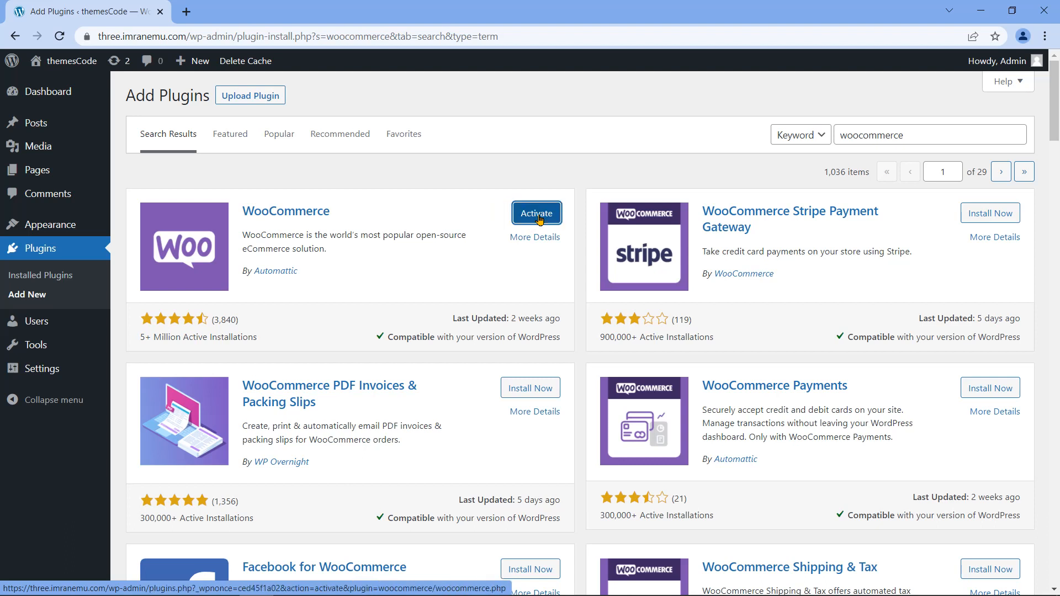
Step: Activate WooCommerce, enter the store's street address and set the region to United States (US) — New York
click(520, 223)
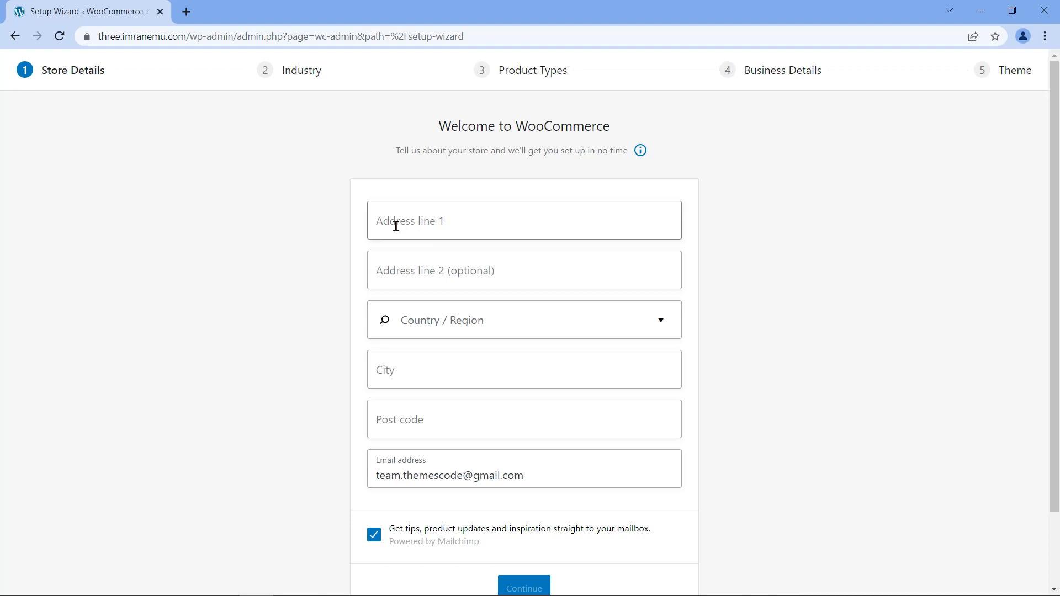
click(589, 222)
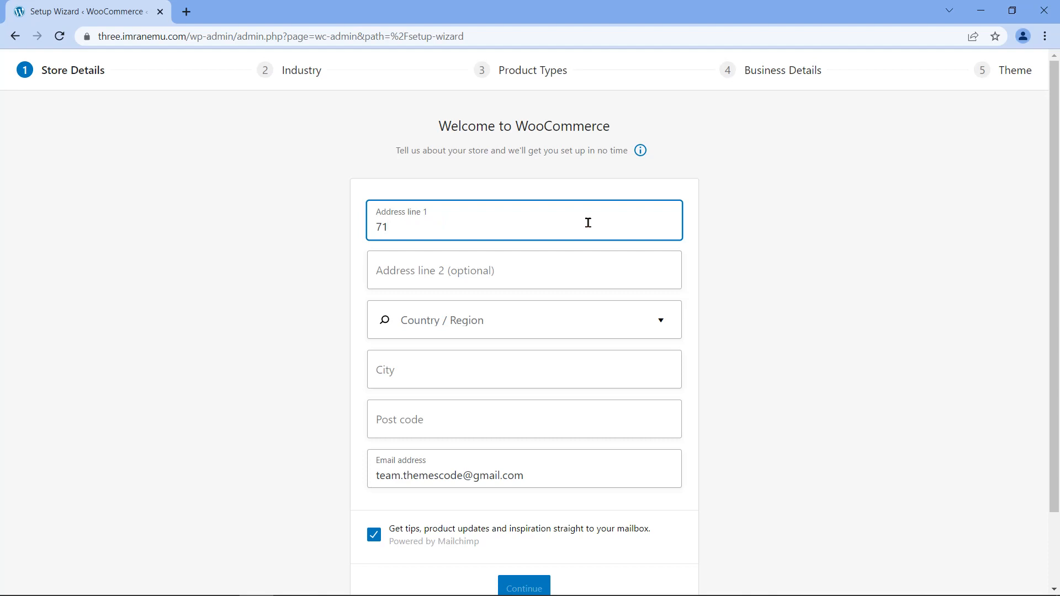
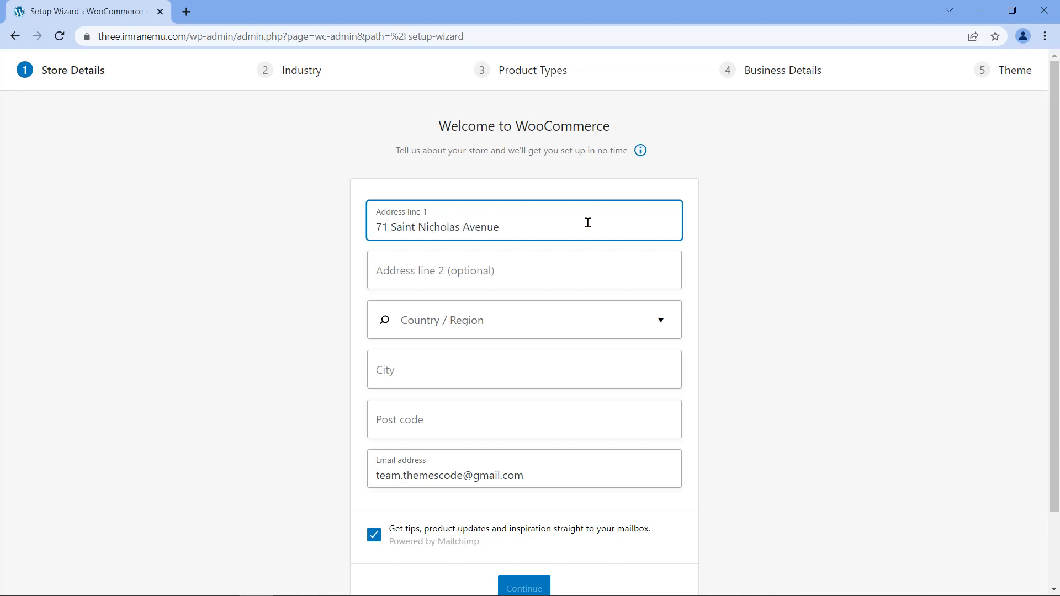
click(661, 322)
drag(676, 357, 690, 554)
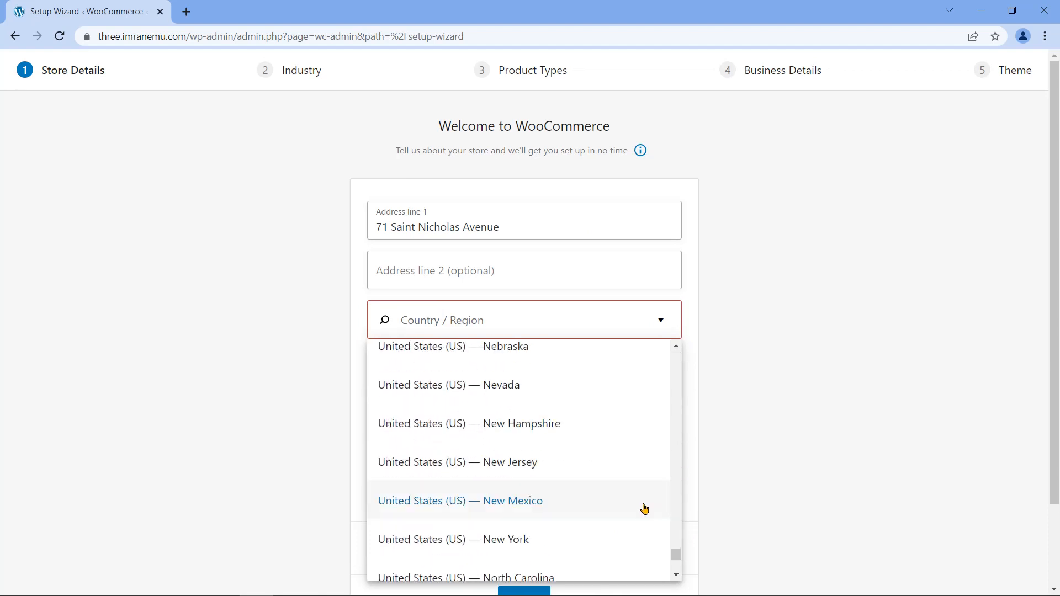
click(433, 544)
Step: Enter city New York, the post code and the store email, submit, and accept usage tracking
click(573, 372)
text(New York)
click(560, 418)
text(1)
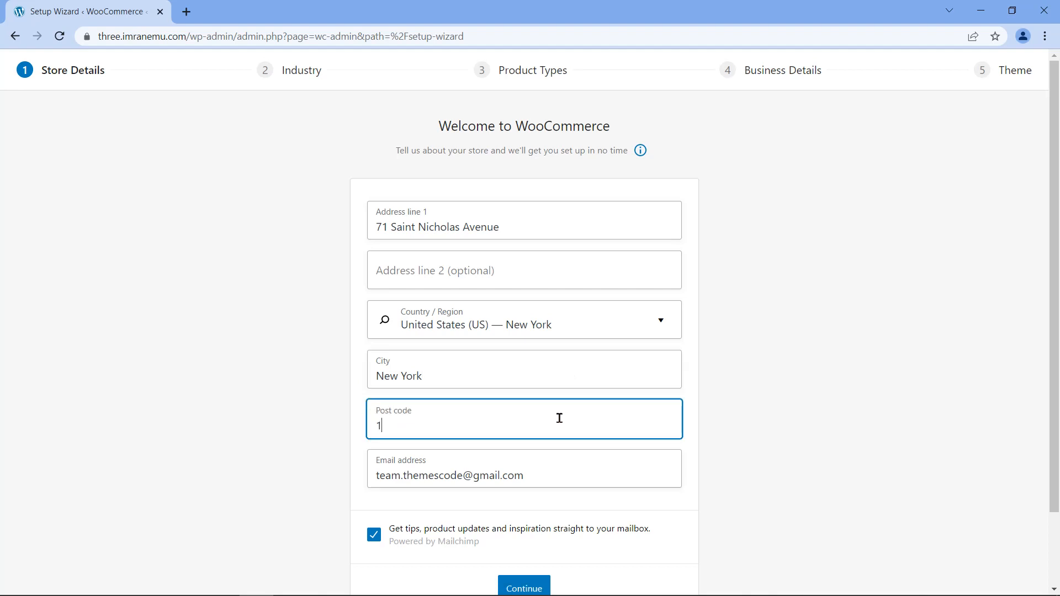
text(0026)
key(Tab)
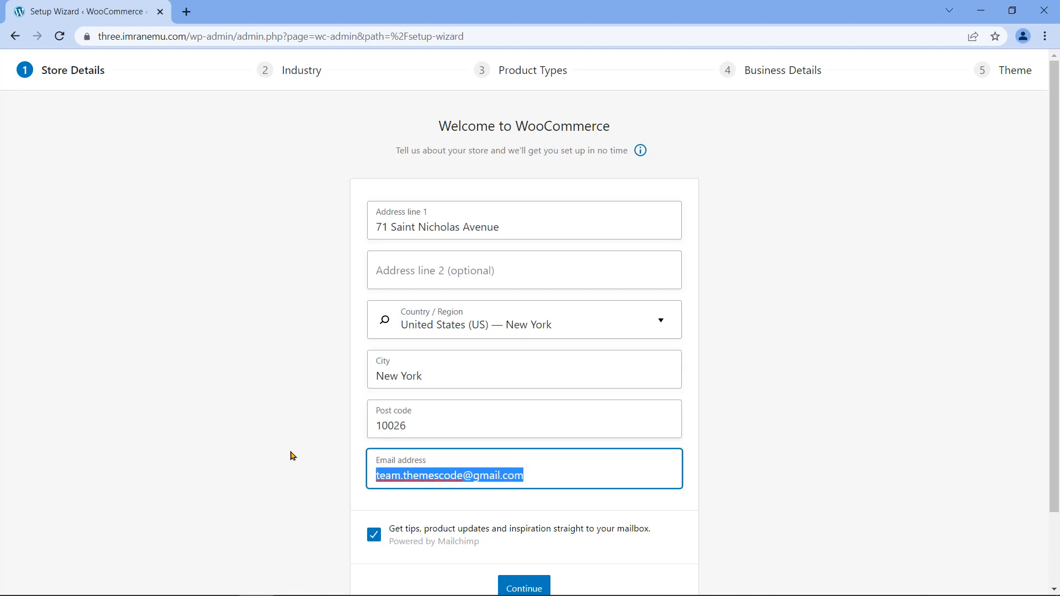
key(BackSpace)
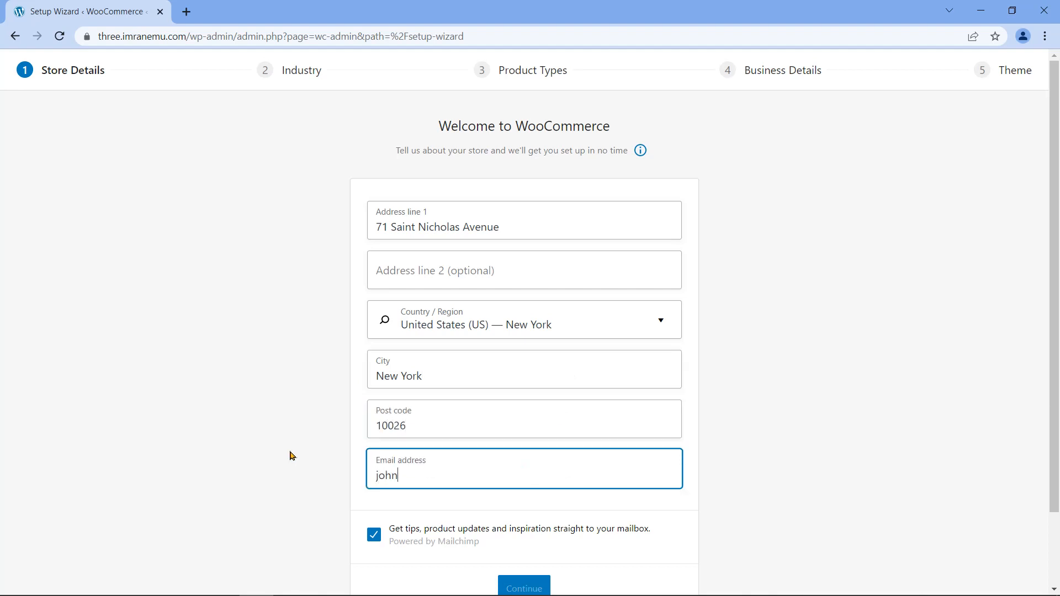
scroll(290, 459, down, 1)
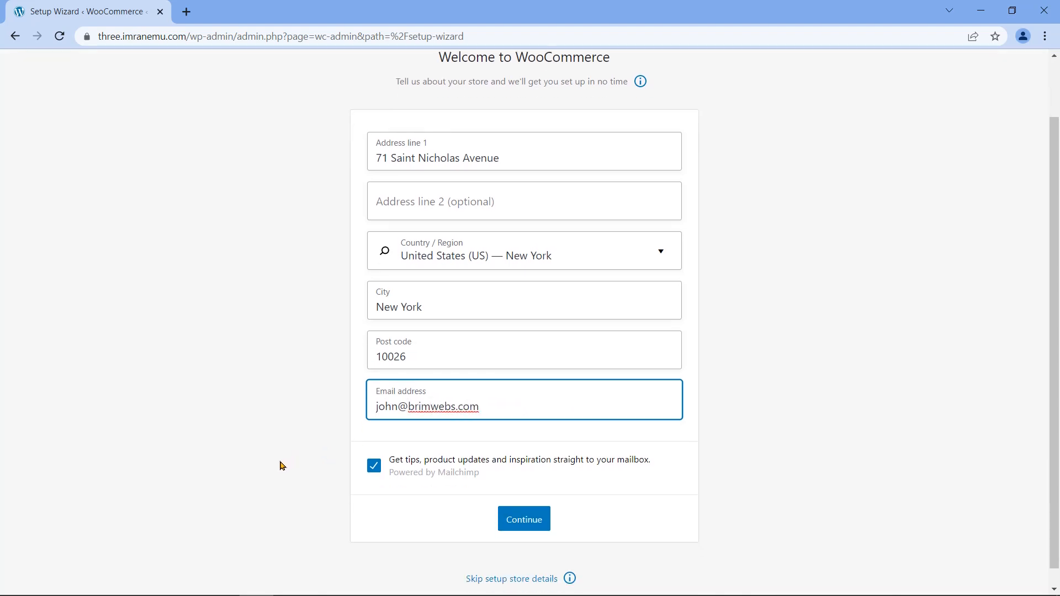
click(522, 517)
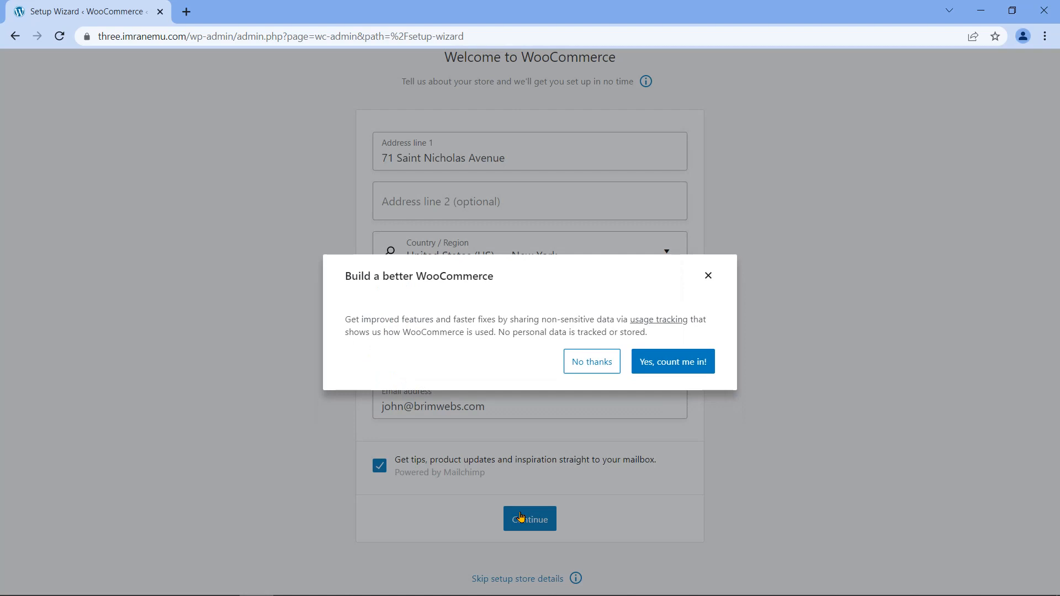
click(670, 362)
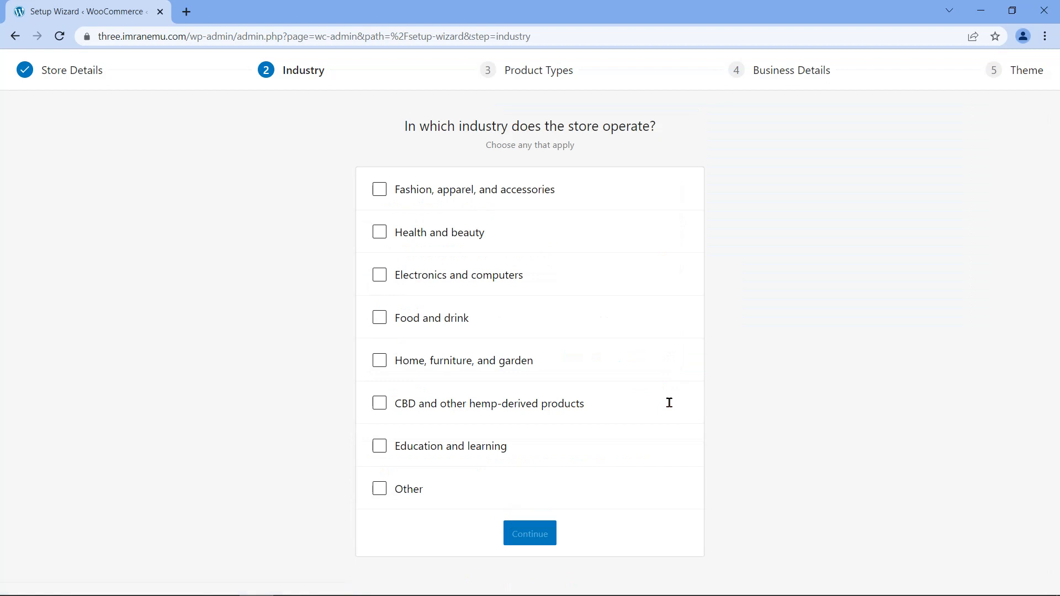
Step: Choose the 'Fashion, apparel, and accessories' industry, then add Downloads and Subscriptions as product types
click(378, 197)
click(534, 537)
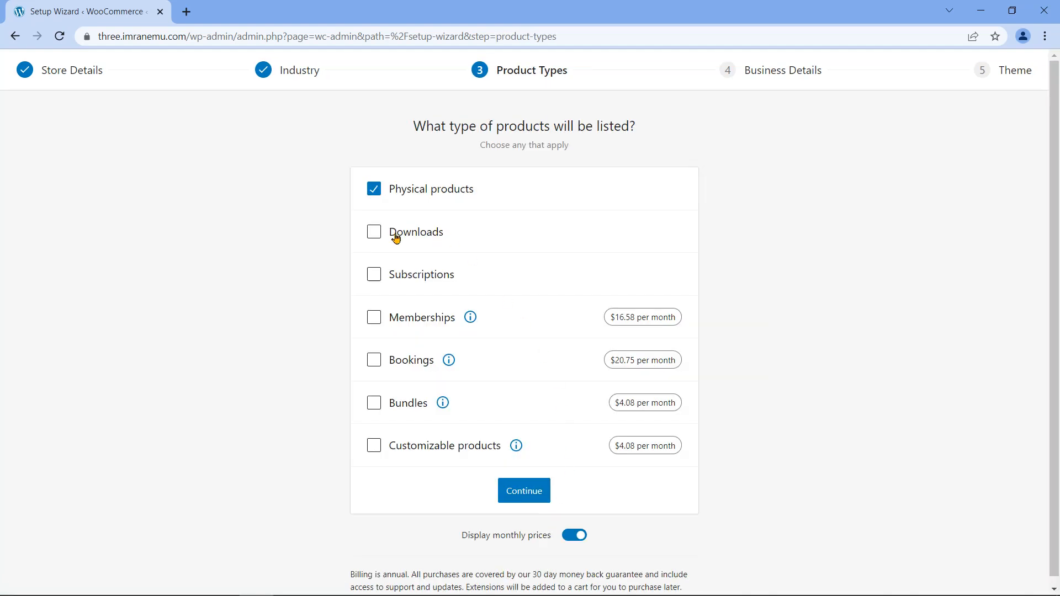
click(369, 238)
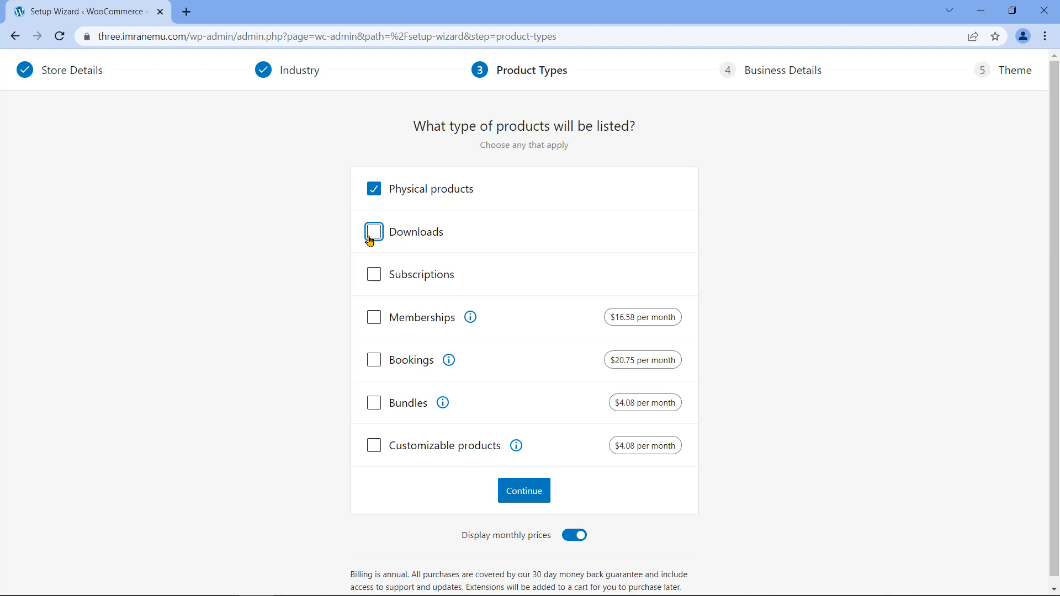
click(374, 279)
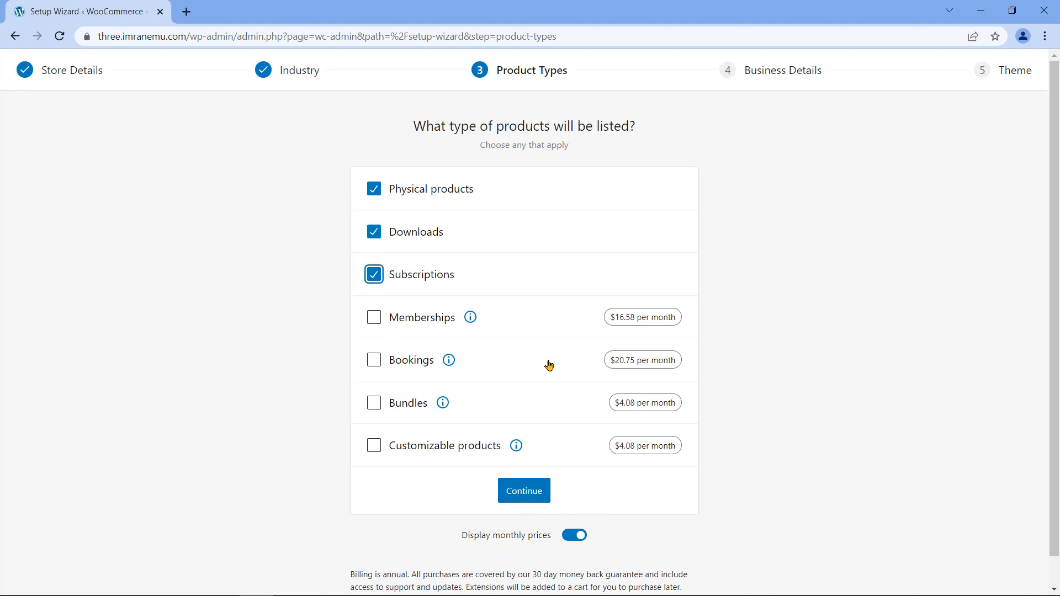
click(537, 494)
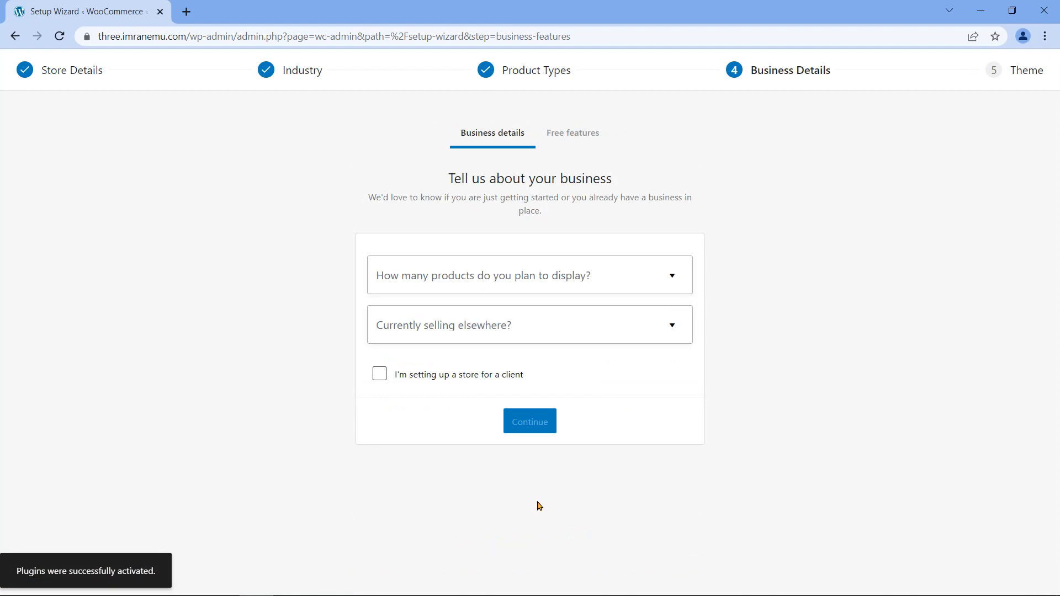
Step: Answer '1 - 10' products and 'No' to selling elsewhere, then accept the recommended business features
click(576, 279)
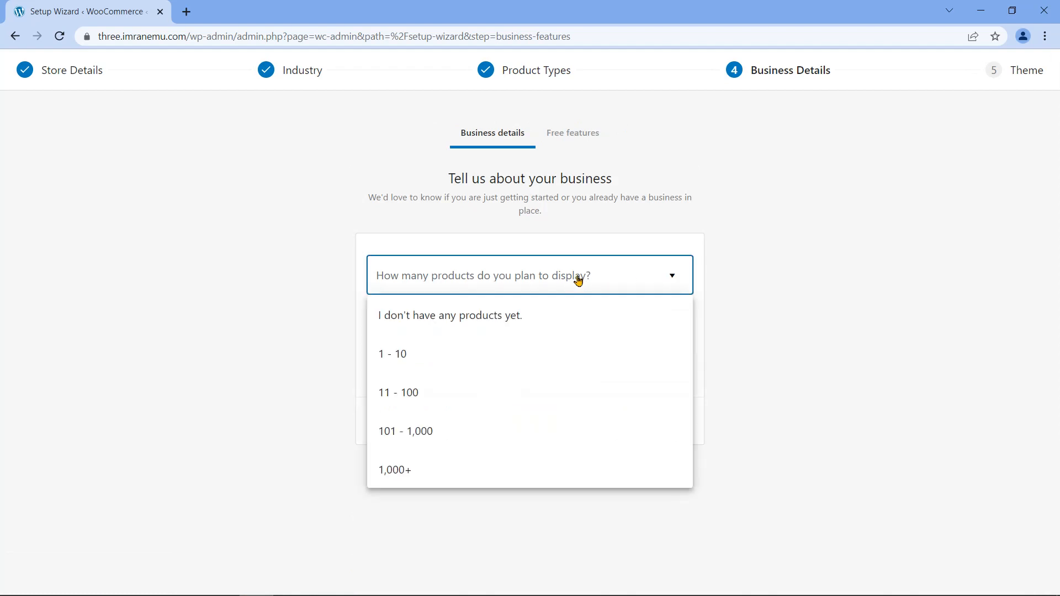
click(519, 352)
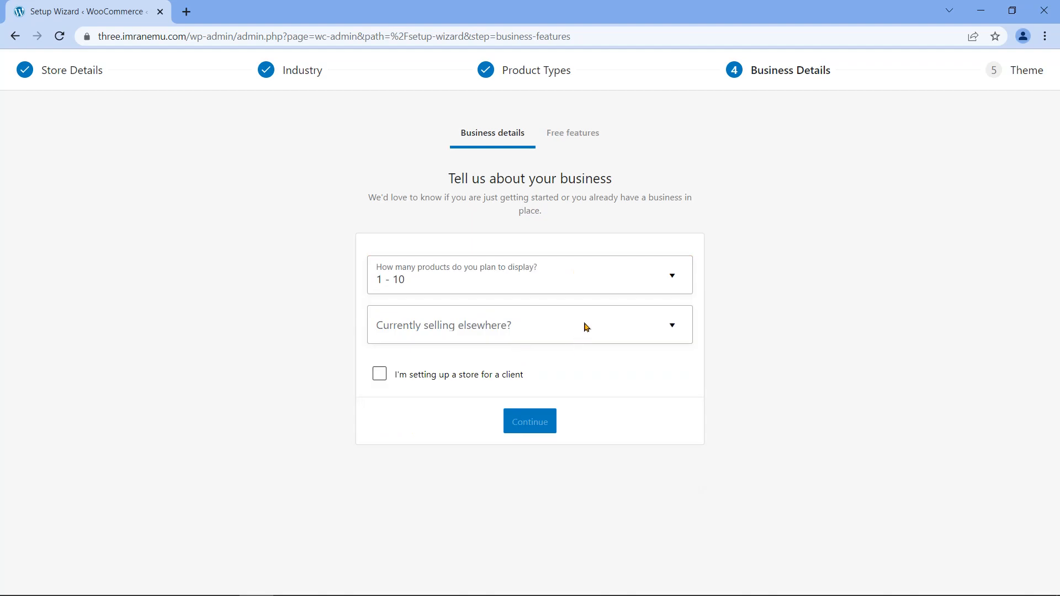
click(495, 330)
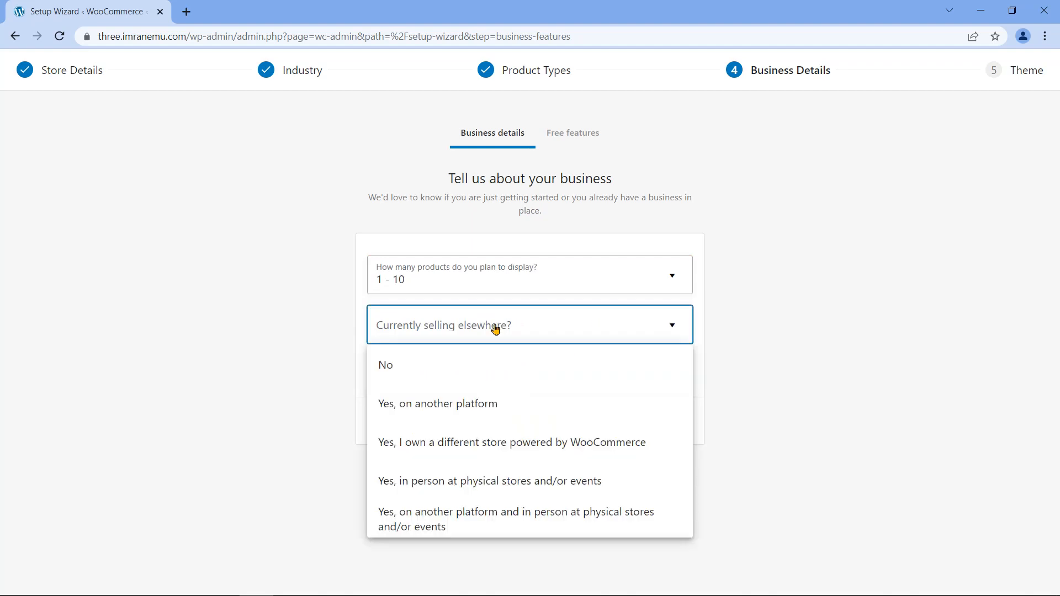
click(470, 375)
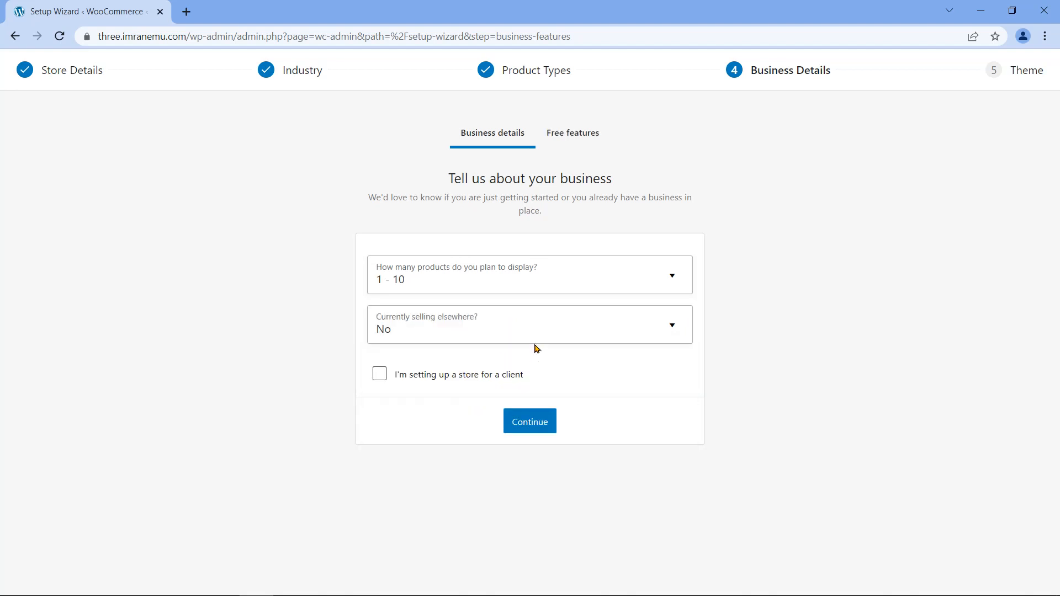
click(543, 431)
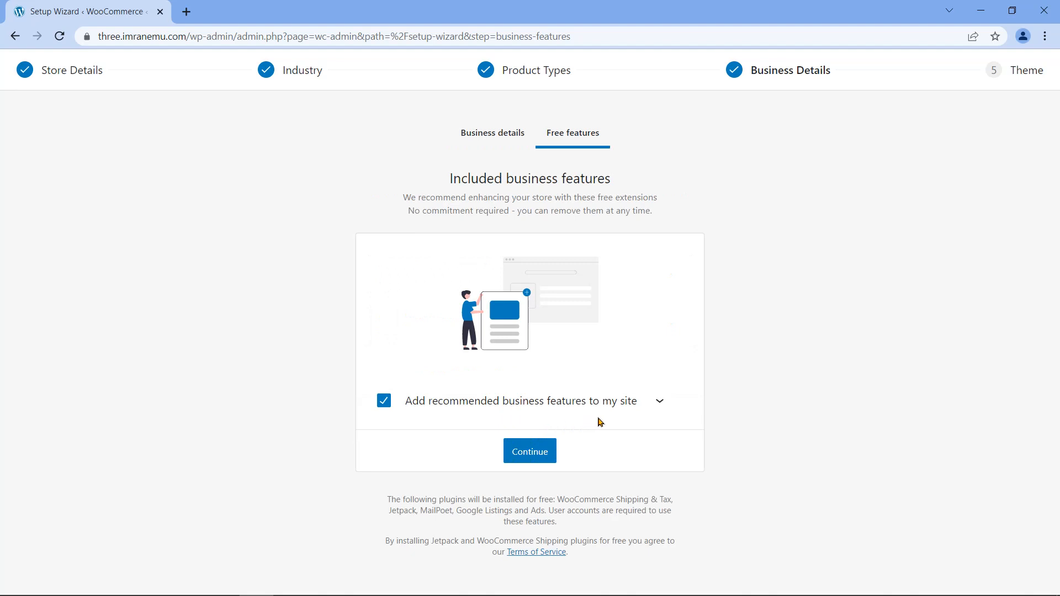
click(545, 457)
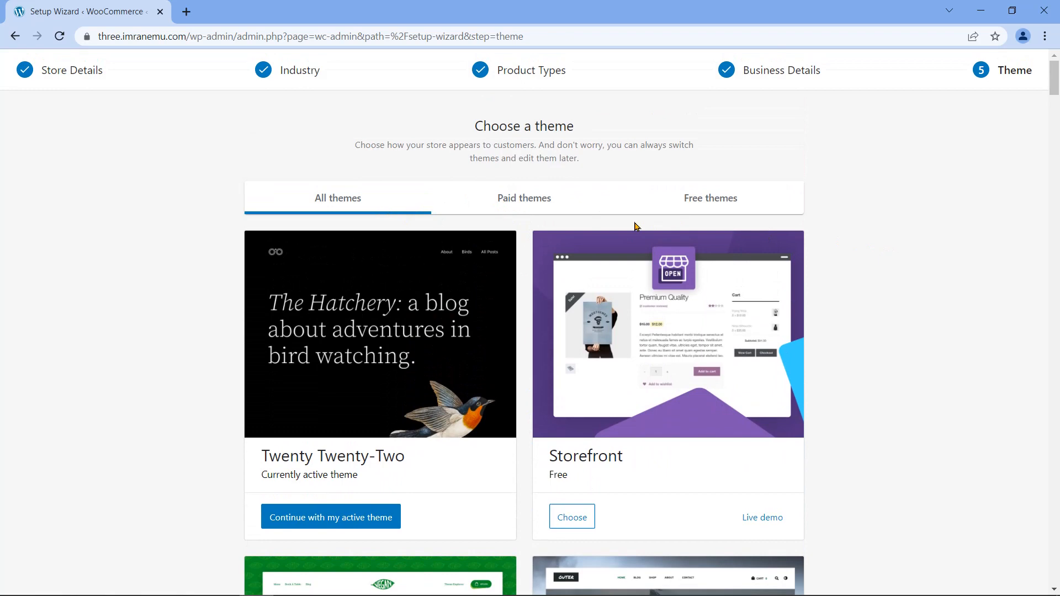
Step: Browse the All, Paid and Free theme lists, then skip the theme step
scroll(897, 343, down, 15)
scroll(896, 343, down, 13)
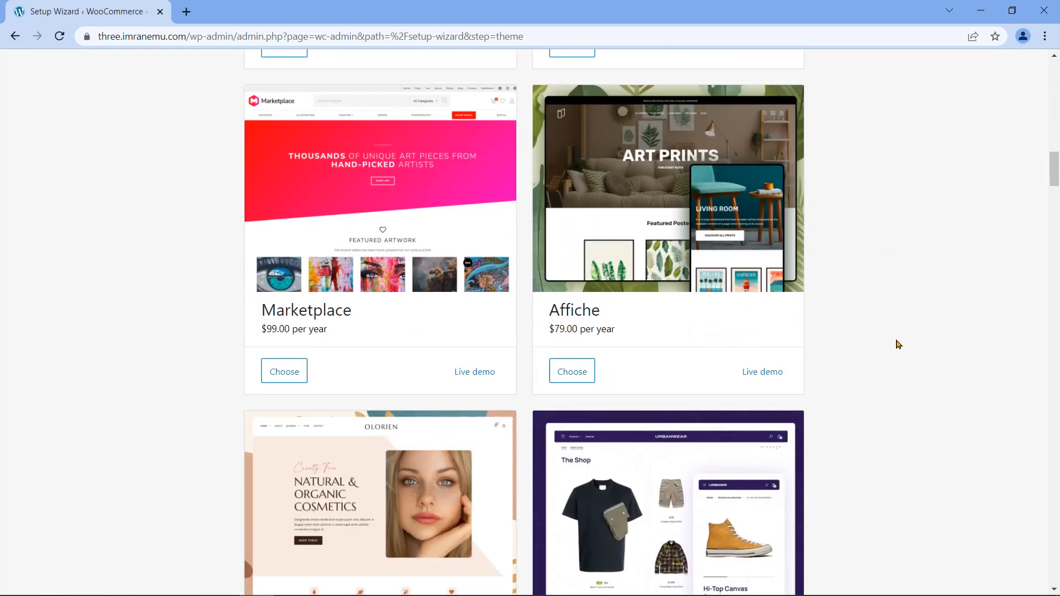
scroll(897, 343, up, 20)
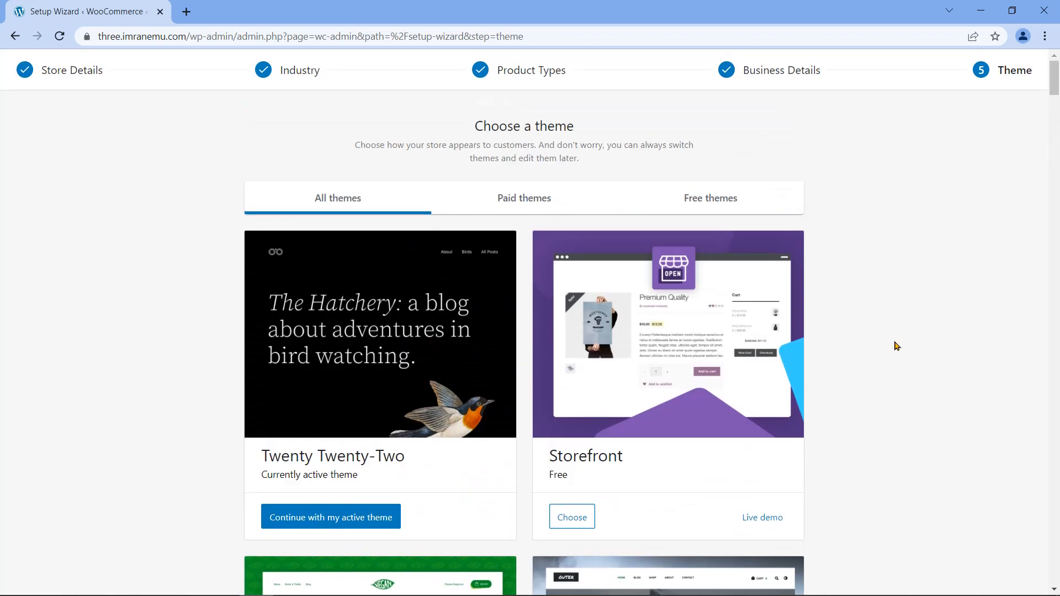
click(519, 201)
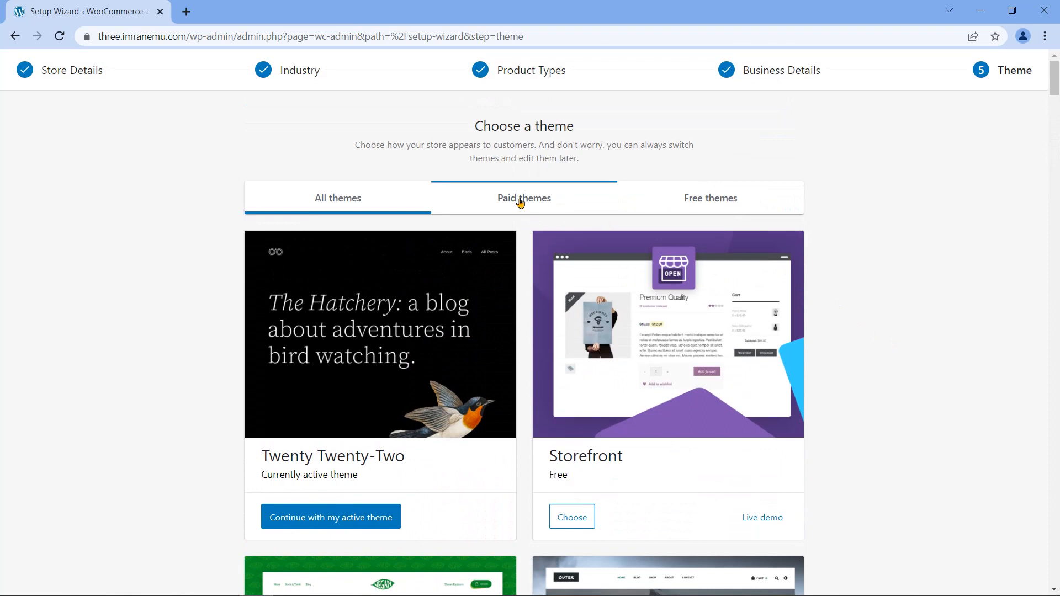
scroll(877, 407, down, 20)
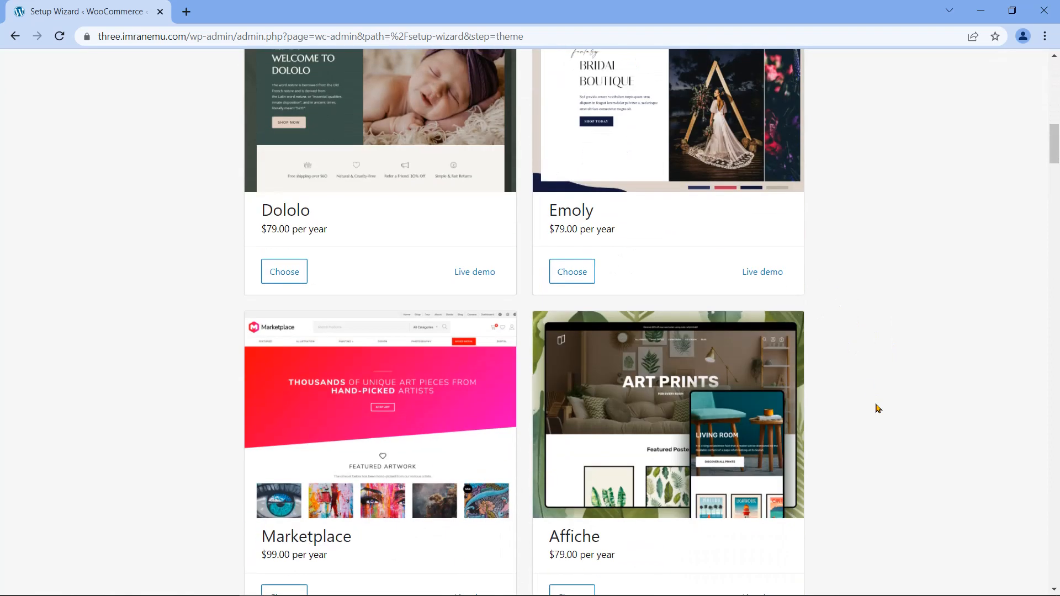
scroll(879, 409, down, 20)
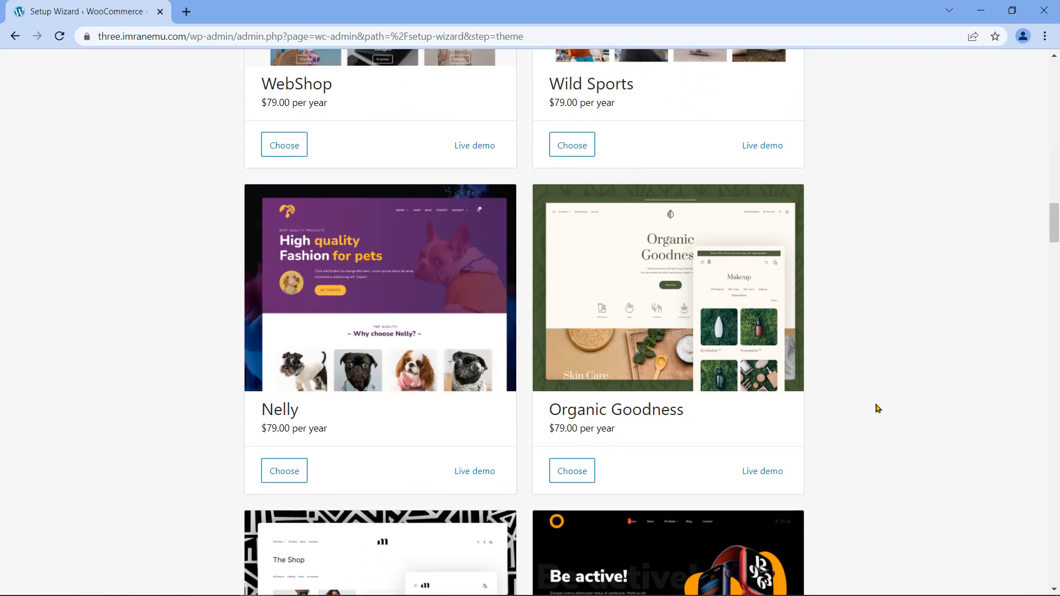
scroll(878, 411, down, 20)
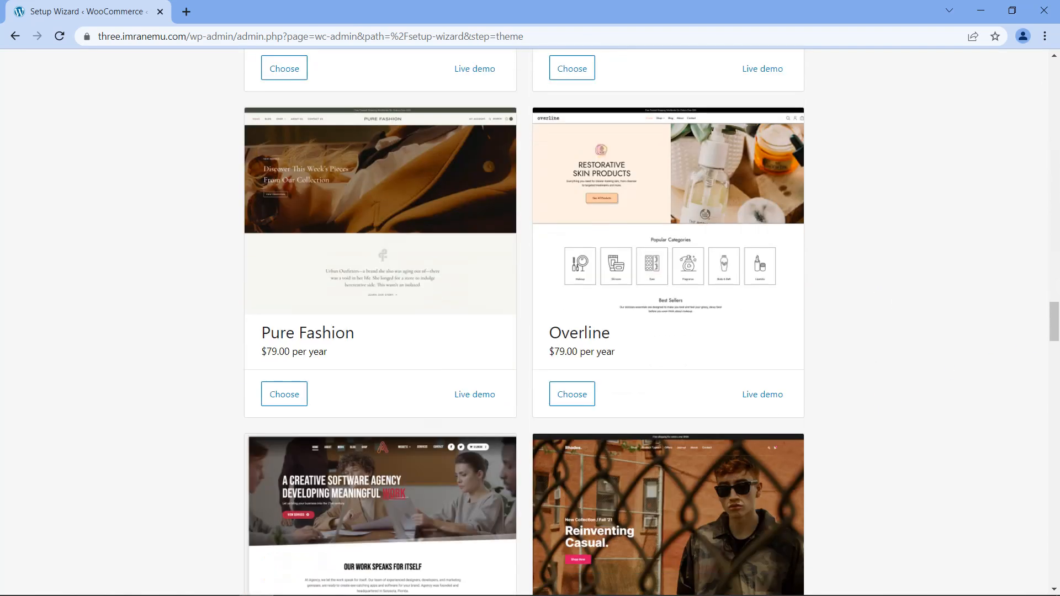
drag(1056, 405, 1058, 69)
click(748, 201)
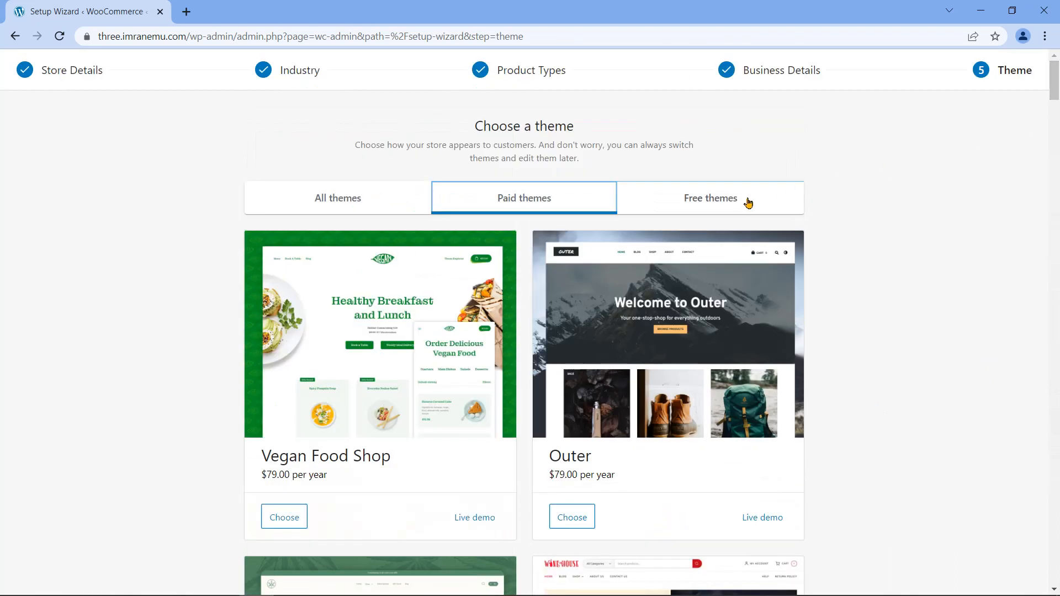
drag(1056, 143, 1056, 472)
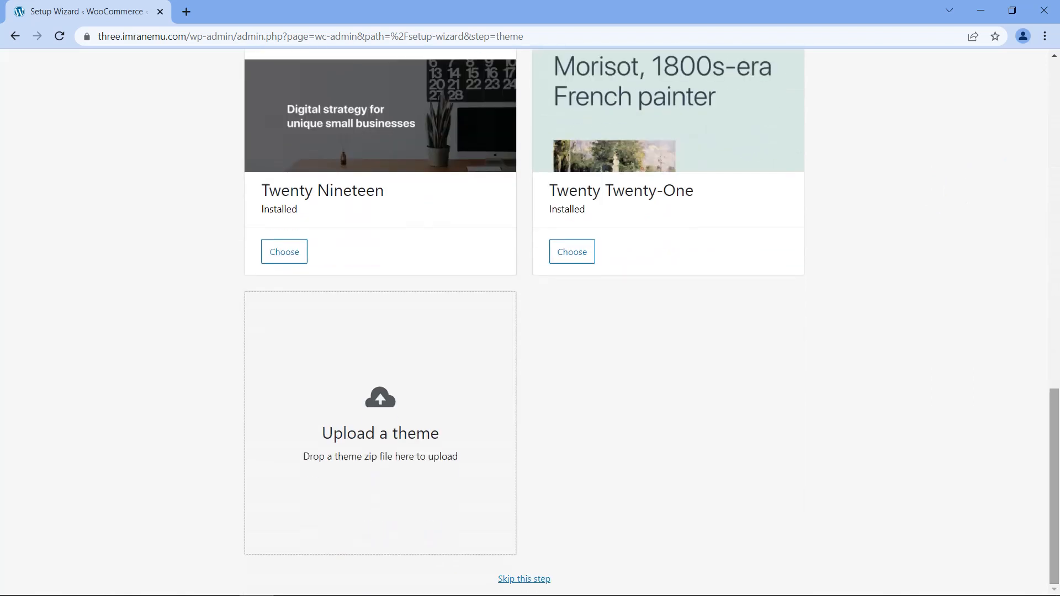
click(531, 581)
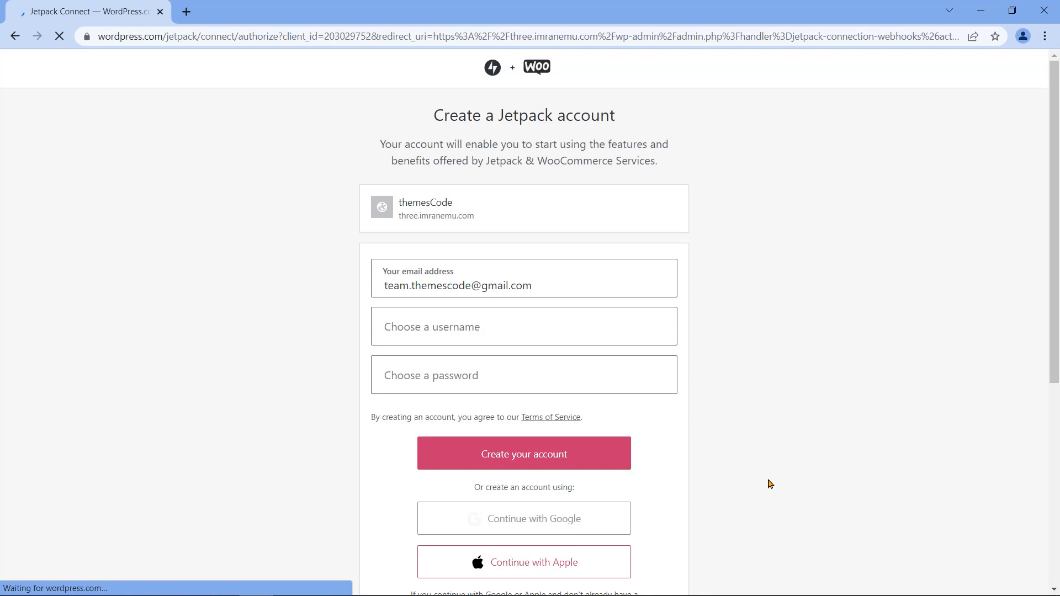
Step: Continue the Jetpack setup without a user account
scroll(770, 484, down, 5)
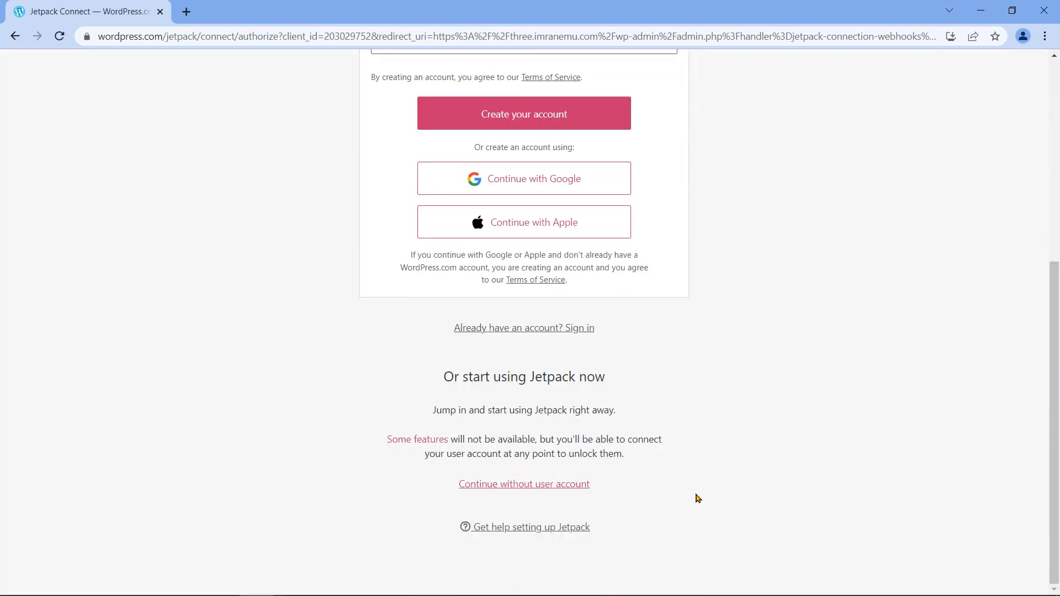
click(505, 490)
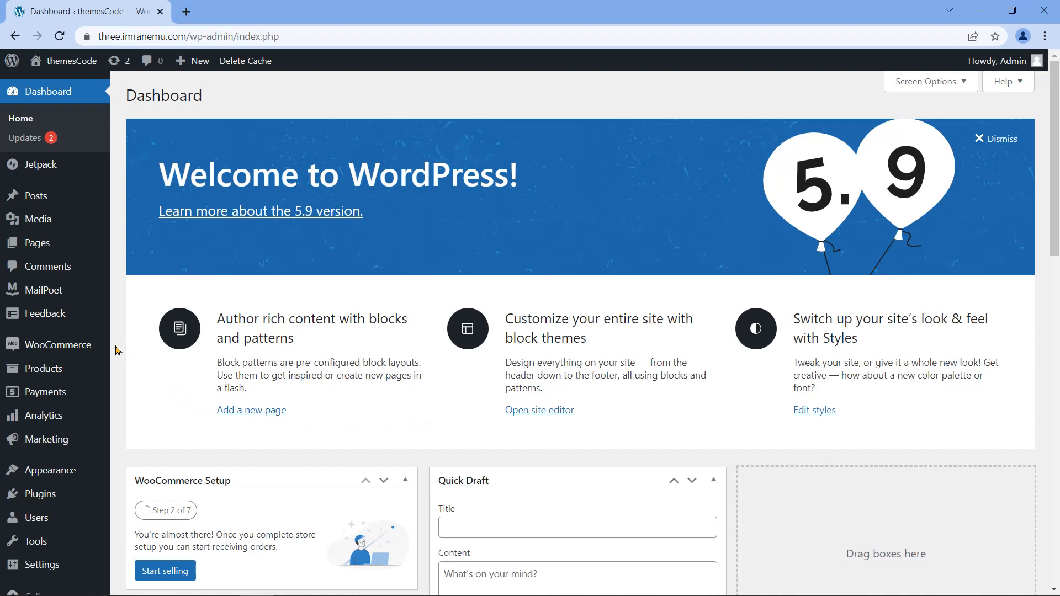
mouse_move(33, 347)
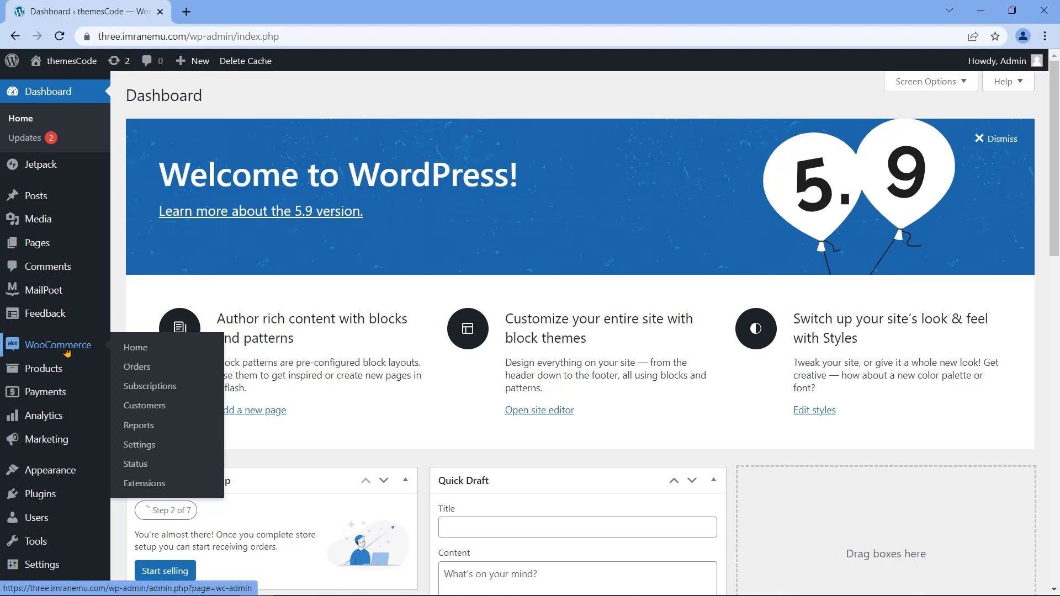
mouse_move(49, 170)
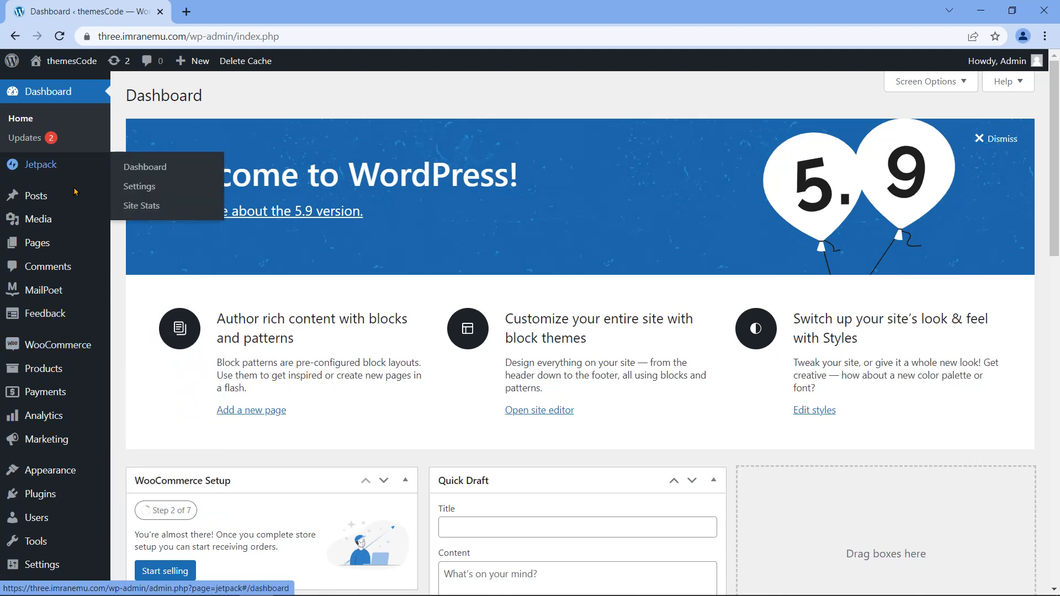
mouse_move(59, 320)
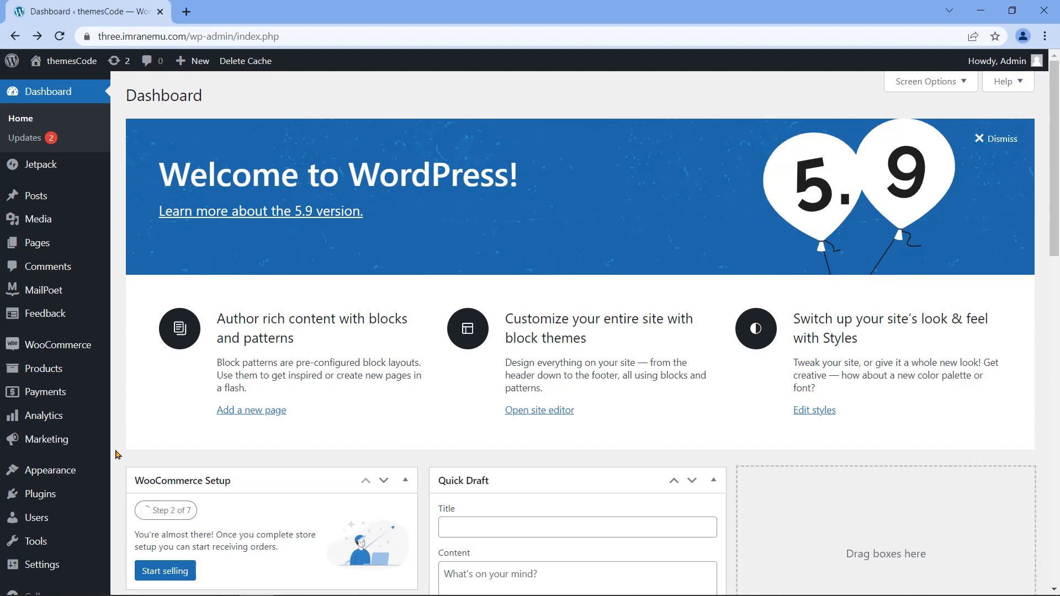
mouse_move(66, 475)
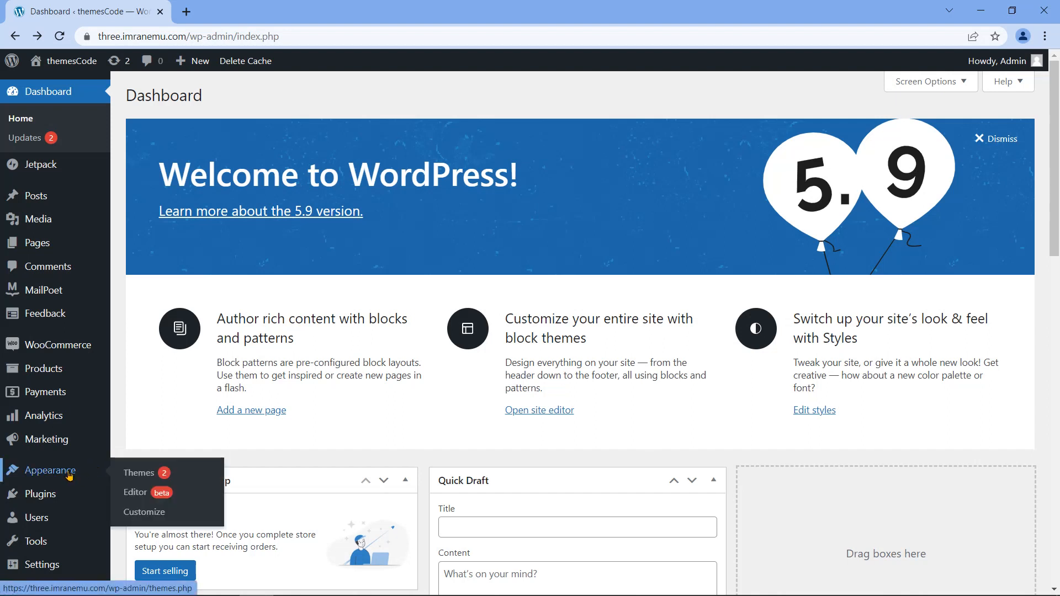
Step: Search the theme directory for 'Woos', install Woostify and activate it
click(132, 473)
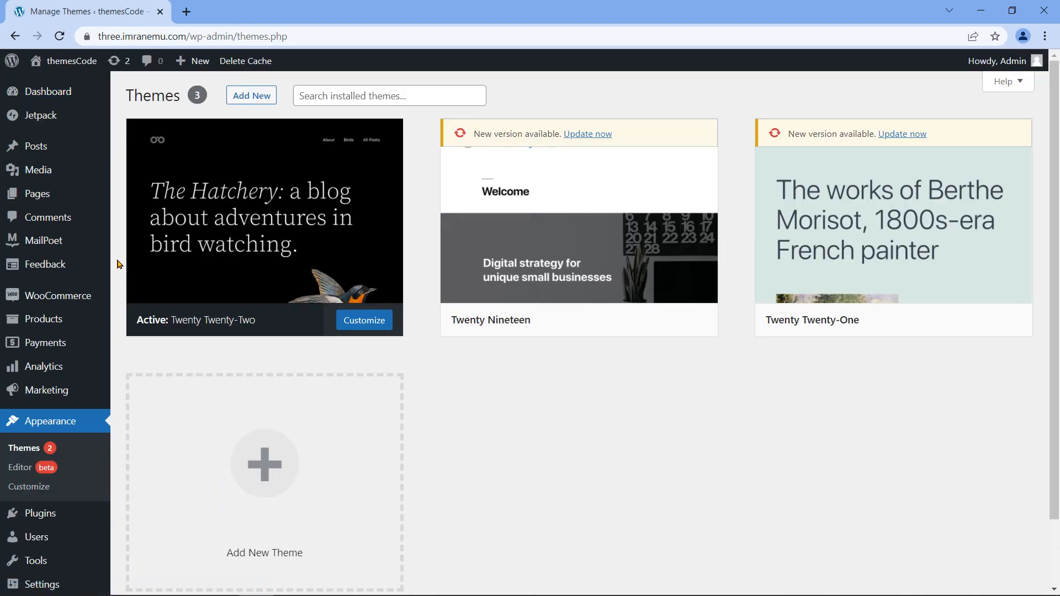
click(273, 98)
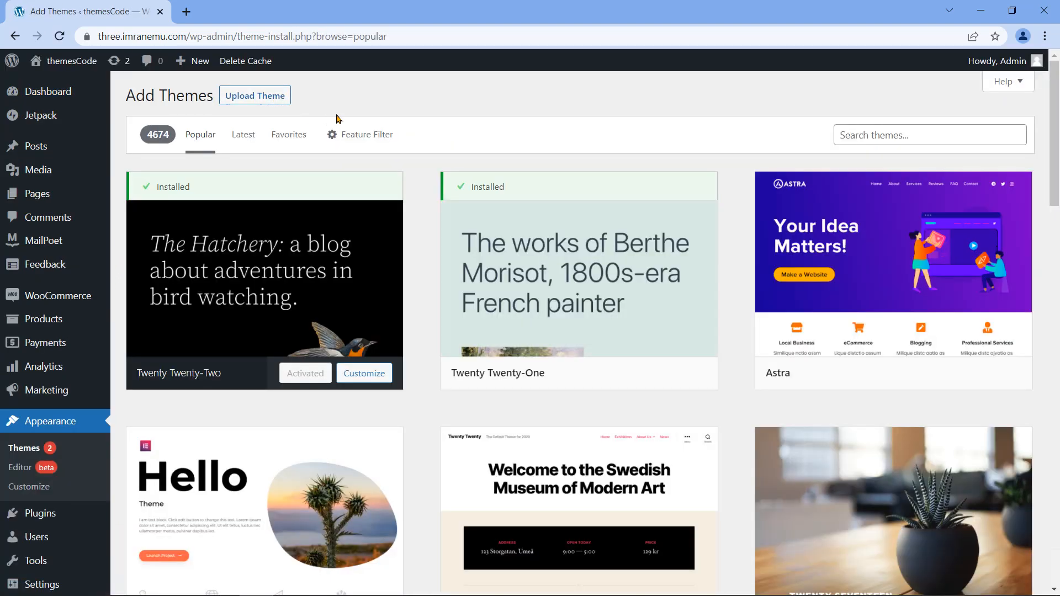
click(933, 135)
text(Woostify)
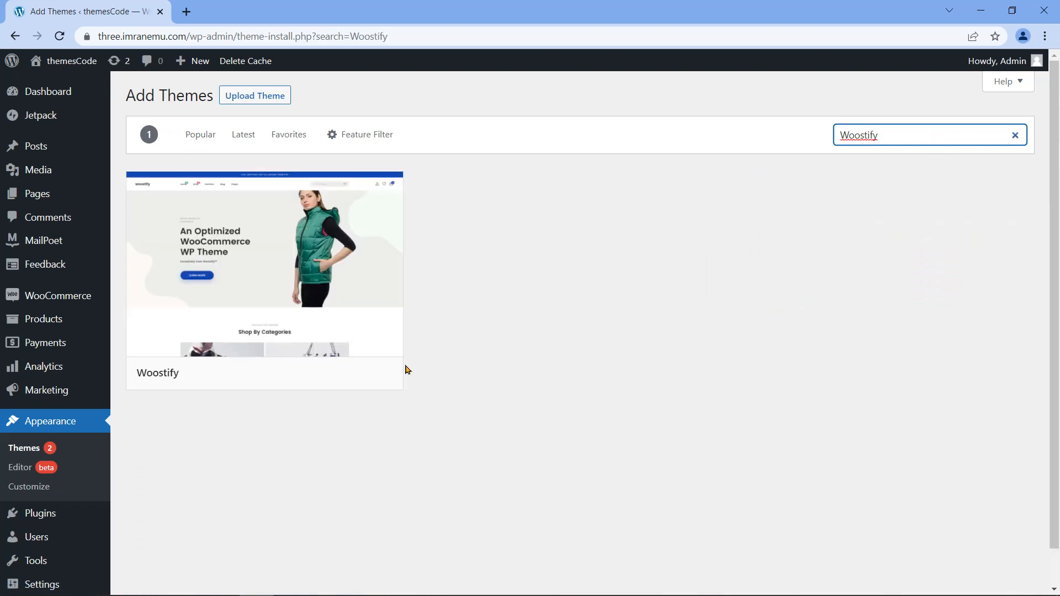
mouse_move(309, 369)
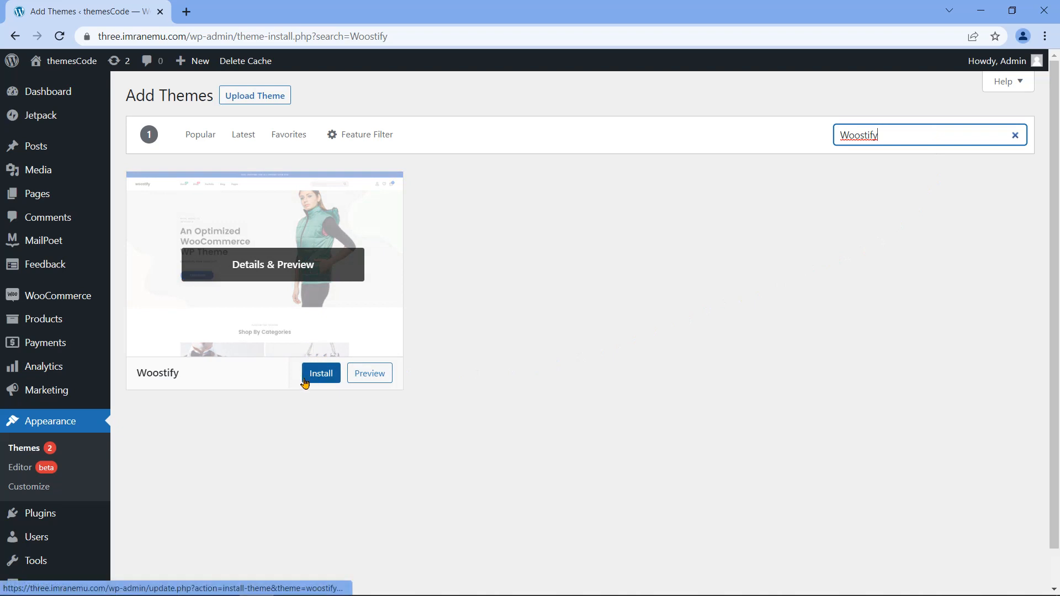
click(308, 381)
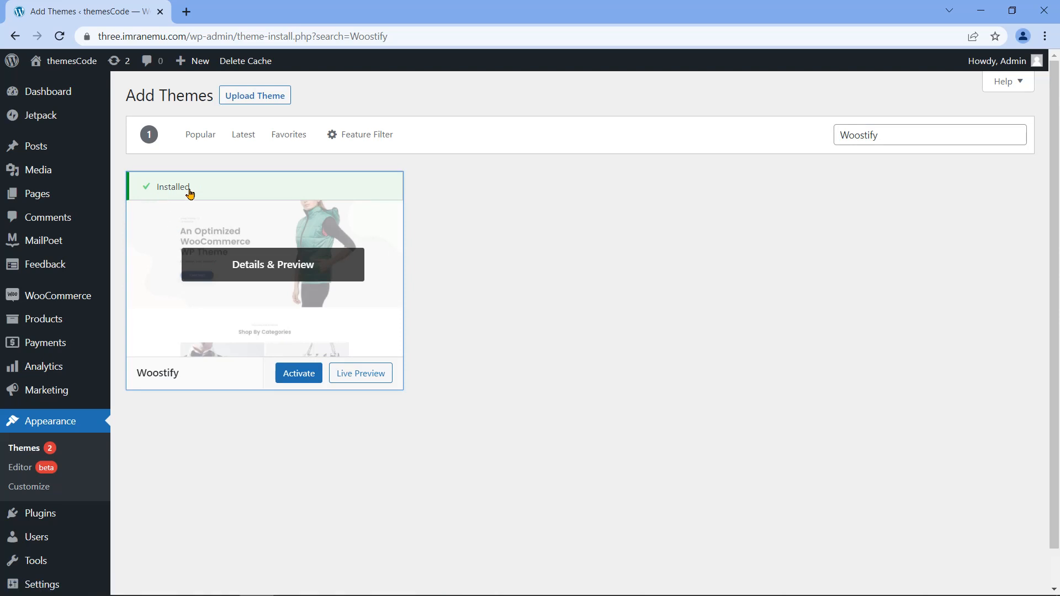
click(290, 377)
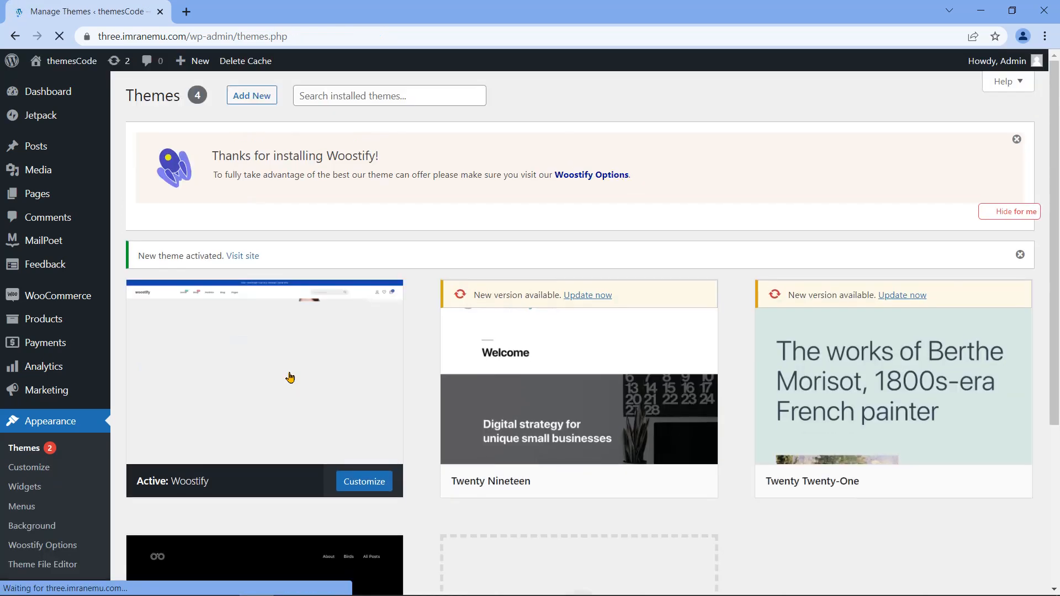
mouse_move(265, 387)
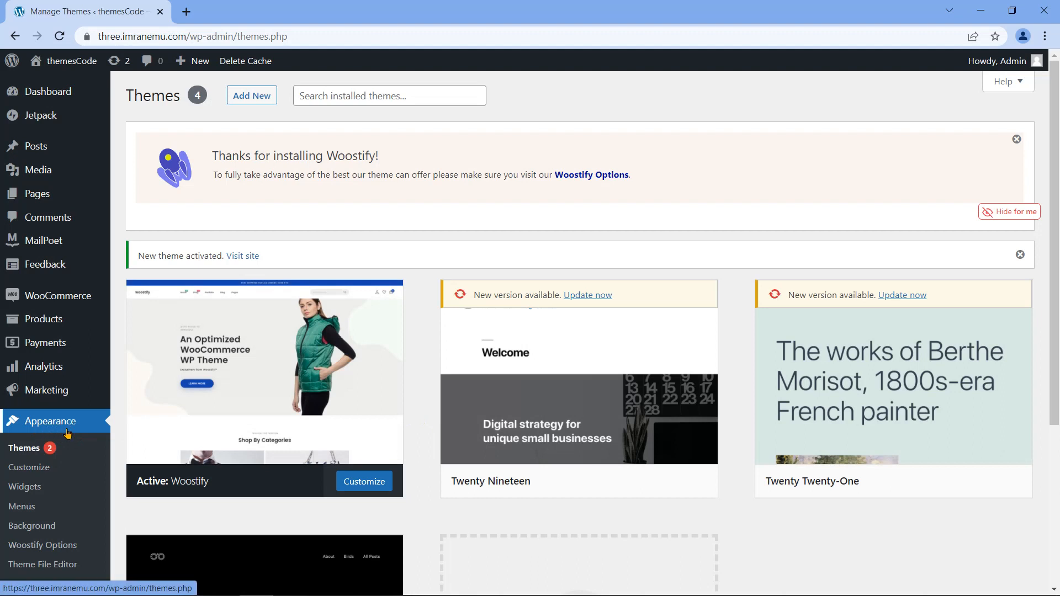
Step: Install the Woostify library from Starter Templates and start the demo import wizard
click(67, 546)
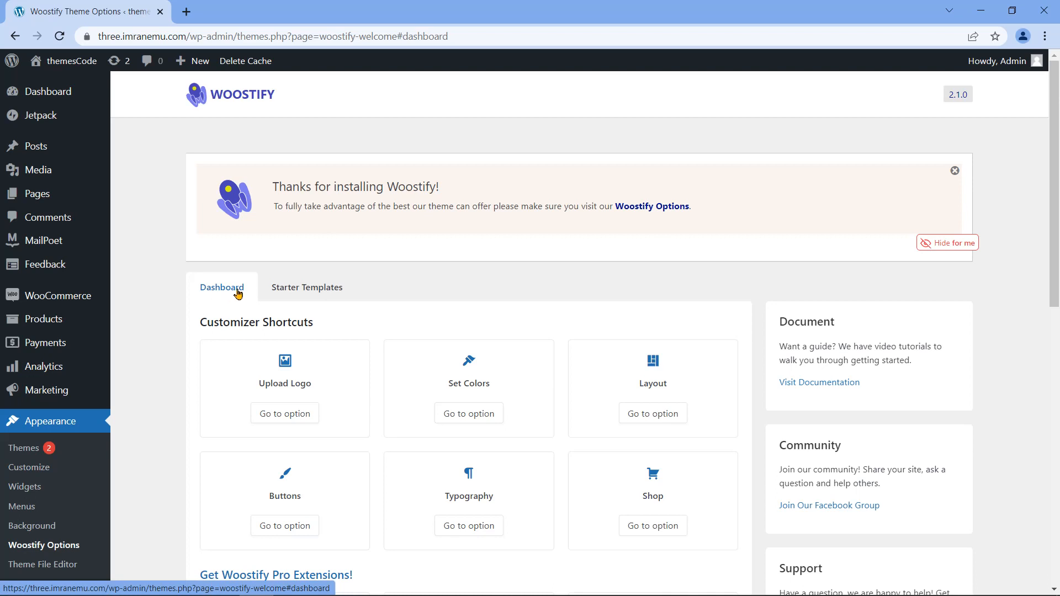
click(311, 294)
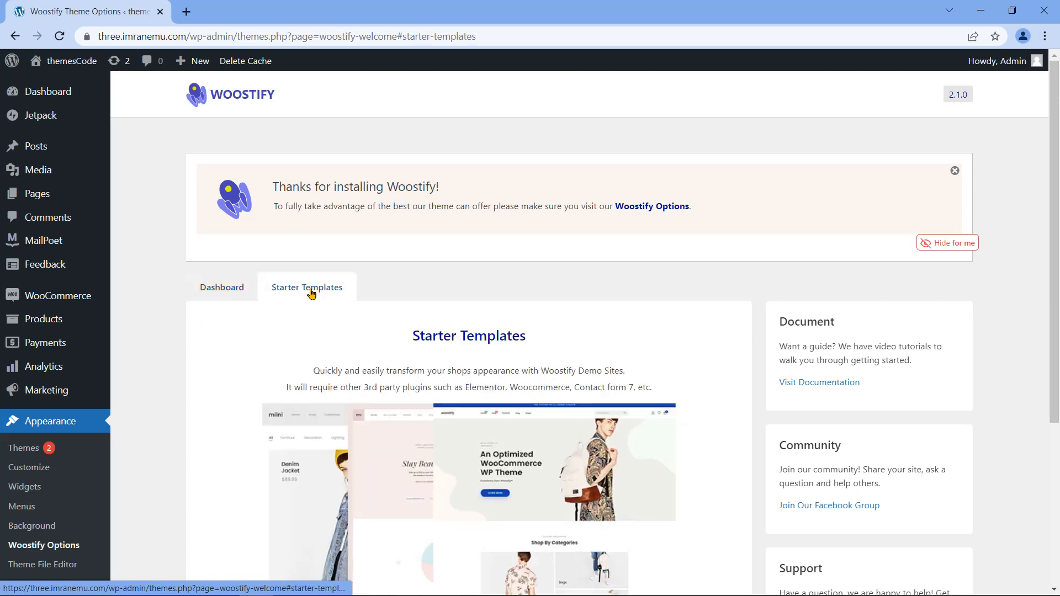
scroll(195, 382, down, 4)
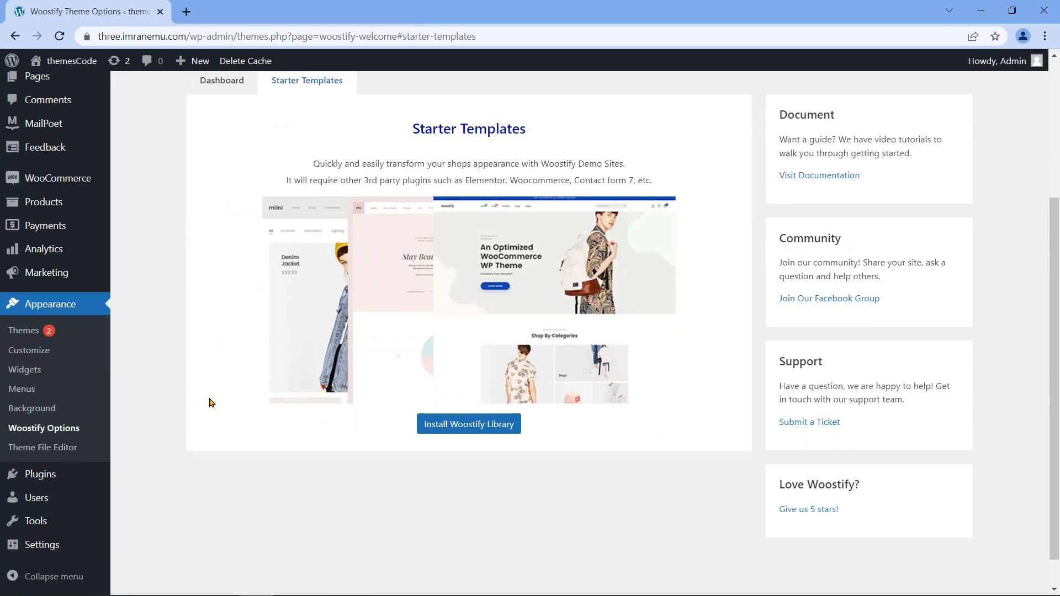
click(472, 430)
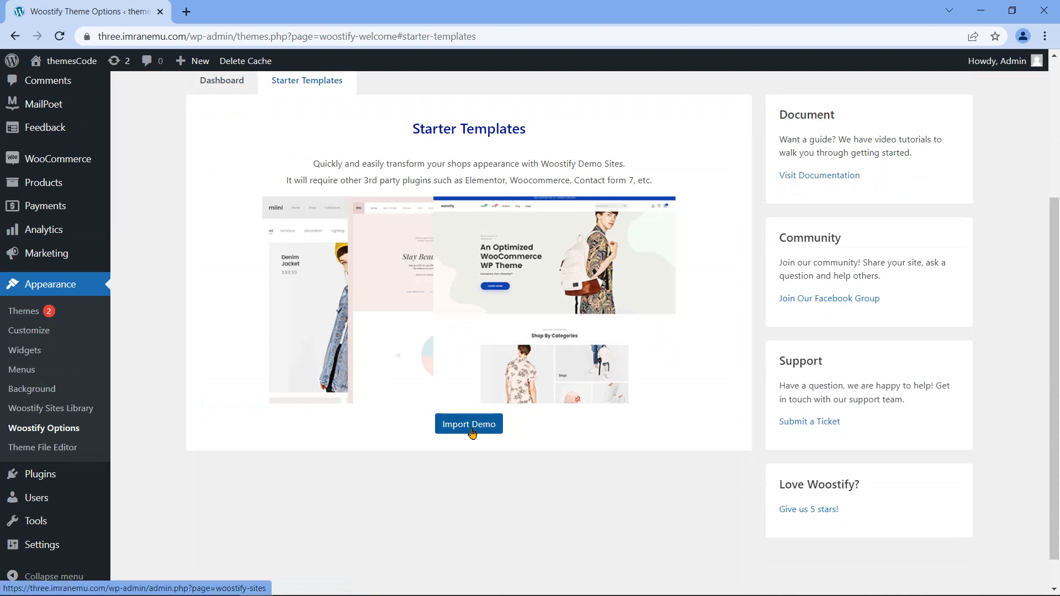
click(471, 428)
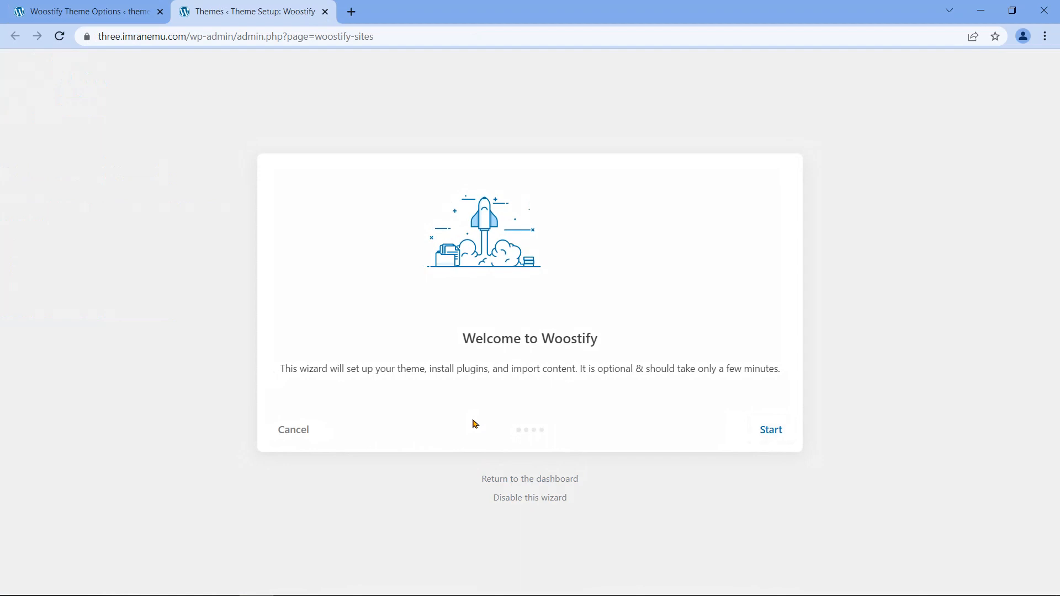
click(769, 433)
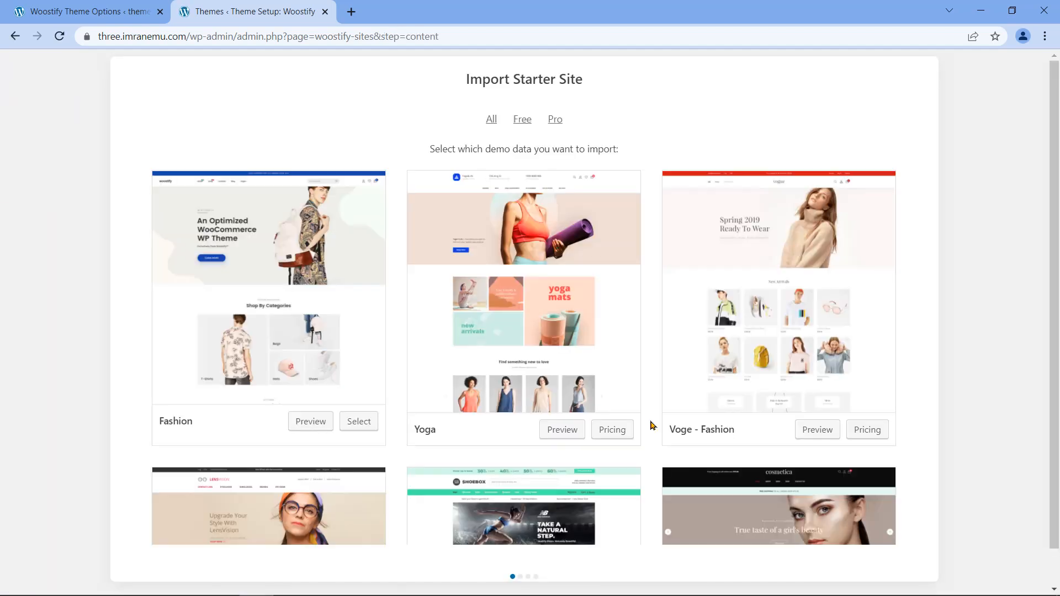
Step: Filter the starter sites to Free, select the Fashion demo and continue
drag(466, 82, 589, 88)
scroll(683, 139, down, 2)
scroll(668, 152, down, 4)
scroll(655, 166, up, 4)
scroll(649, 165, up, 2)
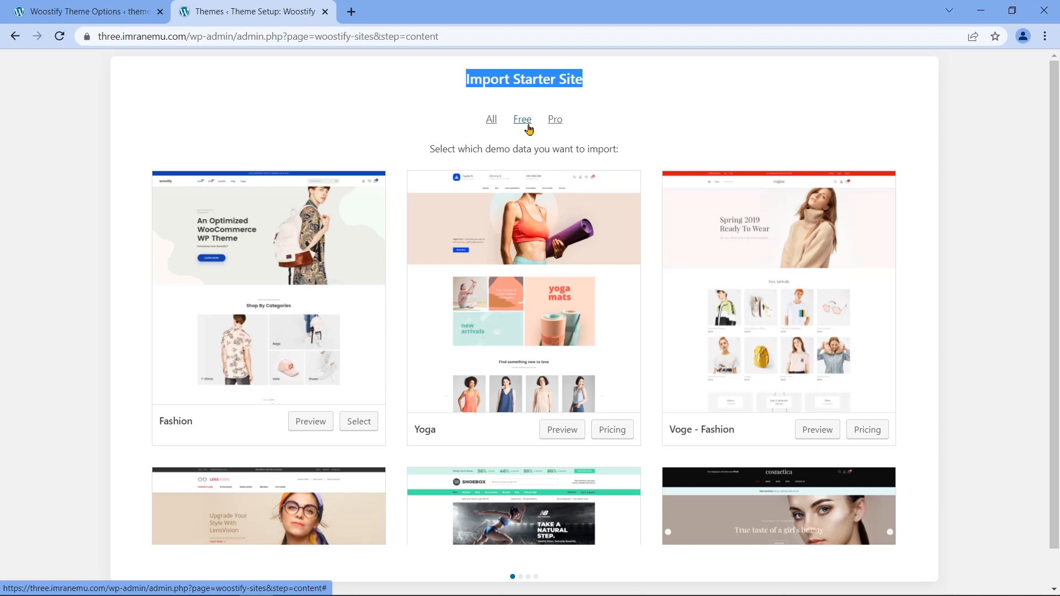
click(555, 119)
scroll(630, 147, down, 2)
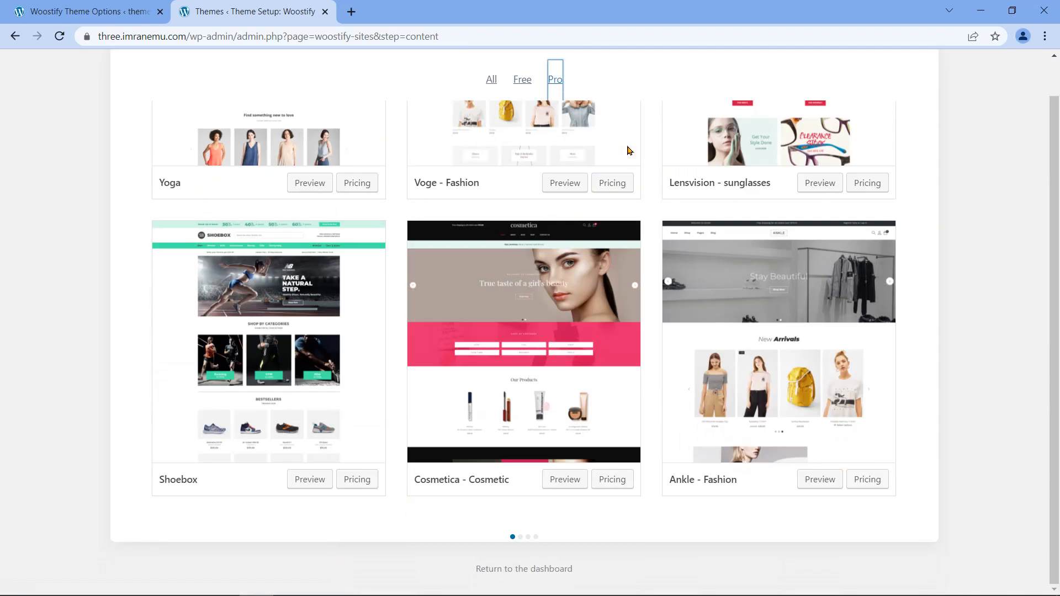
click(525, 84)
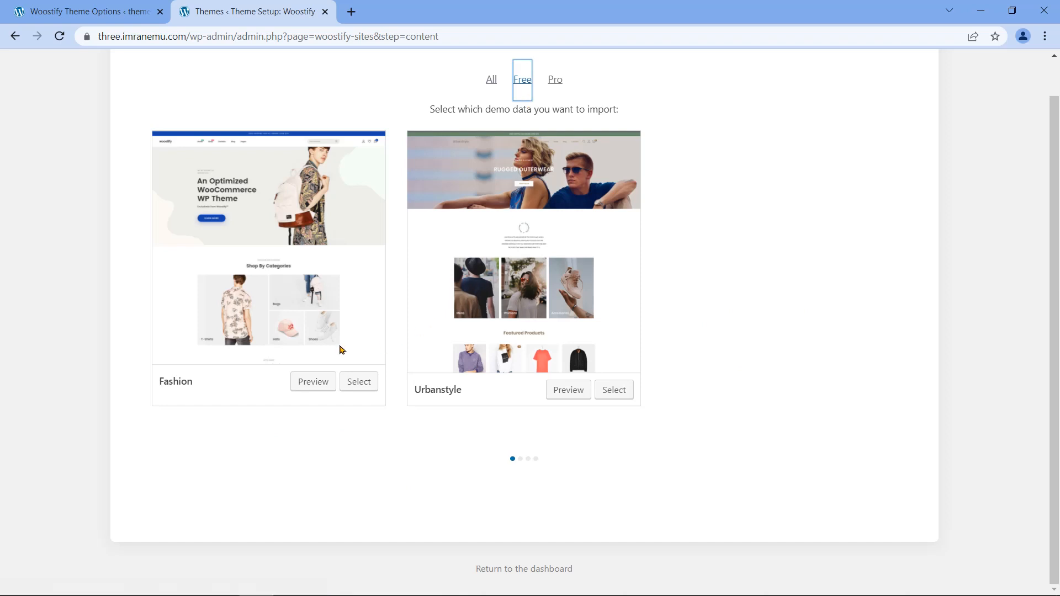
drag(199, 390, 161, 389)
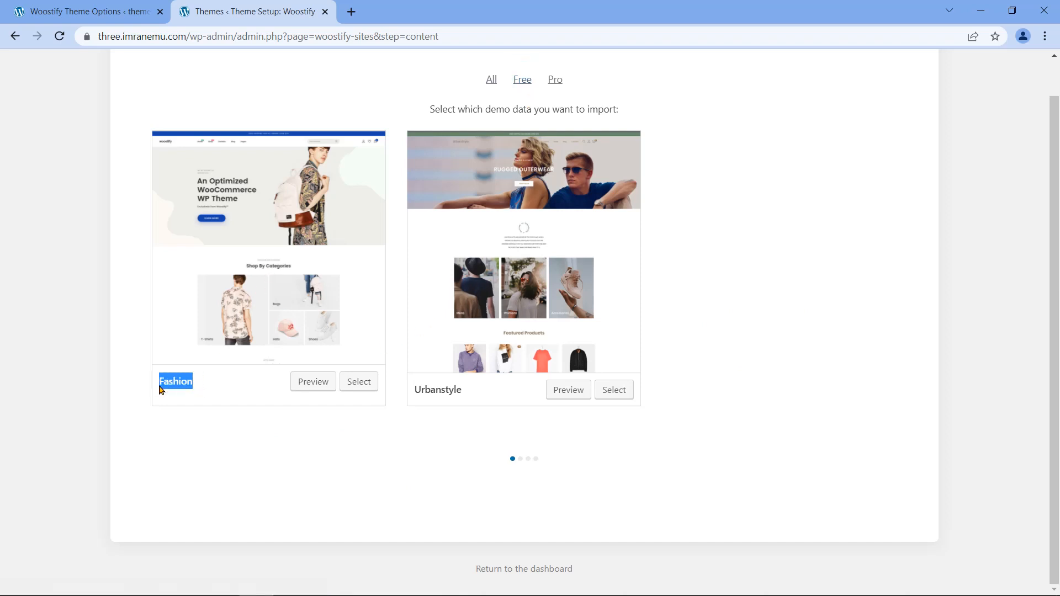
click(360, 387)
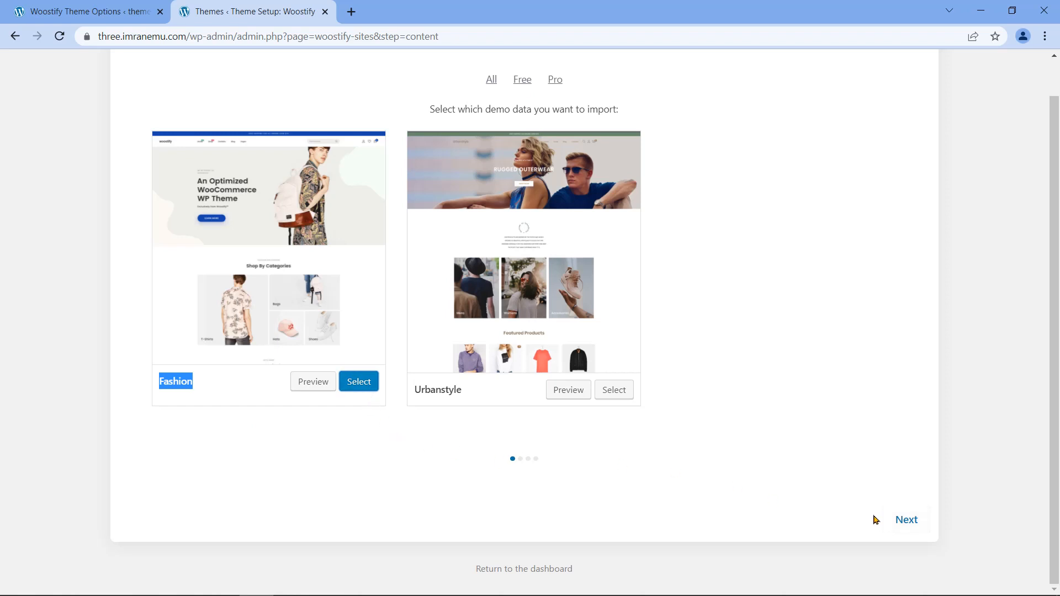
click(906, 527)
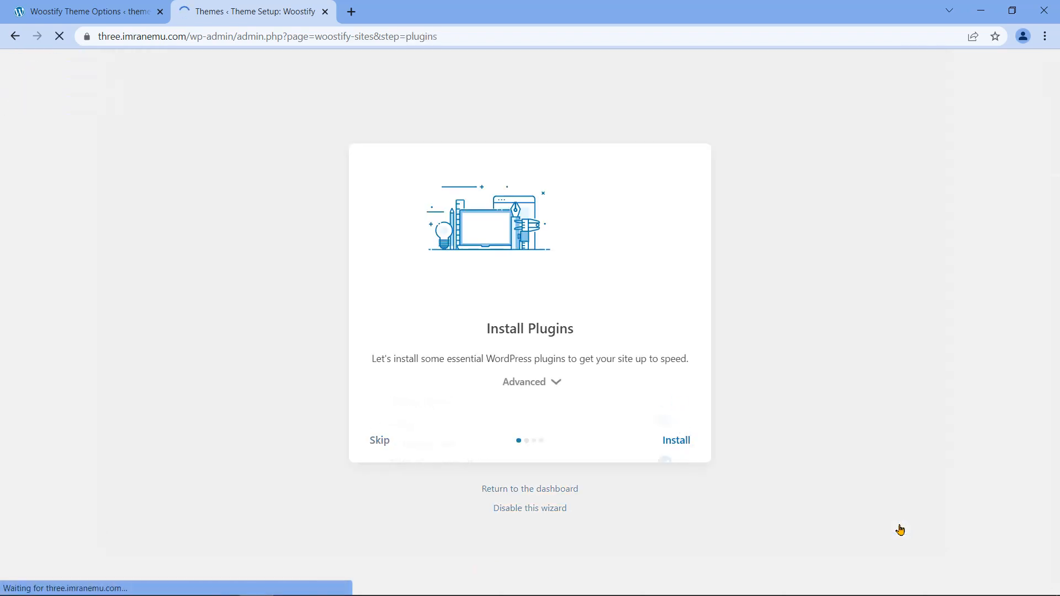
Step: Install all five listed plugins, keeping TI WooCommerce Wishlist and Variation Swatches ticked
drag(487, 327, 577, 326)
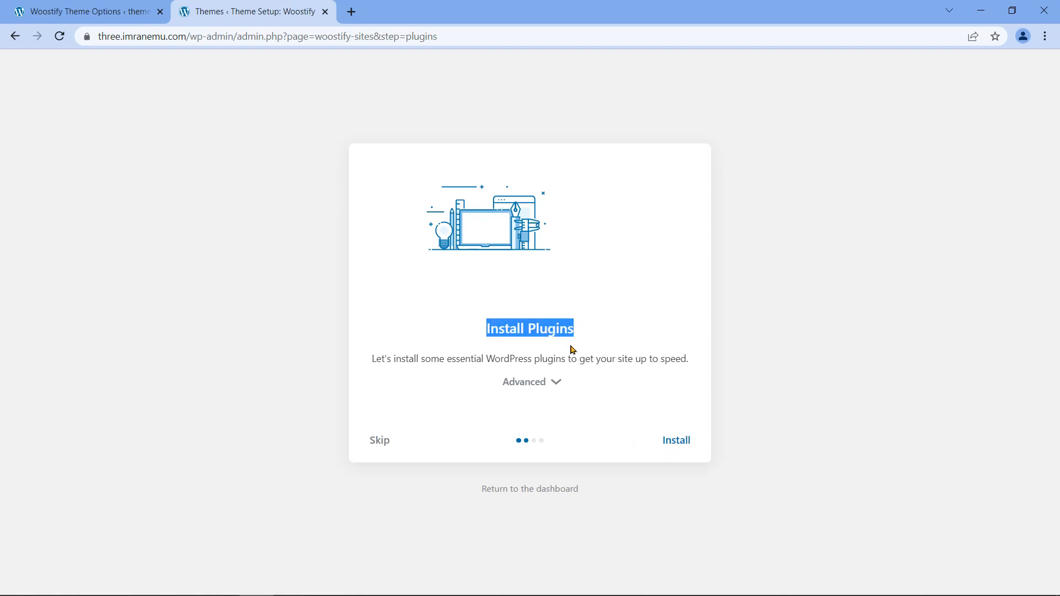
click(540, 382)
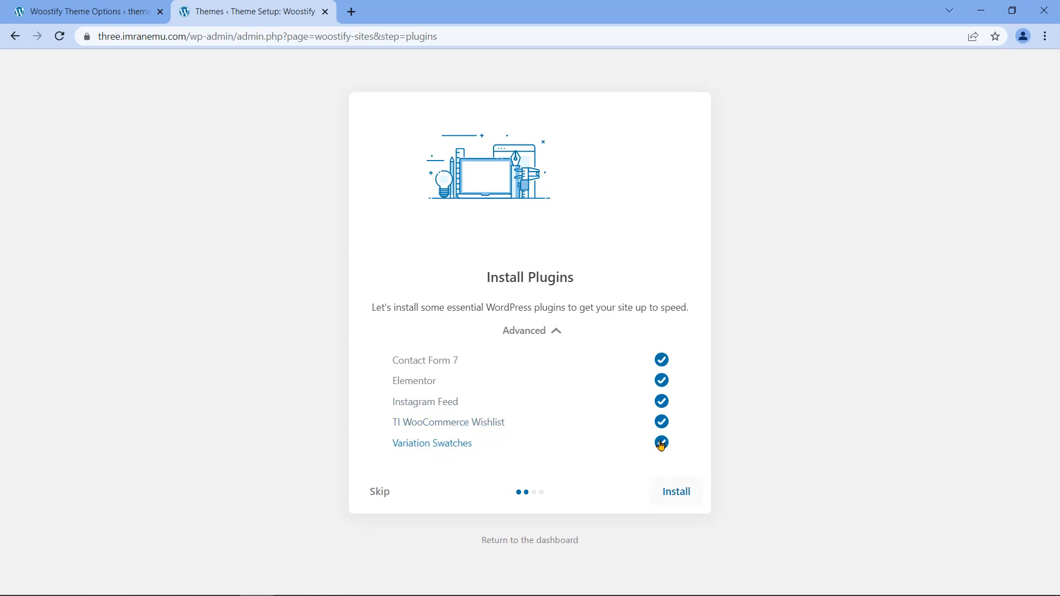
click(661, 422)
click(661, 443)
click(661, 422)
click(662, 442)
click(680, 495)
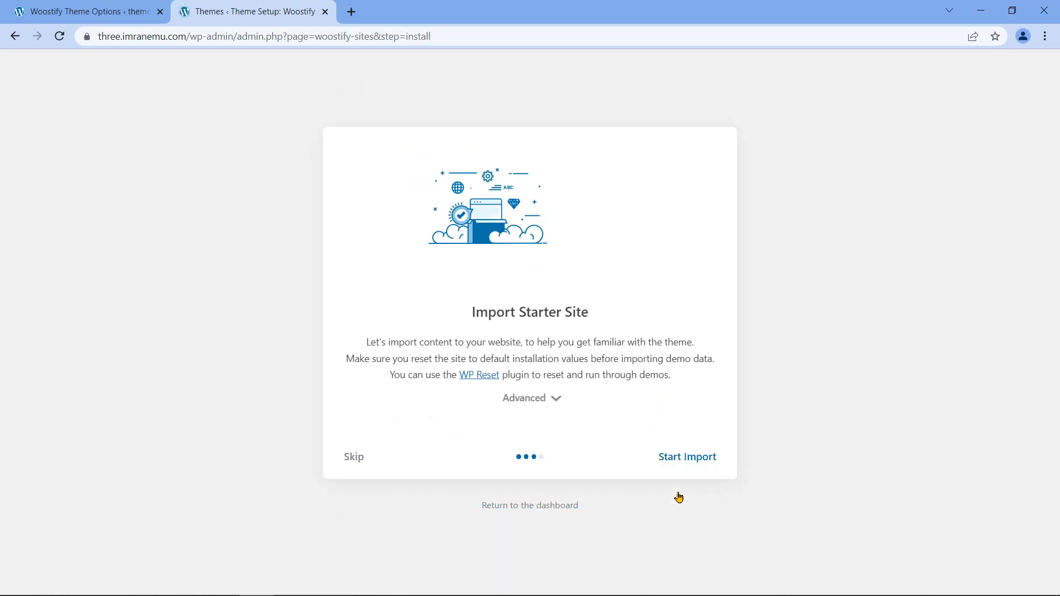
Step: Import the Fashion demo with Content, Widgets, Options and After import included, then view the website
drag(472, 312, 593, 320)
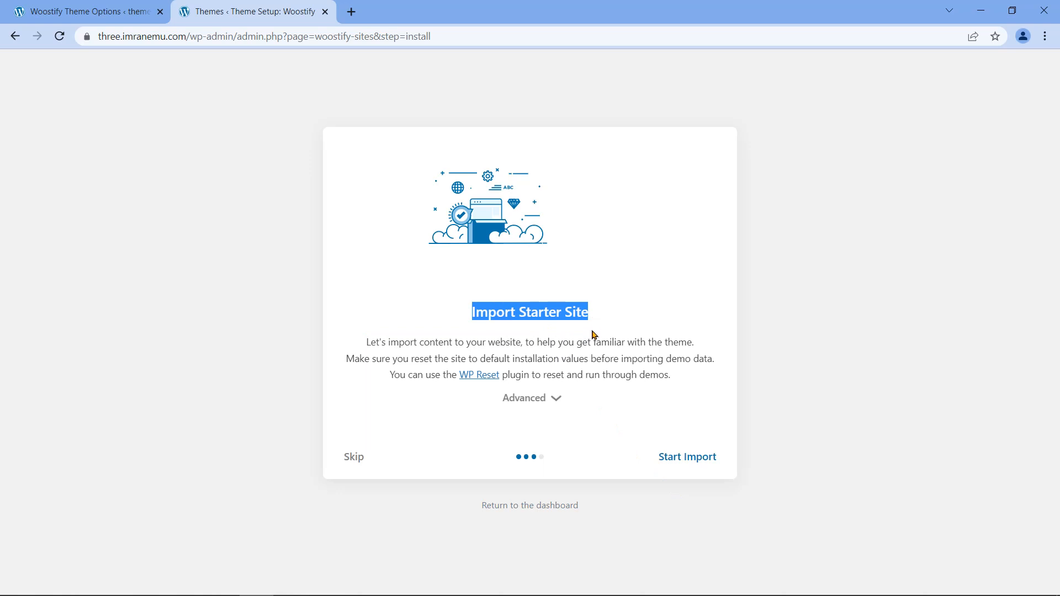
click(559, 399)
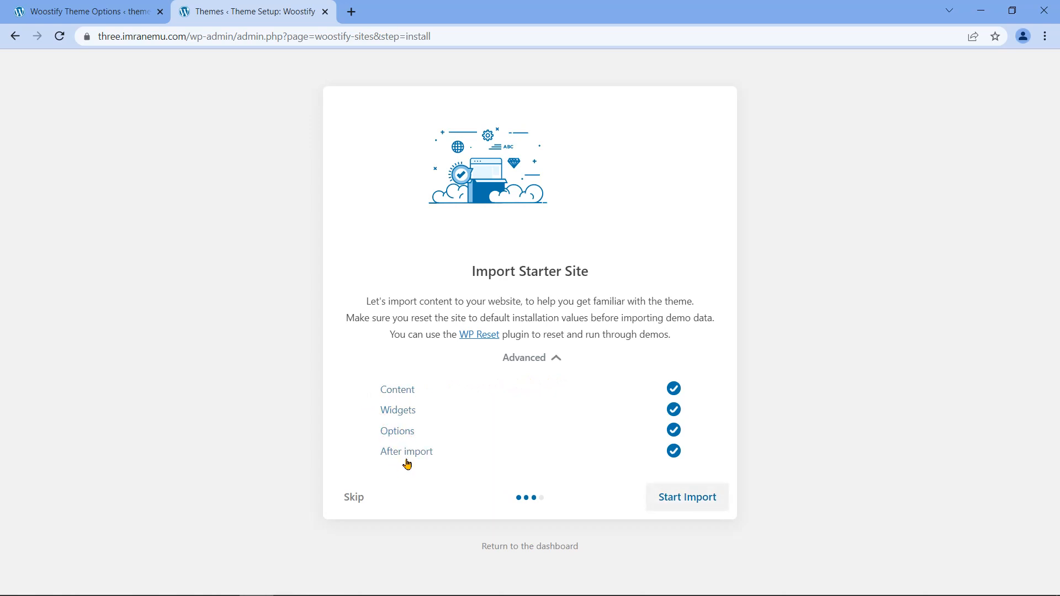
click(674, 451)
click(674, 389)
click(674, 389)
click(674, 451)
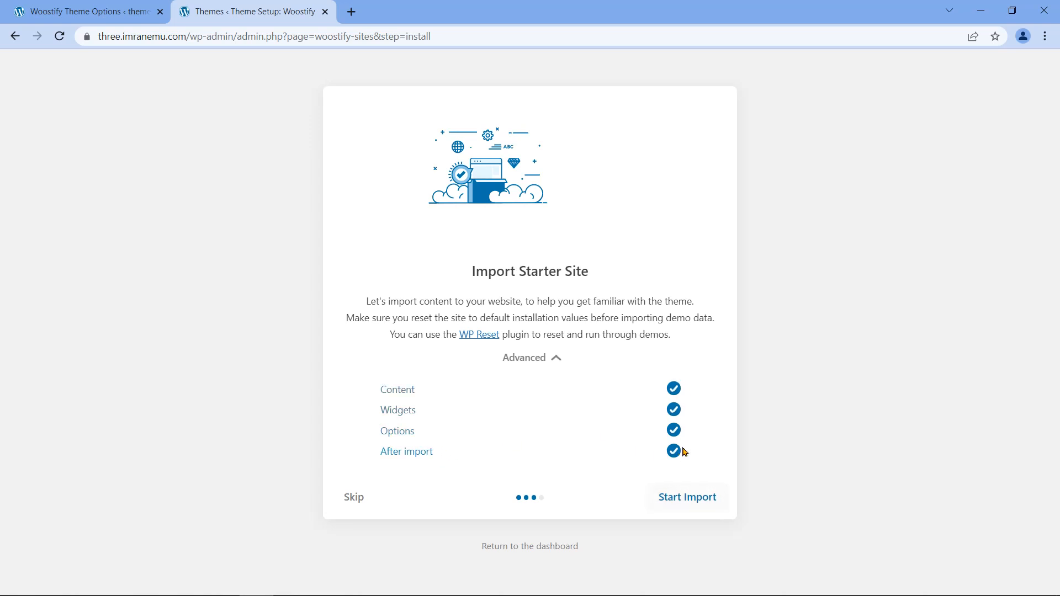
click(685, 509)
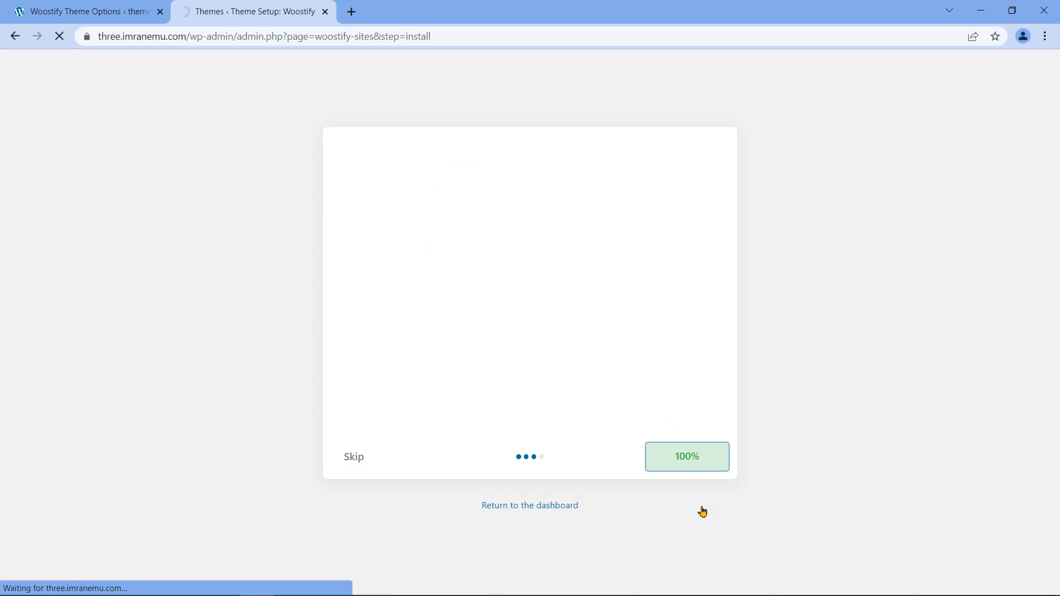
click(550, 401)
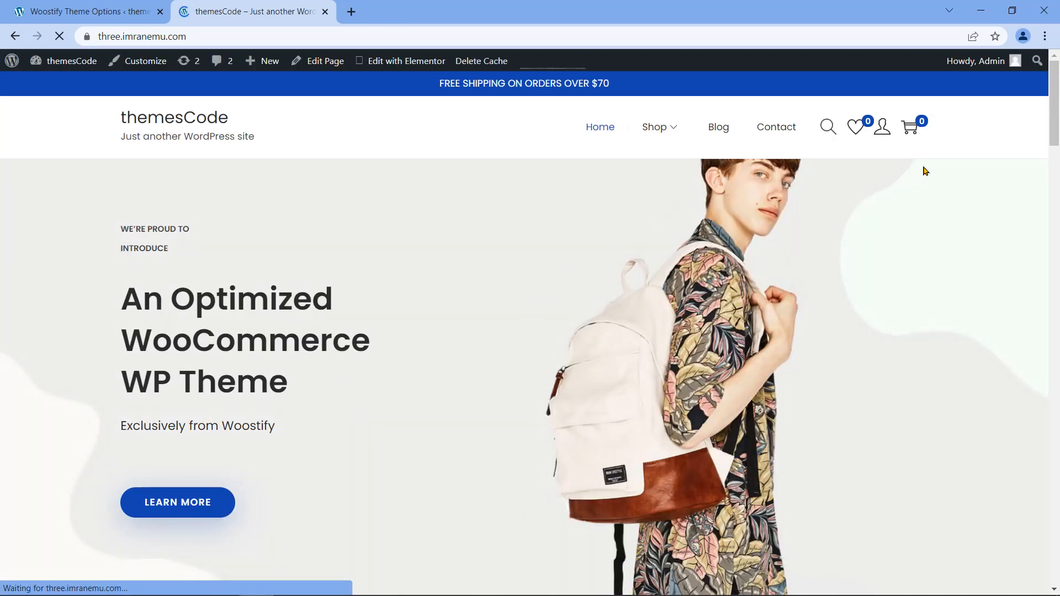
Step: Scroll the demo storefront, then return to the admin tab's Dashboard
scroll(1020, 146, down, 15)
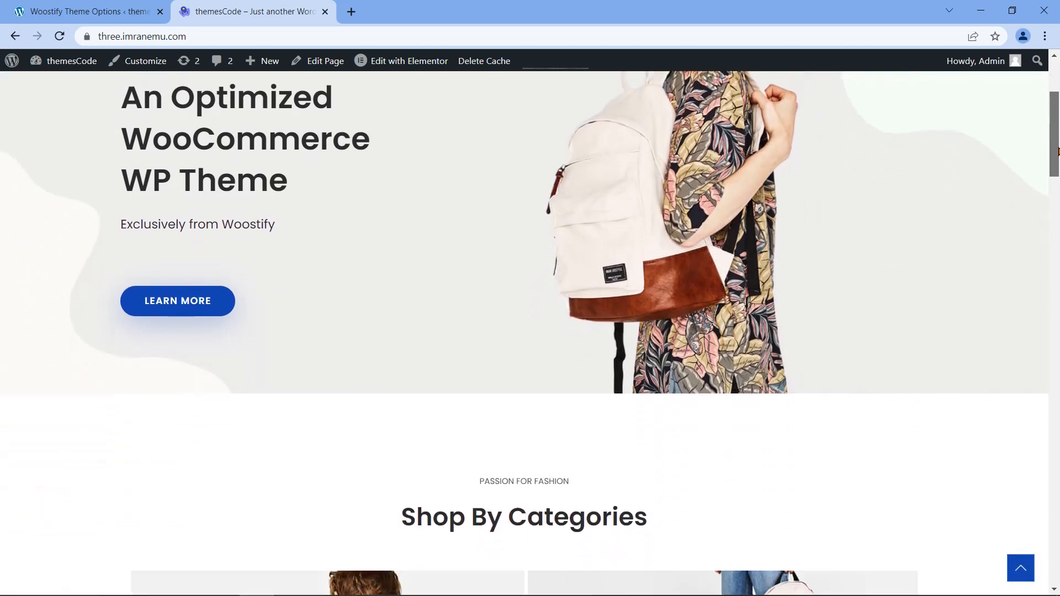
drag(1059, 256, 1054, 105)
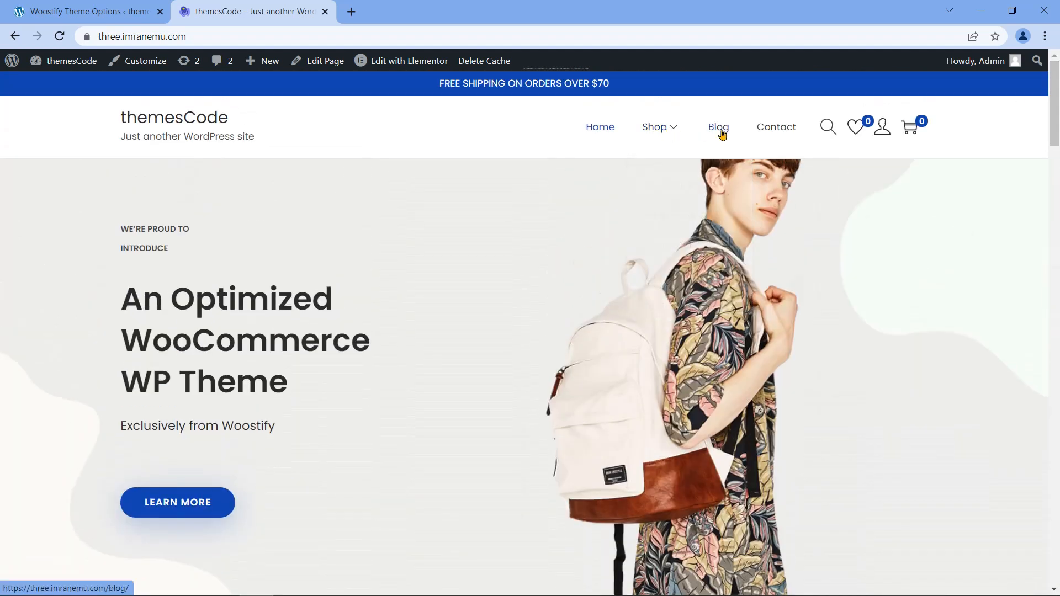
click(131, 5)
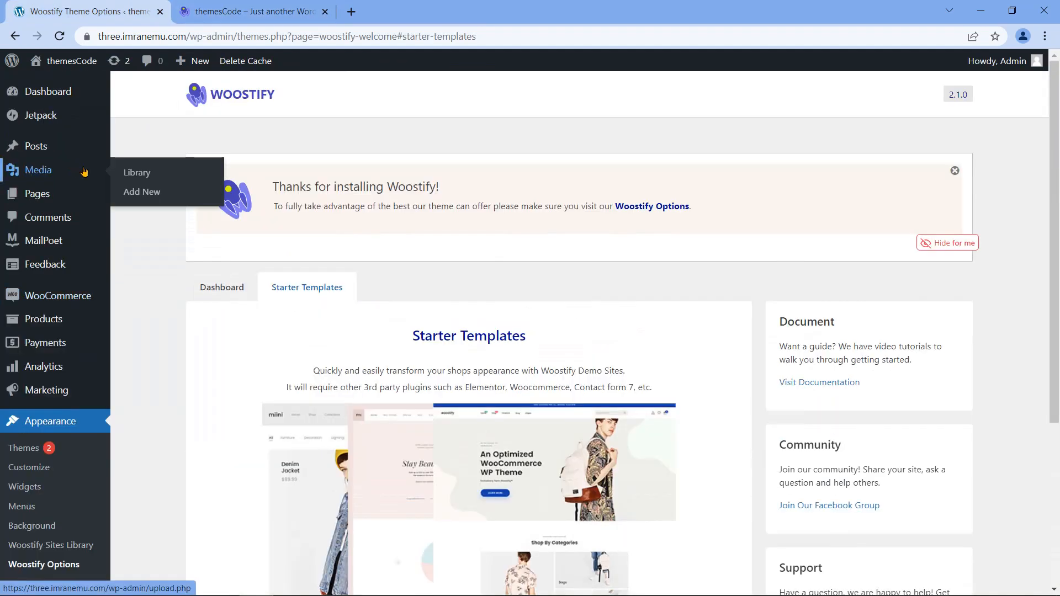
click(67, 93)
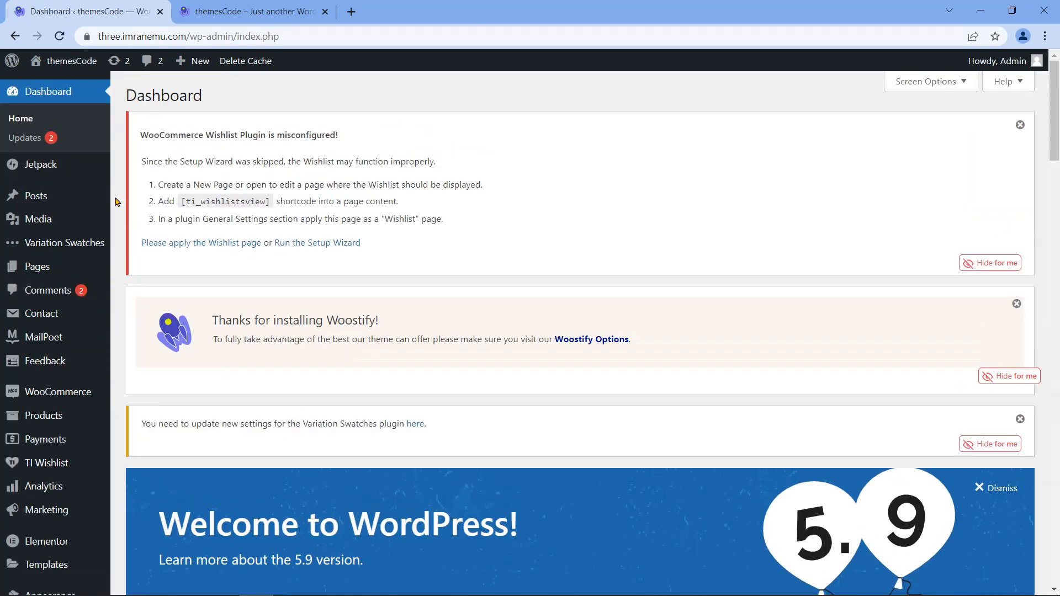
scroll(115, 206, down, 1)
scroll(116, 206, up, 1)
Step: Launch the TI Wishlist setup wizard and assign the existing Wishlist page as My Wishlist
click(318, 245)
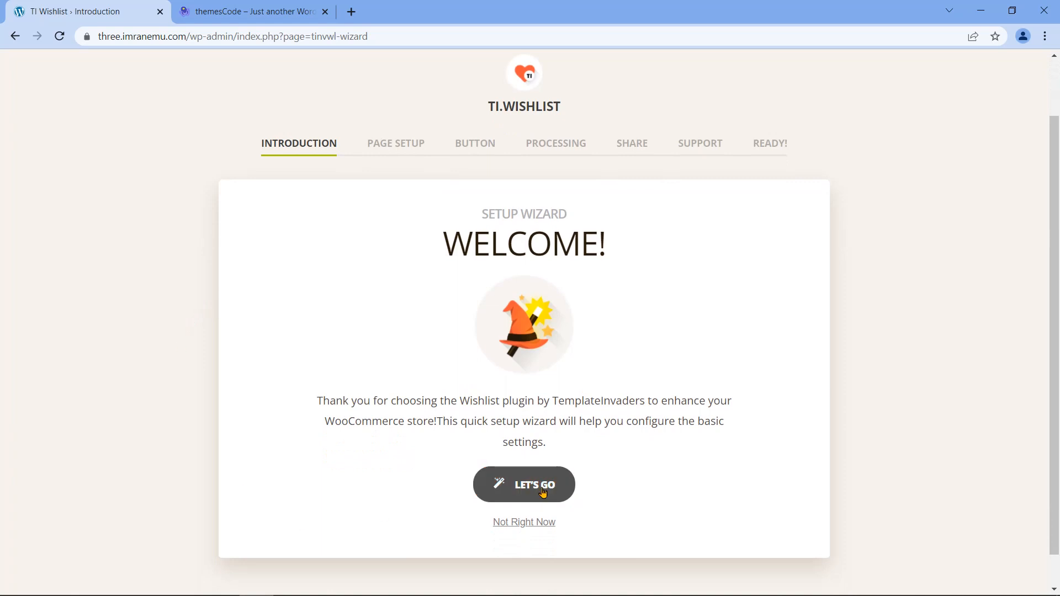
click(543, 493)
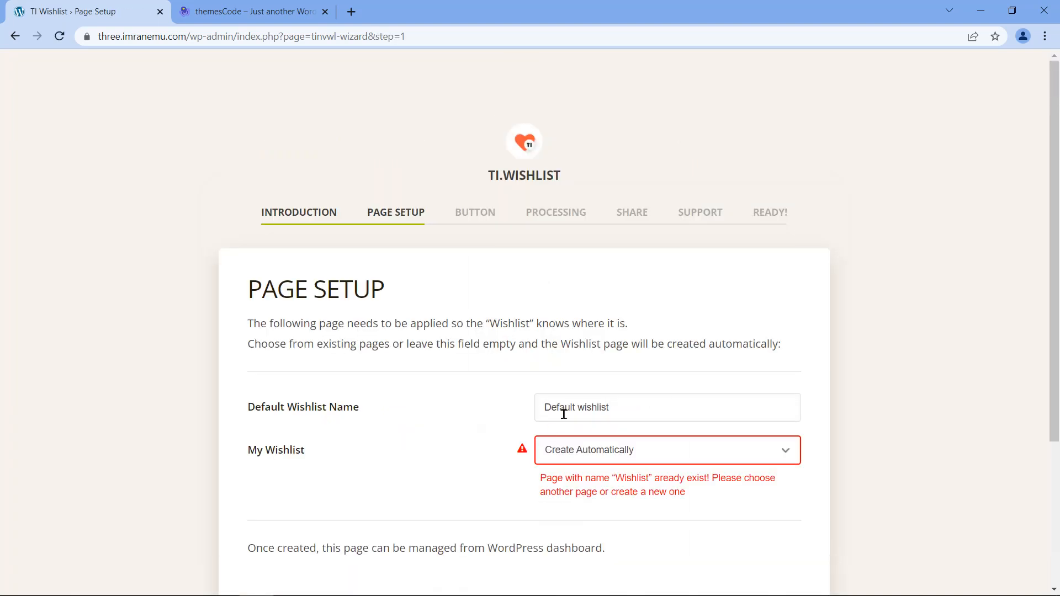
click(716, 451)
scroll(736, 409, down, 1)
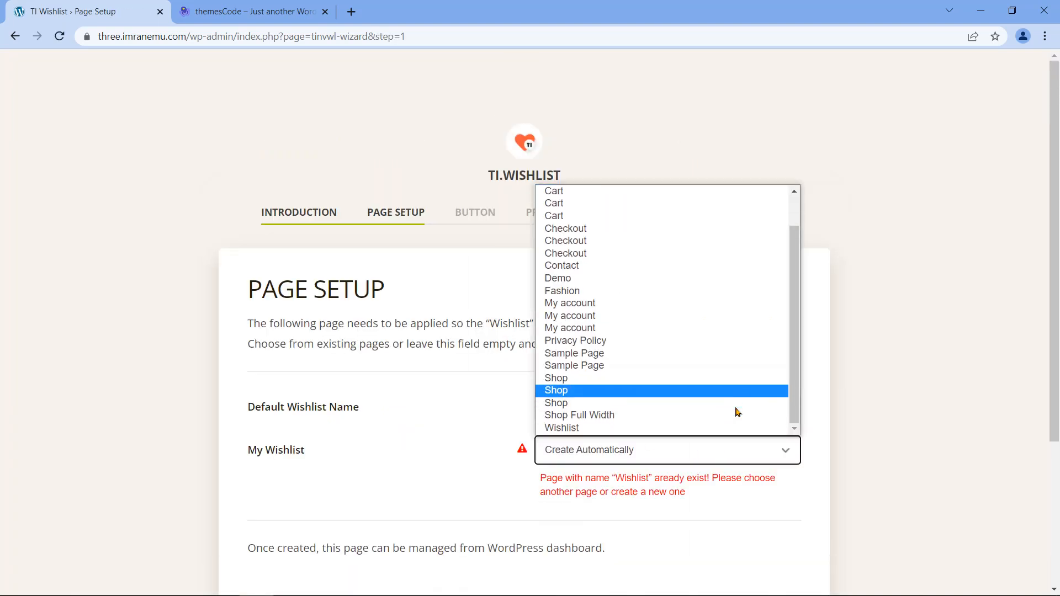
click(713, 430)
scroll(703, 465, down, 1)
click(755, 526)
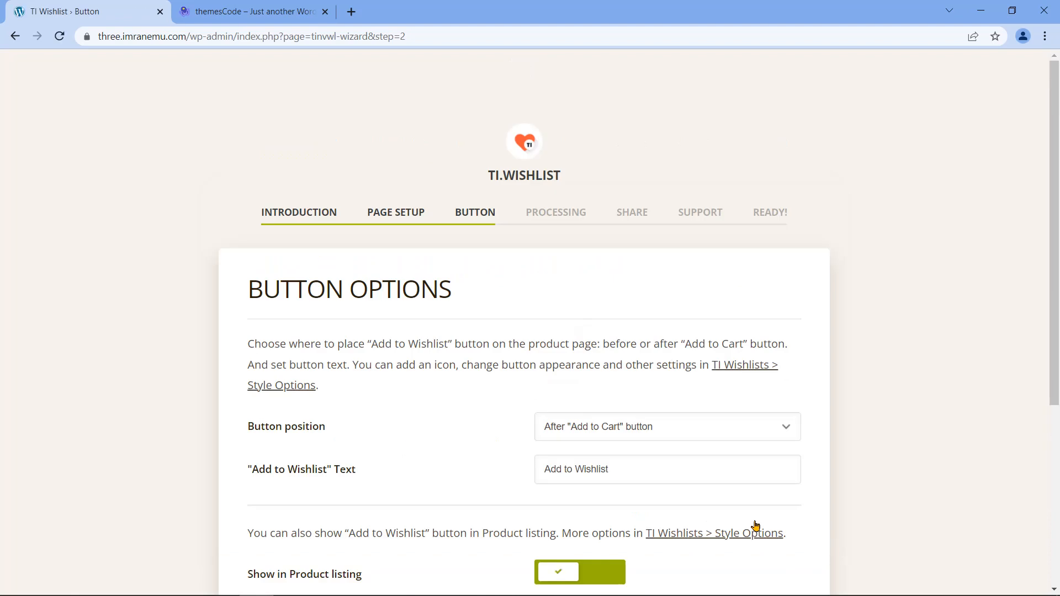
Step: Keep the wishlist button positioned after Add to Cart and accept the button options
scroll(776, 475, down, 3)
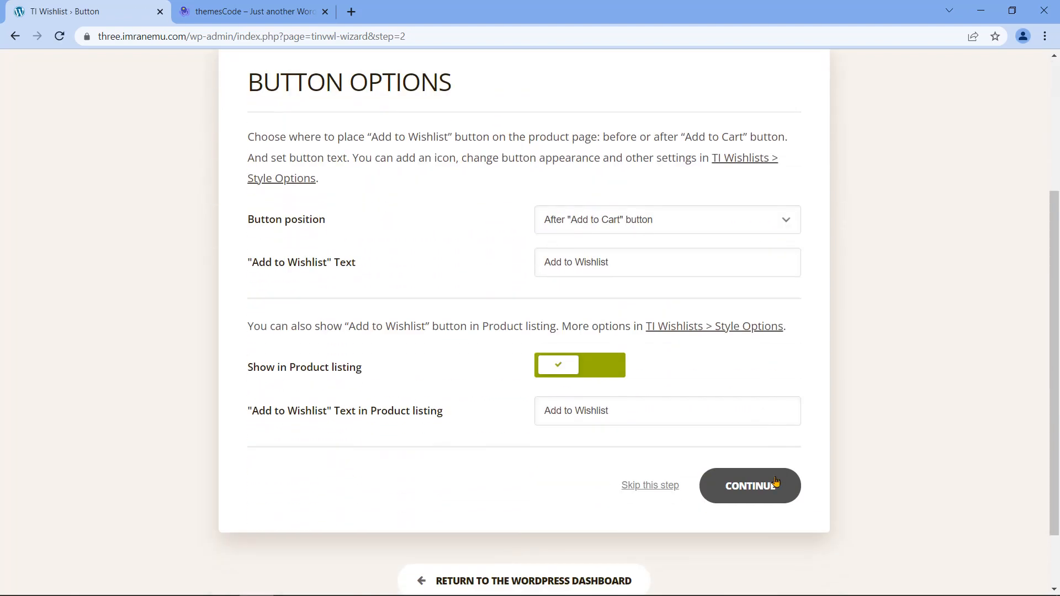
click(791, 226)
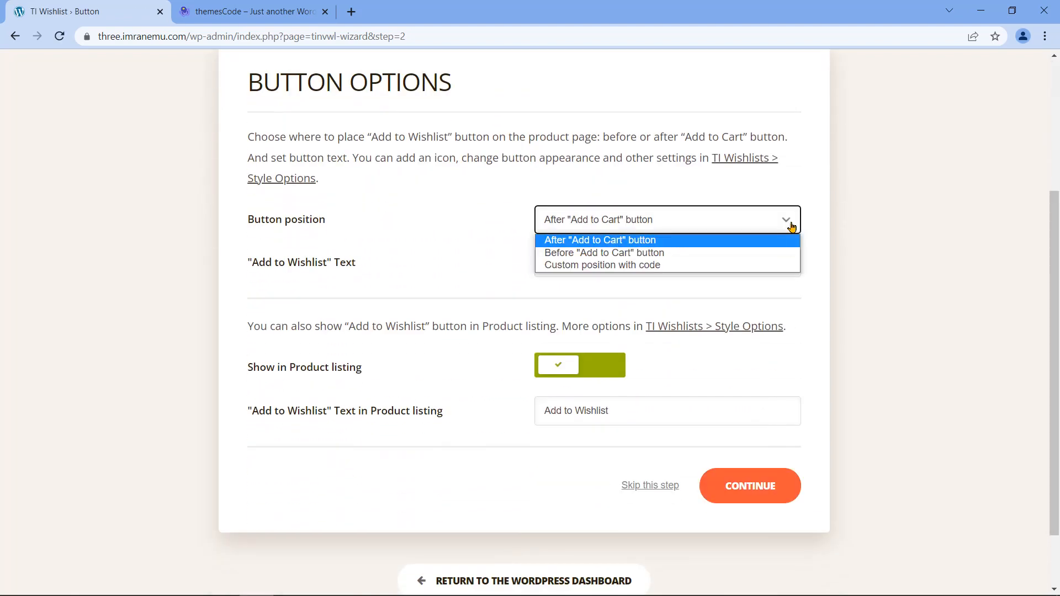
click(791, 225)
click(772, 260)
click(819, 291)
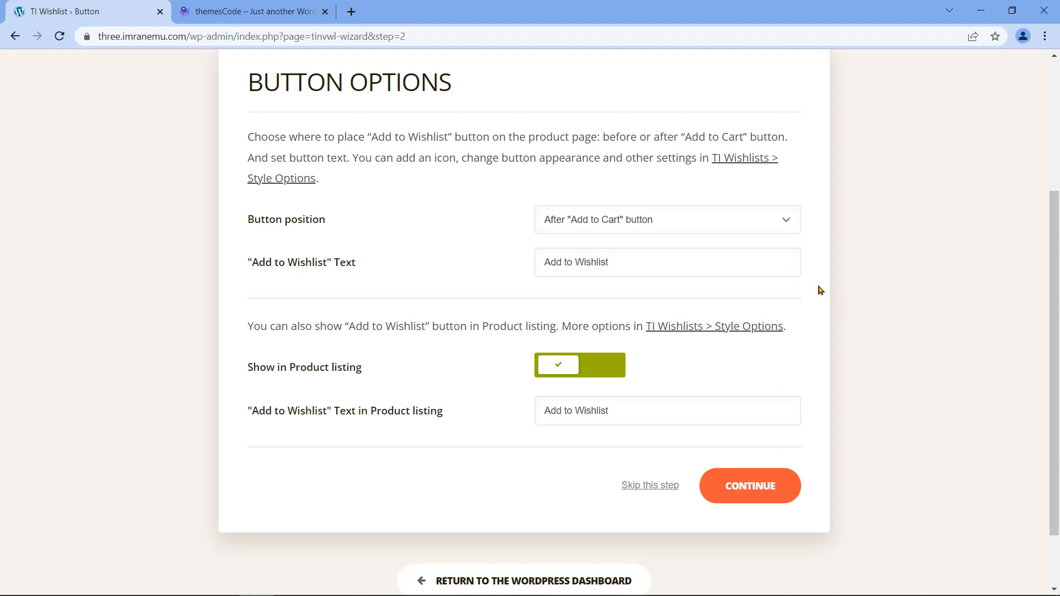
click(788, 221)
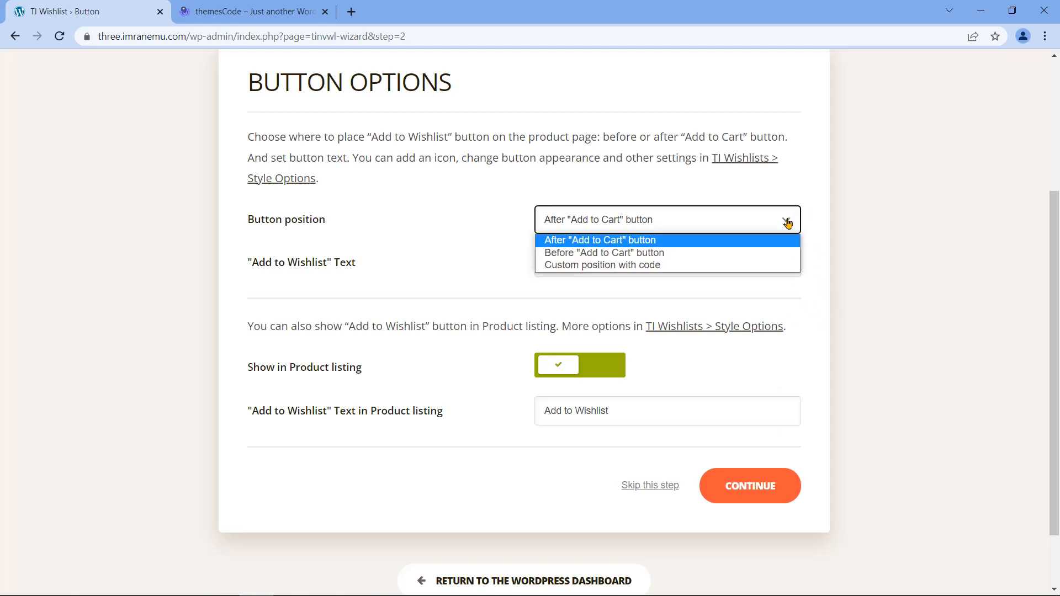
click(814, 233)
click(745, 495)
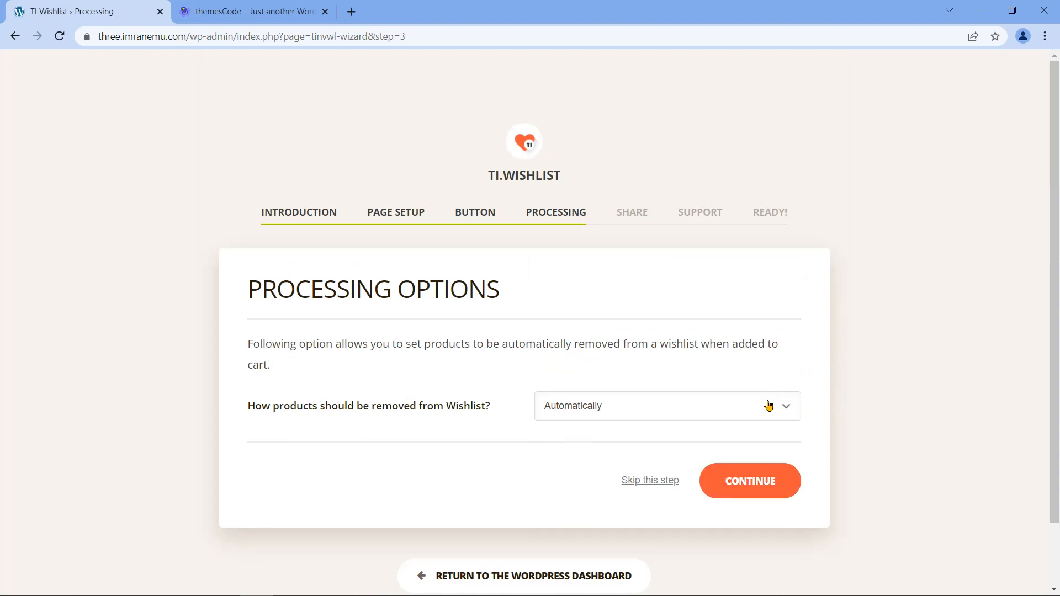
Step: Keep automatic removal from the wishlist and accept the default share and support chat settings
click(744, 408)
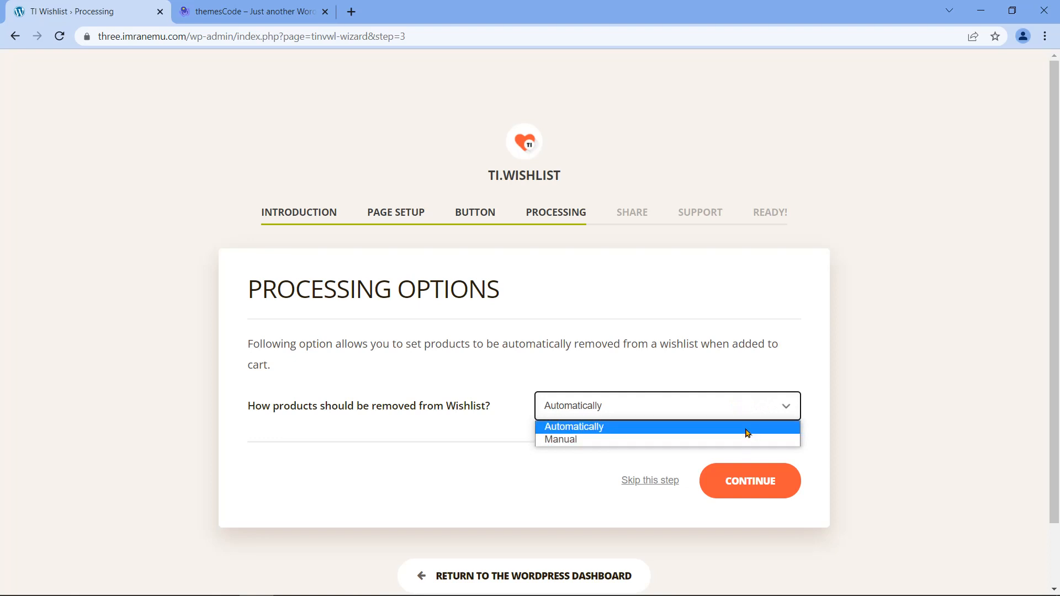
click(753, 405)
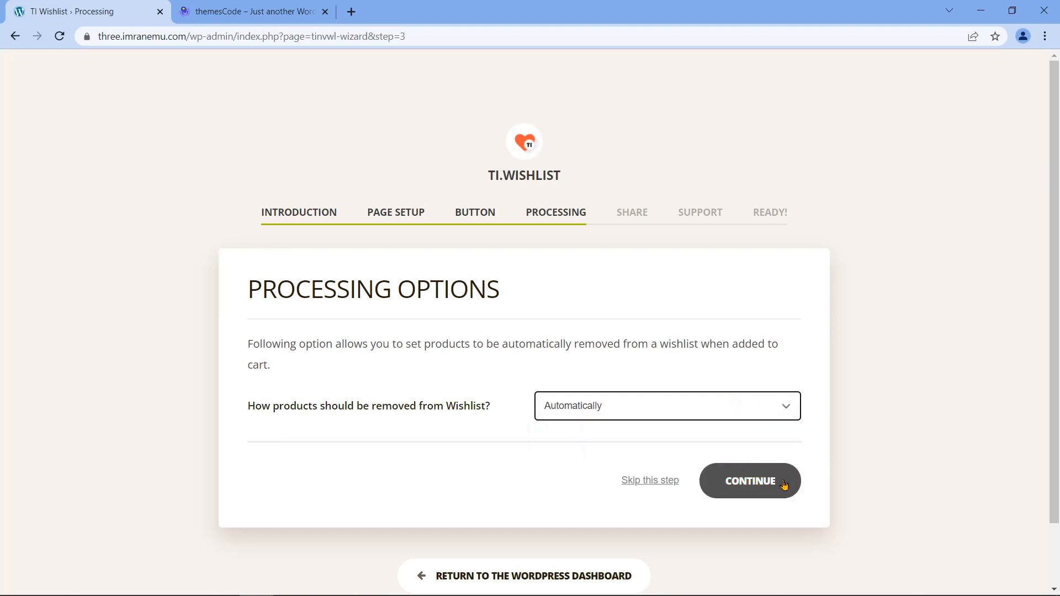
click(754, 484)
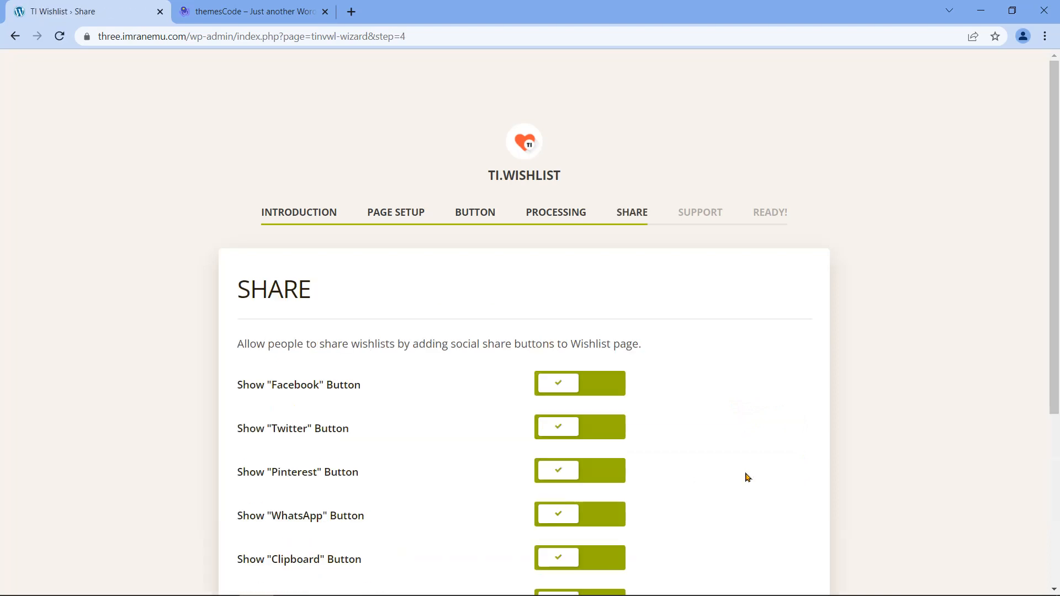
scroll(743, 472, down, 2)
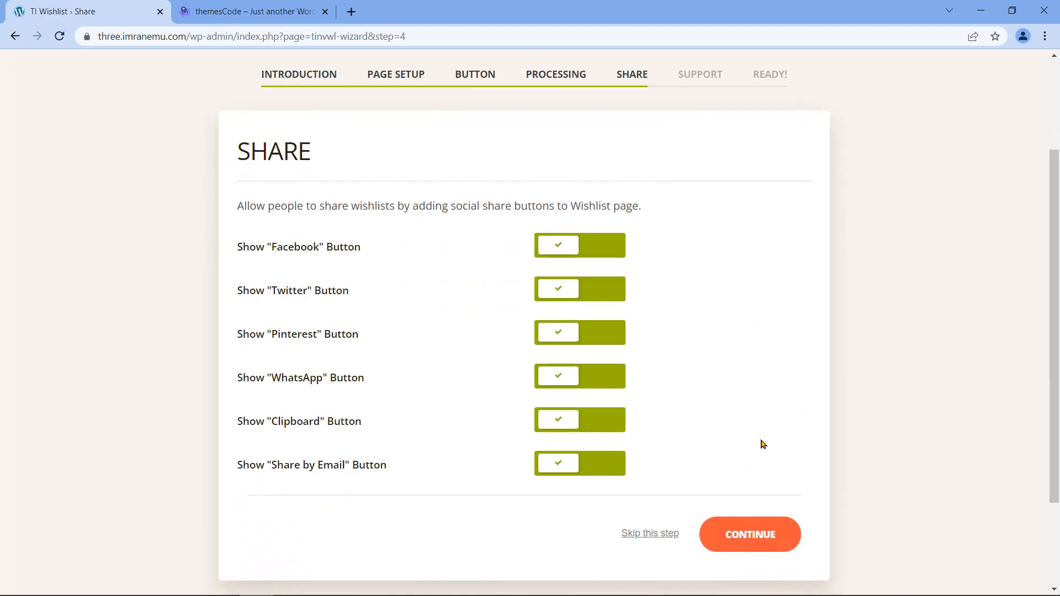
click(774, 535)
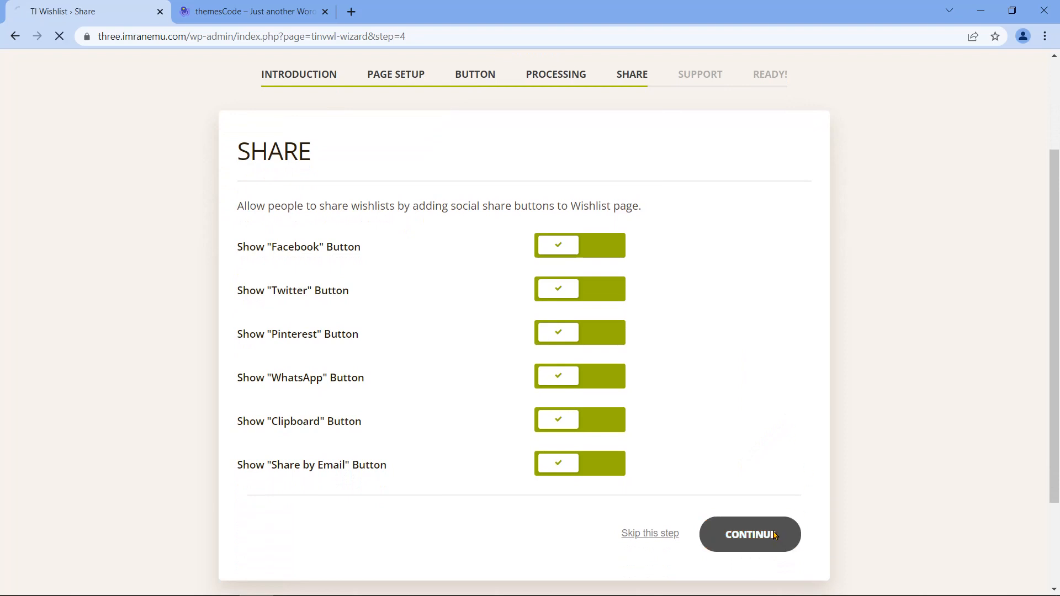
click(595, 430)
click(595, 430)
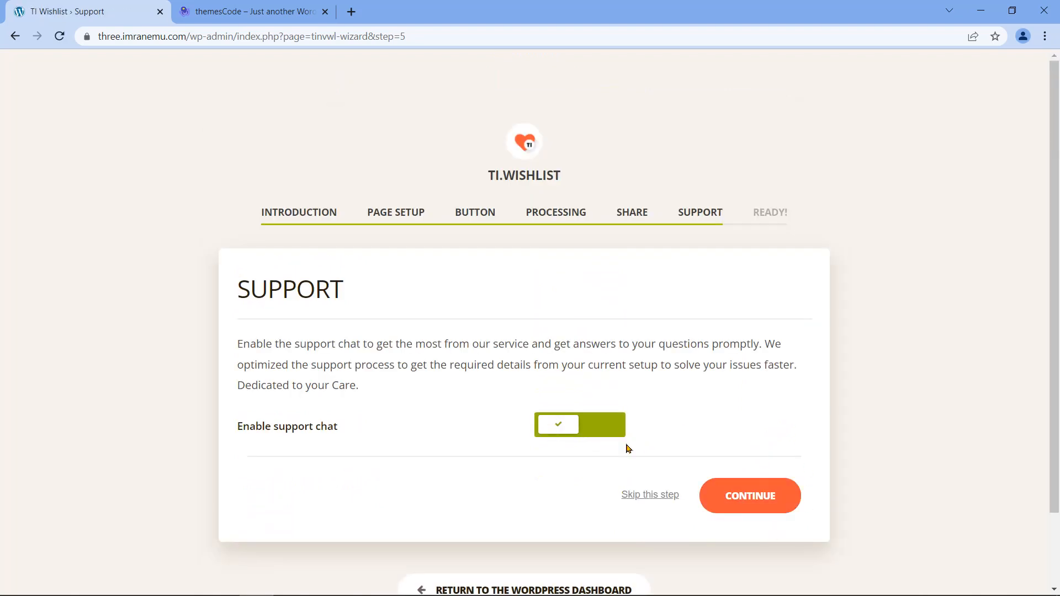
click(735, 500)
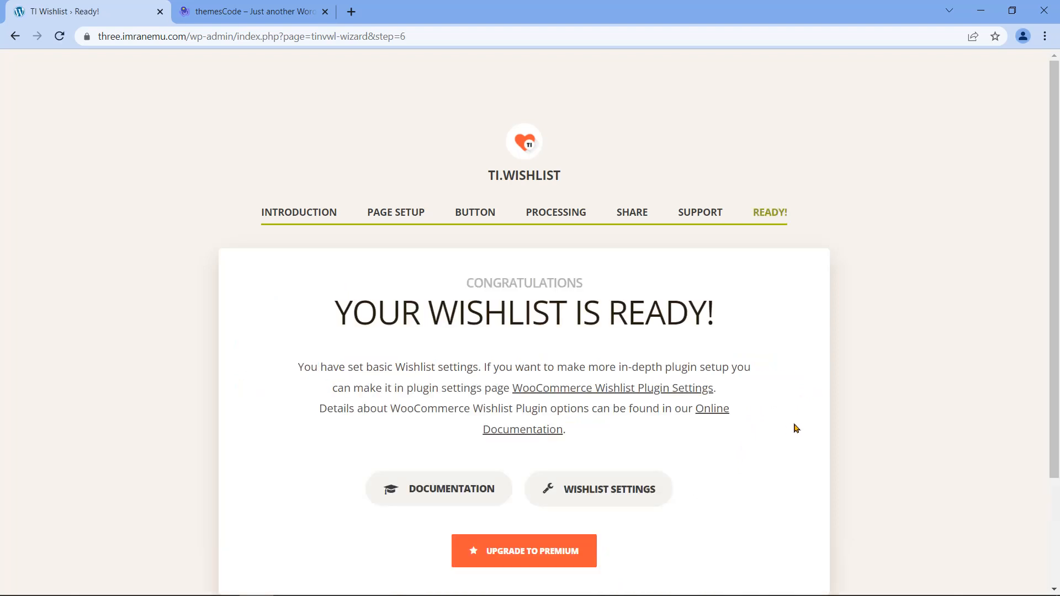
Step: Leave the finished 'Your Wishlist is ready!' wizard for the WordPress Dashboard
scroll(803, 427, down, 2)
drag(337, 174, 762, 213)
click(655, 452)
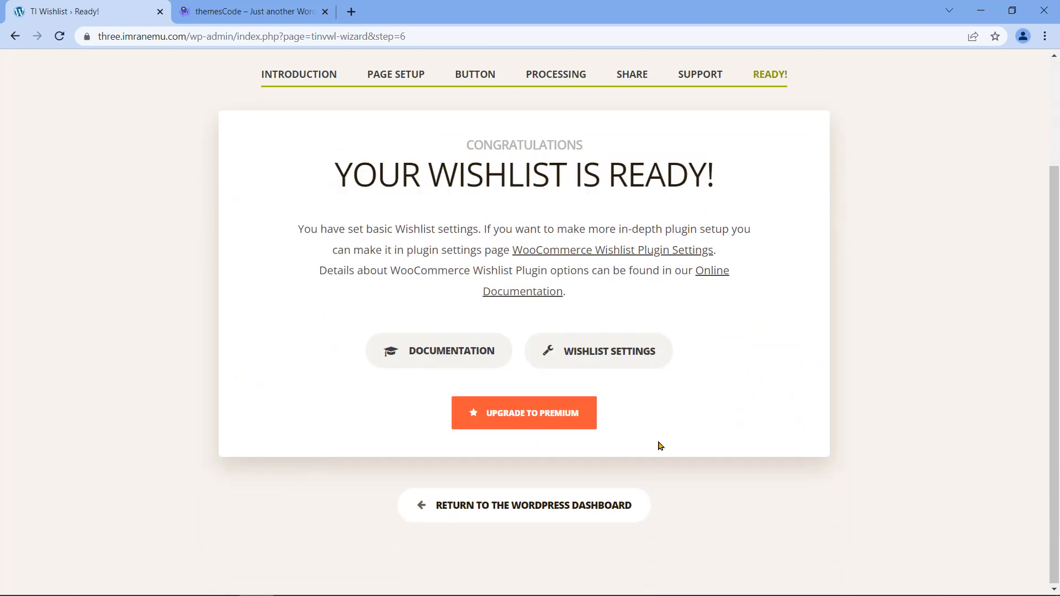
click(512, 513)
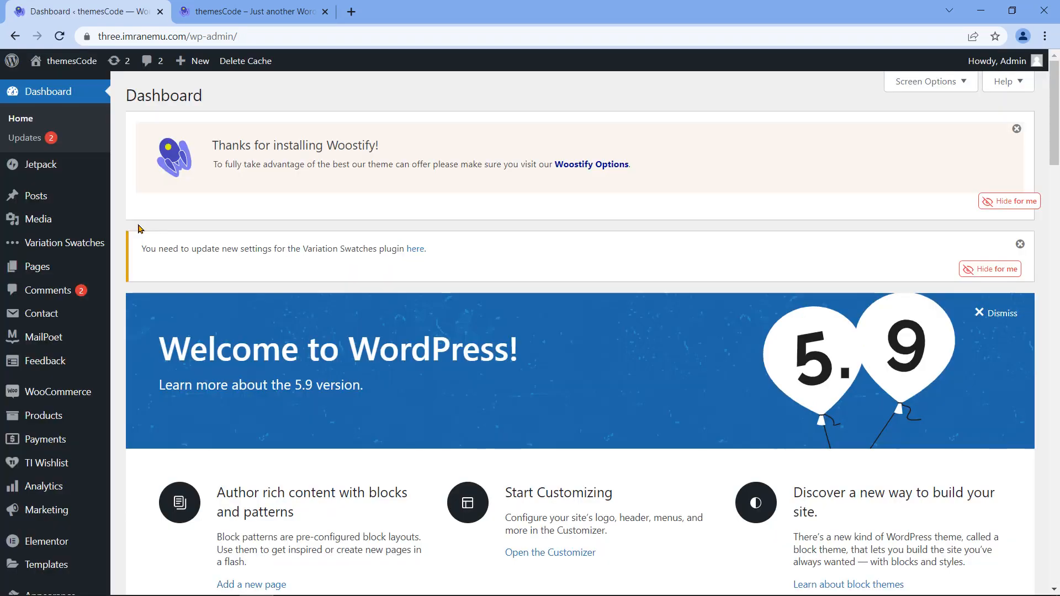
Step: Go to Products > All Products in the admin sidebar
mouse_move(40, 242)
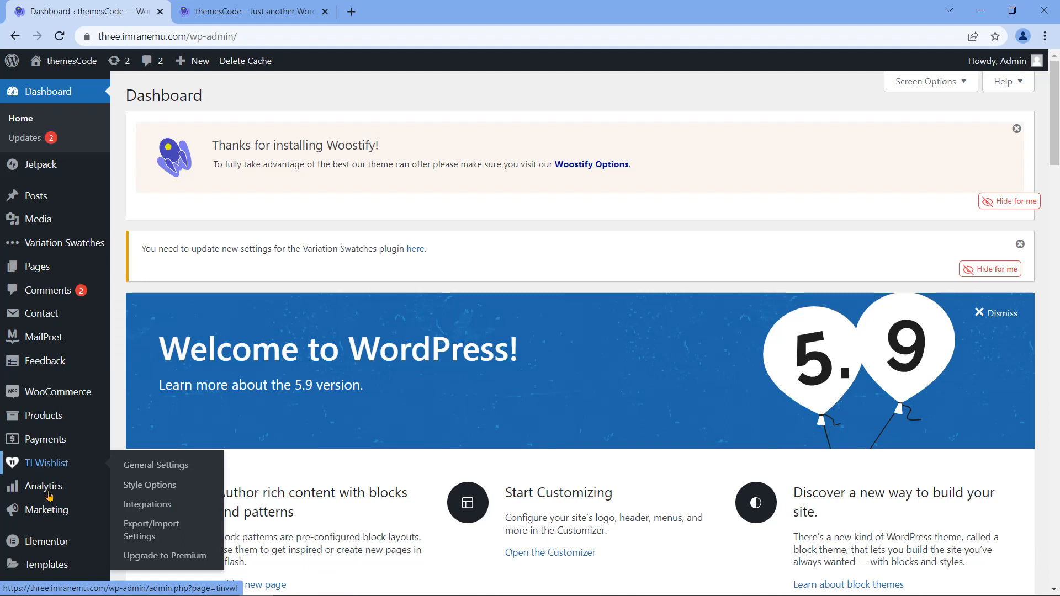
mouse_move(46, 569)
scroll(46, 568, down, 5)
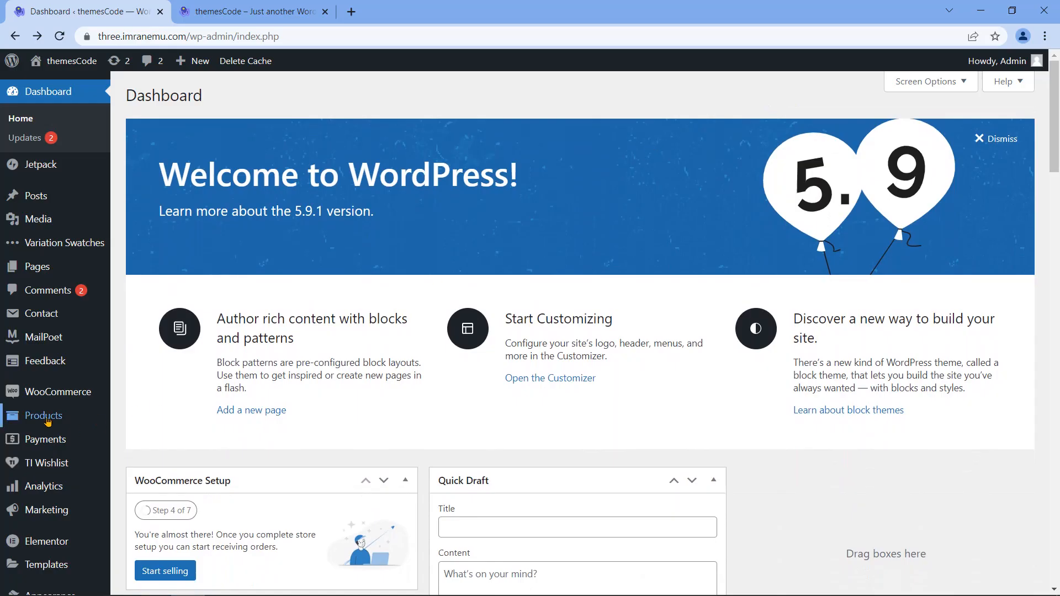
mouse_move(44, 416)
click(168, 422)
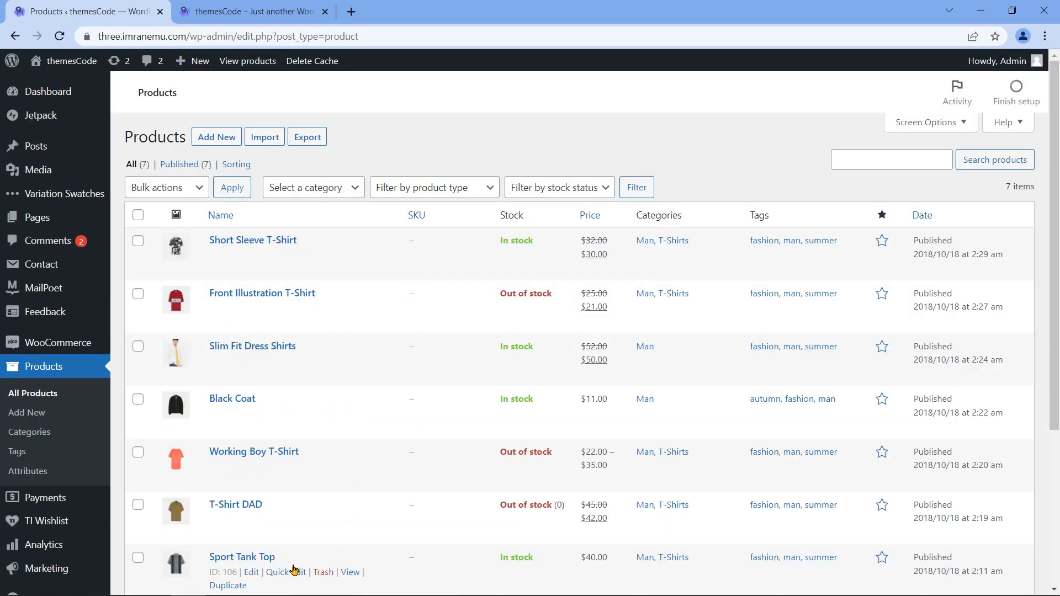
Step: Preview the Short Sleeve T-Shirt on the storefront, then go back to the products list
scroll(263, 531, down, 3)
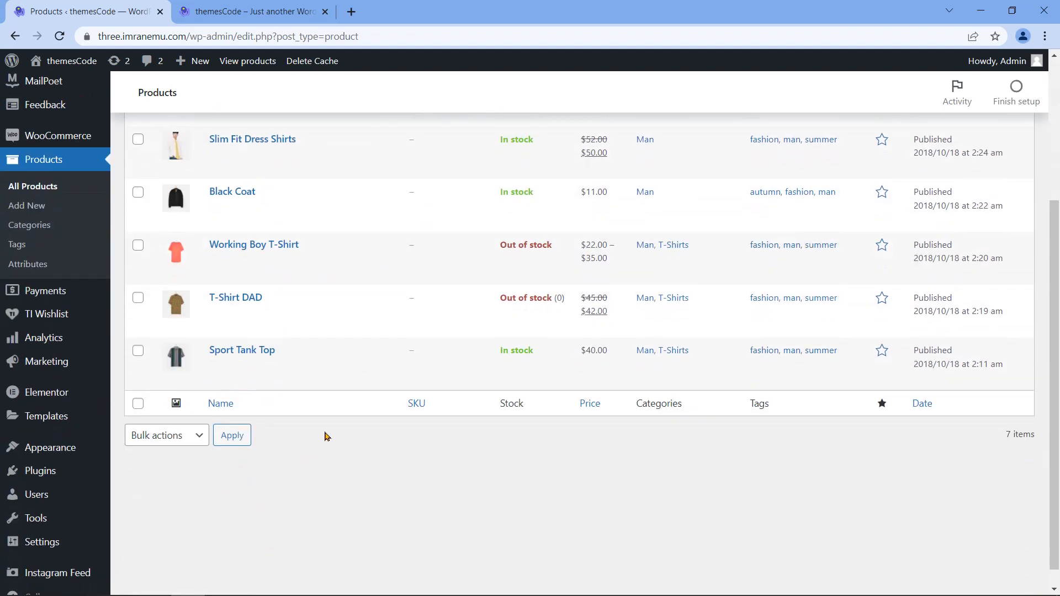
scroll(343, 447, up, 3)
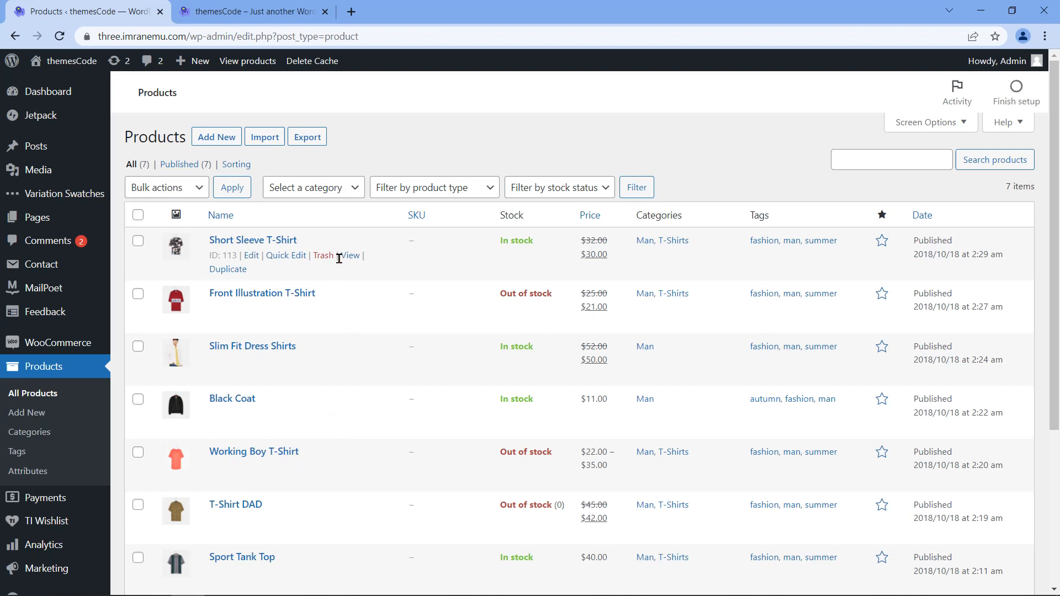
click(350, 257)
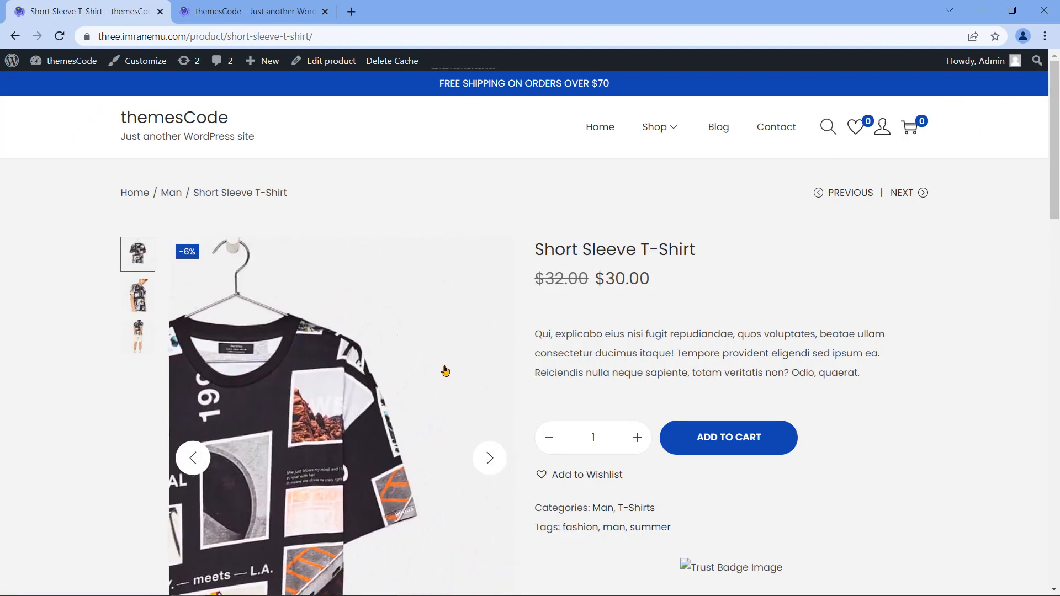
scroll(445, 370, down, 15)
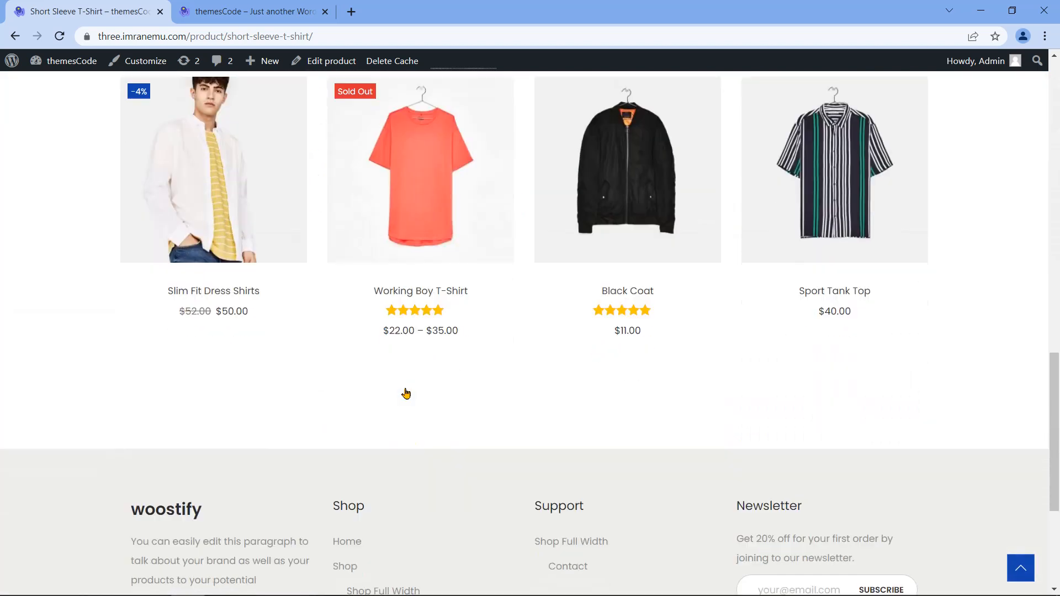
scroll(406, 393, up, 15)
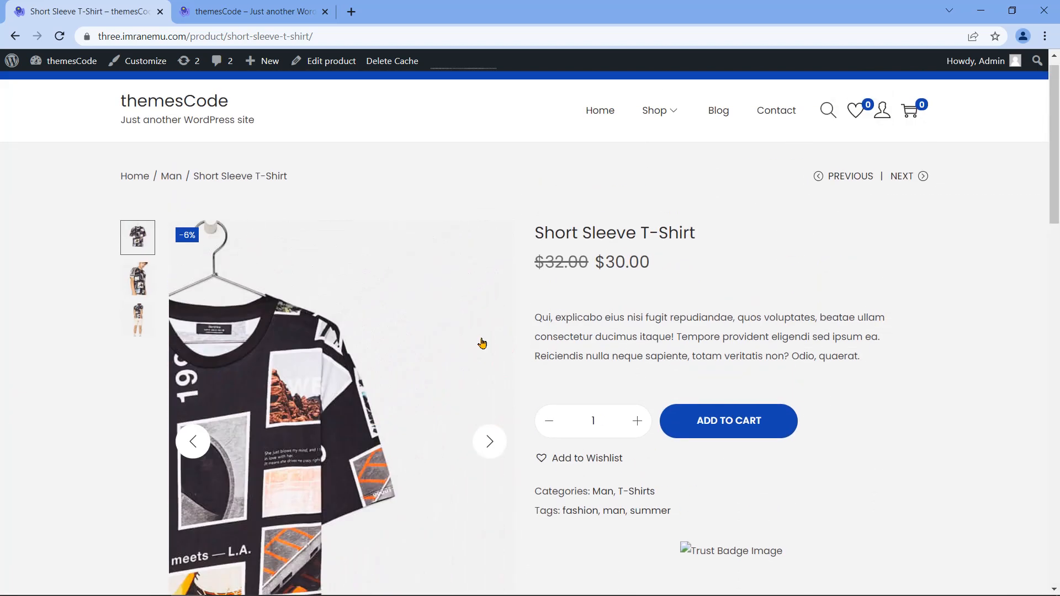
click(15, 40)
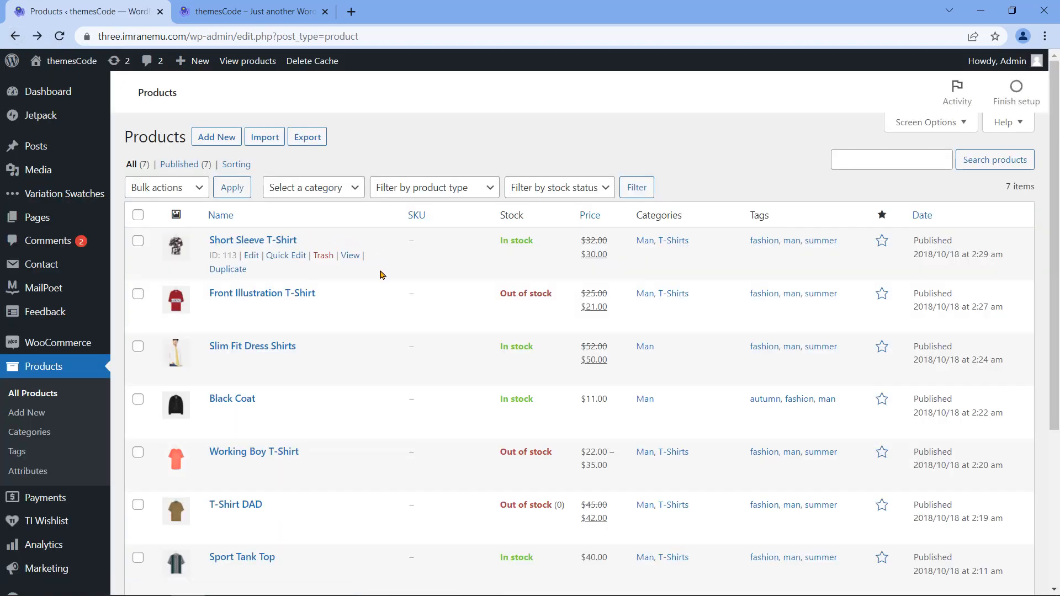
Step: Change the Short Sleeve T-Shirt's sale price to 28 and update the product
click(252, 255)
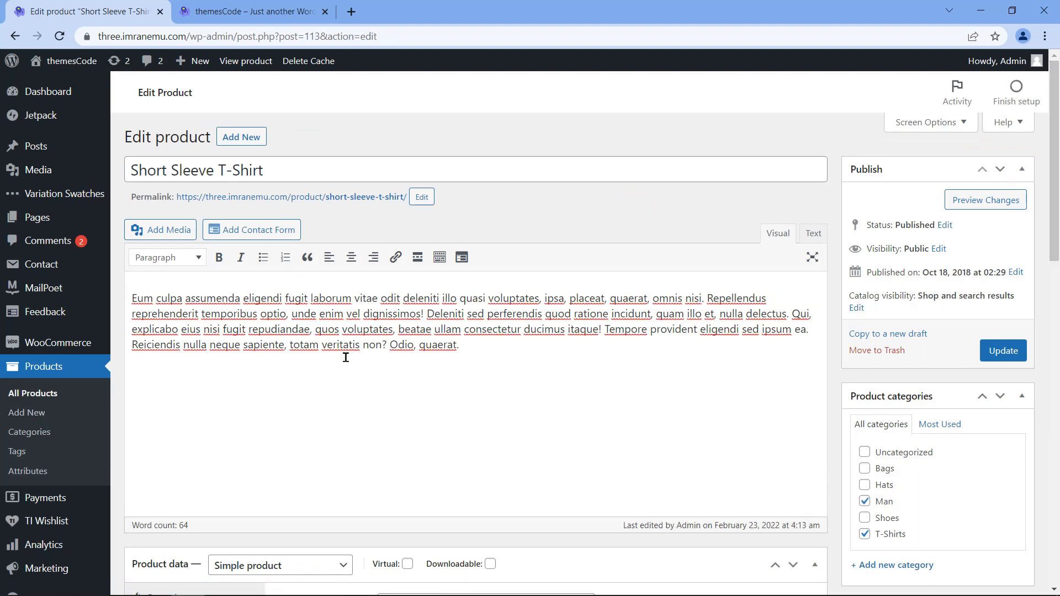
scroll(345, 361, down, 2)
scroll(344, 364, down, 1)
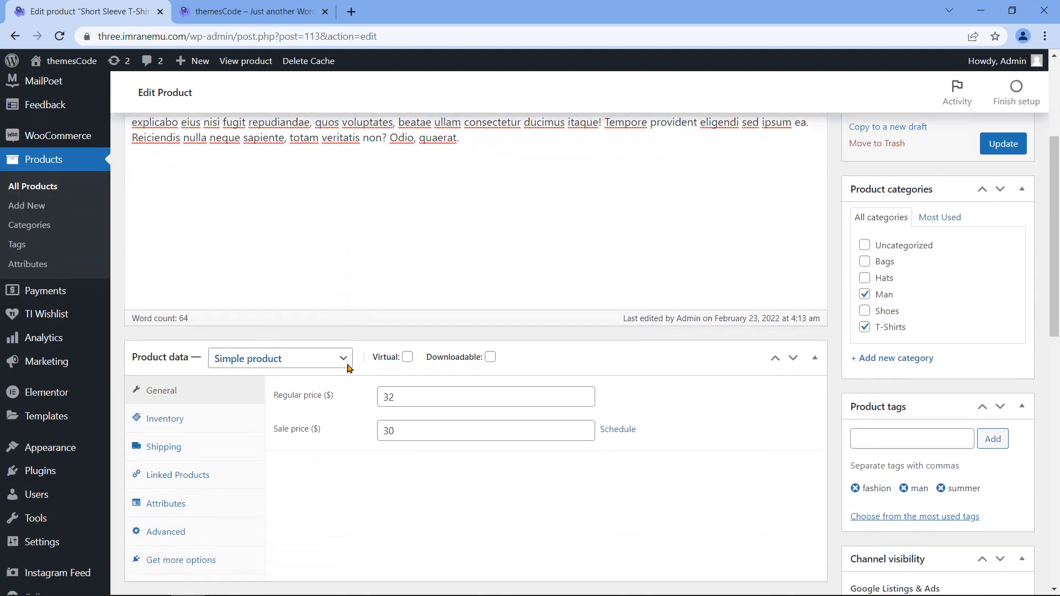
click(283, 434)
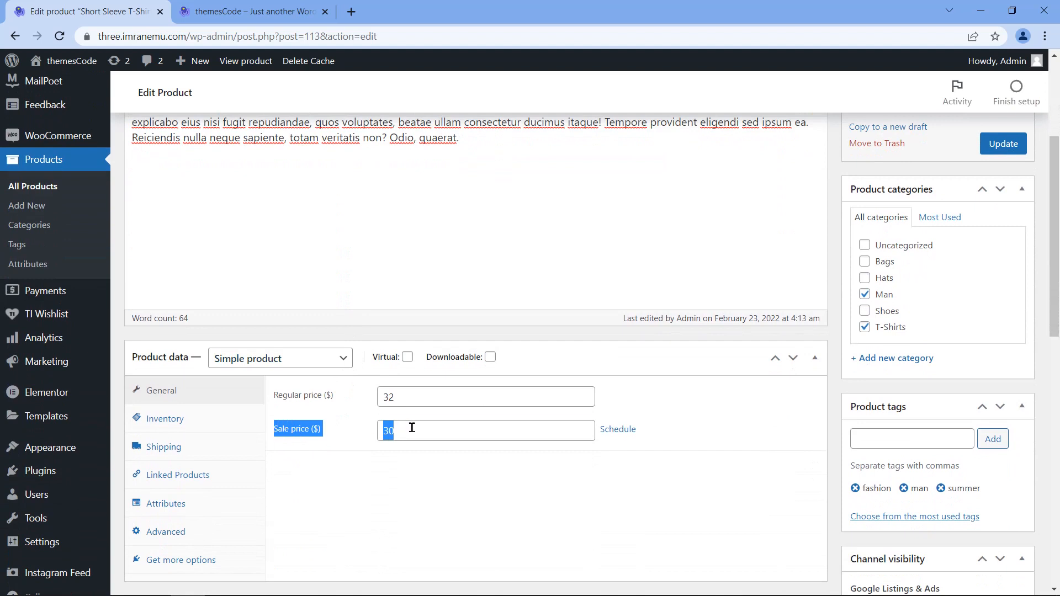
double_click(388, 430)
text(28)
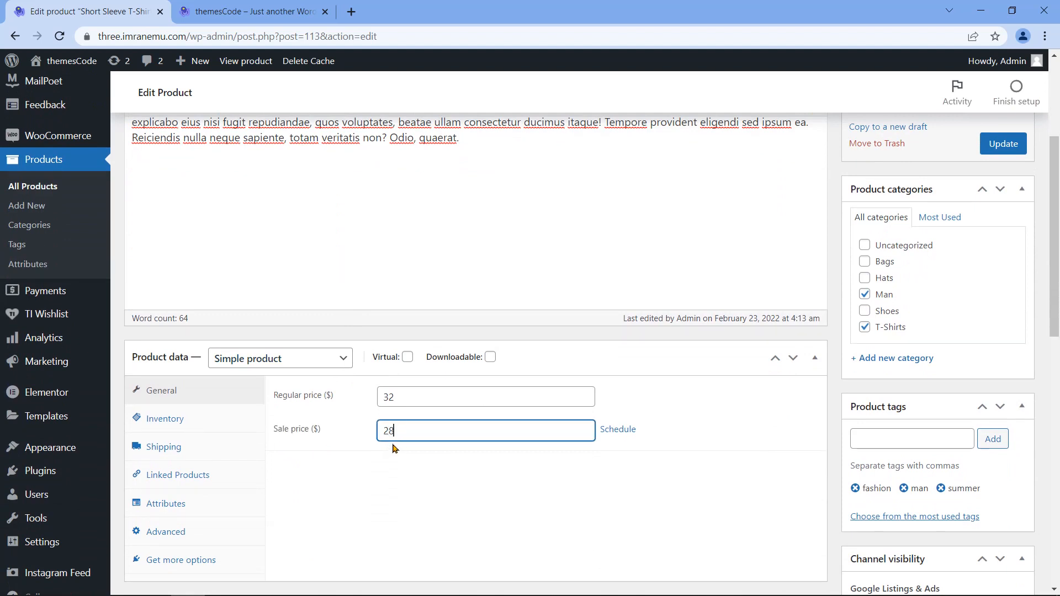
scroll(834, 390, up, 4)
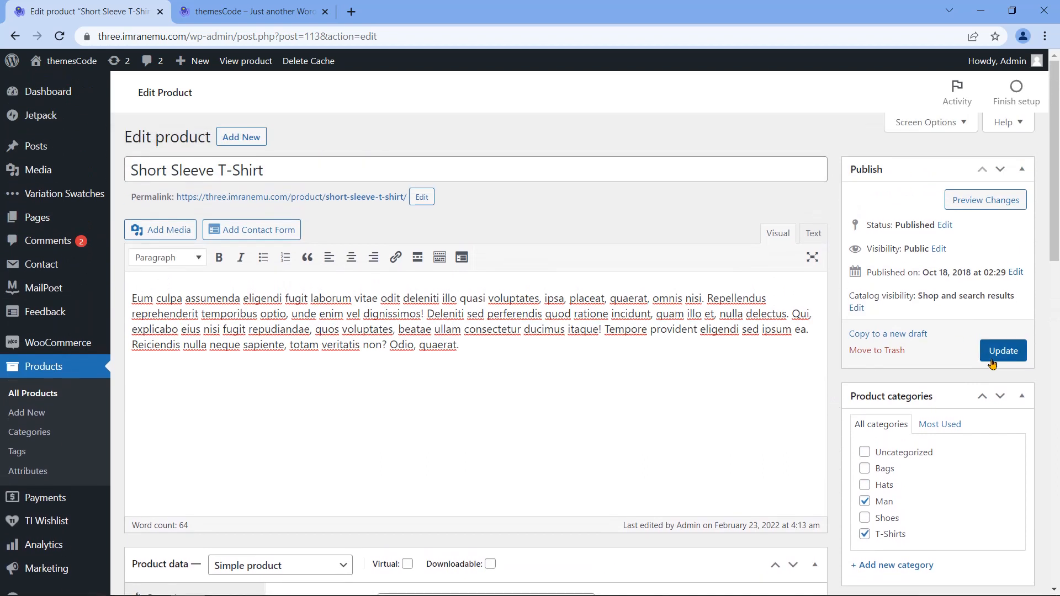
click(992, 363)
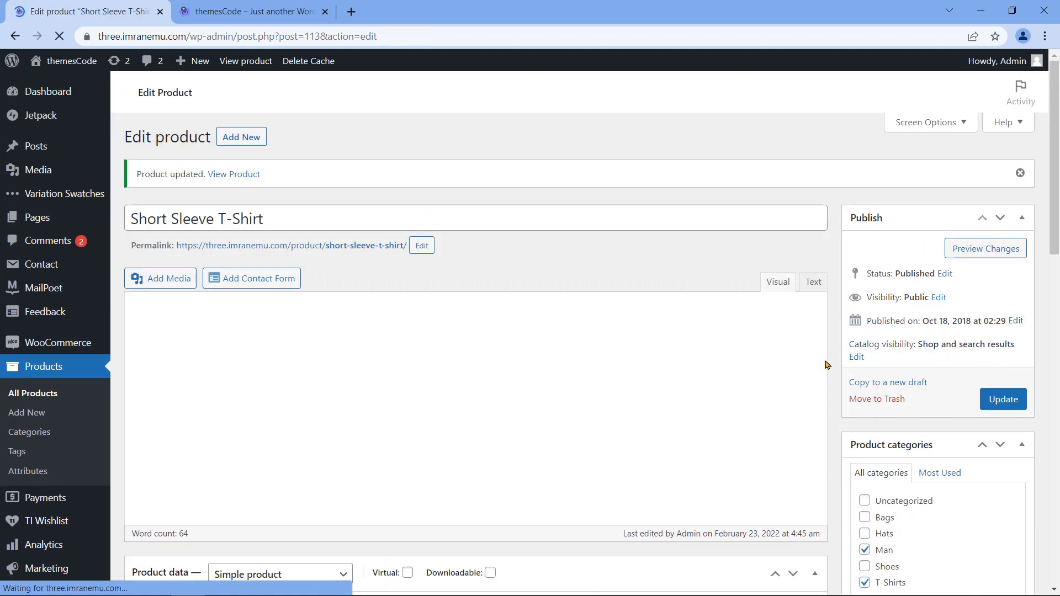
Step: View the product's shop page, now priced $28.00 instead of $32.00
scroll(404, 472, down, 4)
drag(399, 479, 381, 484)
click(418, 521)
scroll(513, 462, up, 2)
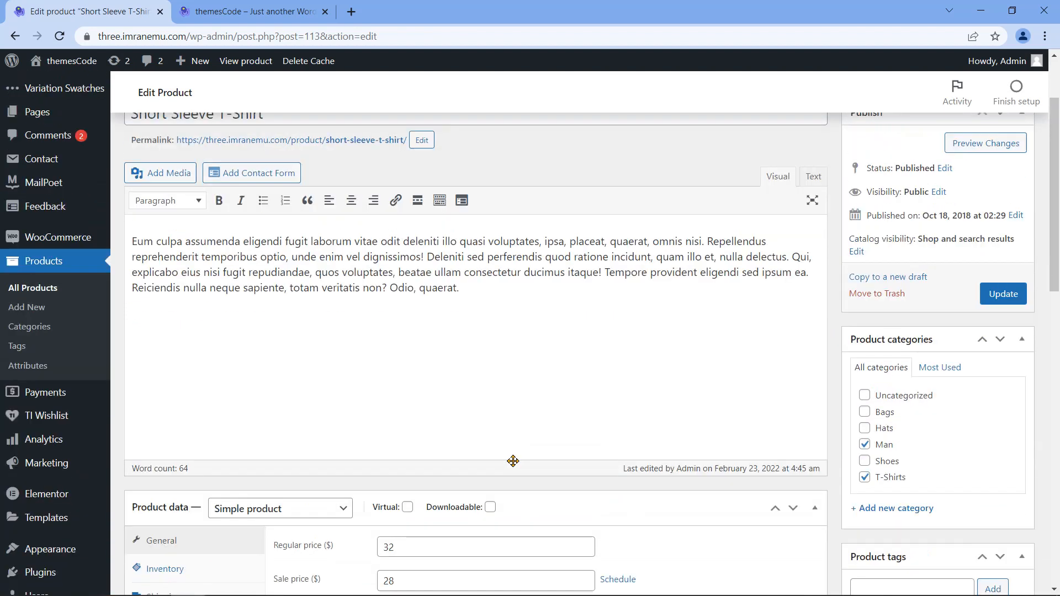
scroll(513, 461, up, 2)
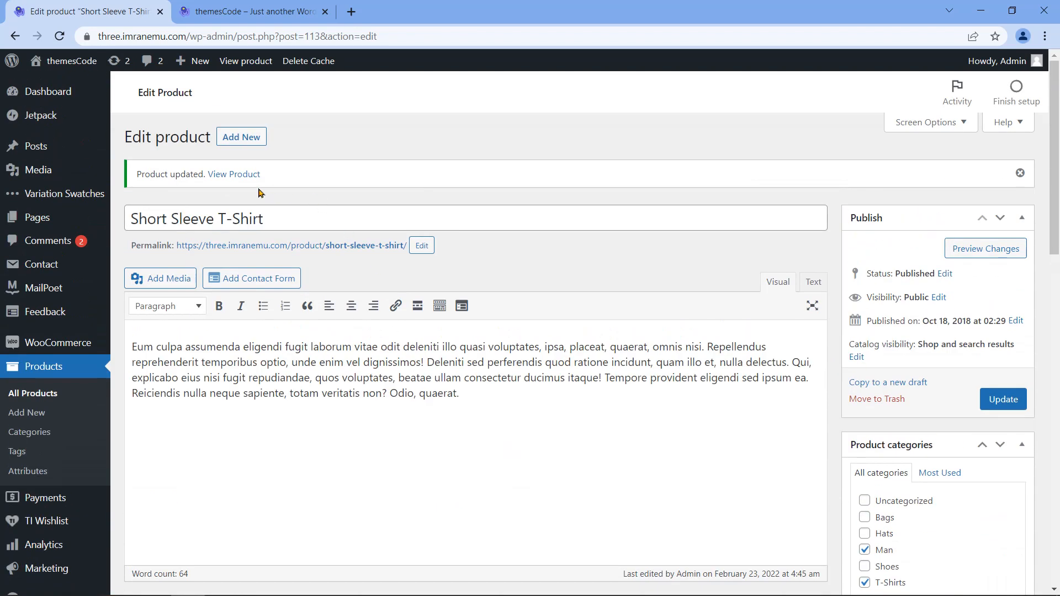
click(229, 176)
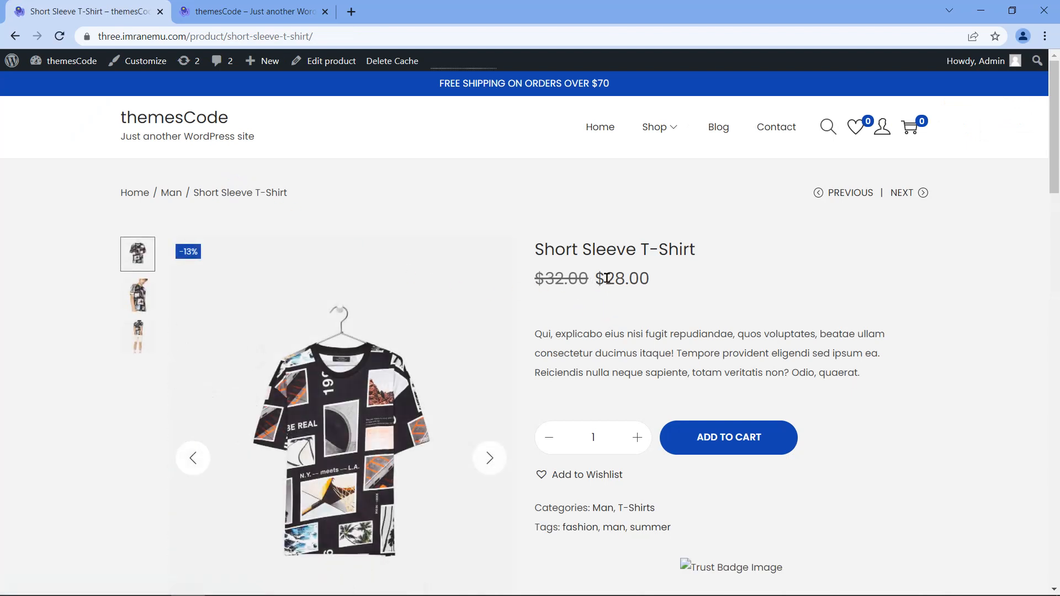
Step: Return to the admin Dashboard via the themesCode admin bar menu
drag(598, 279, 653, 279)
scroll(199, 123, down, 1)
mouse_move(68, 60)
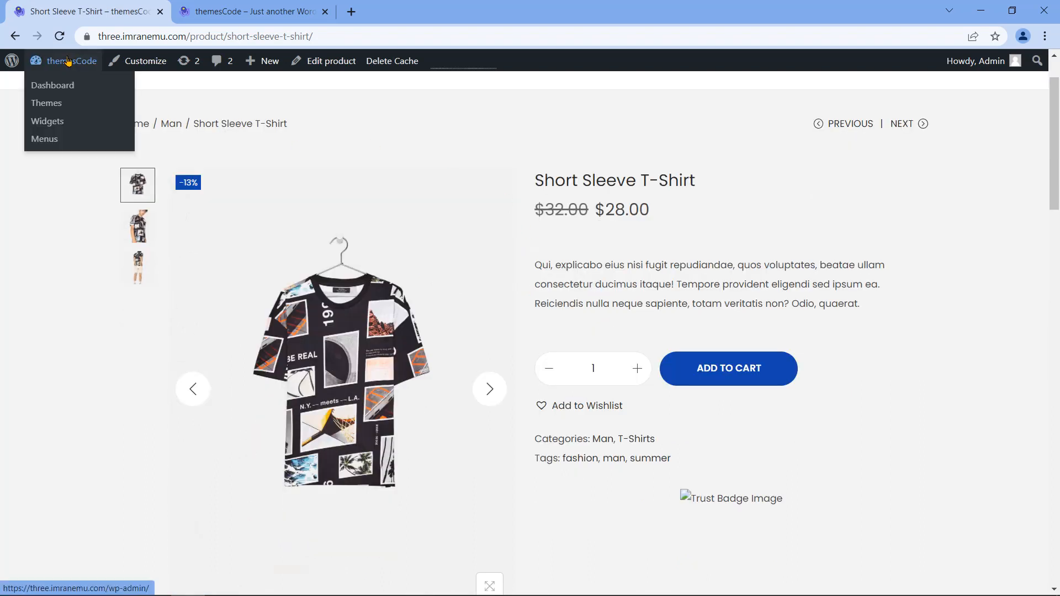
click(67, 86)
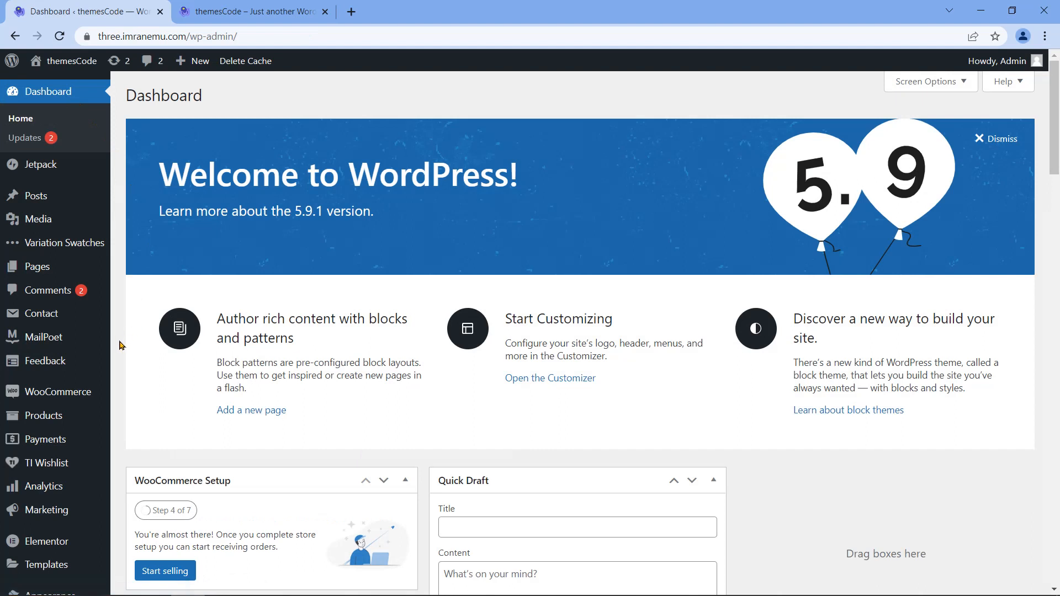
Step: Add a new product titled Polo T-Shirt with a pasted Lorem Ipsum description
mouse_move(77, 418)
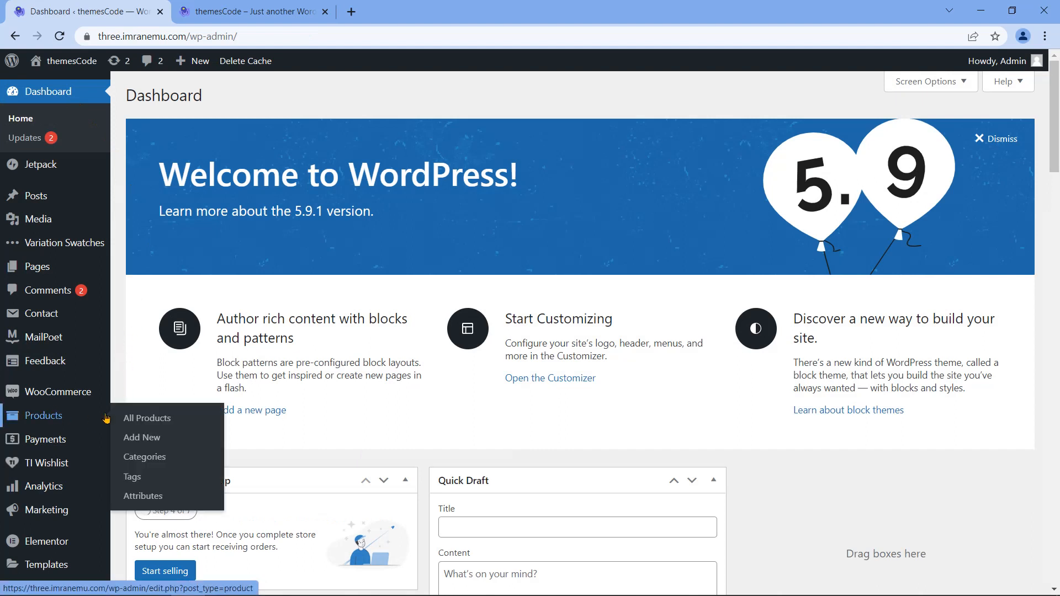
click(144, 438)
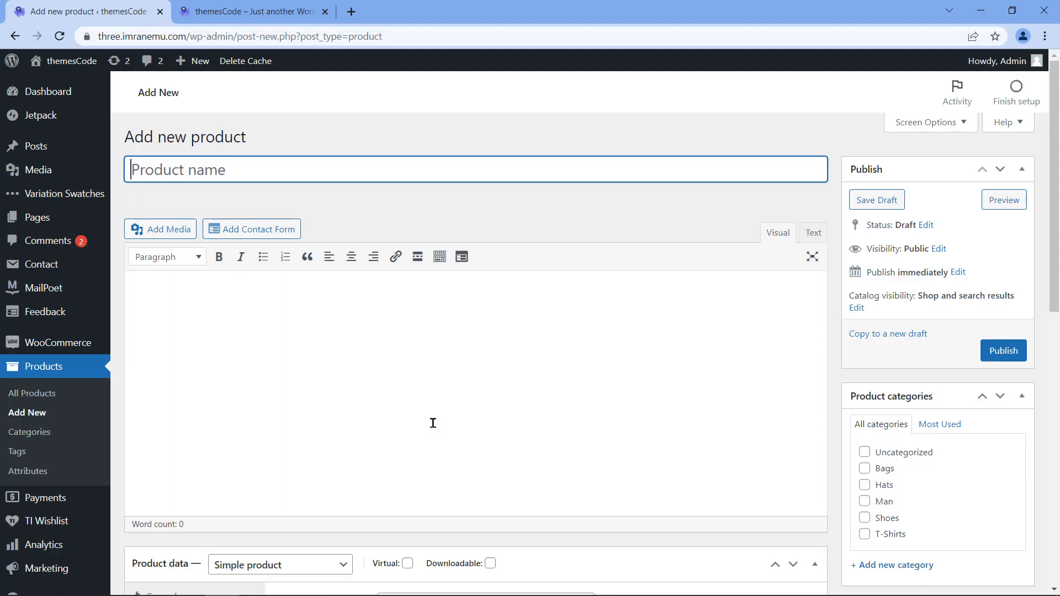
text(Polo T-Shirt)
click(374, 300)
text(There are many variations of passages of Lorem Ipsum available, but the majority have suffered alteration in some form, by injected humour, or randomised words which don't look even slightly believable. If you are going to use a passage of Lorem Ipsum, you need to be sure there isn't anything embarrassing hidden in the middle of text.)
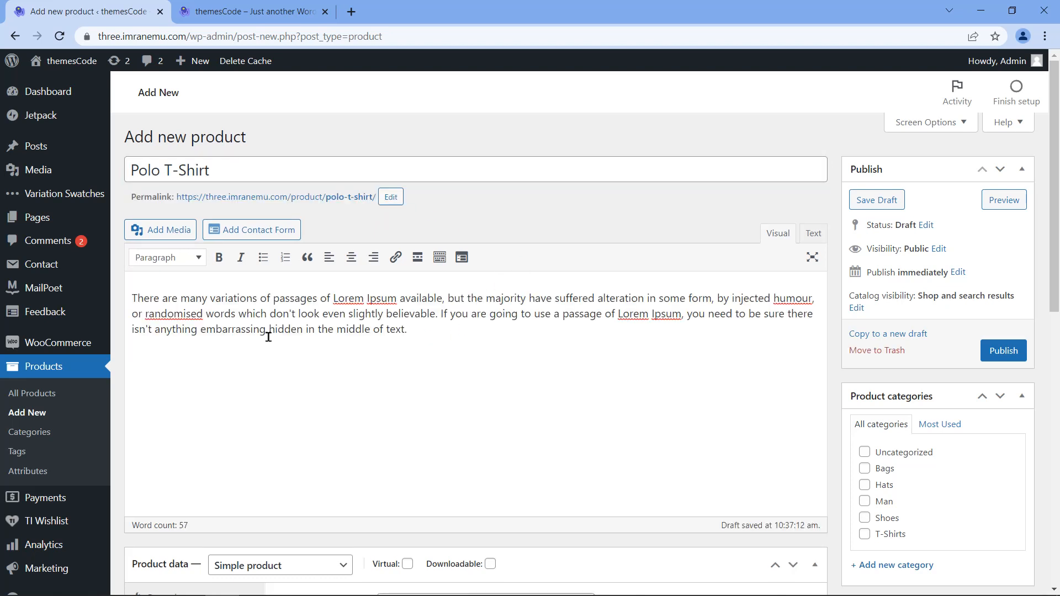
Step: Keep the Simple product type and mark the product Virtual and Downloadable
scroll(415, 349, down, 3)
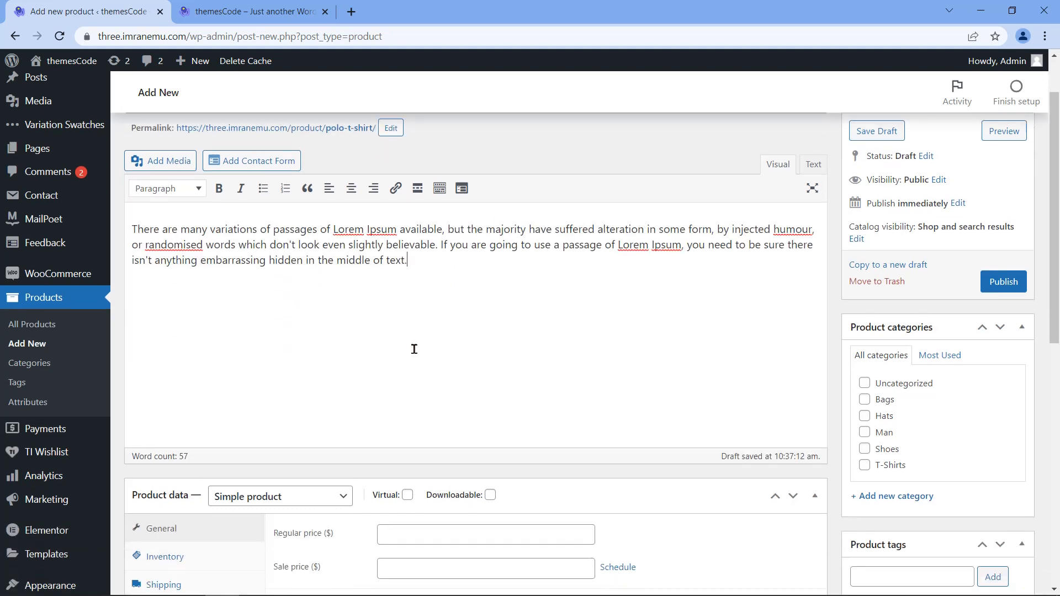
scroll(395, 347, down, 1)
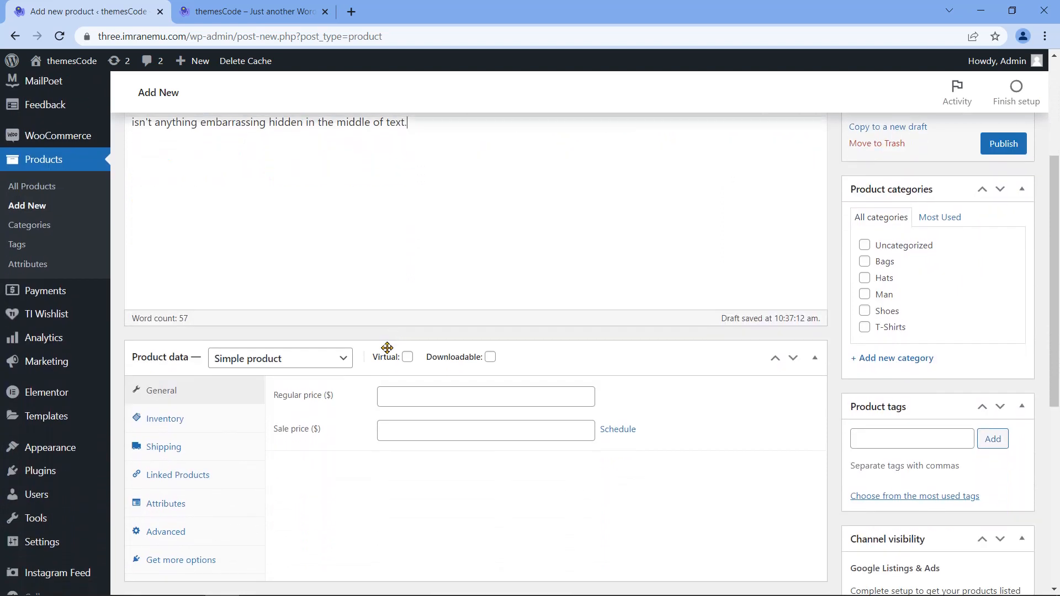
click(342, 359)
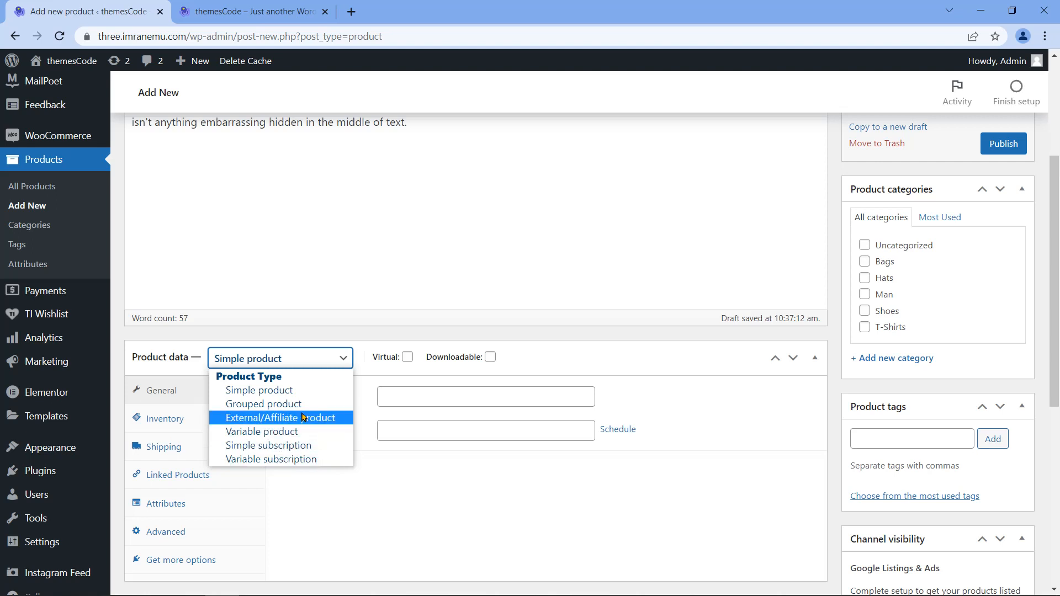
click(302, 391)
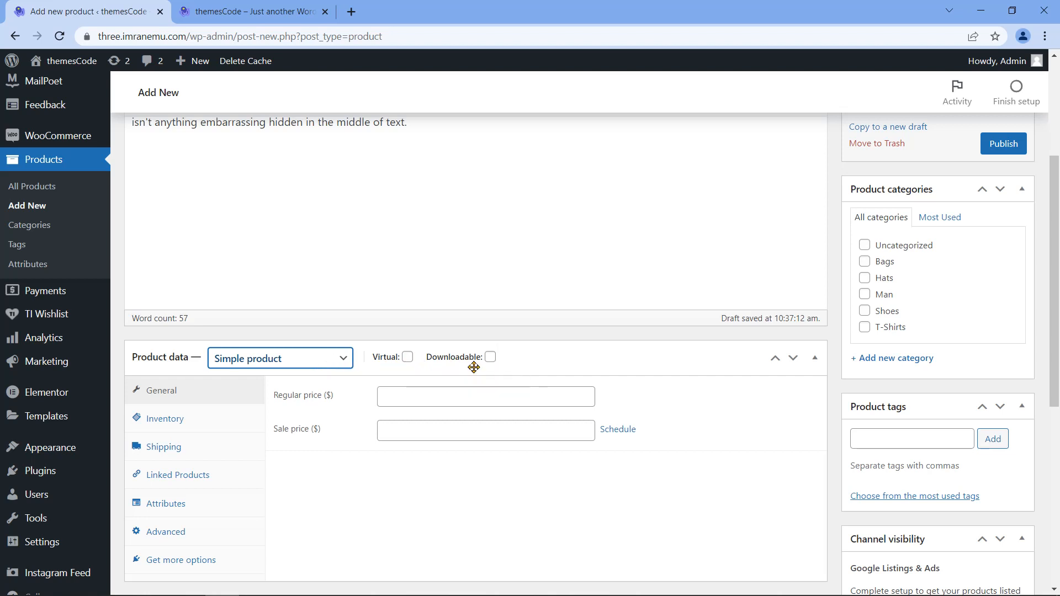
click(408, 357)
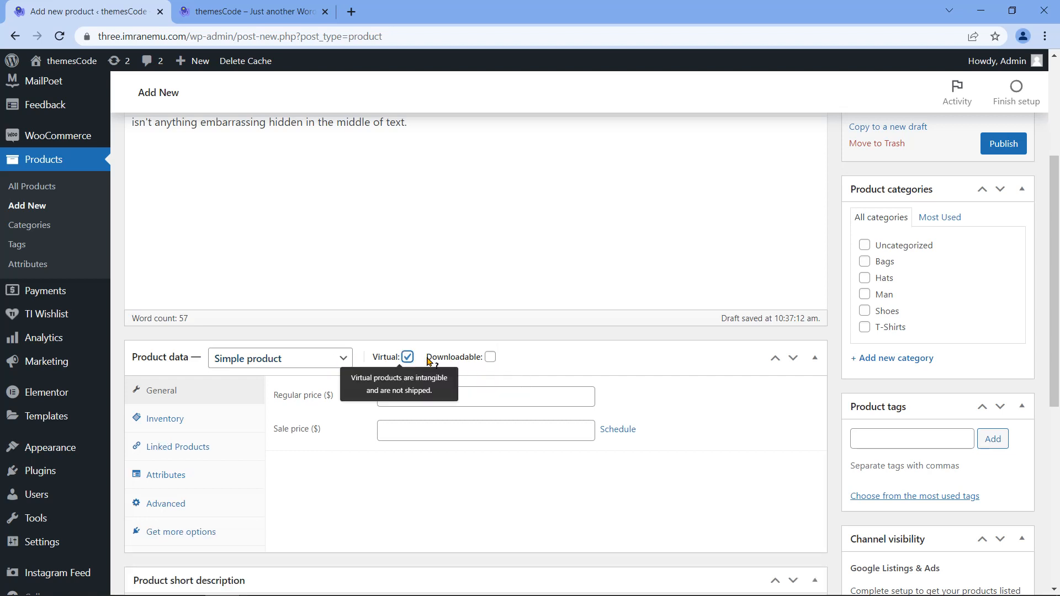
click(491, 357)
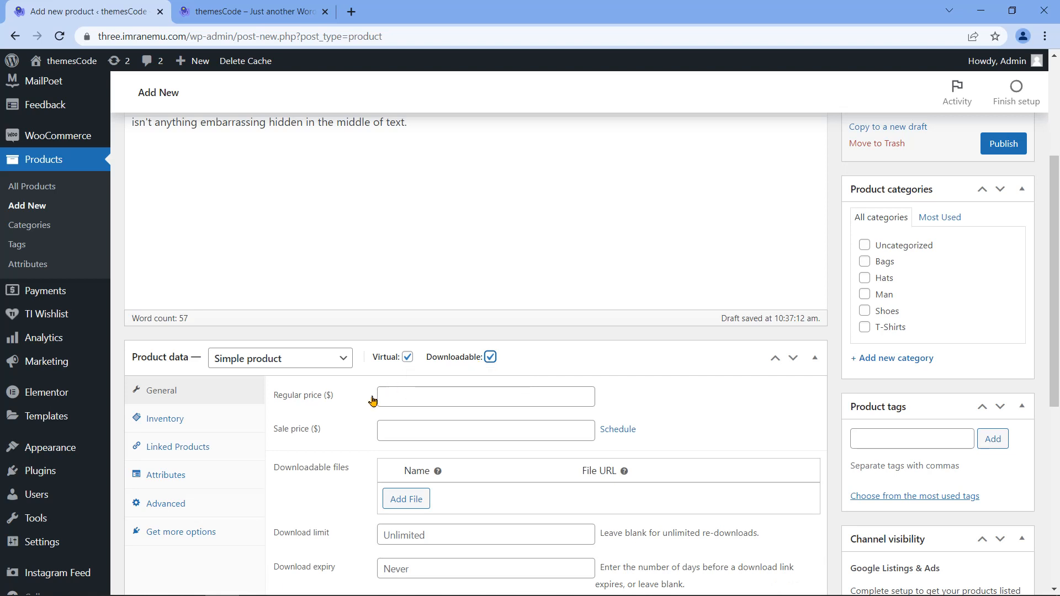
Step: Untick Downloadable on the Polo T-Shirt again
scroll(385, 383, up, 2)
scroll(385, 383, up, 3)
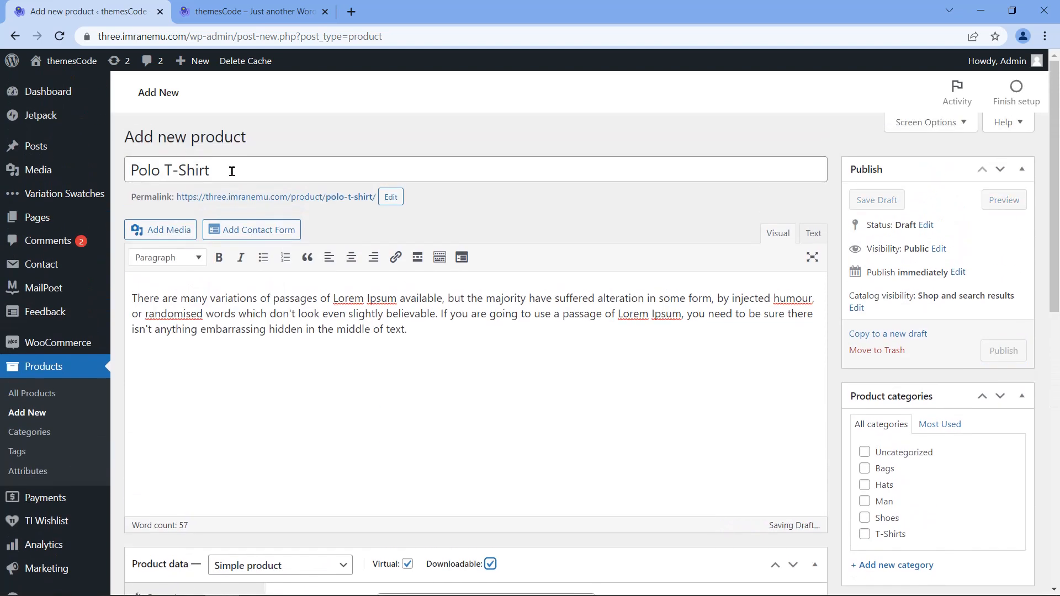
drag(130, 174, 218, 168)
scroll(400, 428, down, 3)
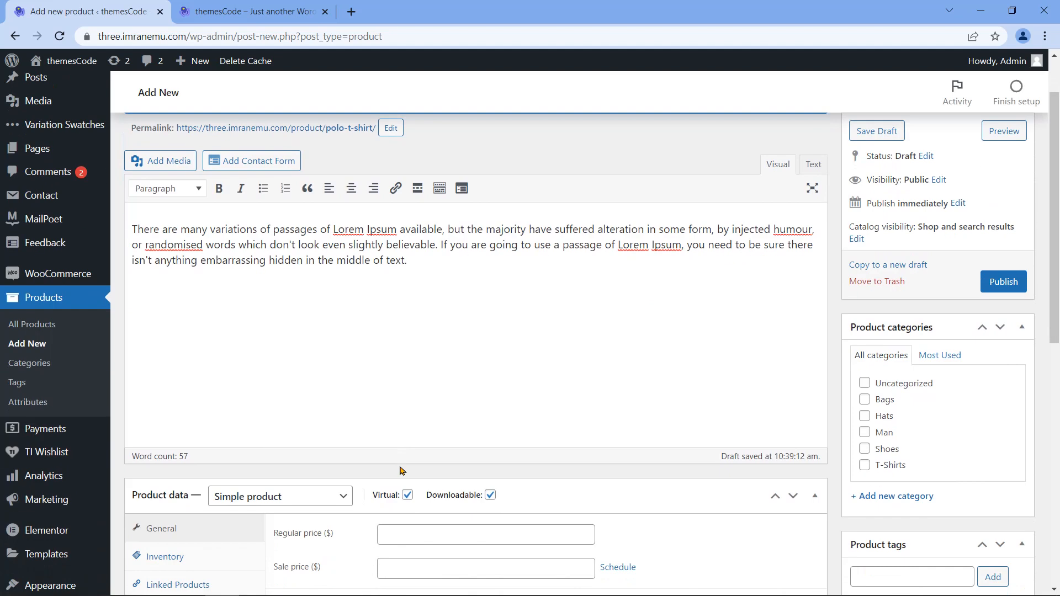
click(490, 426)
Step: Untick Virtual and enter a regular price of 15 and sale price of 12
click(407, 426)
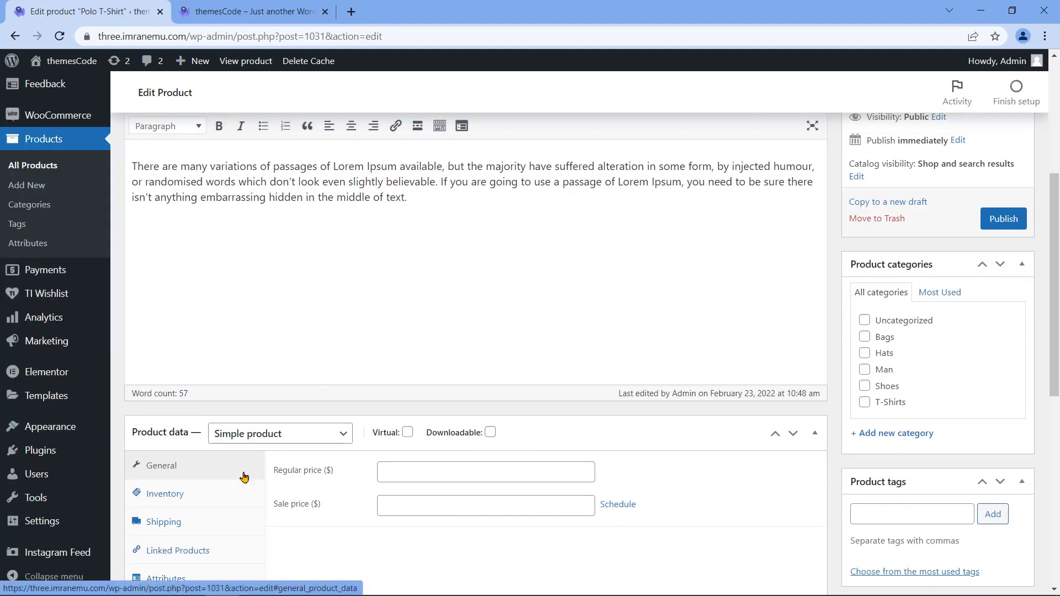
scroll(287, 453, down, 3)
drag(273, 334, 336, 338)
click(415, 333)
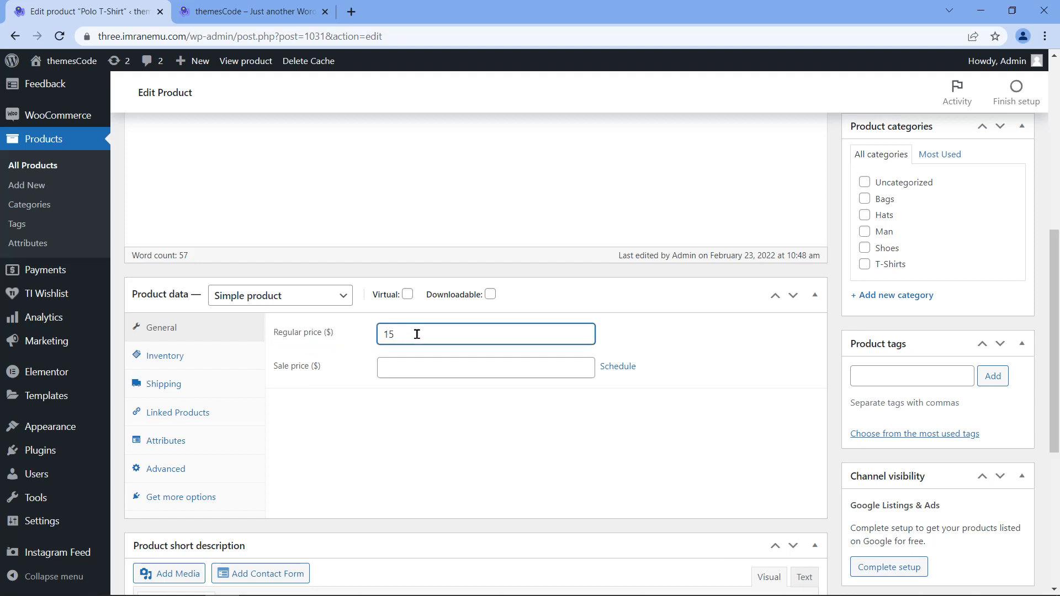
click(422, 365)
text(12)
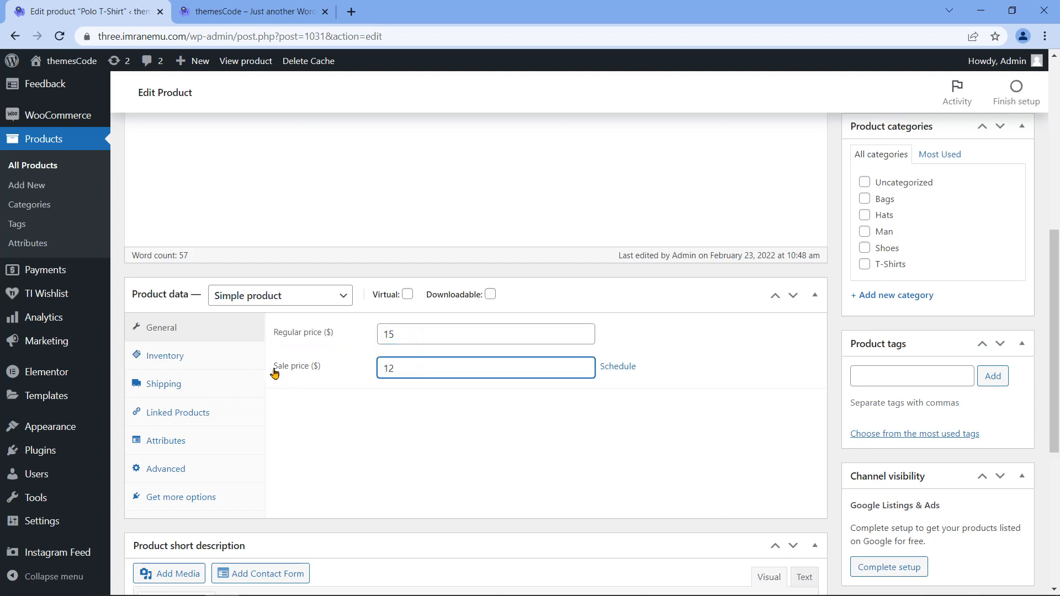
drag(273, 369, 360, 381)
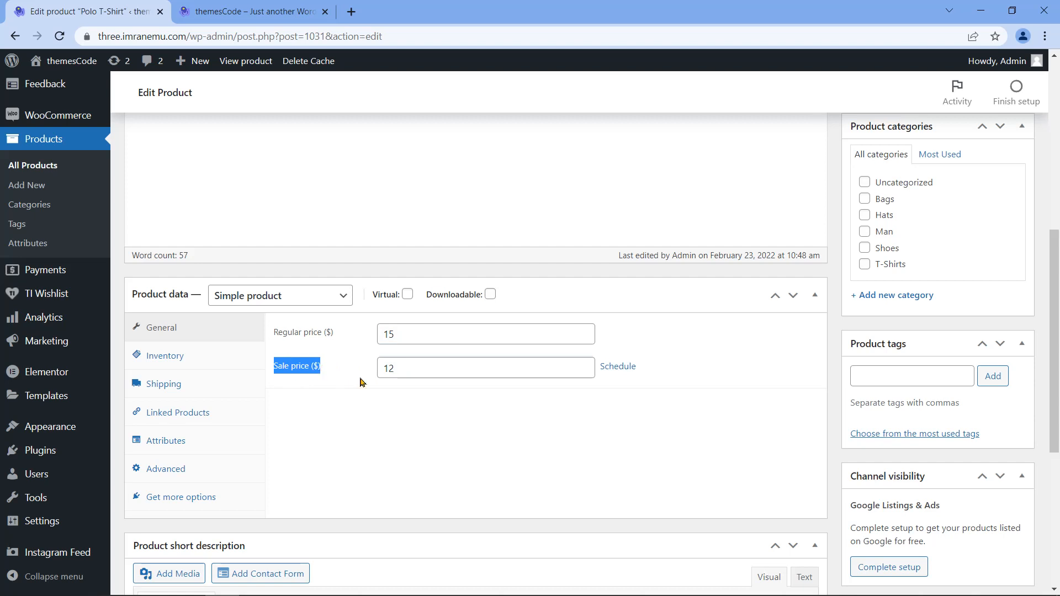
Step: Try a 23–28 February sale schedule, cancel it, and show the Inventory settings
click(618, 367)
click(561, 402)
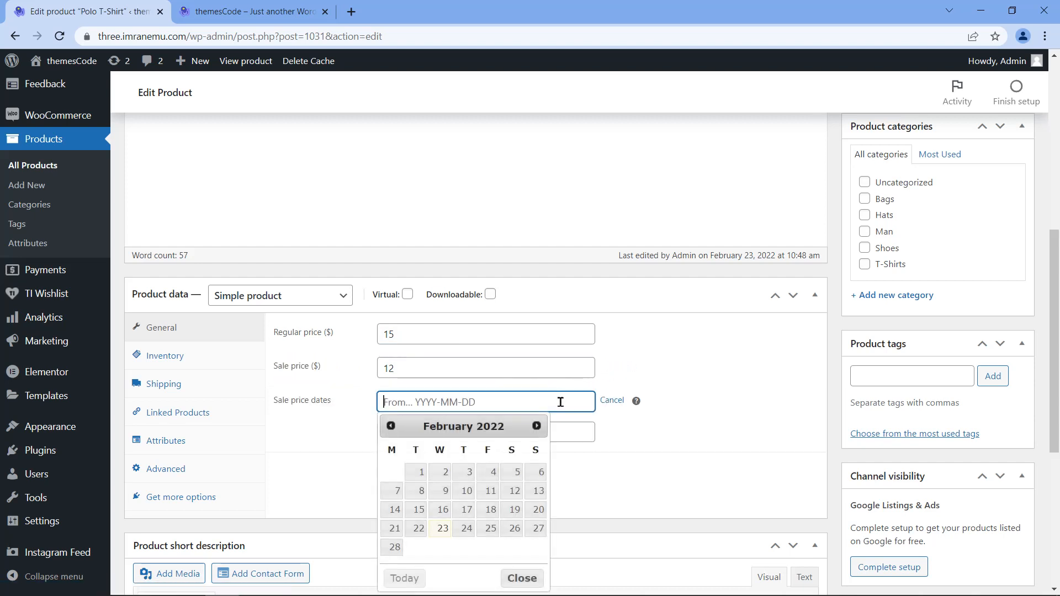
click(442, 529)
click(490, 432)
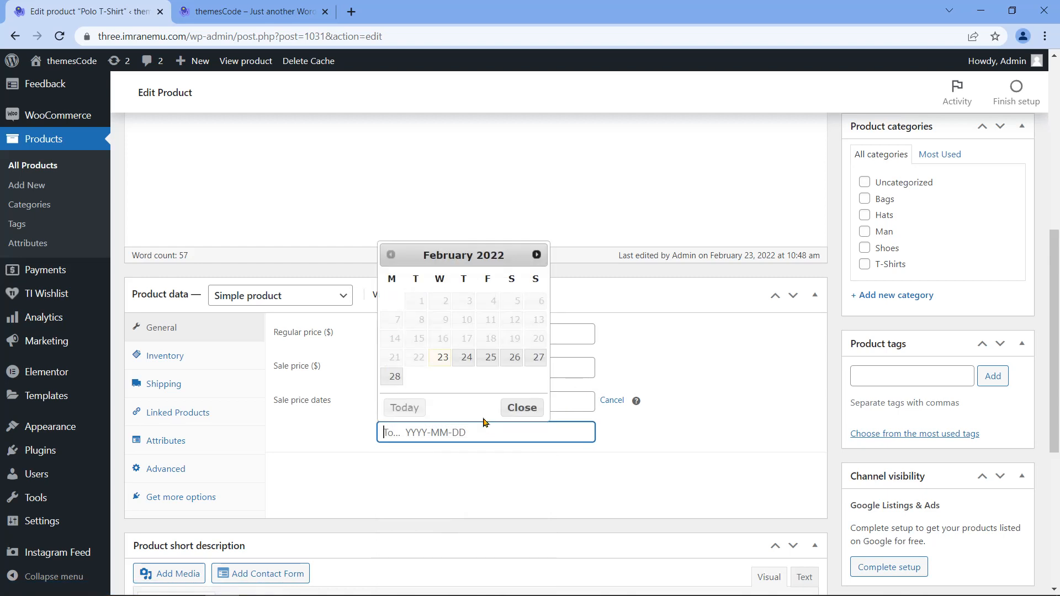
click(394, 376)
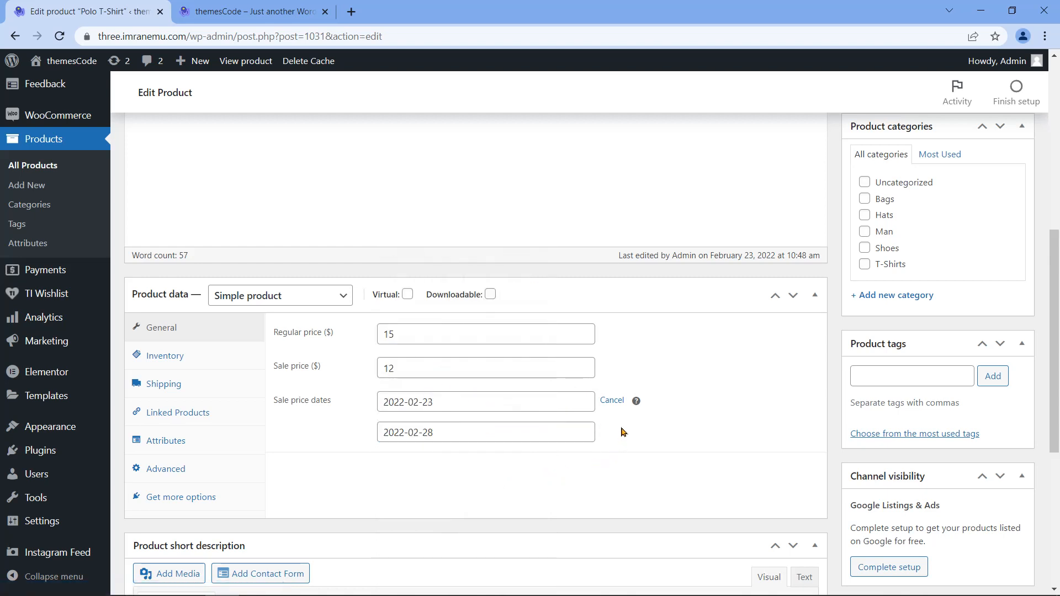
click(613, 401)
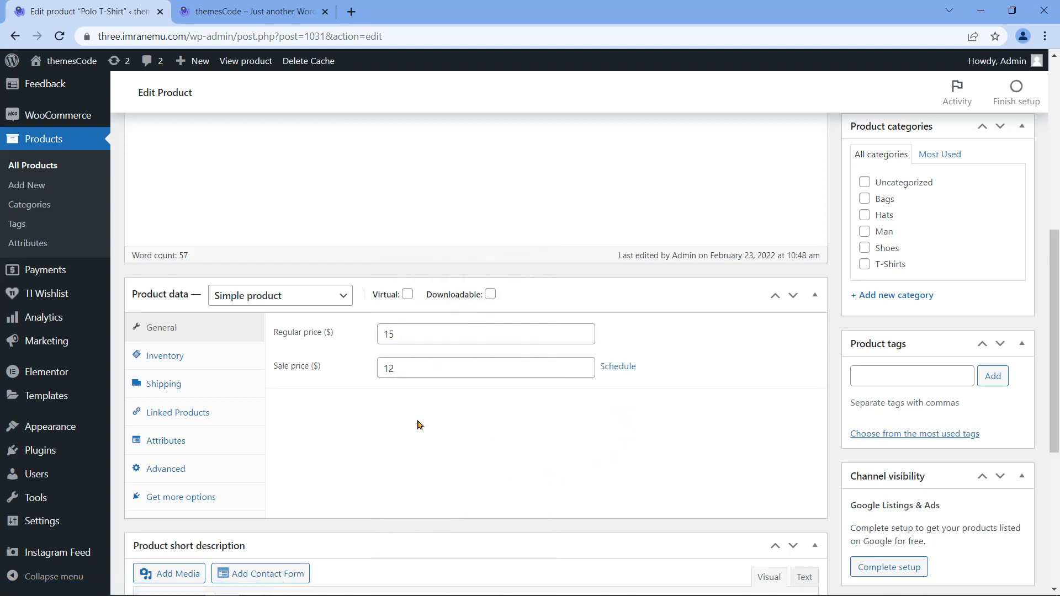
click(195, 360)
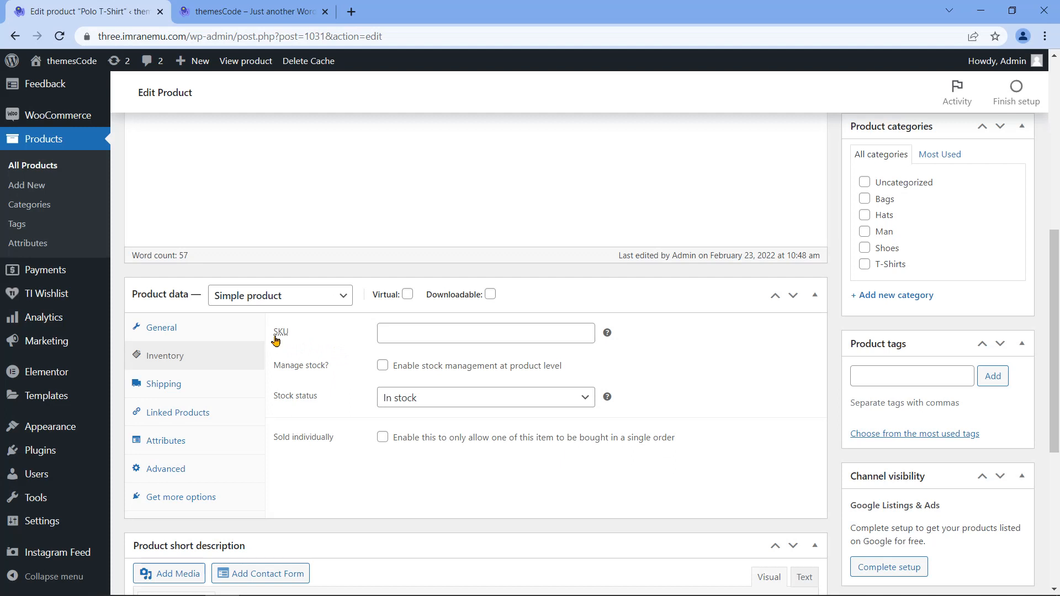
Step: Enter SKU LB1001 and tick 'Enable stock management at product level'
click(430, 334)
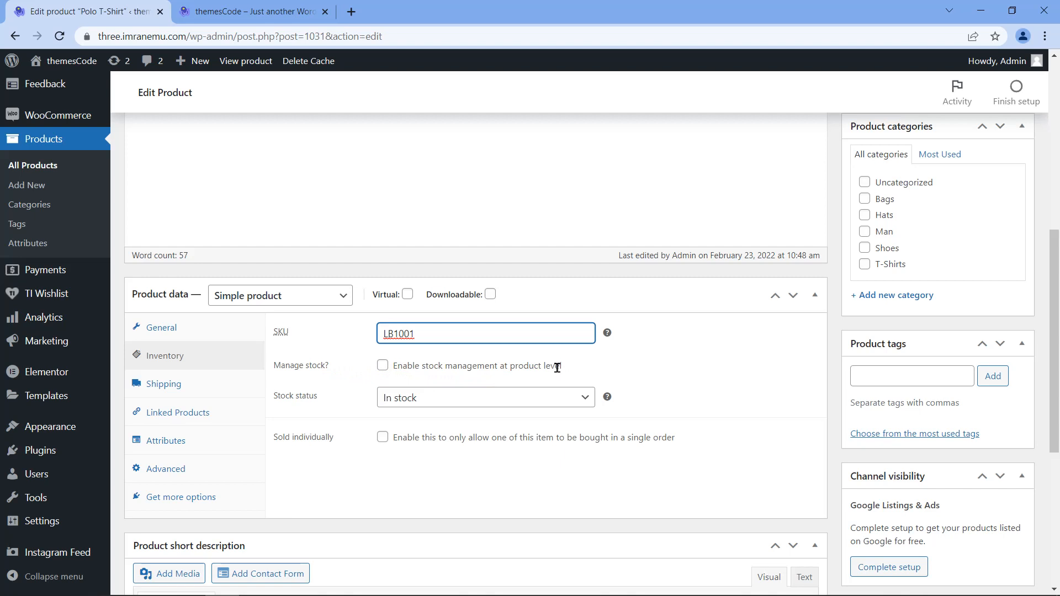
click(382, 367)
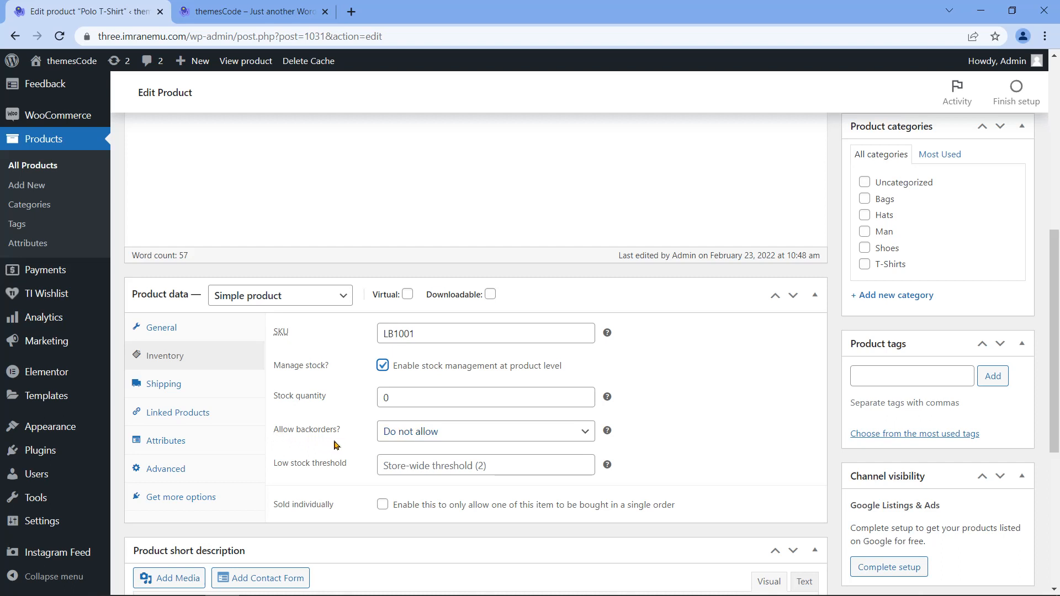
Step: Re-enable stock management with stock quantity 40 and backorders set to Allow
click(393, 365)
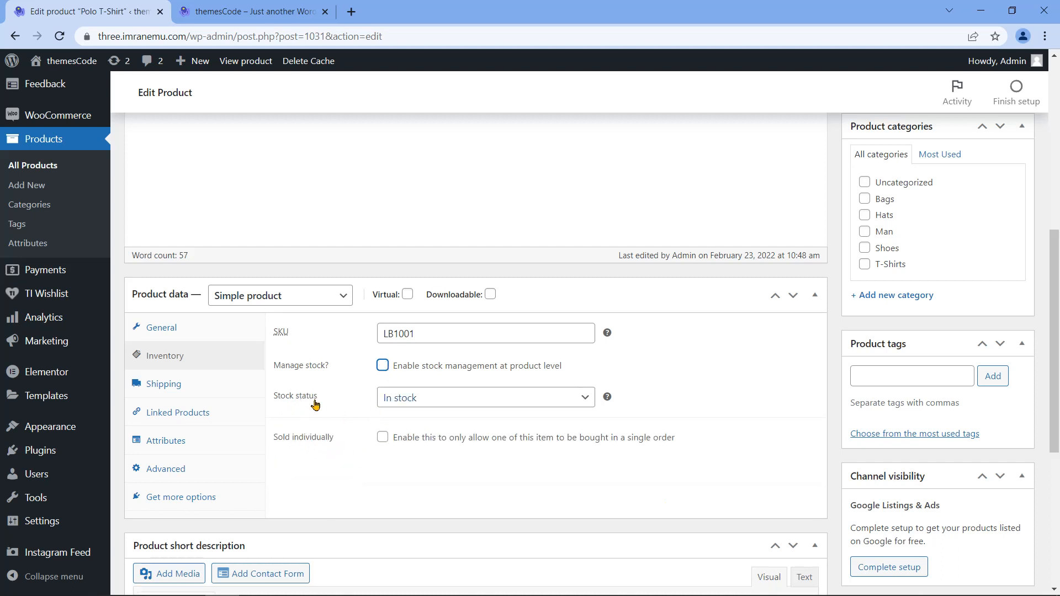
click(384, 367)
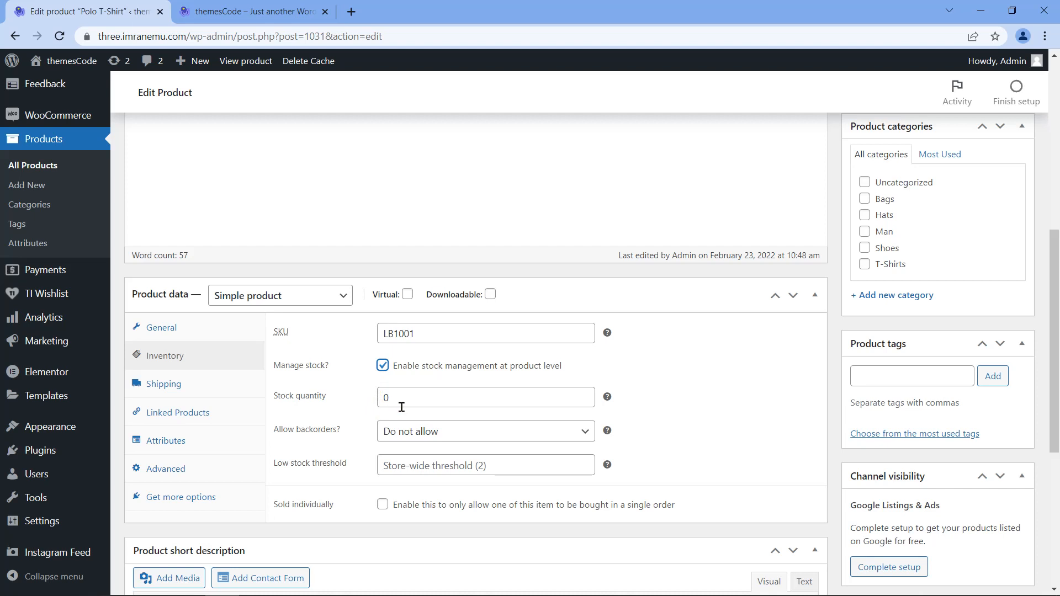
drag(402, 403, 380, 400)
text(40)
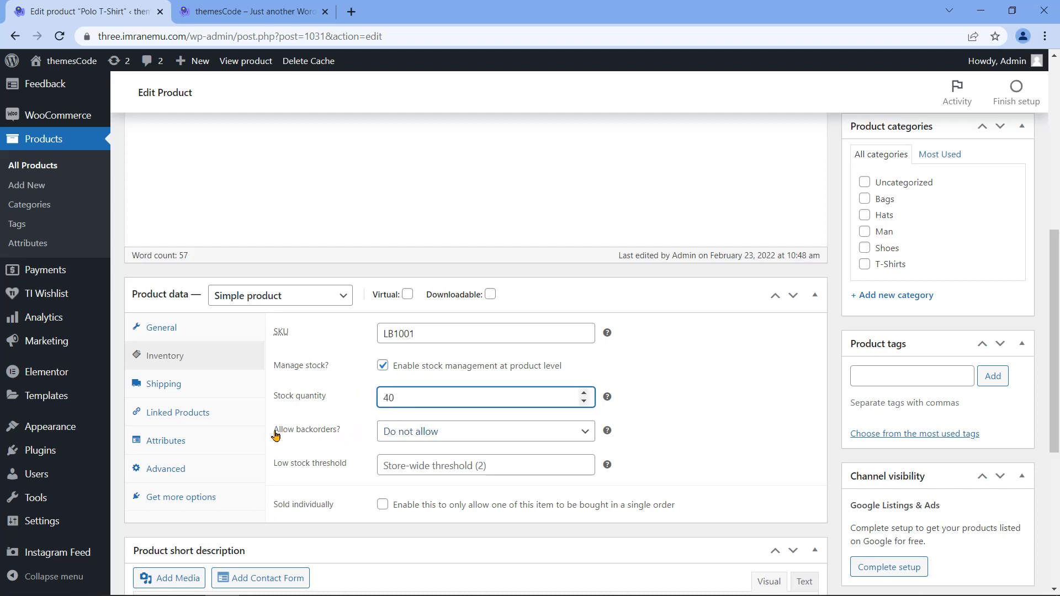
click(580, 432)
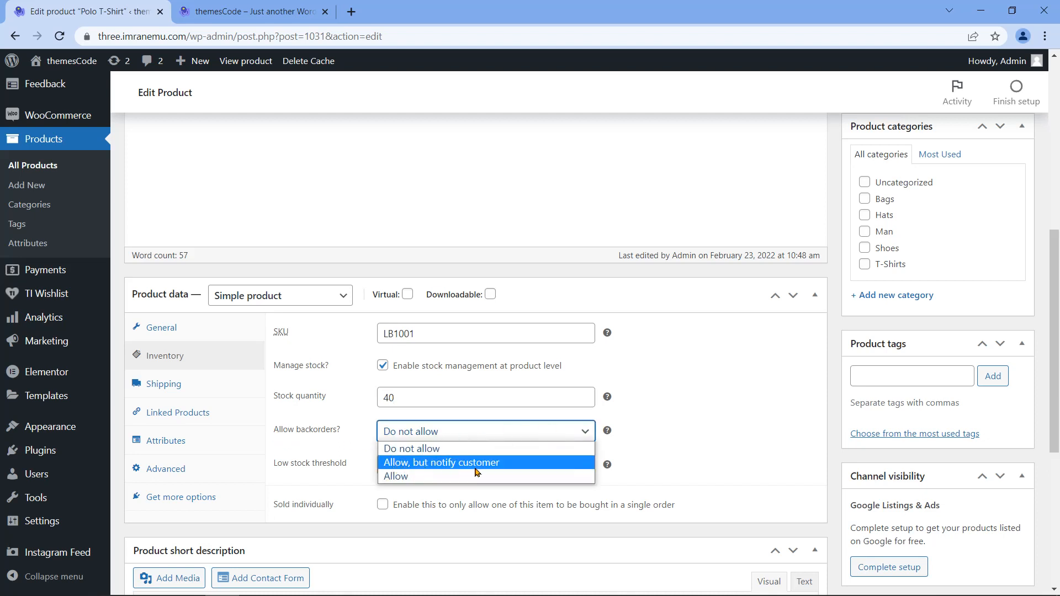
click(433, 477)
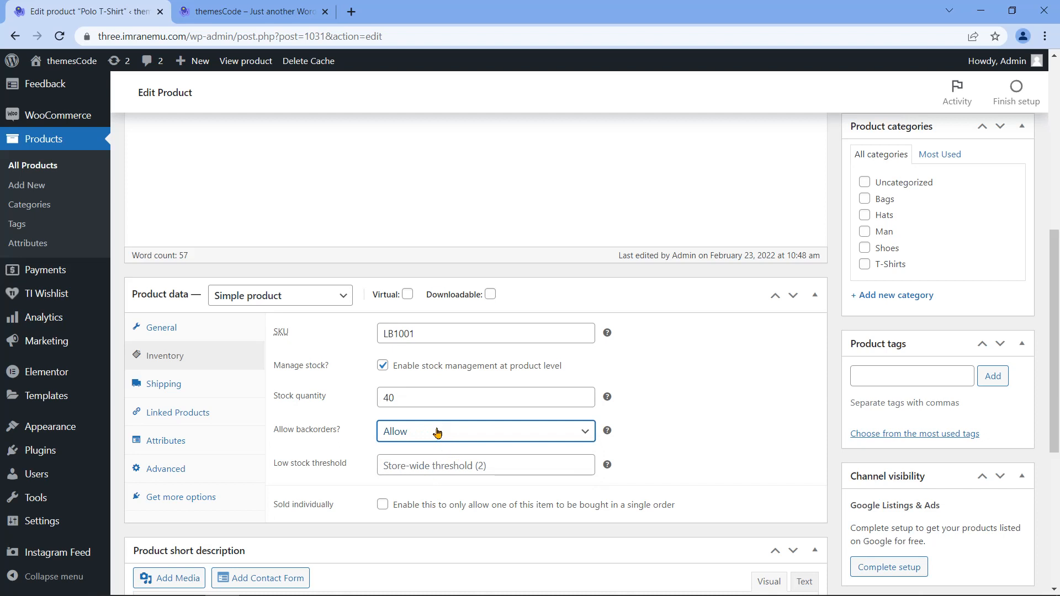
Step: Set the low stock threshold to 10, leaving one-per-order unticked, and show Shipping settings
click(431, 466)
text(10)
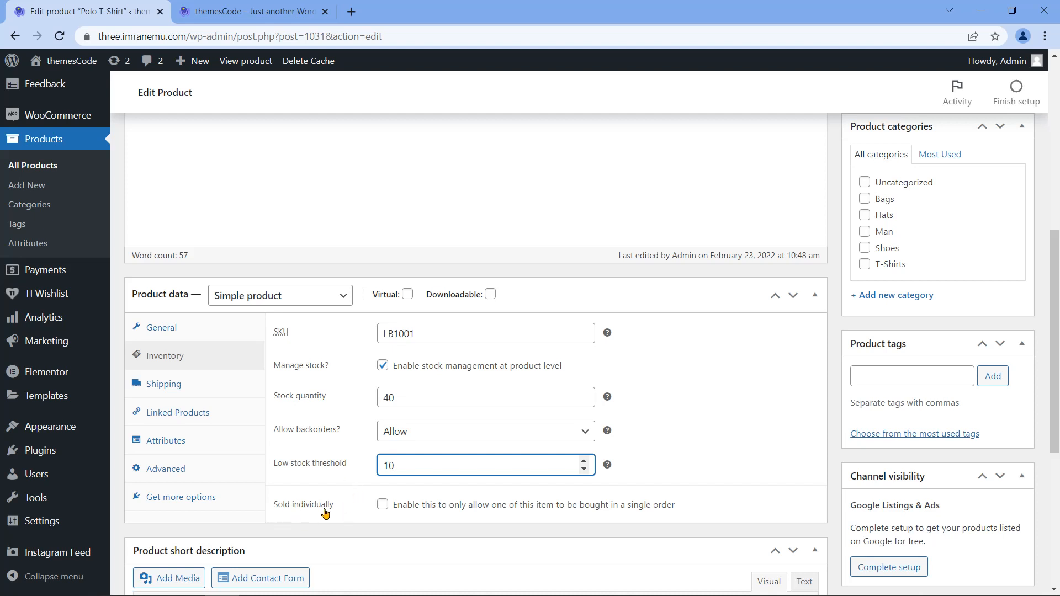
click(382, 505)
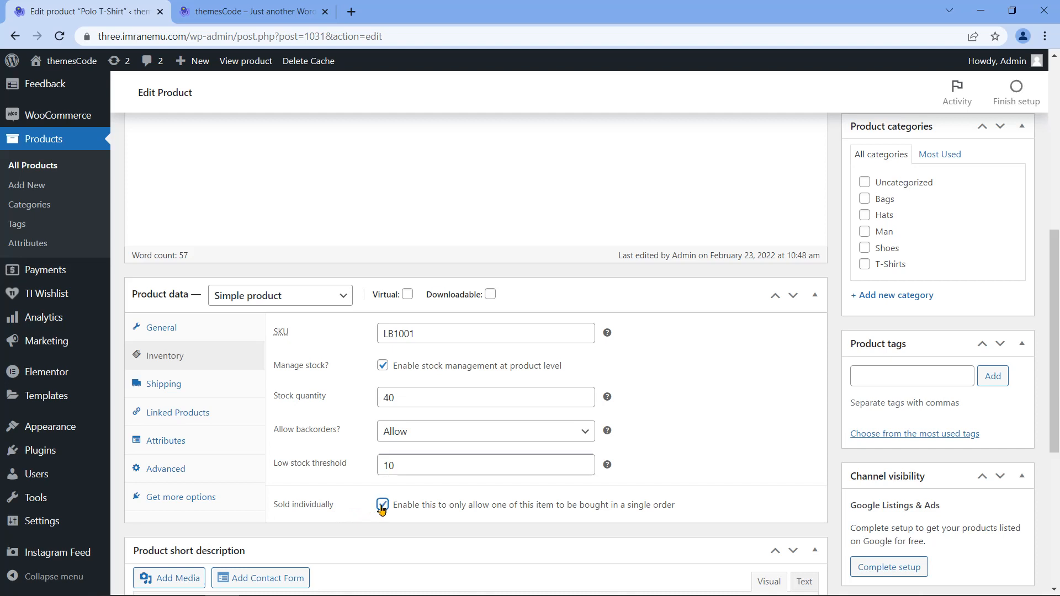
click(382, 506)
click(165, 388)
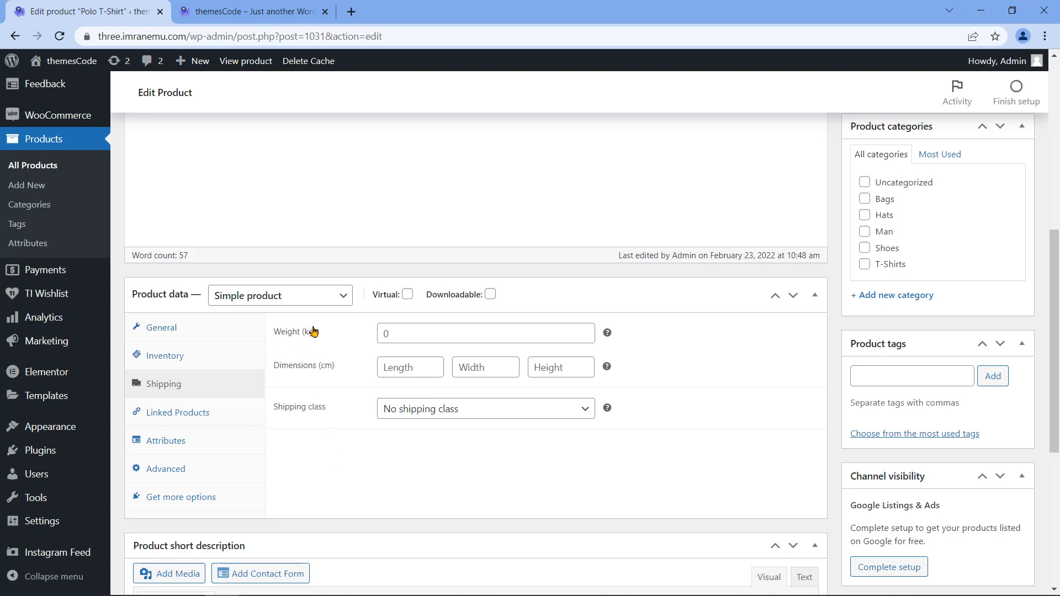
Step: Enter a product weight of 0.215 kg and bring up the Linked Products settings
click(406, 334)
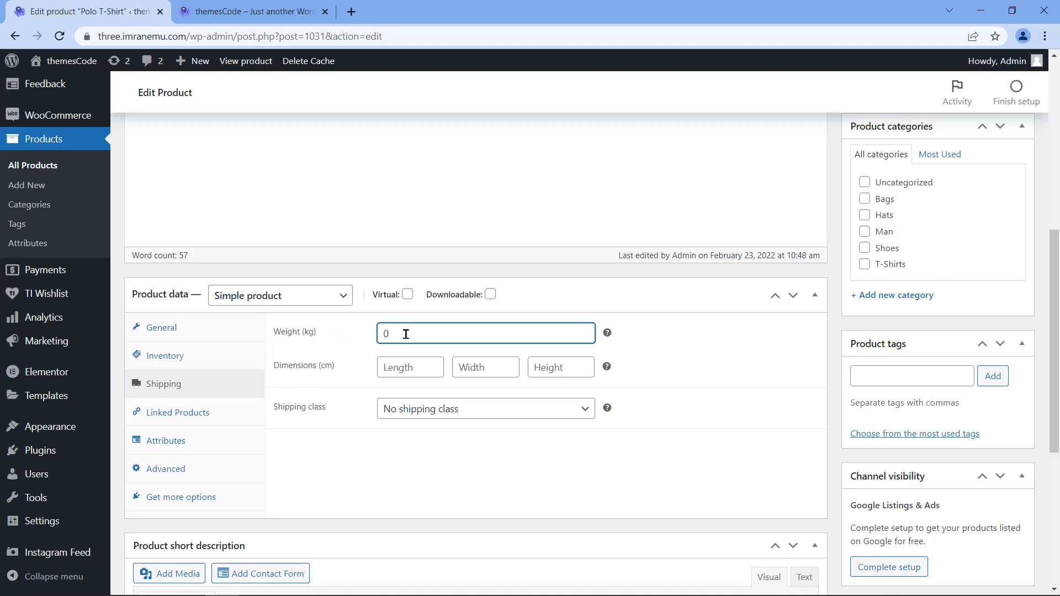
text(0.215)
click(225, 412)
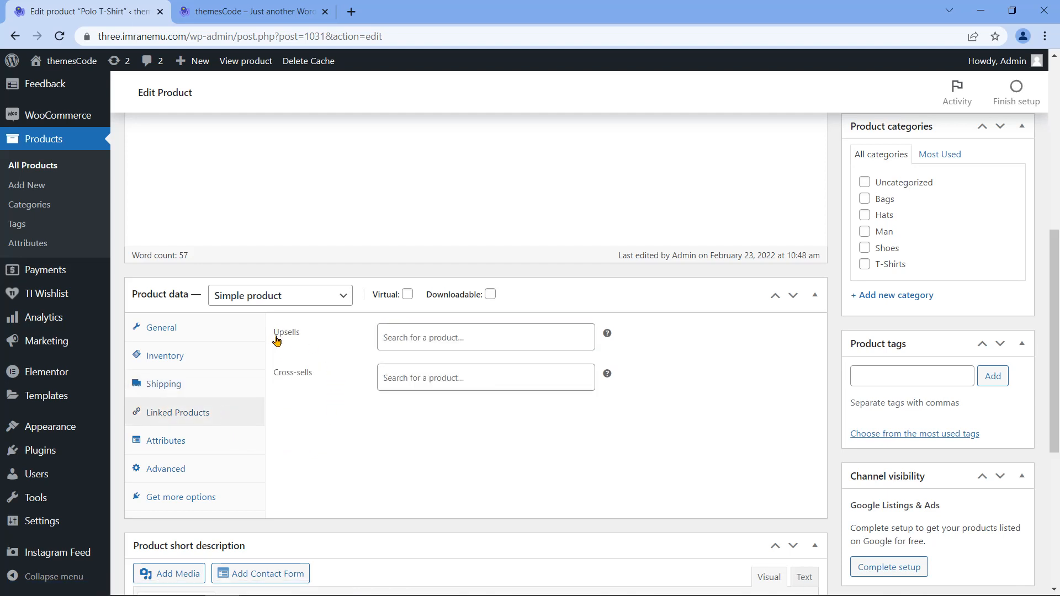
drag(277, 340, 300, 339)
Step: Add Short Sleeve T-Shirt and Working Boy T-Shirt as upsells
click(404, 338)
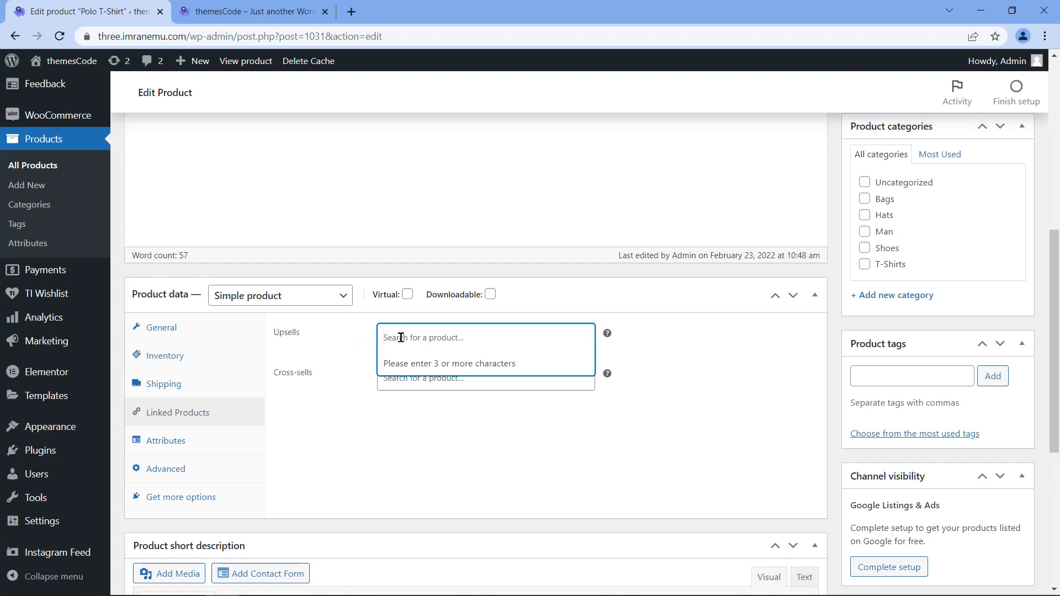
text(Short Sl)
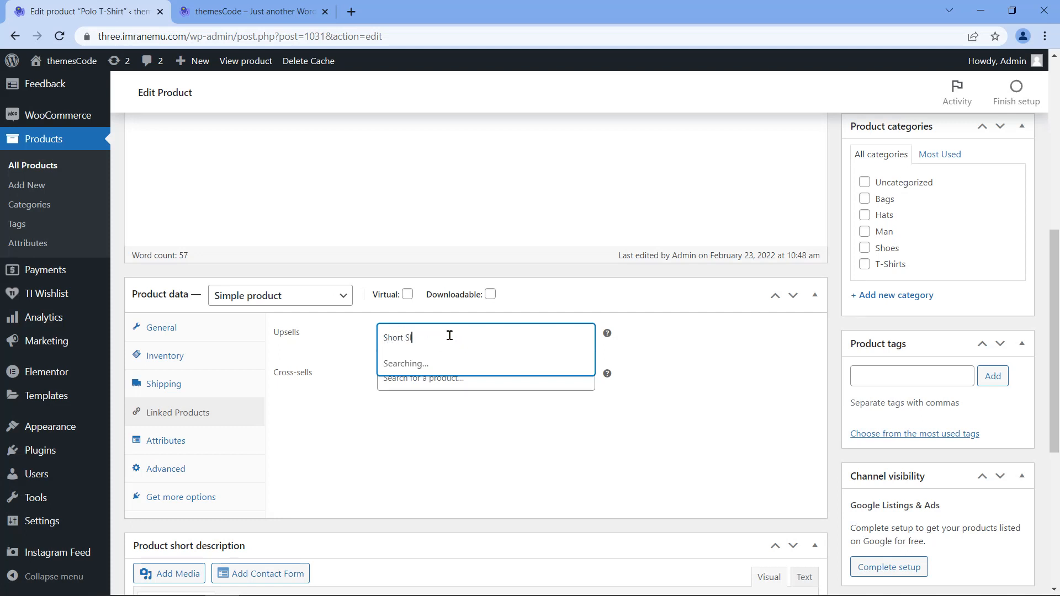
text(eeve T-Shirt)
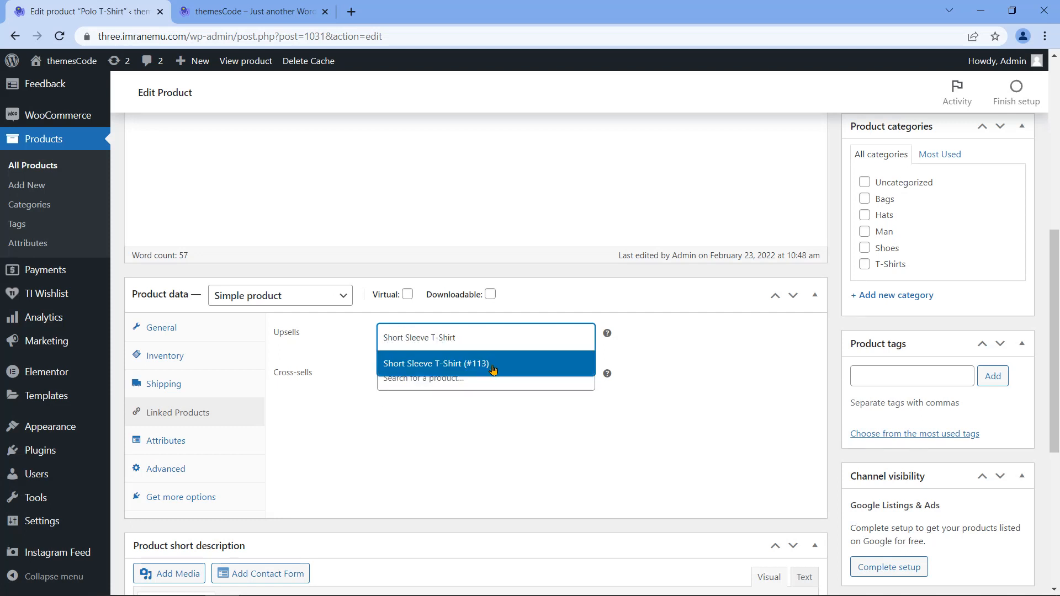
click(495, 367)
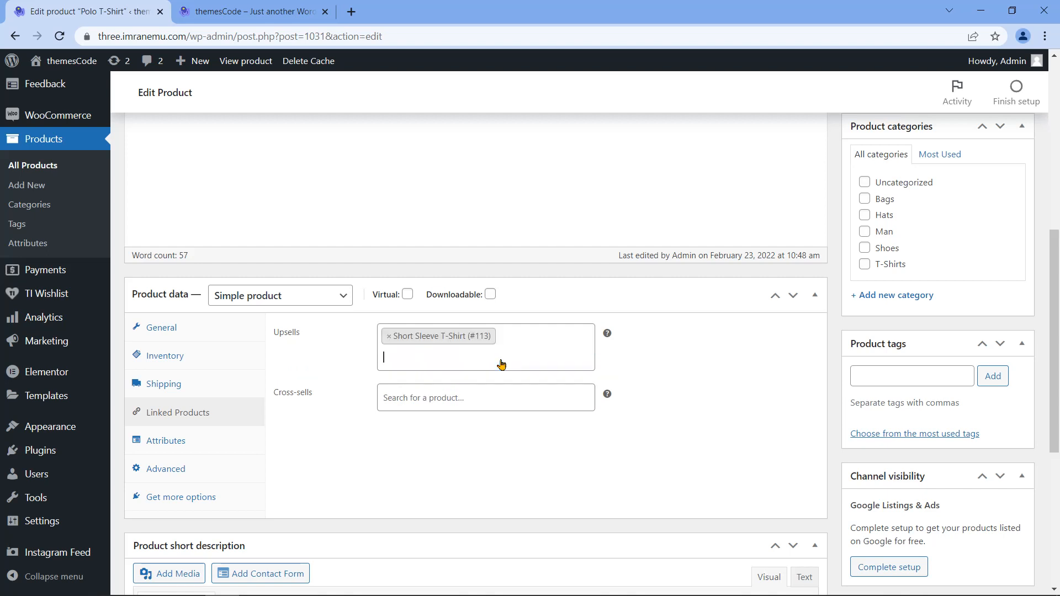
click(466, 355)
text(Working)
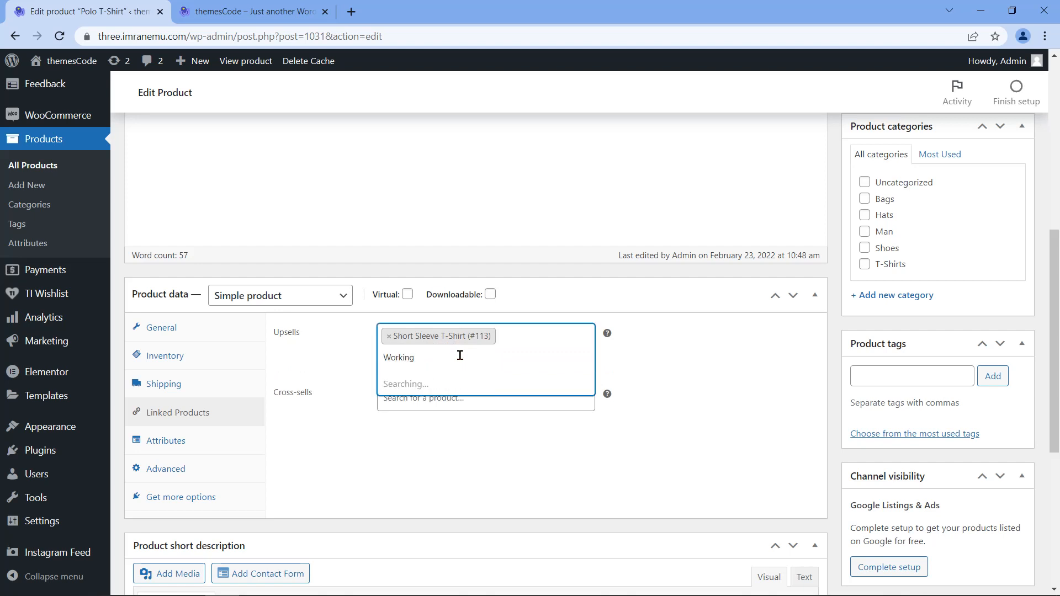
text( Boy T-Shirt)
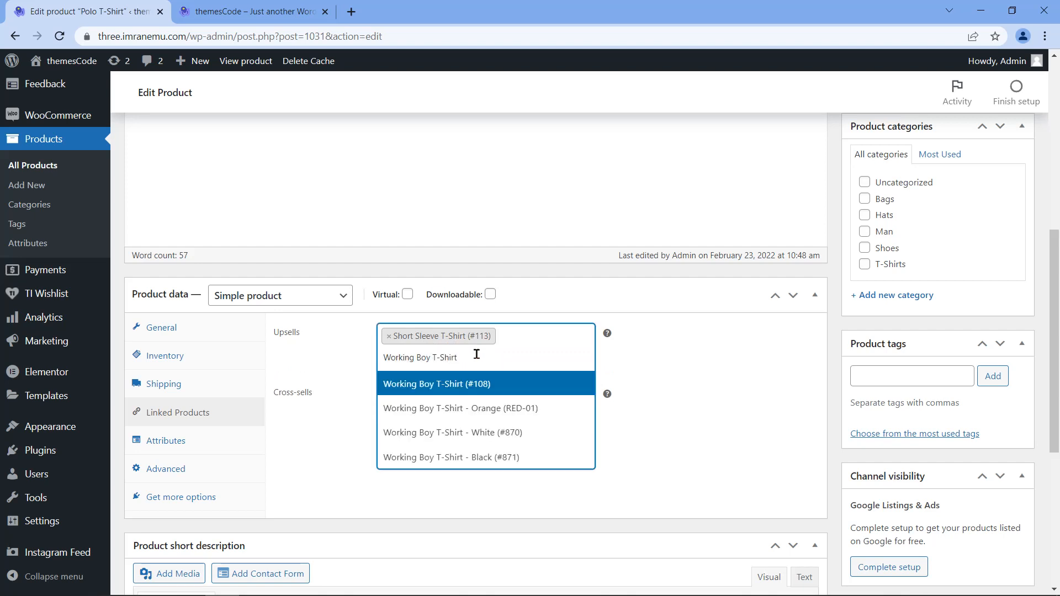
click(501, 384)
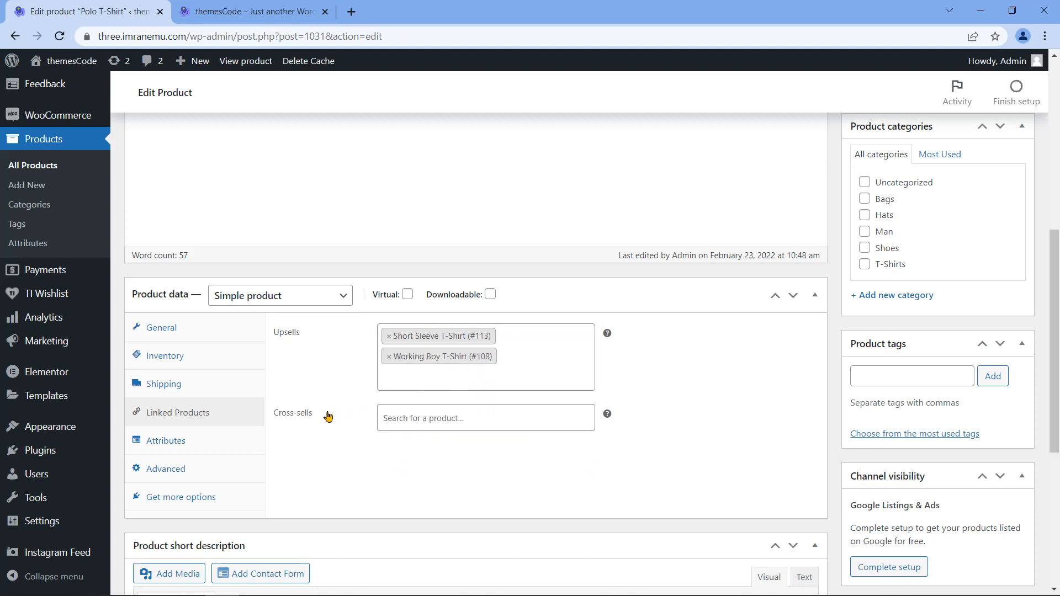
mouse_move(273, 418)
mouse_down()
mouse_move(297, 412)
mouse_move(274, 417)
mouse_up()
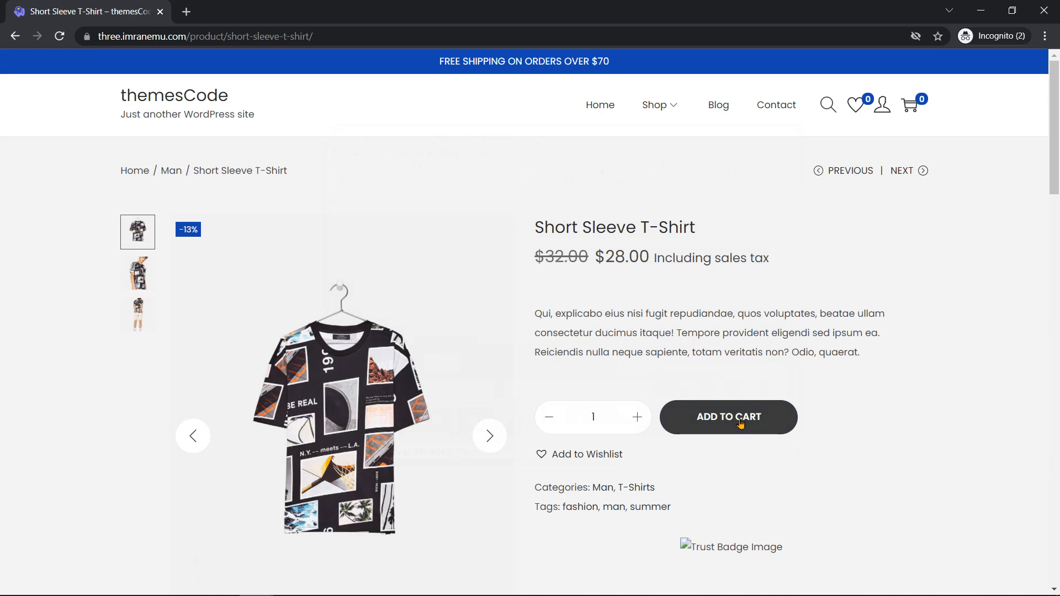
click(741, 421)
Step: Open the cart page with the Short Sleeve T-Shirt and highlight the 'You may be interested in…' suggestions
click(932, 529)
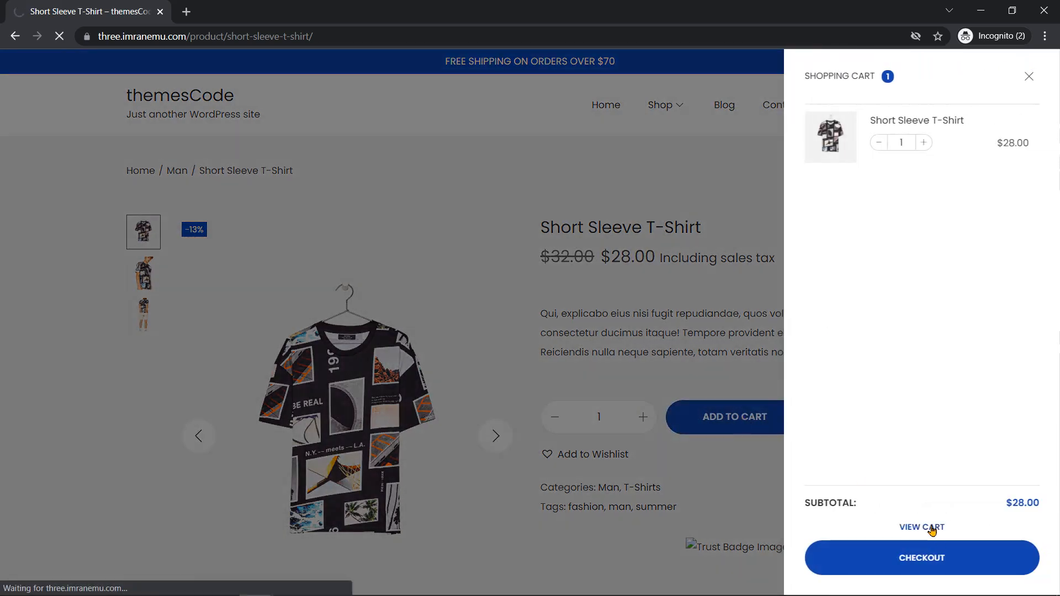
drag(690, 196, 909, 202)
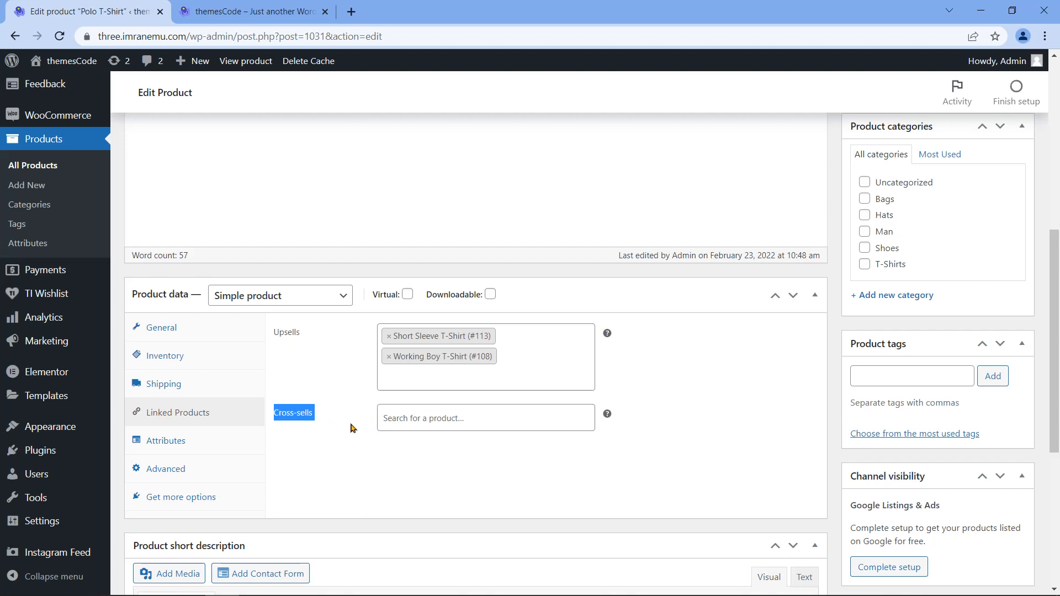
Step: Add Front Illustration T-Shirt (#112) as a cross-sell and show the Attributes settings
click(494, 418)
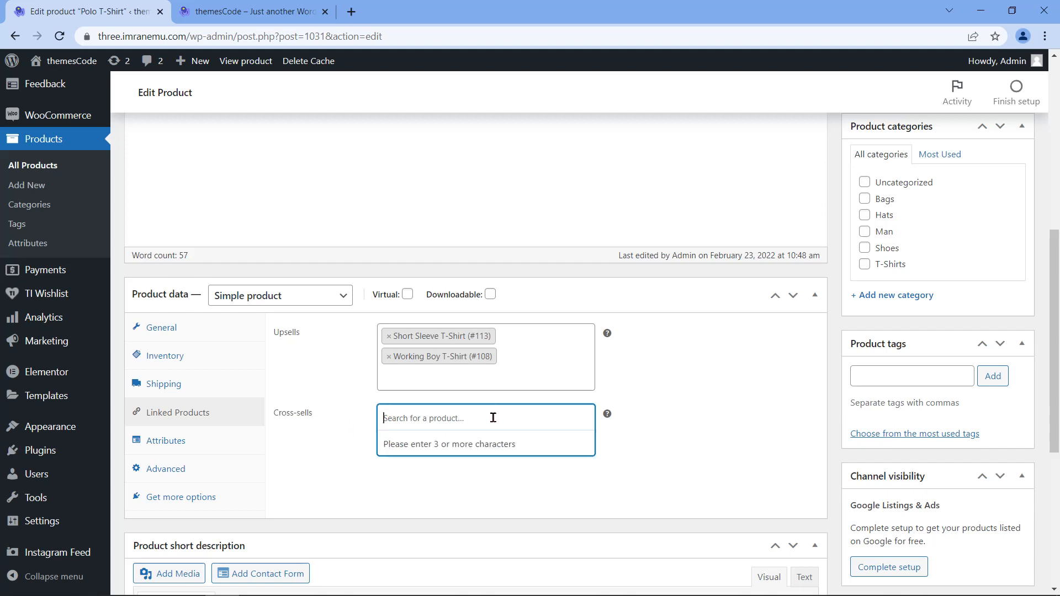
text(Front I)
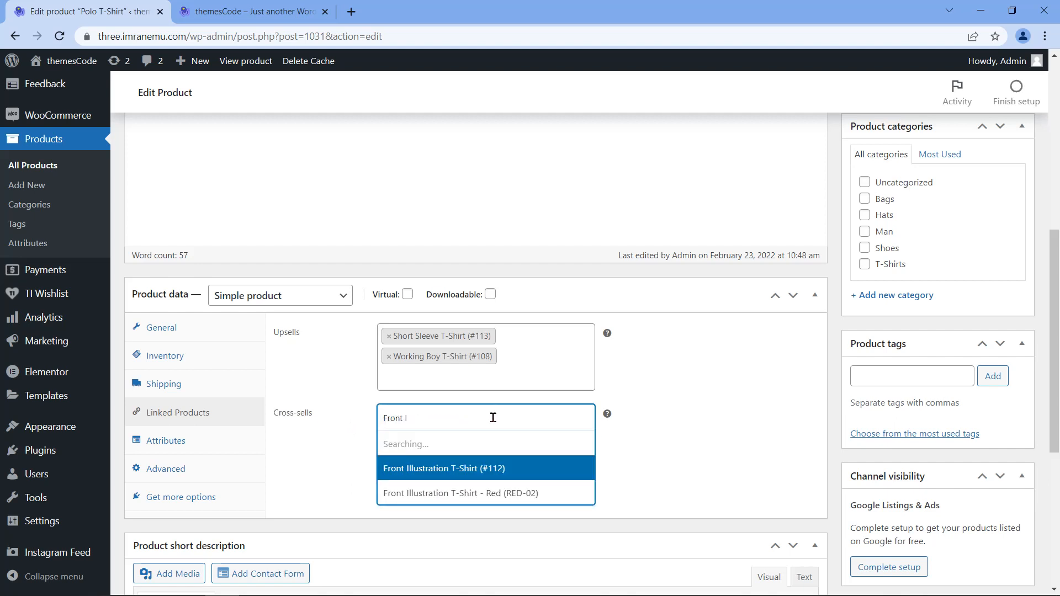
text(llustration T-Shirt)
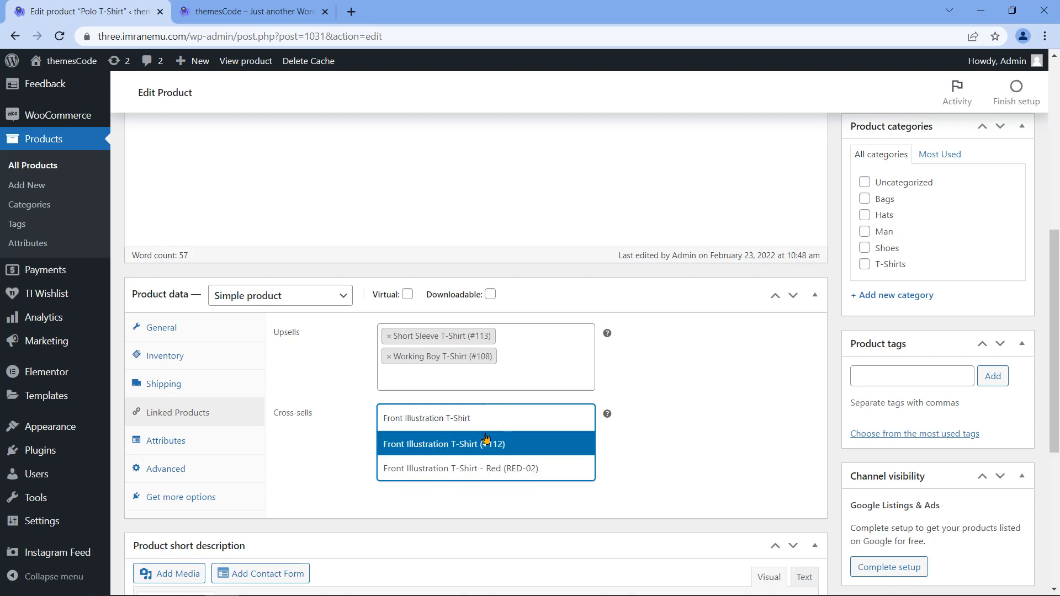
click(494, 441)
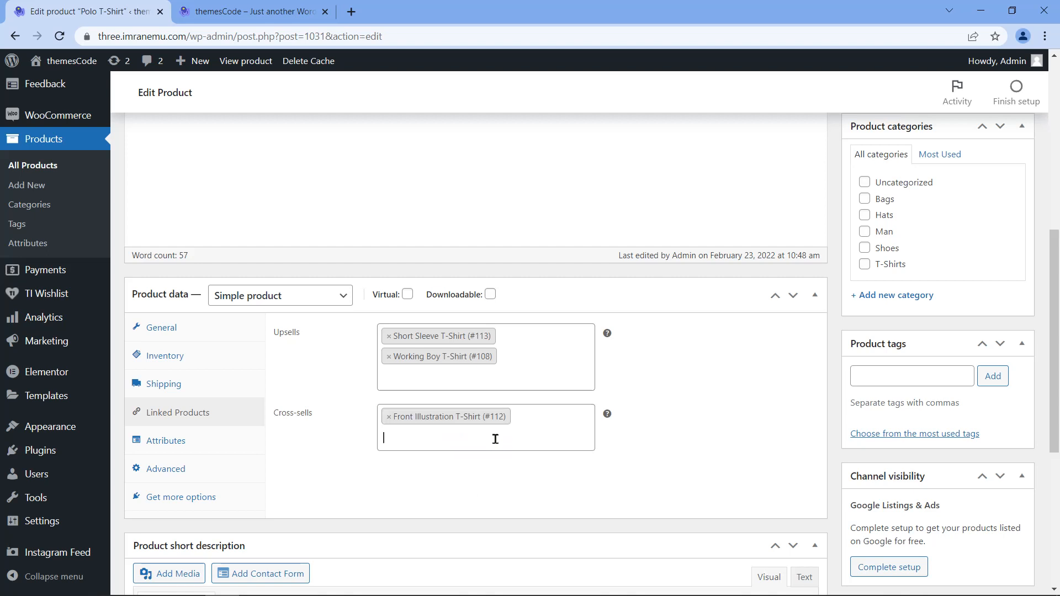
click(190, 446)
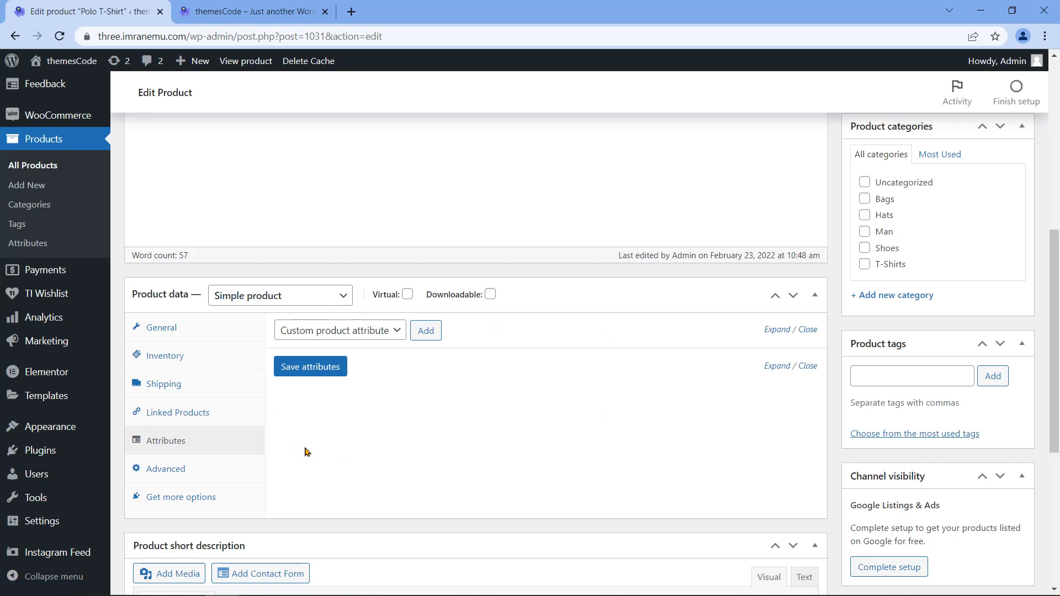
Step: Add the purchase note 'Thank you for purchasing this Polo T-Shirt' in Advanced settings
click(185, 471)
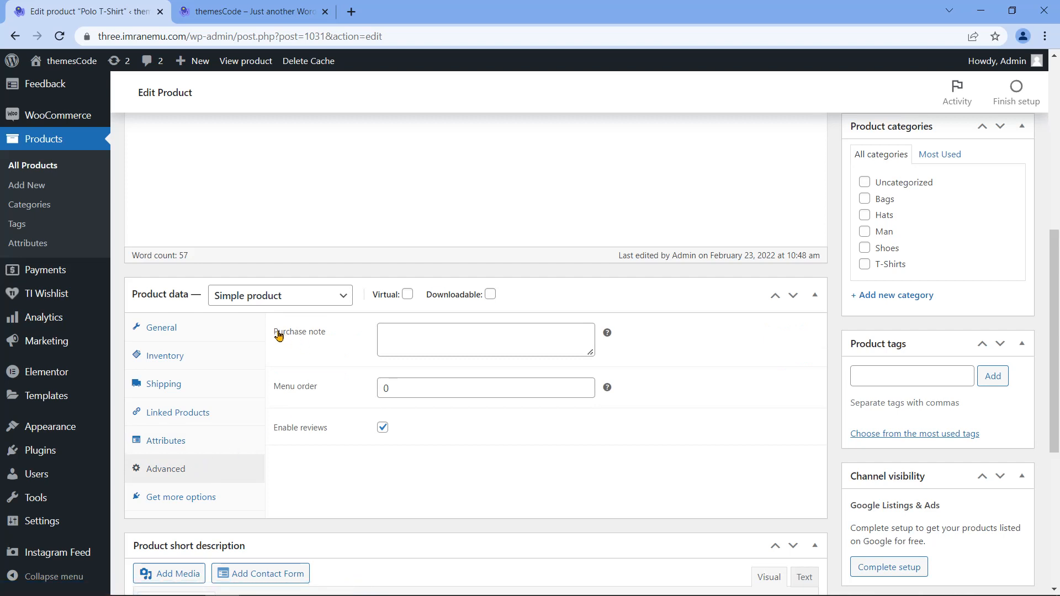
drag(279, 336, 331, 338)
click(448, 337)
text(Thank you for purchasing this)
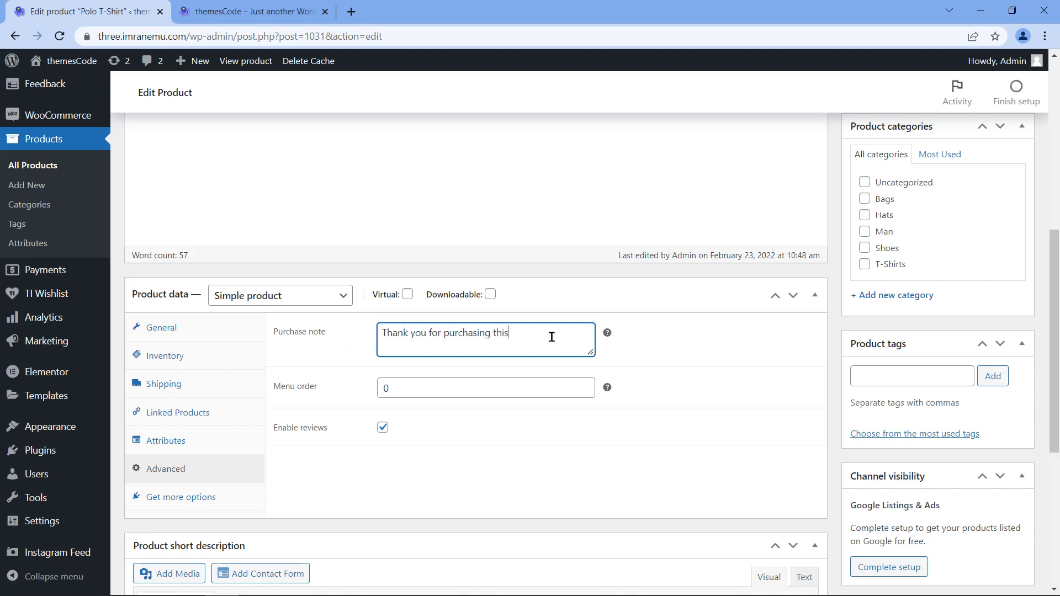
text( Polo T-Shirt)
Step: Leave menu order at 0 and keep customer reviews enabled
drag(299, 434, 328, 440)
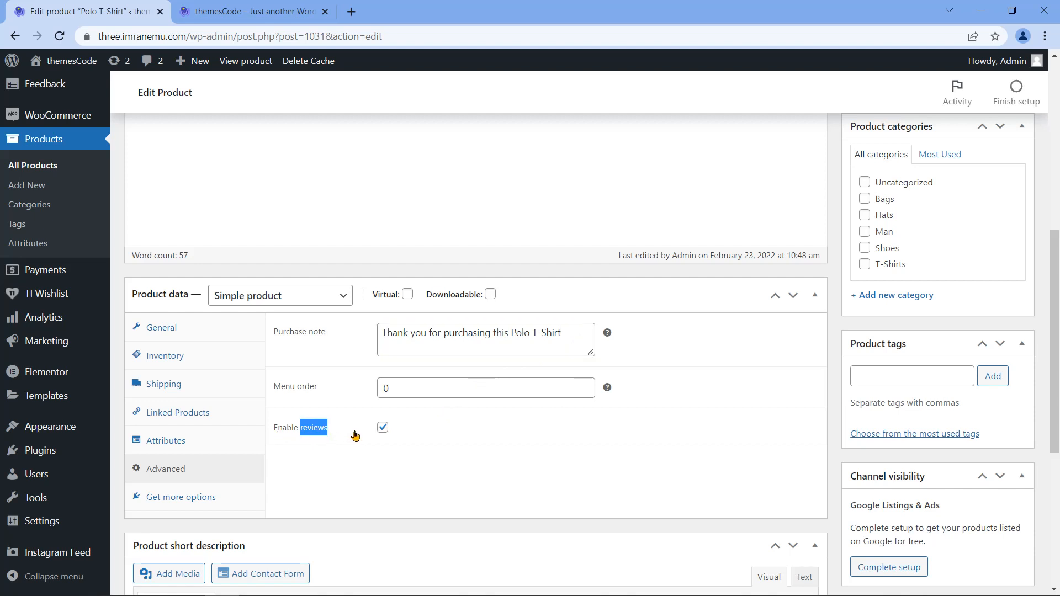
click(383, 431)
click(382, 428)
click(271, 429)
drag(271, 430, 332, 431)
scroll(339, 439, down, 1)
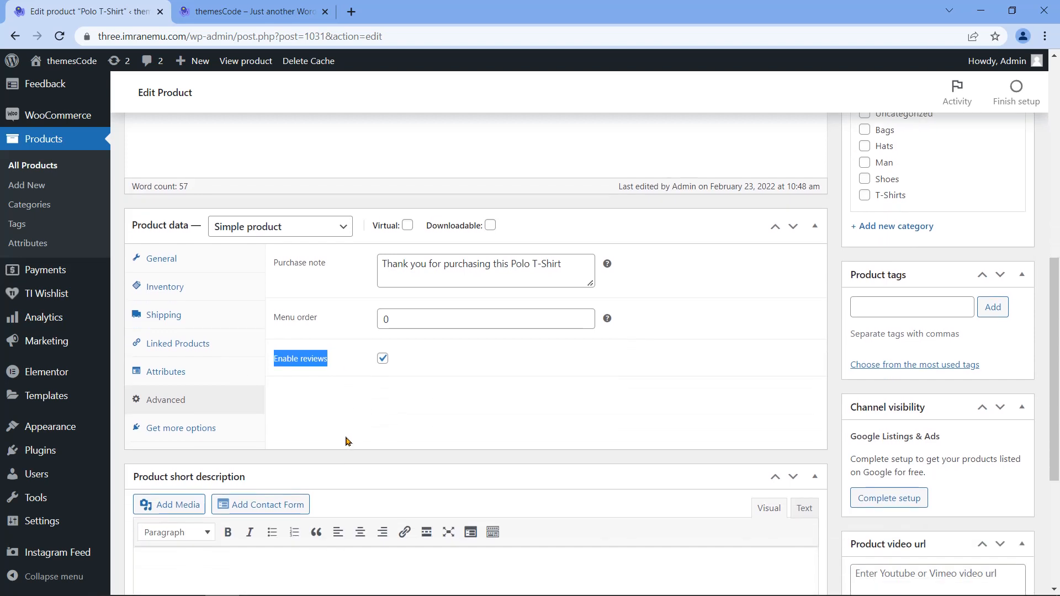
scroll(347, 440, down, 1)
scroll(347, 437, down, 2)
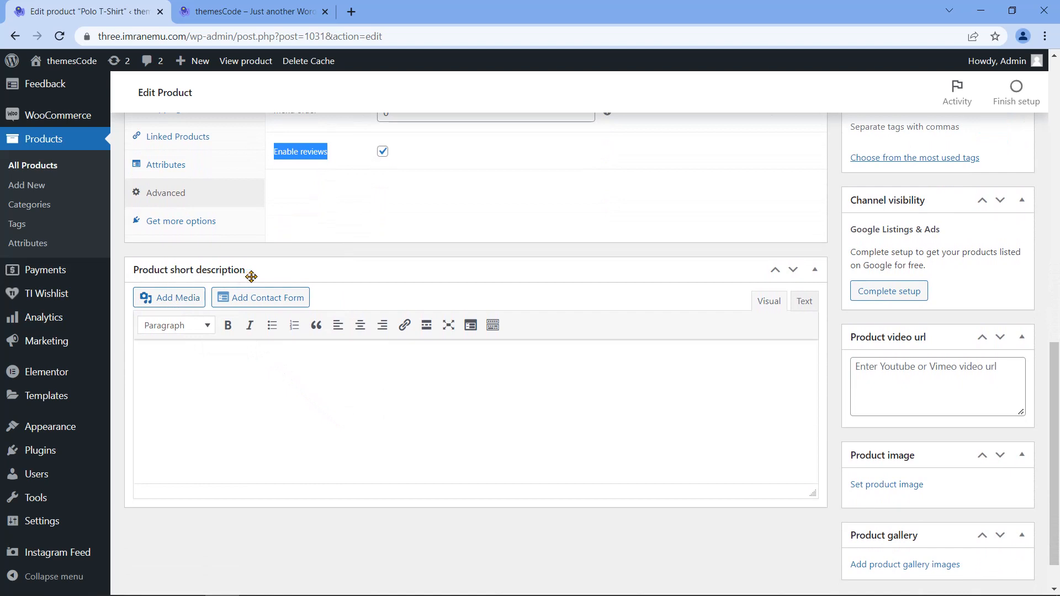
Step: Paste the Lorem Ipsum paragraph starting 'There are many variations of passages…' as the short description
click(300, 363)
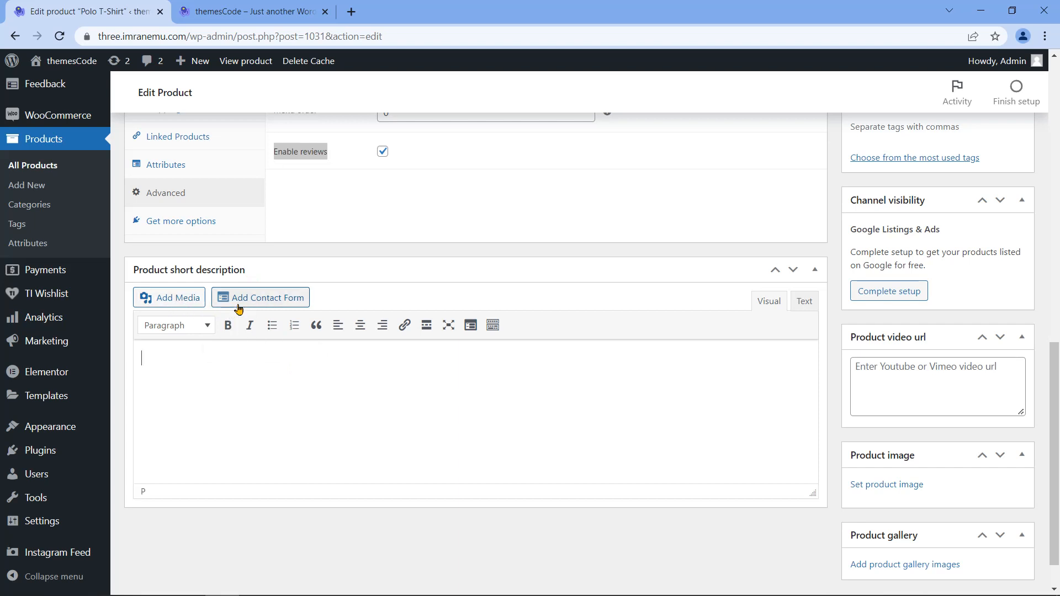
text(There are many variations of passages of Lorem Ipsum available, but the majority have suffered alteration in some form, by injected humour, or randomised words which don't look even slightly believable.)
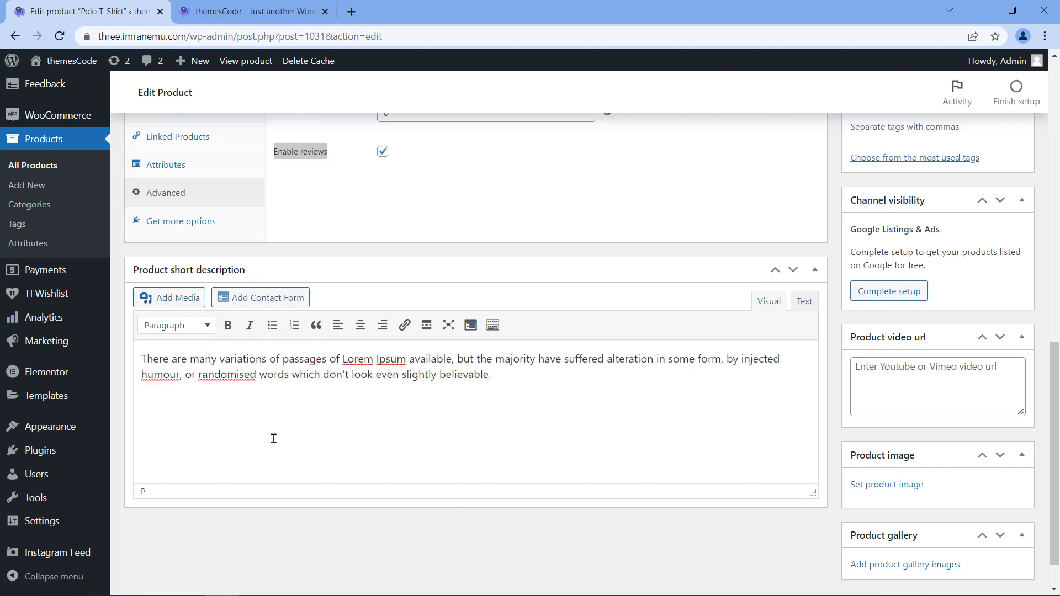
scroll(589, 449, up, 7)
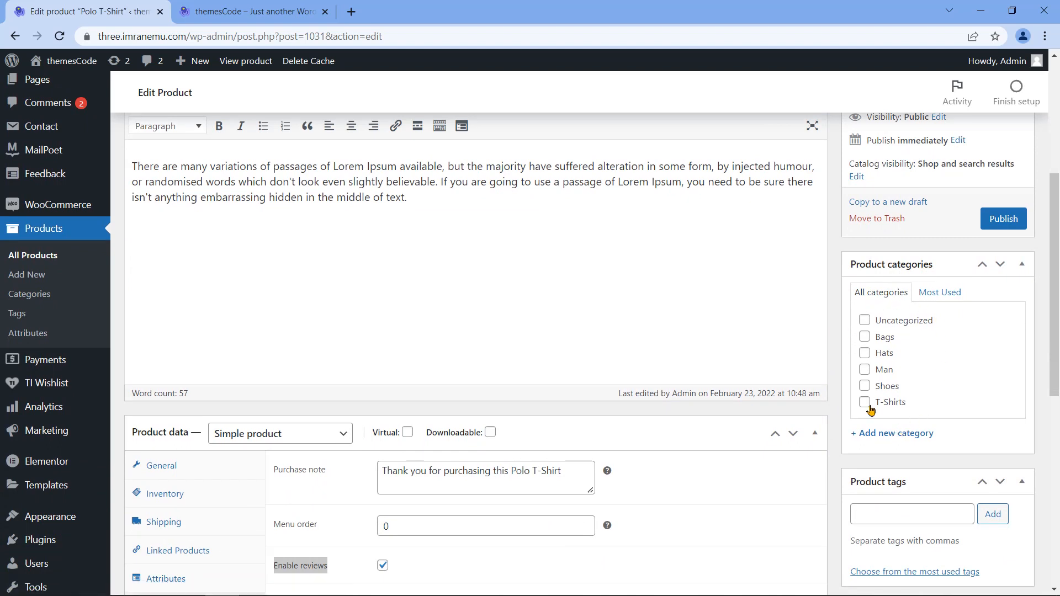
Step: Put the Polo T-Shirt in the T-Shirts product category
click(896, 436)
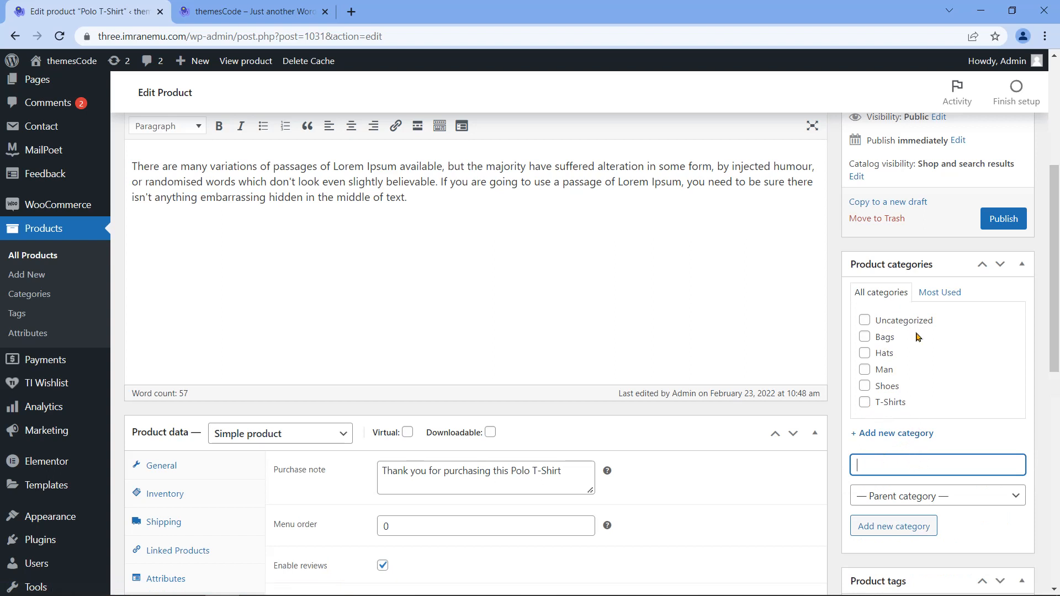
click(864, 405)
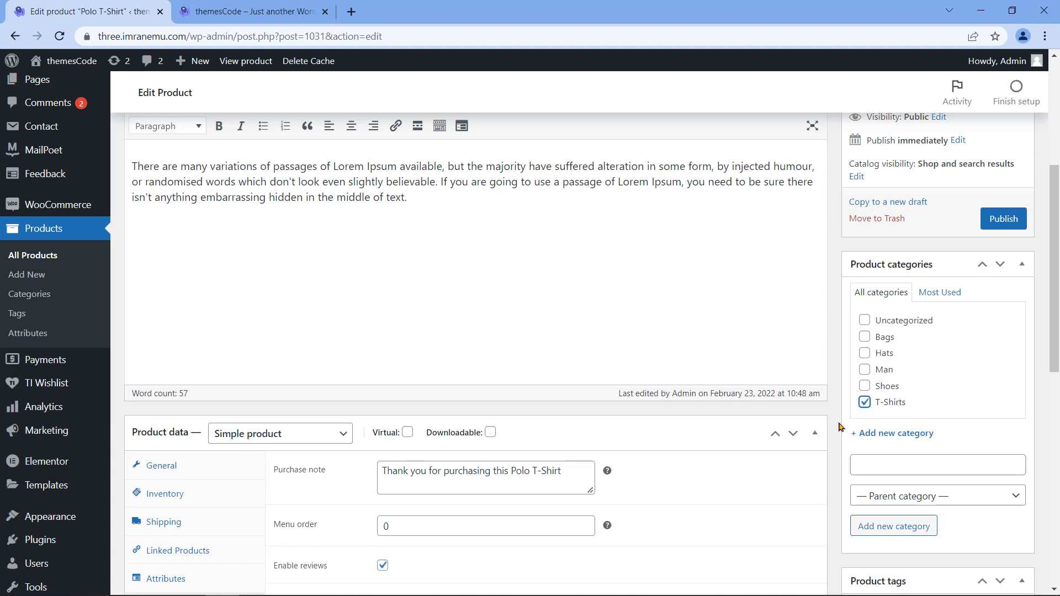
scroll(840, 427, down, 5)
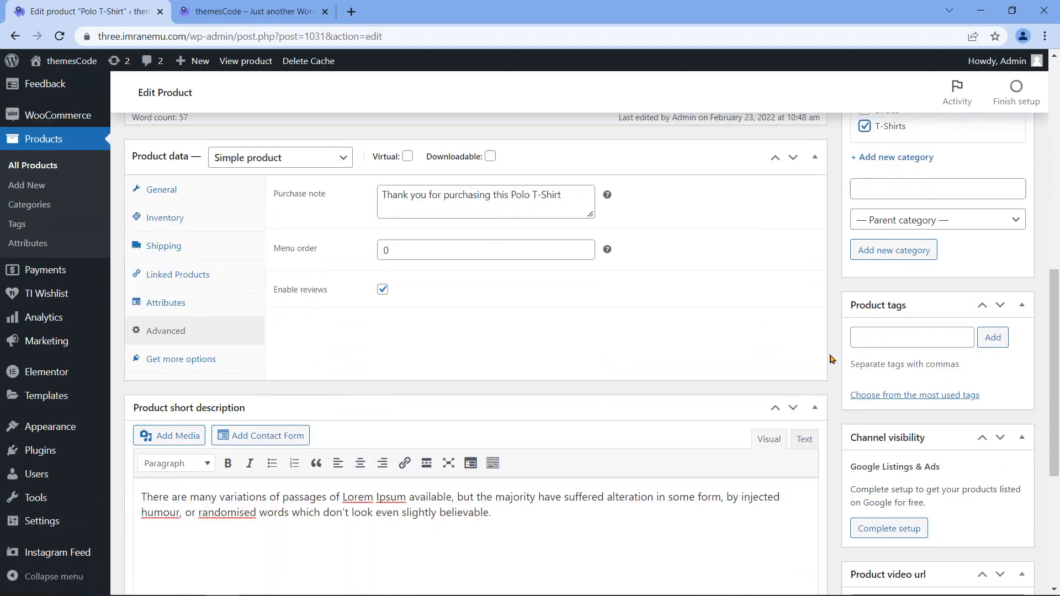
Step: Add the product tags 't-shirt' and 'Polo Shirt'
click(906, 336)
text(t-shirt,)
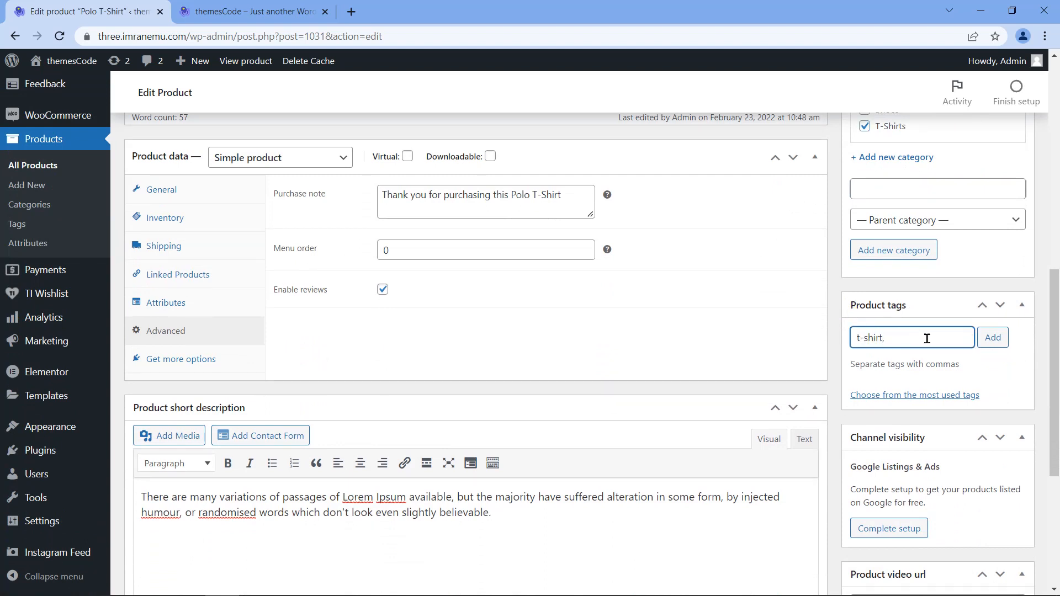
click(993, 338)
text(Polo Shirt)
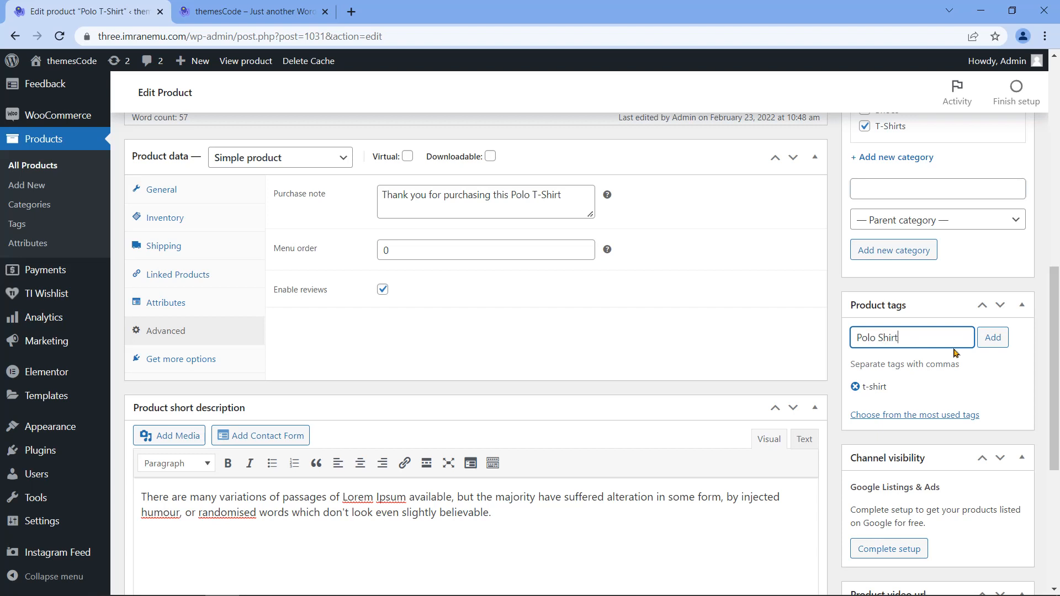
key(Return)
scroll(834, 373, down, 5)
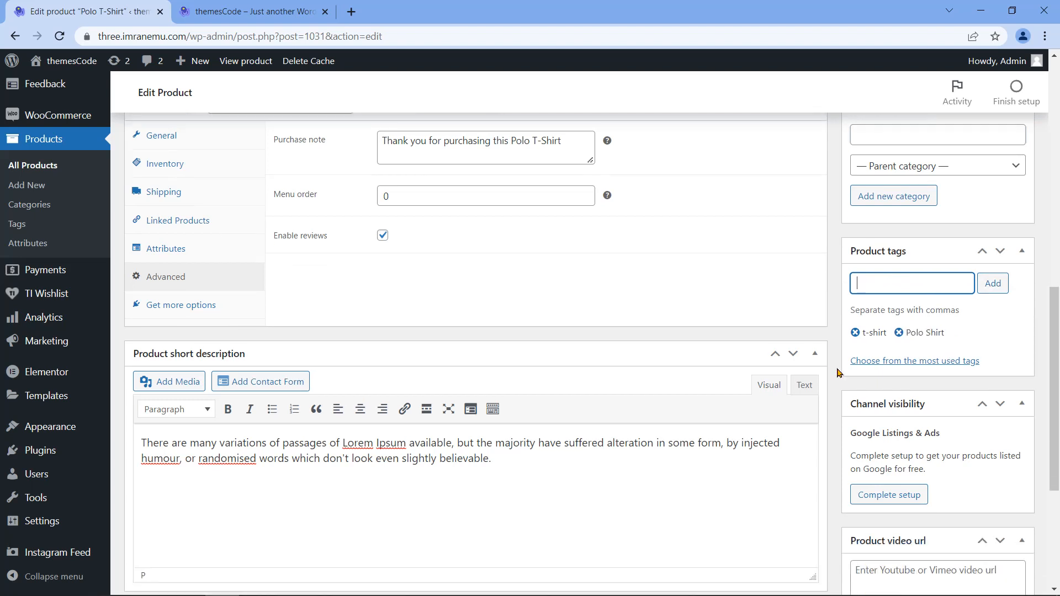
scroll(498, 427, down, 1)
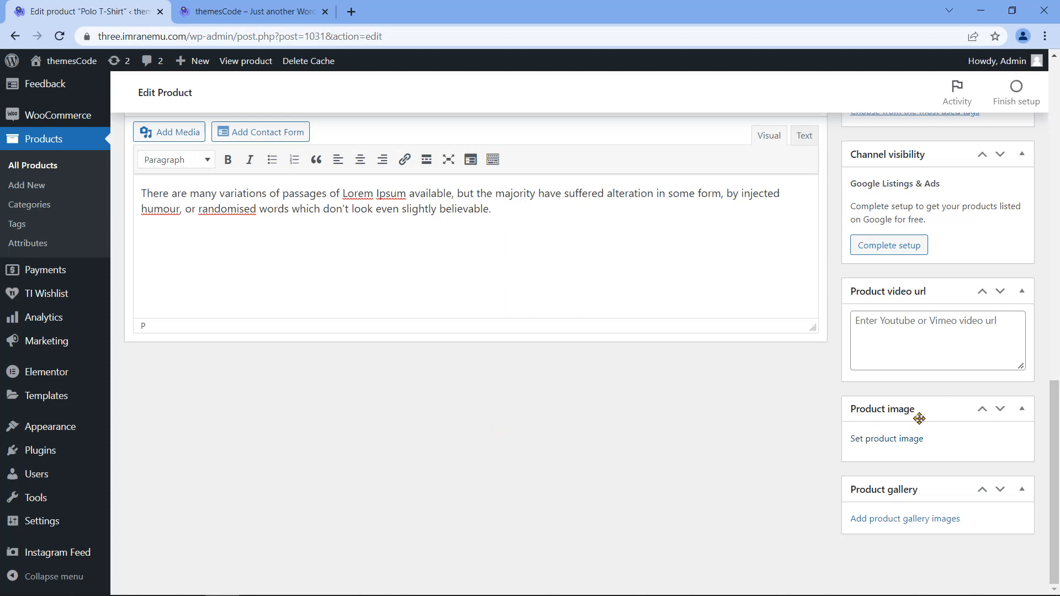
Step: Upload Men's Polo Shirt.G01.2k.png from Pictures and set it as the product image
click(909, 439)
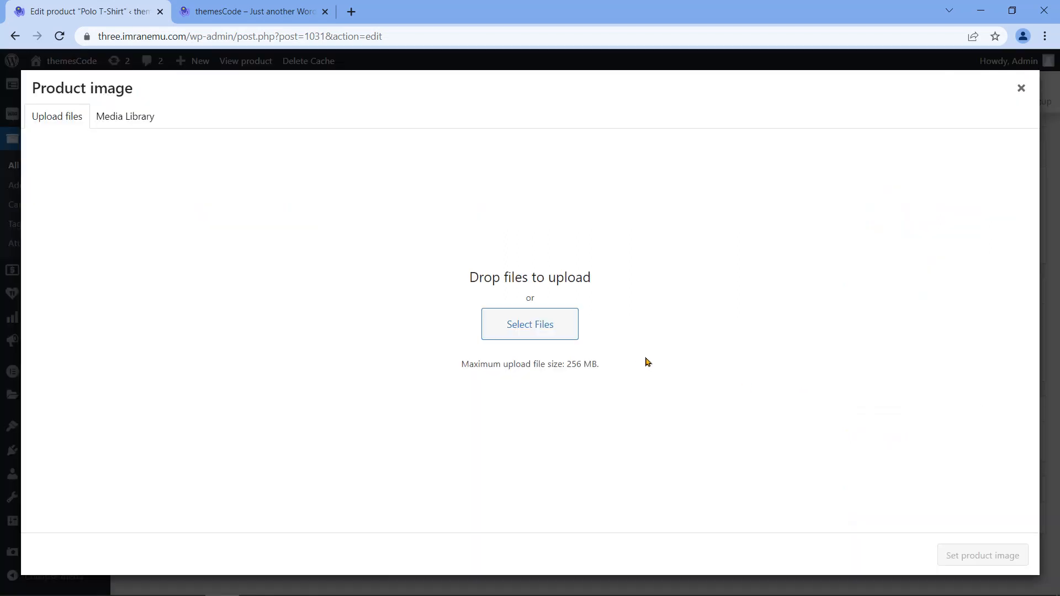
click(536, 334)
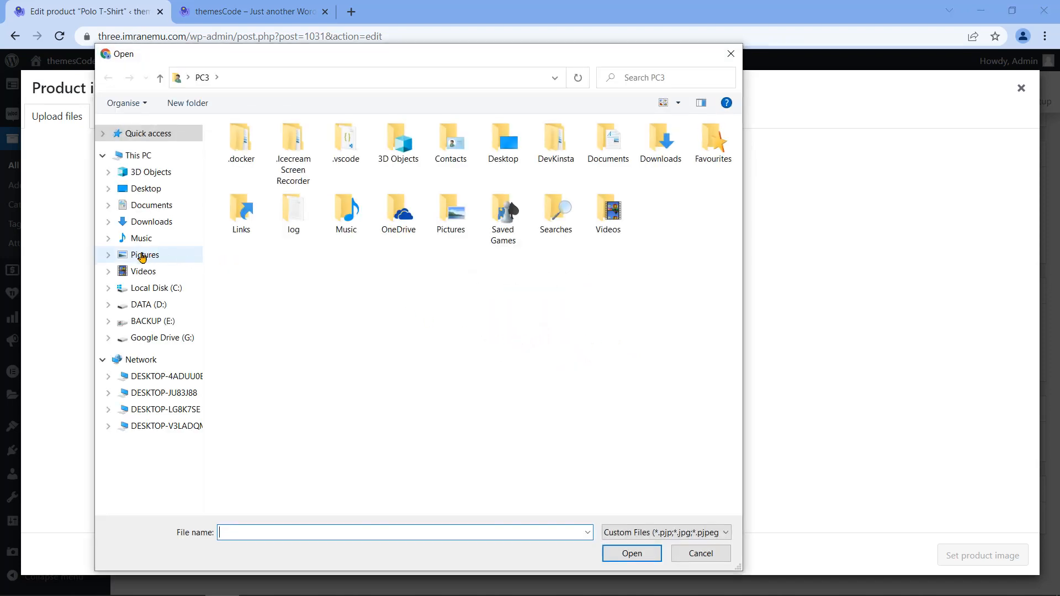
click(143, 256)
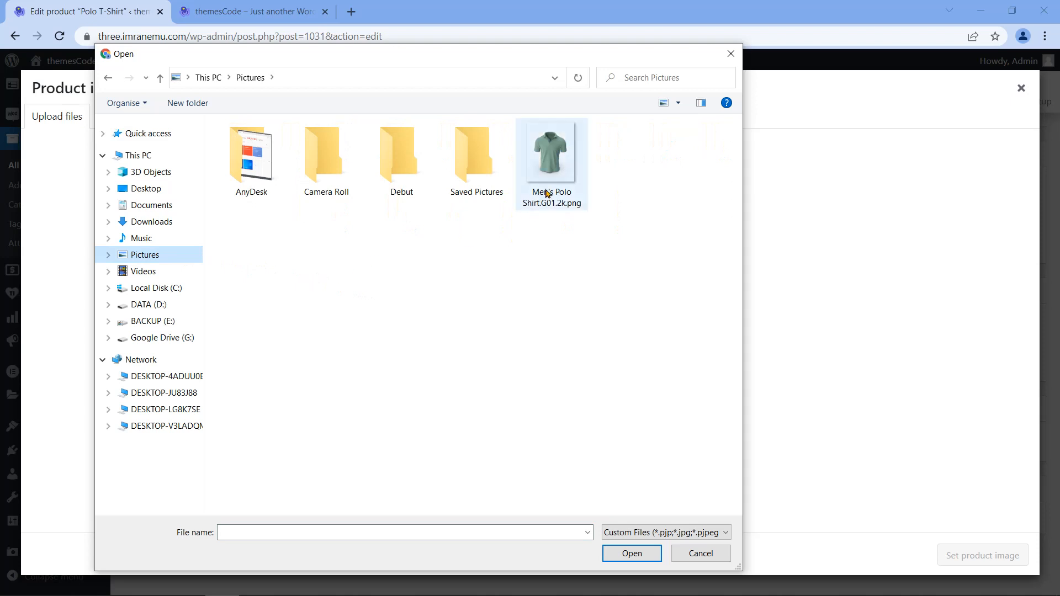
click(550, 191)
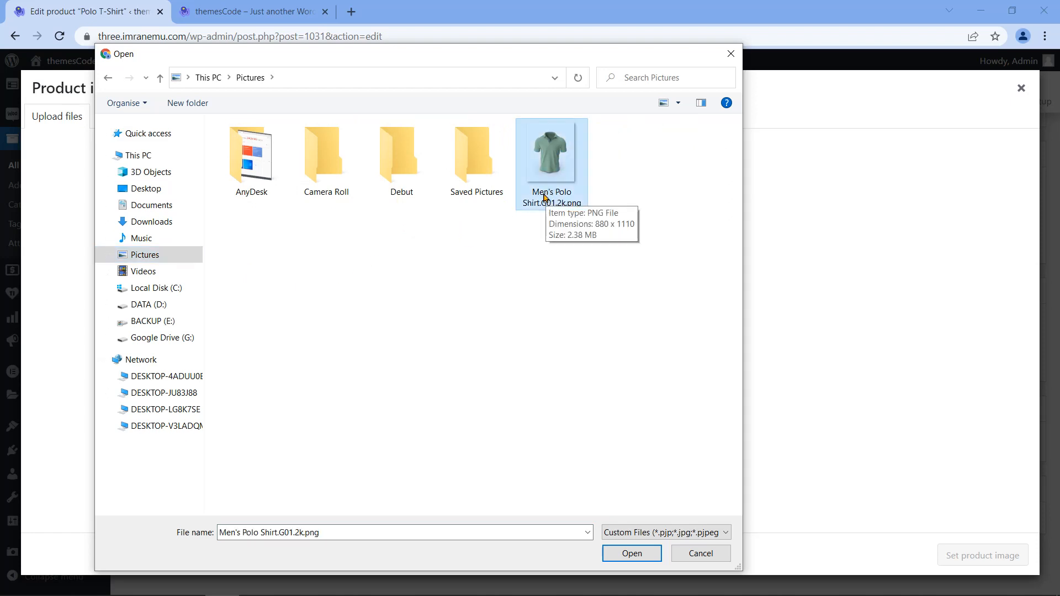
click(628, 556)
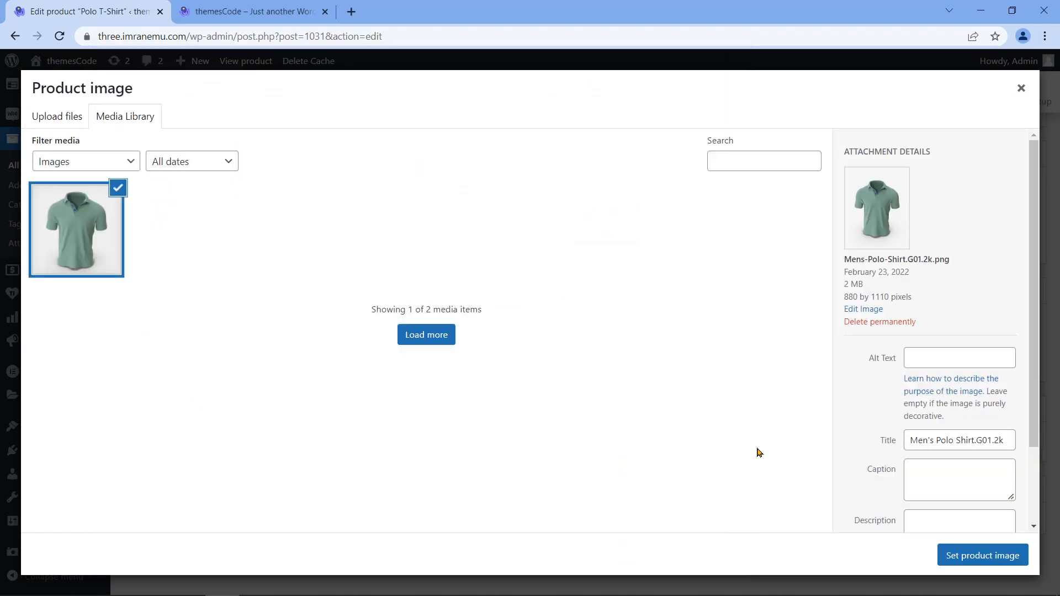
click(973, 557)
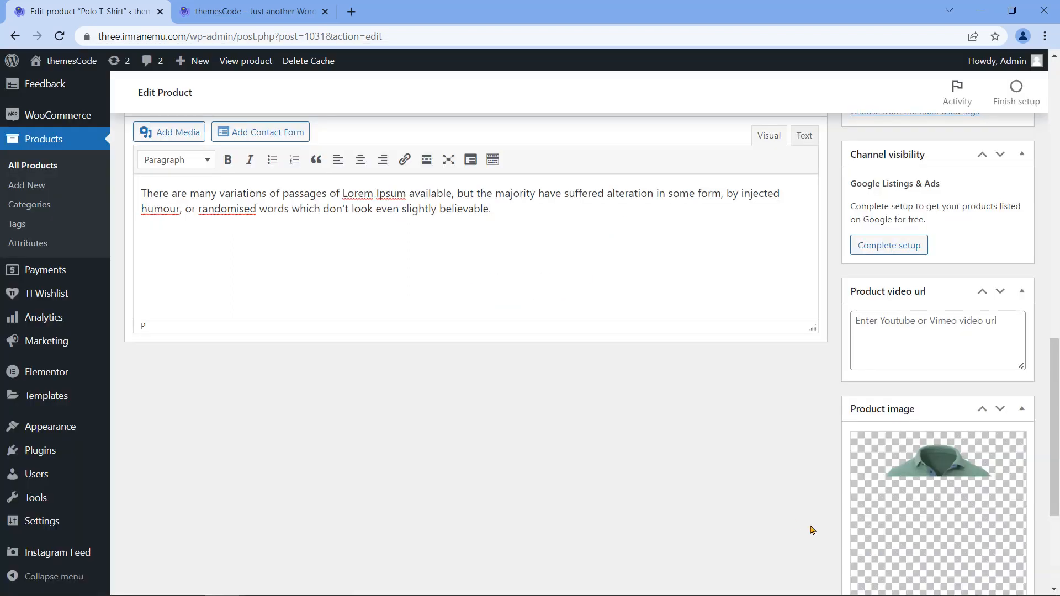
Step: Check the product gallery picker and close it without adding images
scroll(794, 523, down, 1)
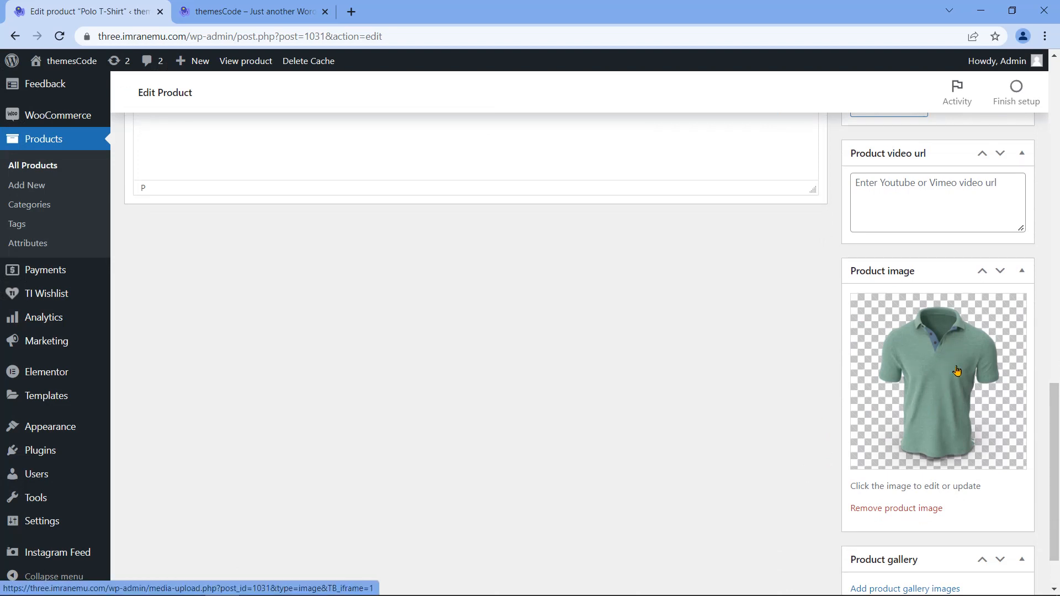
scroll(791, 452, down, 1)
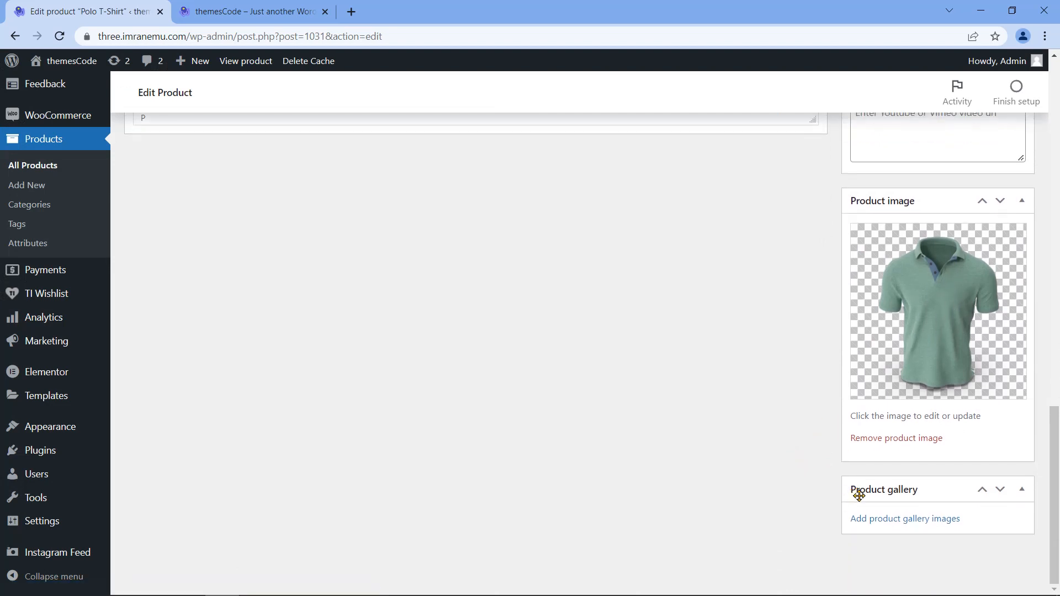
click(896, 519)
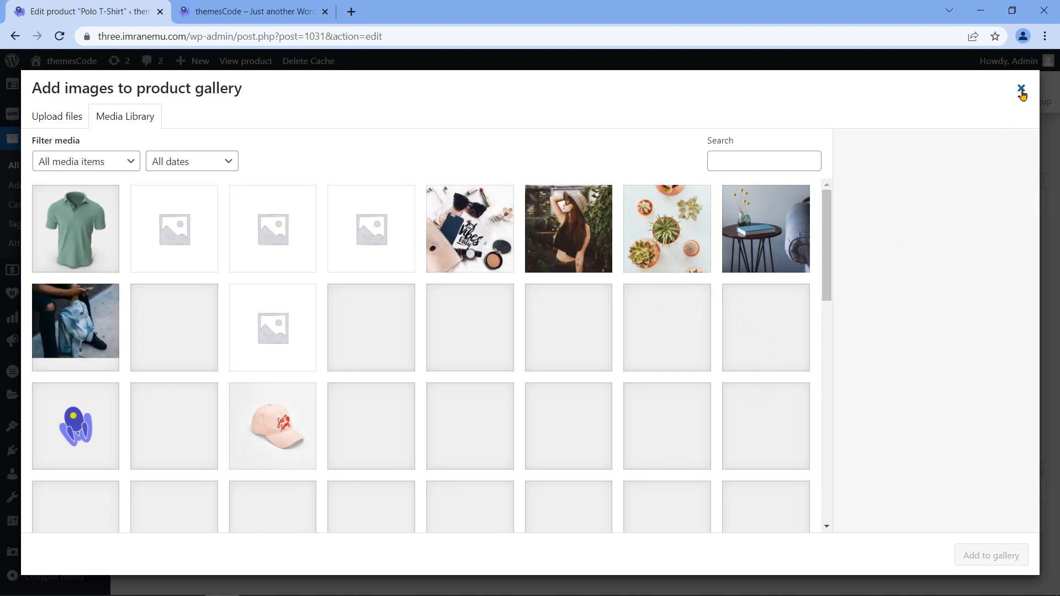
click(1022, 89)
scroll(805, 451, up, 15)
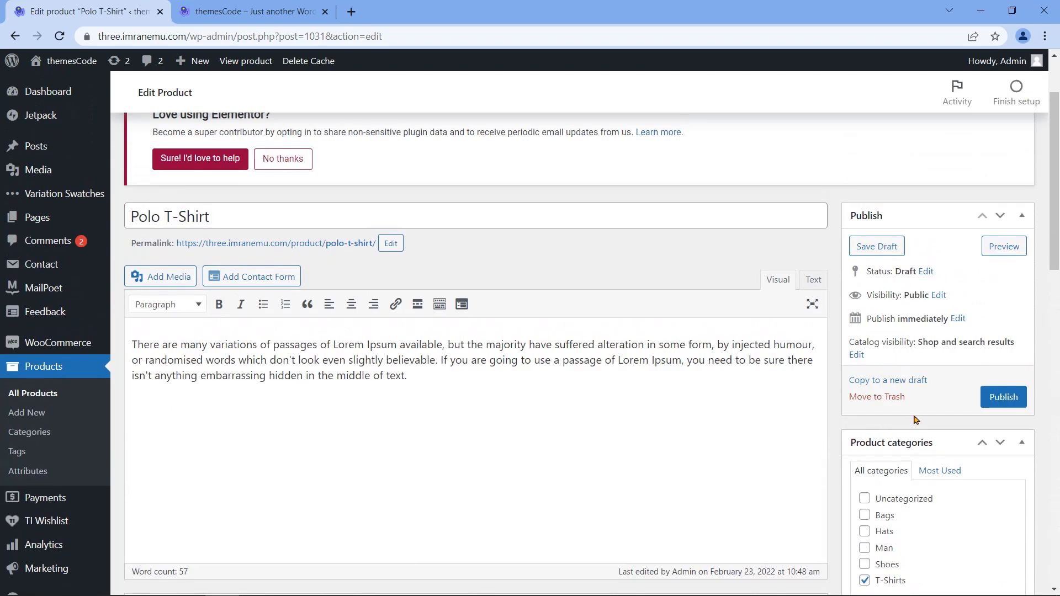
Step: Publish the Polo T-Shirt and view its live product page from the published notice
click(997, 406)
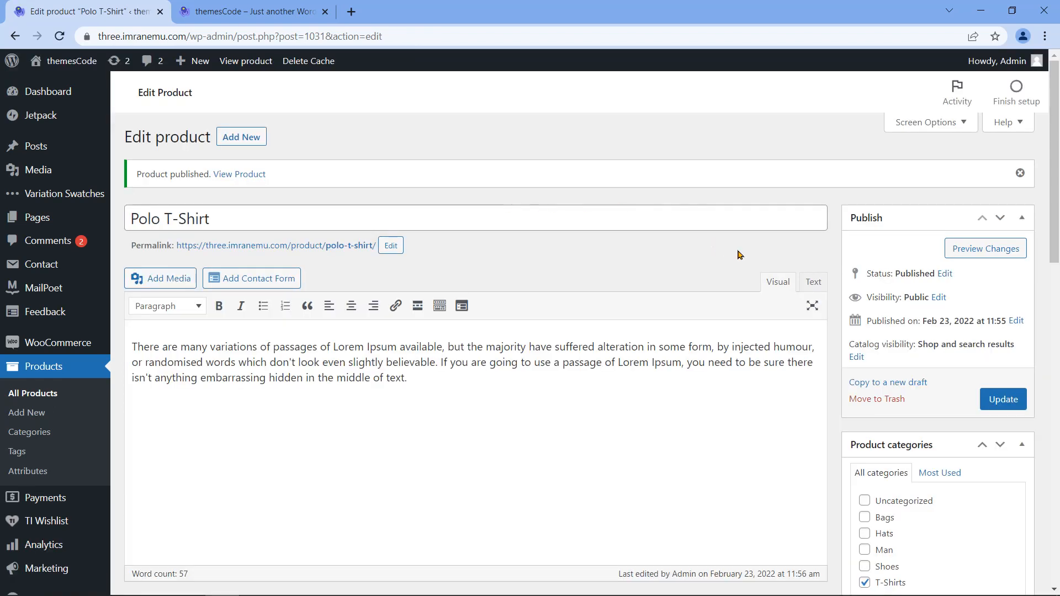
drag(138, 175, 210, 174)
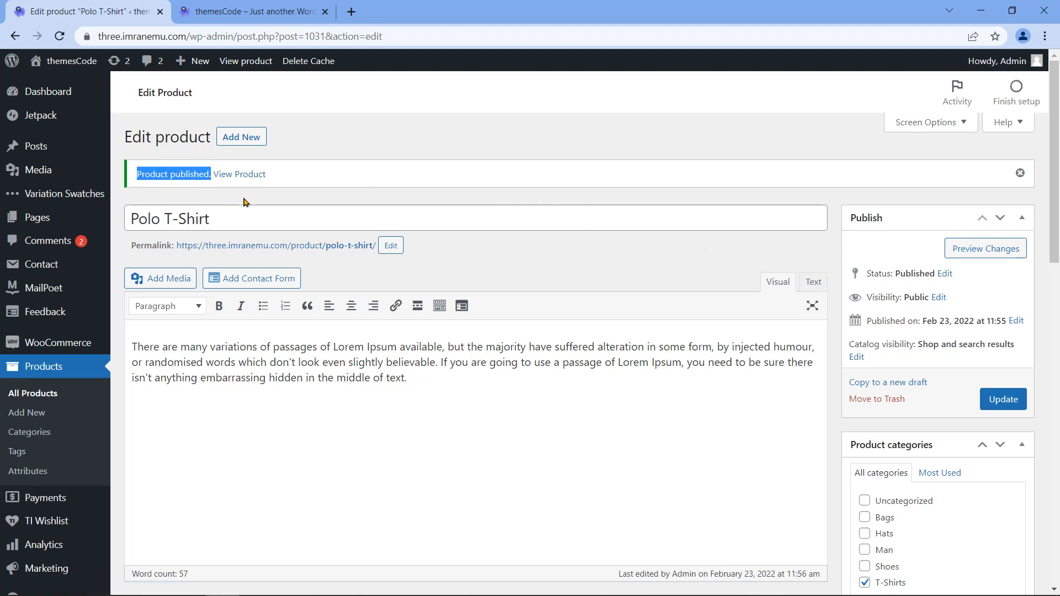
click(246, 174)
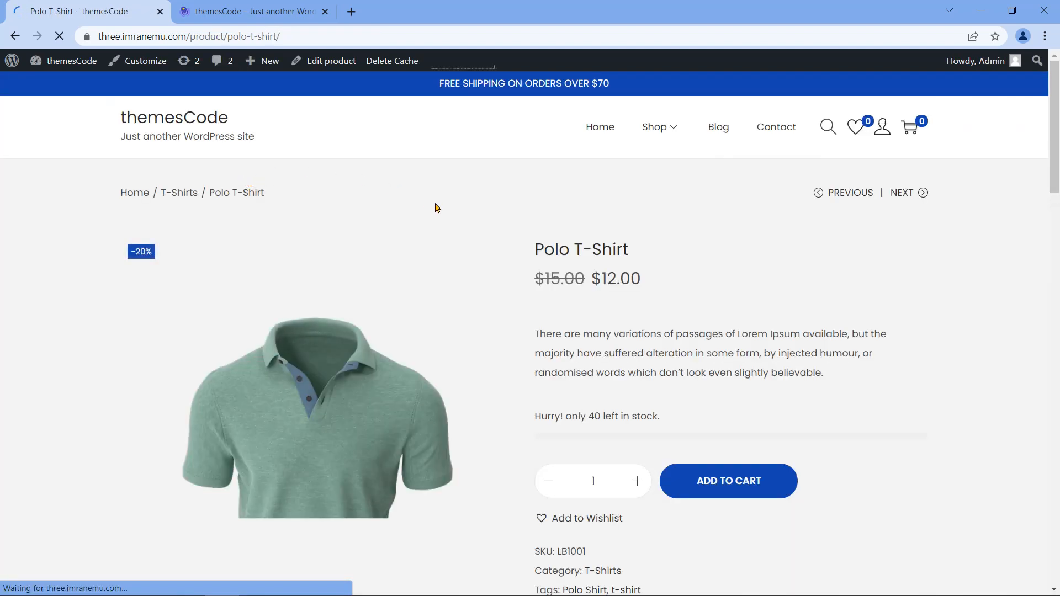
Step: Review the page's title, $15.00/$12.00 prices, description, 40-in-stock count and SKU LB1001
scroll(389, 454, down, 1)
scroll(353, 395, down, 1)
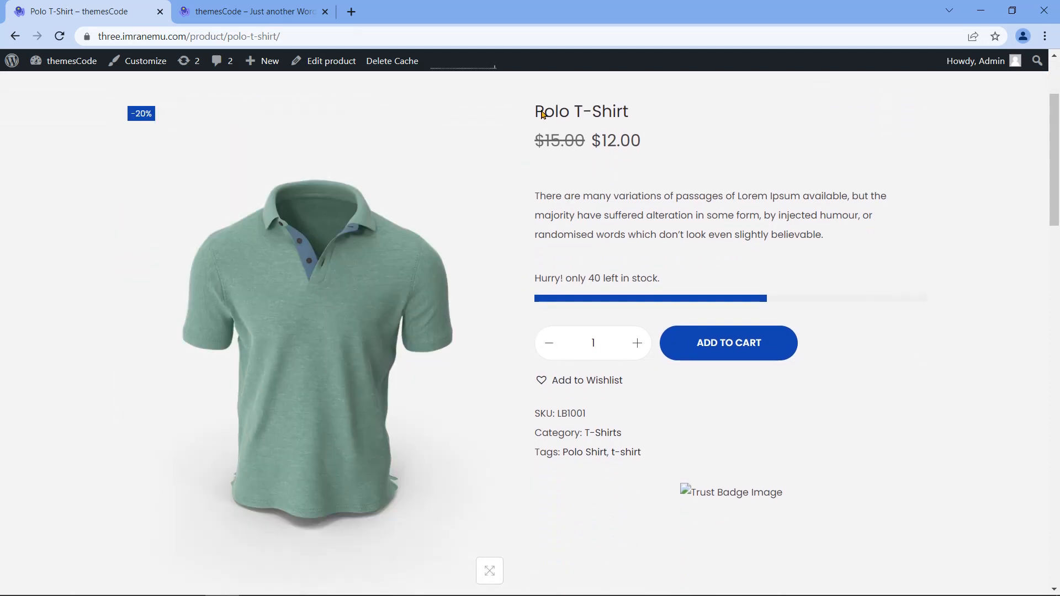
drag(535, 115, 633, 111)
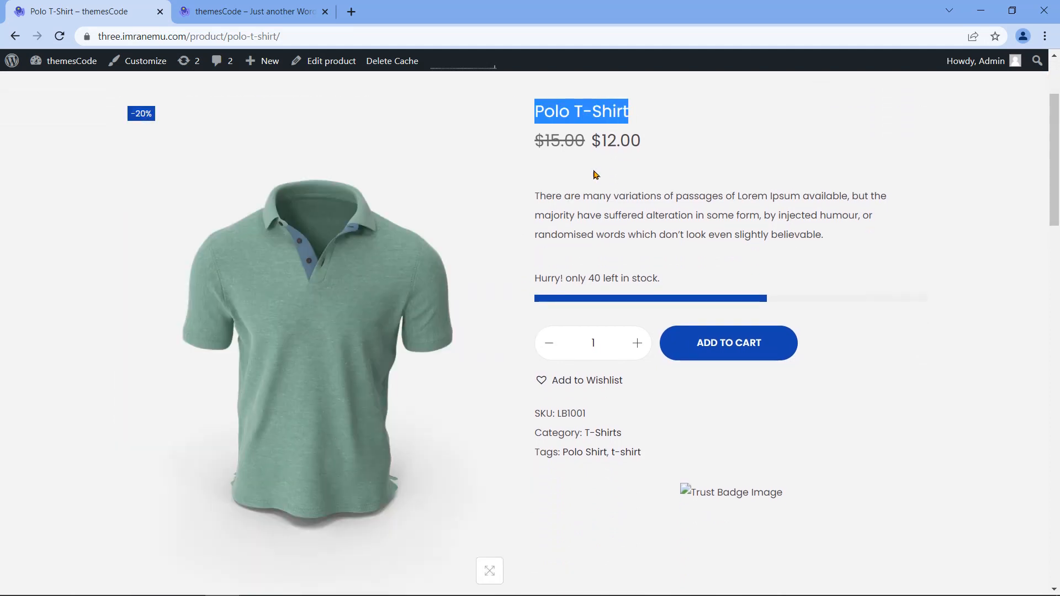
click(564, 167)
drag(537, 144, 640, 141)
click(584, 172)
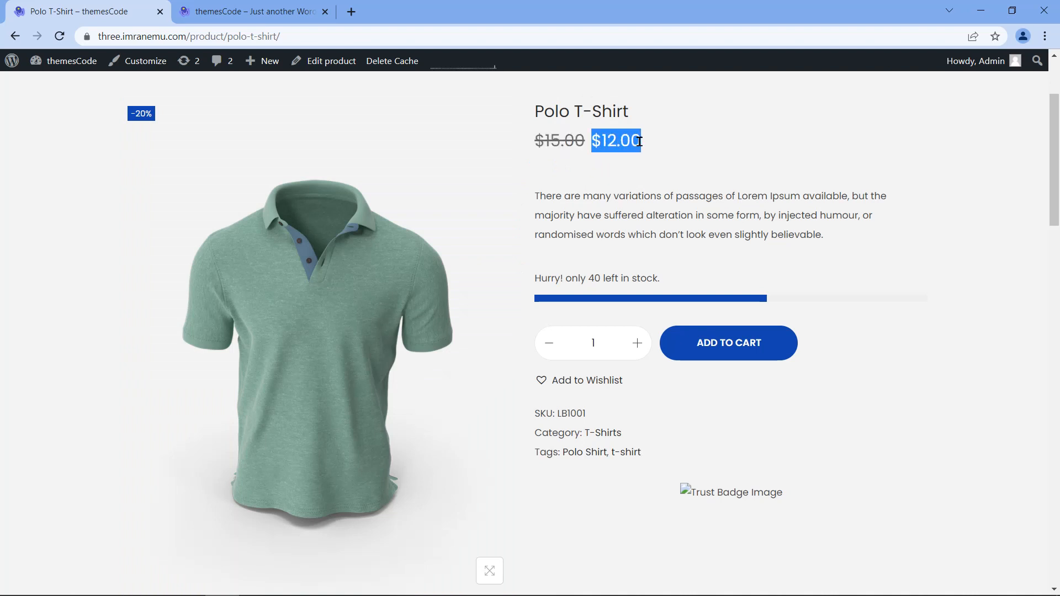
click(638, 169)
drag(535, 195, 844, 237)
click(805, 263)
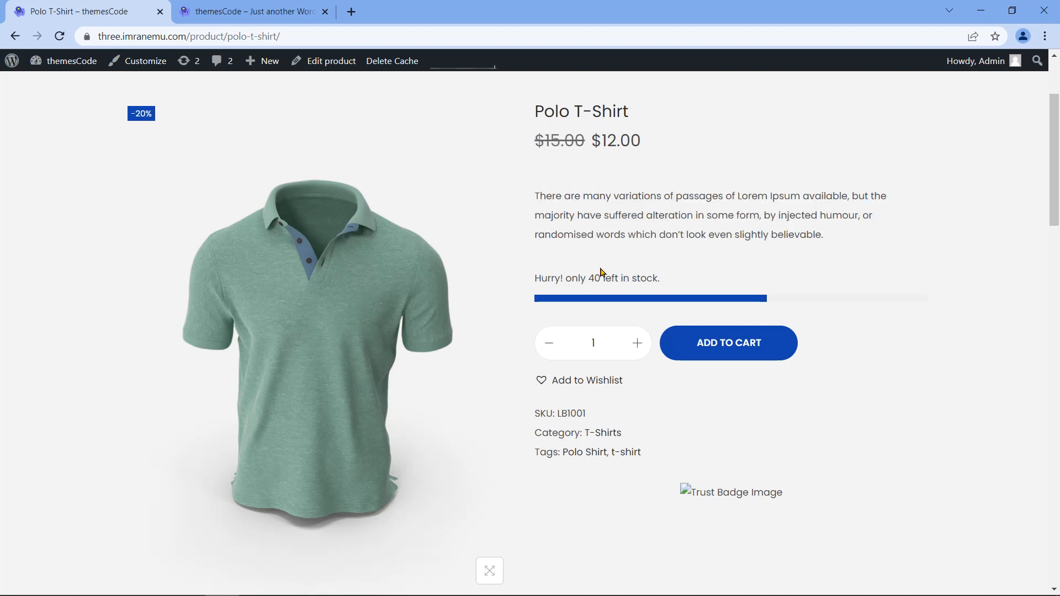
drag(589, 281, 602, 280)
click(660, 325)
scroll(672, 381, down, 1)
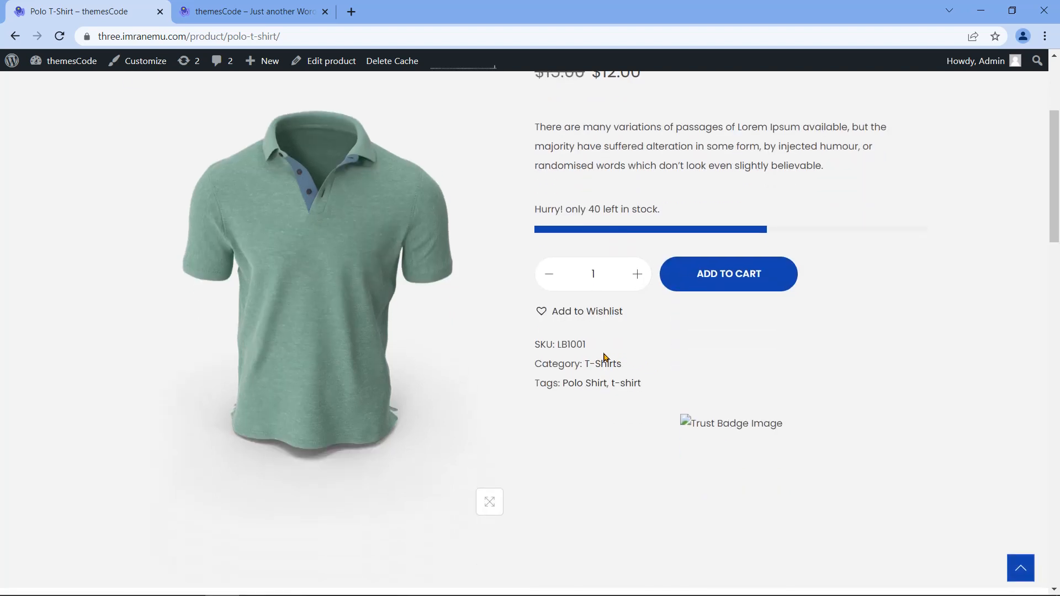
drag(558, 345, 630, 343)
click(655, 340)
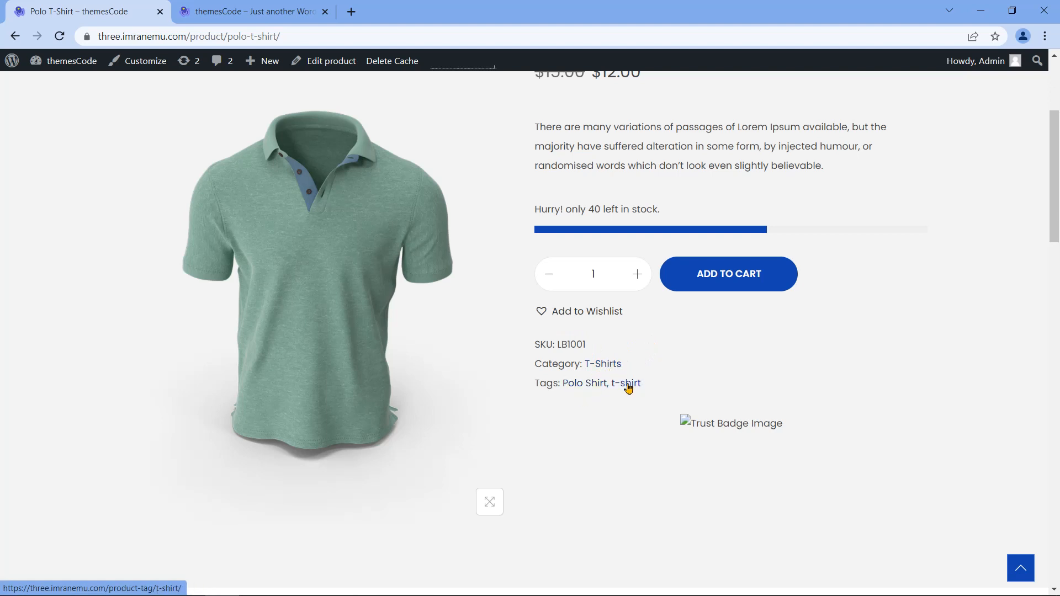
Step: Show the Additional information tab with the 0.215 kg weight
scroll(552, 399, down, 2)
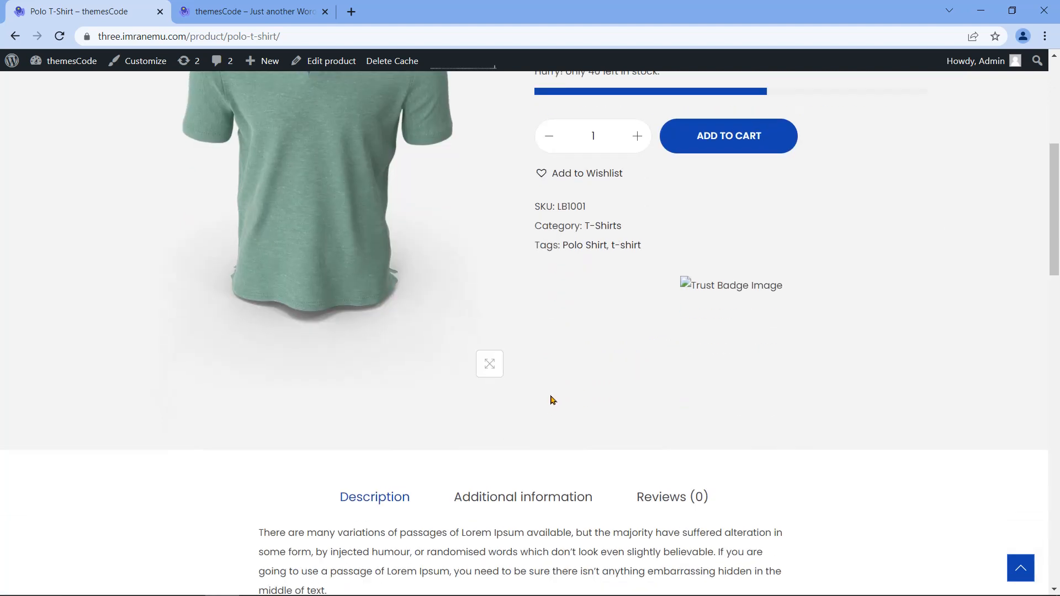
scroll(552, 399, down, 2)
drag(255, 401, 350, 455)
click(497, 463)
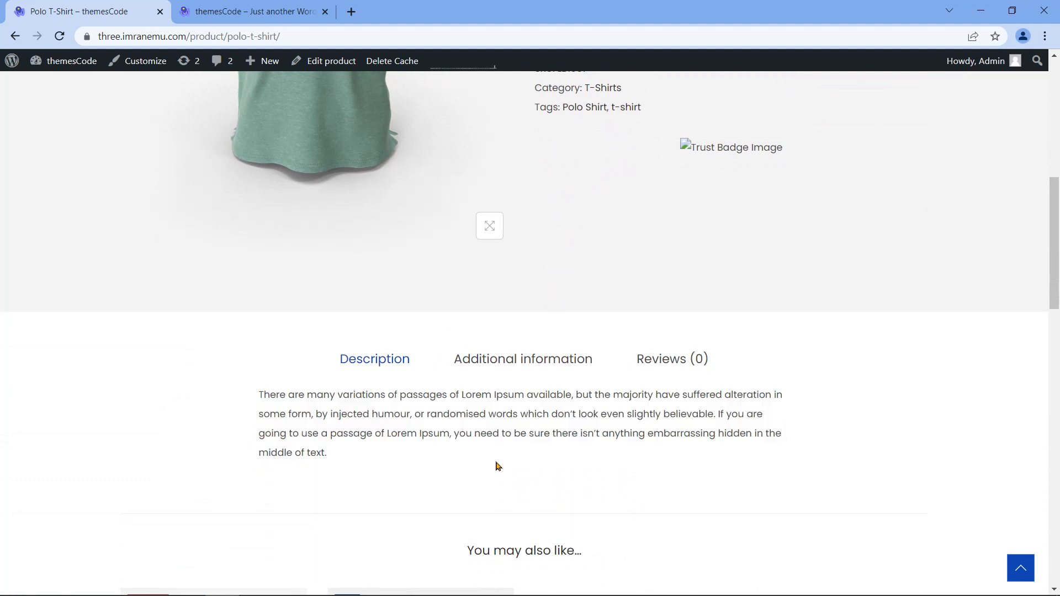
click(523, 362)
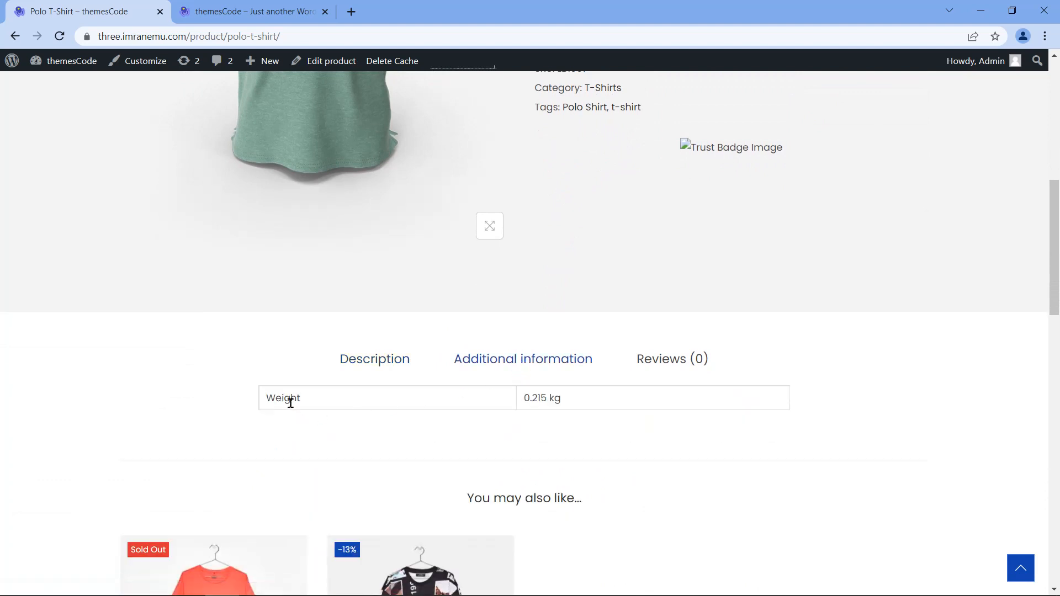
drag(264, 404, 314, 399)
drag(523, 404, 564, 407)
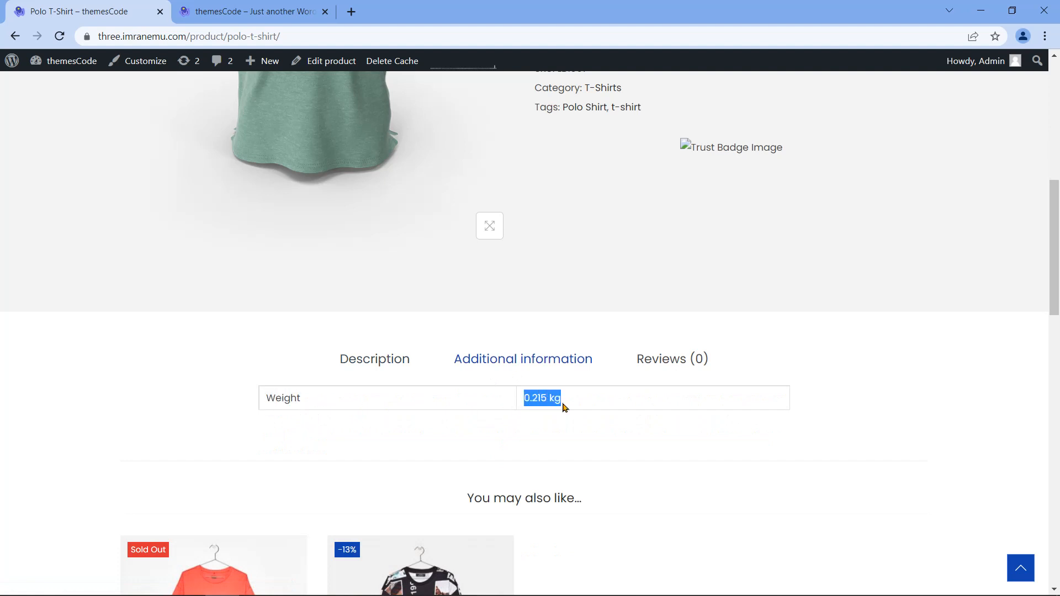
click(539, 447)
Step: Look over the You may also like and Related products sections, then return upward
scroll(613, 436, down, 5)
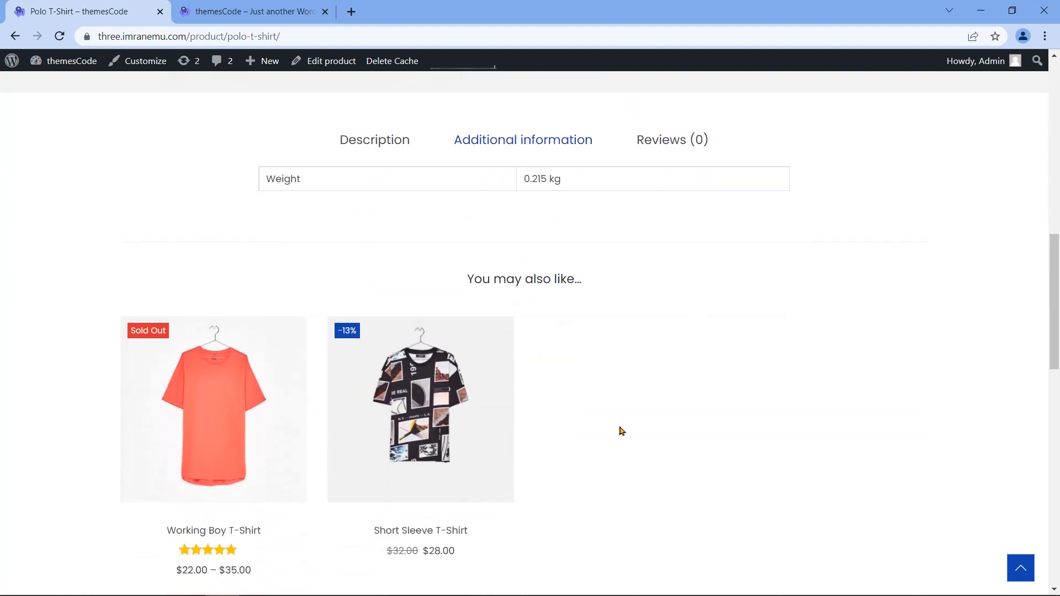
drag(467, 224, 583, 226)
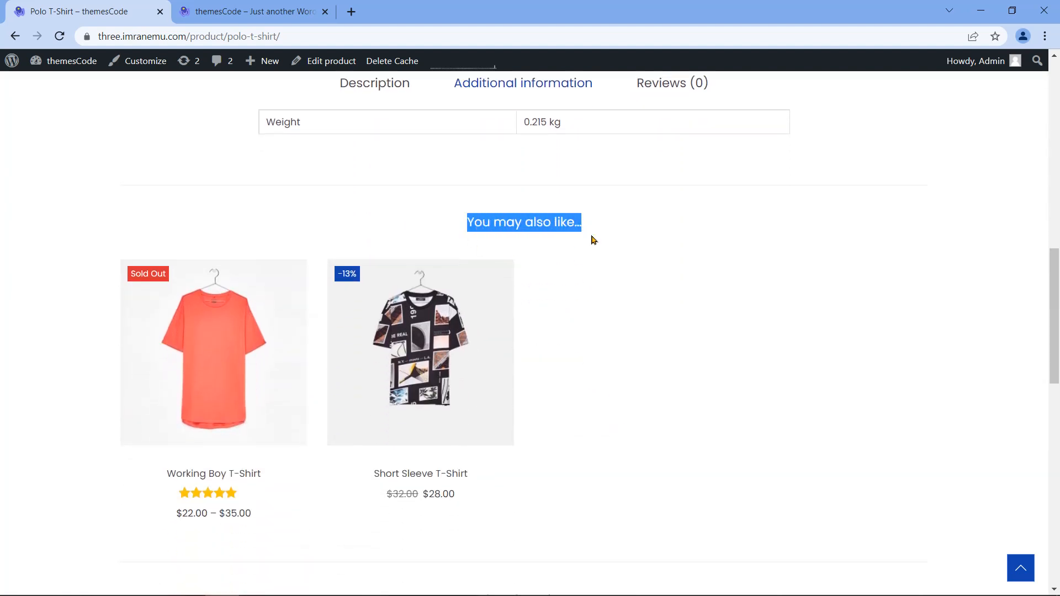
click(574, 326)
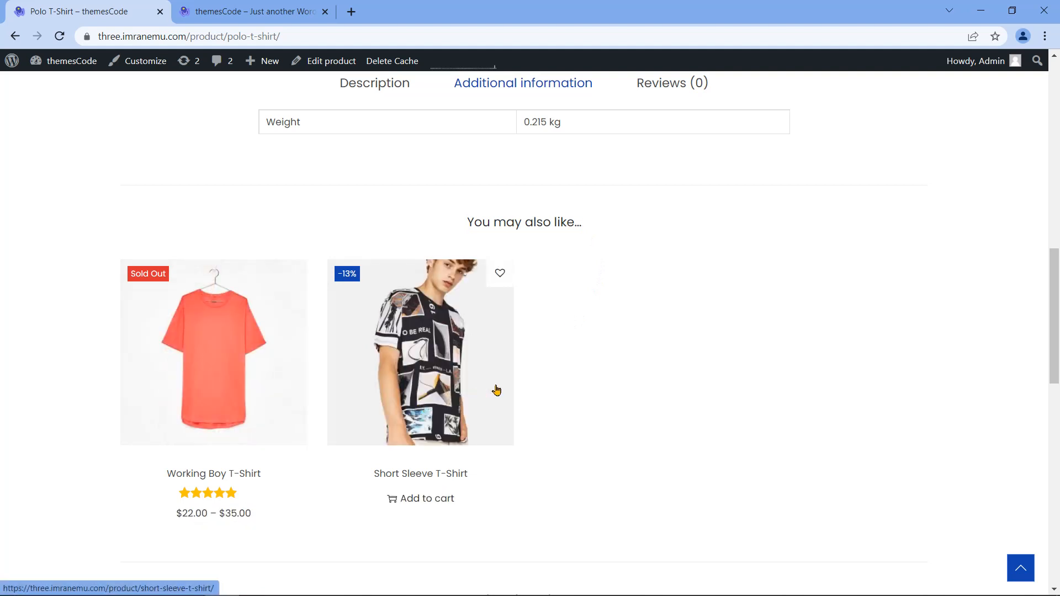
scroll(598, 407, down, 9)
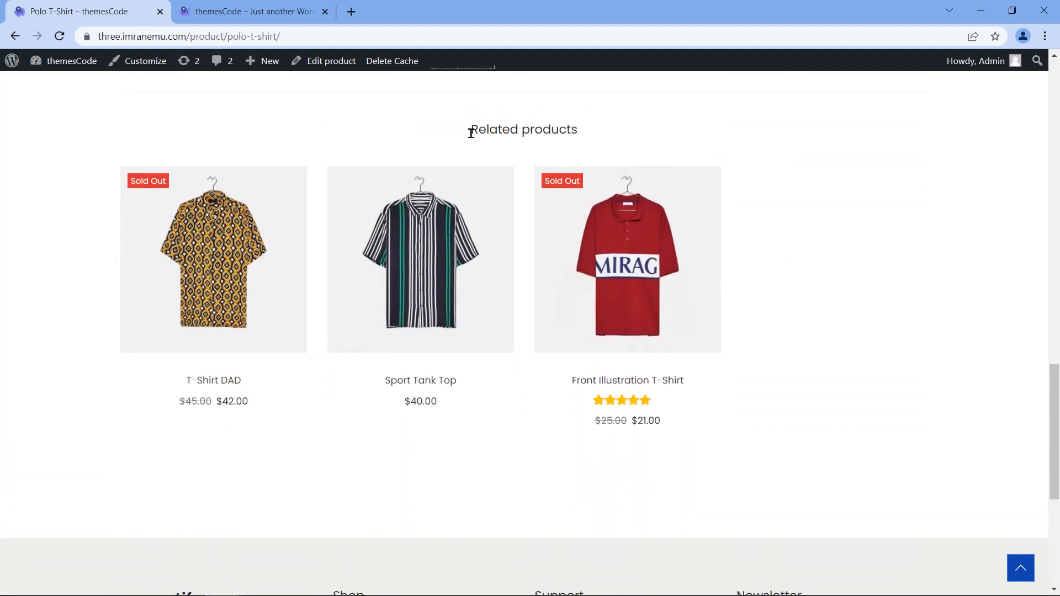
drag(469, 129, 583, 129)
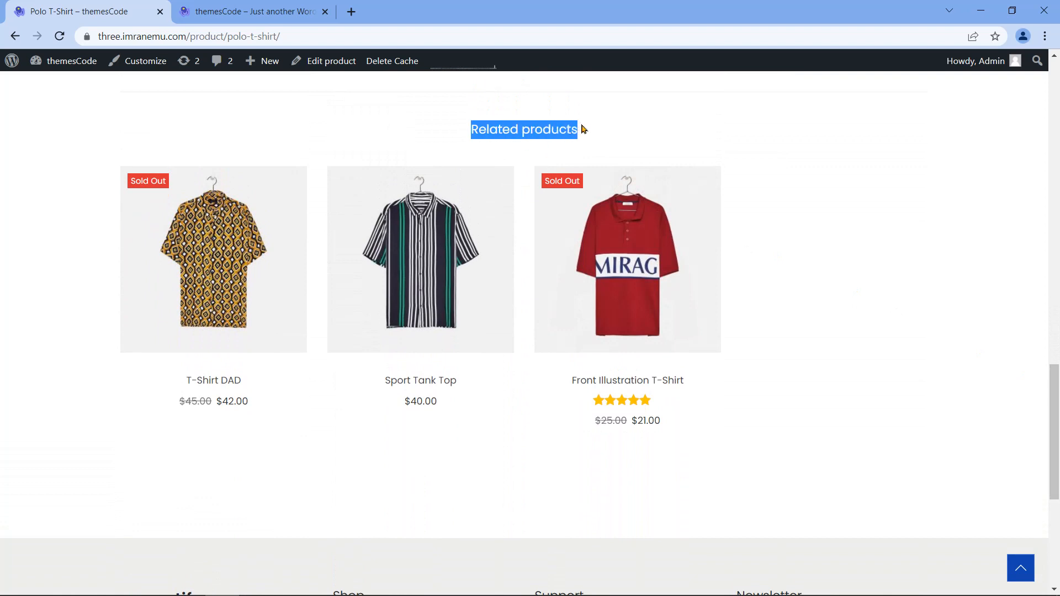
click(808, 276)
scroll(1026, 447, up, 20)
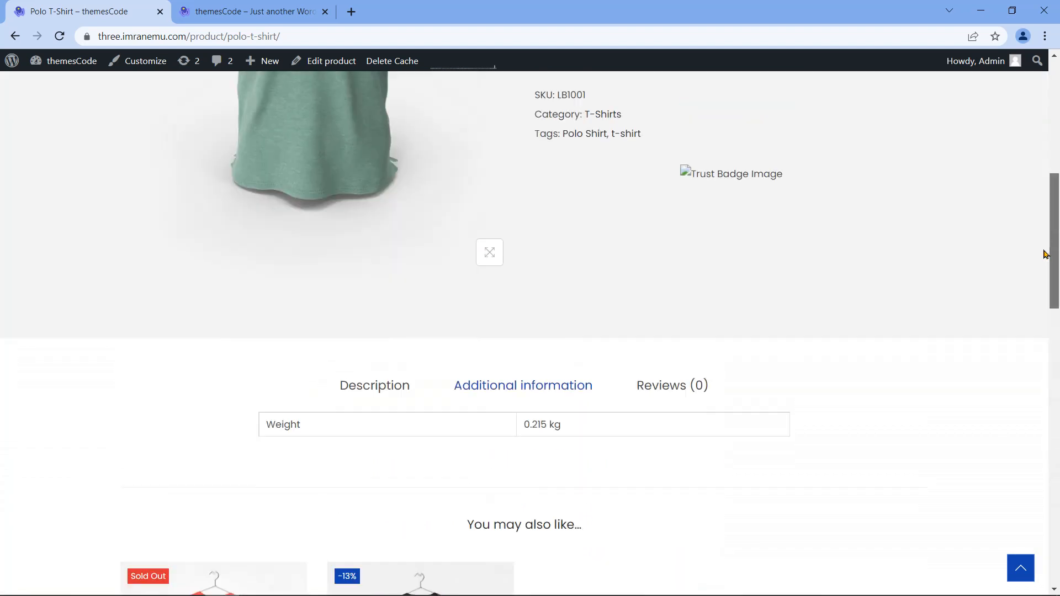
Step: Start a new product titled 'T- Shirt For Men' from Products > Add New
mouse_move(72, 61)
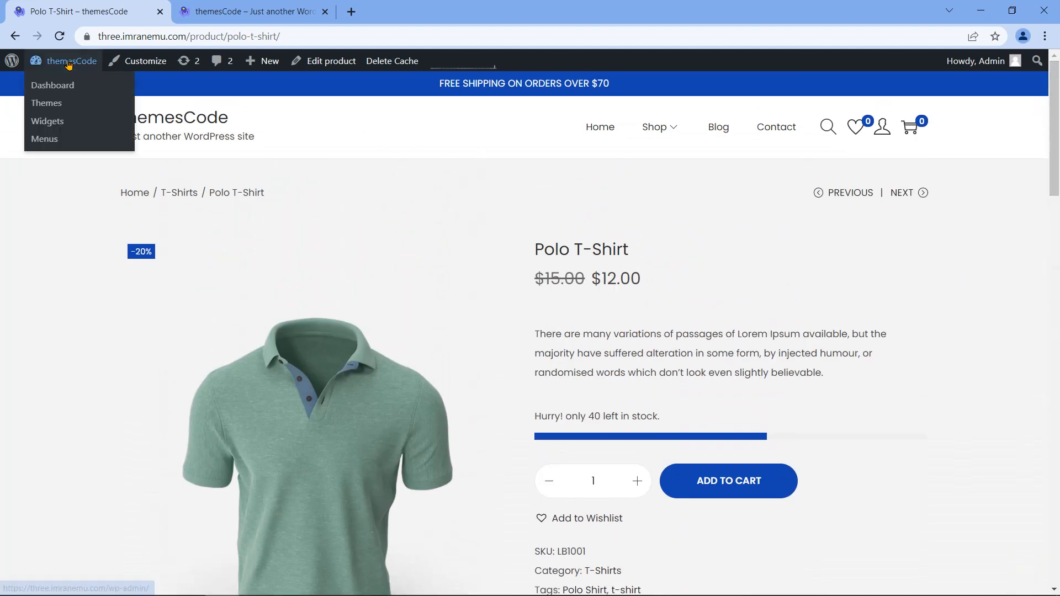
click(52, 86)
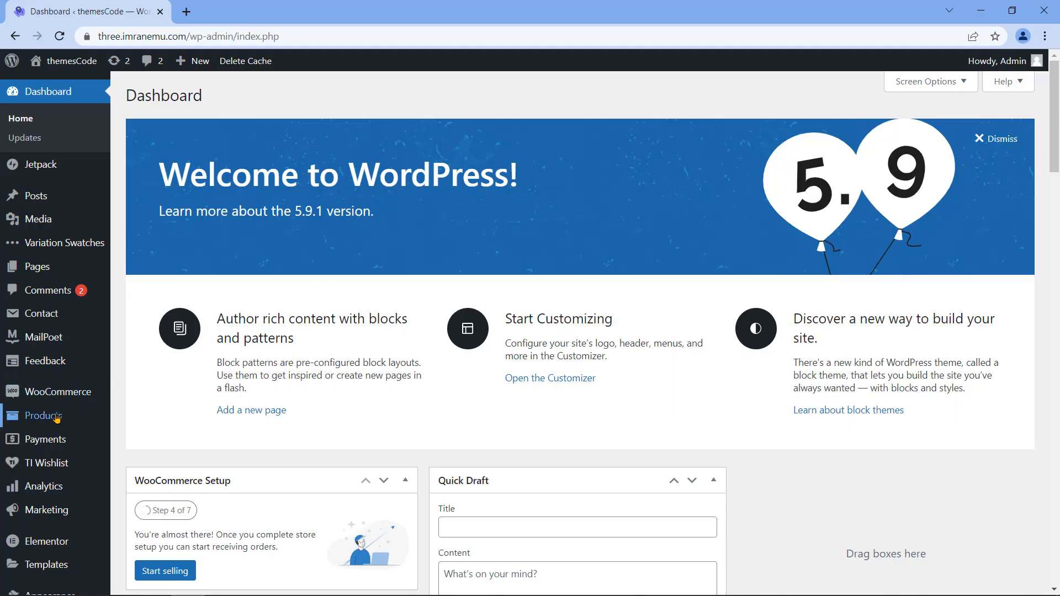
click(52, 417)
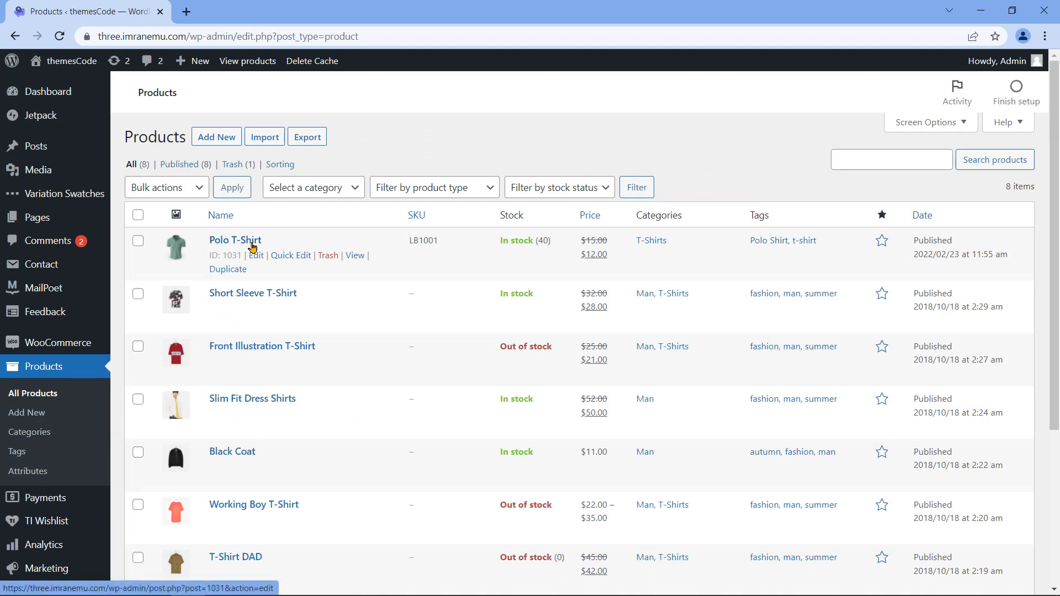
click(215, 139)
text(T- Shirt For Men)
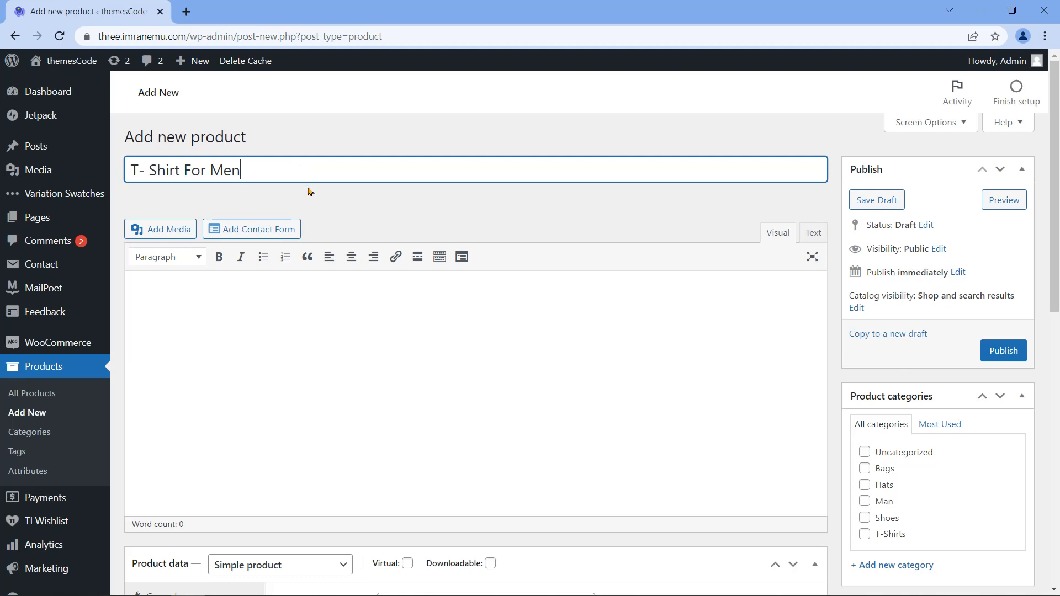
Step: Set the product data type to Grouped product
scroll(308, 190, down, 2)
scroll(307, 221, down, 4)
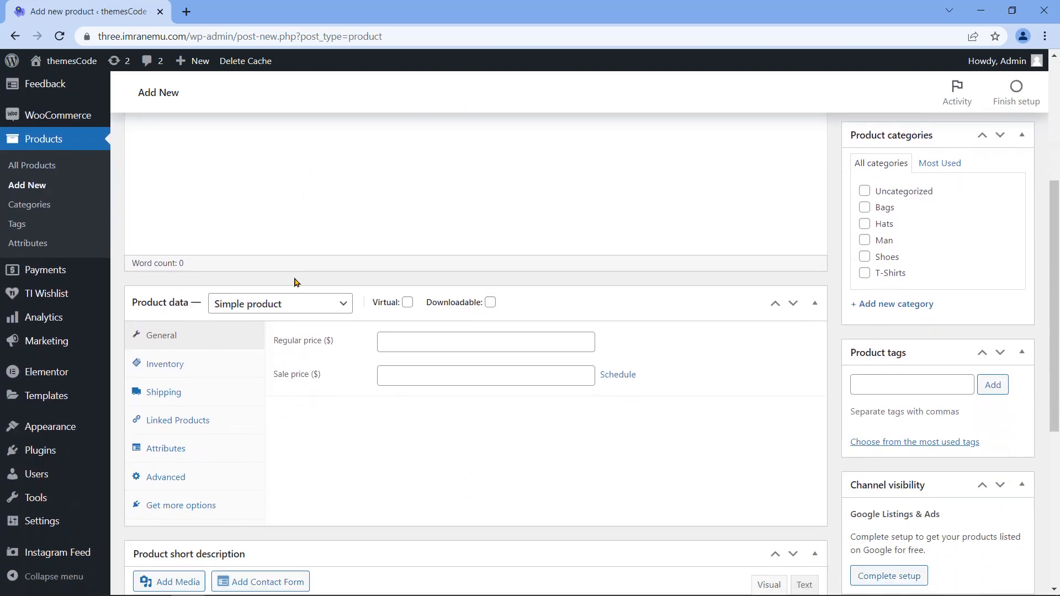
click(311, 291)
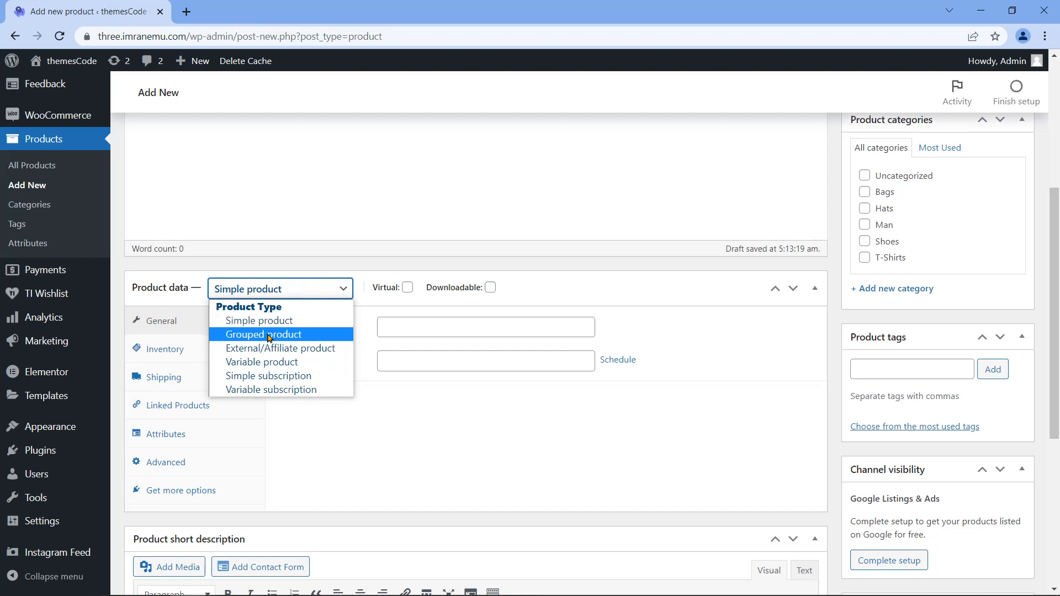
click(267, 335)
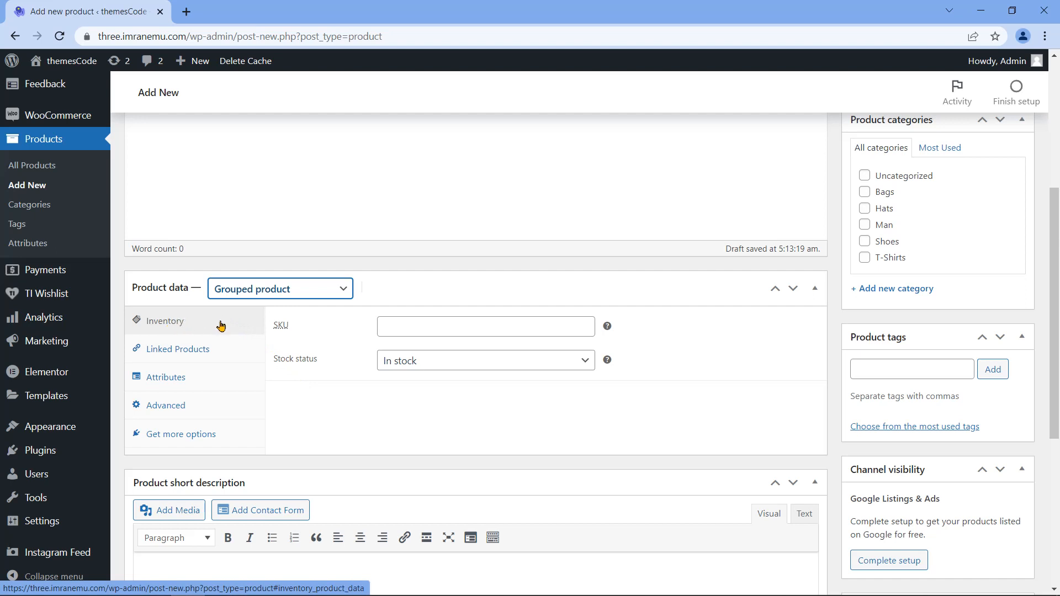
Step: Set SKU 10002 and group T-Shirt DAD and Polo T-Shirt under Linked Products
click(419, 327)
text(1)
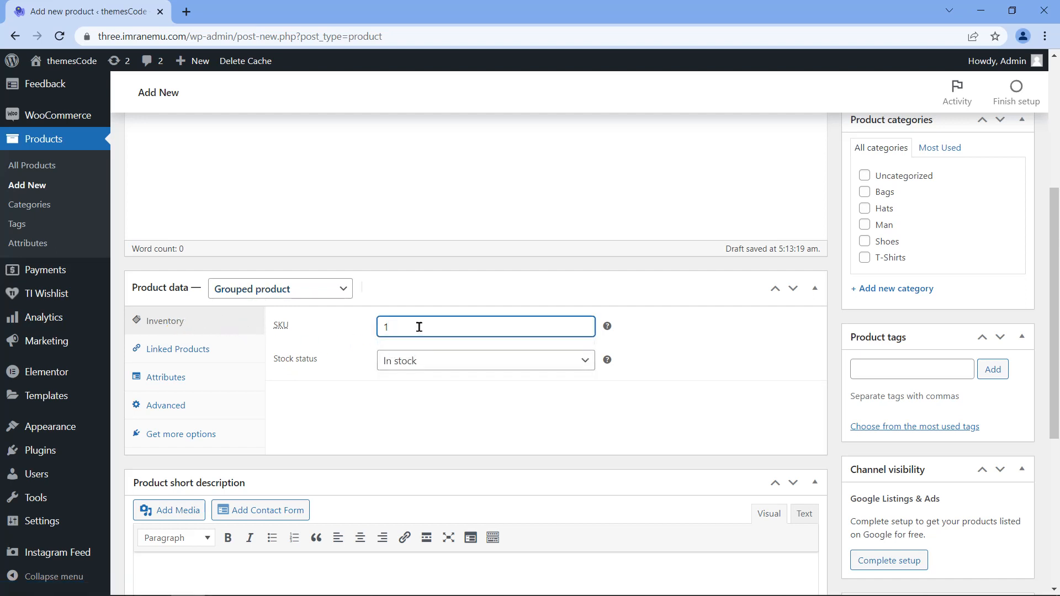
text(0002)
click(219, 349)
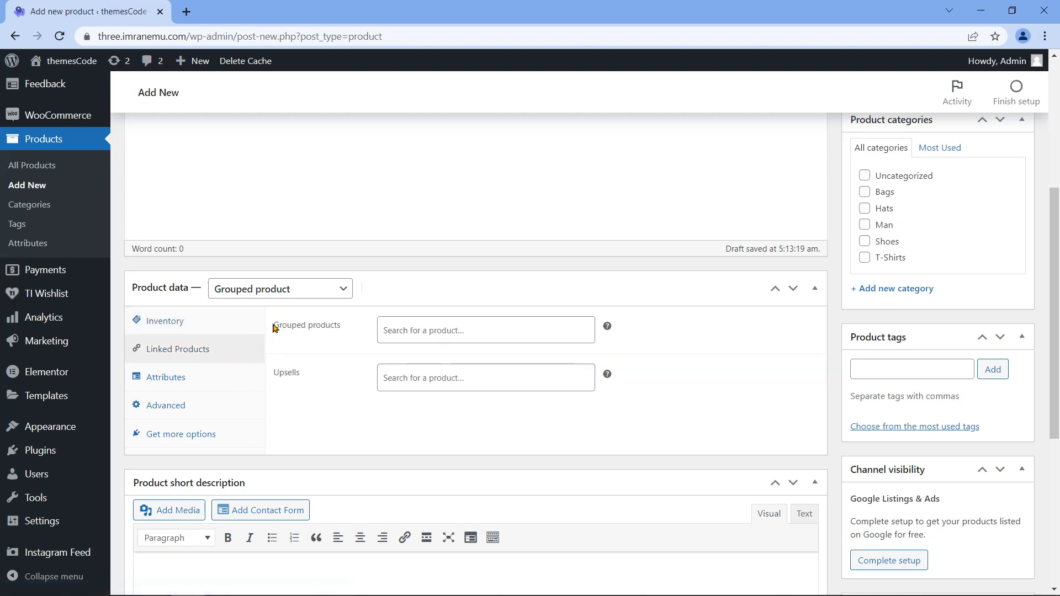
drag(343, 326, 274, 325)
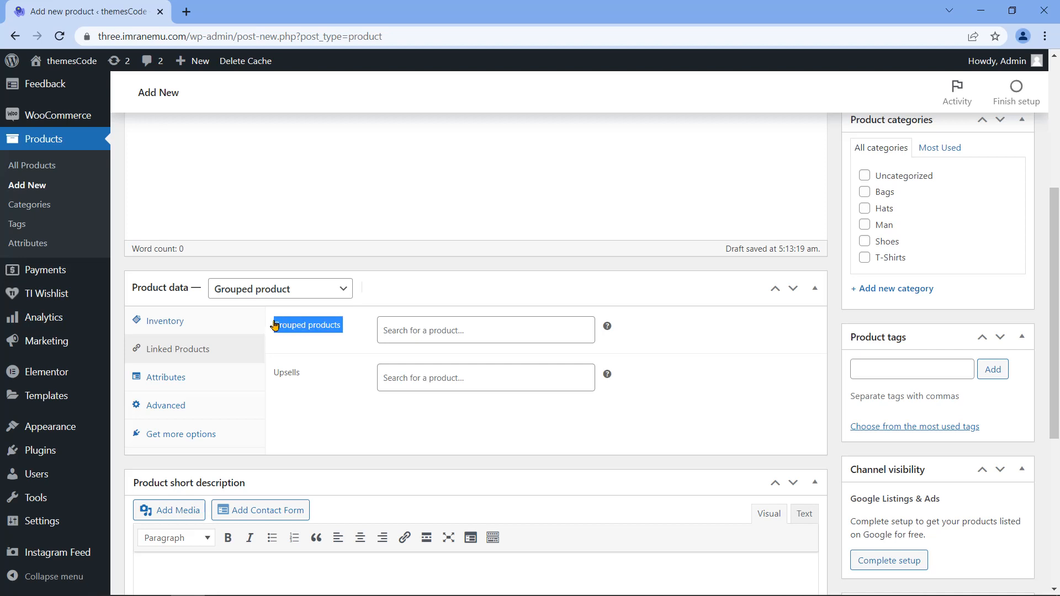
click(274, 325)
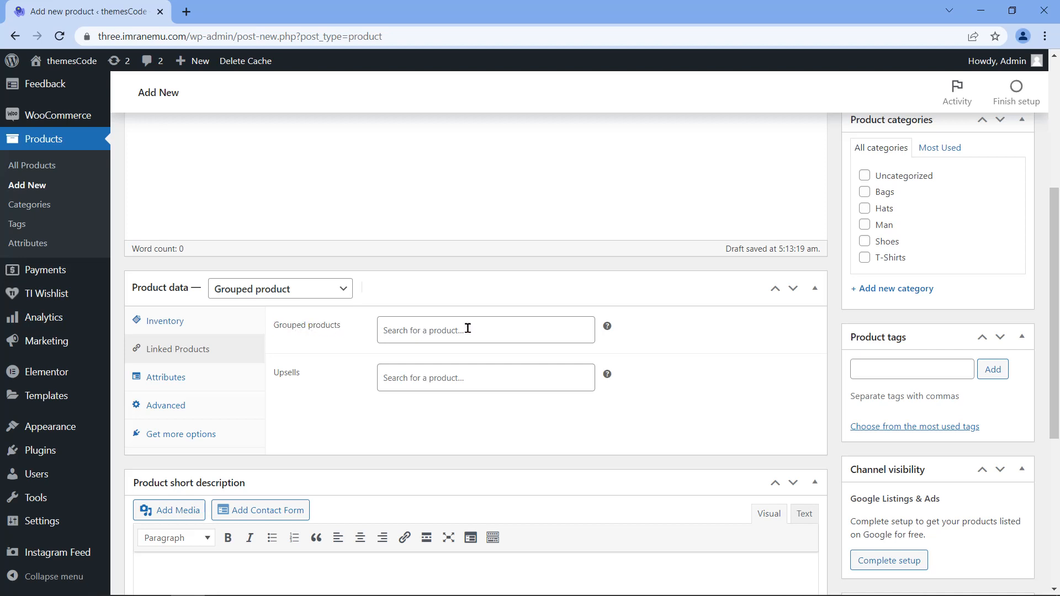
click(498, 330)
text(T-Shirt DAD)
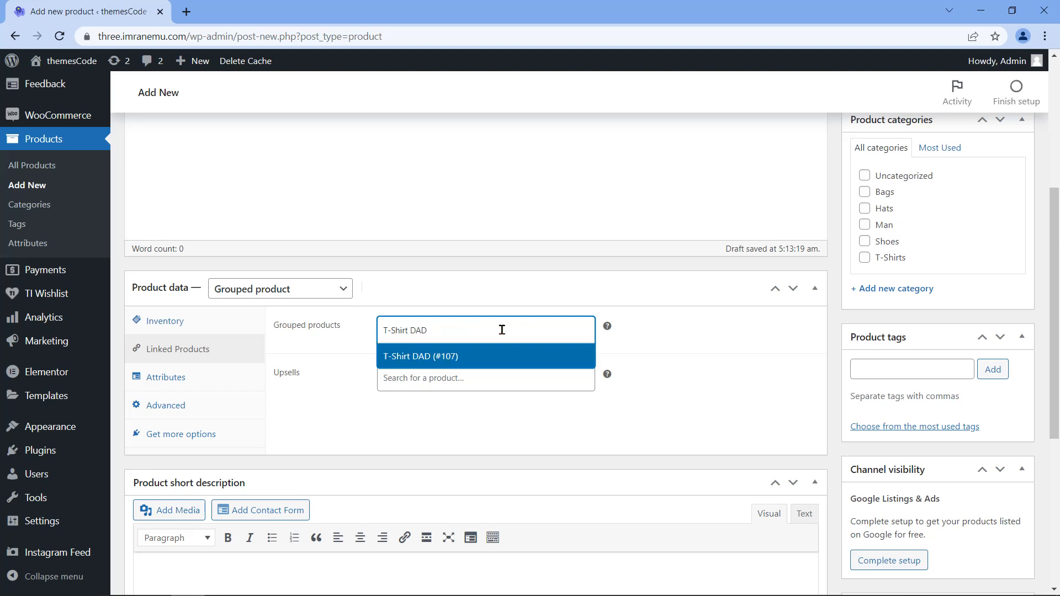
key(Return)
text(Polo T)
click(470, 354)
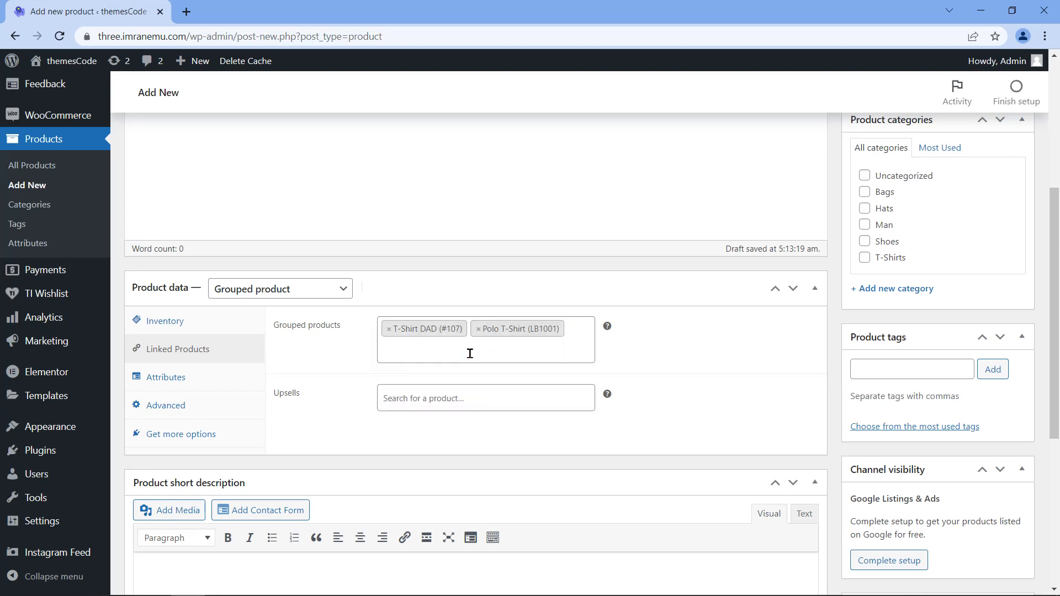
Step: Paste a Lorem short description and tick the Man and T-Shirts categories
scroll(354, 363, down, 4)
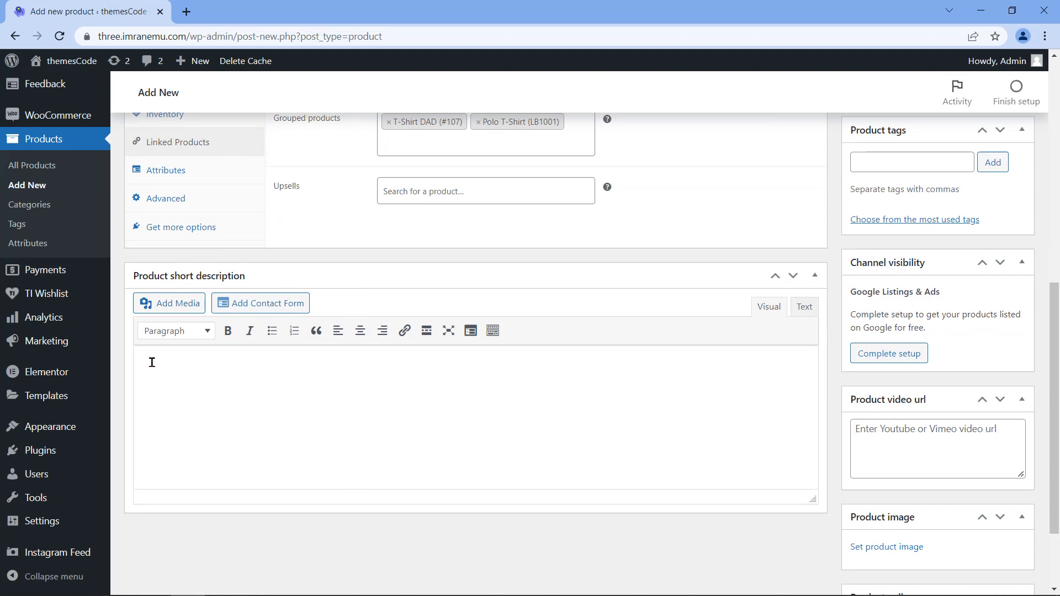
text(At vero eos et accusamus et iusto odio dignissimos ducimus qui blanditiis praesentium voluptatum deleniti atque corrupti quos dolores et quas molestias excepturi sint occaecati cupiditate non provident, similique sunt in culpa qui officia deserunt mollitia animi, id est laborum et dolorum fuga.)
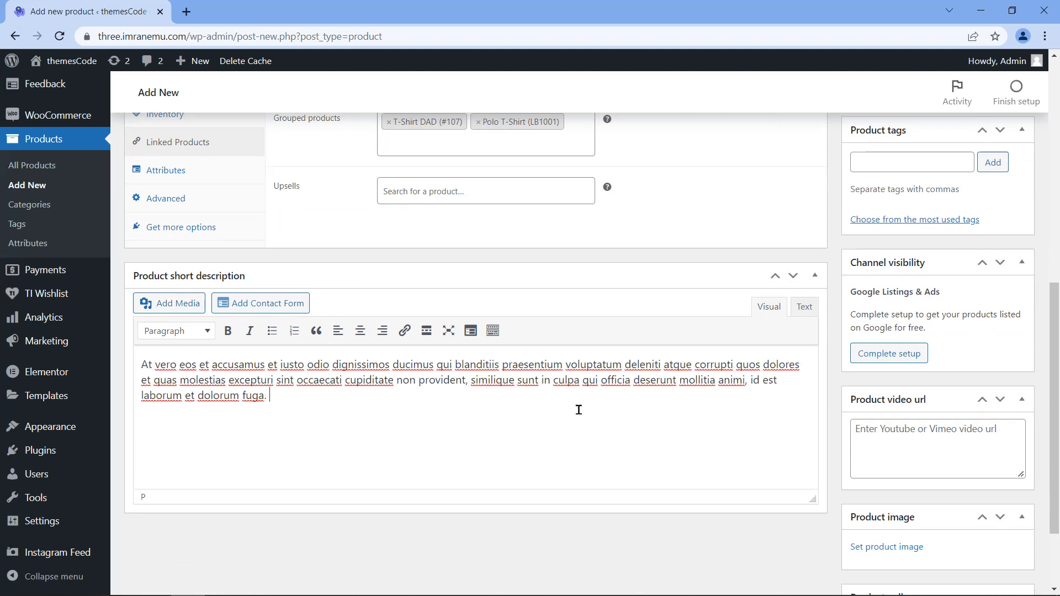
scroll(579, 410, up, 5)
click(865, 295)
click(865, 327)
scroll(865, 356, down, 5)
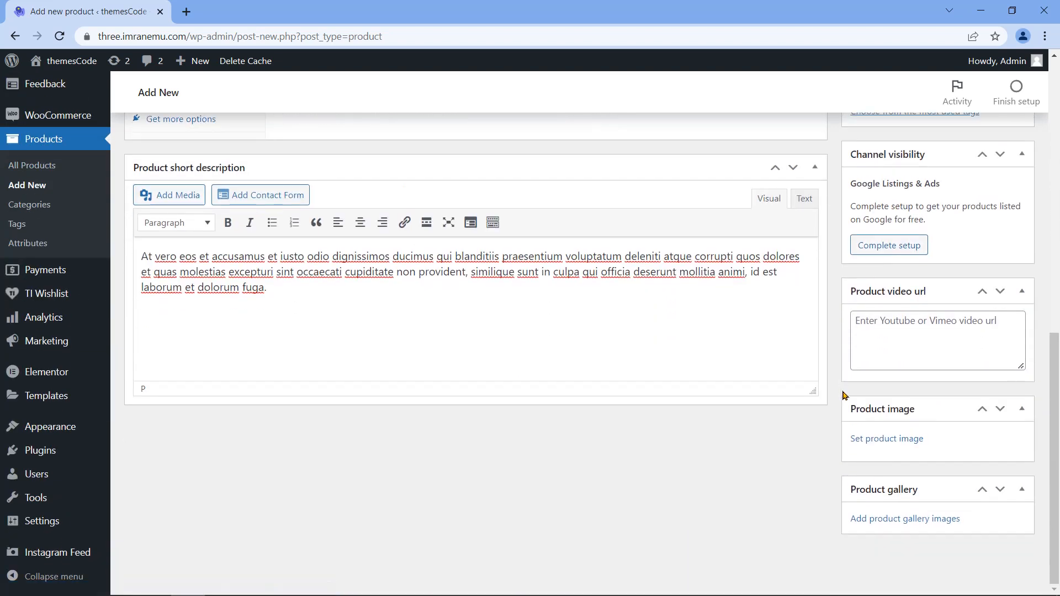
click(869, 440)
Step: Upload Man Short Sleeve Shirt.I01.2k.png from Documents as the product image
click(60, 117)
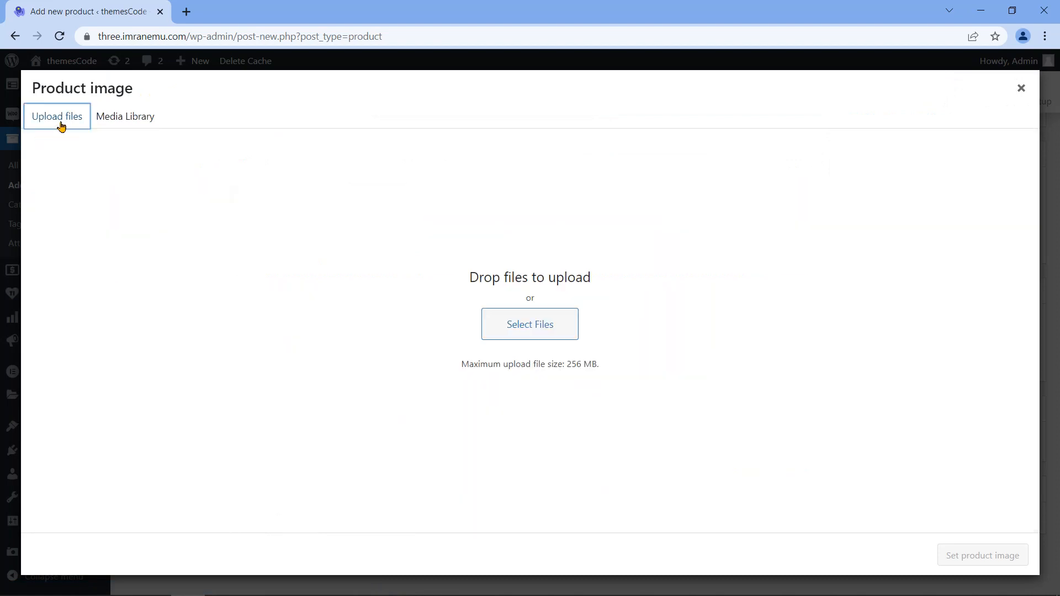
click(486, 327)
click(193, 223)
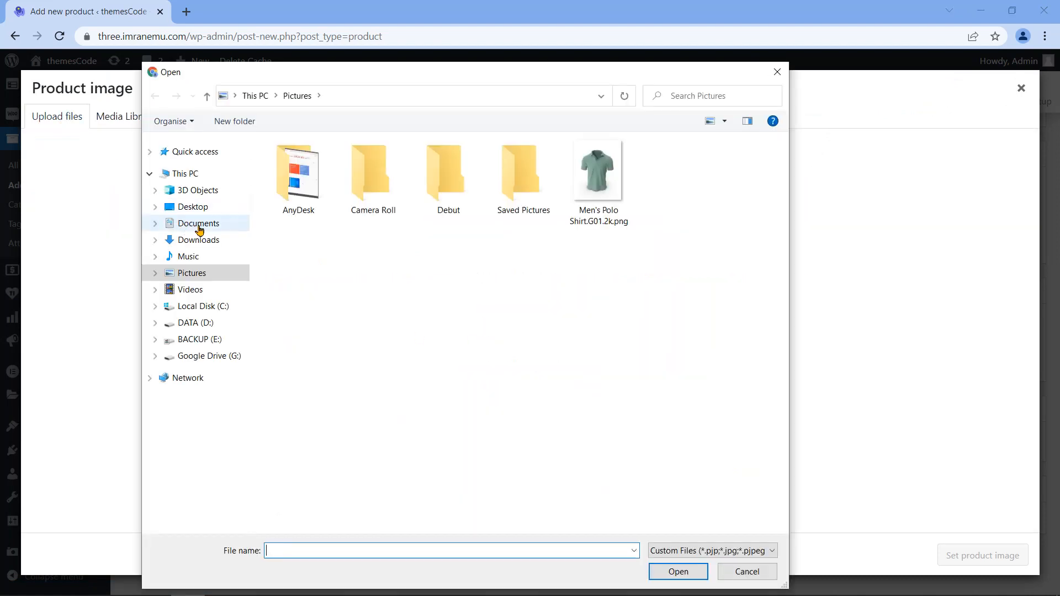
click(354, 311)
click(678, 572)
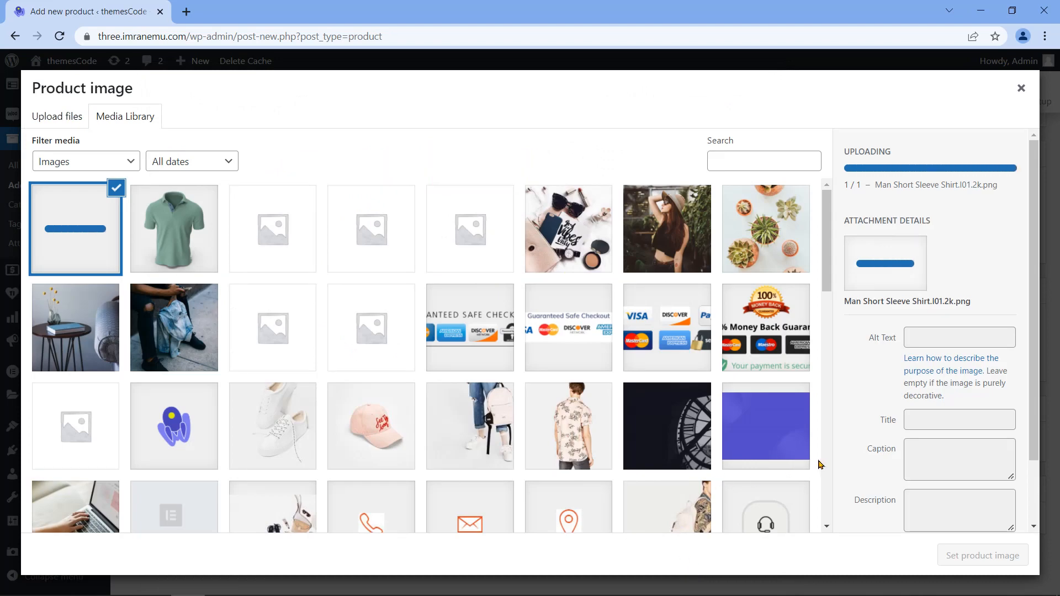
click(982, 556)
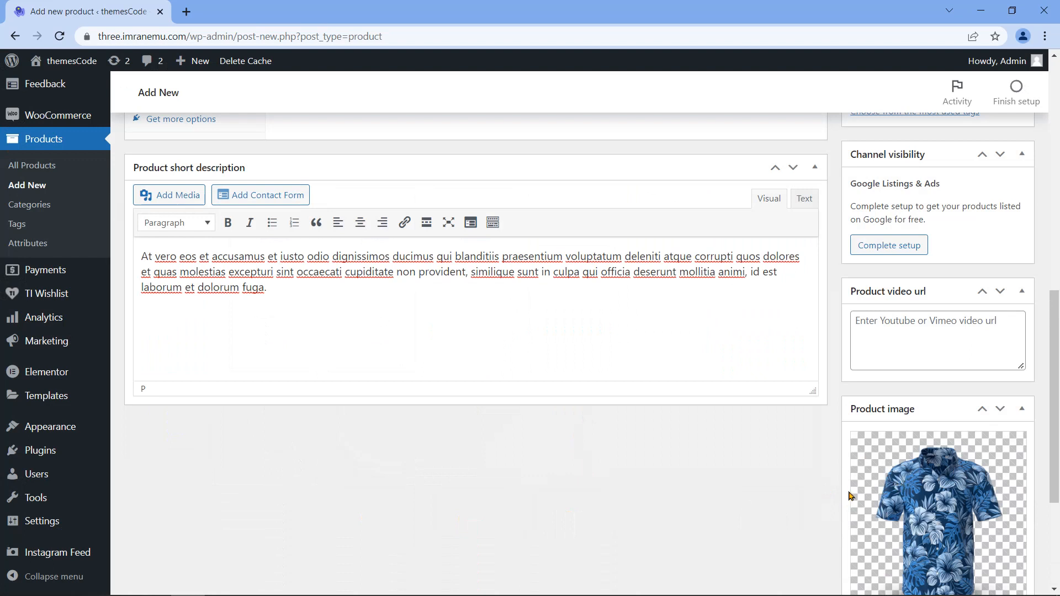
Step: Publish the grouped product and open its live page via the permalink
scroll(851, 490, up, 10)
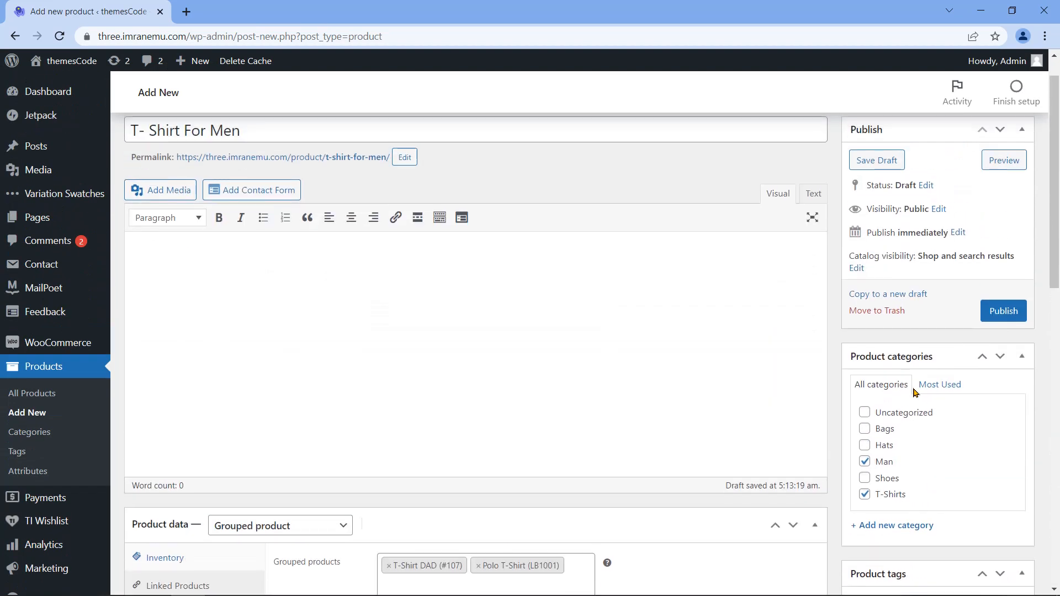
click(1000, 346)
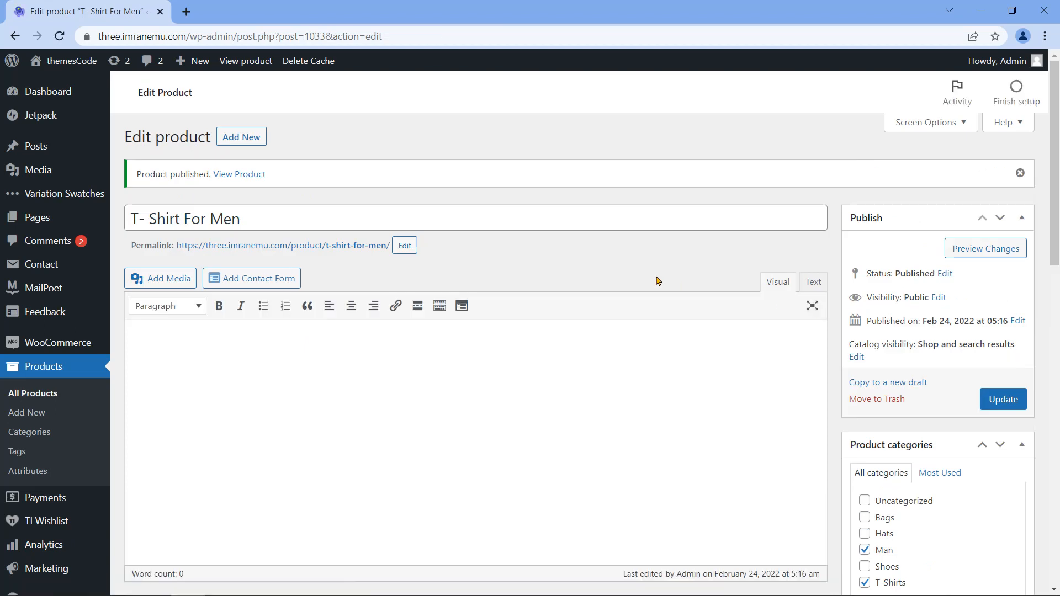
drag(129, 251, 202, 260)
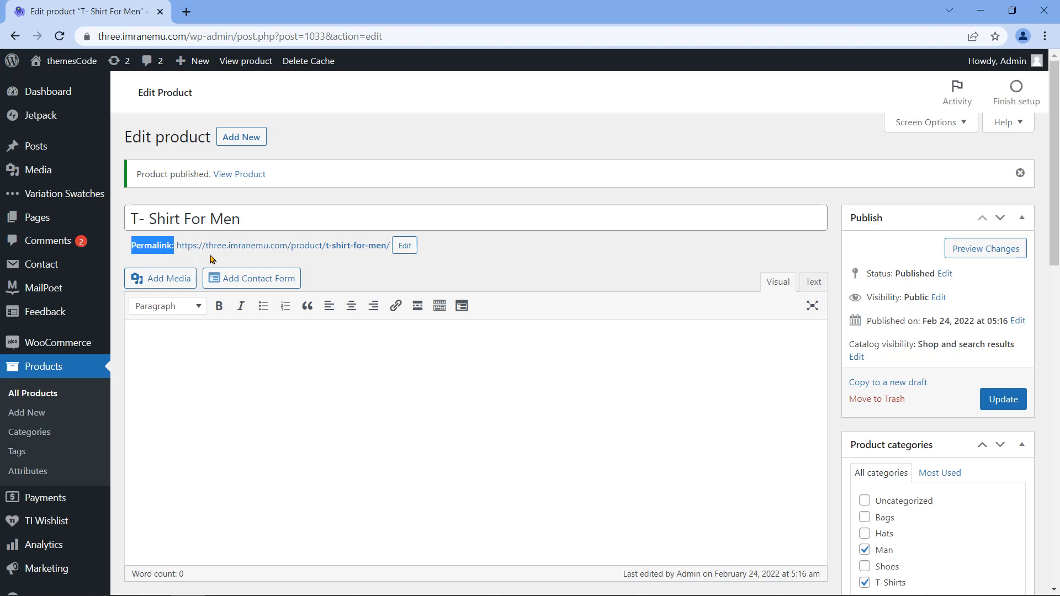
click(377, 248)
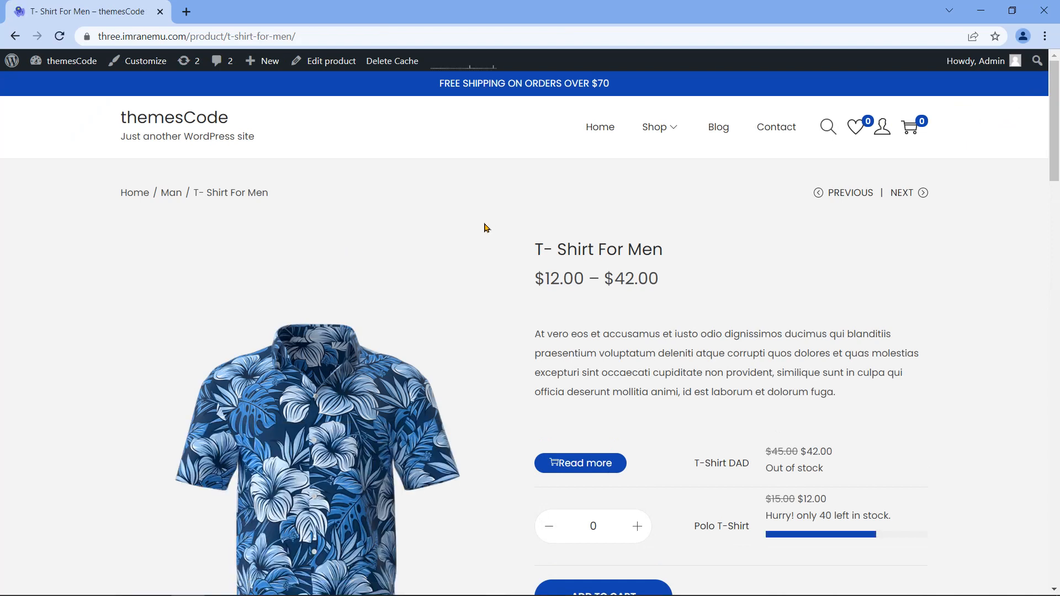
Step: Match the $12.00 – $42.00 range to Polo T-Shirt and T-Shirt DAD prices, then open T-Shirt DAD
scroll(436, 375, down, 1)
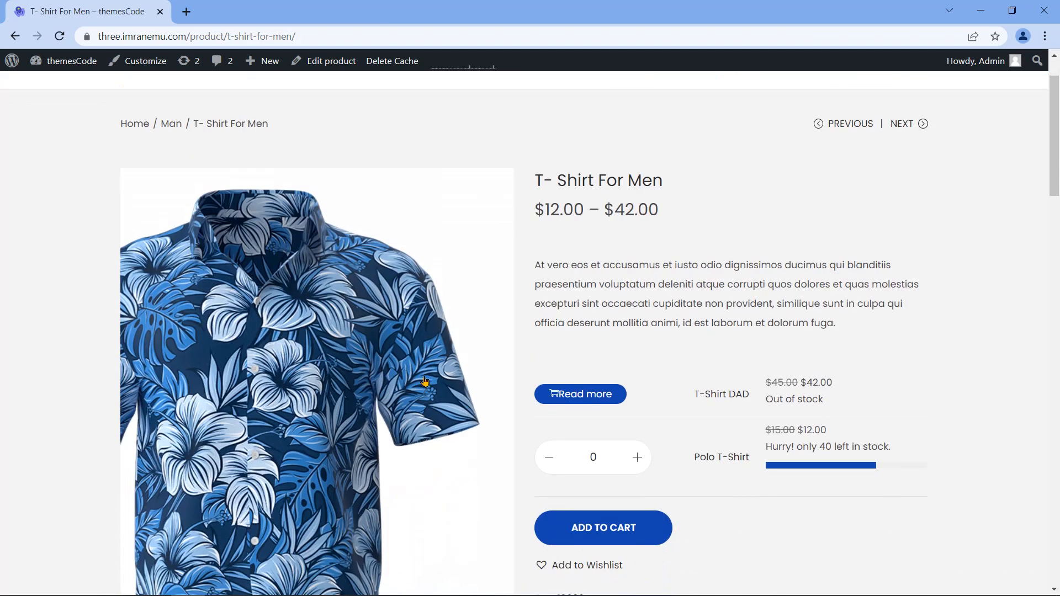
scroll(424, 381, down, 1)
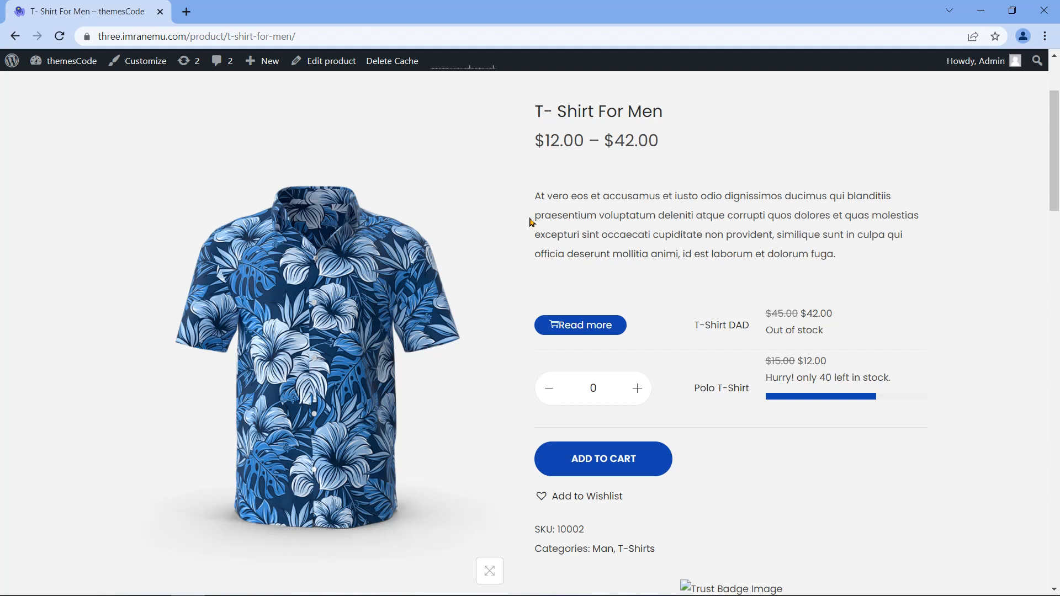
drag(538, 115, 670, 123)
drag(539, 141, 657, 149)
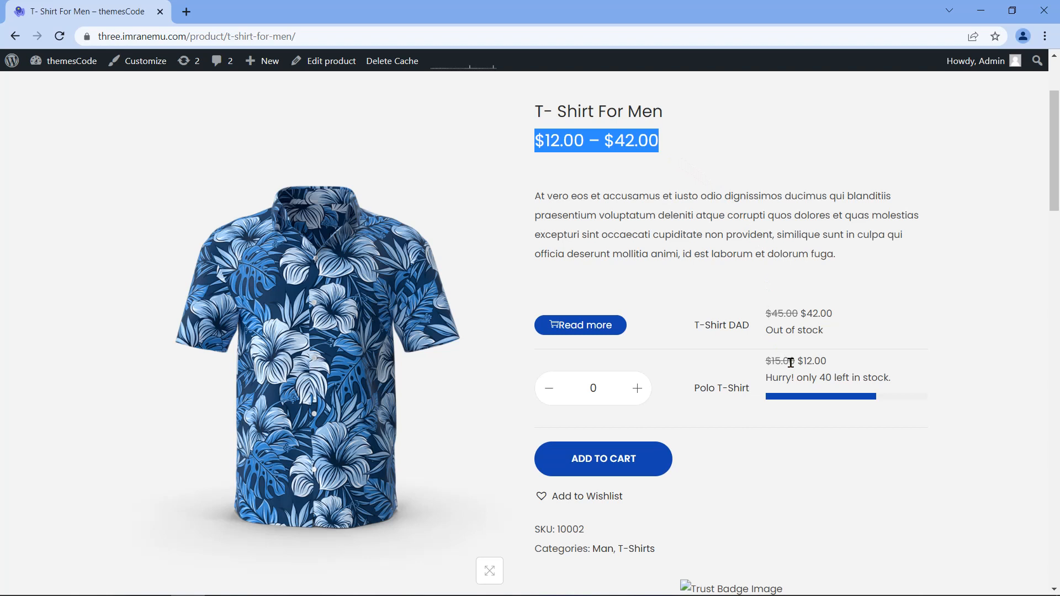
drag(799, 362, 826, 365)
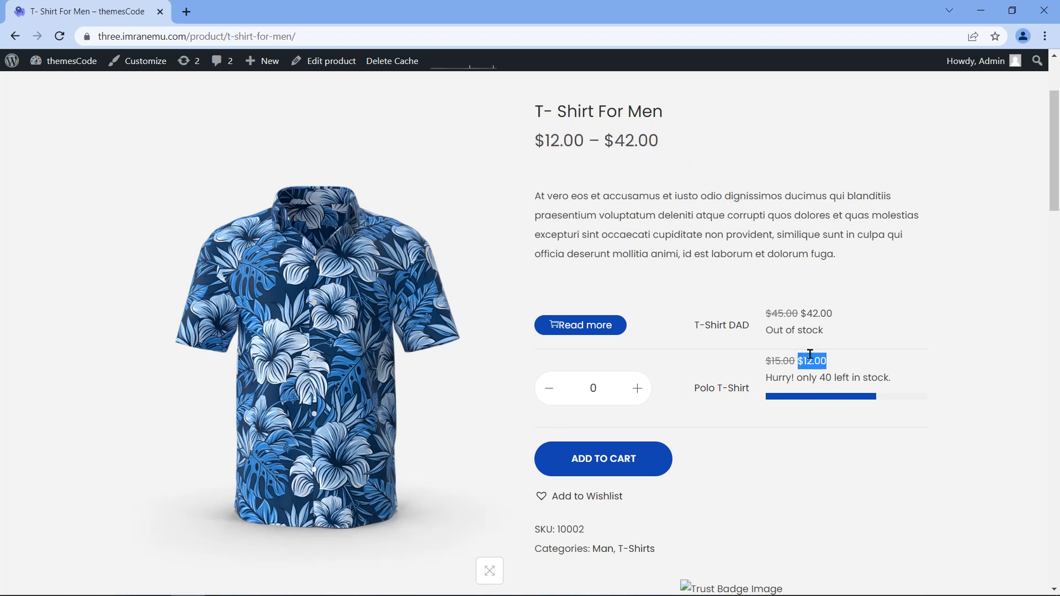
drag(581, 141, 537, 144)
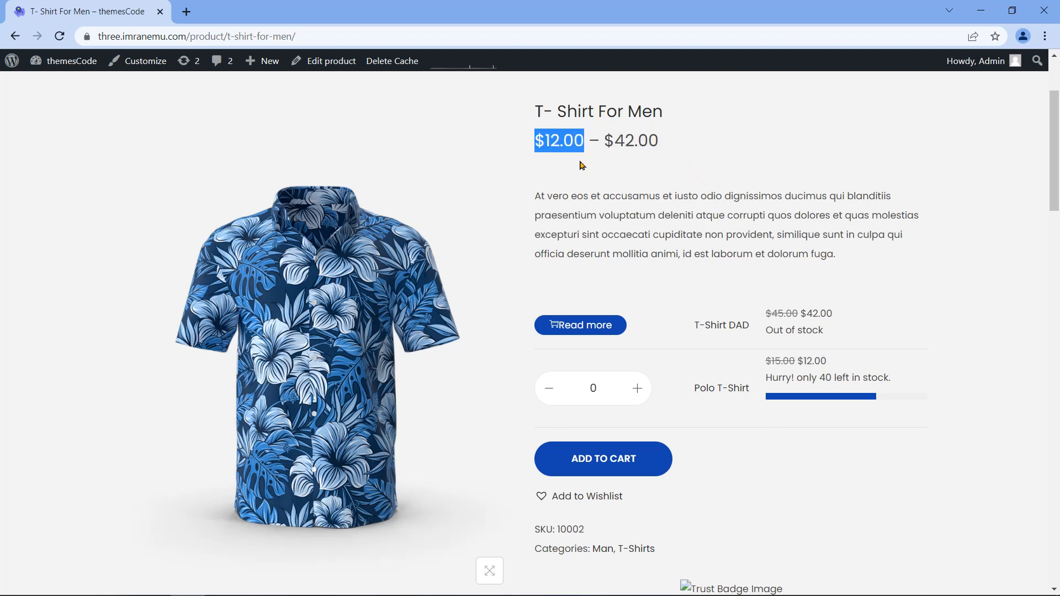
drag(802, 313, 837, 320)
drag(606, 136, 657, 147)
click(660, 175)
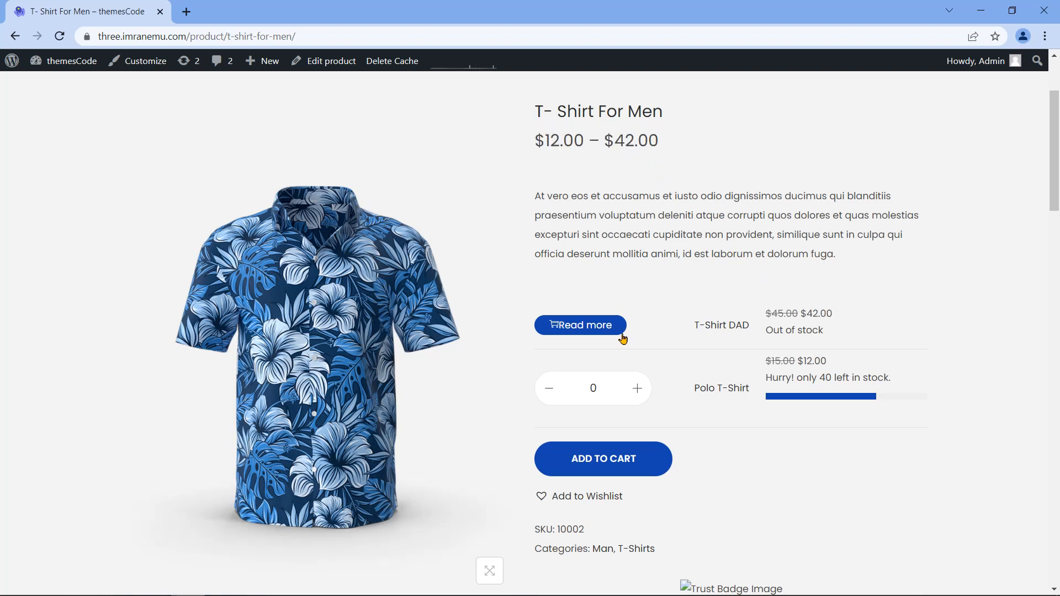
click(724, 329)
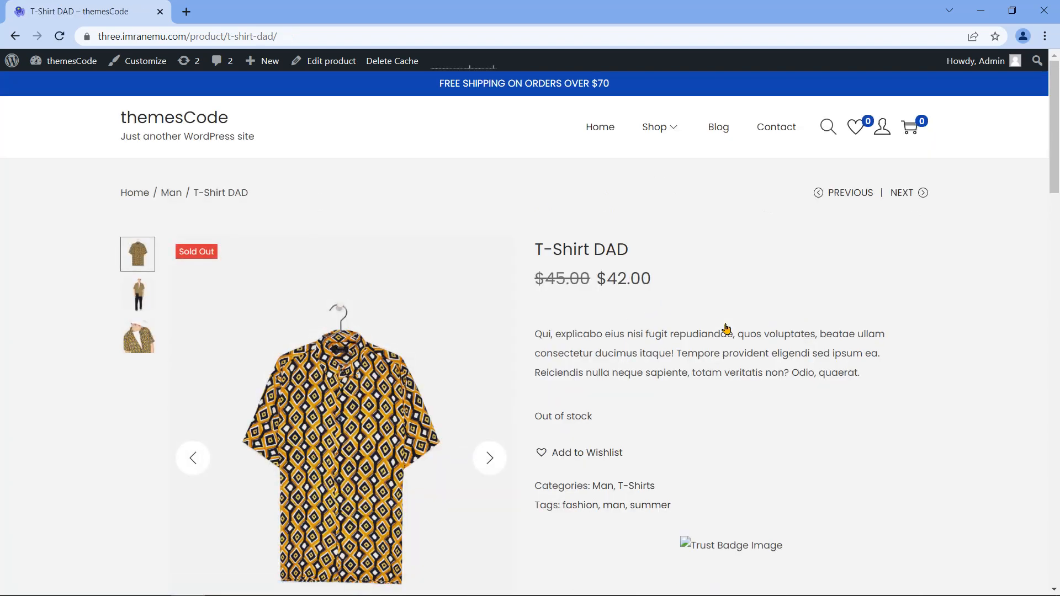
Step: Scroll the sold-out T-Shirt DAD page, highlight its title, and go back to T- Shirt For Men
scroll(678, 335, down, 1)
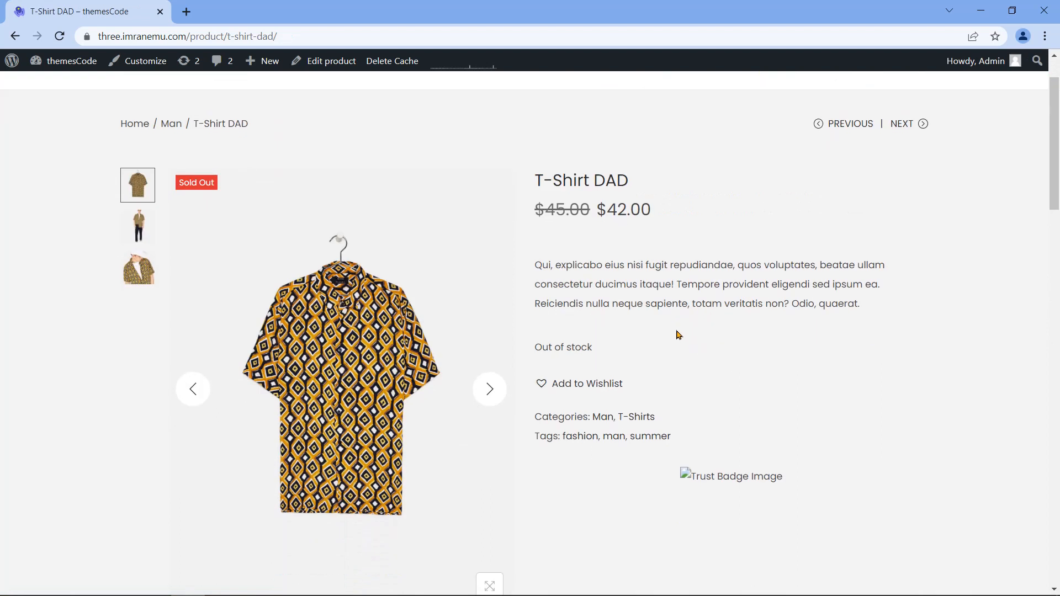
drag(525, 180, 670, 194)
scroll(860, 293, down, 10)
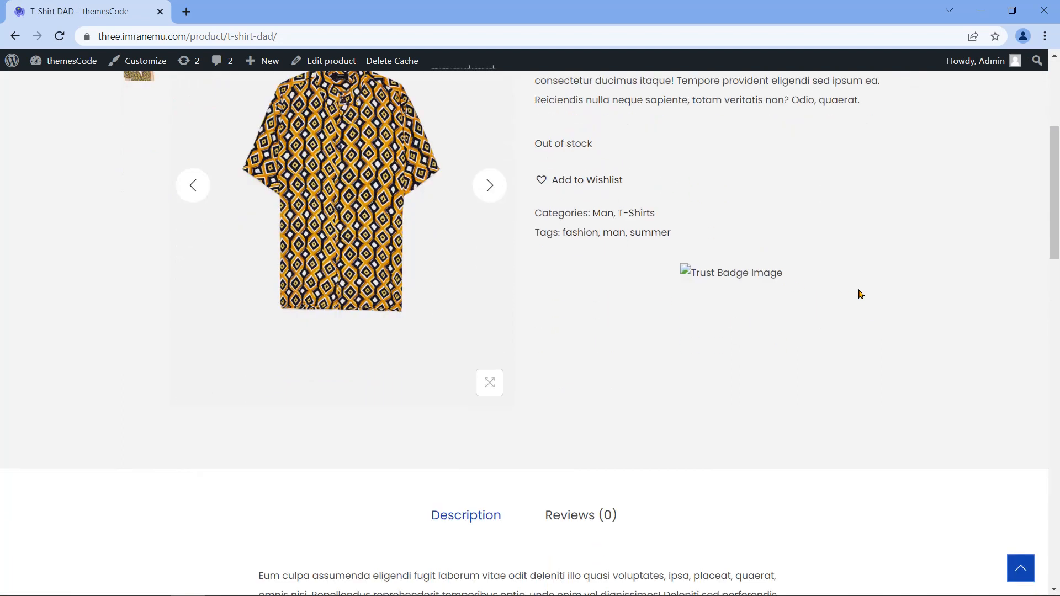
scroll(1025, 242, up, 20)
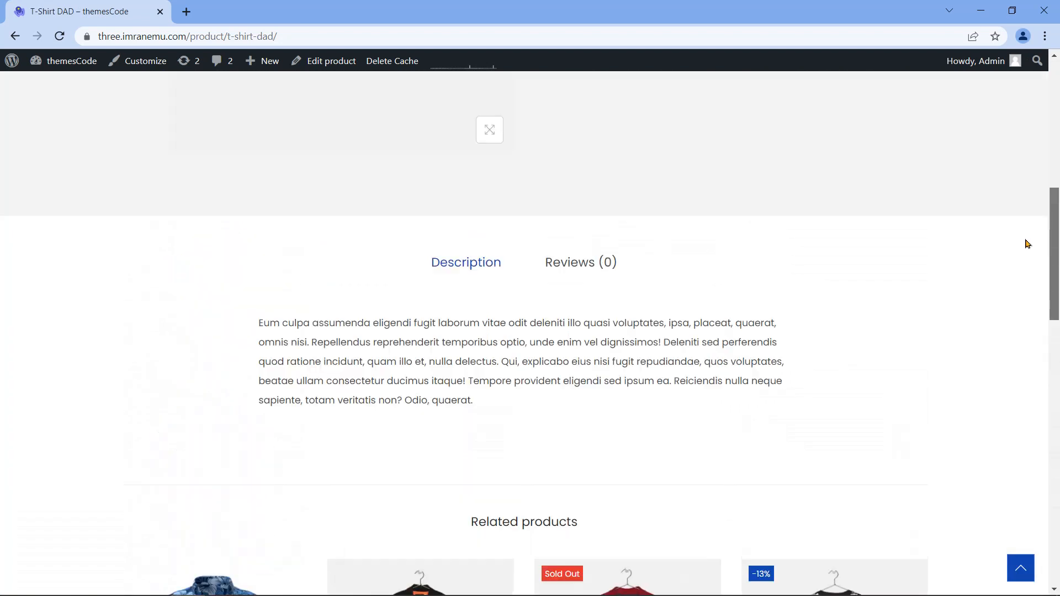
click(13, 37)
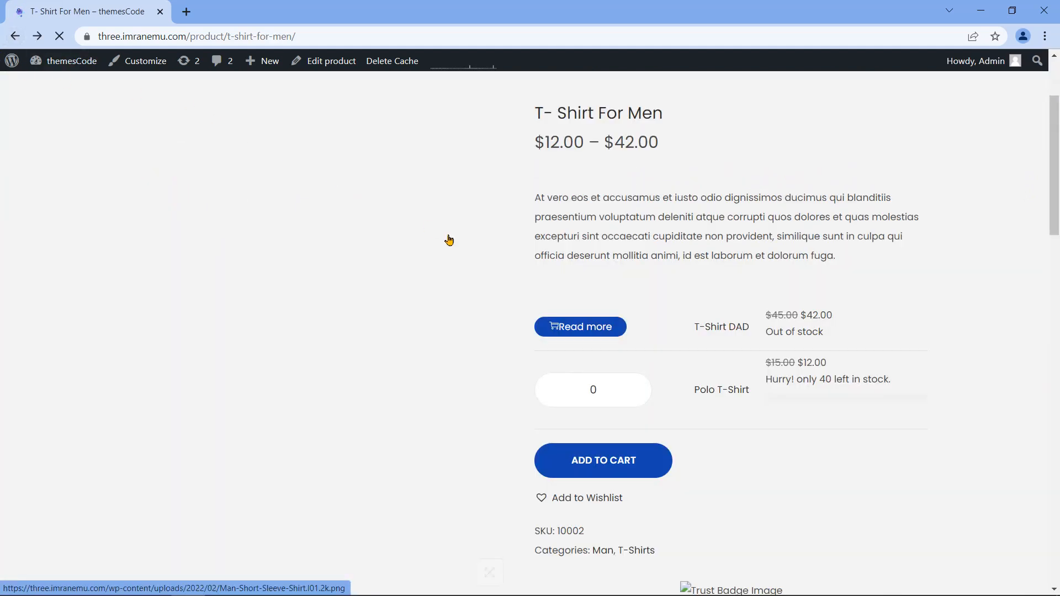
Step: Highlight the SKU 10002 line, then go to the admin Dashboard from the site-name menu
scroll(739, 456, down, 1)
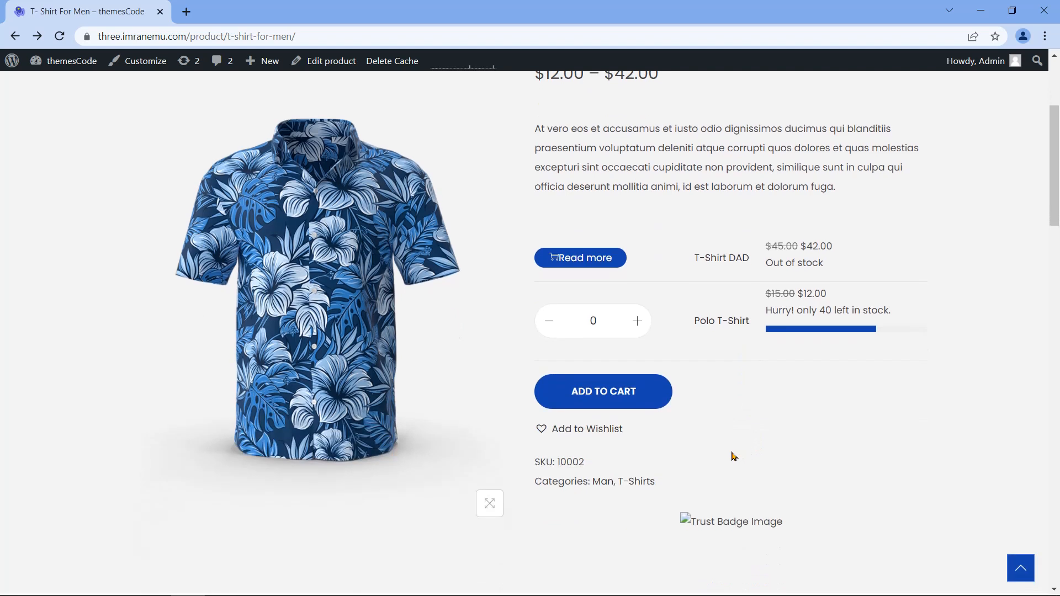
drag(540, 460, 647, 497)
scroll(837, 451, down, 1)
scroll(838, 451, up, 2)
scroll(839, 452, down, 1)
scroll(840, 451, up, 1)
scroll(838, 451, up, 2)
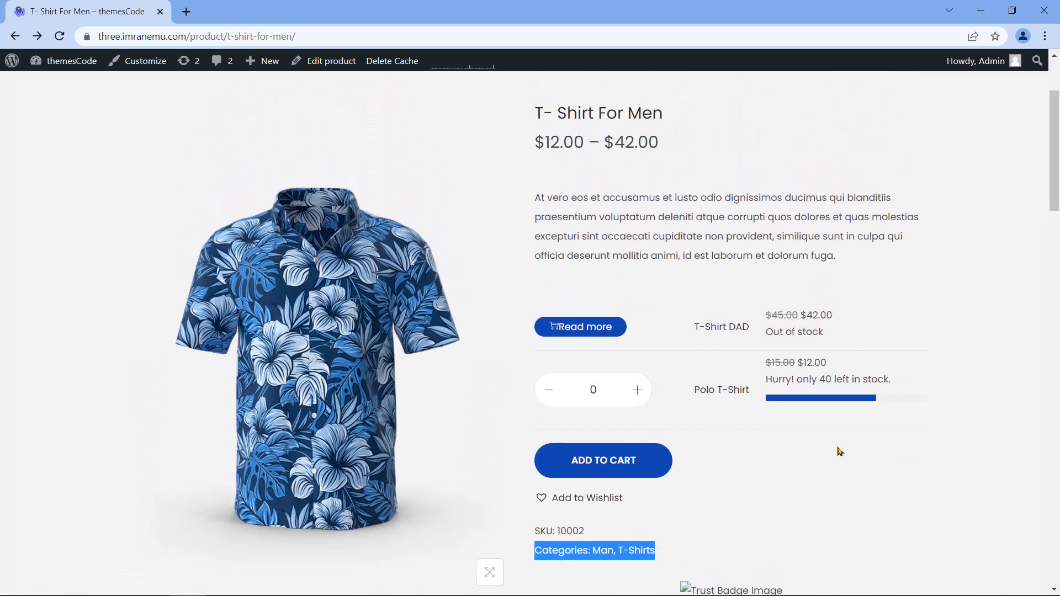
scroll(784, 497, up, 1)
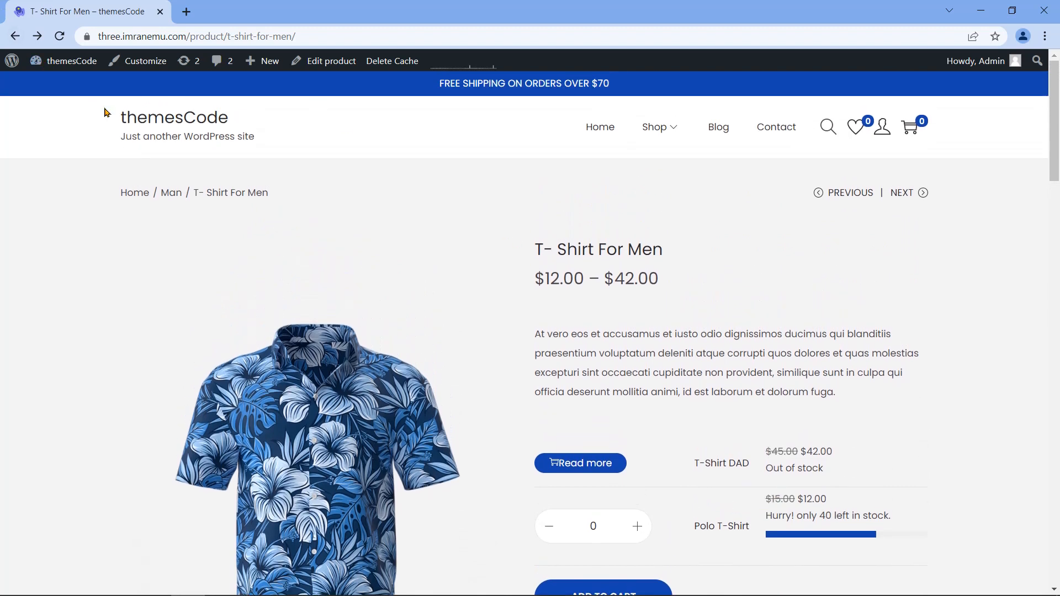
mouse_move(64, 62)
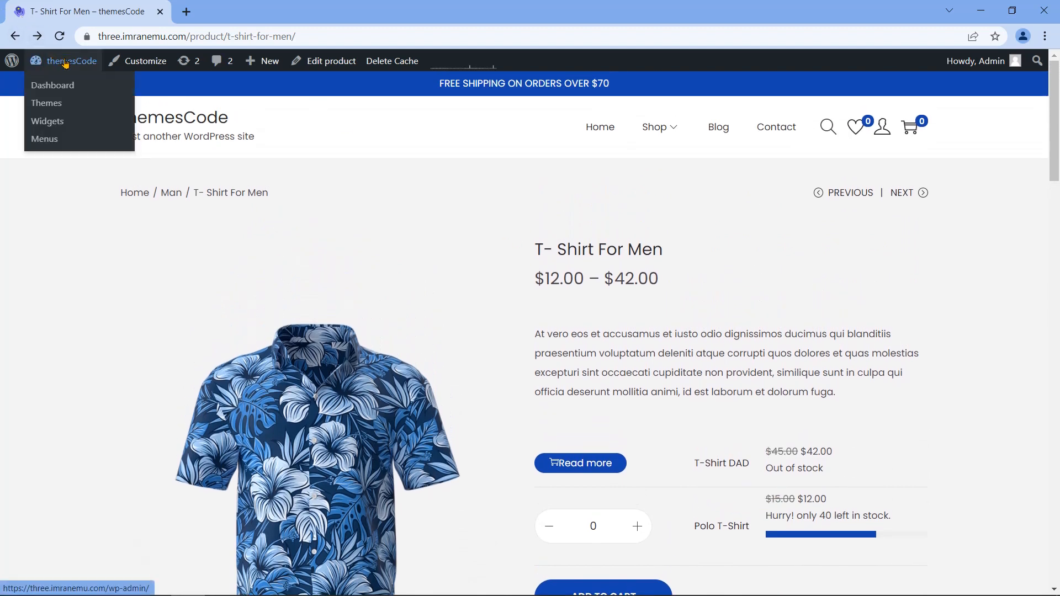
click(64, 86)
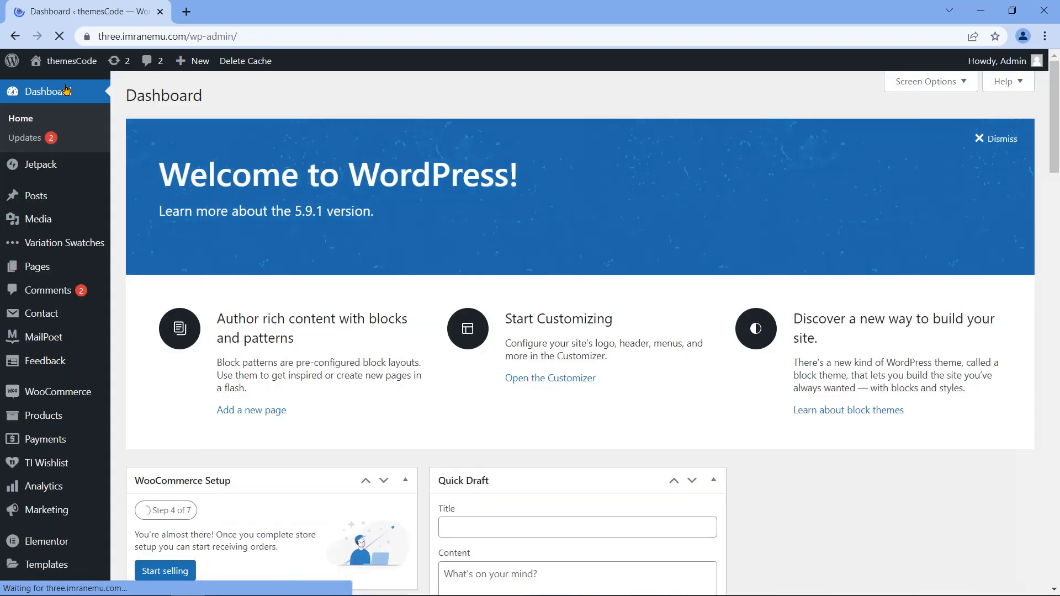
Step: Open a blank Add new product form from the Products list, plus a new browser tab
click(46, 418)
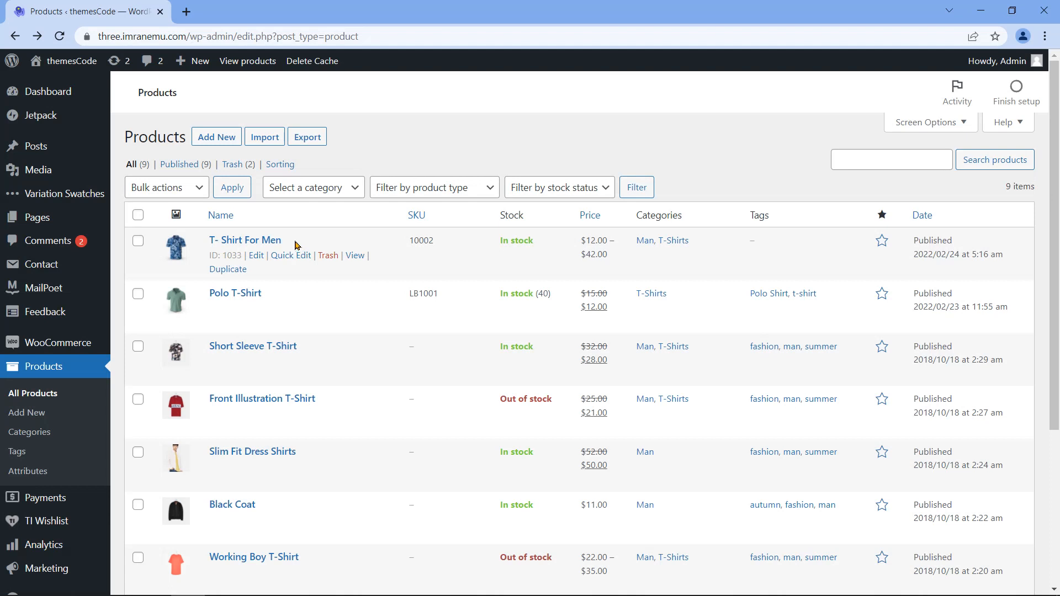
click(224, 141)
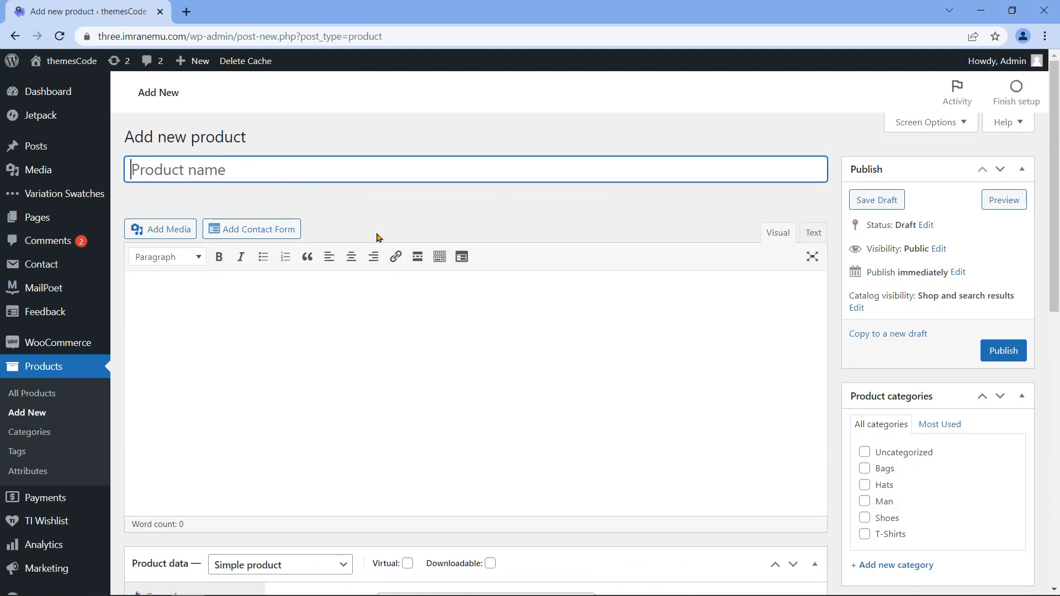
click(186, 17)
Step: Go to amazon.com in the new tab and search for Bag
click(242, 38)
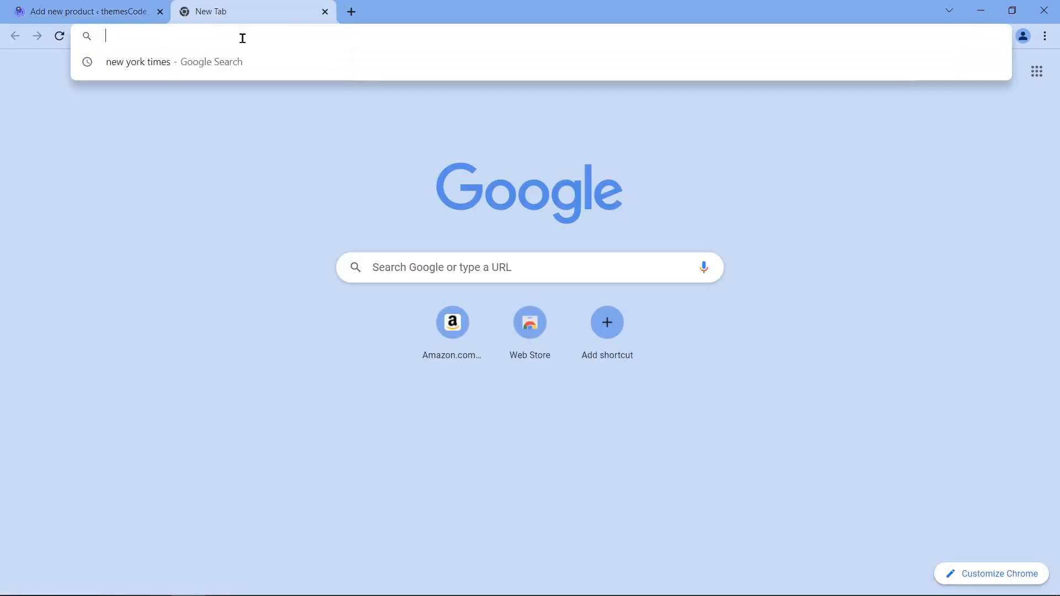
text(amazon)
key(Return)
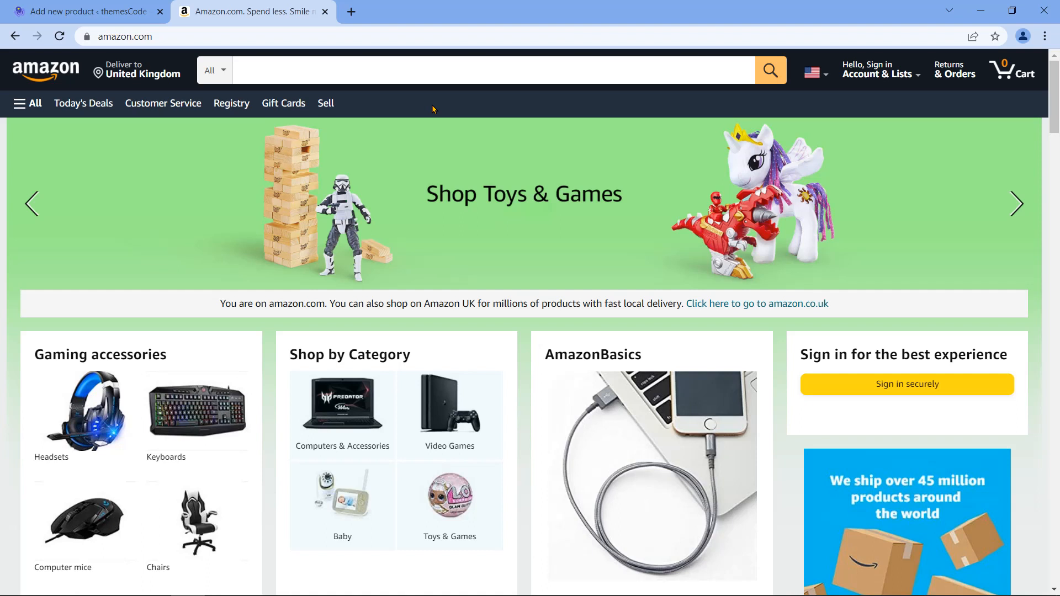
click(454, 67)
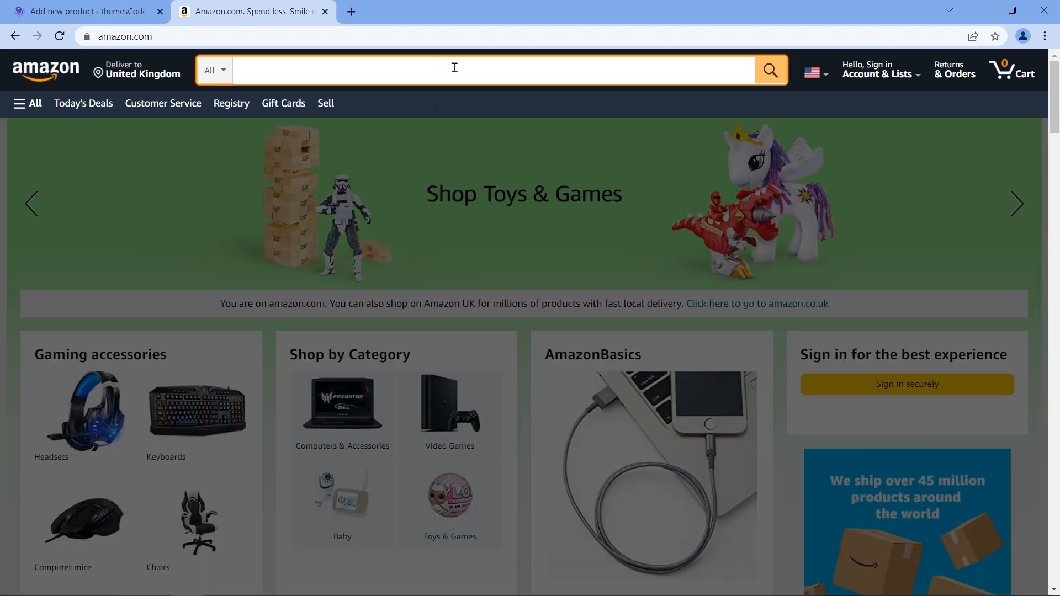
text(Bag)
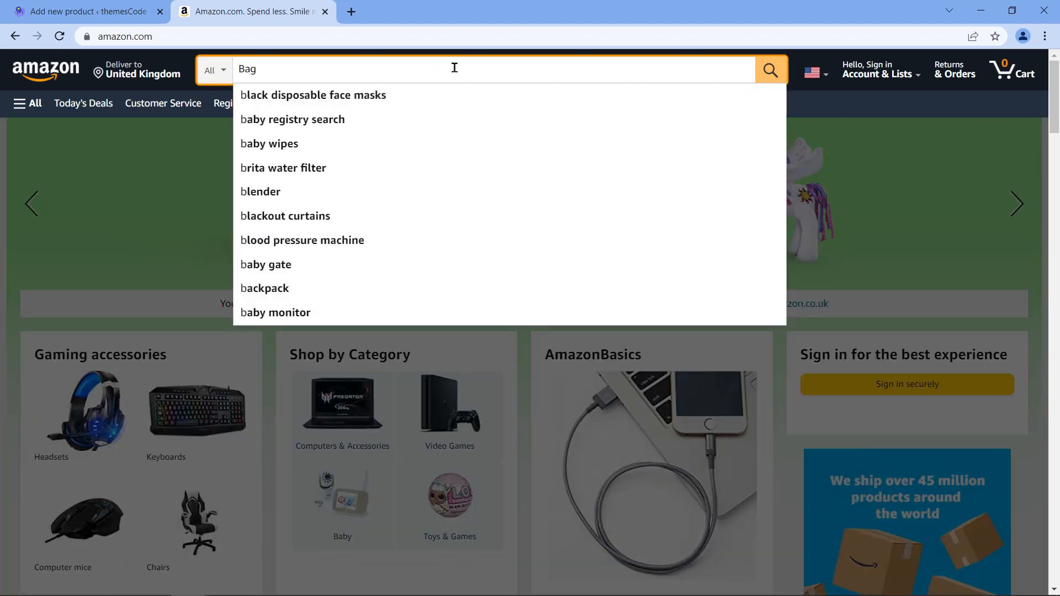
key(Return)
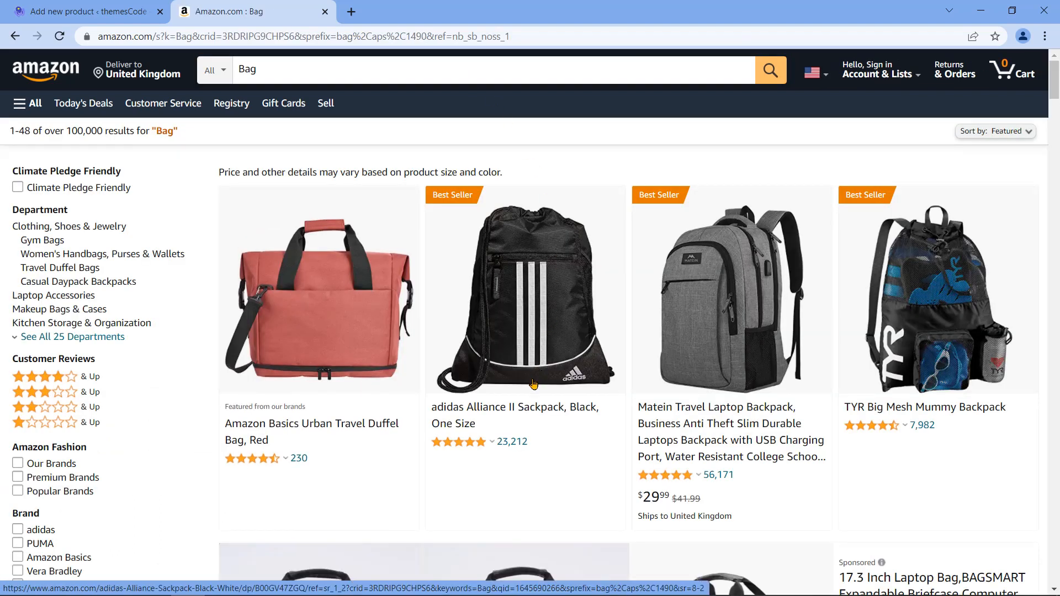
Step: Copy 'adidas Alliance' from the adidas Alliance II Sackpack title and return to WordPress
click(509, 403)
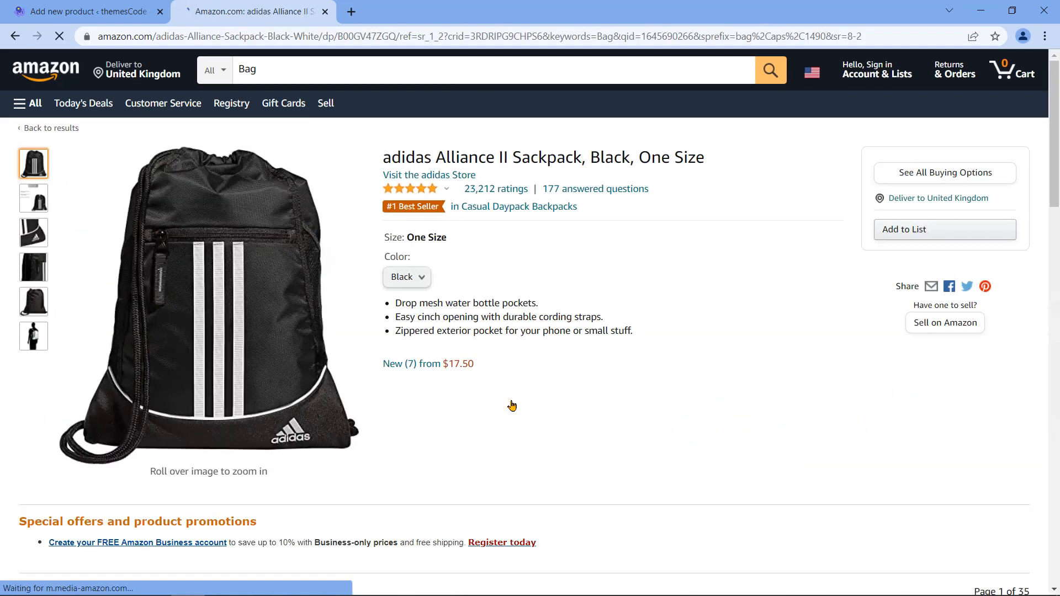
scroll(512, 405, down, 14)
scroll(512, 406, down, 20)
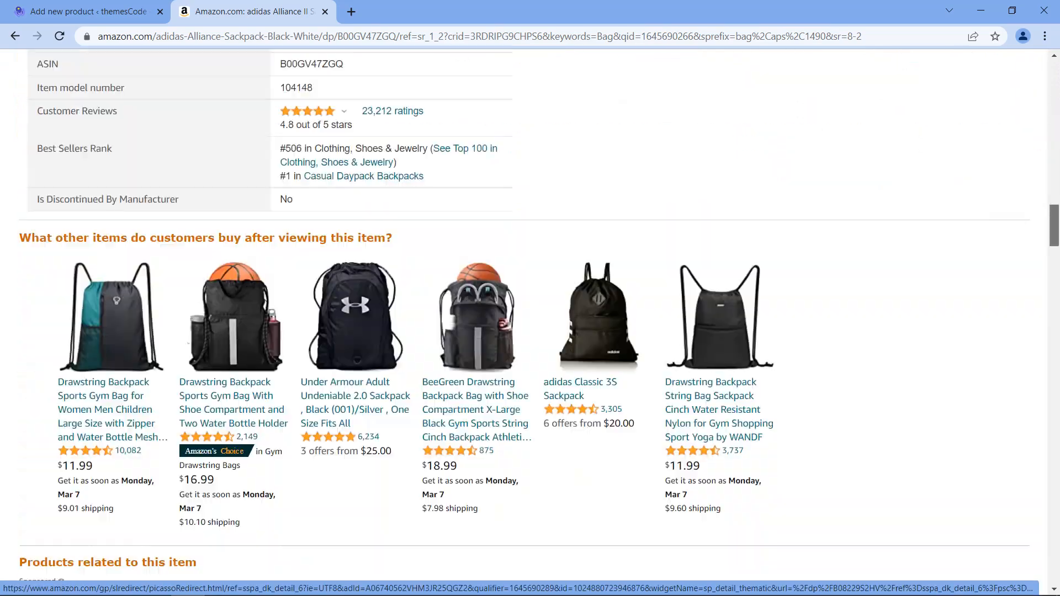
scroll(1041, 207, up, 20)
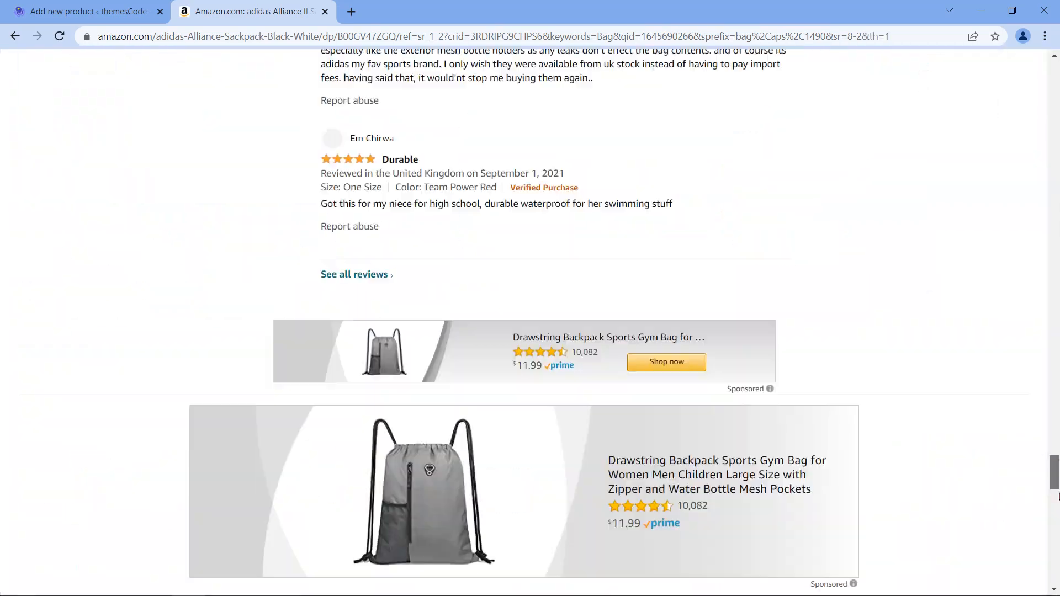
scroll(1041, 208, up, 15)
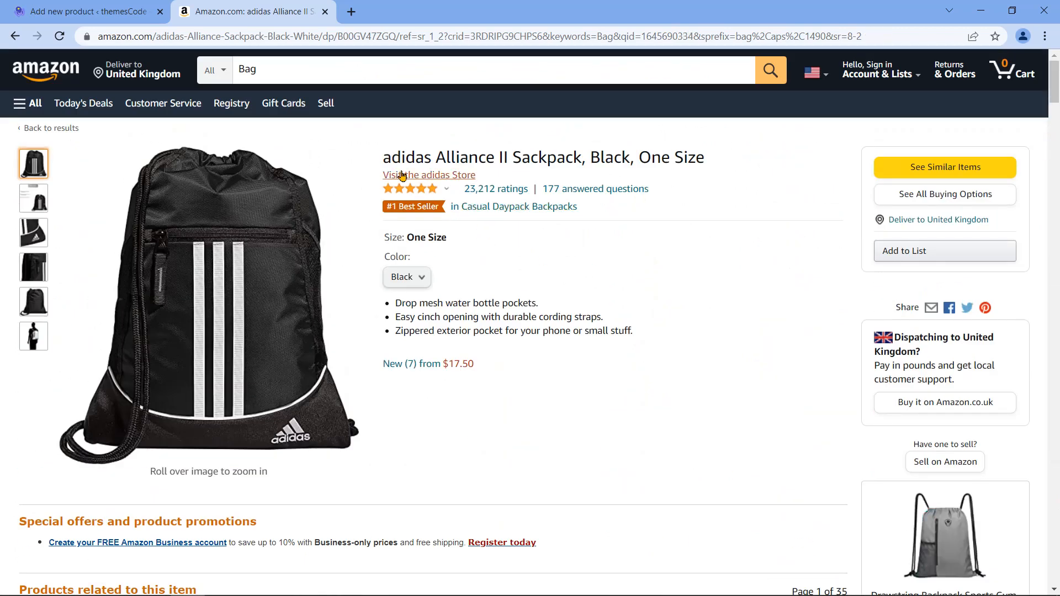
drag(385, 159, 499, 156)
key(ctrl+c)
right_click(470, 159)
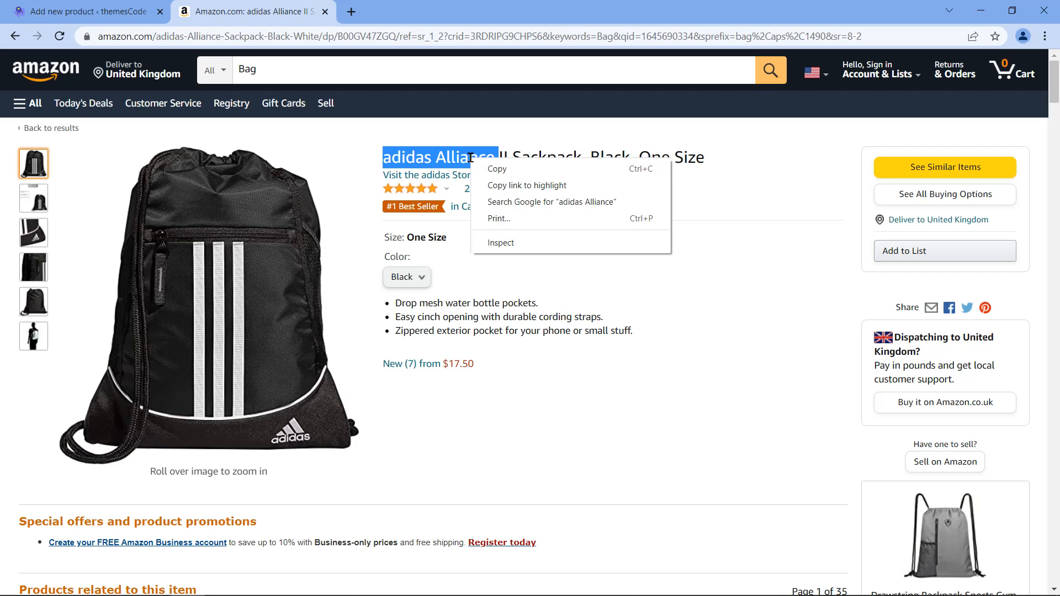
click(490, 167)
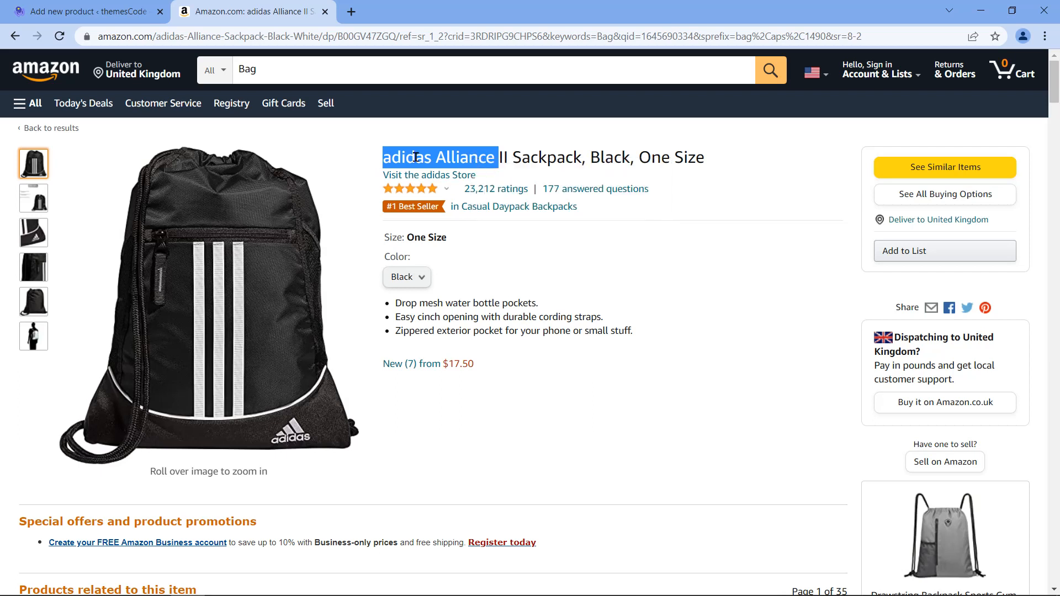
click(142, 6)
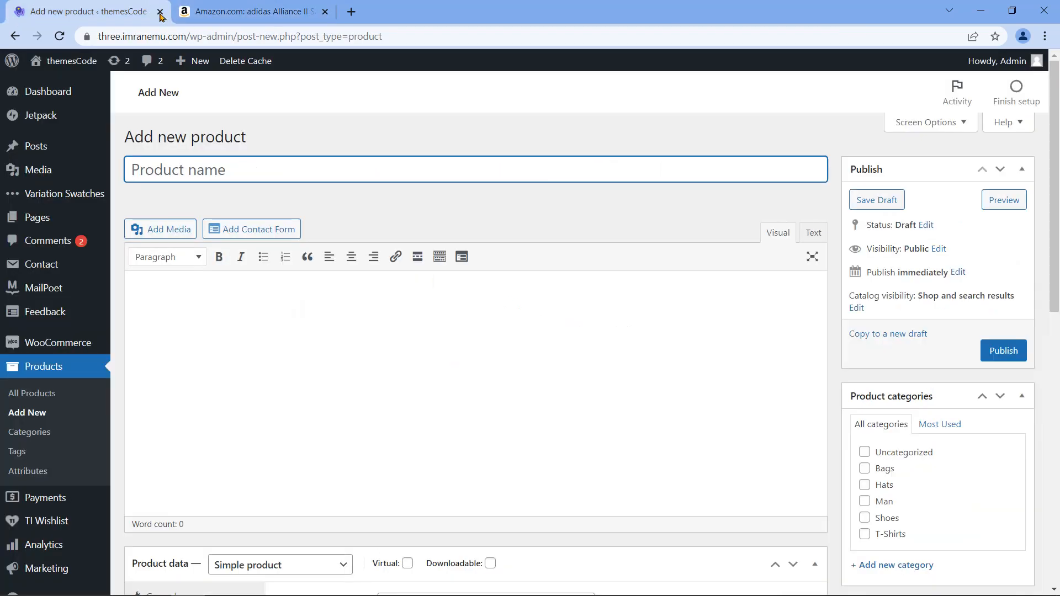
Step: Paste 'adidas Alliance' as the product name and set the type to External/Affiliate product
right_click(243, 168)
click(322, 276)
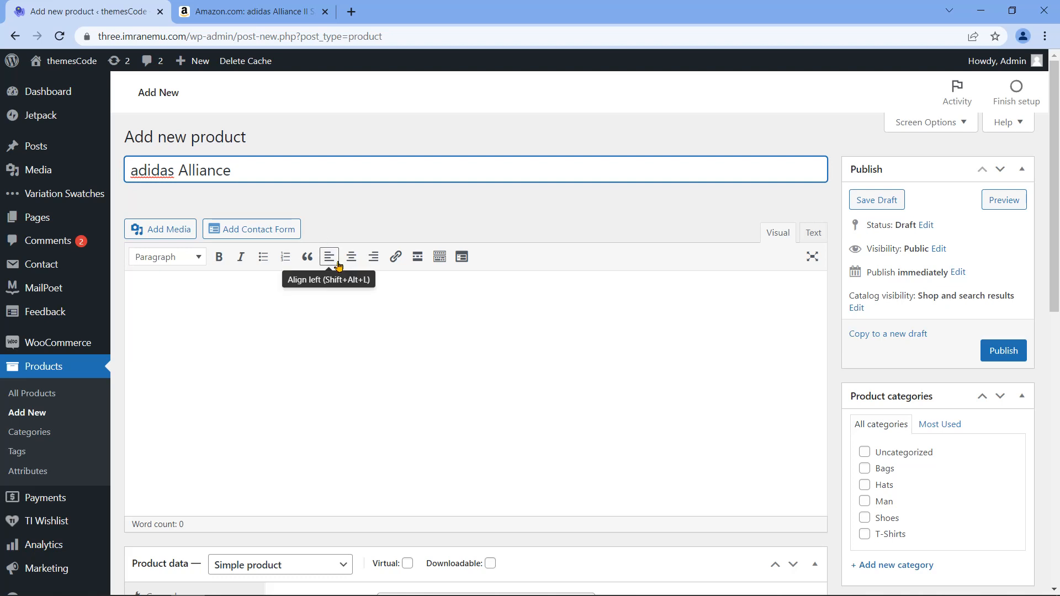
scroll(342, 286, down, 1)
scroll(342, 286, down, 5)
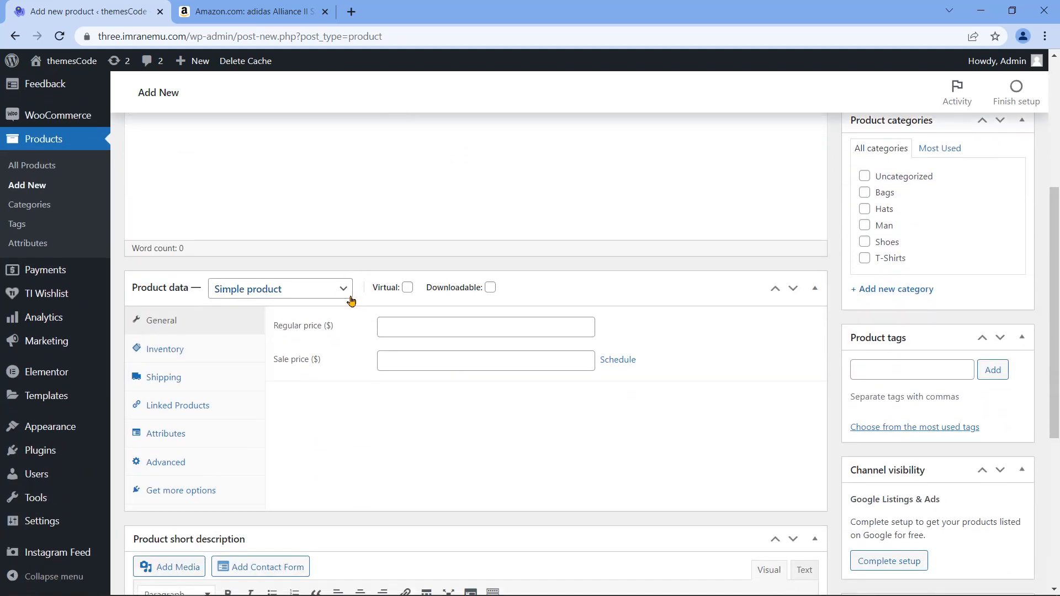
click(338, 296)
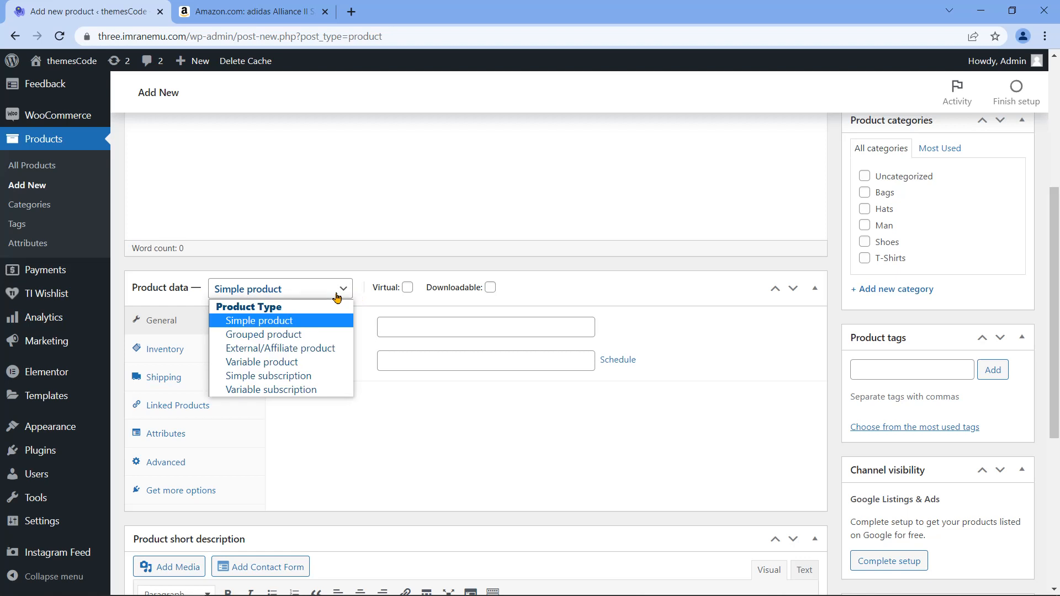
click(292, 349)
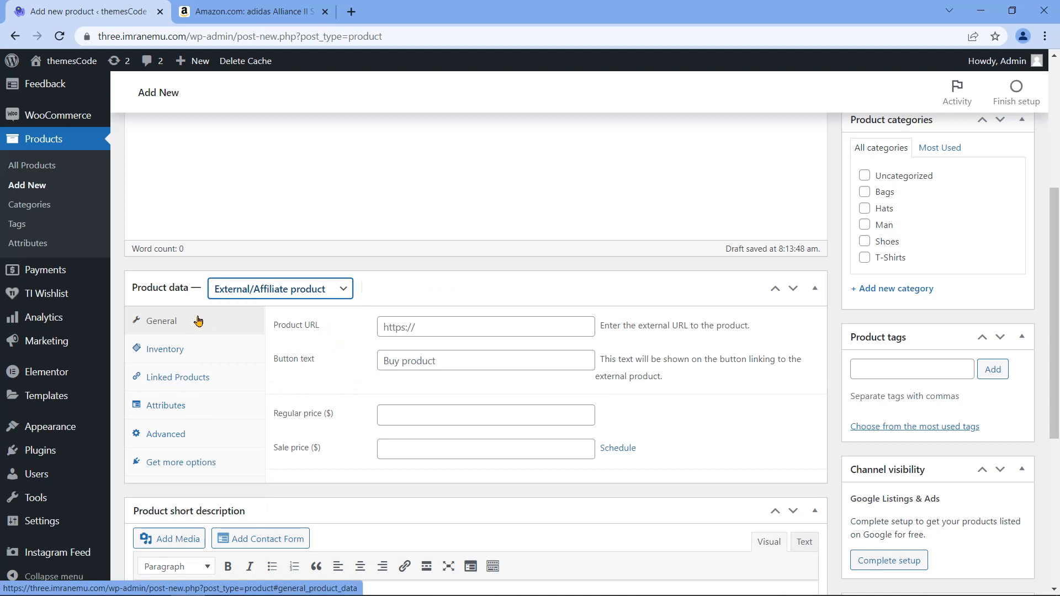
Step: Copy the Amazon listing's page address and return to the product form
click(301, 12)
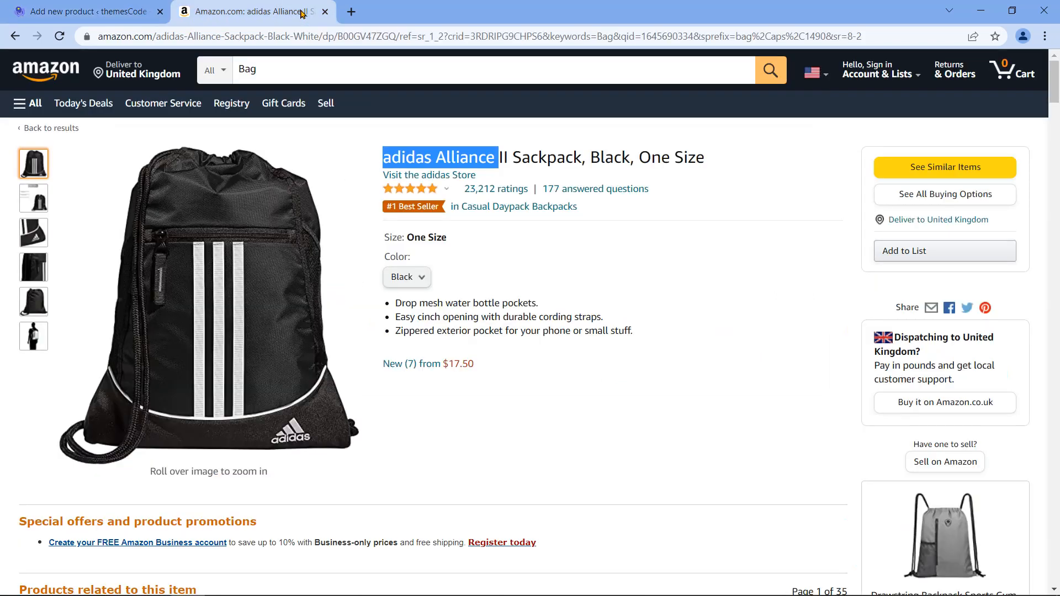
click(300, 38)
right_click(301, 39)
click(338, 109)
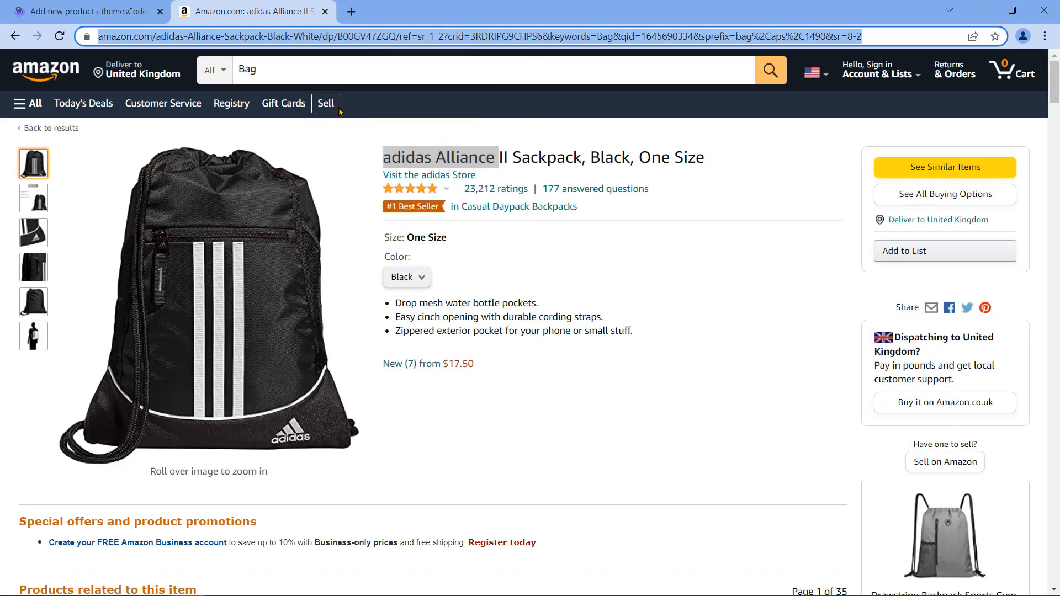
click(127, 7)
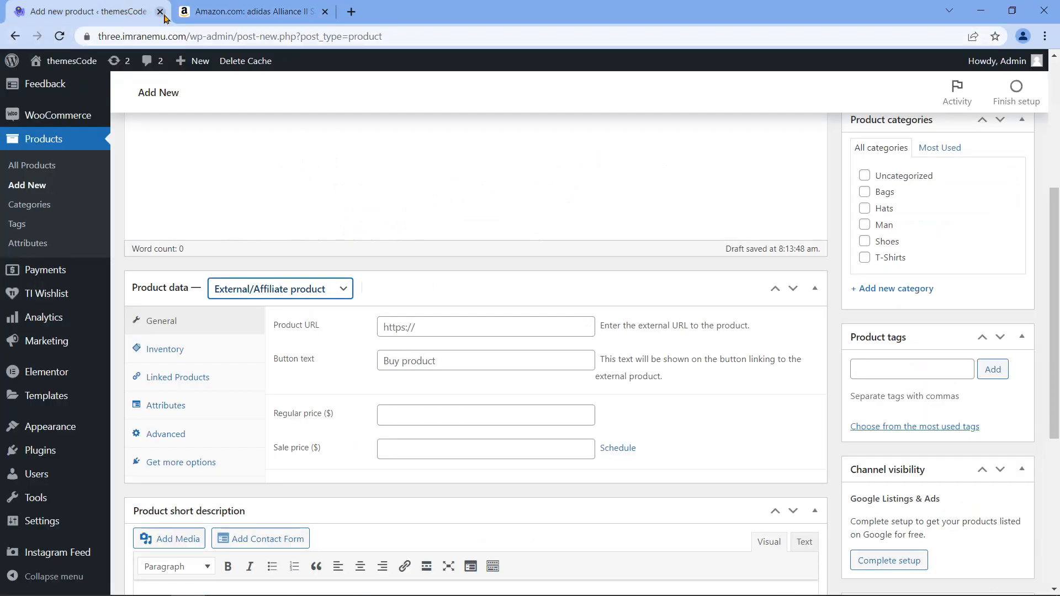
Step: Paste the Amazon link as Product URL and set button text to 'BUY THIS PRODUCT FROM AMAZON'
click(418, 327)
right_click(418, 326)
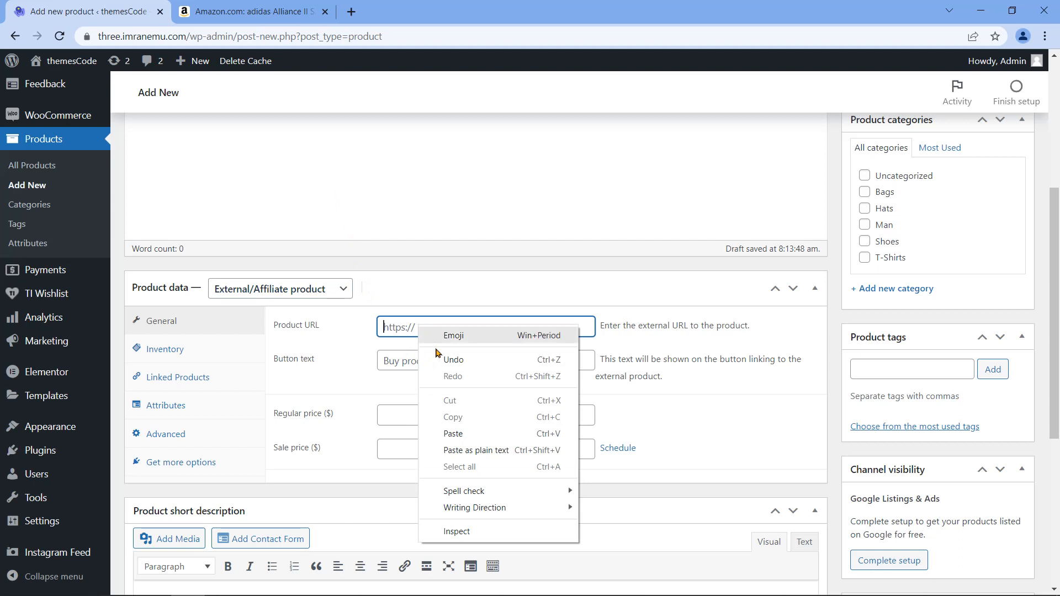
click(473, 435)
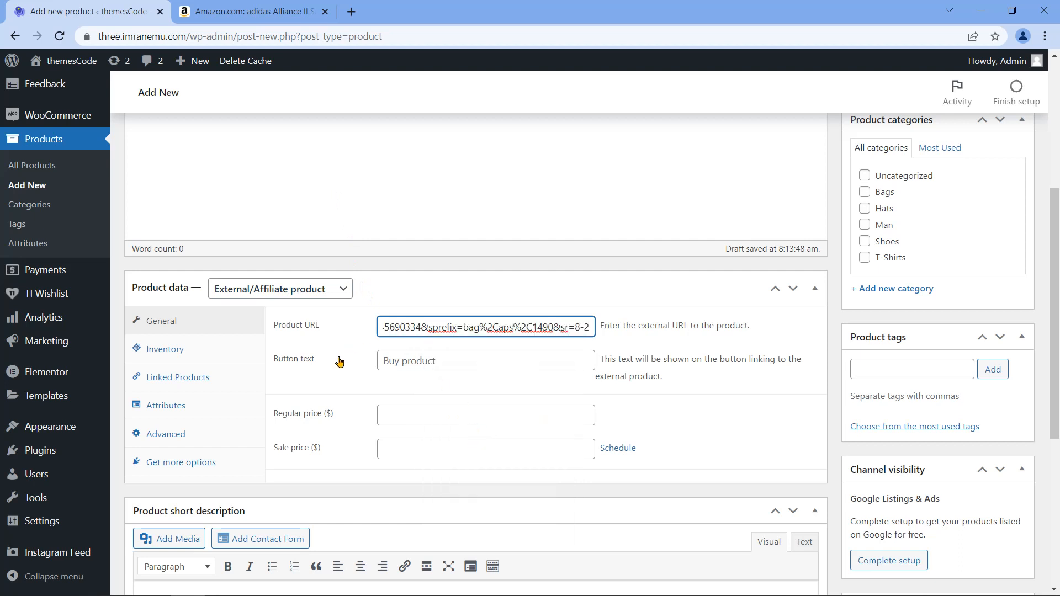
drag(275, 360, 334, 362)
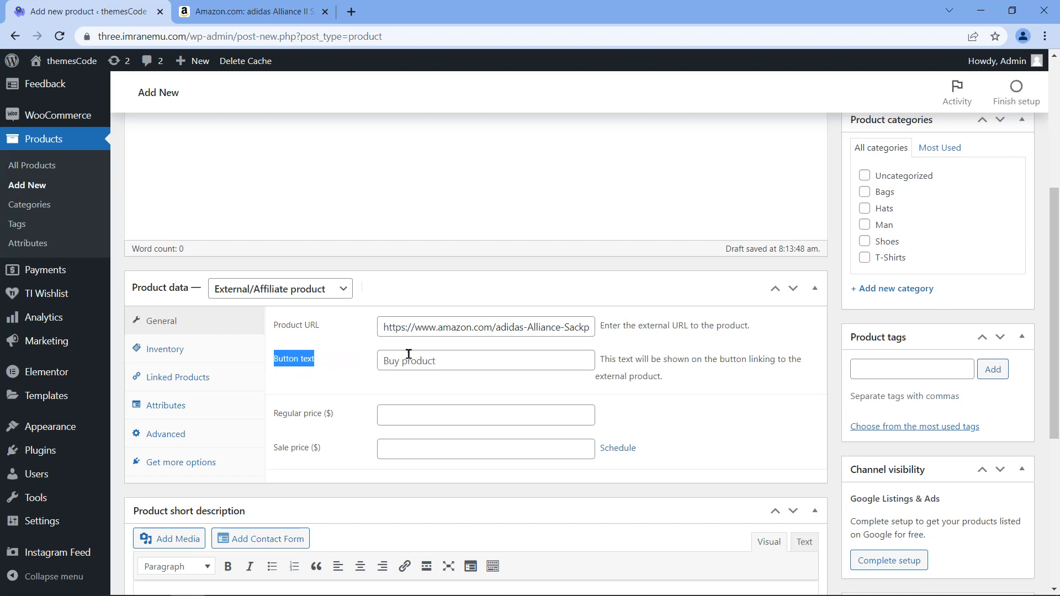
click(527, 358)
text(BUY THIS PRODUCT FROM AMAZON)
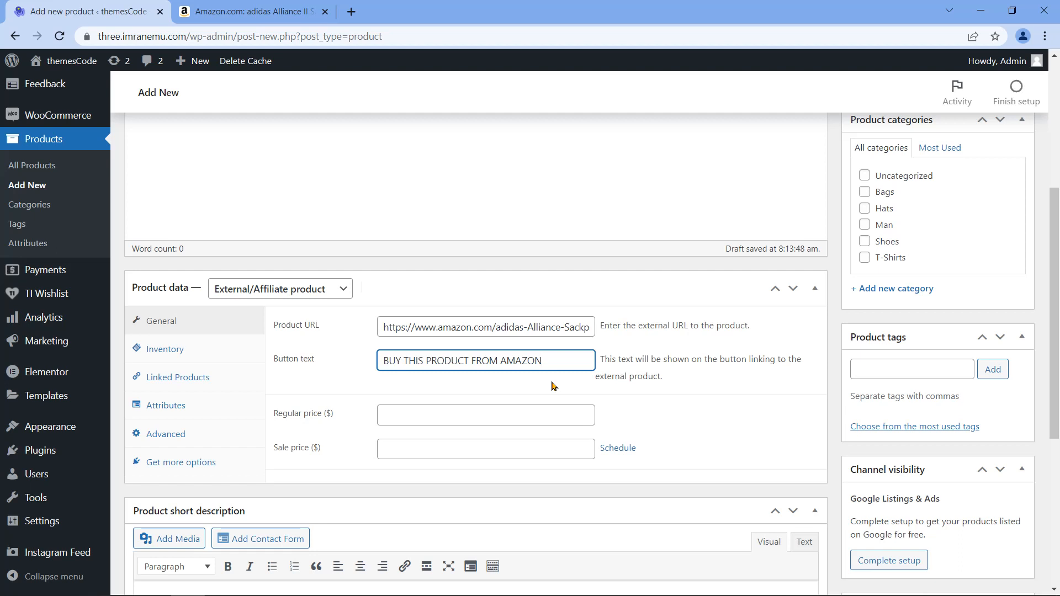
Step: Set the regular price to 20 and the sale price to 17.50
click(514, 416)
text(20)
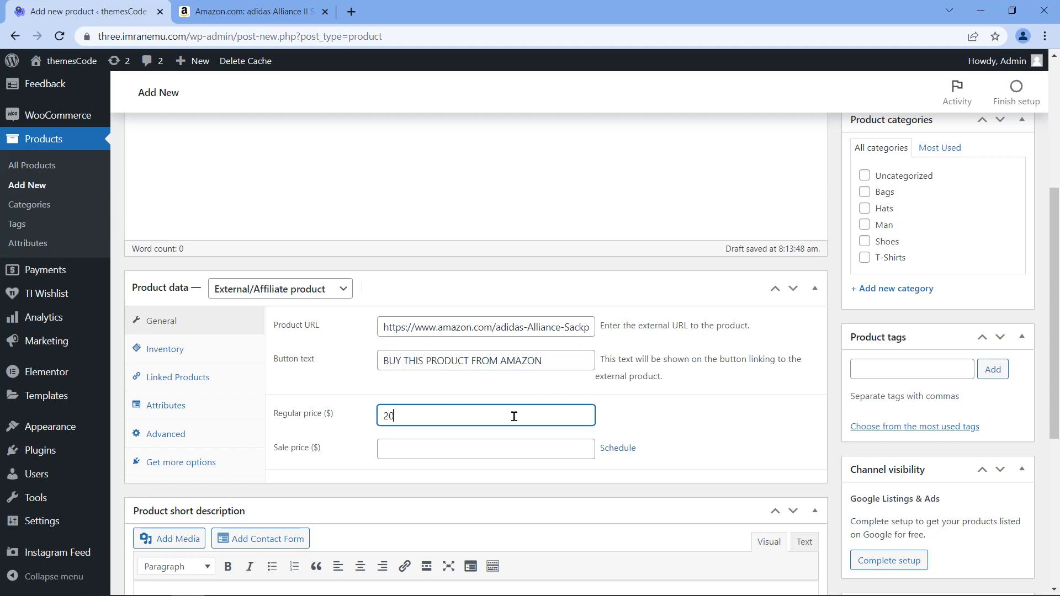
drag(329, 417, 276, 417)
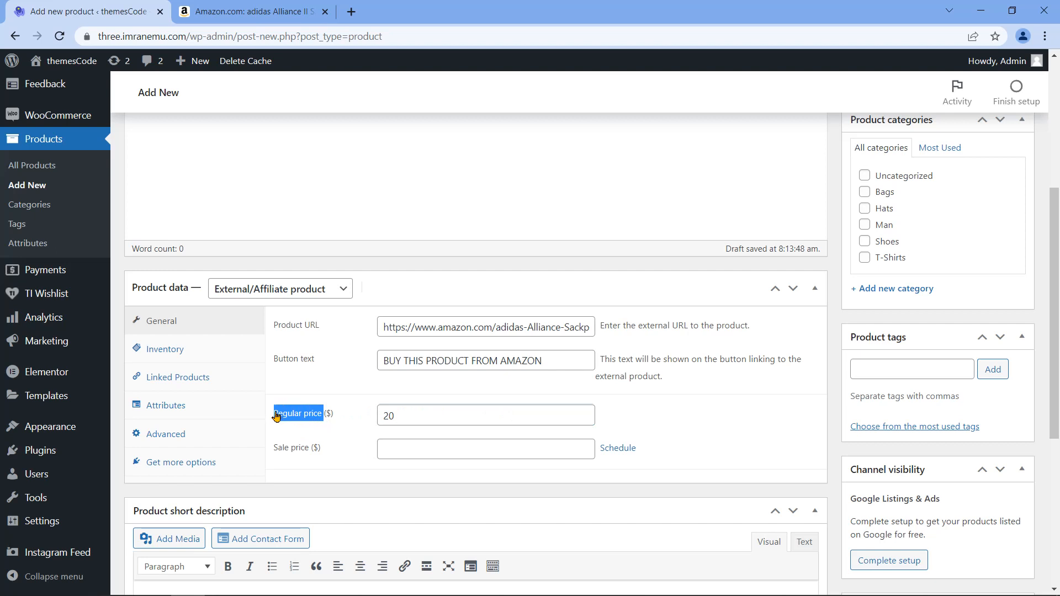
click(440, 448)
text(17)
mouse_move(273, 453)
mouse_down()
mouse_move(299, 452)
mouse_move(273, 453)
mouse_up()
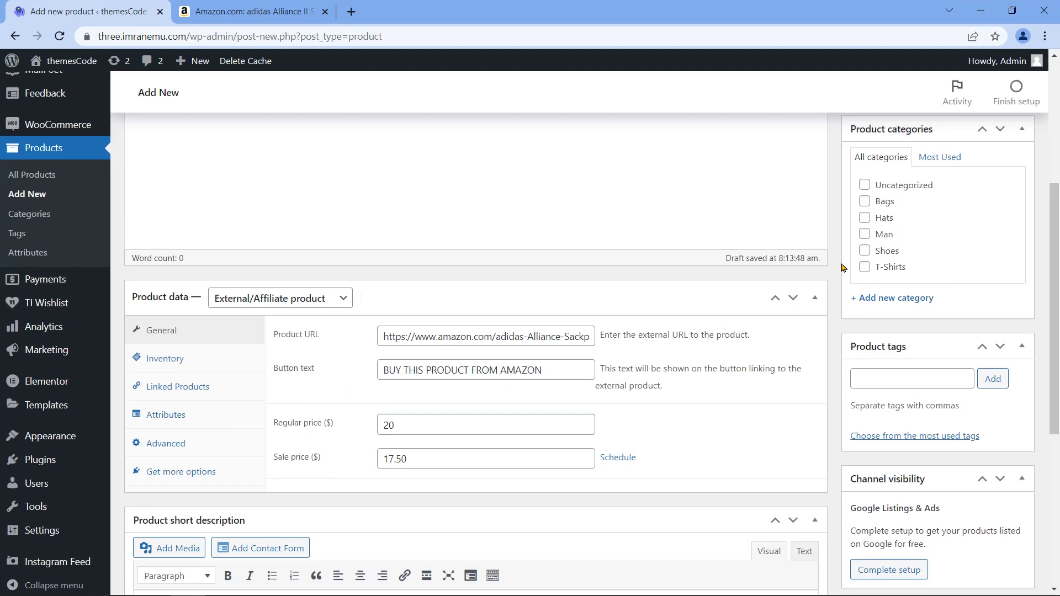
scroll(841, 272, up, 1)
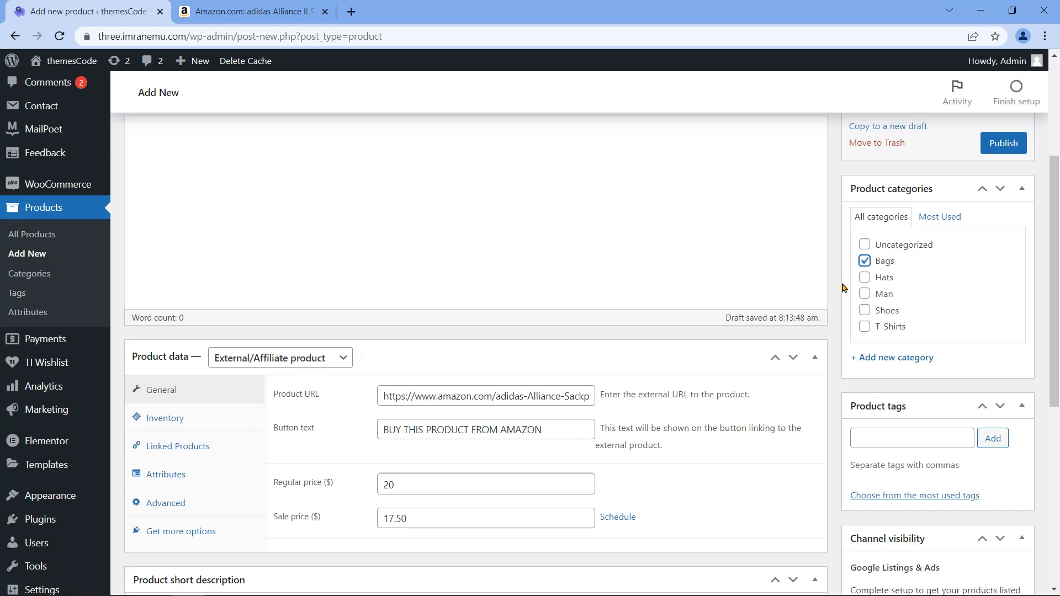
Step: Set the black adidas bag picture as the product image
scroll(823, 398, down, 6)
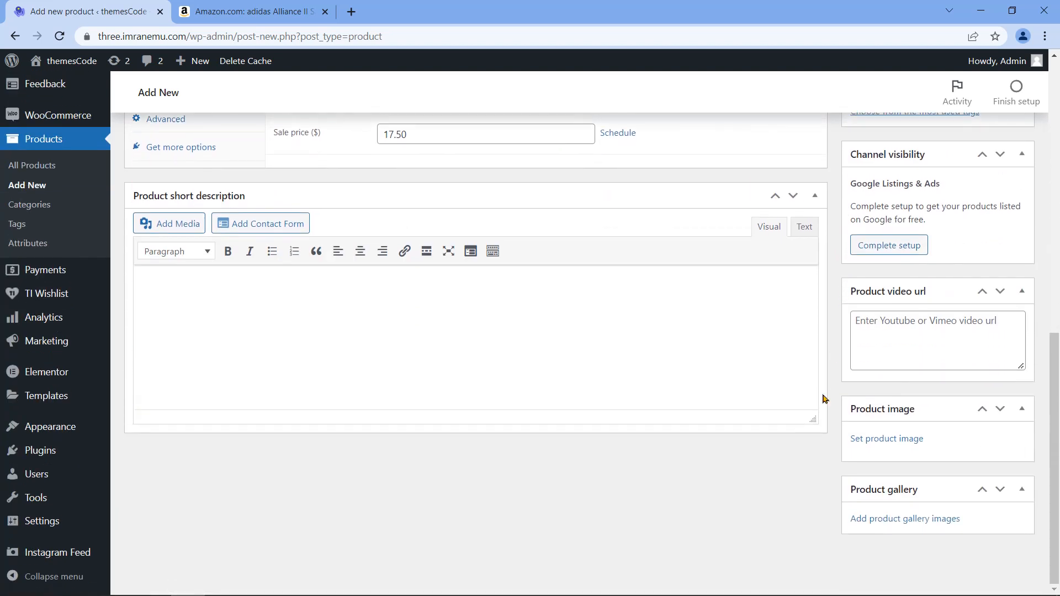
click(882, 441)
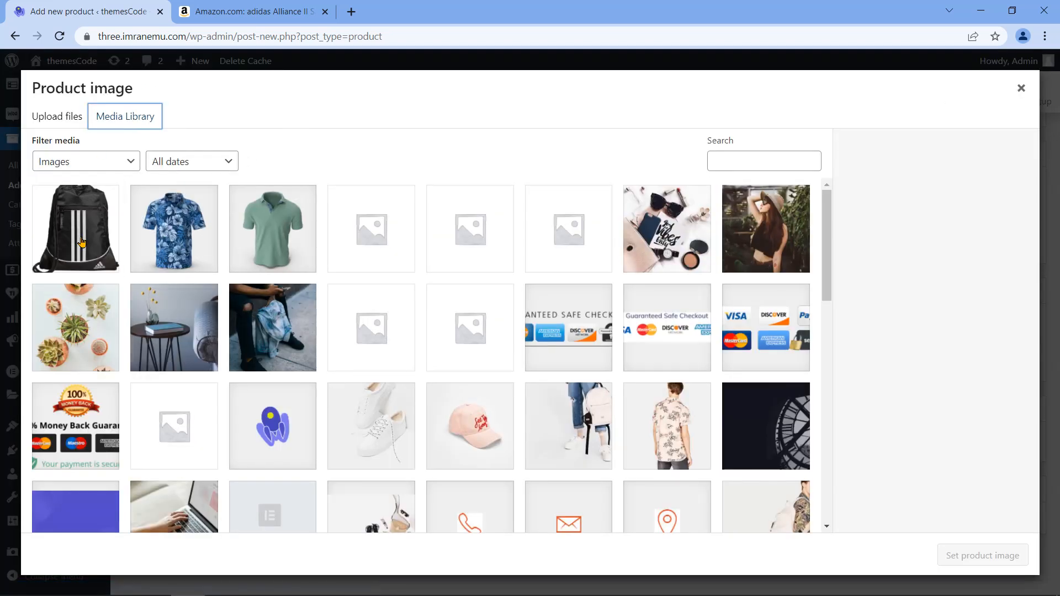
click(80, 241)
click(973, 563)
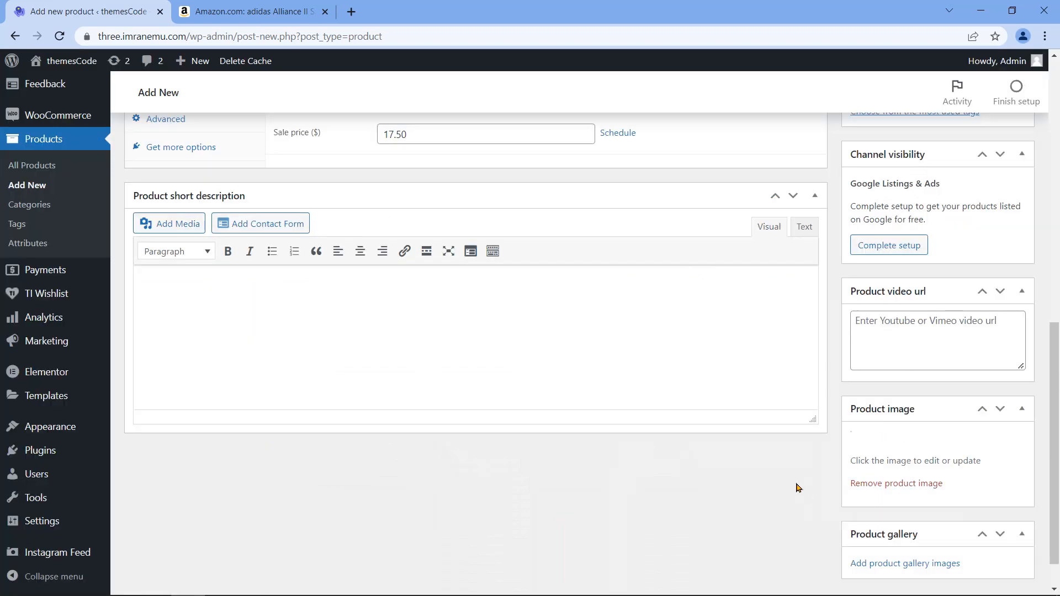
Step: Publish the adidas Alliance product under the Bags category
scroll(797, 488, up, 12)
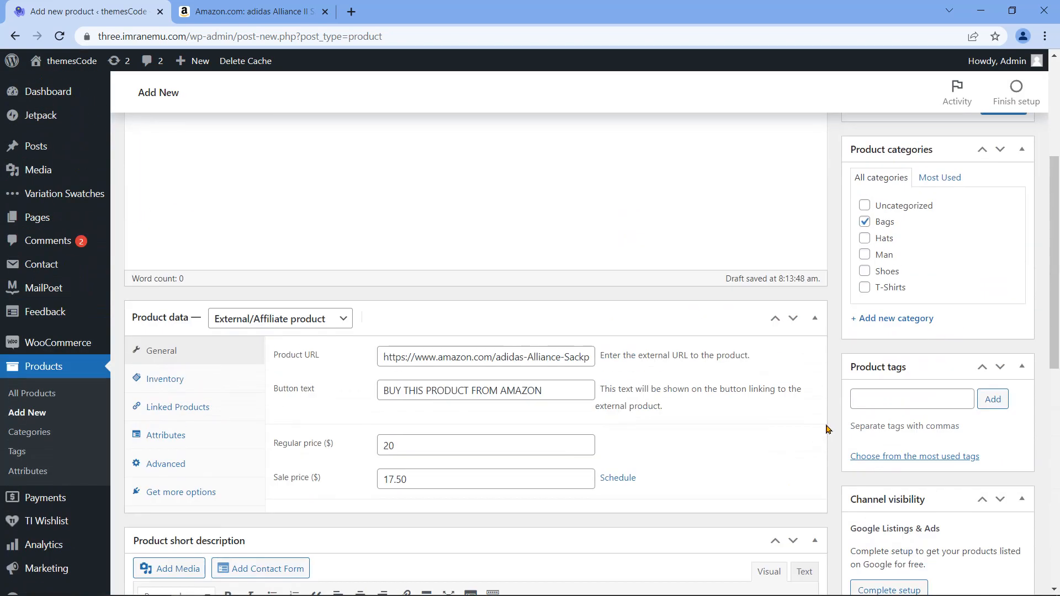
click(1008, 354)
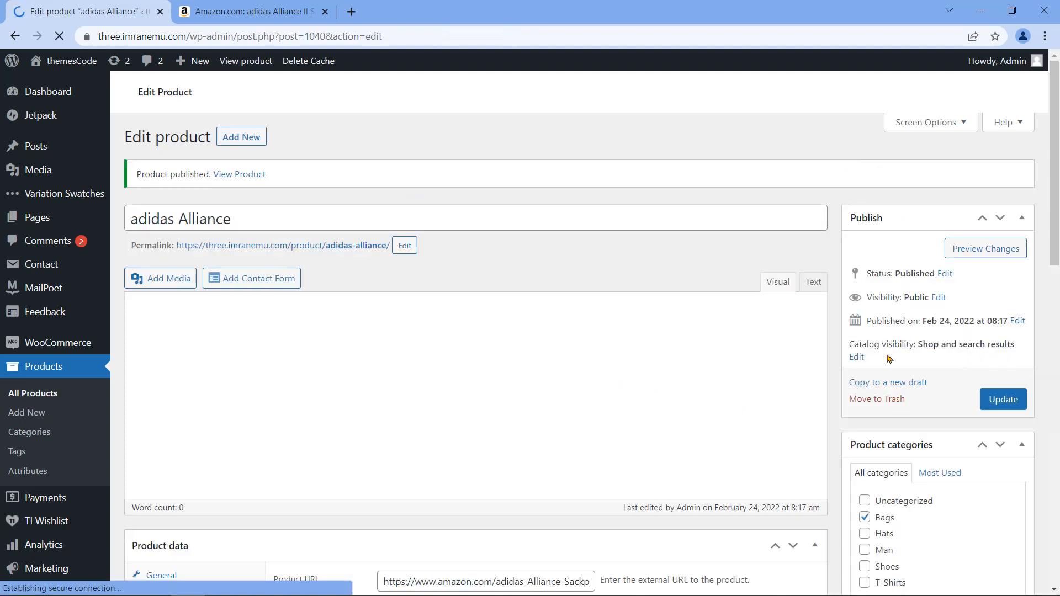
drag(137, 177, 210, 174)
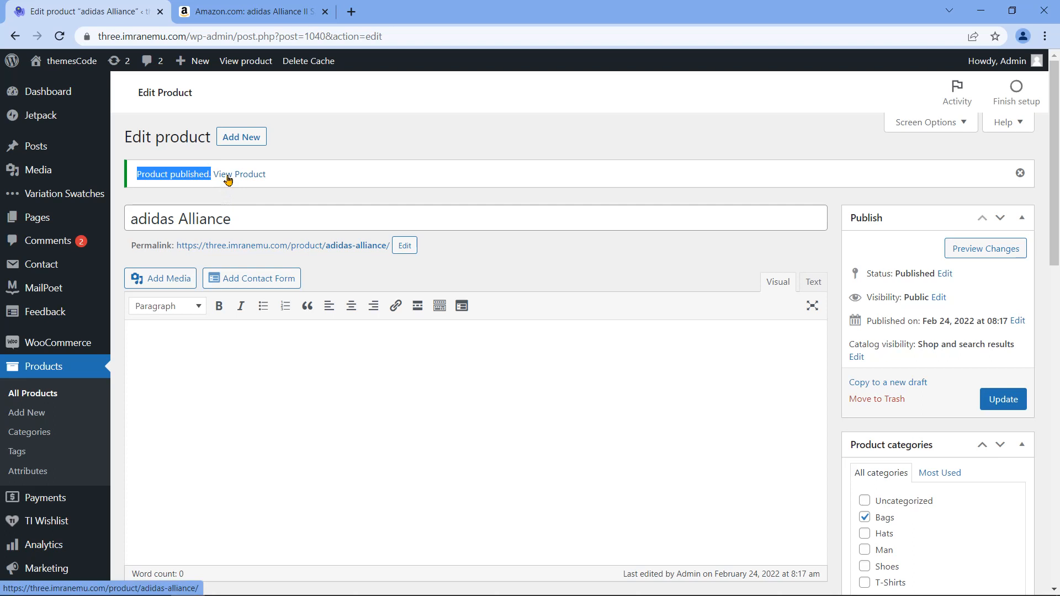
Step: View adidas Alliance on the storefront, test its BUY THIS PRODUCT FROM AMAZON button, then return to editing
click(227, 180)
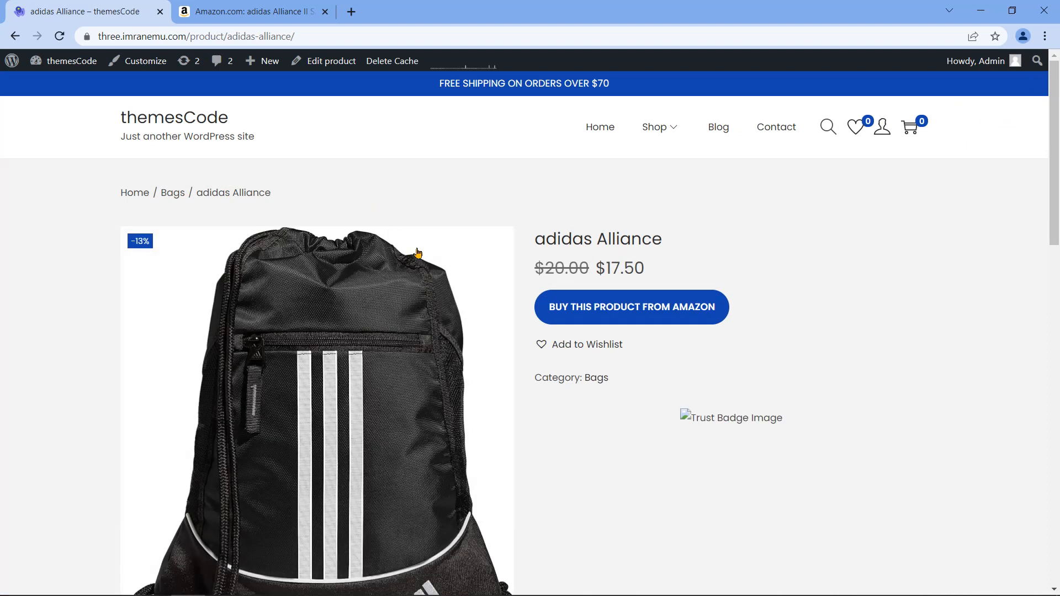
scroll(319, 372, down, 3)
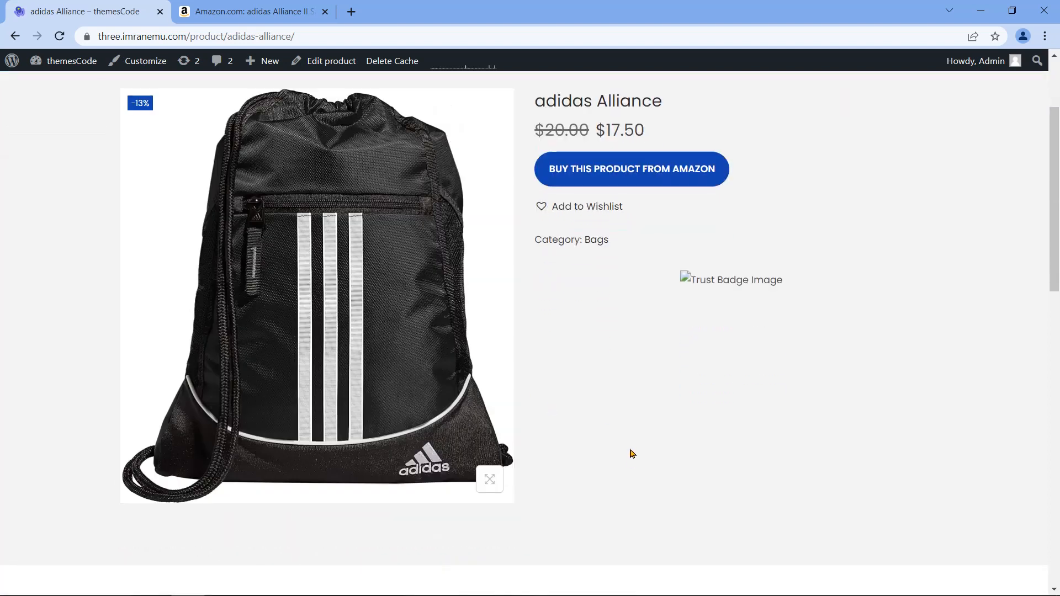
scroll(579, 423, up, 2)
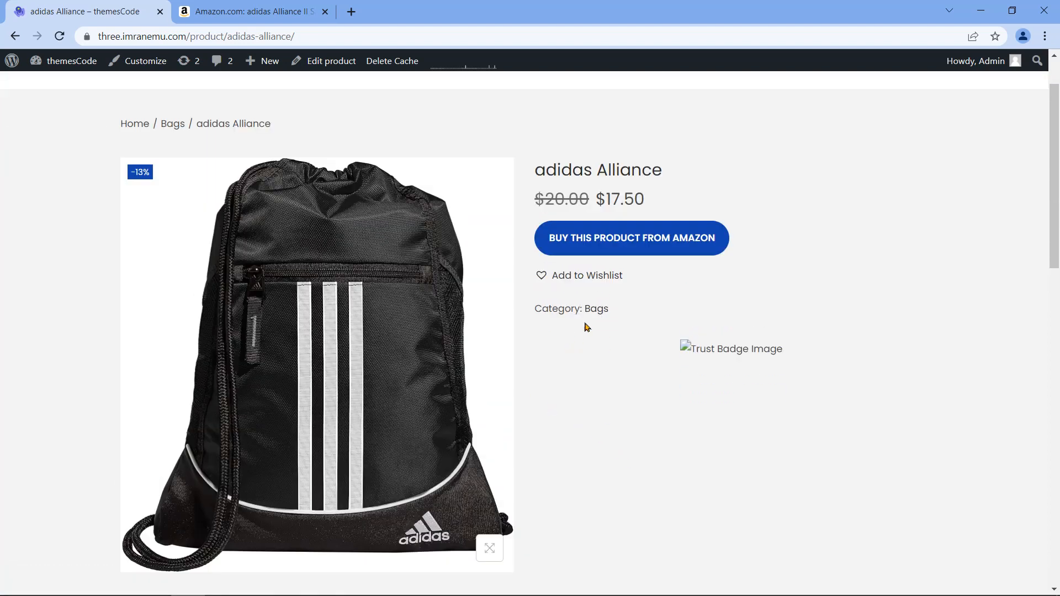
click(621, 248)
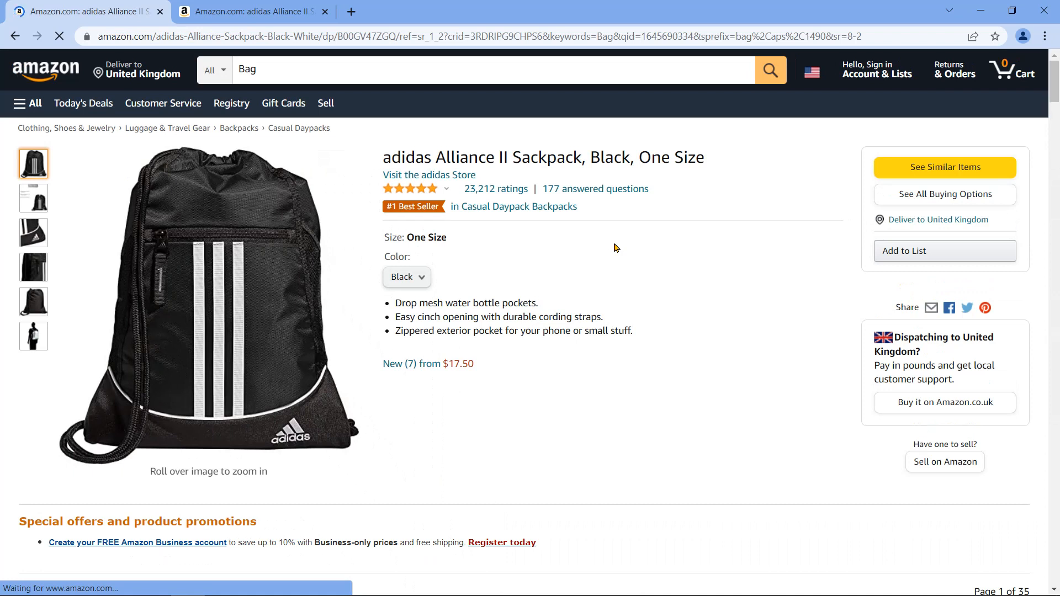
click(325, 12)
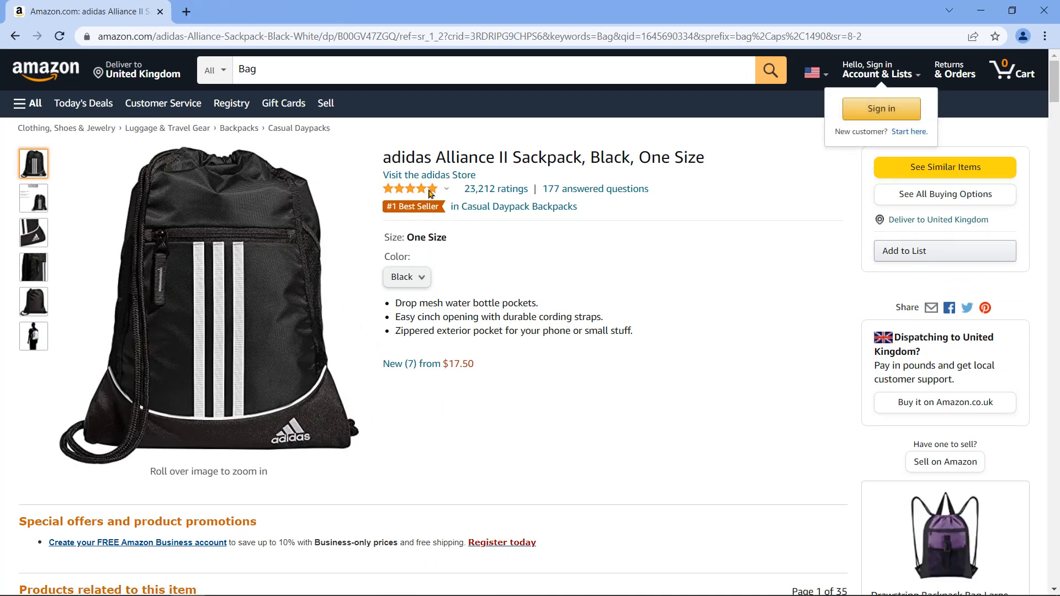
click(16, 37)
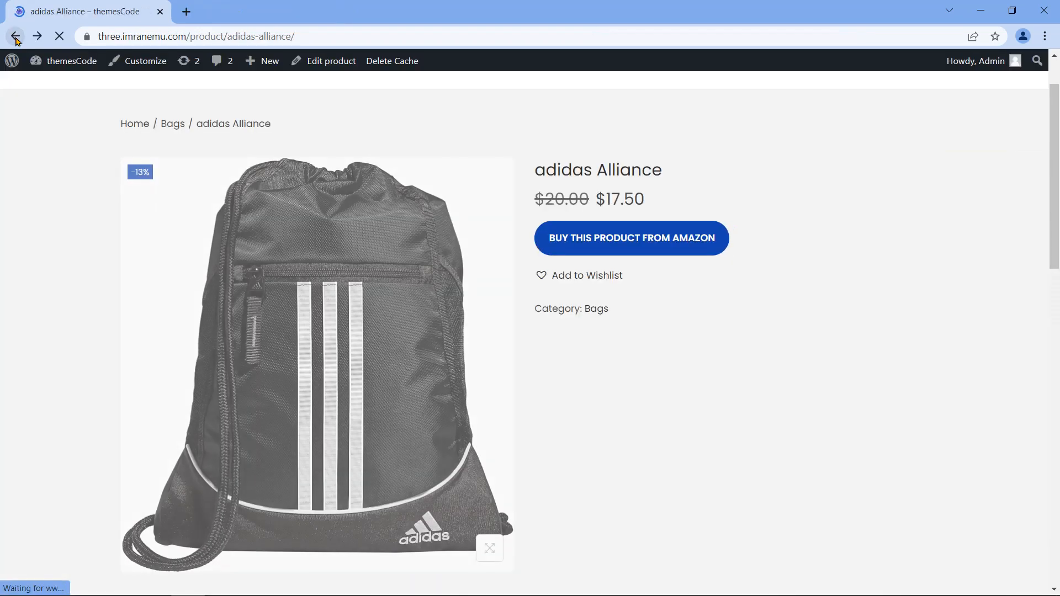
click(16, 37)
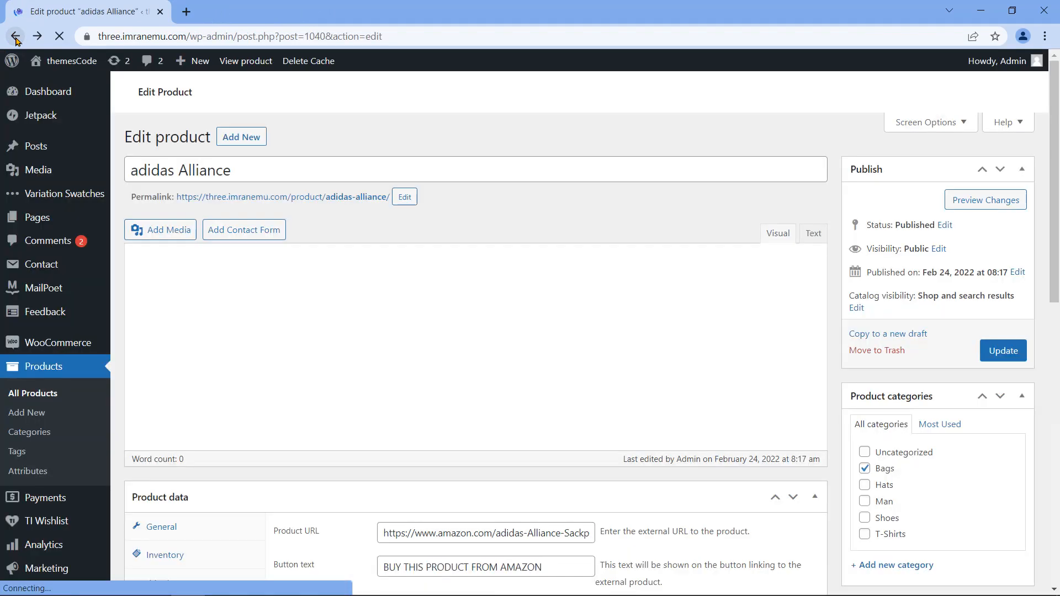
Step: Open All Products to see adidas Alliance in Bags at $20.00 reduced to $17.50
click(55, 393)
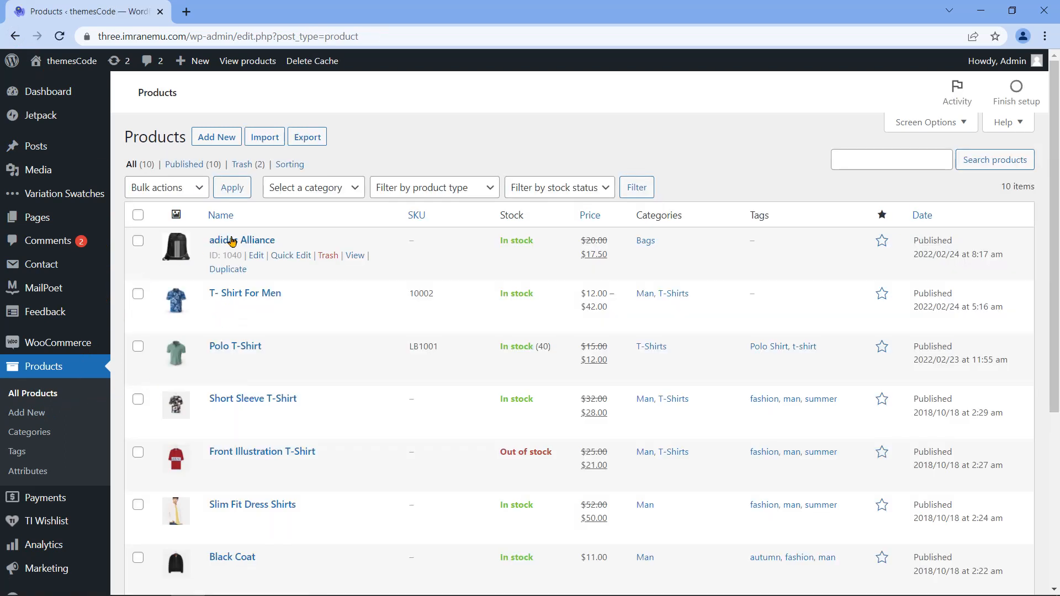
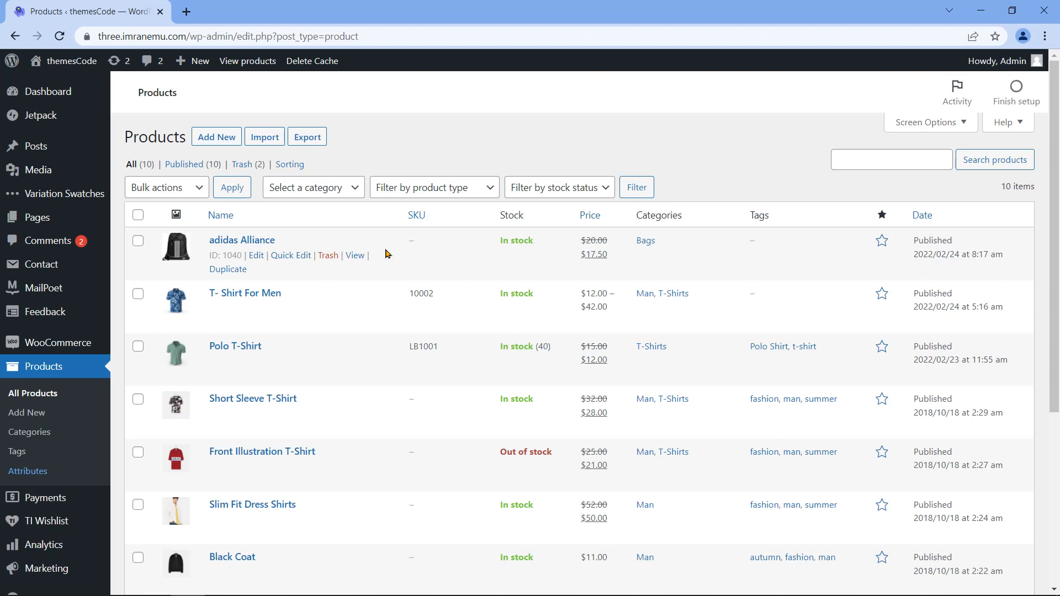
Step: Add a product attribute named 'size' with display type Color
click(41, 473)
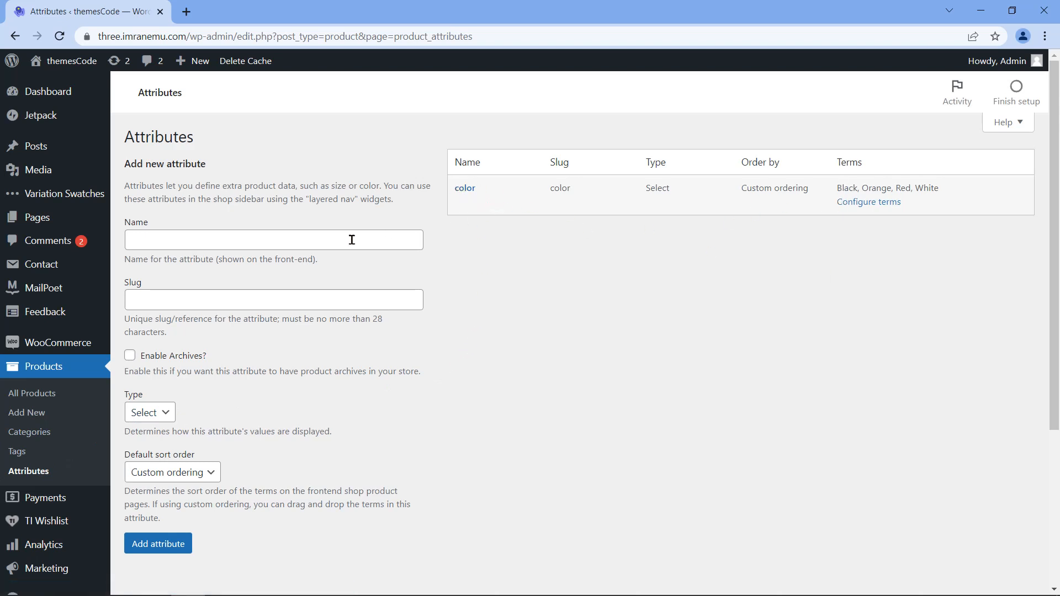
drag(150, 227, 128, 234)
click(163, 242)
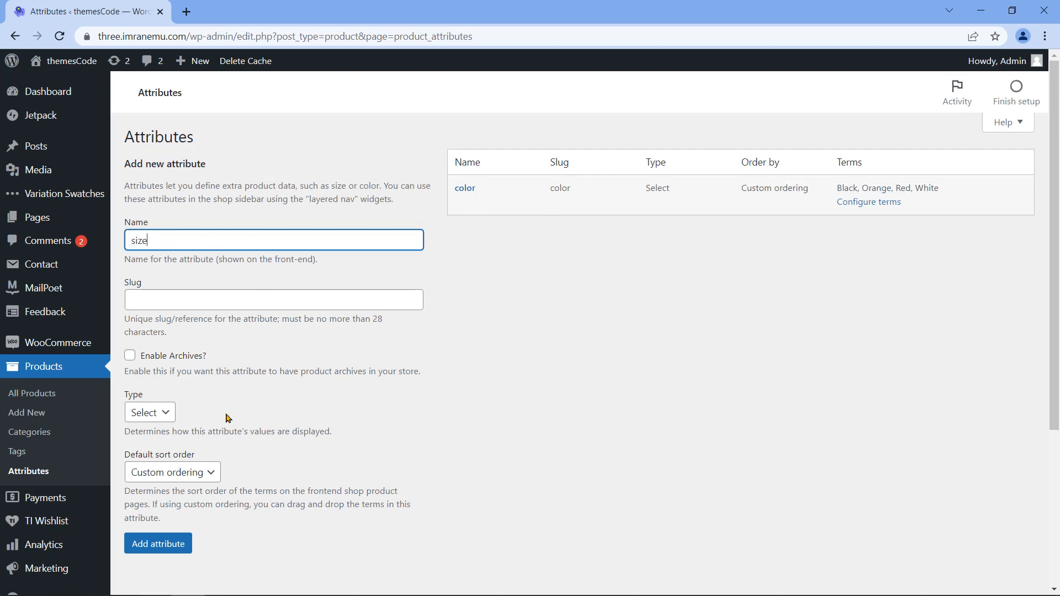
click(169, 415)
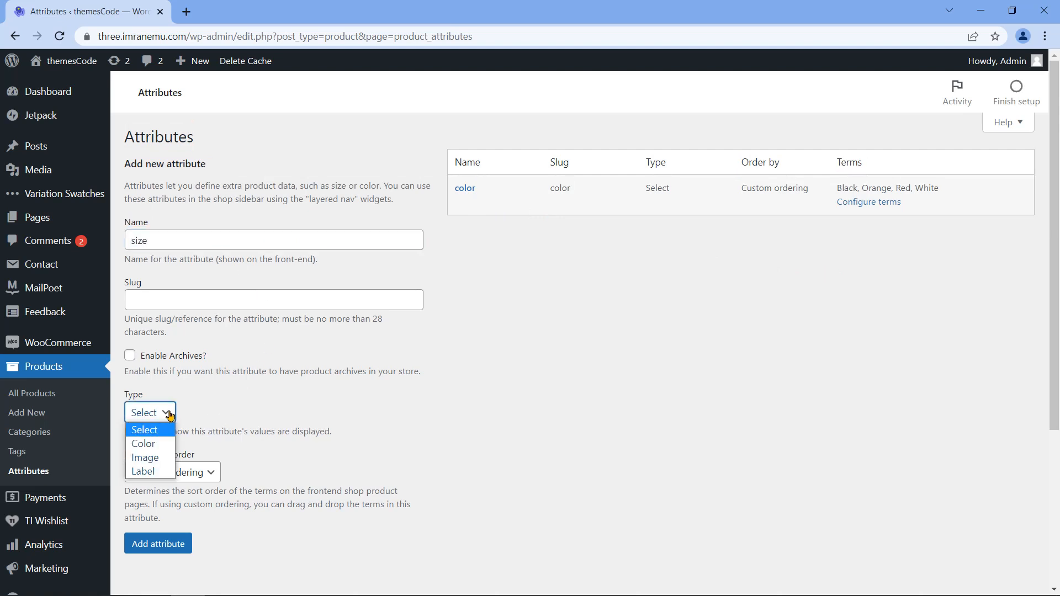
click(169, 446)
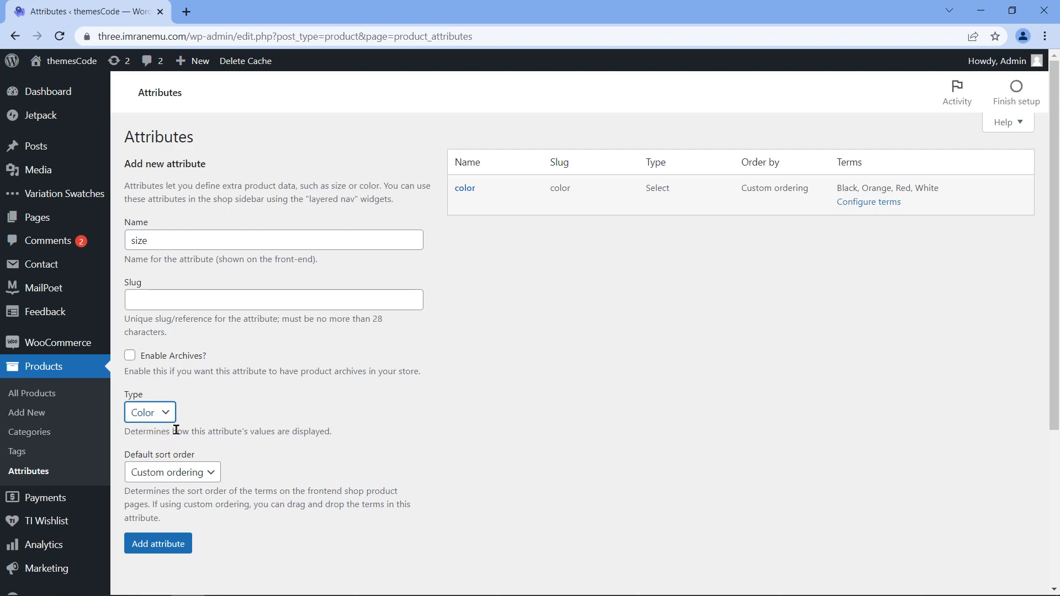
click(175, 547)
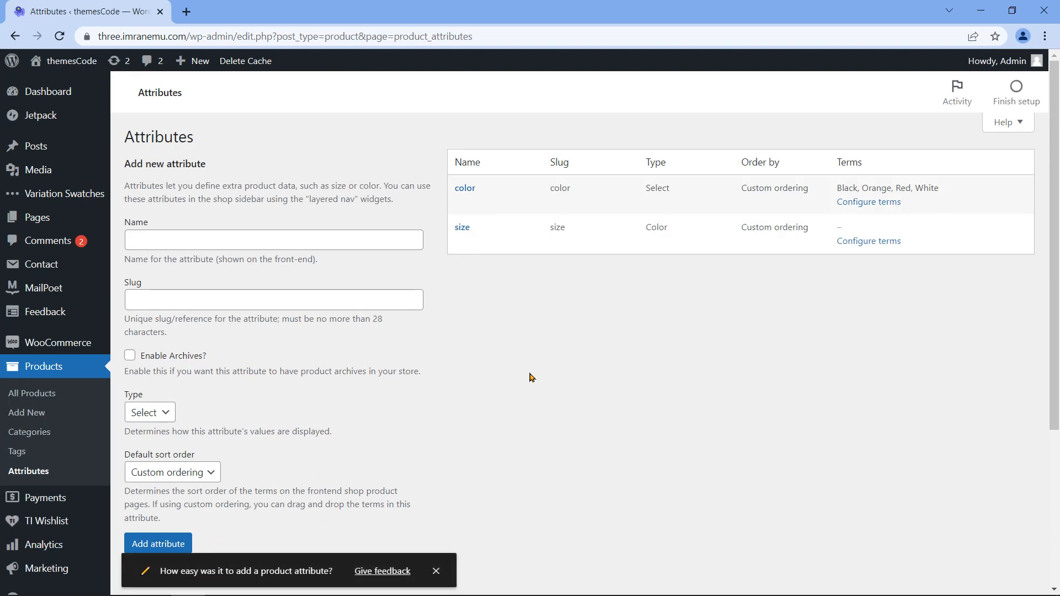
Step: Add the term Small with a green colour to the size attribute
click(872, 243)
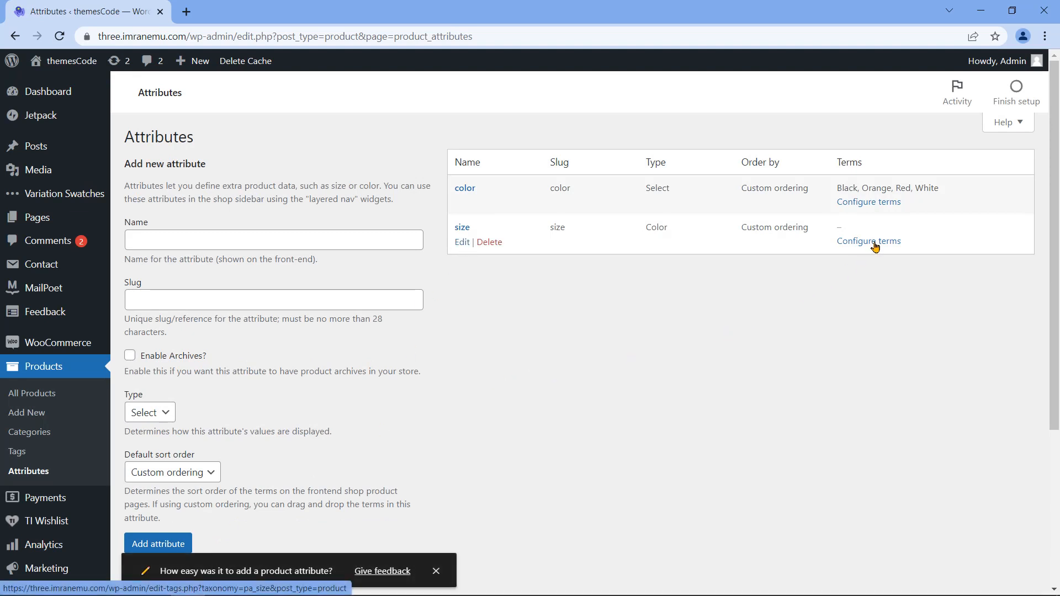
drag(125, 236, 123, 263)
click(200, 278)
text(Small)
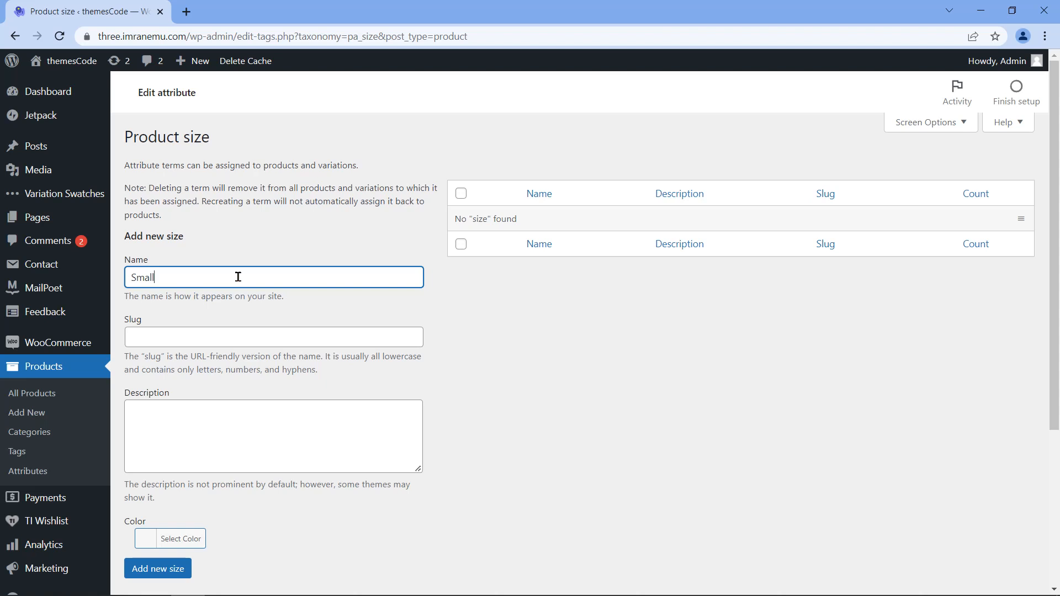
click(154, 540)
scroll(367, 509, down, 1)
scroll(364, 502, down, 2)
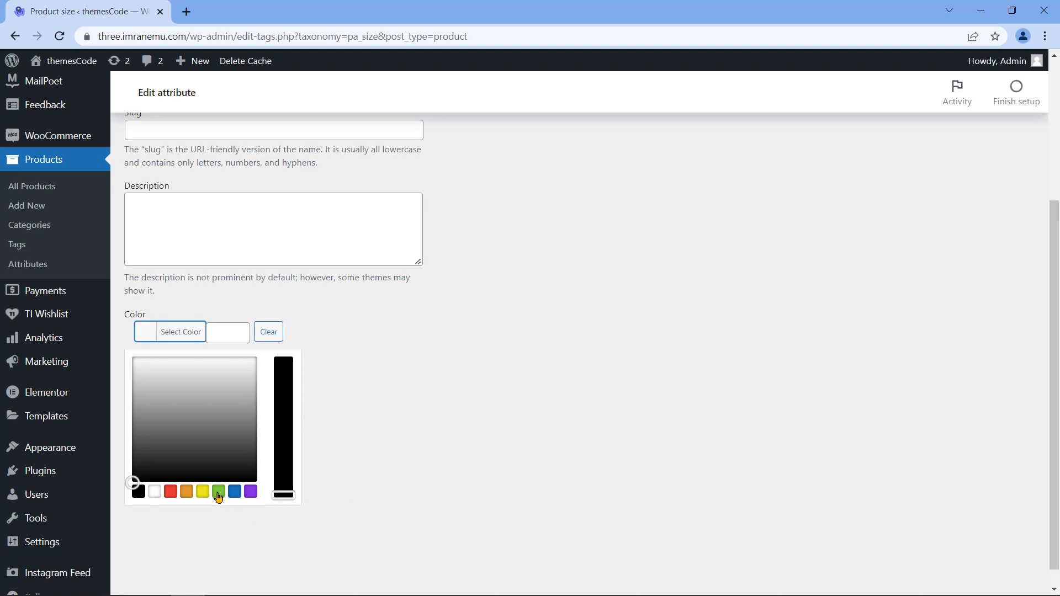
click(218, 491)
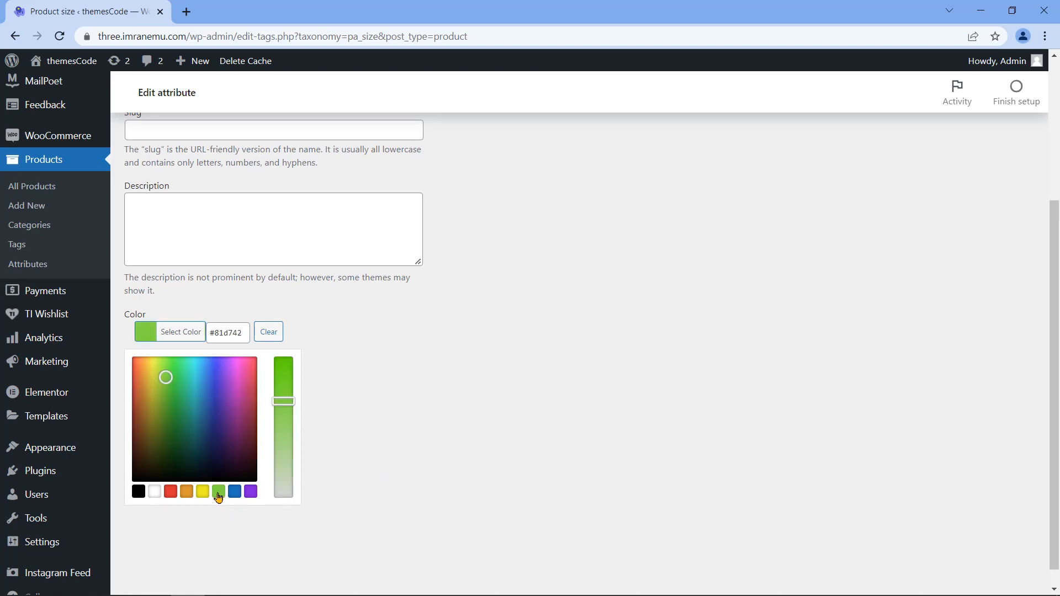
click(317, 429)
scroll(171, 442, up, 1)
click(168, 441)
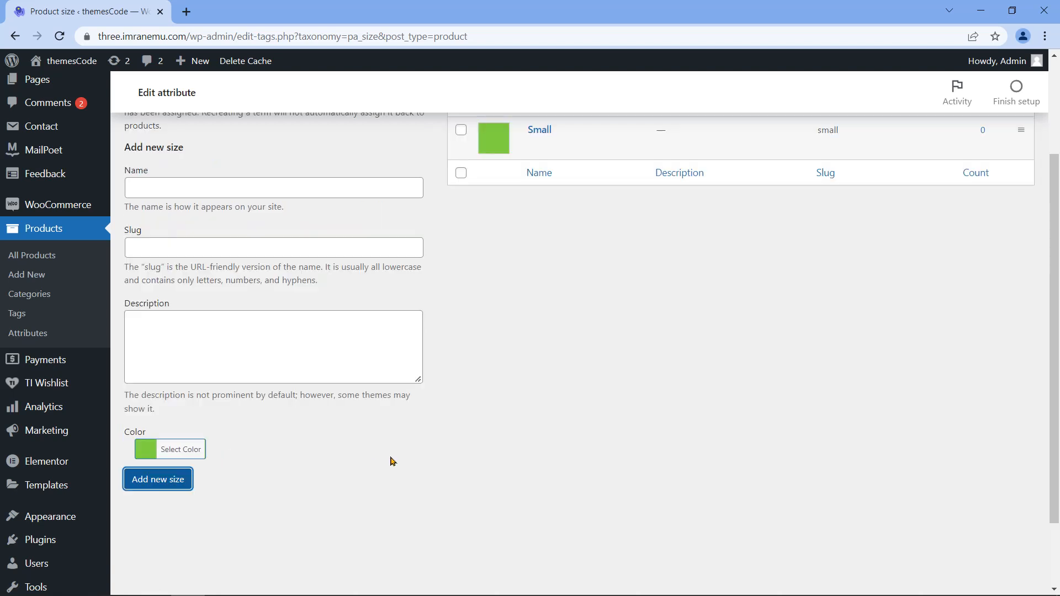
Step: Add the term Large with a blue colour, then leave the size terms page
scroll(492, 413, up, 3)
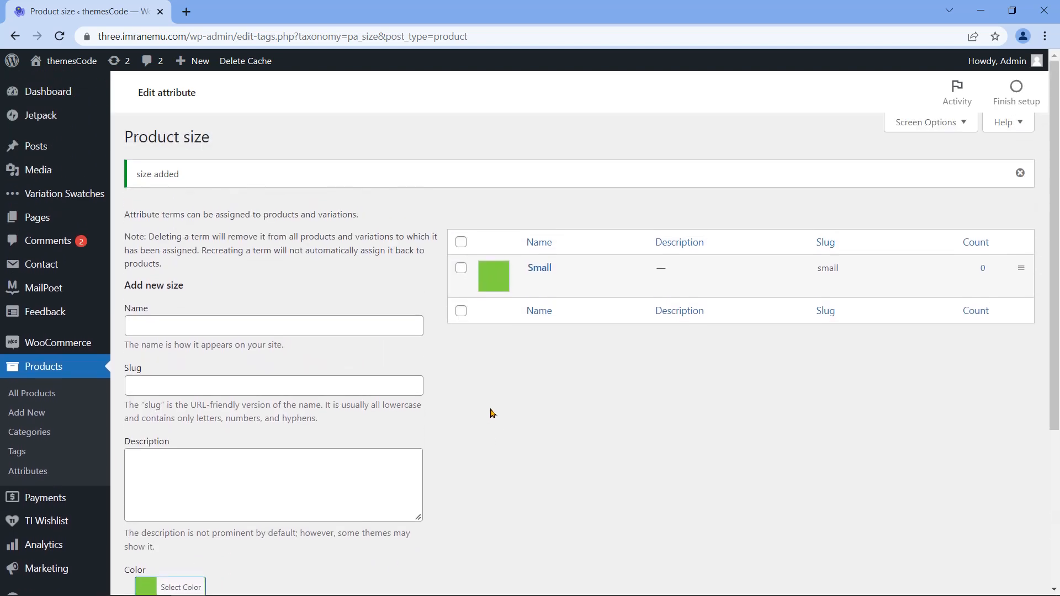
click(281, 323)
text(L)
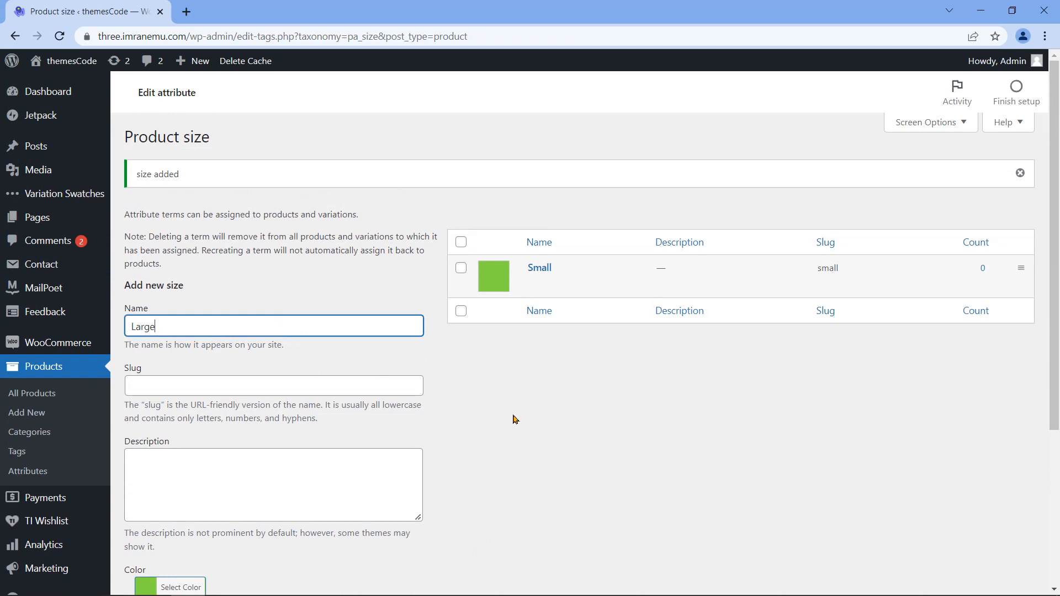
text(arge)
scroll(514, 419, down, 3)
click(177, 446)
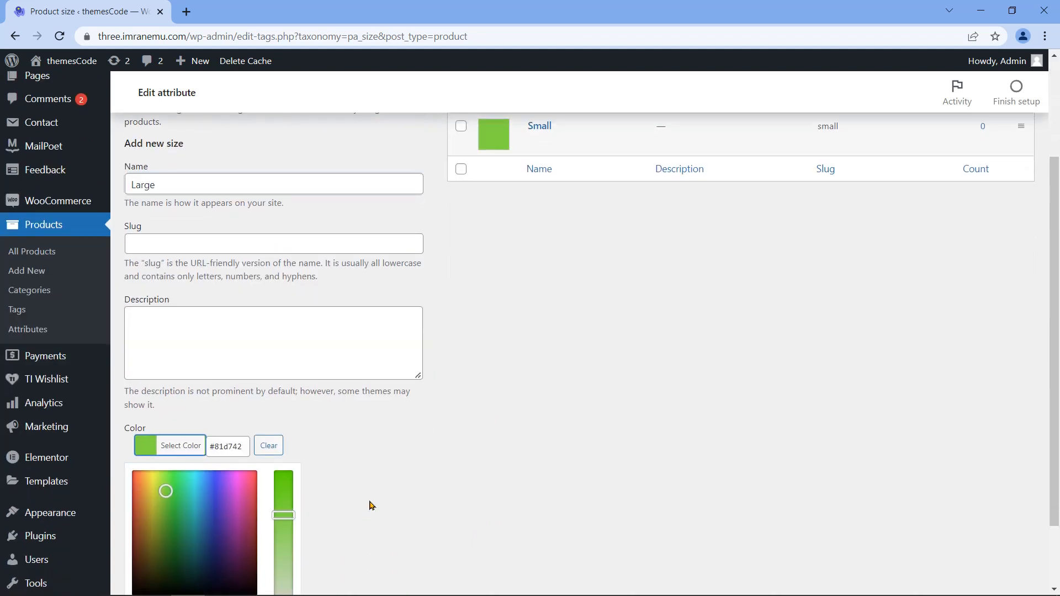
scroll(370, 505, down, 2)
click(235, 522)
click(158, 393)
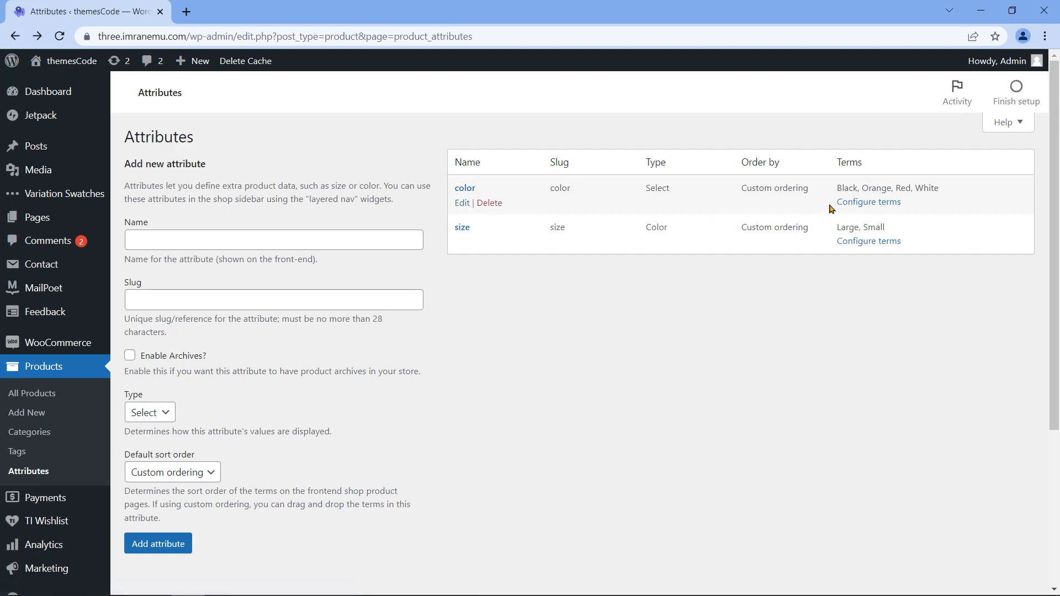
drag(839, 187, 939, 187)
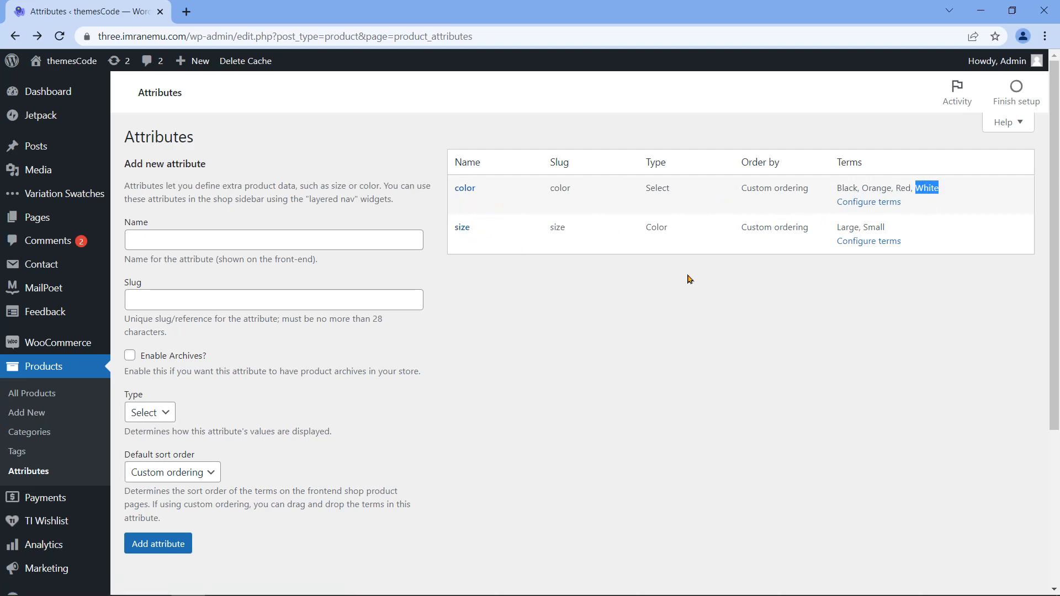
drag(837, 227, 880, 228)
click(868, 264)
Step: Start a new product titled 'Casual Hoodie' as a Variable product and show its Attributes
click(29, 414)
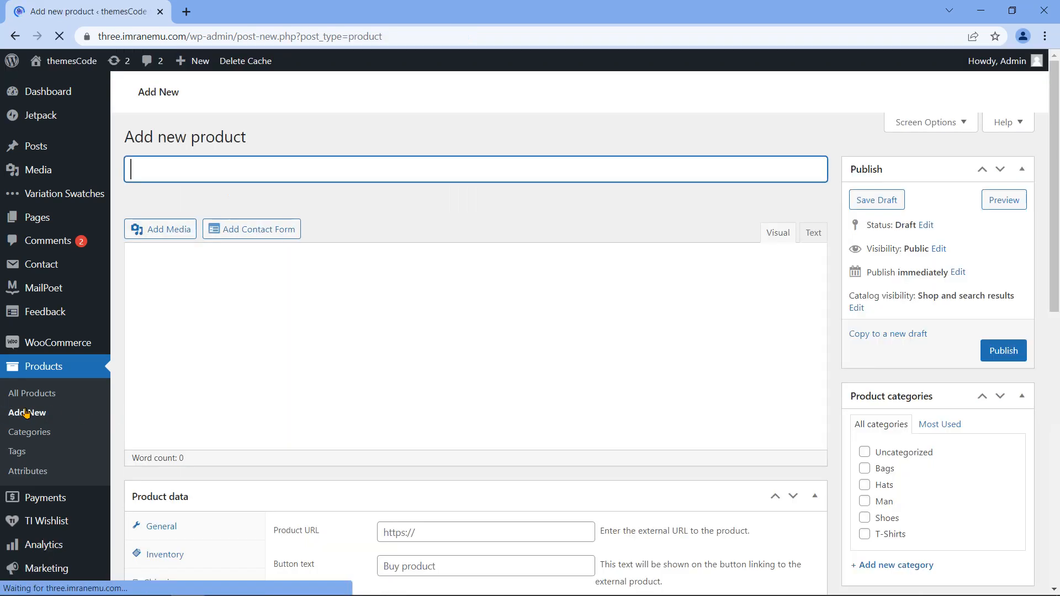
text(Ca)
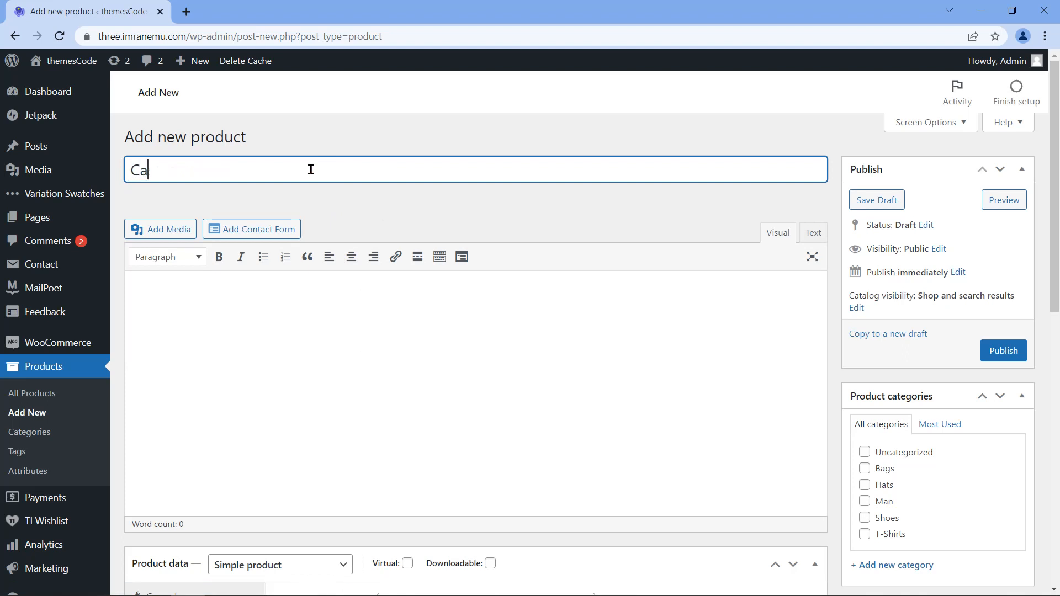
text(sual Hoodie)
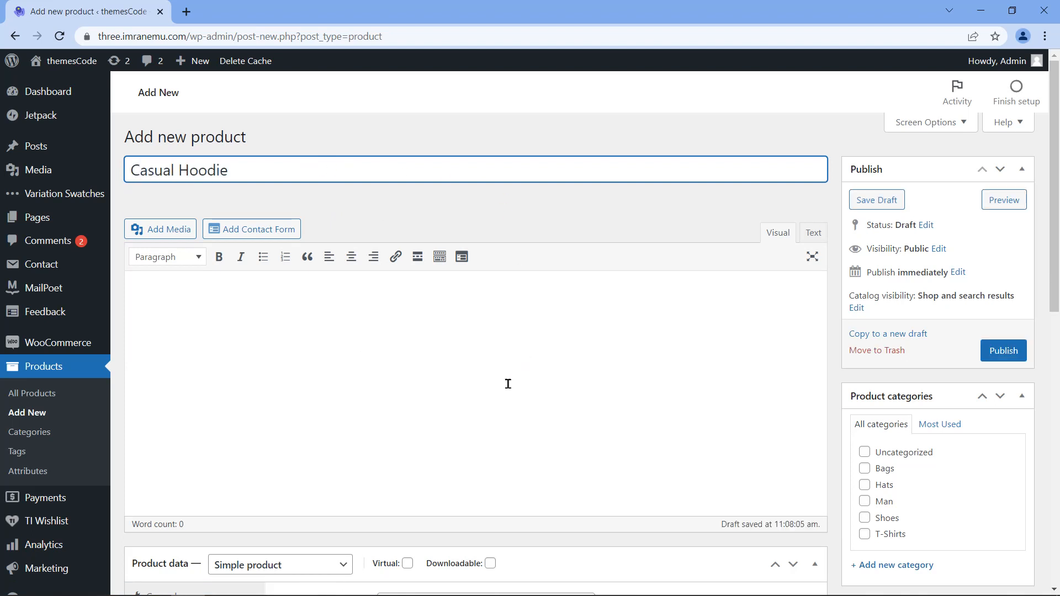
scroll(399, 331, down, 3)
scroll(422, 320, down, 3)
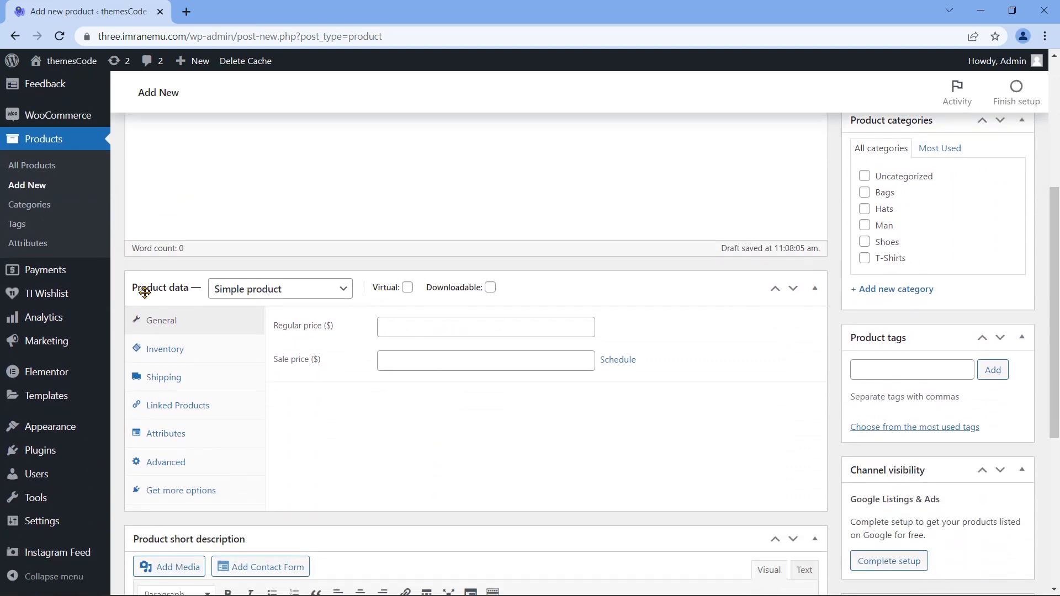
click(343, 292)
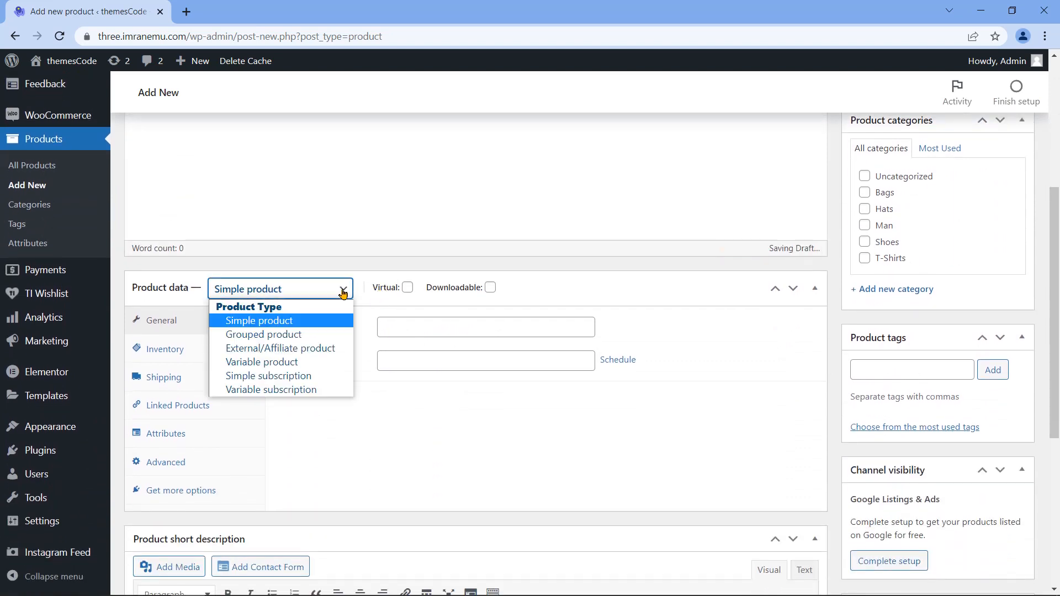
click(317, 363)
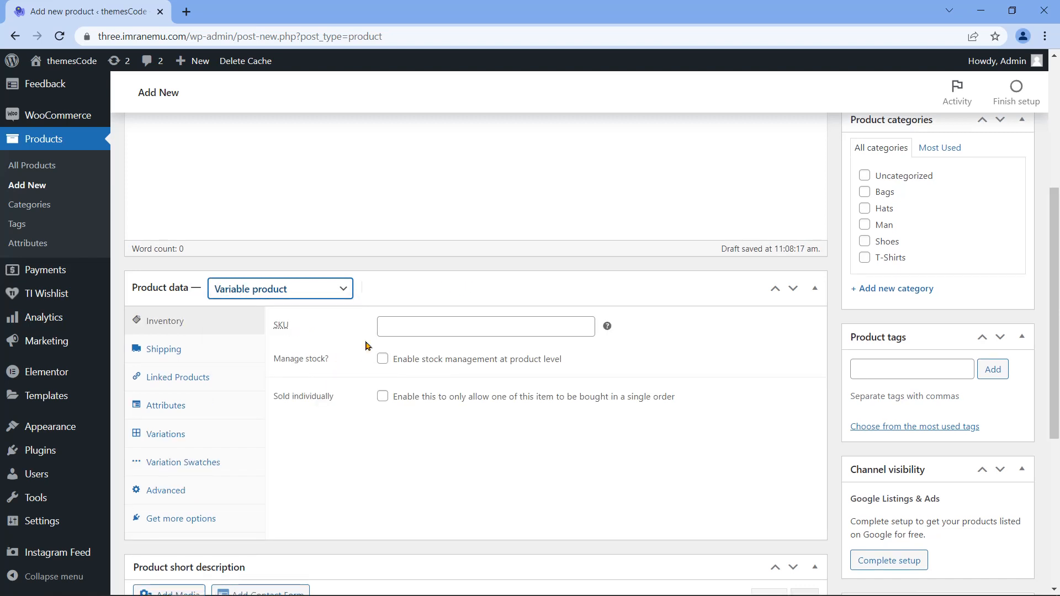
click(206, 408)
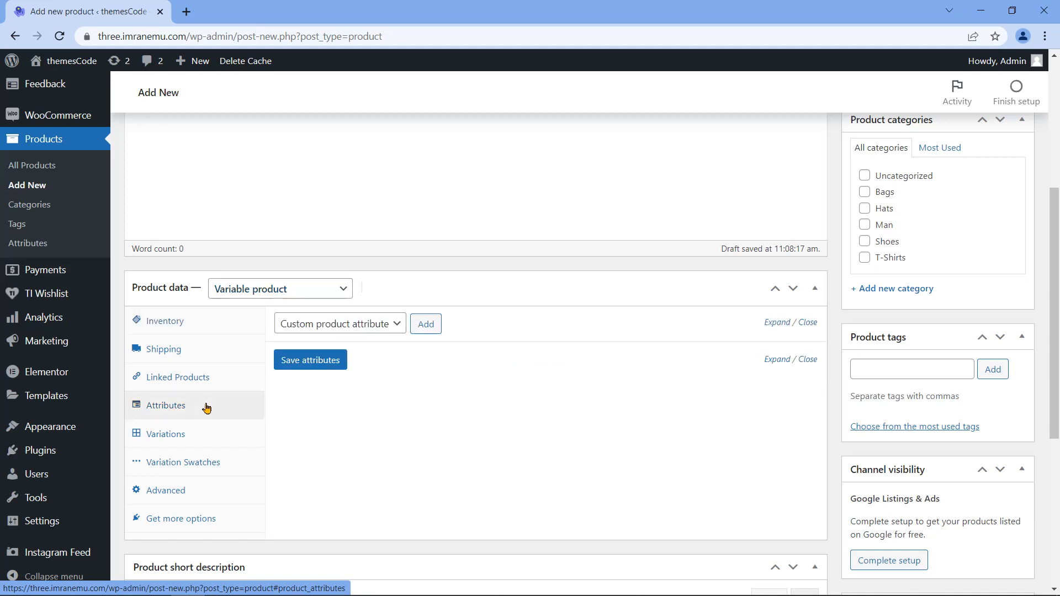
Step: Add the color attribute with Orange and White, used for variations, and save it
click(396, 326)
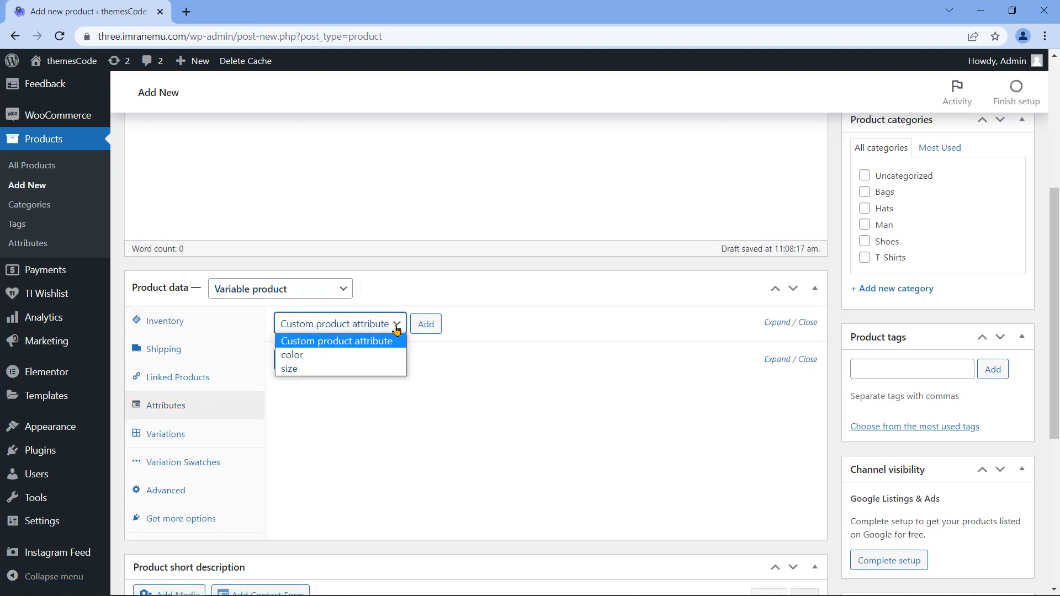
click(381, 357)
click(436, 329)
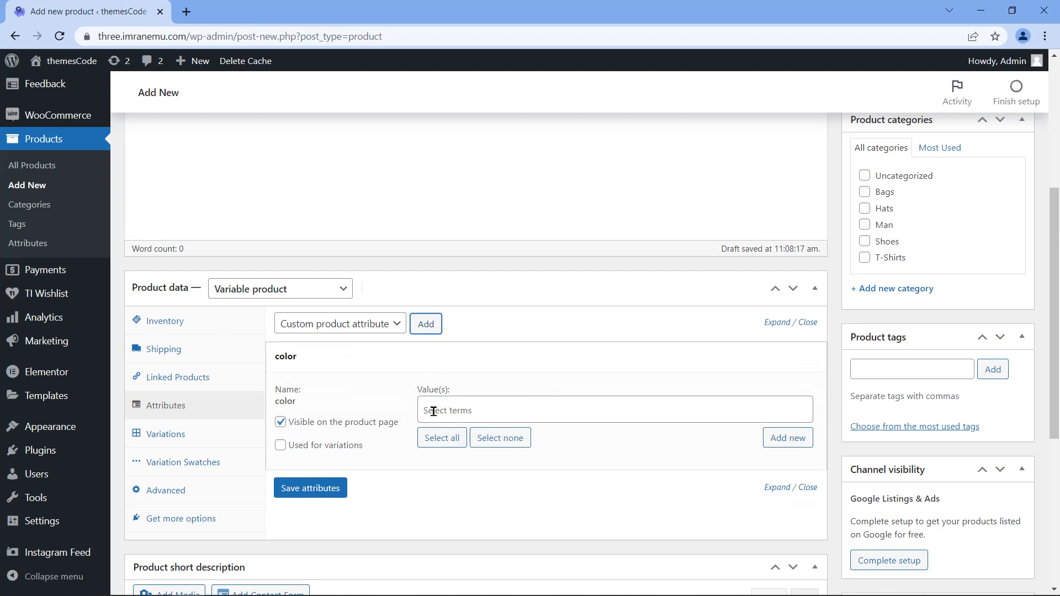
click(502, 410)
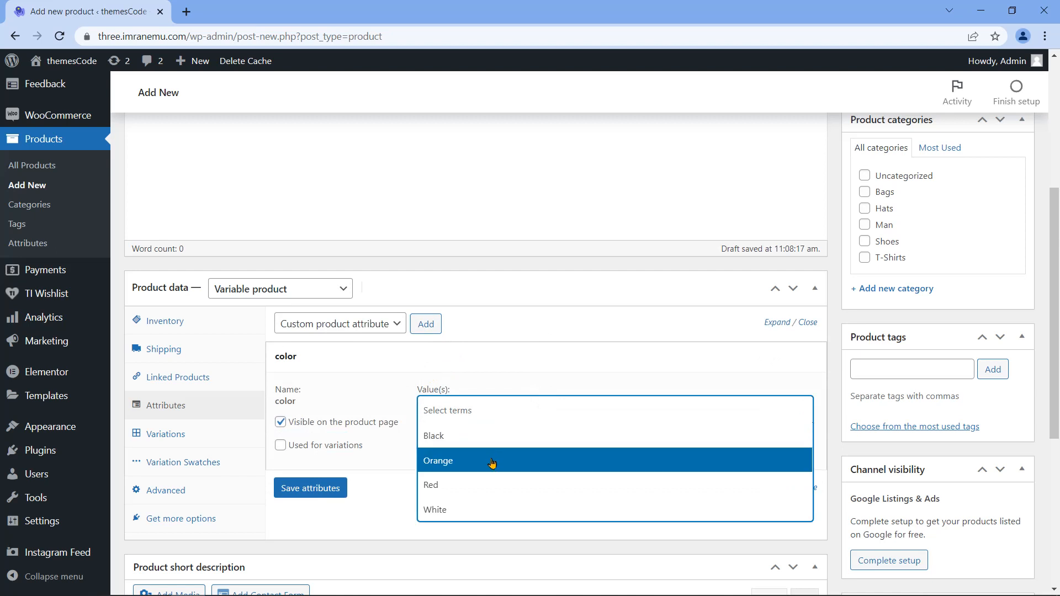
click(492, 461)
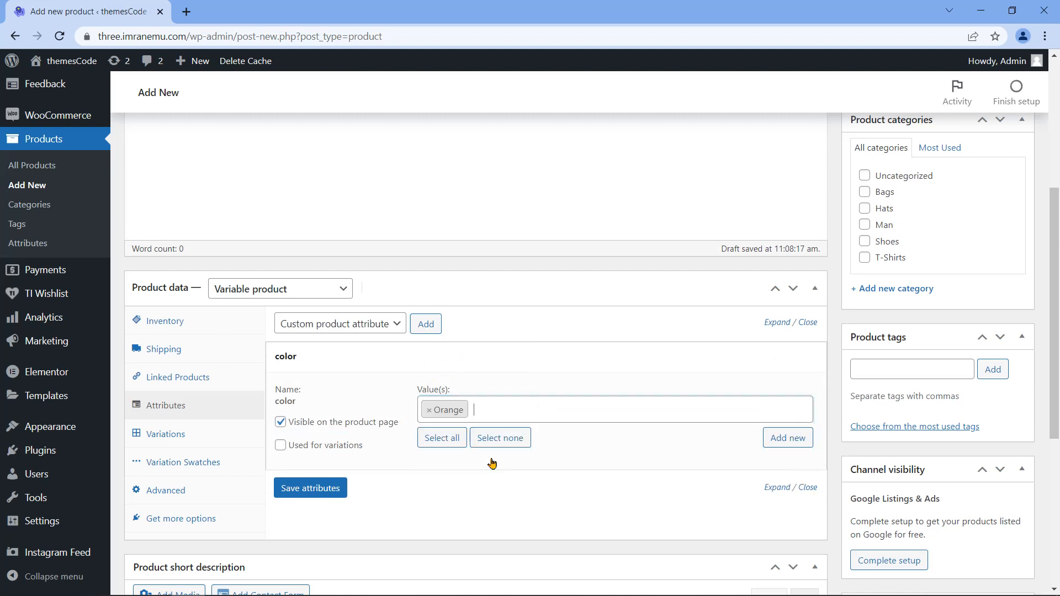
click(518, 408)
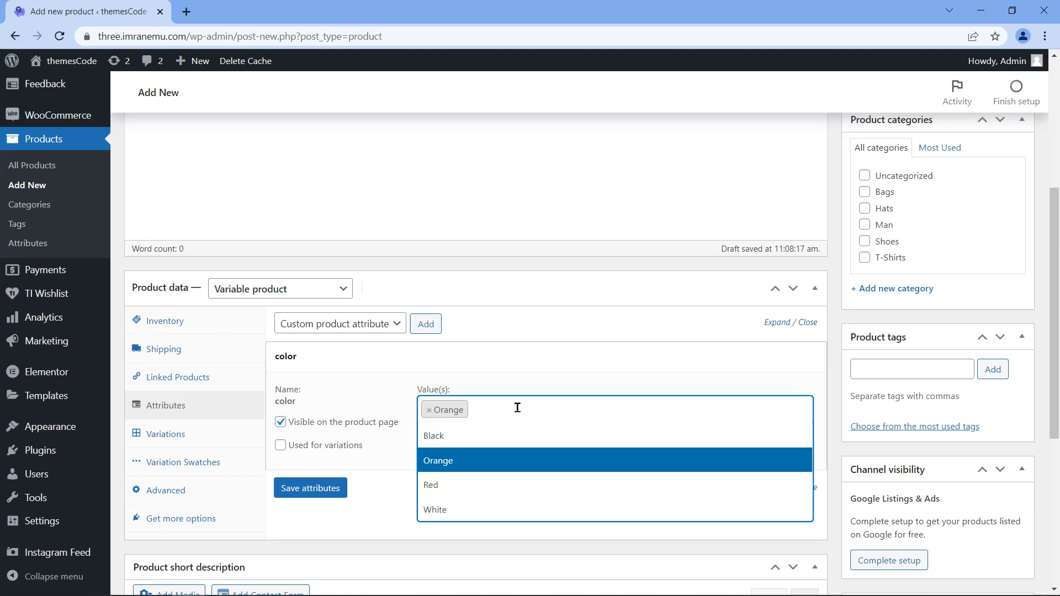
click(501, 508)
click(320, 447)
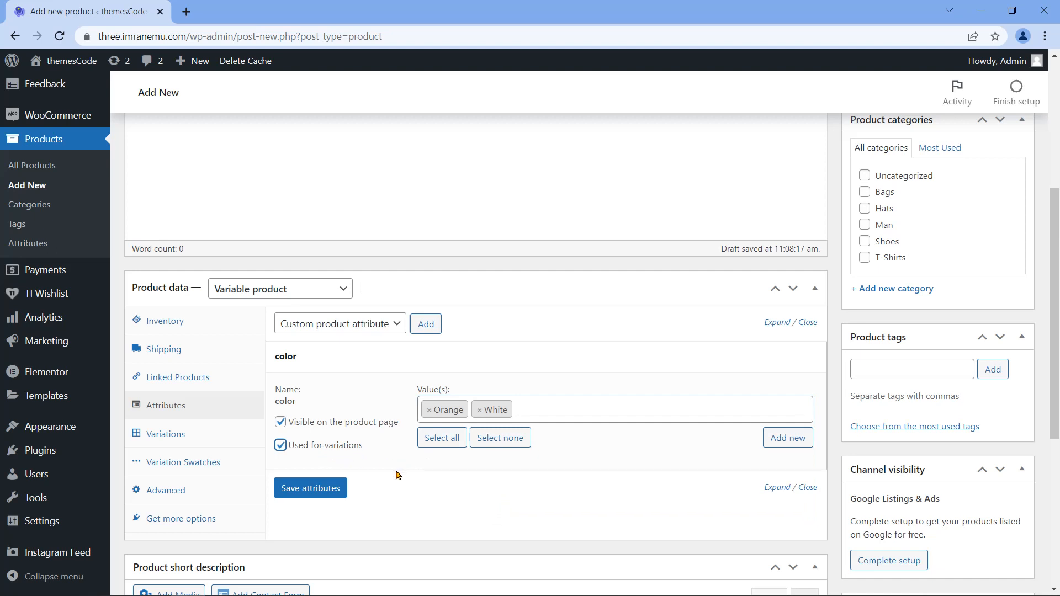
click(326, 493)
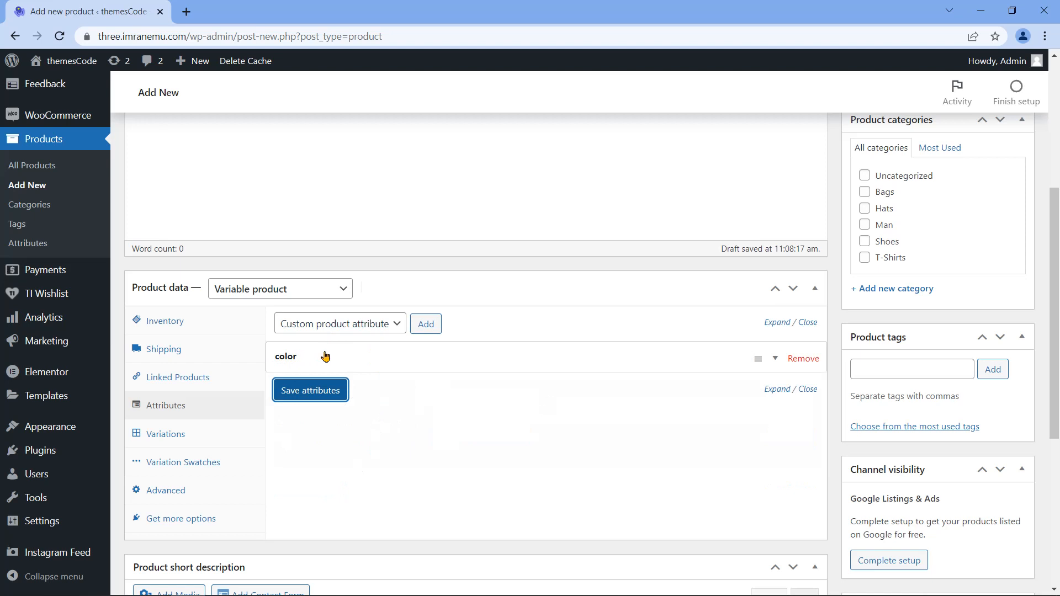
Step: Add the size attribute with Large and Small, used for variations, and save attributes
click(398, 325)
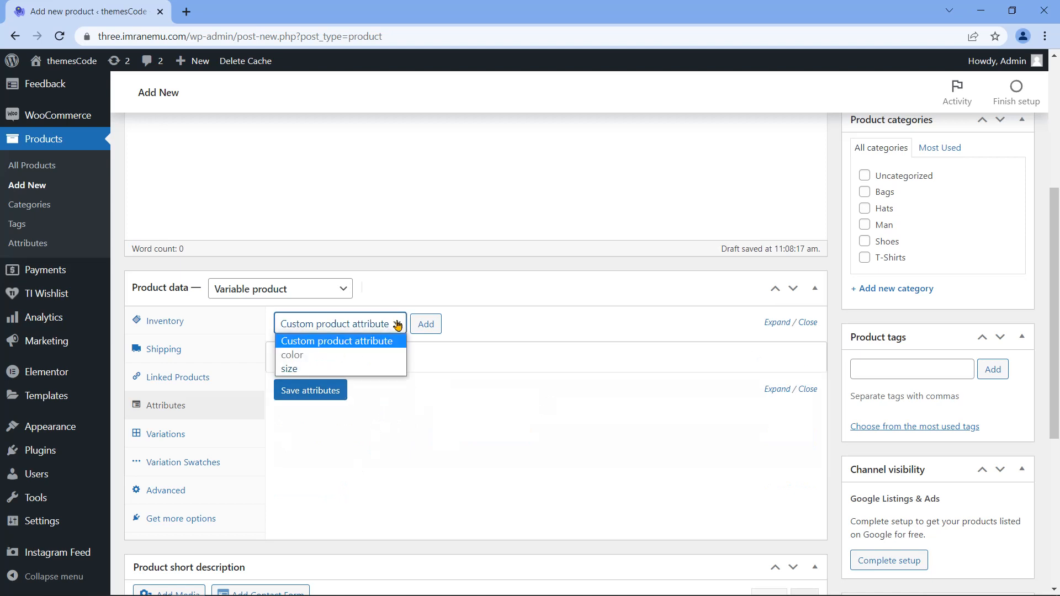
click(380, 369)
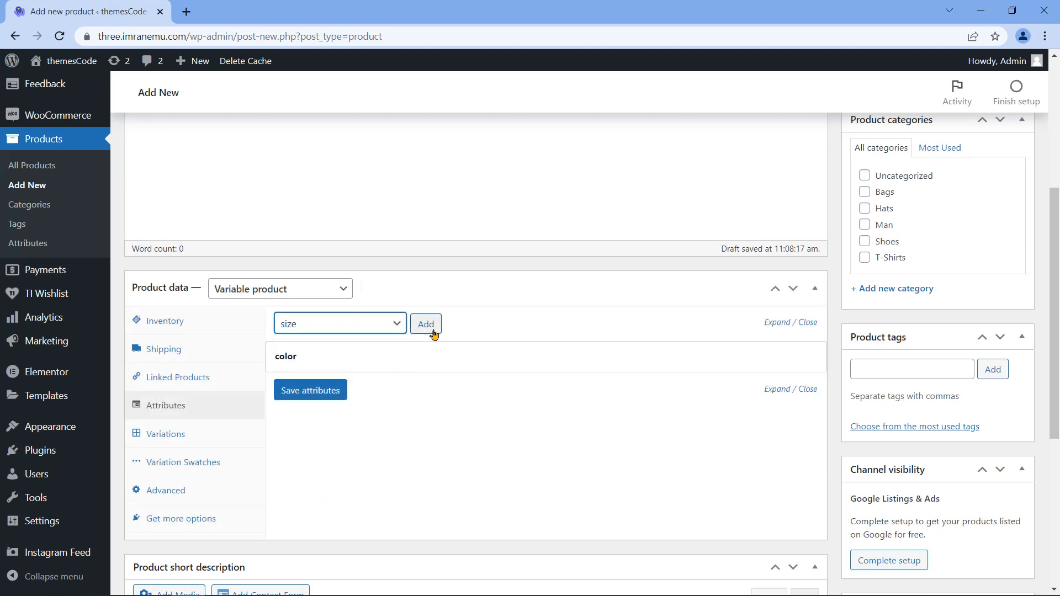
click(432, 328)
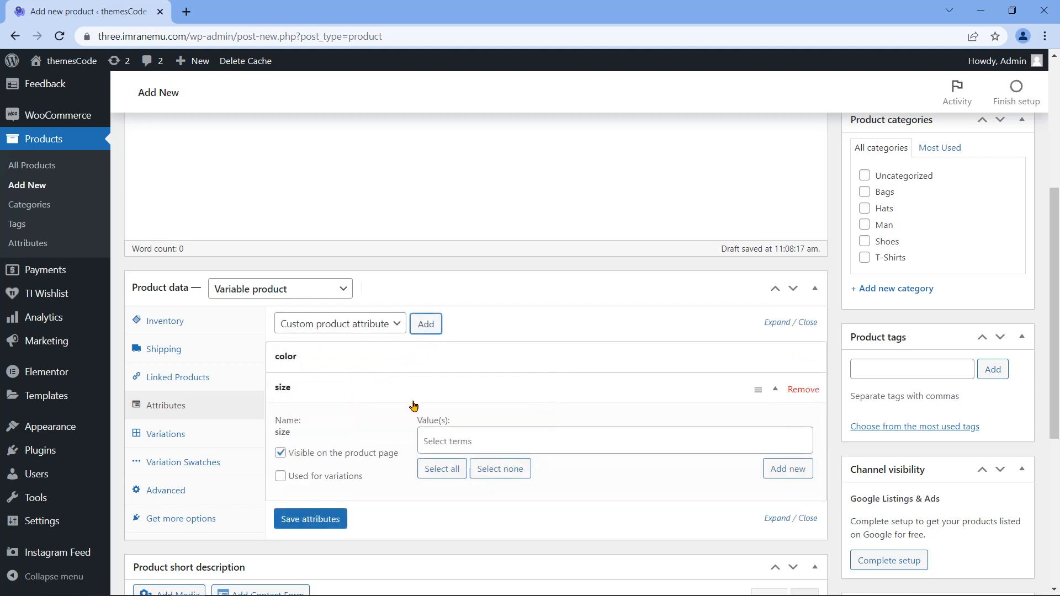
click(465, 442)
click(465, 468)
click(479, 446)
click(465, 492)
click(280, 476)
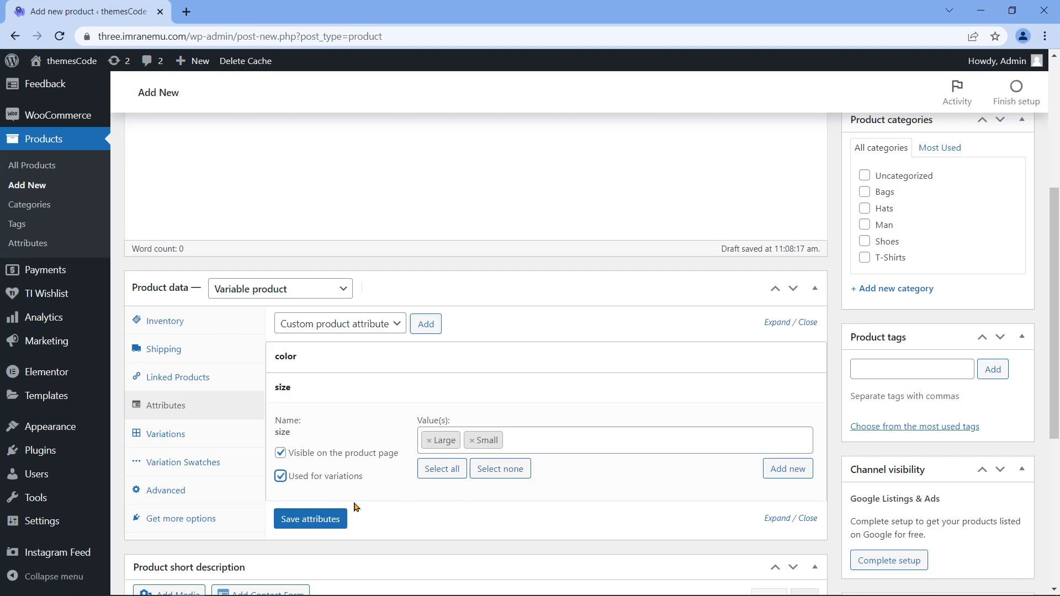
click(328, 529)
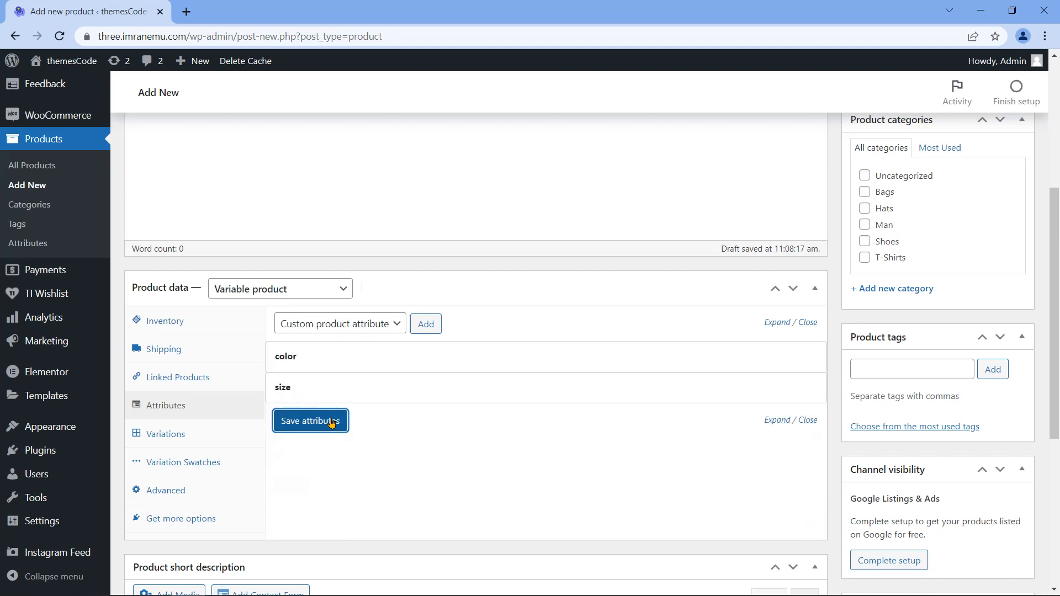
Step: Create variations from all attributes, producing 4 Orange/White × Large/Small variations
click(206, 439)
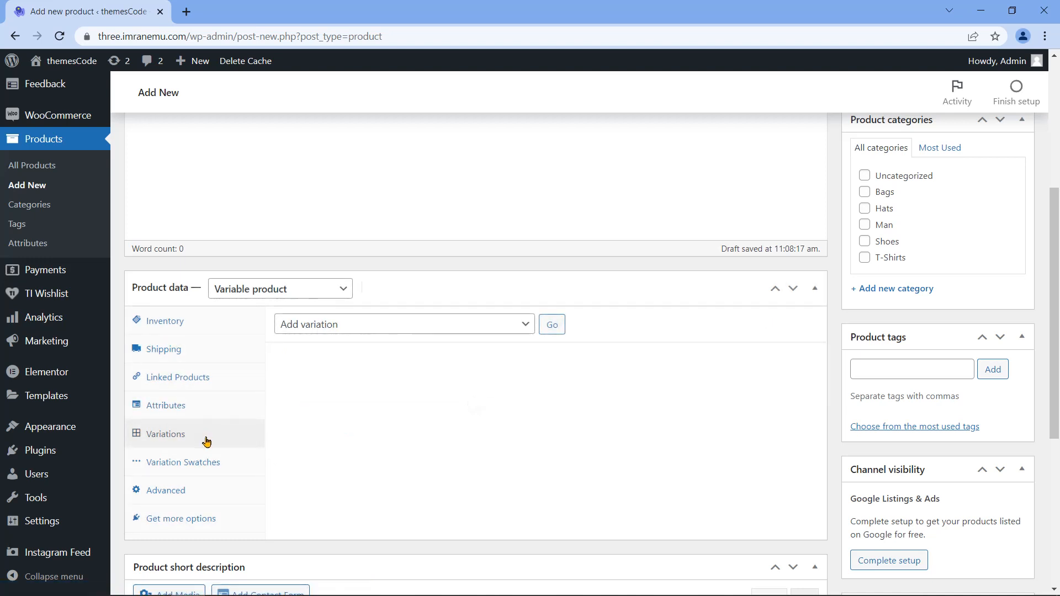
click(525, 329)
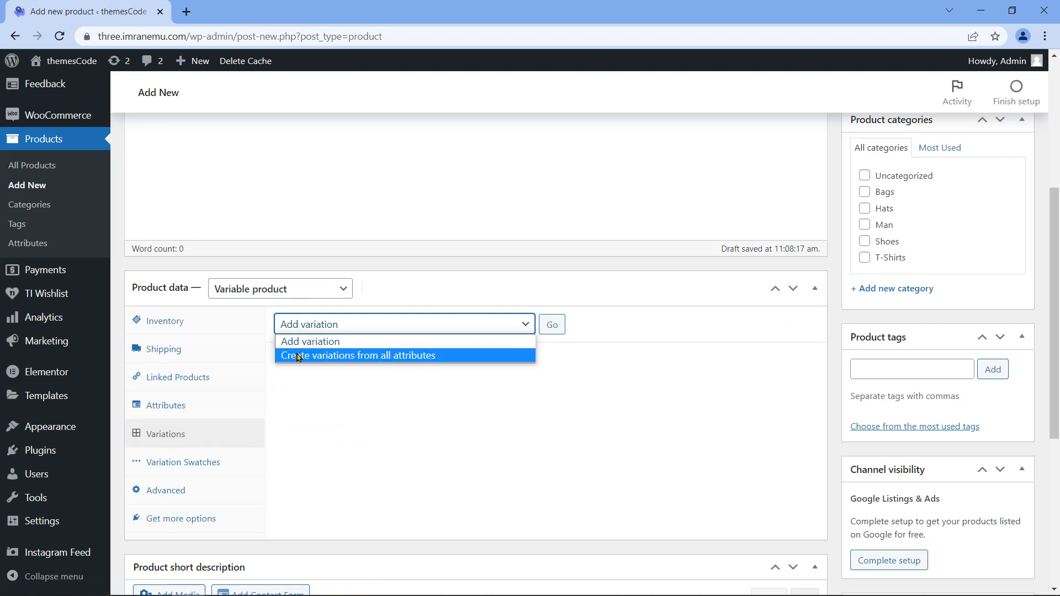
click(445, 359)
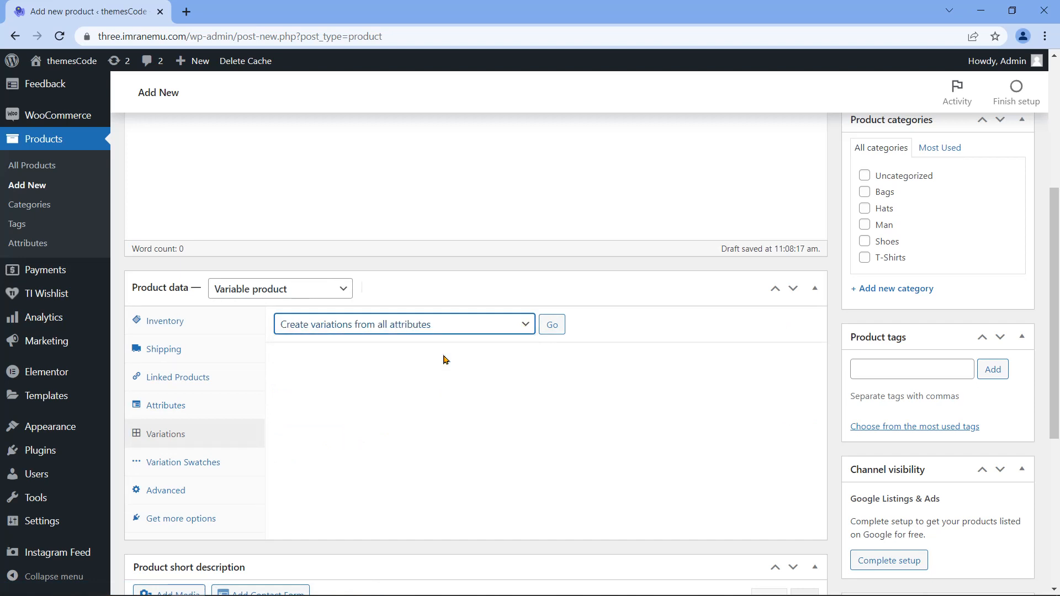
click(559, 329)
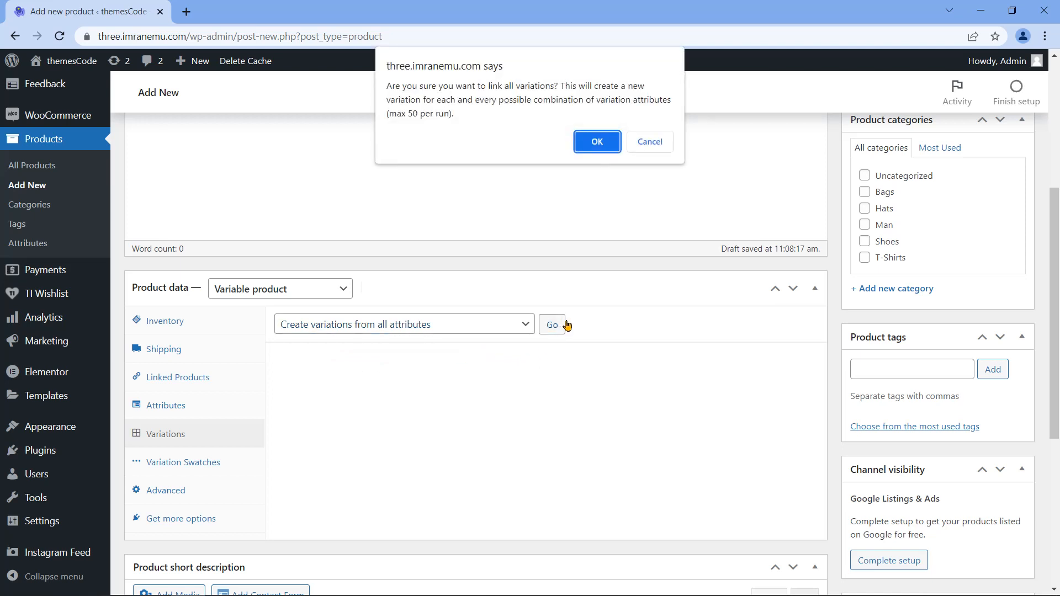
click(597, 142)
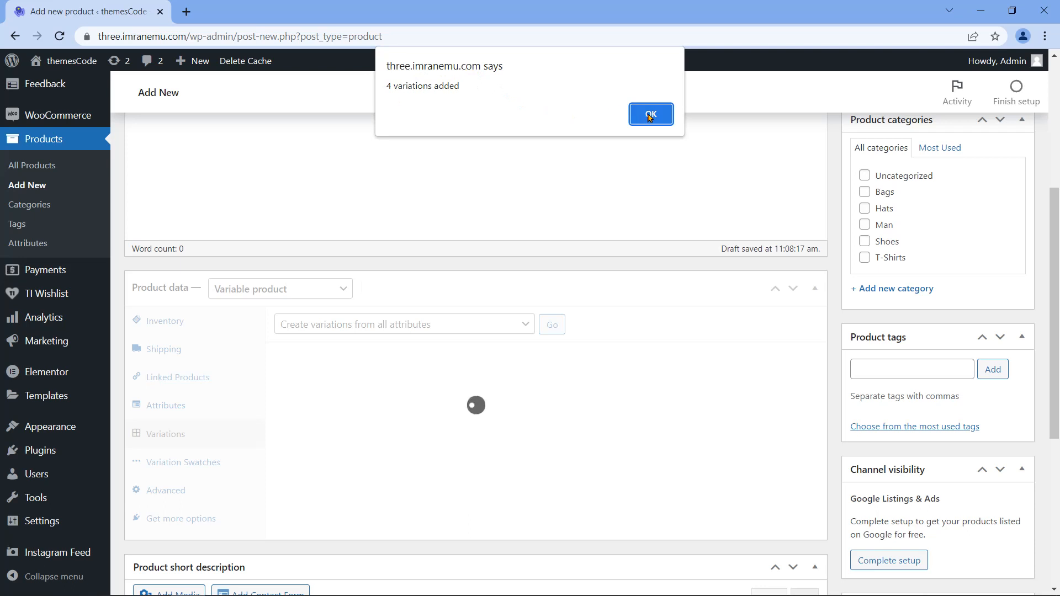
click(650, 116)
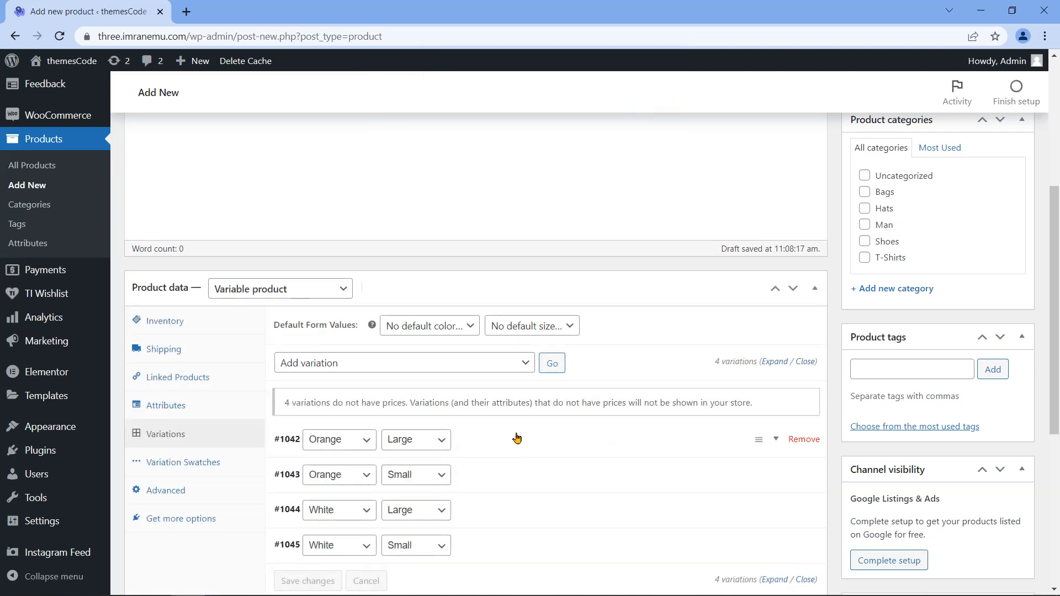
Step: Upload Hoodie Orange.jpg from Saved Pictures and set it as variation #1042's image
scroll(515, 435, down, 1)
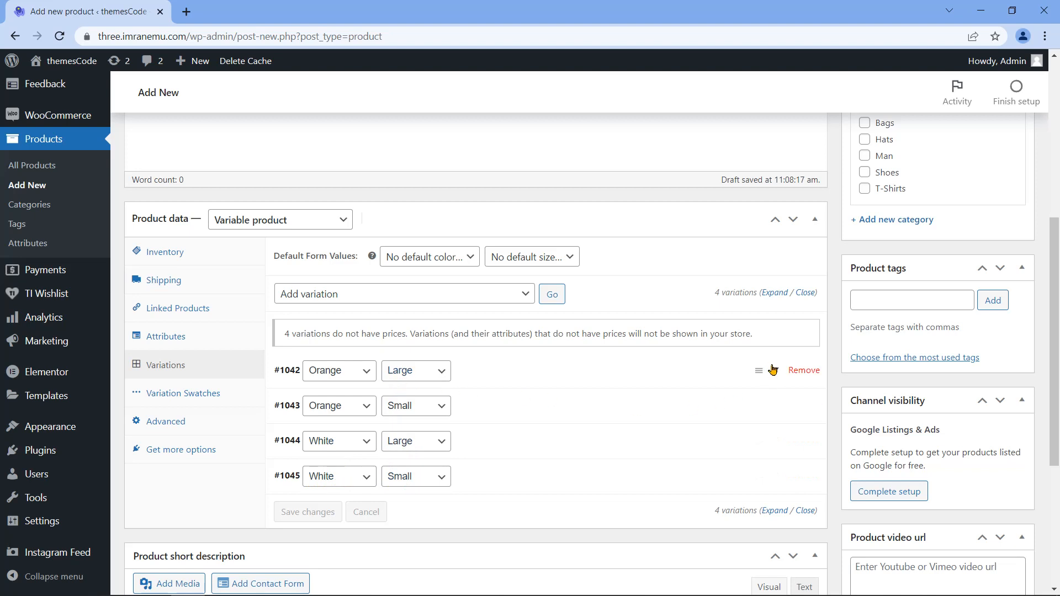
click(777, 372)
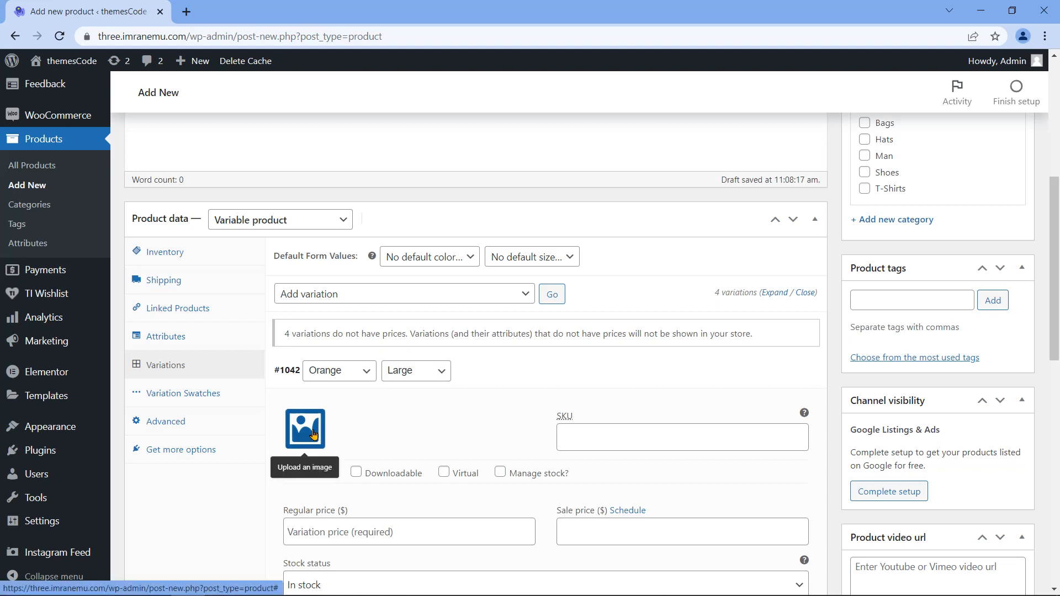
click(313, 435)
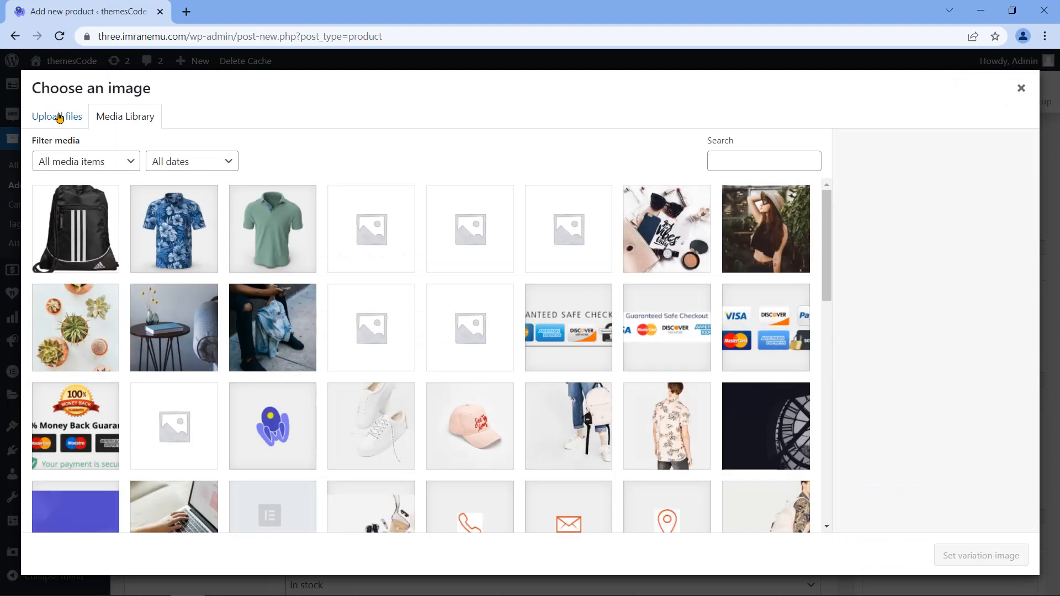
click(56, 116)
click(521, 336)
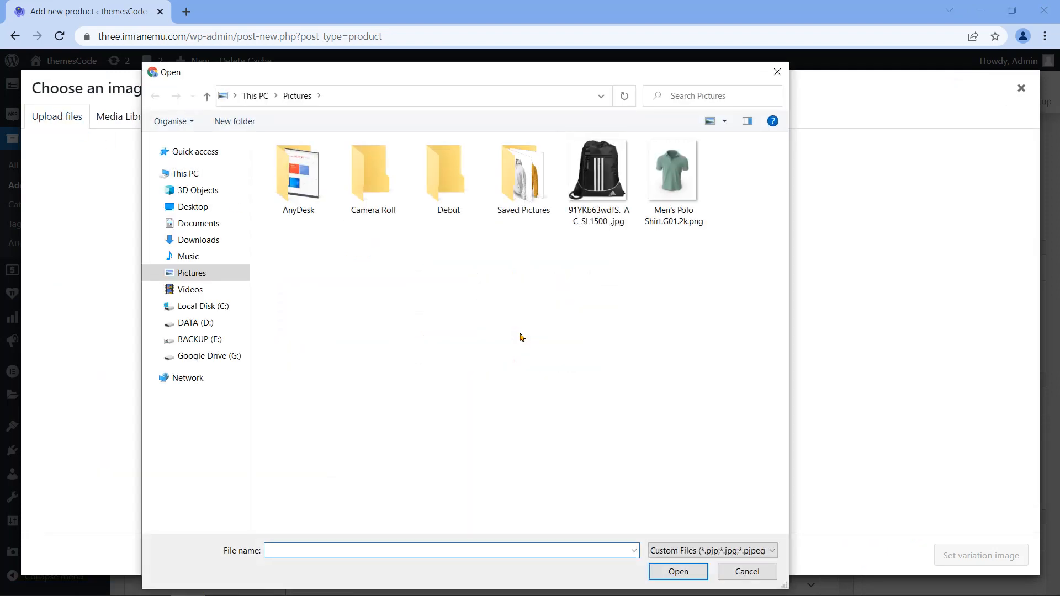
double_click(539, 208)
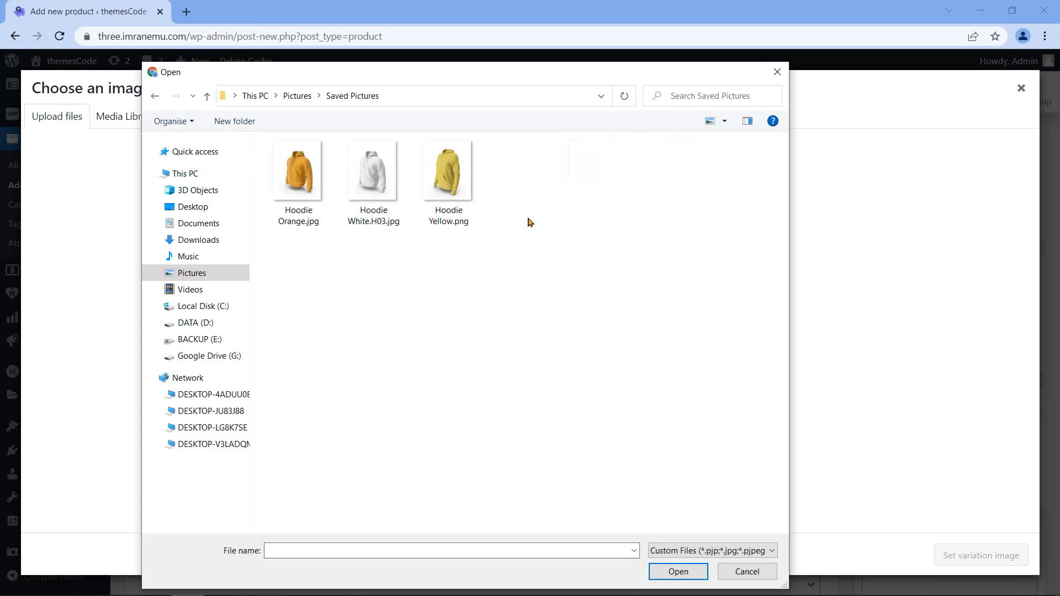
click(303, 217)
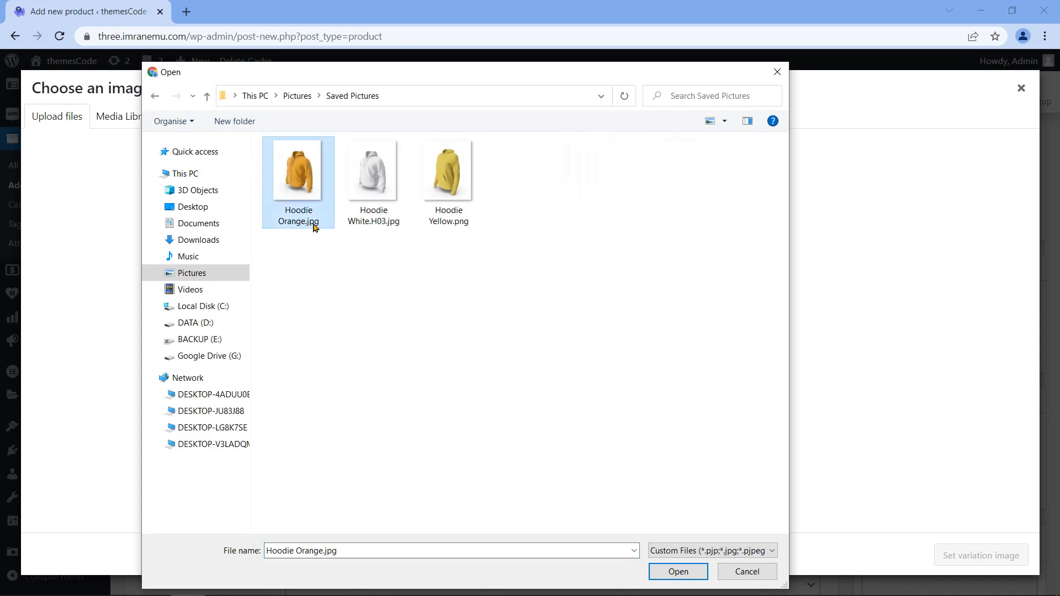
click(675, 572)
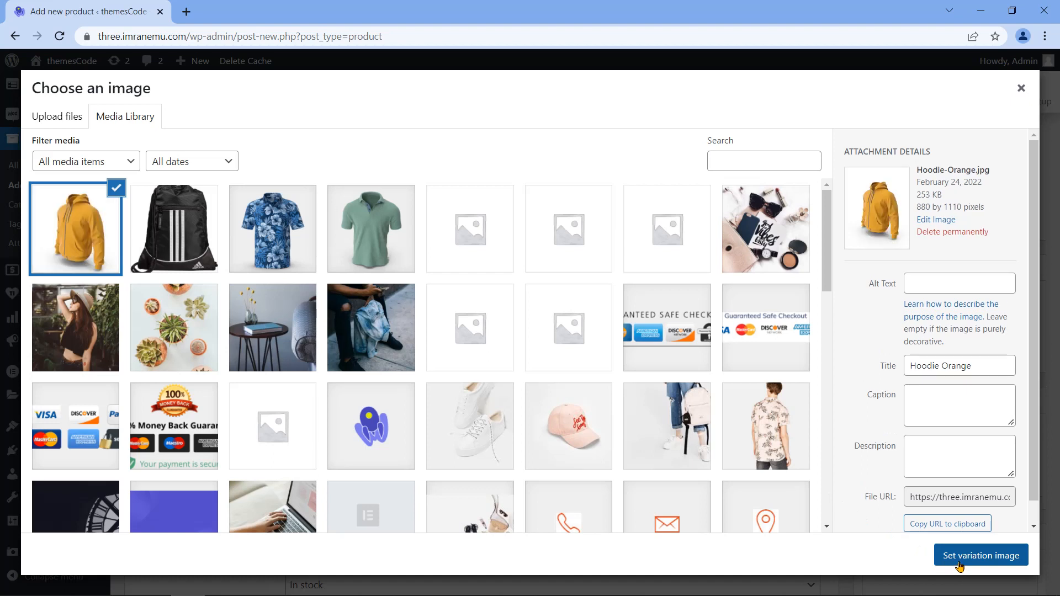
click(959, 555)
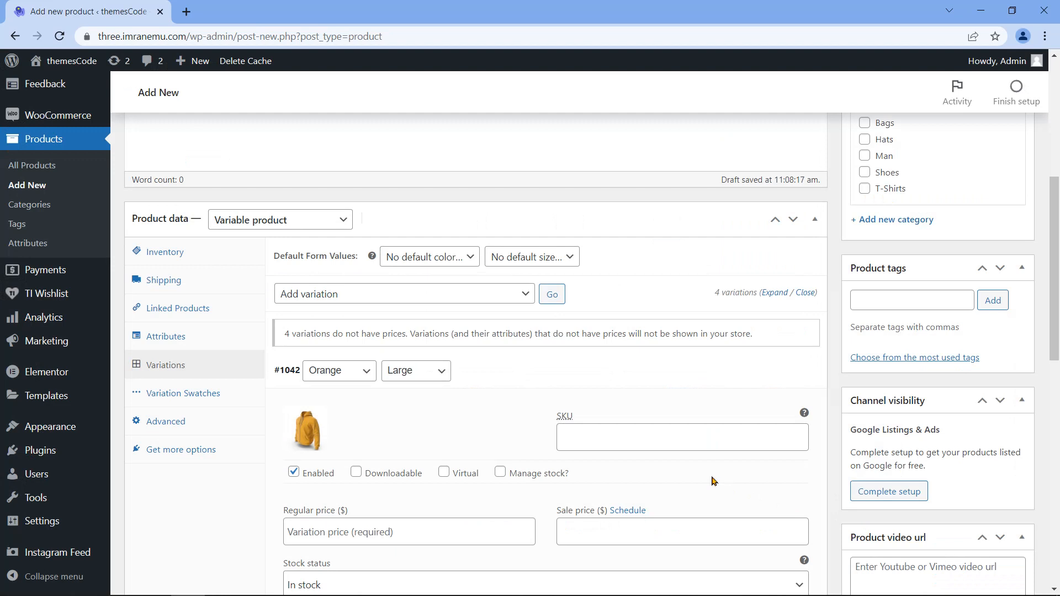
Step: Enter SKU vpol01, regular price 25 and sale price 22 for variation #1042, then save
click(637, 438)
text(vp)
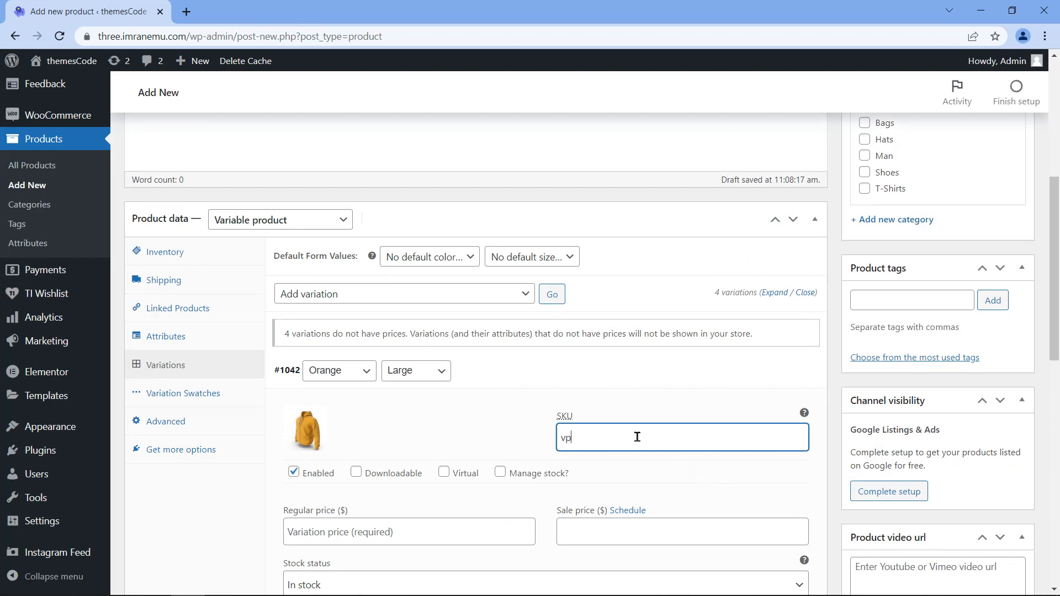
text(ol01)
scroll(580, 475, down, 2)
scroll(536, 469, down, 1)
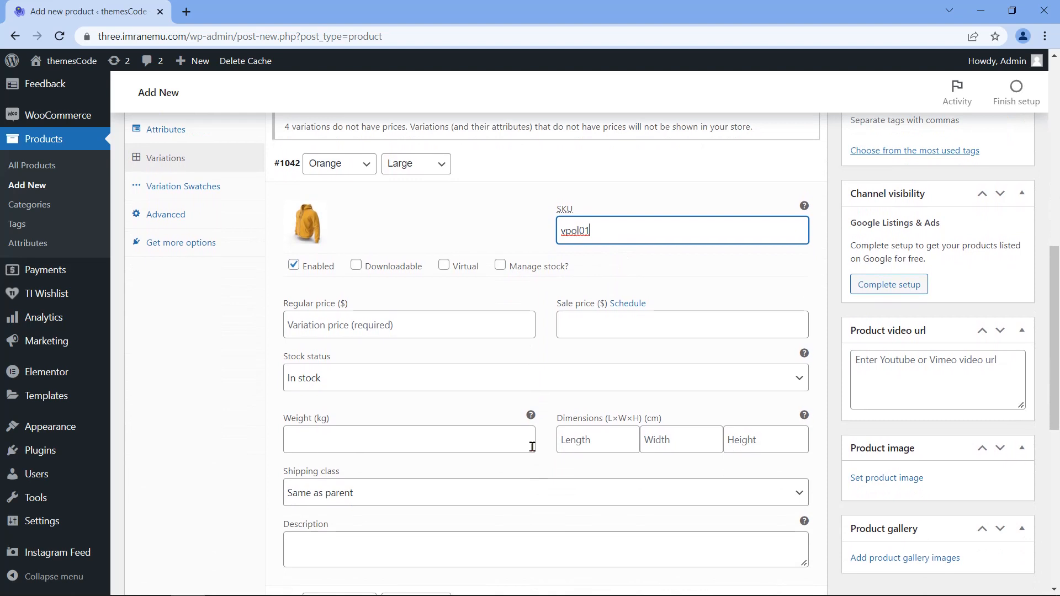
mouse_move(283, 303)
mouse_down()
mouse_move(310, 305)
mouse_move(283, 303)
mouse_up()
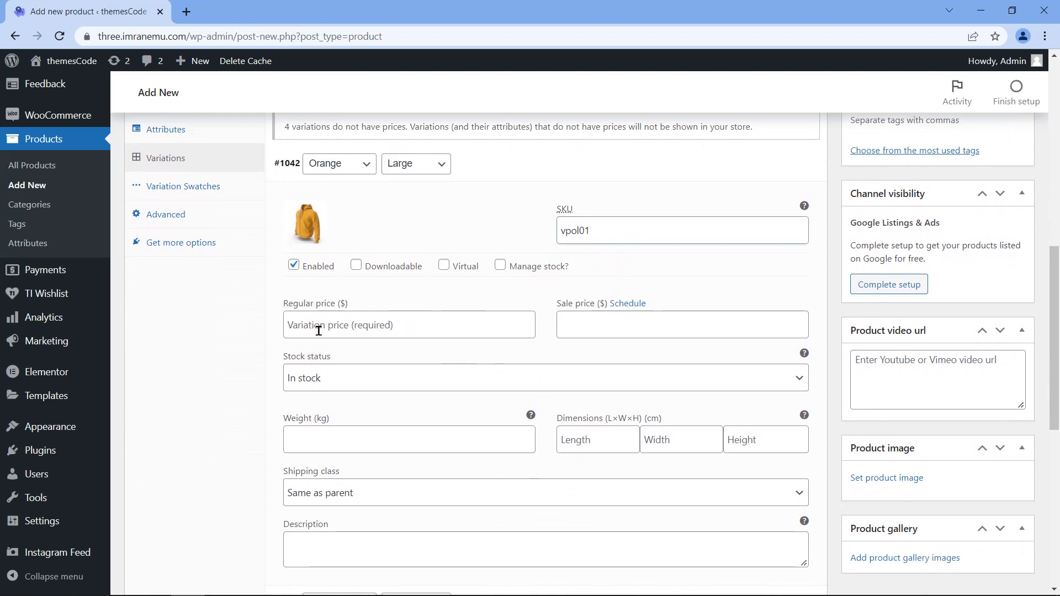
click(405, 325)
text(2)
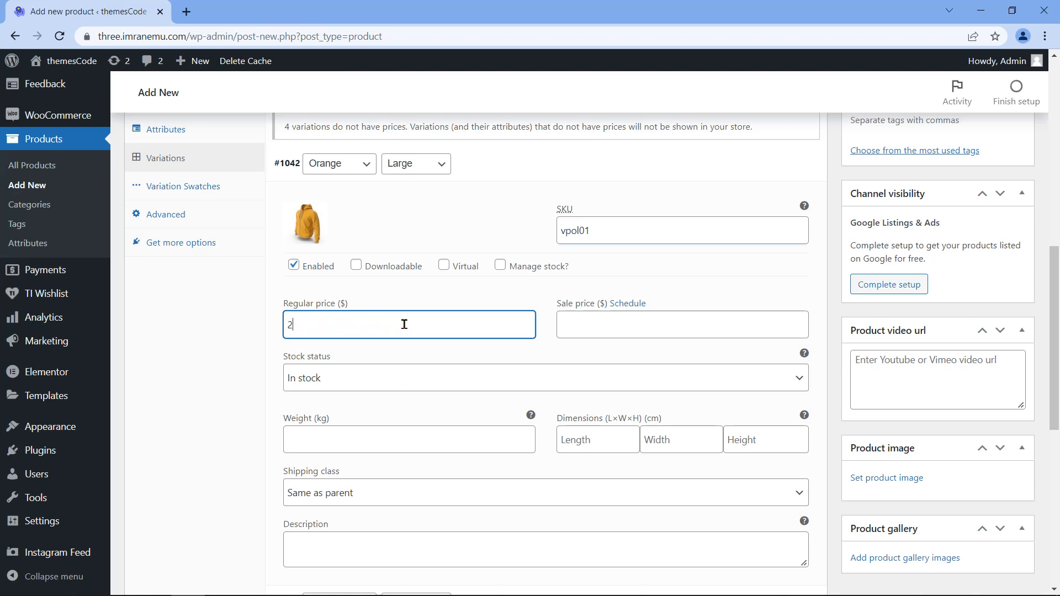
click(596, 323)
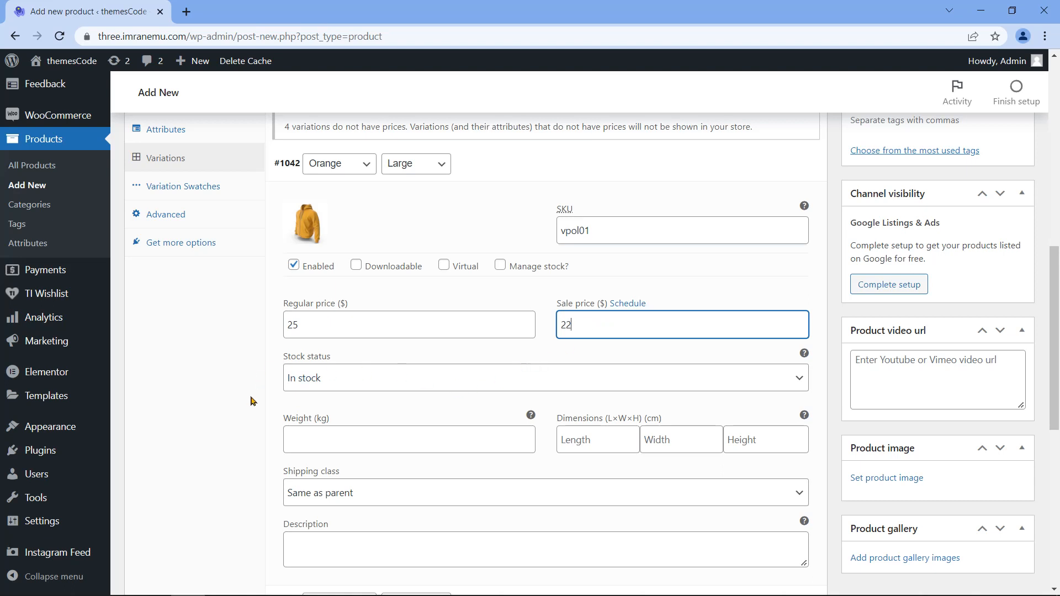
scroll(252, 400, down, 1)
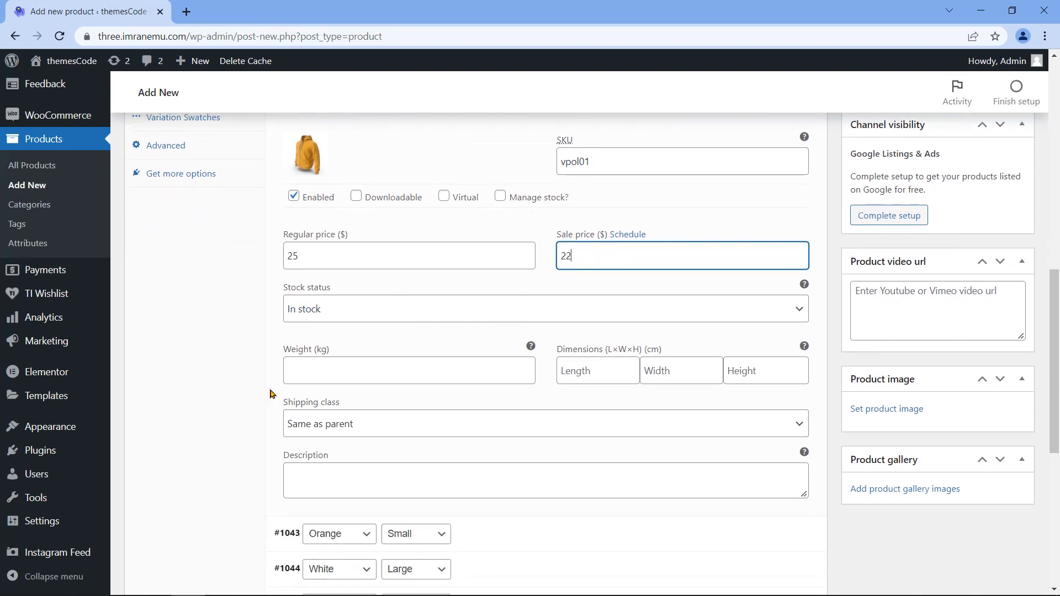
scroll(372, 406, down, 1)
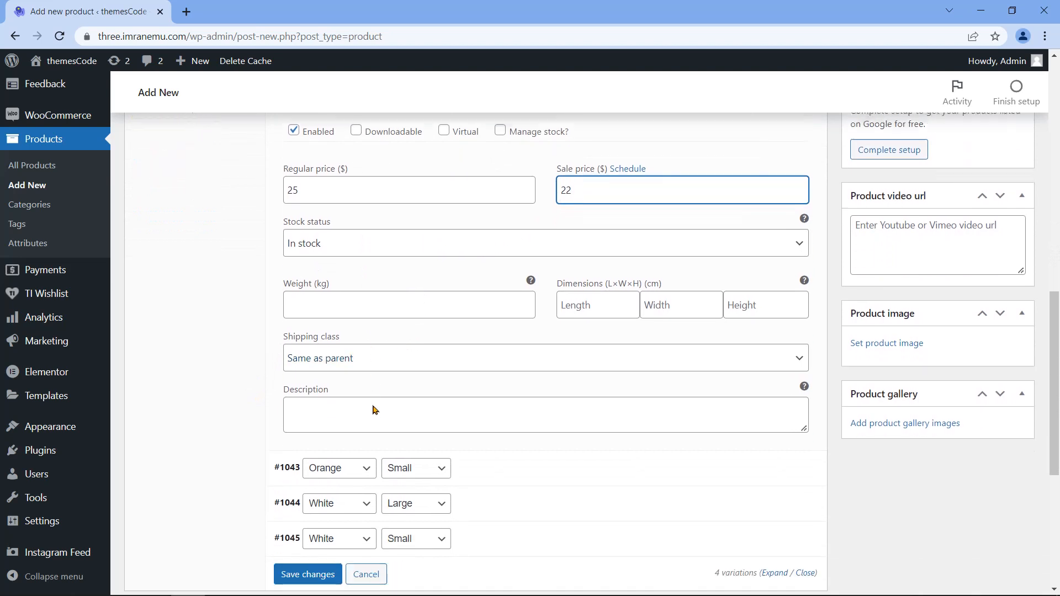
scroll(419, 393, up, 2)
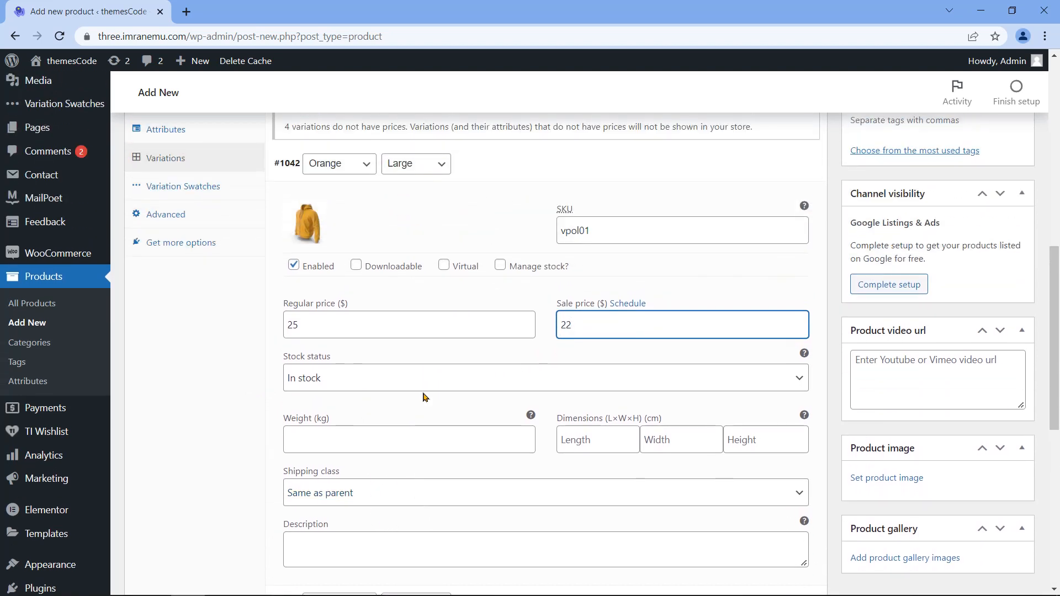
scroll(425, 396, down, 4)
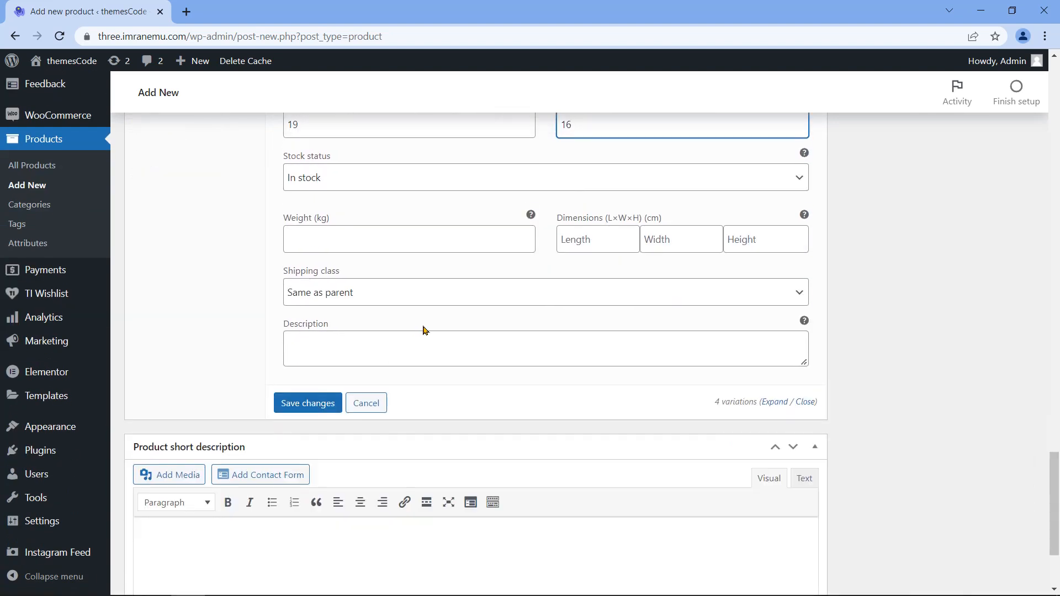
click(308, 403)
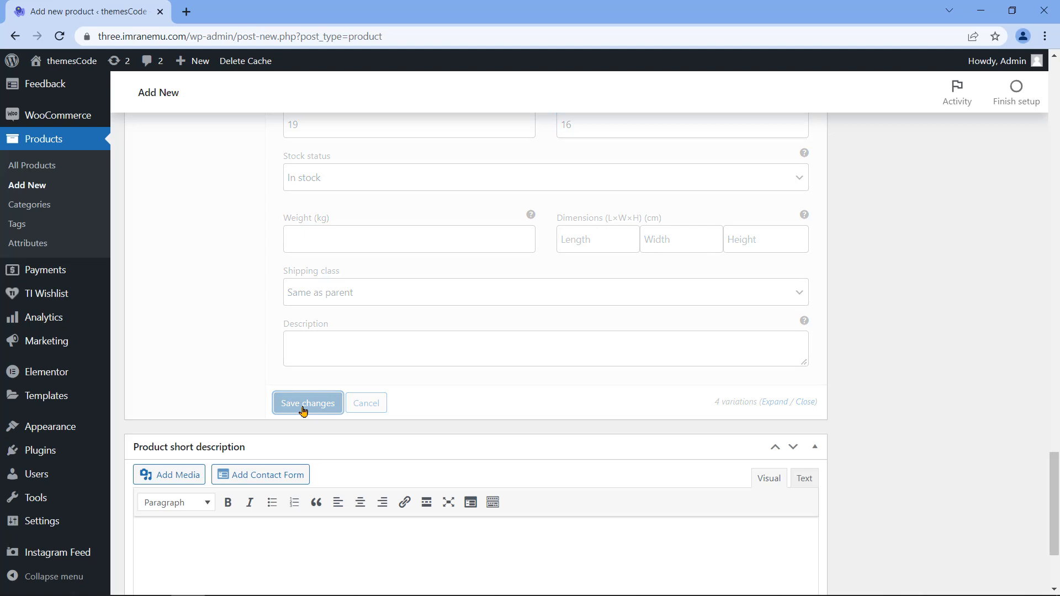
scroll(505, 394, down, 2)
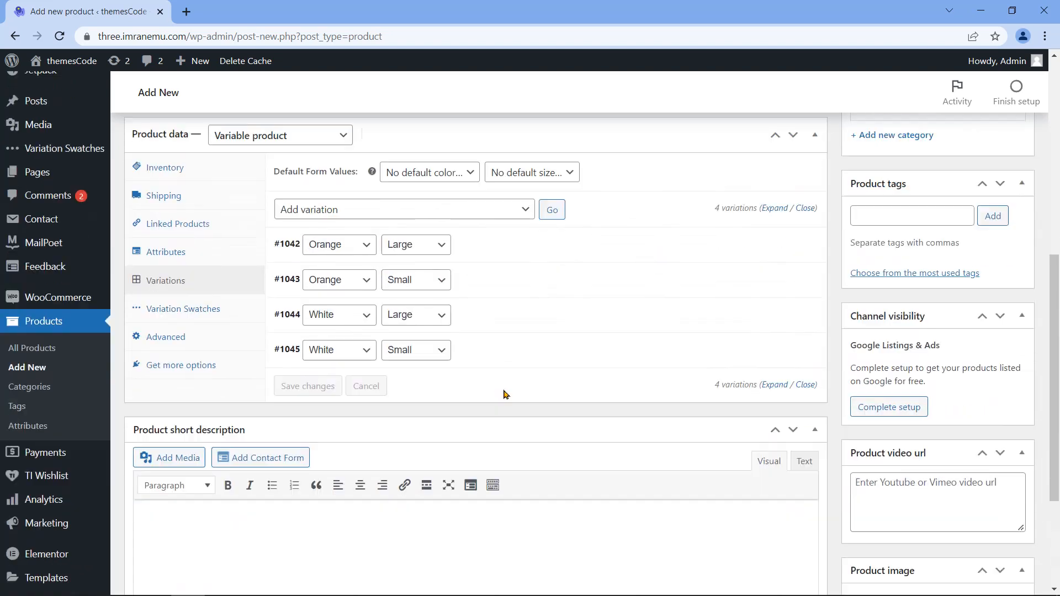
scroll(534, 370, down, 2)
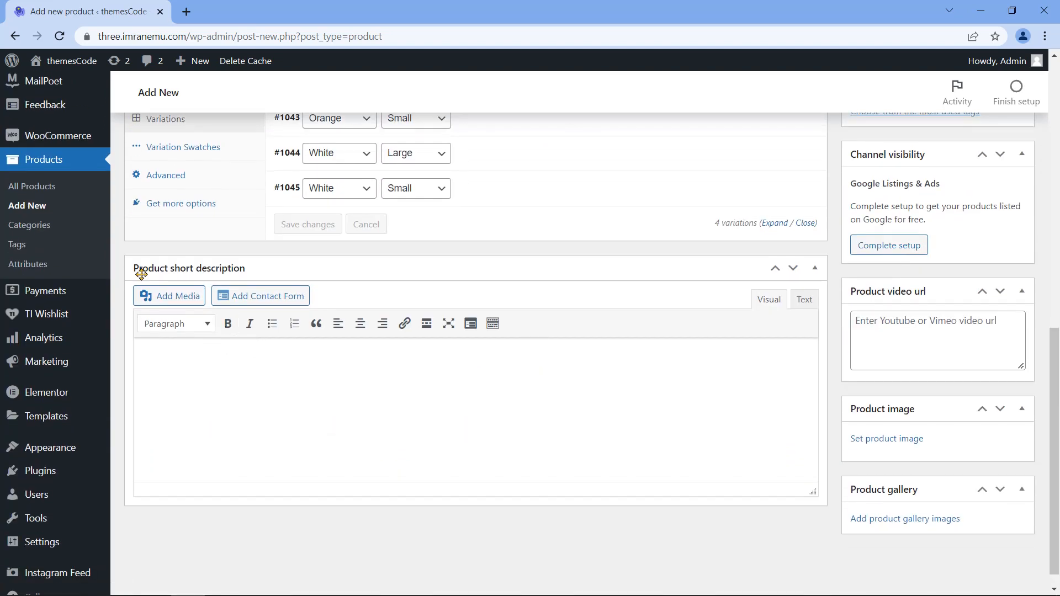
click(245, 365)
text(In a free hour, when our power of choice is untrammelled and when nothing prevents our being able to do what we like best, every pleasure is to be welcomed and every pain avoided. But in certain circumstances and owing to the claims of duty or the obligations of business it will frequently occur that pleasures have to be repudiated and annoyances accepted.)
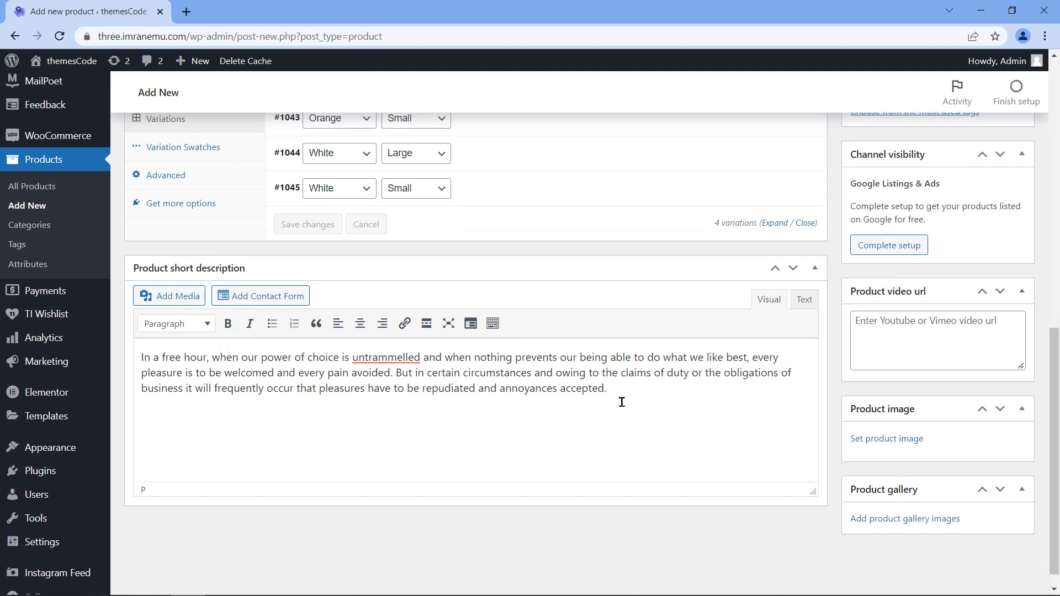
scroll(656, 395, up, 6)
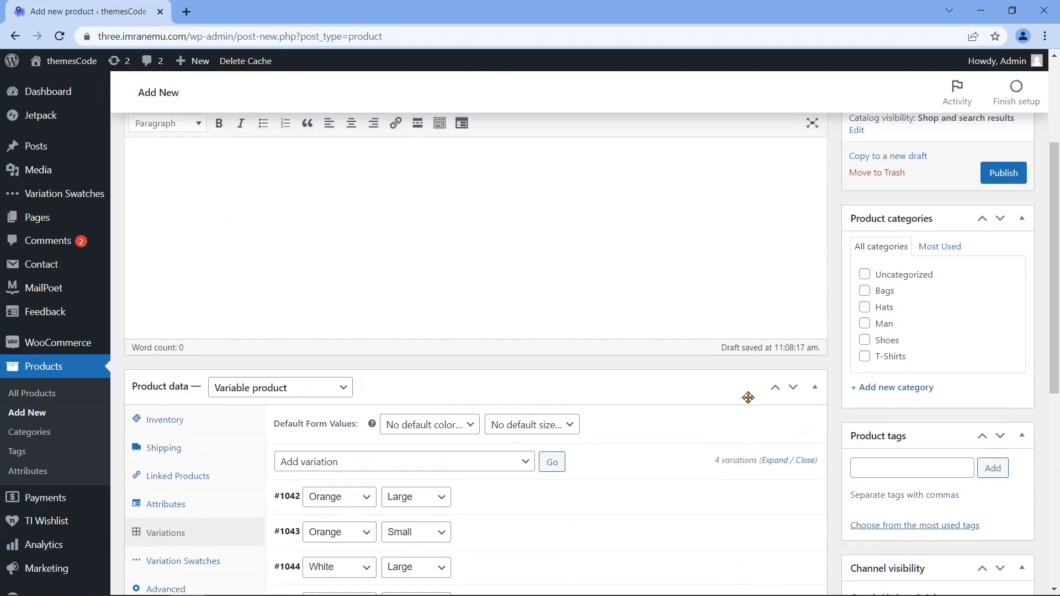
scroll(828, 267, up, 2)
click(205, 131)
double_click(203, 132)
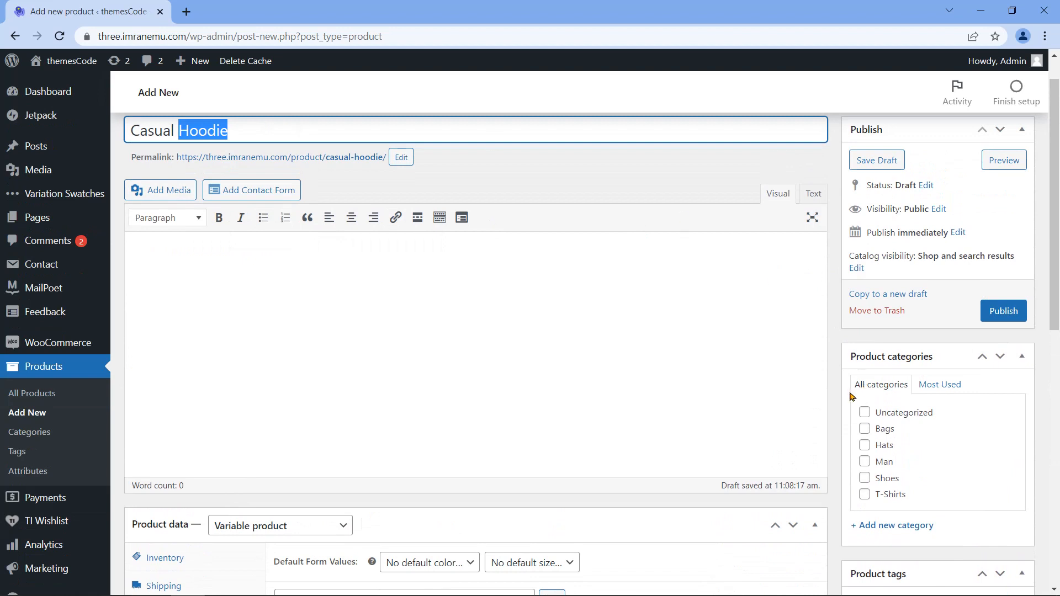
scroll(835, 392, down, 2)
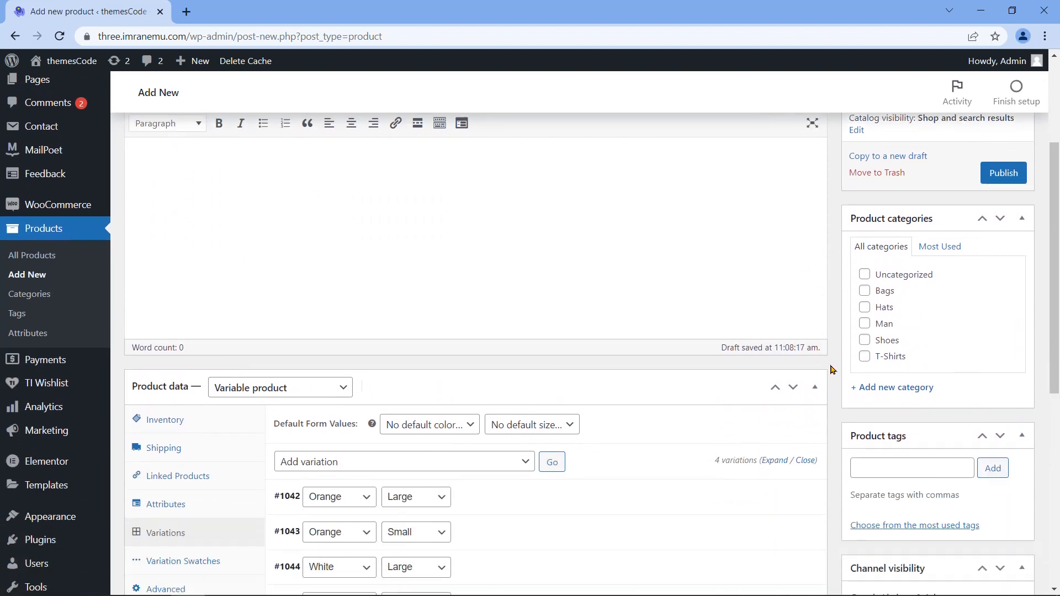
Step: Create a new Hoodie product category and assign the product to it
click(902, 392)
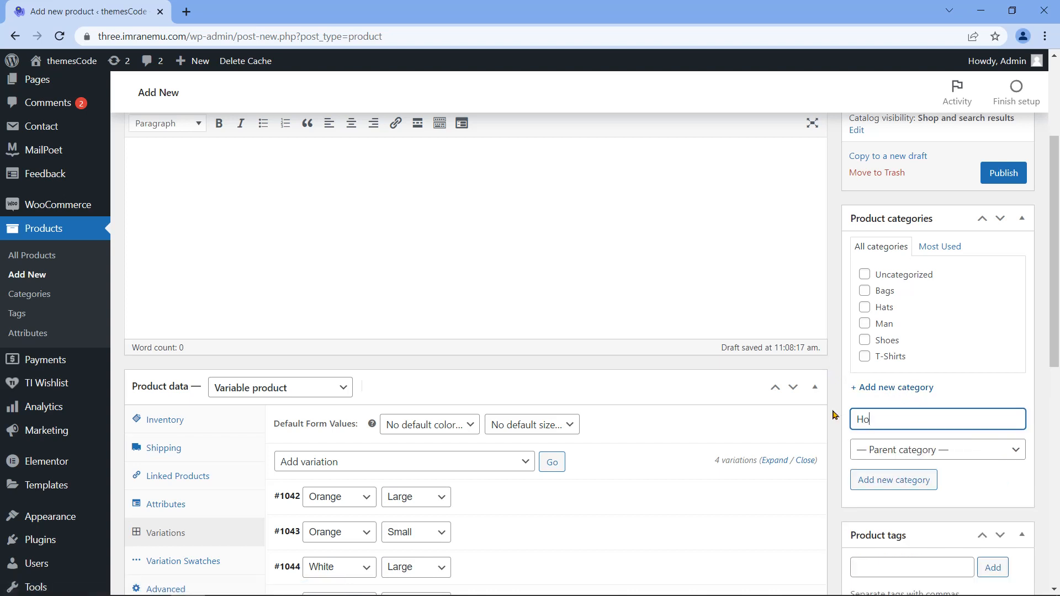
click(854, 480)
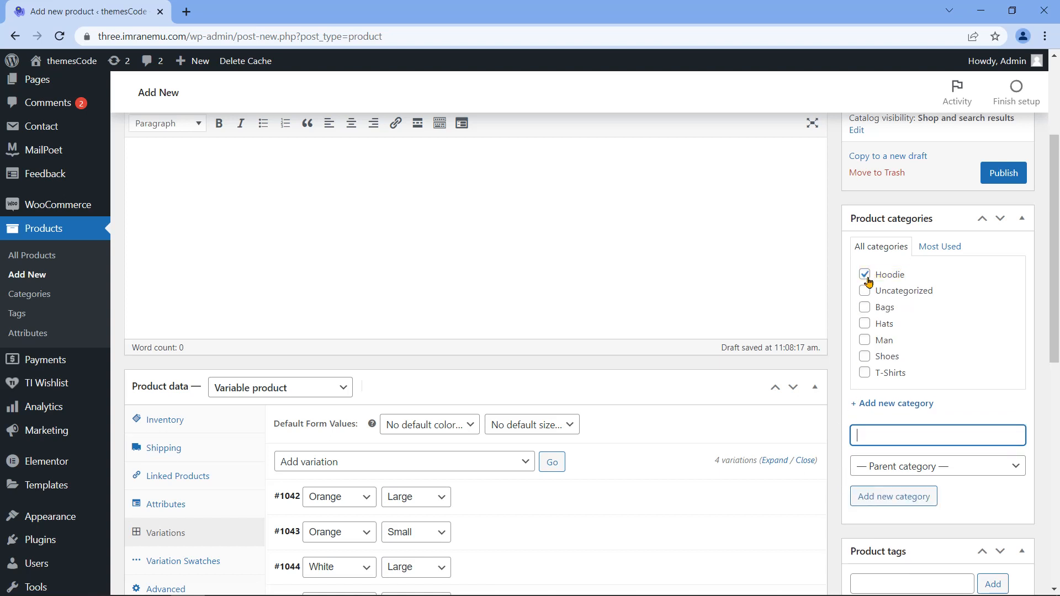
scroll(844, 465, down, 3)
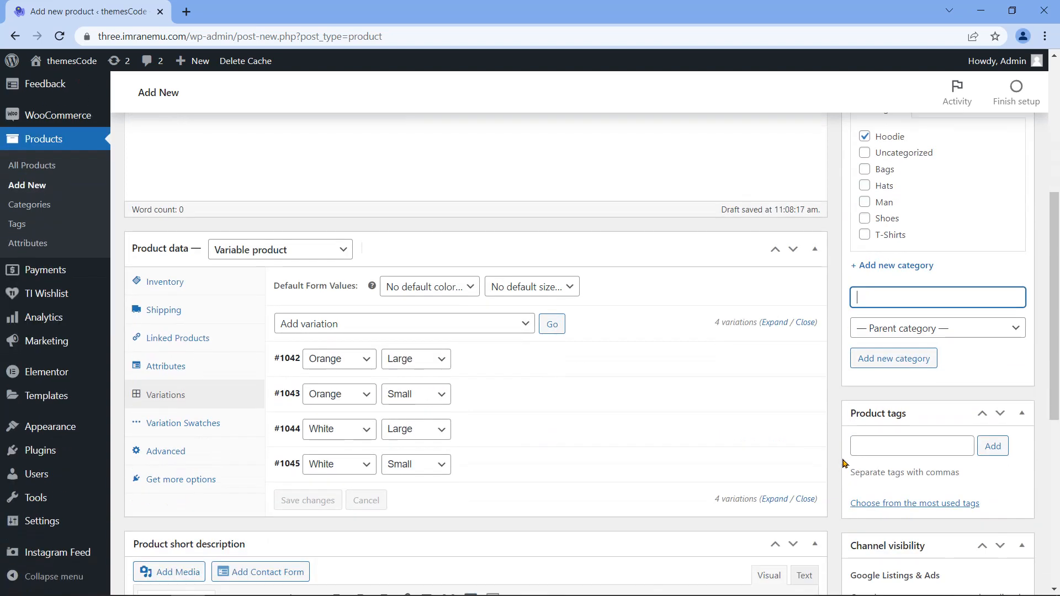
scroll(843, 462, down, 1)
Step: Add the product tag 'hoodie'
click(871, 375)
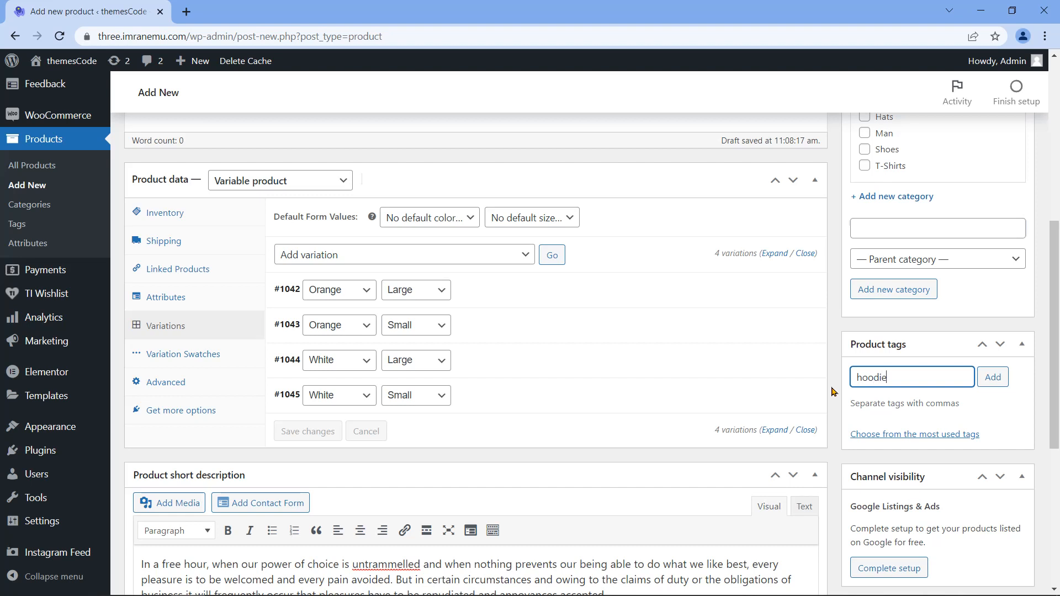
text(hoodie)
click(997, 380)
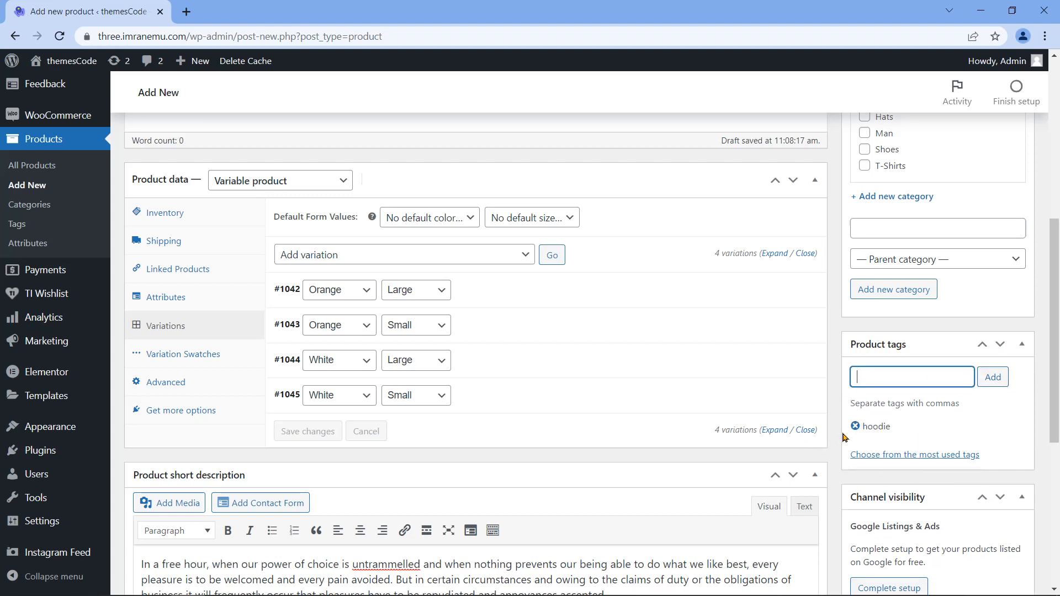
scroll(844, 438, down, 6)
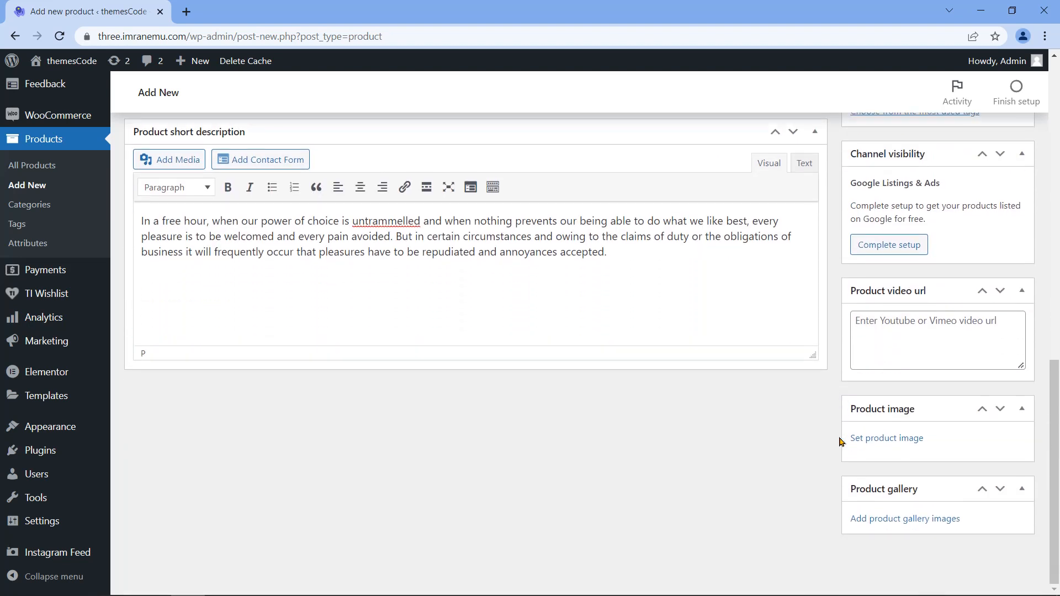
Step: Upload Hoodie Yellow.png and set it as Casual Hoodie's main product image
click(891, 440)
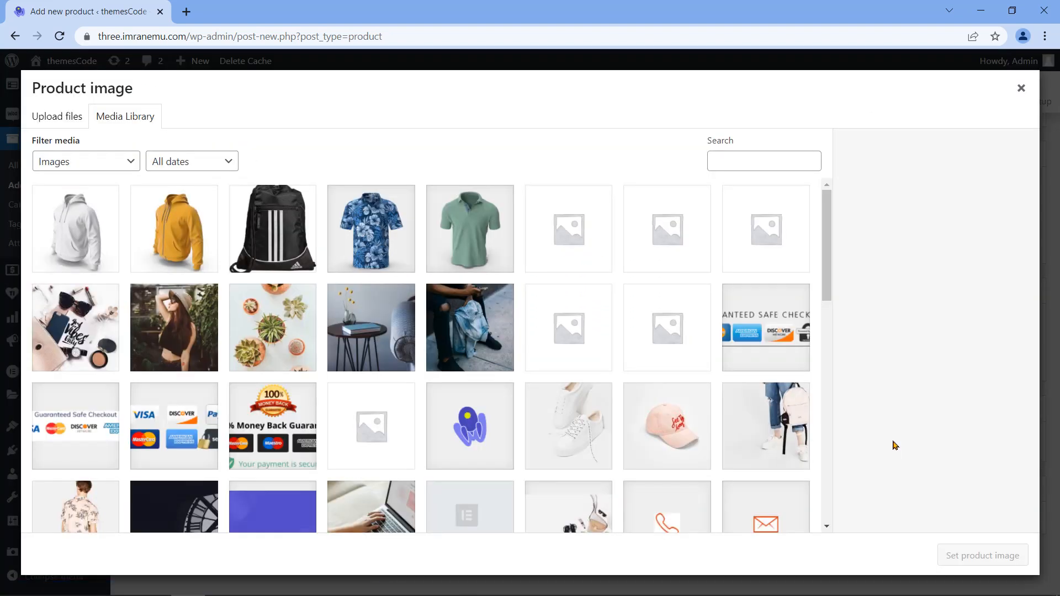
click(74, 117)
click(532, 337)
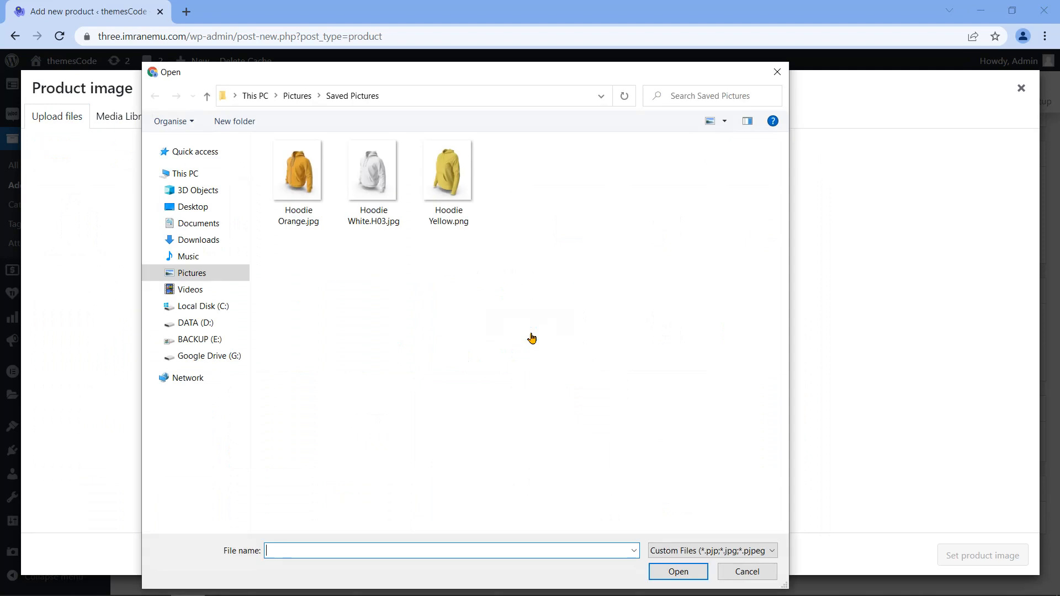
click(430, 208)
click(675, 573)
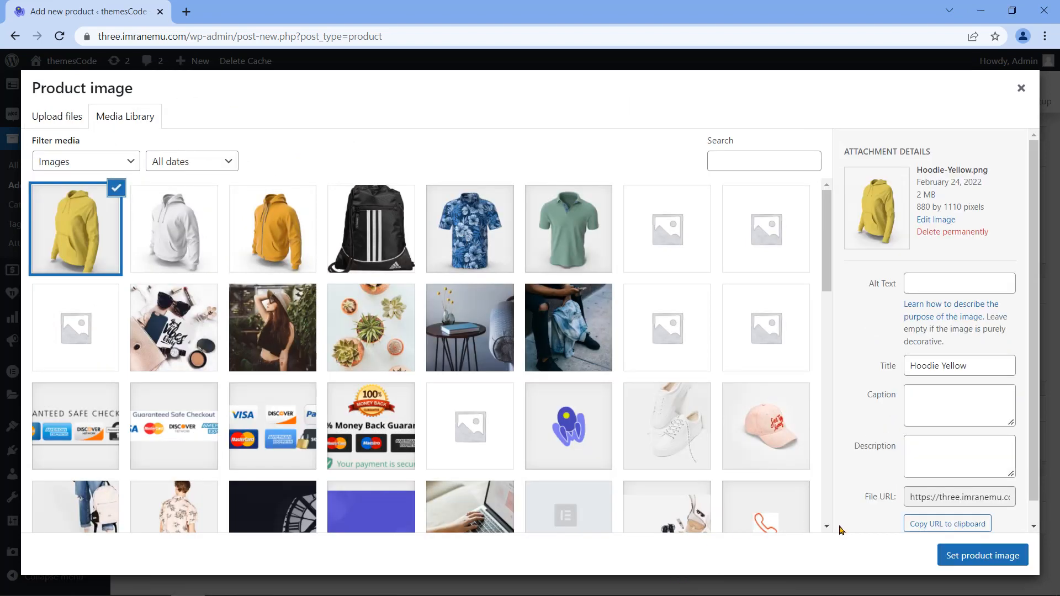
click(981, 555)
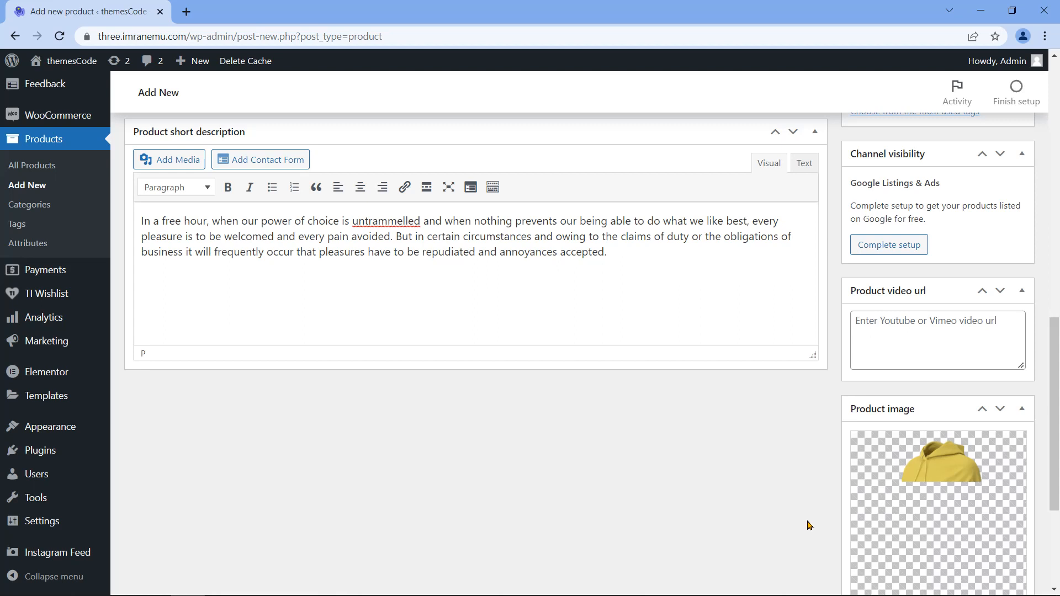
scroll(829, 517, down, 3)
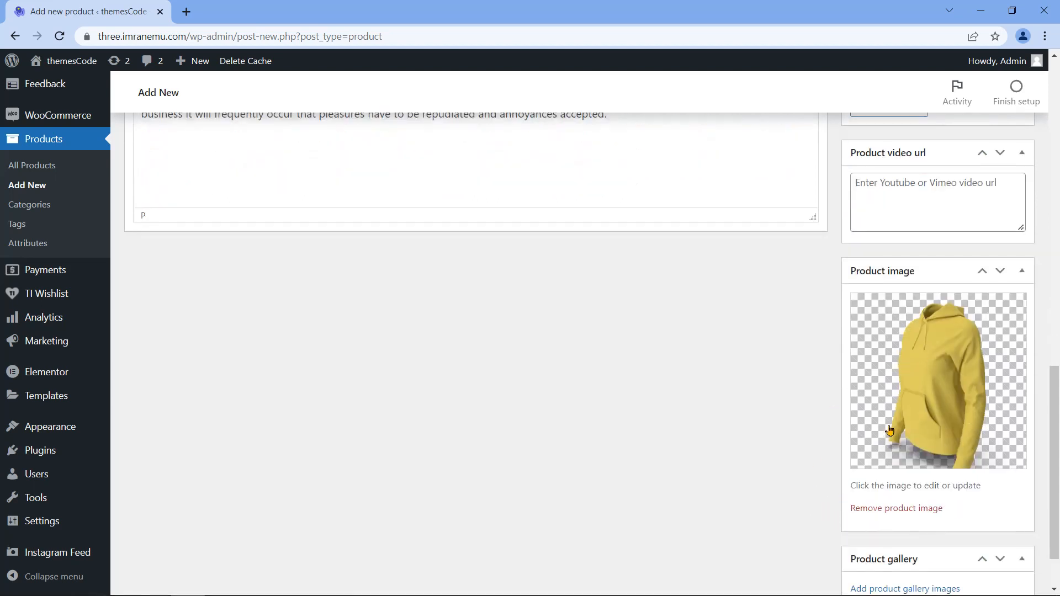
scroll(829, 421, up, 9)
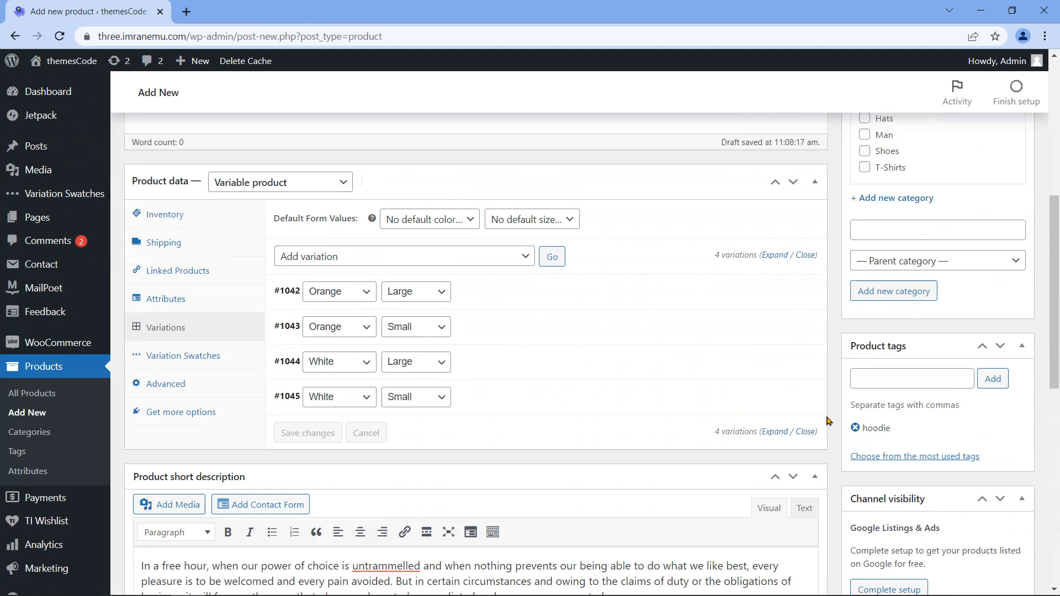
scroll(828, 421, up, 7)
Step: Publish Casual Hoodie and check the 'Product published' notice
click(997, 357)
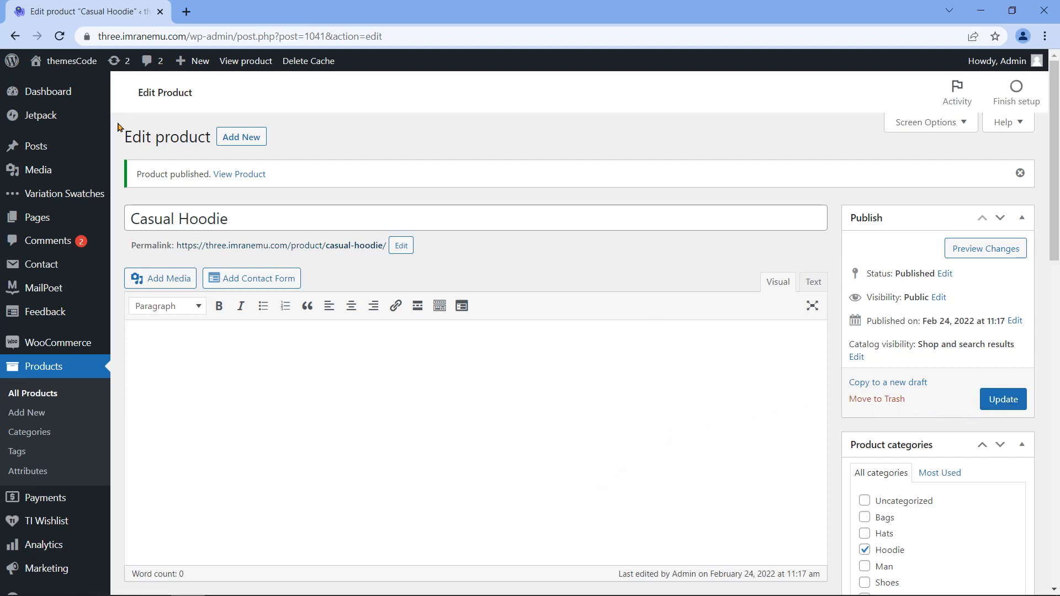
drag(138, 177, 217, 190)
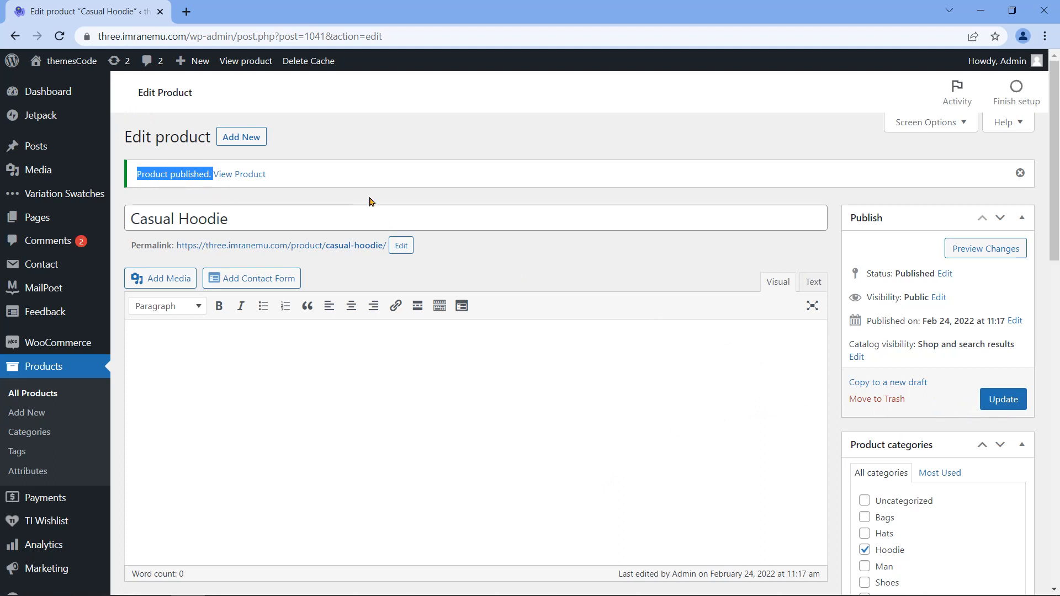
click(416, 195)
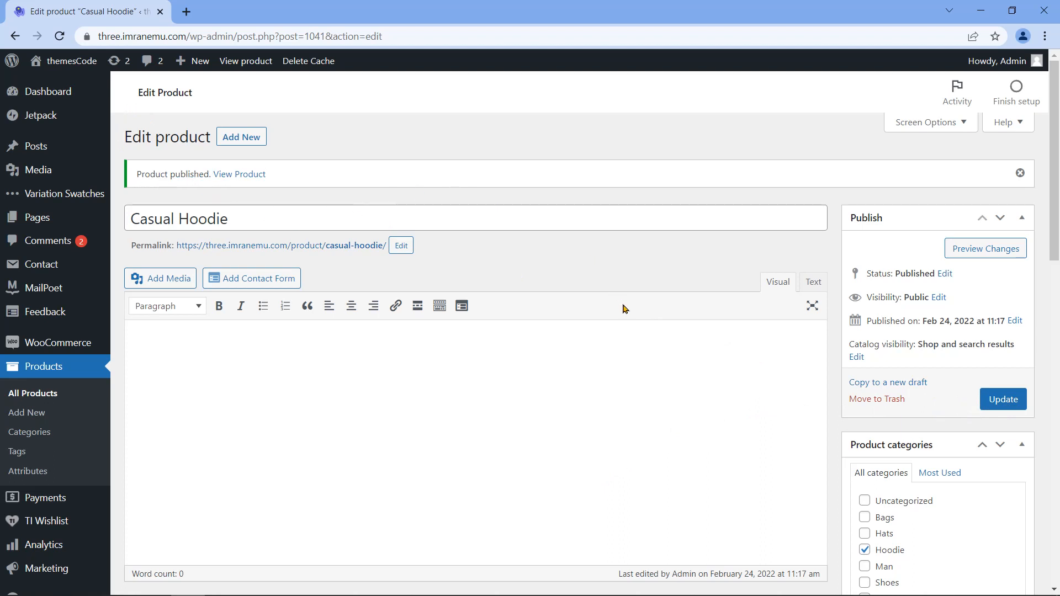
Step: Preview the Casual Hoodie page and look over its title, $16.00 – $23.00 price, description and option labels
click(979, 258)
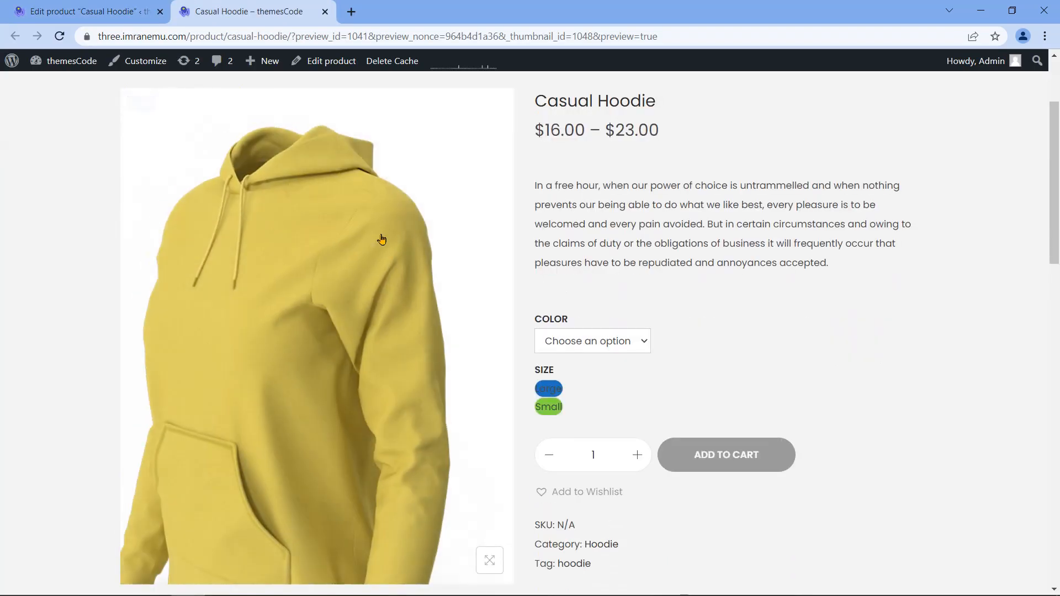
drag(537, 115, 657, 111)
drag(537, 129, 671, 137)
click(636, 164)
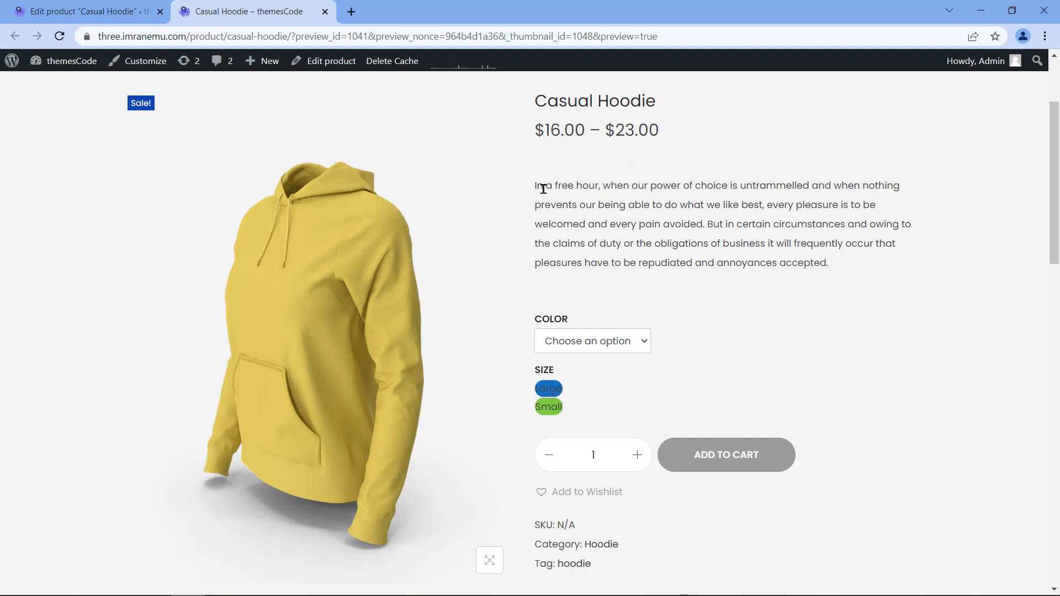
drag(536, 184, 832, 265)
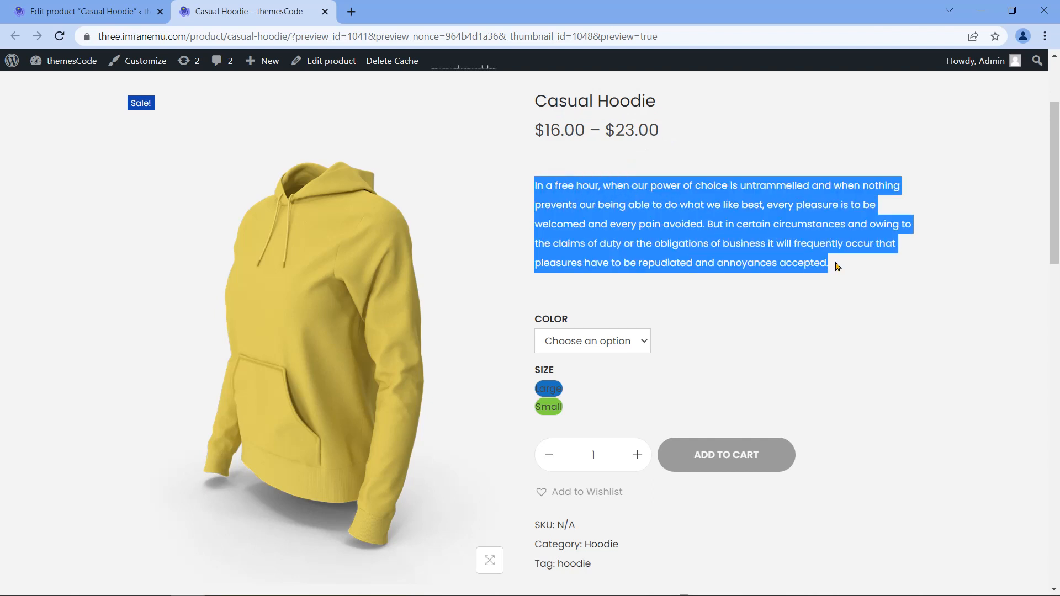
click(651, 293)
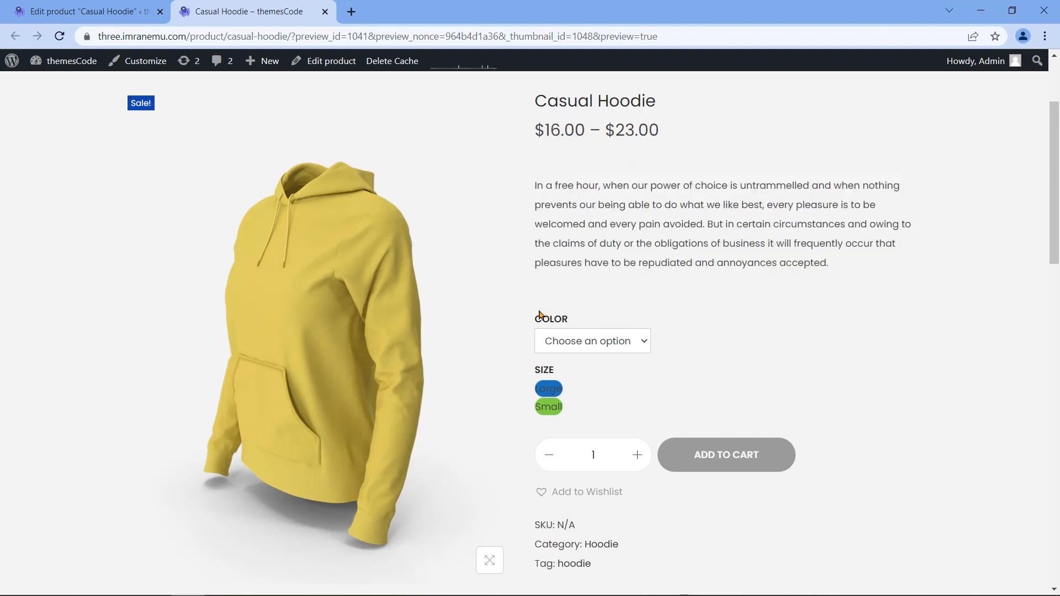
drag(532, 319, 572, 325)
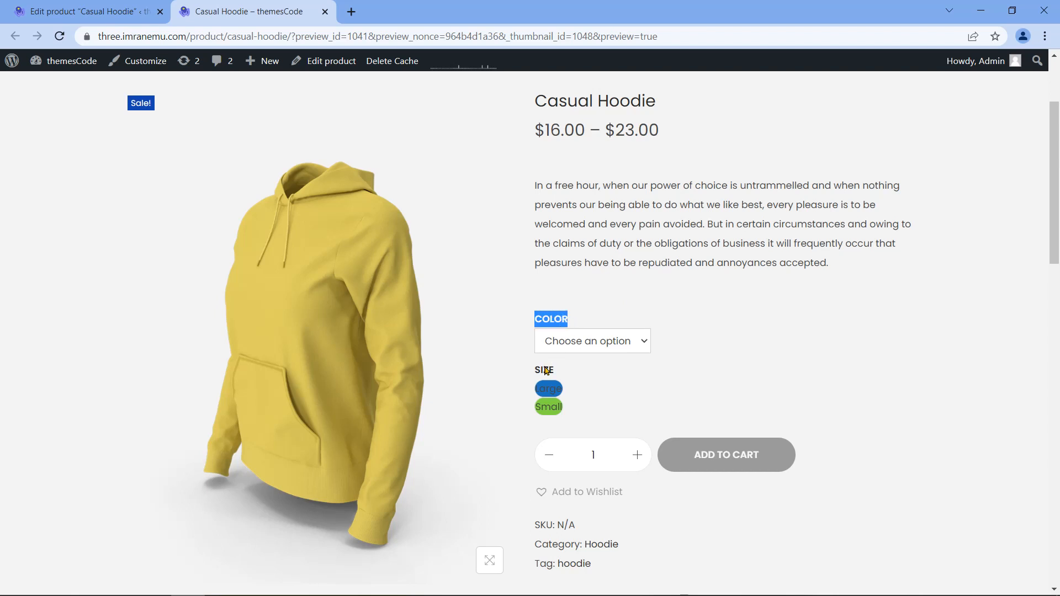
drag(536, 374, 571, 371)
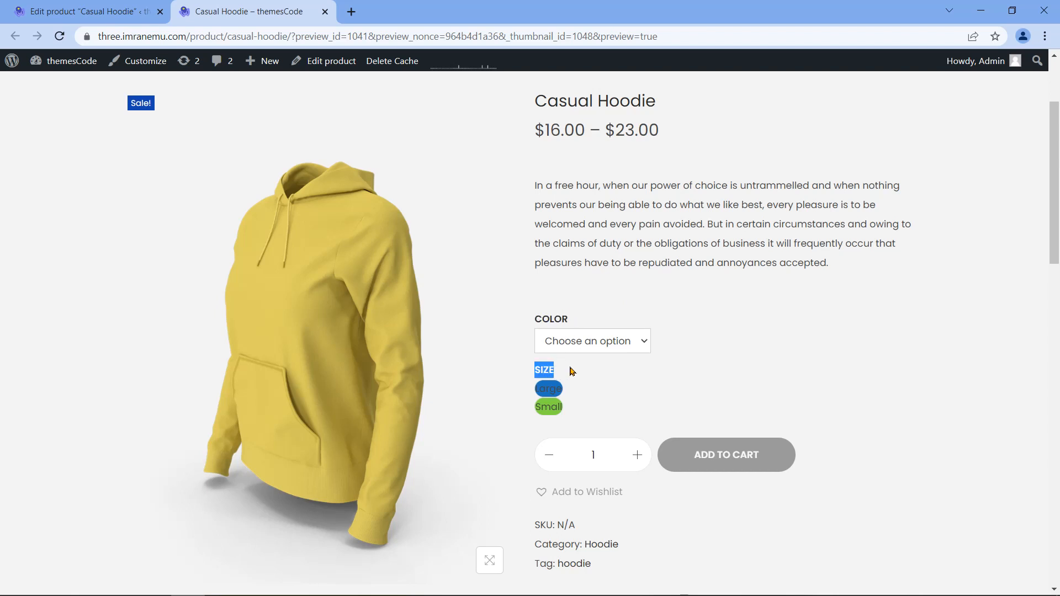
click(590, 370)
Step: Check variation prices for Orange and White hoodies in Large and Small sizes
click(641, 344)
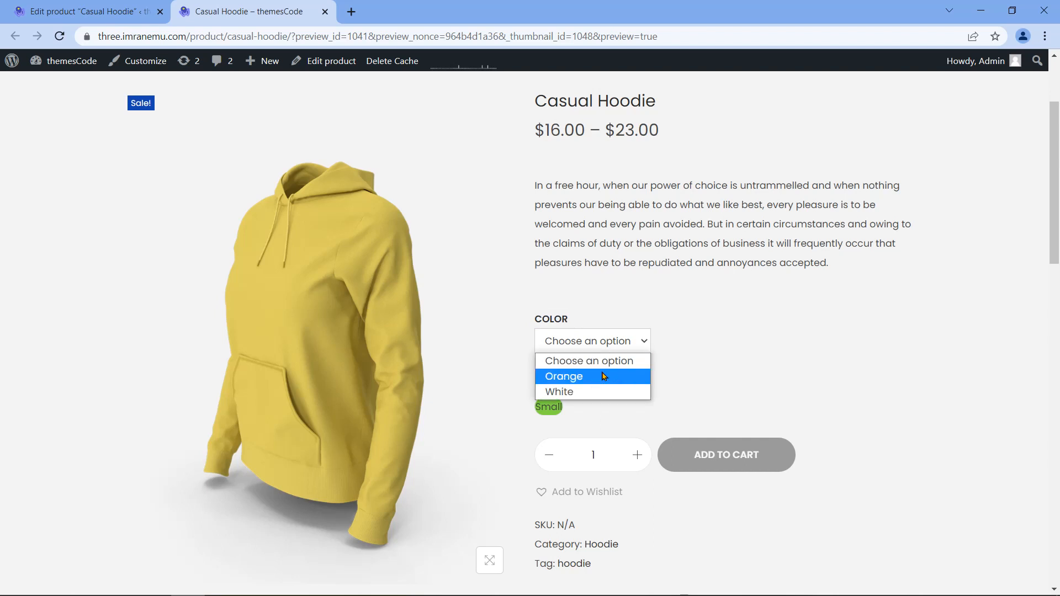
click(603, 381)
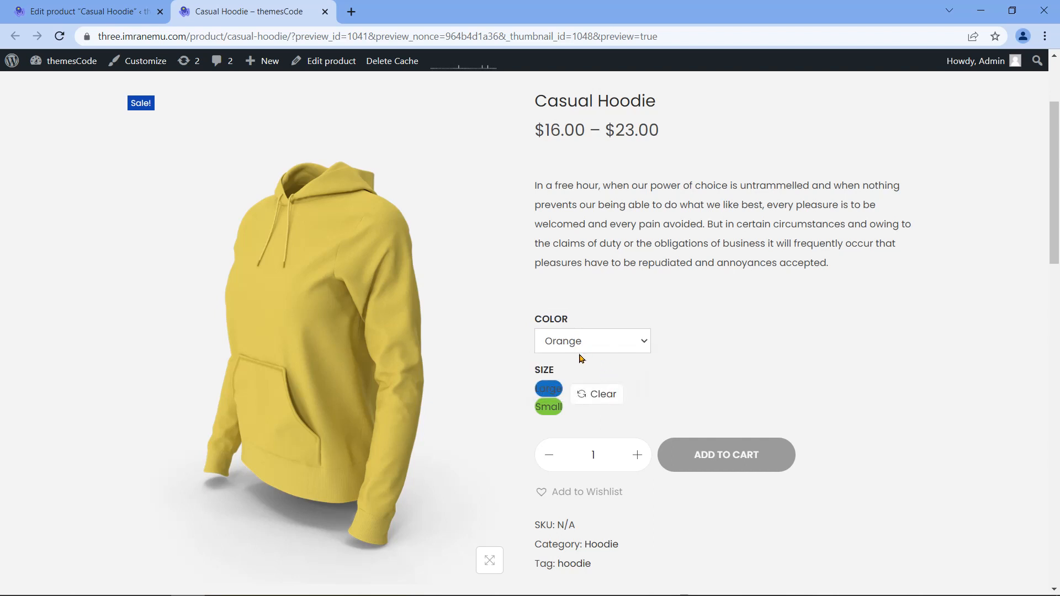
click(553, 388)
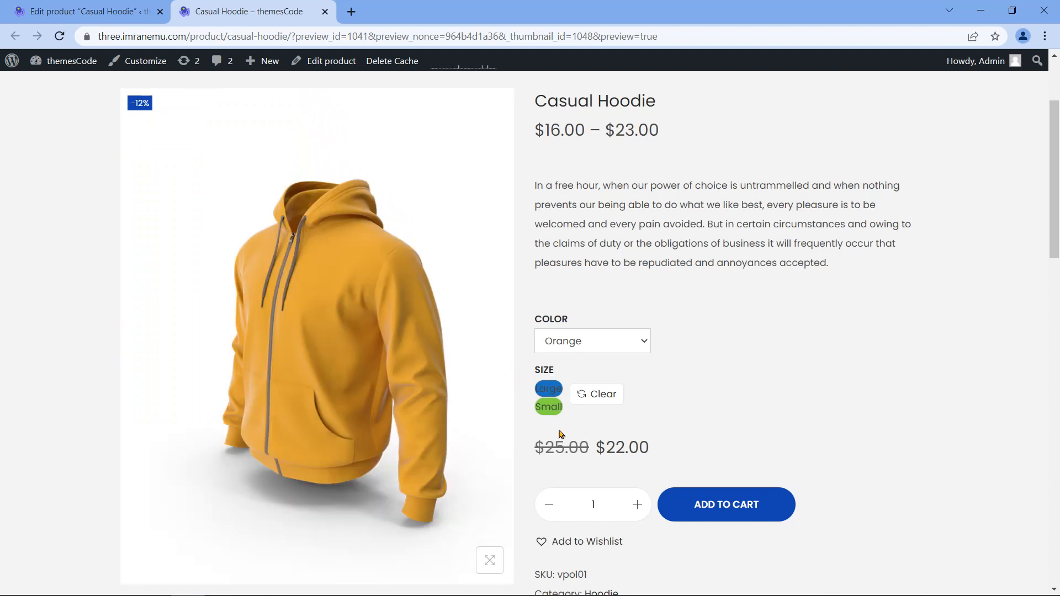
drag(535, 448, 645, 449)
click(687, 451)
click(549, 406)
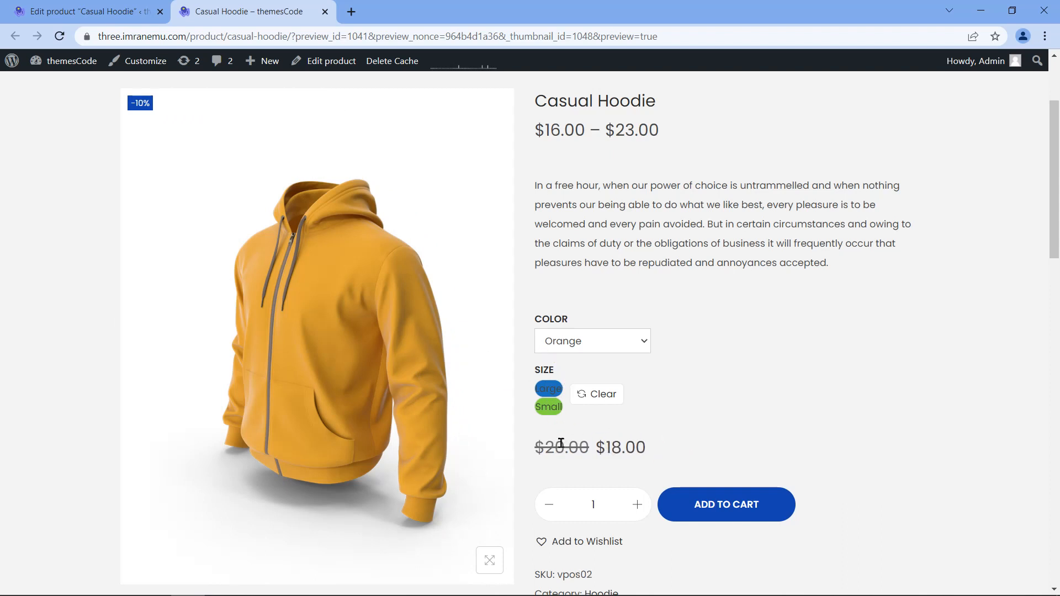
drag(534, 448, 639, 453)
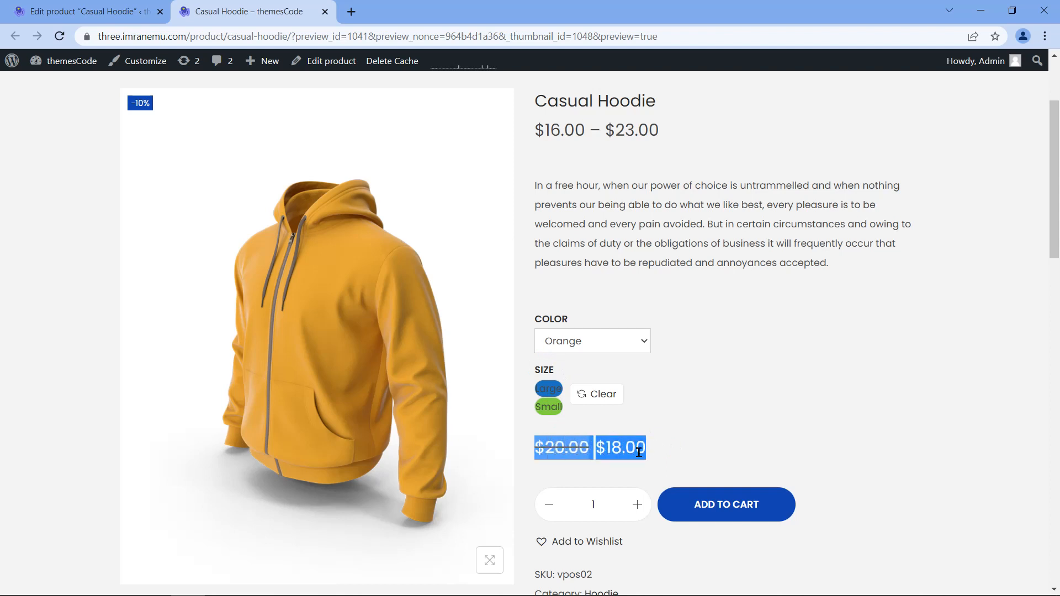
click(626, 350)
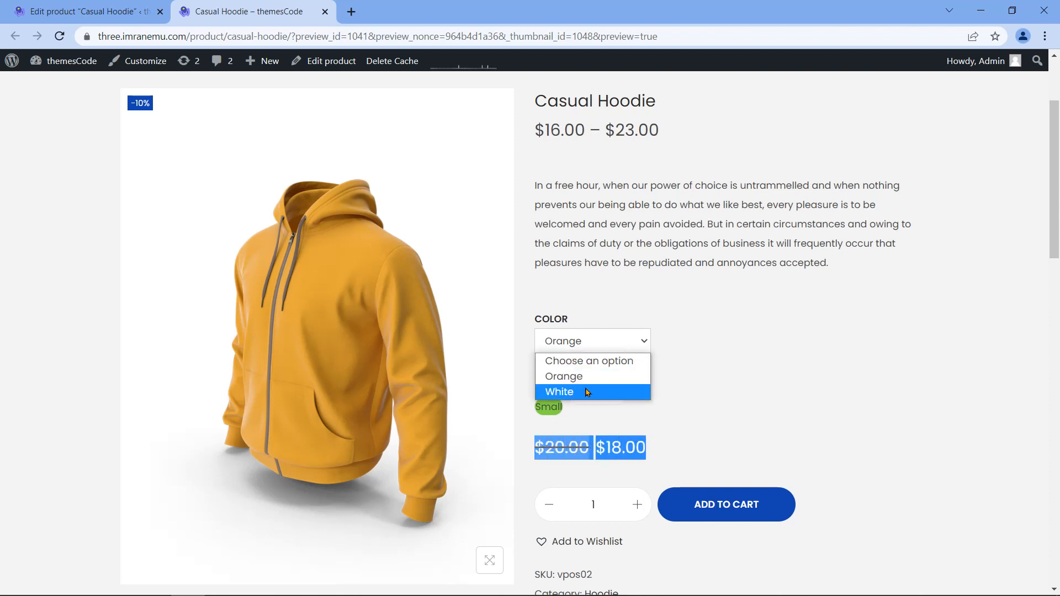
click(569, 390)
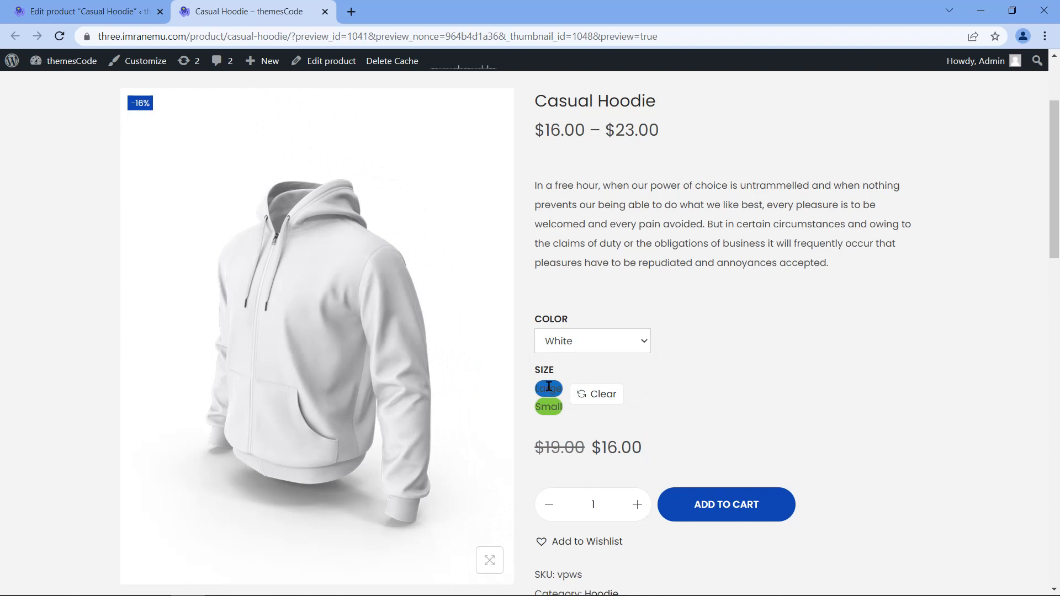
click(549, 388)
drag(534, 448, 653, 463)
click(550, 405)
drag(535, 446, 643, 455)
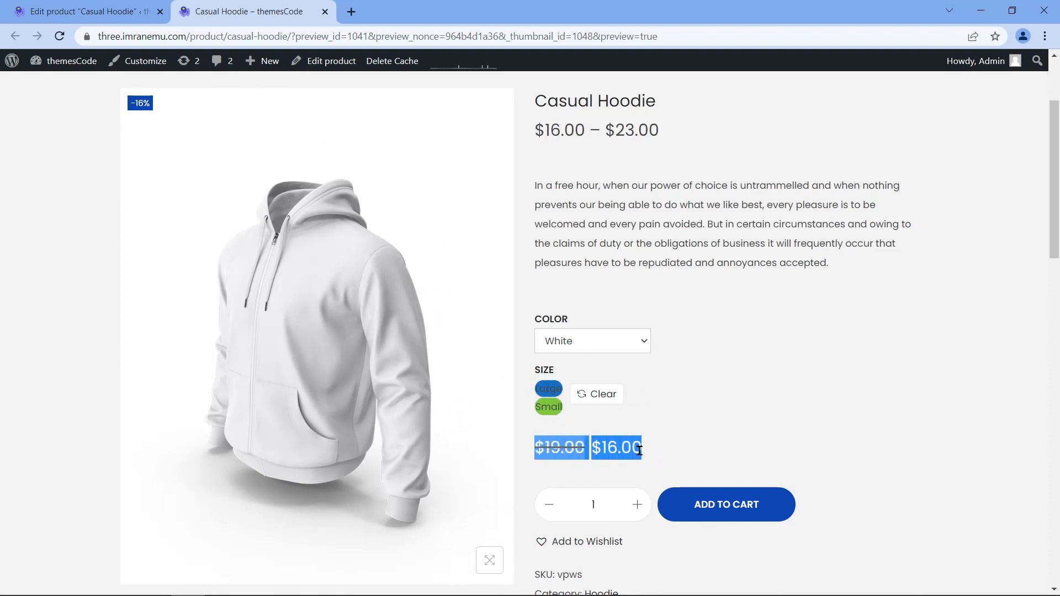
click(651, 424)
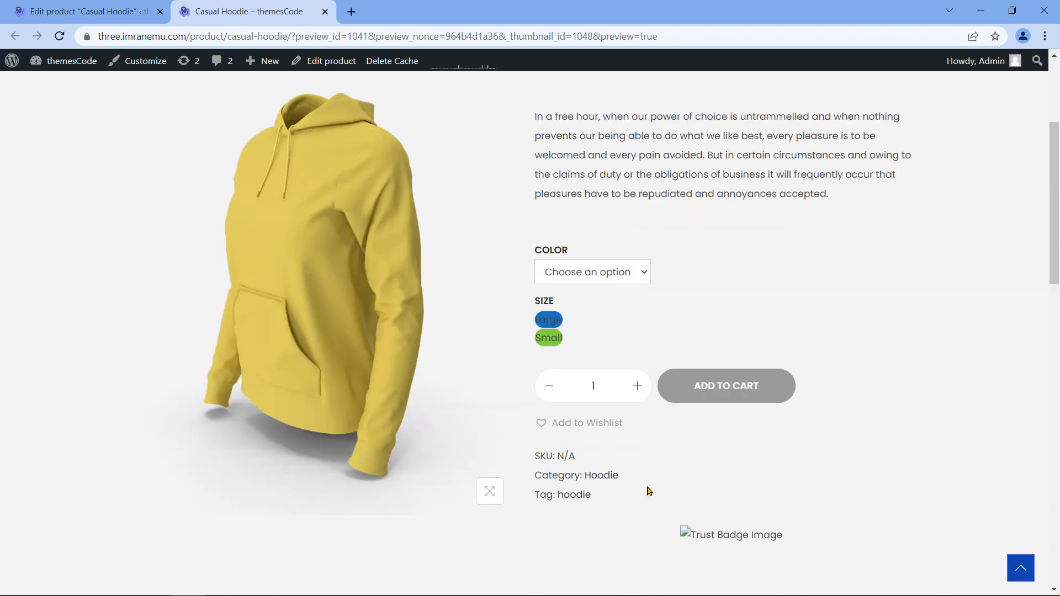
Step: Review the Additional information and Recently Viewed Products sections, then close the preview tab
scroll(647, 486, down, 5)
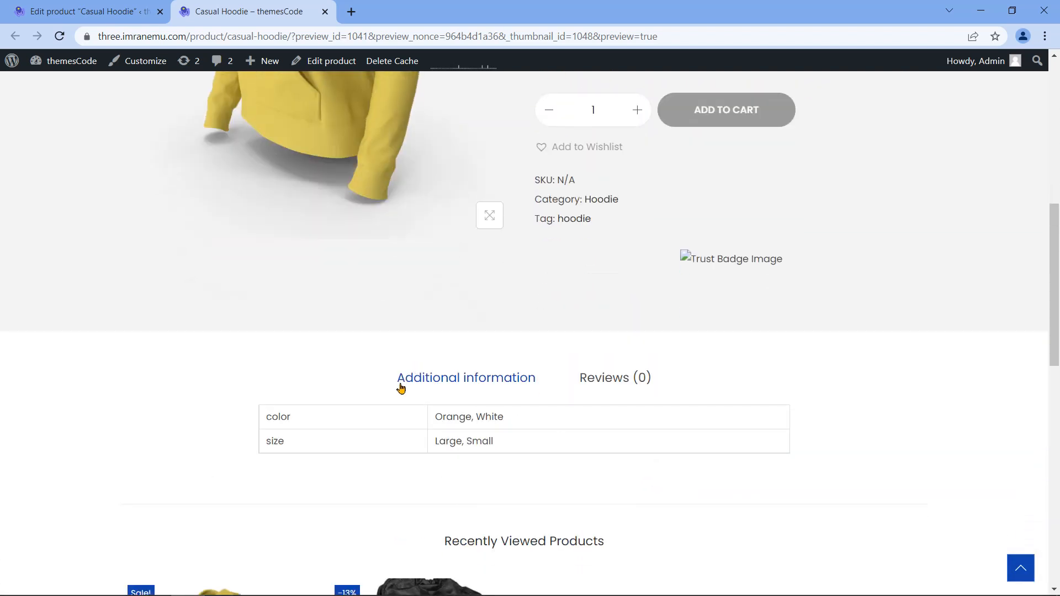
drag(396, 381, 546, 389)
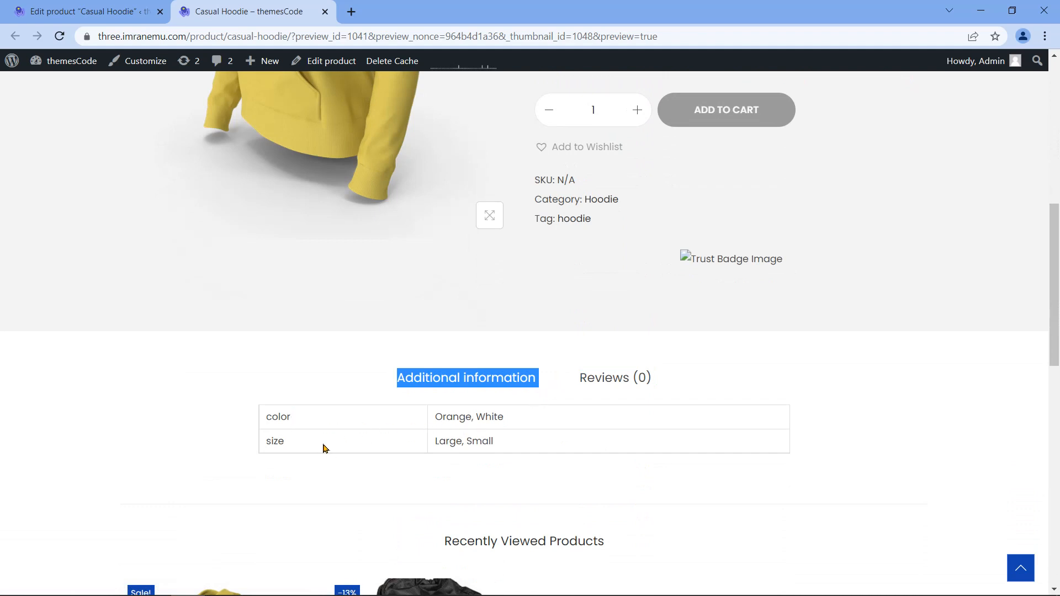
scroll(78, 483, down, 6)
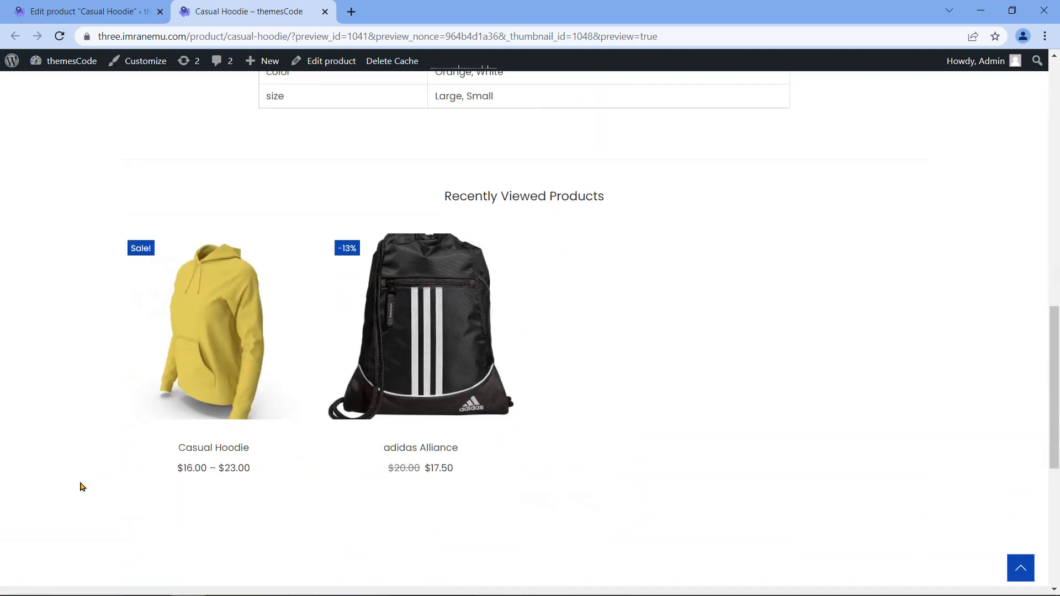
scroll(442, 228, up, 1)
scroll(717, 355, up, 15)
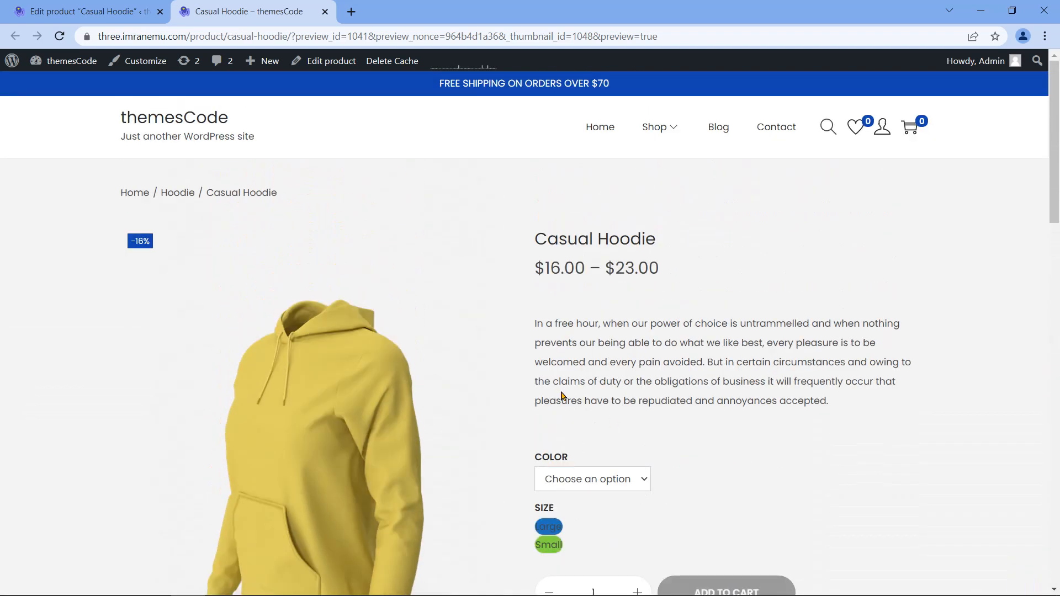
click(325, 12)
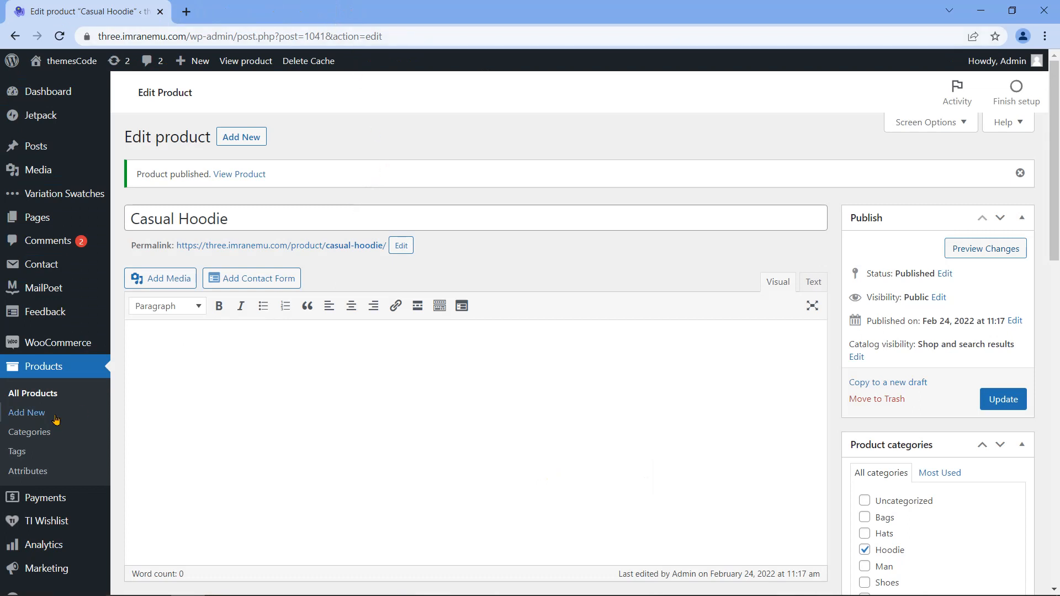
Step: Go to the product categories page and name a new category Downloadable
click(45, 394)
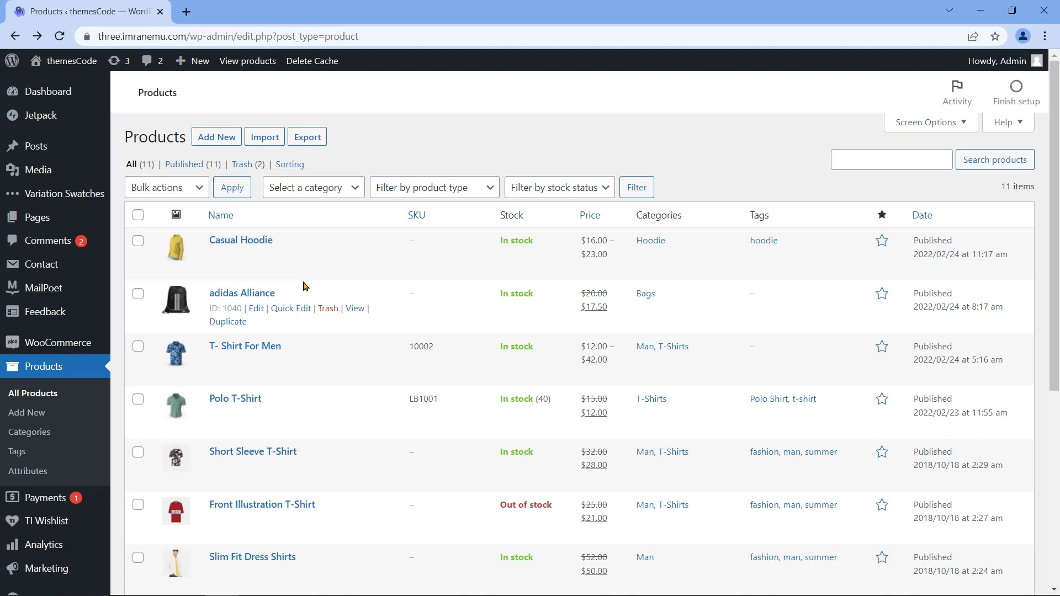
click(54, 437)
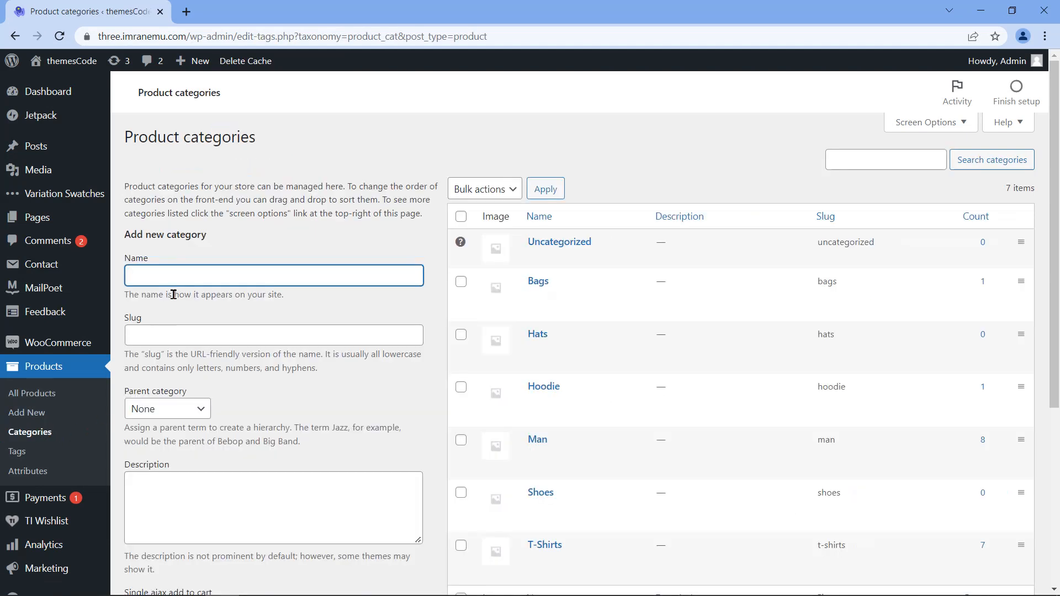
text(Downloadable)
click(140, 319)
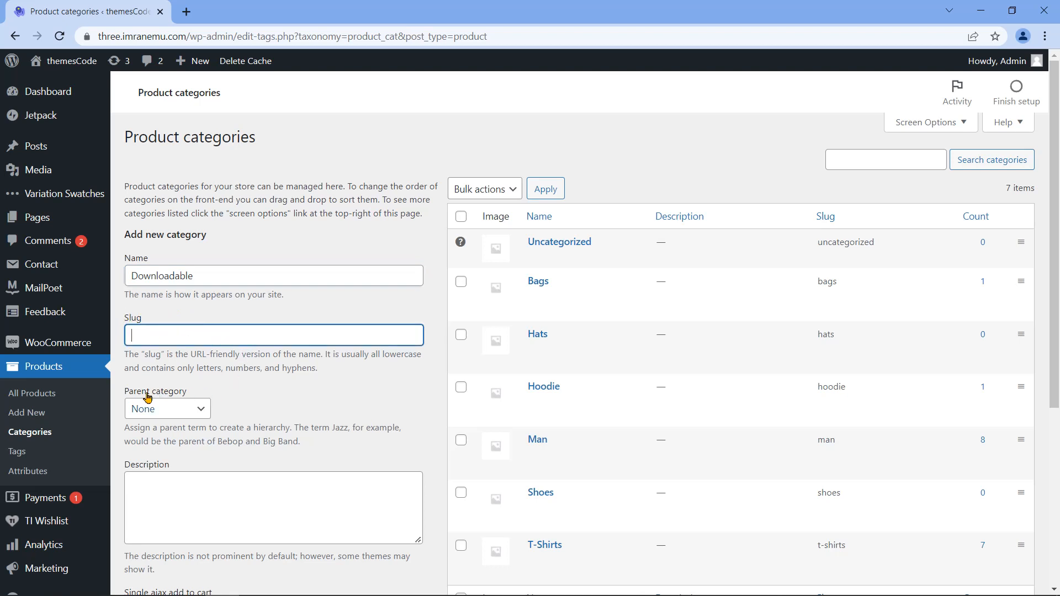
Step: Keep the parent category as None and describe it as 'Downloadable Digital Product'
drag(127, 391, 189, 400)
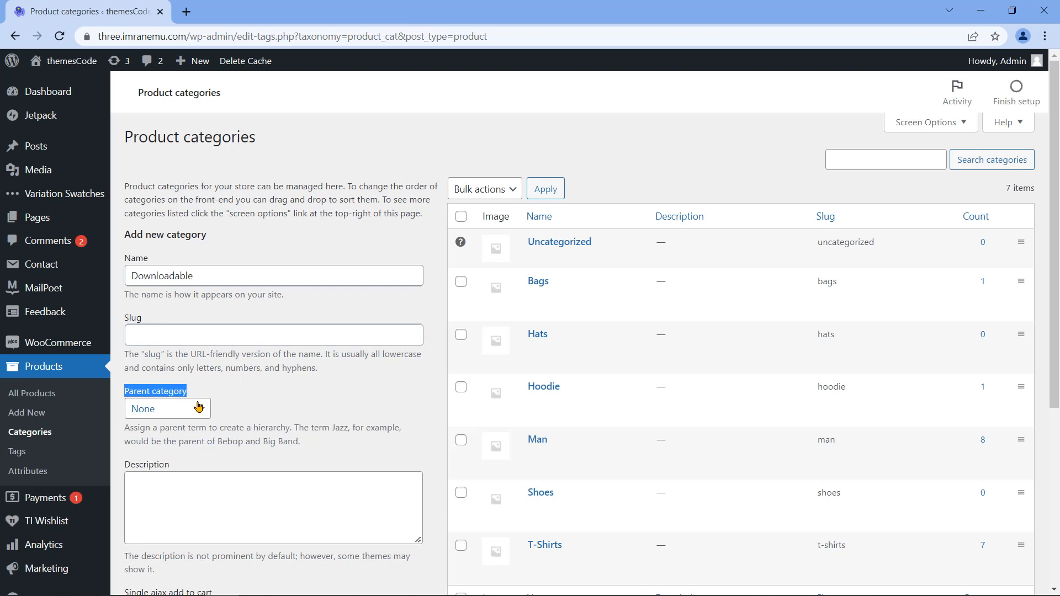
click(204, 408)
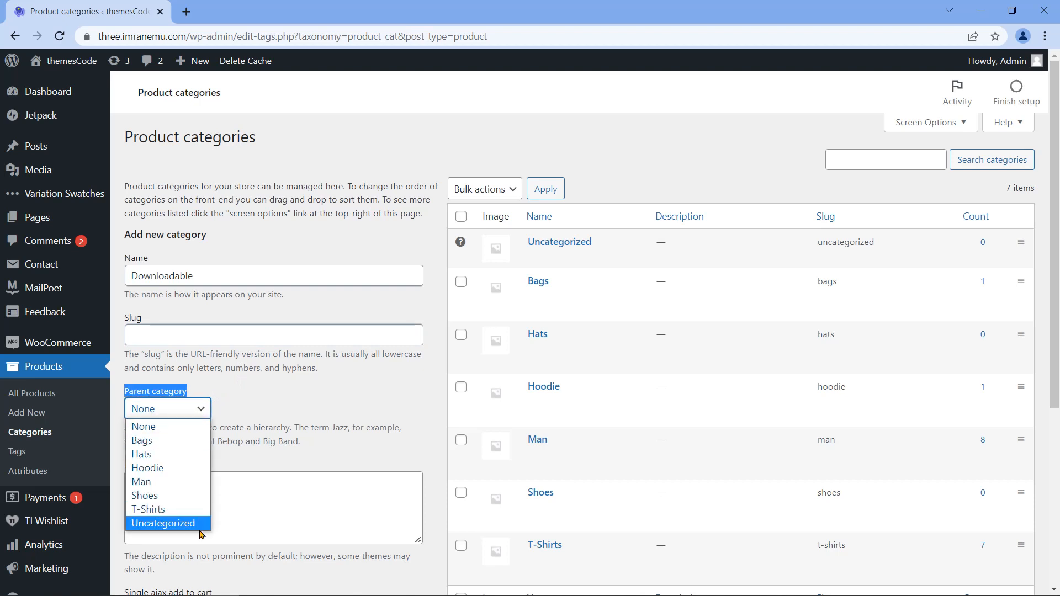
click(204, 411)
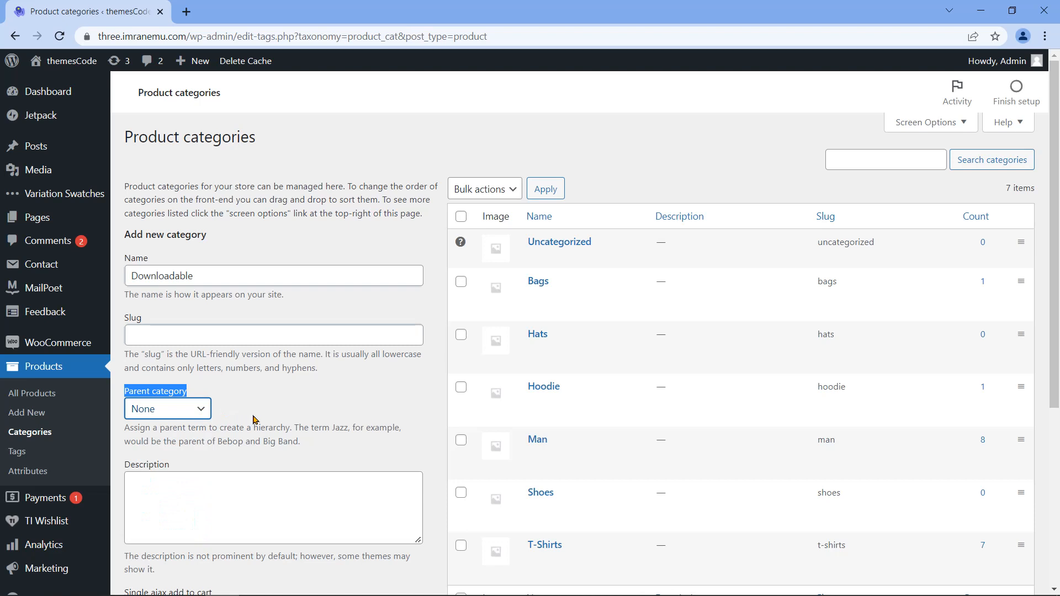
drag(175, 465, 124, 467)
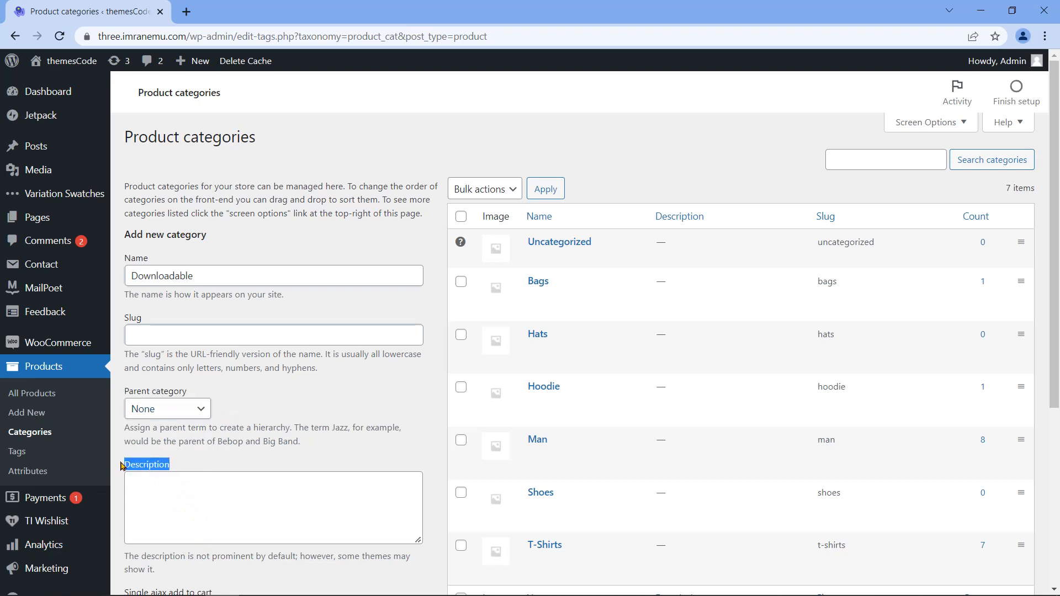
click(333, 489)
text(Downloadable Digital Product)
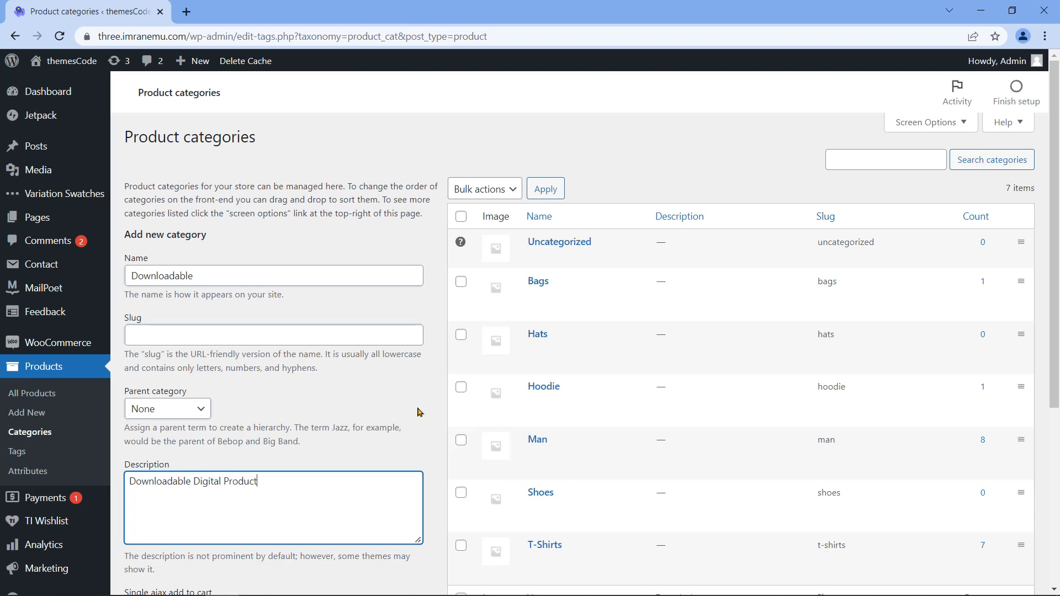
scroll(418, 412, down, 5)
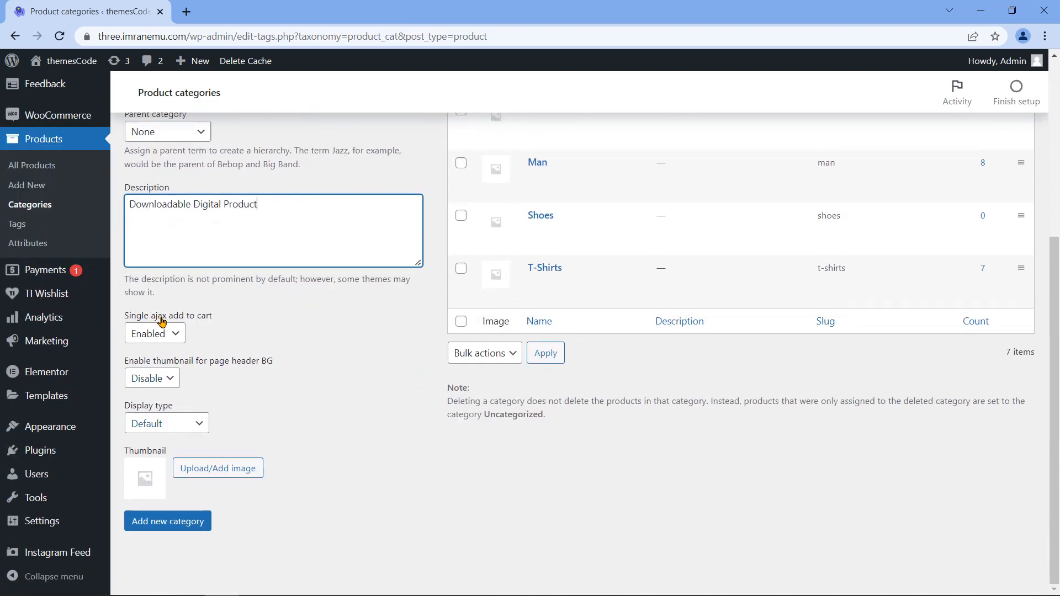
click(175, 333)
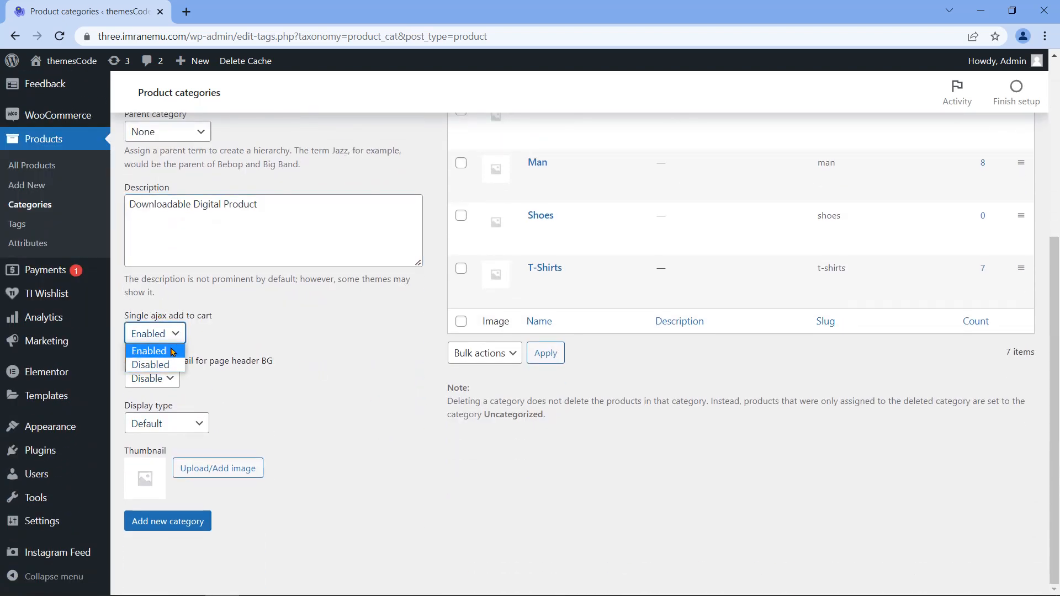
click(173, 353)
drag(125, 316, 217, 326)
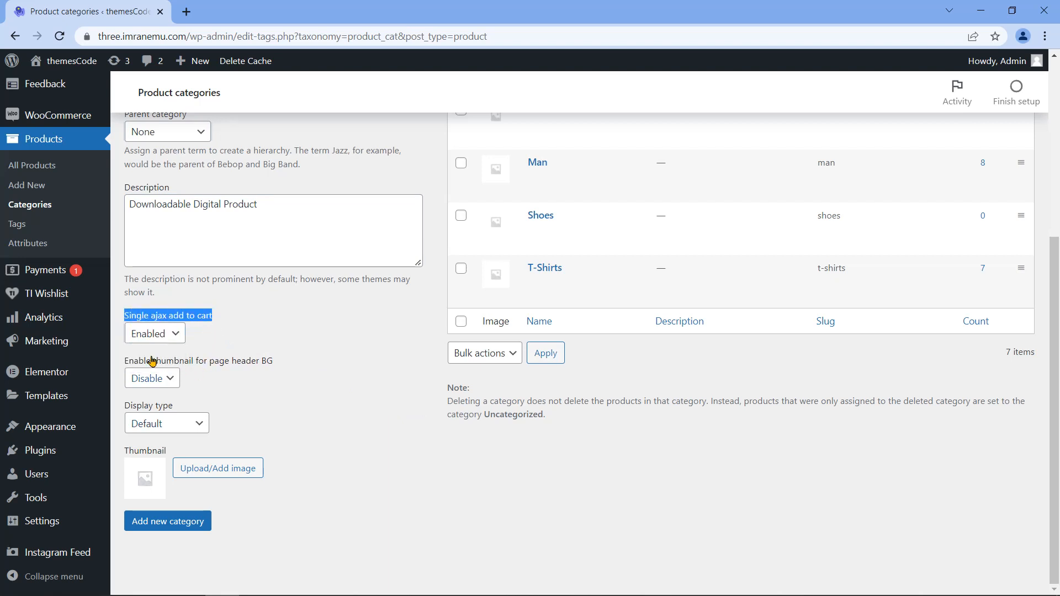
click(171, 380)
click(175, 380)
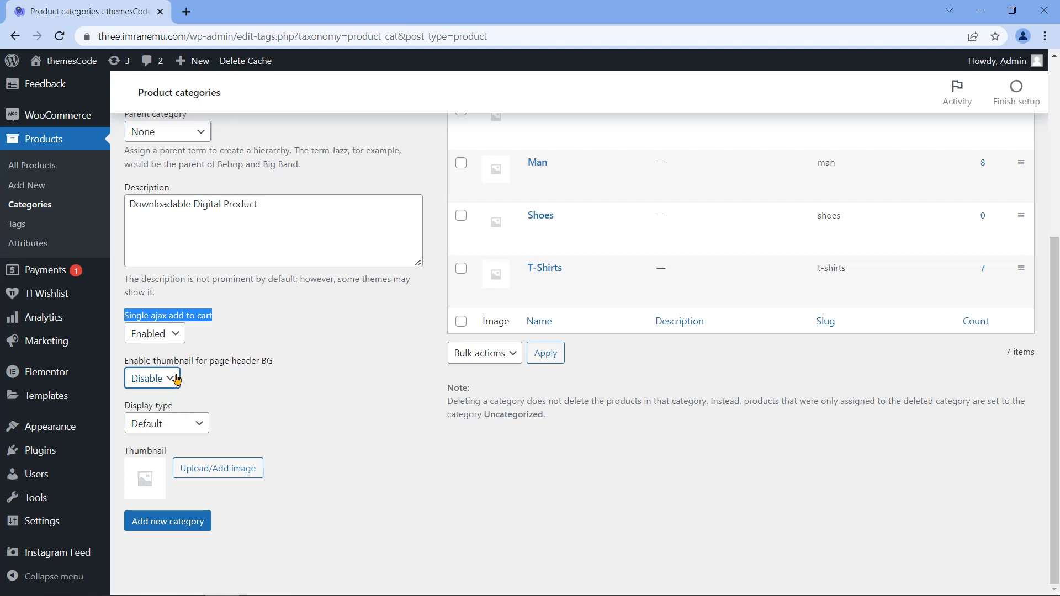
drag(125, 362, 272, 374)
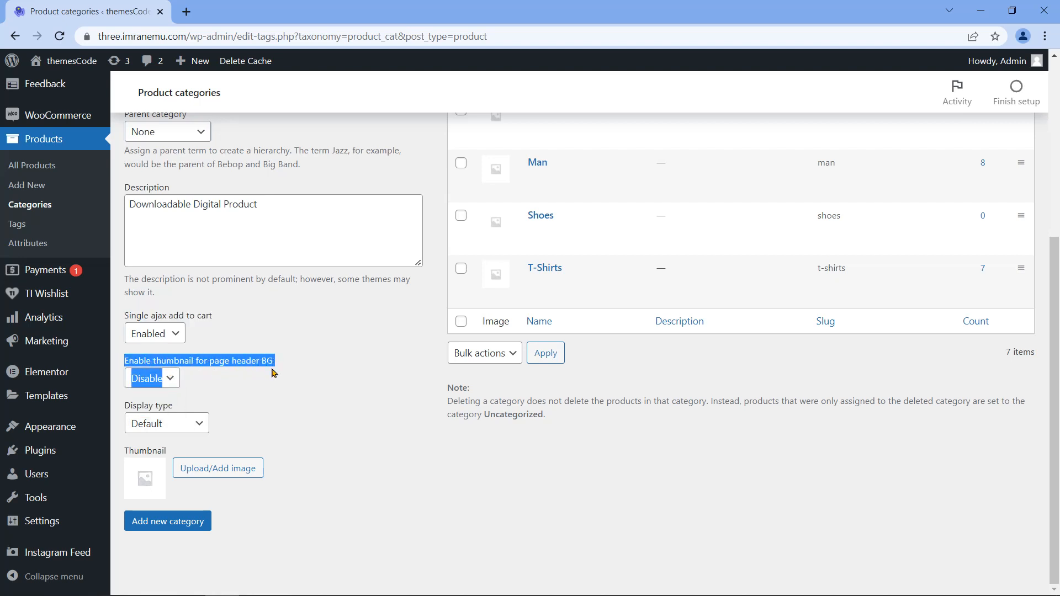
click(263, 394)
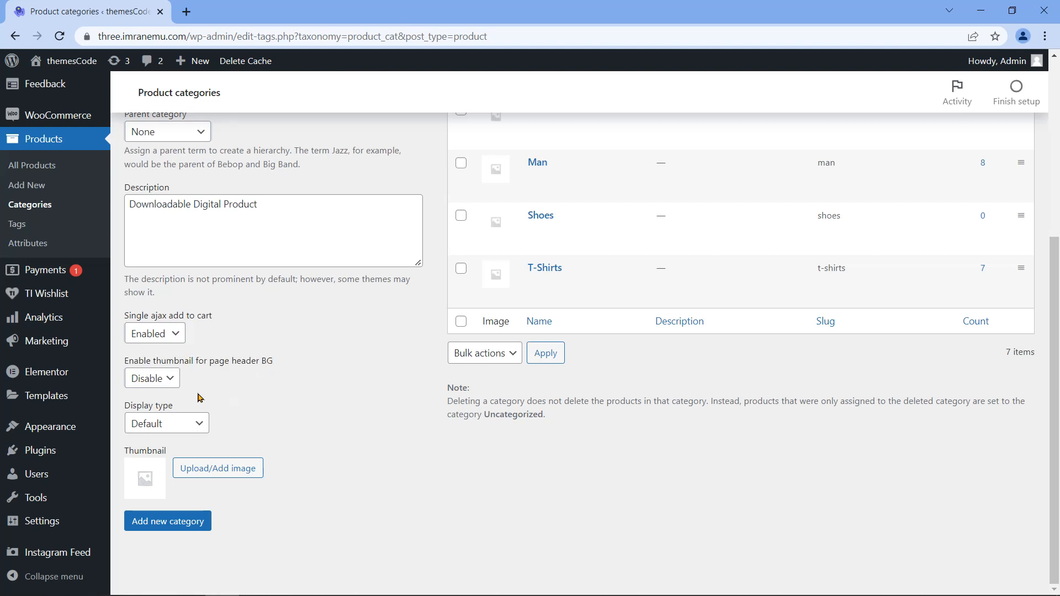
drag(126, 407, 204, 411)
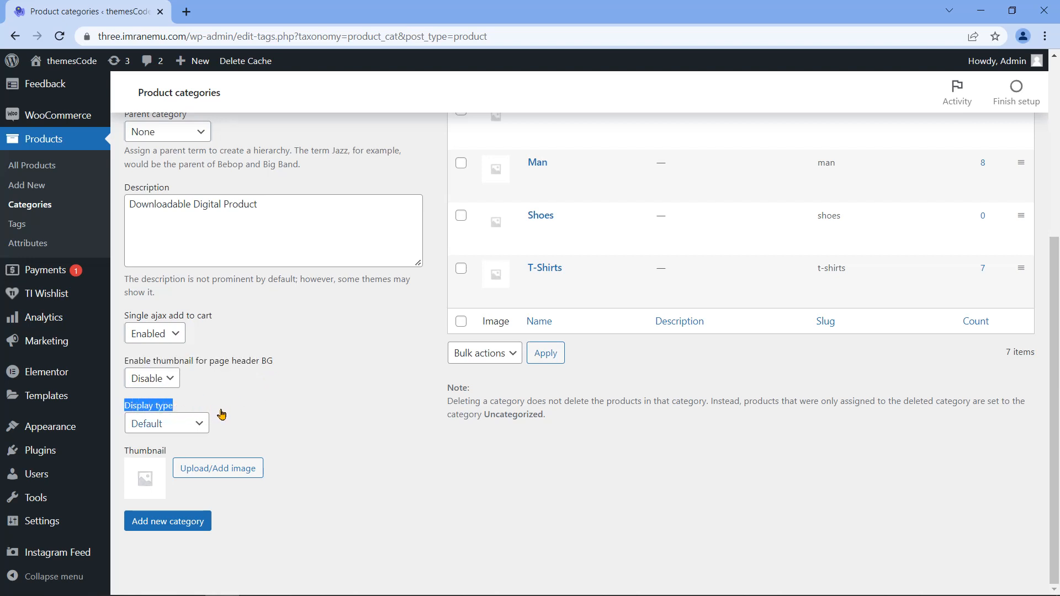
click(202, 424)
click(202, 424)
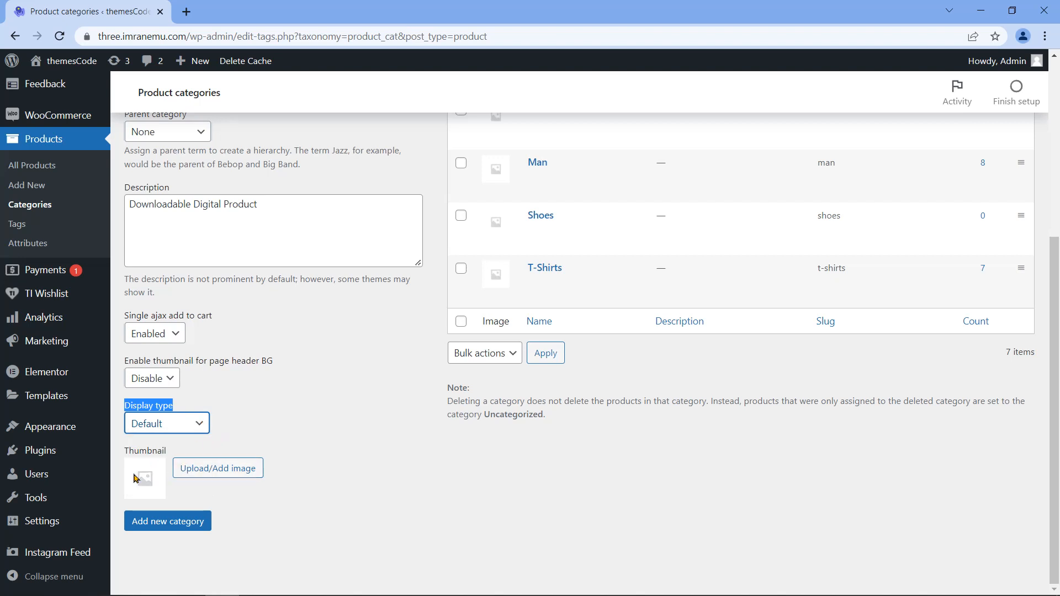
Step: Upload Desktop\download.png as the thumbnail and add the Downloadable category
click(193, 473)
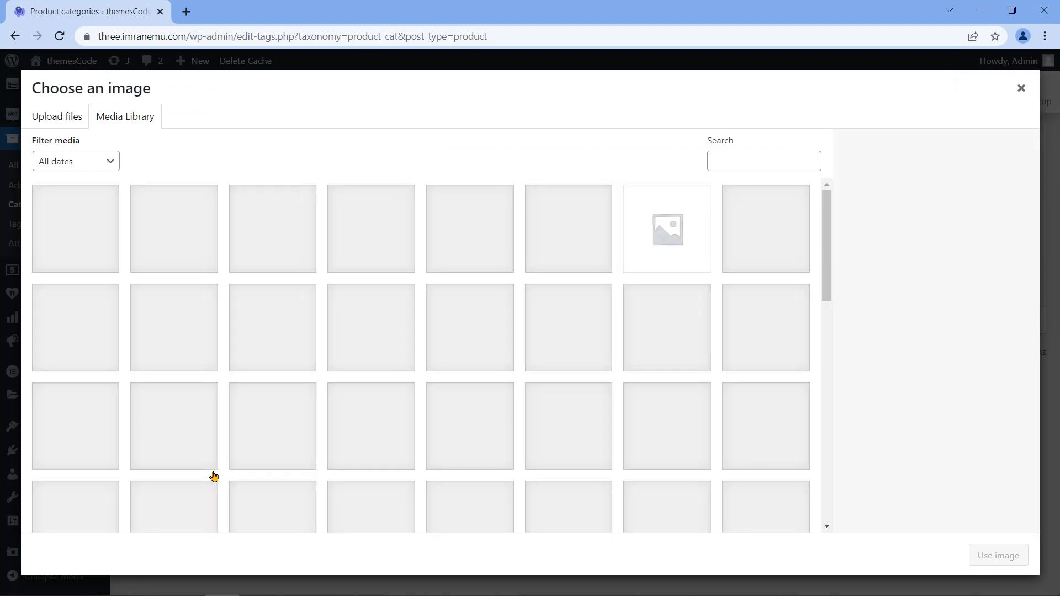
click(53, 123)
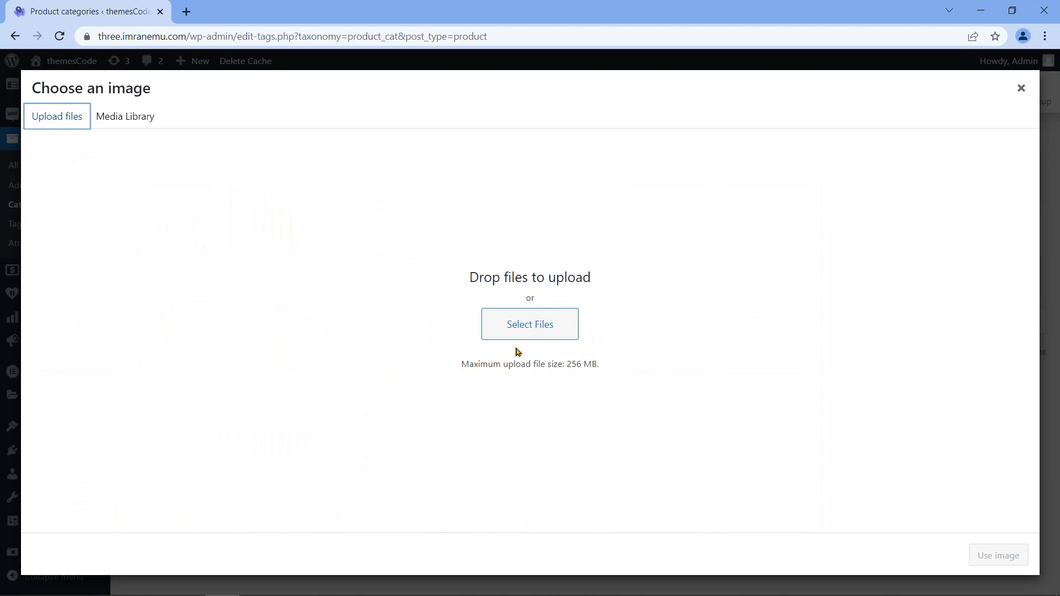
click(529, 336)
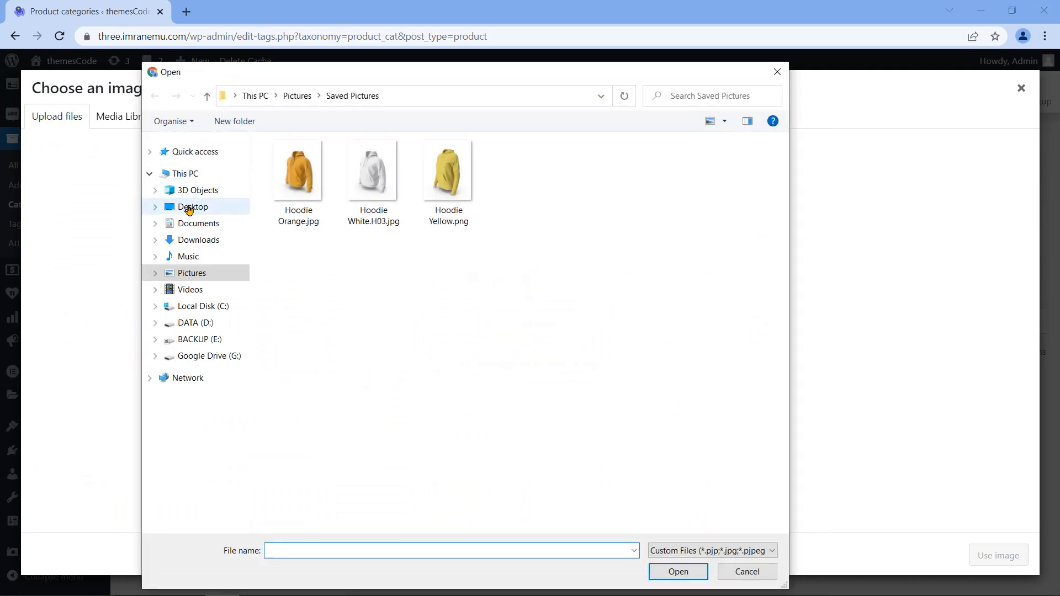
click(191, 207)
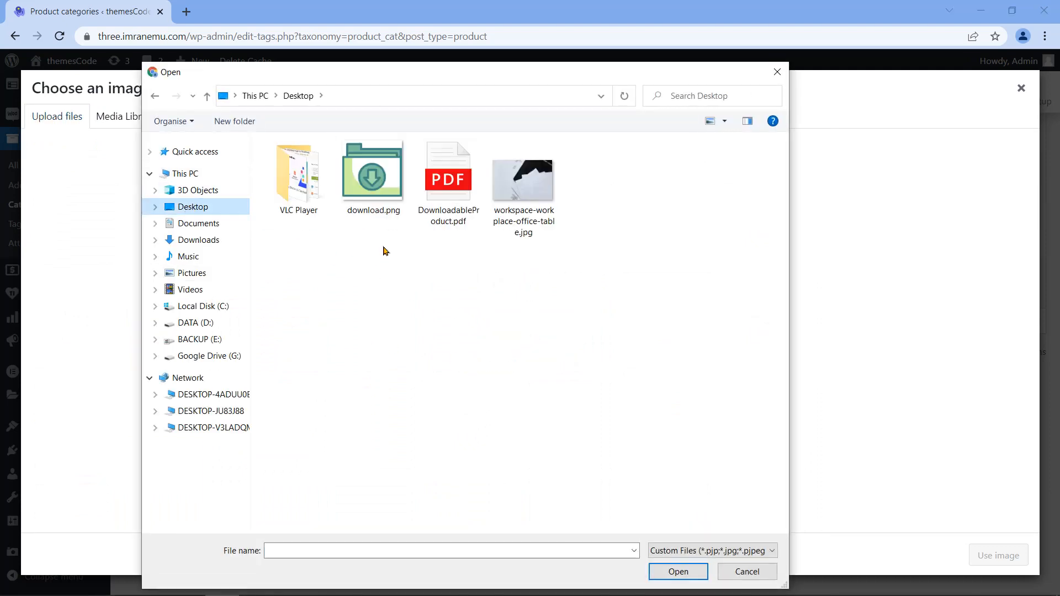
click(387, 200)
click(678, 572)
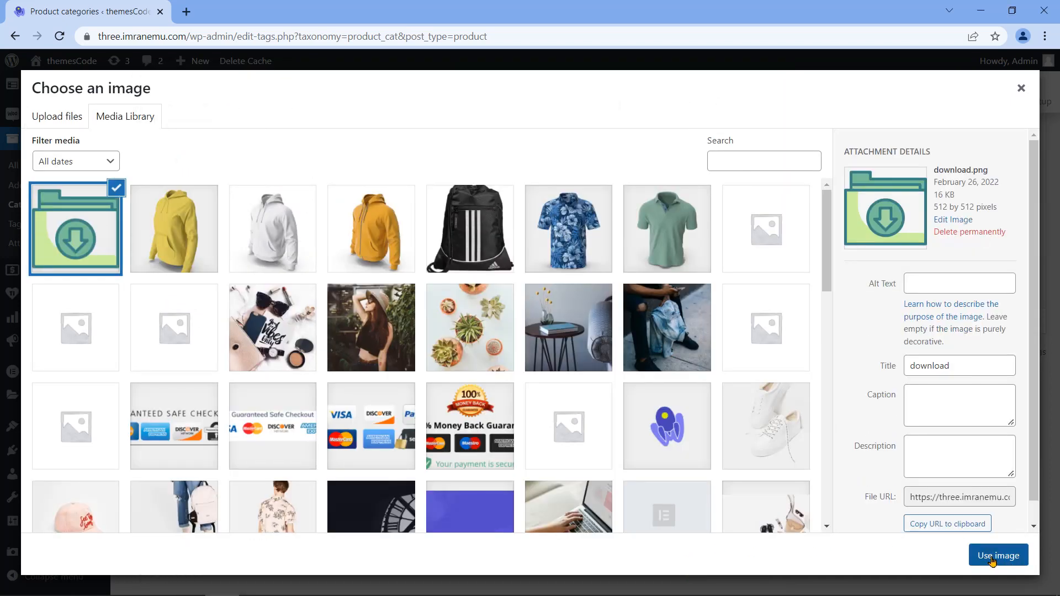
click(998, 562)
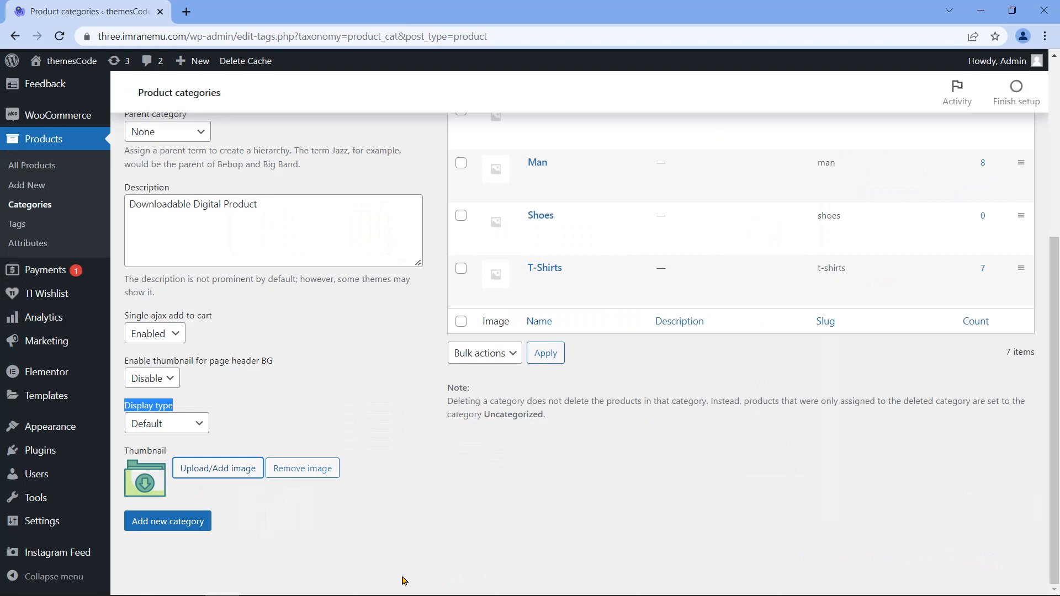
click(157, 526)
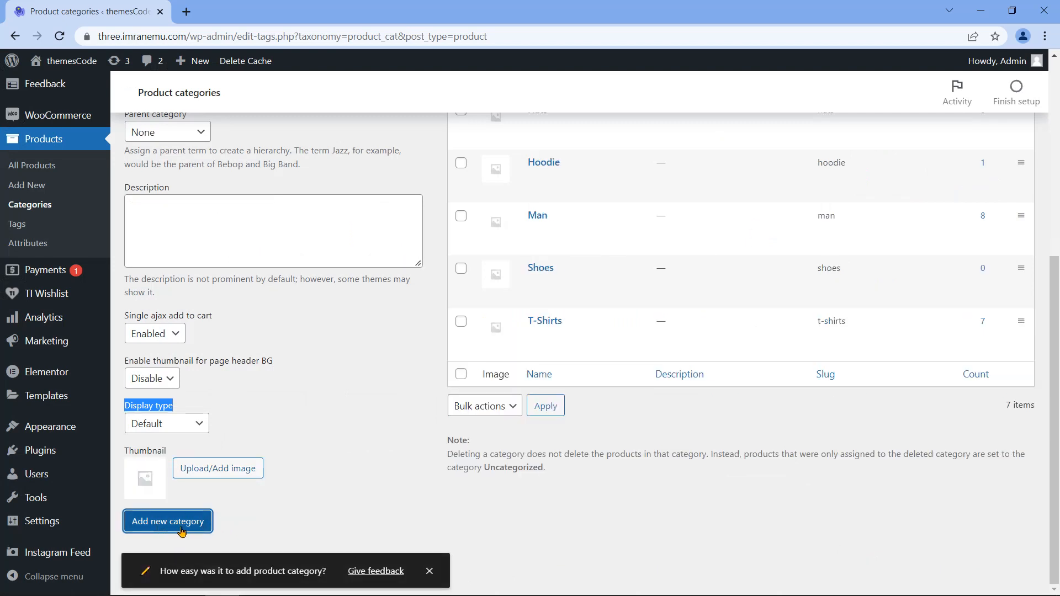
Step: Scroll up to confirm Downloadable tops the category list with its thumbnail and description
scroll(391, 485, up, 5)
scroll(420, 420, up, 1)
mouse_move(567, 303)
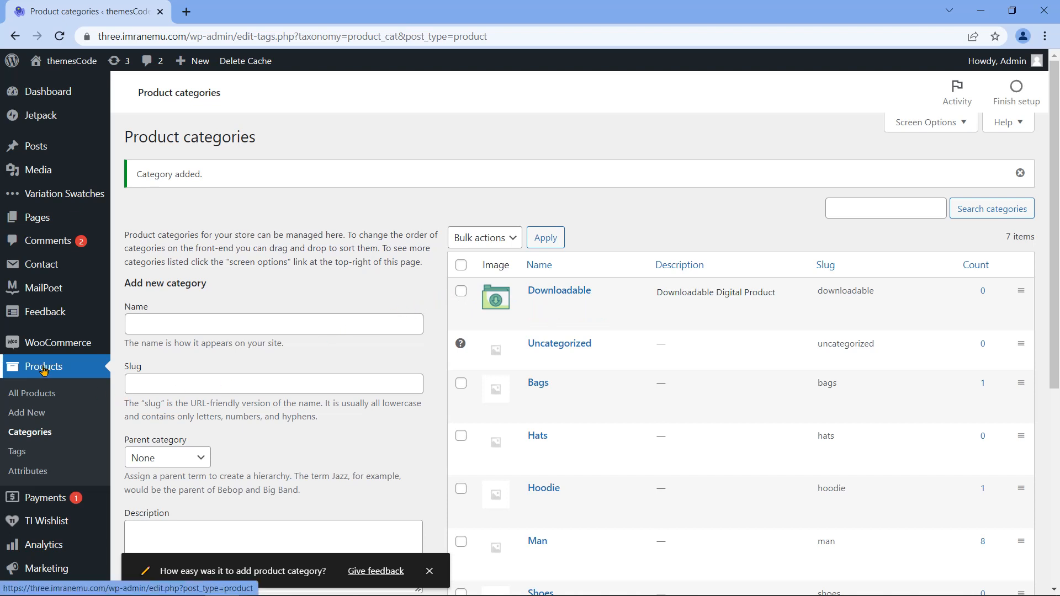
Step: Create the product tag 'digital' with single ajax add to cart kept Enabled, then view All Products
click(17, 451)
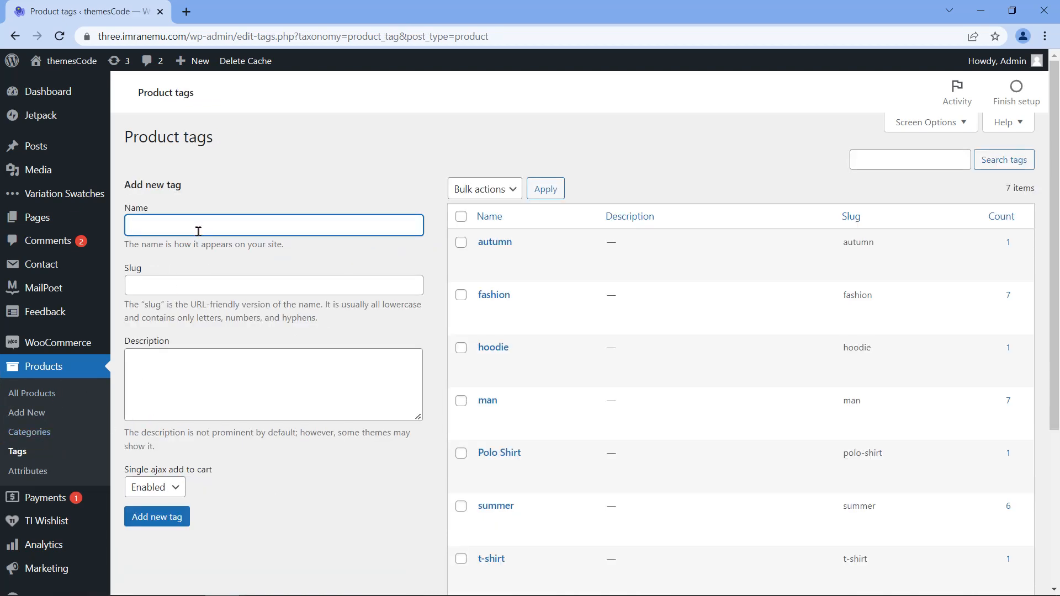
text(digital)
drag(145, 270, 125, 272)
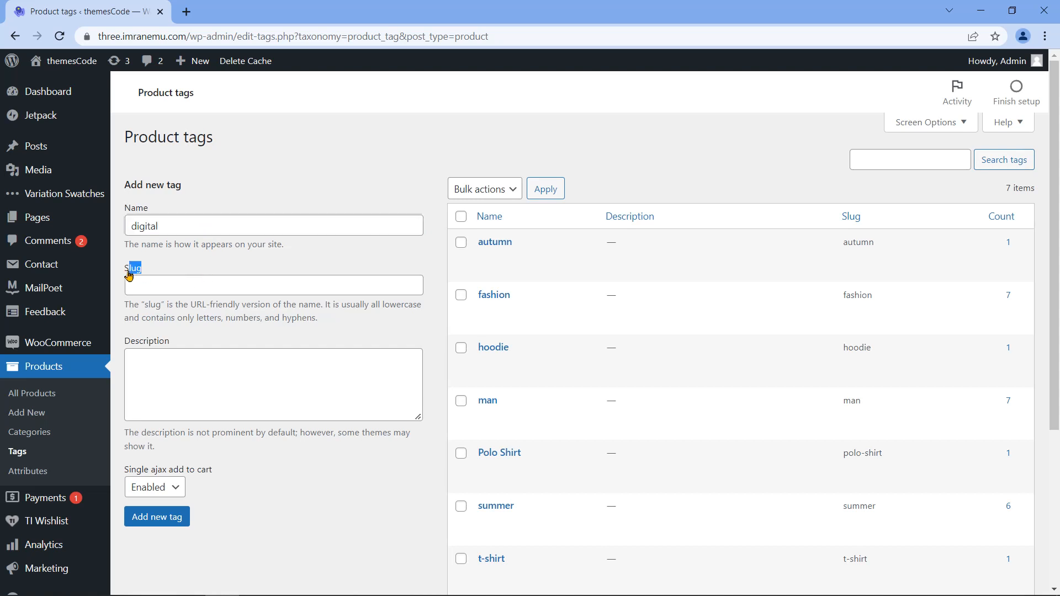
drag(170, 343, 124, 346)
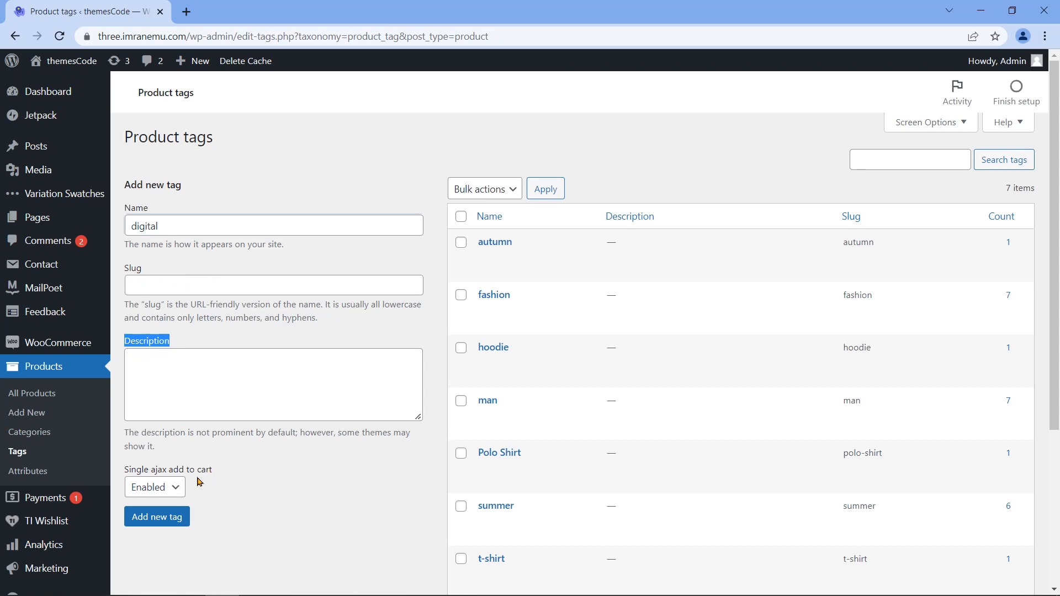
drag(213, 468, 209, 469)
drag(135, 477, 121, 470)
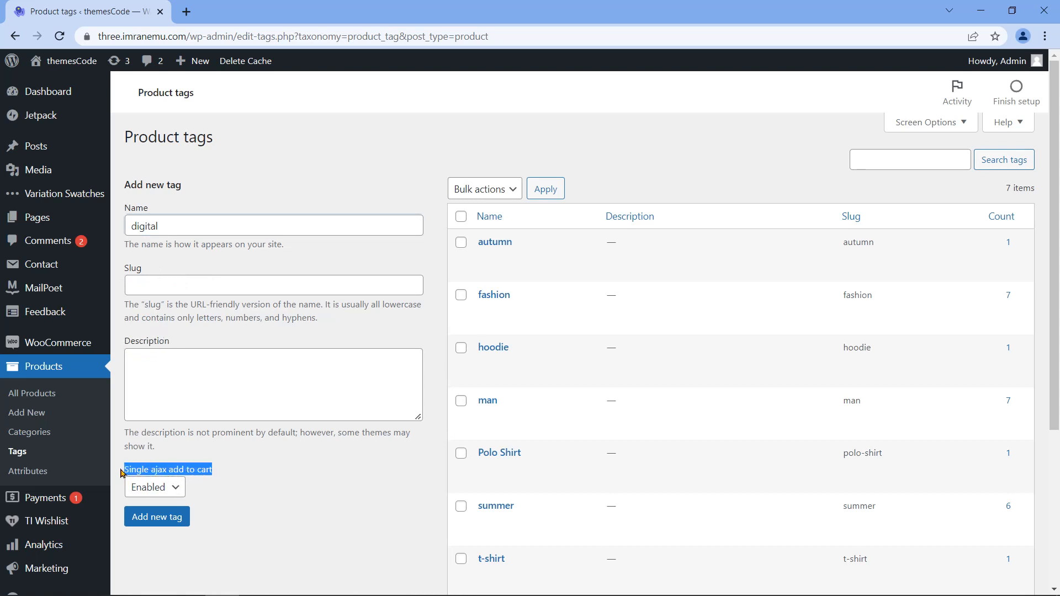
click(183, 485)
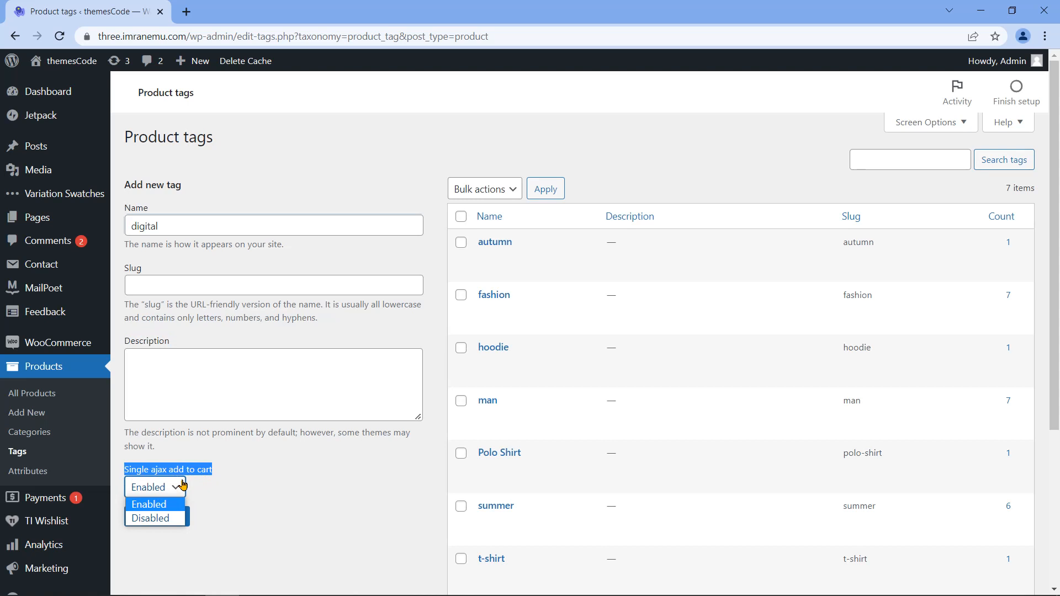
click(183, 485)
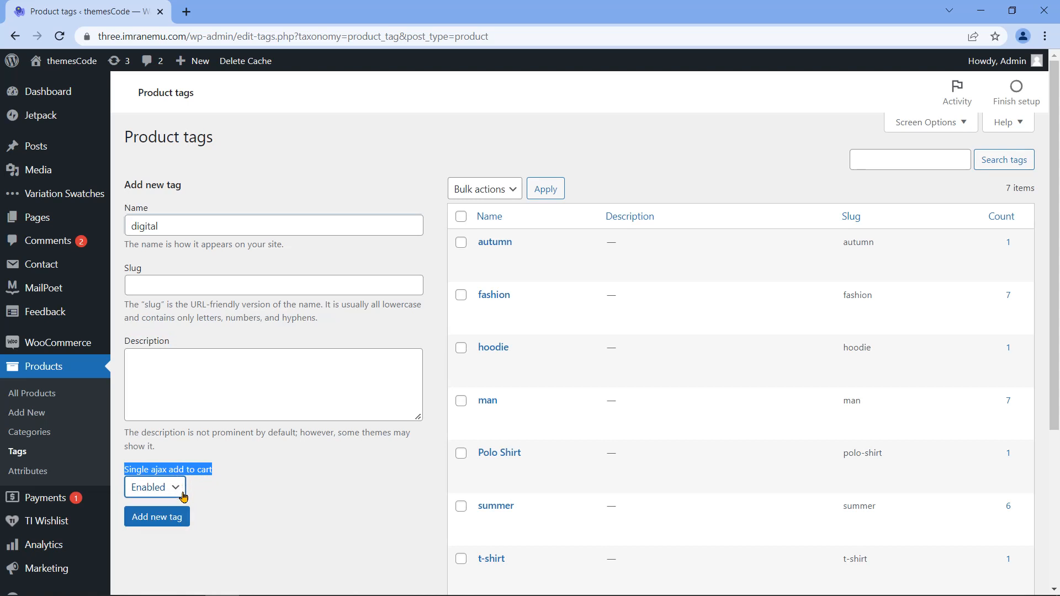
click(162, 522)
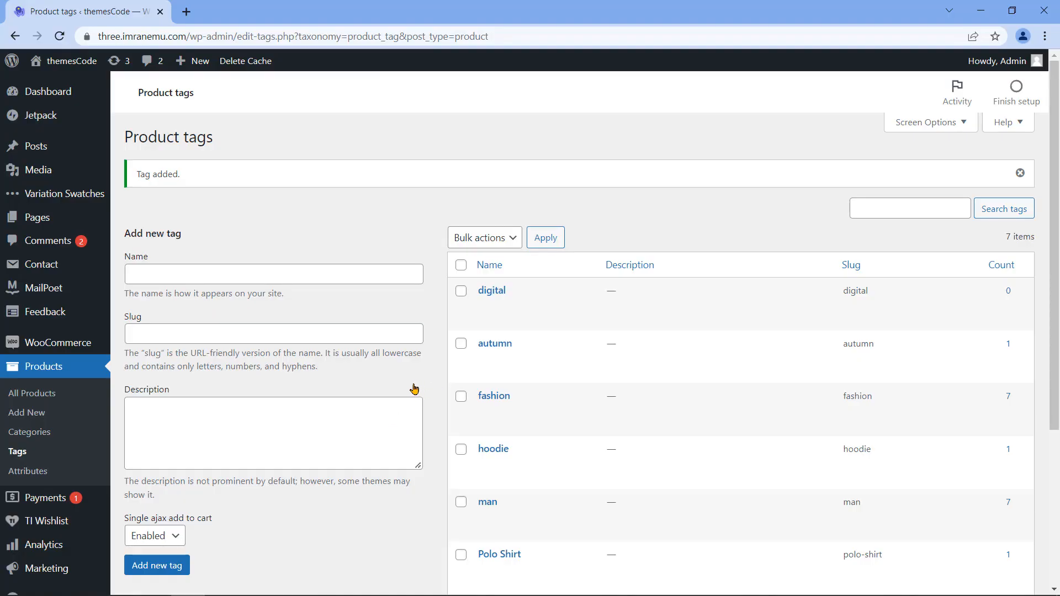
click(51, 392)
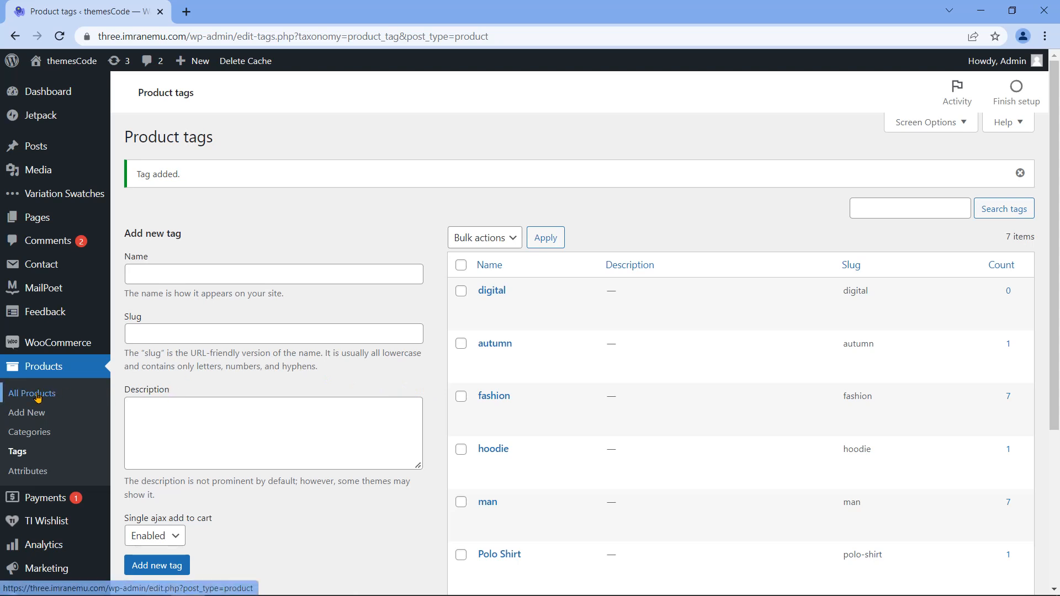
mouse_move(176, 401)
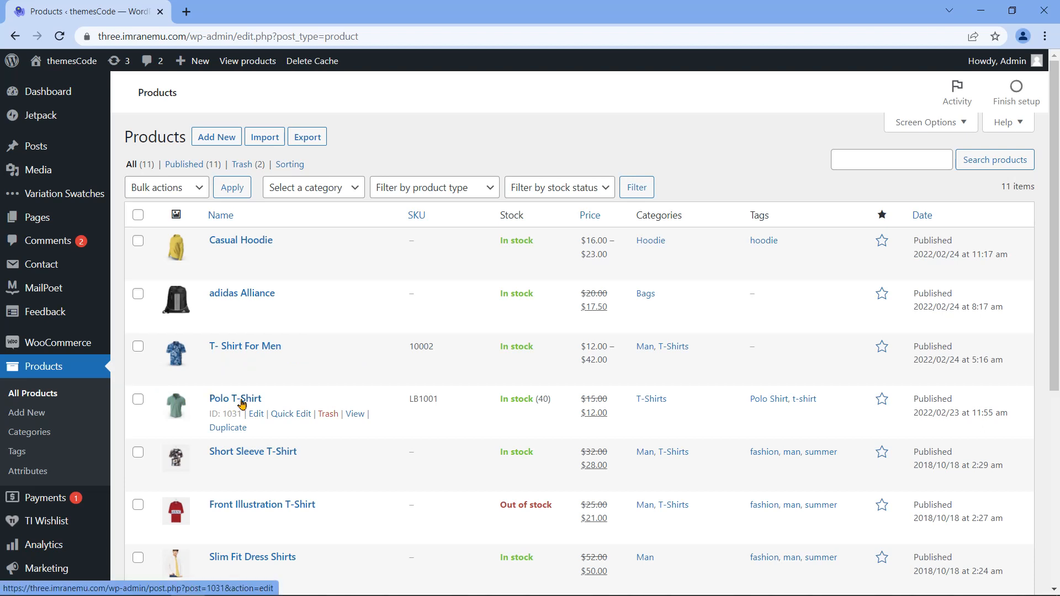
Step: Duplicate the Polo T-Shirt product and retitle the copy 'themesCode eBook'
click(243, 428)
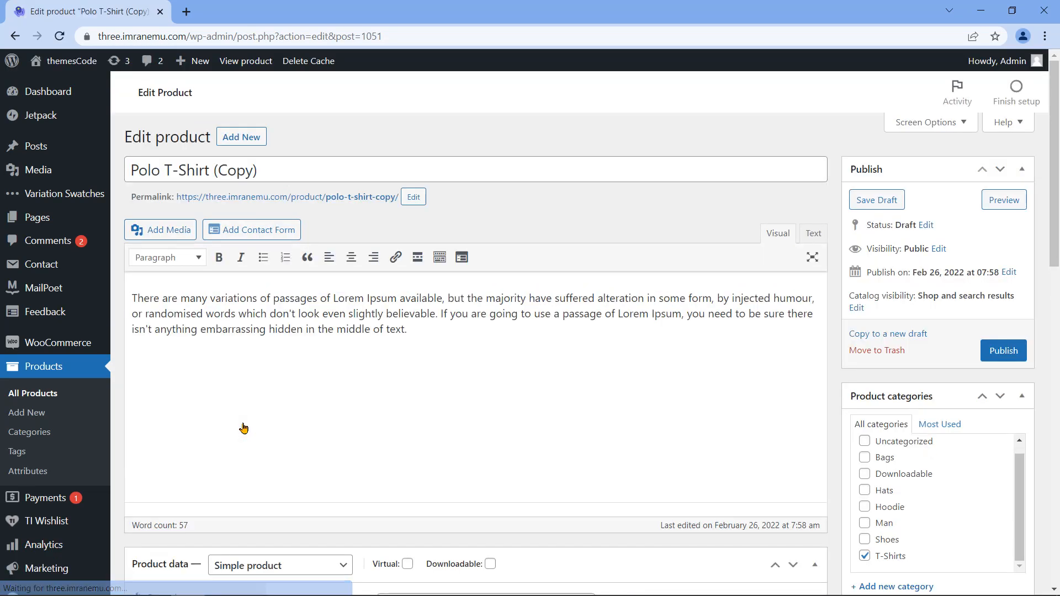
scroll(243, 428, down, 15)
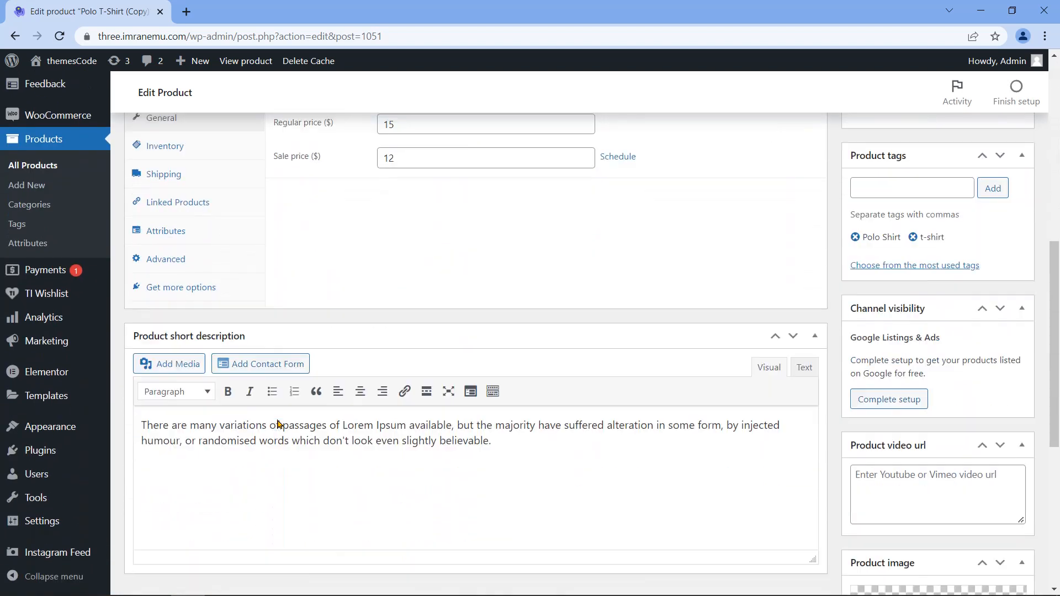
scroll(475, 429, up, 15)
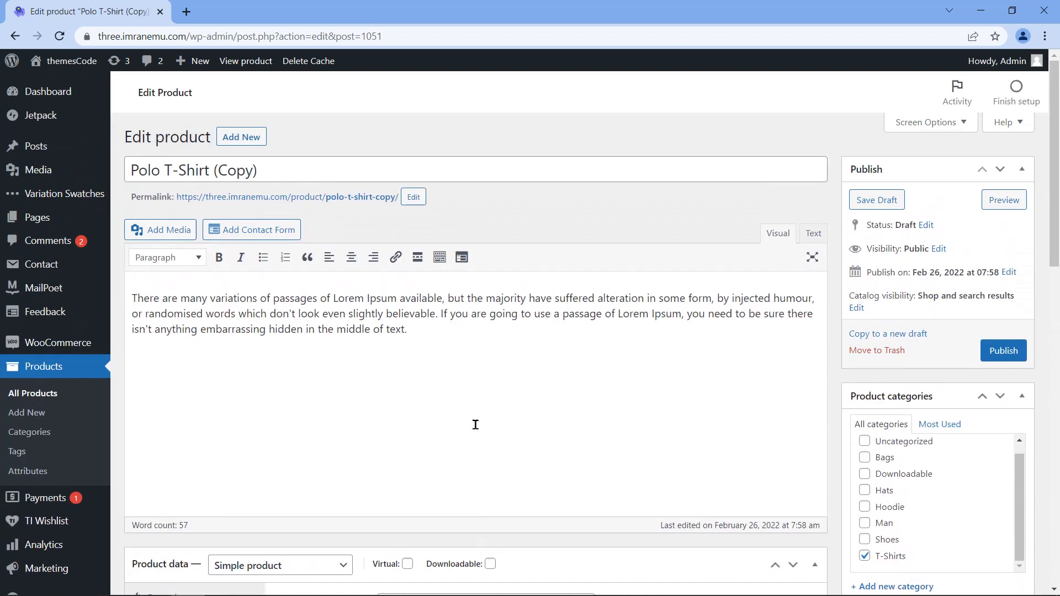
click(298, 171)
key(ctrl+a)
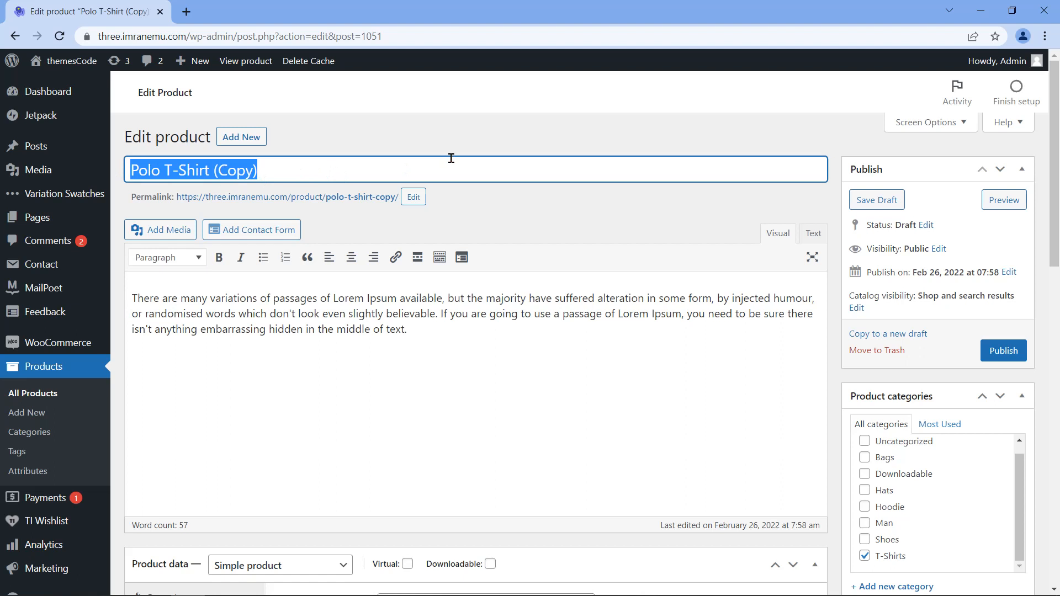
key(BackSpace)
text(themesC)
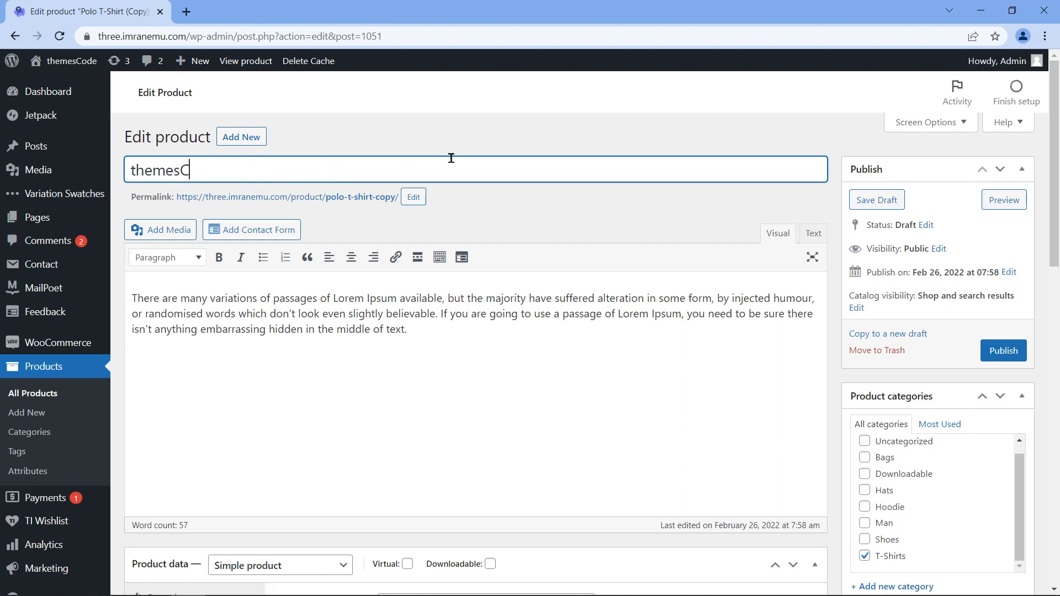
text(ode eBook)
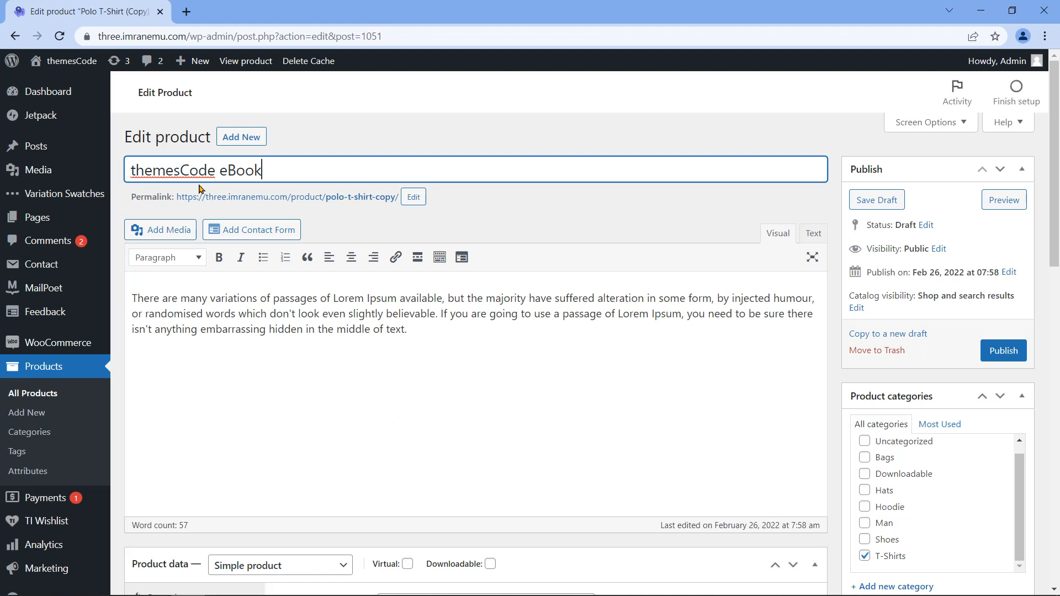
click(135, 197)
Step: Change the permalink slug from polo-t-shirt-copy to themescode-ebook
drag(134, 198, 174, 197)
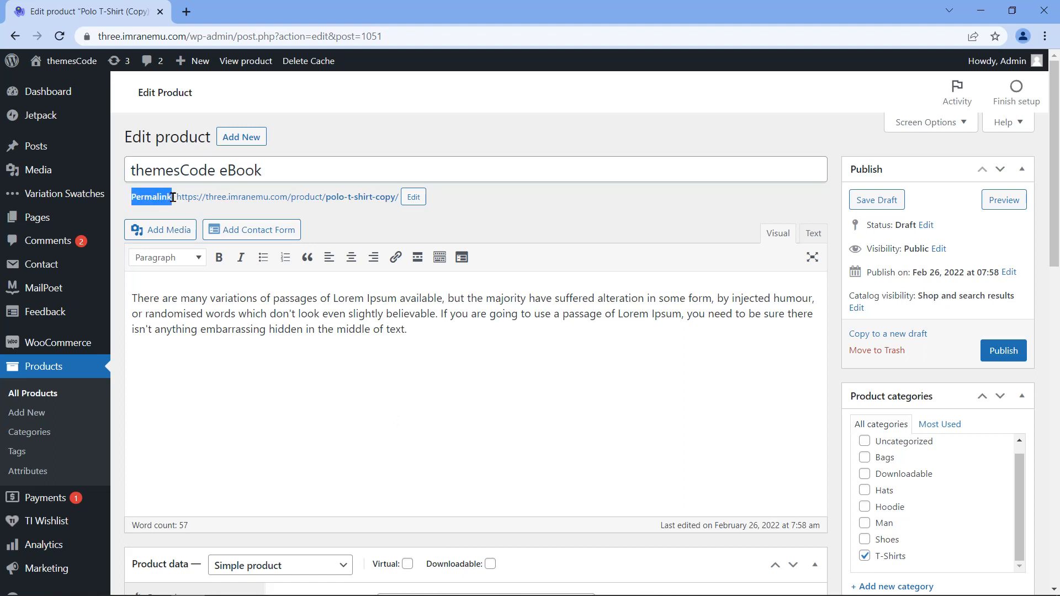
click(413, 197)
drag(264, 171, 129, 170)
right_click(158, 168)
click(193, 220)
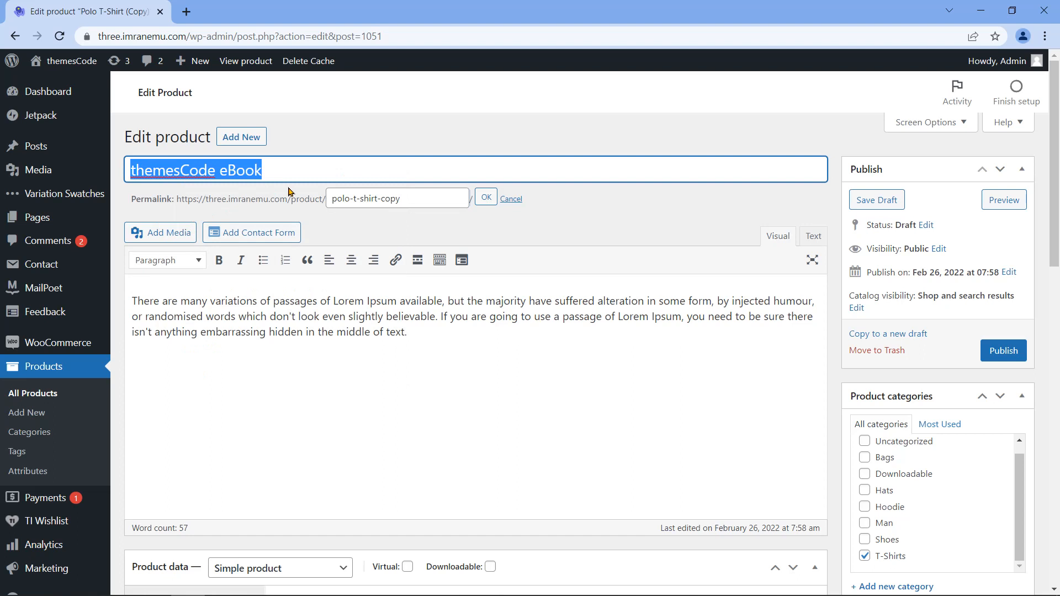
drag(410, 199, 323, 194)
right_click(388, 197)
click(431, 258)
click(486, 199)
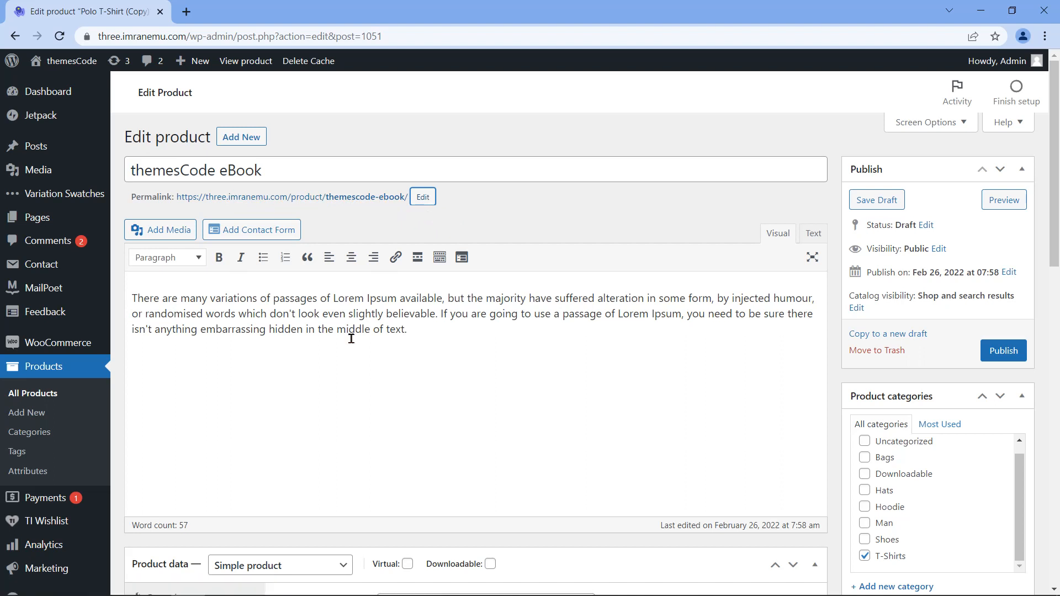
scroll(348, 340, down, 4)
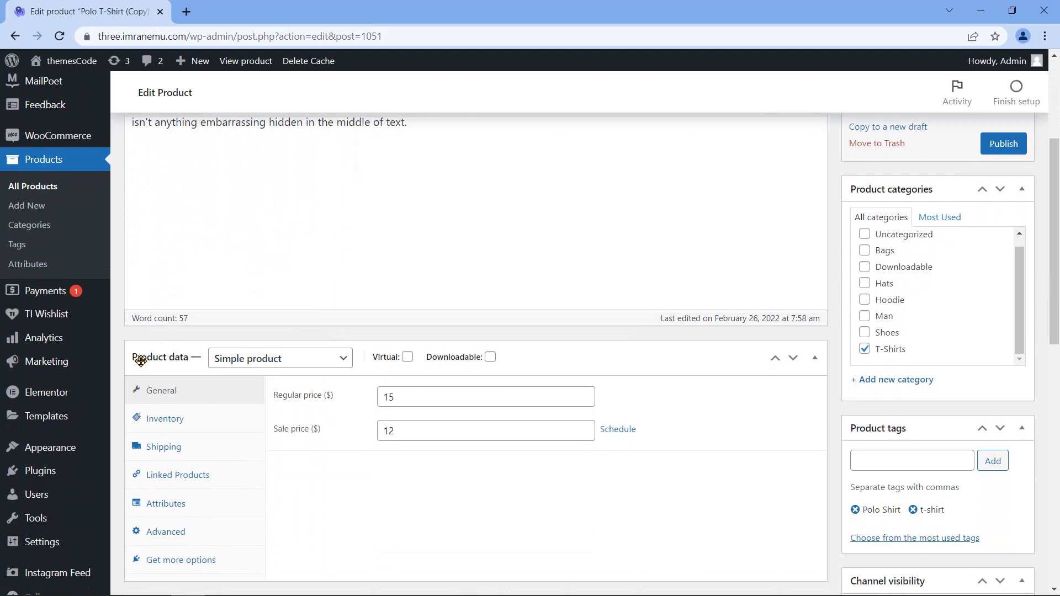
Step: Make the product virtual and downloadable, with regular price 35 and sale price 30
scroll(188, 361, down, 4)
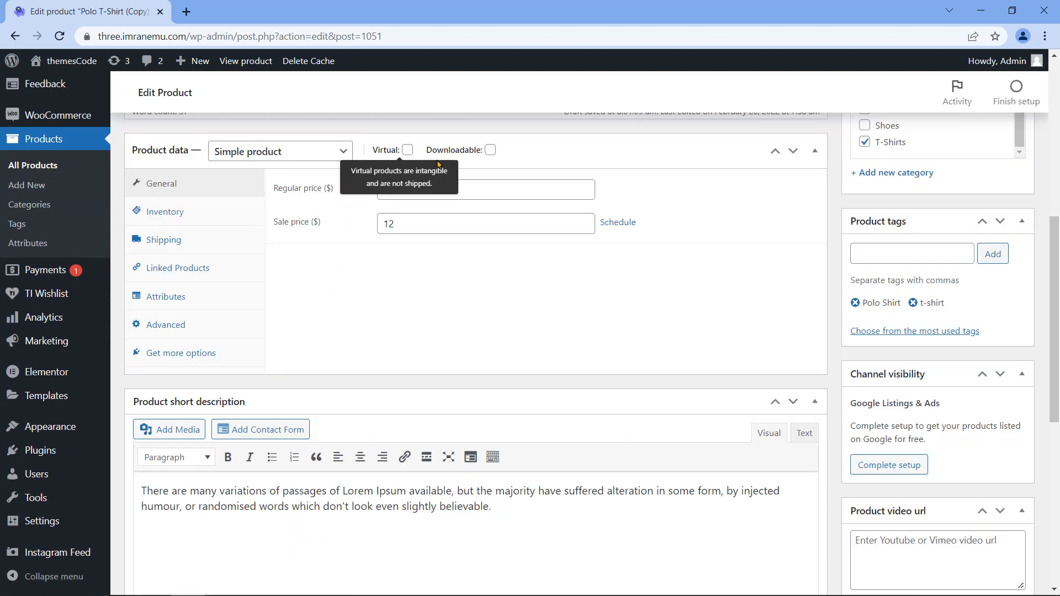
click(407, 149)
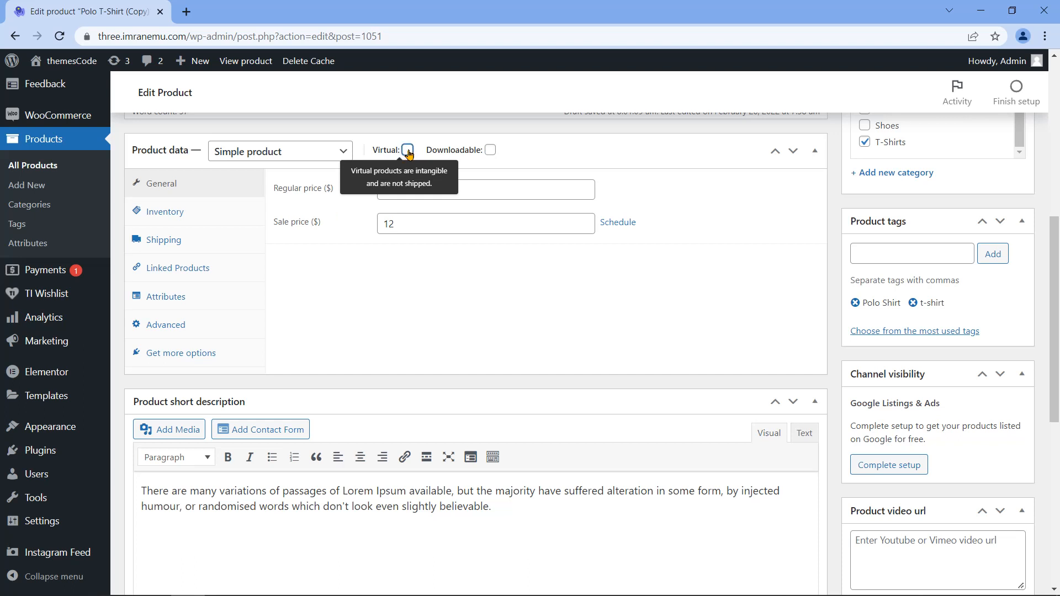
click(490, 154)
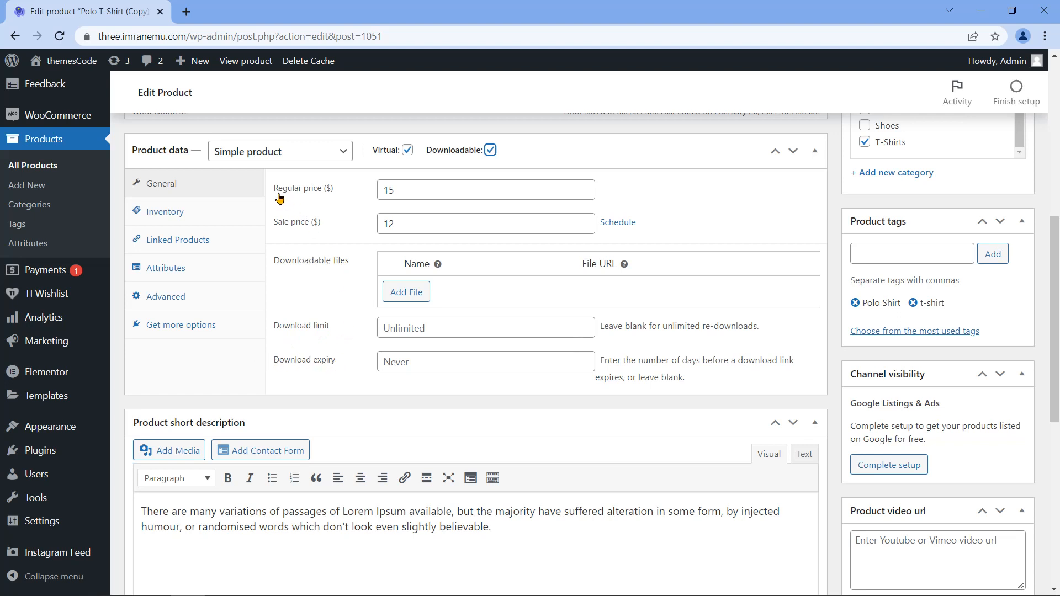
click(389, 190)
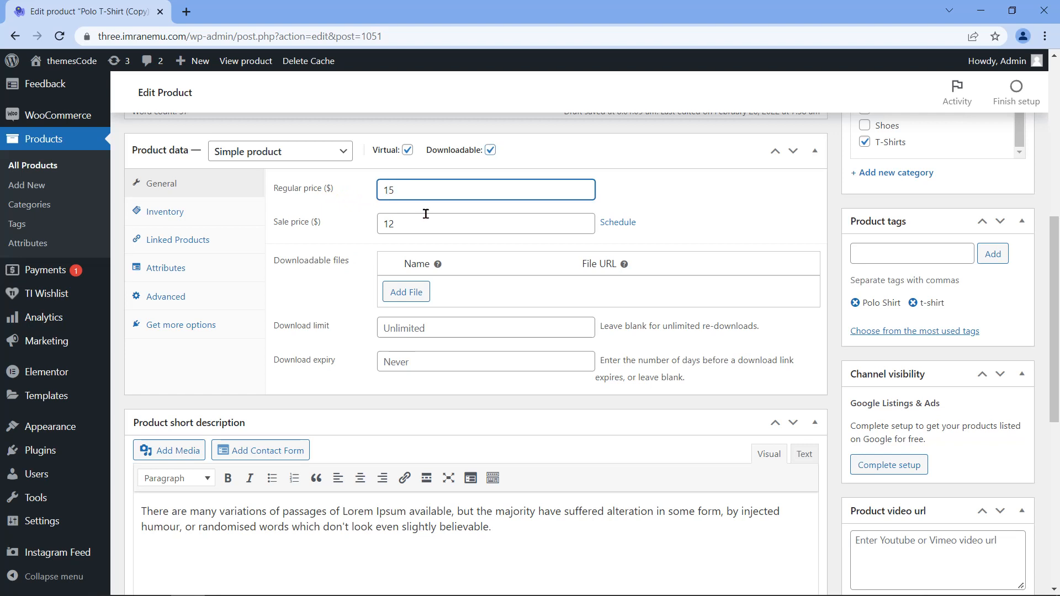
text(3)
double_click(400, 220)
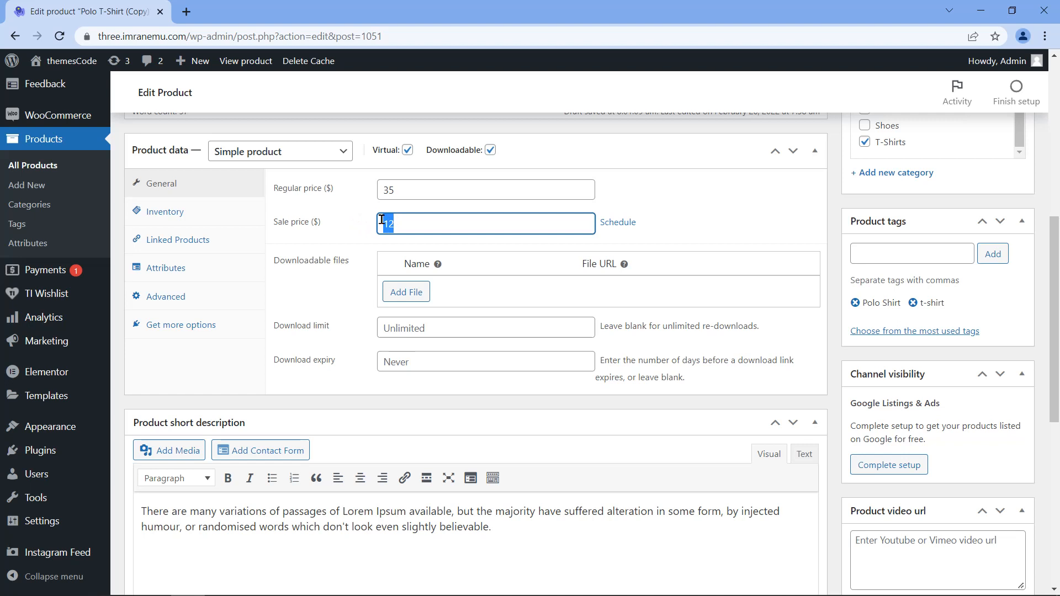
text(30)
Step: Add a download file row named themesCode eBook and begin choosing its file
click(411, 299)
click(514, 290)
text(themesCode eBook)
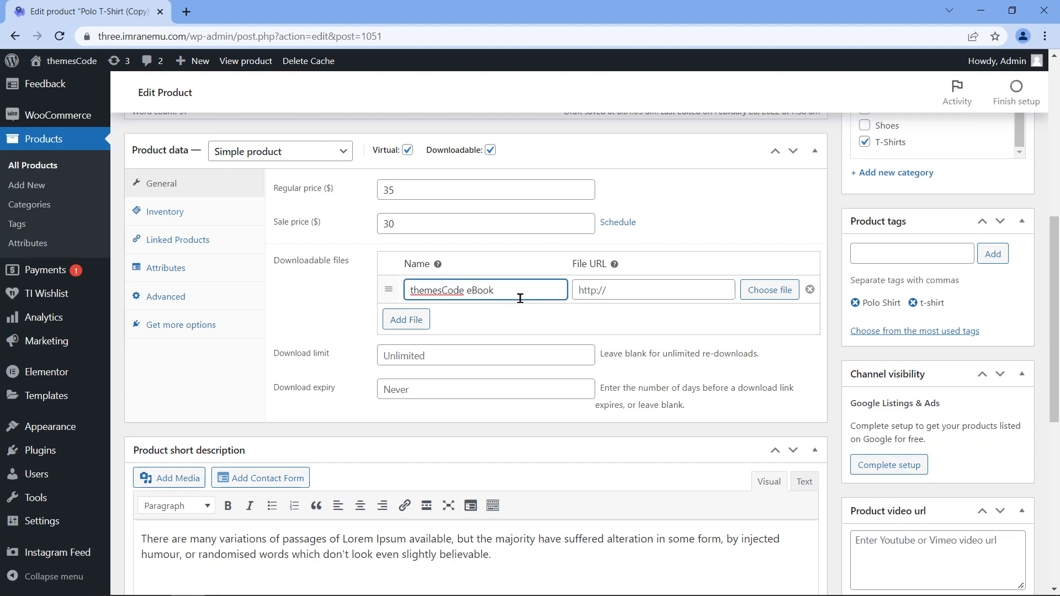
click(767, 291)
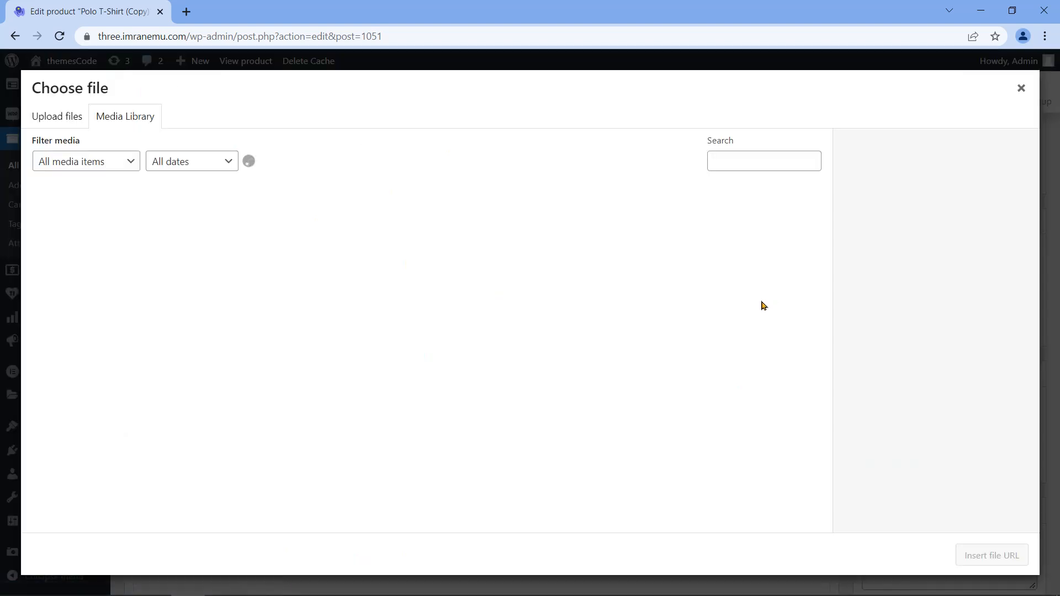
Step: Upload themesCode eBook.pdf, insert its URL into the download row, and check the full URL
click(67, 123)
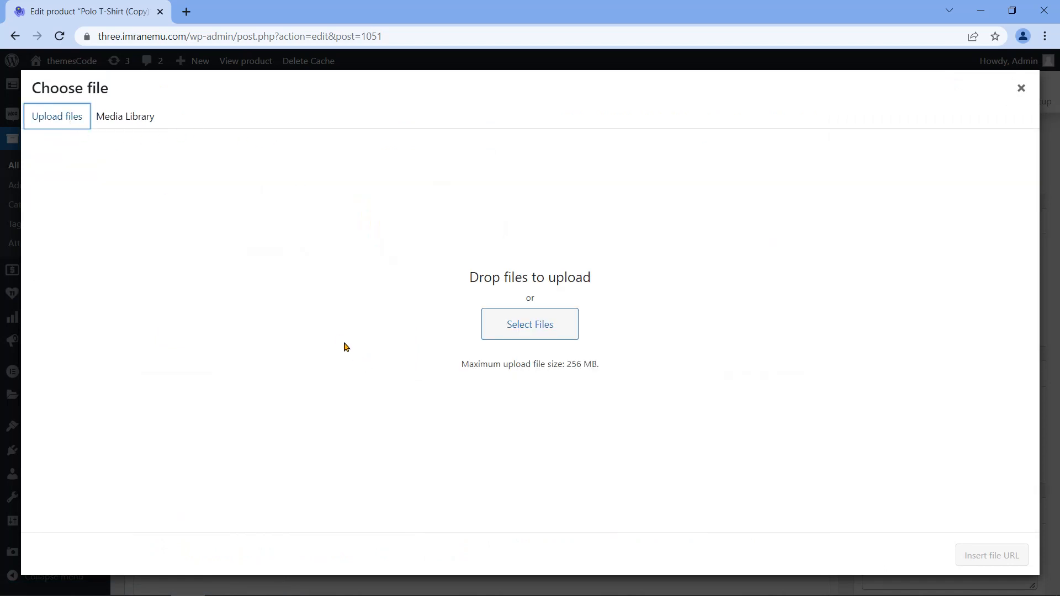
click(518, 330)
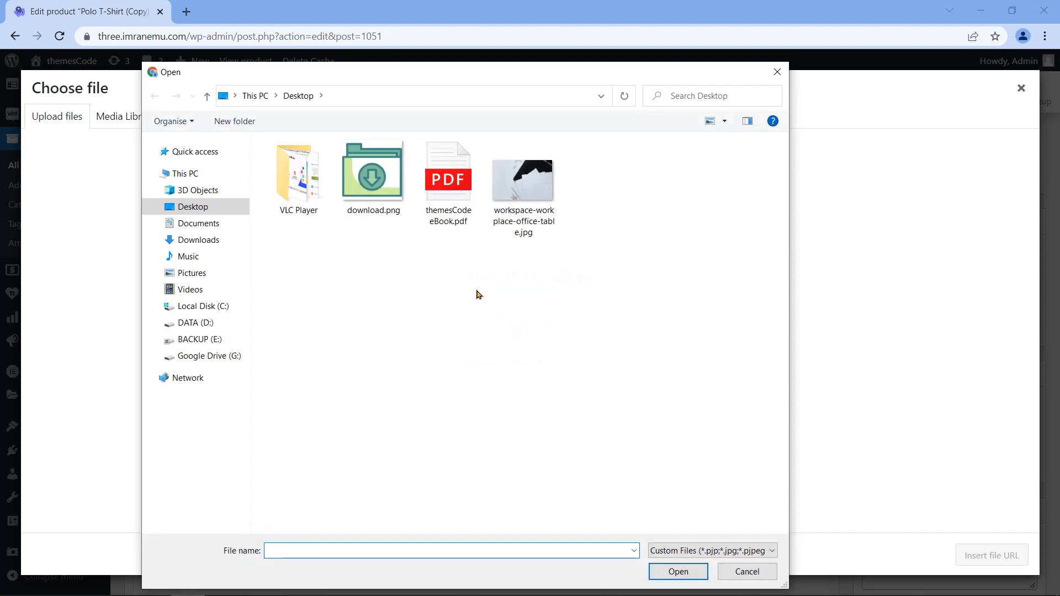
click(463, 193)
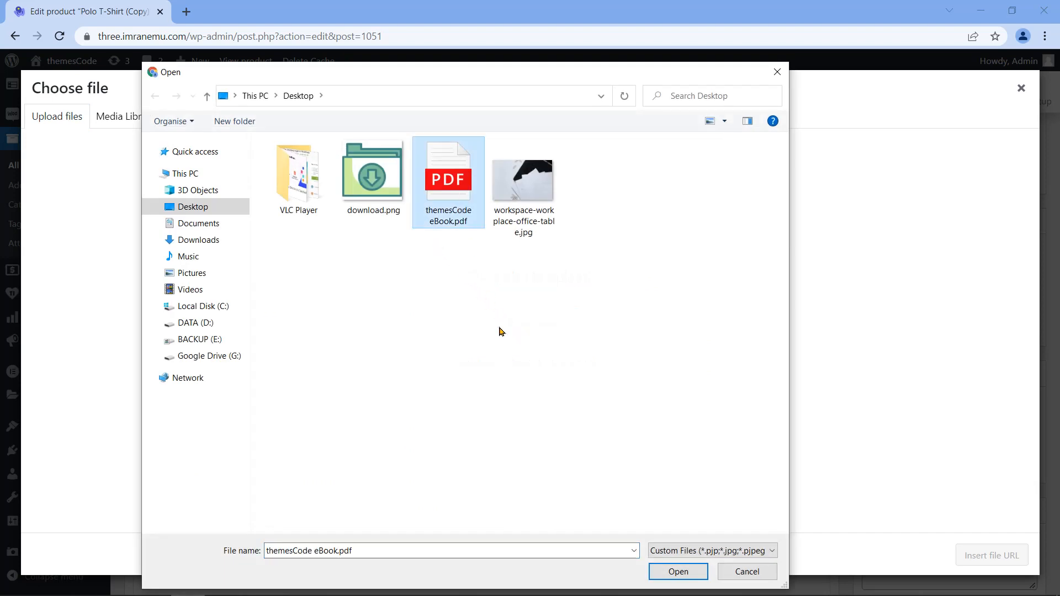
click(688, 573)
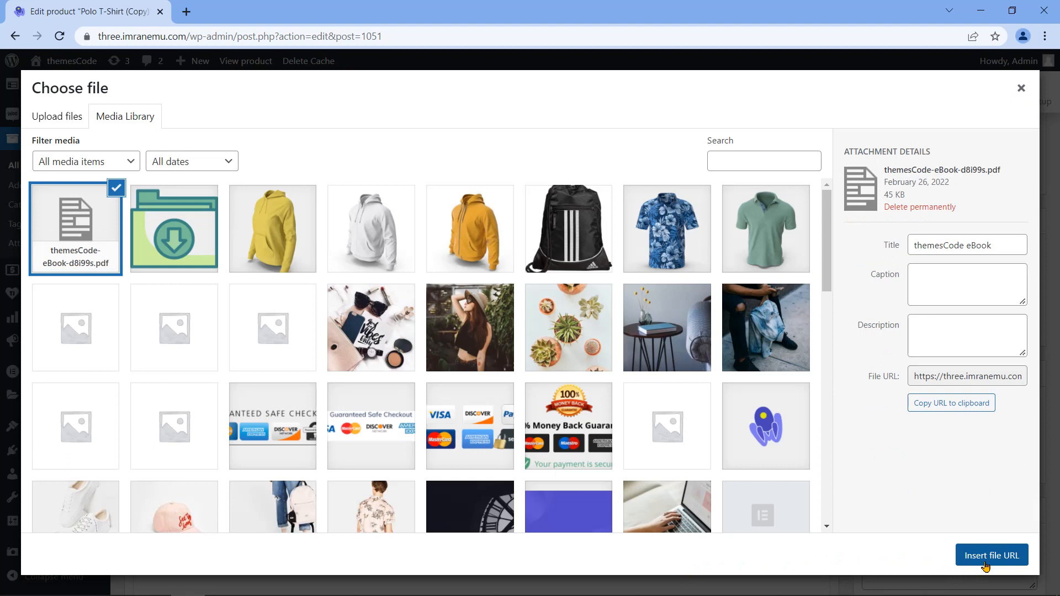
click(986, 565)
click(652, 291)
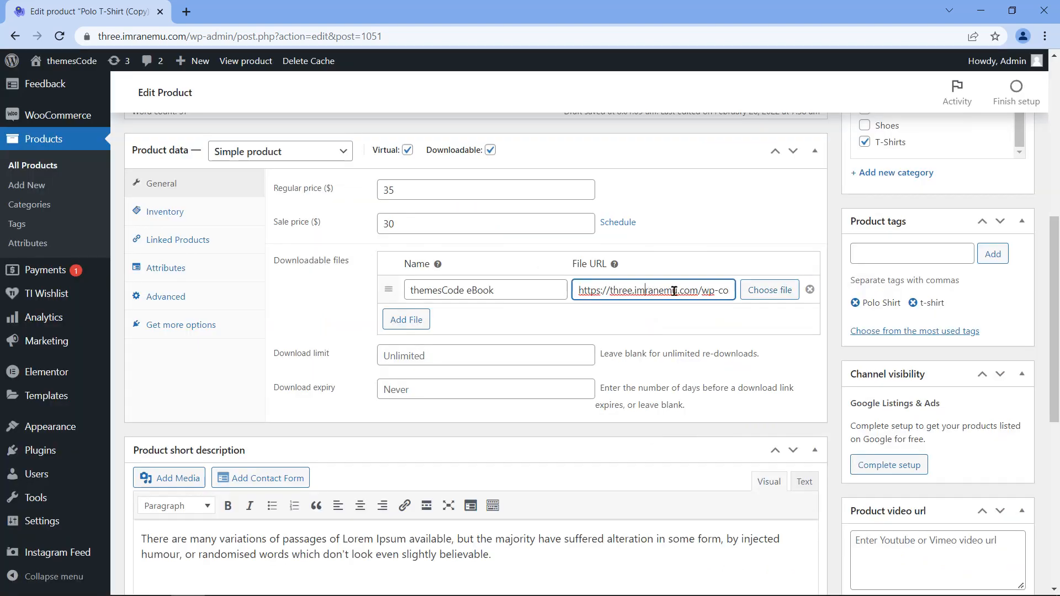
key(Right)
key(Right)
key(Right)
key(Right)
key(Right)
key(Right)
key(Right)
key(Right)
key(Right)
key(Right)
key(Right)
key(Right)
key(Right)
key(Right)
key(Right)
key(Right)
key(Right)
key(Right)
key(Right)
key(Right)
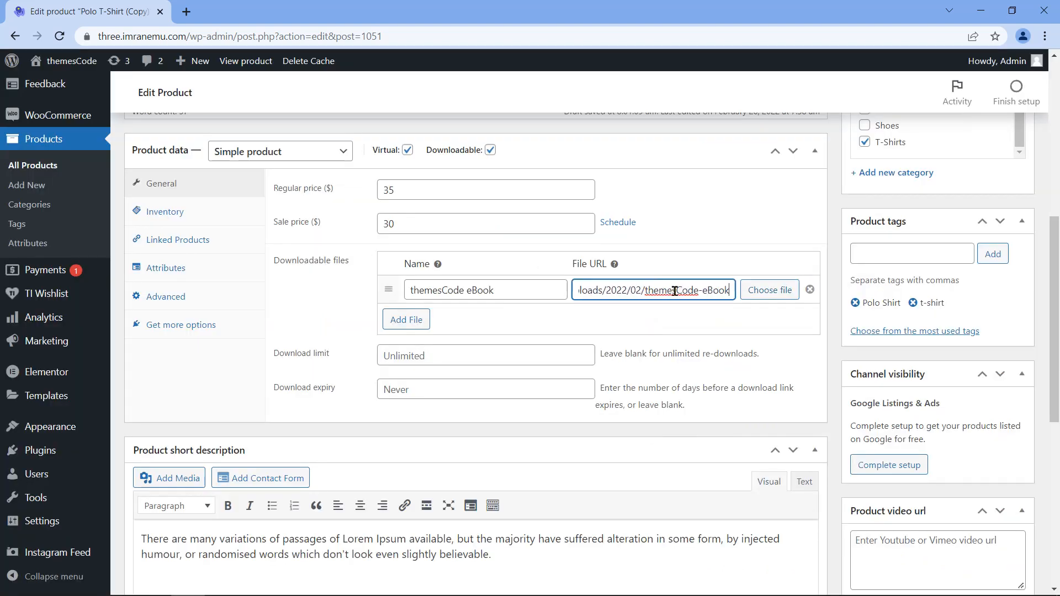
key(Home)
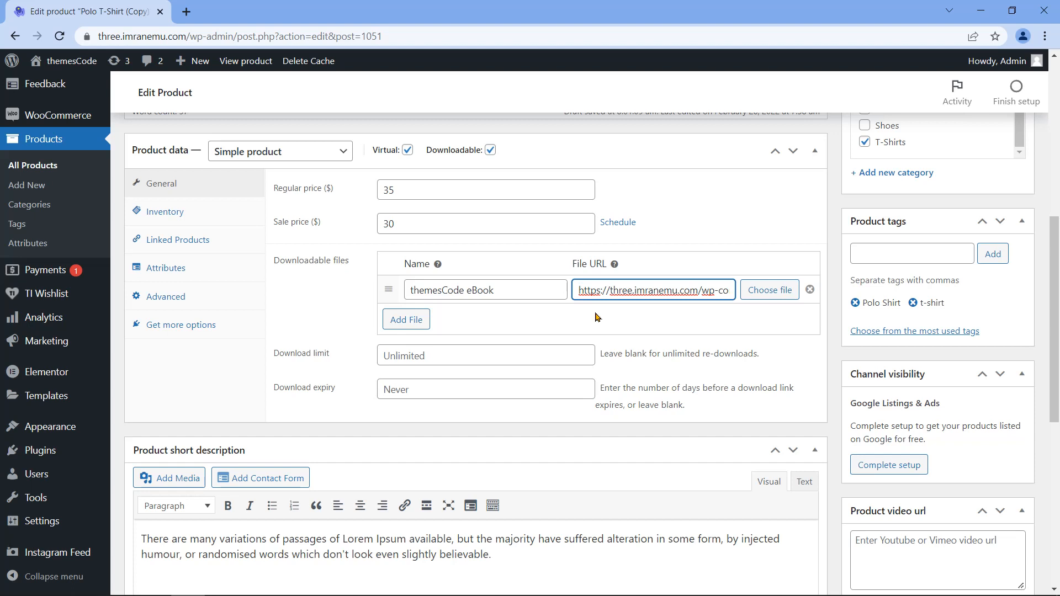
Step: Add a second download row, then remove it so only the eBook file remains
click(405, 318)
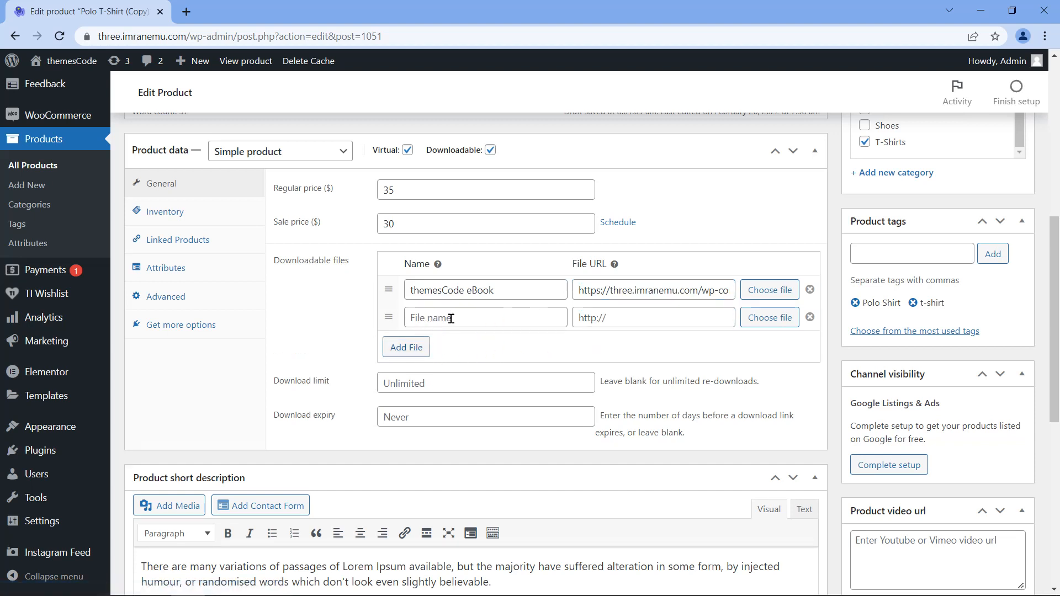
click(500, 318)
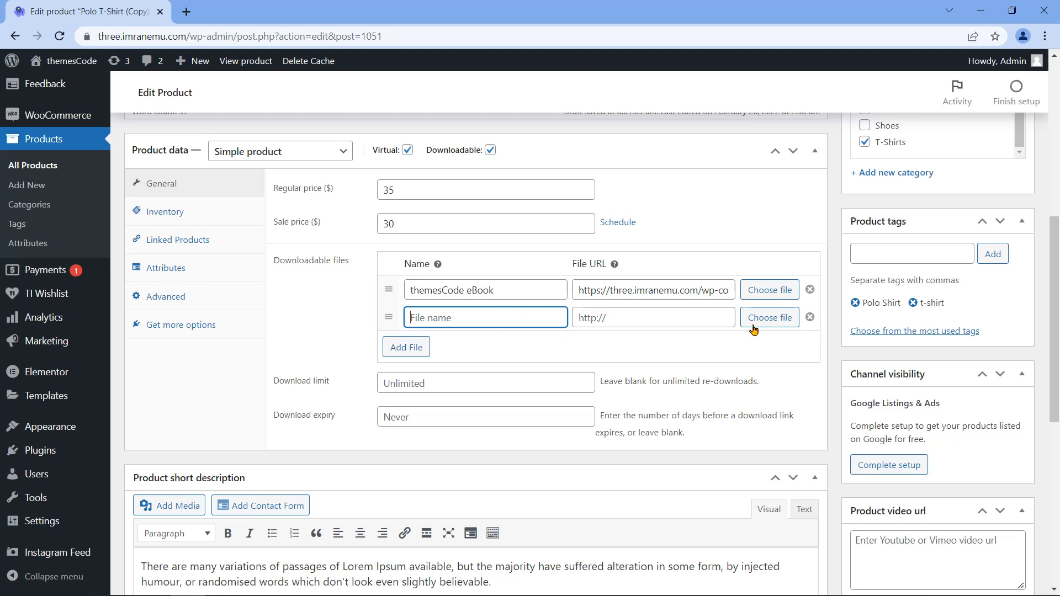
click(770, 318)
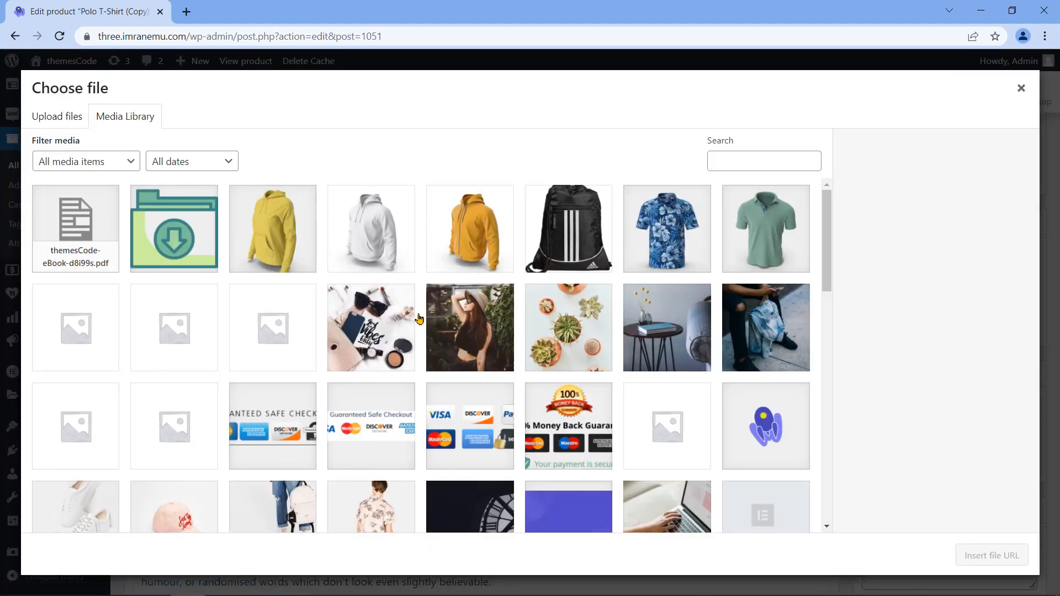
click(1021, 88)
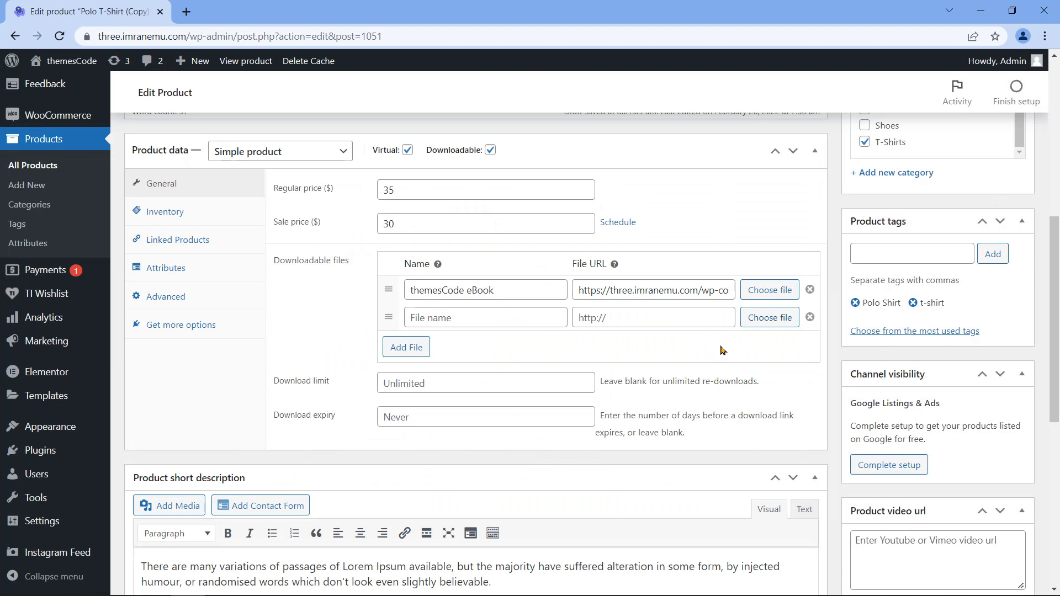
click(810, 318)
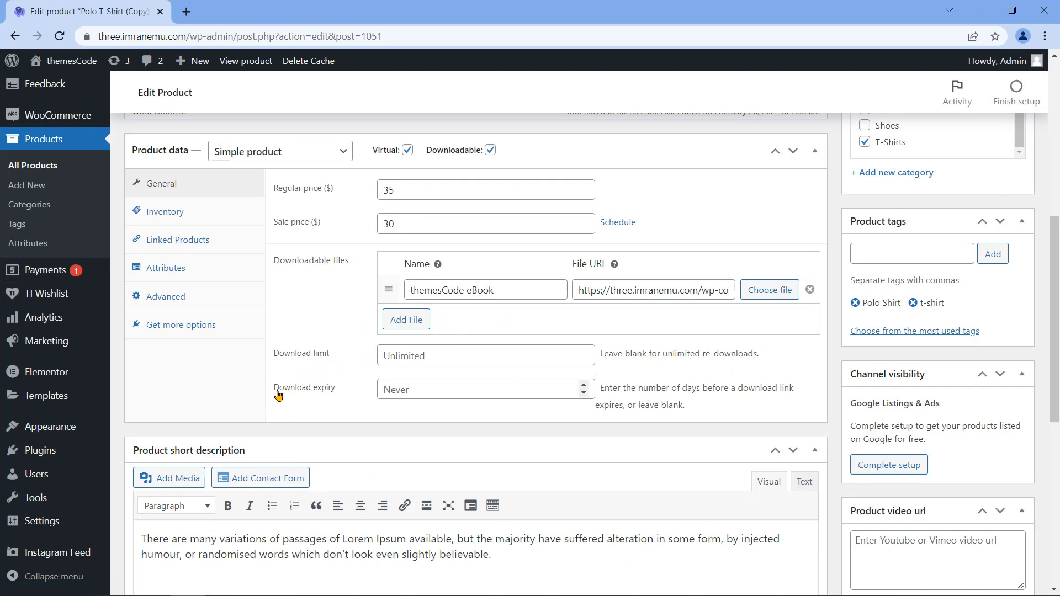
Step: Leave download limit and expiry blank for unlimited downloads with no expiry
click(585, 352)
click(585, 352)
click(585, 352)
click(585, 352)
click(585, 352)
click(585, 352)
click(585, 360)
click(584, 360)
click(585, 385)
click(585, 385)
click(586, 385)
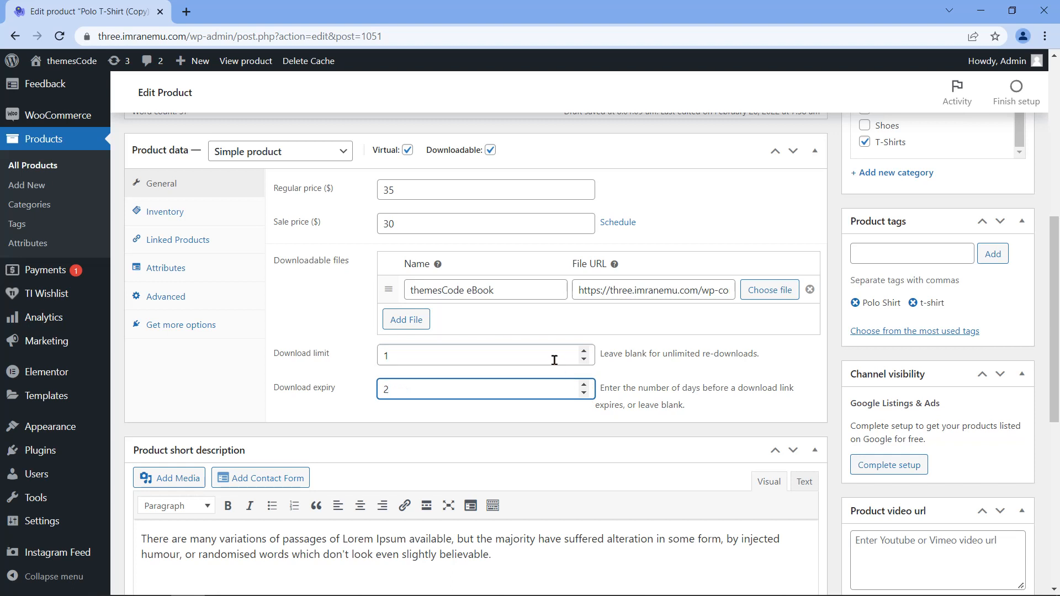
click(386, 356)
key(BackSpace)
click(478, 384)
key(BackSpace)
click(205, 214)
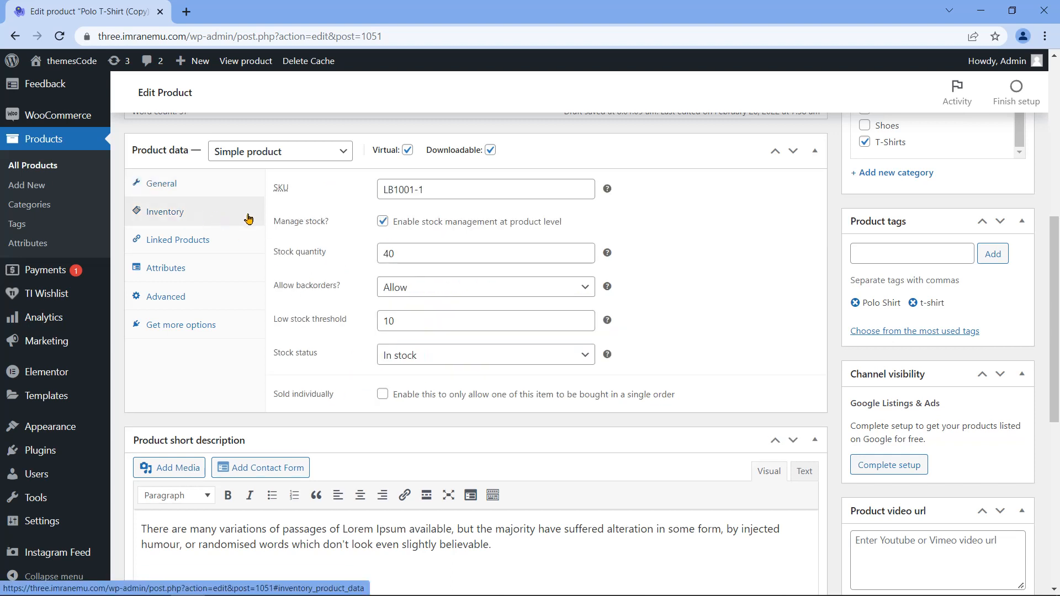
Step: Set the SKU to ddp11, turn off stock management, and keep the status In stock
drag(438, 185, 362, 191)
text(ddp11)
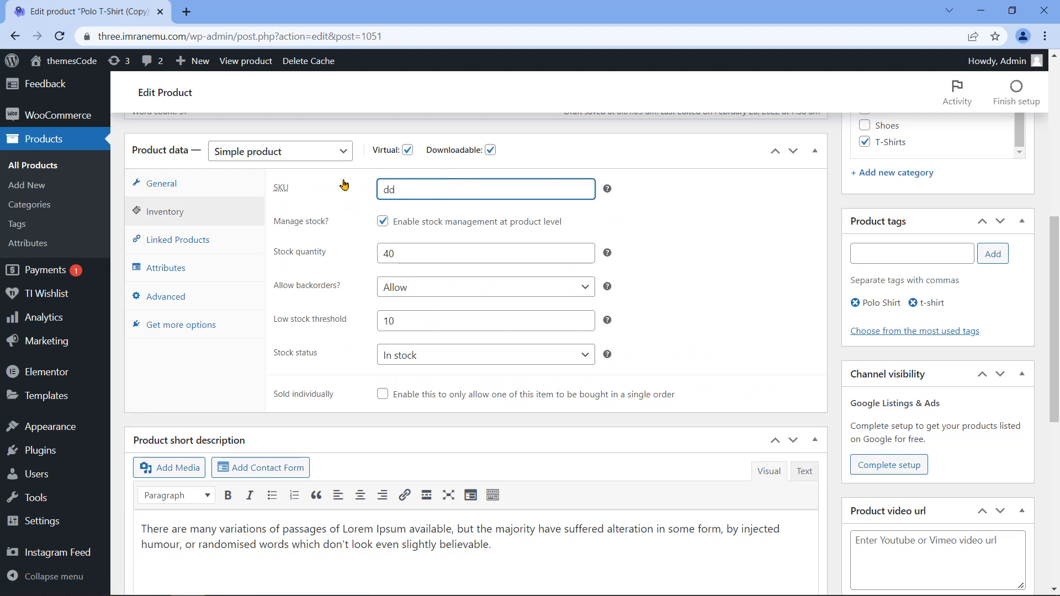
drag(273, 224, 276, 223)
click(383, 223)
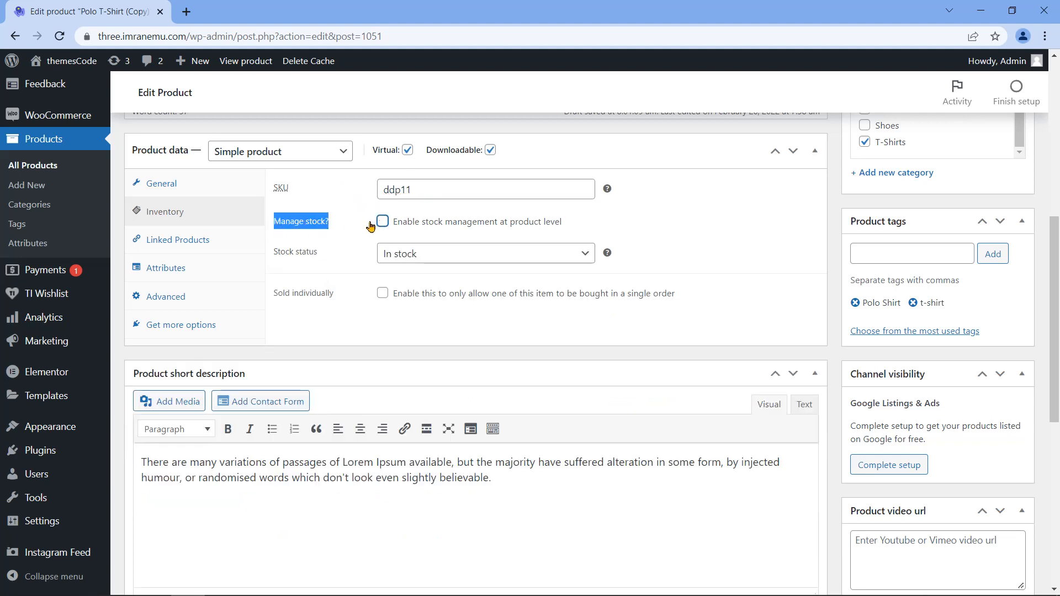
click(287, 254)
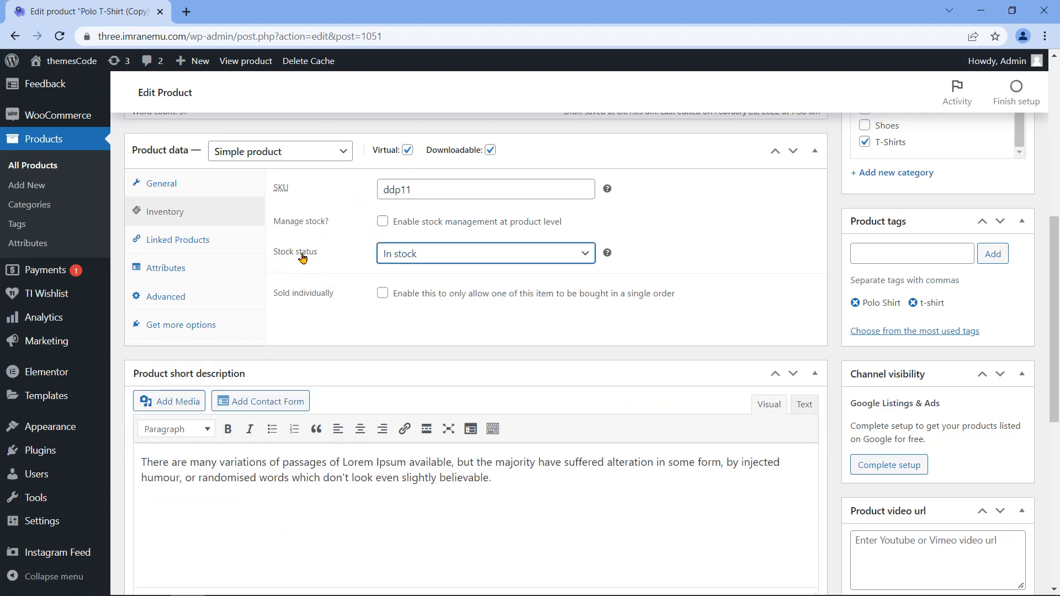
click(456, 255)
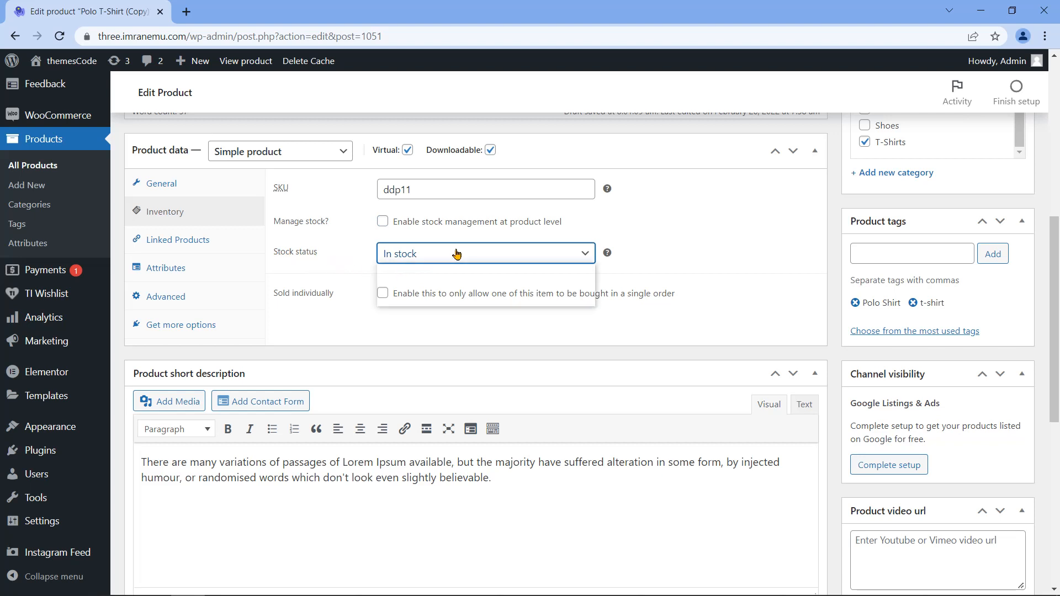
click(452, 254)
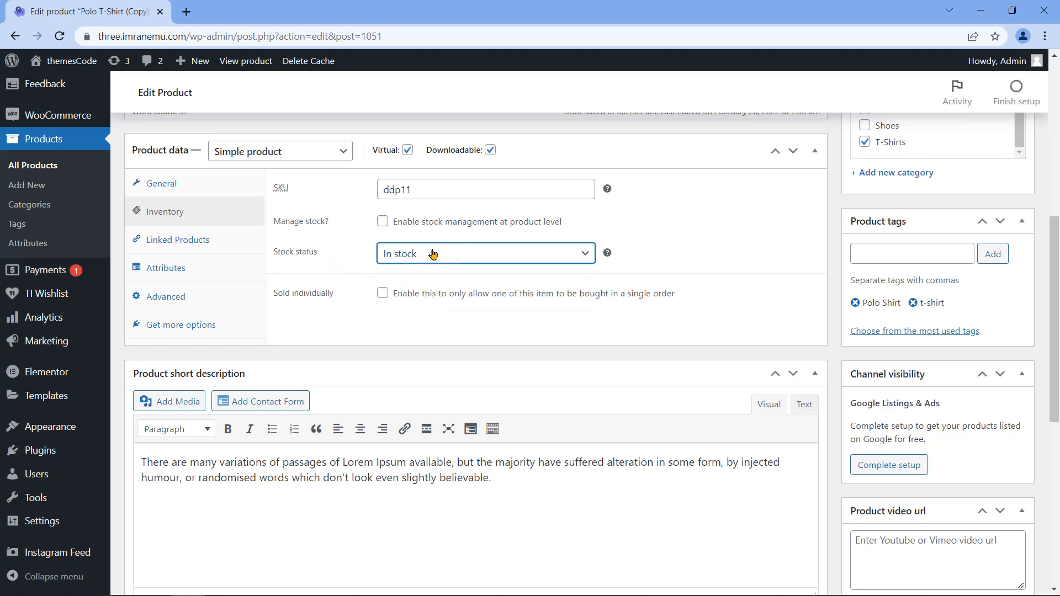
Step: Tick Sold individually to allow only one eBook per order
drag(335, 293, 273, 296)
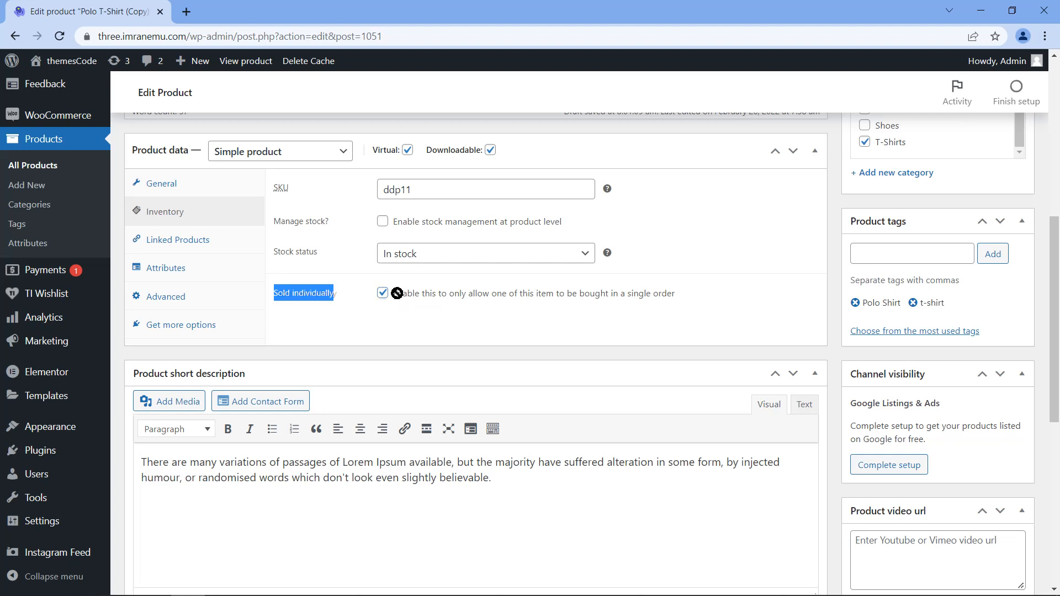
triple_click(411, 293)
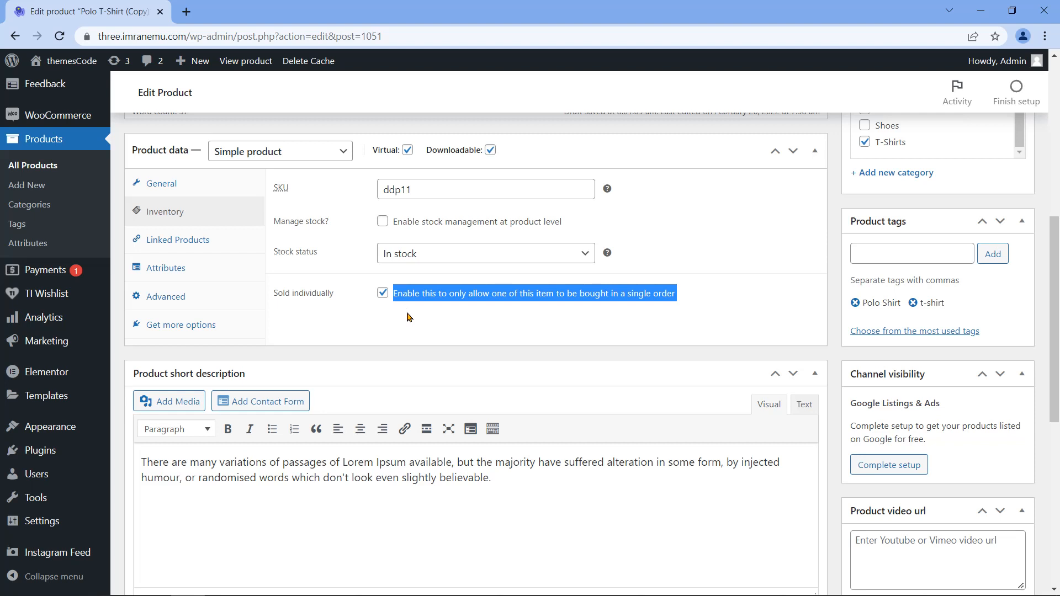
click(166, 268)
scroll(252, 312, down, 1)
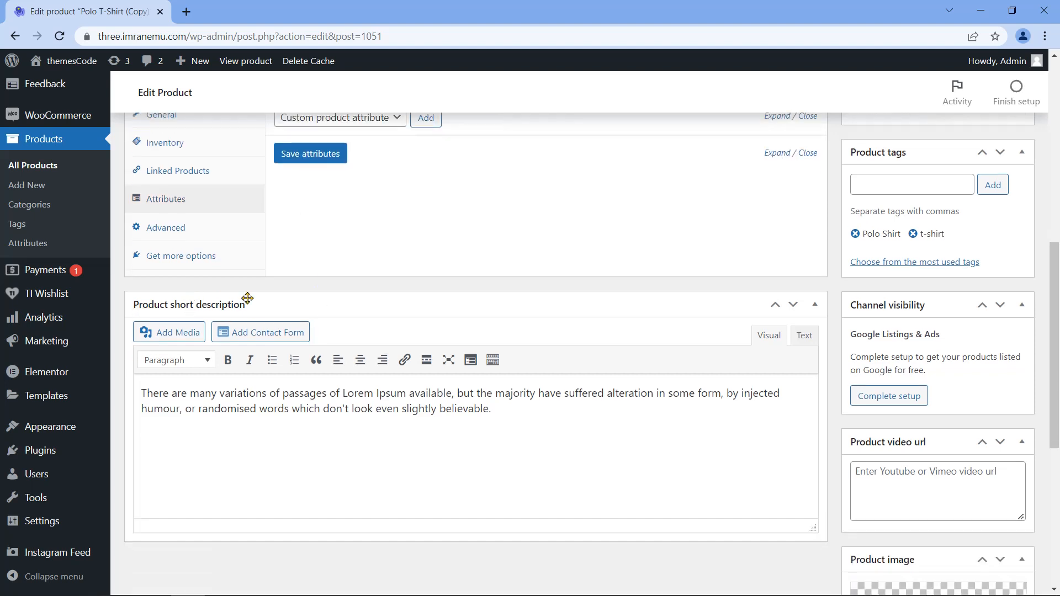
Step: Replace the short description with 'This is a downloadable digital product'
drag(499, 412, 132, 378)
text(This i)
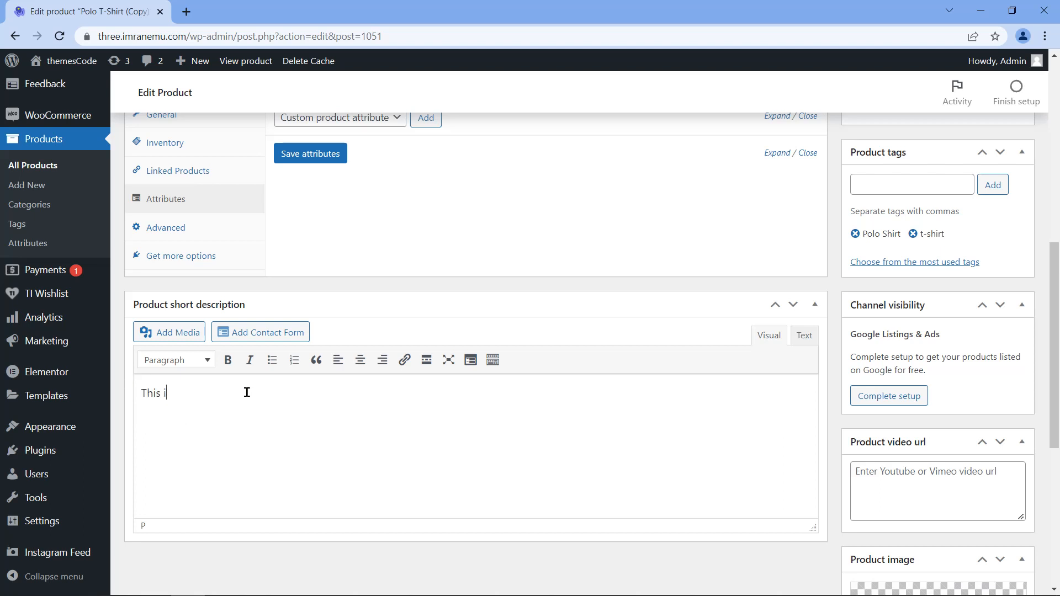
text(s a downloadable digital)
text(product)
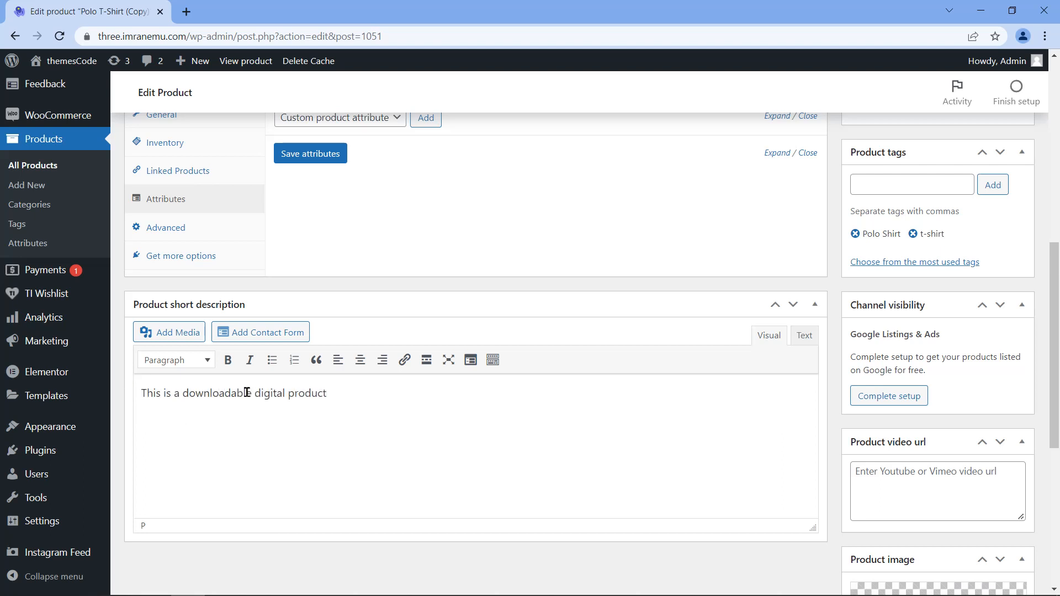
scroll(671, 330, up, 7)
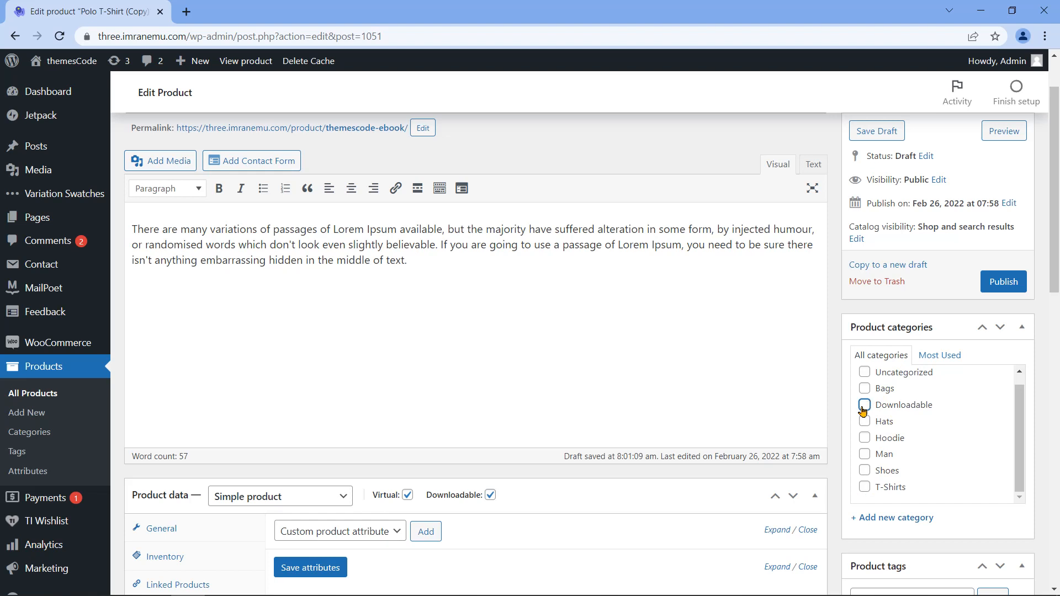
scroll(834, 415, down, 3)
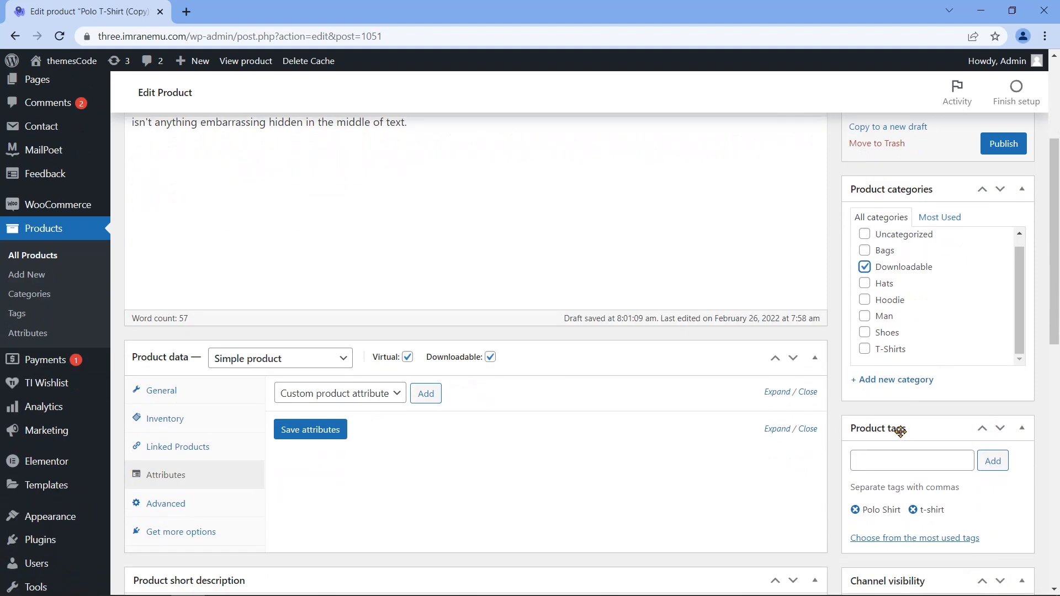
Step: Remove the Polo Shirt and t-shirt tags and add the tag 'digital'
click(855, 509)
click(856, 510)
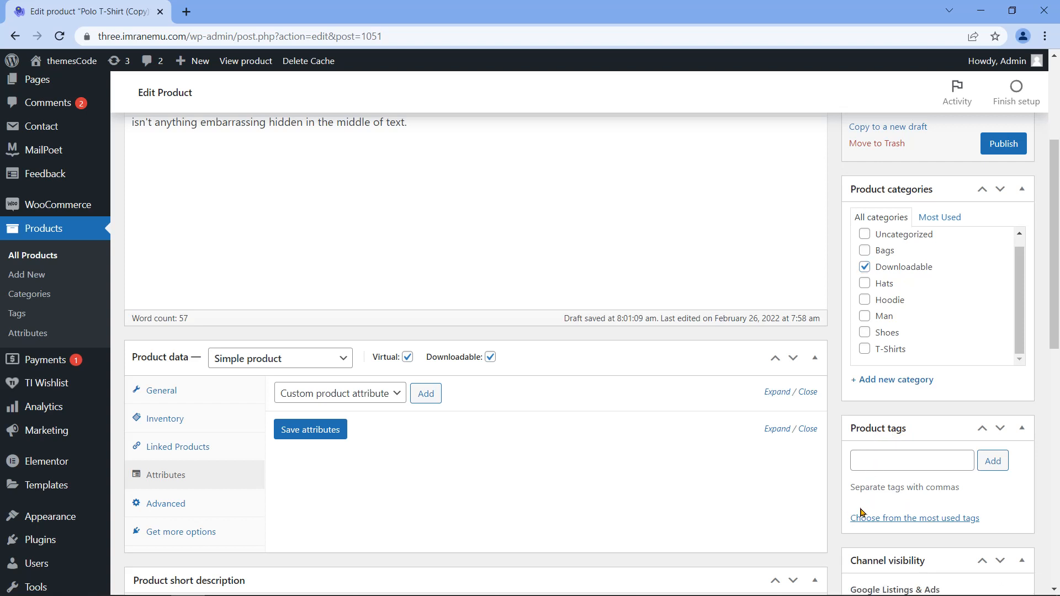
click(910, 457)
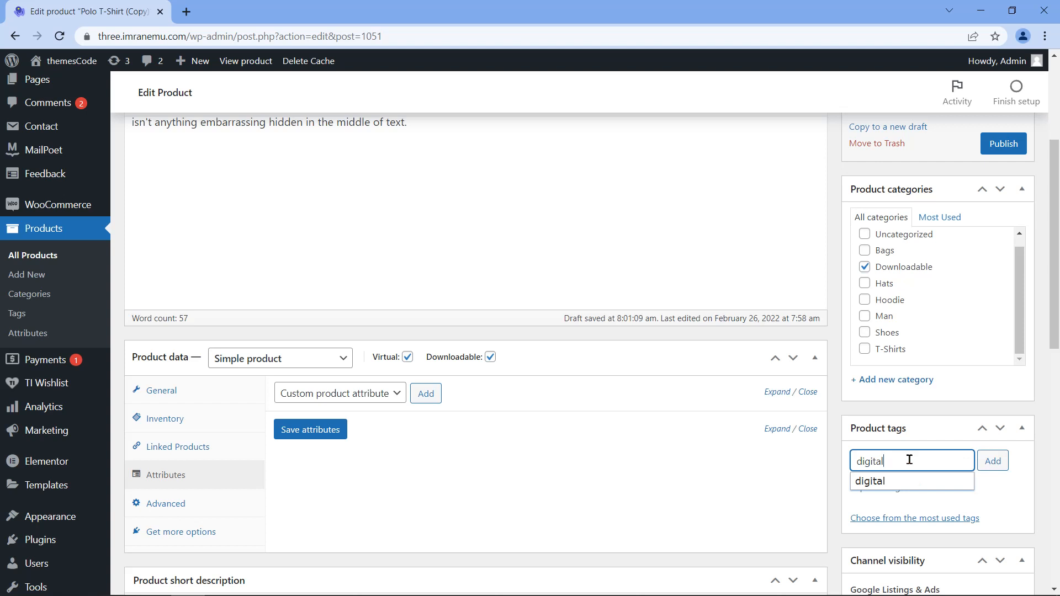
click(882, 483)
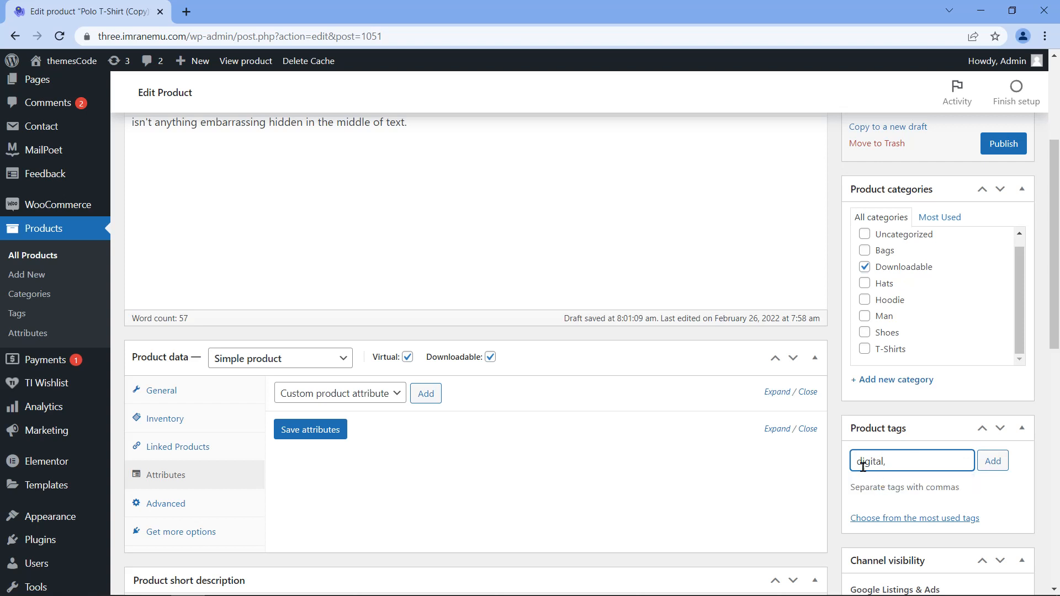
click(991, 462)
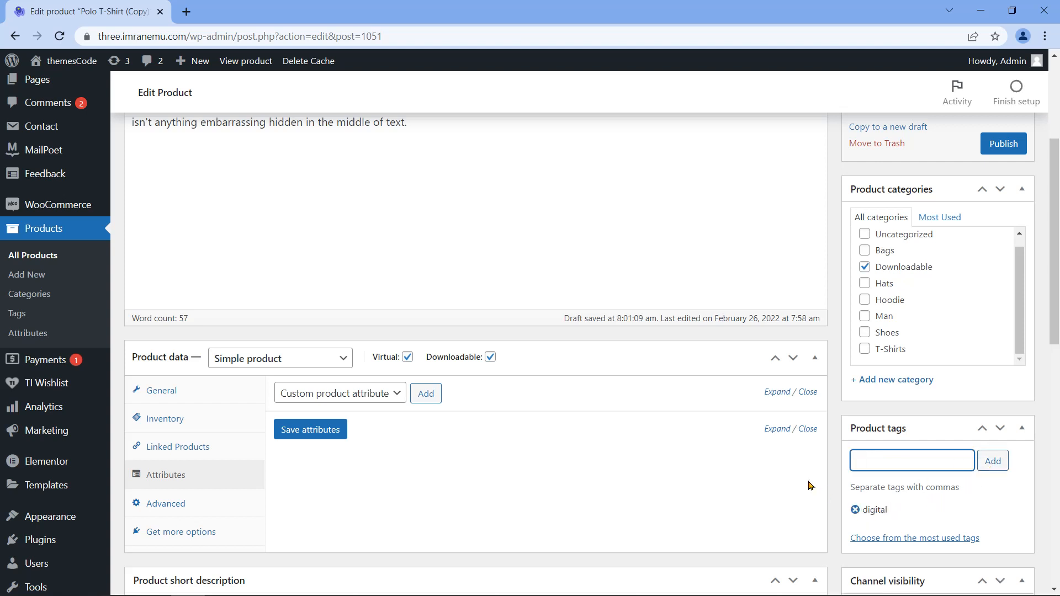
scroll(831, 485, down, 2)
scroll(831, 484, down, 6)
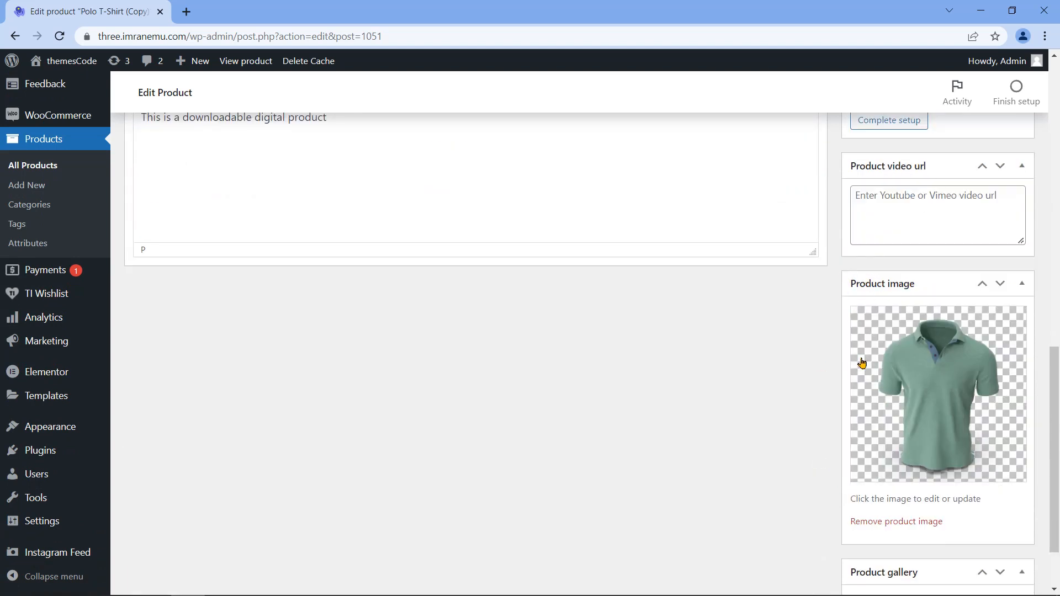
Step: Upload workspace-workplace-office-table.jpg and set it as the eBook's product image
scroll(866, 423, down, 1)
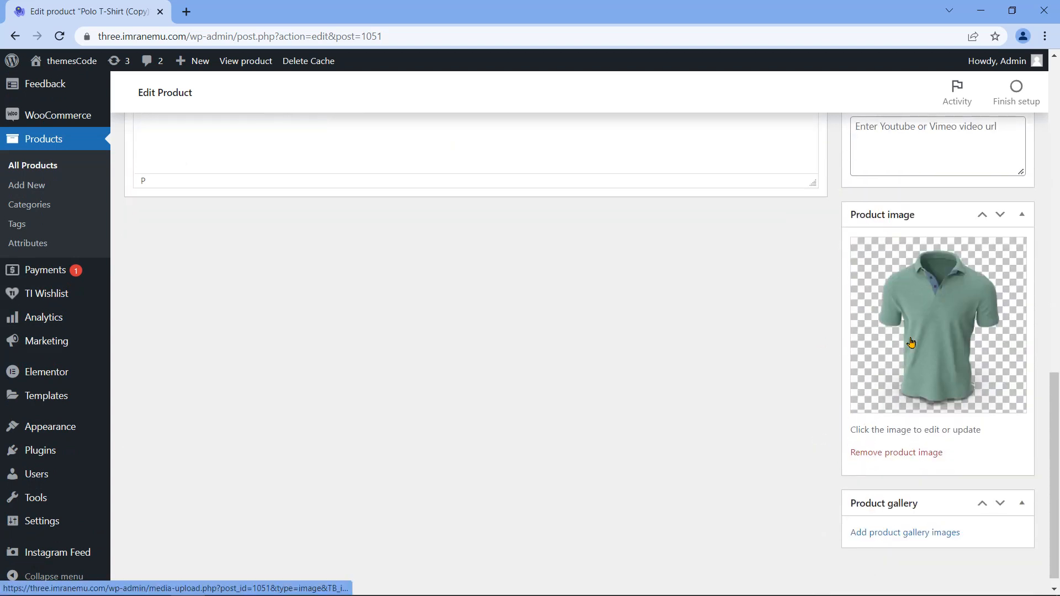
click(923, 333)
click(80, 117)
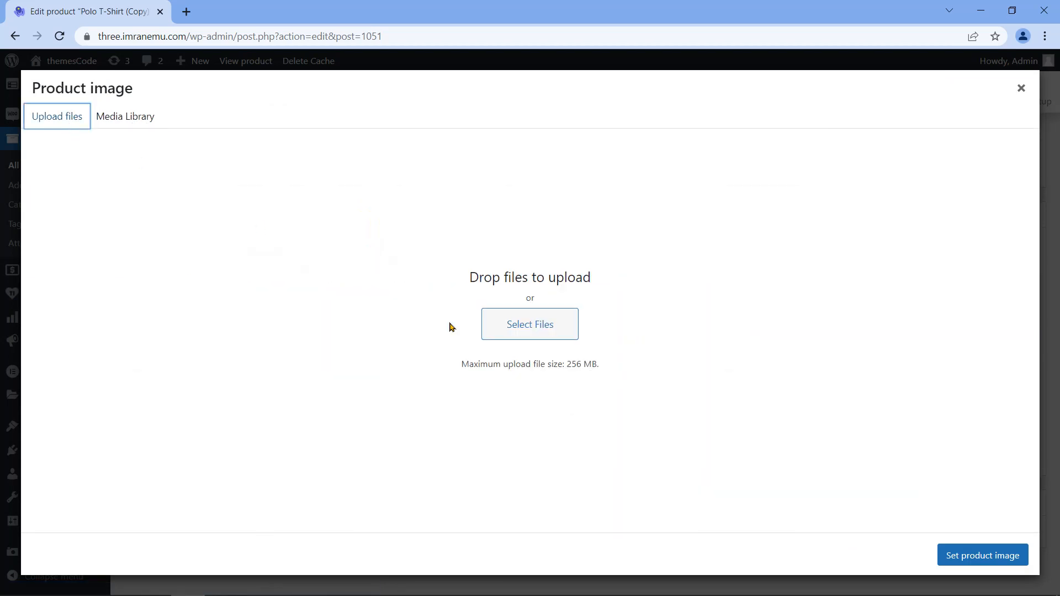
click(538, 336)
click(525, 183)
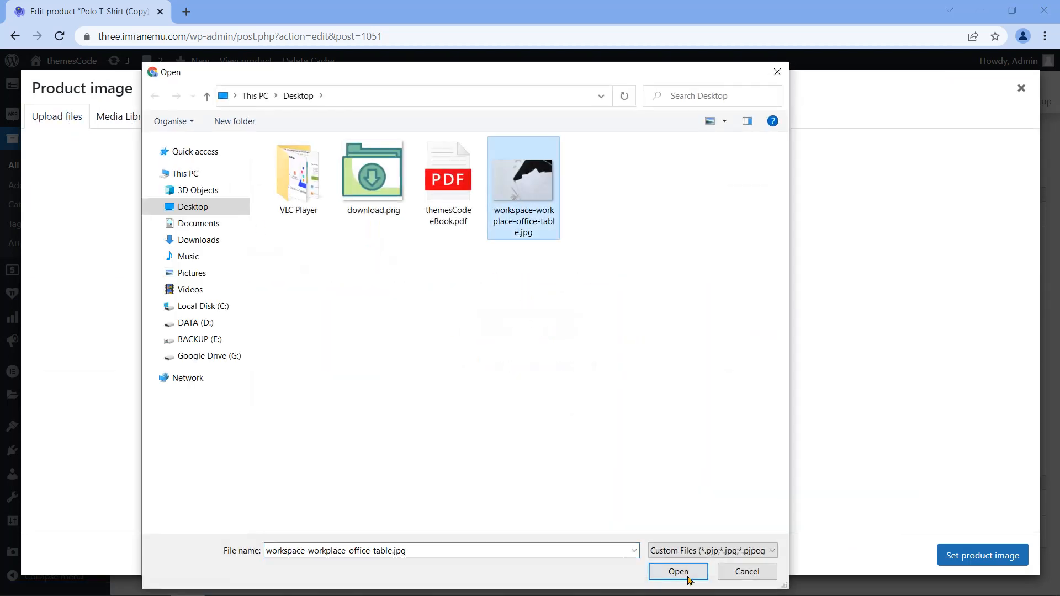
click(680, 571)
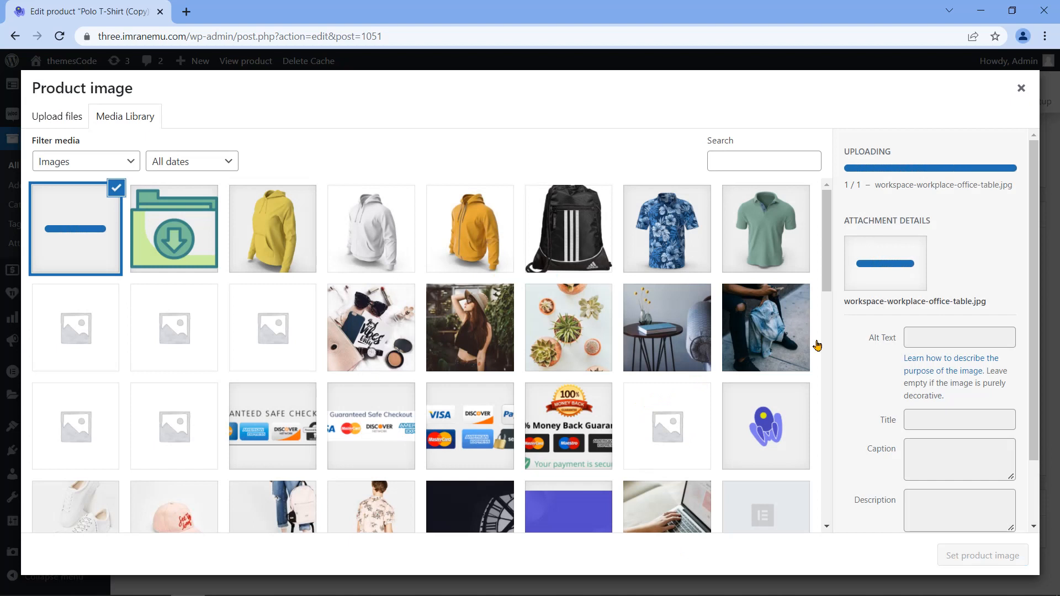
click(983, 555)
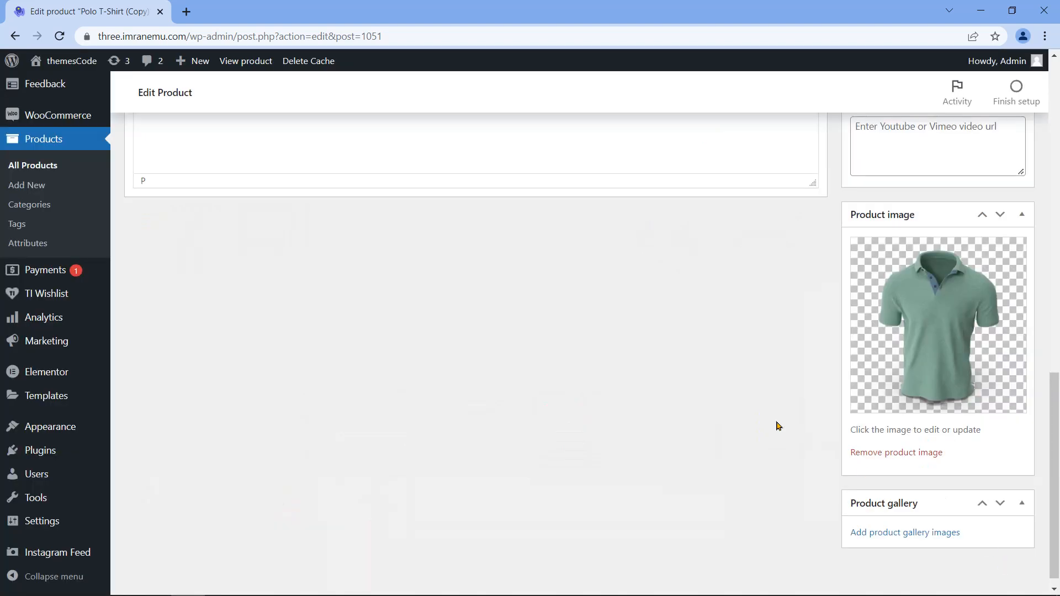
scroll(820, 420, up, 15)
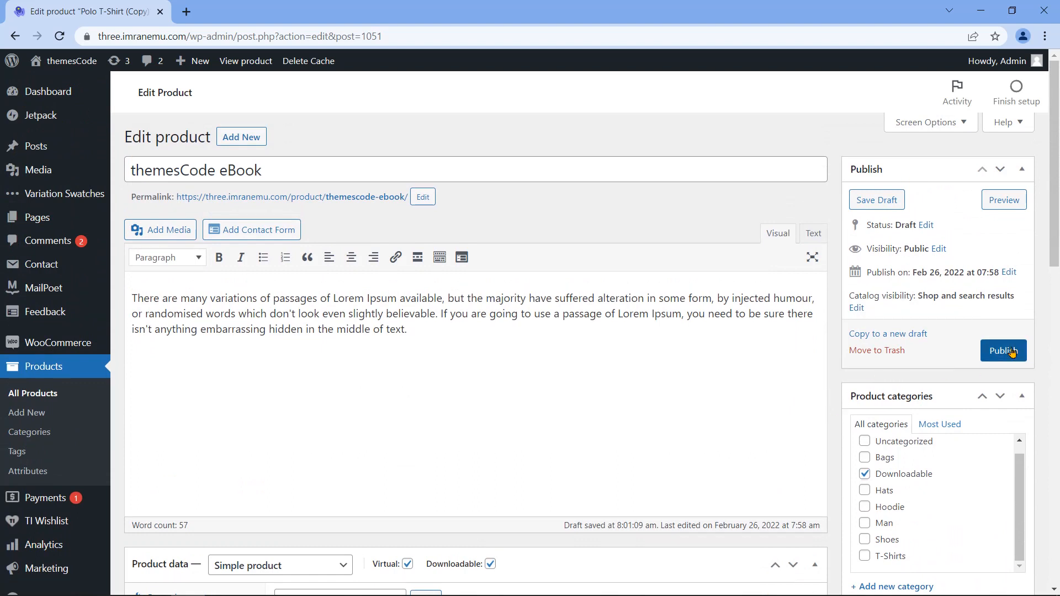
Step: Publish the themesCode eBook and preview it, highlighting the title and sale and regular prices
click(1003, 352)
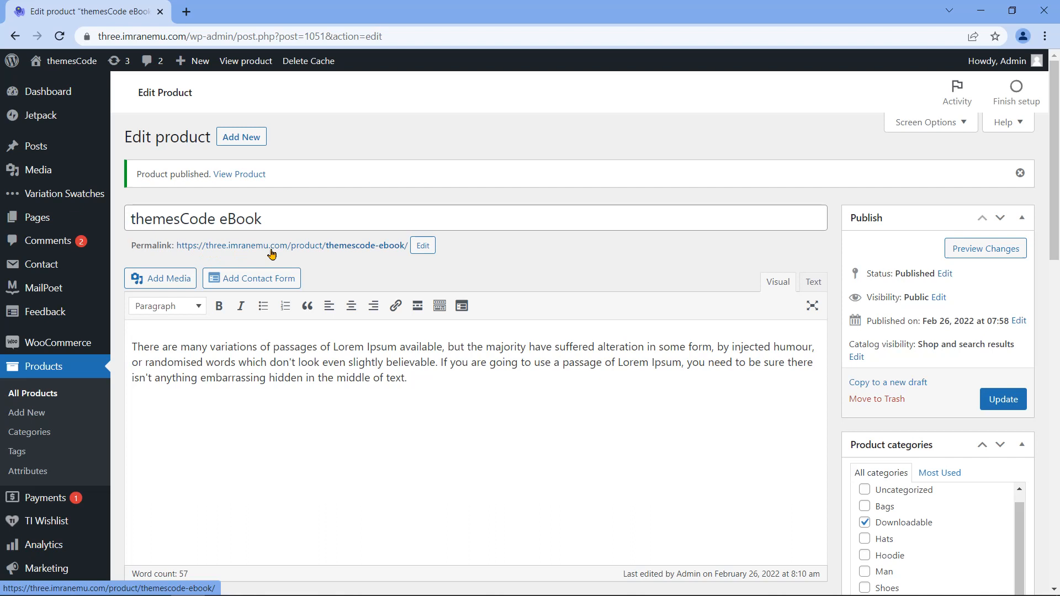
click(986, 251)
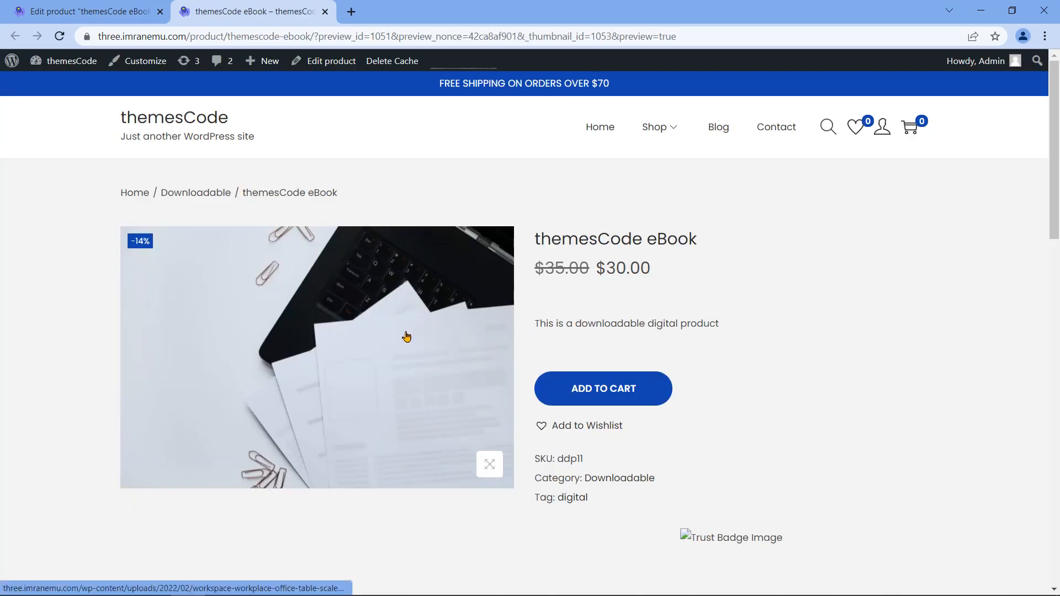
drag(535, 239, 699, 240)
drag(536, 269, 650, 269)
Step: Check the short description, SKU ddp11 and 'digital' tag in the preview, then close it
click(600, 293)
drag(535, 324, 728, 325)
click(666, 349)
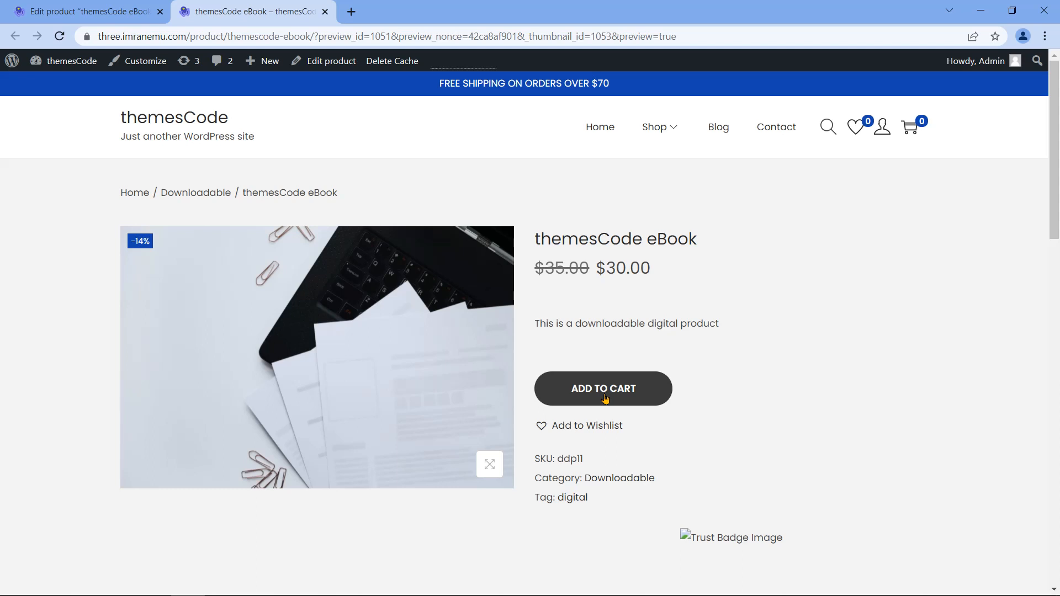
drag(535, 459, 667, 488)
drag(536, 497, 601, 500)
click(607, 496)
click(325, 11)
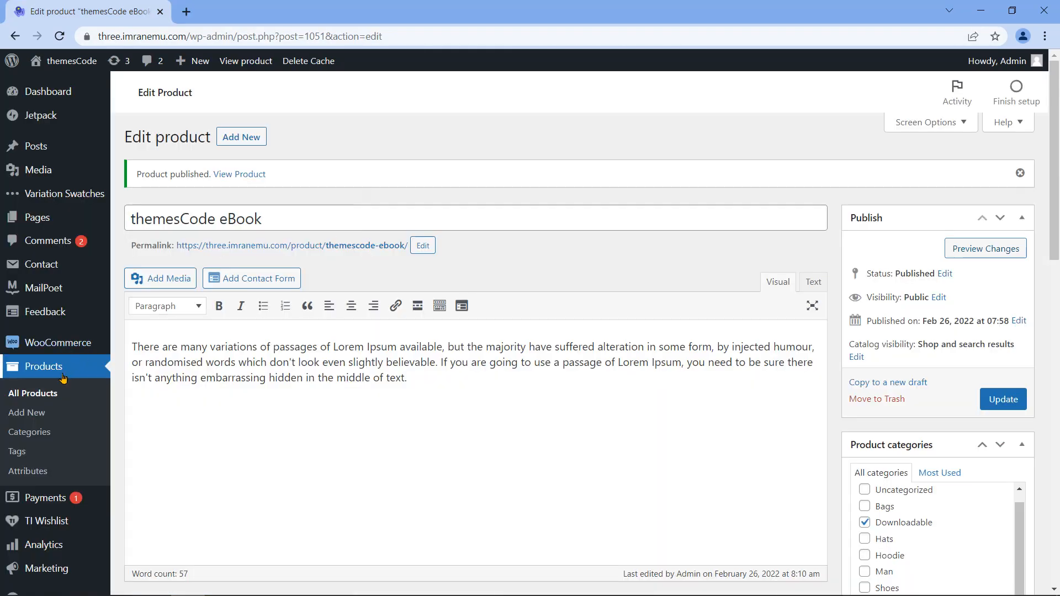
Step: Show All Products, with themesCode eBook at $30.00 under Downloadable, tagged digital
click(57, 390)
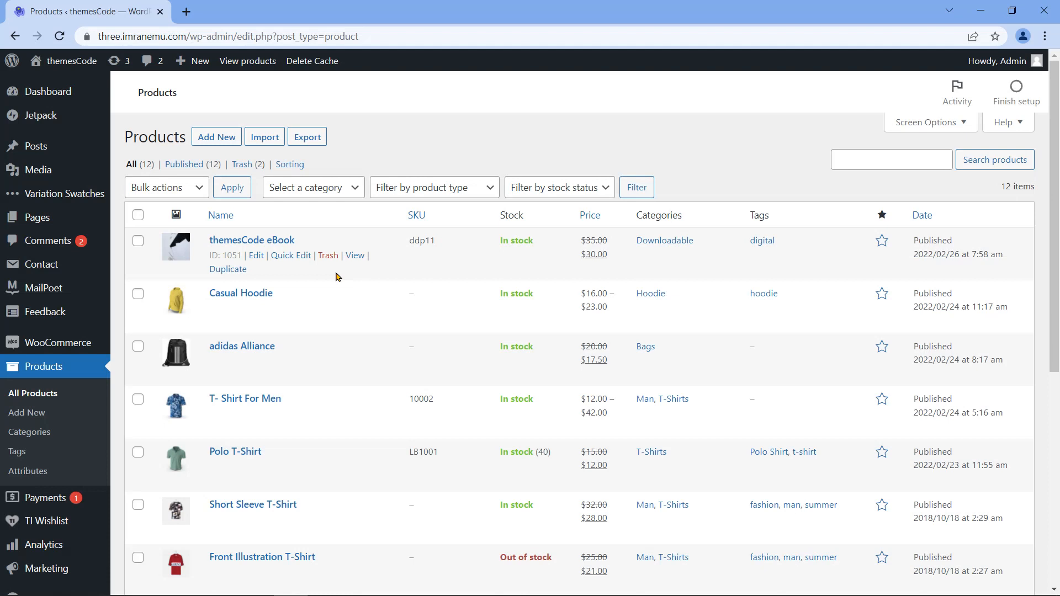
mouse_move(61, 343)
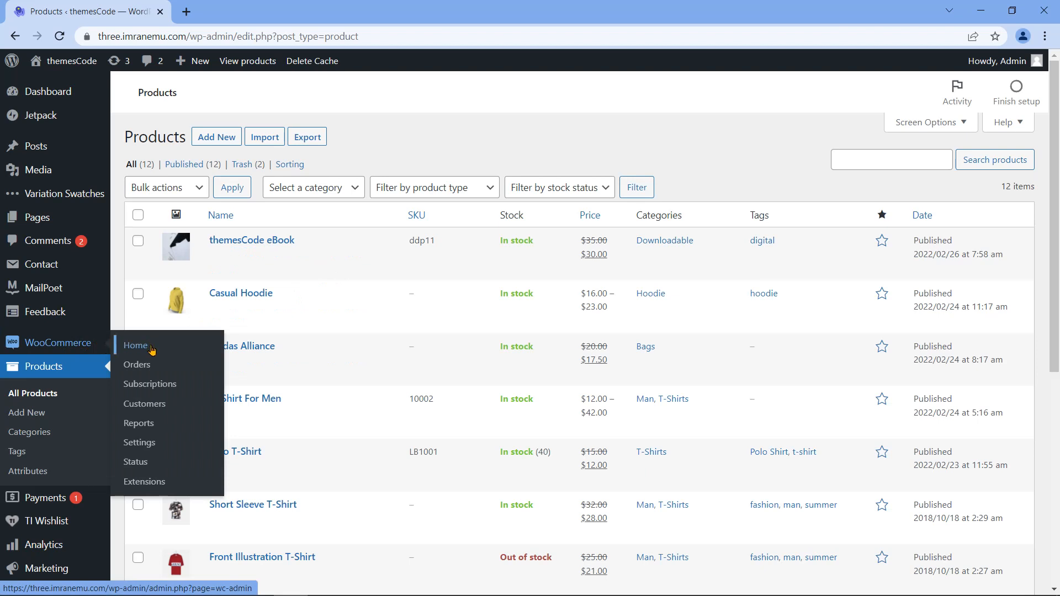
Step: In WooCommerce General settings, review Store Address and General options, then list the Selling location(s) choices
click(147, 446)
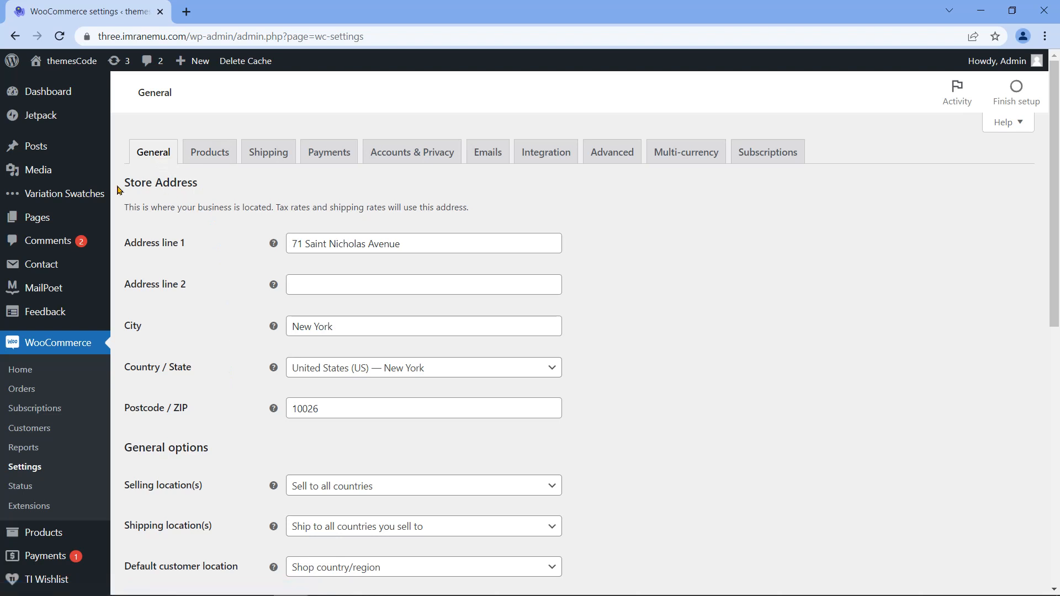
drag(126, 191, 198, 187)
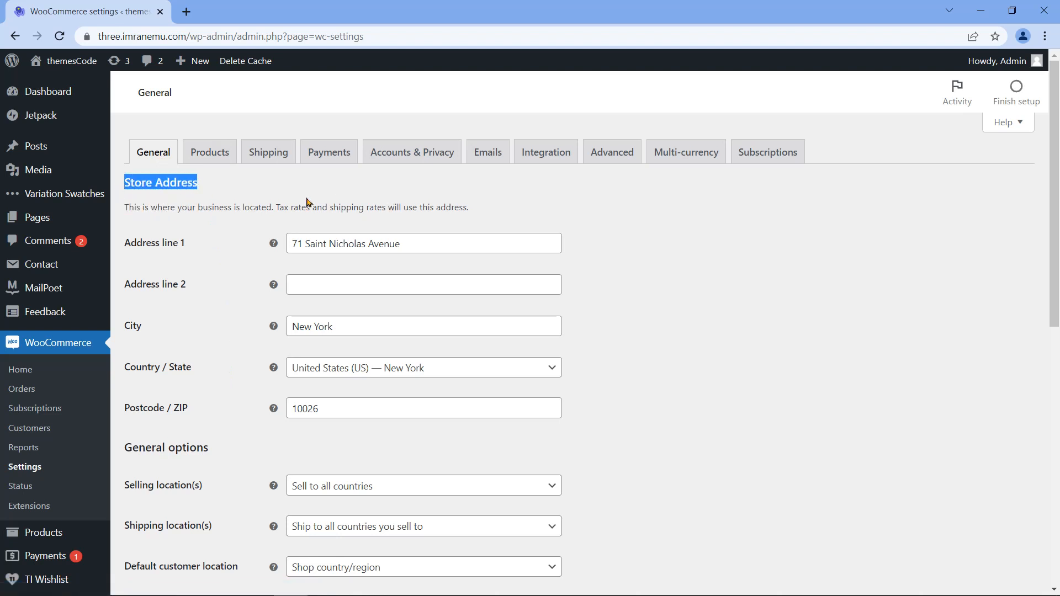
click(126, 251)
drag(126, 251, 187, 245)
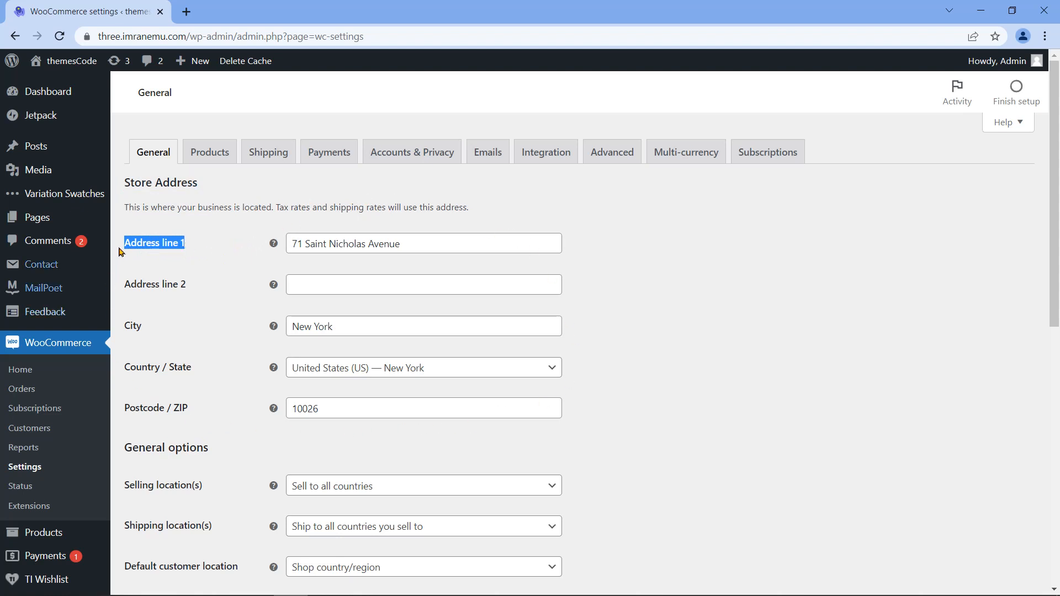
click(591, 260)
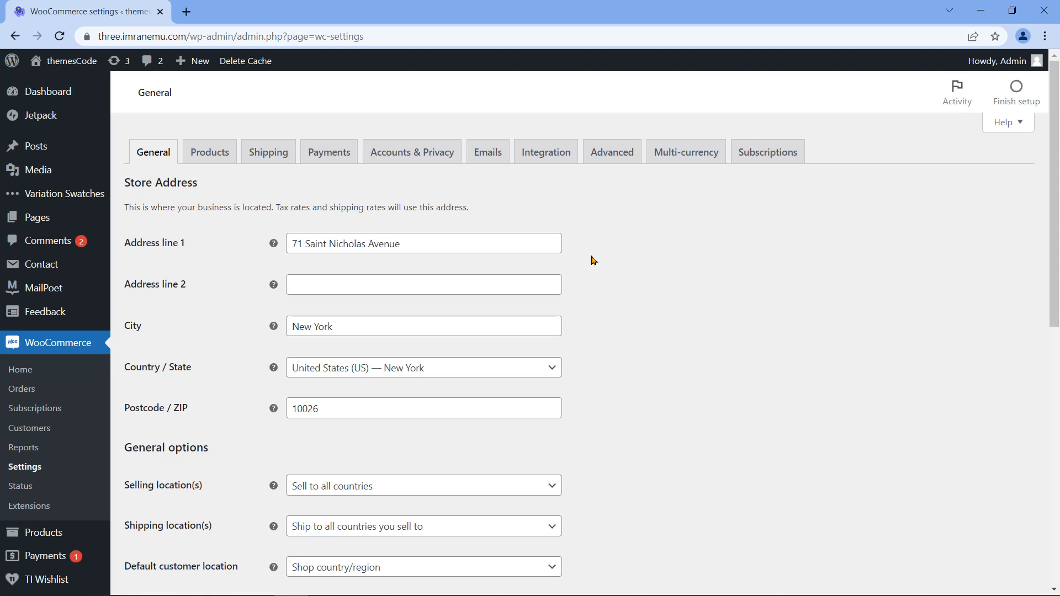
scroll(591, 260, down, 3)
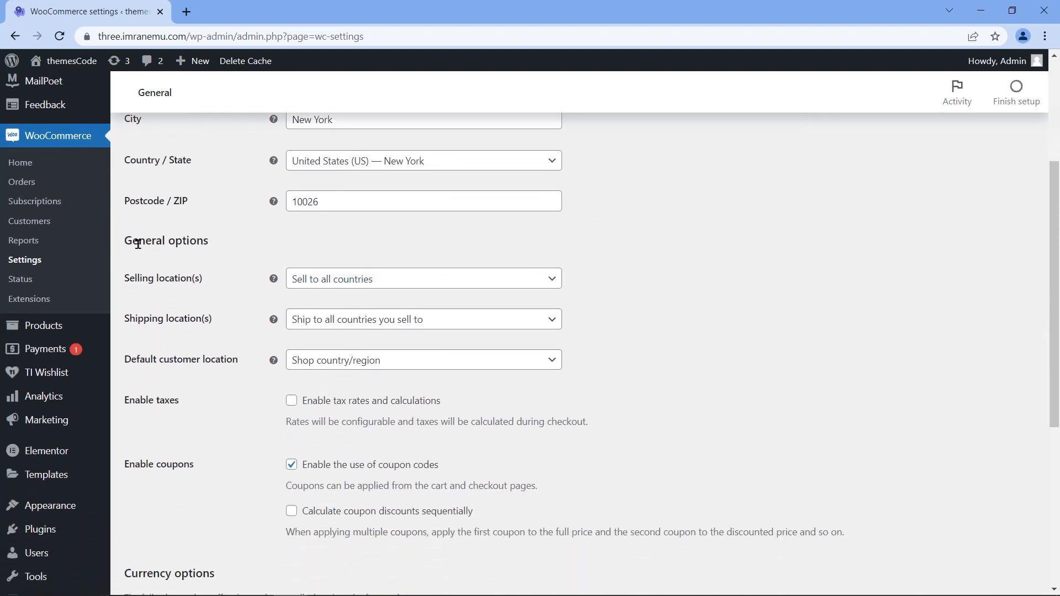
drag(125, 241, 212, 249)
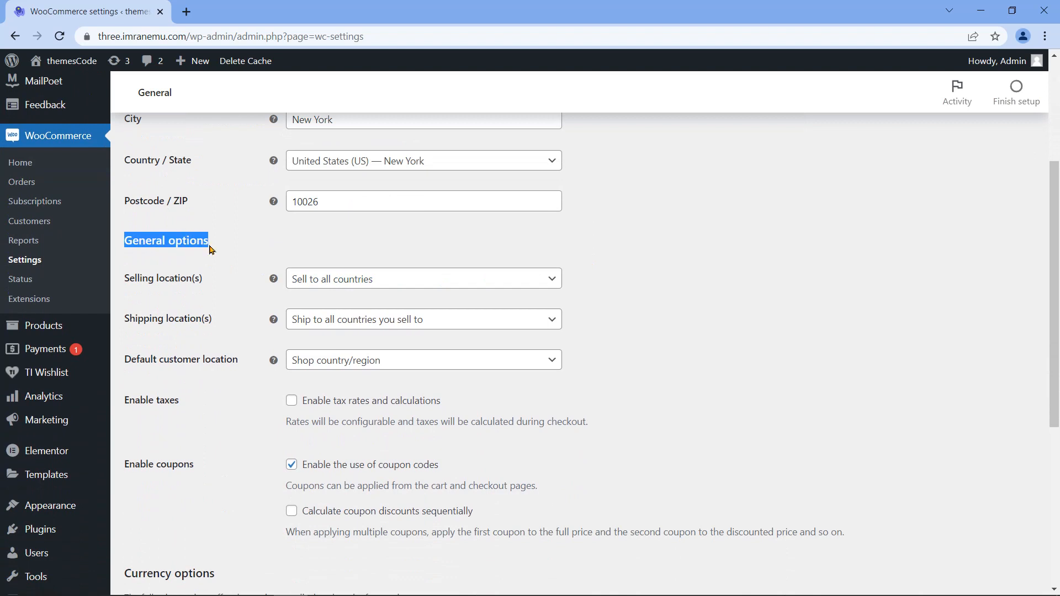
drag(123, 284, 228, 292)
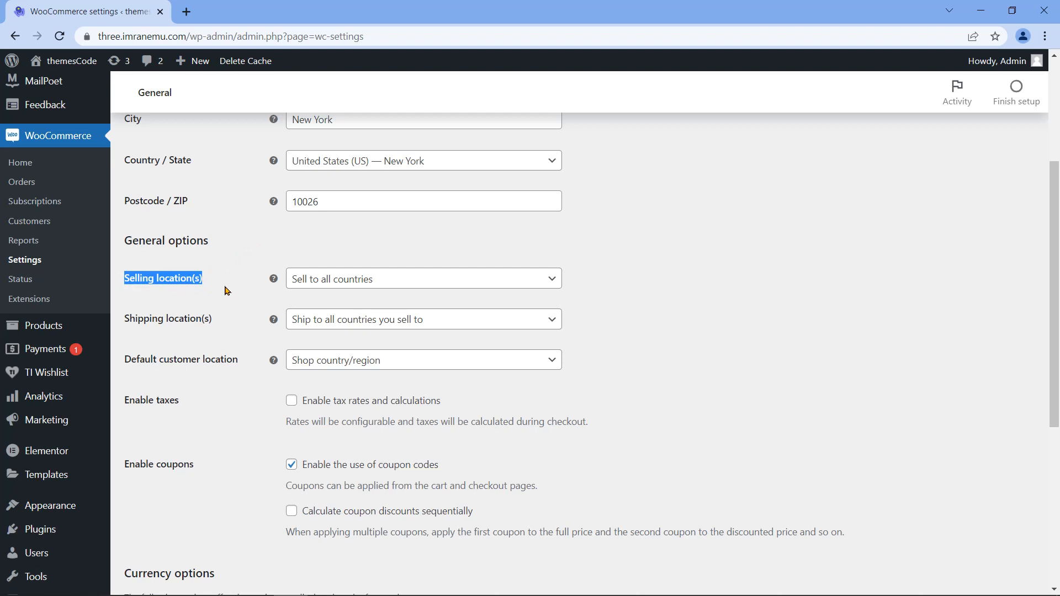
click(558, 280)
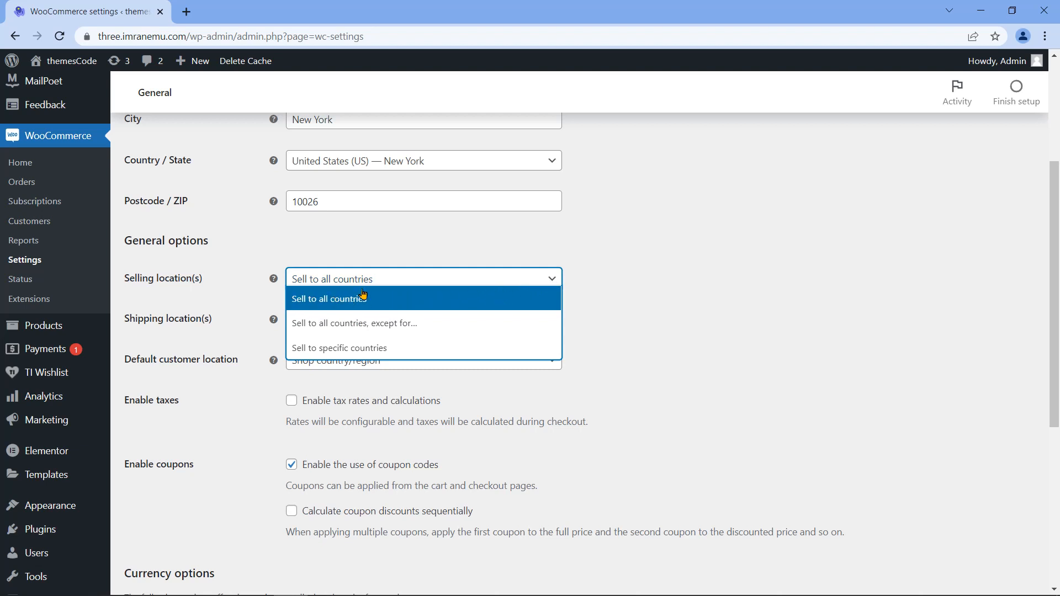
Step: Set selling to all countries except Andorra and Benin
click(454, 324)
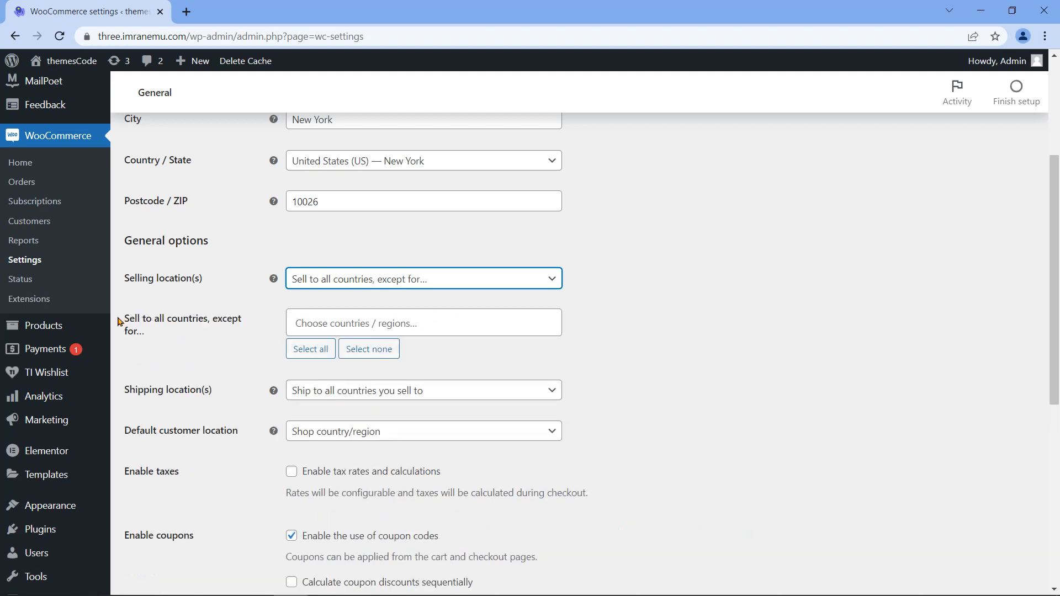
drag(118, 322, 152, 339)
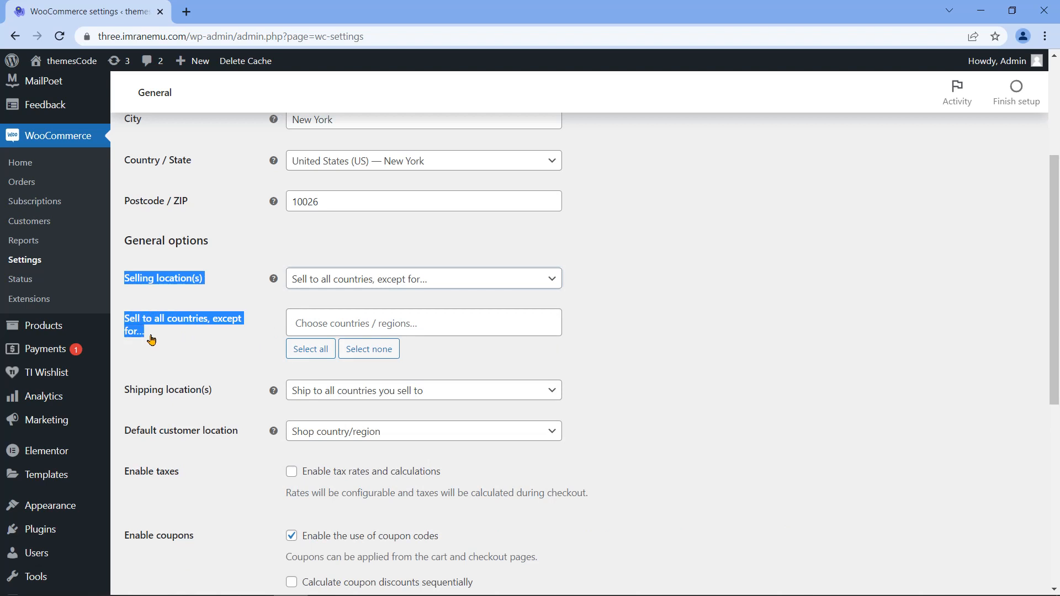
click(368, 325)
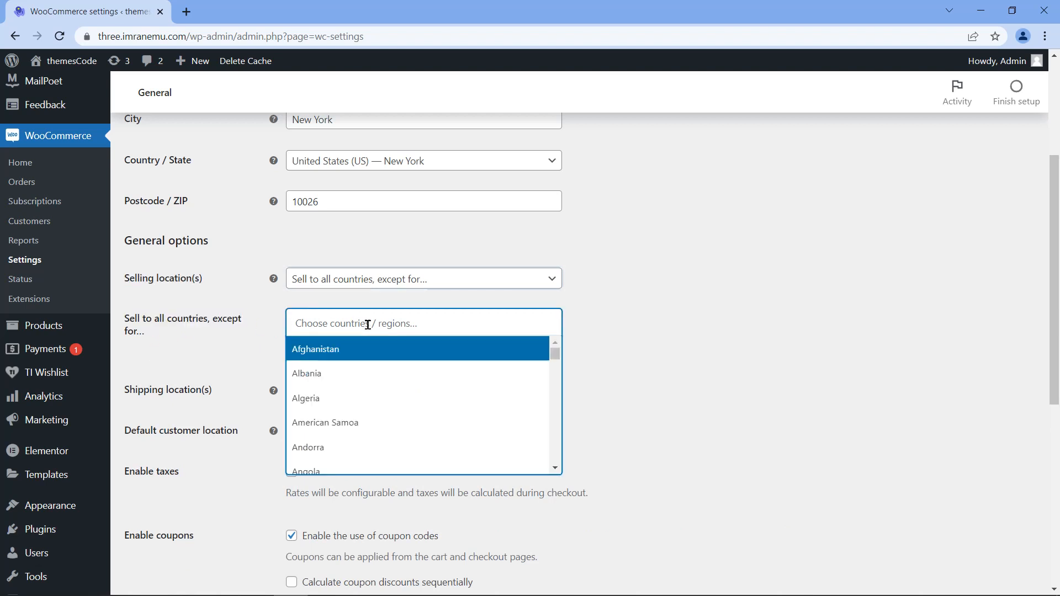
click(384, 448)
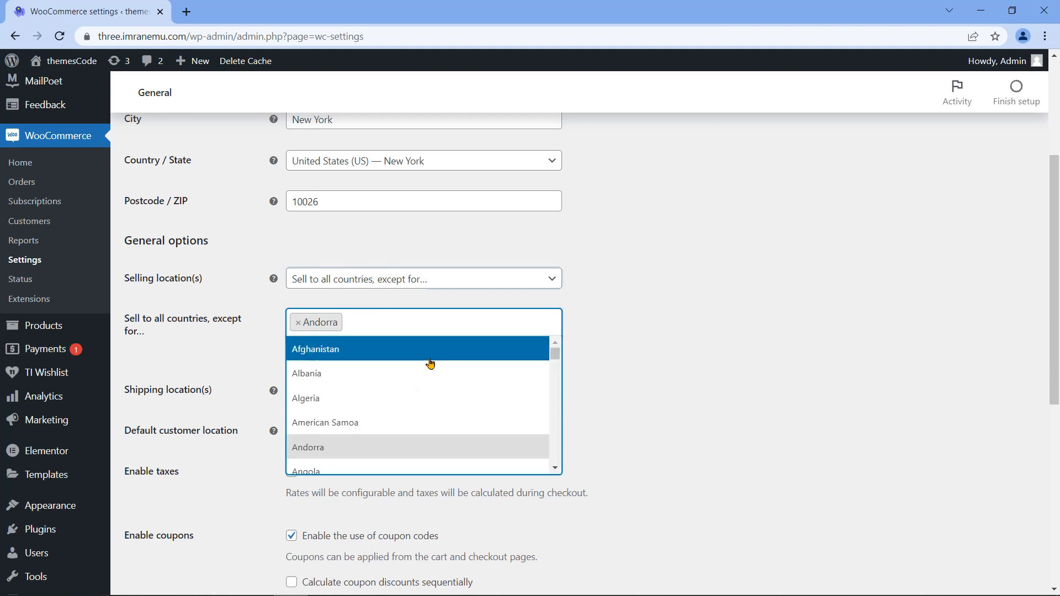
scroll(431, 364, down, 8)
click(420, 428)
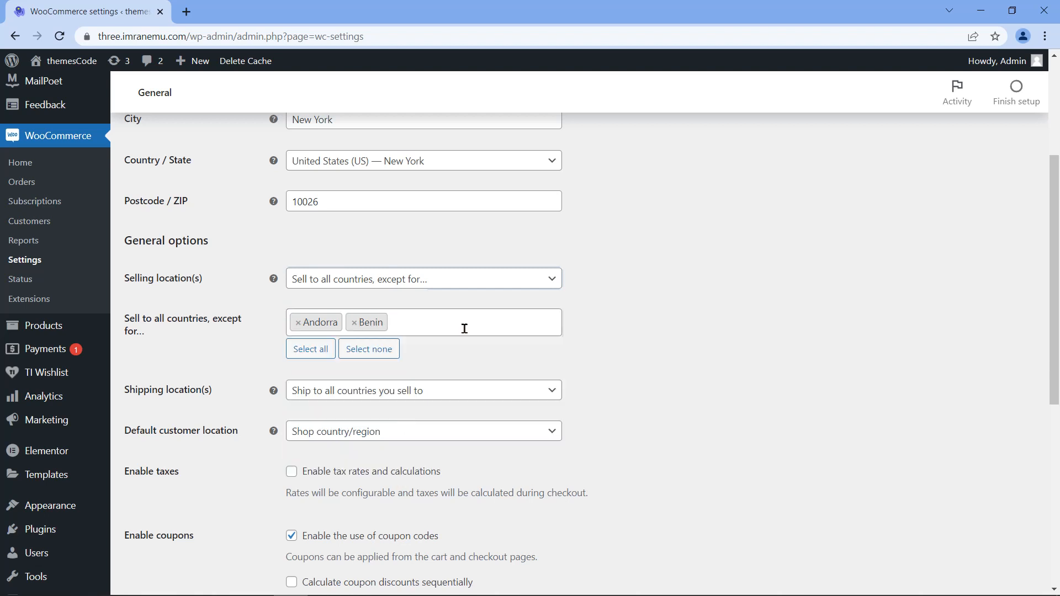
Step: Switch to selling only to specific countries, adding Switzerland and United Kingdom (UK)
click(539, 283)
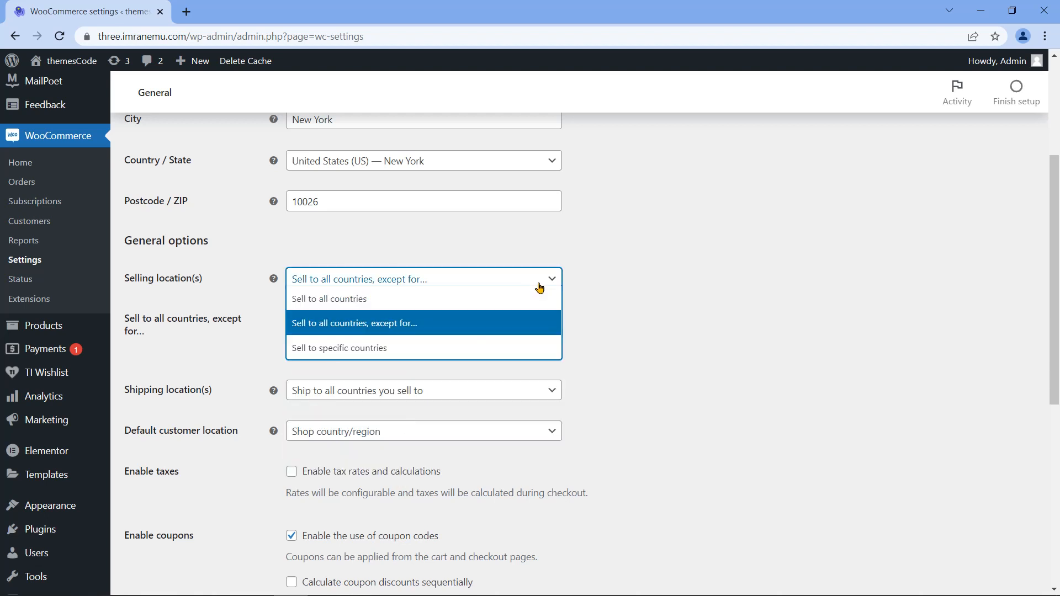
click(429, 348)
click(435, 320)
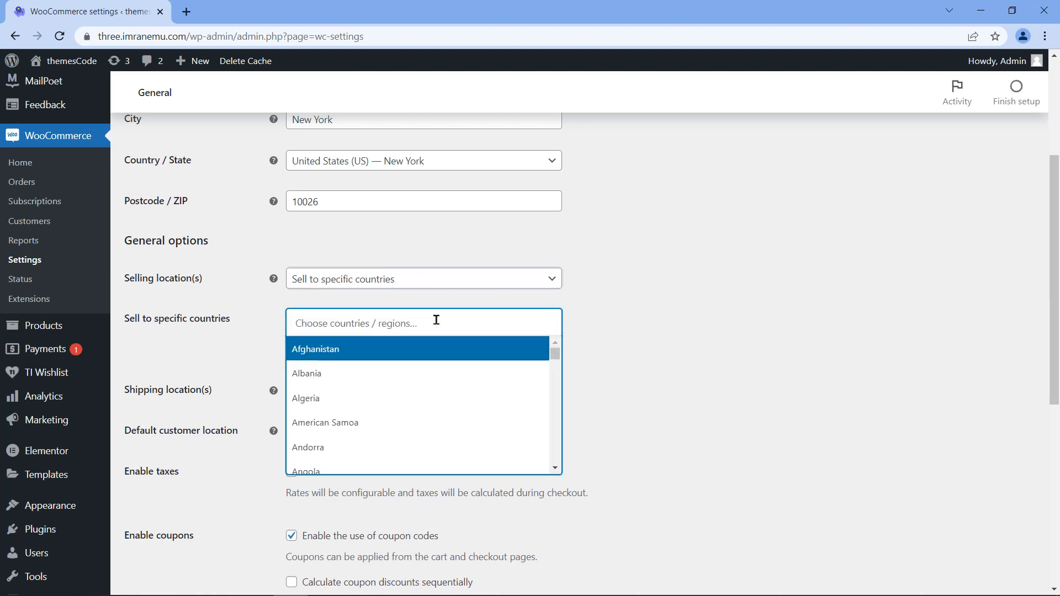
scroll(509, 403, down, 14)
scroll(510, 404, down, 20)
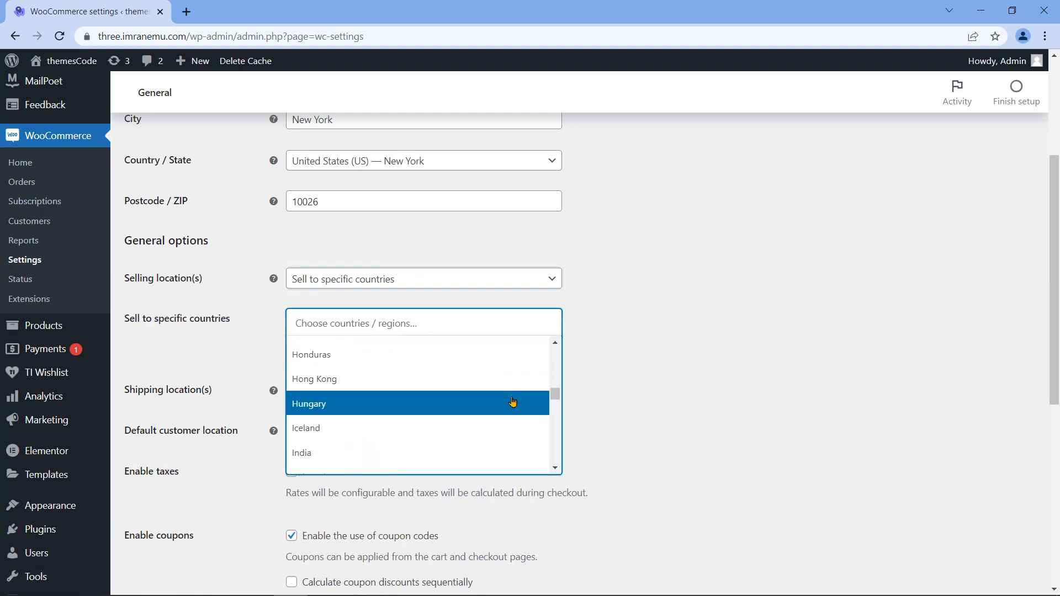
drag(555, 406, 562, 442)
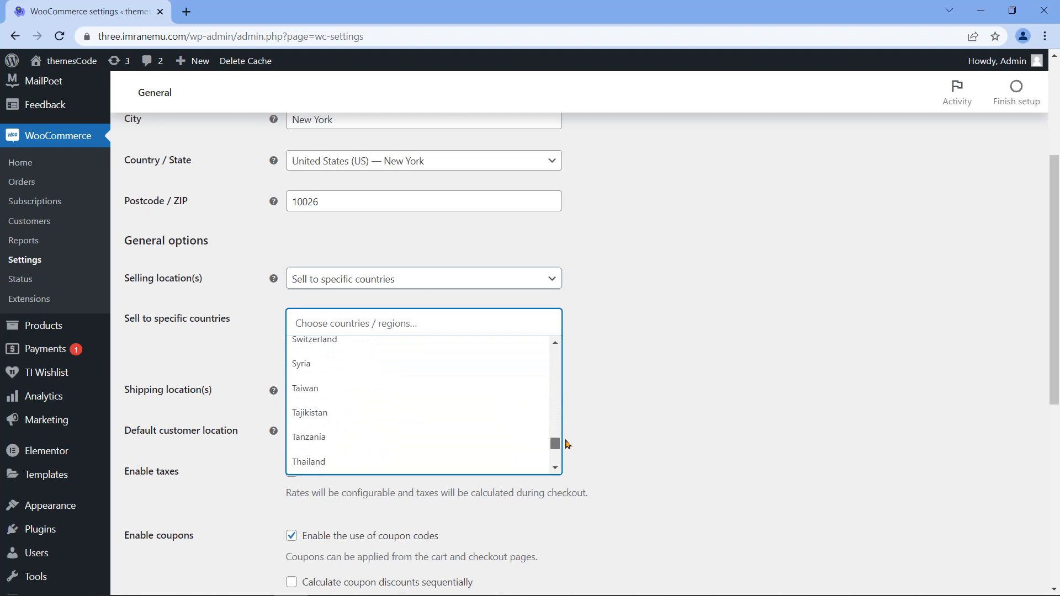
click(386, 347)
click(461, 324)
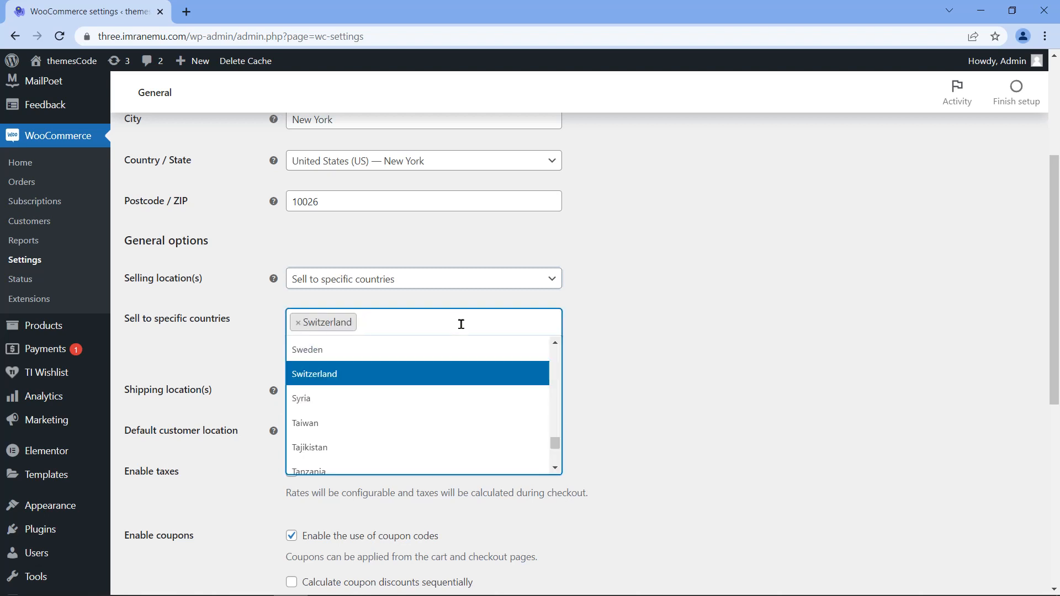
scroll(448, 433, down, 6)
click(440, 426)
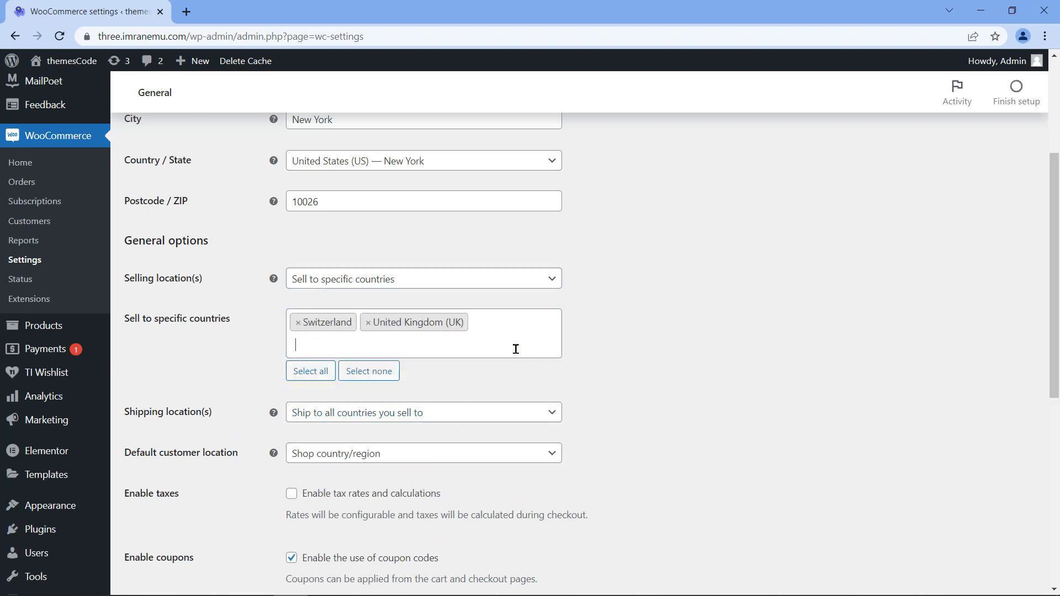
Step: Revert to 'Sell to all countries' and bring up the Shipping location(s) choices
click(546, 277)
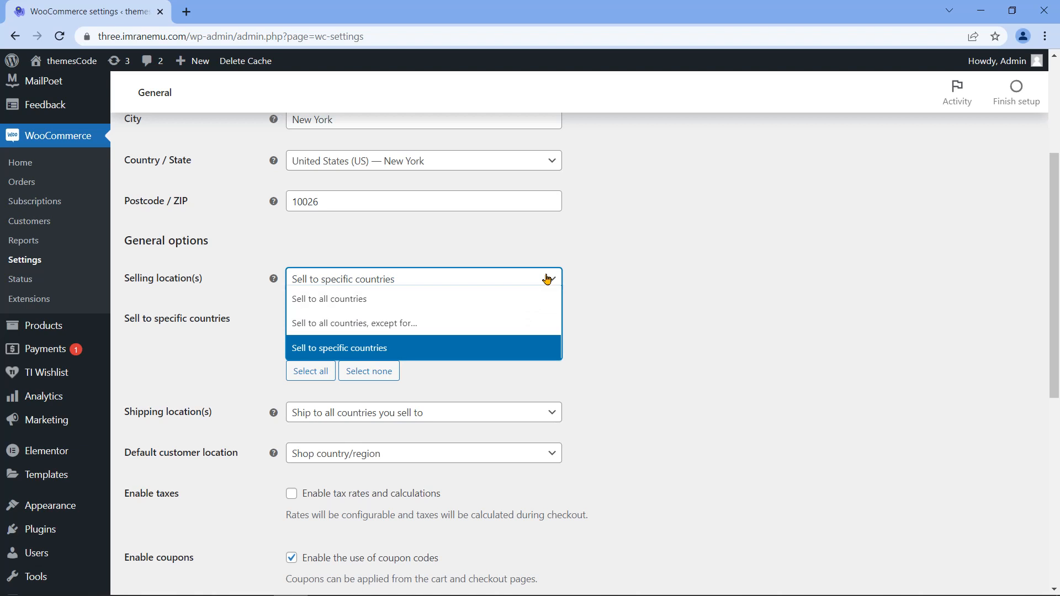
click(519, 311)
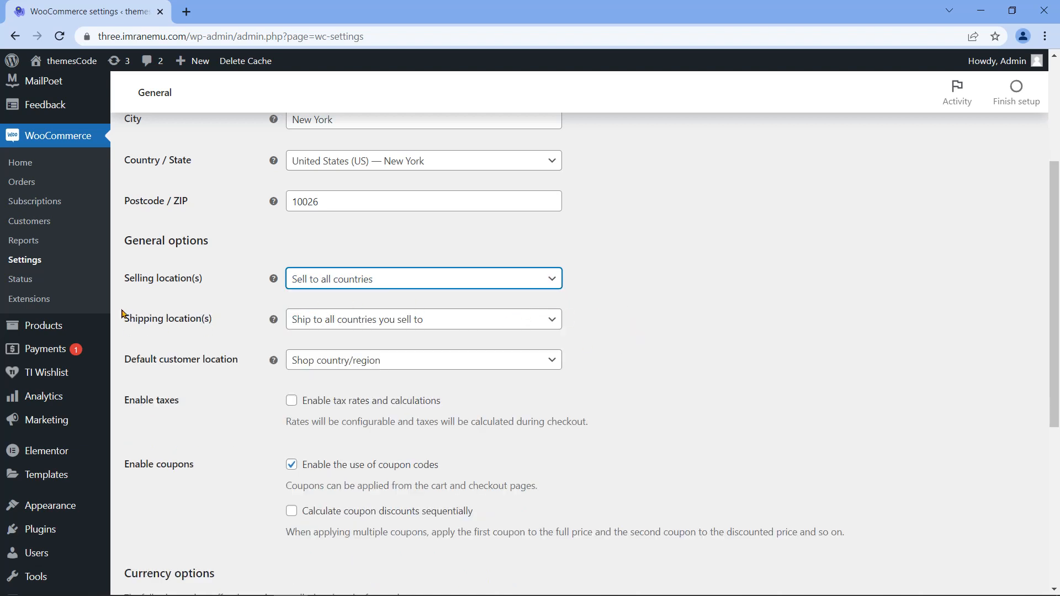
drag(125, 321, 213, 333)
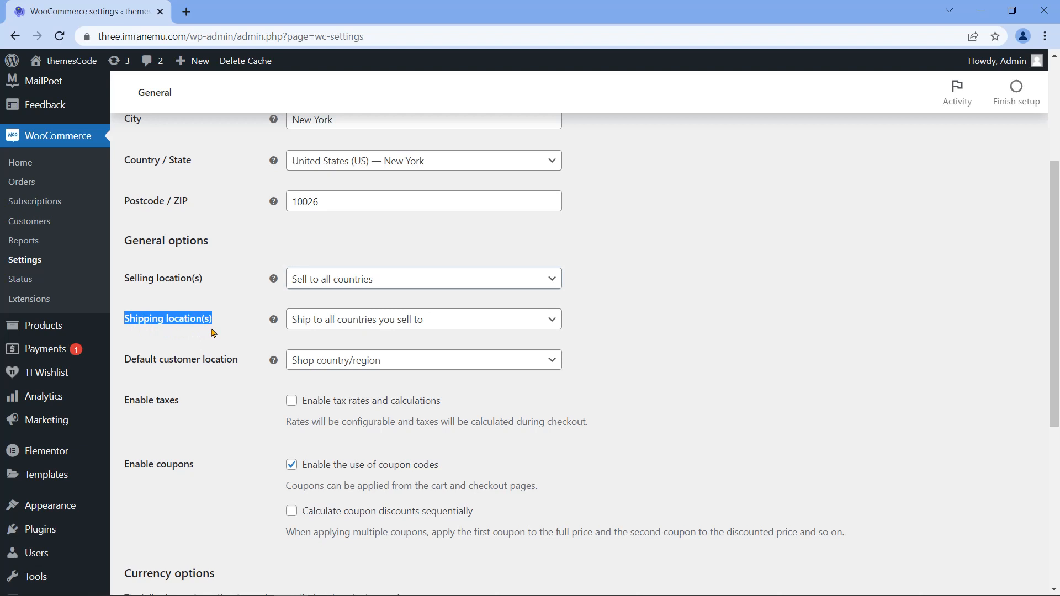
click(505, 322)
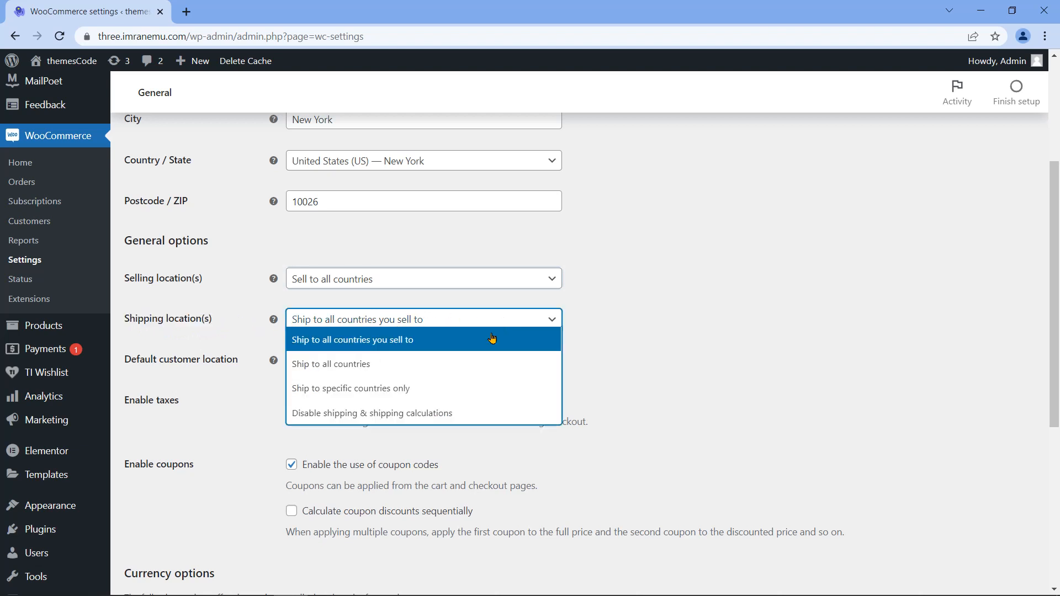
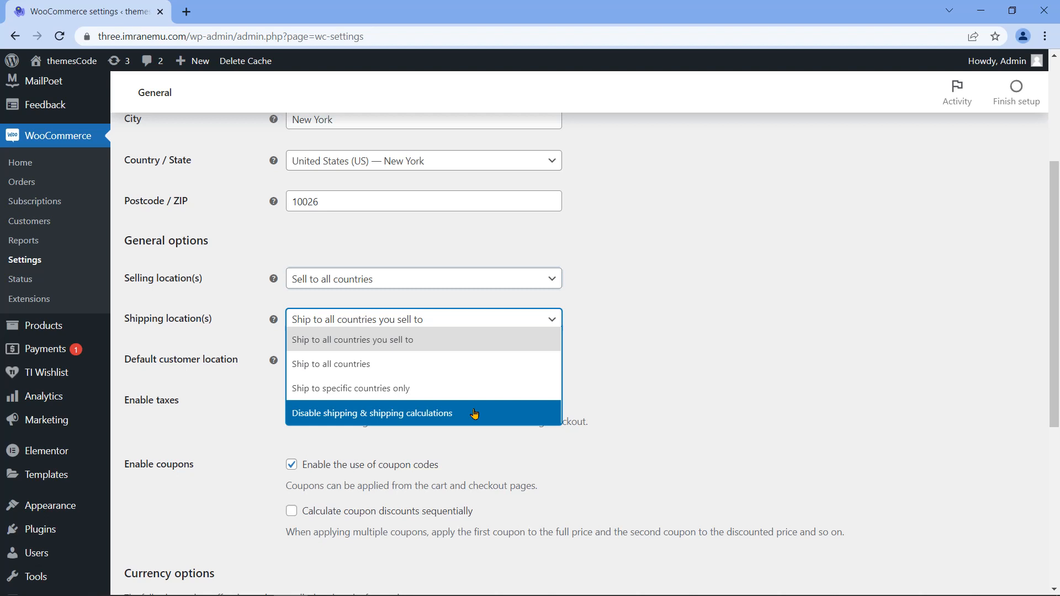
Step: Limit shipping to specific countries, adding Fiji and Iceland
click(409, 385)
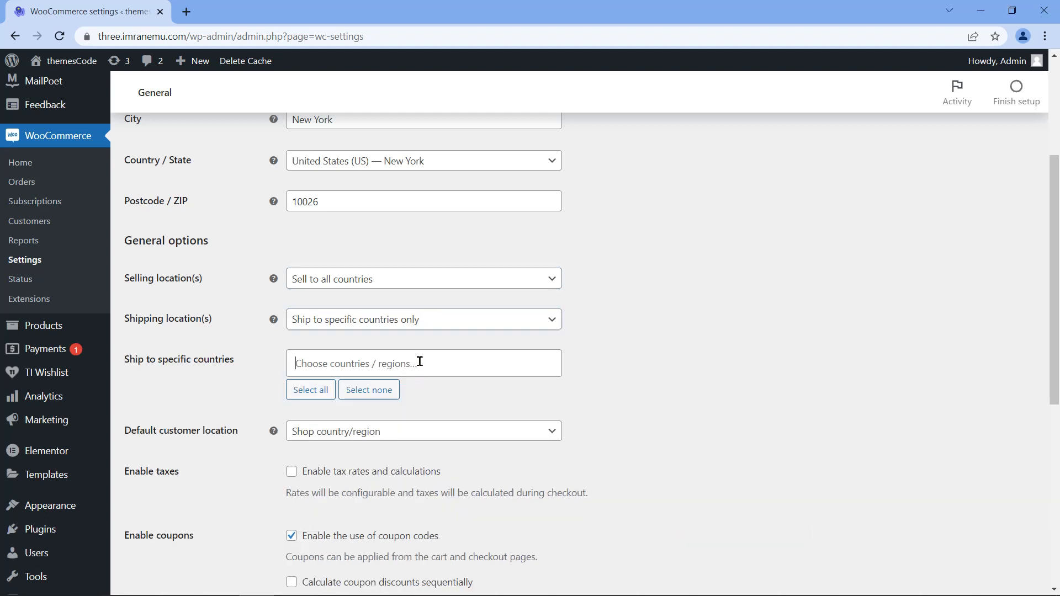
click(420, 363)
scroll(489, 440, down, 3)
scroll(489, 440, down, 10)
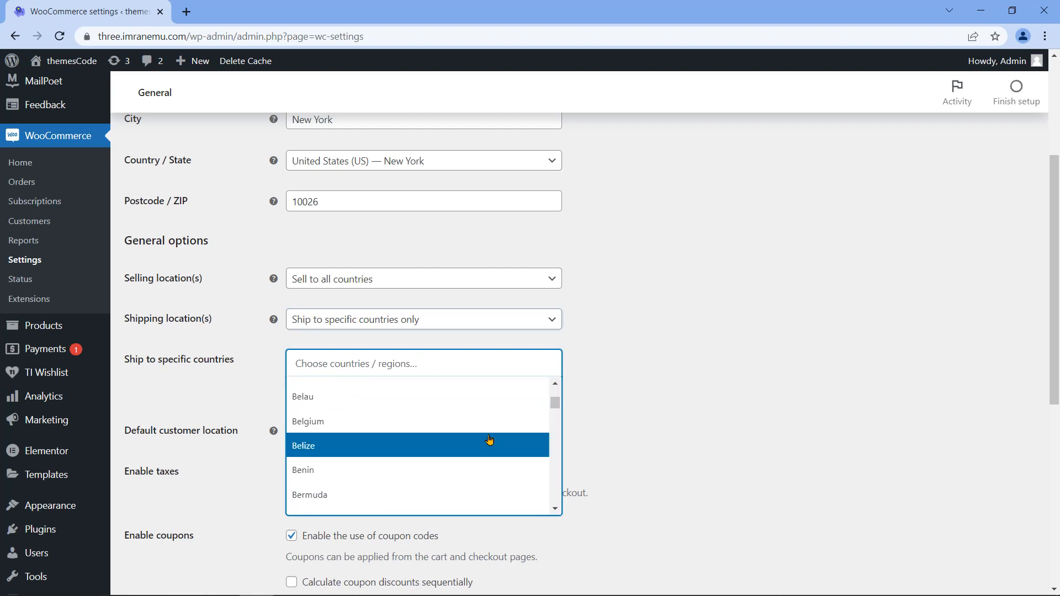
scroll(490, 441, down, 15)
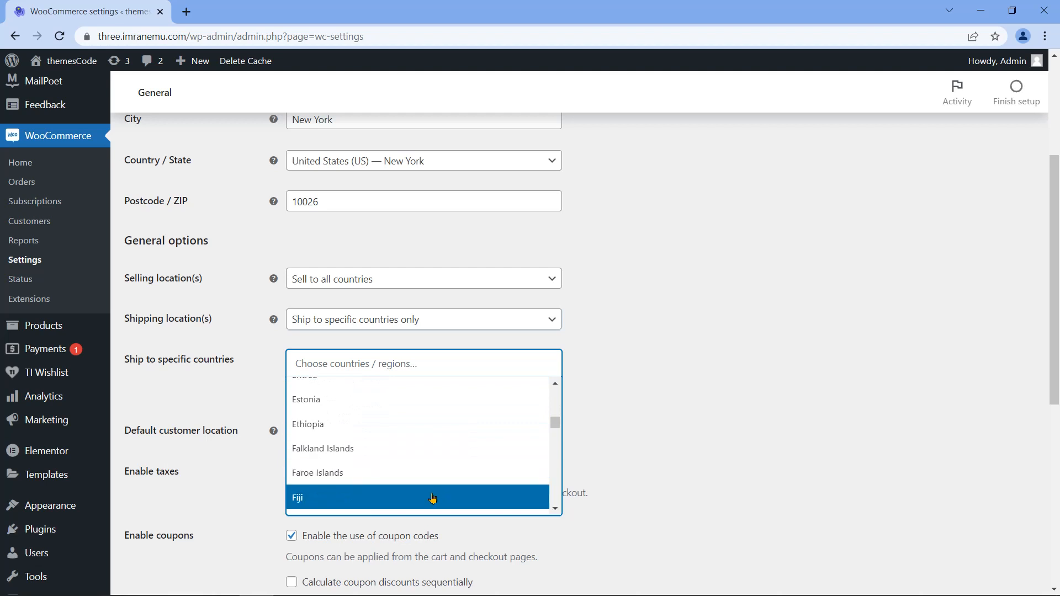
click(433, 497)
click(428, 362)
scroll(443, 445, down, 7)
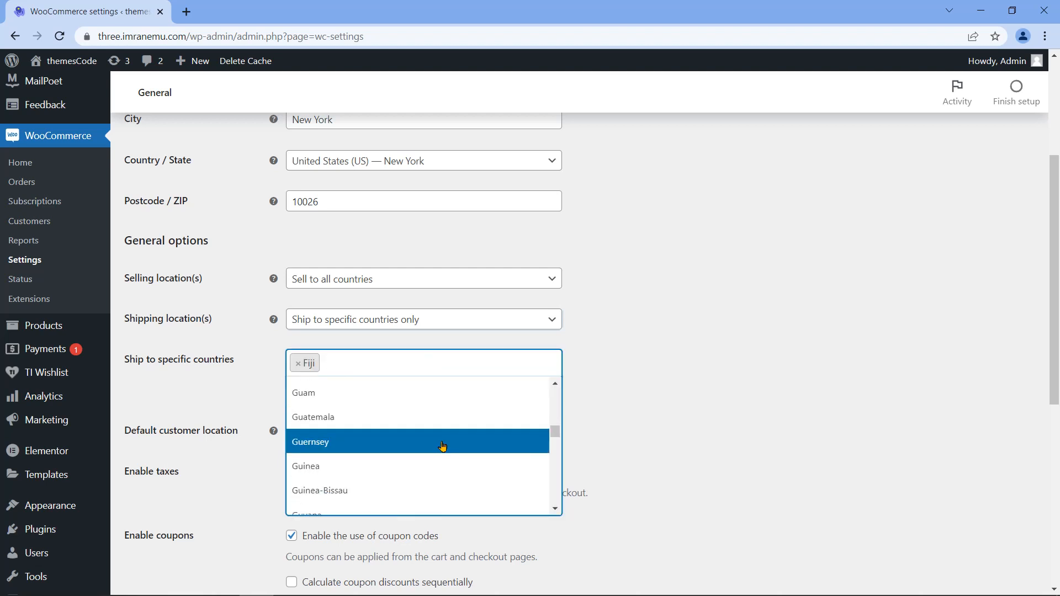
scroll(439, 447, down, 3)
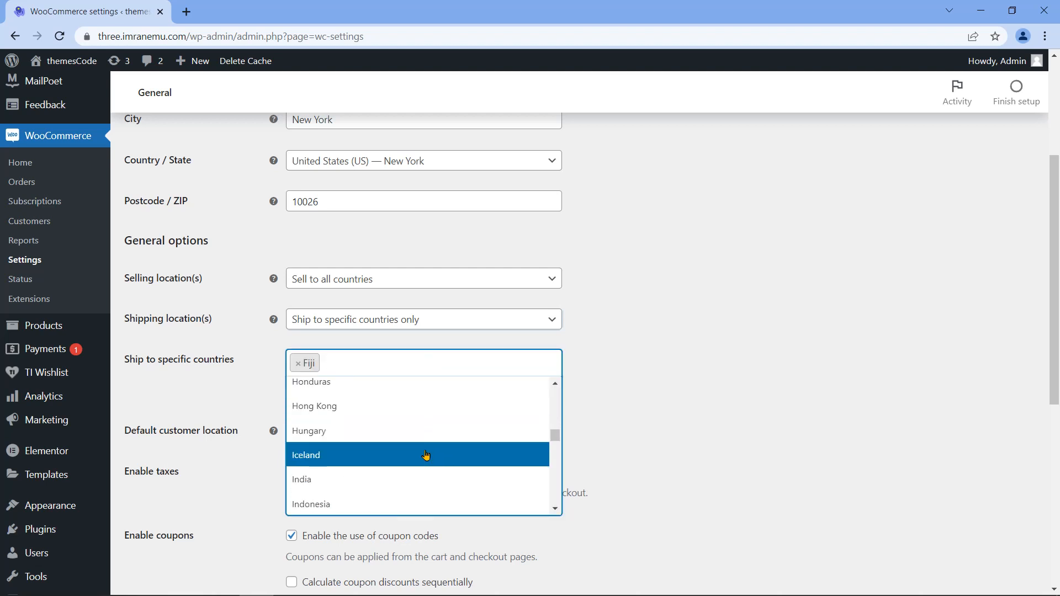
click(427, 456)
Step: Try disabling shipping, then set Shipping location(s) to Ship to all countries
click(462, 320)
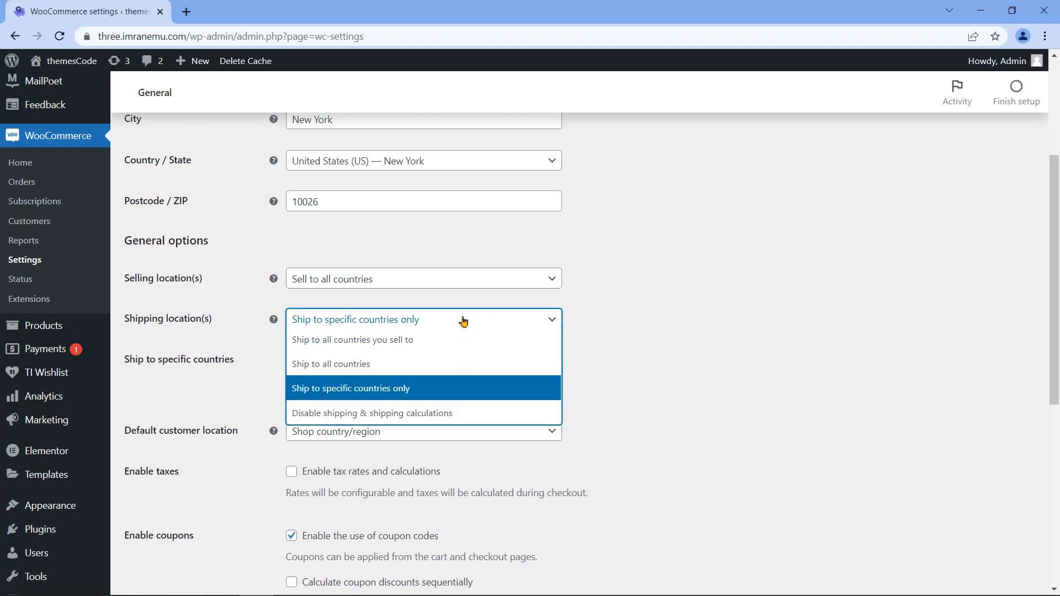
click(430, 414)
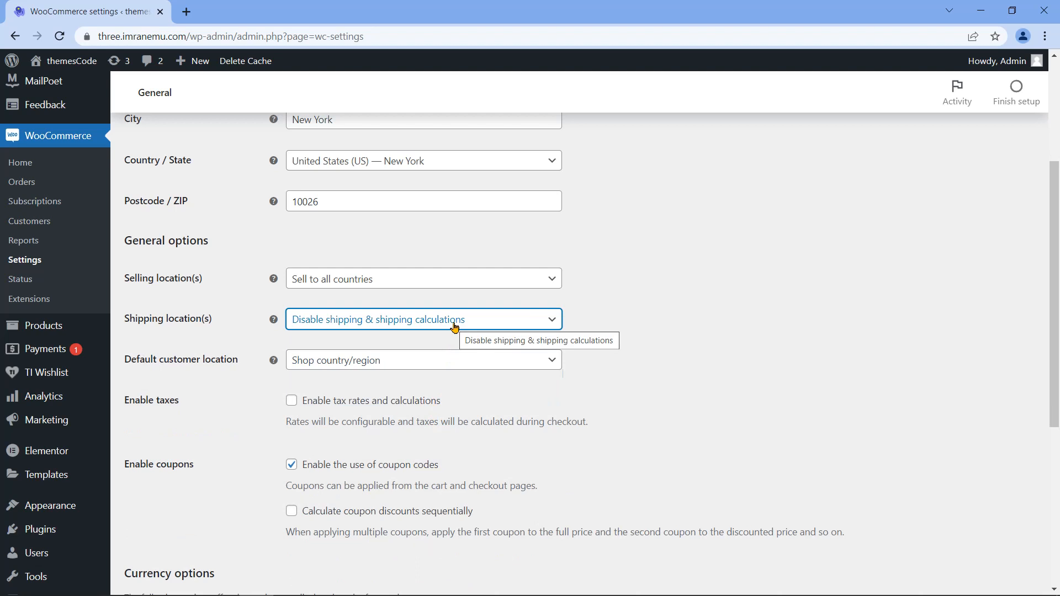
click(454, 327)
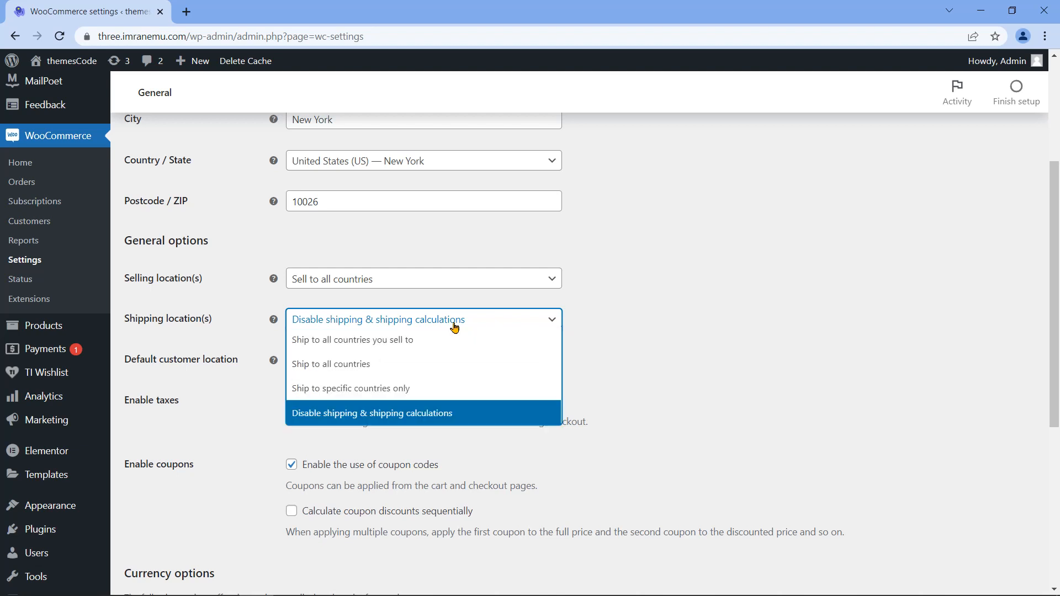
click(428, 369)
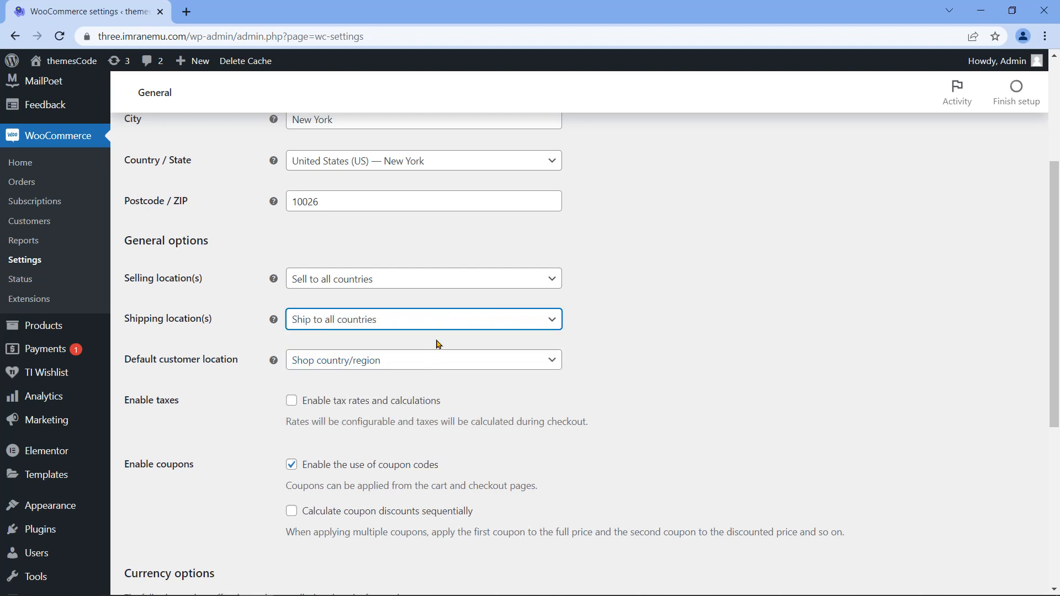
Step: Try Shop country/region as Default customer location, then settle on No location by default
mouse_move(126, 360)
mouse_down()
mouse_move(231, 363)
mouse_move(128, 368)
mouse_up()
click(238, 362)
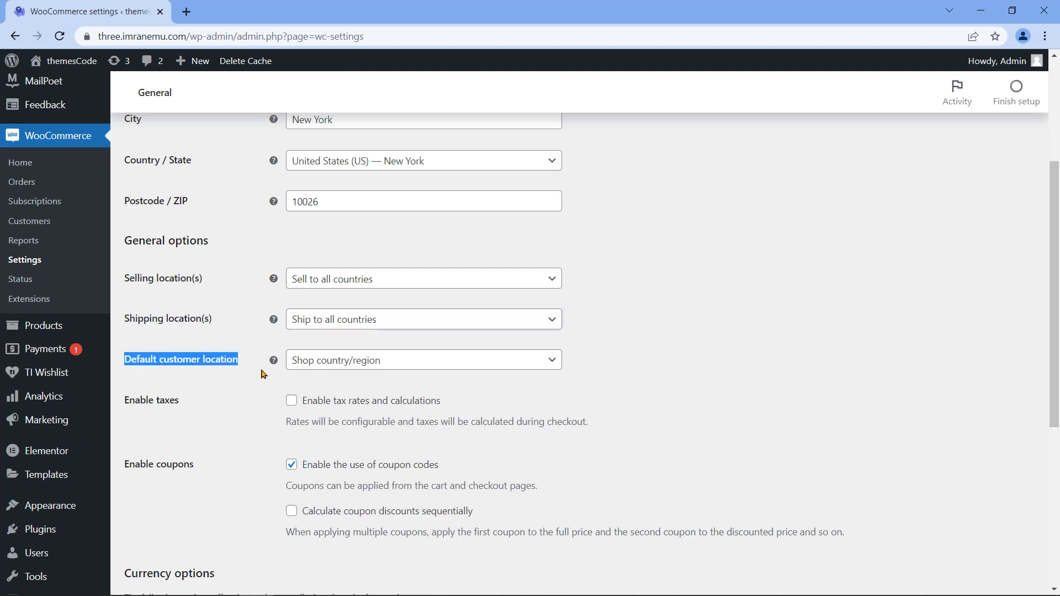
click(492, 369)
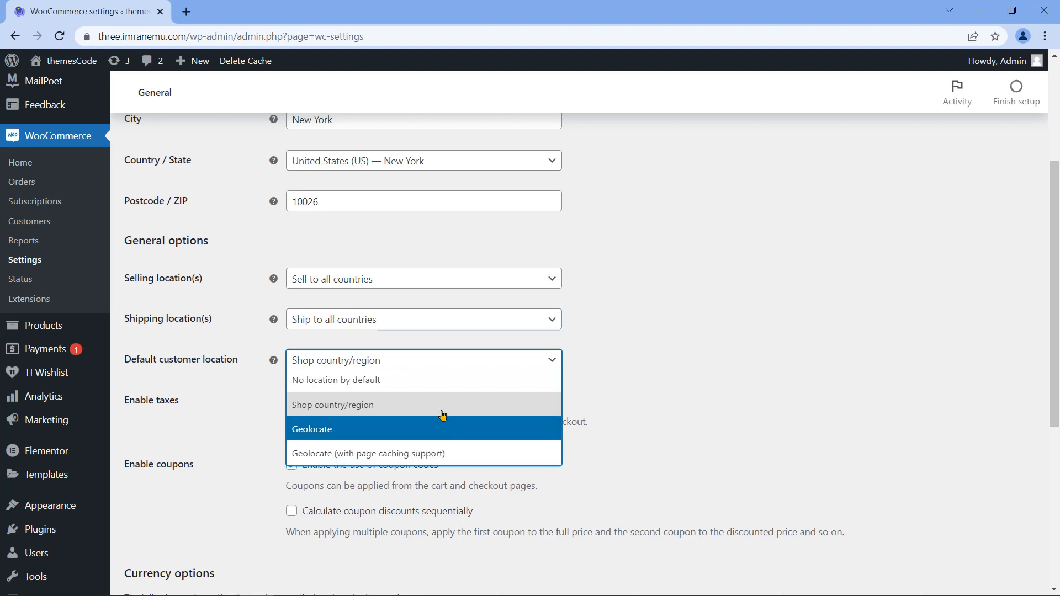
click(433, 383)
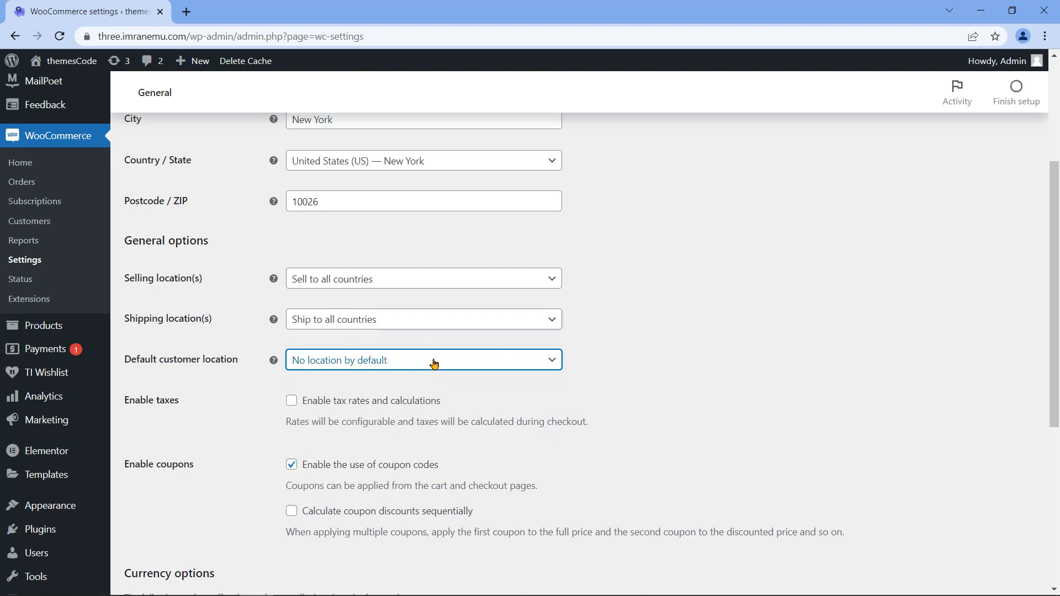
click(433, 361)
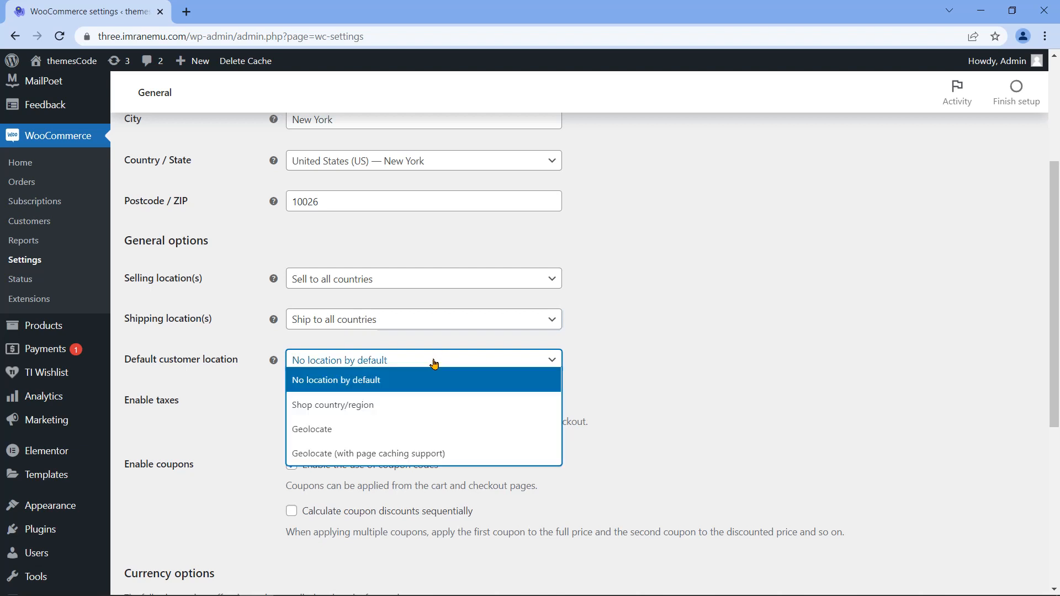
click(399, 410)
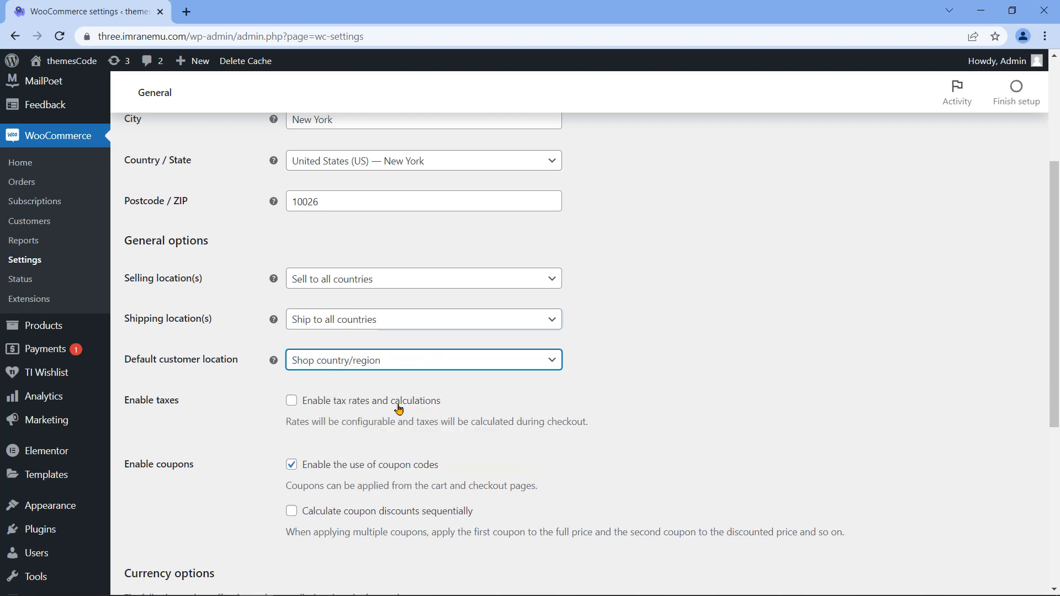
click(423, 365)
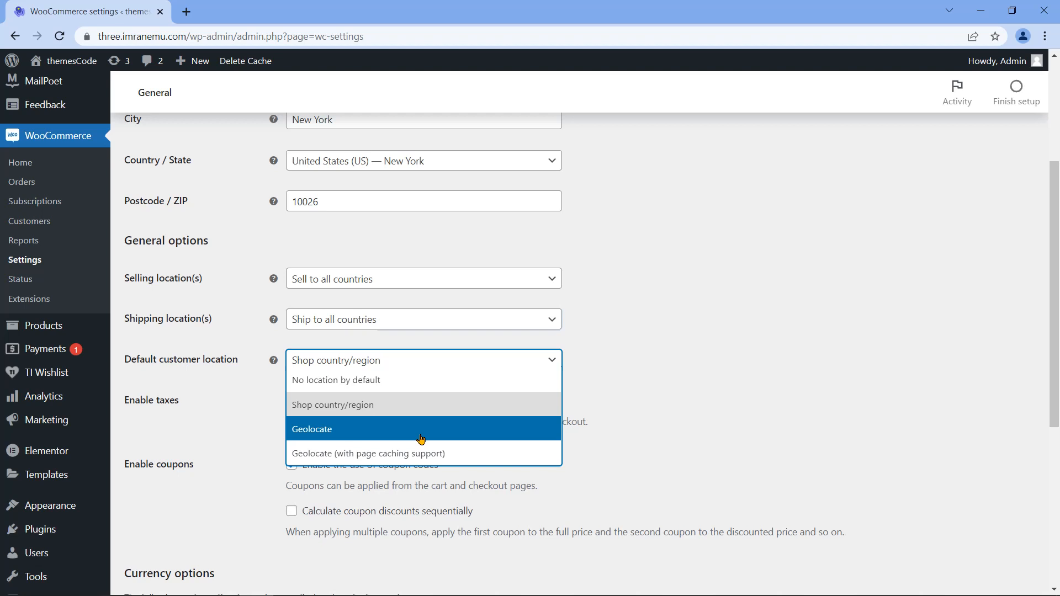
click(416, 381)
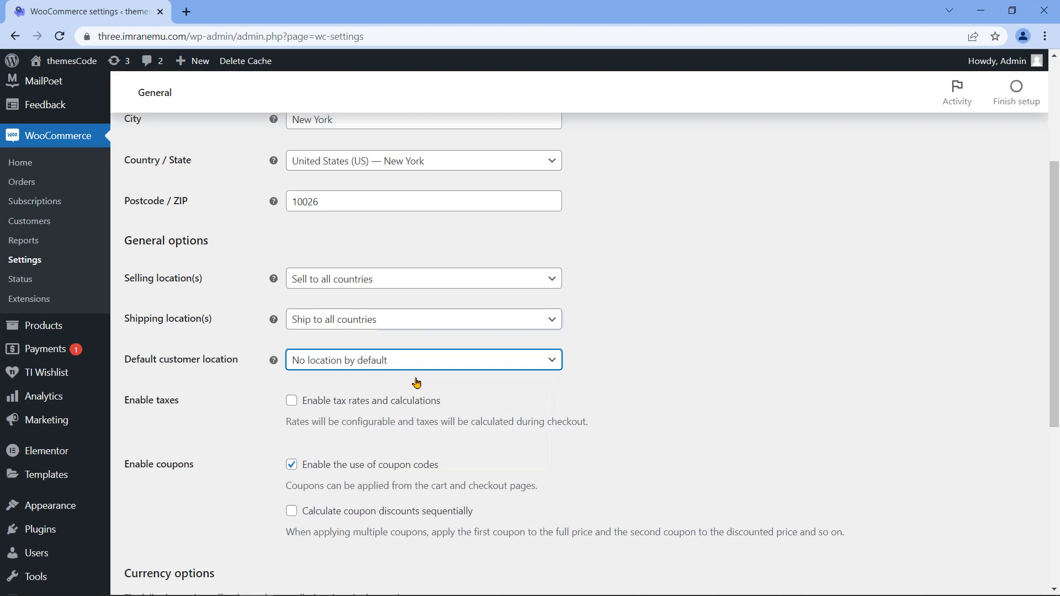
mouse_move(122, 403)
mouse_down()
mouse_move(166, 401)
mouse_move(125, 401)
mouse_up()
click(183, 417)
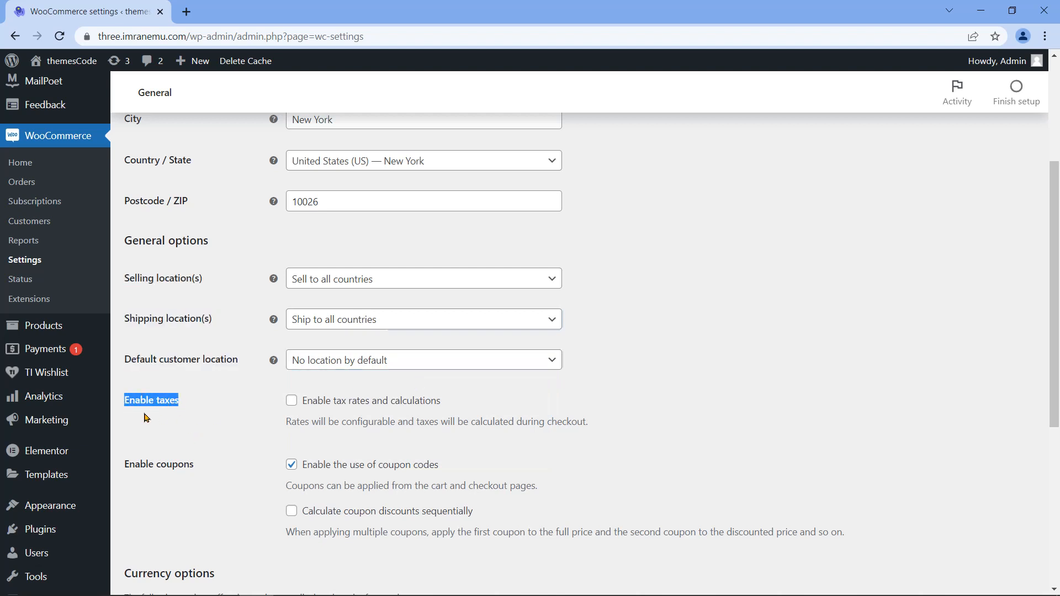
Step: Enable tax rates and calculations and review the coupon options
drag(304, 403, 449, 407)
click(291, 403)
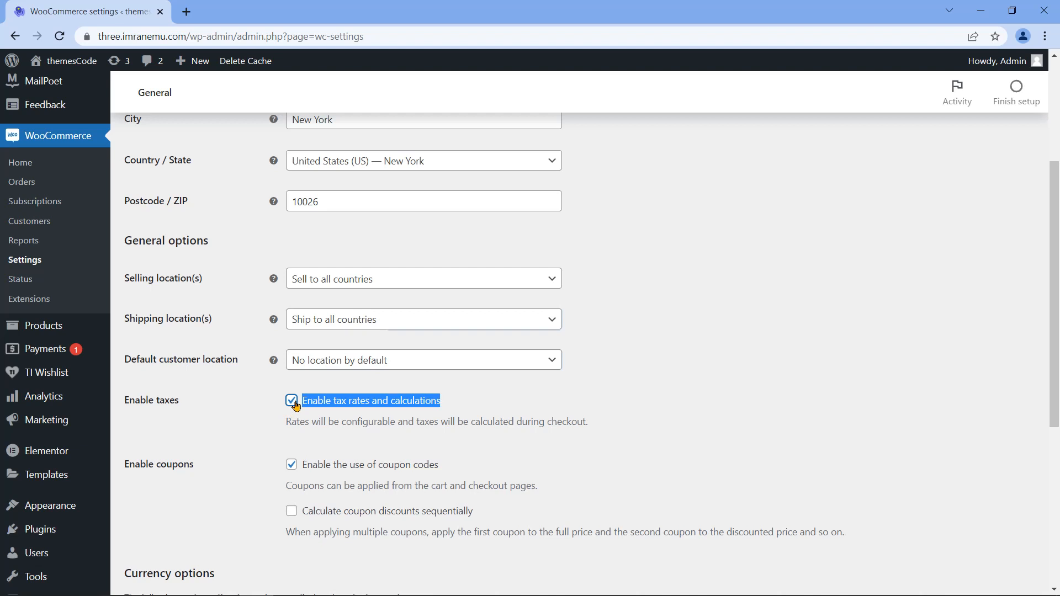
click(293, 402)
drag(126, 470, 197, 473)
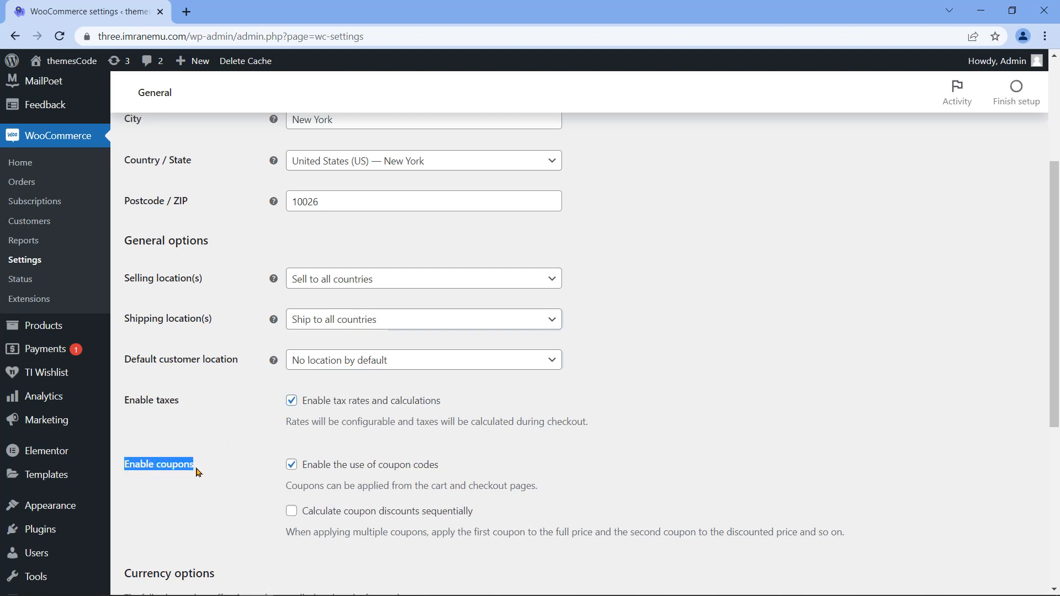
drag(304, 472, 386, 476)
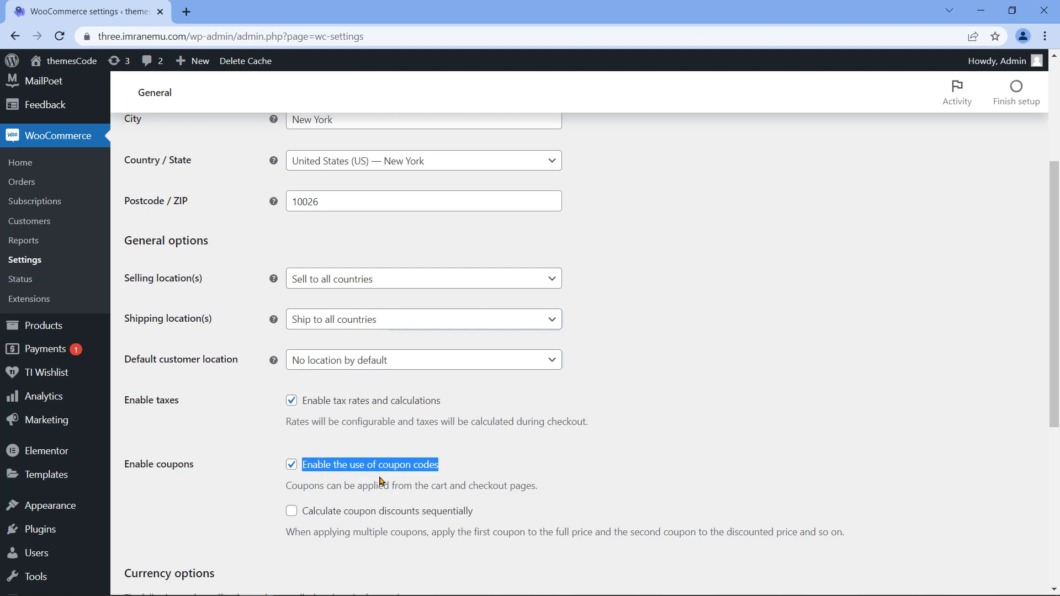
Step: Keep United States (US) dollar ($) as the currency and save the general settings
scroll(268, 497, down, 1)
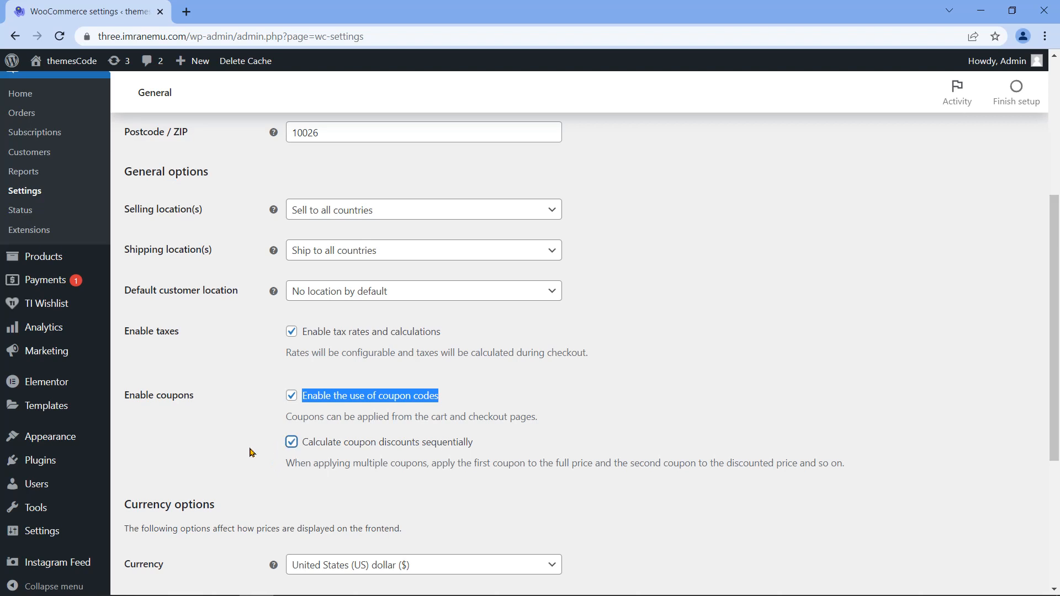
scroll(250, 453, down, 4)
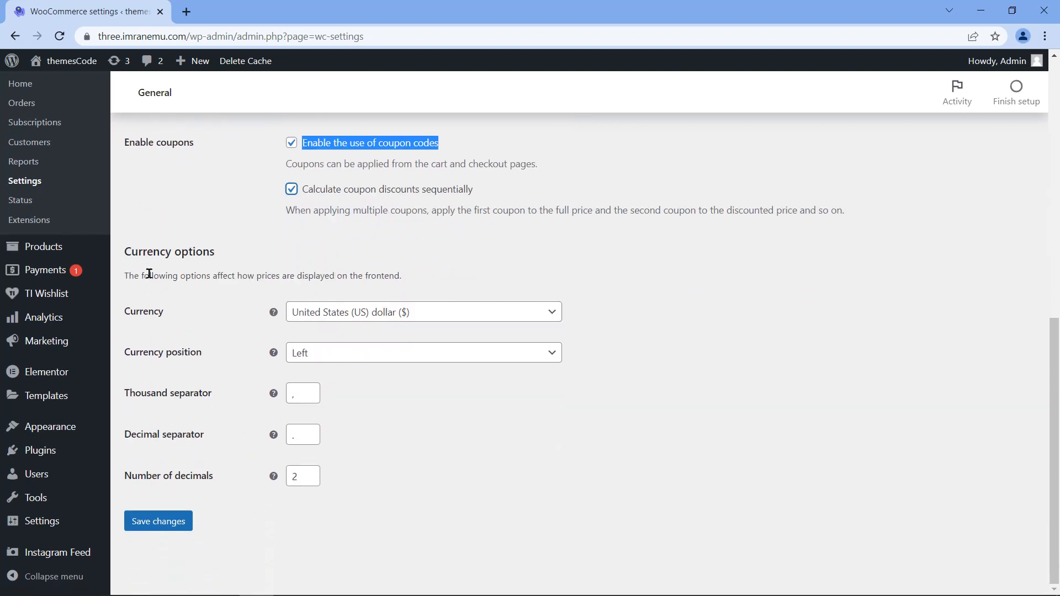
drag(125, 251, 215, 253)
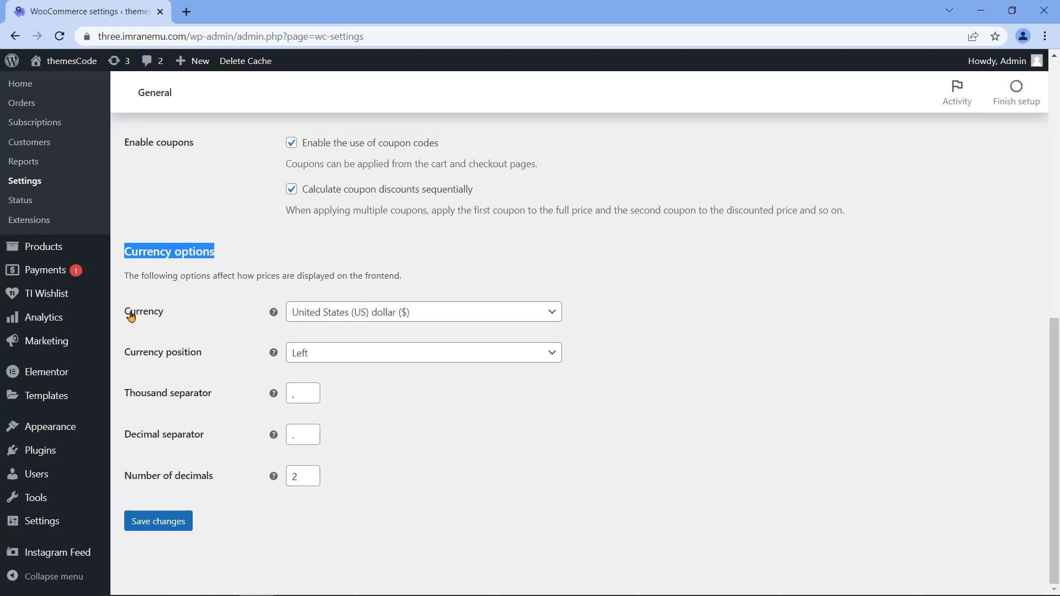
drag(126, 312, 165, 313)
click(481, 313)
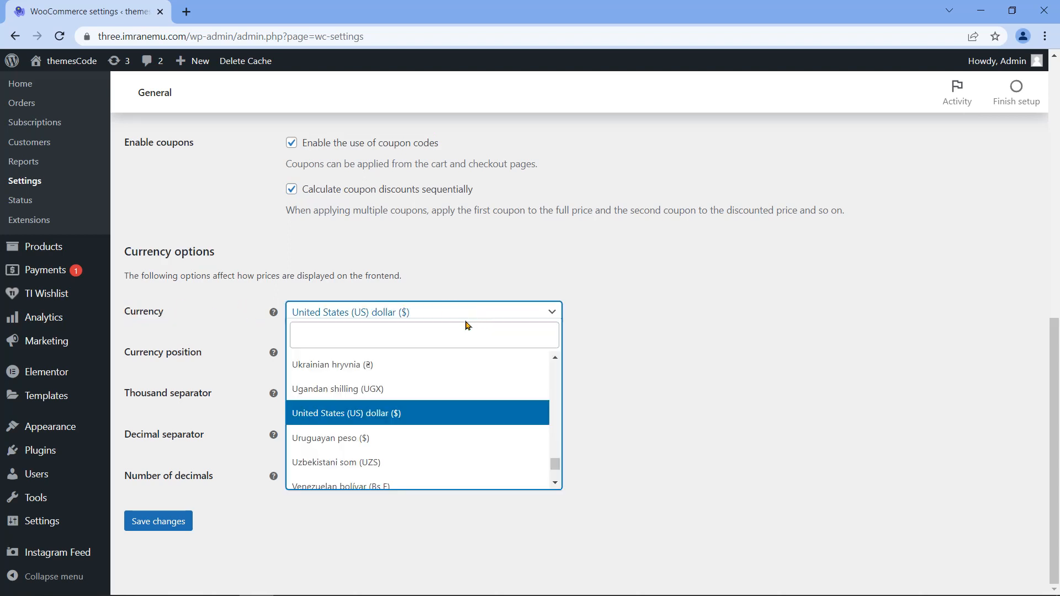
click(425, 414)
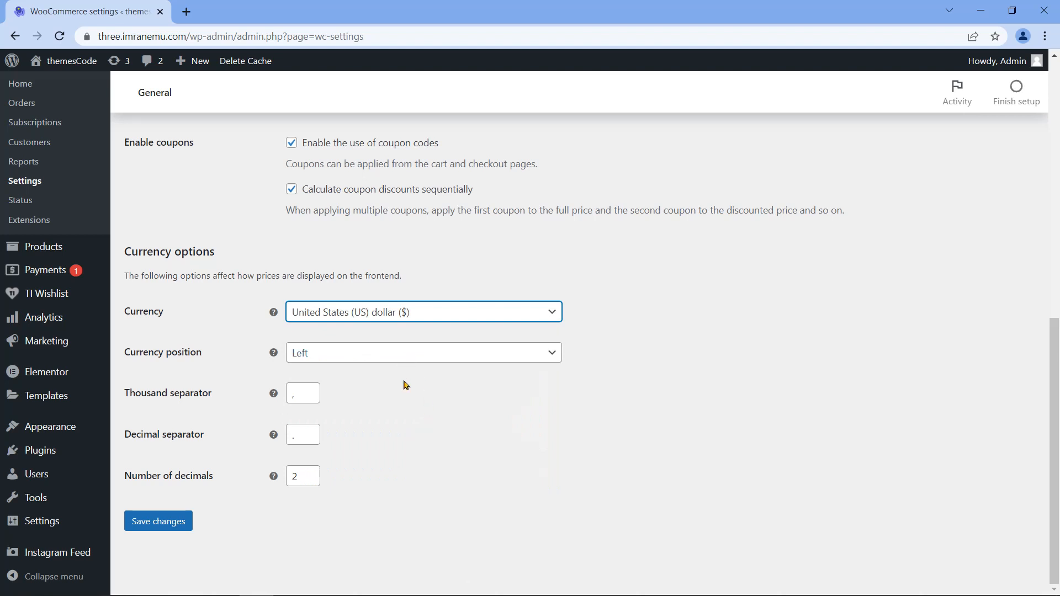
click(148, 524)
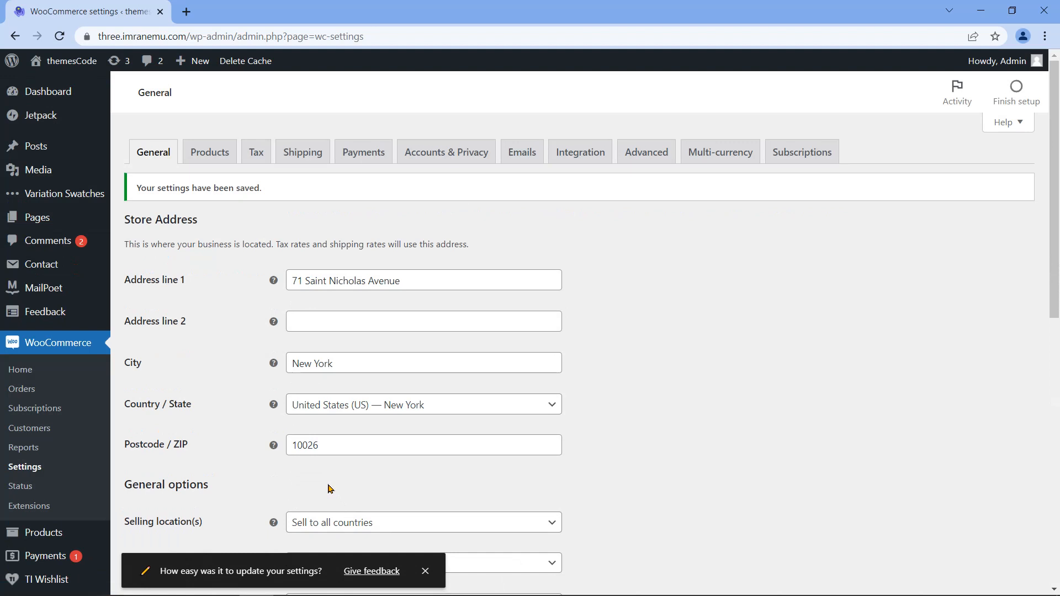
Step: Open the Add new product form in a separate tab to inspect its tax fields
drag(137, 188, 317, 188)
mouse_move(63, 528)
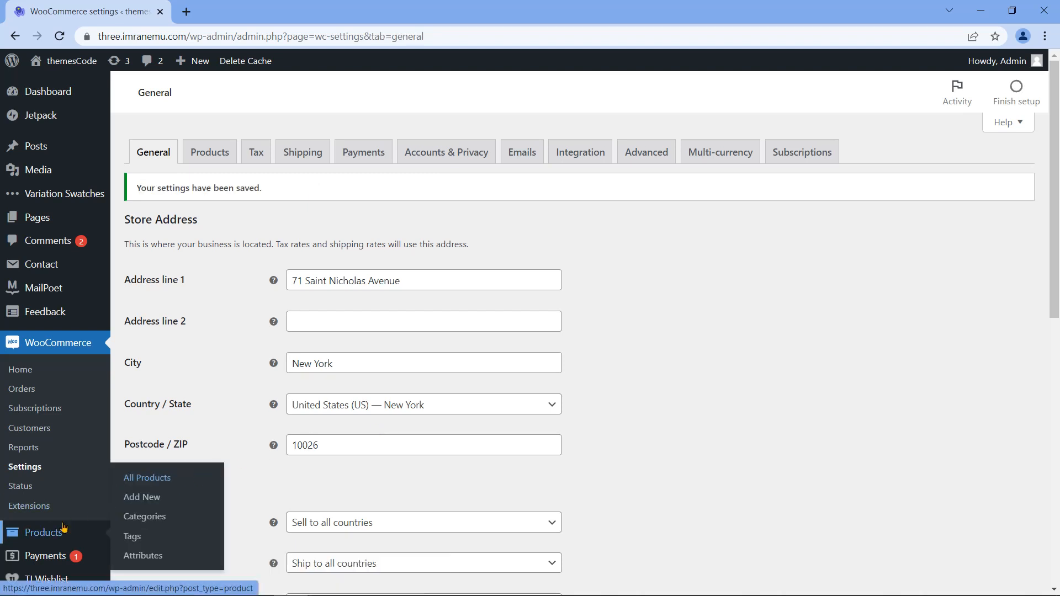
middle_click(138, 501)
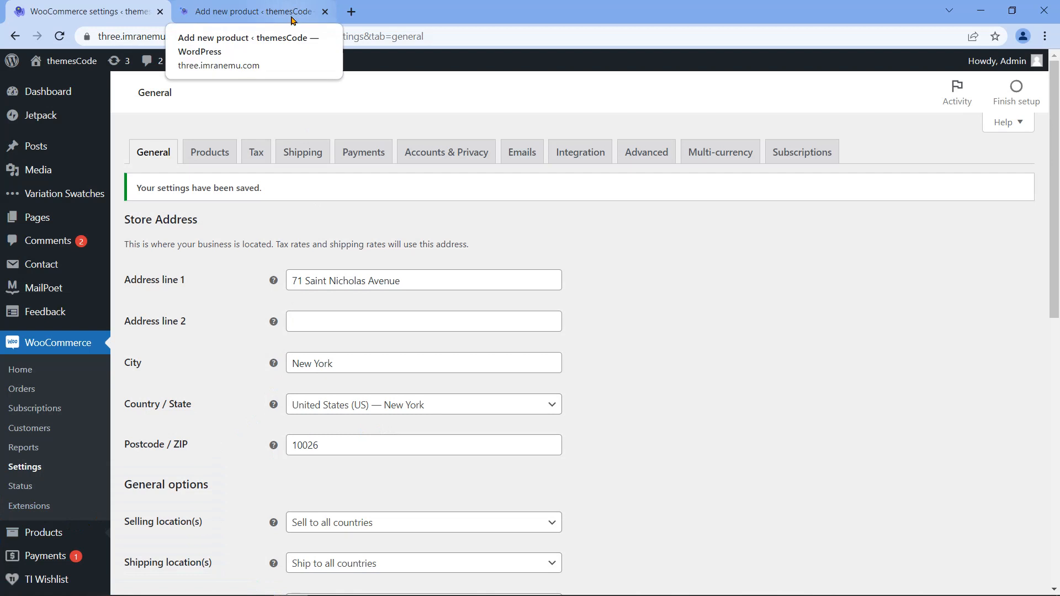
click(291, 13)
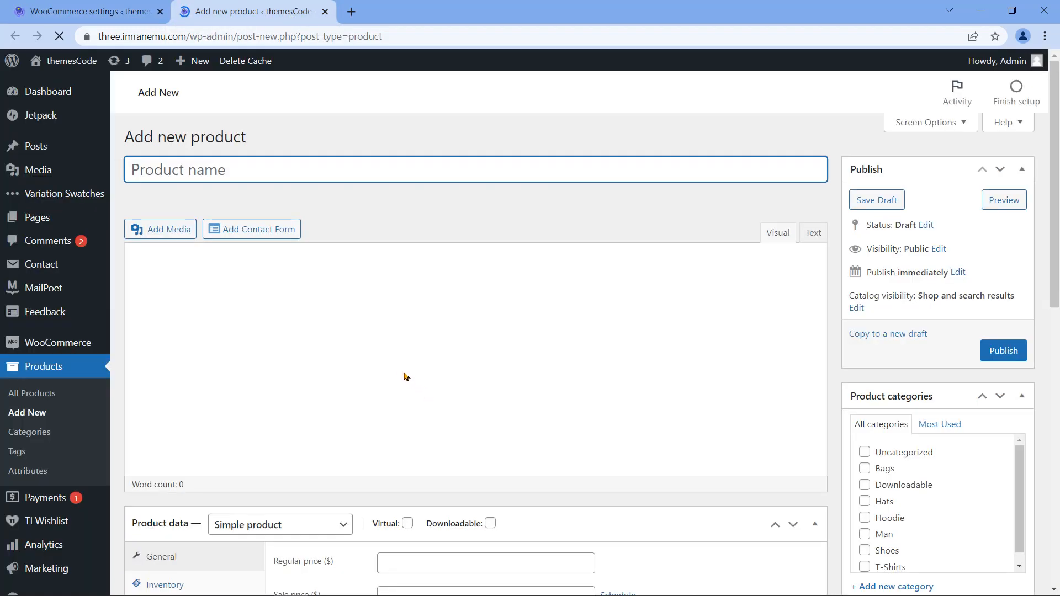
scroll(375, 382, down, 2)
scroll(376, 385, down, 3)
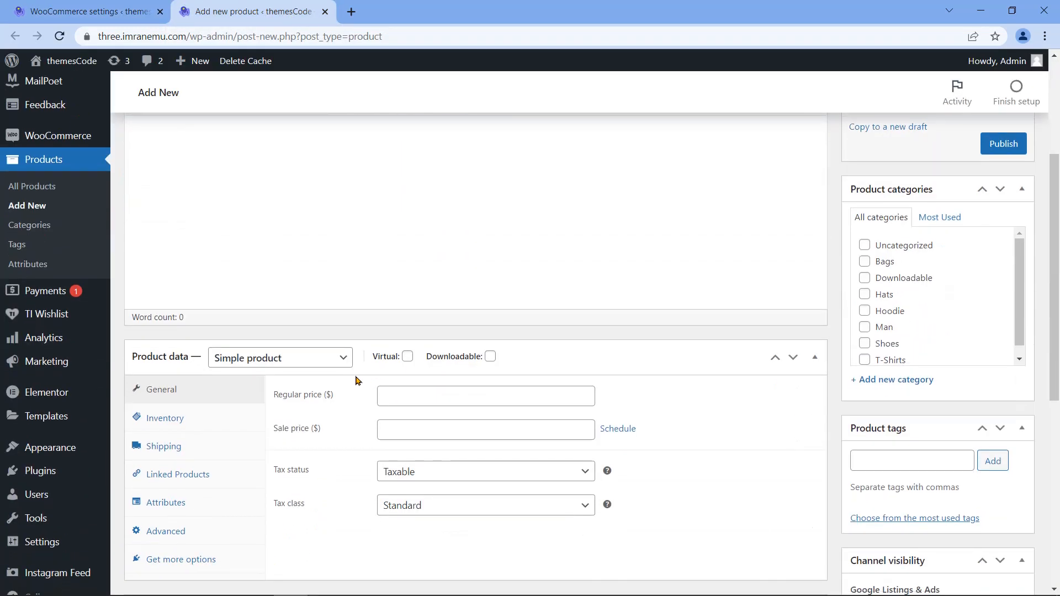
Step: Leave Tax status as Taxable and Tax class as Standard, then close the product draft
drag(277, 403, 308, 404)
drag(276, 438, 306, 436)
click(572, 403)
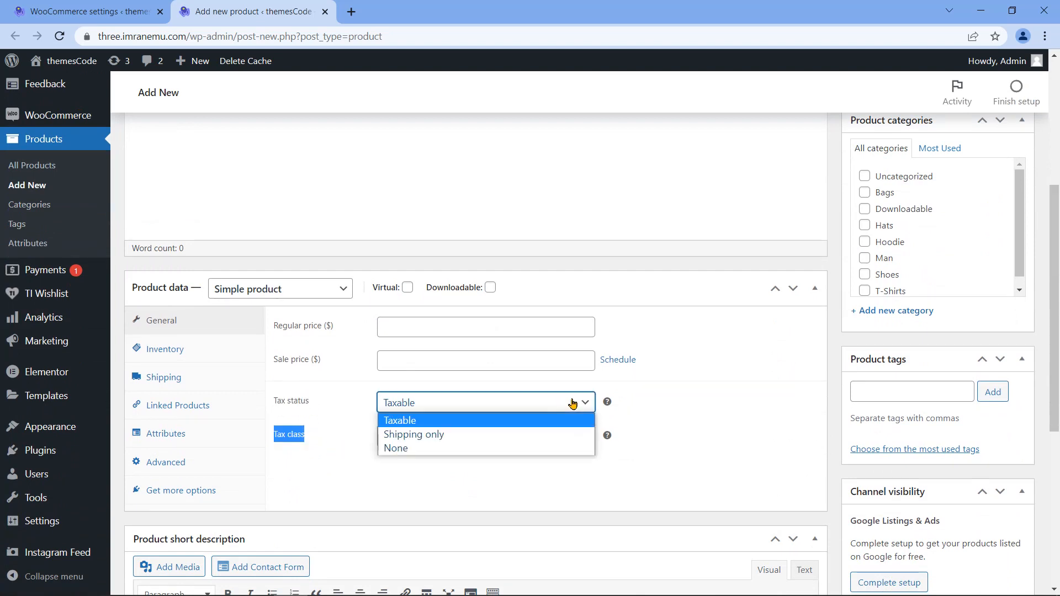
click(572, 403)
click(575, 437)
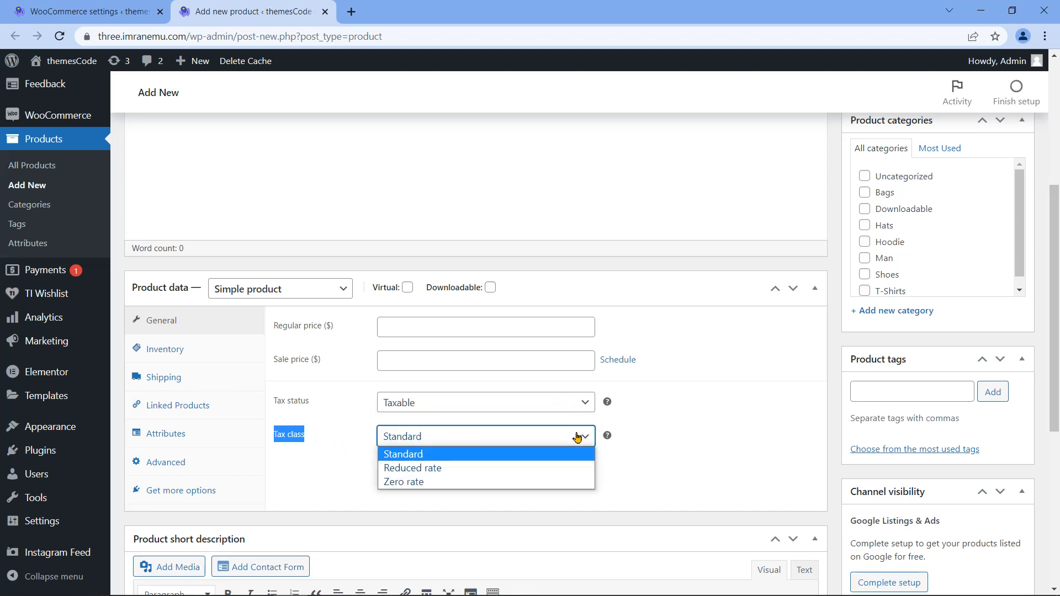
click(577, 437)
click(354, 428)
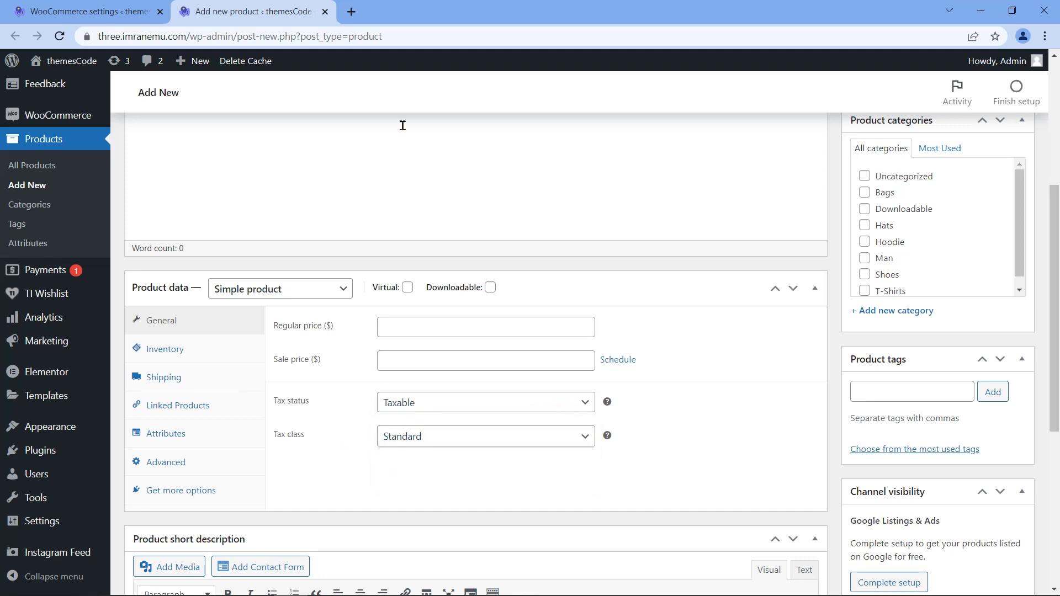
click(326, 12)
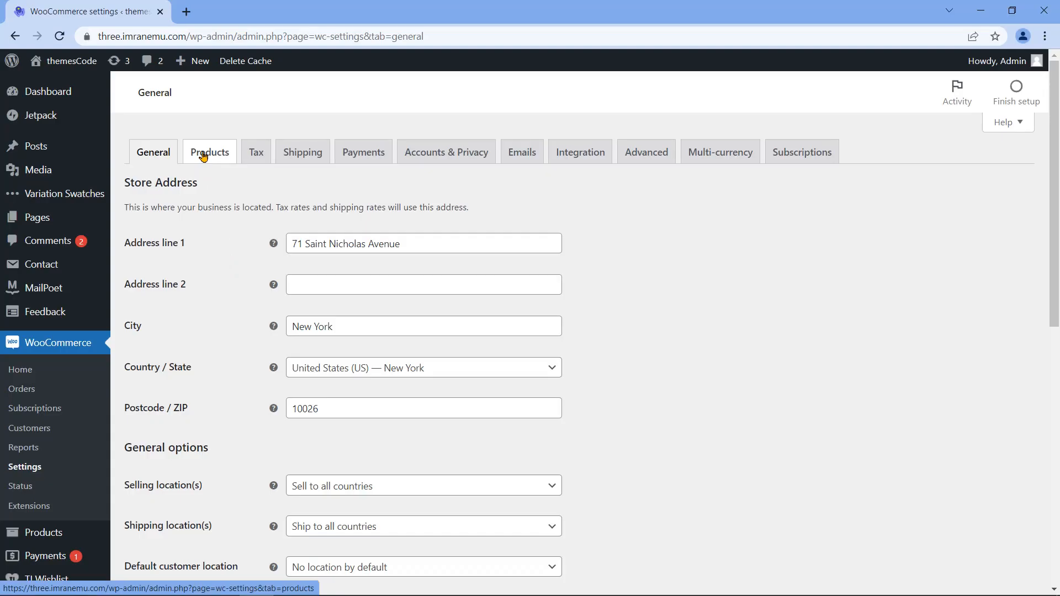
Step: Browse the Products settings' Inventory and Downloadable products sections, returning to General
click(203, 156)
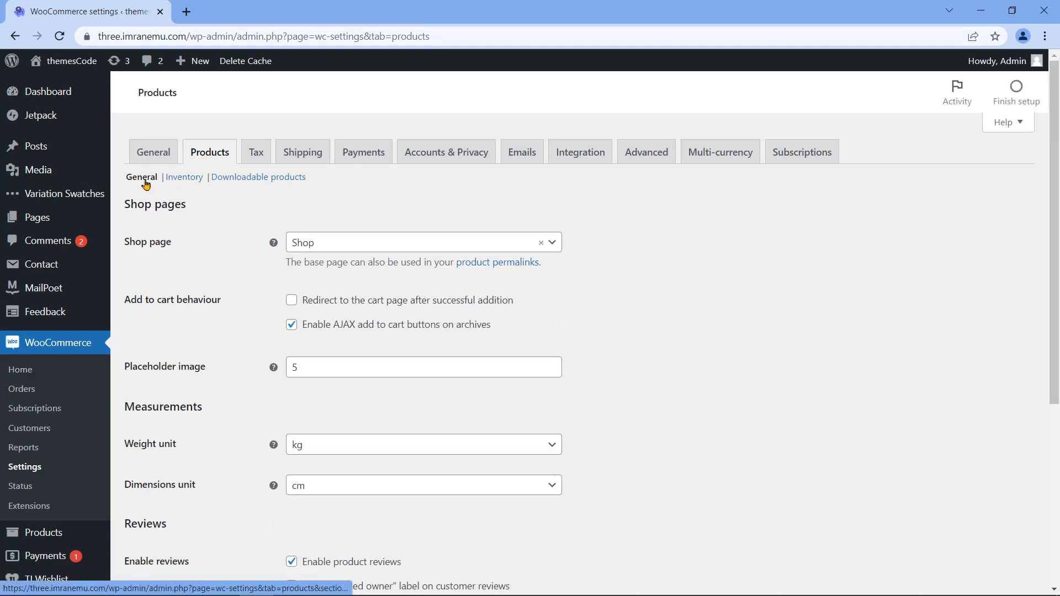
click(180, 182)
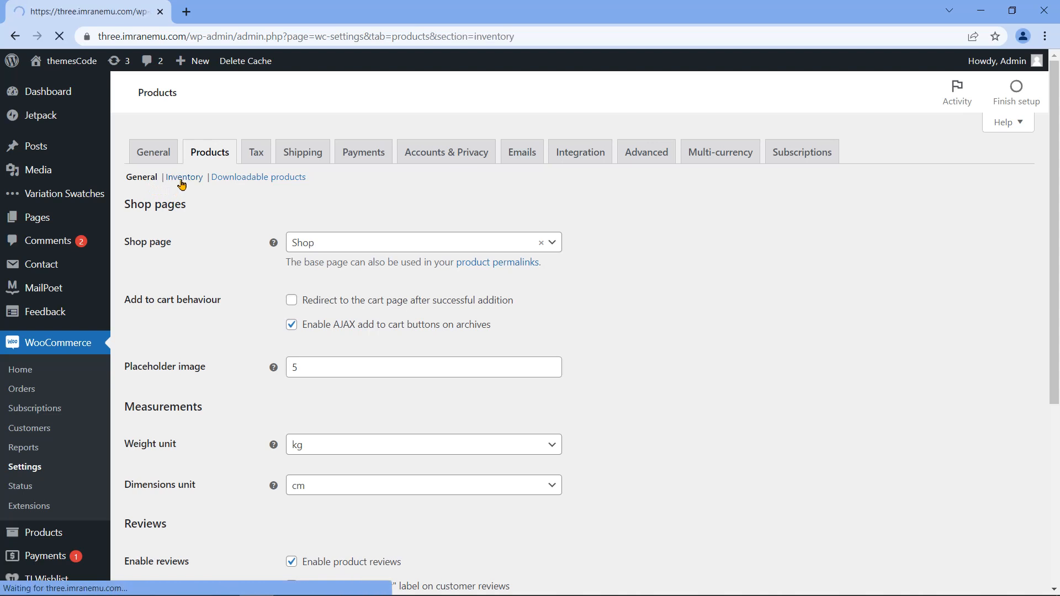
scroll(224, 238, down, 5)
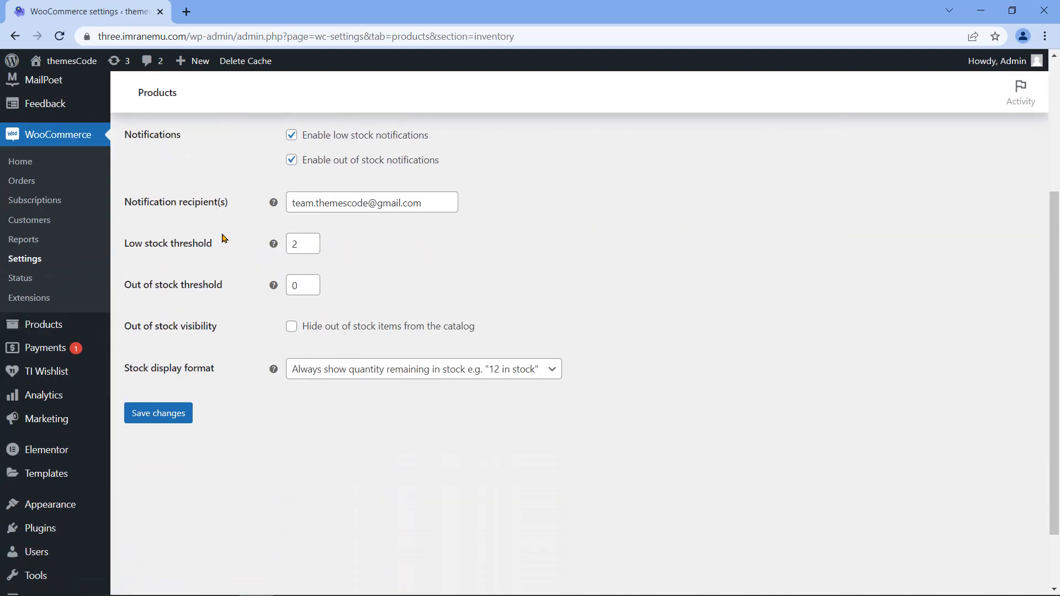
scroll(224, 238, up, 5)
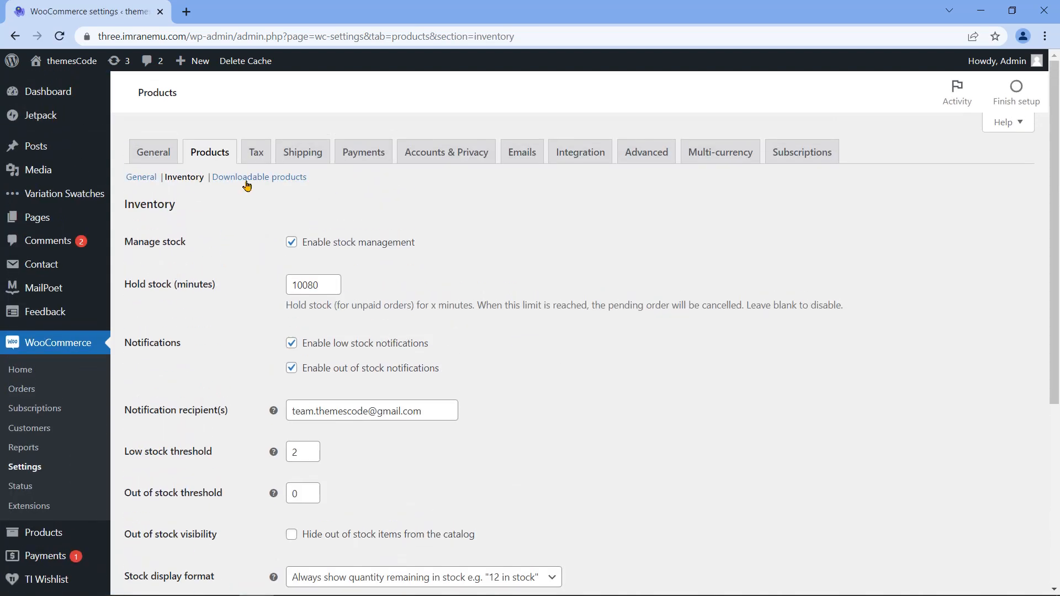
click(246, 183)
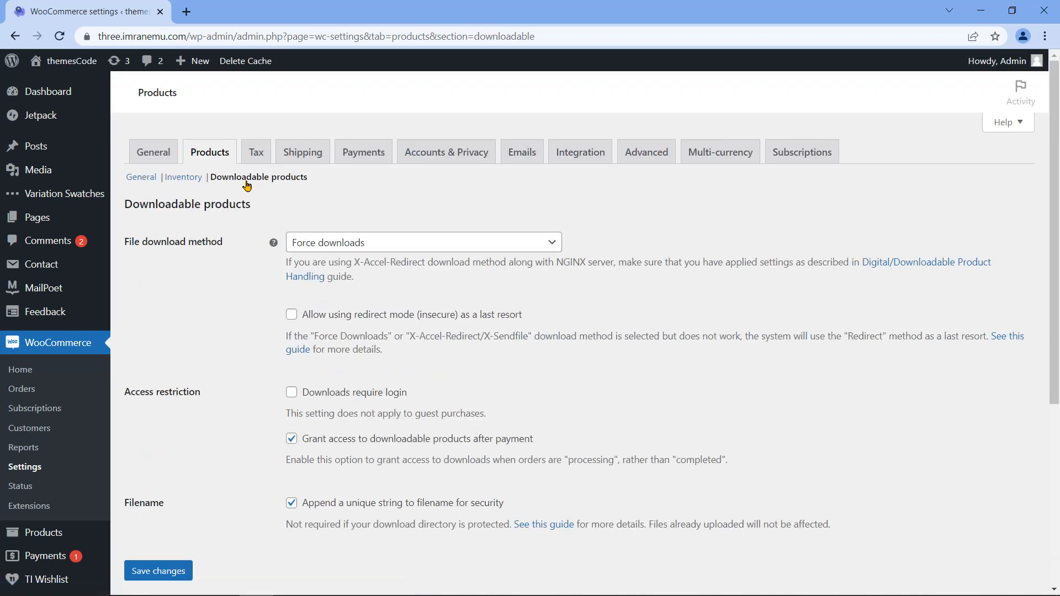
click(140, 179)
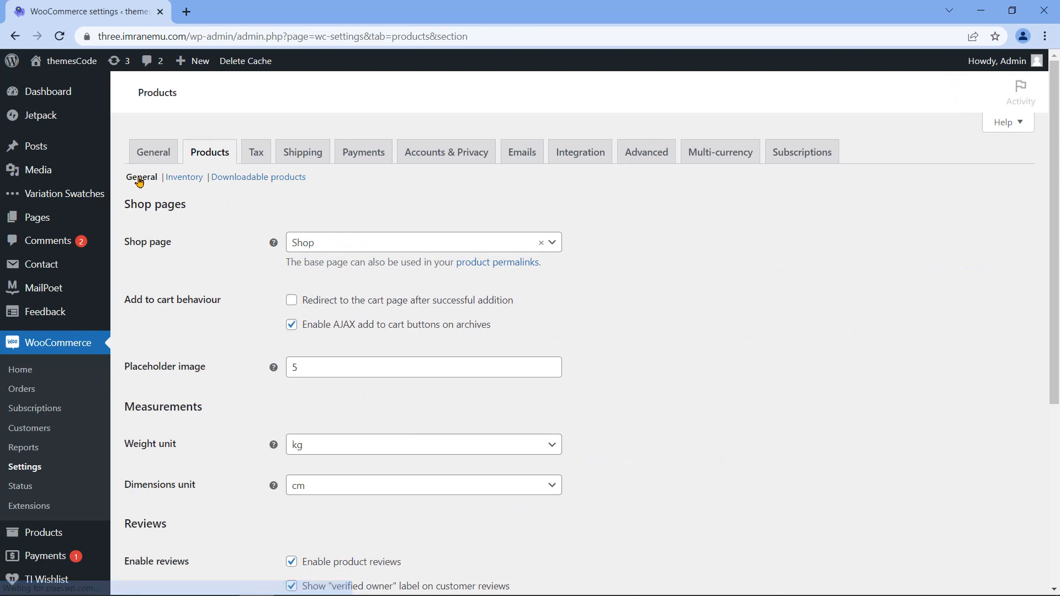
Step: Review the Shop page (kept as Shop) and the Add to cart behaviour options
drag(122, 200, 194, 214)
click(201, 216)
drag(123, 246, 195, 258)
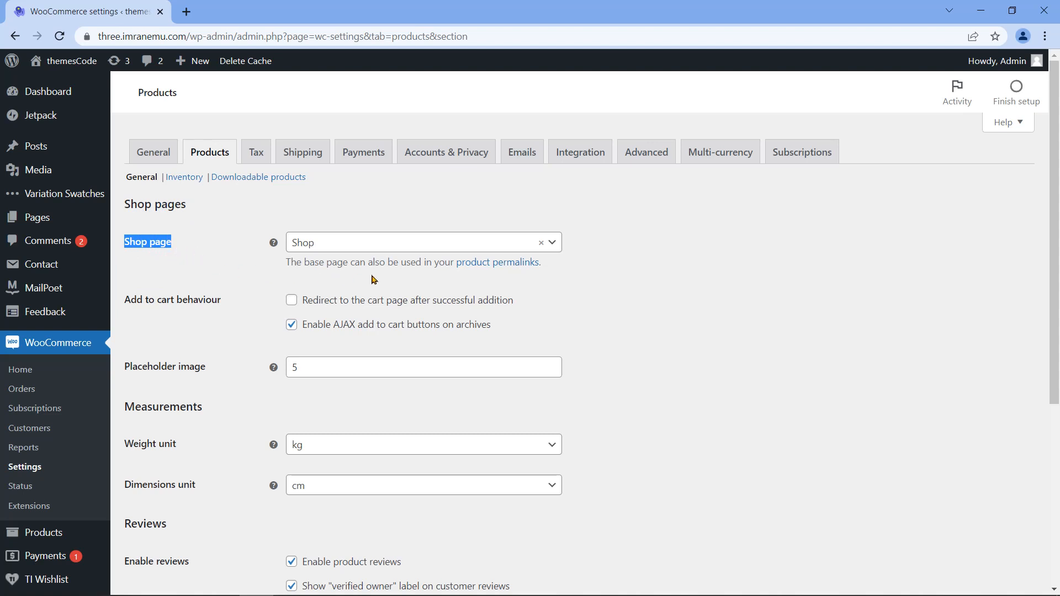
click(553, 243)
mouse_move(557, 308)
mouse_down()
mouse_move(566, 408)
mouse_move(558, 298)
mouse_up()
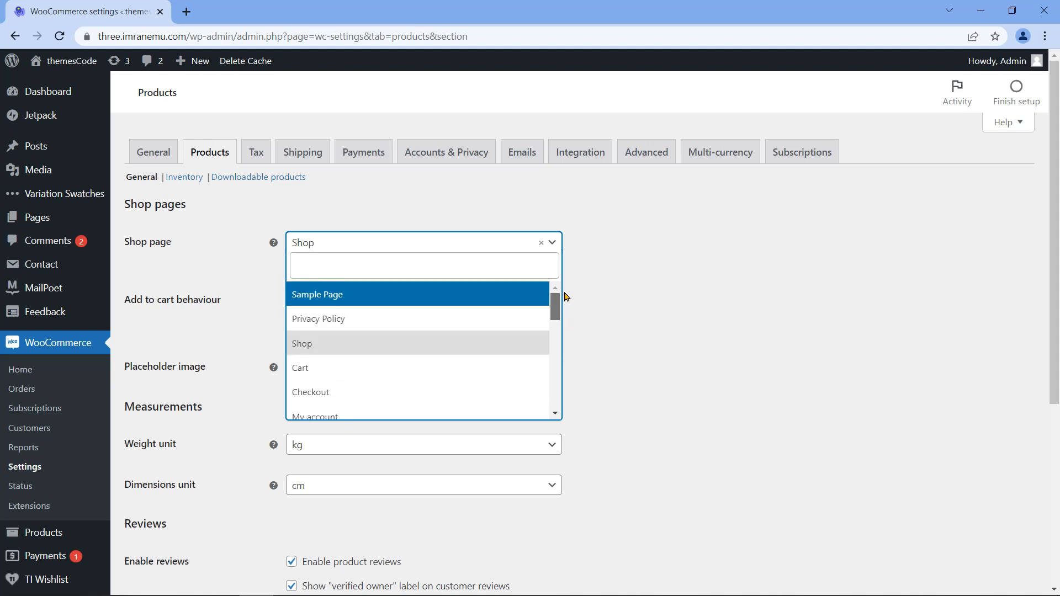
click(557, 246)
drag(124, 300, 223, 303)
click(233, 303)
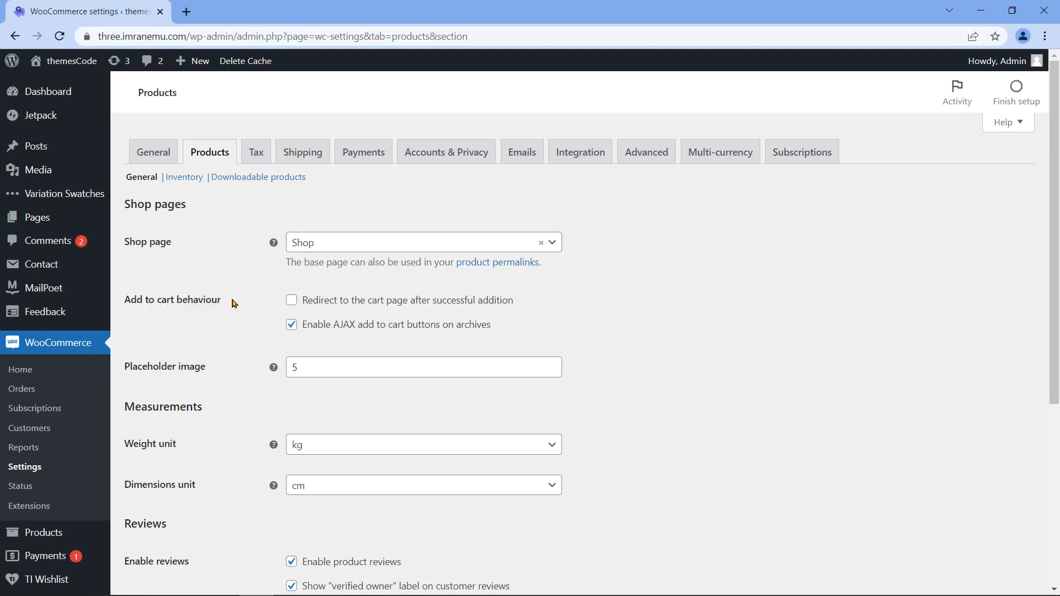
drag(302, 301, 514, 316)
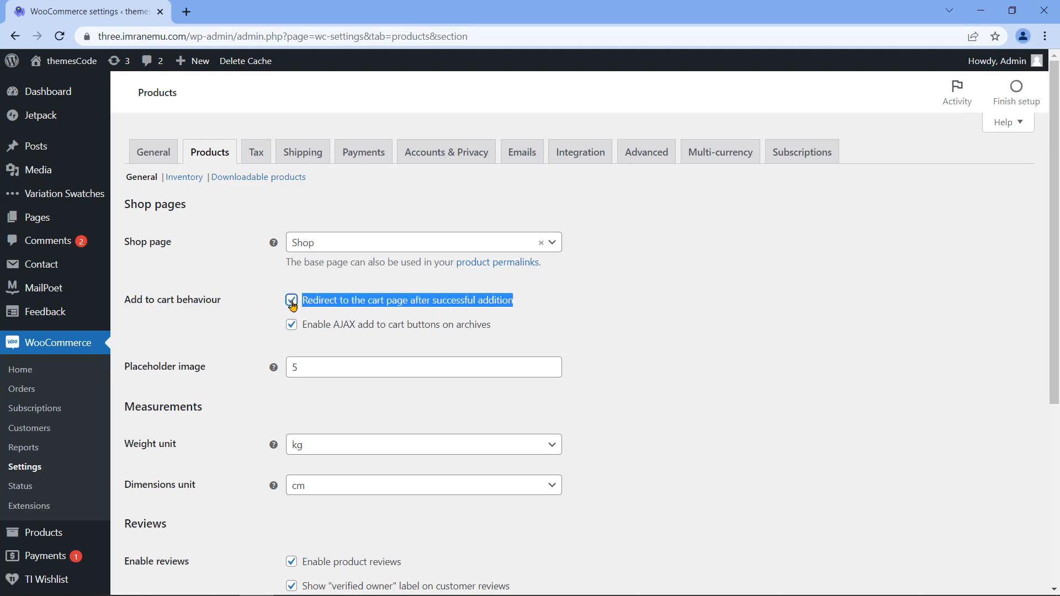
key(alt+Tab)
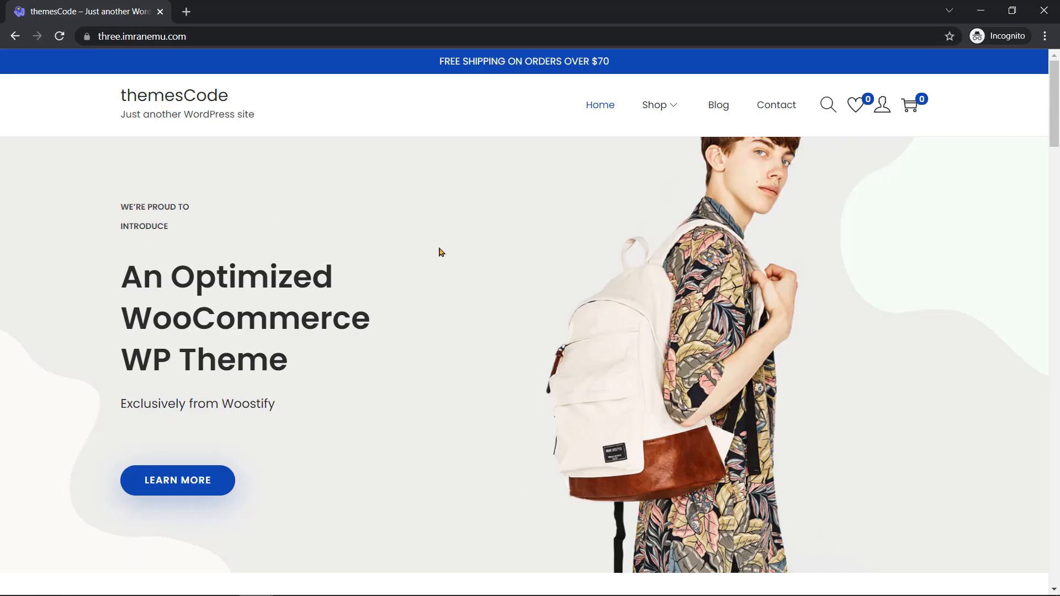
Step: Add the themesCode eBook from New Arrivals to the cart in the incognito storefront
scroll(440, 253, down, 15)
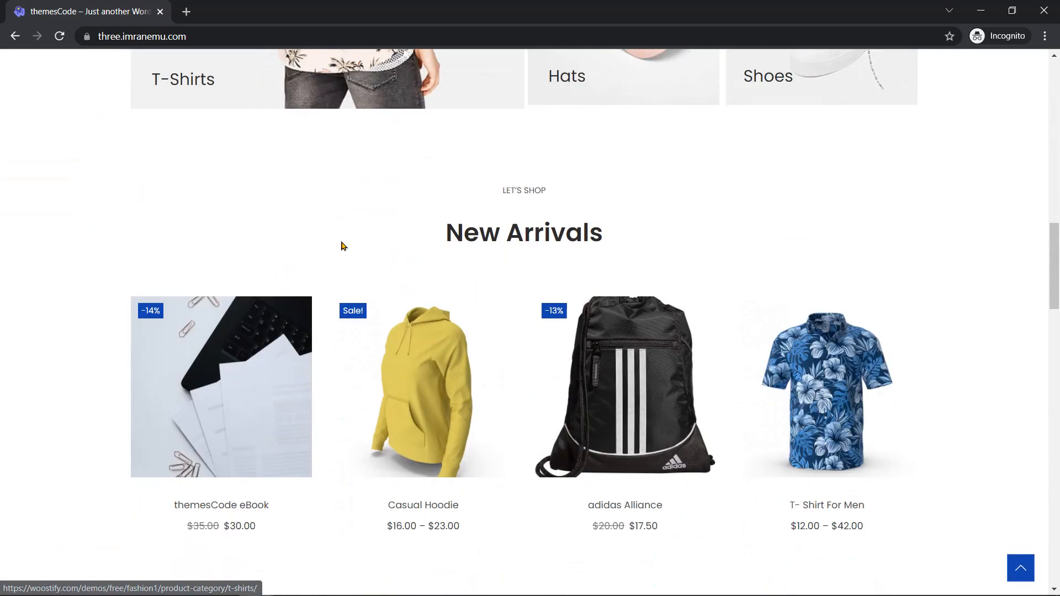
scroll(341, 245, down, 1)
click(230, 462)
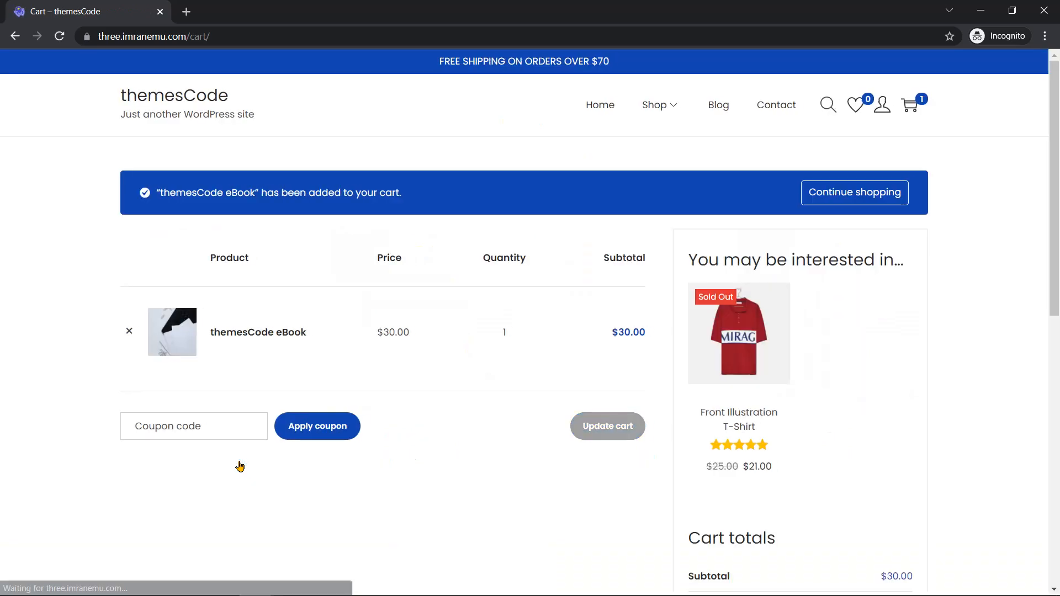
key(alt+Tab)
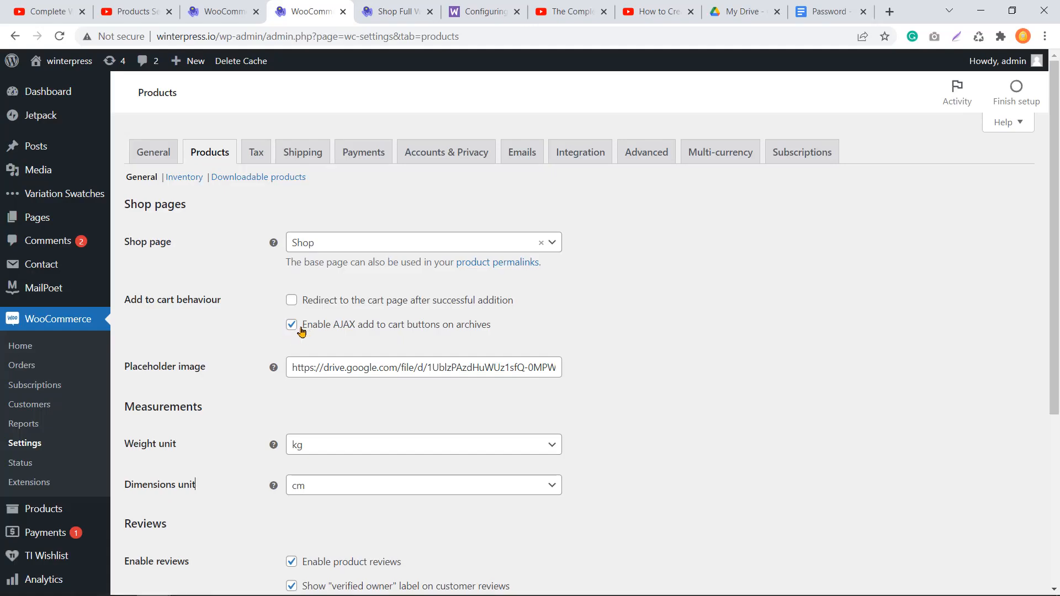
Step: Note the Enable AJAX add to cart option and open the storefront's Shop Full Width listing
drag(303, 332, 498, 329)
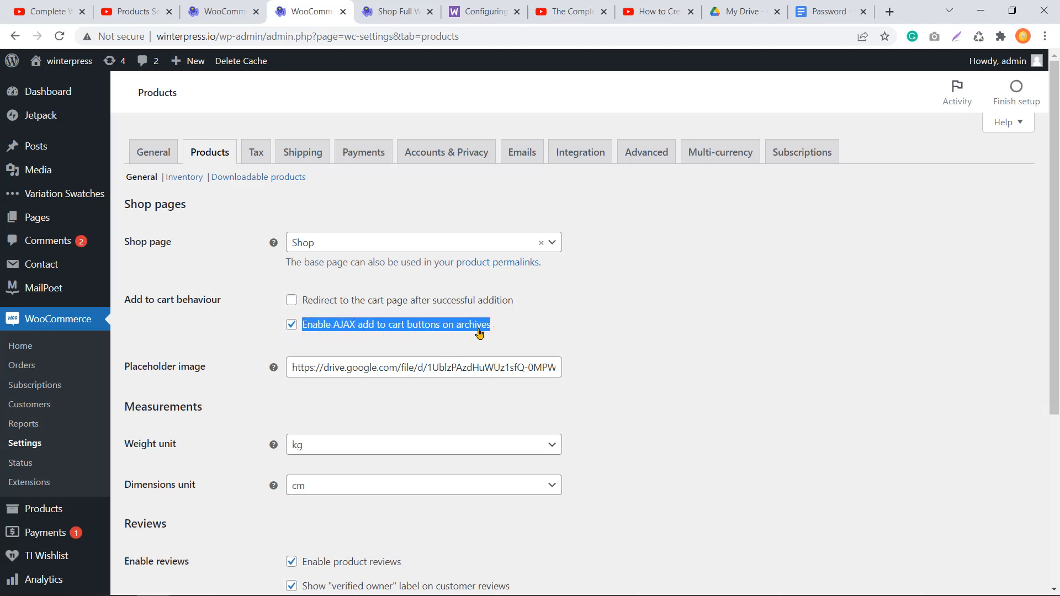
click(326, 336)
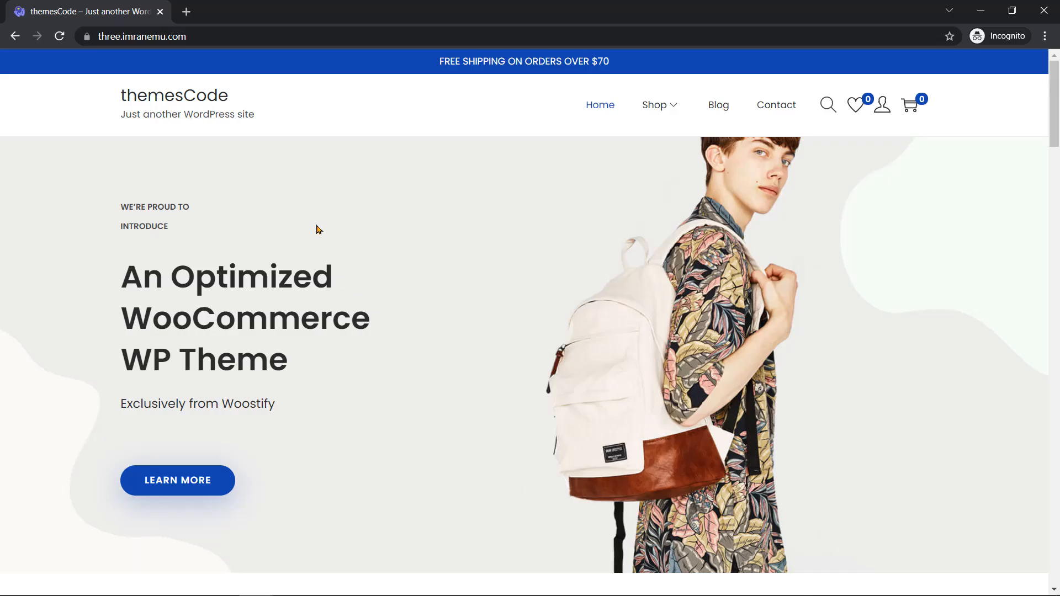
mouse_move(675, 120)
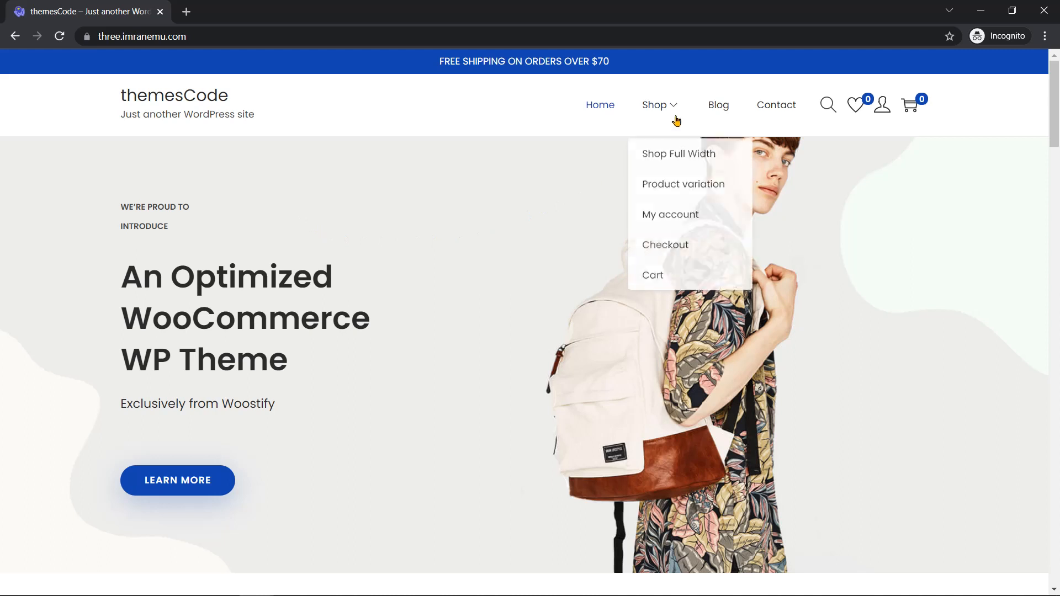
click(676, 152)
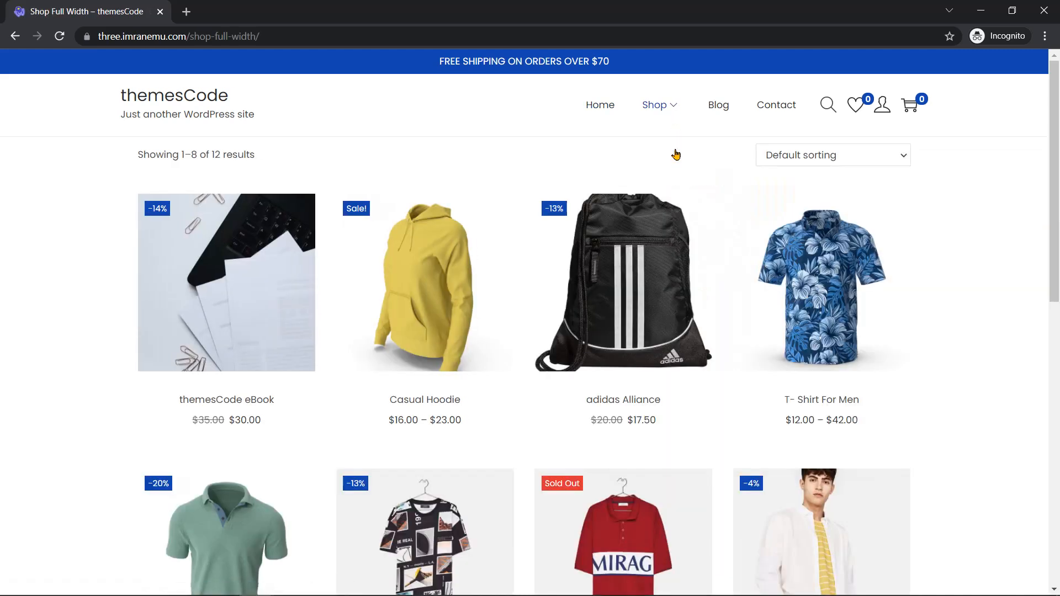
scroll(676, 155, down, 5)
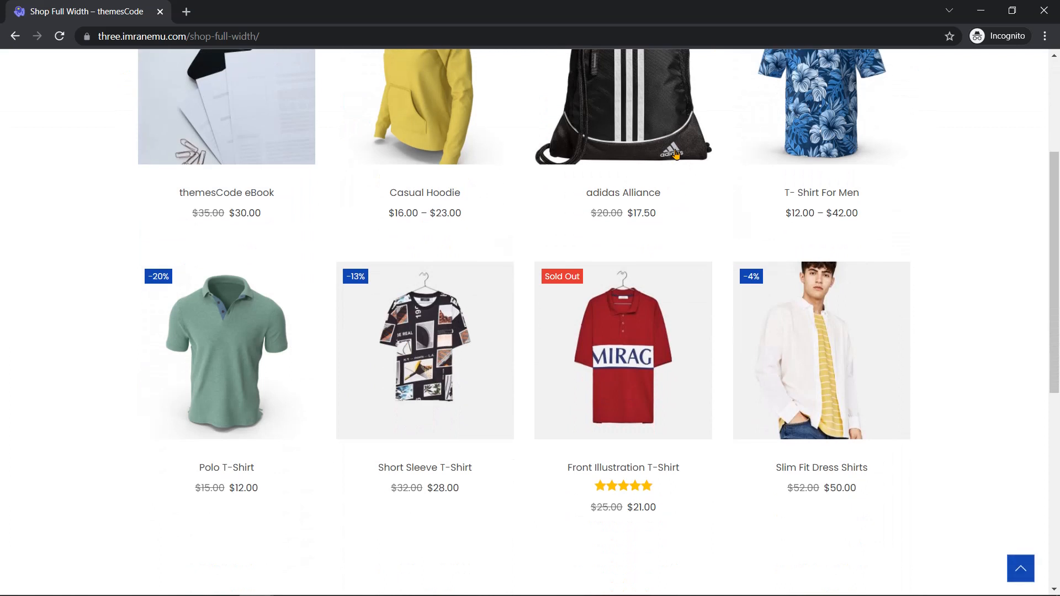
Step: Add the Polo T-Shirt, Short Sleeve T-Shirt and Slim Fit Dress Shirts to the cart
click(242, 426)
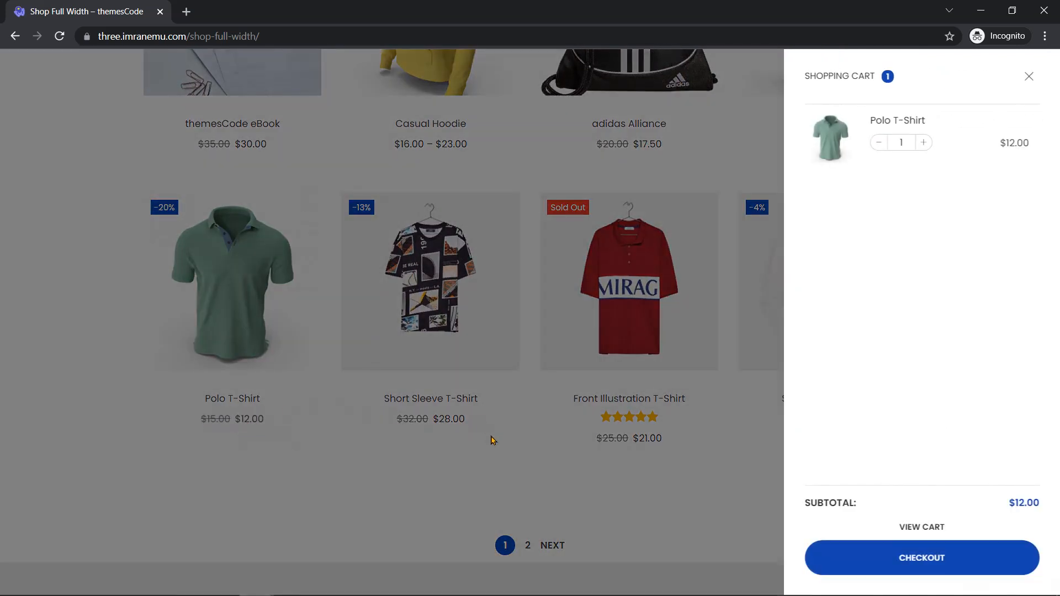
click(1030, 77)
click(443, 431)
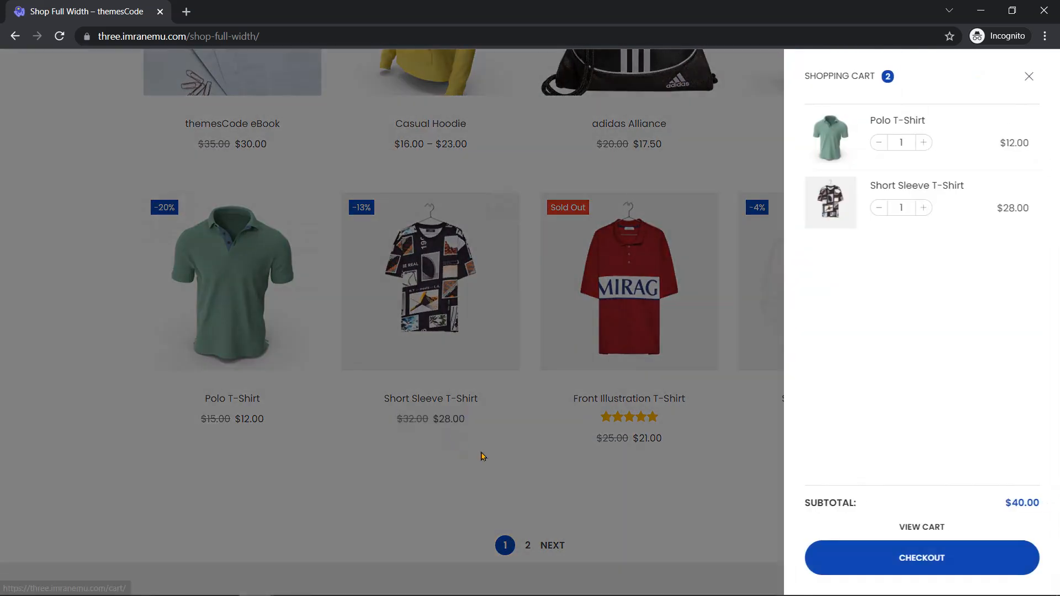
click(1030, 77)
click(835, 429)
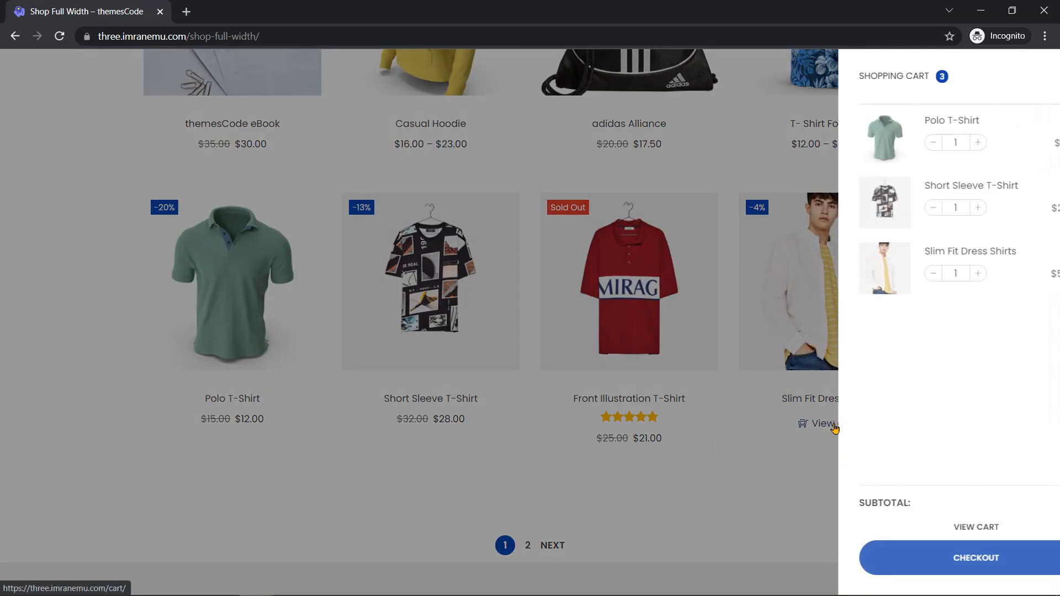
click(1031, 78)
scroll(966, 255, up, 4)
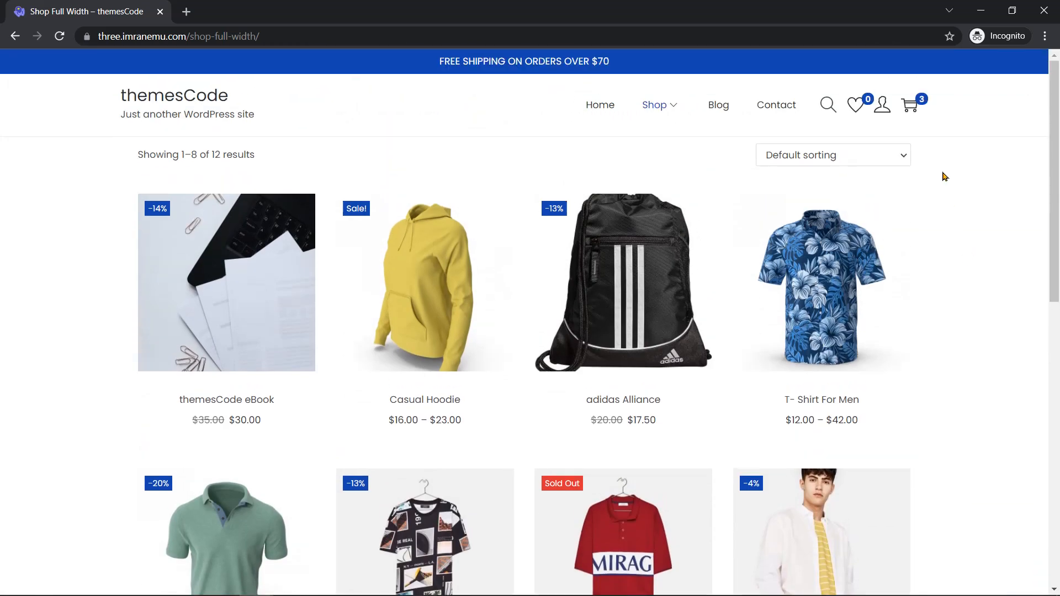
Step: Open the full cart page and proceed to checkout with the three shirts
click(916, 104)
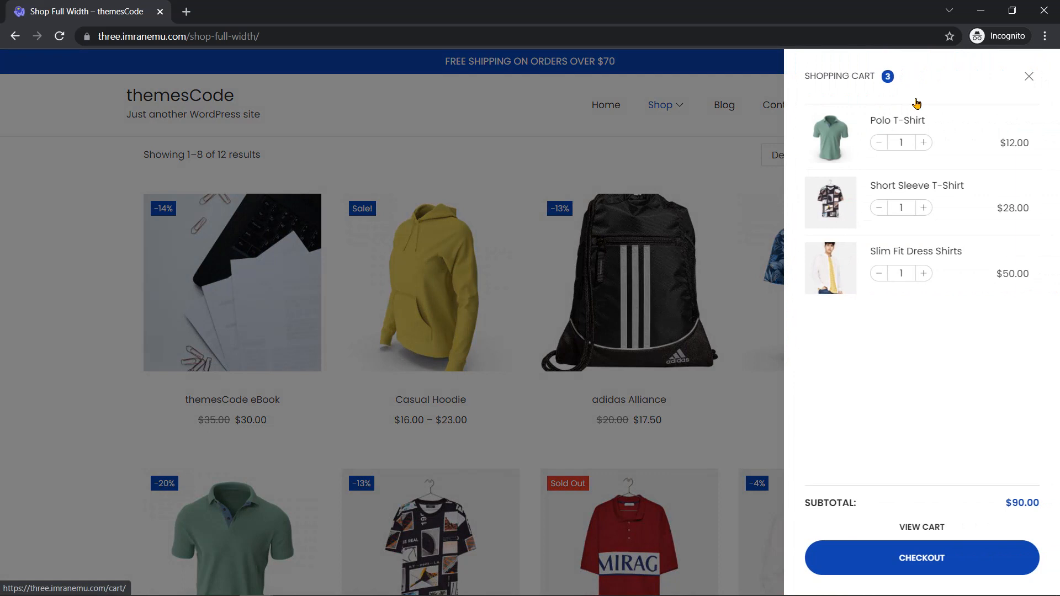
click(923, 528)
scroll(655, 452, down, 3)
click(797, 552)
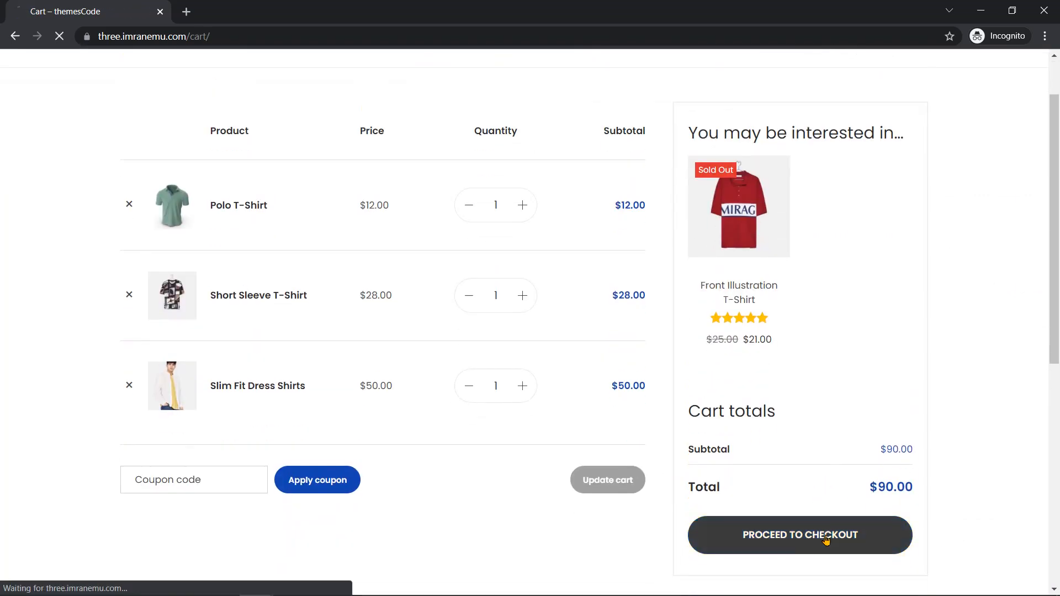
scroll(1008, 231, down, 6)
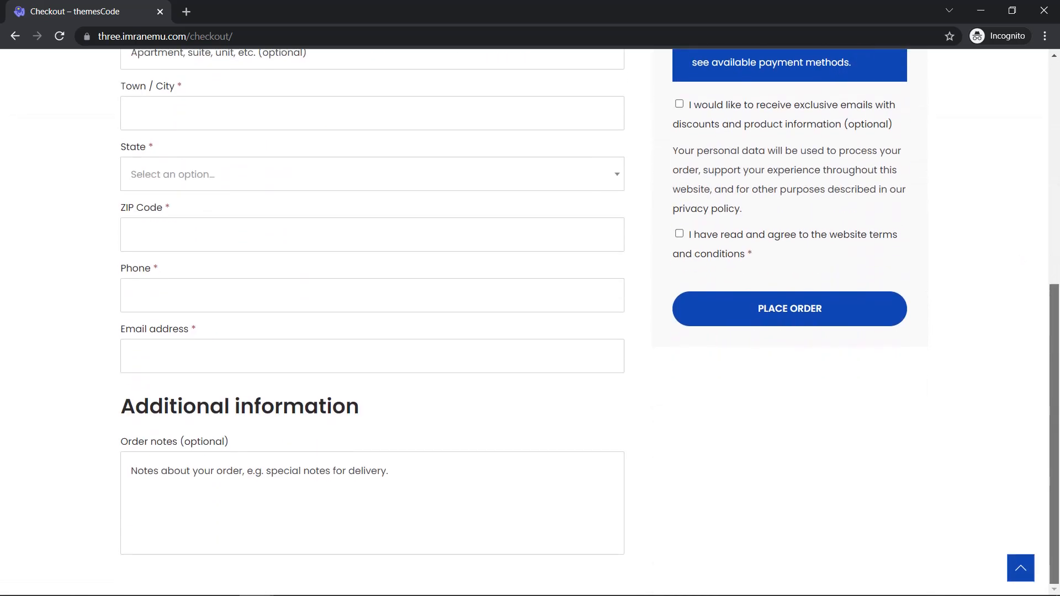
scroll(1007, 231, up, 7)
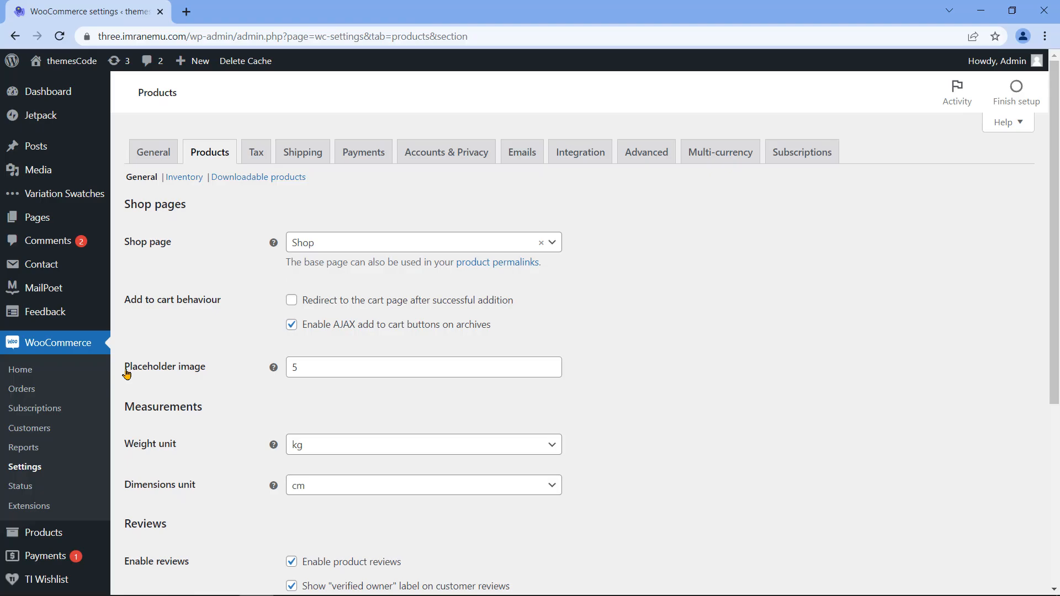
Step: Keep kg as the weight unit and cm as the dimensions unit
drag(126, 367, 203, 374)
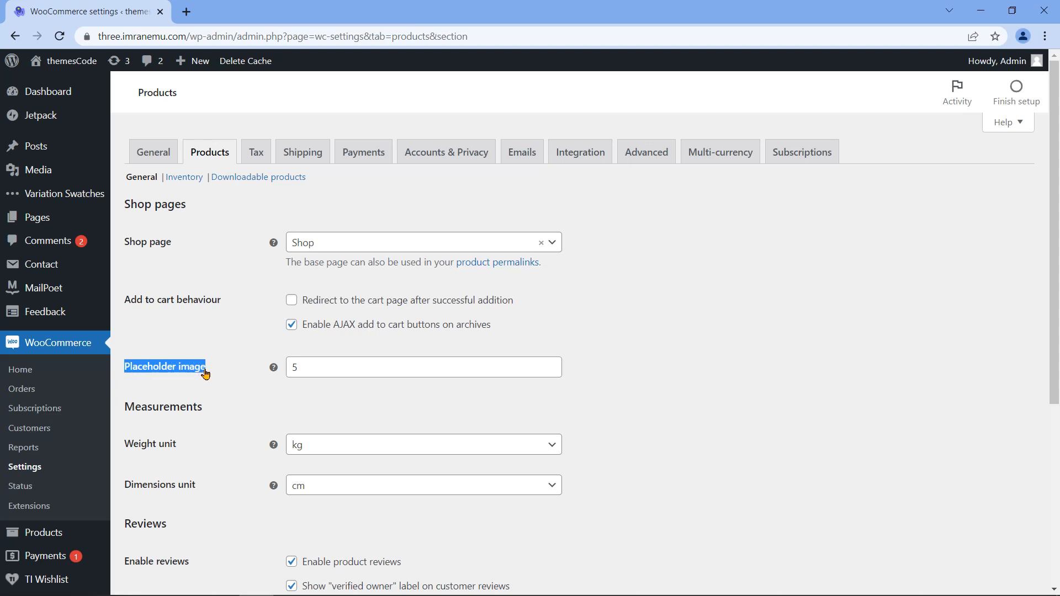
click(320, 369)
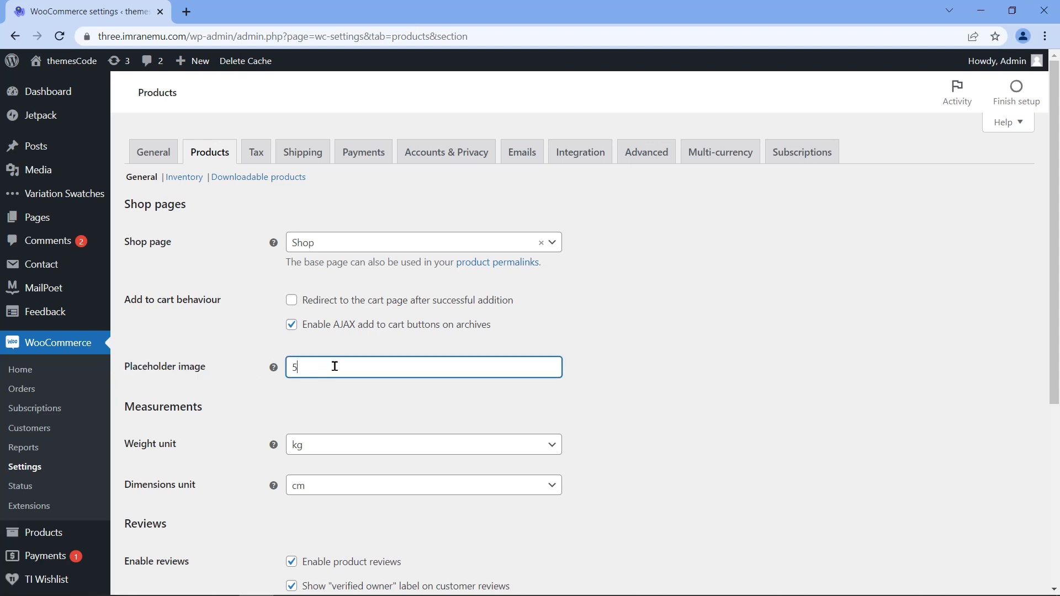
drag(200, 411, 128, 411)
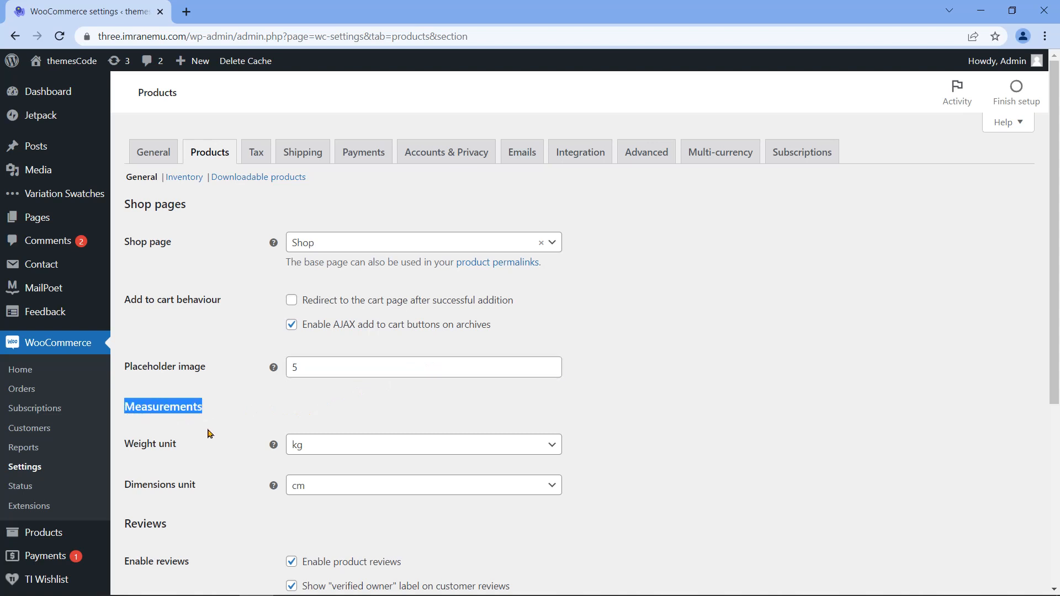
drag(126, 447, 179, 452)
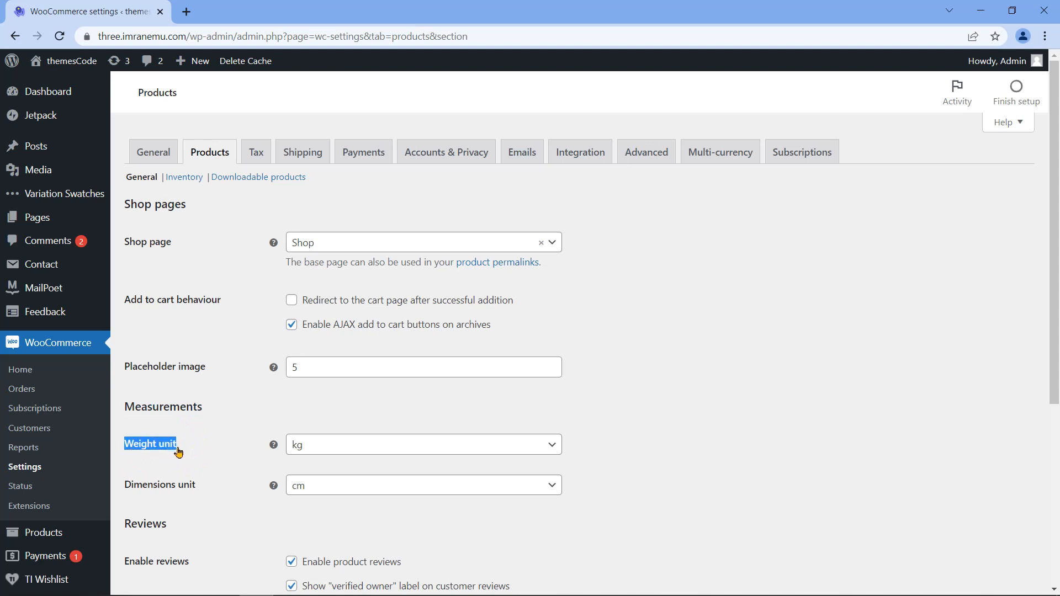
drag(126, 488, 203, 490)
click(360, 444)
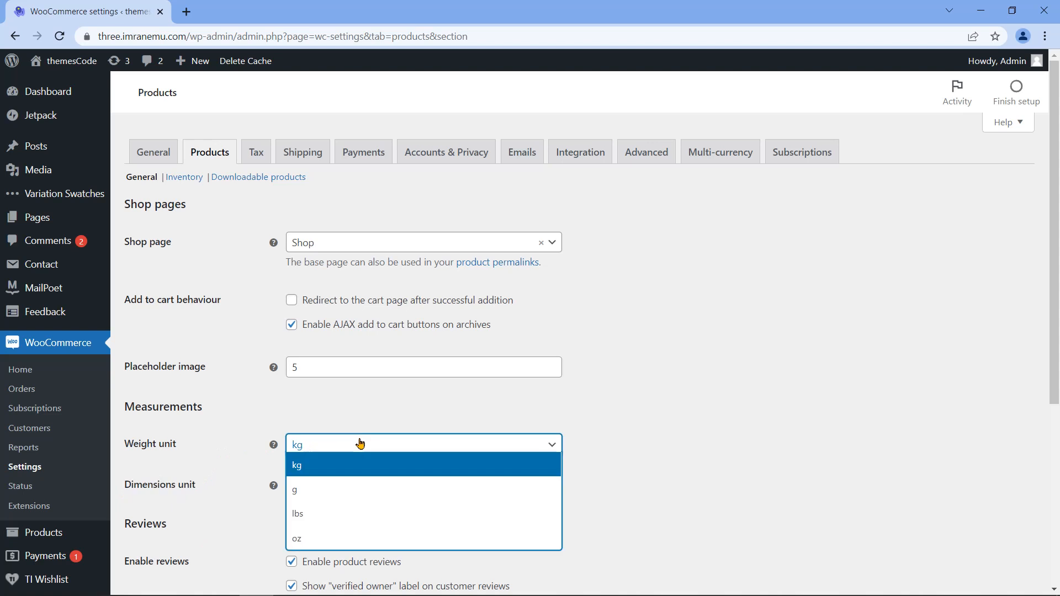
click(379, 447)
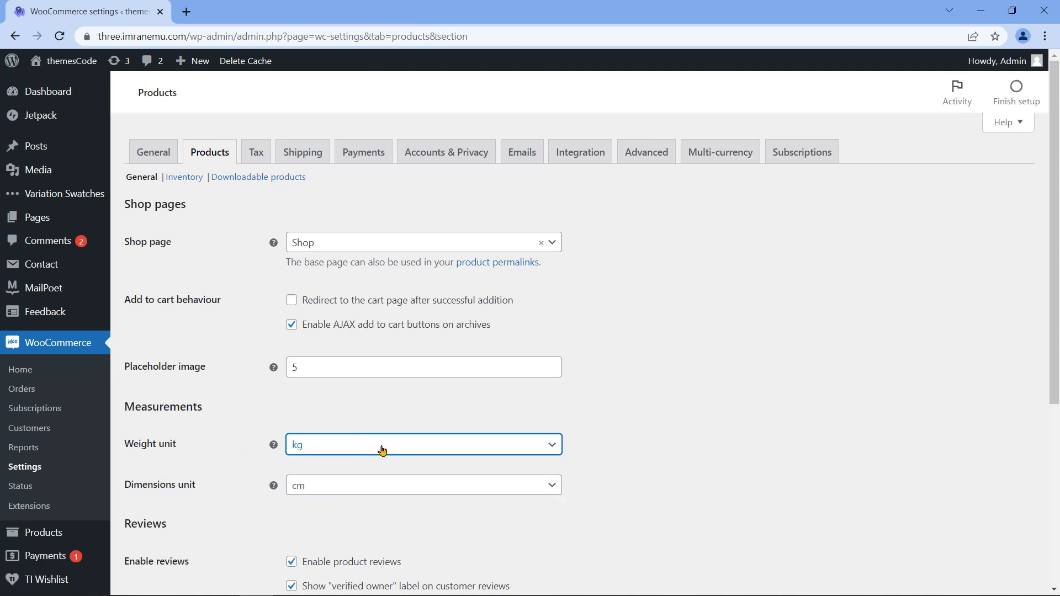
click(423, 486)
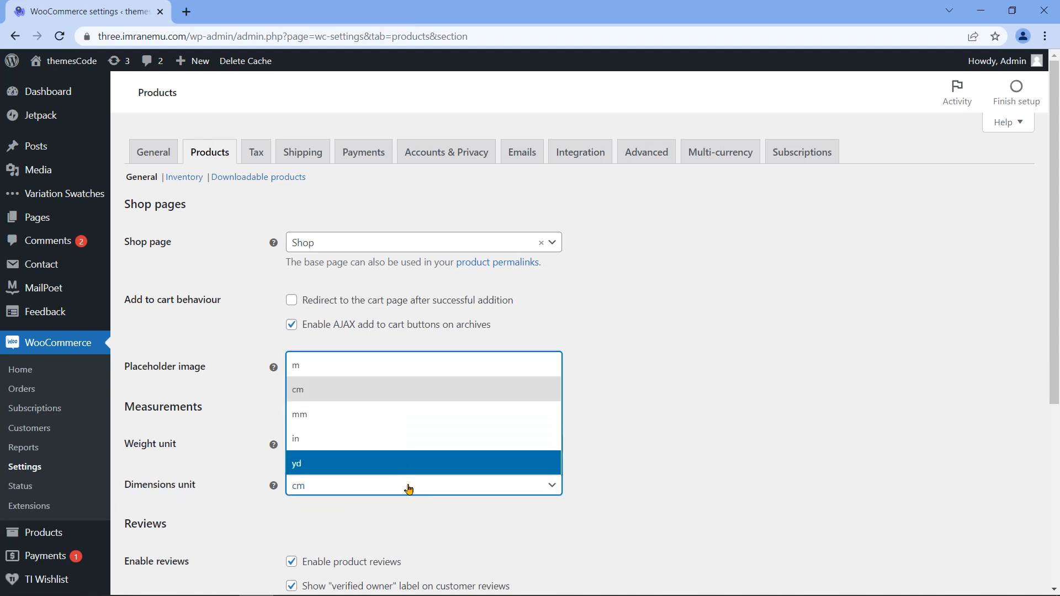
click(408, 486)
Step: Review the Reviews and Product ratings options, leaving them enabled
scroll(231, 466, down, 1)
scroll(231, 466, down, 2)
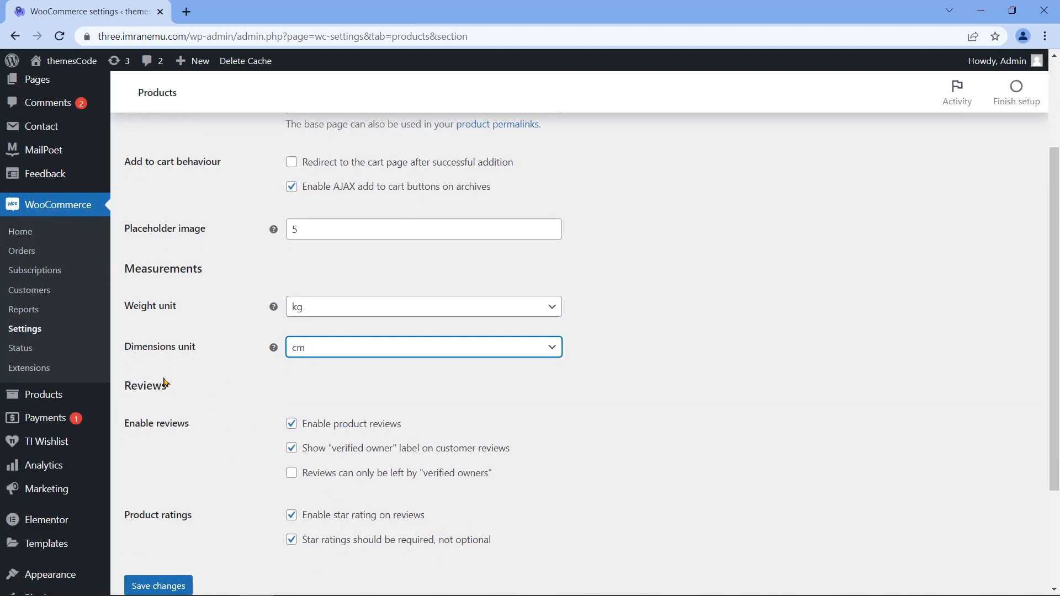
drag(126, 388, 170, 389)
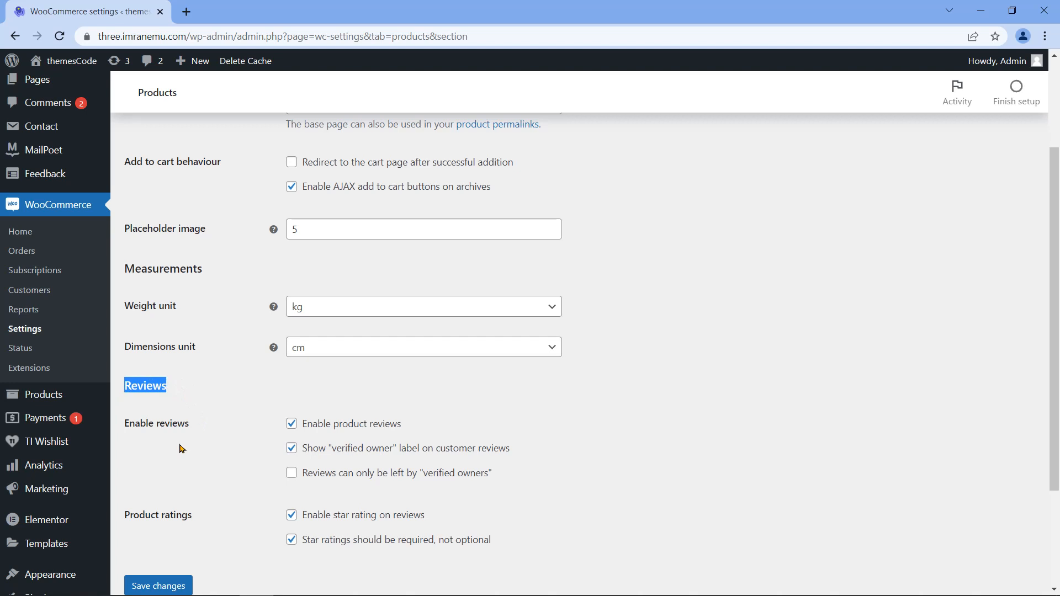
drag(125, 424, 190, 424)
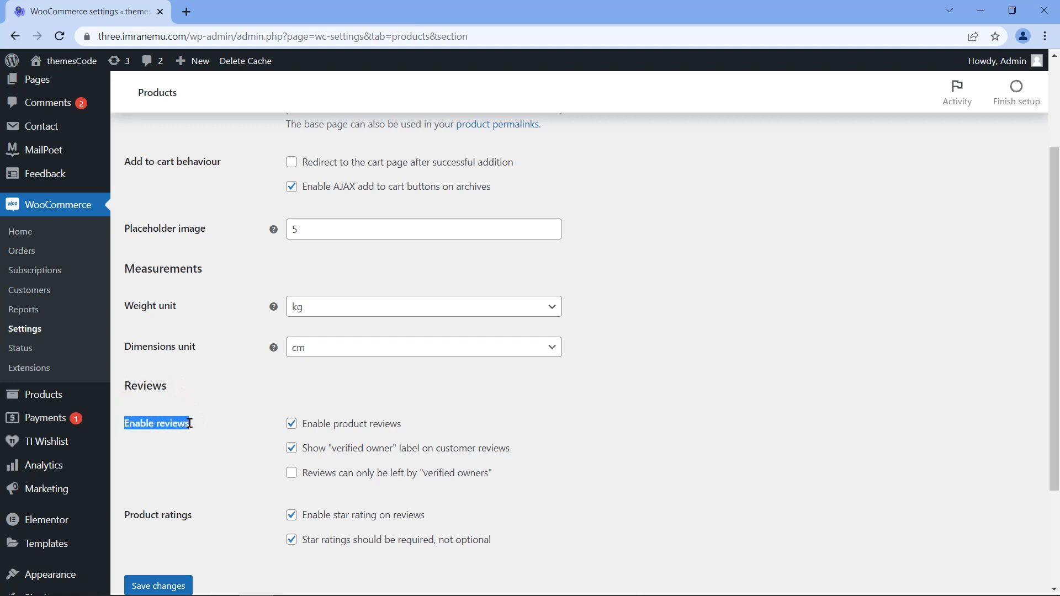
drag(125, 517, 197, 520)
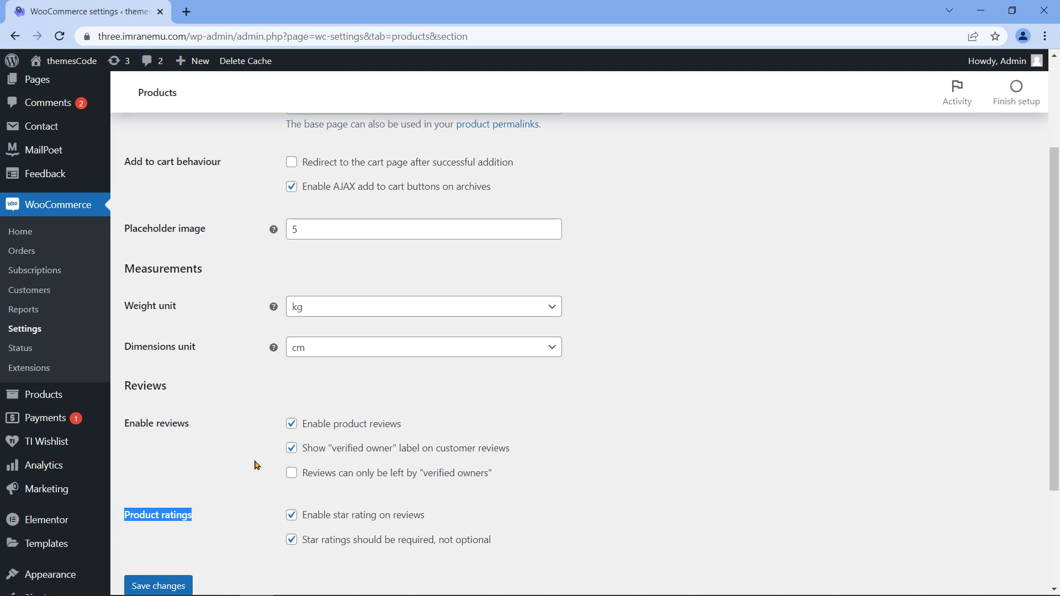
scroll(255, 465, down, 1)
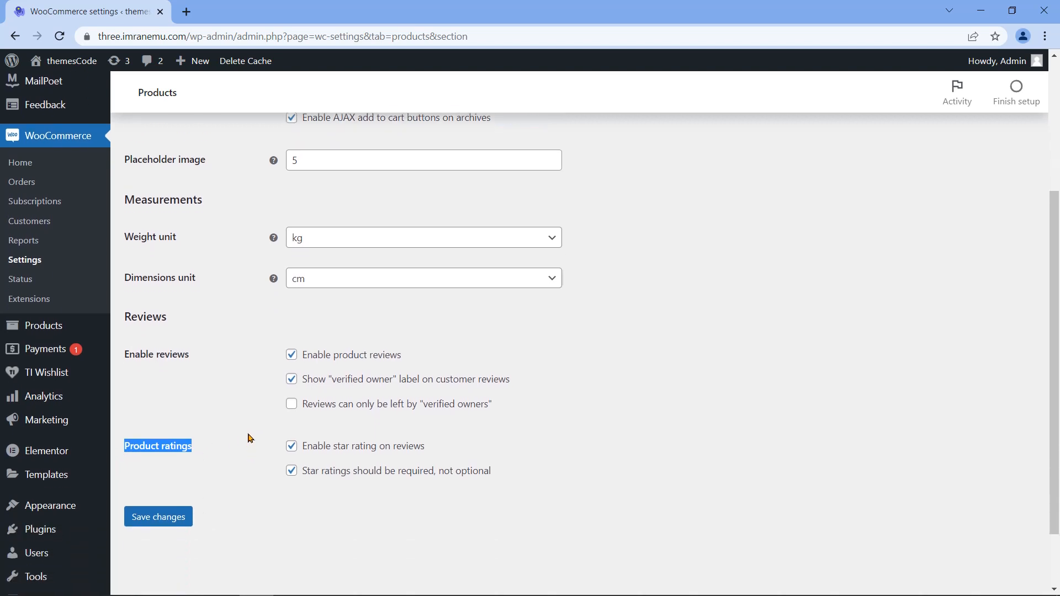
click(234, 388)
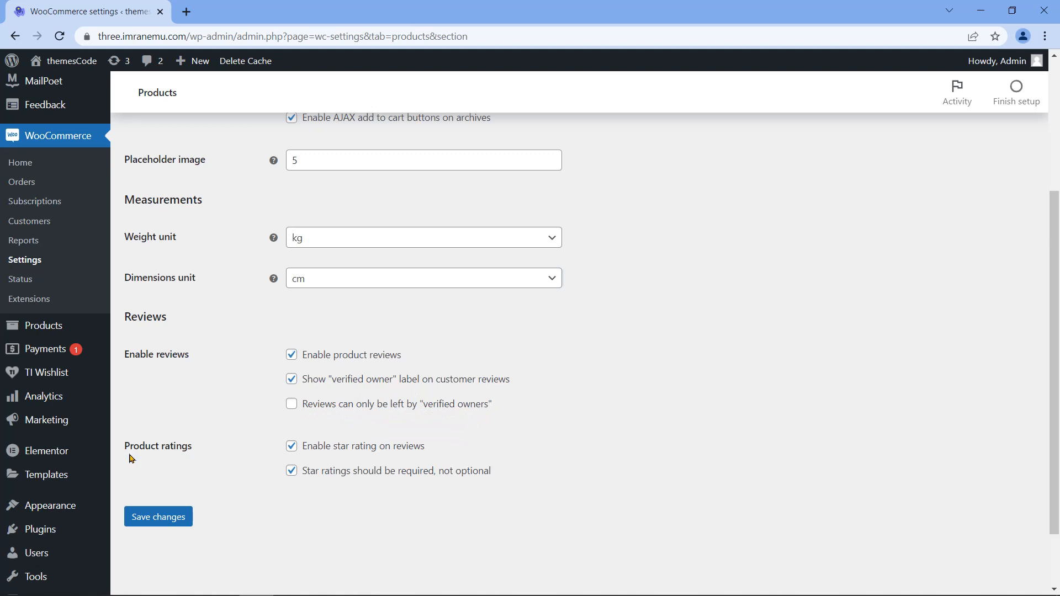
drag(125, 446, 191, 443)
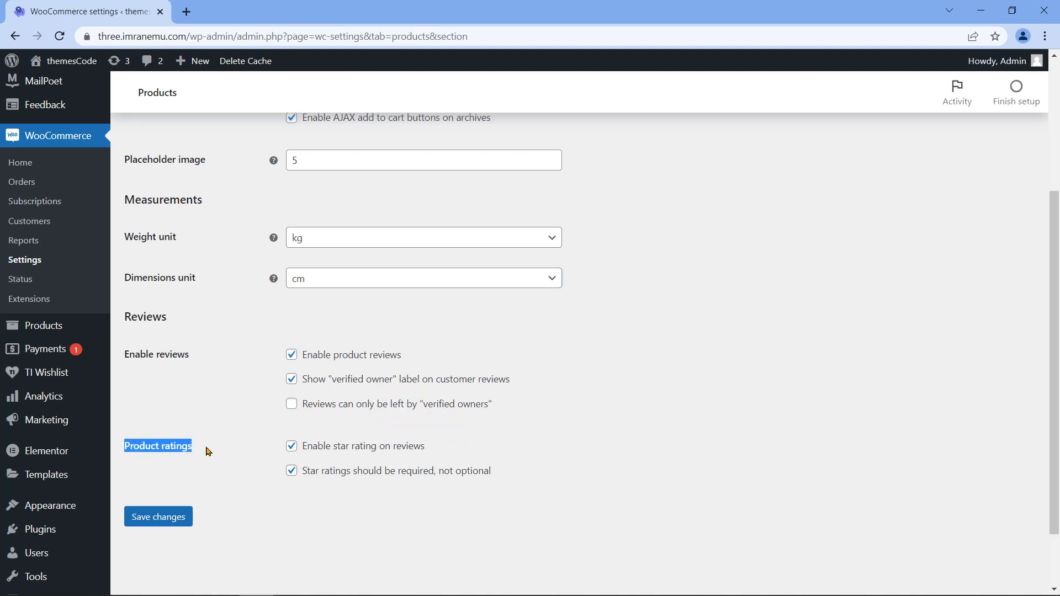
click(208, 452)
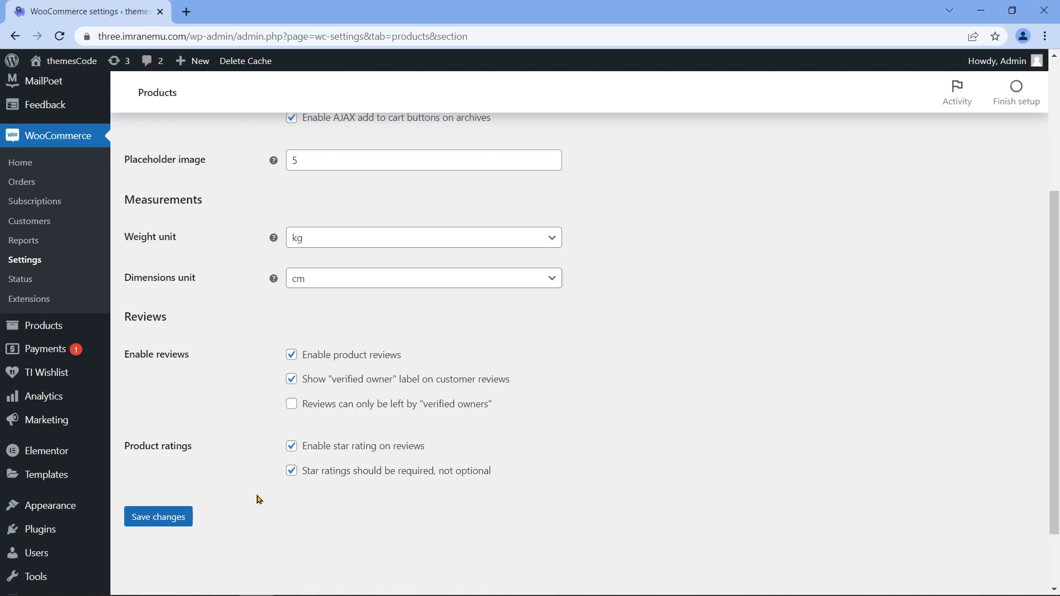
Step: Save the product settings and check the saved confirmation
scroll(257, 498, down, 1)
click(159, 450)
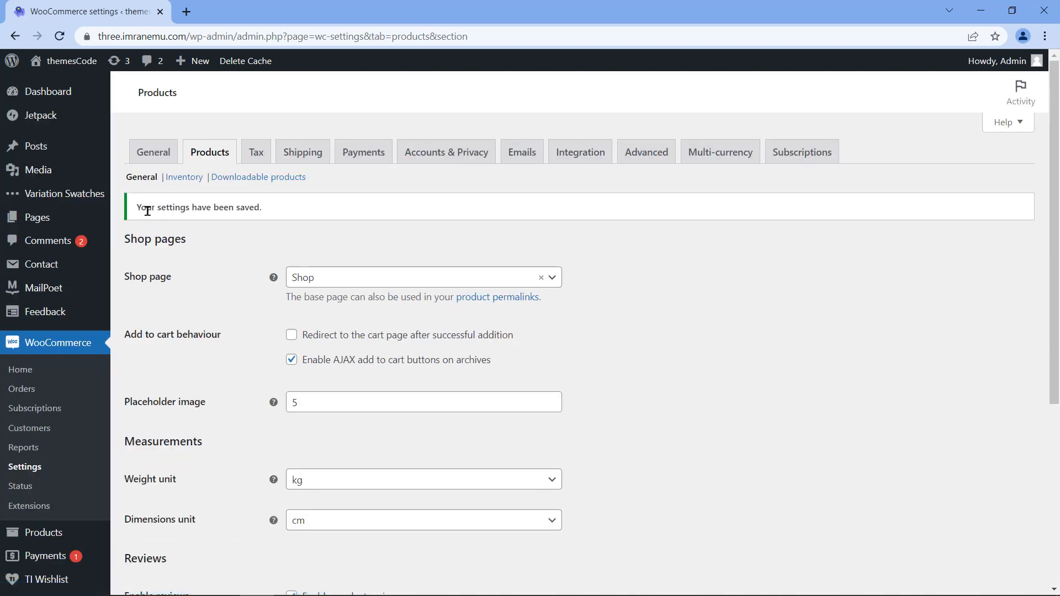
drag(137, 209, 265, 221)
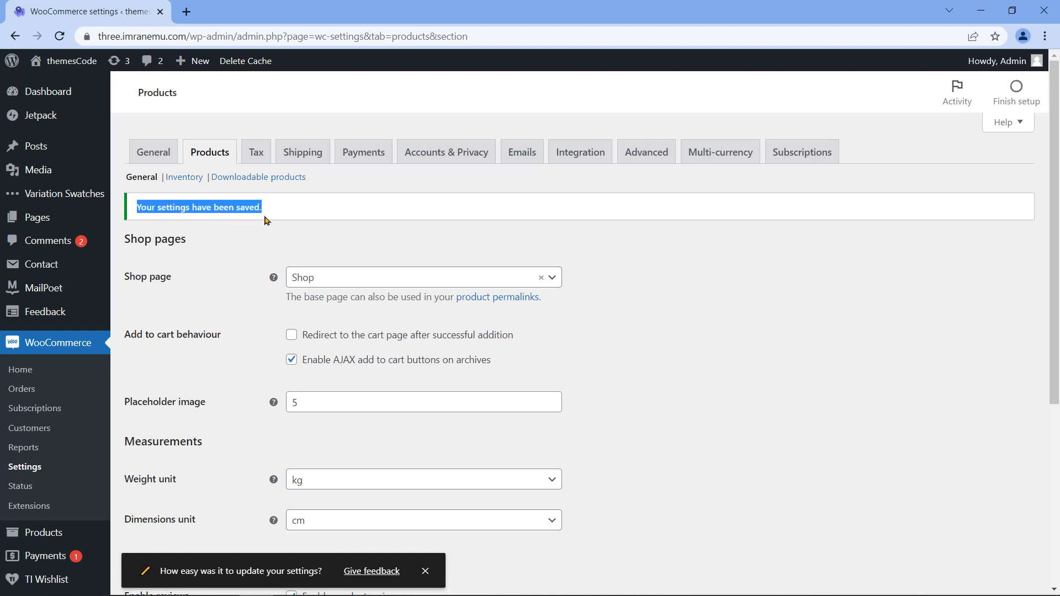
click(269, 220)
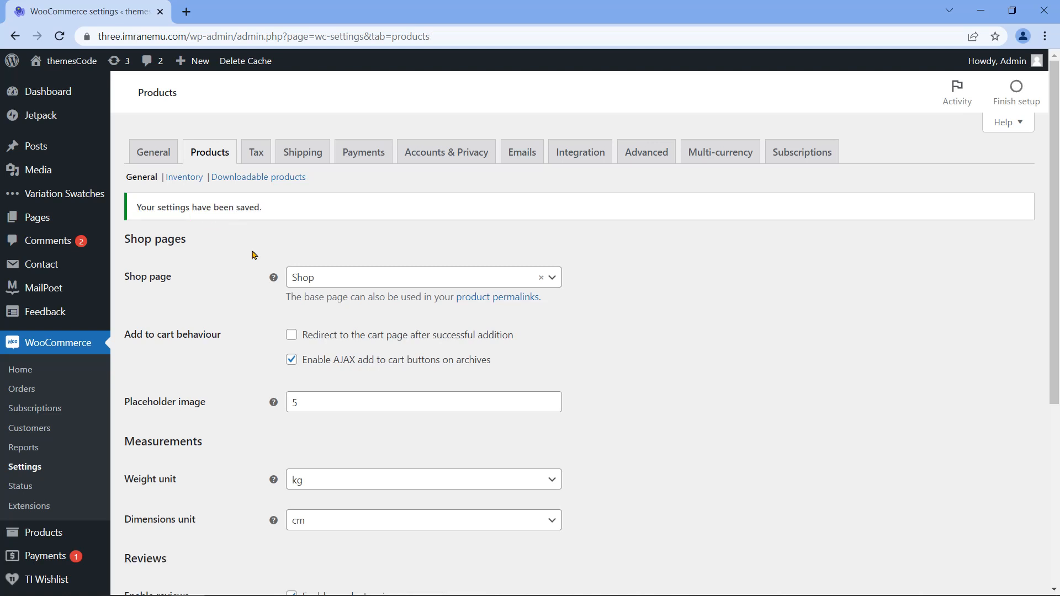
Step: In Inventory settings, turn stock management off and back on
click(189, 178)
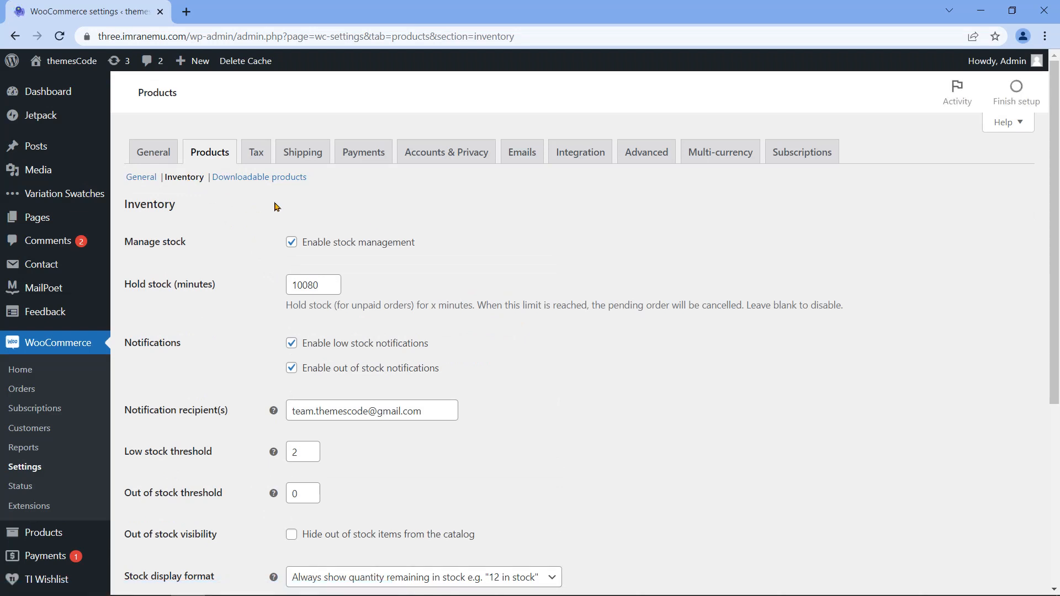
scroll(586, 332, down, 2)
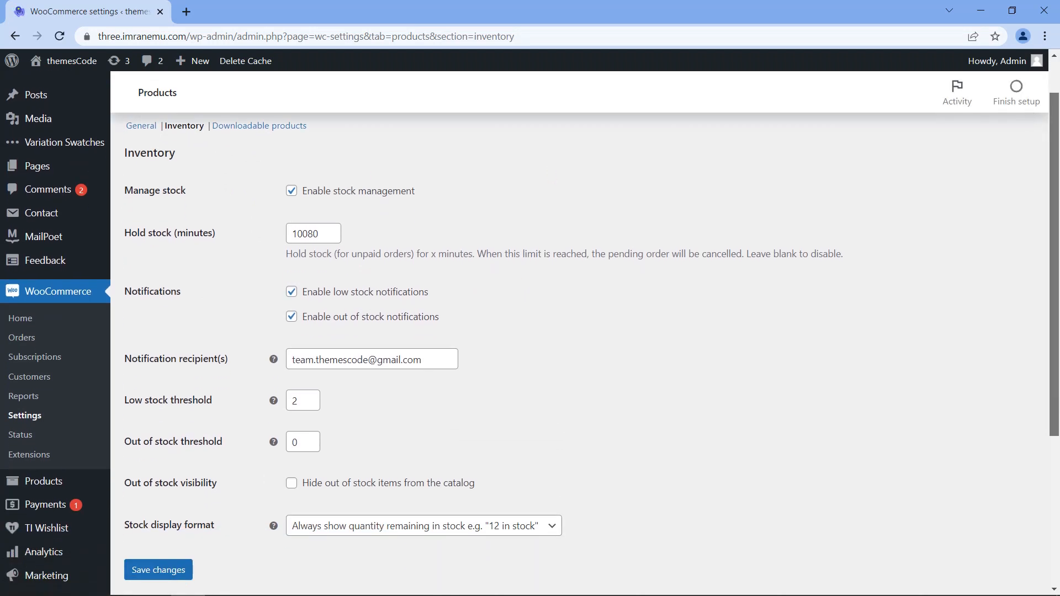
scroll(585, 331, down, 3)
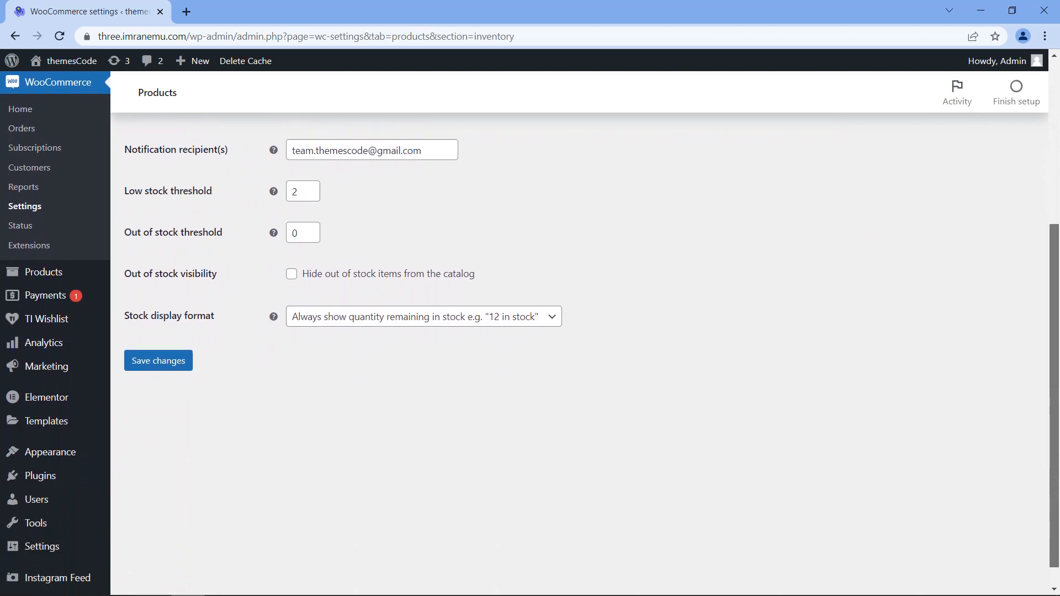
scroll(585, 331, up, 5)
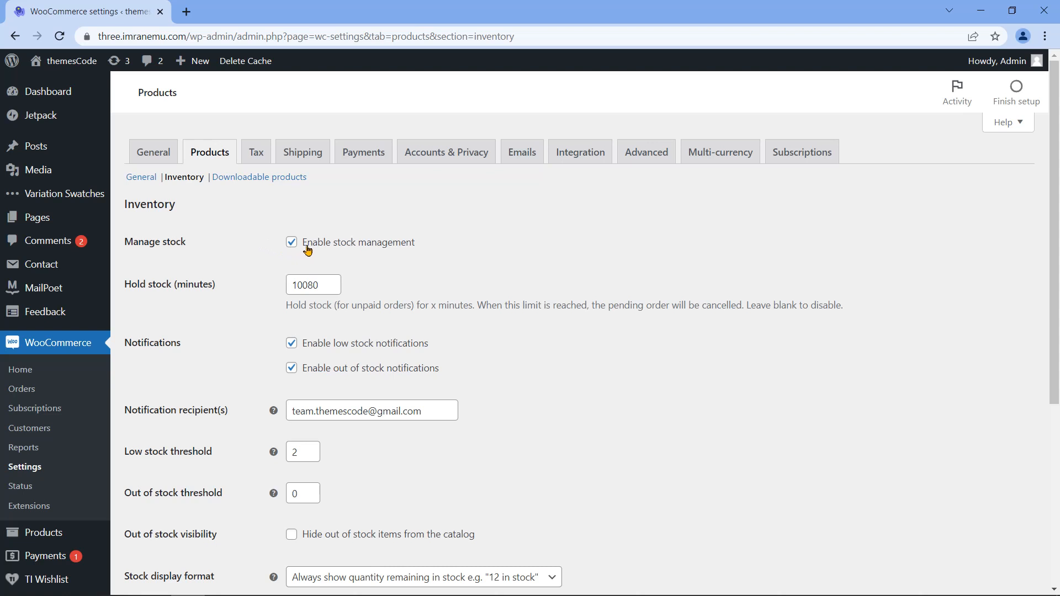
drag(307, 250, 340, 255)
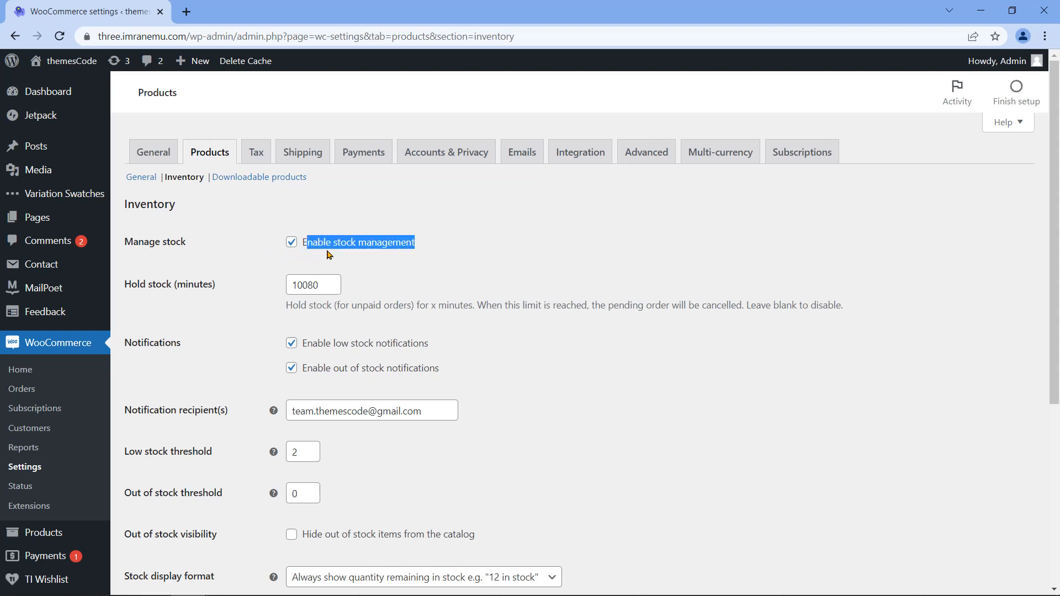
click(292, 243)
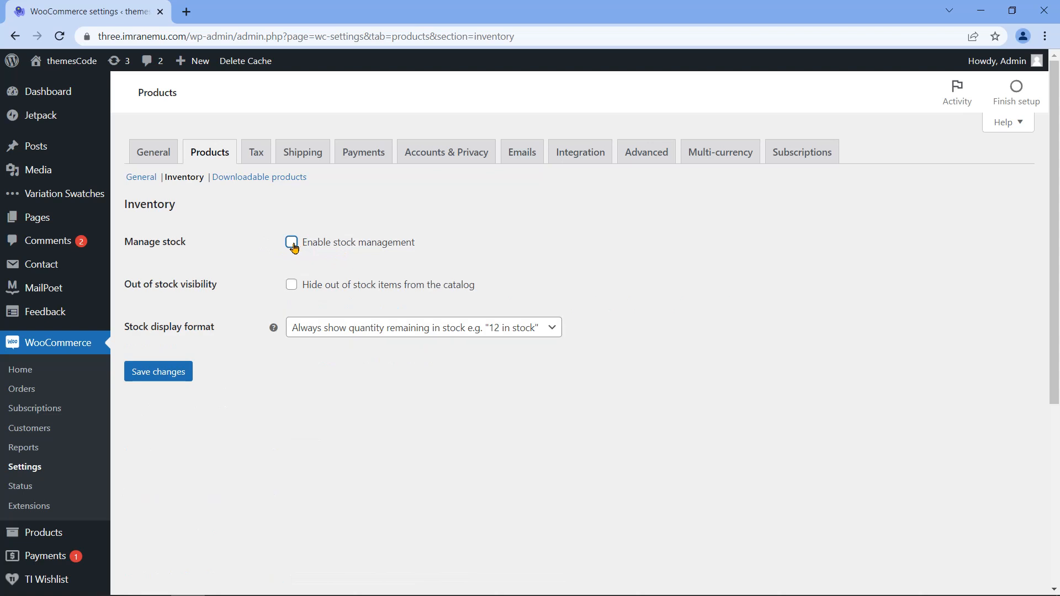
click(293, 244)
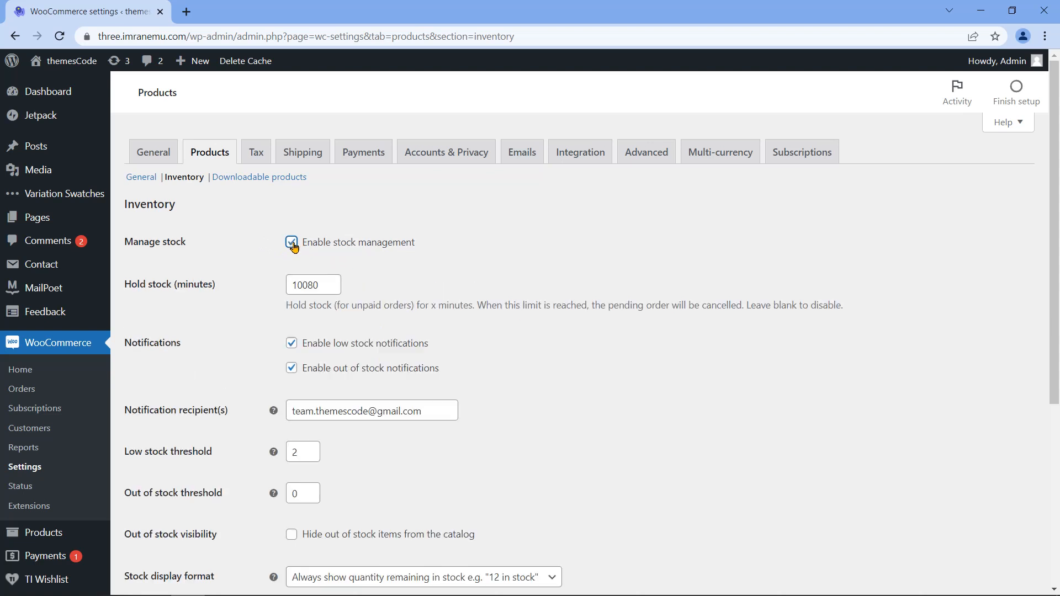
Step: Clear the 10080-minute Hold stock value
drag(123, 241, 187, 243)
drag(125, 287, 231, 296)
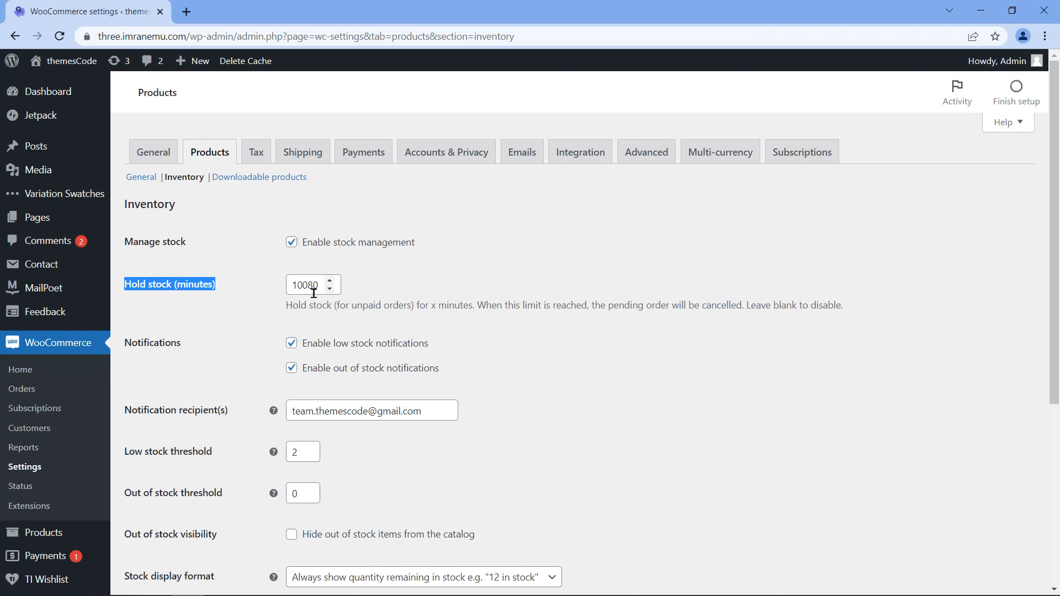
drag(322, 287, 289, 282)
key(BackSpace)
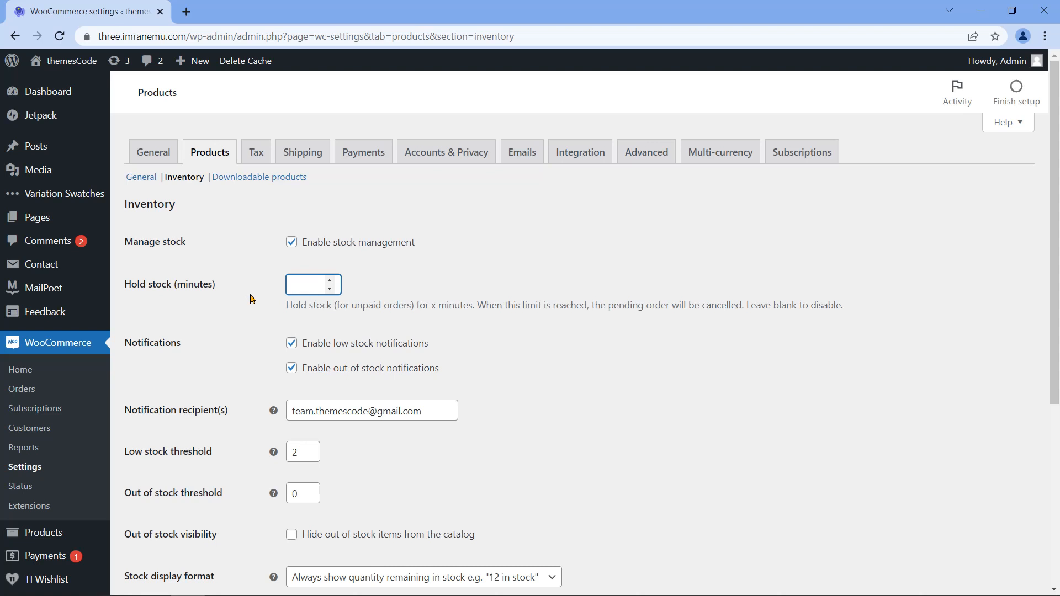
Step: Toggle out-of-stock notifications off and on, and replace the notification recipient e-mail address
drag(179, 343, 127, 366)
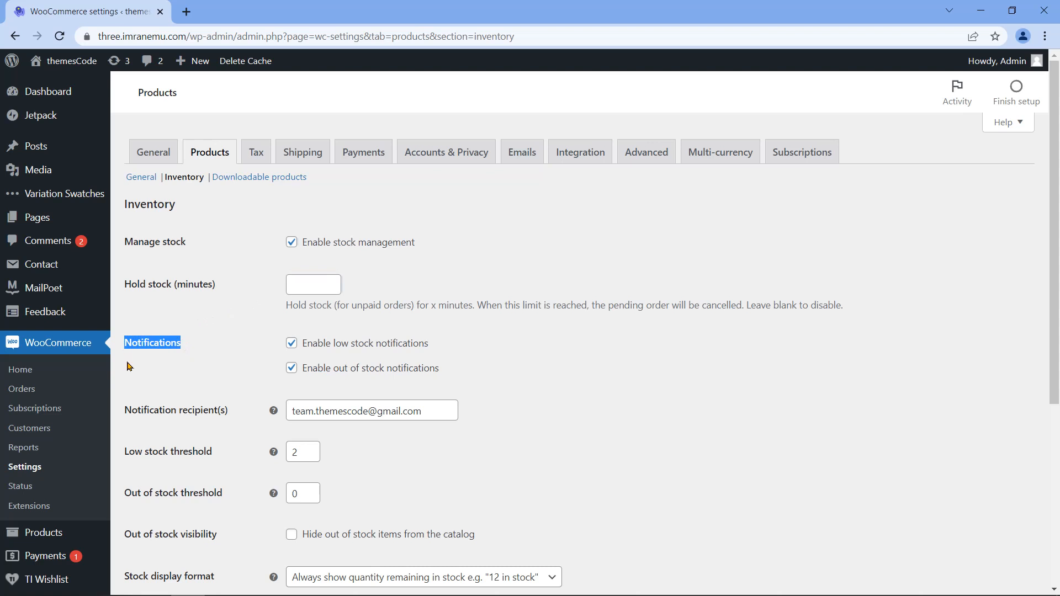
drag(304, 346, 368, 359)
drag(304, 368, 430, 388)
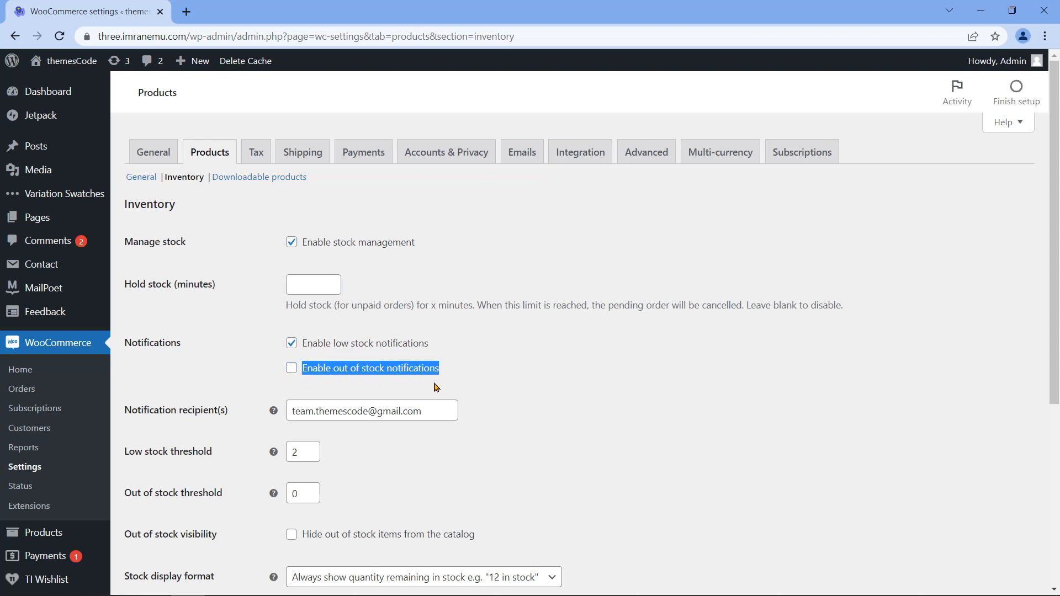
click(282, 377)
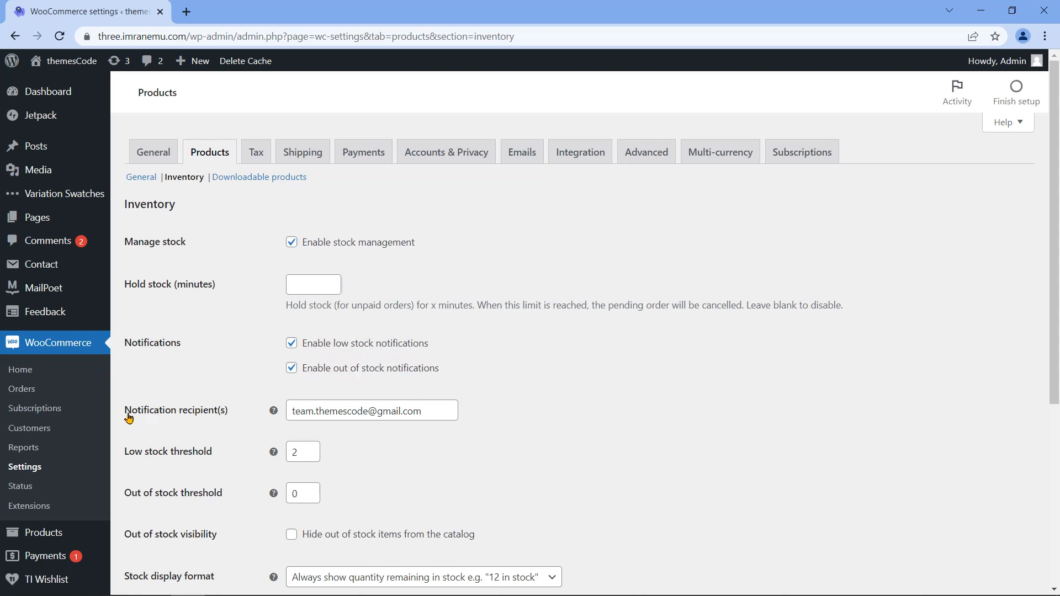
drag(127, 418, 232, 434)
drag(428, 409, 215, 380)
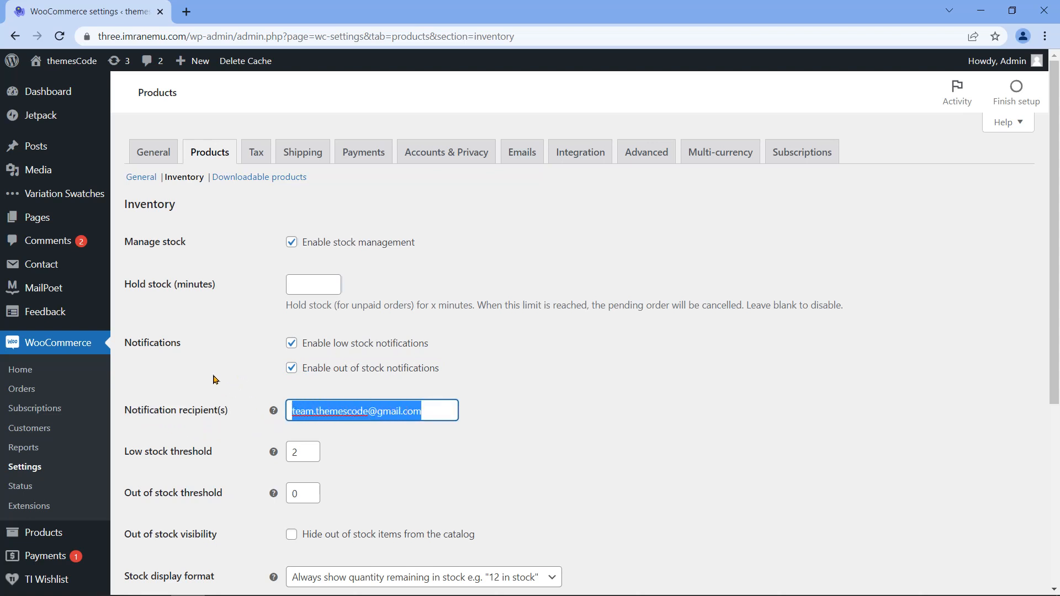
key(BackSpace)
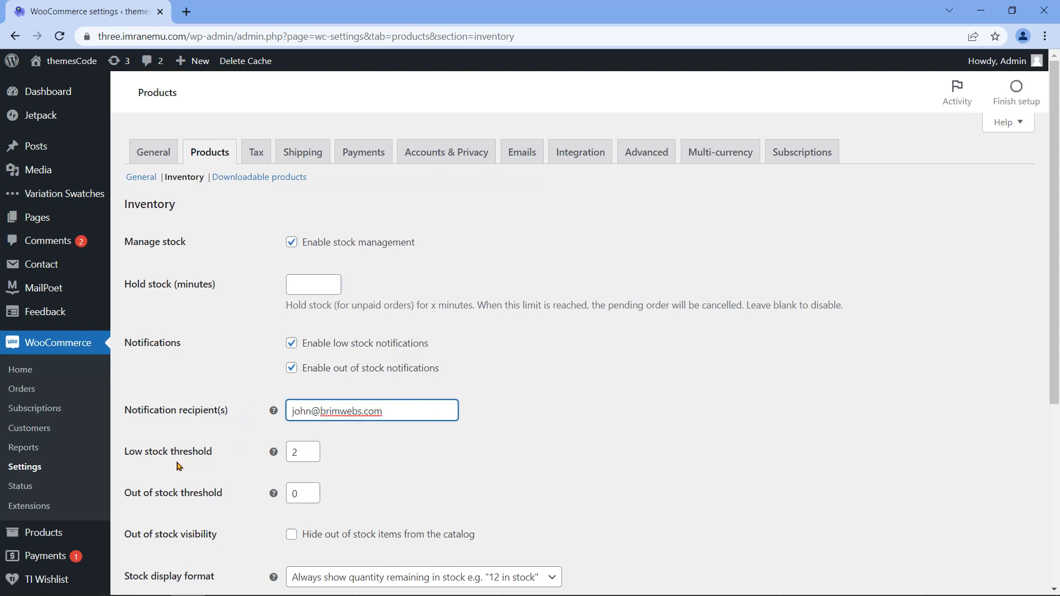
Step: Lower the Out of stock threshold to 0, keeping Low stock threshold at 2
drag(122, 455, 216, 463)
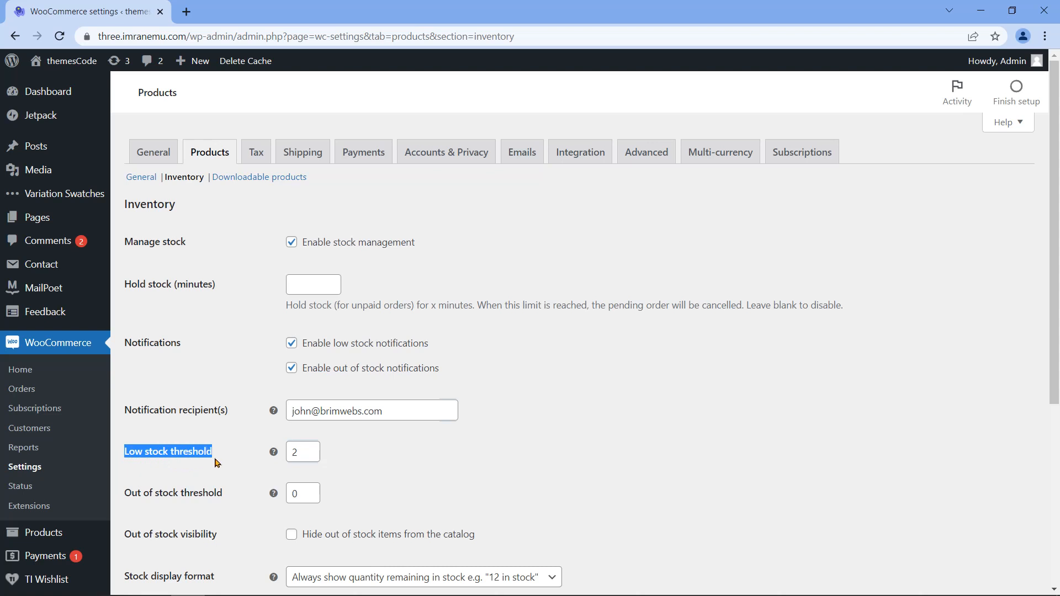
click(126, 499)
drag(127, 499, 220, 513)
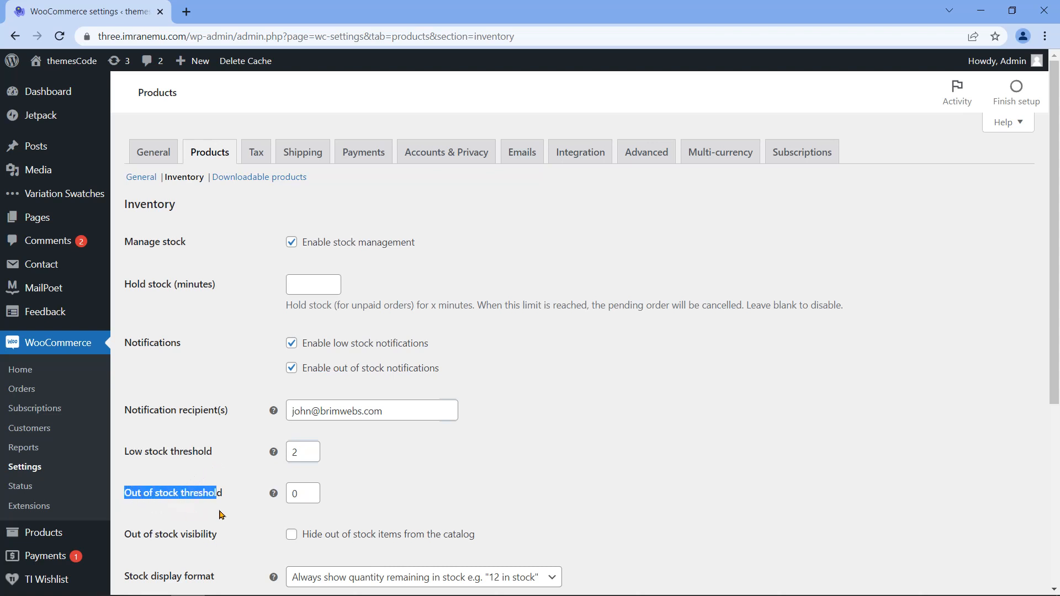
click(311, 491)
click(311, 490)
click(311, 490)
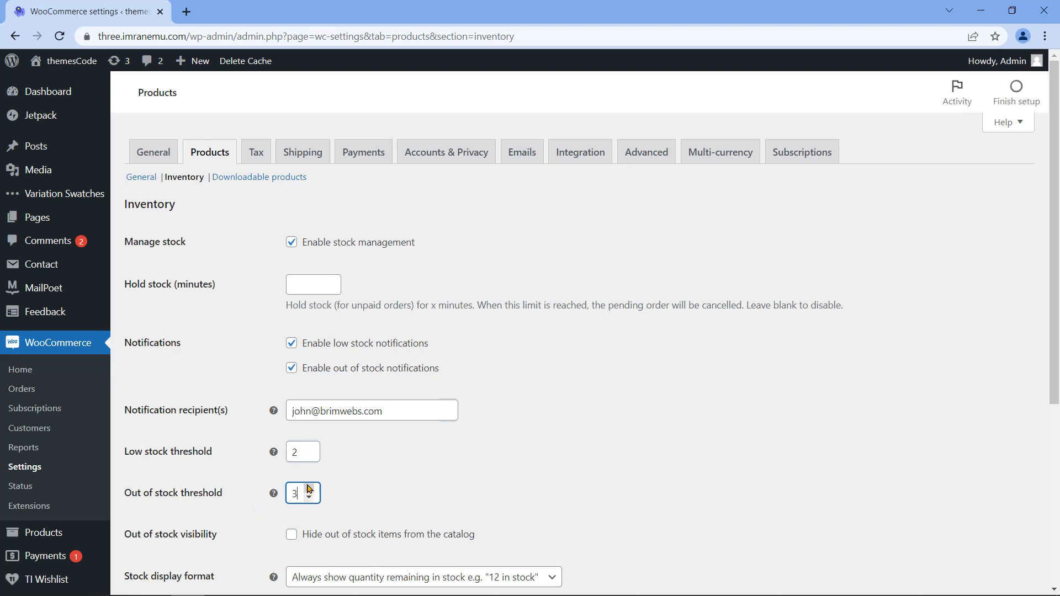
click(308, 498)
click(308, 498)
click(309, 498)
Step: Keep Stock display format as always showing the remaining stock quantity
scroll(301, 492, down, 1)
click(243, 458)
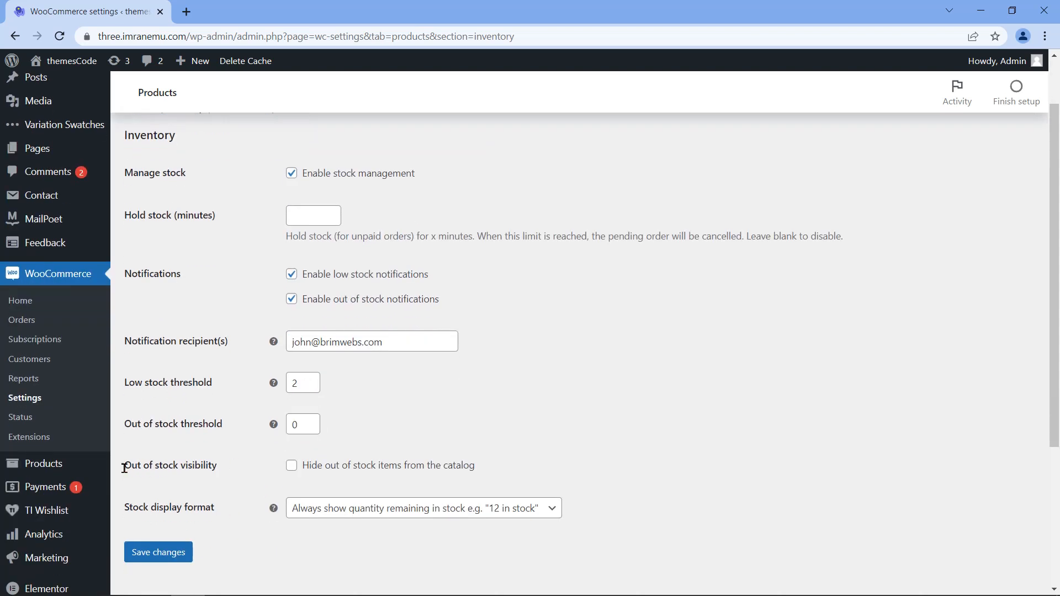
drag(123, 466, 220, 478)
drag(304, 474, 484, 471)
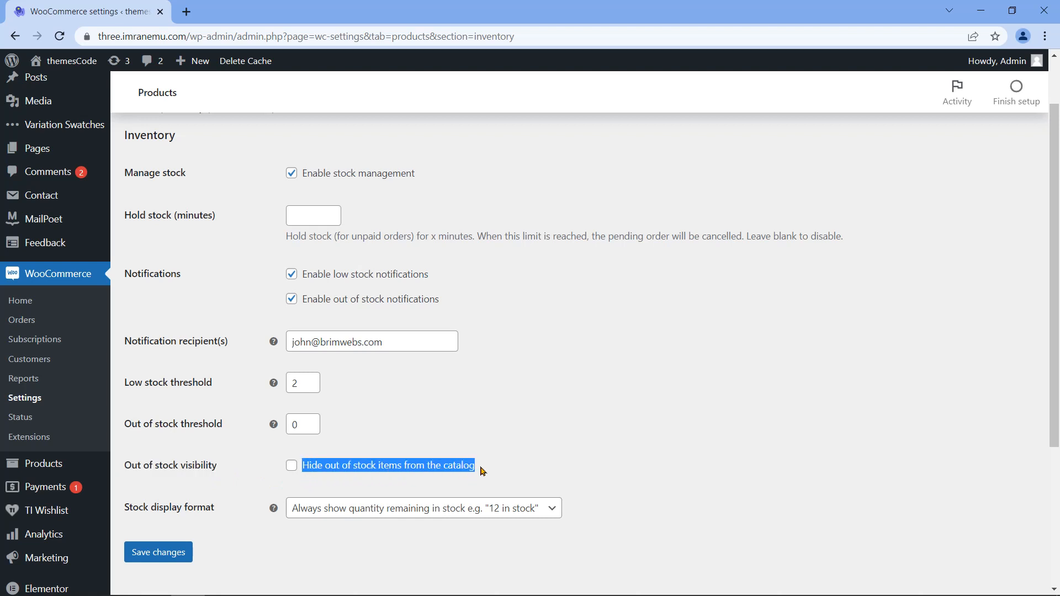
click(250, 490)
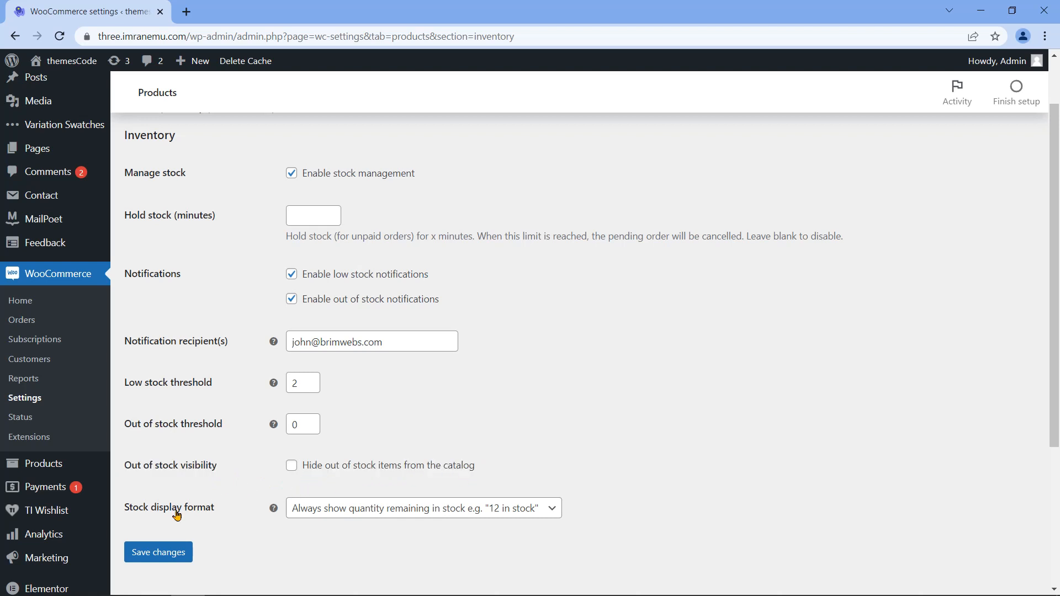
drag(126, 510, 221, 515)
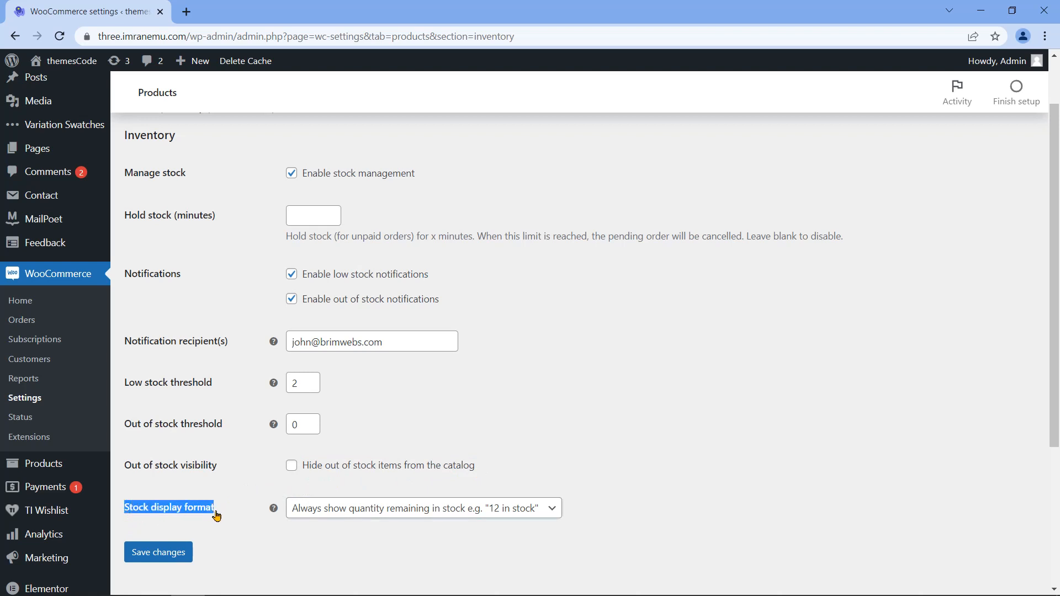
click(554, 512)
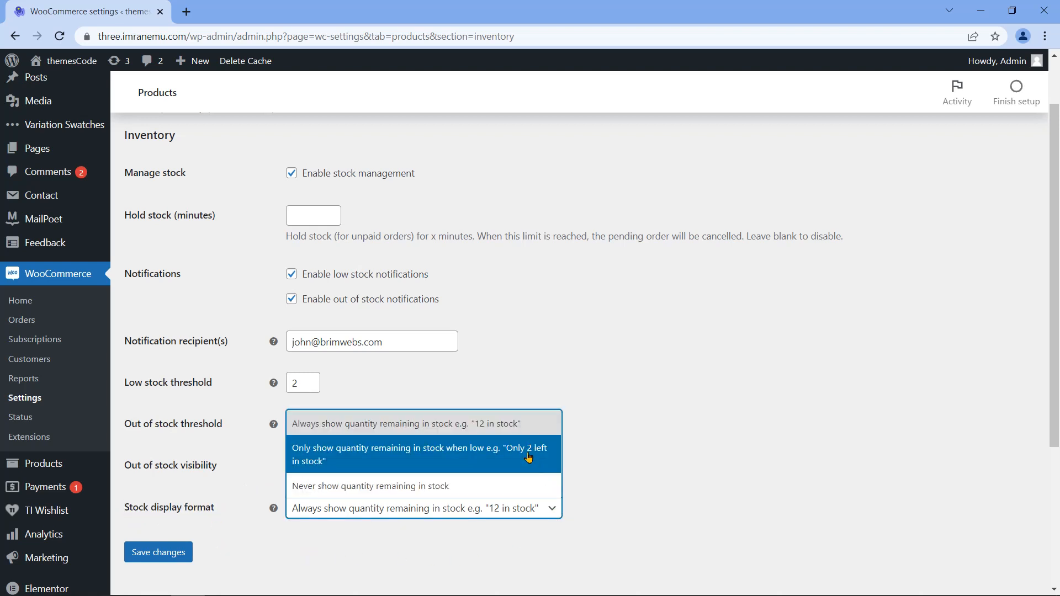
click(551, 518)
Step: Save the inventory settings and confirm the saved message
scroll(253, 551, down, 3)
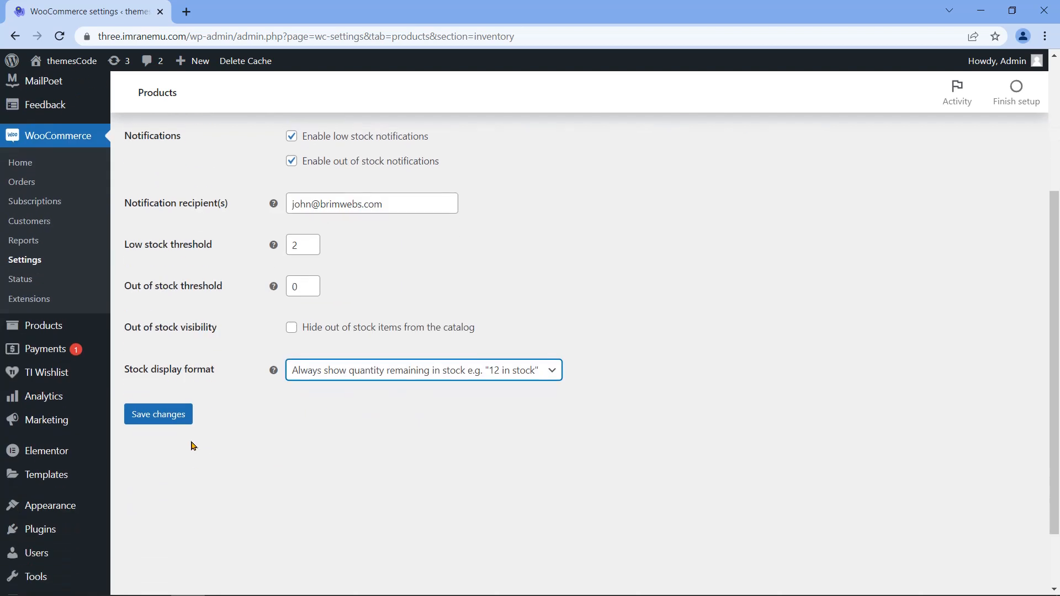
click(160, 419)
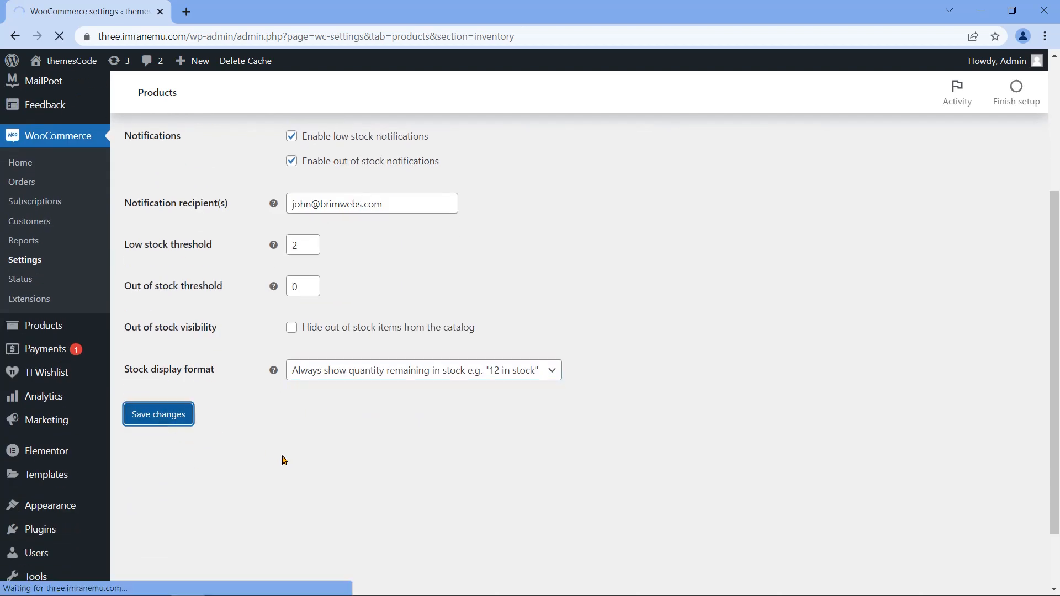
drag(137, 209, 274, 207)
click(243, 275)
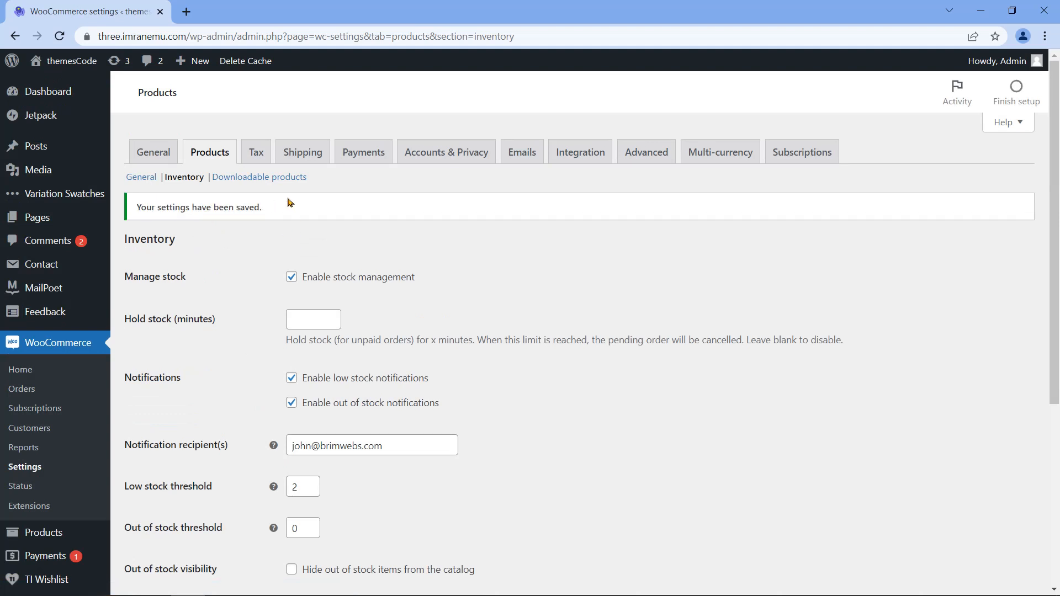
click(276, 179)
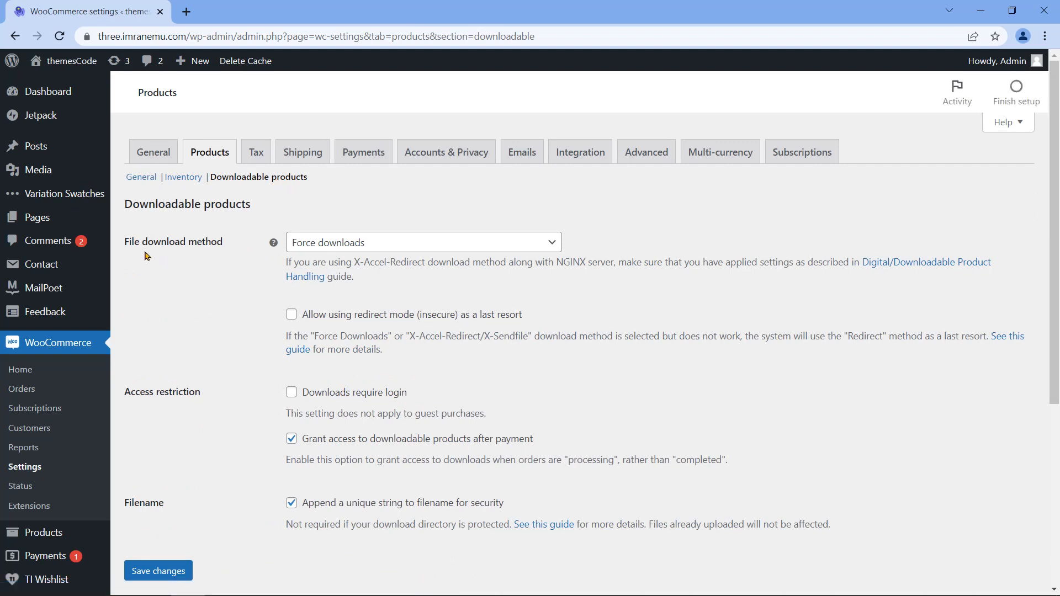
Step: Keep Force downloads as the file download method
drag(126, 247, 223, 254)
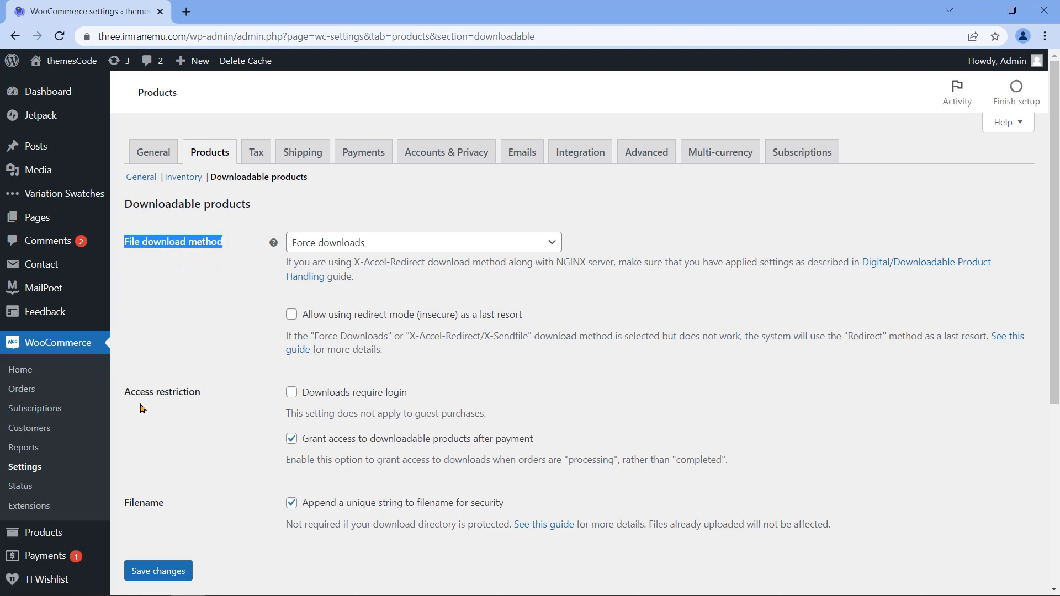
drag(125, 393, 200, 394)
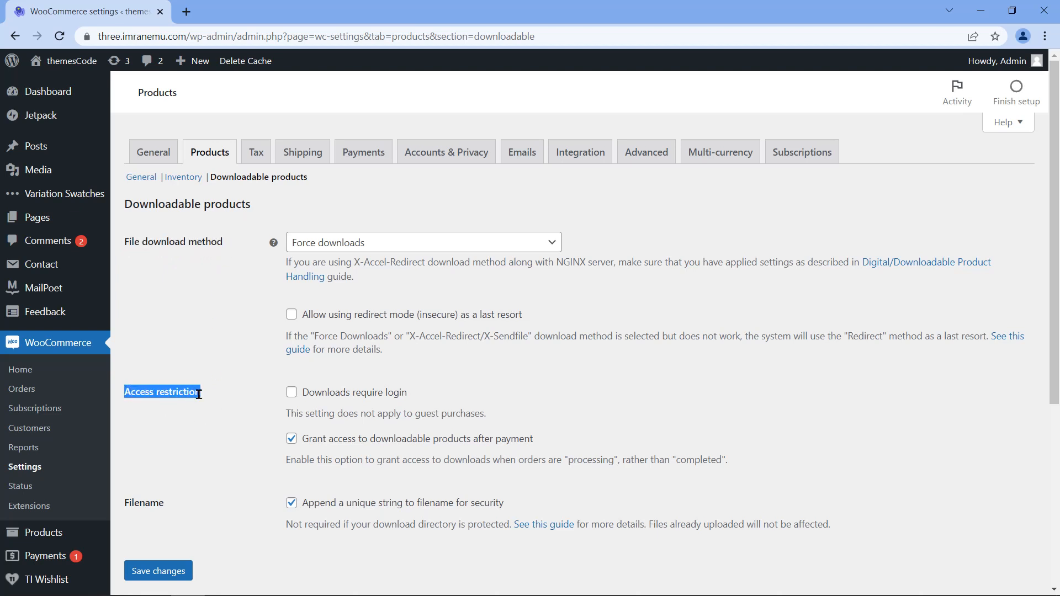
drag(125, 503, 166, 504)
click(313, 247)
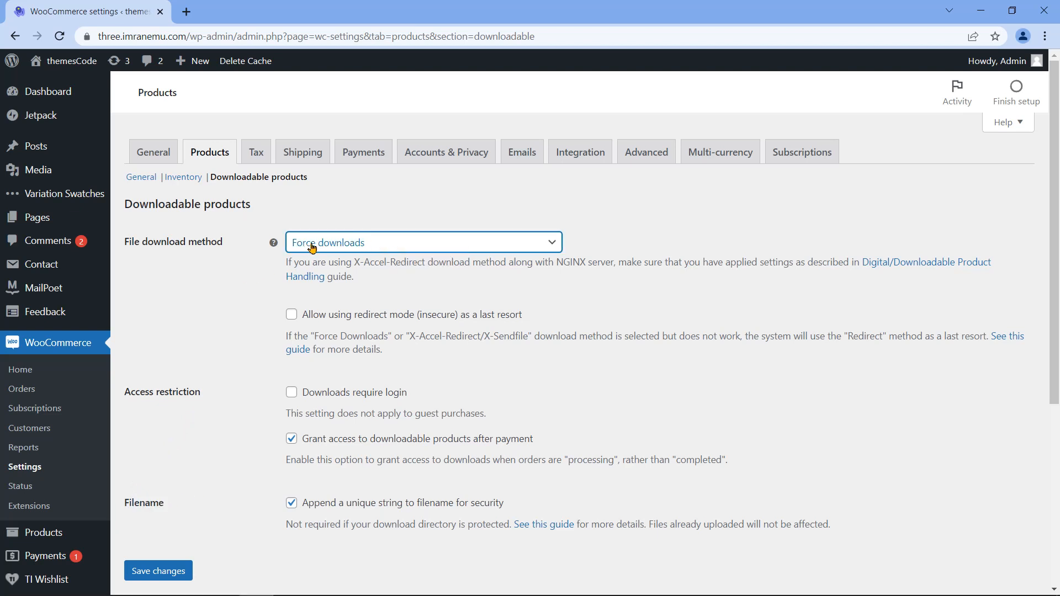
click(365, 247)
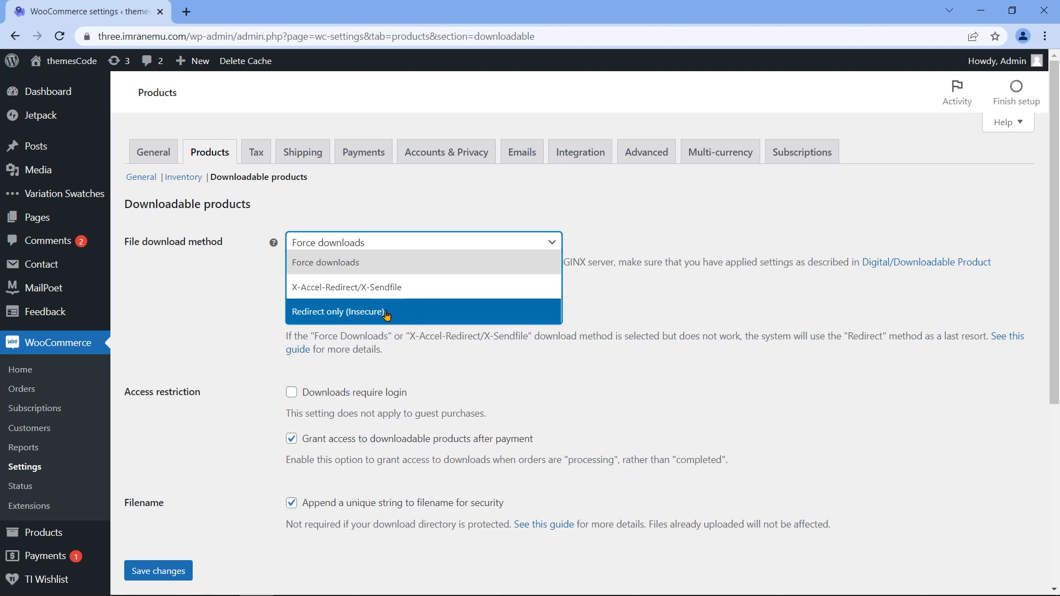
click(245, 337)
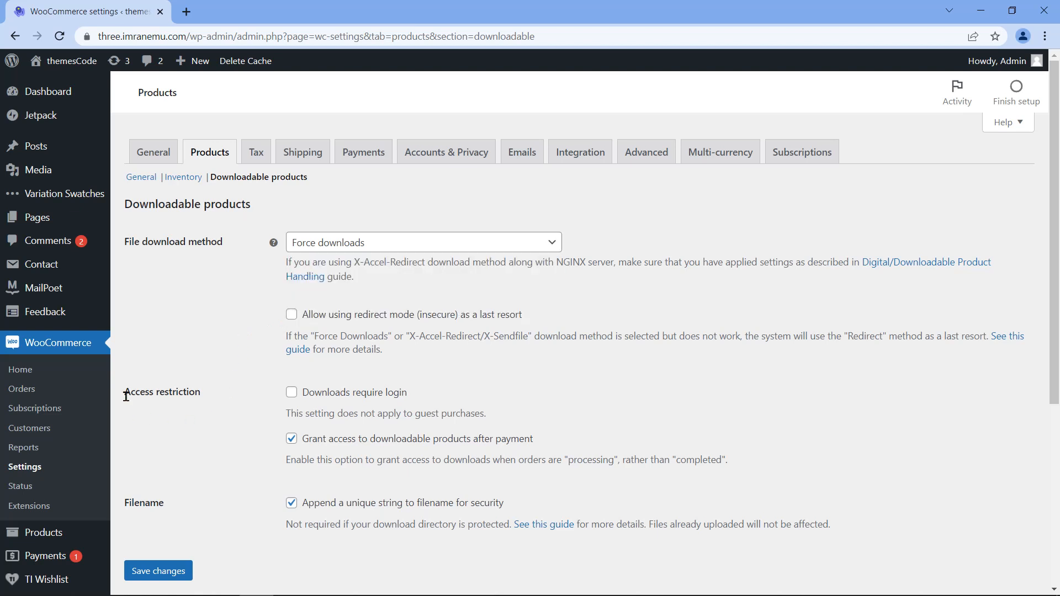
Step: Tick then untick Downloads require login, leaving login not required
drag(126, 396, 201, 394)
click(266, 410)
click(293, 395)
drag(303, 394, 407, 403)
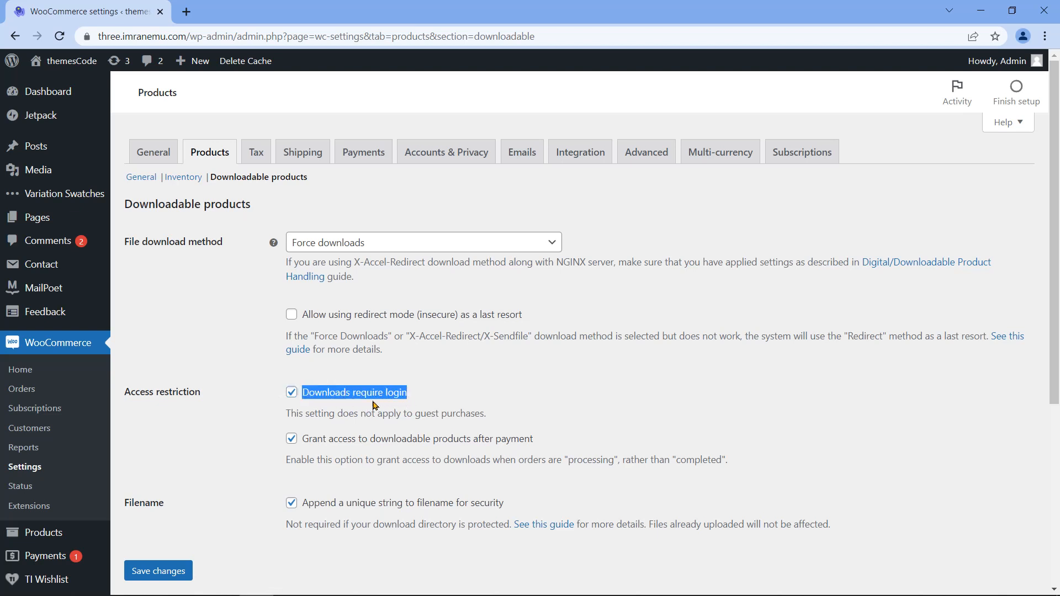
click(278, 403)
click(292, 394)
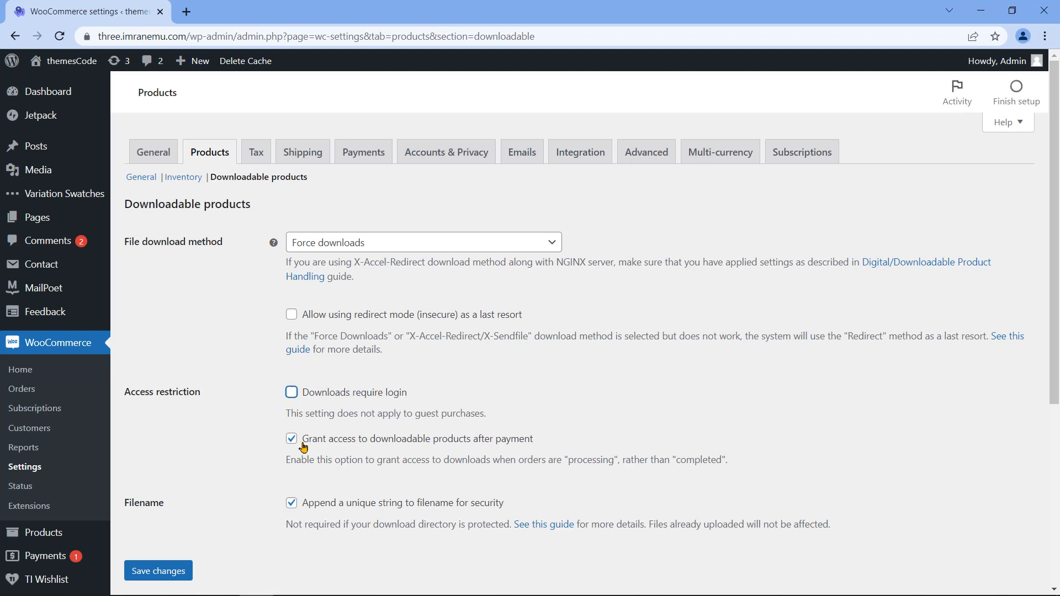
Step: Save the downloadable products settings with grant access after payment enabled
drag(304, 447, 541, 447)
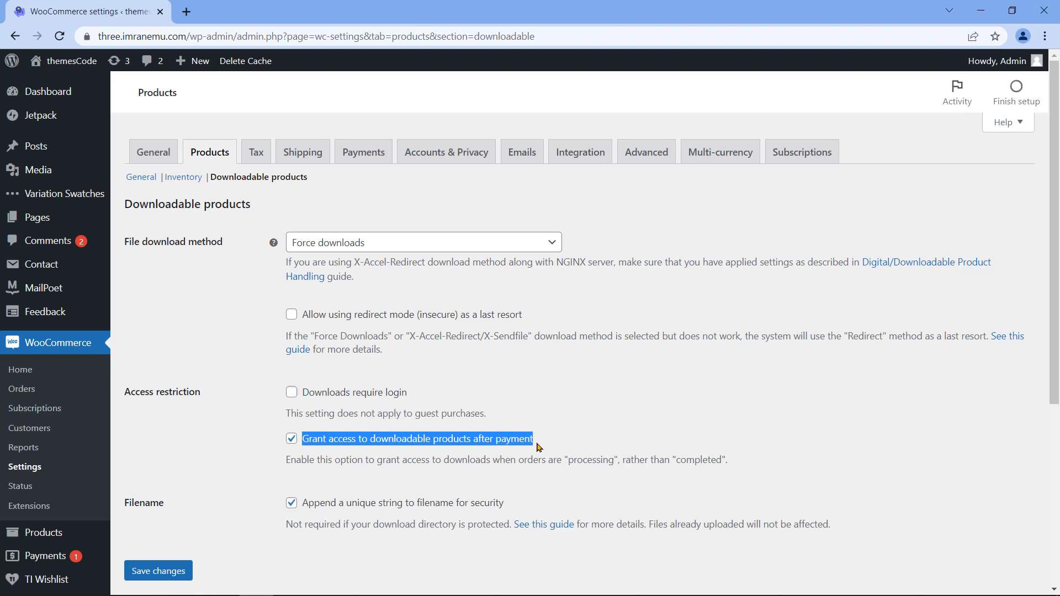
click(539, 447)
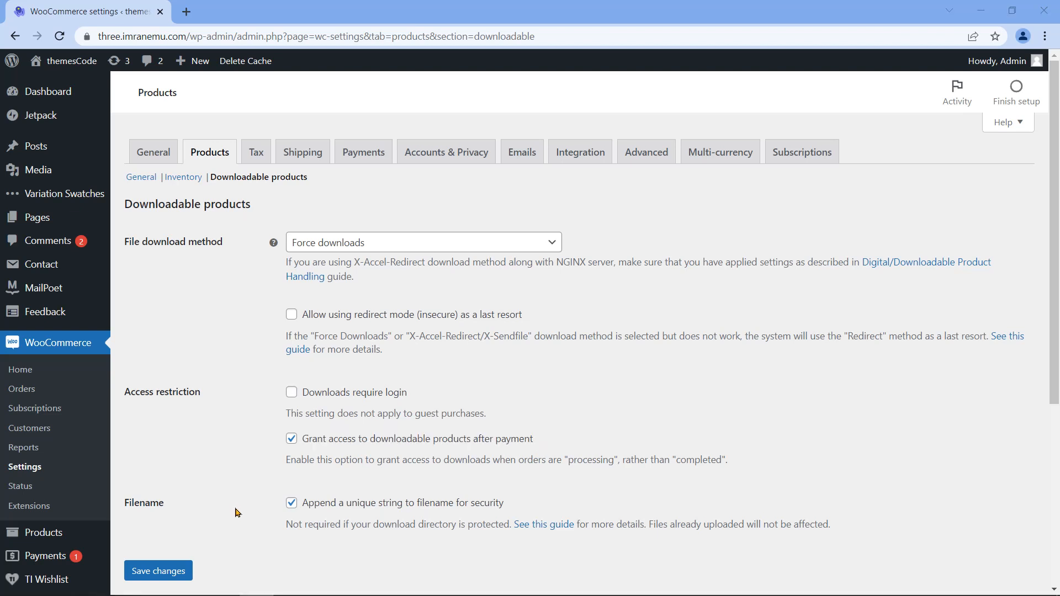
click(154, 575)
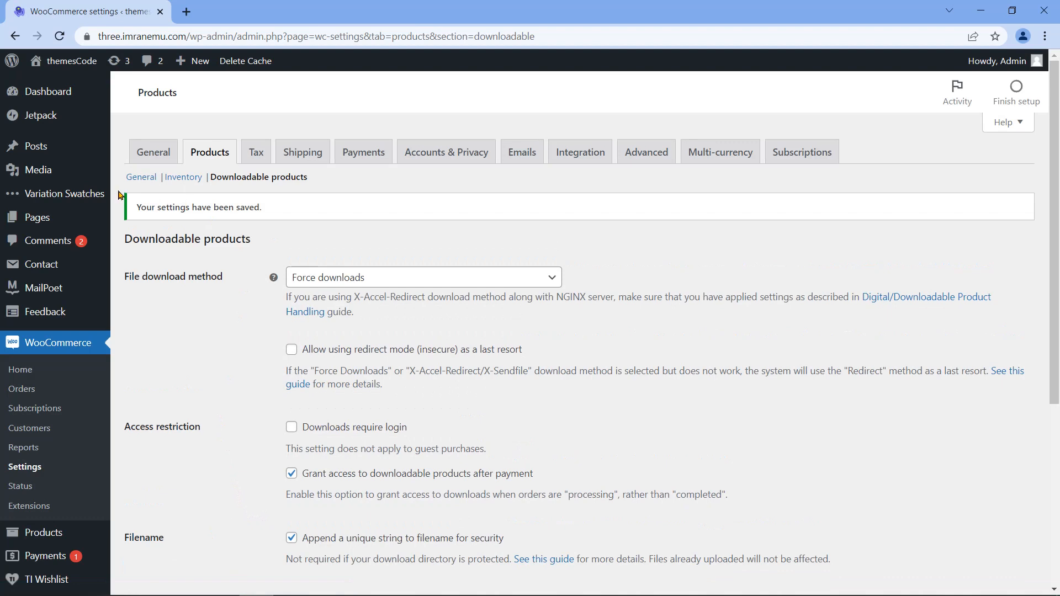
drag(138, 204, 276, 208)
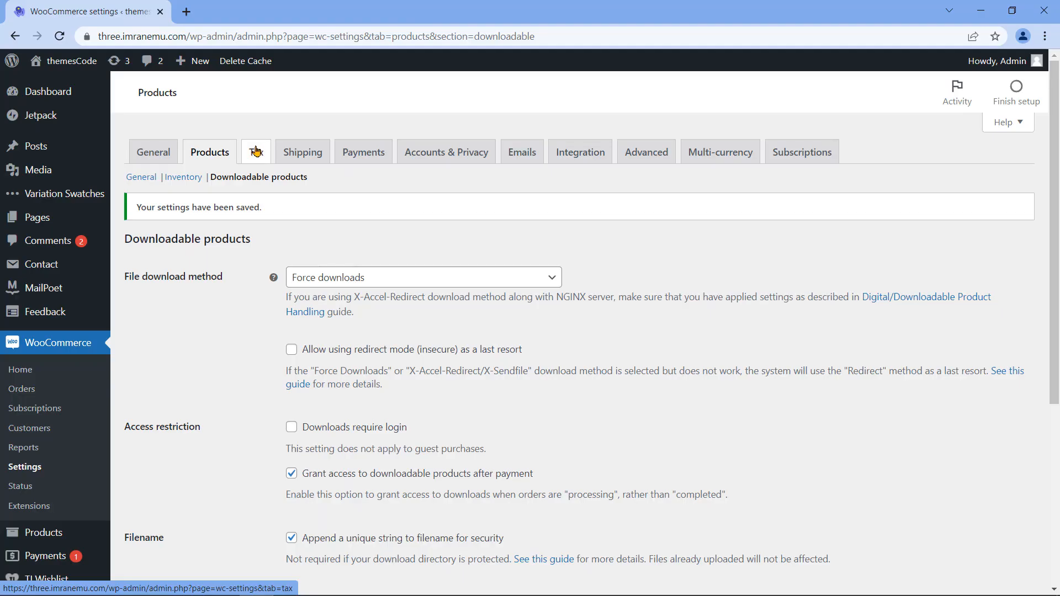
Step: In Tax options, switch Automated taxes to Enable and back to Disable
click(257, 151)
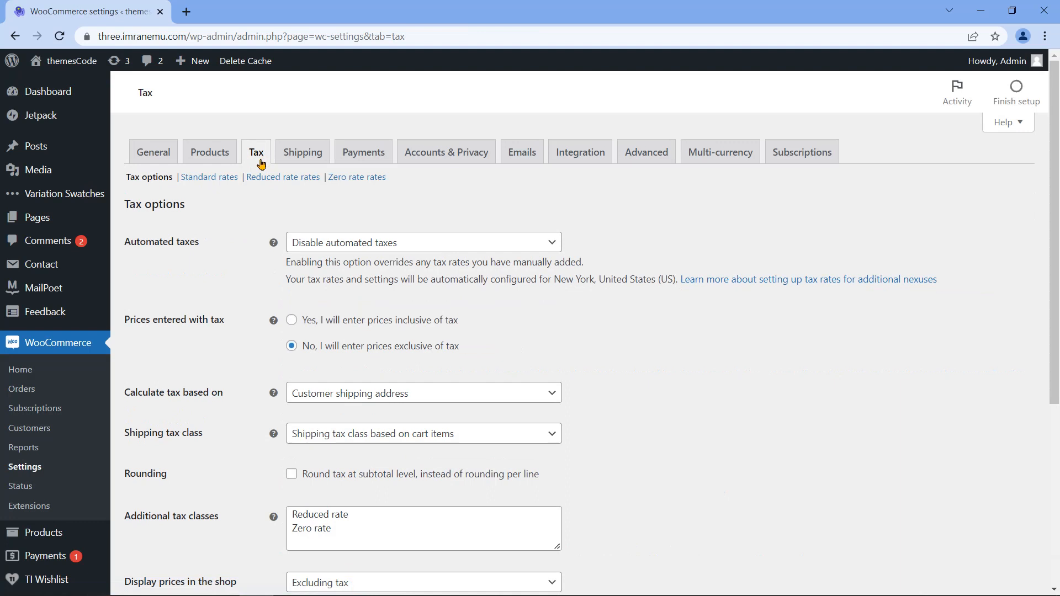
scroll(267, 220, down, 5)
scroll(267, 220, up, 5)
drag(124, 204, 185, 202)
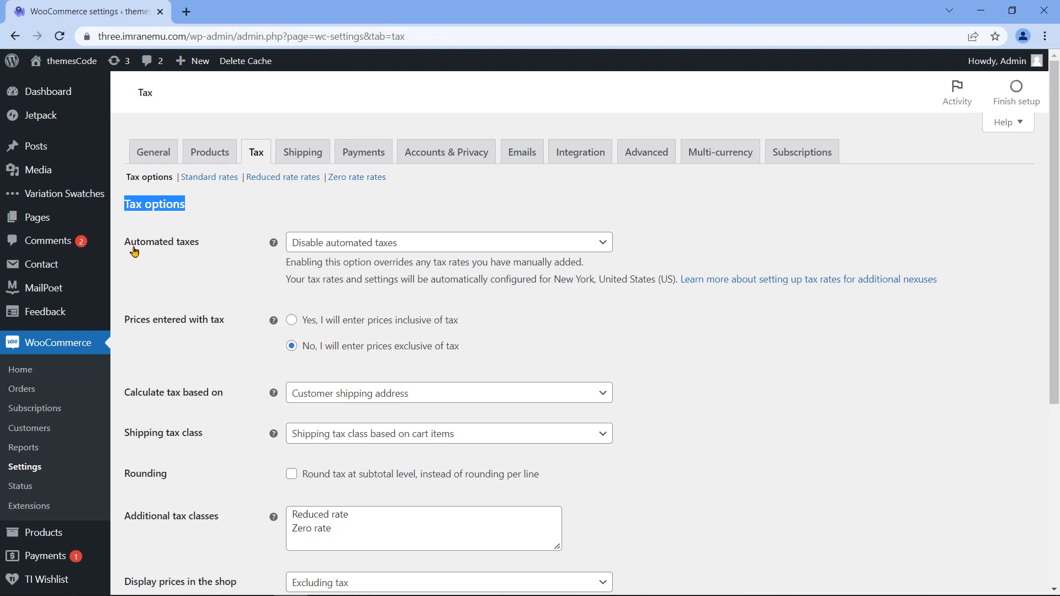
drag(124, 242, 199, 242)
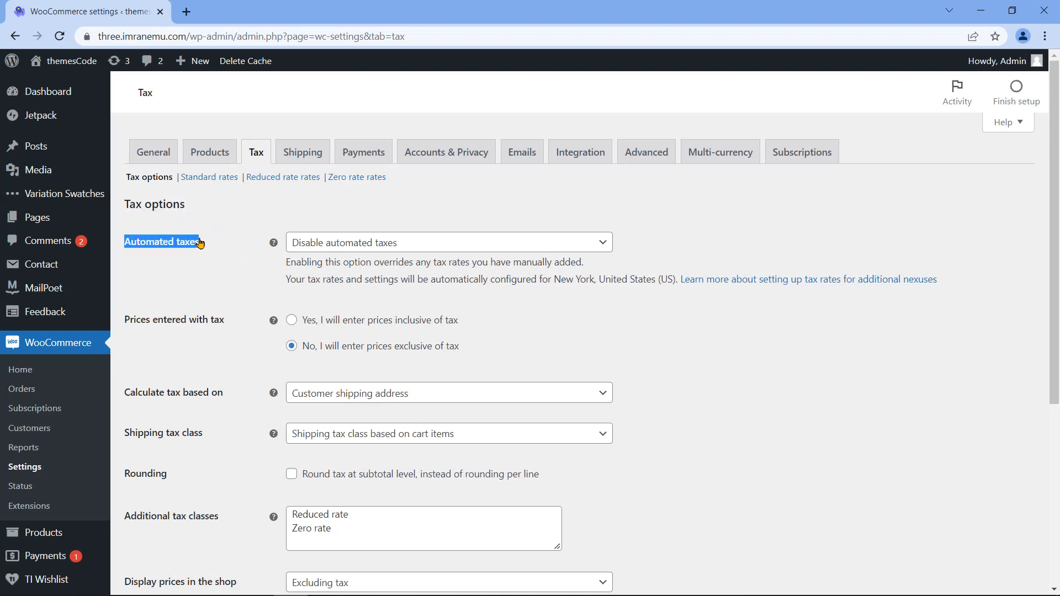
click(430, 243)
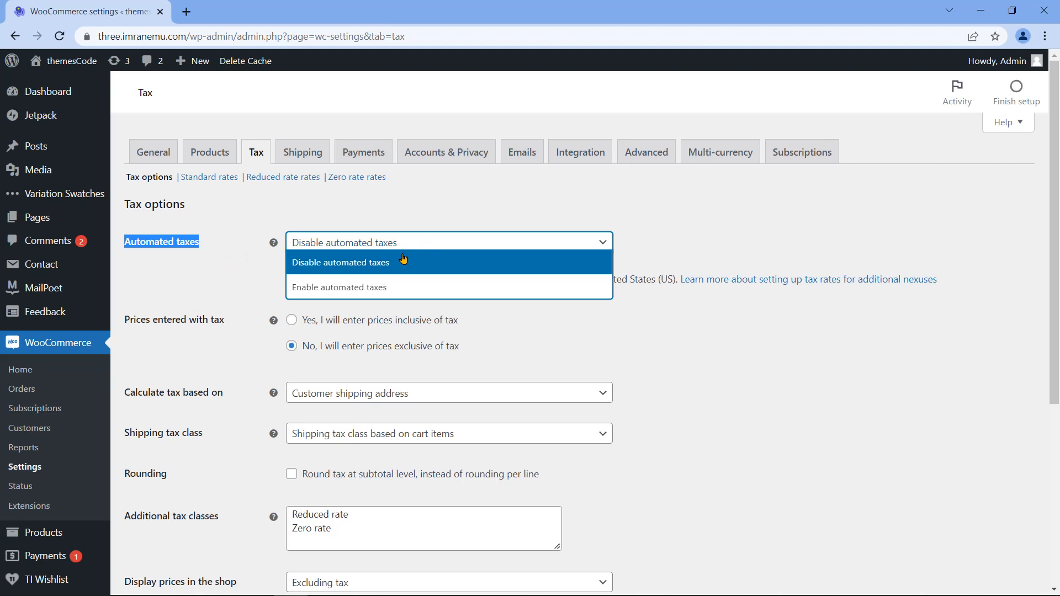
click(403, 287)
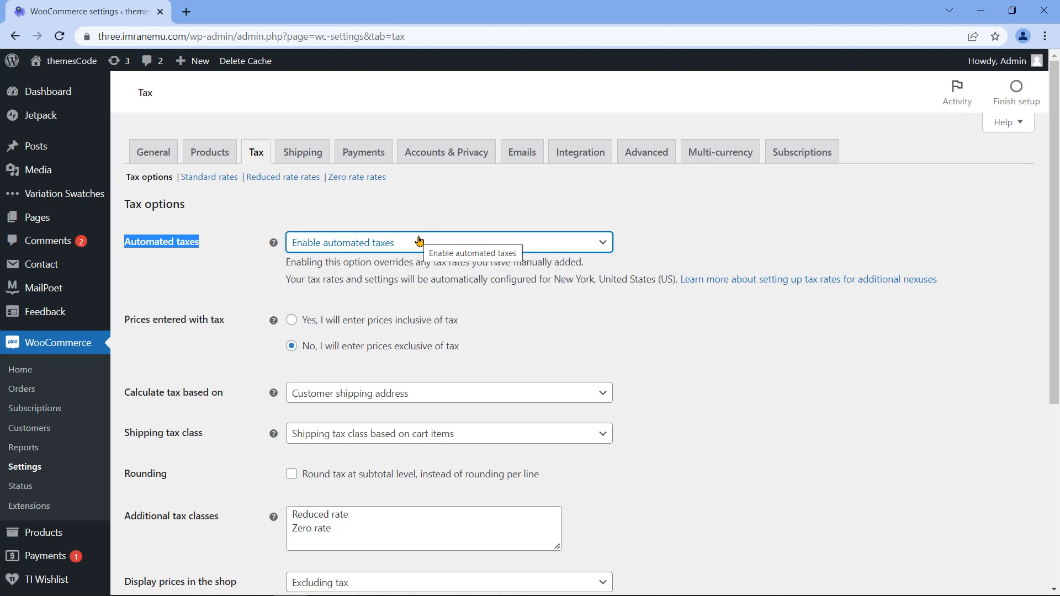
click(419, 242)
click(399, 263)
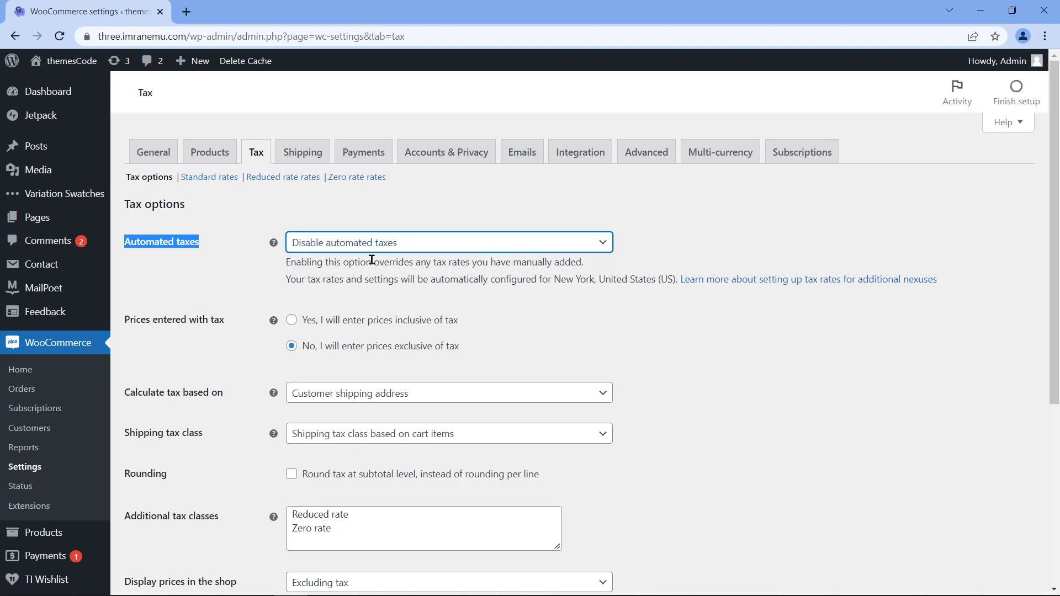
Step: Set prices to be entered inclusive of tax
click(126, 325)
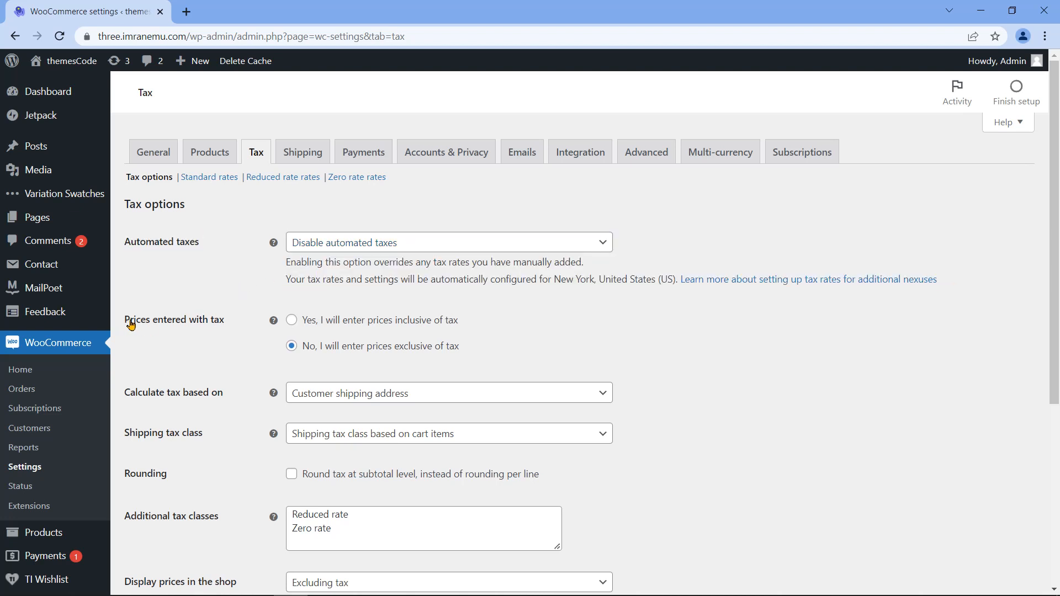
triple_click(158, 326)
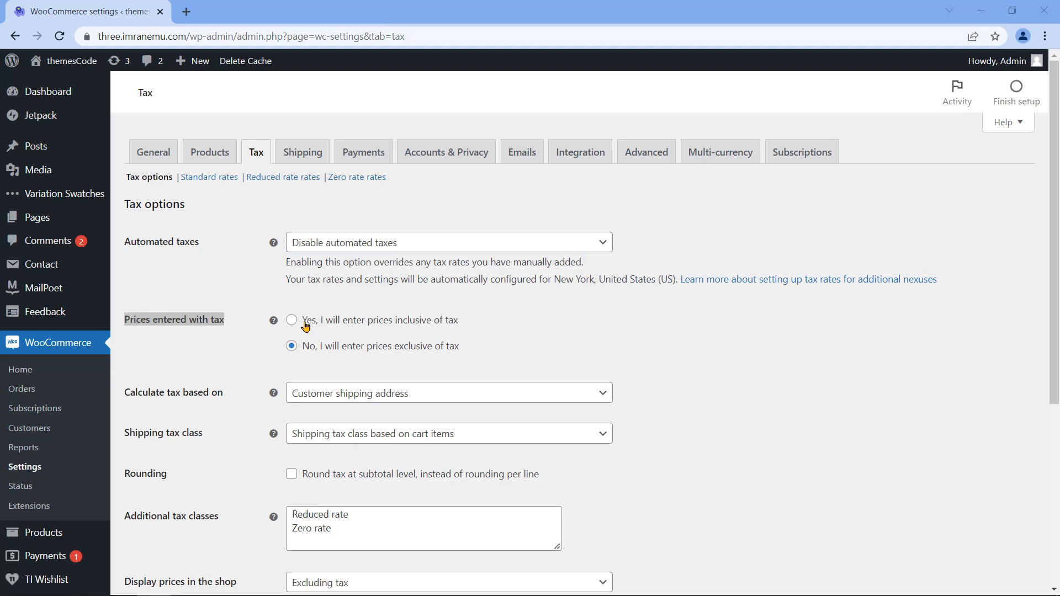
double_click(368, 325)
triple_click(368, 325)
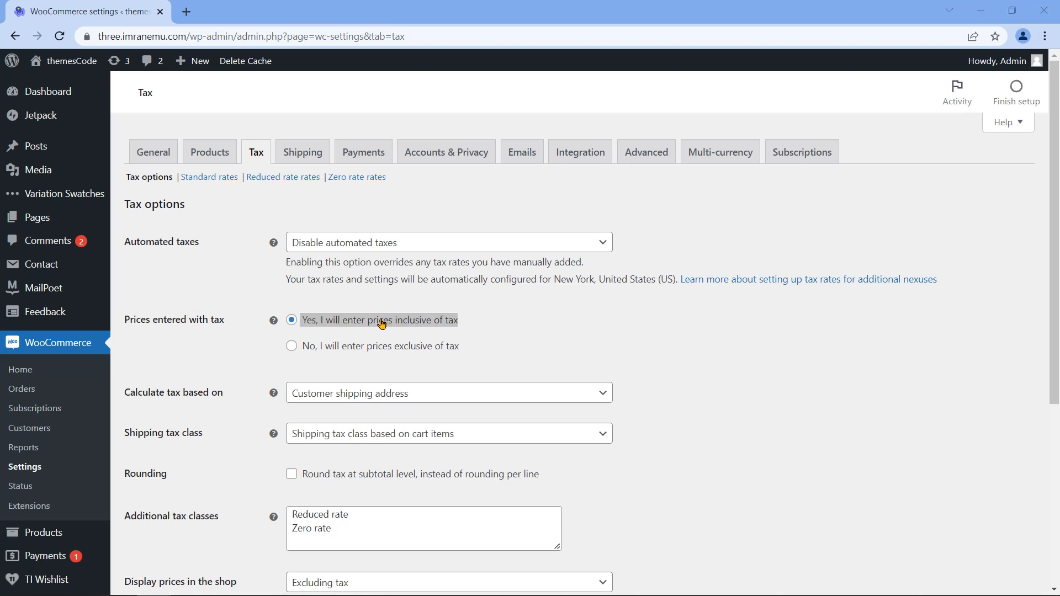
click(370, 353)
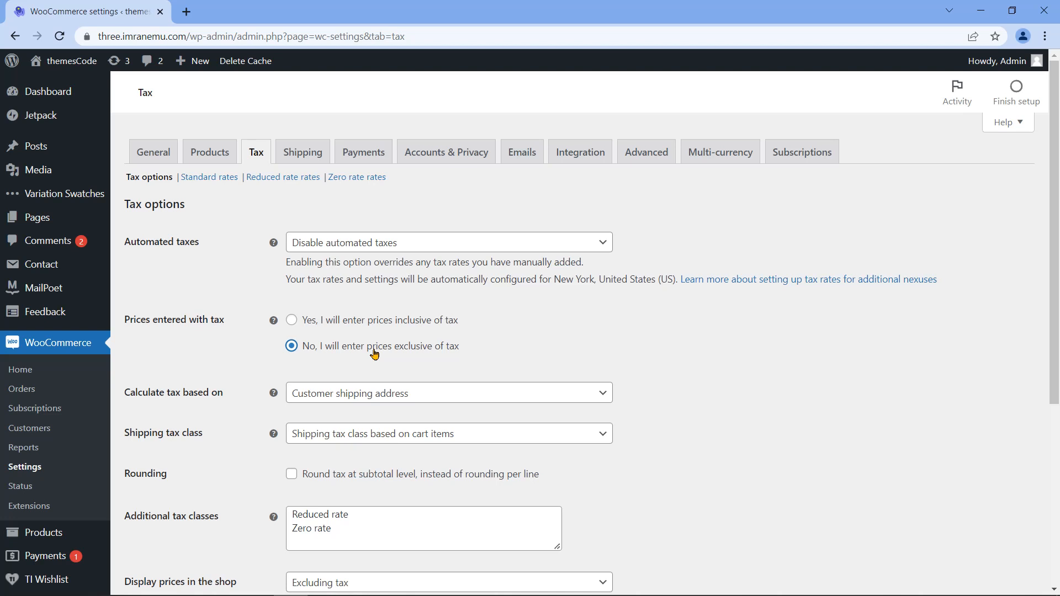
click(324, 324)
drag(399, 325, 466, 331)
click(464, 358)
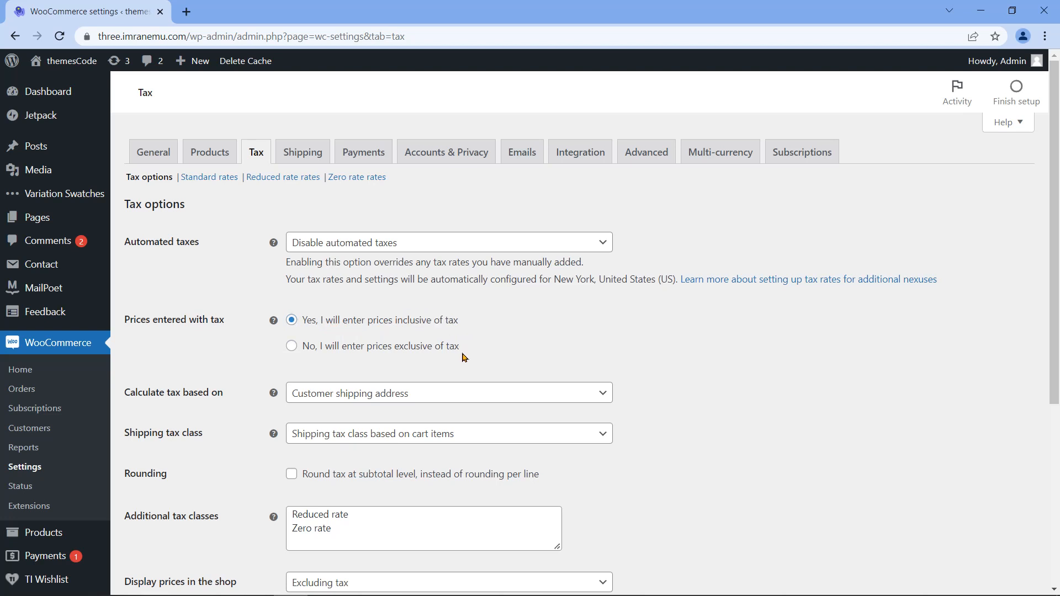
click(459, 397)
triple_click(166, 401)
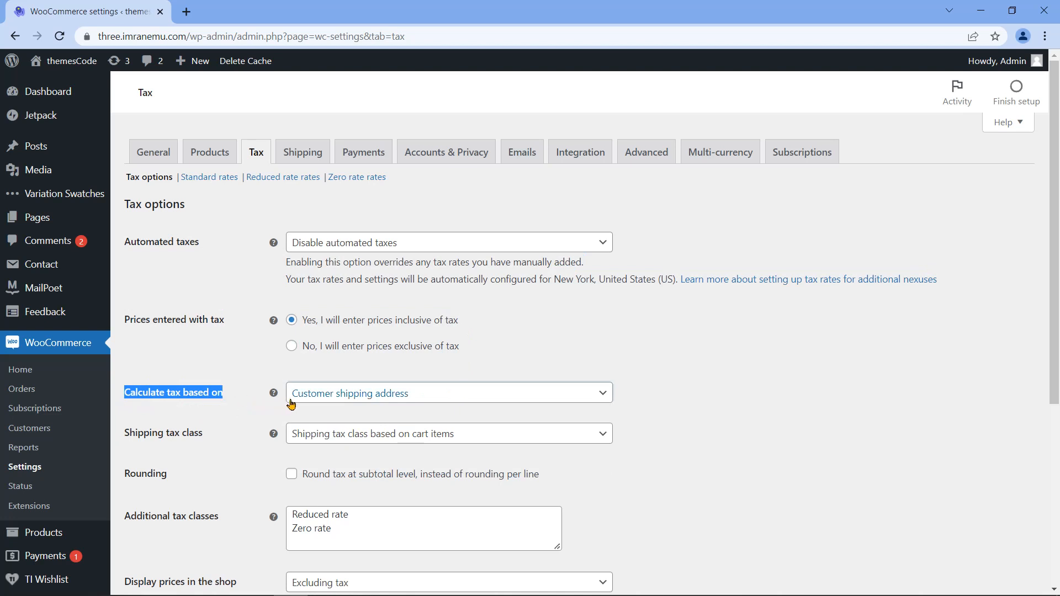
Step: Try the Calculate tax based on choices, settling on Customer shipping address
click(449, 395)
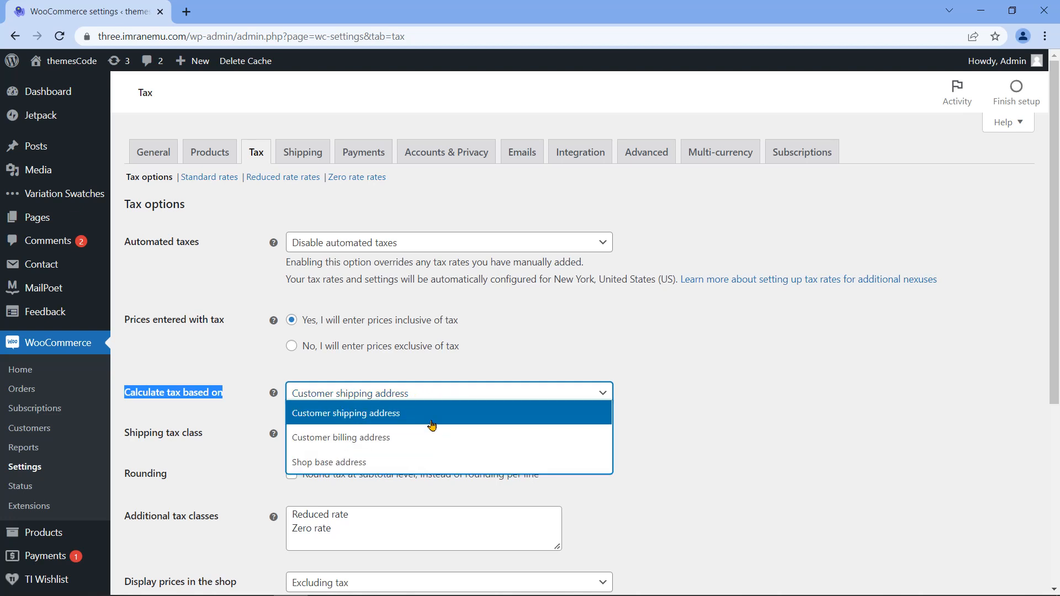
click(431, 417)
click(440, 394)
click(431, 437)
click(429, 395)
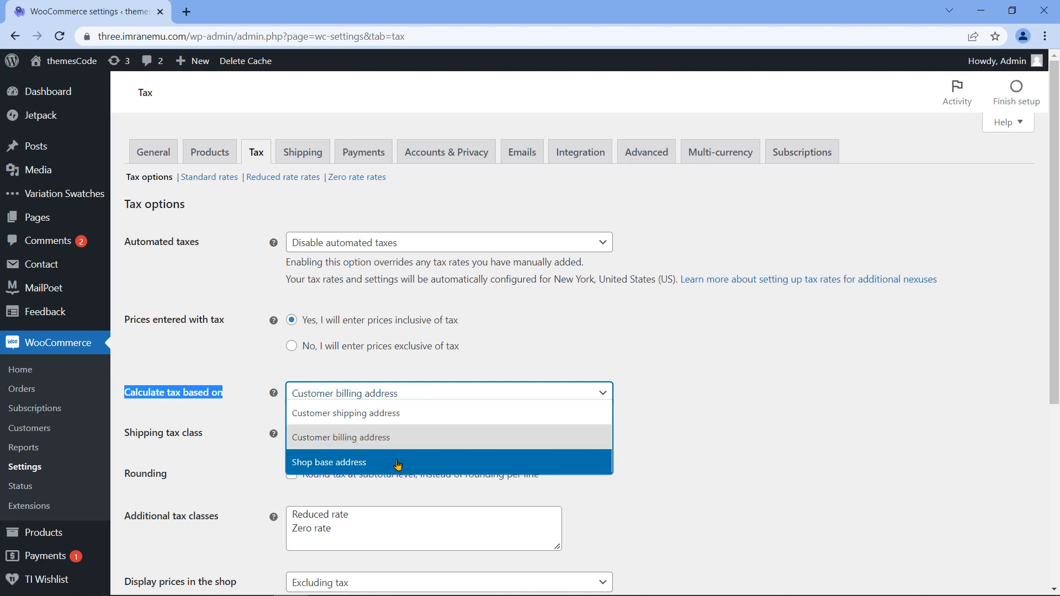
click(399, 463)
click(580, 402)
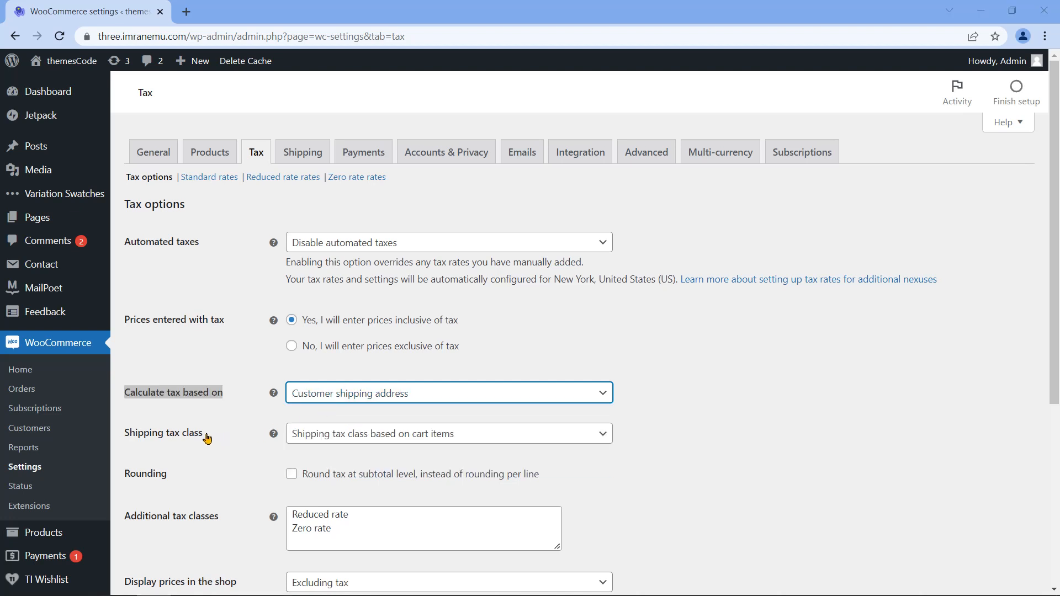
Step: Keep Shipping tax class based on cart items and tick Round tax at subtotal level
triple_click(171, 440)
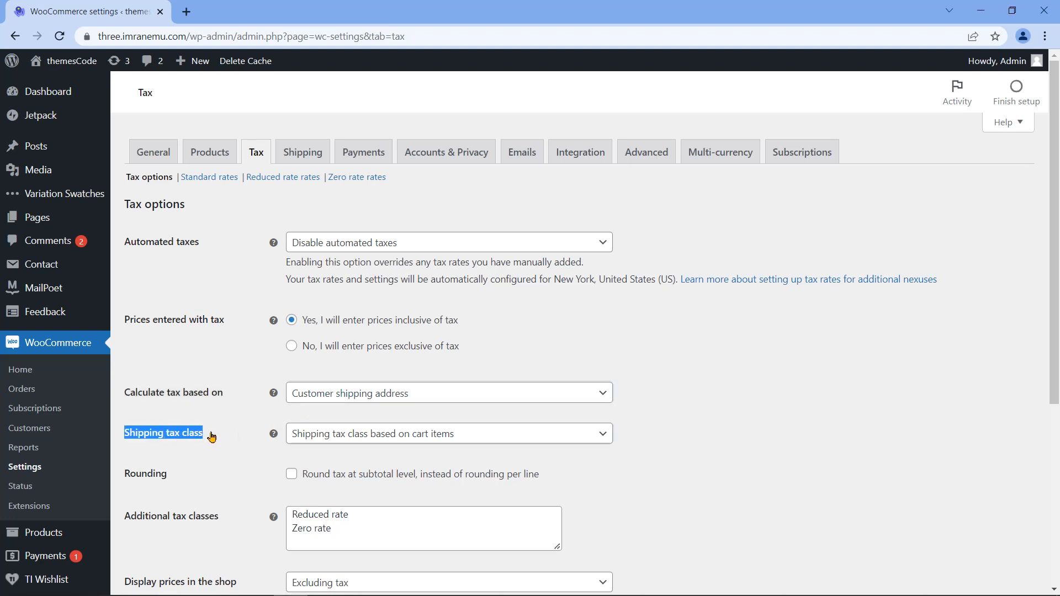
click(542, 440)
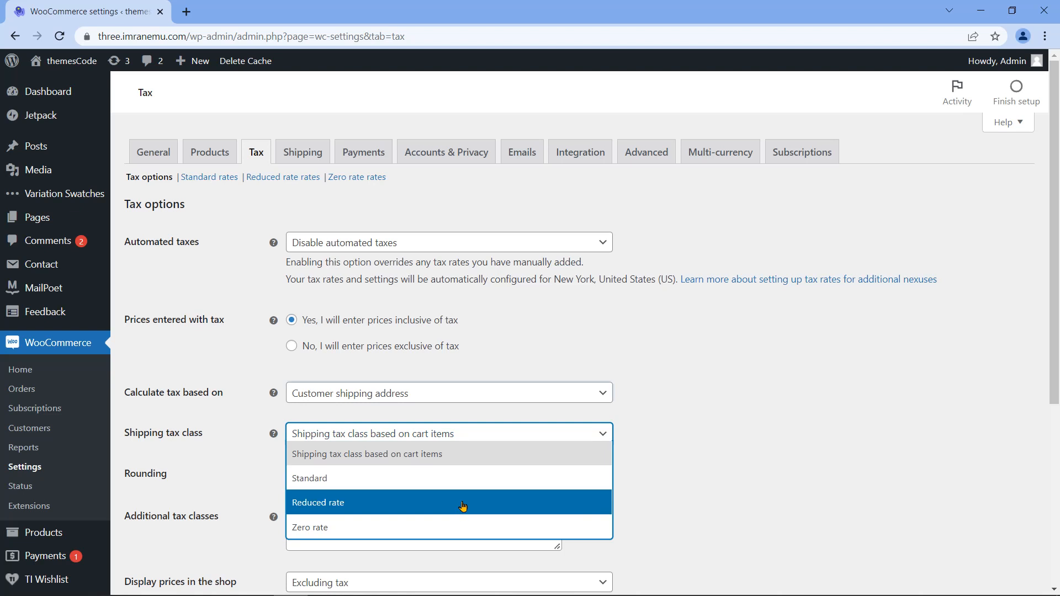
click(499, 435)
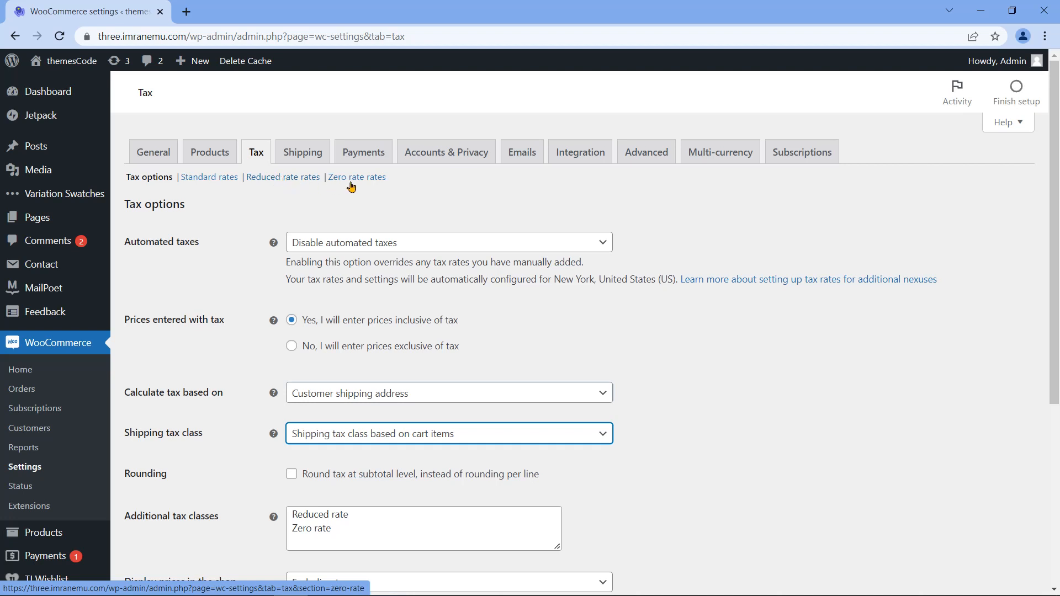
double_click(145, 474)
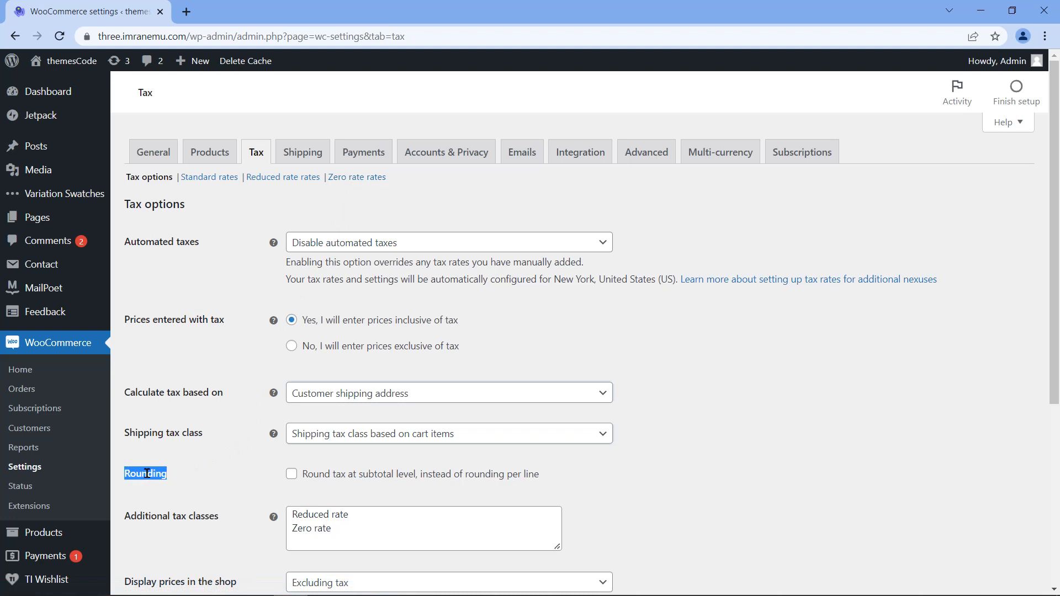
click(293, 478)
Step: Add 'Custom class' to the Additional tax classes list
triple_click(192, 519)
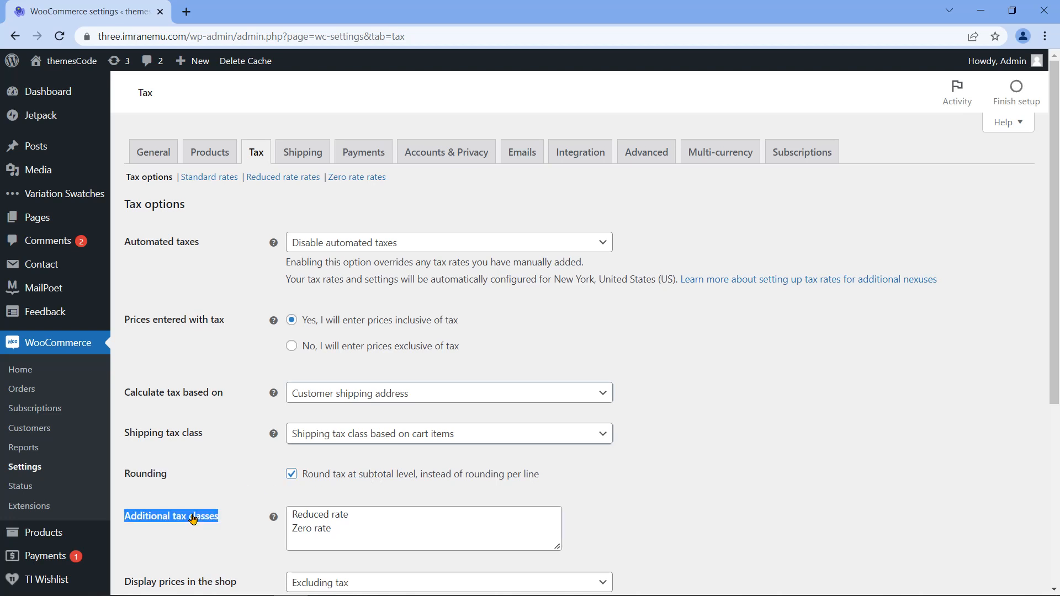
scroll(249, 502, down, 1)
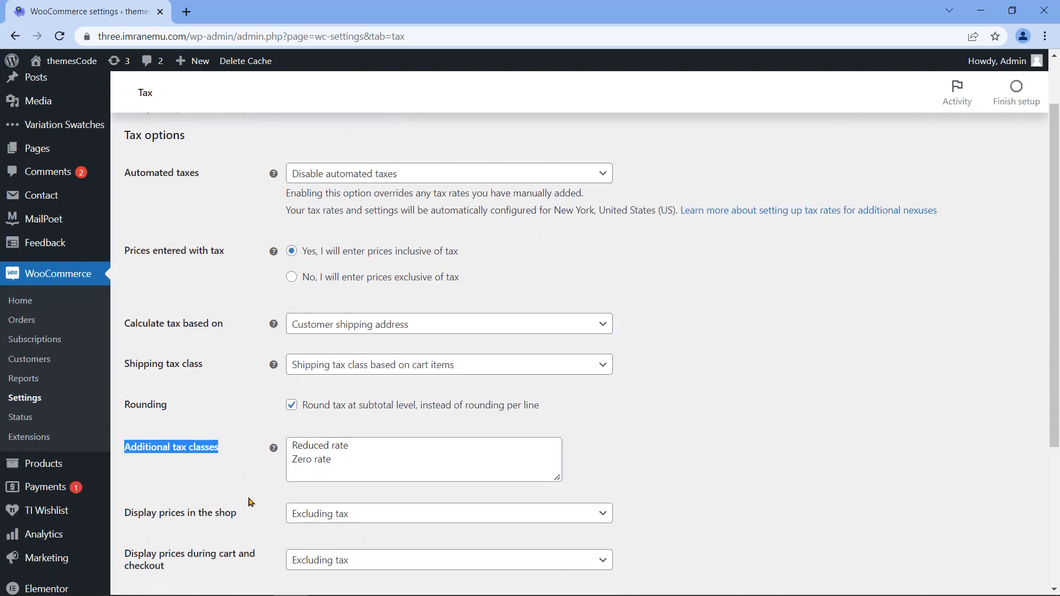
click(317, 471)
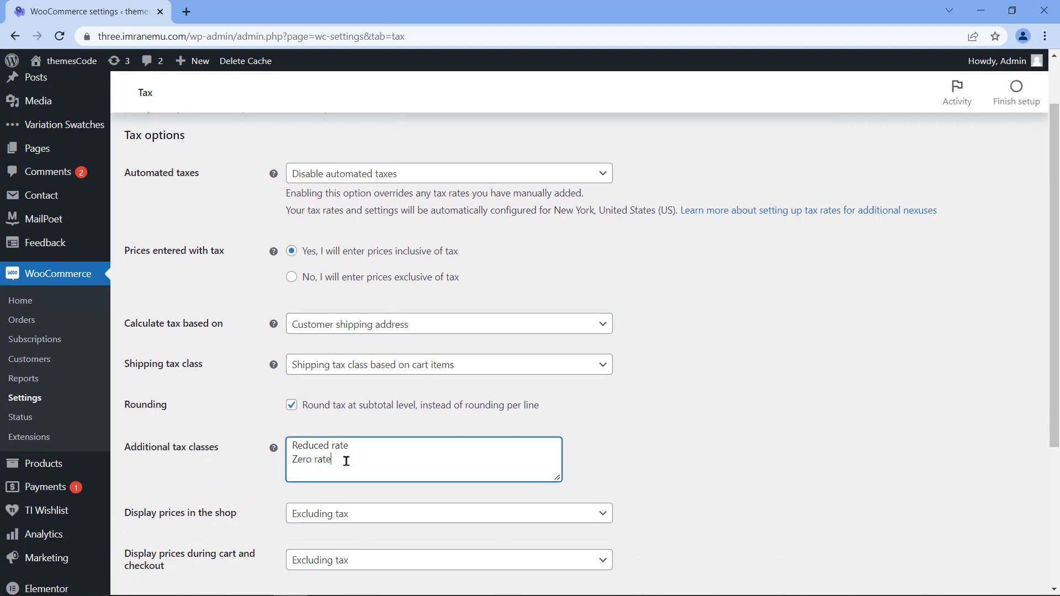
click(334, 460)
key(Return)
text(Custom class)
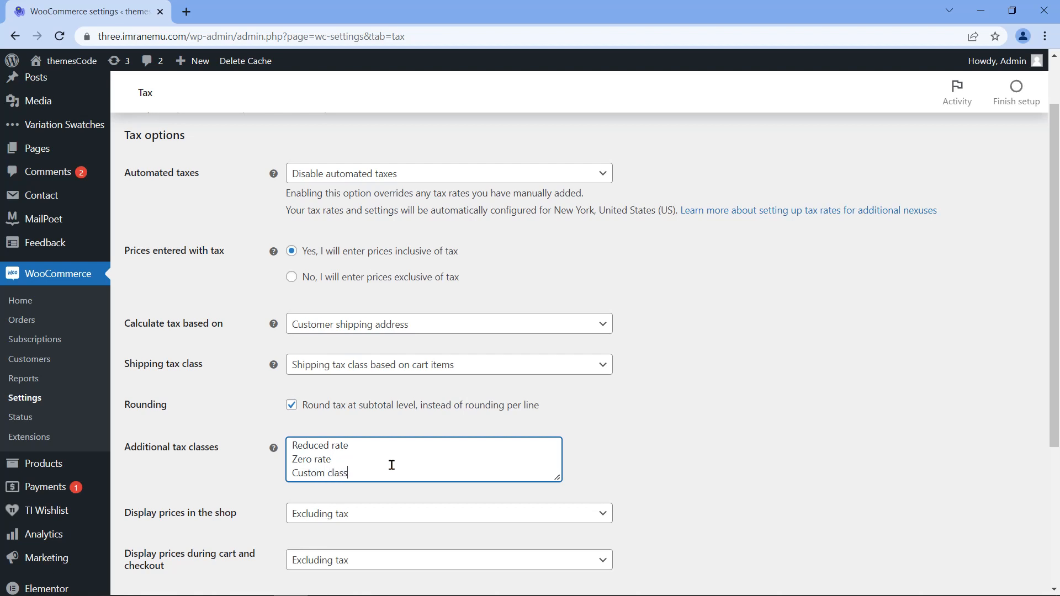
Step: Display prices including tax in the shop and in cart and checkout
scroll(332, 442, down, 3)
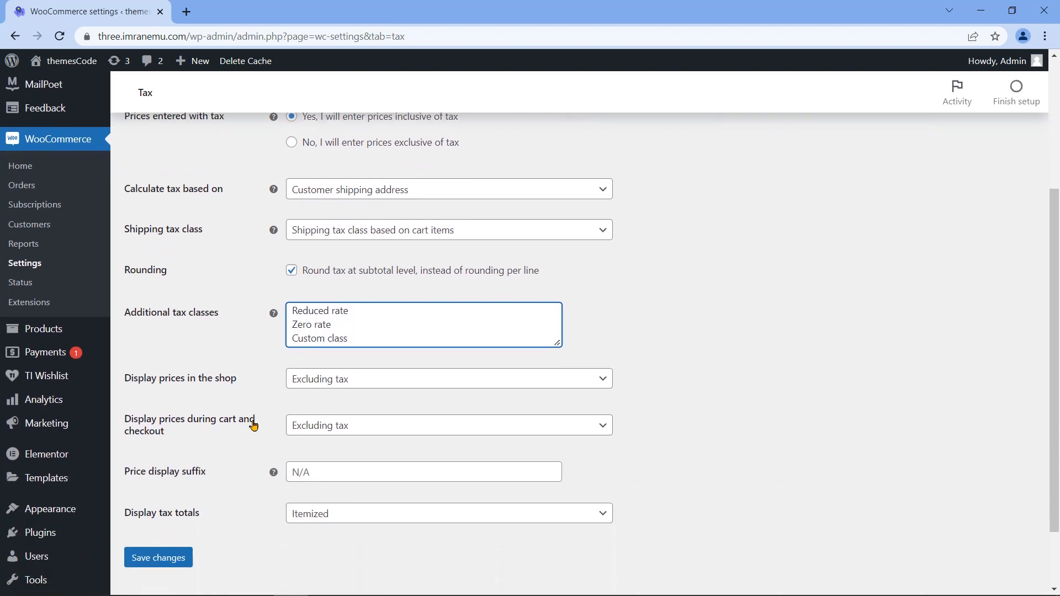
double_click(183, 378)
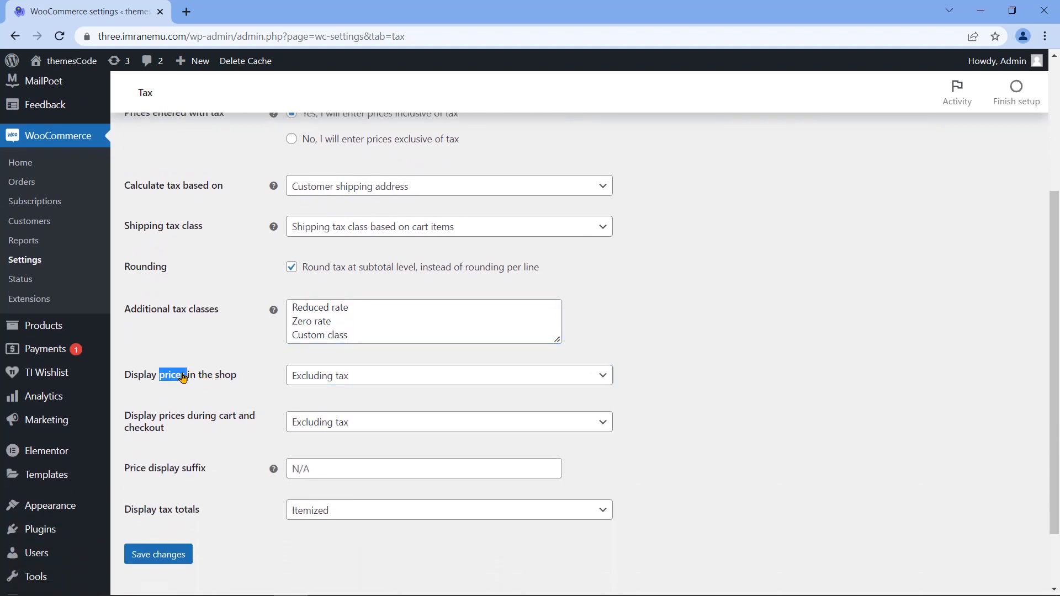
triple_click(184, 378)
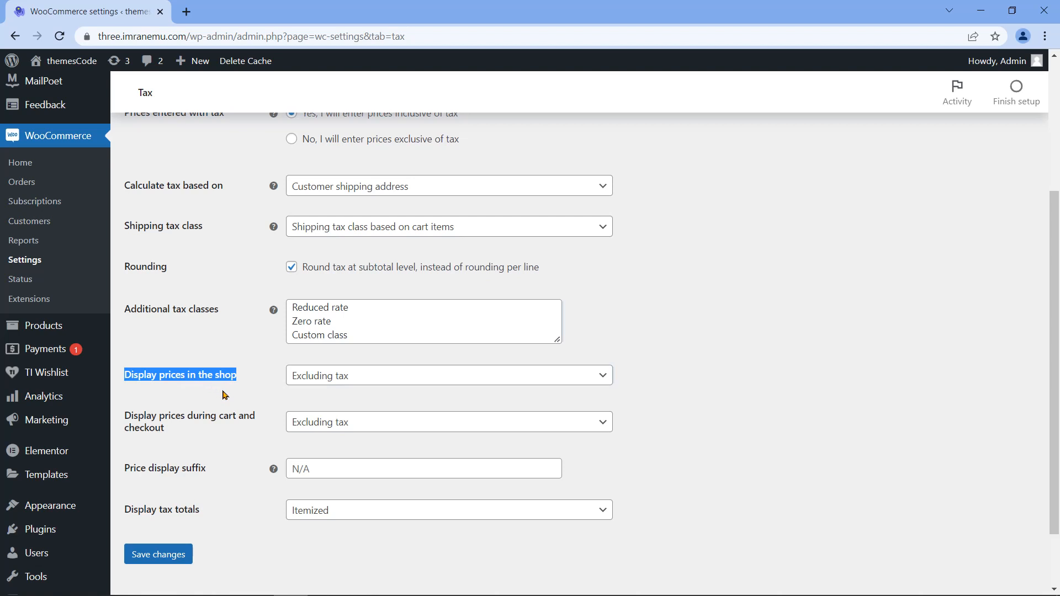
click(384, 381)
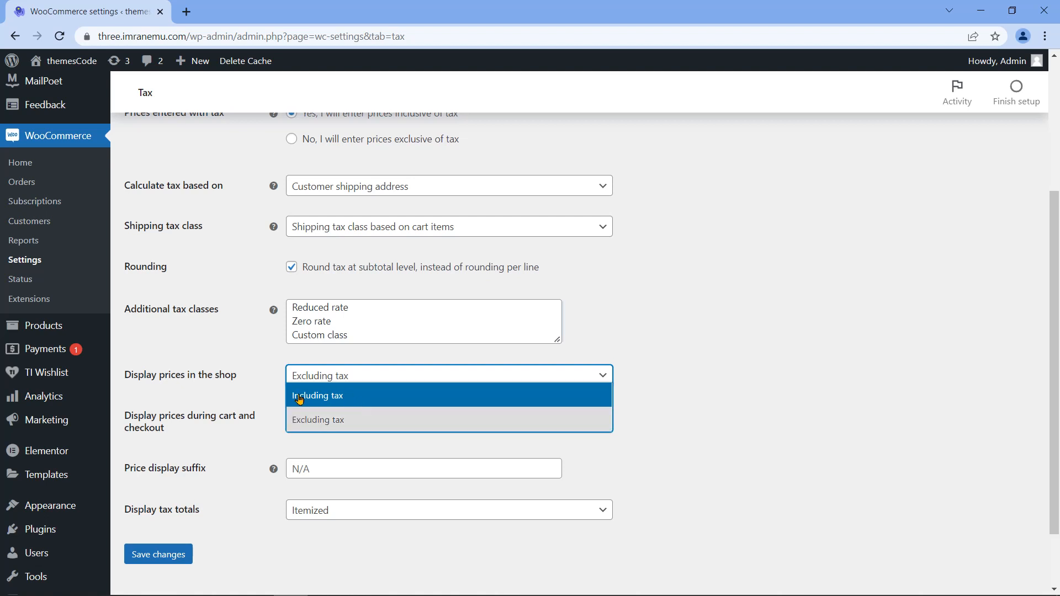
click(347, 397)
triple_click(157, 423)
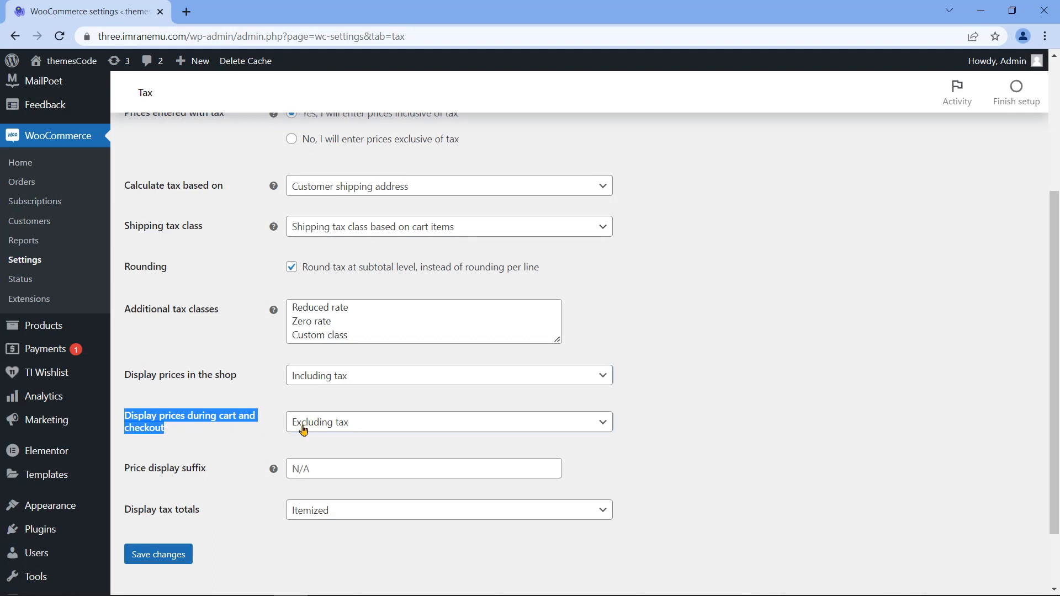
click(402, 425)
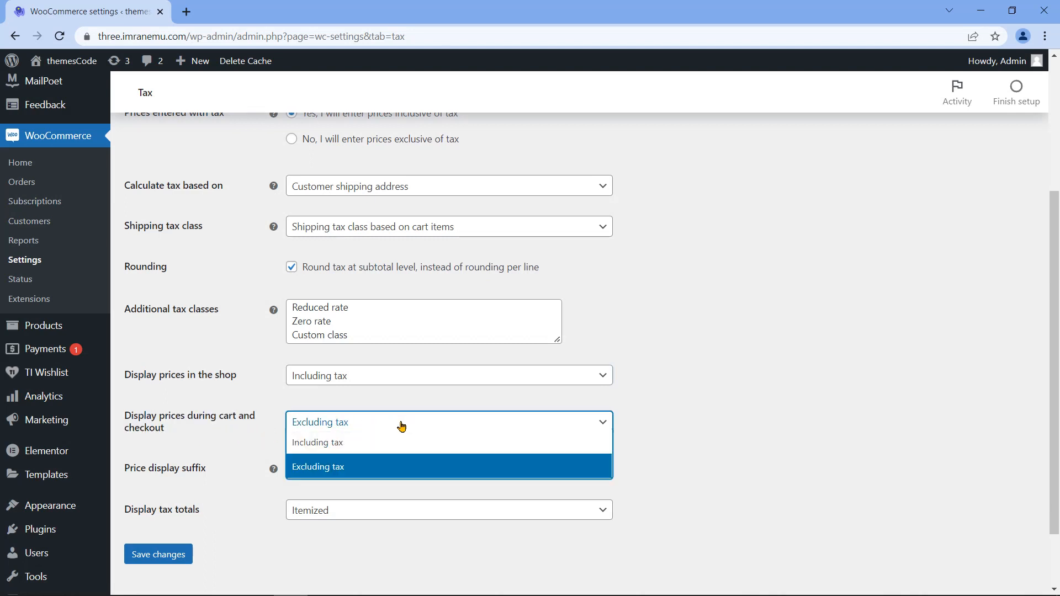
click(369, 451)
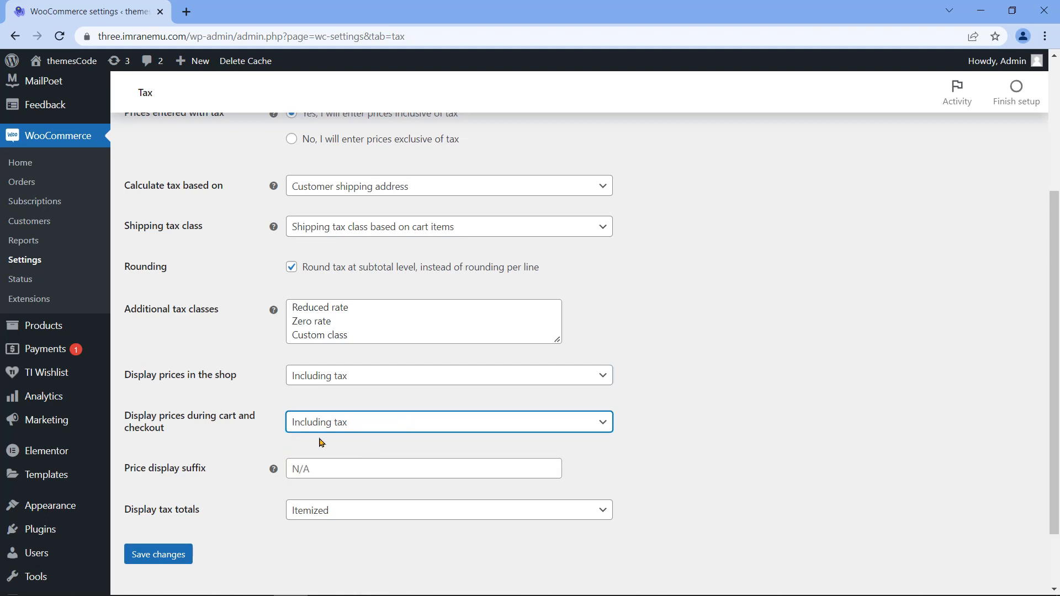
Step: Set the price display suffix to 'Including sales tax'
triple_click(166, 471)
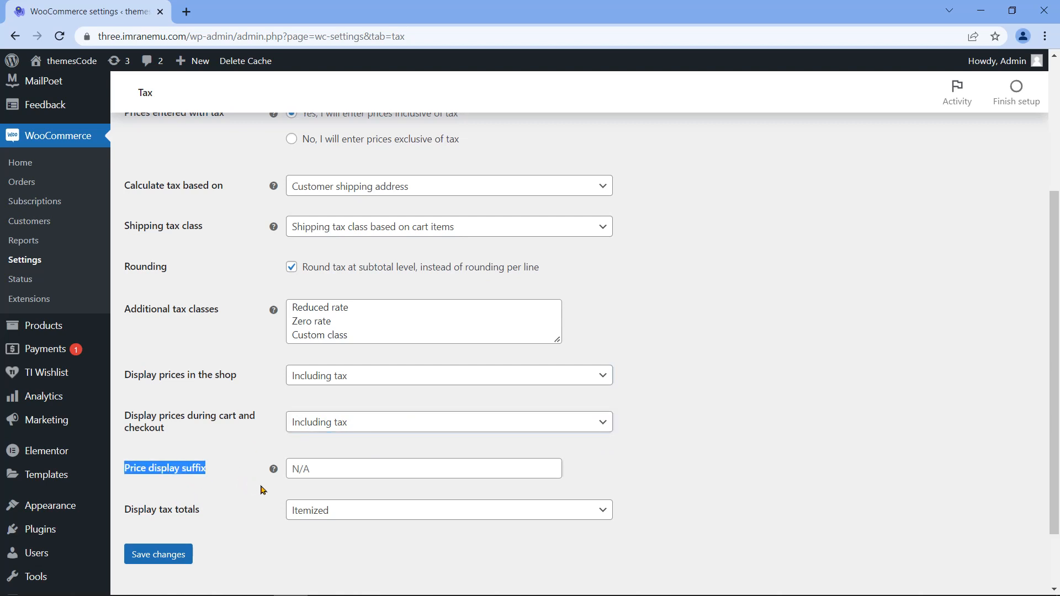
click(336, 465)
text(Including sales tax)
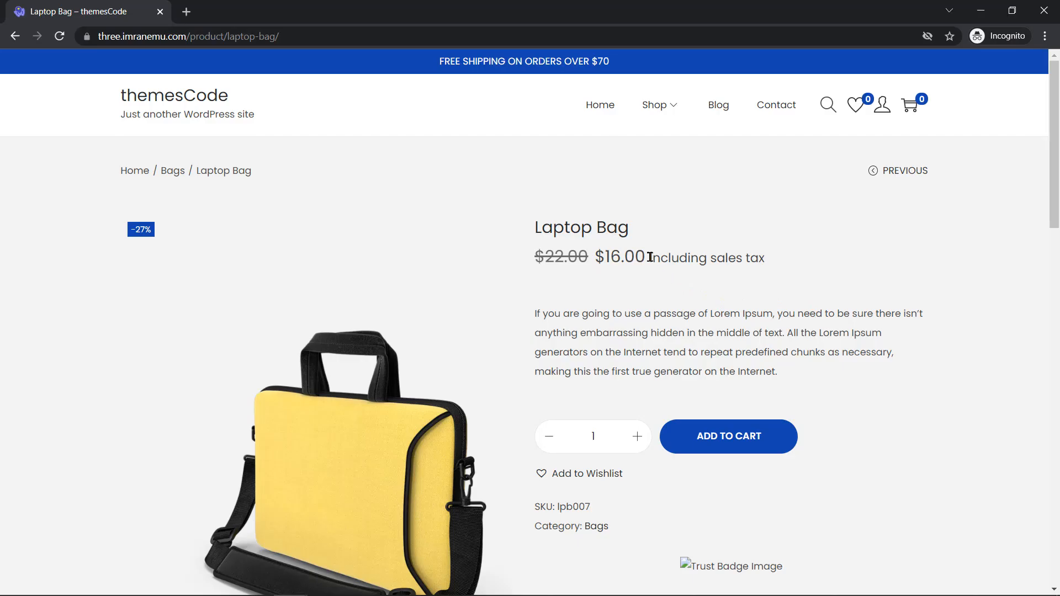
drag(651, 258, 772, 261)
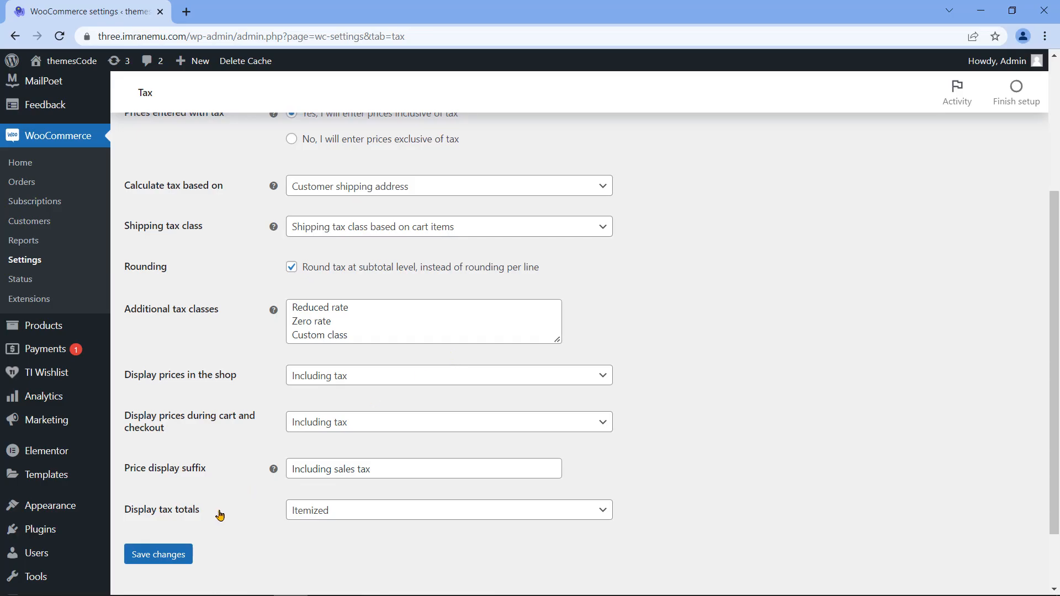
Step: Show tax totals as a single total and save the tax options
triple_click(158, 516)
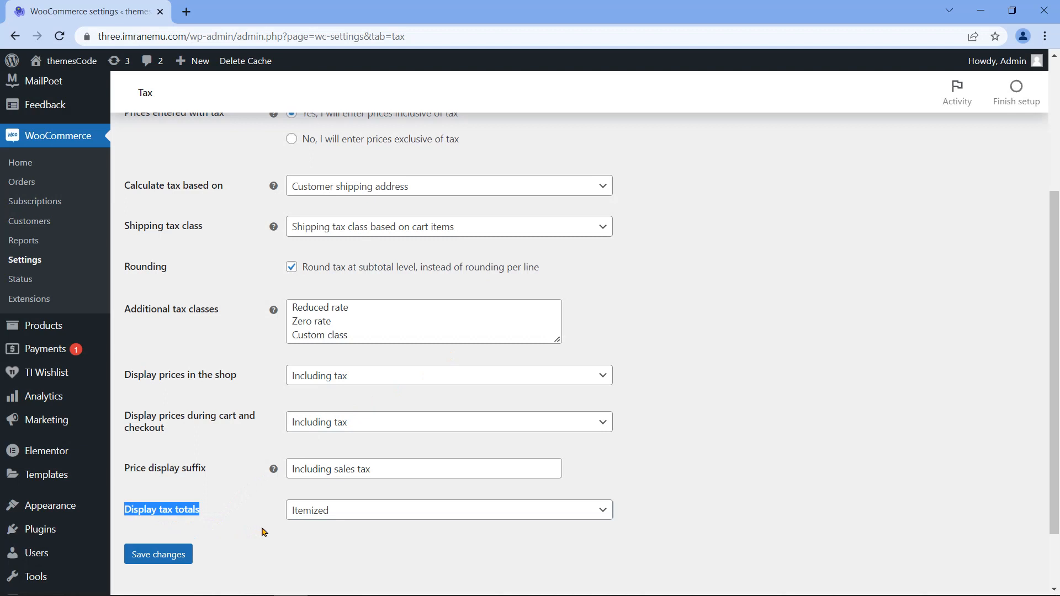
click(381, 516)
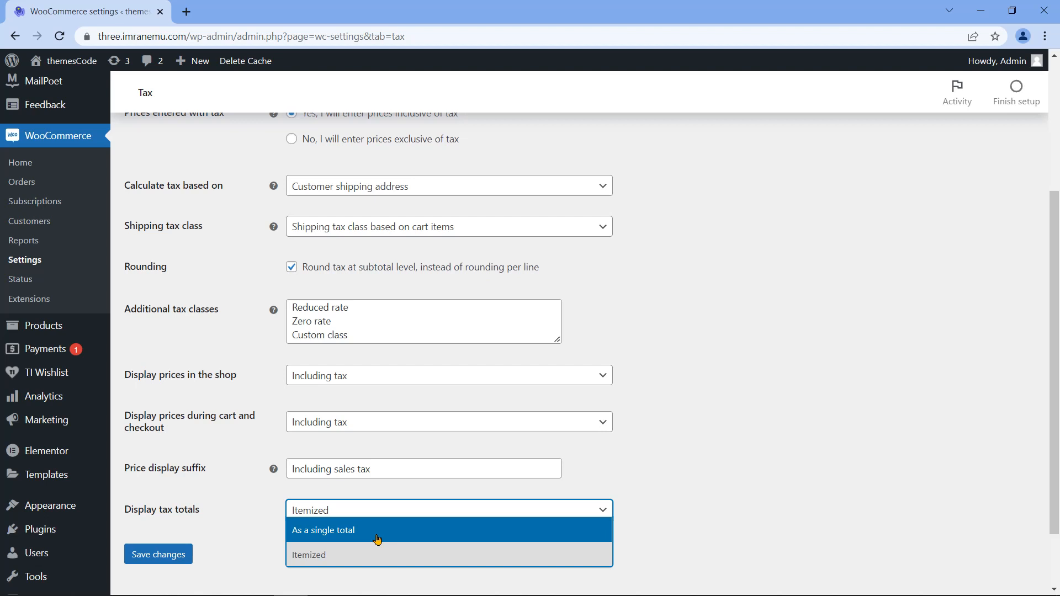
click(377, 539)
click(395, 515)
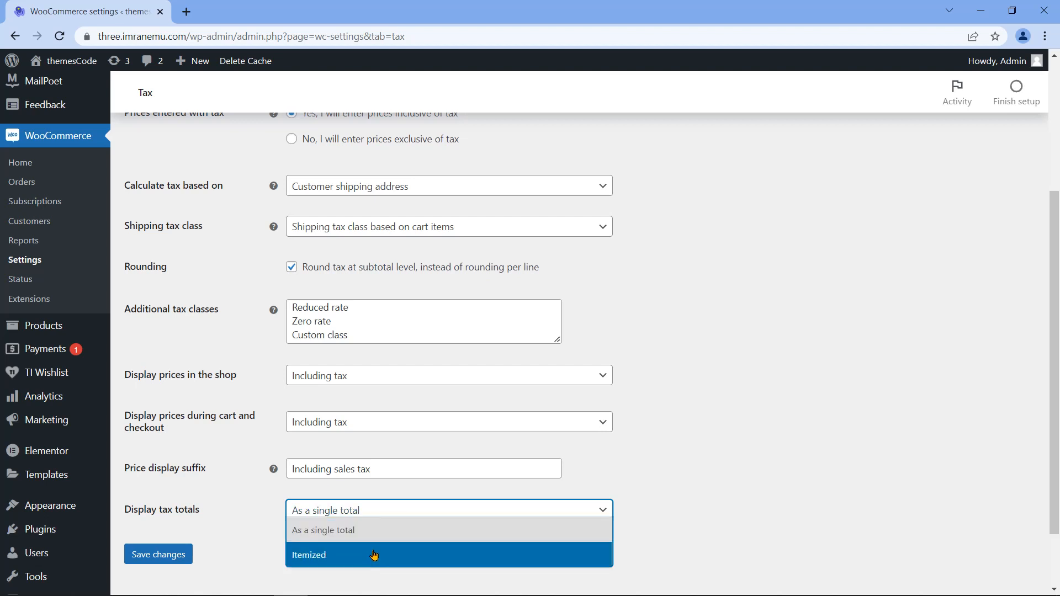
click(374, 555)
click(387, 522)
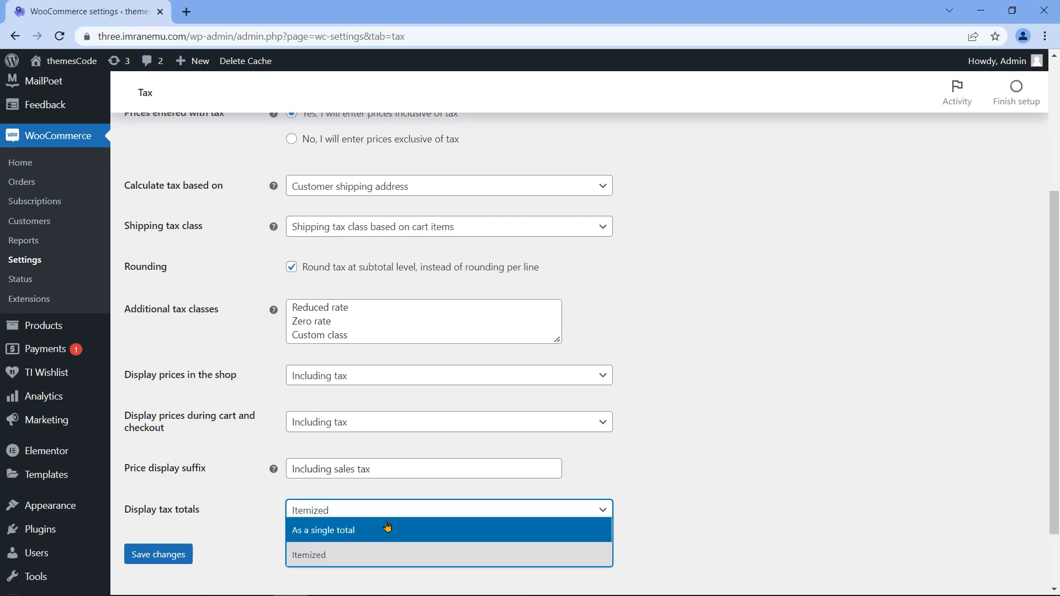
click(379, 534)
click(171, 563)
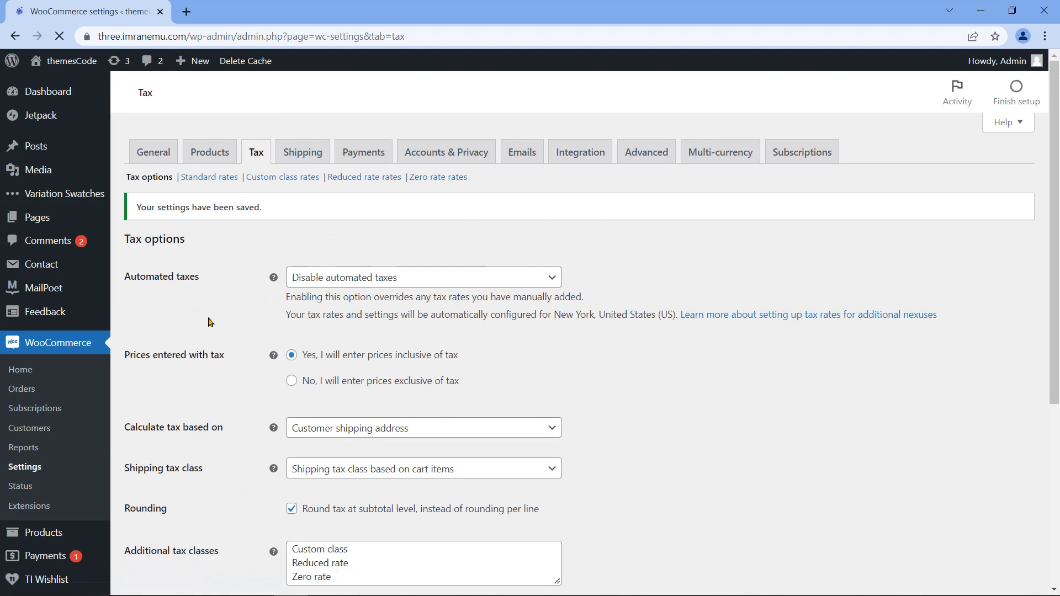
Step: Insert a new Custom class tax rate row with country code US
drag(138, 213, 278, 210)
key(ctrl+l)
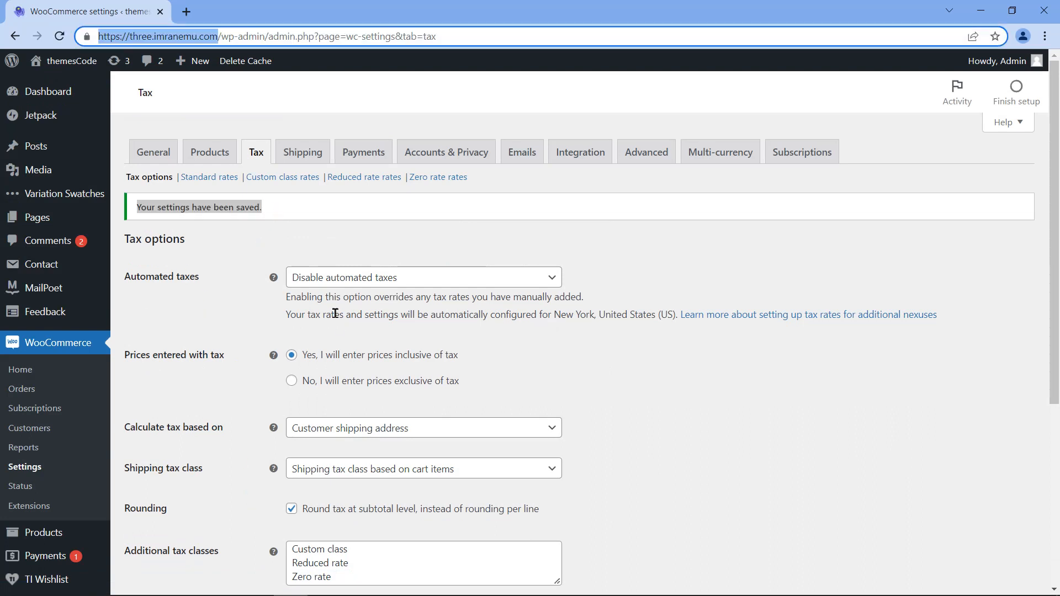
click(293, 184)
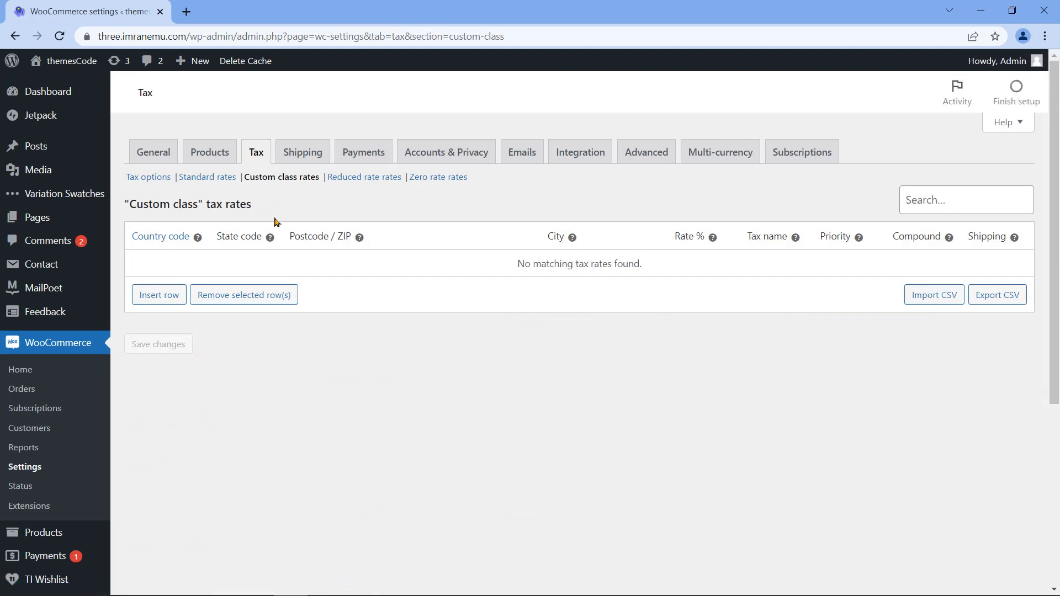
click(159, 296)
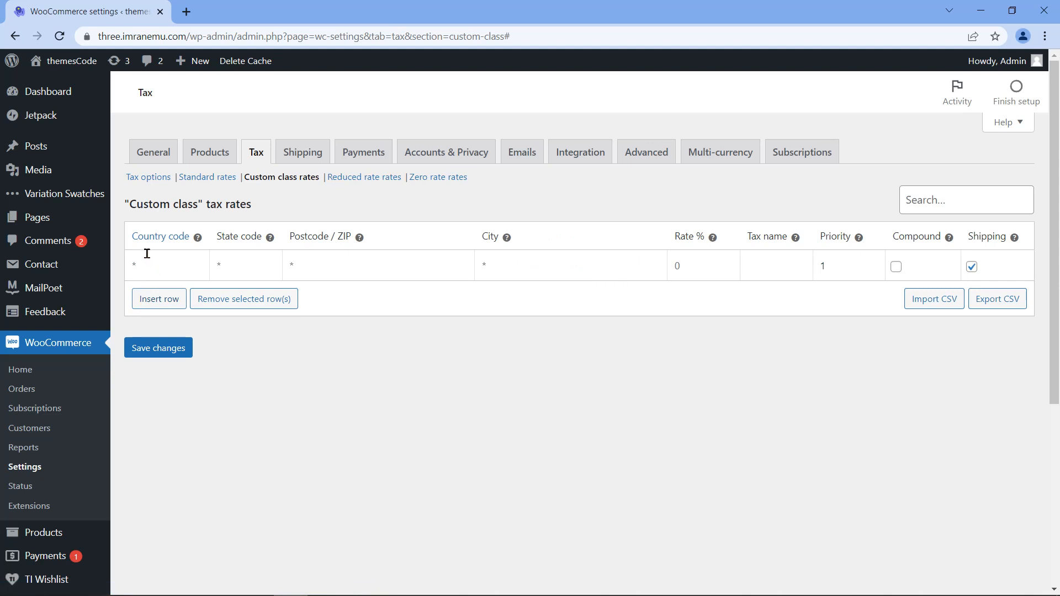
click(169, 266)
text(US)
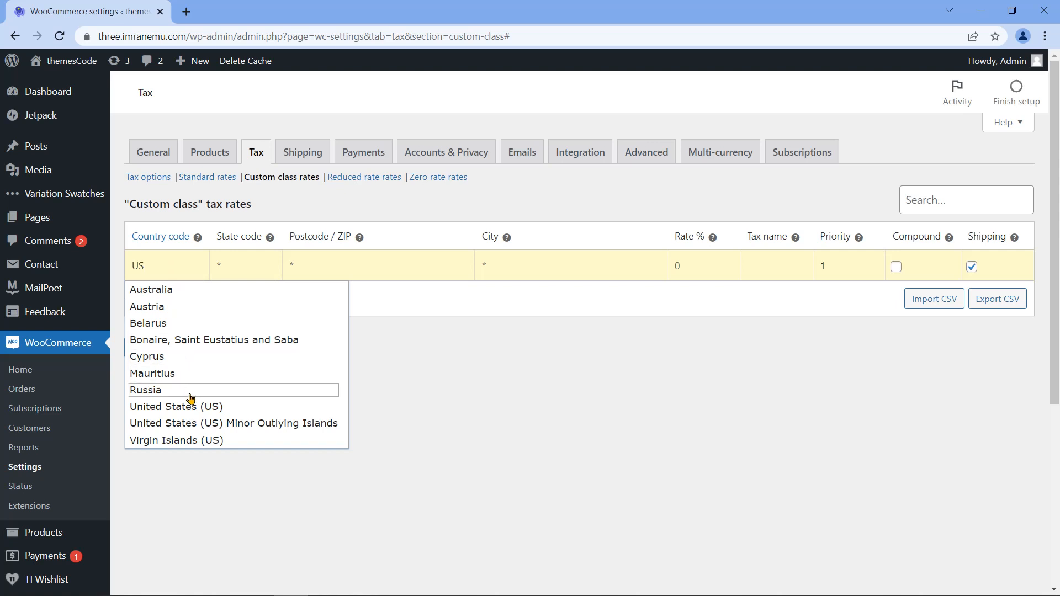
click(196, 409)
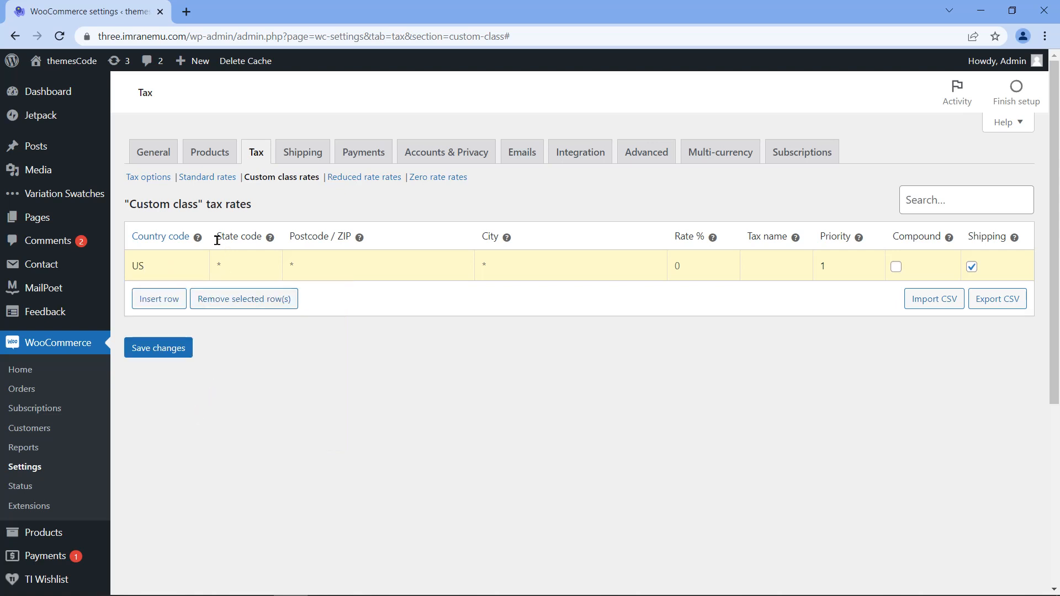
Step: Give the US rate 6% named VAT and save it
drag(218, 240, 350, 234)
drag(484, 237, 498, 236)
drag(674, 237, 696, 234)
click(707, 266)
click(781, 267)
key(Return)
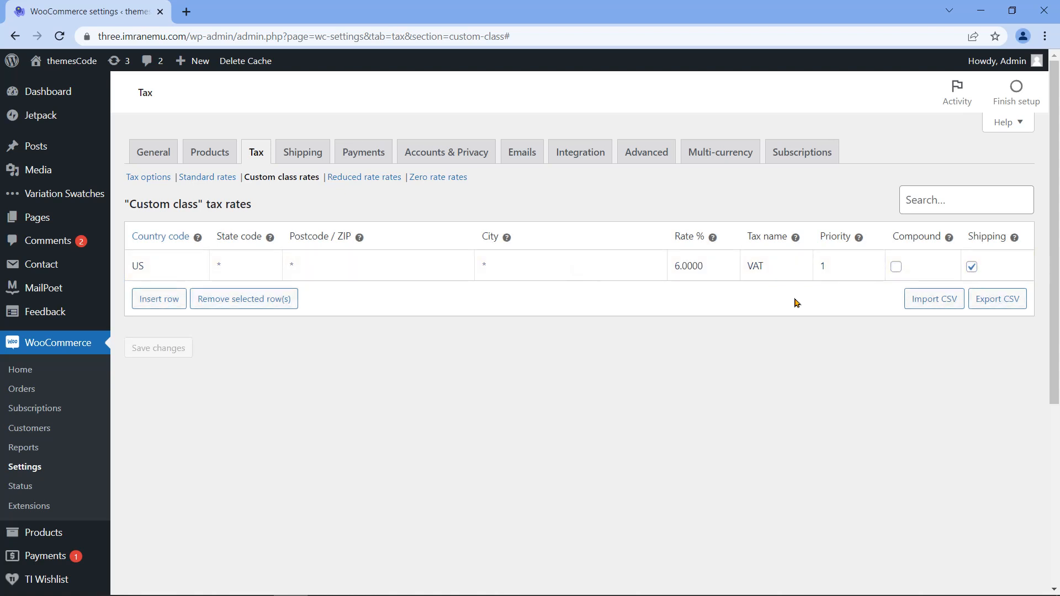
click(145, 301)
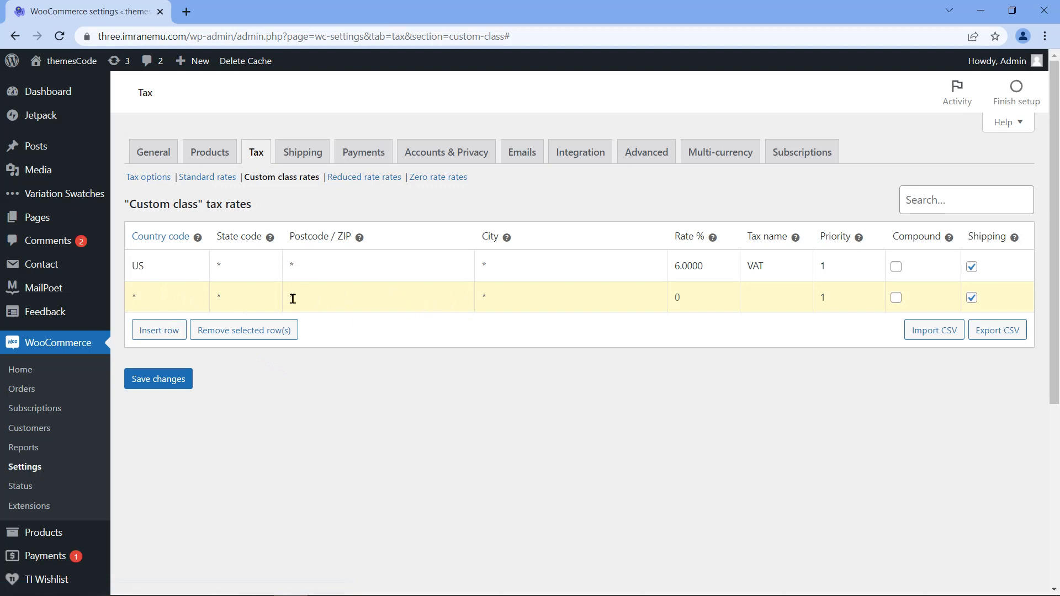
Step: Remove the blank Custom class rate row and save, keeping only the US VAT rate
click(190, 299)
click(188, 274)
click(195, 306)
click(189, 275)
click(192, 300)
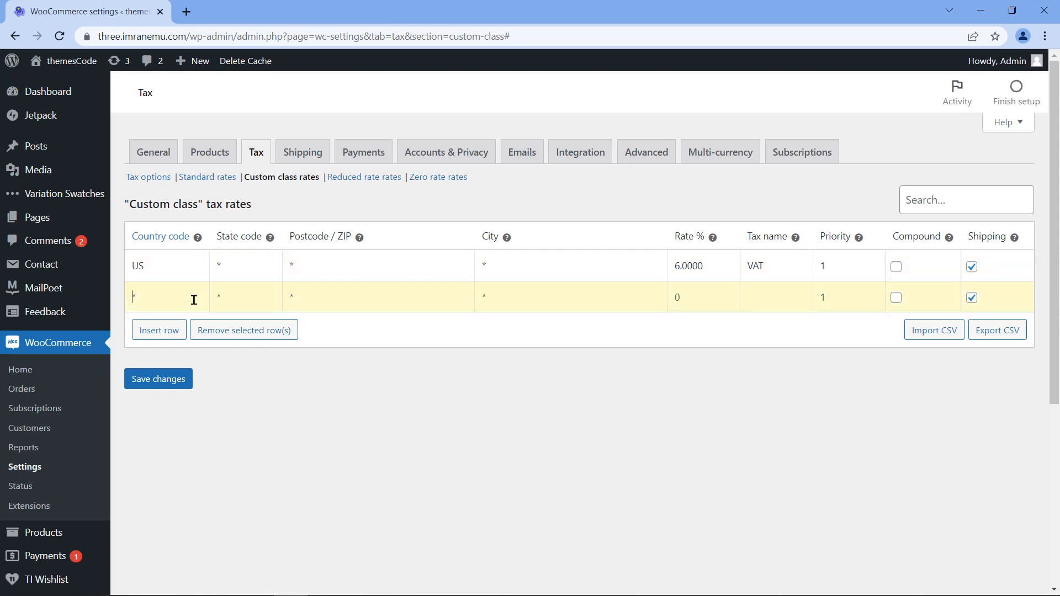
click(245, 331)
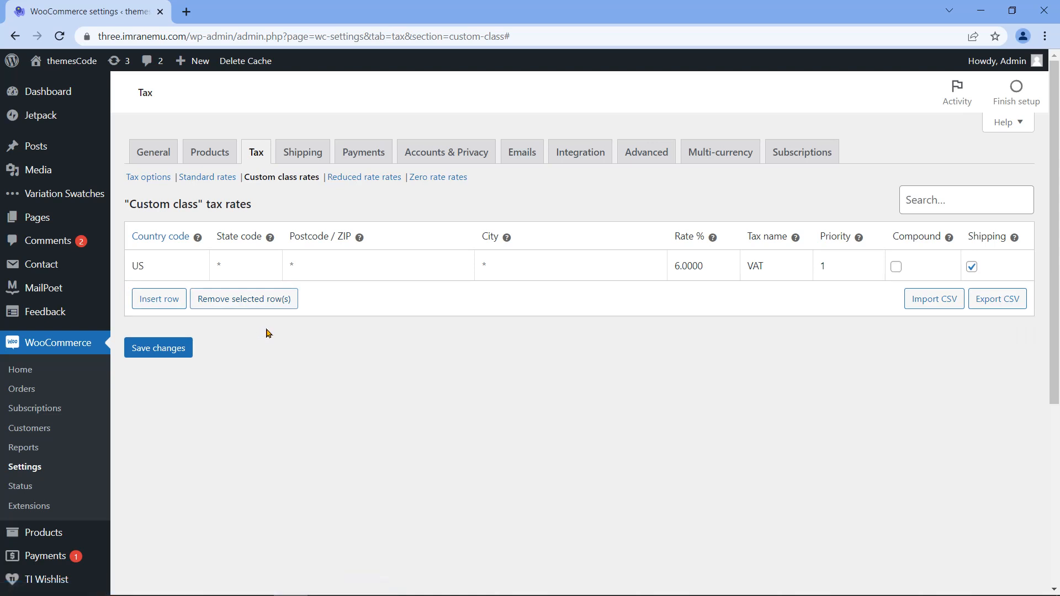
click(184, 349)
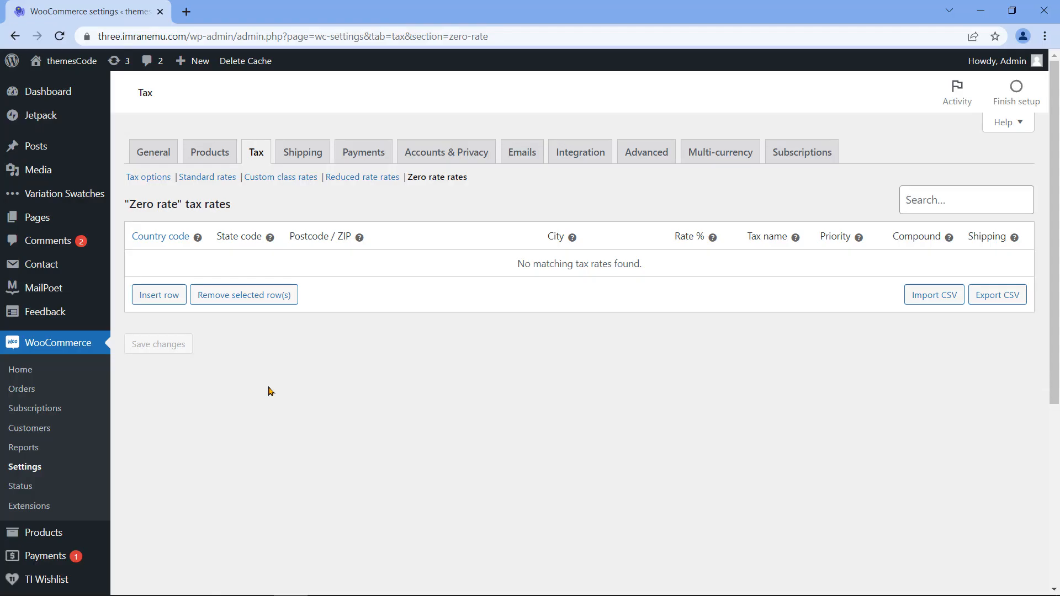
Step: Go to the Shipping settings, which list no shipping zones yet
click(298, 153)
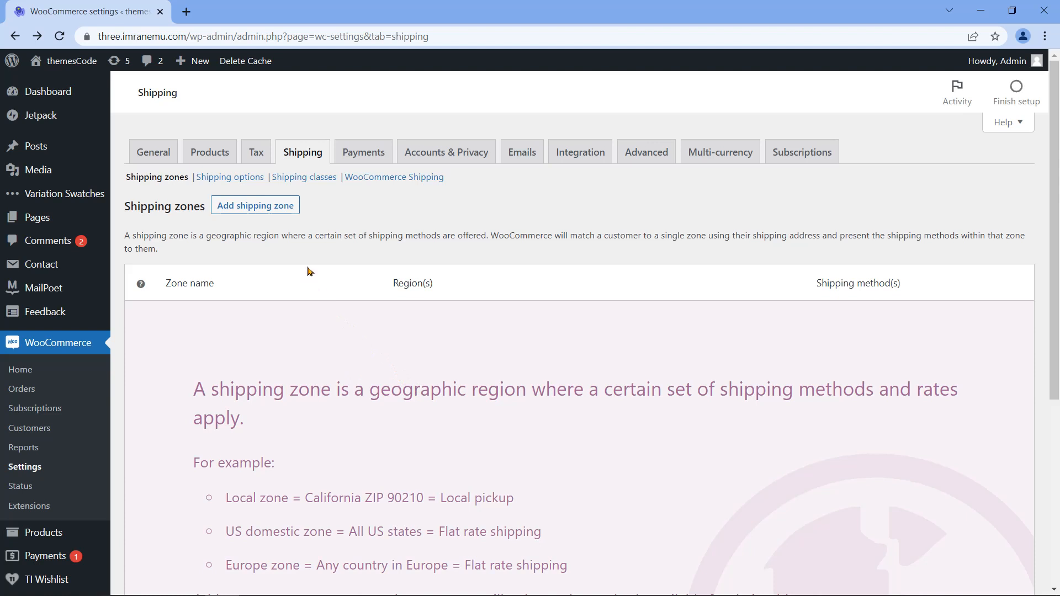
Step: Add a shipping zone named USA whose region is New York, United States (US)
click(265, 210)
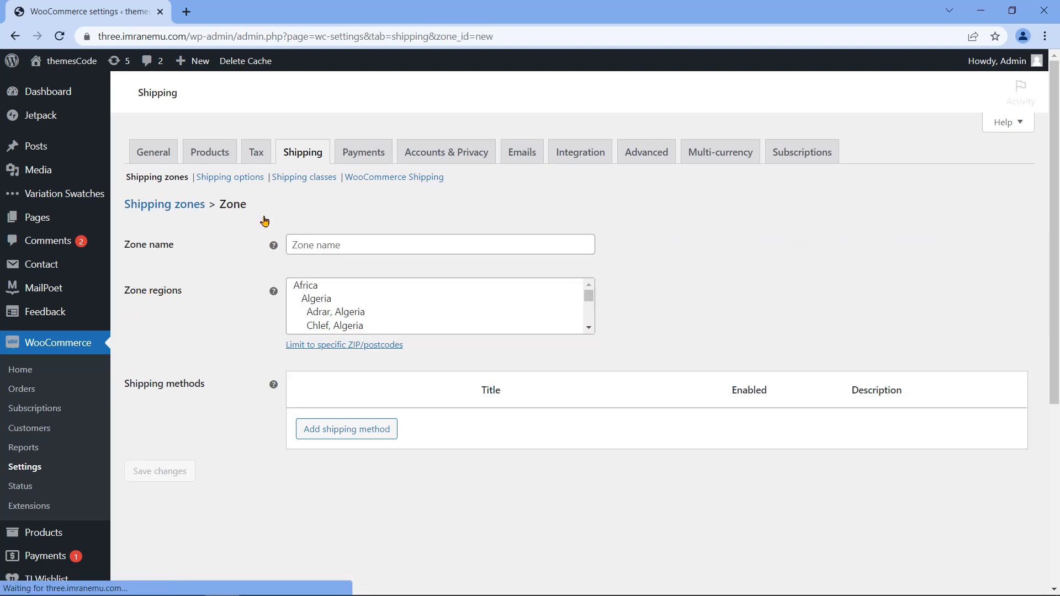
drag(124, 244, 175, 247)
click(406, 243)
text(USA)
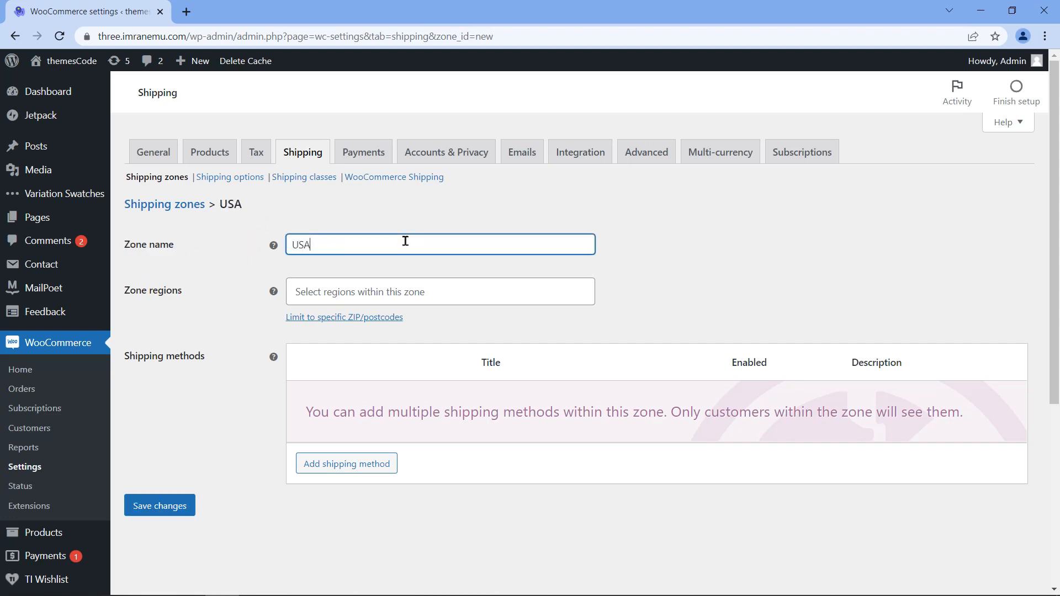
click(126, 296)
drag(126, 297, 180, 291)
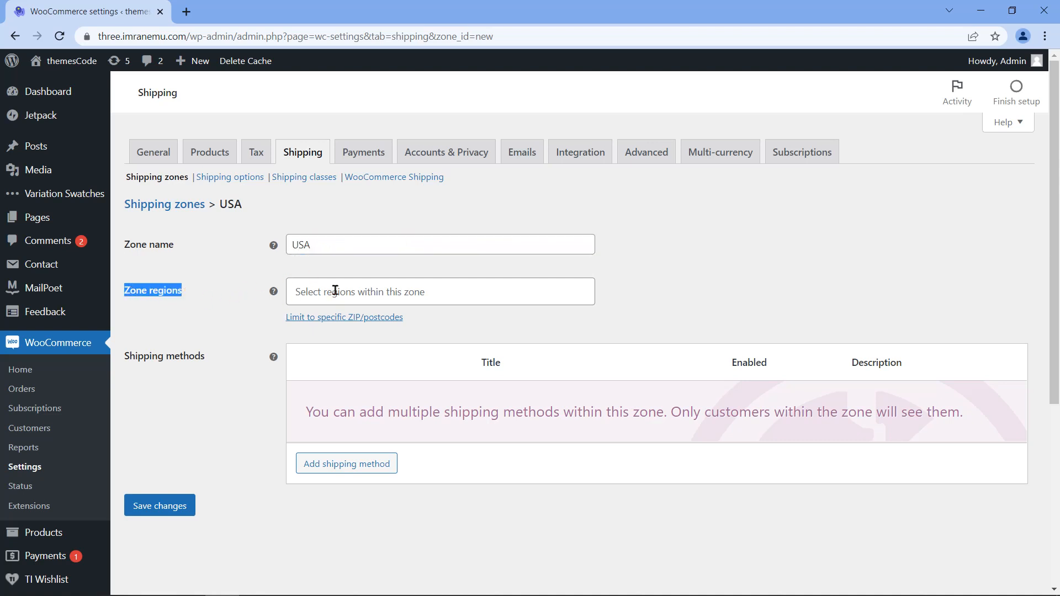
click(402, 293)
text(New York)
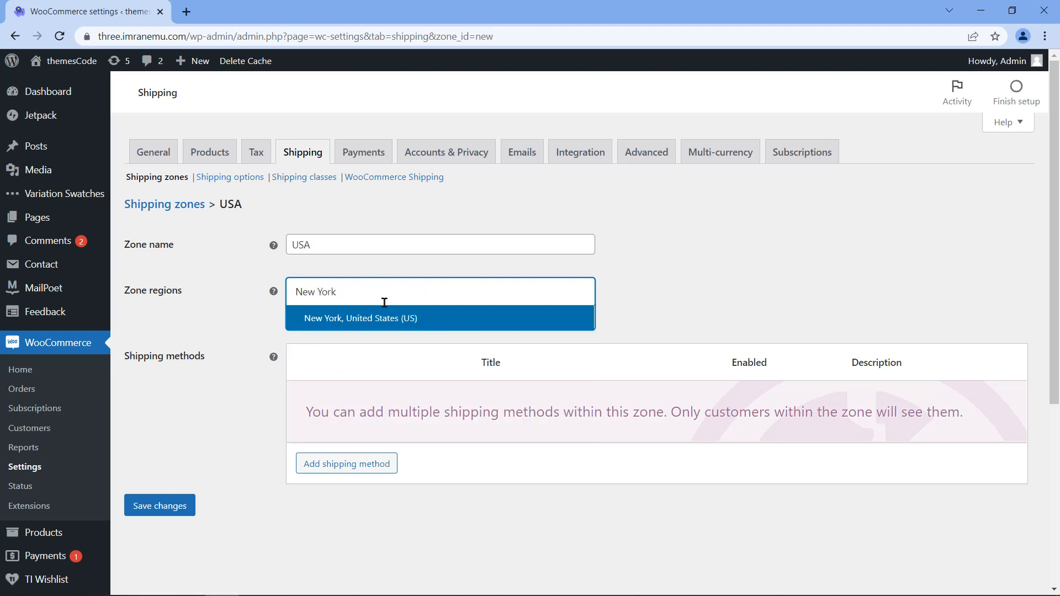
click(434, 318)
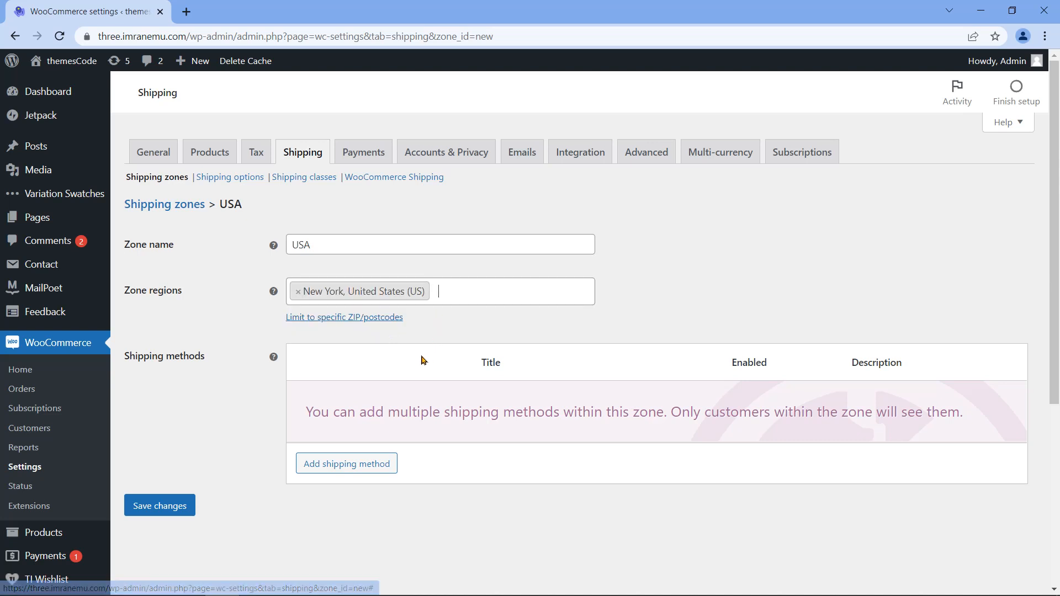
drag(123, 356, 216, 369)
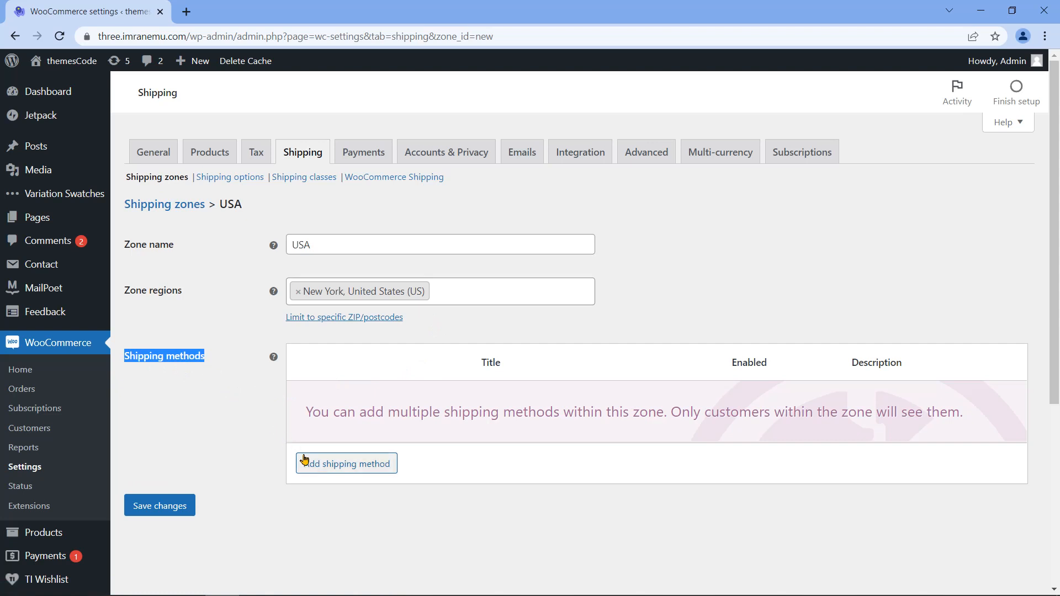
Step: Add an enabled Flat rate shipping method to the USA zone
click(331, 465)
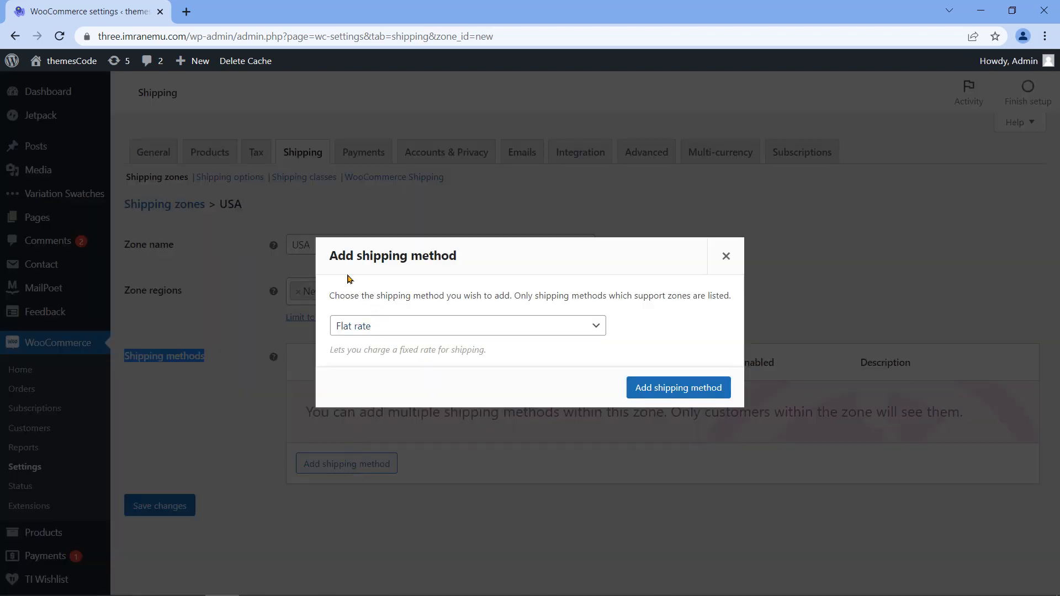
drag(331, 256, 486, 275)
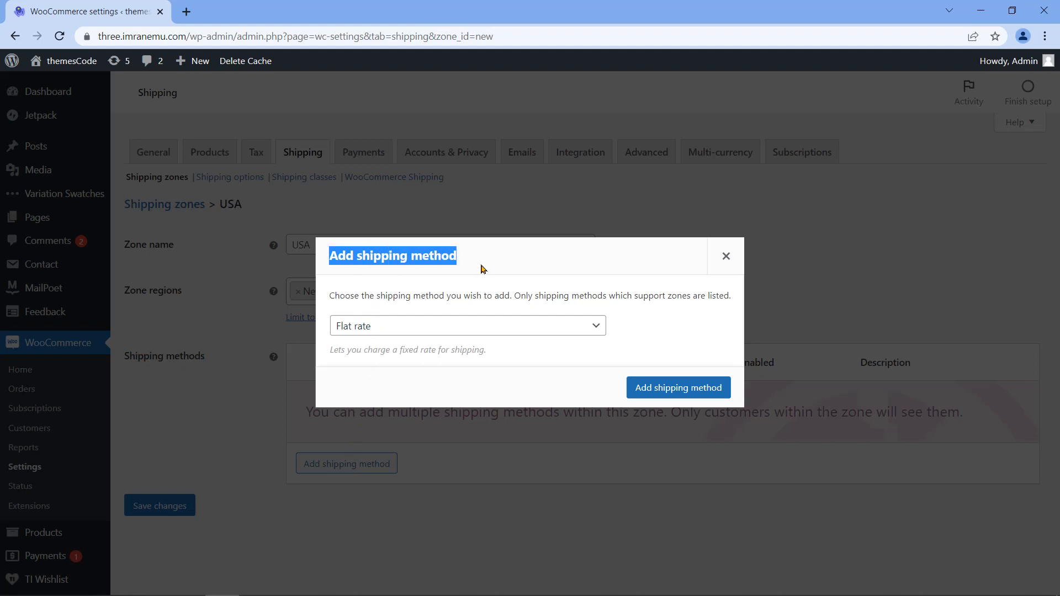
click(476, 327)
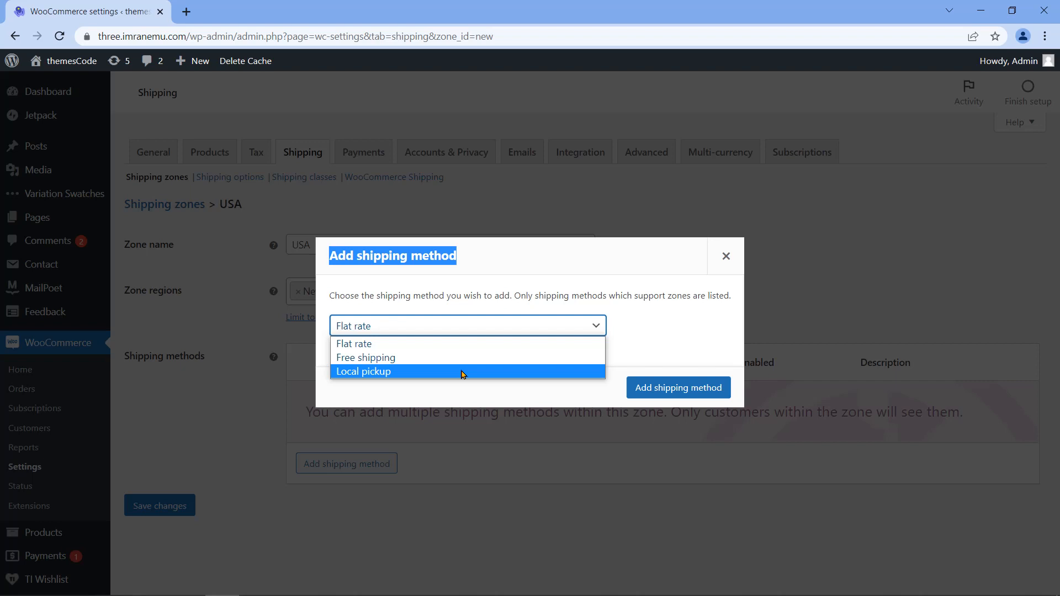
click(451, 344)
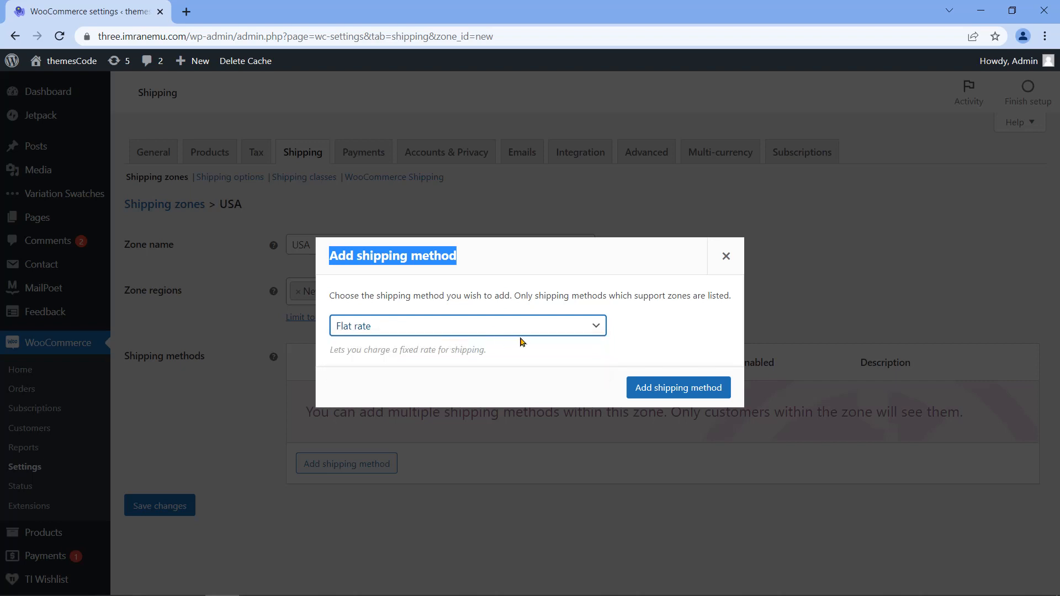
click(675, 389)
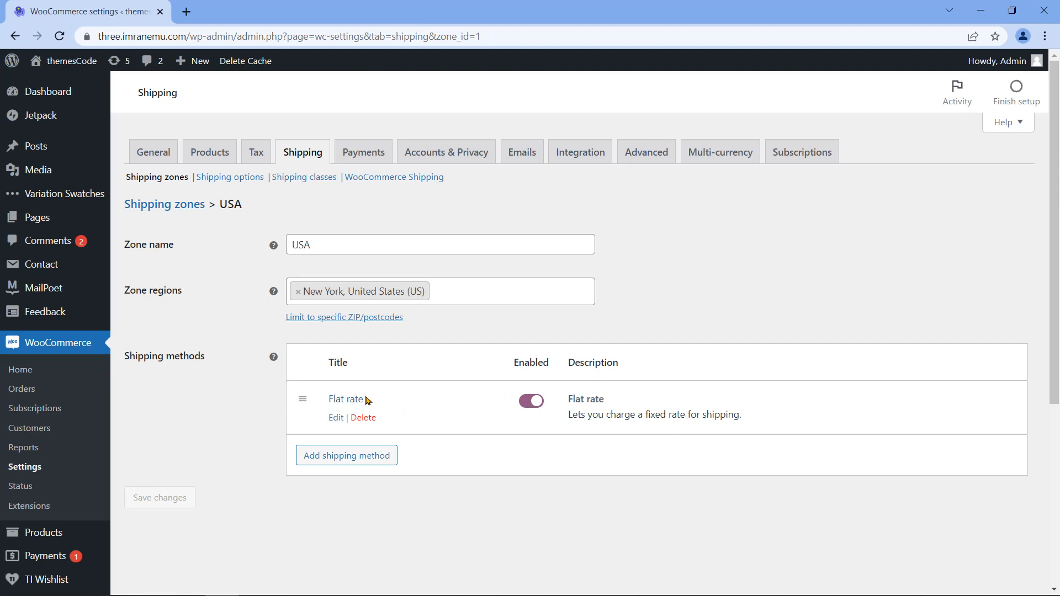
click(522, 404)
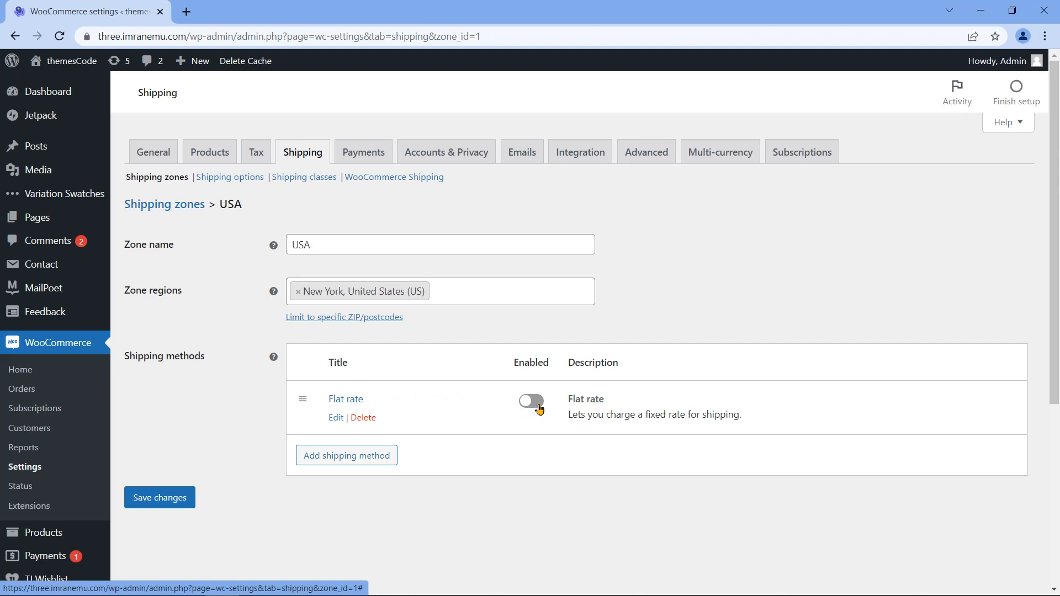
click(540, 408)
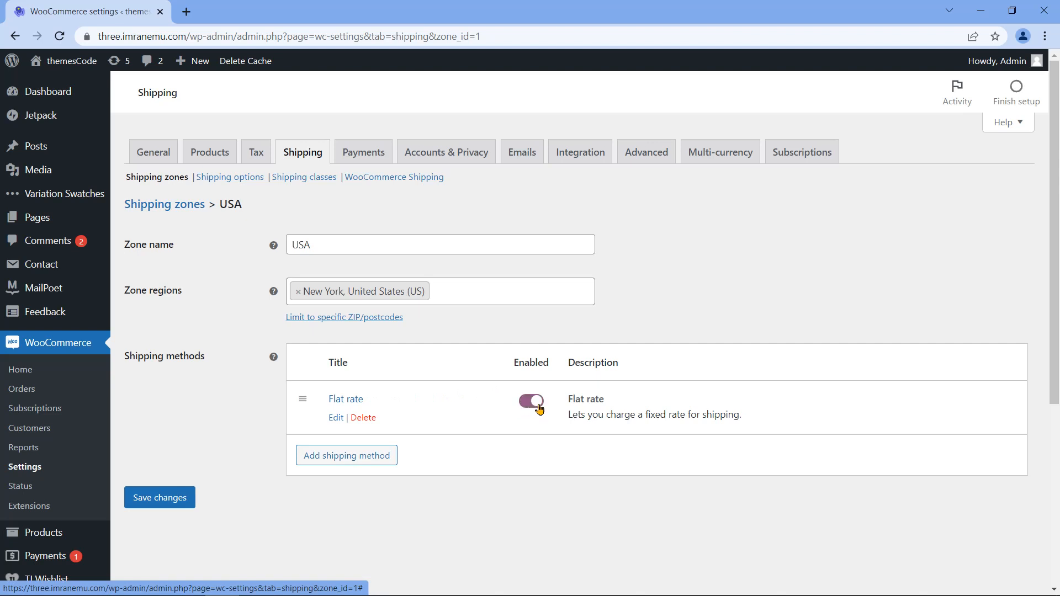
Step: Add a Free shipping method to the USA zone
click(338, 463)
click(559, 329)
click(580, 357)
click(637, 389)
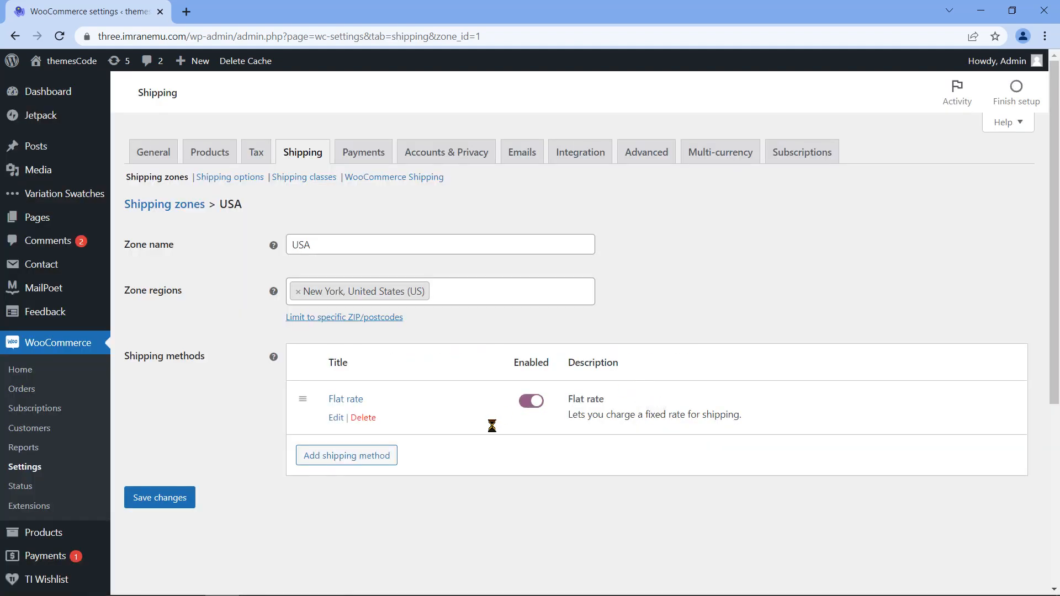
Step: Add a Local pickup method, then delete it from the zone
click(350, 511)
click(534, 330)
click(466, 372)
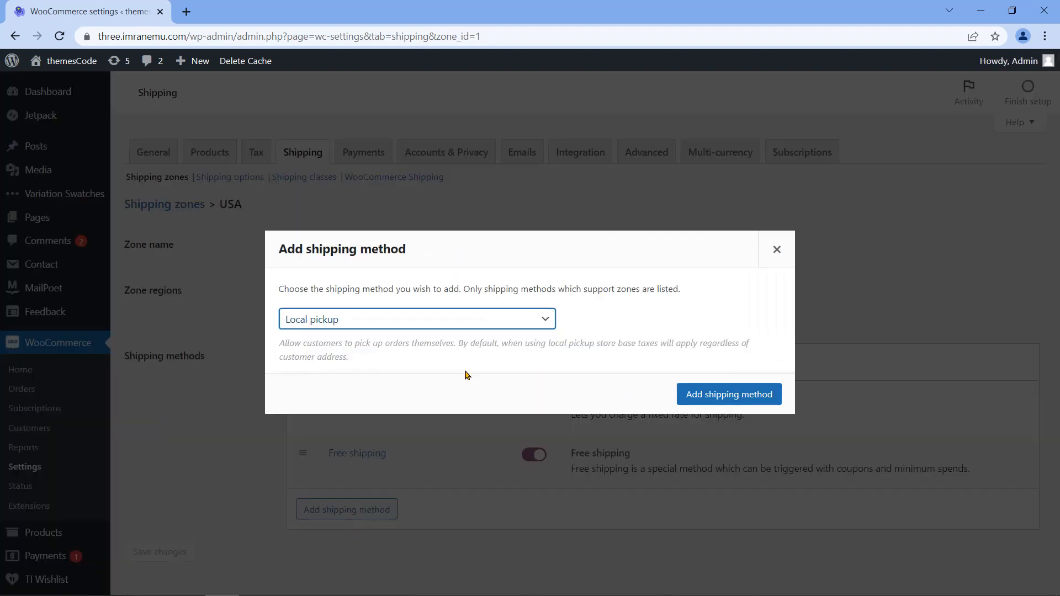
click(681, 393)
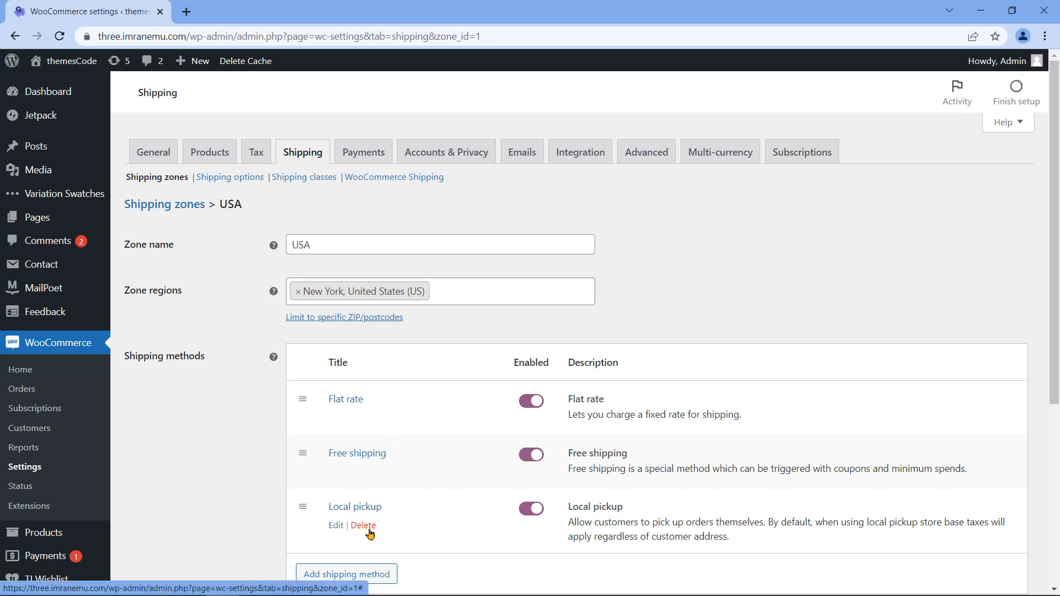
click(363, 526)
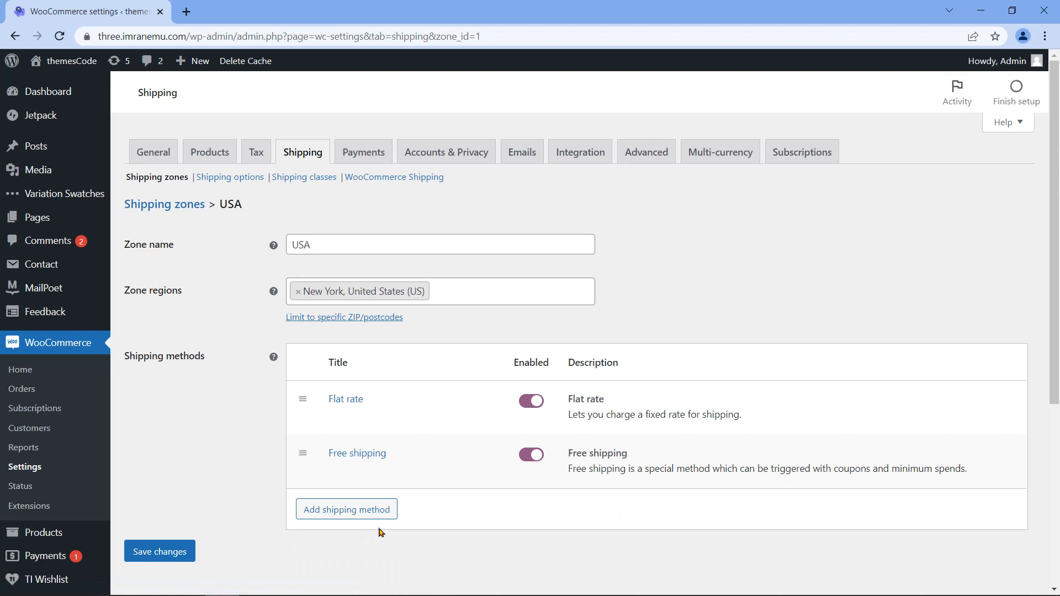
Step: In the Free shipping settings, try the minimum order amount and coupon requirement options
mouse_move(410, 479)
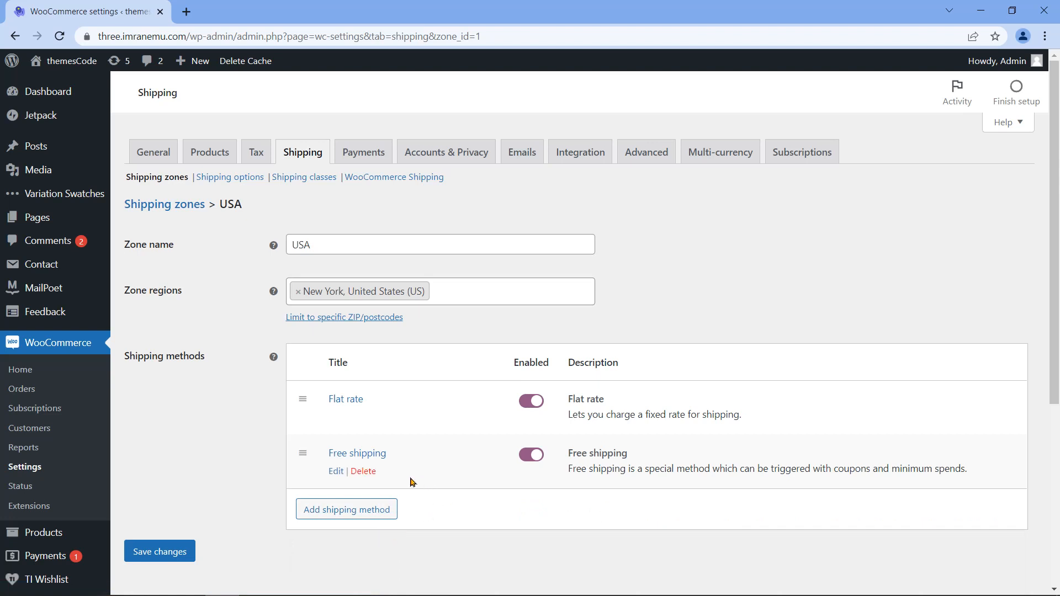
click(336, 473)
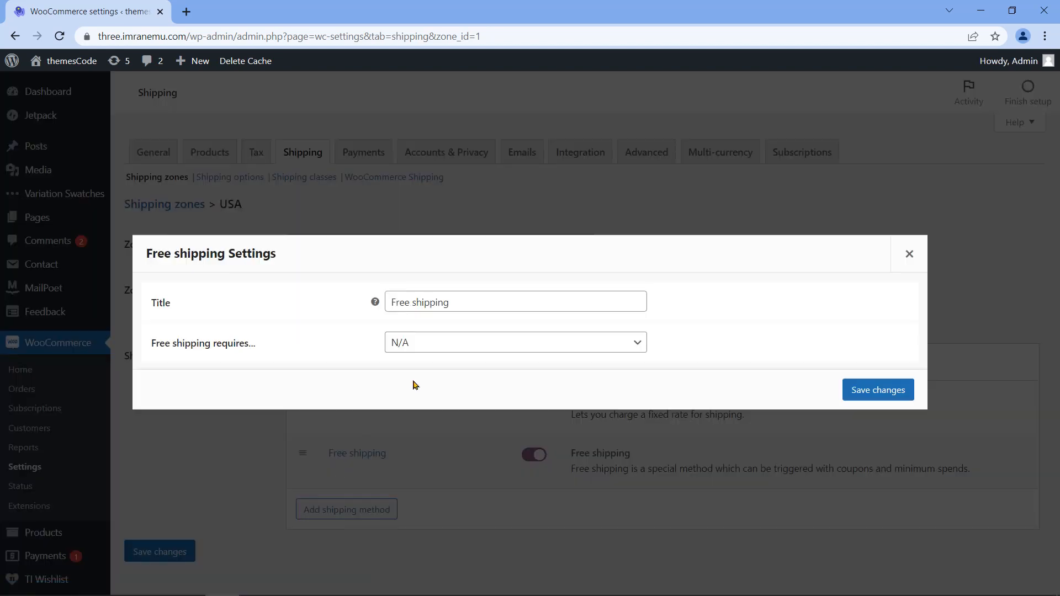
drag(258, 349, 148, 343)
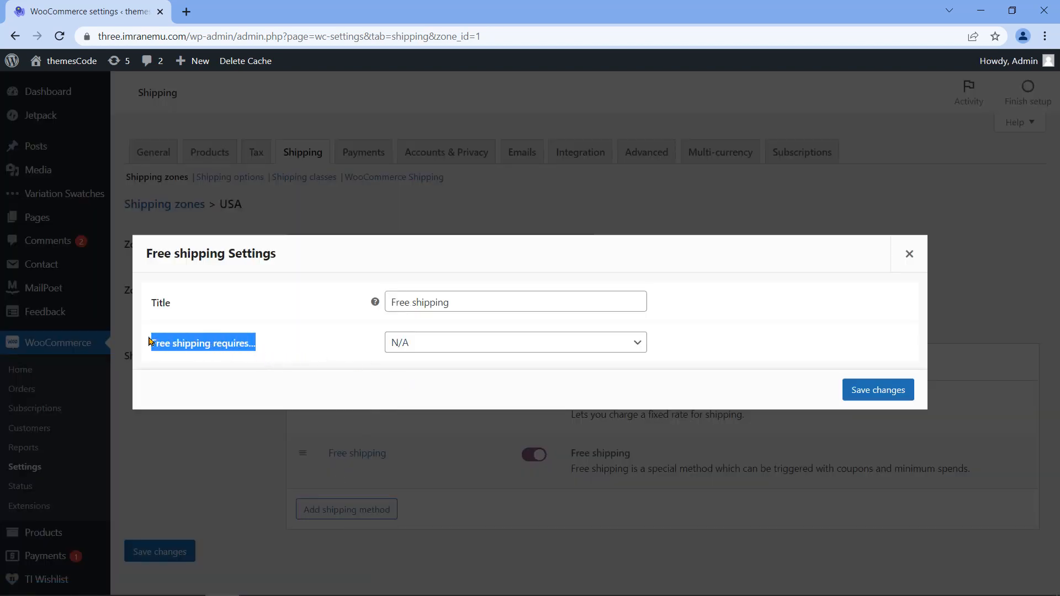
click(490, 346)
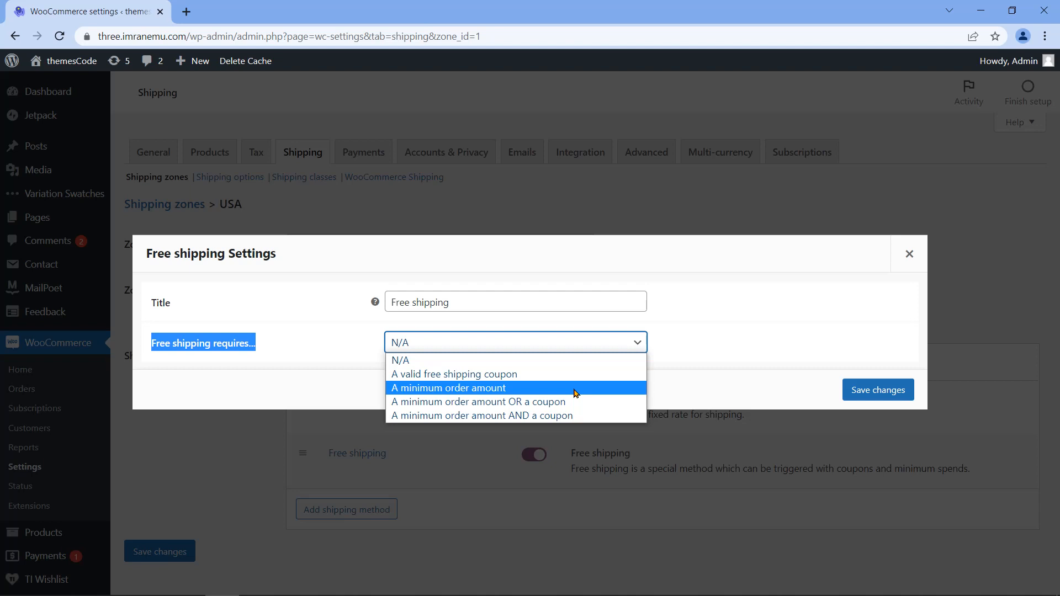
click(574, 393)
drag(153, 345, 260, 362)
drag(151, 391, 238, 390)
click(481, 307)
click(480, 362)
click(488, 305)
click(489, 374)
click(524, 303)
click(479, 346)
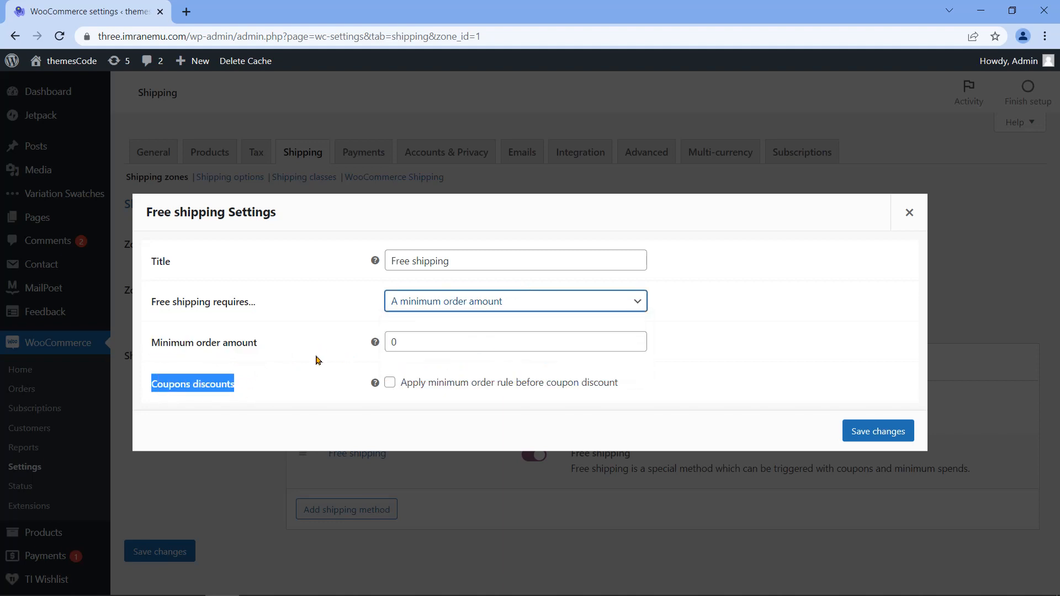
Step: Enter a minimum amount of 3, then set the requirement back to N/A and save
triple_click(278, 354)
click(407, 341)
drag(407, 341, 387, 338)
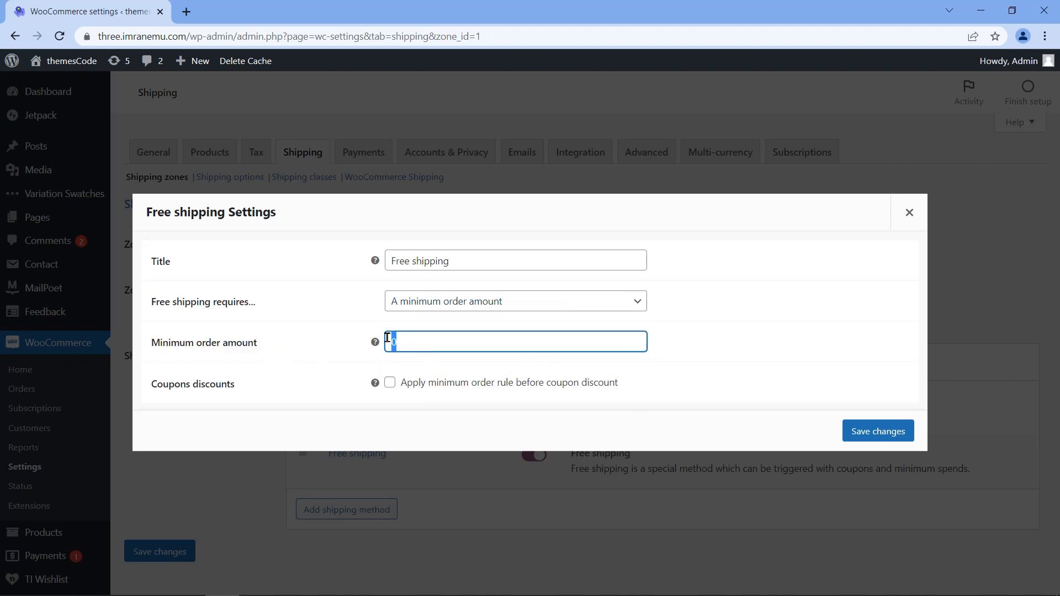
triple_click(277, 348)
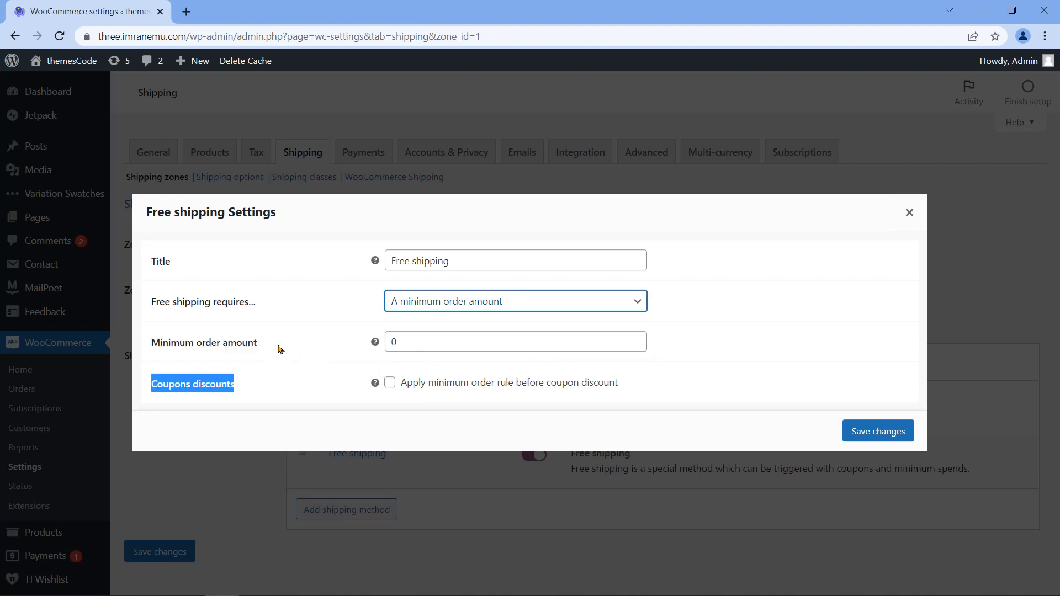
double_click(168, 344)
triple_click(168, 343)
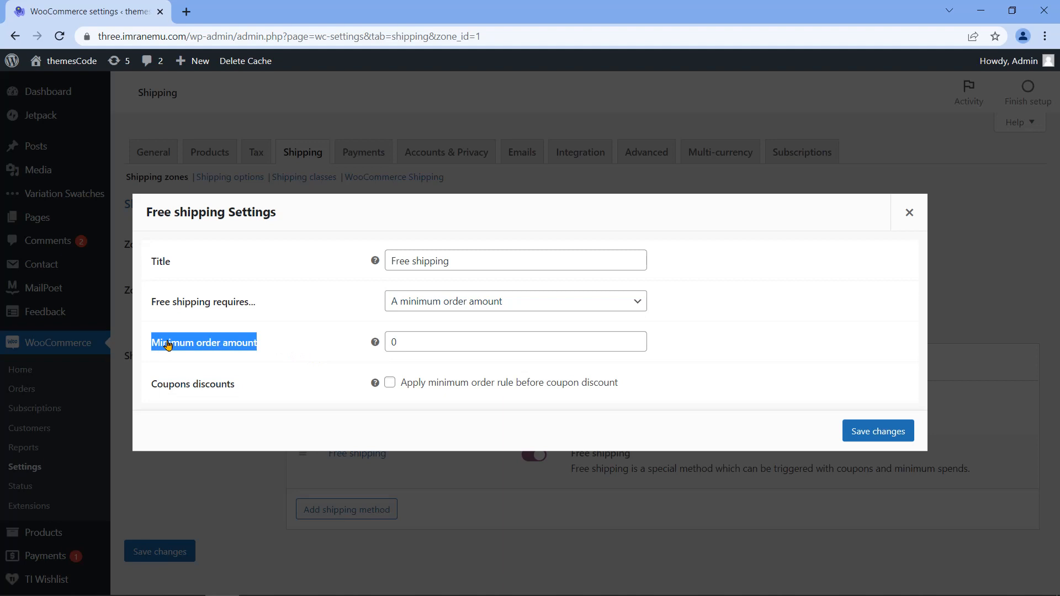
click(273, 350)
text(3)
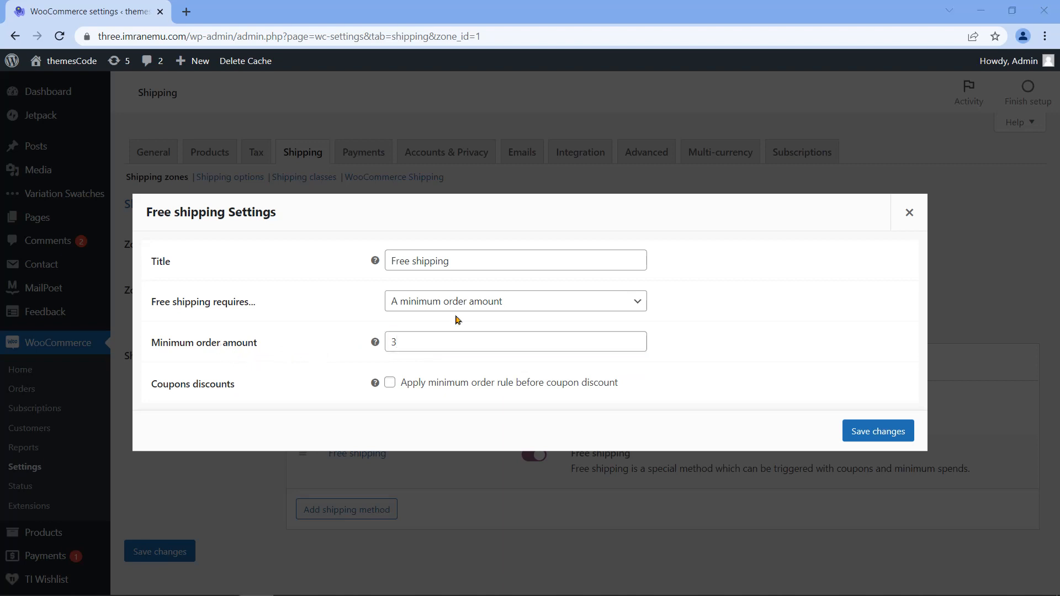
click(599, 303)
click(498, 325)
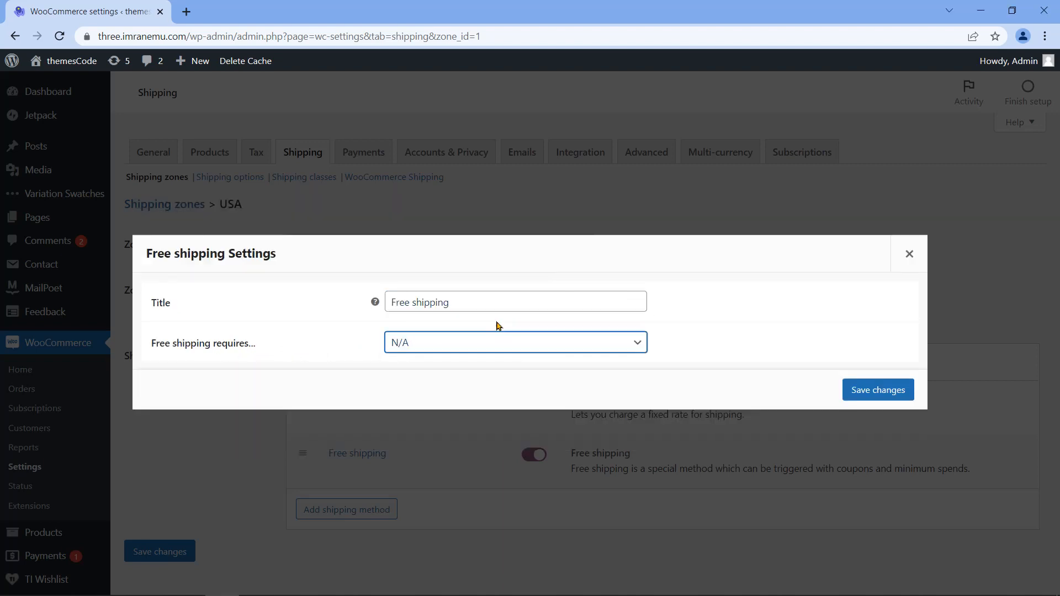
click(862, 393)
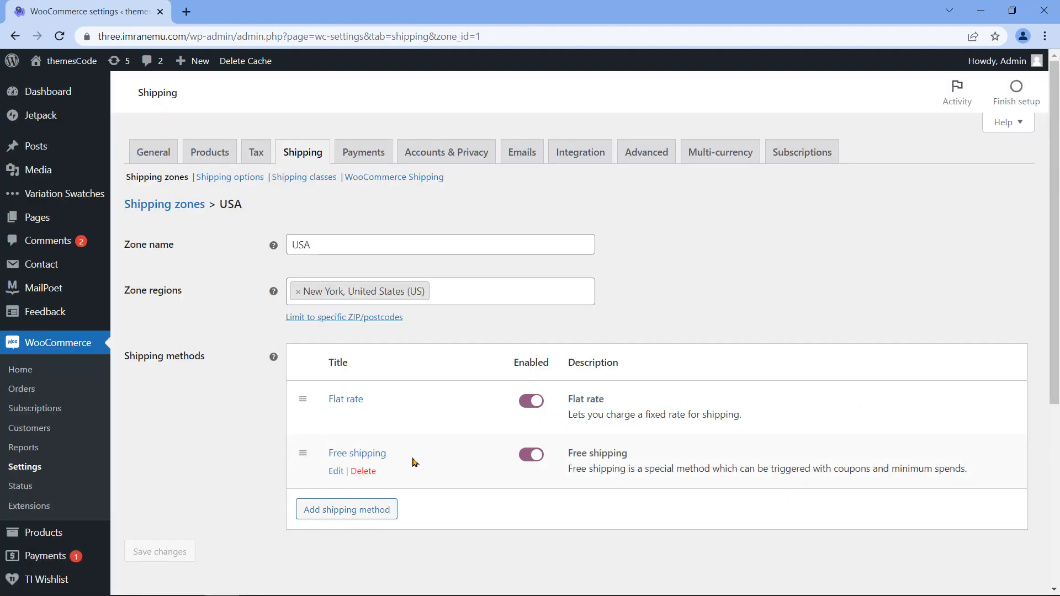
Step: Open the USA zone's Flat rate settings and keep the tax status Taxable
click(337, 418)
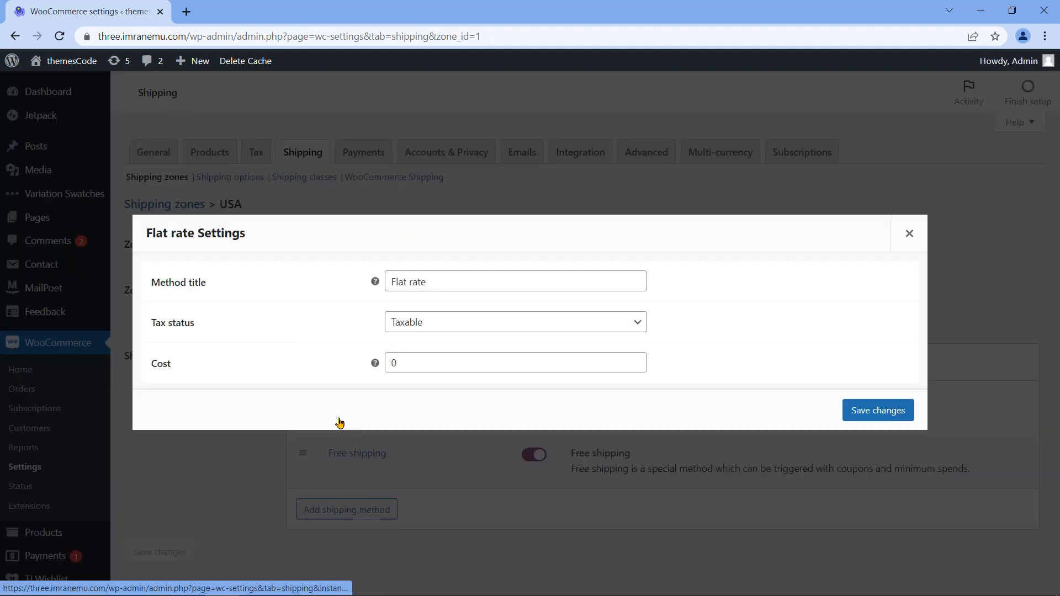
drag(146, 232, 251, 241)
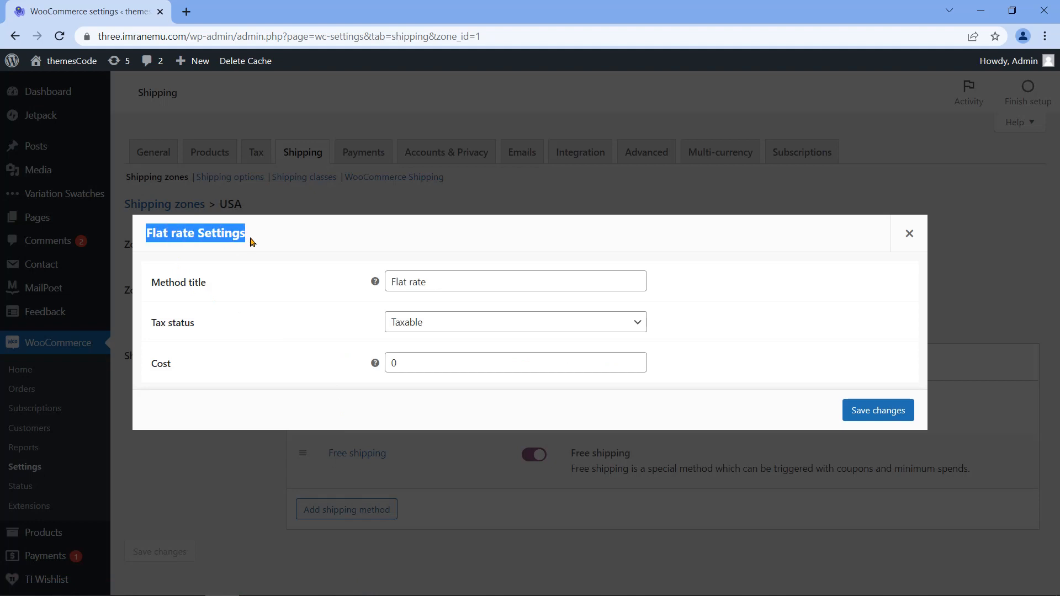
triple_click(184, 284)
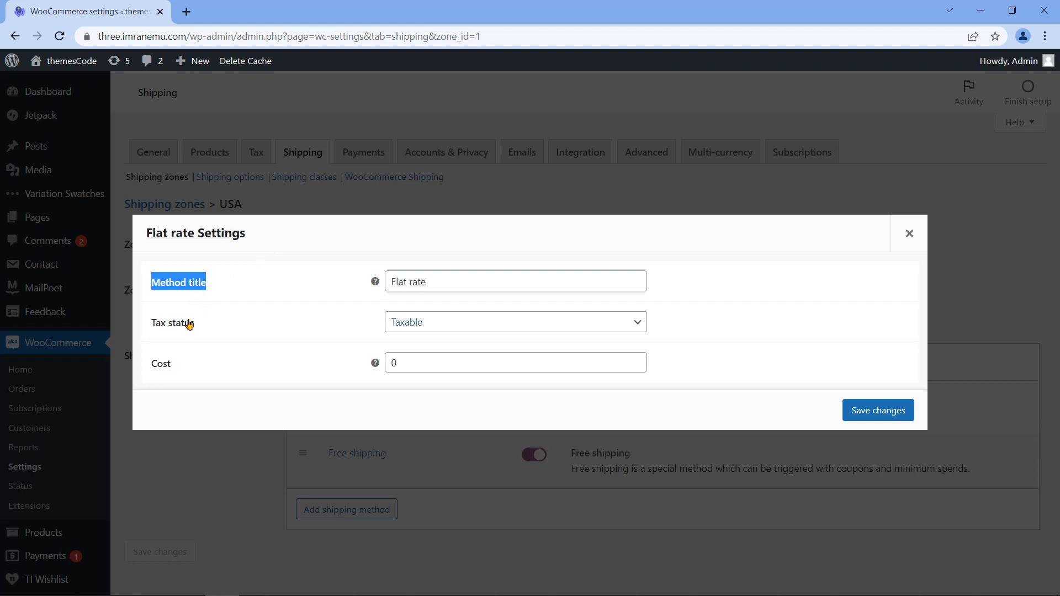
click(173, 332)
triple_click(173, 332)
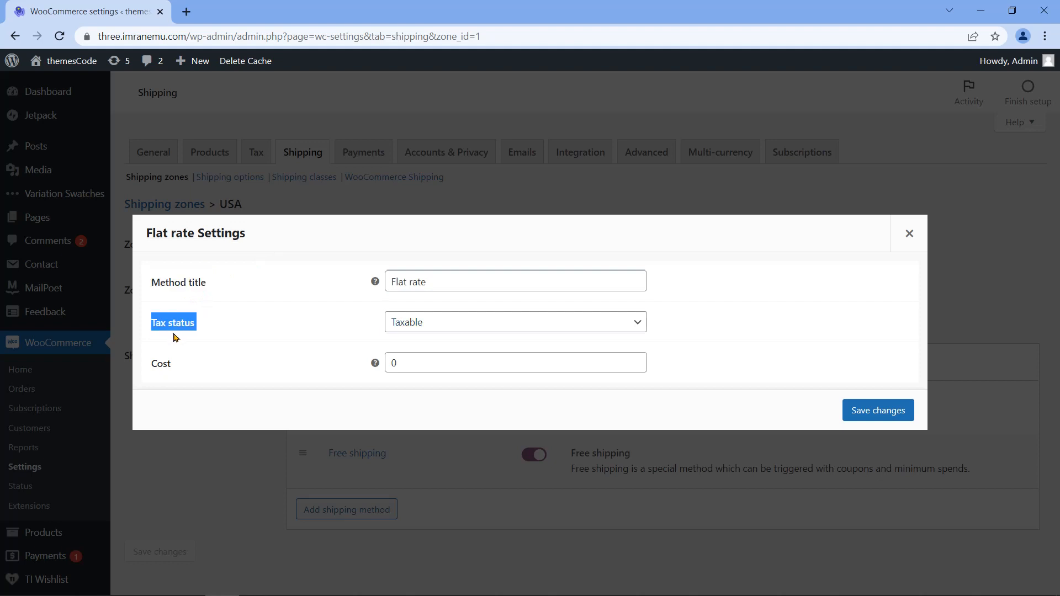
triple_click(160, 368)
click(160, 369)
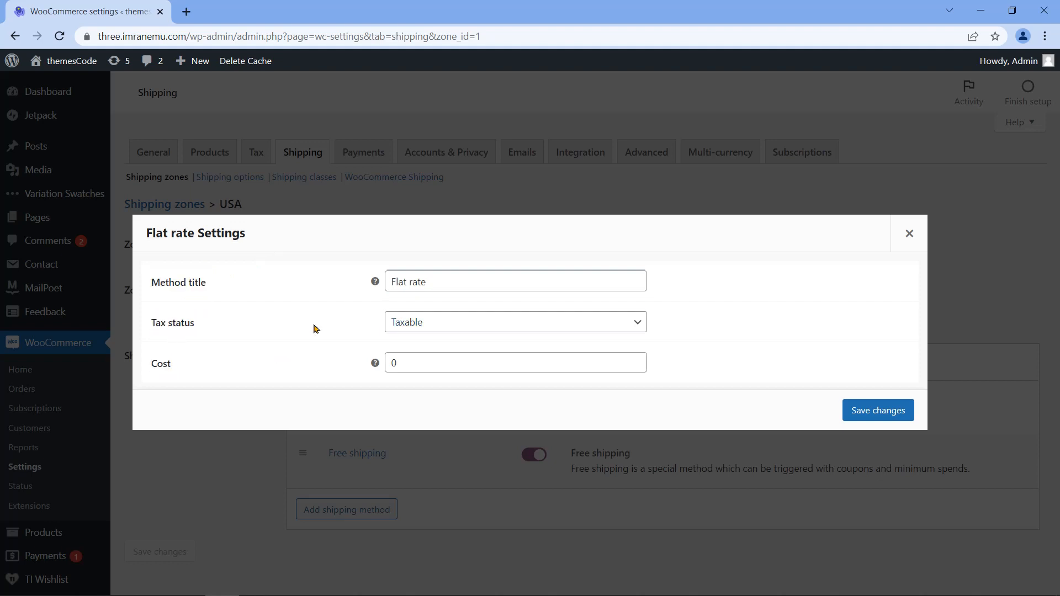
click(532, 322)
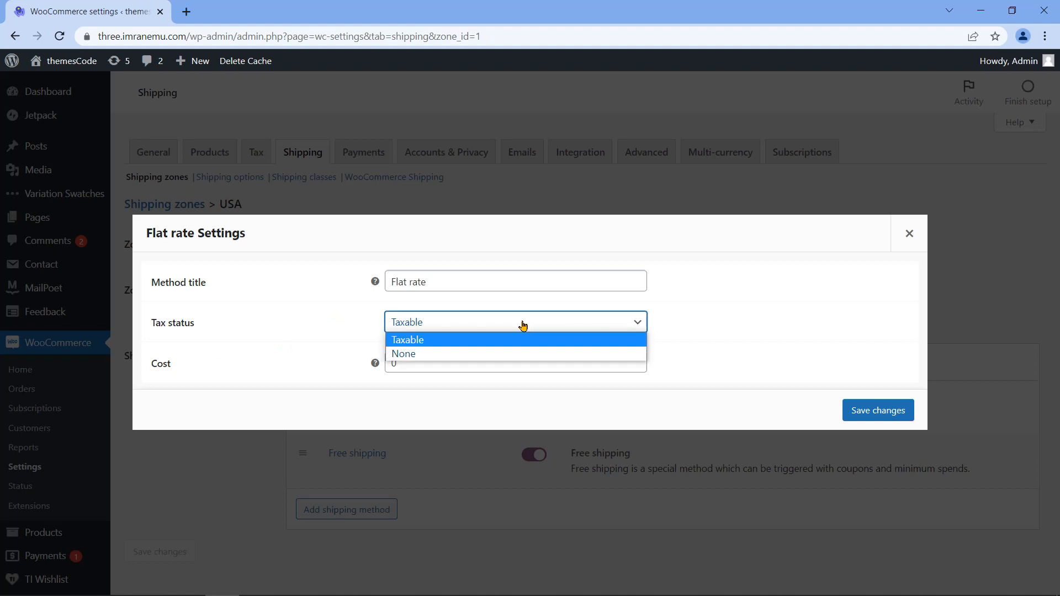
click(496, 341)
Step: Replace the Flat rate cost 0 with 50 and save
drag(432, 367, 381, 362)
key(BackSpace)
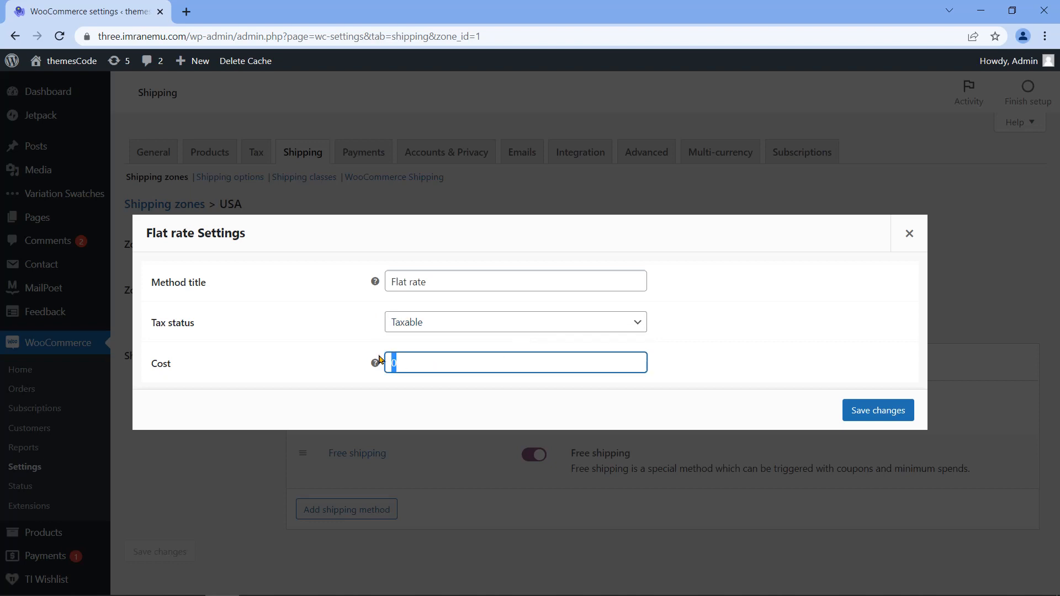
text(50)
click(864, 419)
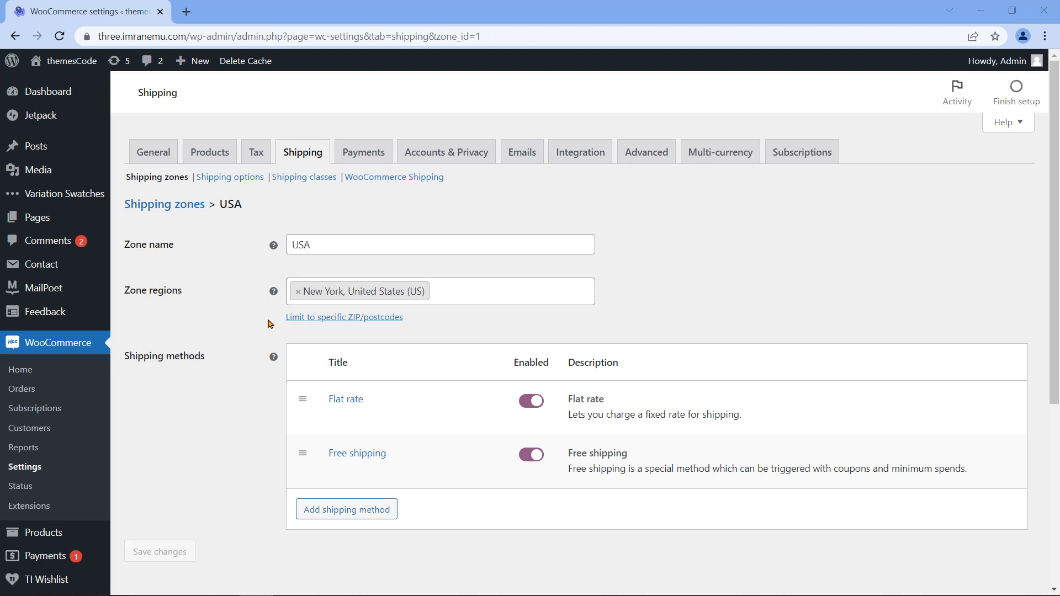
Step: Open the themesCode storefront in a new browser tab
mouse_move(65, 72)
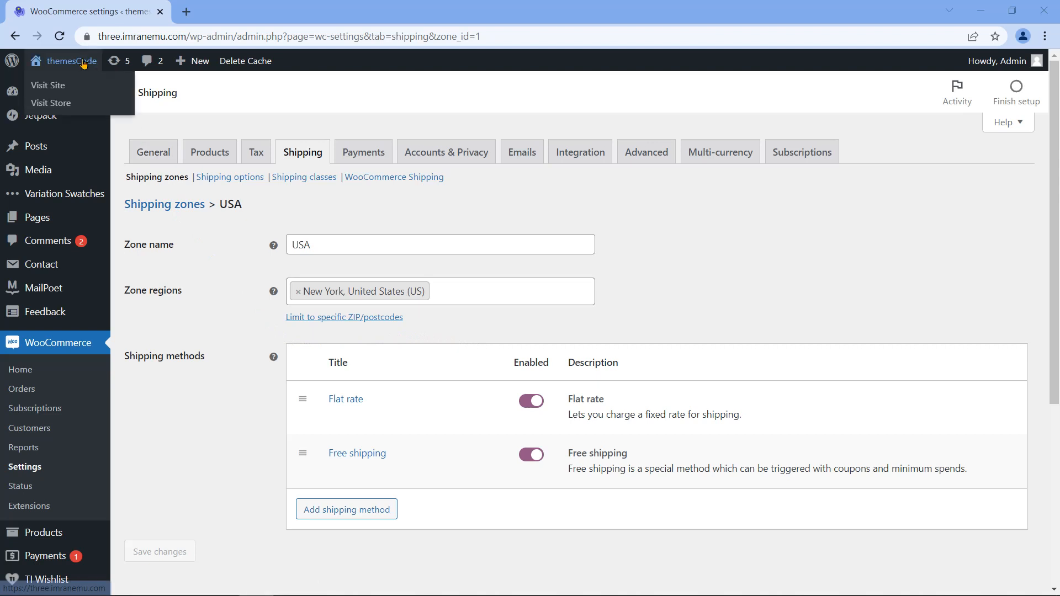
right_click(51, 87)
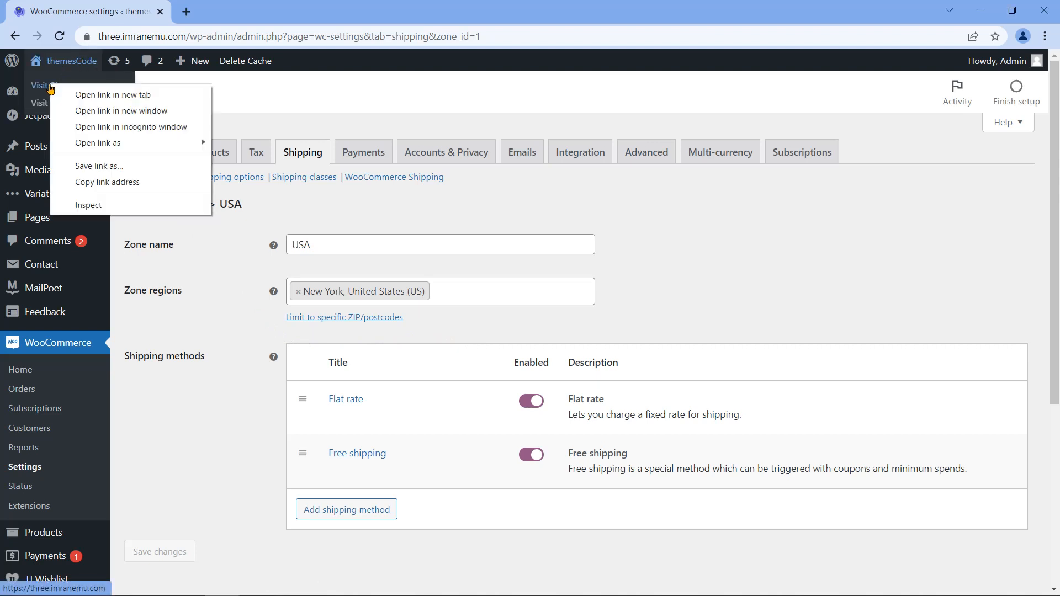
click(81, 95)
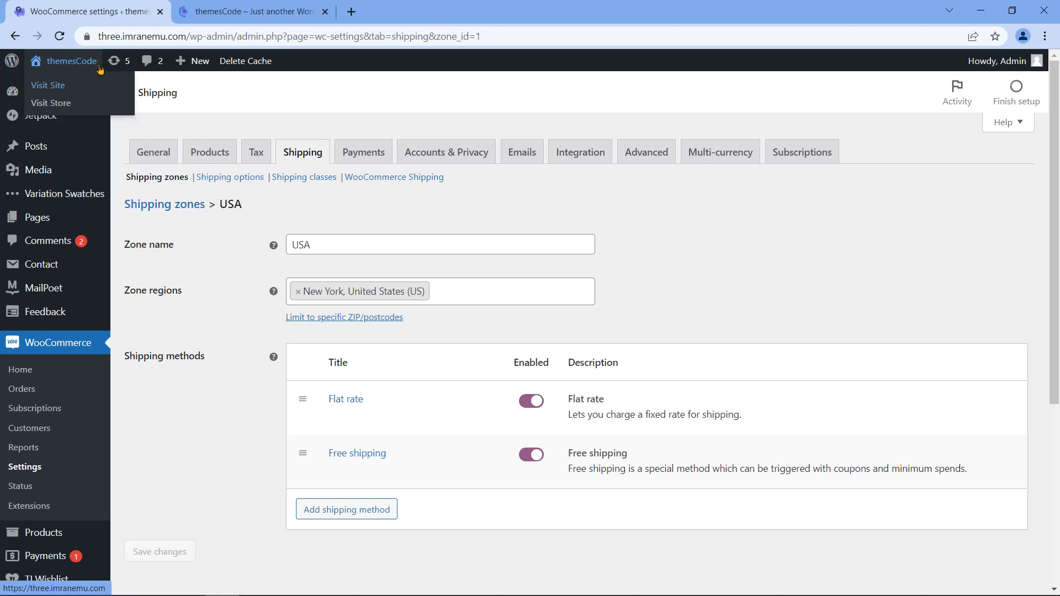
click(240, 12)
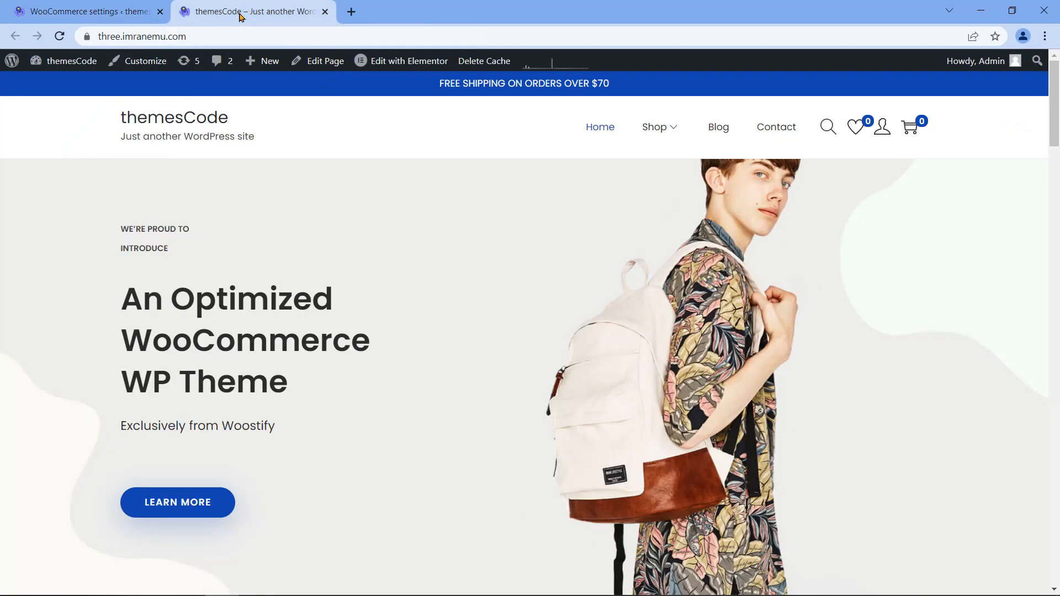
Step: Go to Shop Full Width and open the Laptop Bag product page
mouse_move(674, 135)
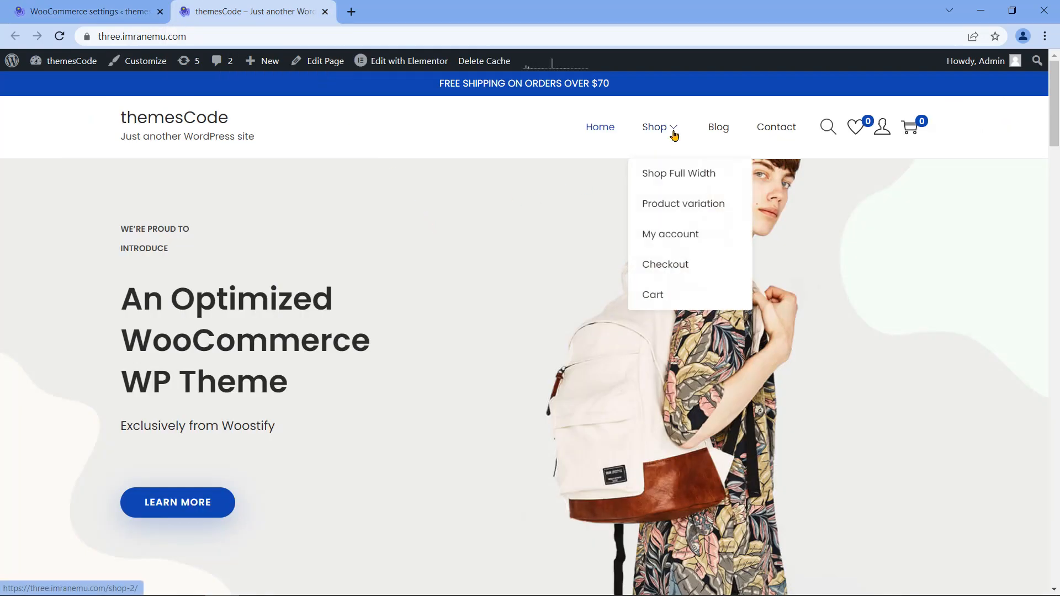
click(689, 178)
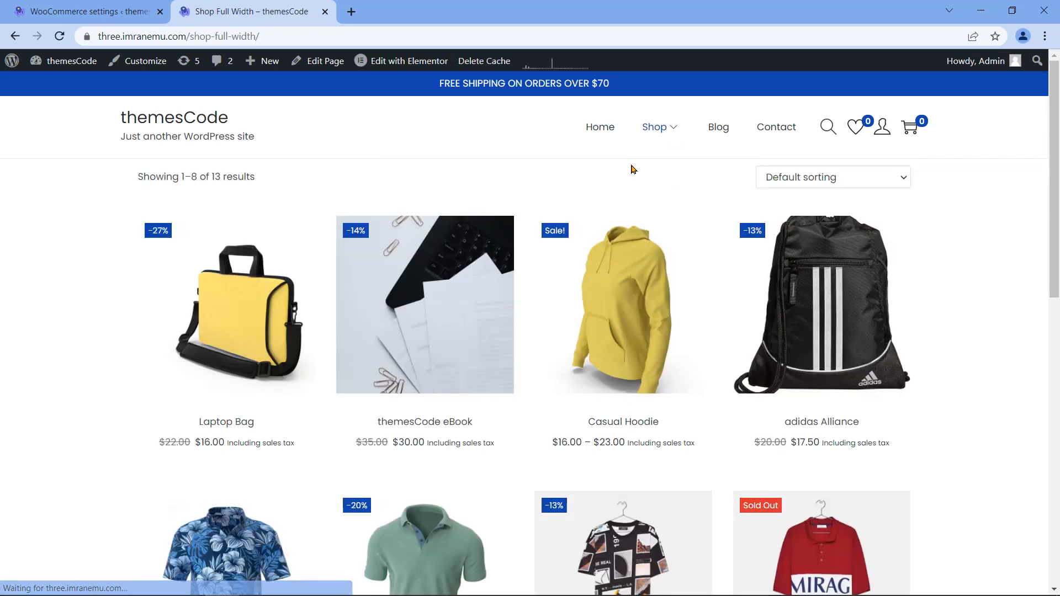
mouse_move(261, 339)
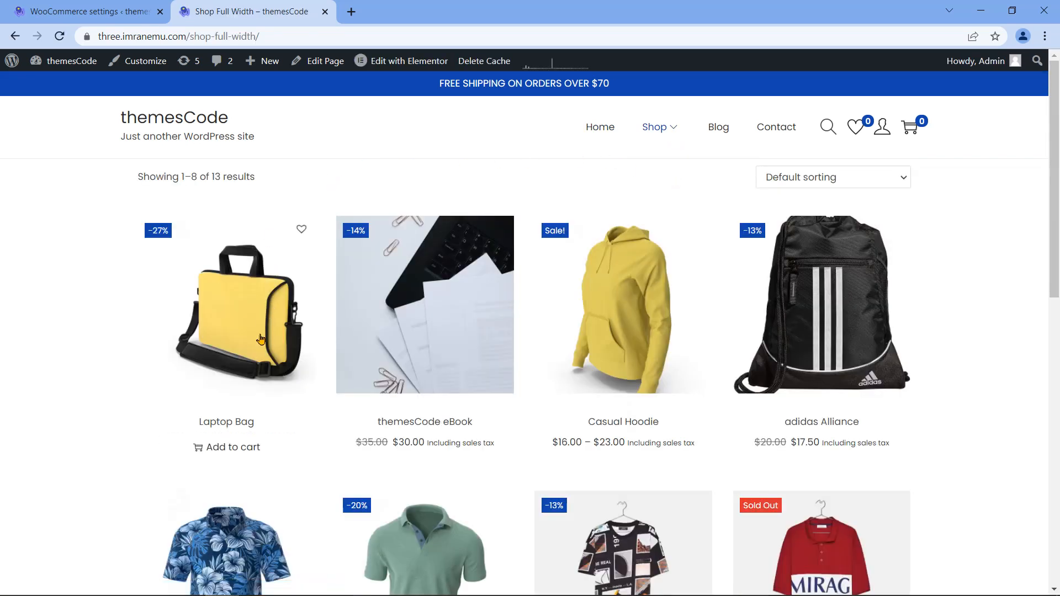
click(232, 423)
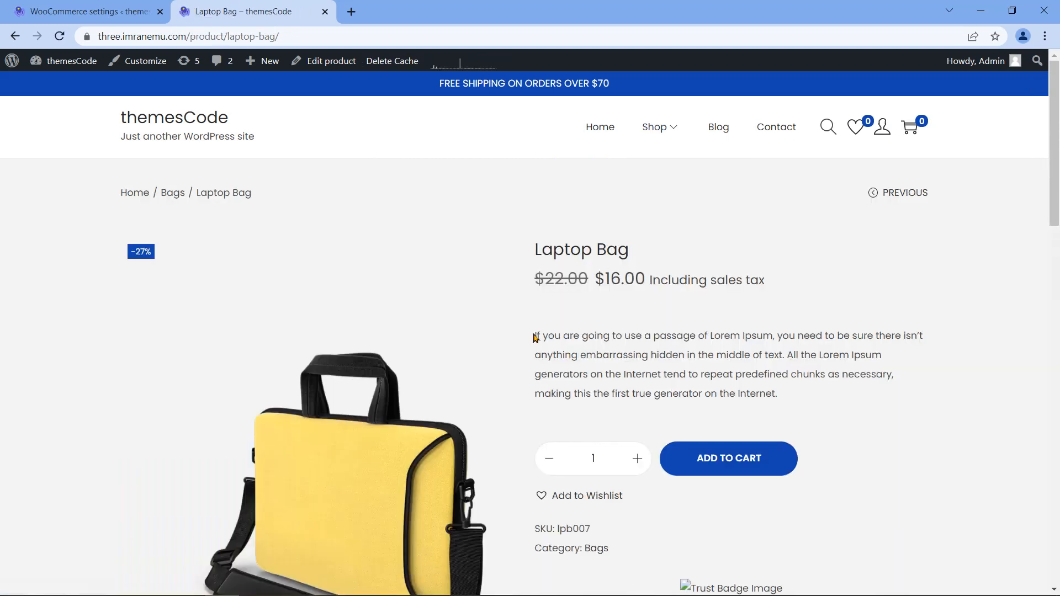
Step: Add one Laptop Bag to the cart and view the cart's $16.00 total awaiting an address
click(749, 474)
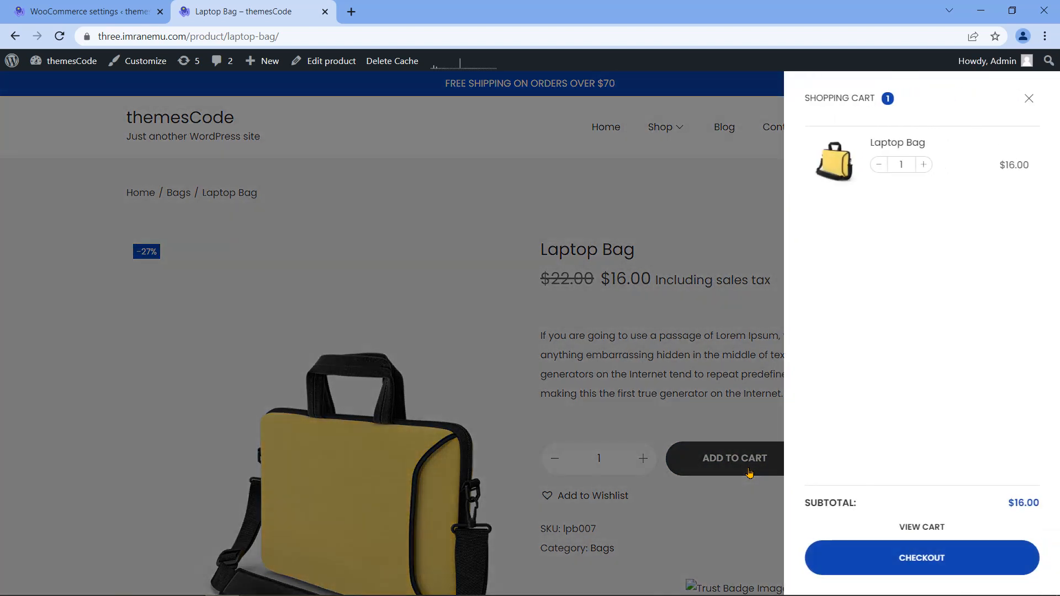
click(925, 526)
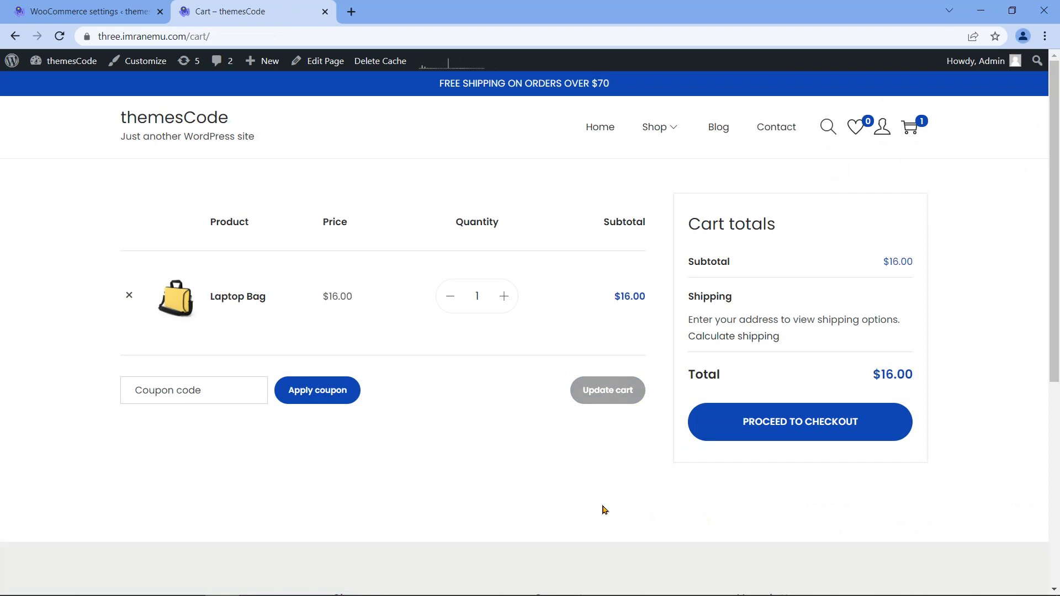
drag(690, 319, 909, 317)
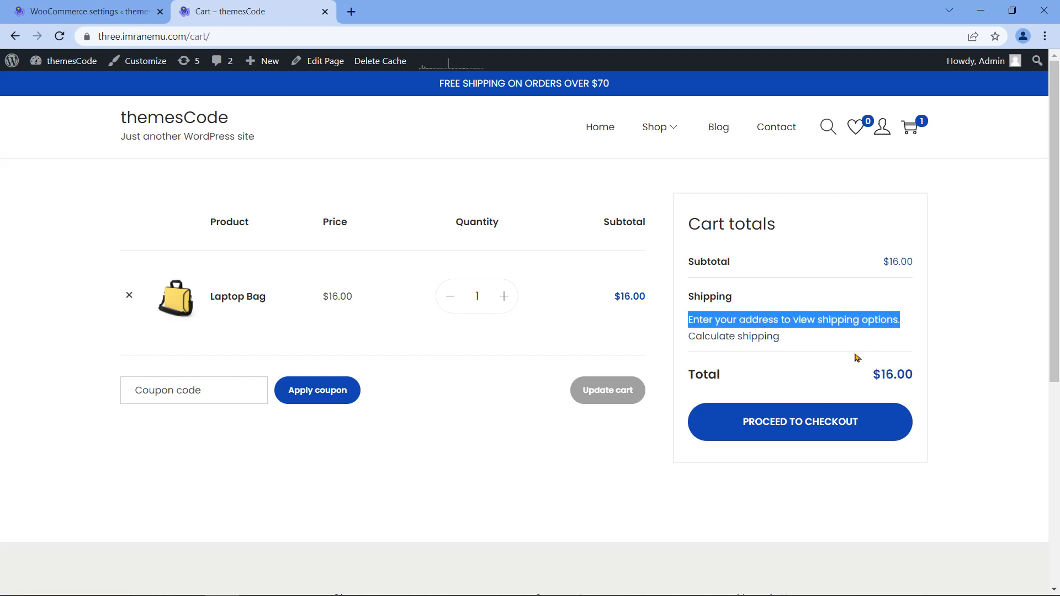
drag(874, 375, 919, 374)
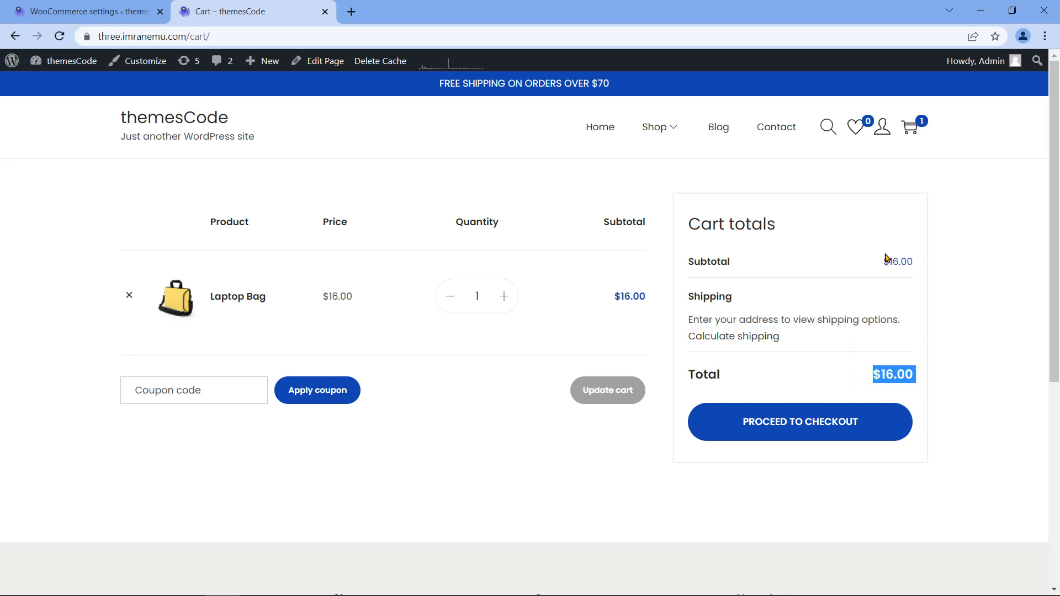
Step: Calculate shipping for United States (US), New York in the cart's shipping calculator
click(733, 341)
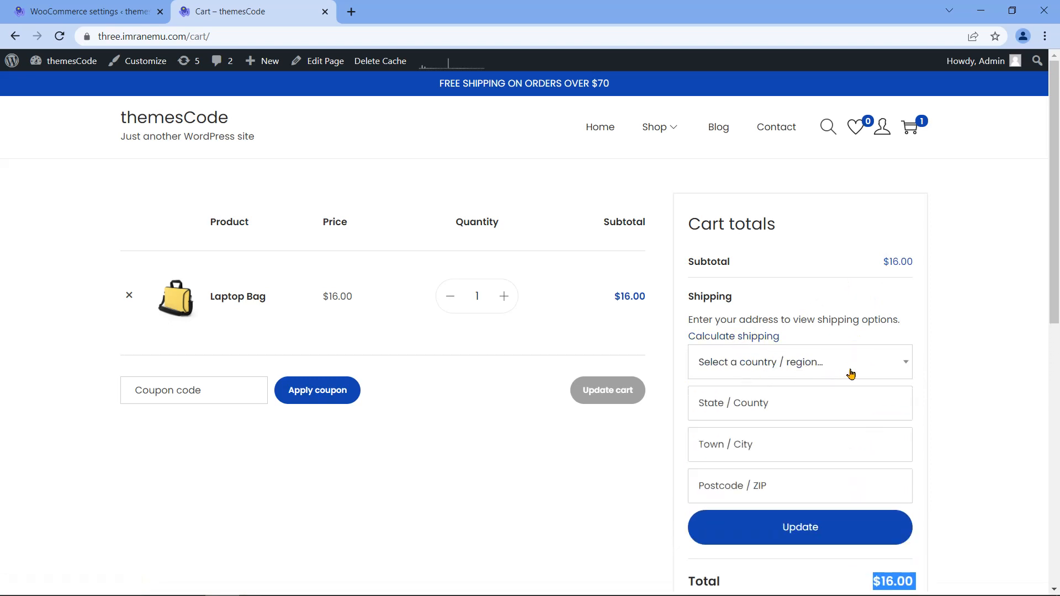
click(859, 365)
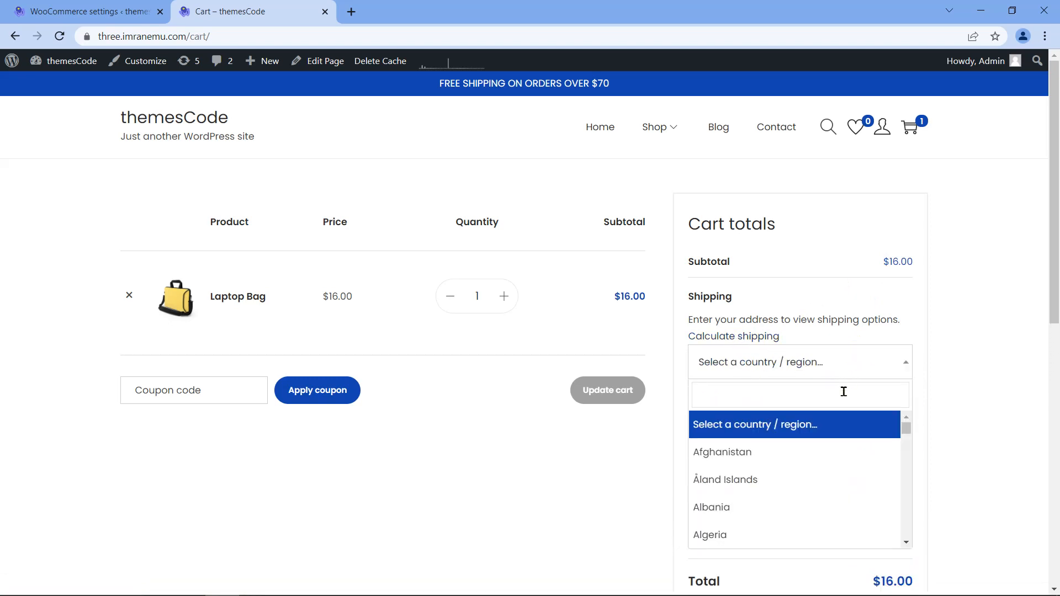
text(U)
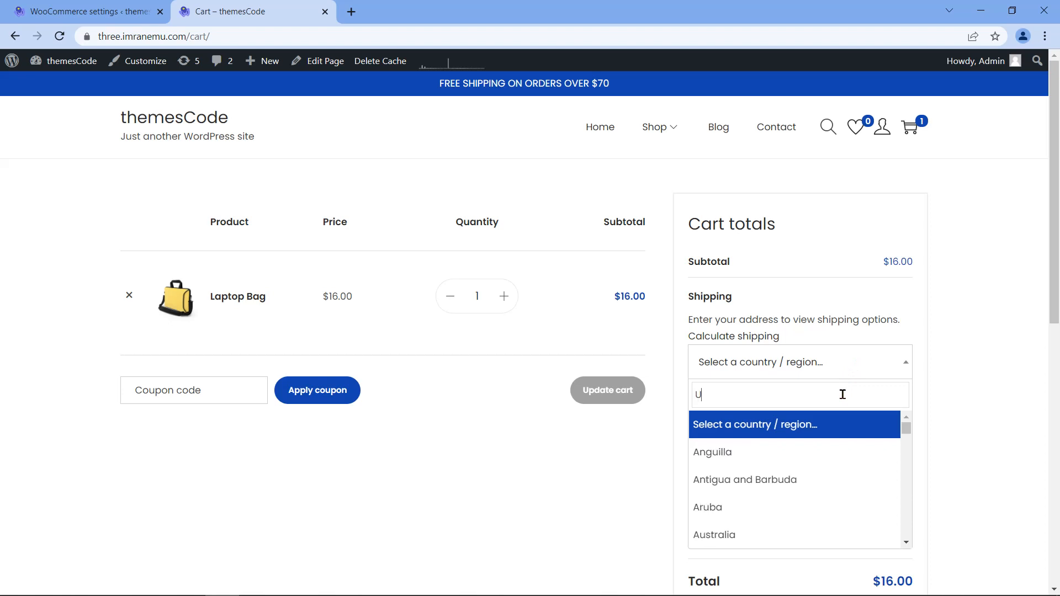
text(s)
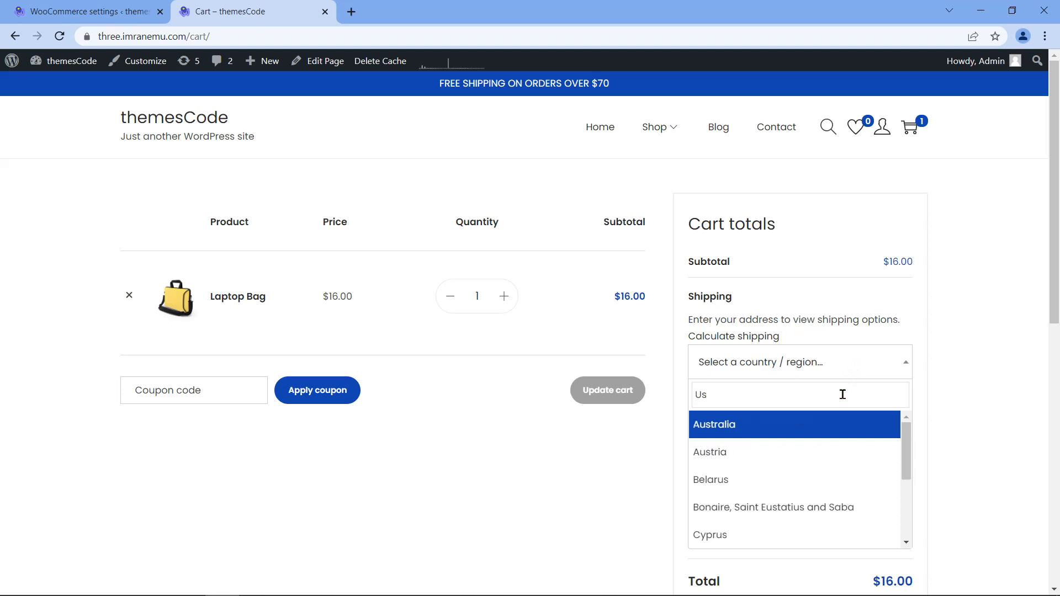
drag(907, 449, 923, 524)
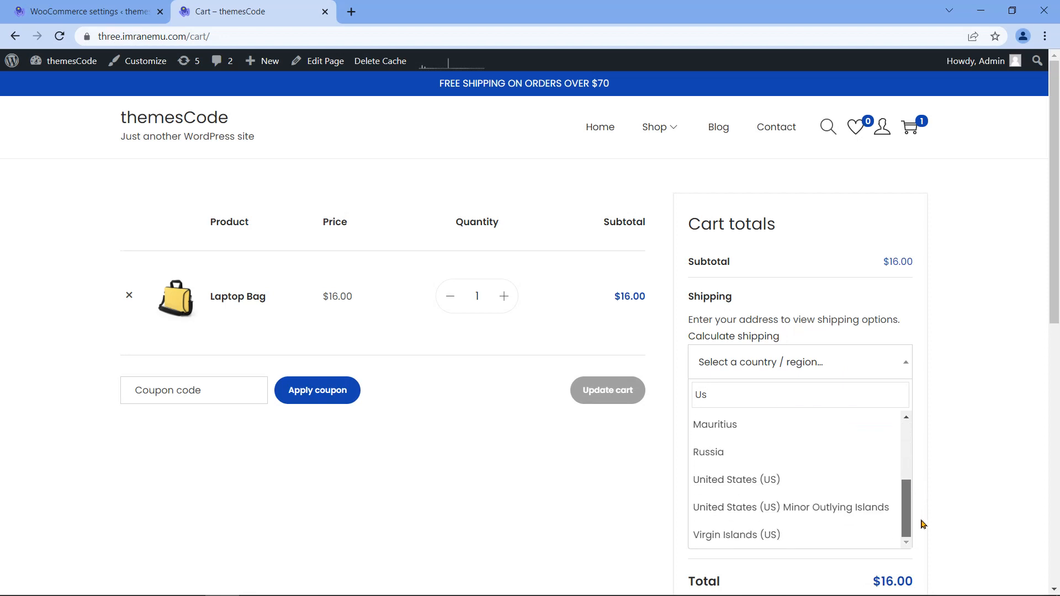
click(776, 481)
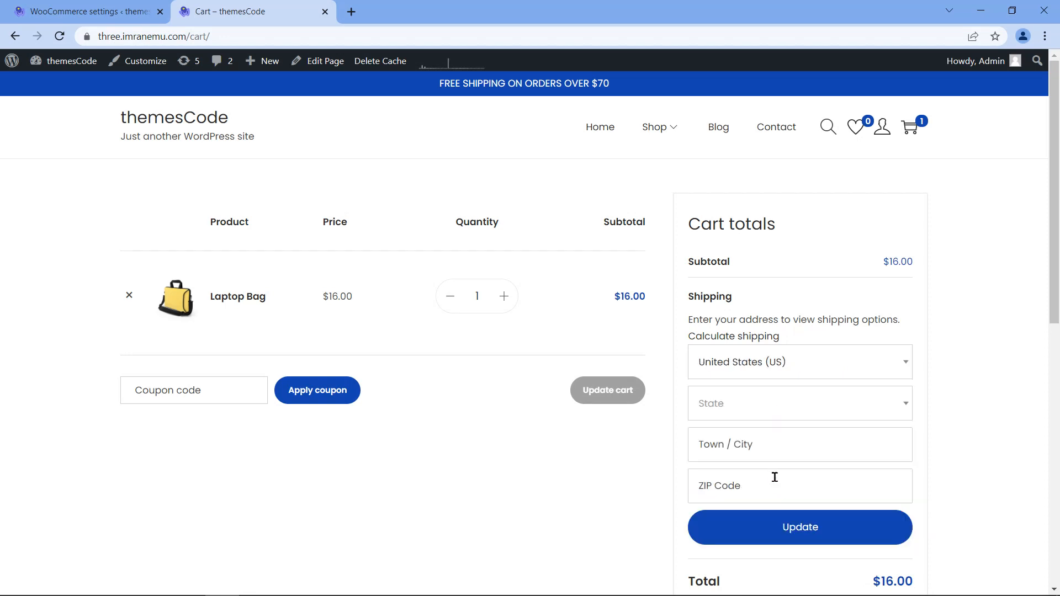
click(793, 404)
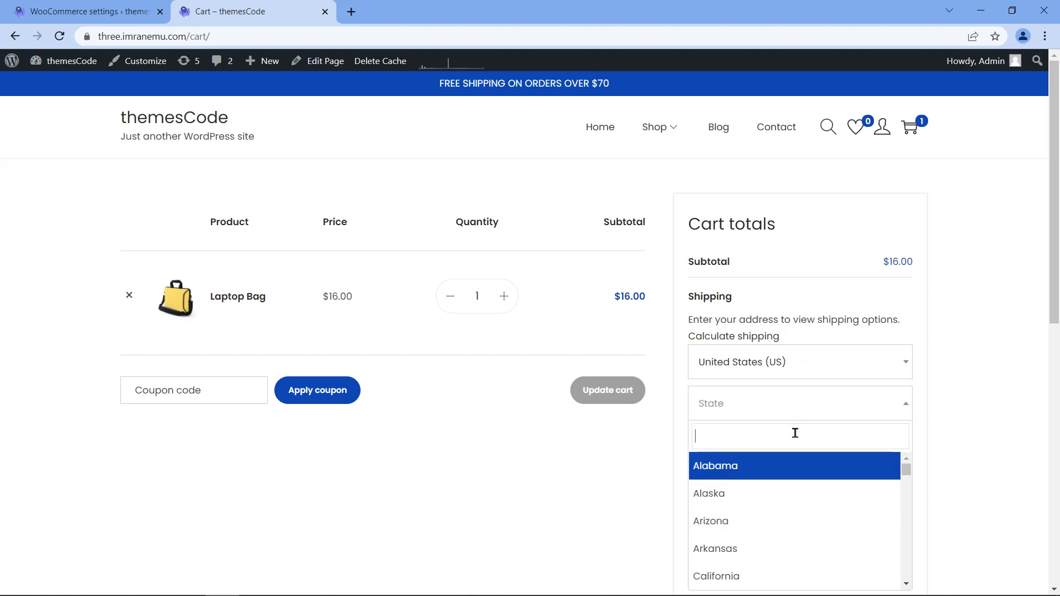
text(New)
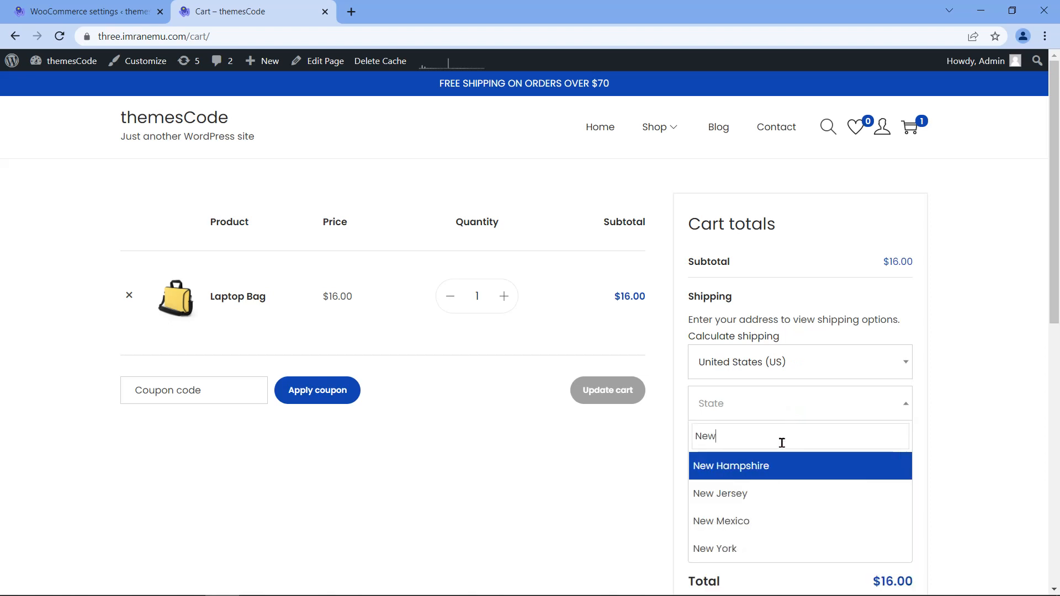
text( York)
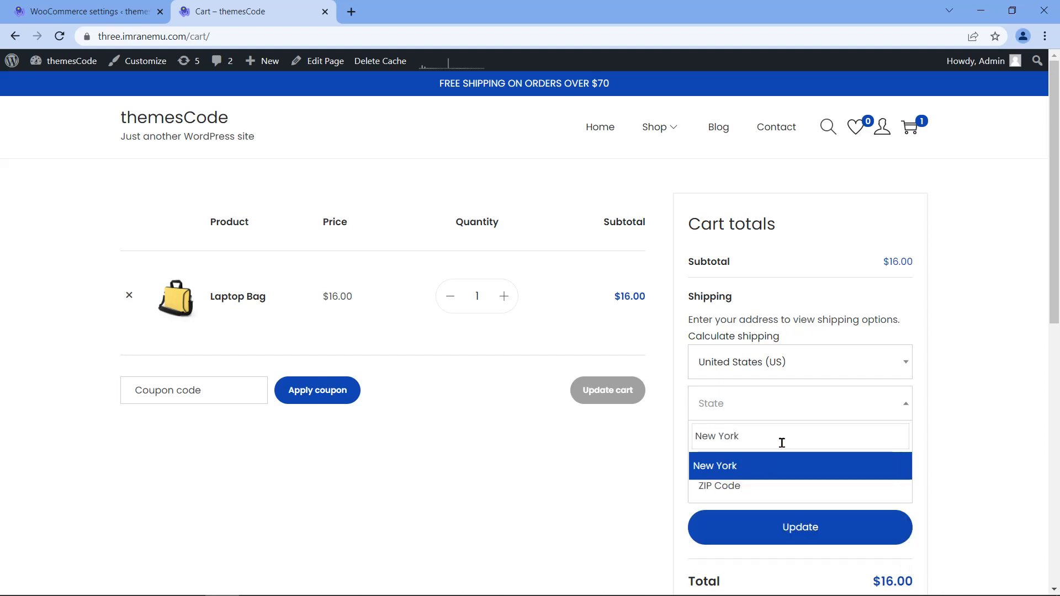
click(757, 472)
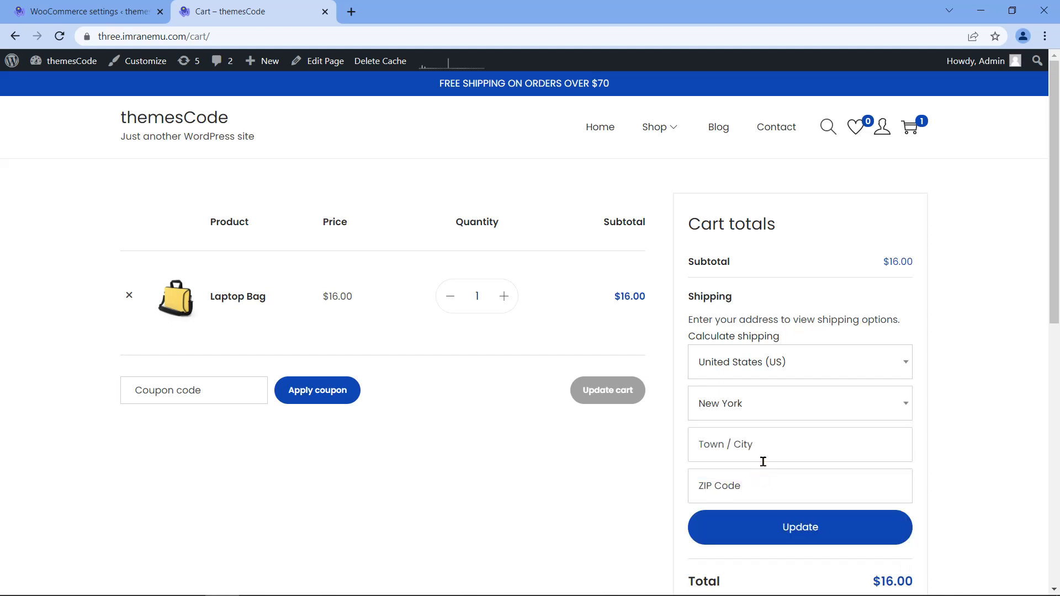
scroll(641, 474, down, 3)
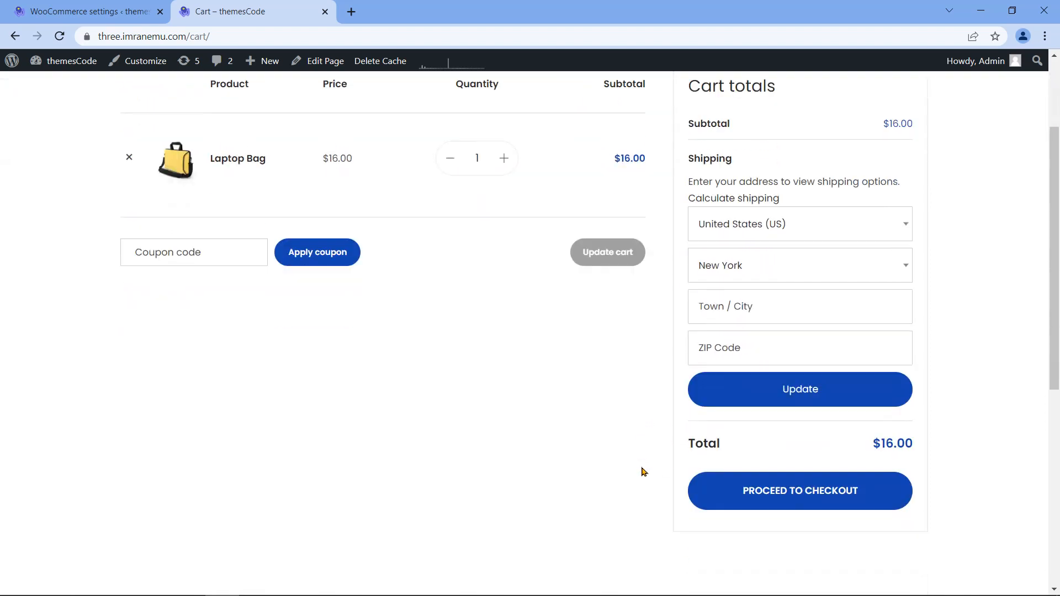
click(783, 398)
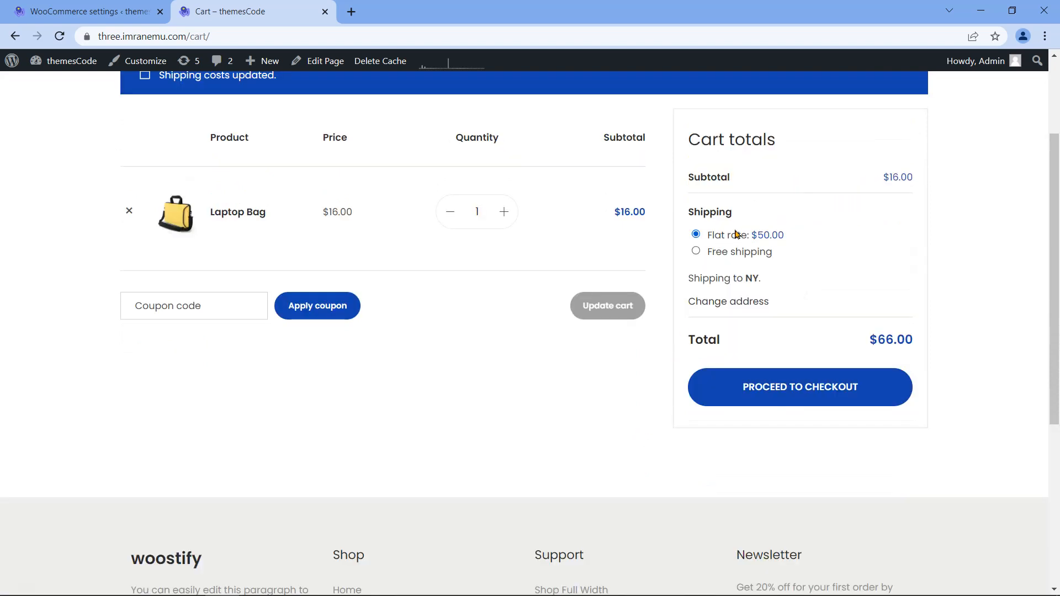
Step: Review the Flat rate $50.00 and Free shipping options and the $66.00 total
drag(687, 210, 766, 228)
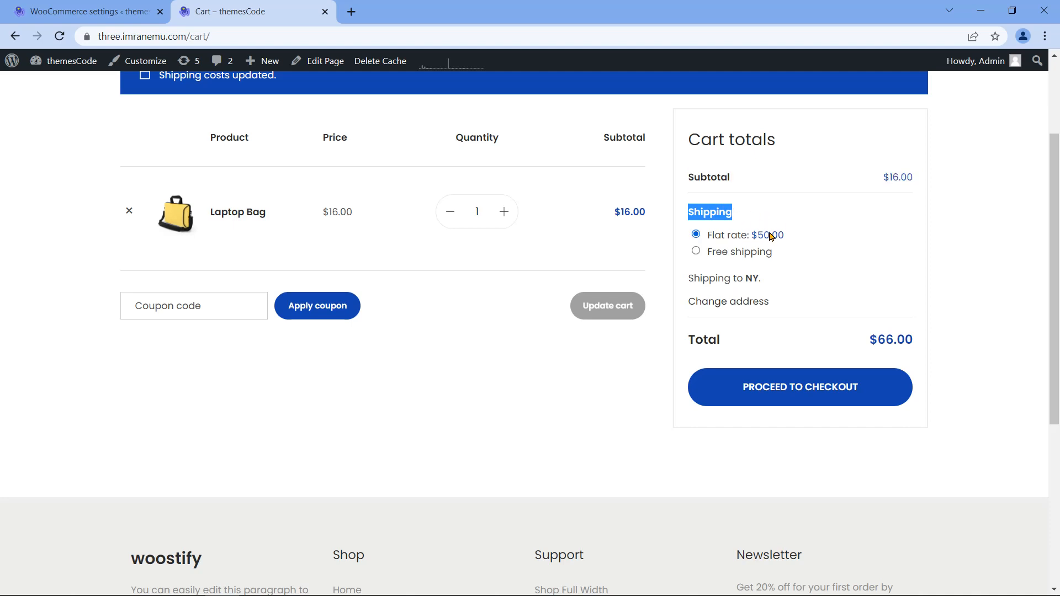
click(781, 243)
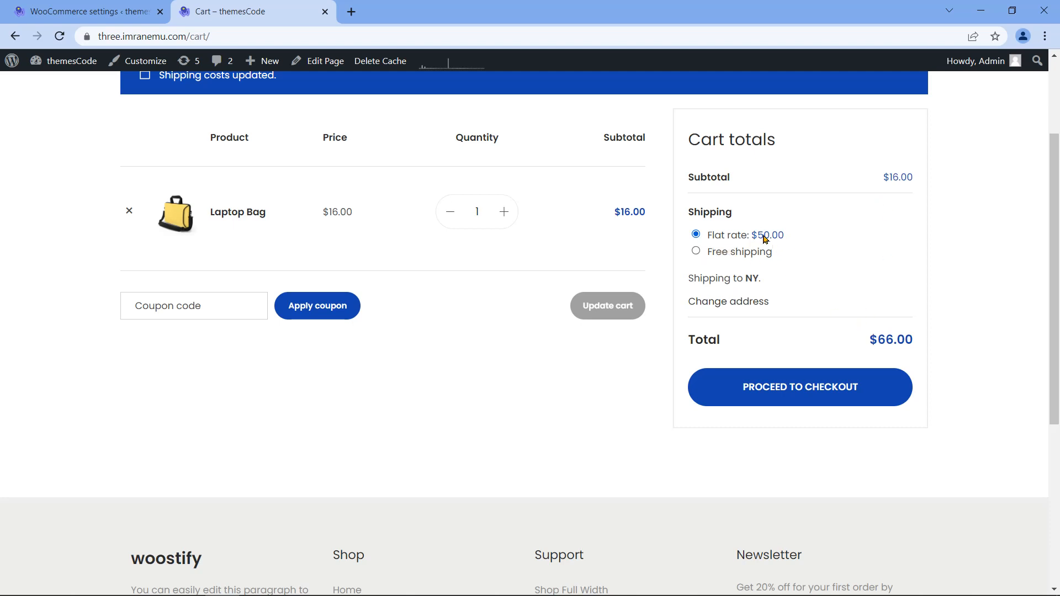
drag(883, 177, 914, 178)
drag(869, 341, 921, 343)
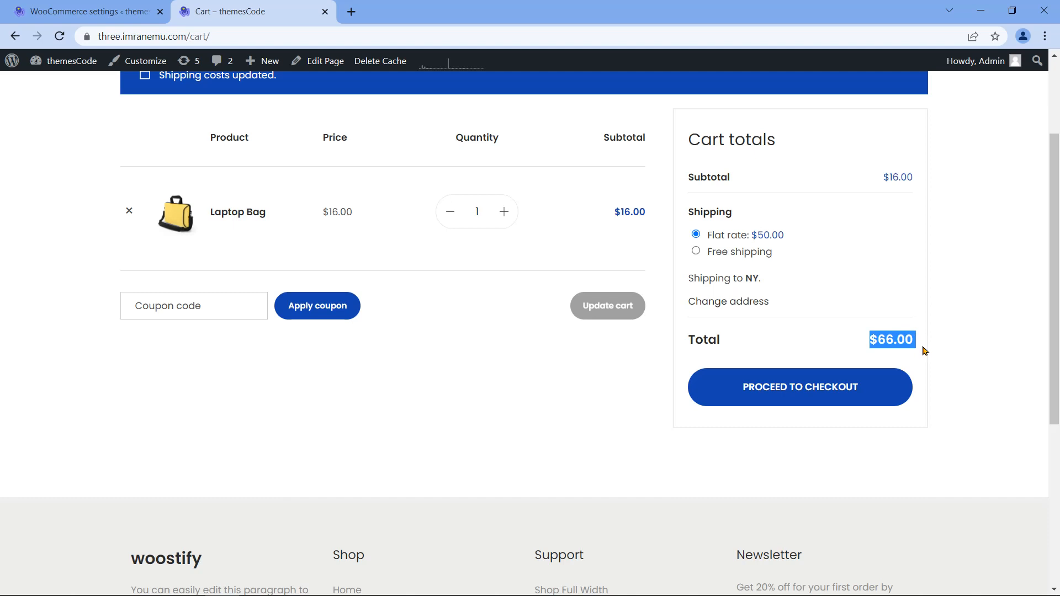
Step: Choose Free shipping, dropping the cart total to $16.00
click(926, 351)
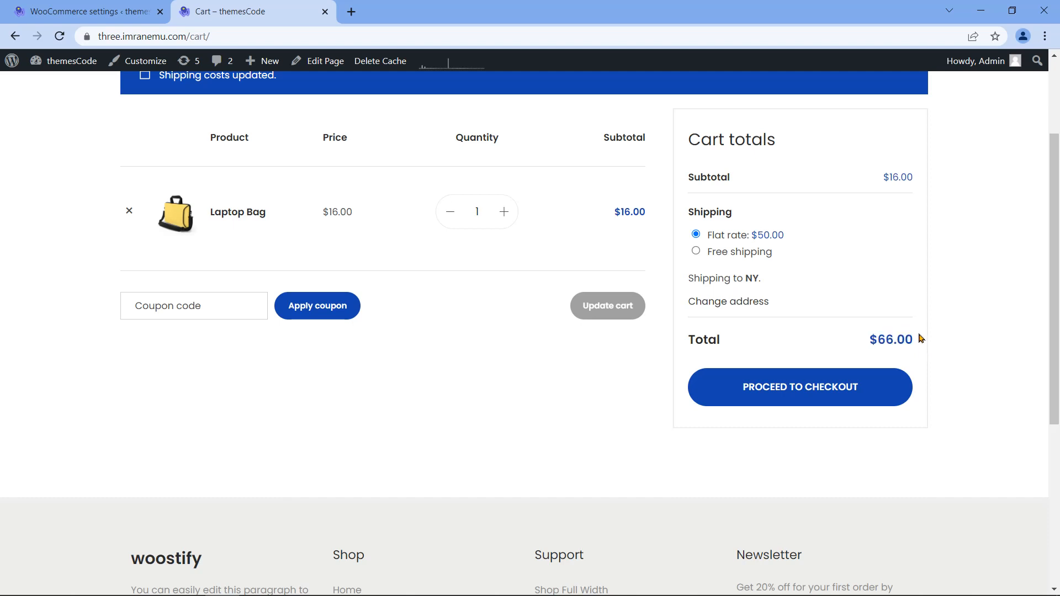
click(697, 252)
drag(877, 343, 918, 340)
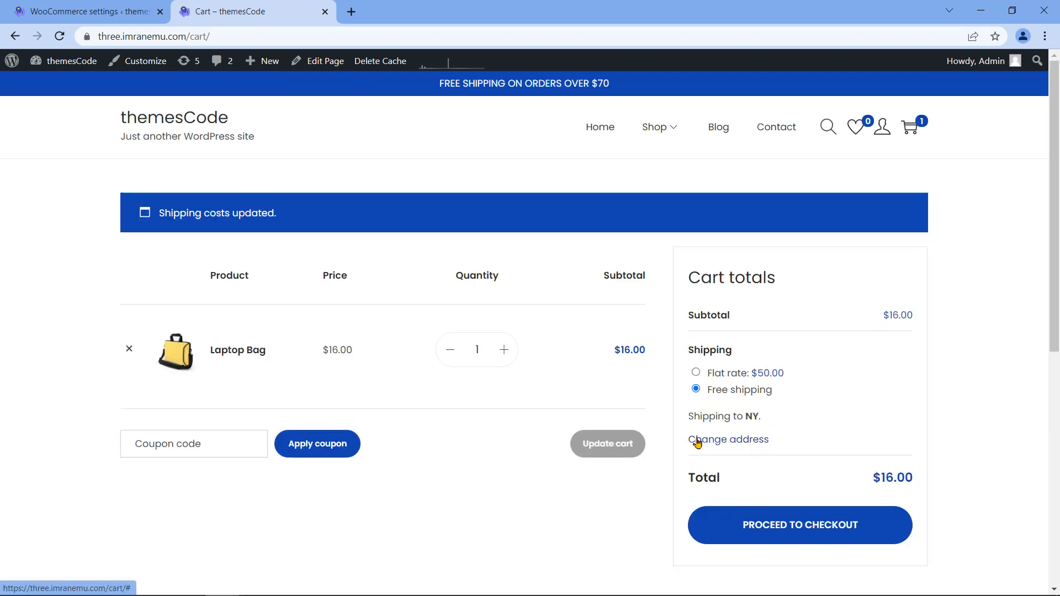
Step: Change the shipping country to United Kingdom (UK) and confirm no shipping options are offered
double_click(752, 418)
click(741, 441)
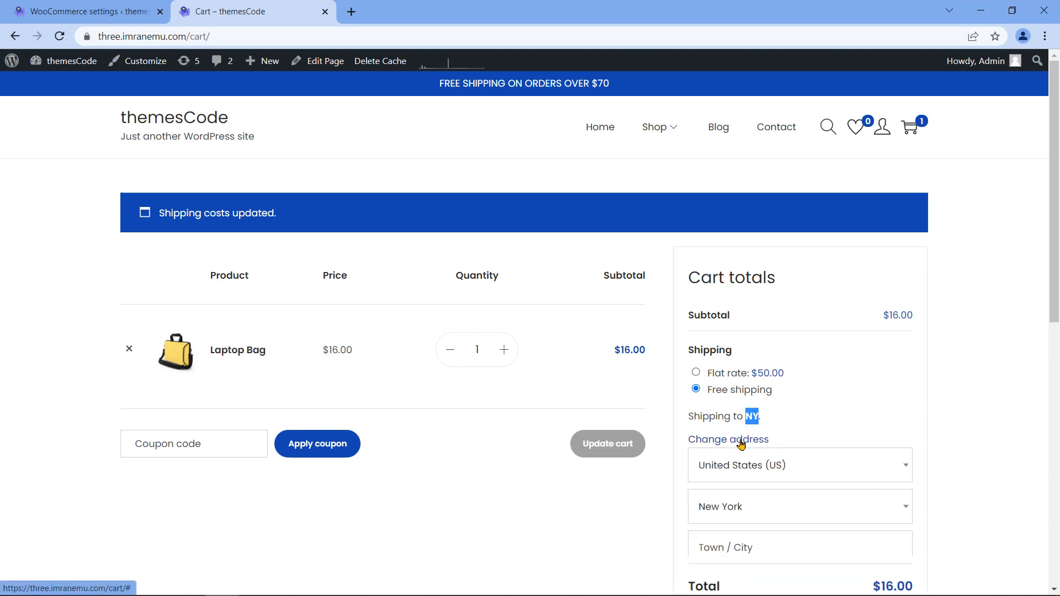
scroll(840, 445, down, 1)
click(838, 393)
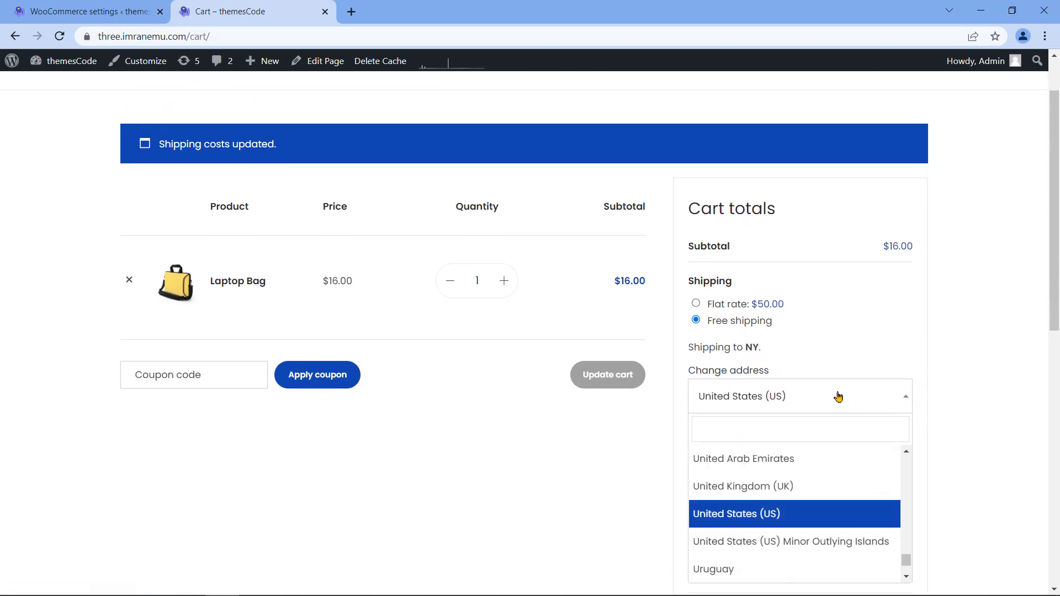
click(805, 486)
click(800, 469)
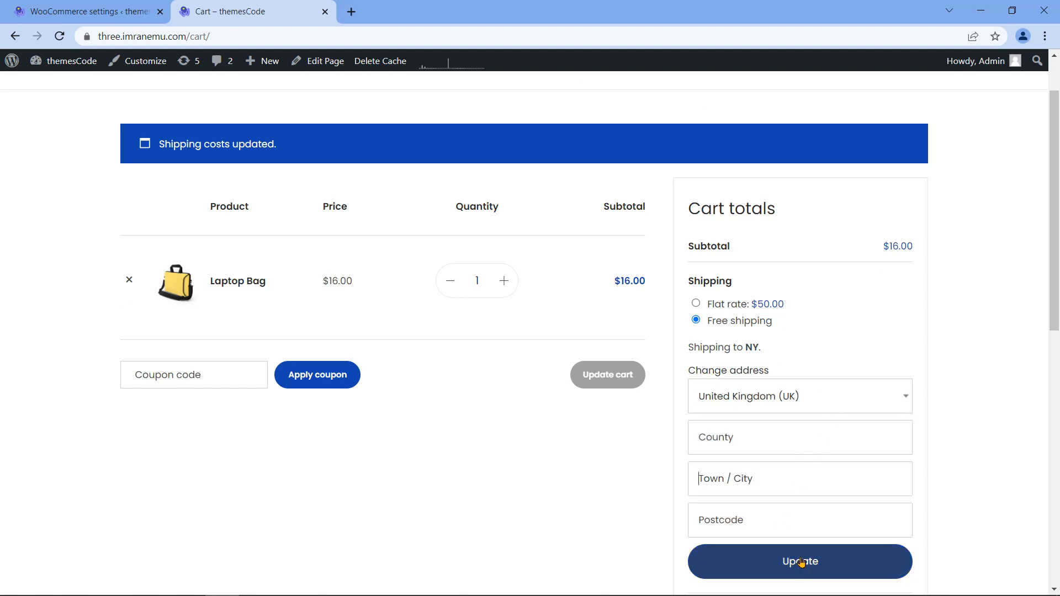
click(801, 562)
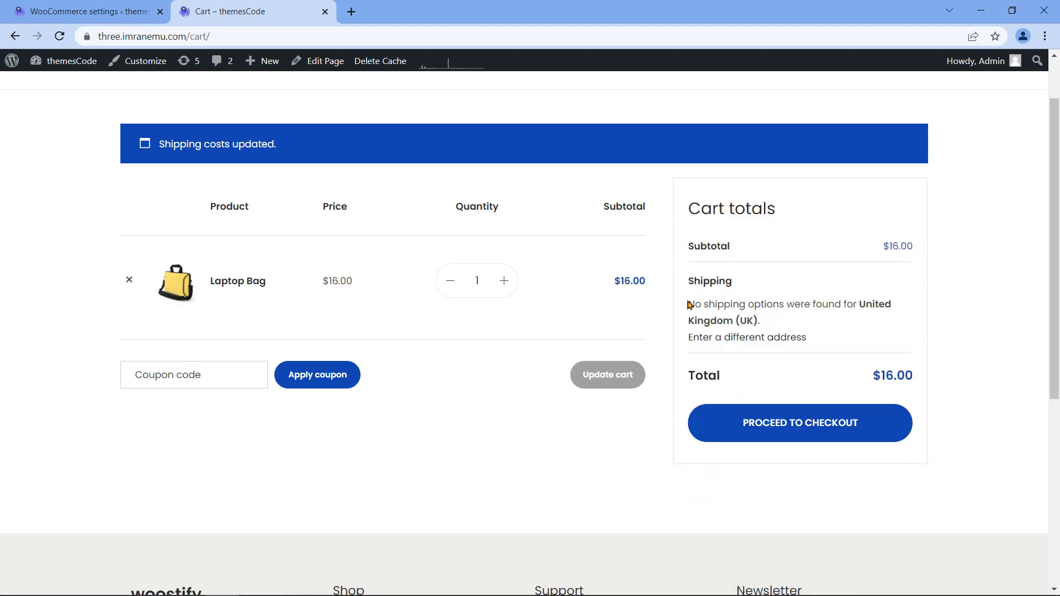
drag(690, 304, 900, 322)
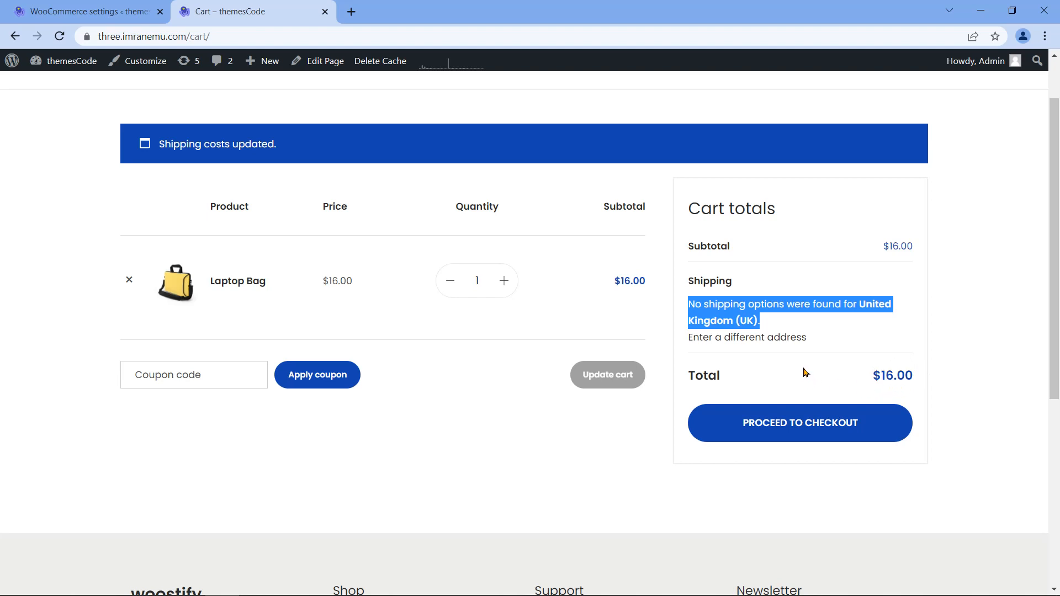
click(684, 347)
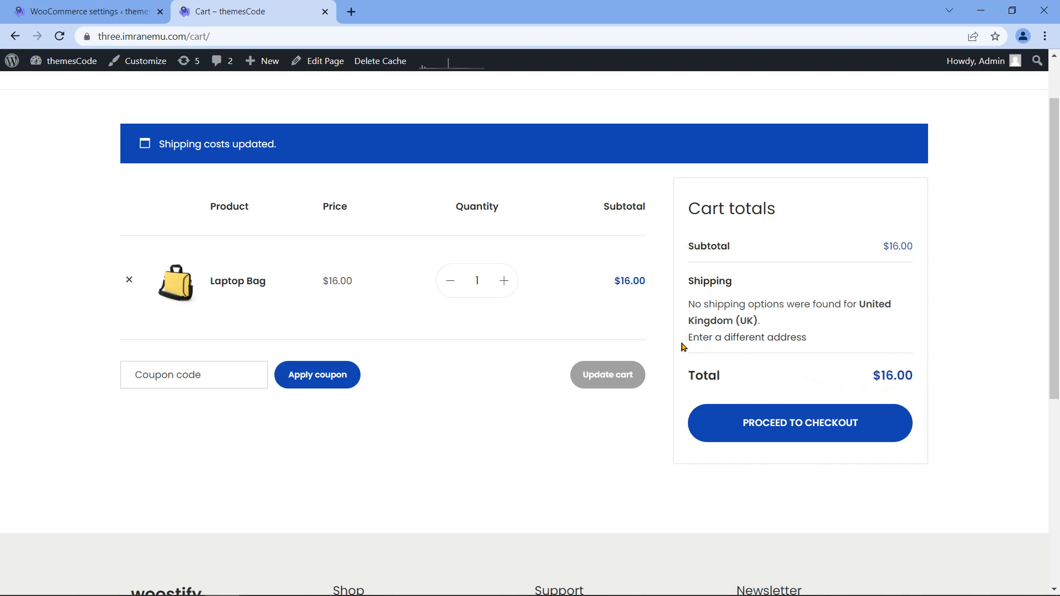
click(123, 6)
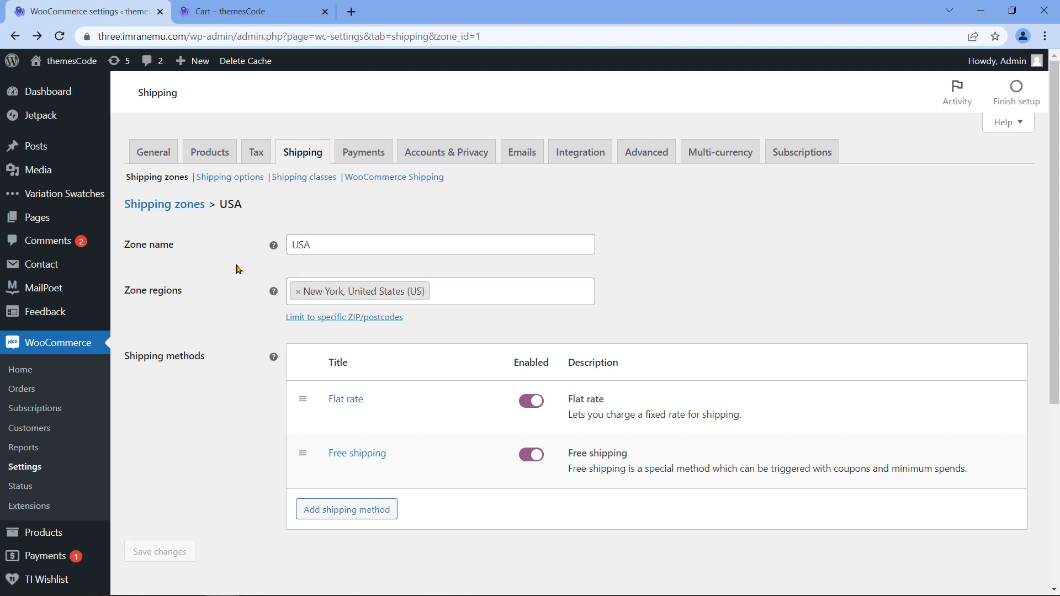
Step: In Shipping options, disable the cart shipping calculator, hide shipping costs until an address is entered, and save
click(241, 177)
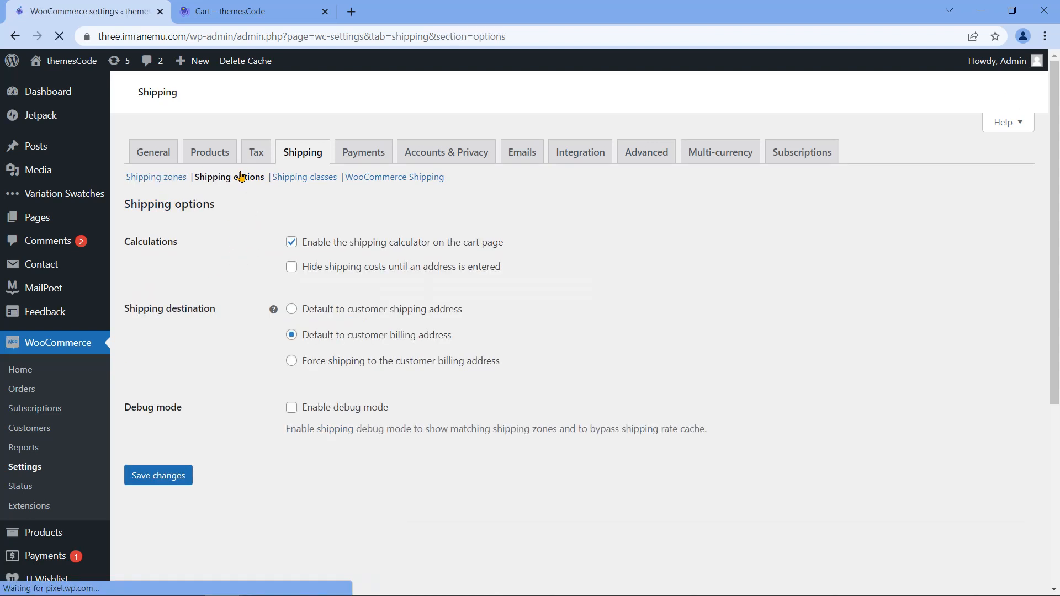
double_click(161, 241)
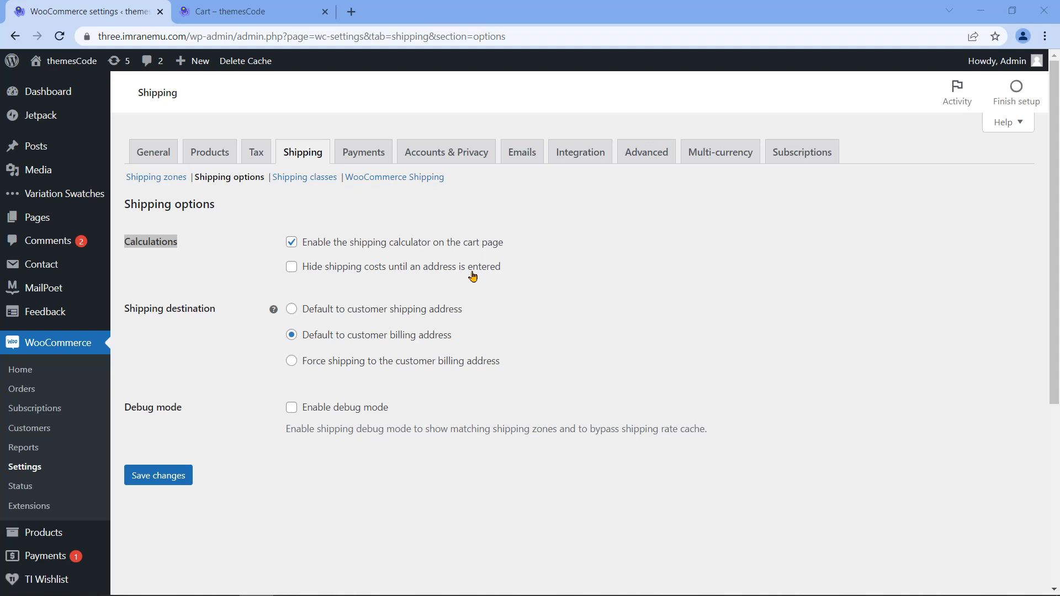
click(292, 243)
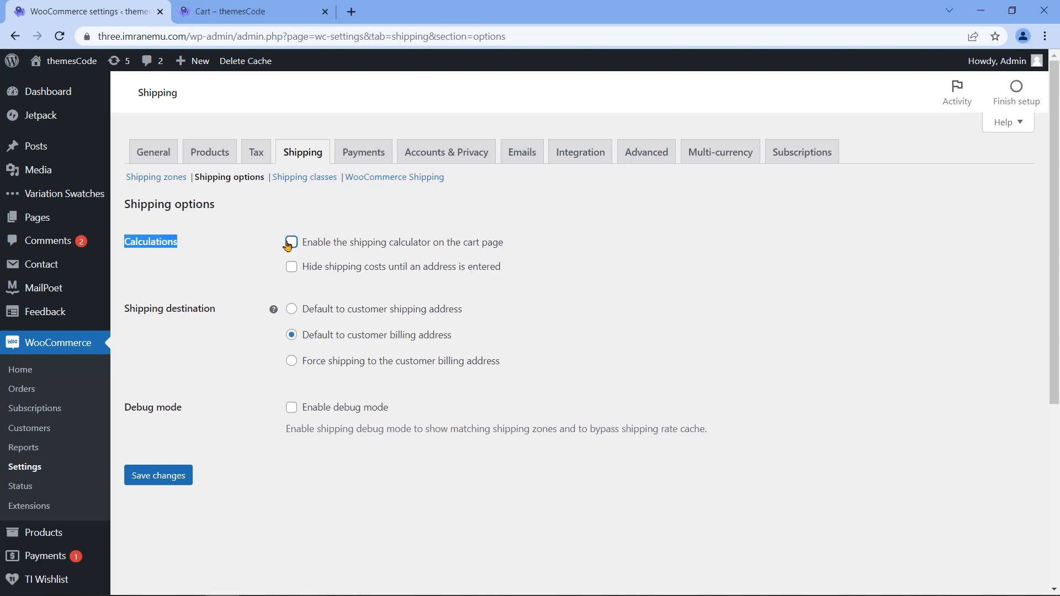
click(293, 268)
click(213, 470)
click(168, 477)
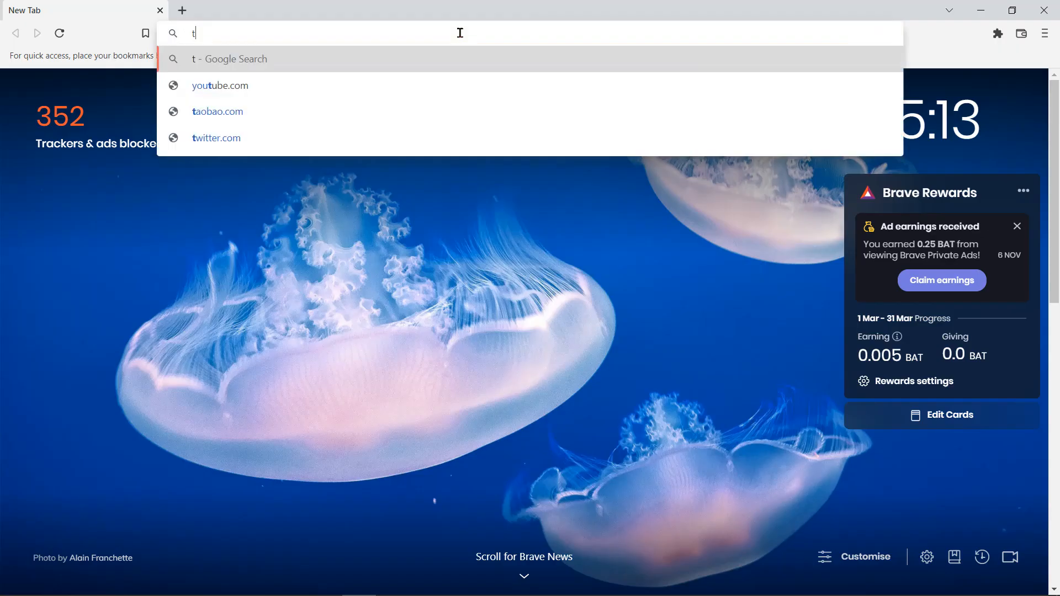
text(hree)
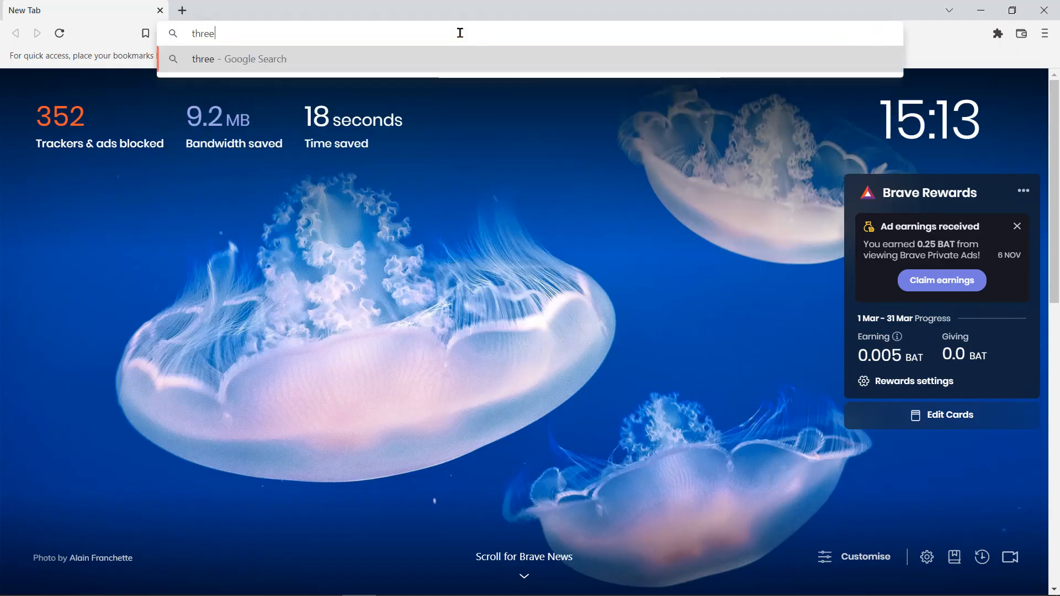
text(.imranemu.com)
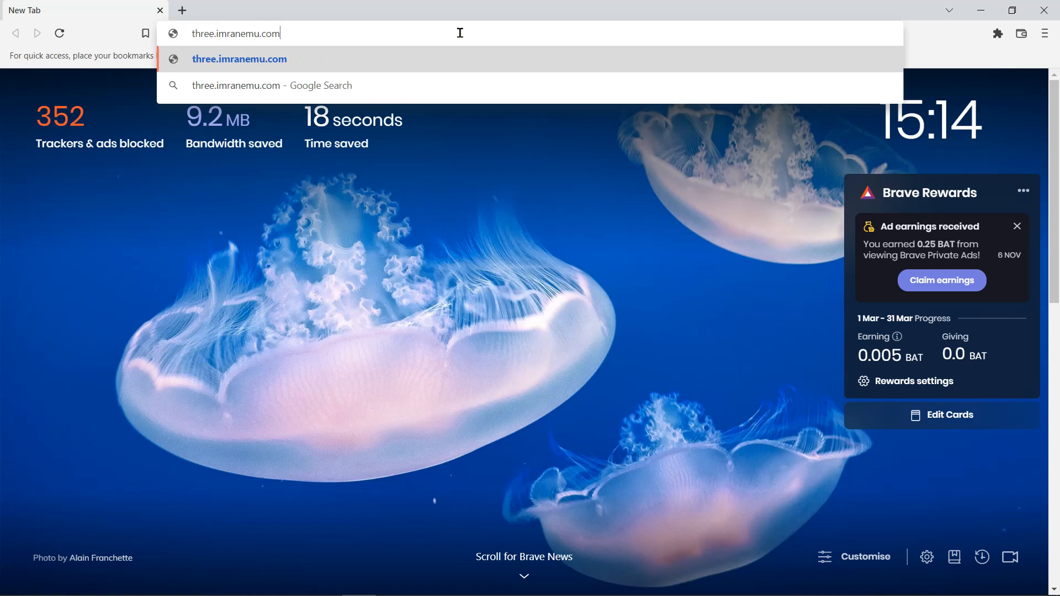
Step: Load the store site, add the Laptop Bag to the cart, and go to checkout
key(Return)
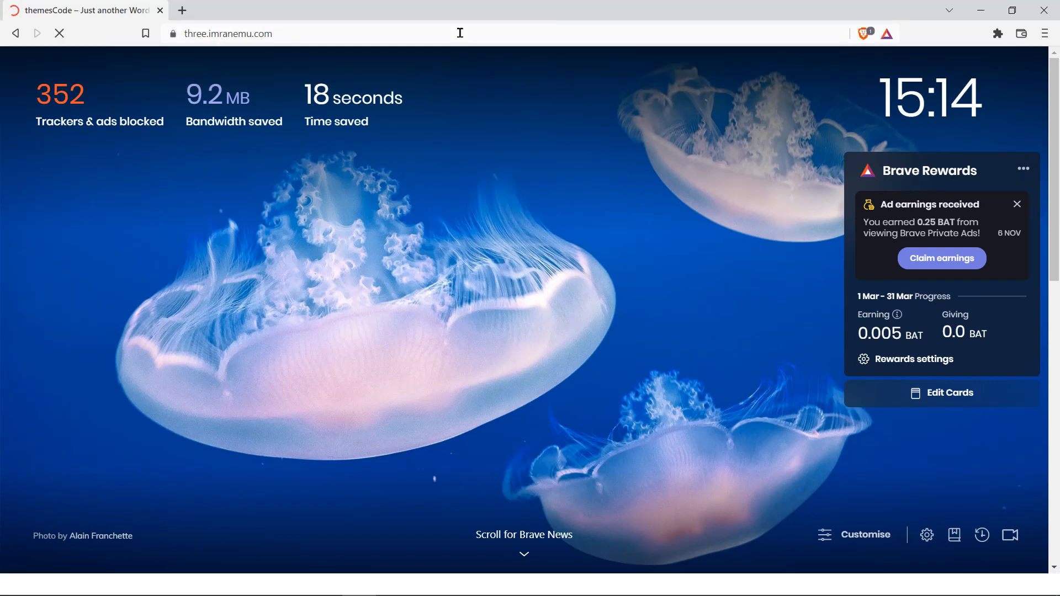
scroll(332, 279, down, 15)
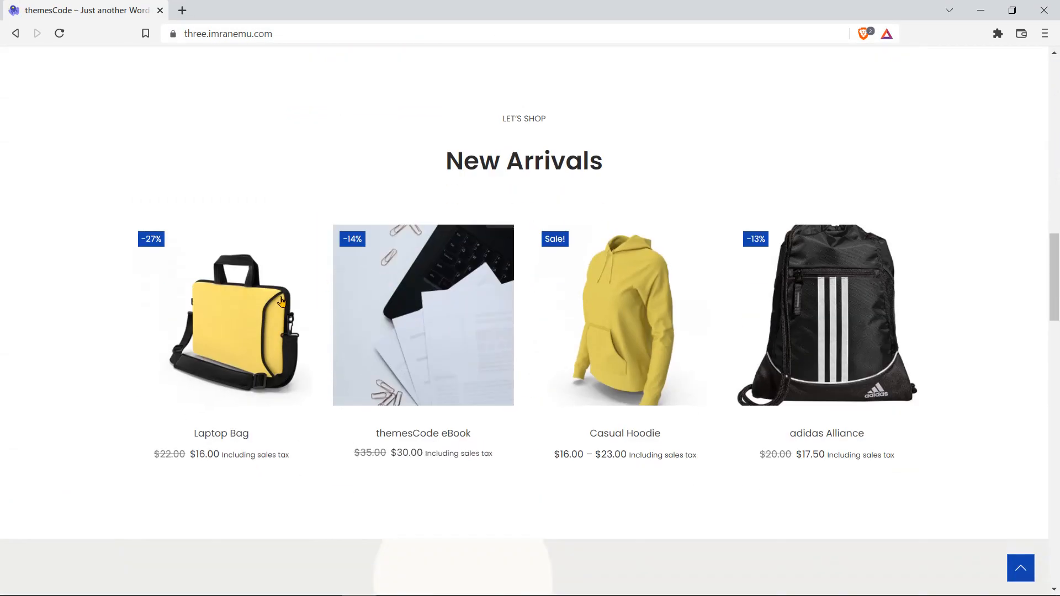
mouse_move(236, 316)
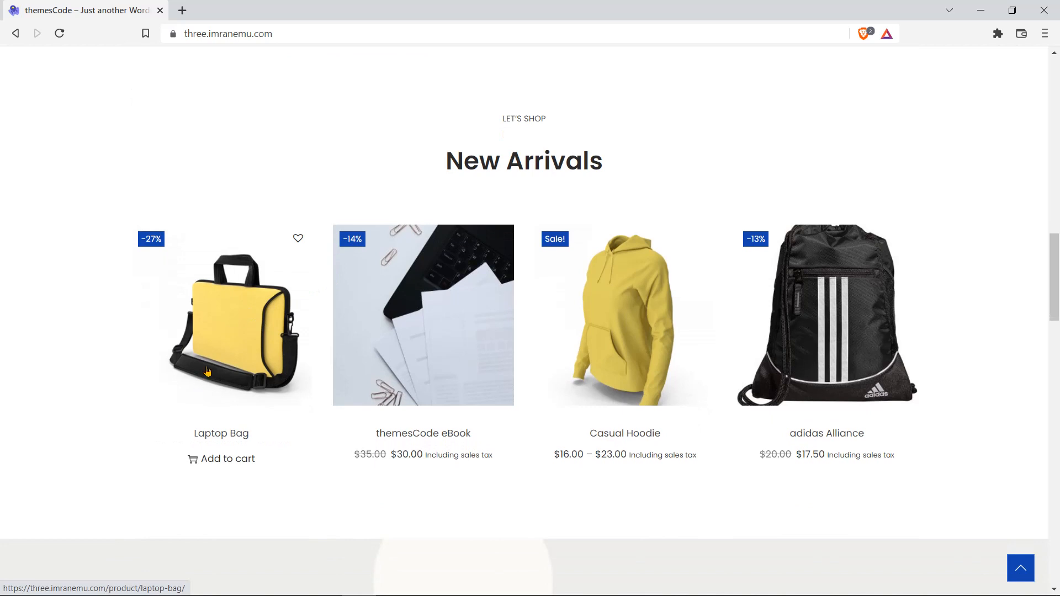
click(216, 464)
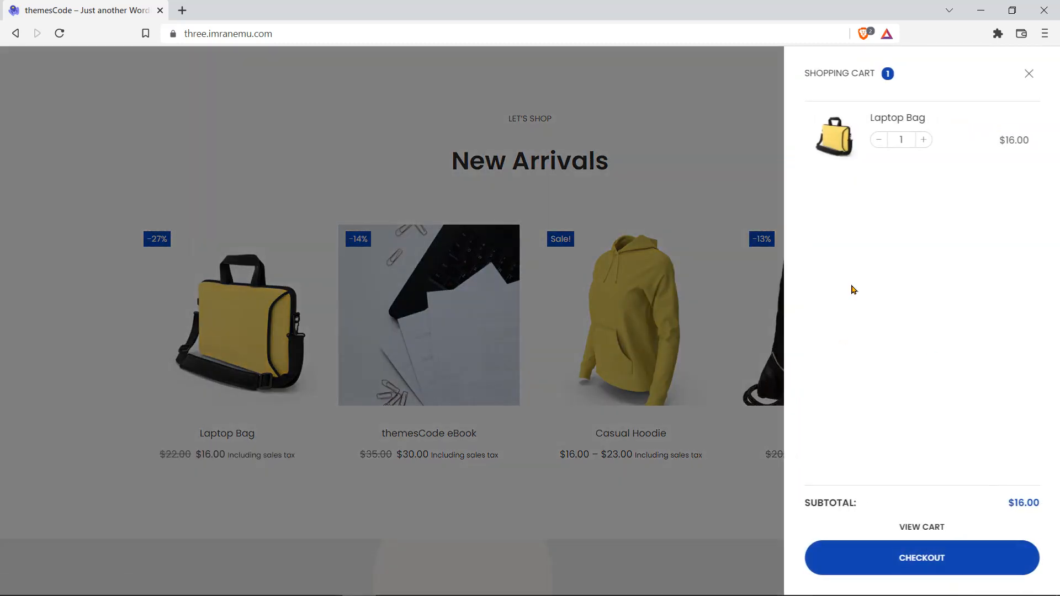
drag(806, 77, 872, 83)
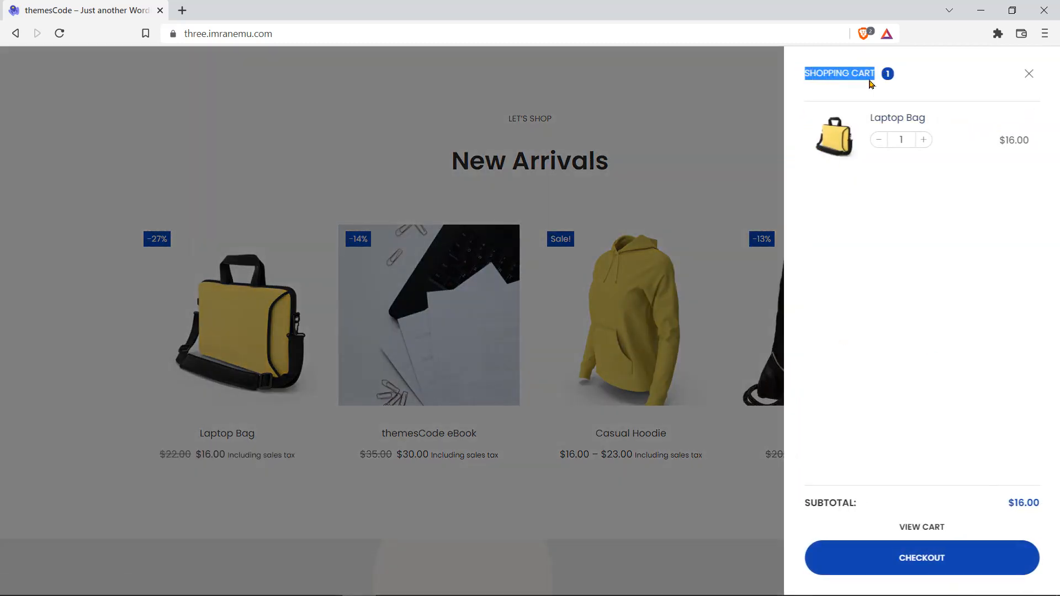
click(923, 562)
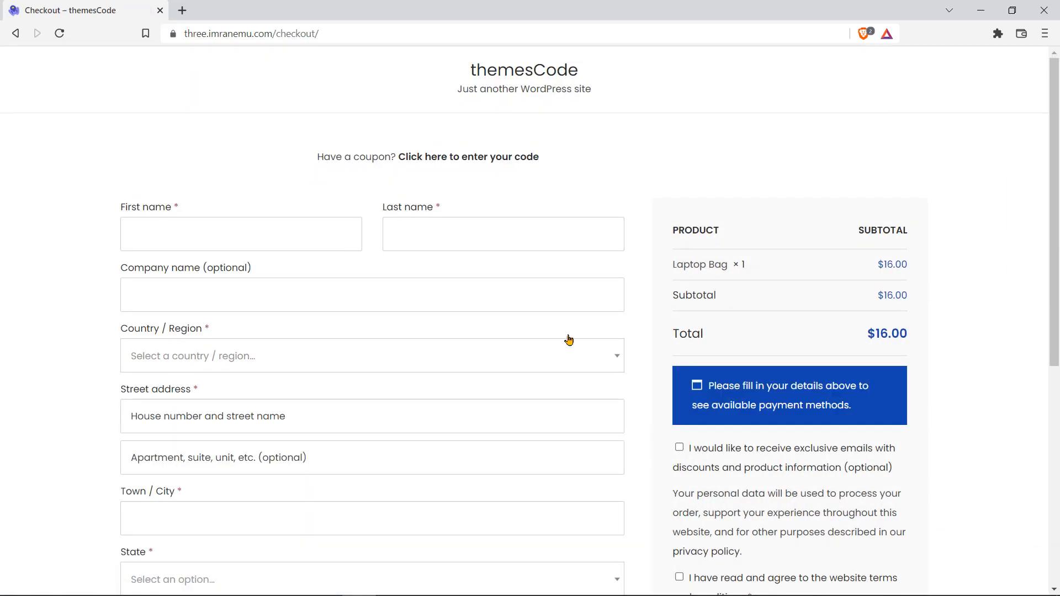
Step: Reload the storefront checkout page
click(308, 33)
drag(307, 34, 347, 33)
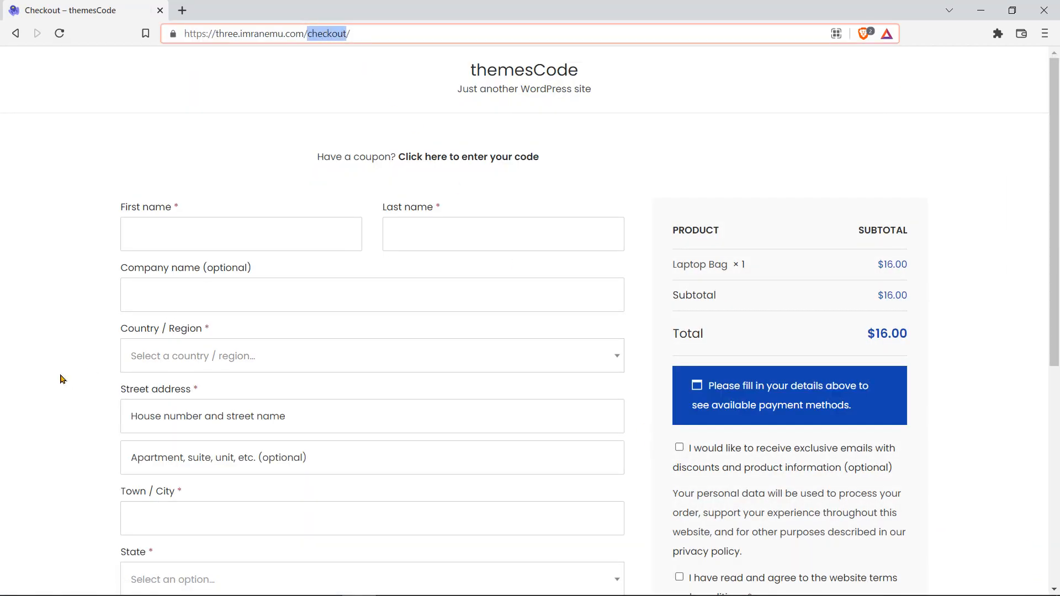
scroll(60, 378, down, 3)
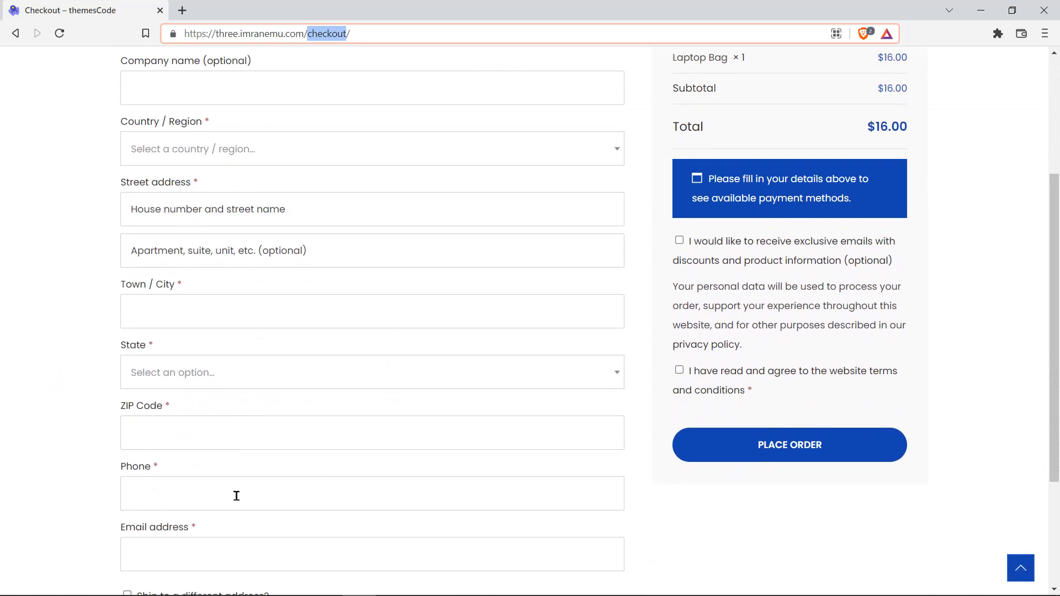
scroll(133, 294, up, 1)
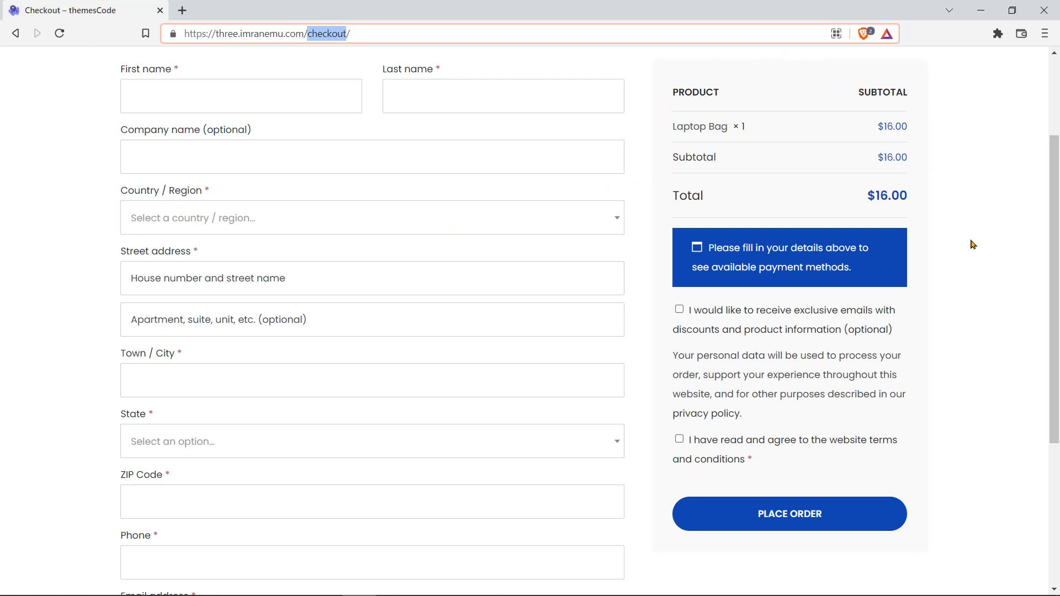
key(Return)
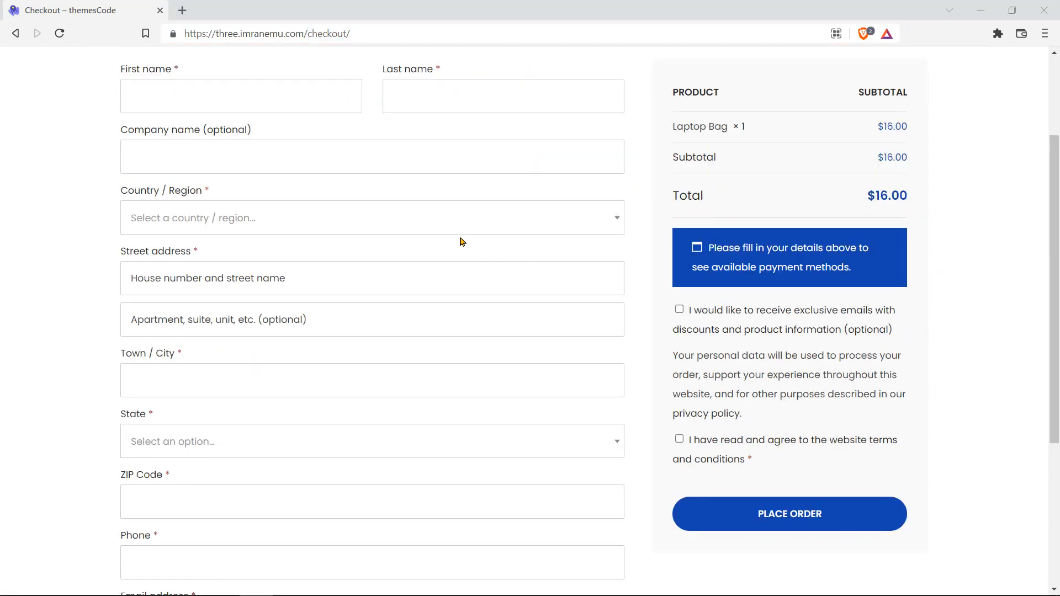
Step: Set the billing Country/Region to United States (US)
drag(121, 193, 155, 192)
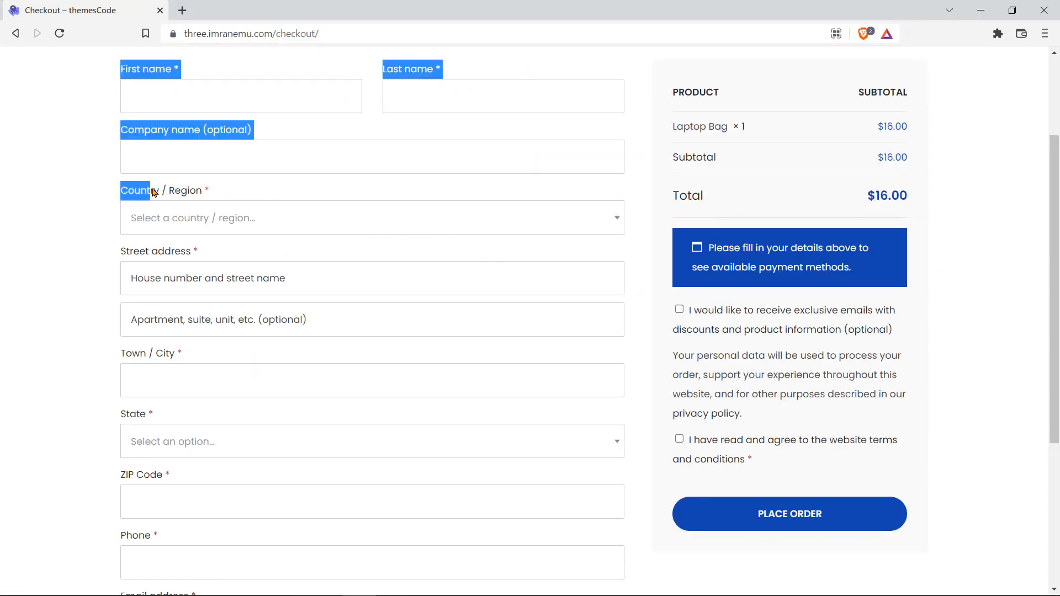
double_click(145, 194)
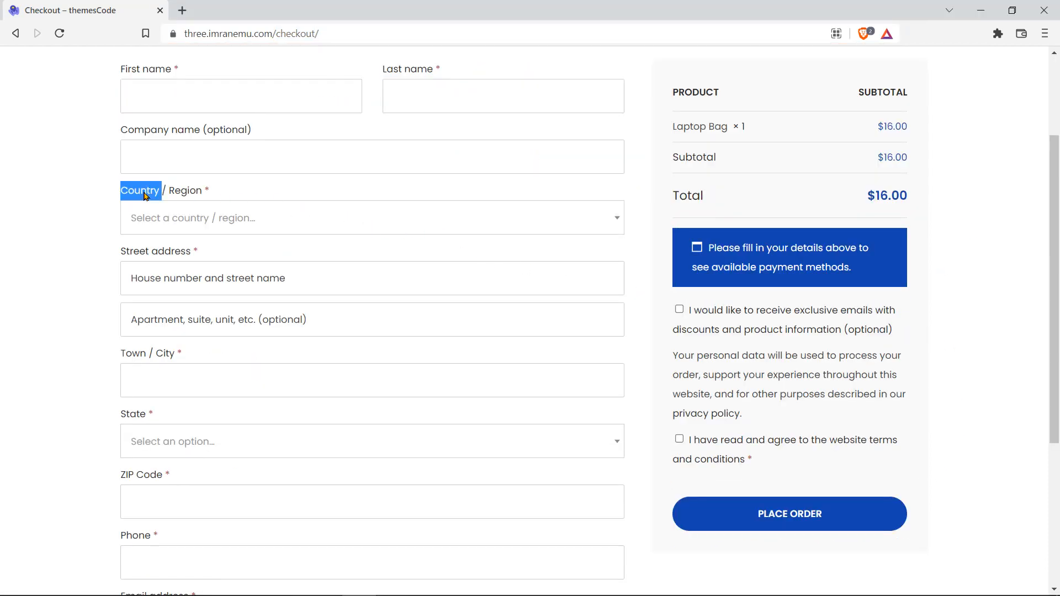
click(355, 218)
text(United)
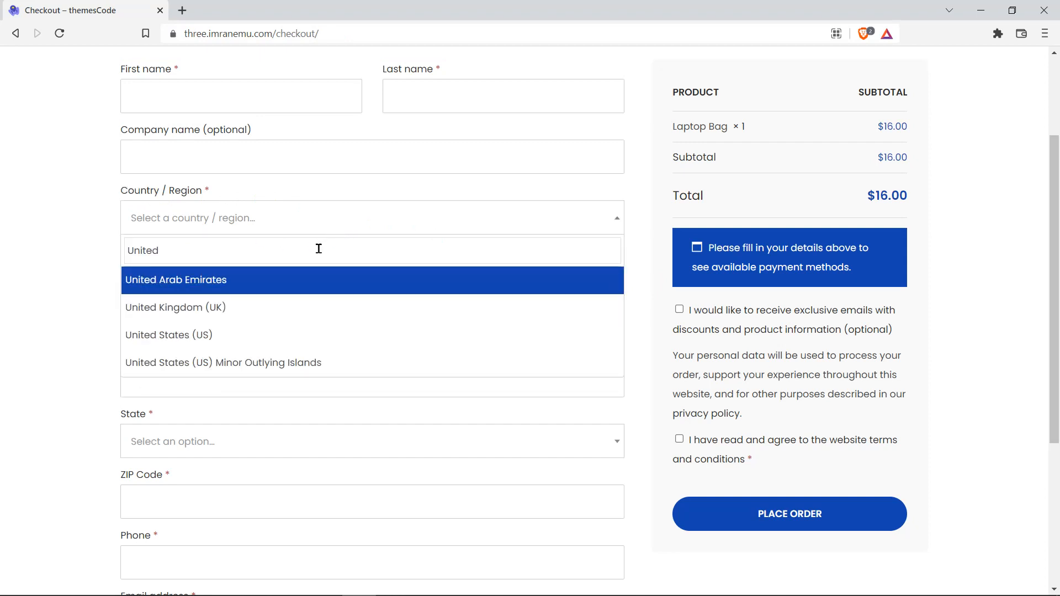
click(277, 336)
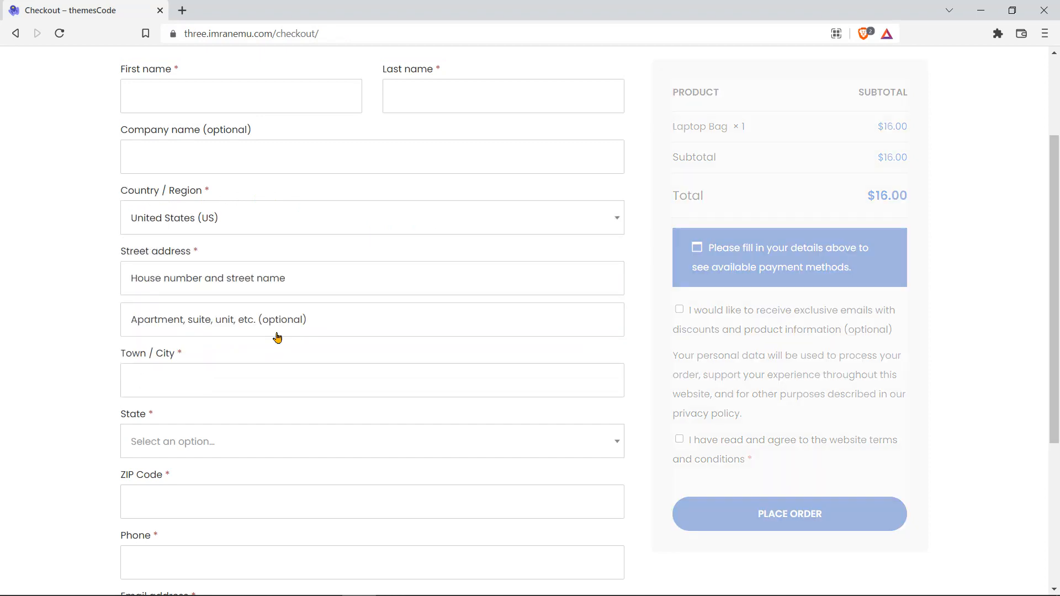
Step: Enter the billing street address and New York as the town/city
drag(122, 255, 196, 254)
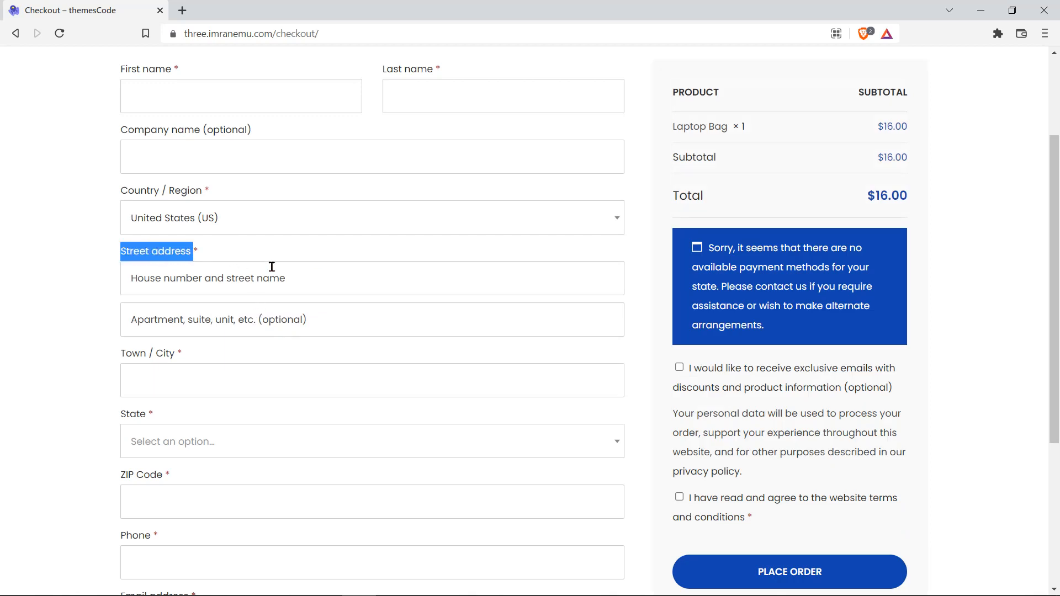
click(300, 284)
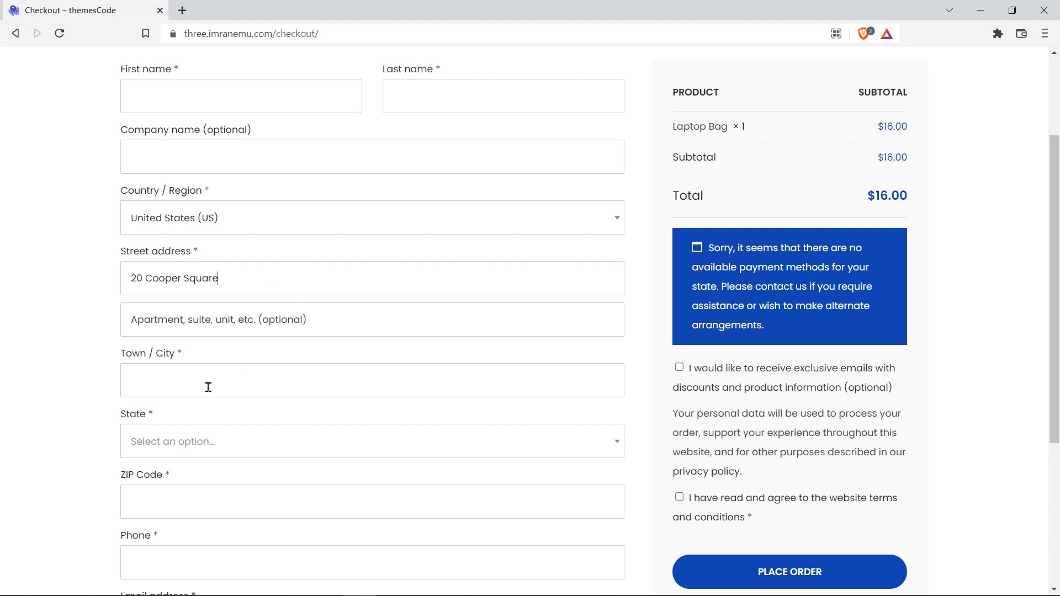
double_click(164, 356)
click(205, 380)
text(New York)
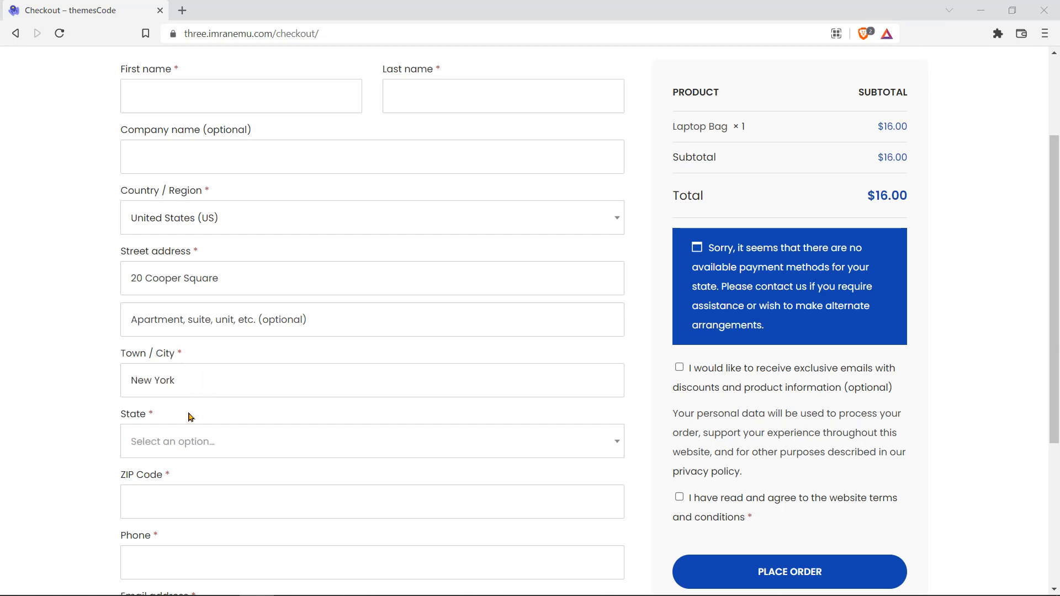
Step: Choose New York as the state and enter the ZIP code
double_click(131, 414)
click(292, 443)
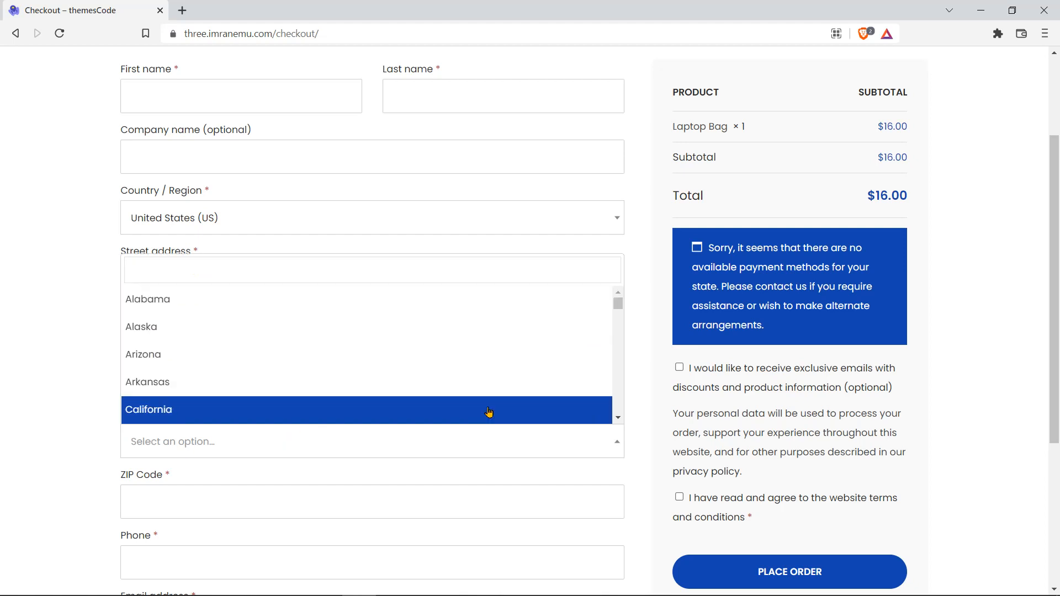
click(459, 440)
click(459, 440)
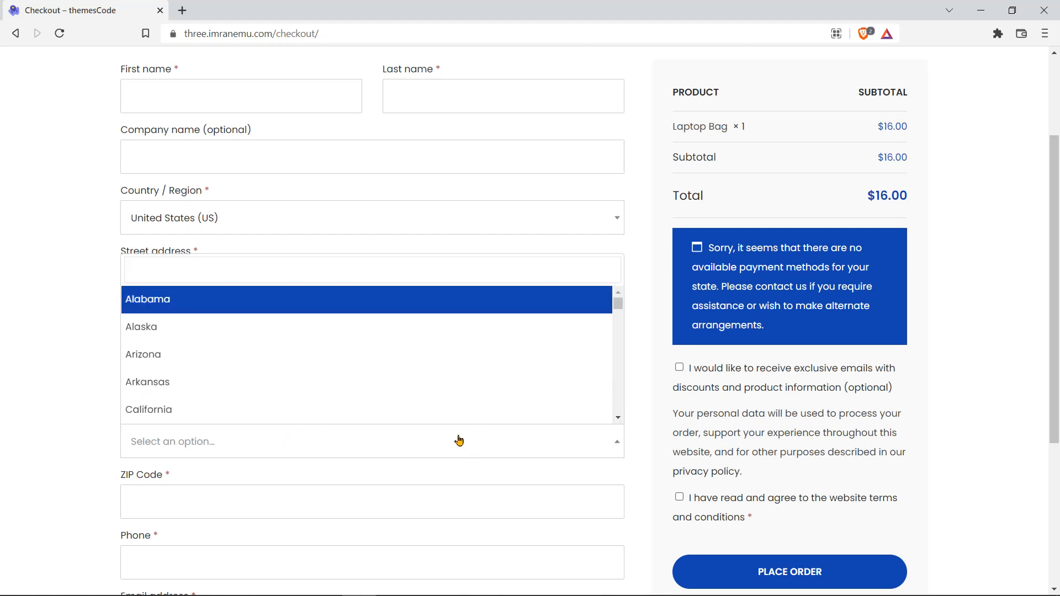
text(New)
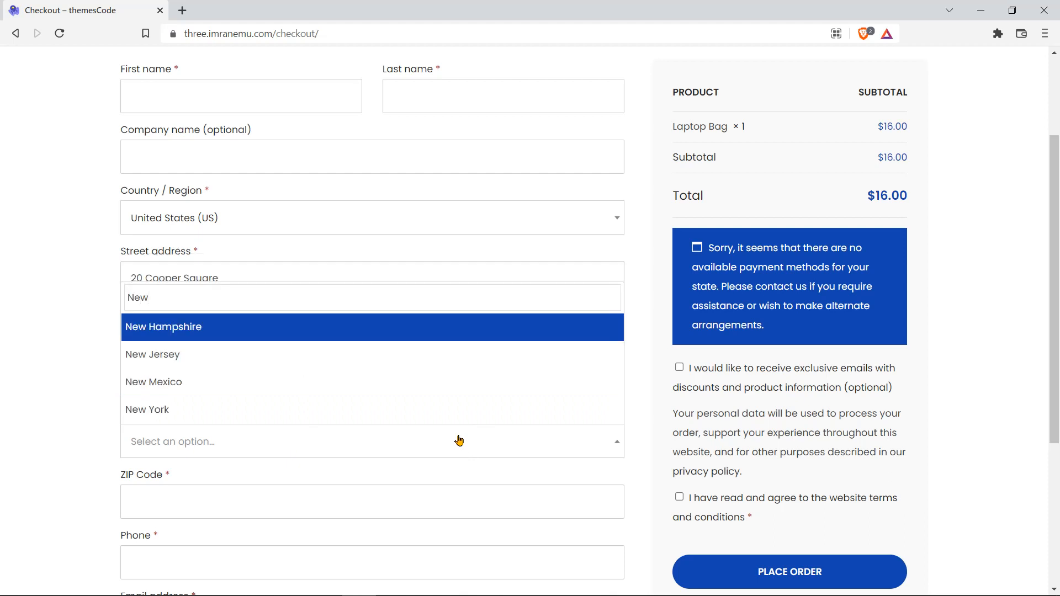
click(336, 406)
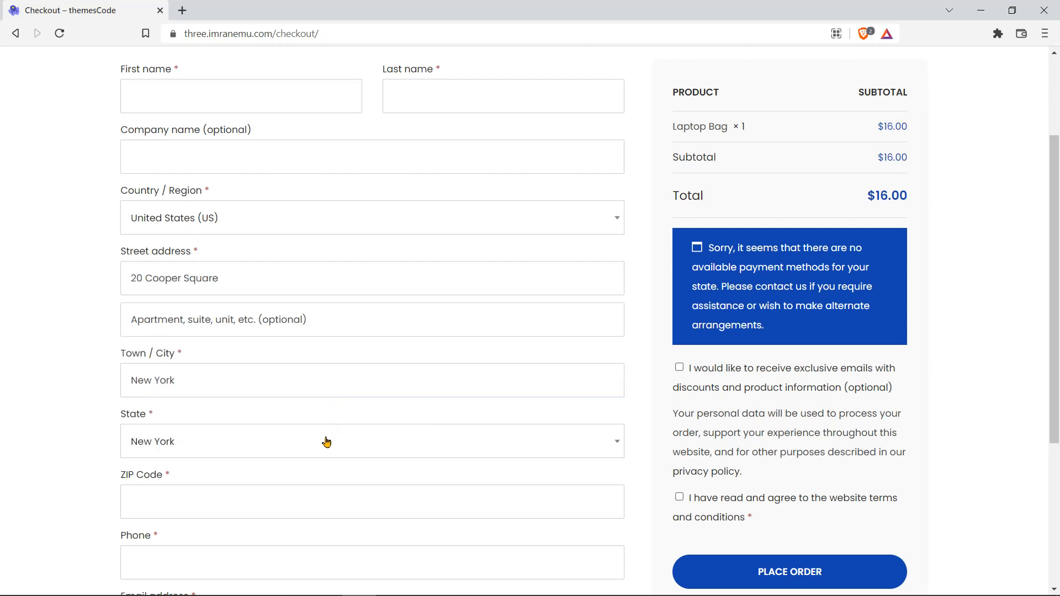
drag(121, 475, 164, 475)
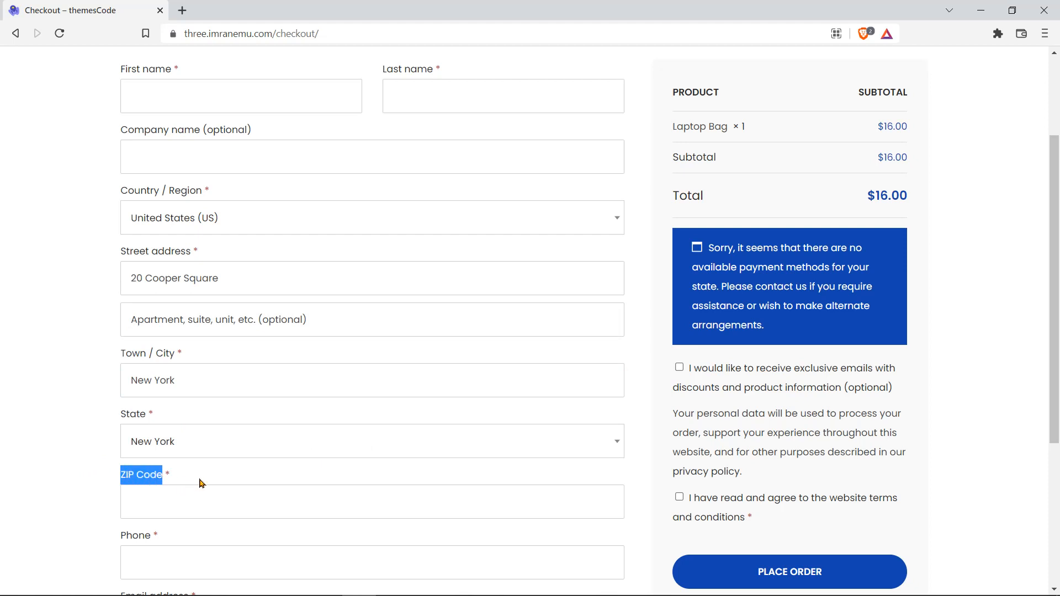
click(228, 502)
text(10003)
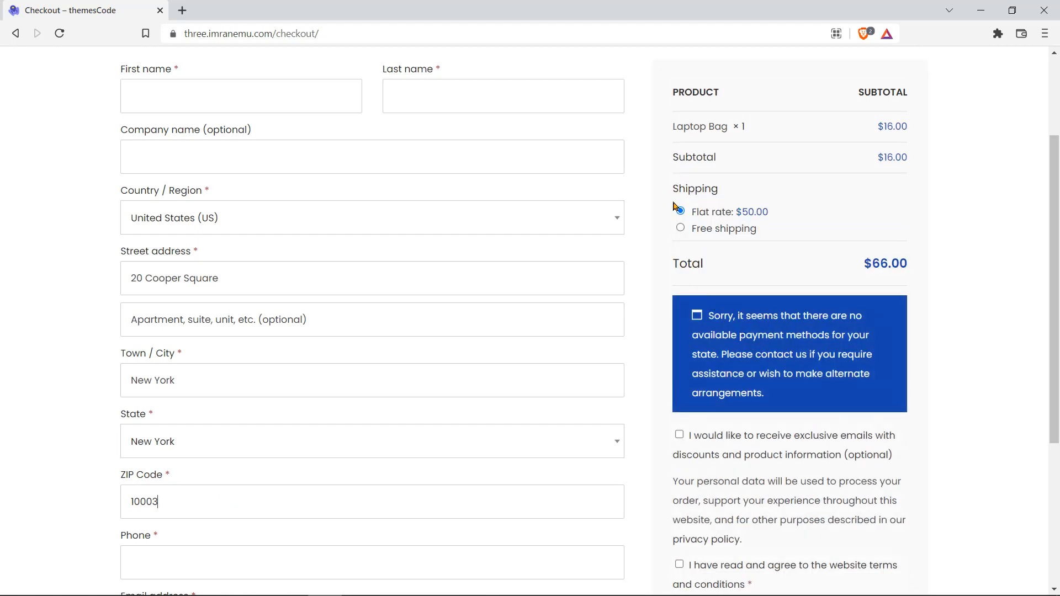
Step: Point out the Flat rate $50.00 and Free shipping options and the $66.00 total
drag(674, 190, 722, 196)
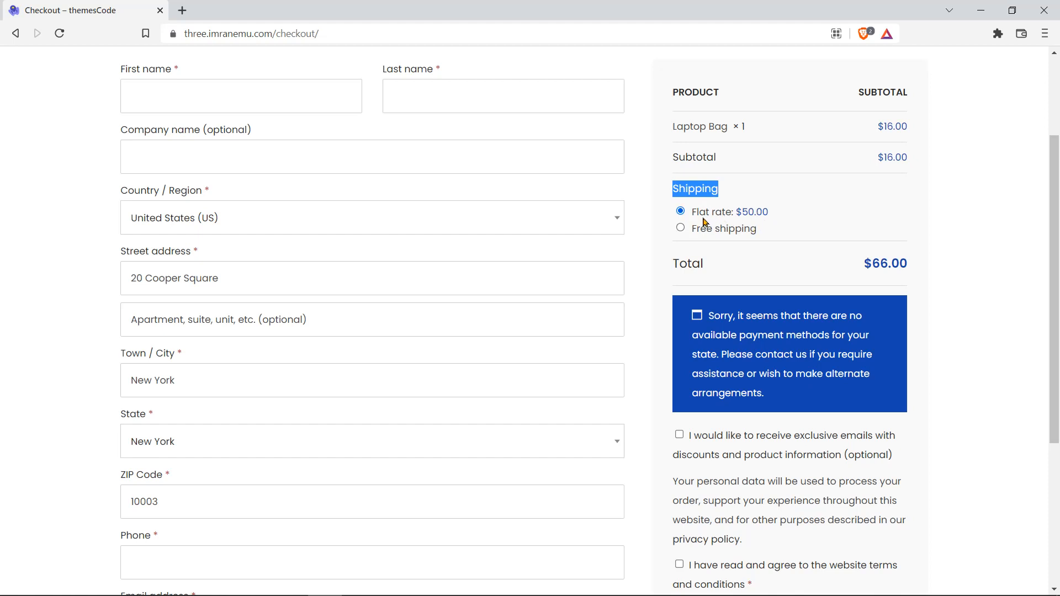
drag(694, 213, 770, 213)
drag(694, 229, 766, 230)
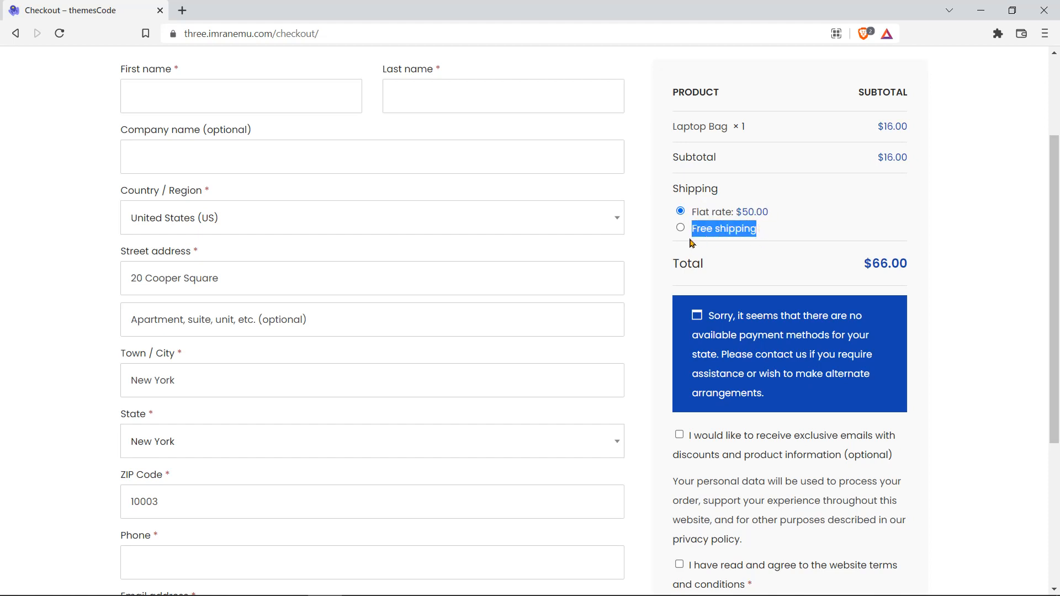
scroll(641, 255, down, 3)
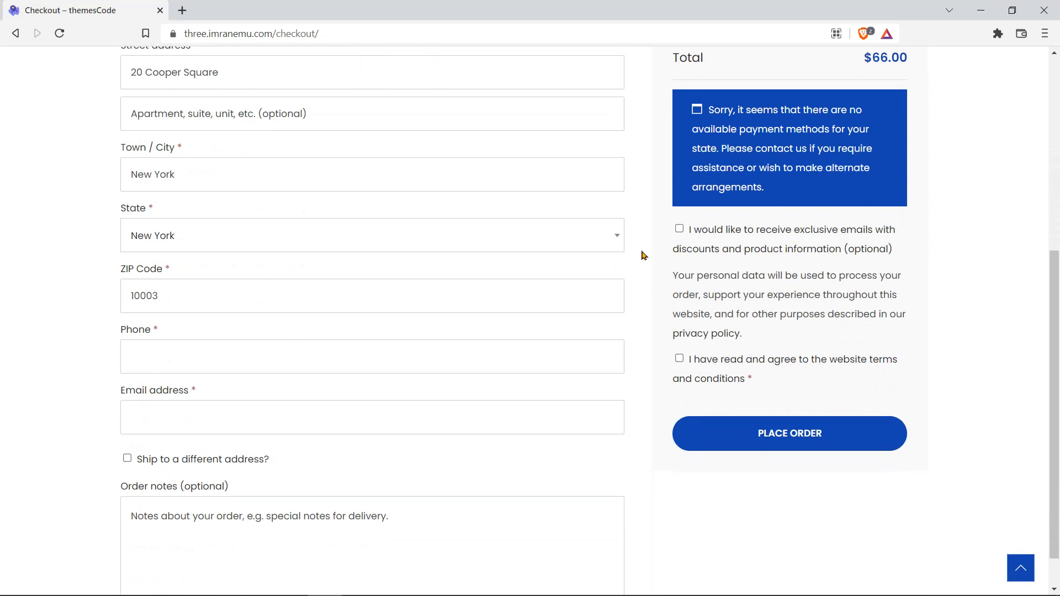
scroll(642, 256, up, 5)
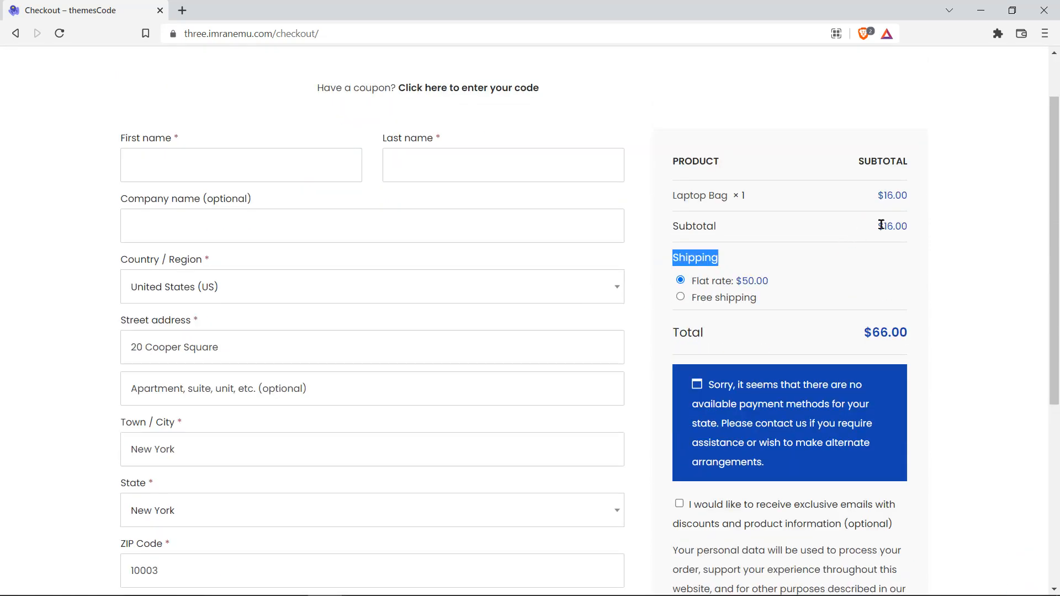
drag(881, 225, 910, 236)
double_click(892, 225)
triple_click(878, 336)
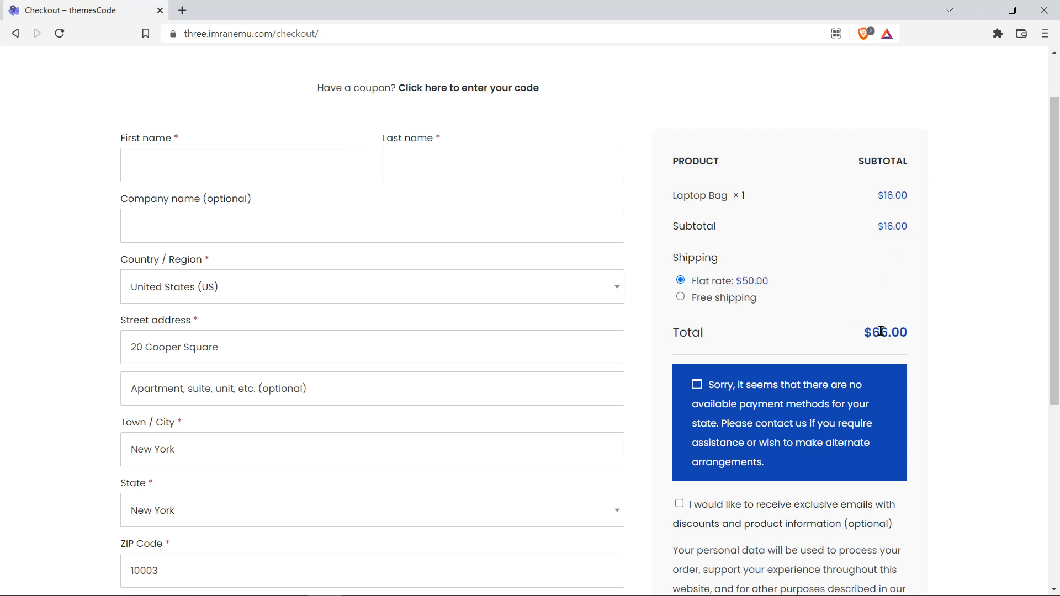
Step: Select Free shipping so the order total drops to $16.00
click(701, 298)
double_click(888, 334)
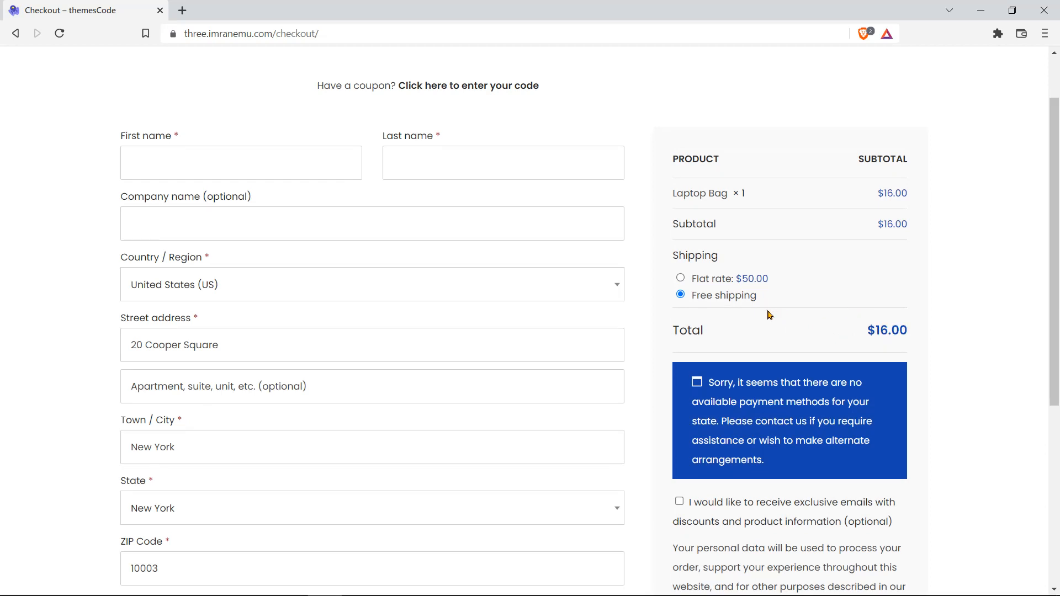
scroll(770, 316, down, 1)
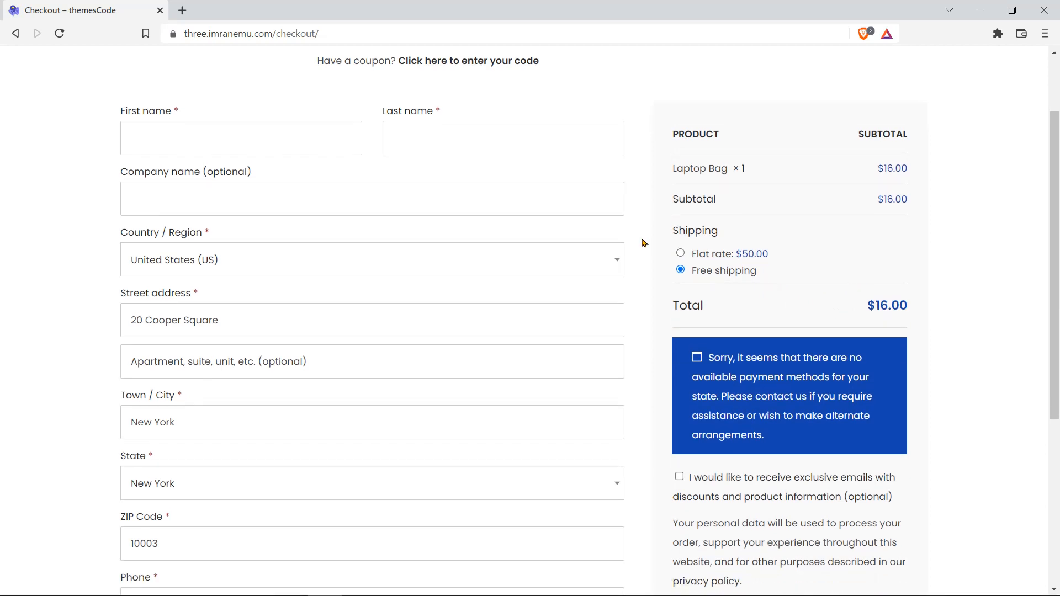
Step: Change the checkout country to Spain, hiding shipping options, and minimize the storefront window
double_click(149, 236)
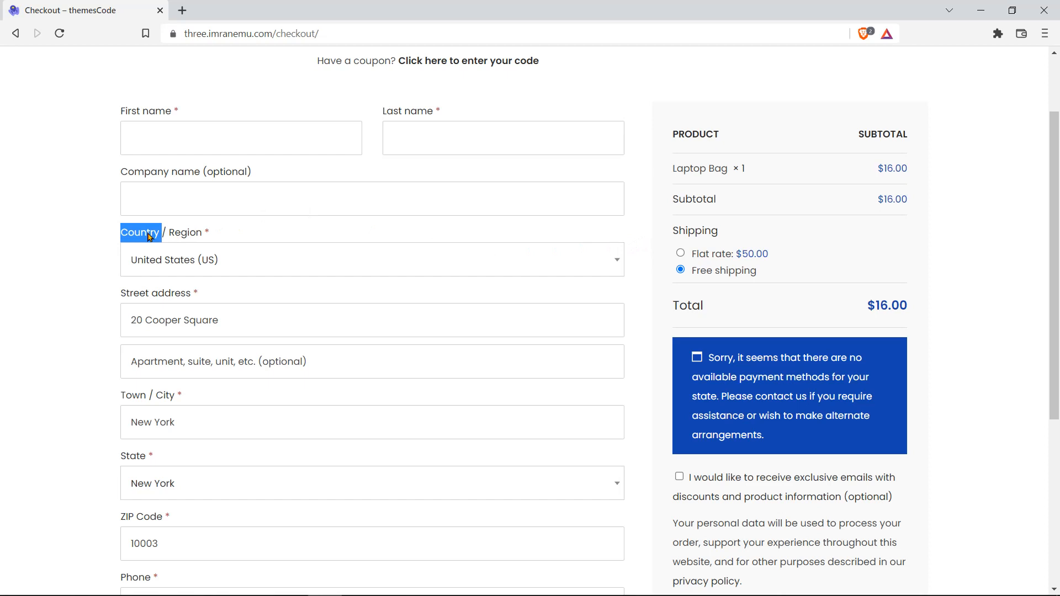
click(351, 259)
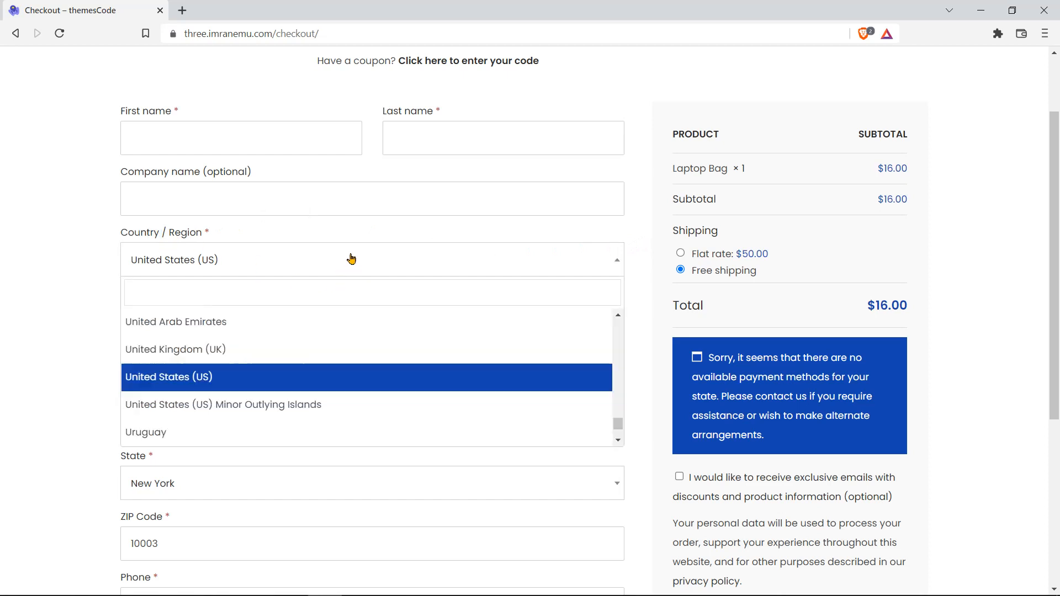
text(SPain)
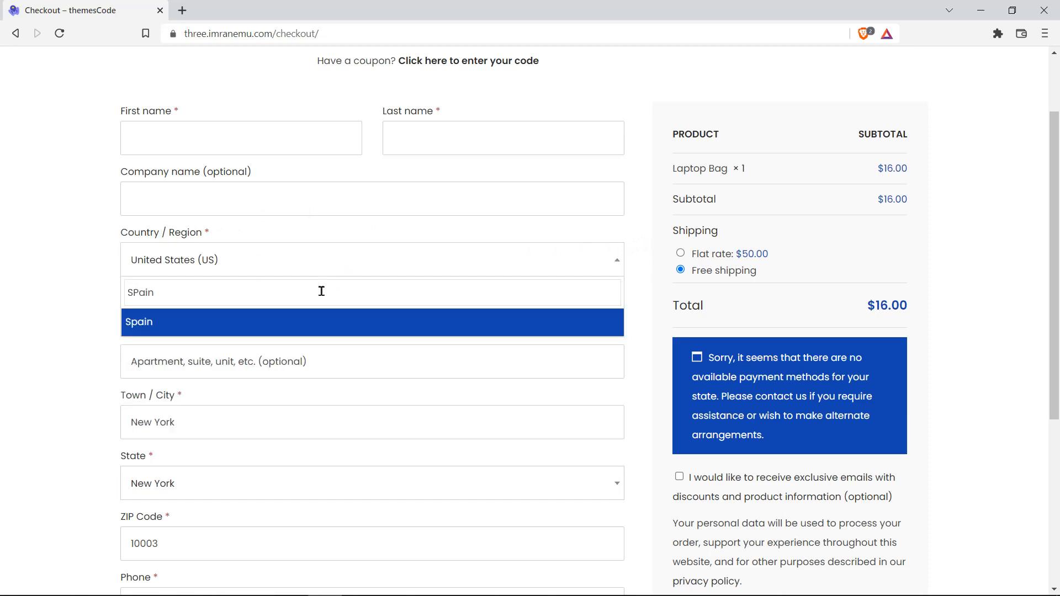
click(315, 327)
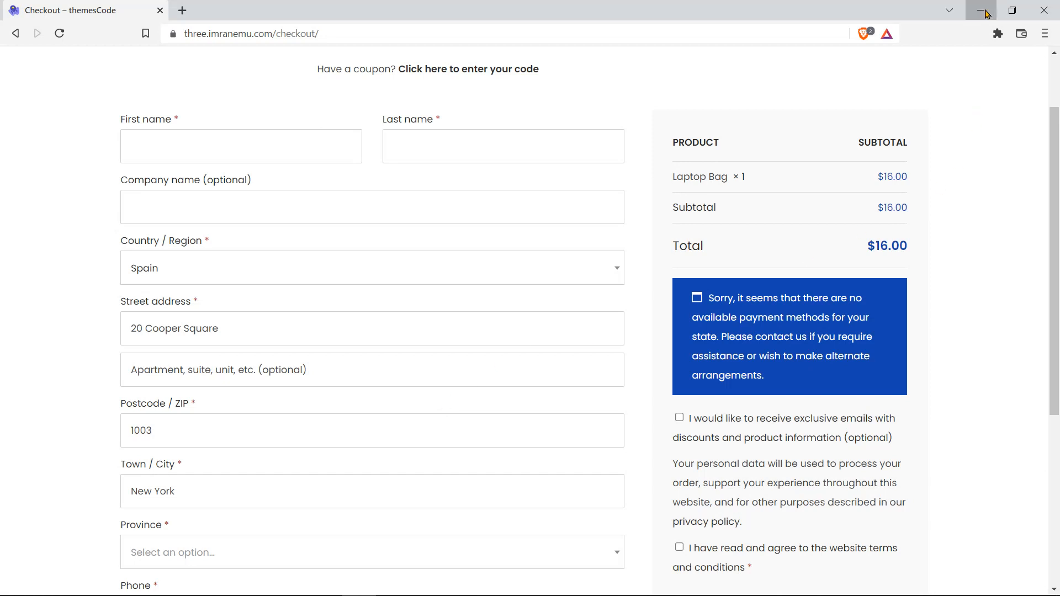
click(986, 12)
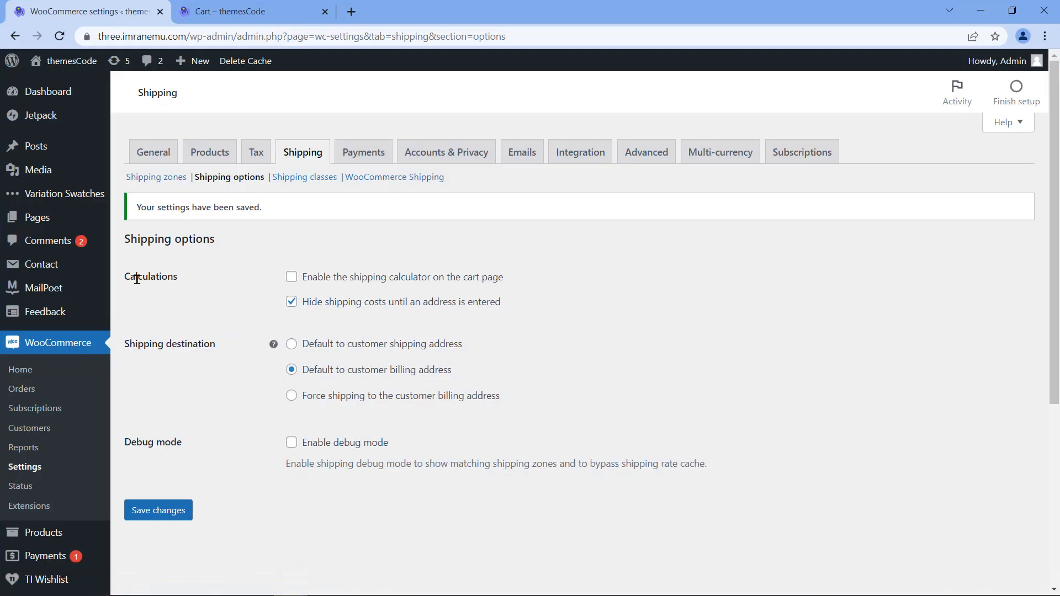
double_click(144, 277)
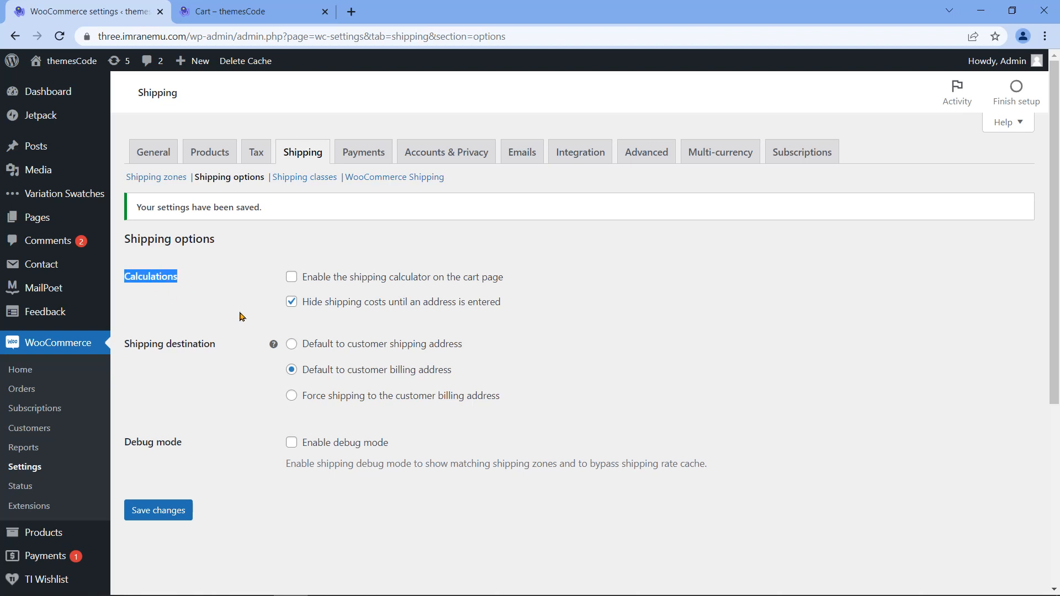
triple_click(171, 347)
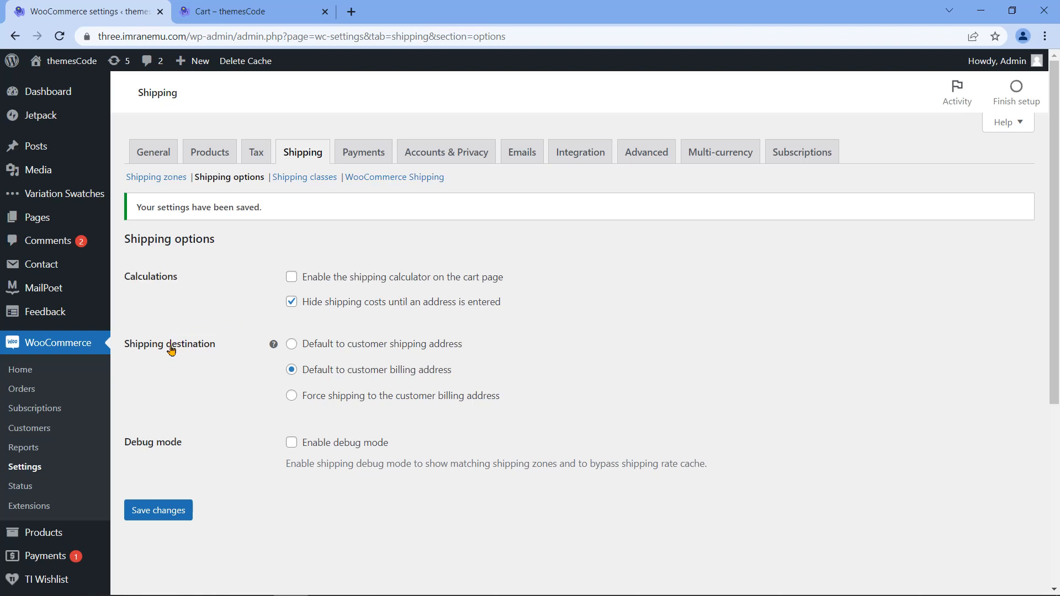
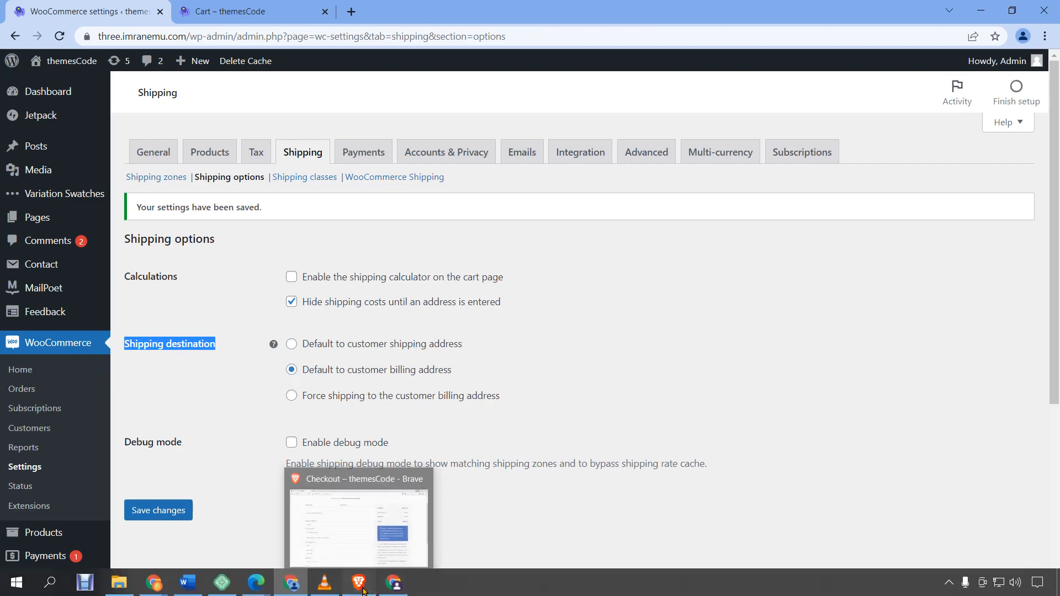
Step: Bring the Checkout – themesCode browser window forward and scroll down its checkout page
click(359, 582)
drag(278, 36, 314, 35)
click(628, 330)
scroll(628, 330, down, 1)
Step: Tick 'Ship to a different address?' on checkout and scroll through the revealed shipping fields
scroll(628, 330, down, 5)
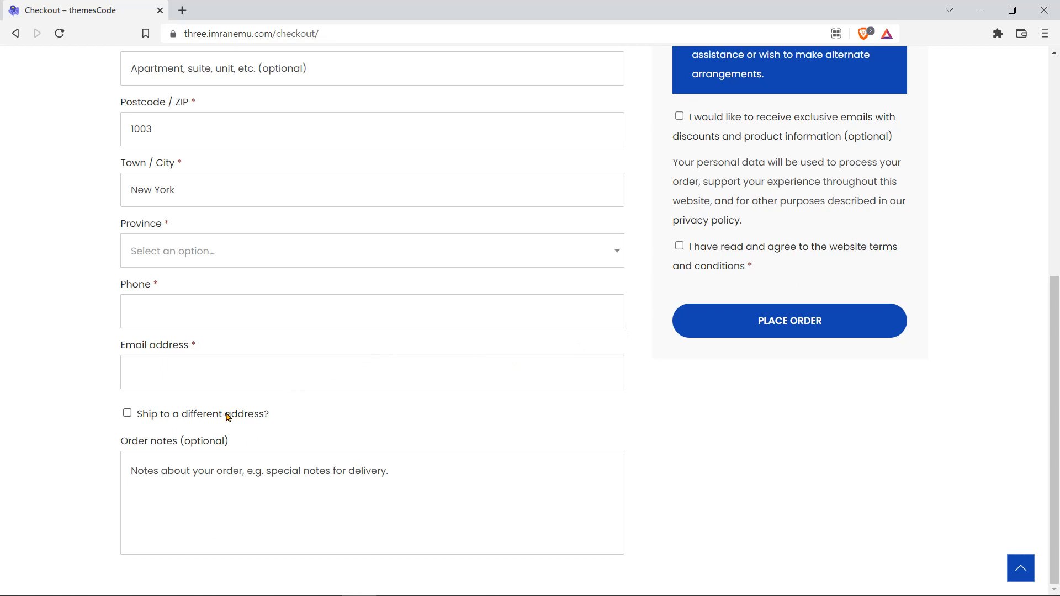
drag(274, 421, 139, 424)
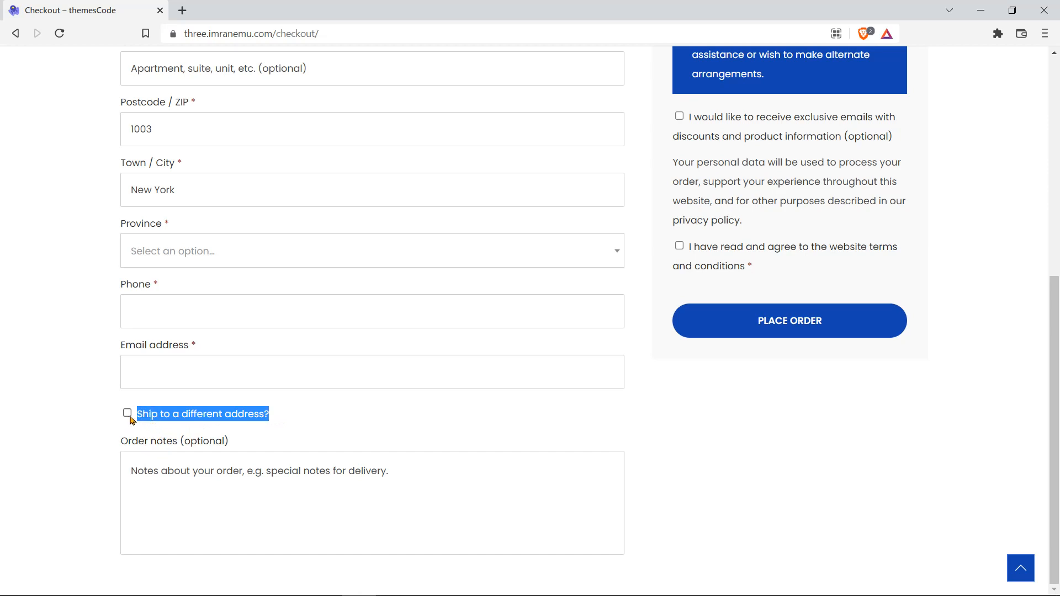
click(128, 413)
scroll(94, 443, down, 4)
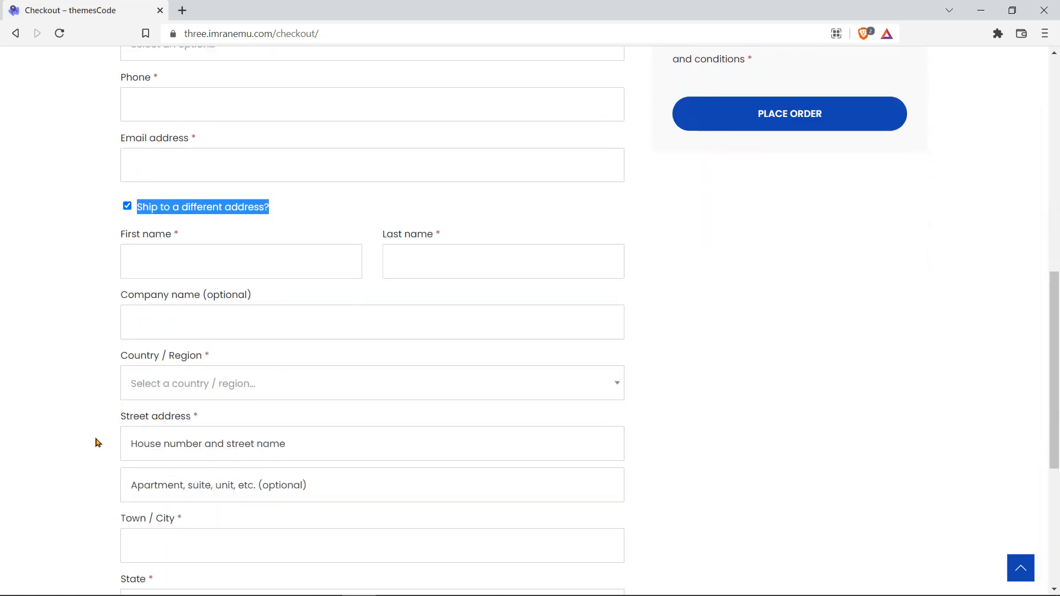
scroll(94, 442, down, 2)
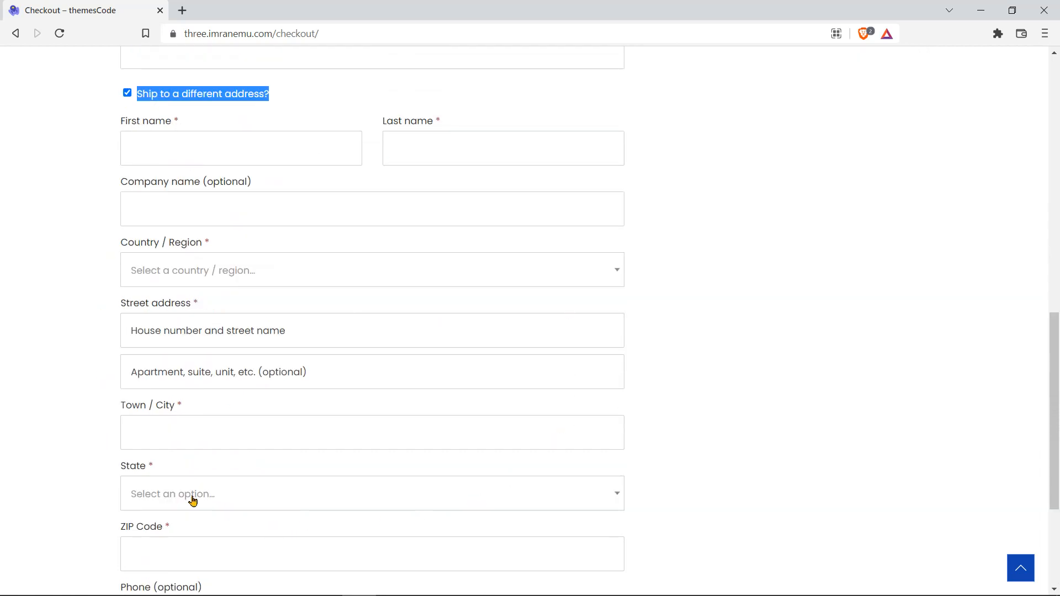
scroll(86, 412, down, 3)
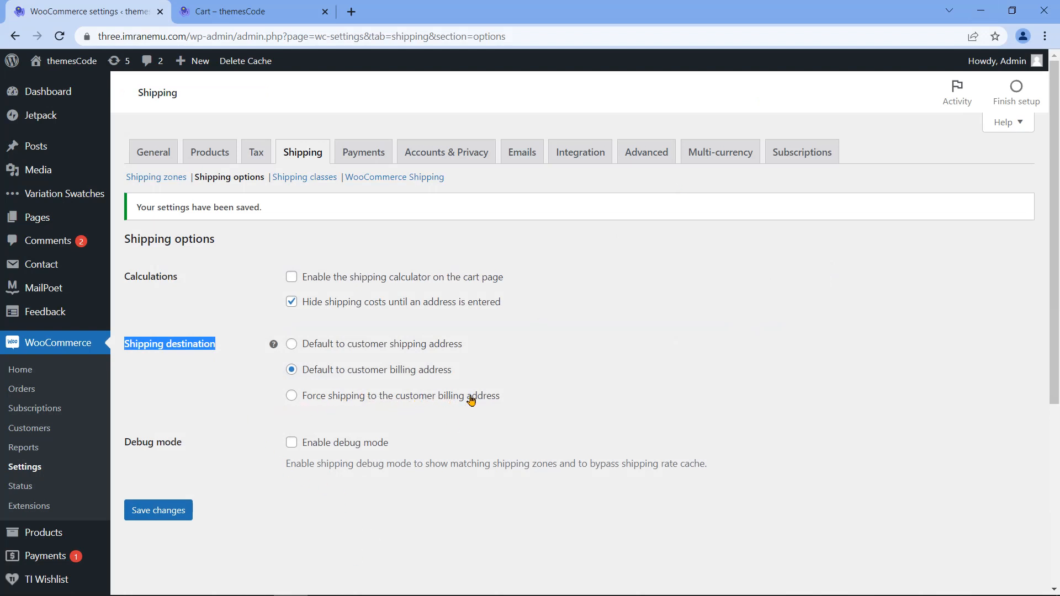
Step: Enable the cart-page shipping calculator, untick hiding costs until an address is entered, and save
triple_click(152, 443)
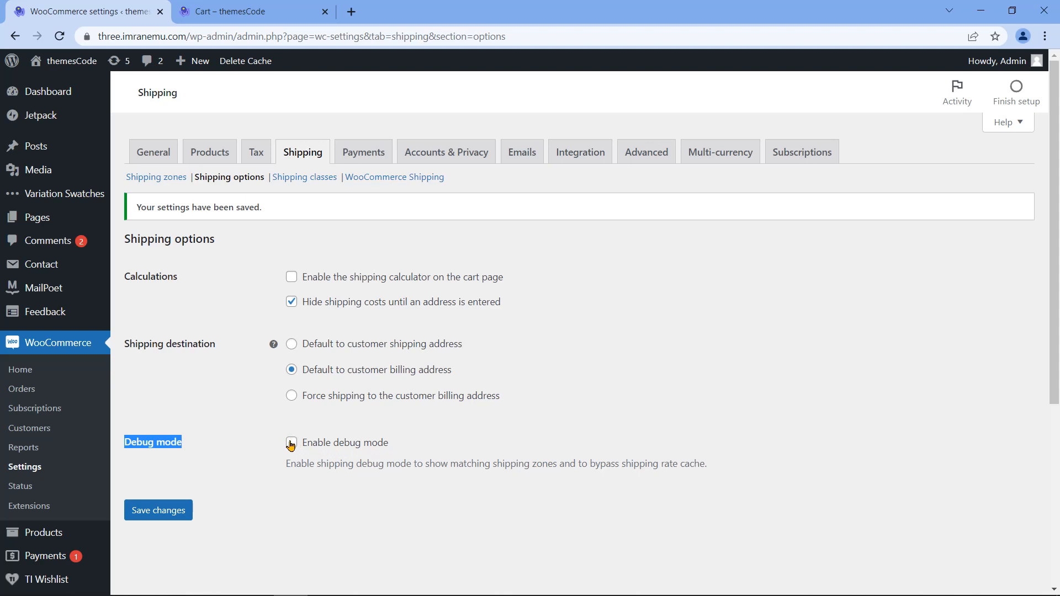
click(291, 276)
click(291, 301)
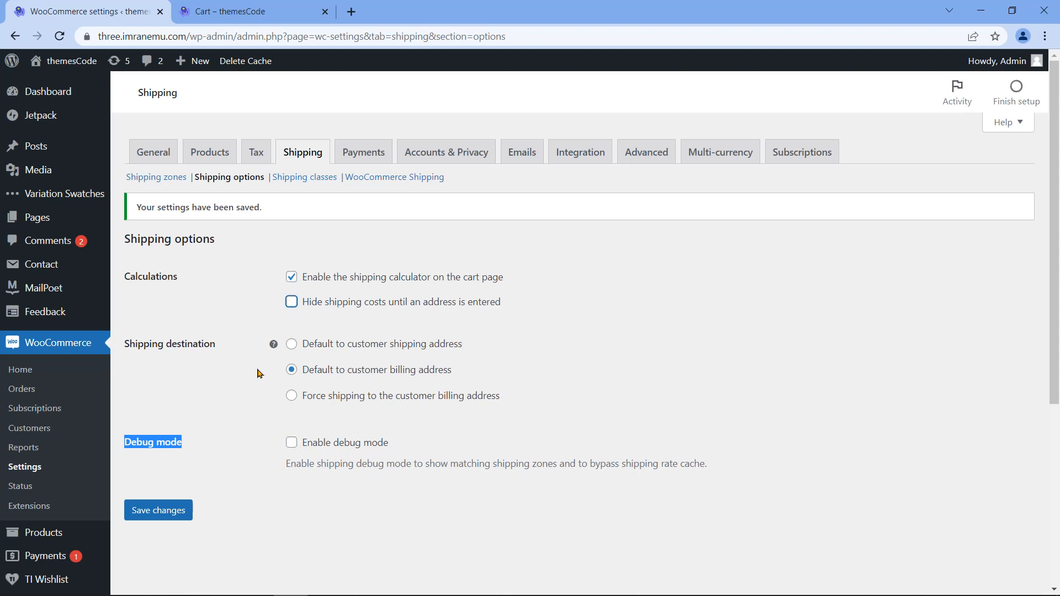
click(183, 522)
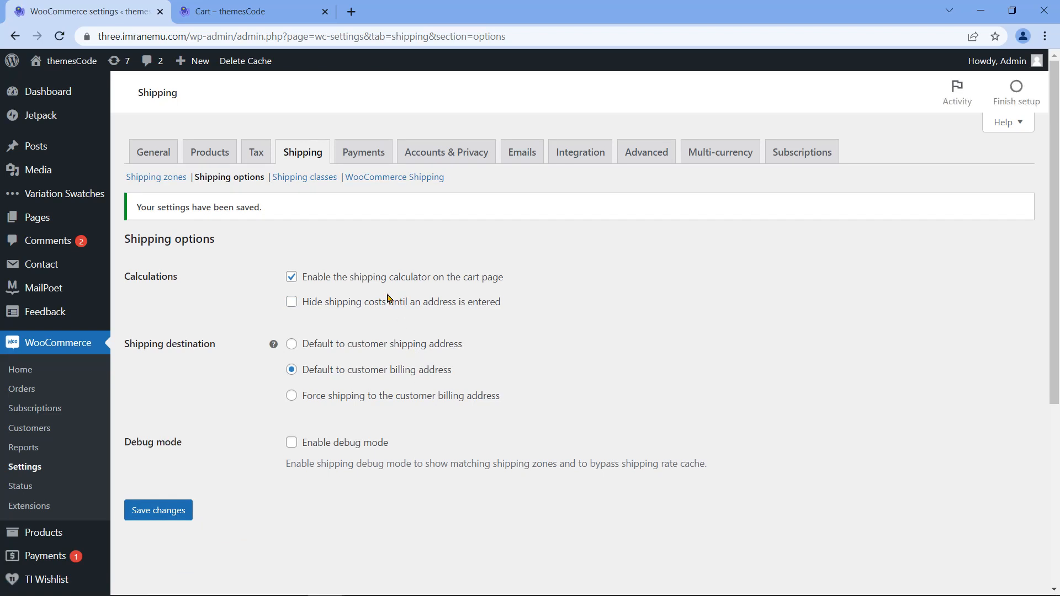
click(310, 177)
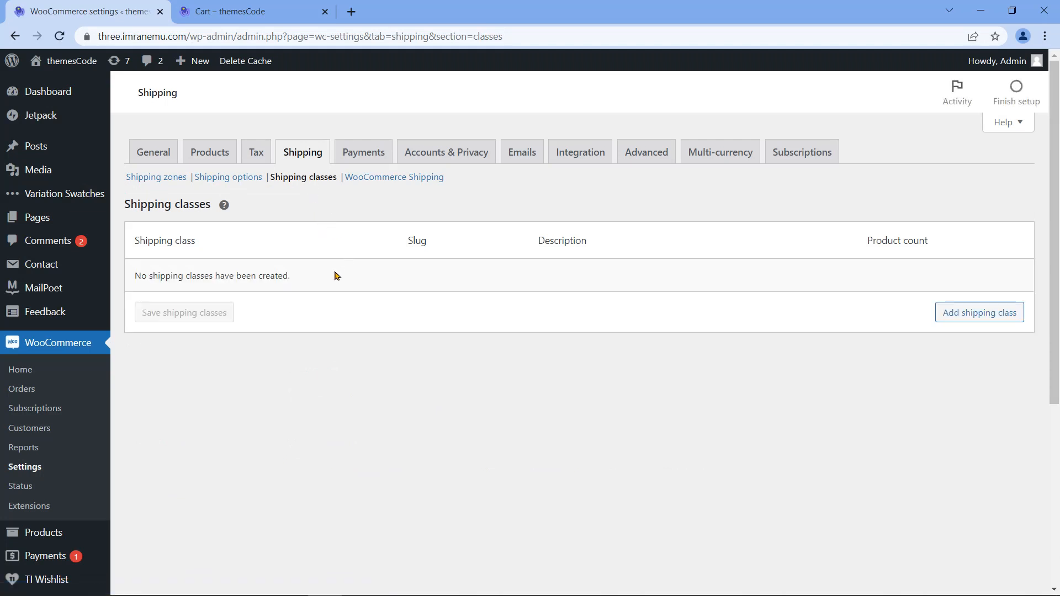
Step: Add a shipping class row named Fragile, described 'Any kind of fragile products', and save it
drag(135, 275, 306, 291)
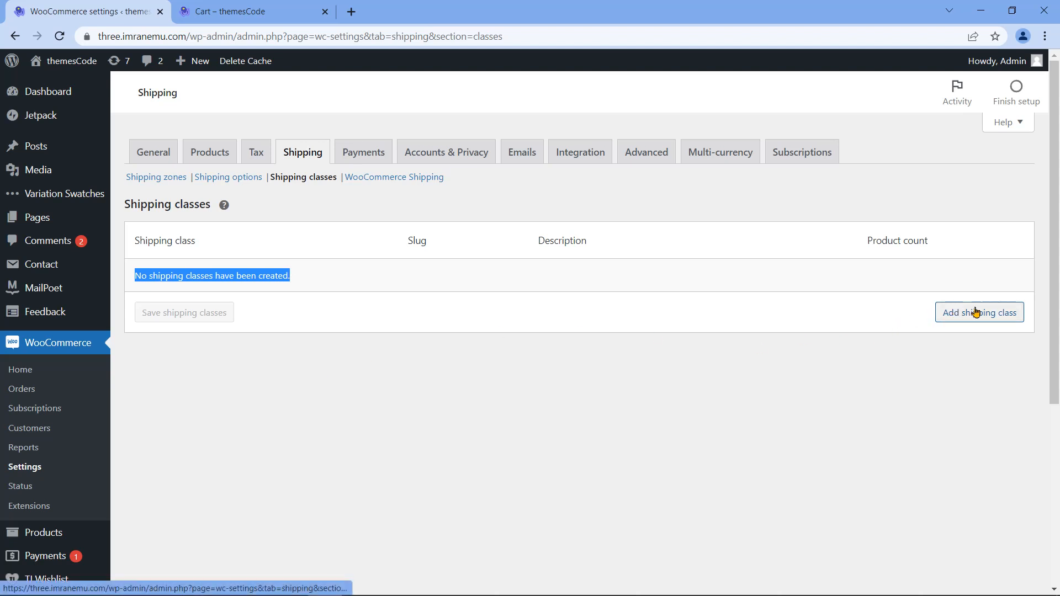
click(997, 320)
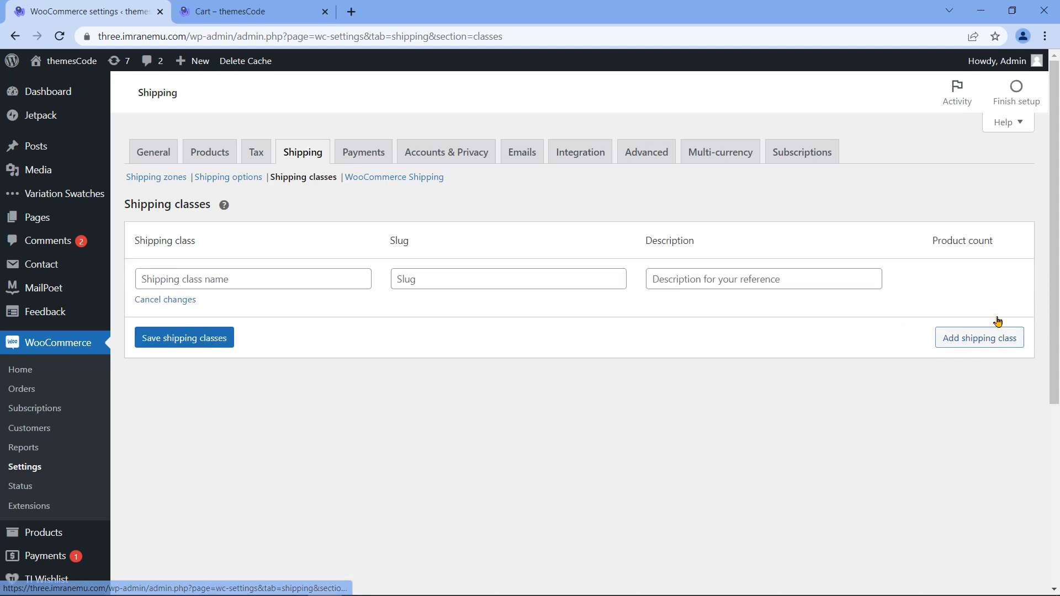
drag(135, 240, 202, 246)
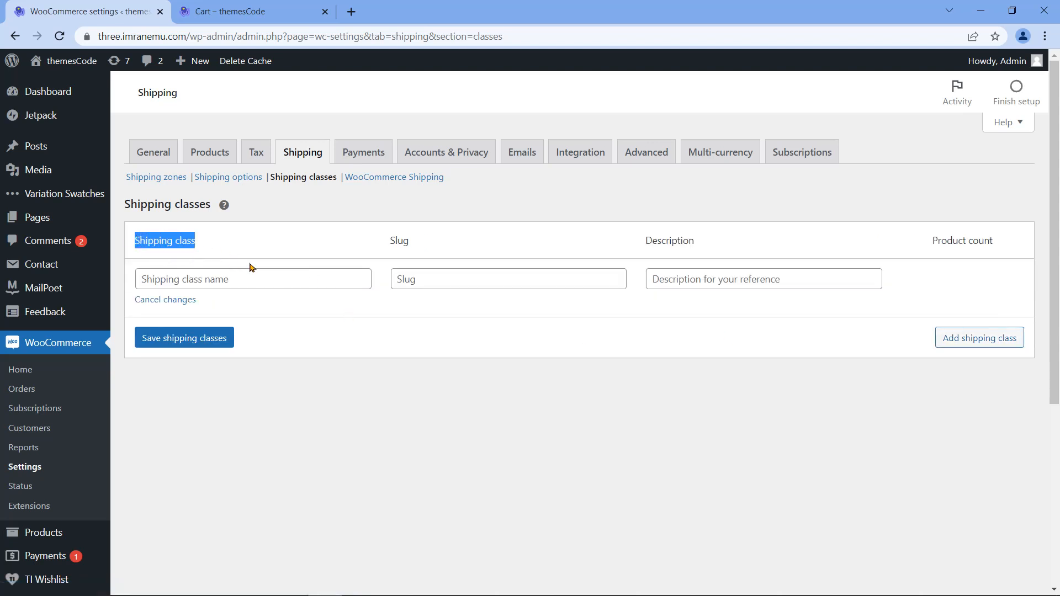
click(282, 277)
text(Fragile)
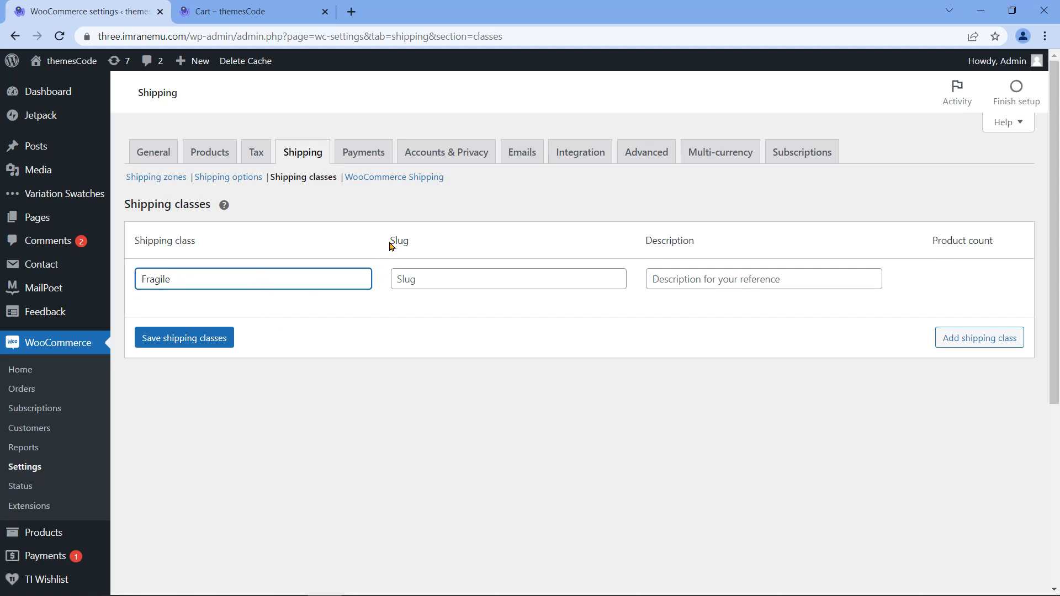
drag(390, 246, 419, 246)
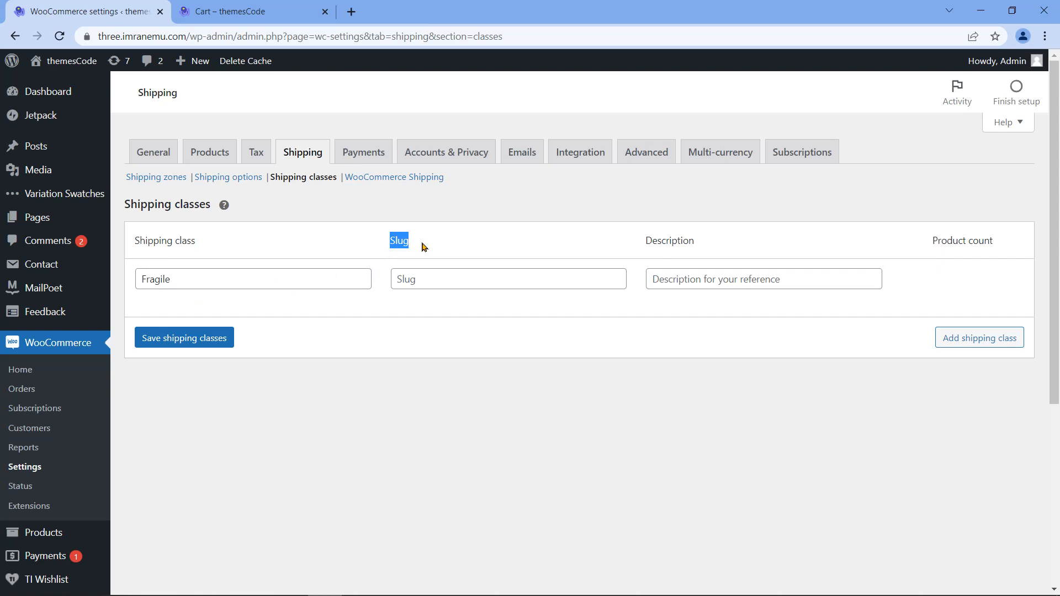
drag(645, 241, 697, 245)
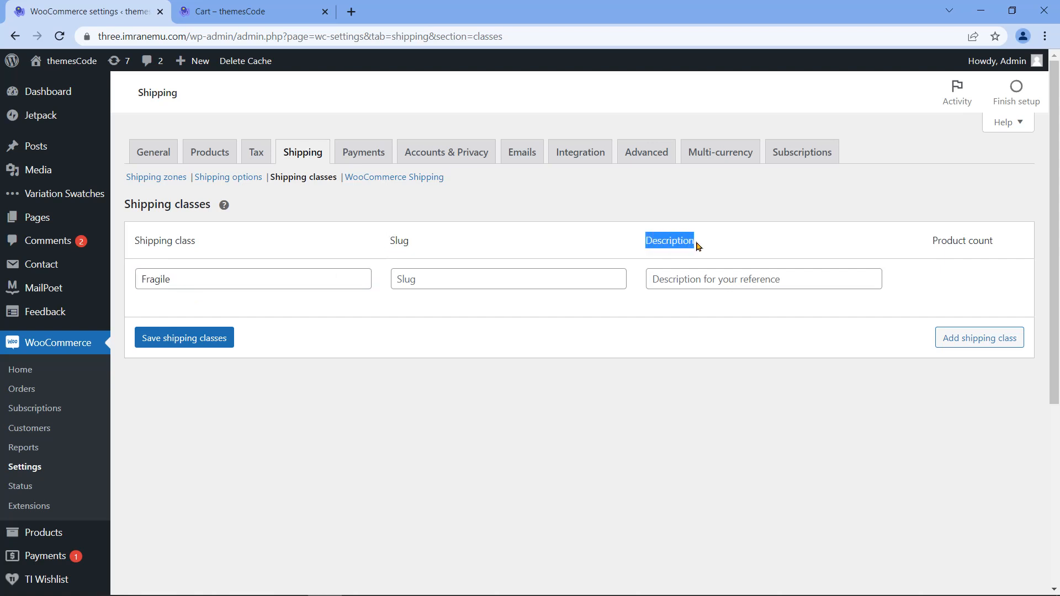
click(694, 273)
text(Any kind of fr)
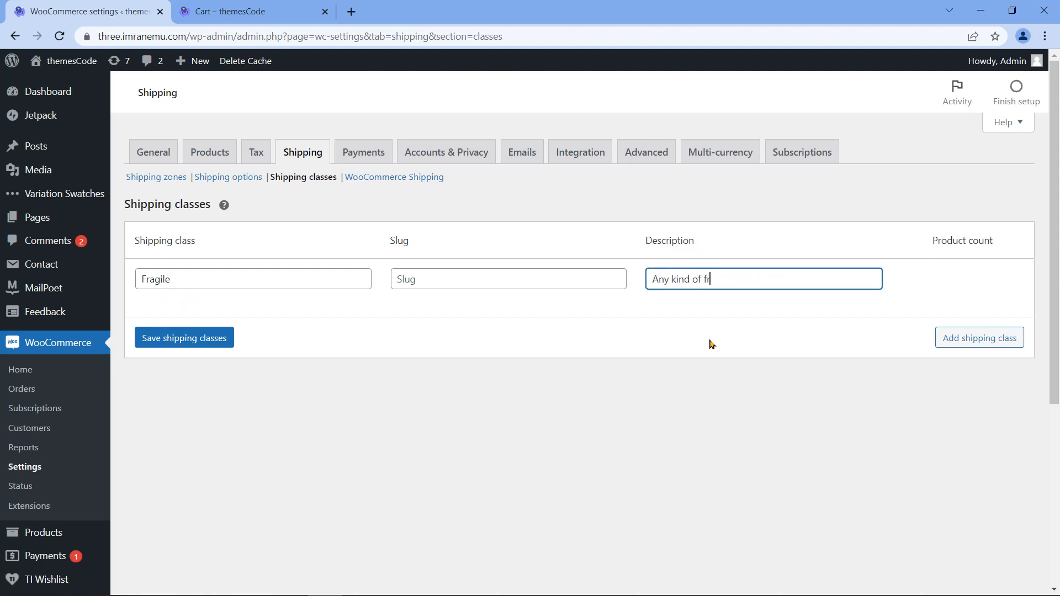
text(agile products)
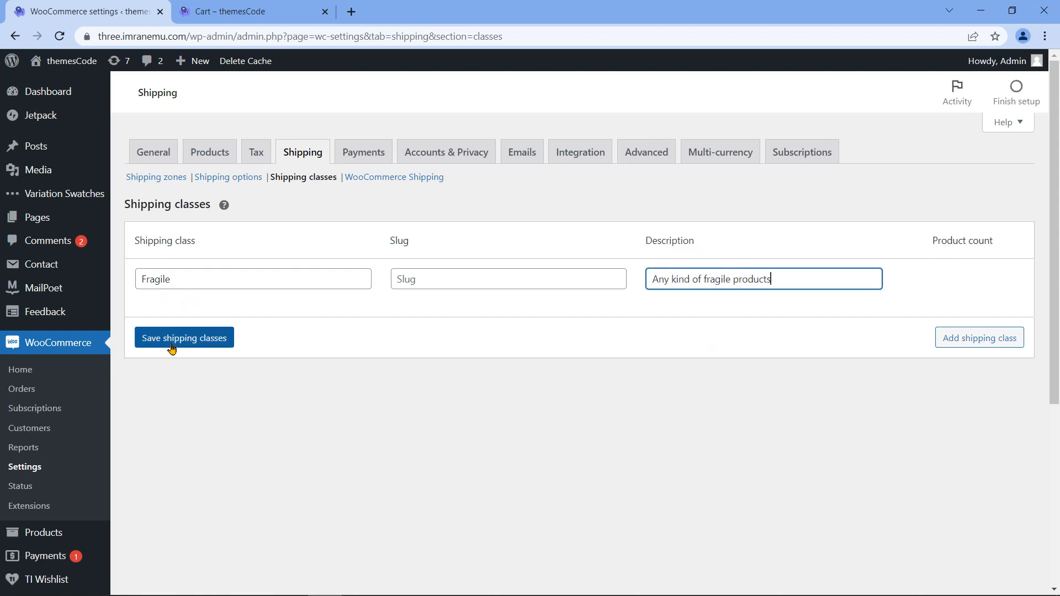
click(190, 343)
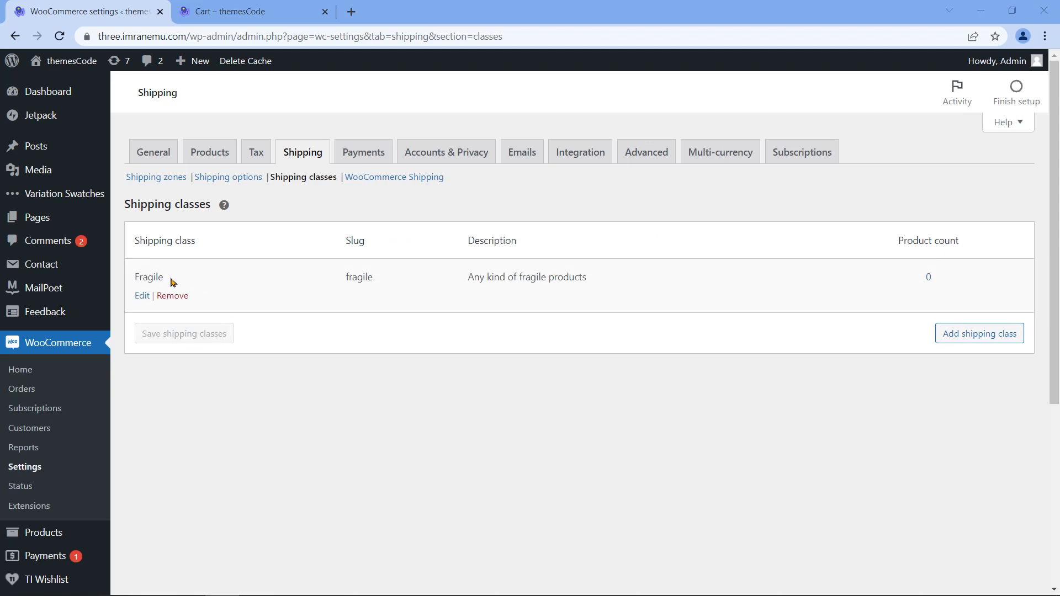
drag(164, 278, 209, 237)
Step: In the USA shipping zone, switch Free shipping off and open the Flat rate method's settings
click(260, 300)
click(159, 180)
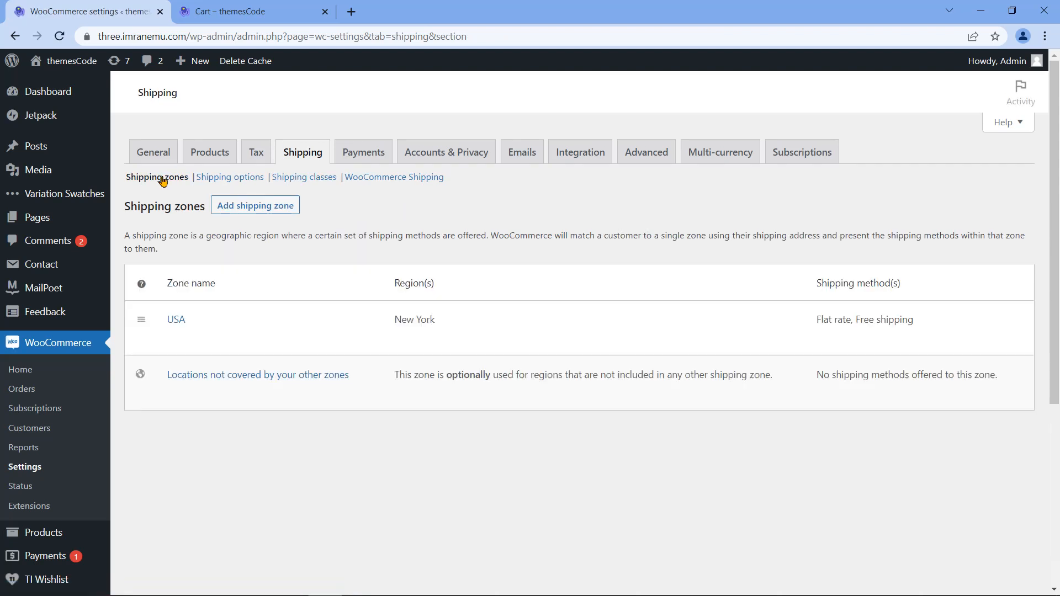
mouse_move(293, 326)
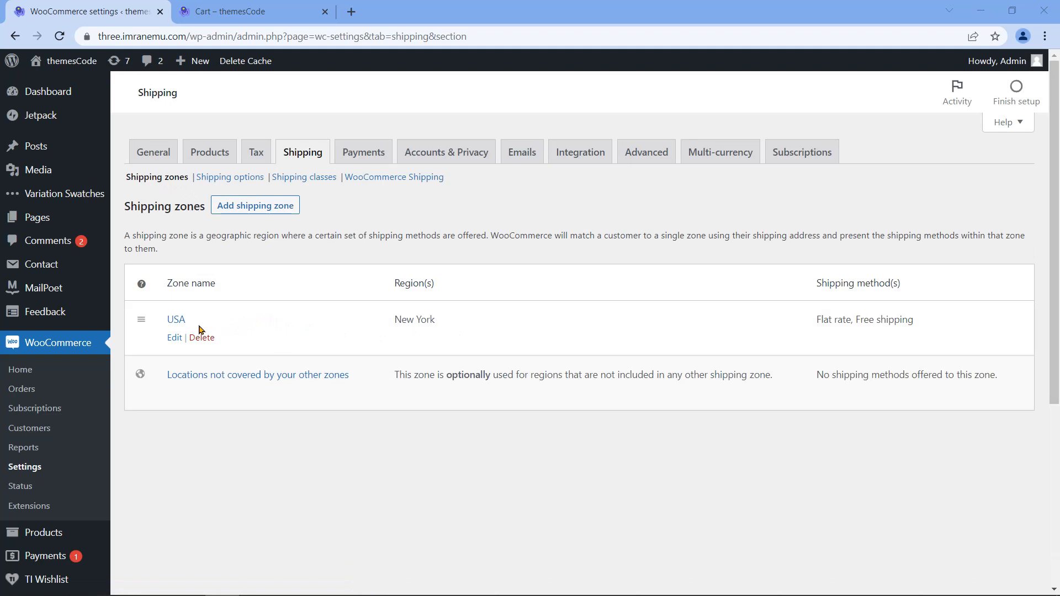
drag(188, 321, 167, 319)
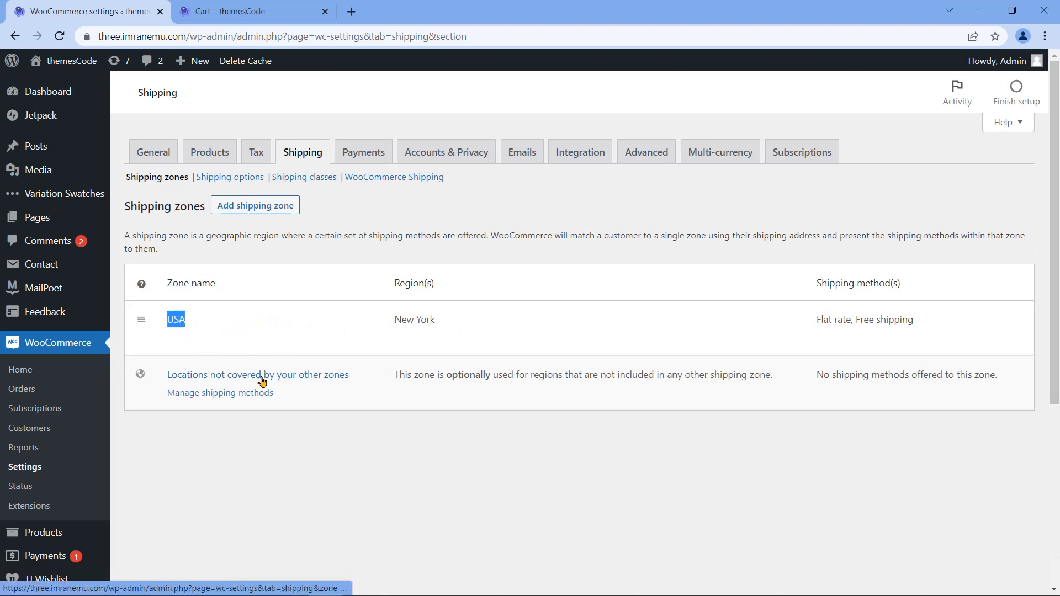
click(173, 323)
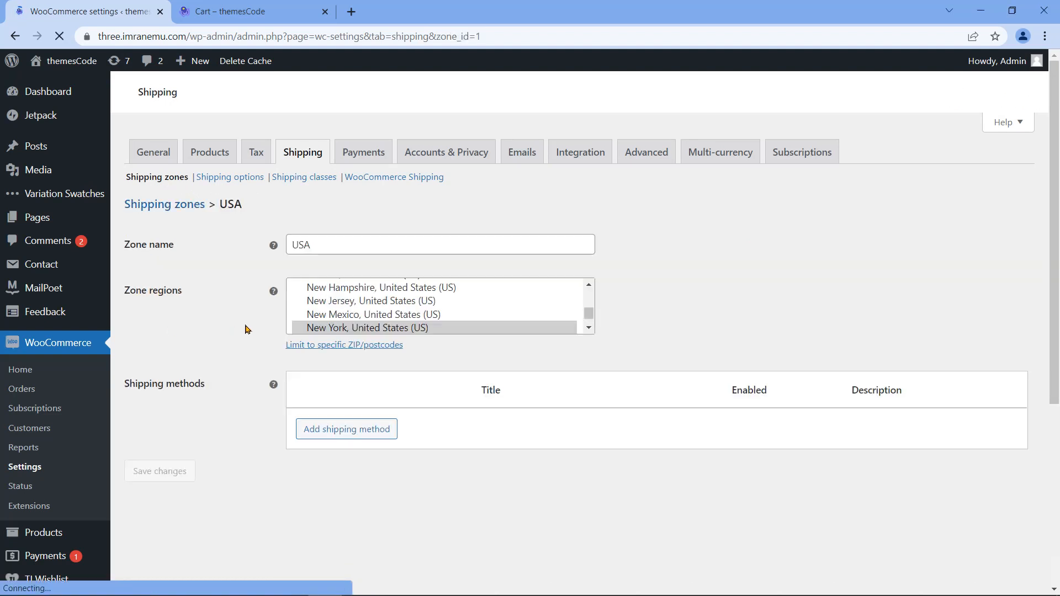
drag(327, 454, 512, 449)
click(519, 454)
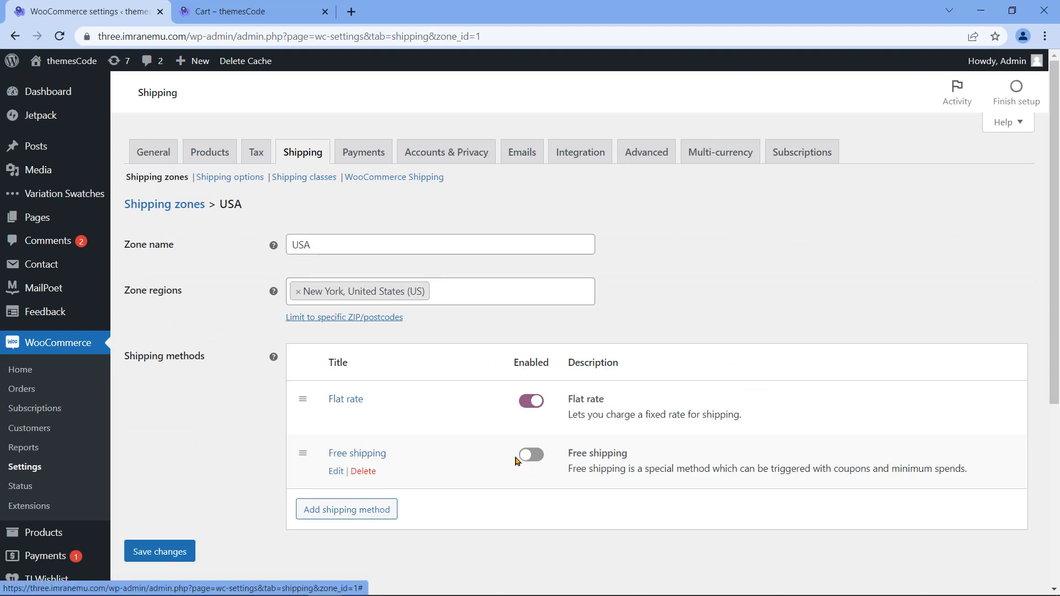
drag(385, 454, 327, 454)
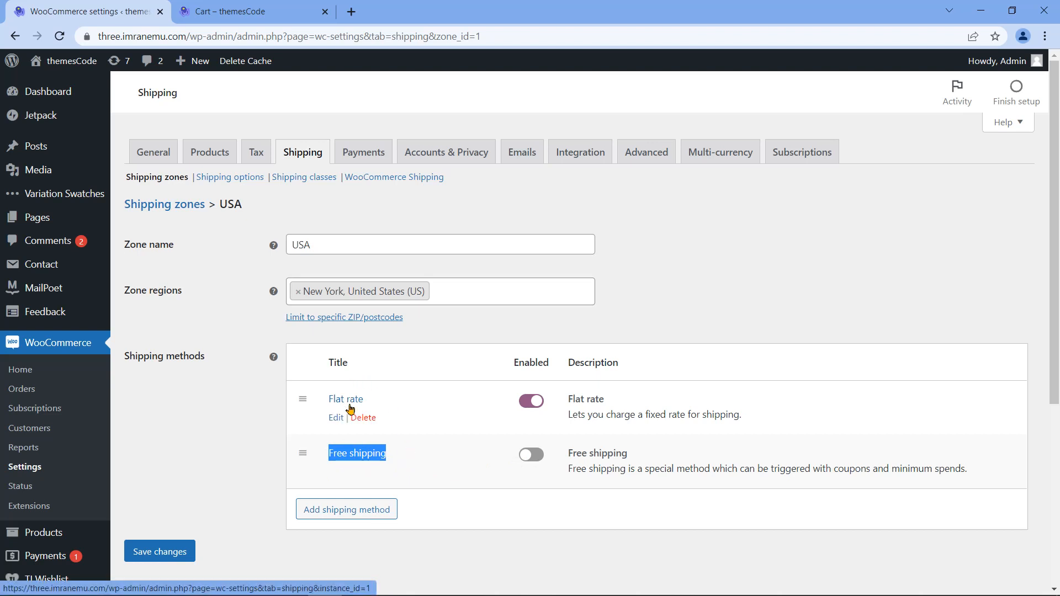
click(337, 417)
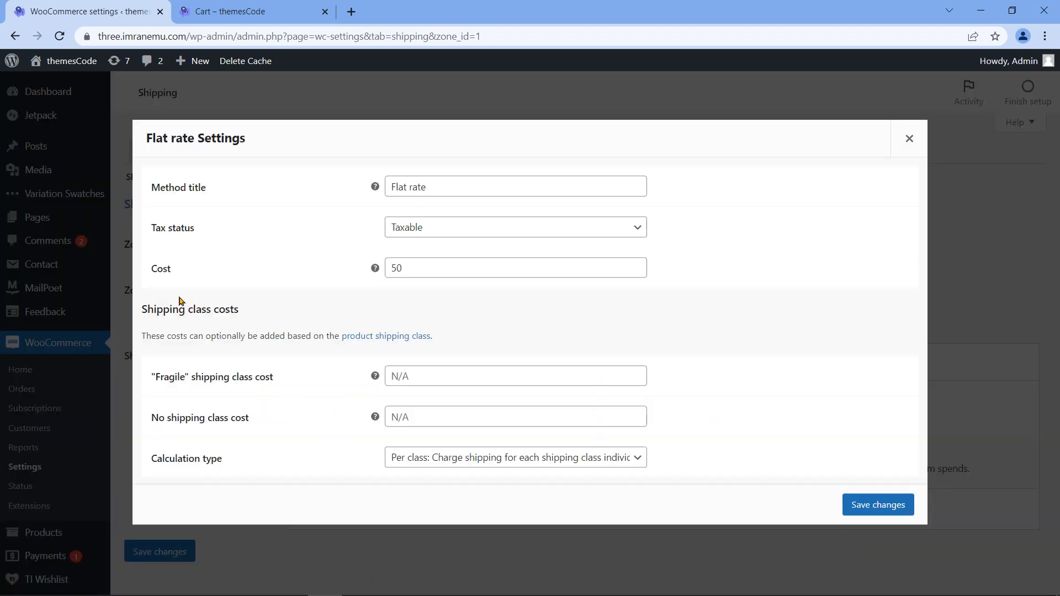
Step: Change the flat rate cost from 50 to 5 and set the Fragile class cost to 2*[qty]
drag(142, 308, 248, 314)
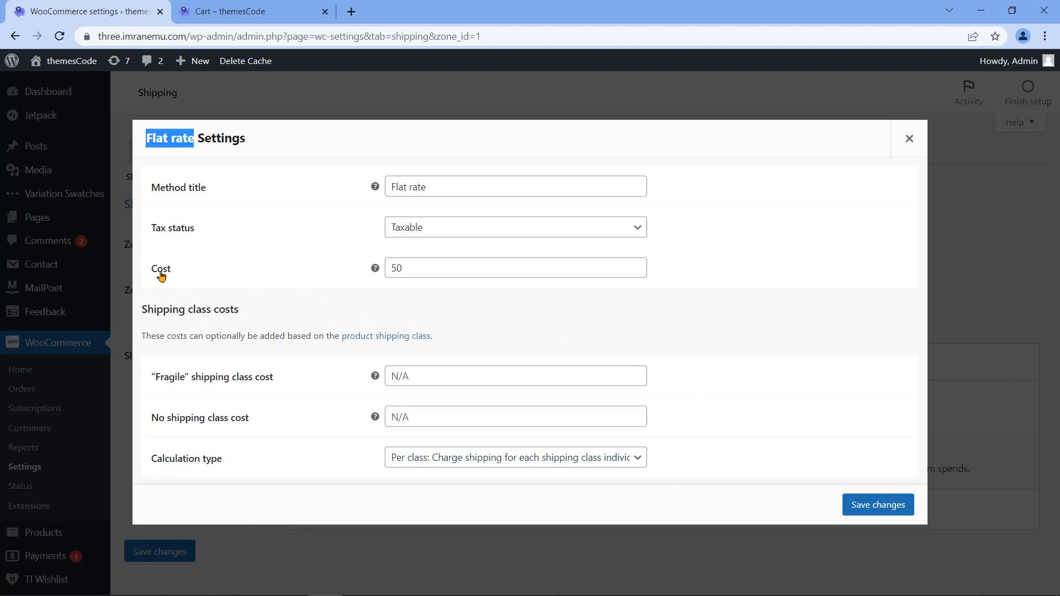
double_click(158, 272)
click(432, 271)
key(BackSpace)
click(350, 297)
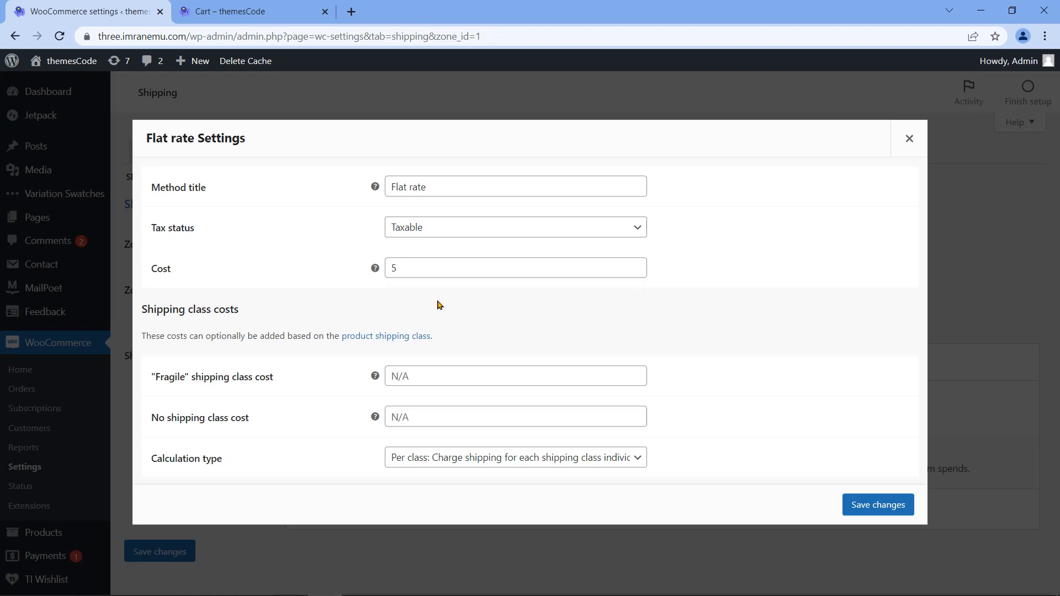
drag(148, 385, 429, 381)
click(458, 375)
text(2*[qty)
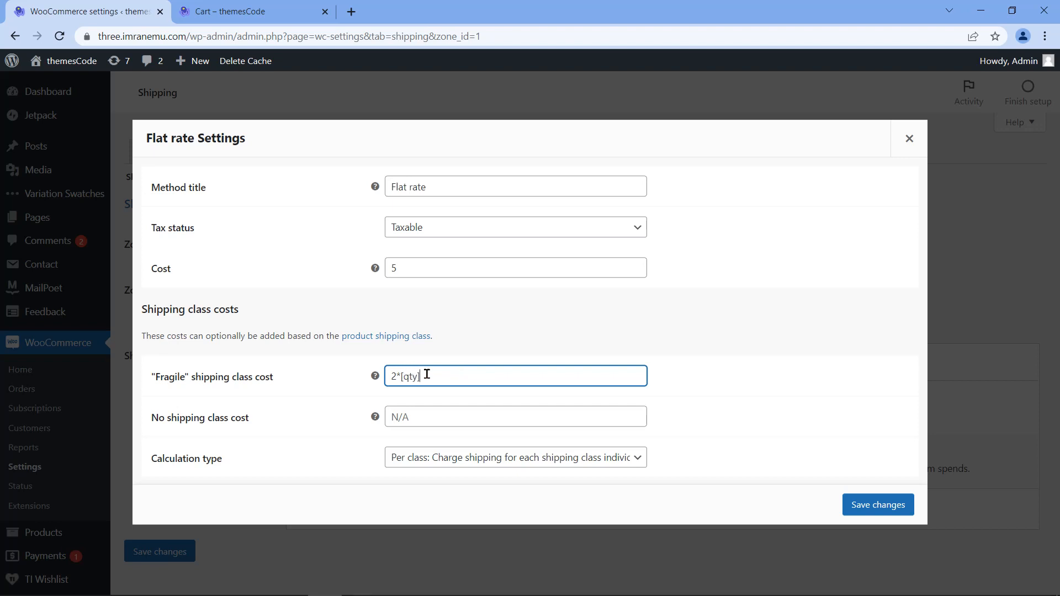
drag(150, 378, 276, 382)
key(shift+Left)
key(shift+Left)
key(shift+Left)
key(shift+Left)
key(shift+Left)
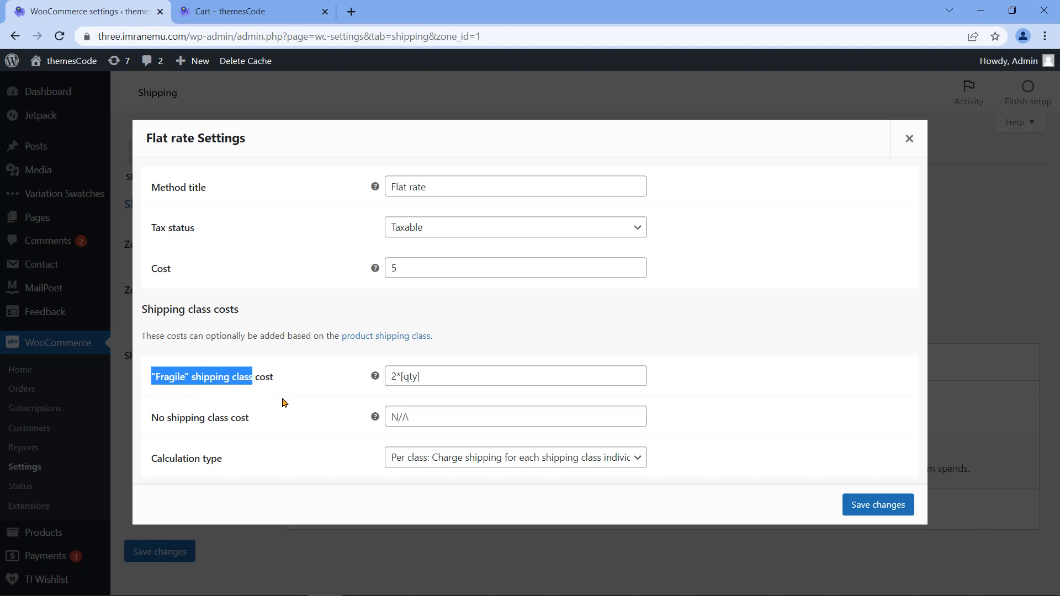
Step: Set the no-class cost to 3*[cost], keep Per class calculation, and save the flat rate
drag(152, 420, 251, 422)
click(411, 422)
text(3*[q)
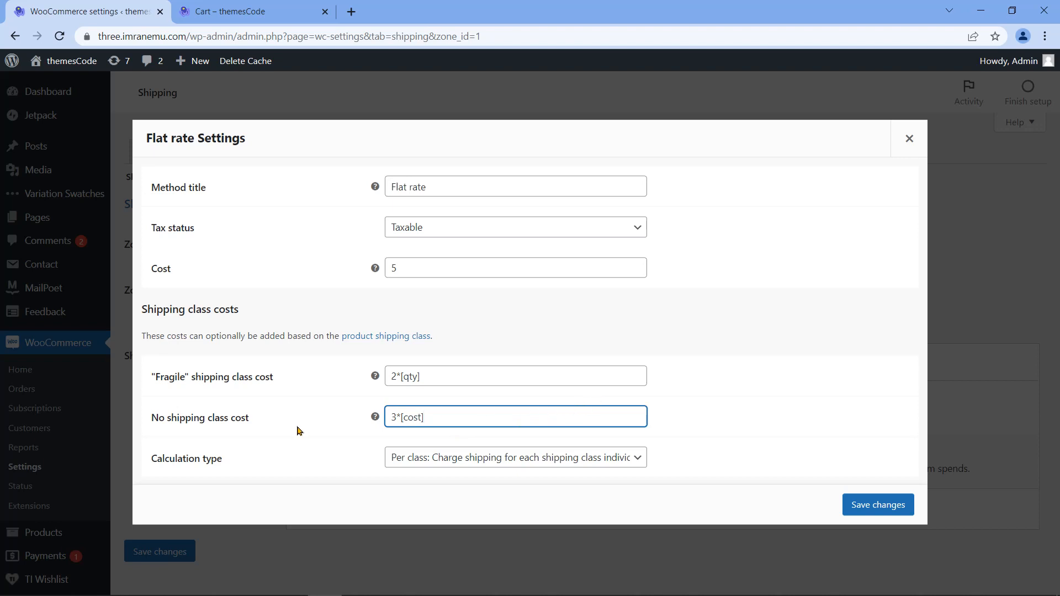
triple_click(457, 420)
drag(229, 421, 152, 420)
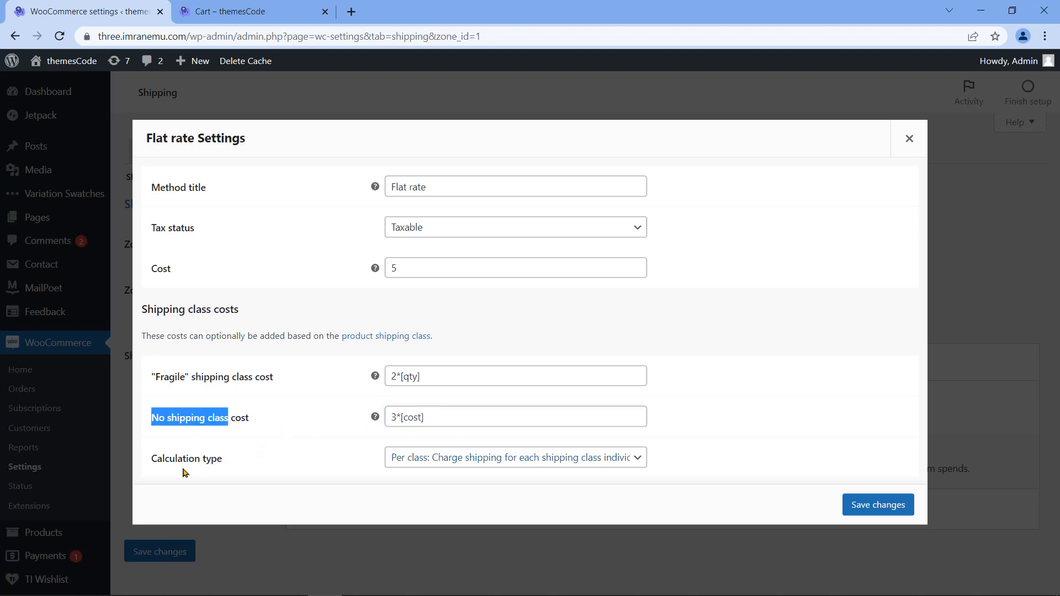
drag(150, 466, 222, 469)
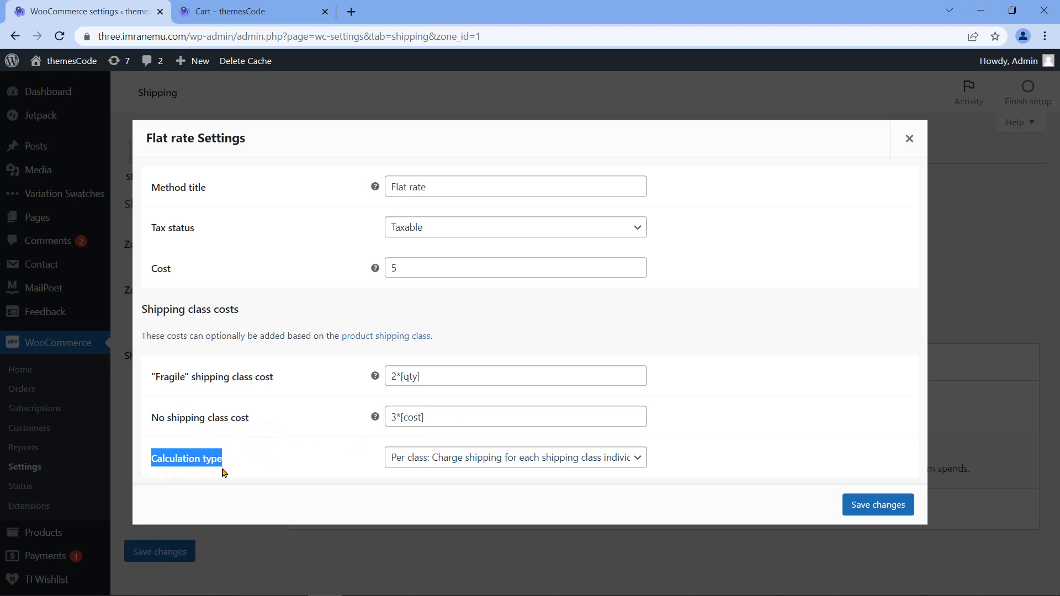
click(629, 462)
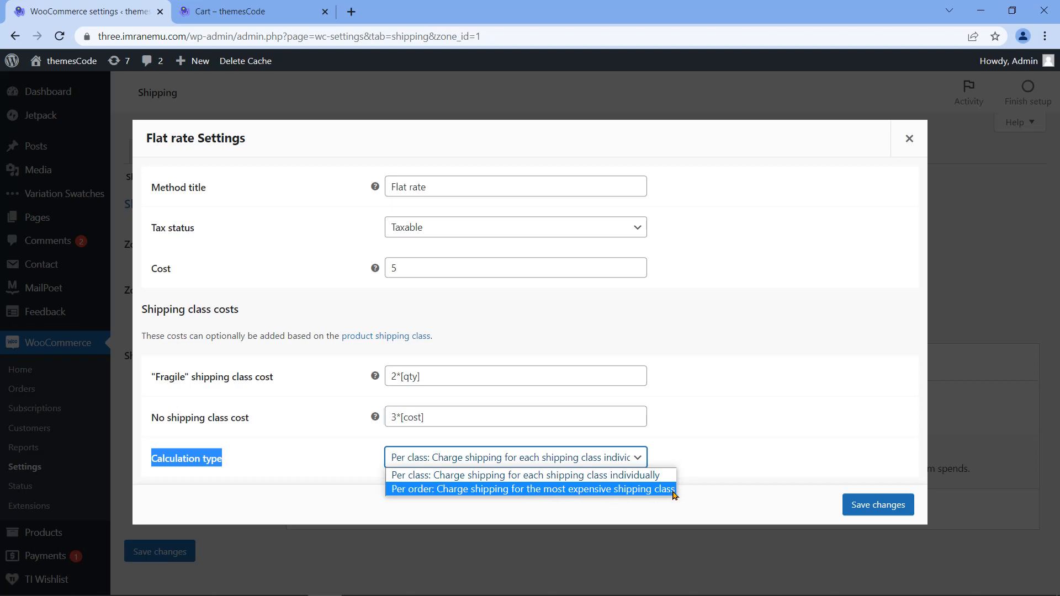
click(609, 476)
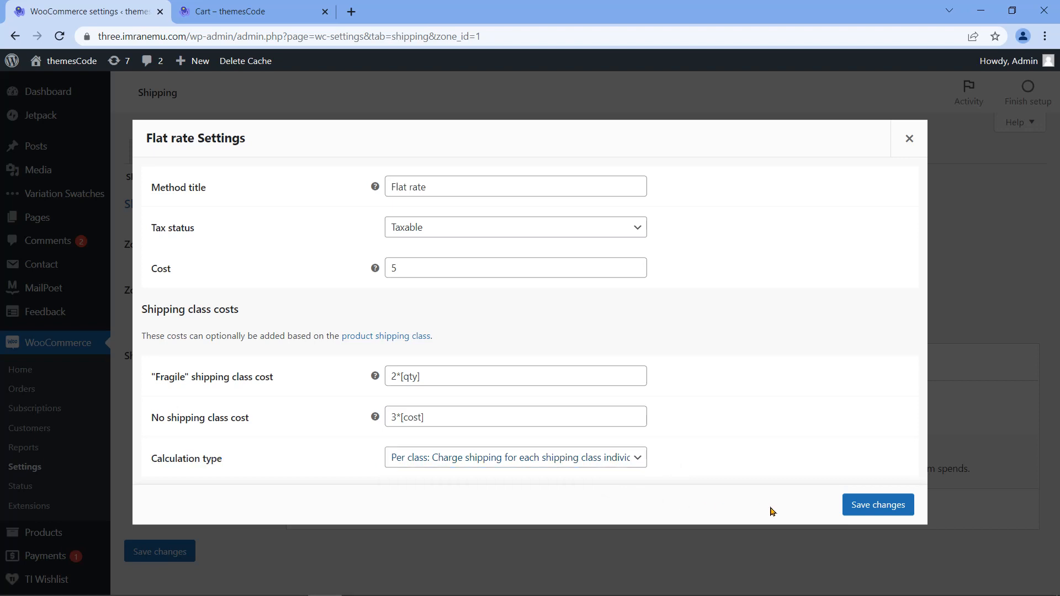
click(859, 511)
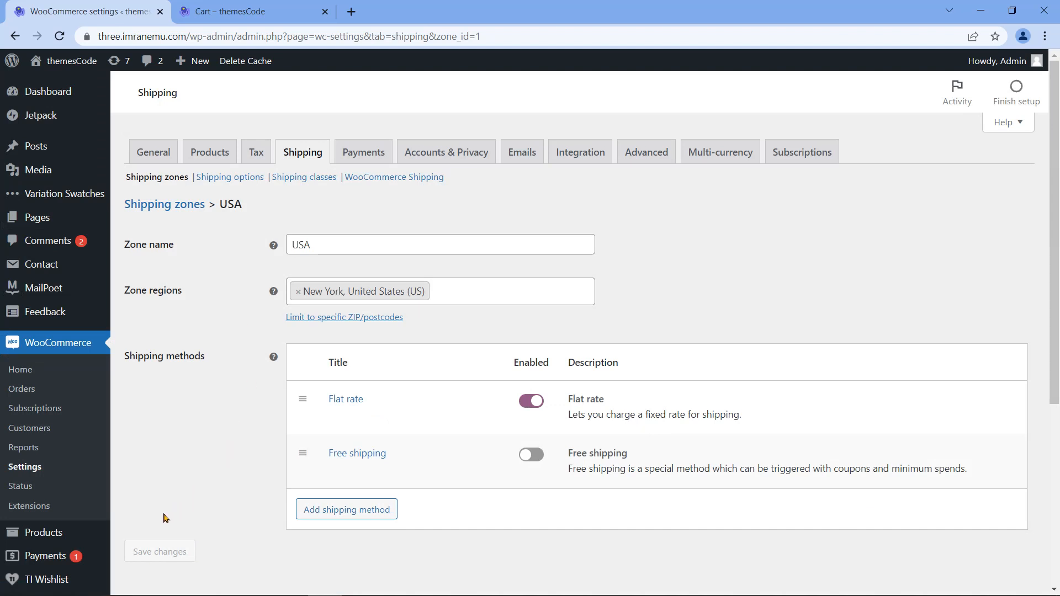
Step: Open the Smart TV product for editing from All Products
mouse_move(41, 535)
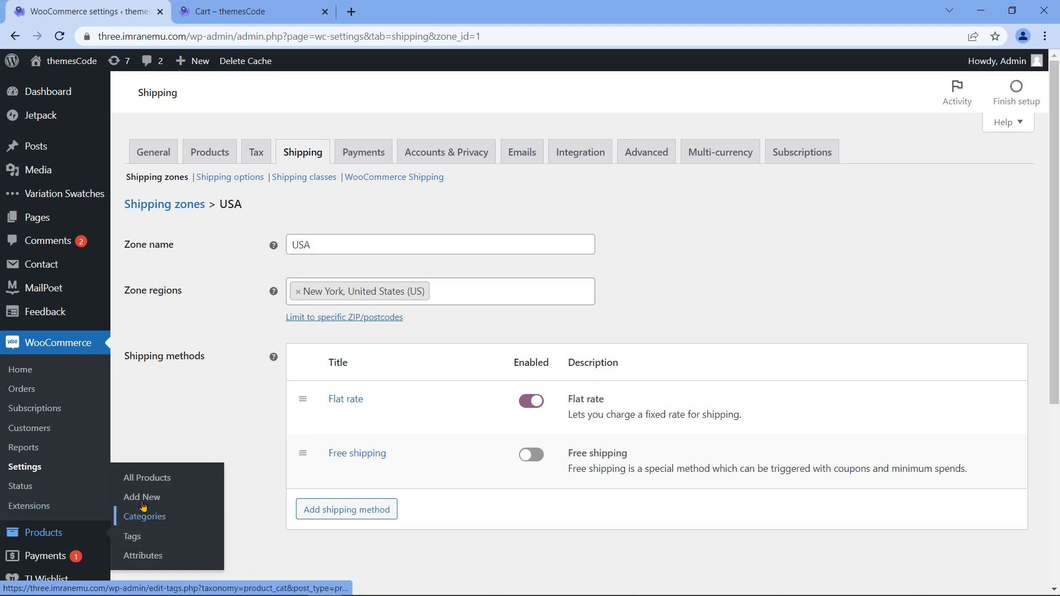
click(160, 482)
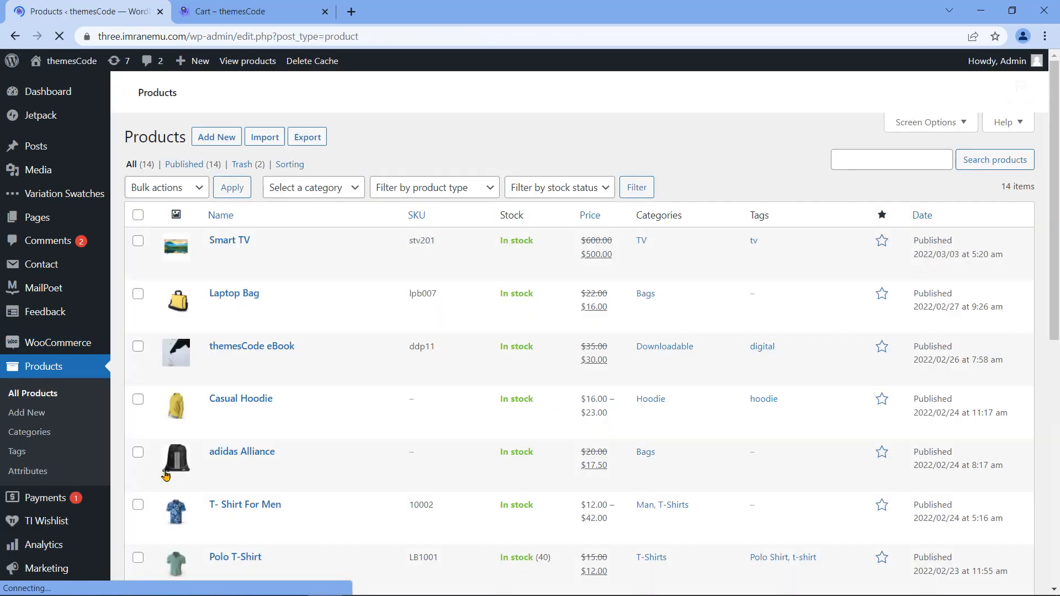
click(231, 240)
scroll(230, 324, down, 3)
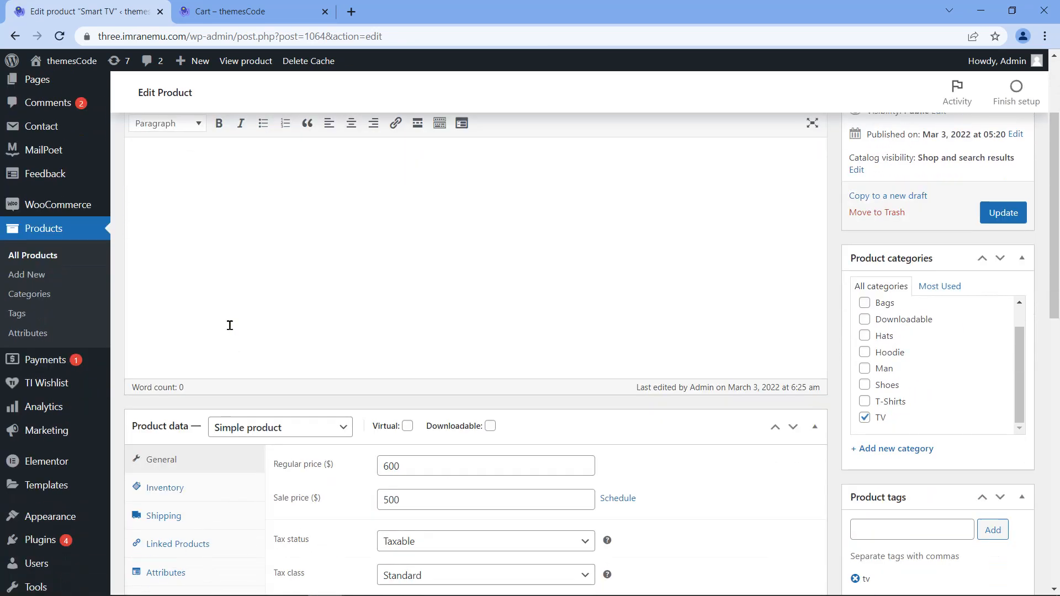
scroll(230, 325, down, 1)
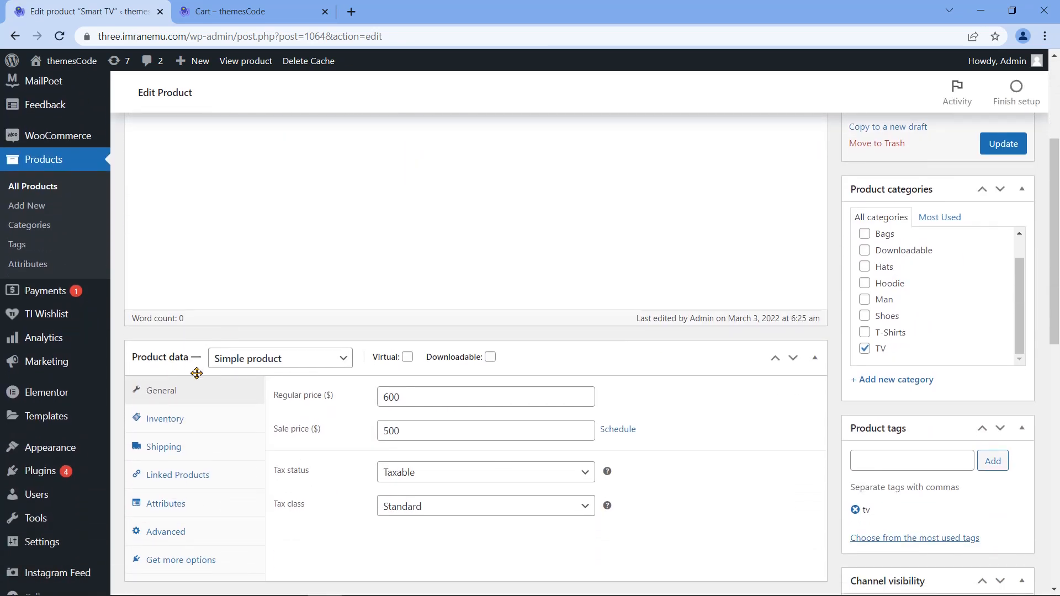
Step: Set the Smart TV's shipping class to Fragile and update the product
click(171, 446)
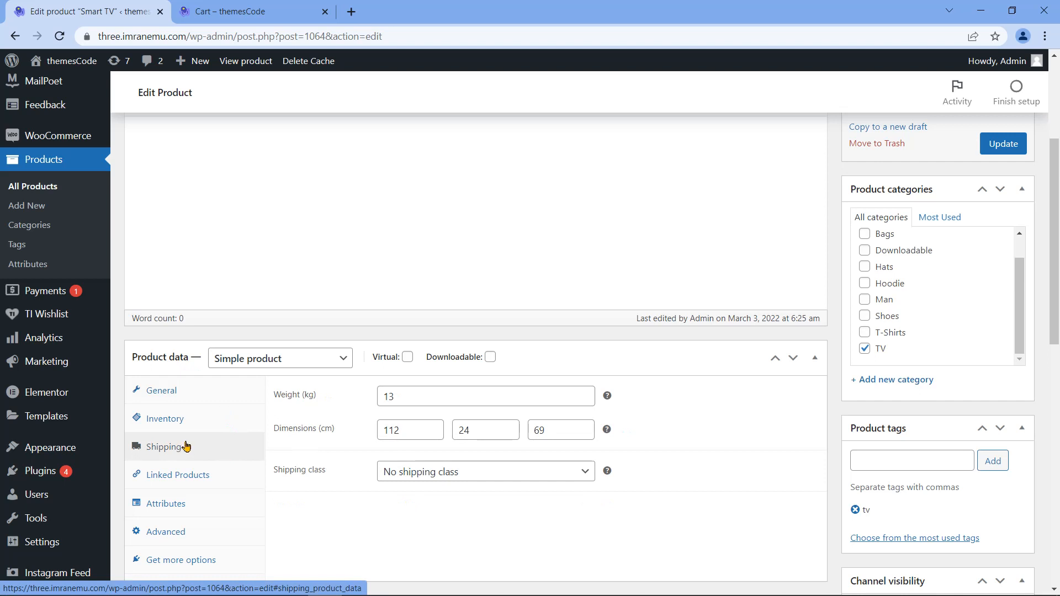
triple_click(274, 469)
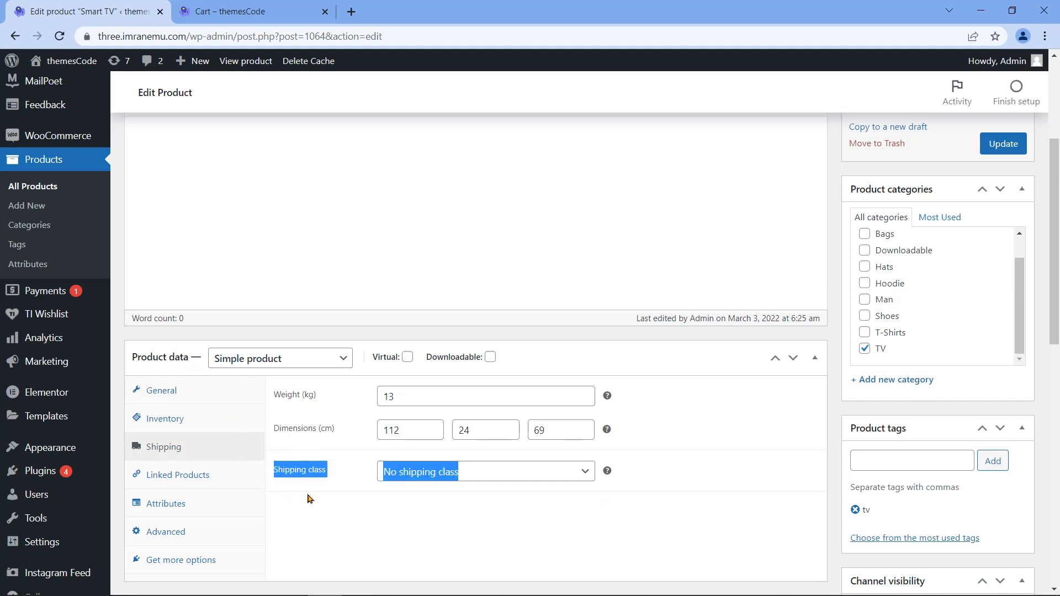
click(501, 473)
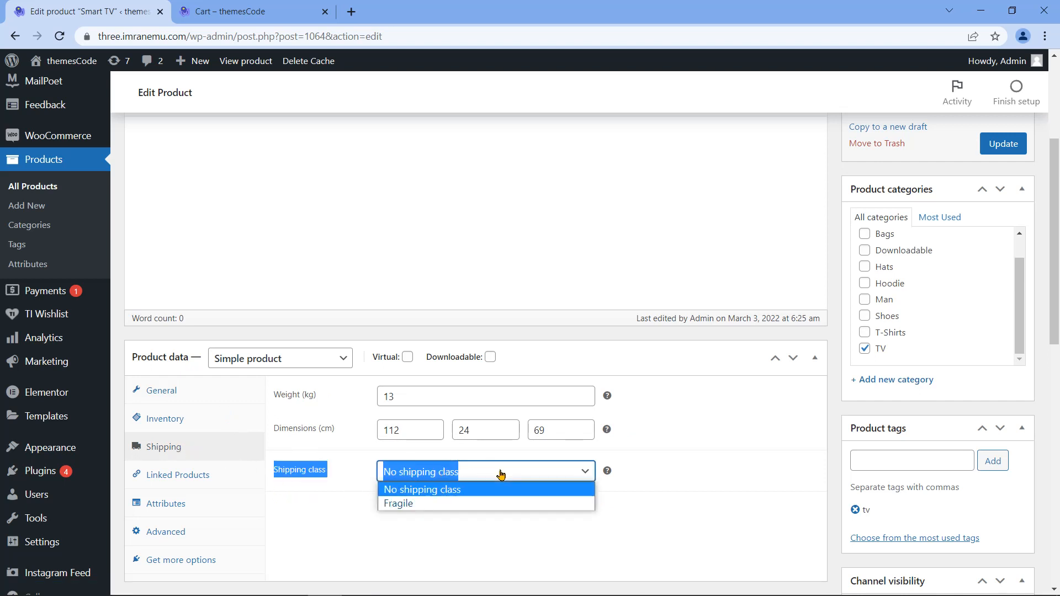
click(442, 504)
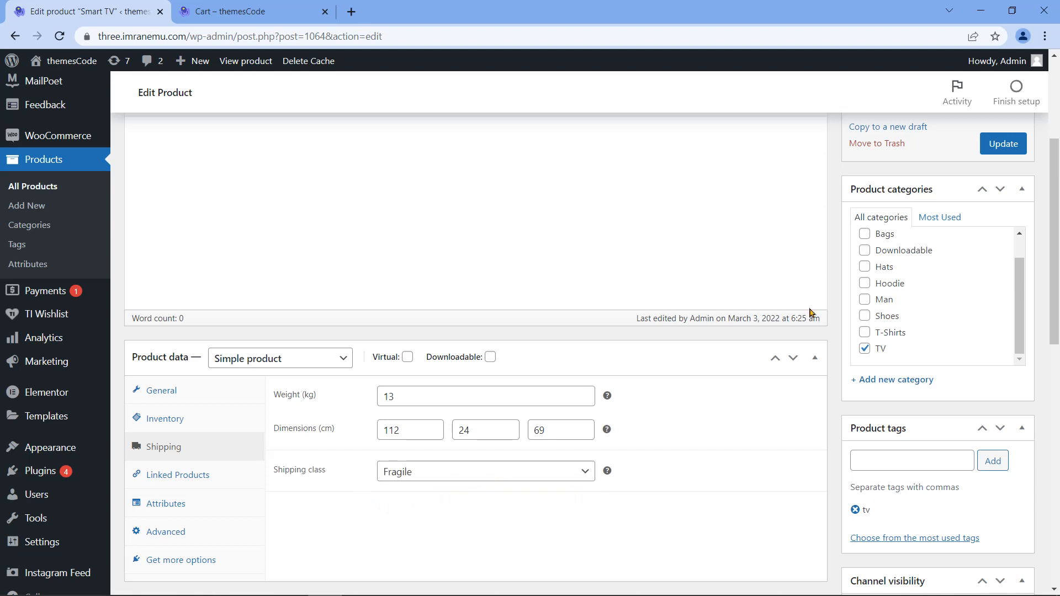
scroll(856, 302, up, 1)
scroll(856, 302, up, 2)
click(1004, 350)
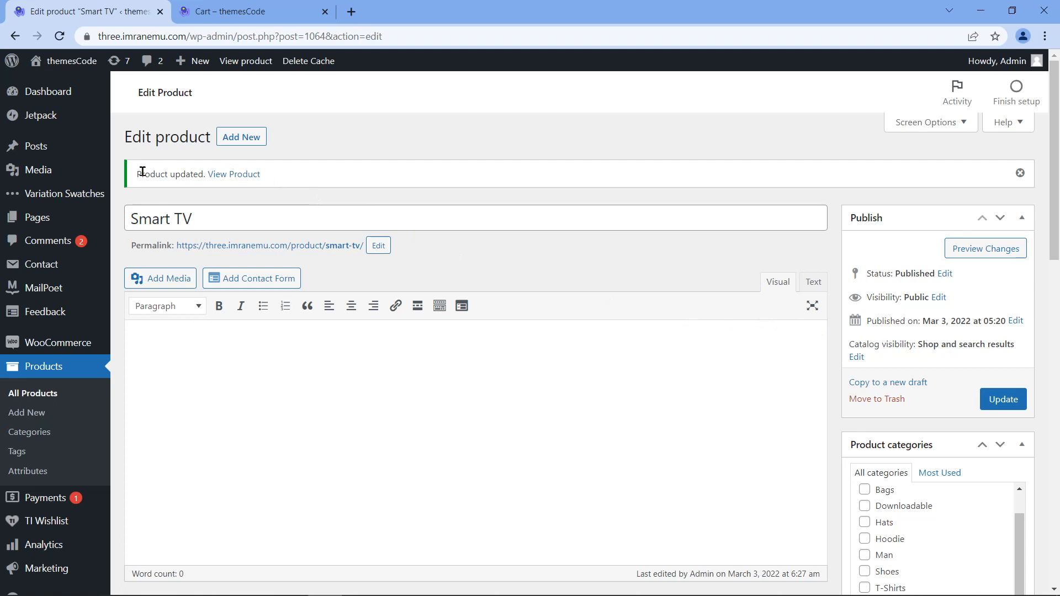
drag(137, 177, 204, 174)
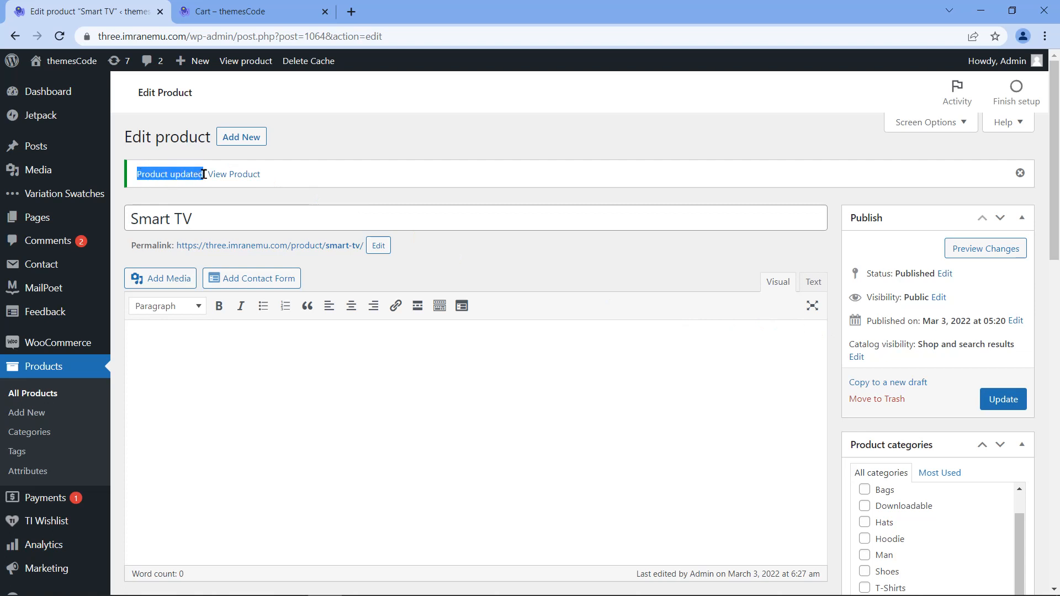
click(311, 207)
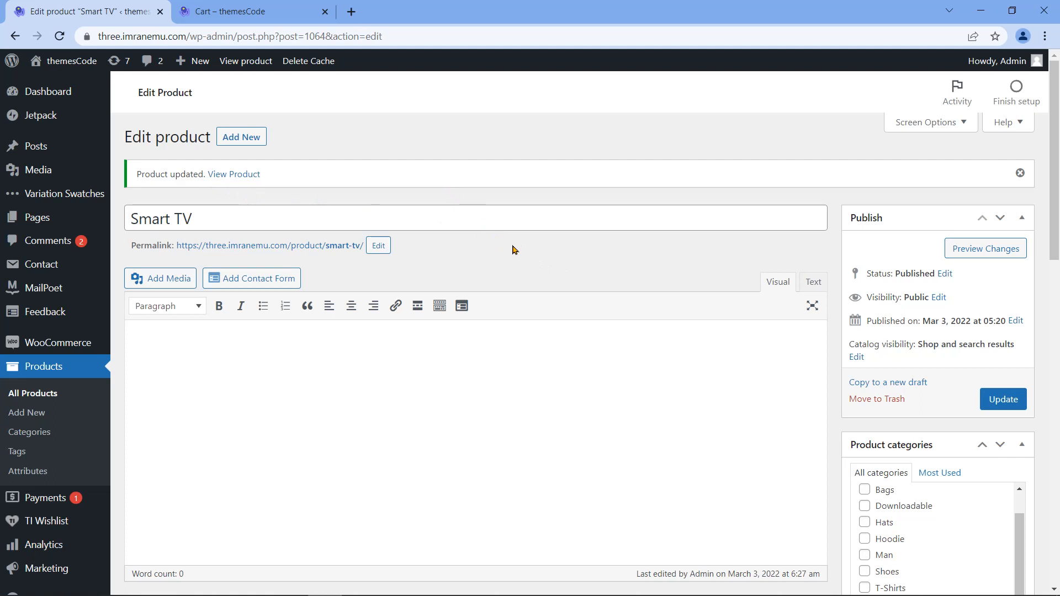
click(975, 248)
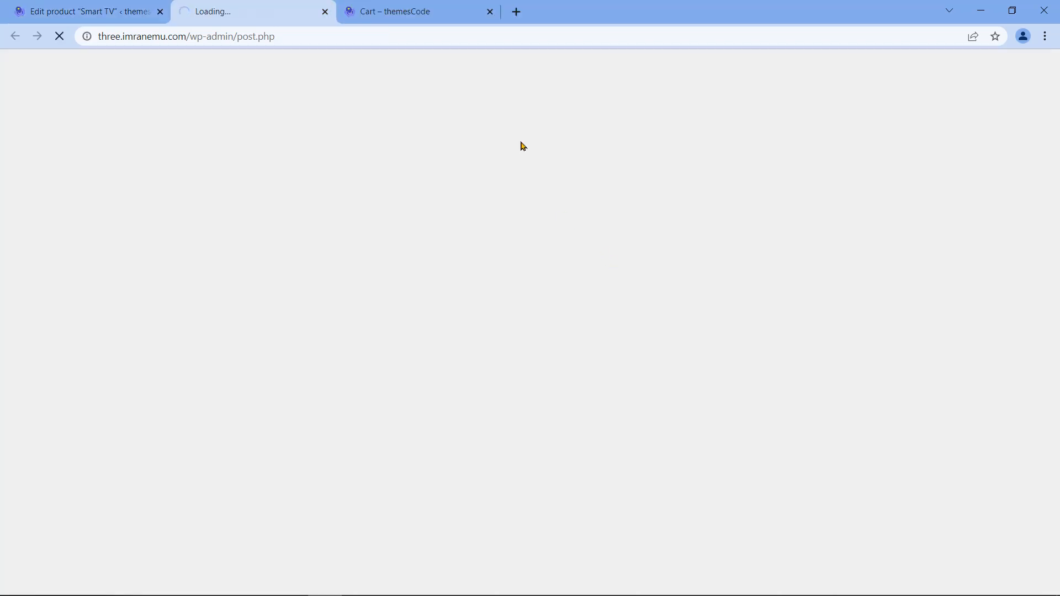
Step: Swap the Laptop Bag in the cart for the Smart TV and go to the full cart page
click(491, 12)
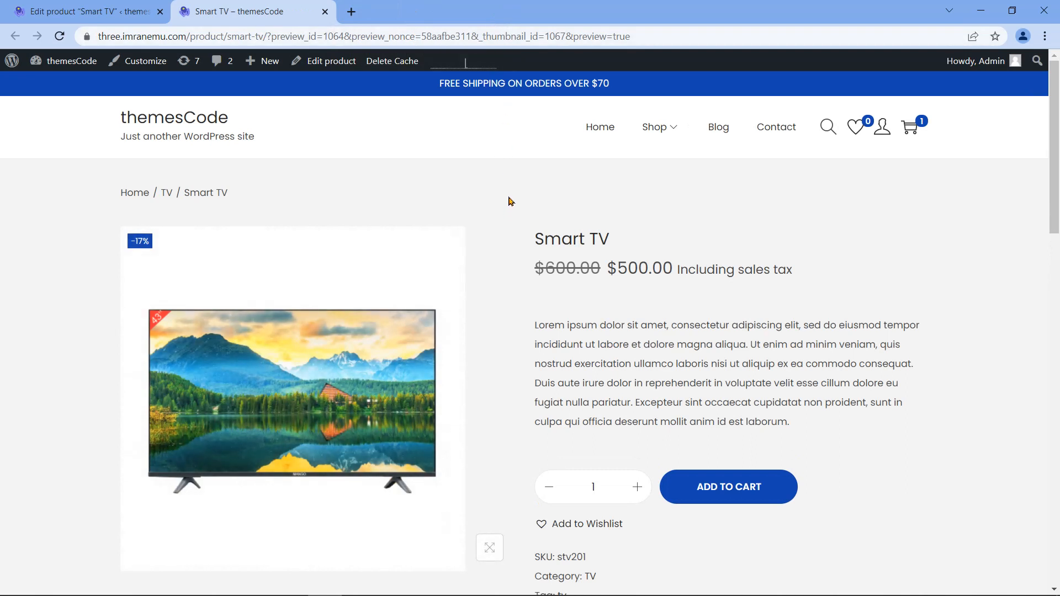
click(916, 133)
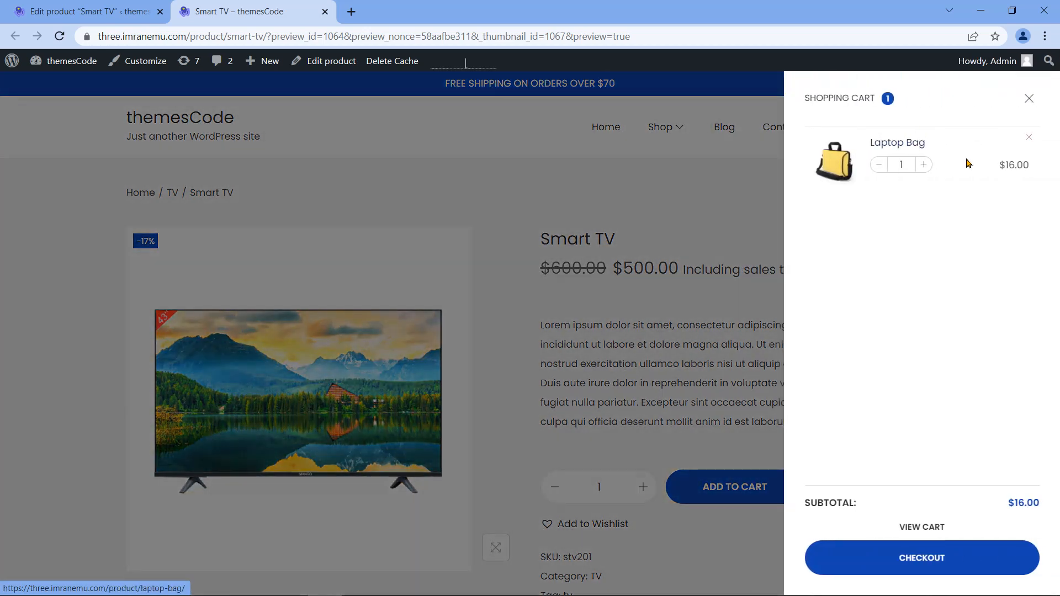
click(1031, 139)
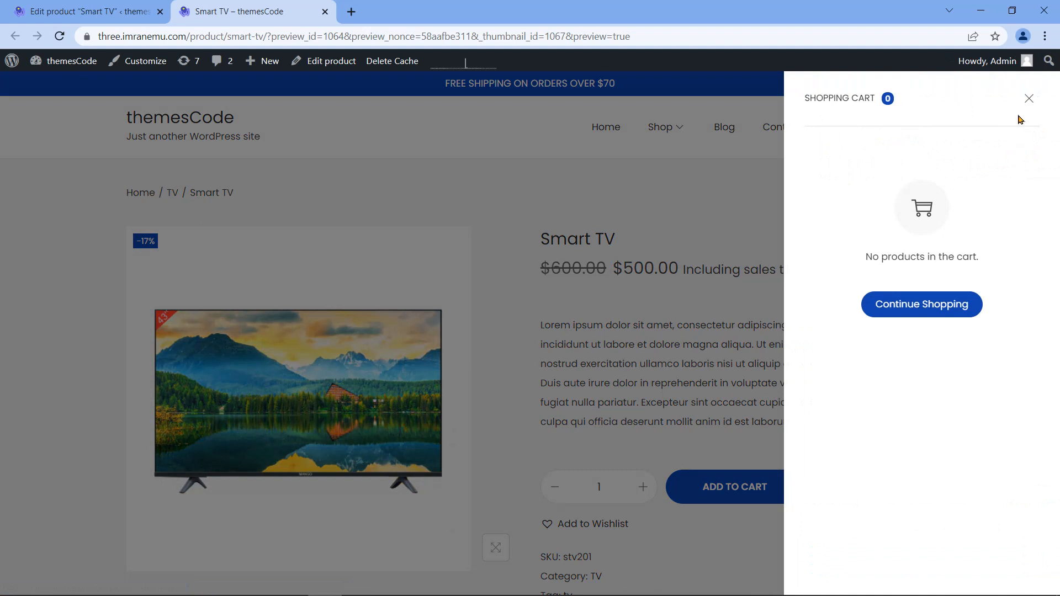
click(1030, 98)
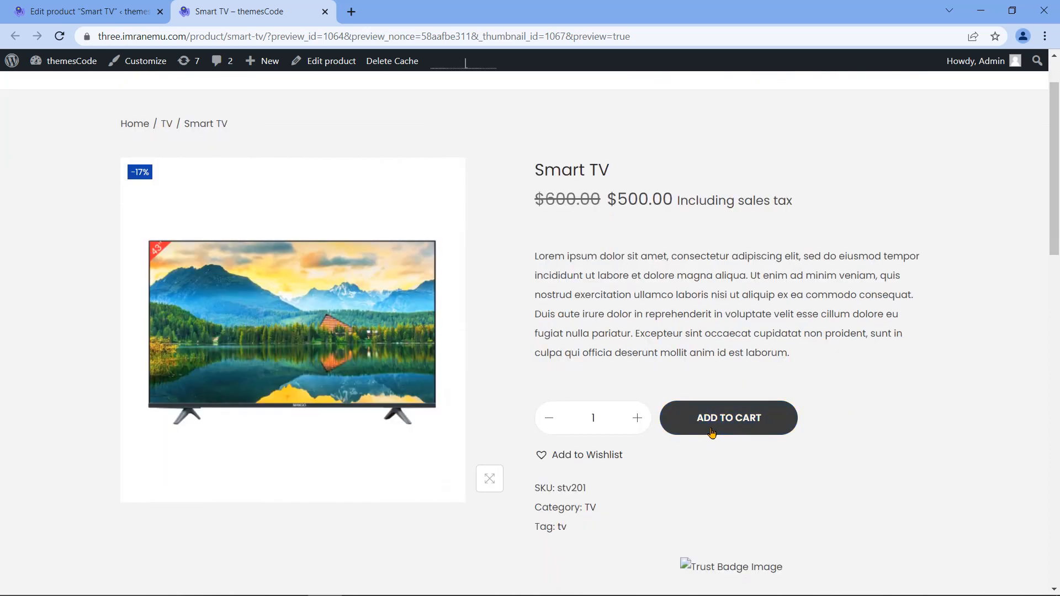
click(714, 427)
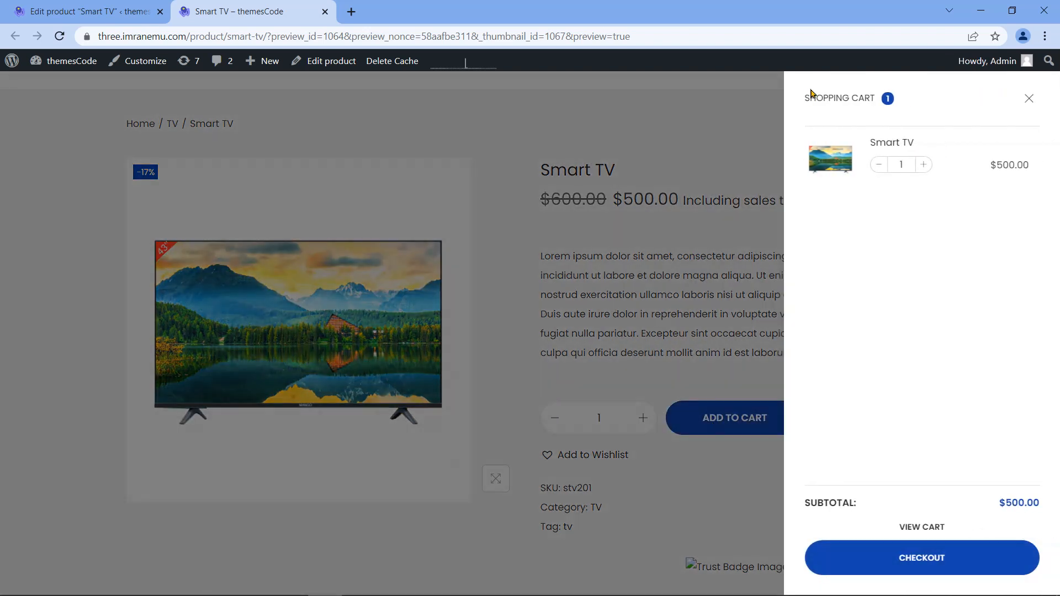
drag(805, 98, 873, 98)
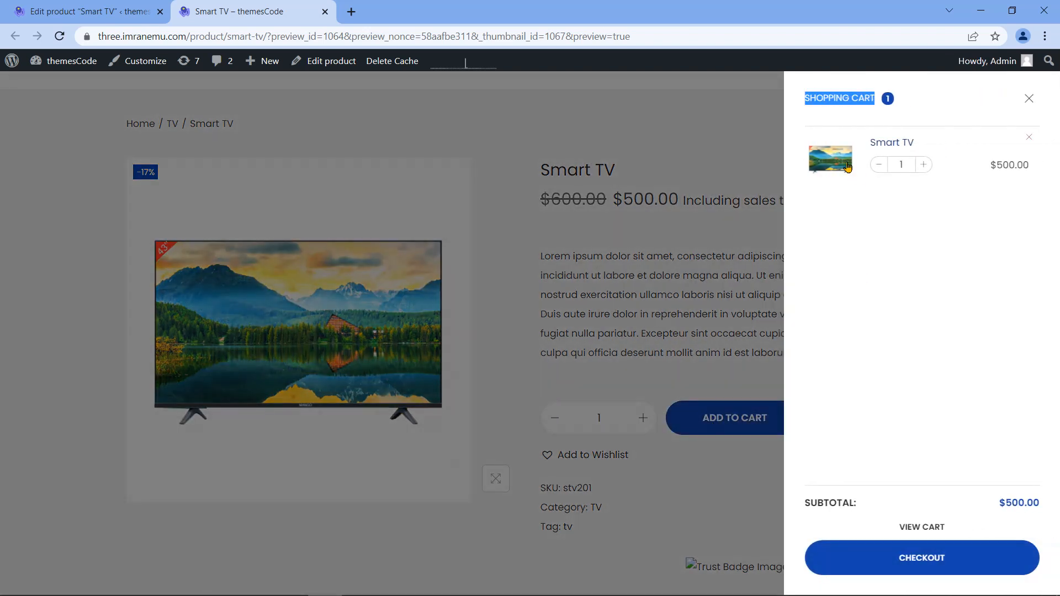
click(925, 527)
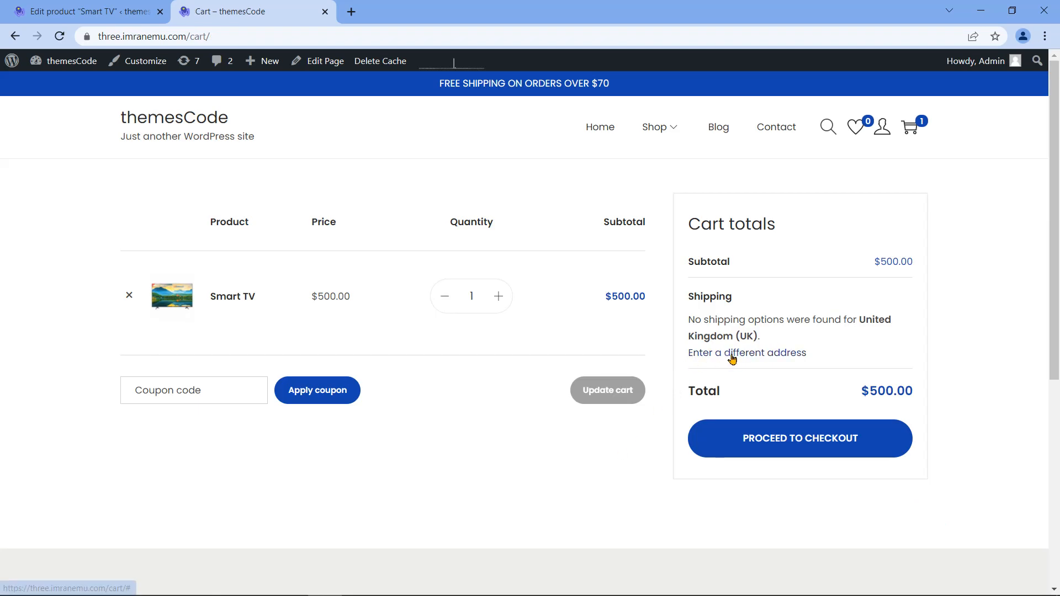
Step: Calculate shipping to New York, United States (US), giving a $7.00 flat rate
click(766, 354)
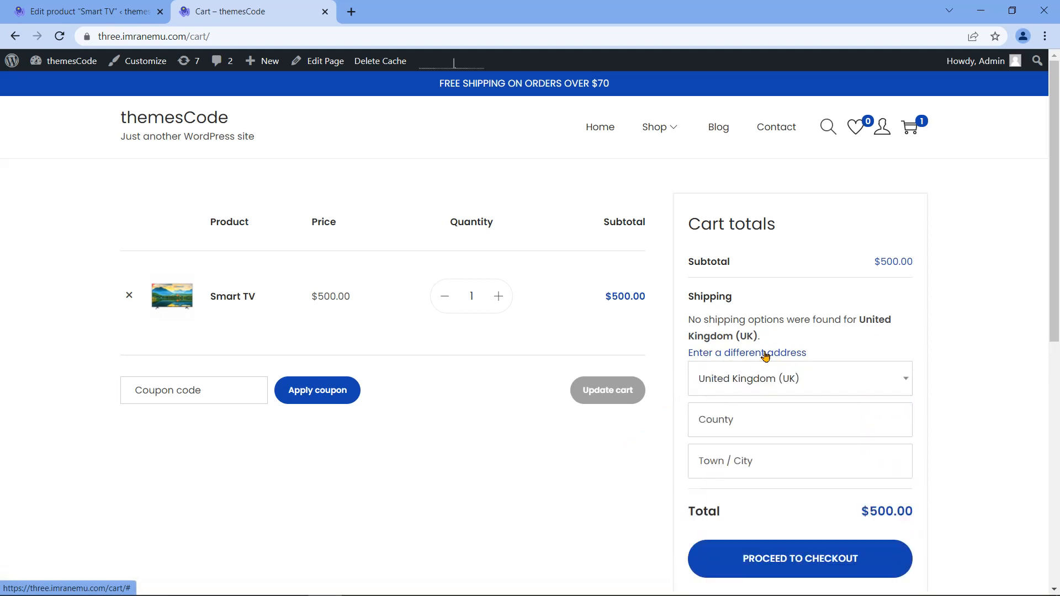
click(860, 382)
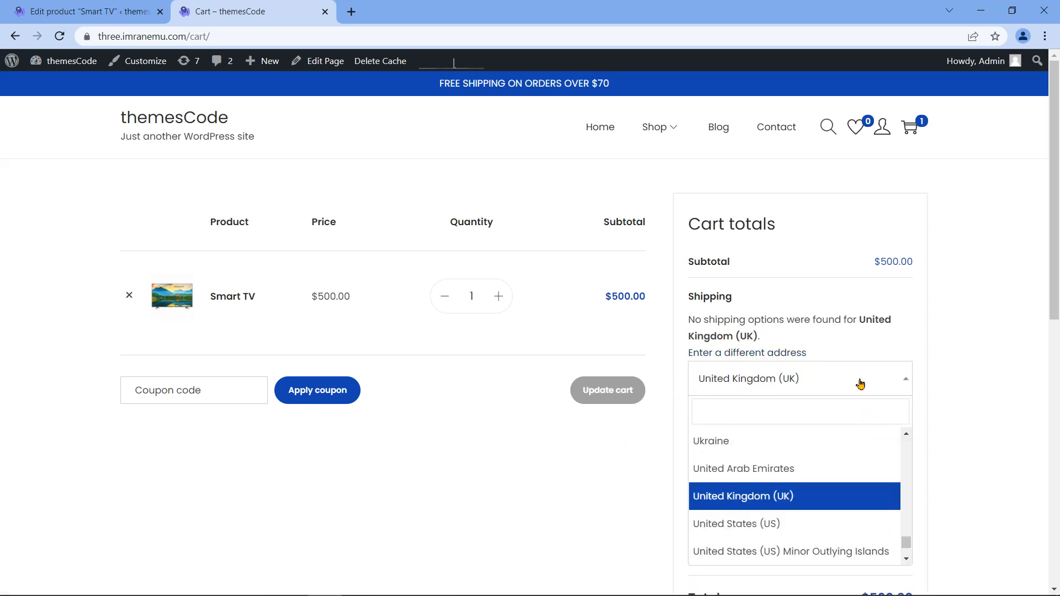
click(809, 524)
click(814, 418)
text(New)
click(784, 381)
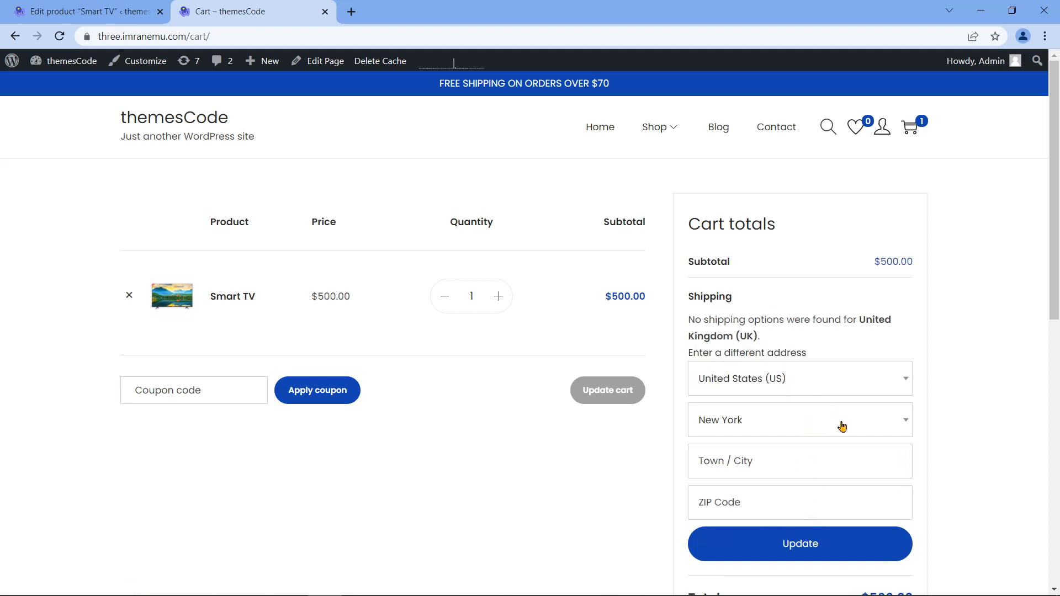
click(821, 553)
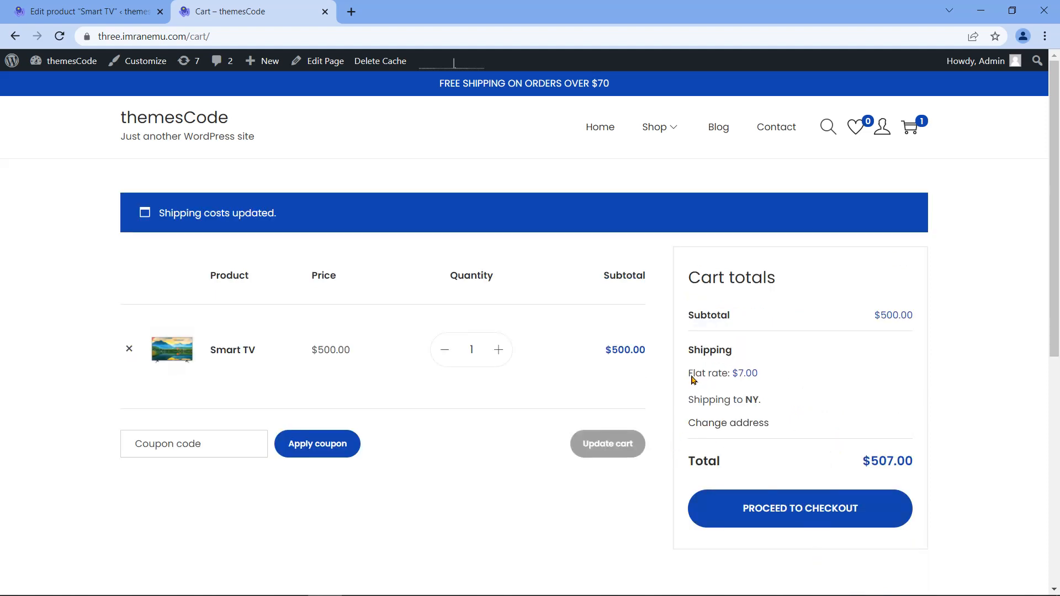
drag(690, 377, 744, 377)
Step: Point out the $500.00 subtotal, $7.00 shipping and $507.00 total, then raise the Smart TV quantity to 2
double_click(476, 351)
drag(733, 375, 744, 377)
drag(874, 315, 912, 313)
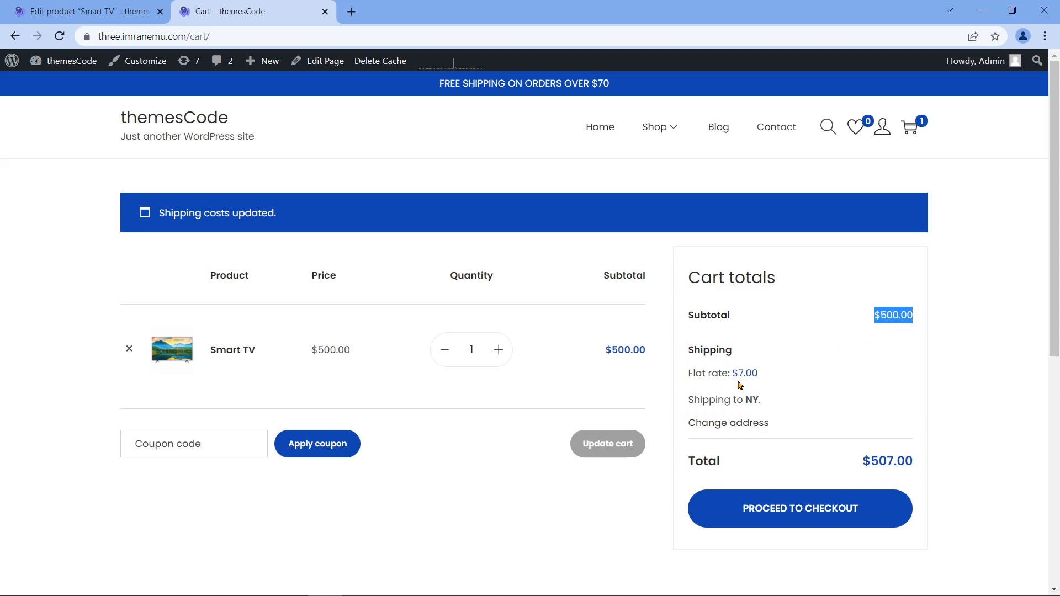
drag(734, 374, 762, 376)
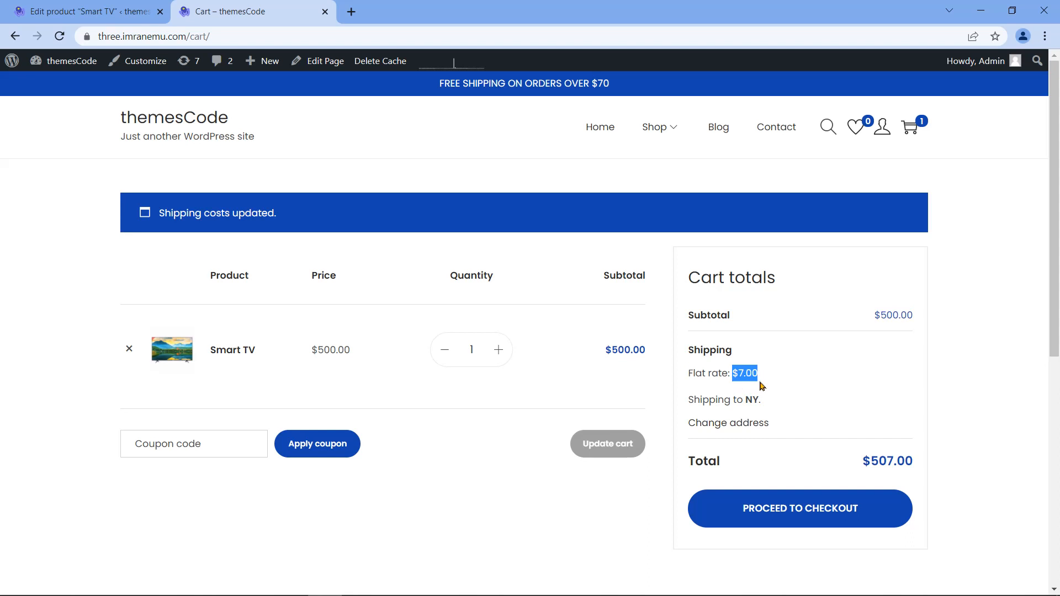
click(796, 391)
drag(860, 461, 920, 460)
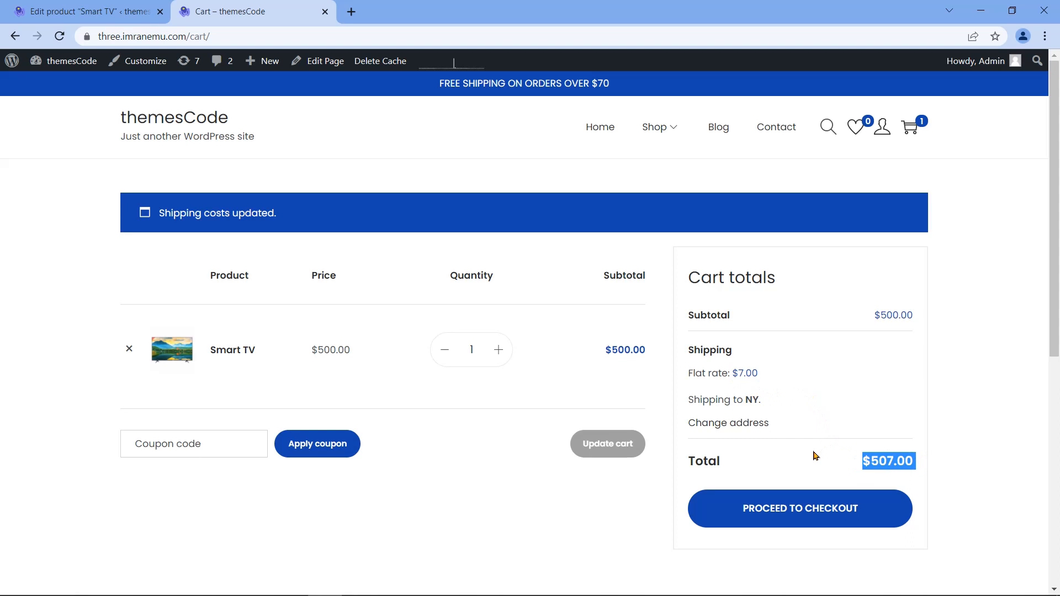
click(499, 351)
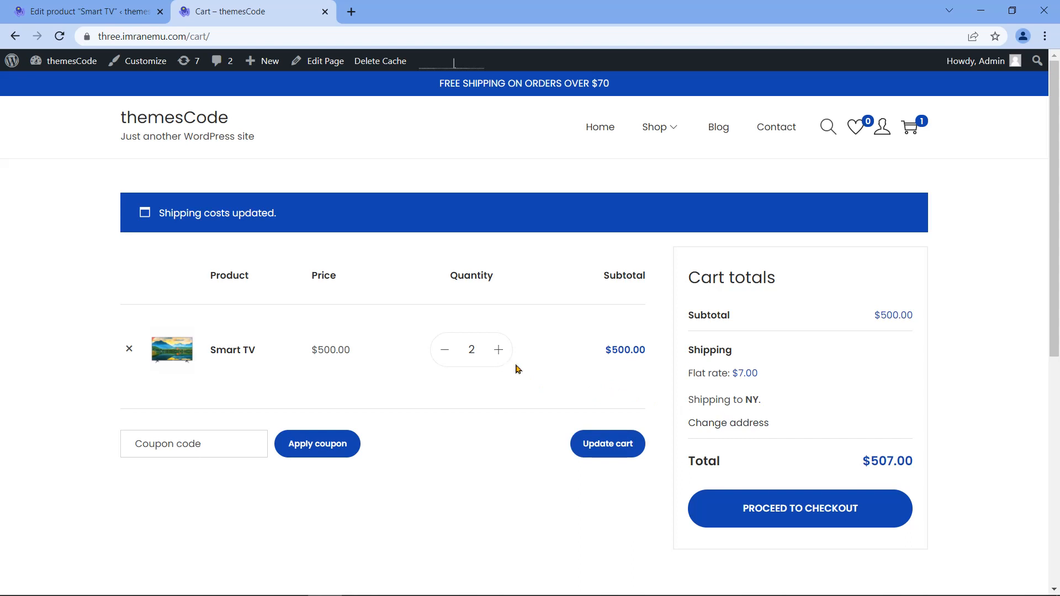
Step: Update the cart so the two Smart TVs show a $9.00 flat rate
click(621, 454)
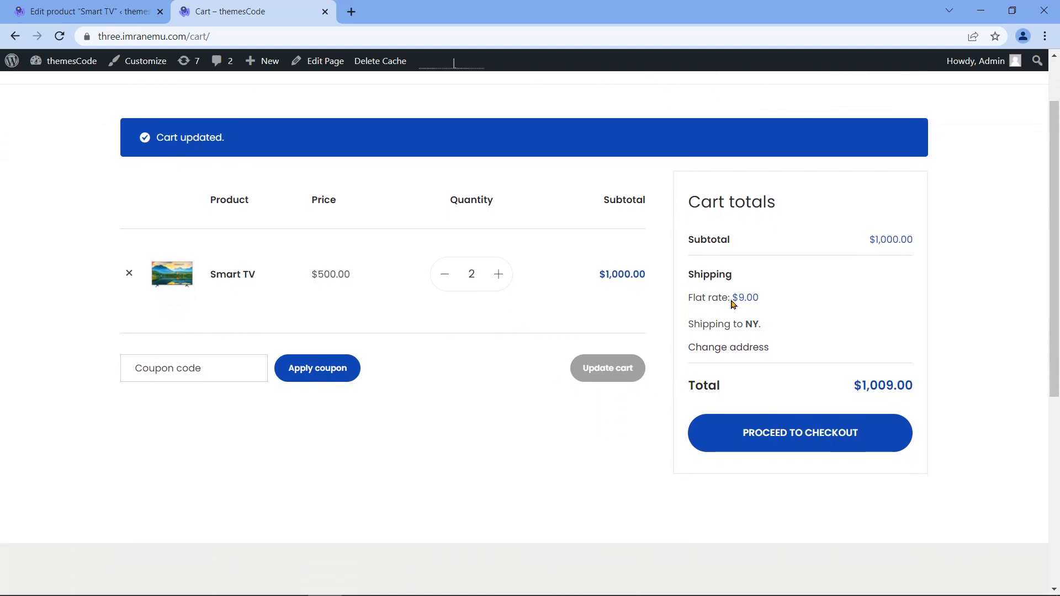
drag(733, 301, 752, 314)
click(855, 386)
Step: Highlight the $1,000.00 subtotal, $9.00 flat rate and $1,009.00 total, then remove the Smart TV
drag(688, 232, 741, 250)
click(727, 253)
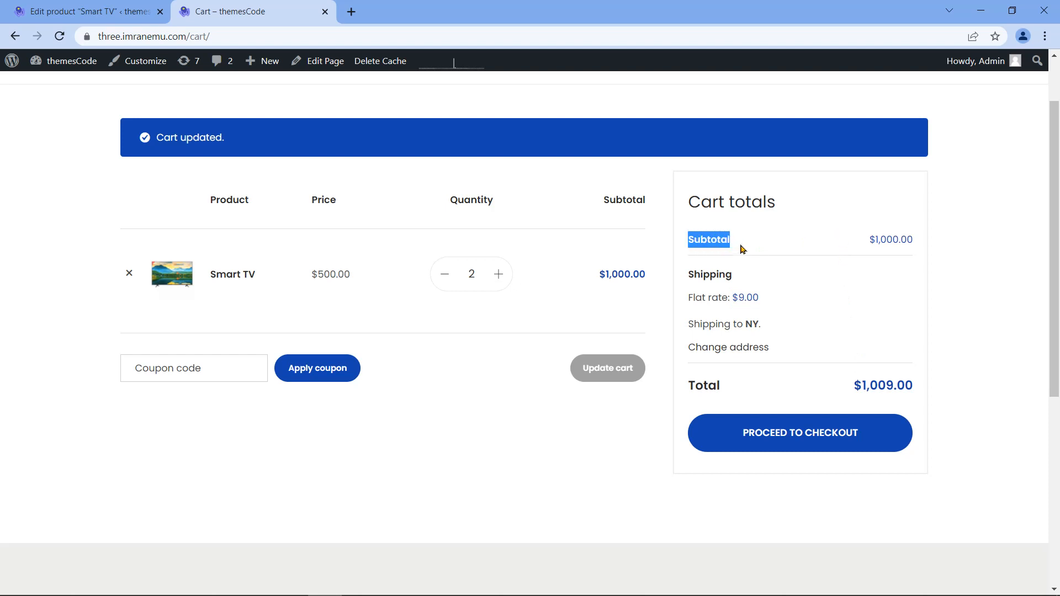
drag(869, 241, 912, 240)
click(732, 299)
drag(736, 300, 767, 299)
drag(854, 385, 917, 382)
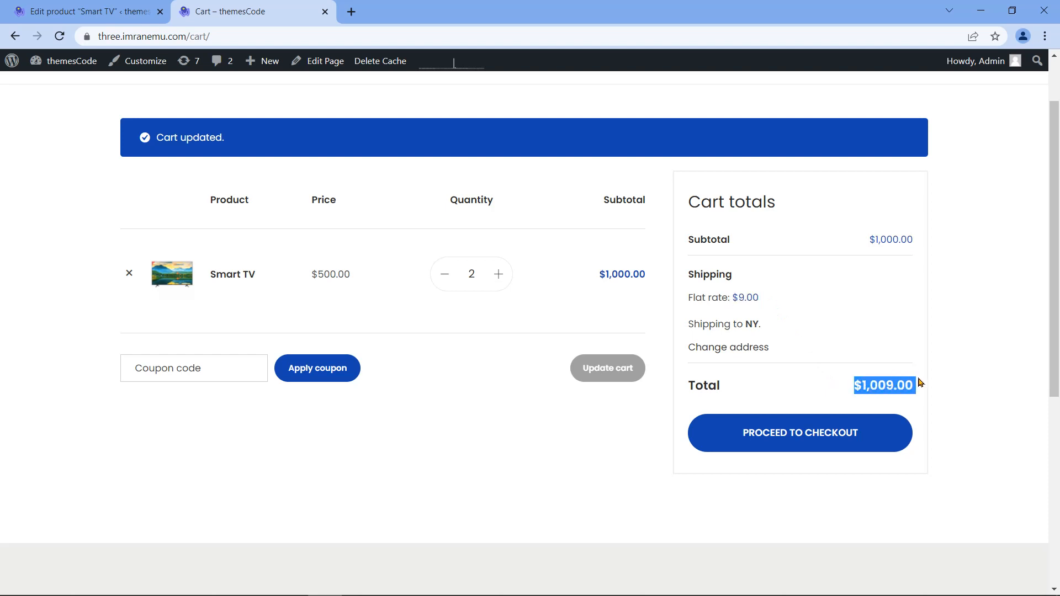
click(817, 378)
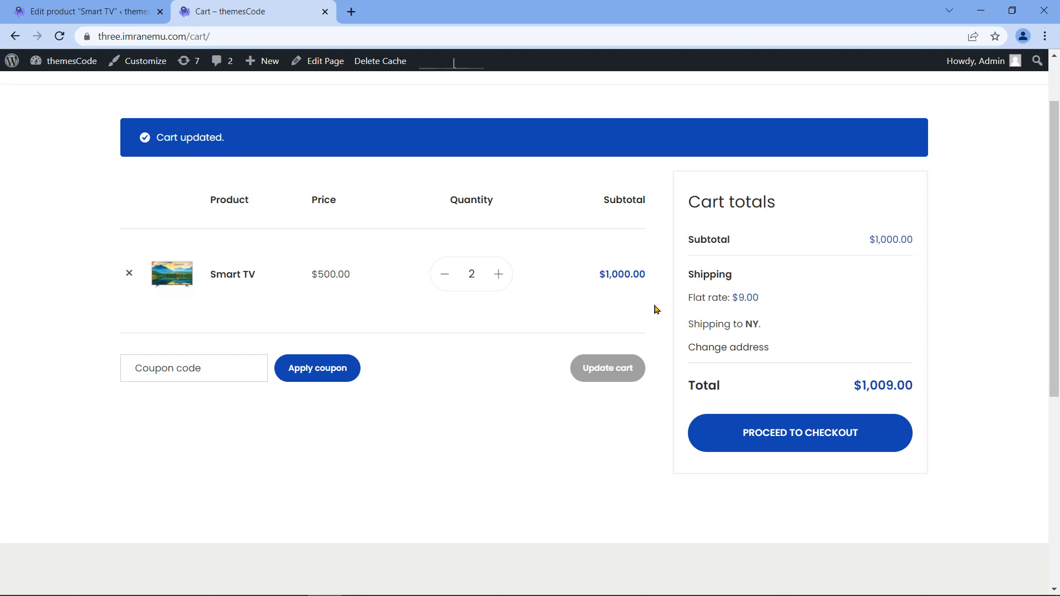
click(131, 275)
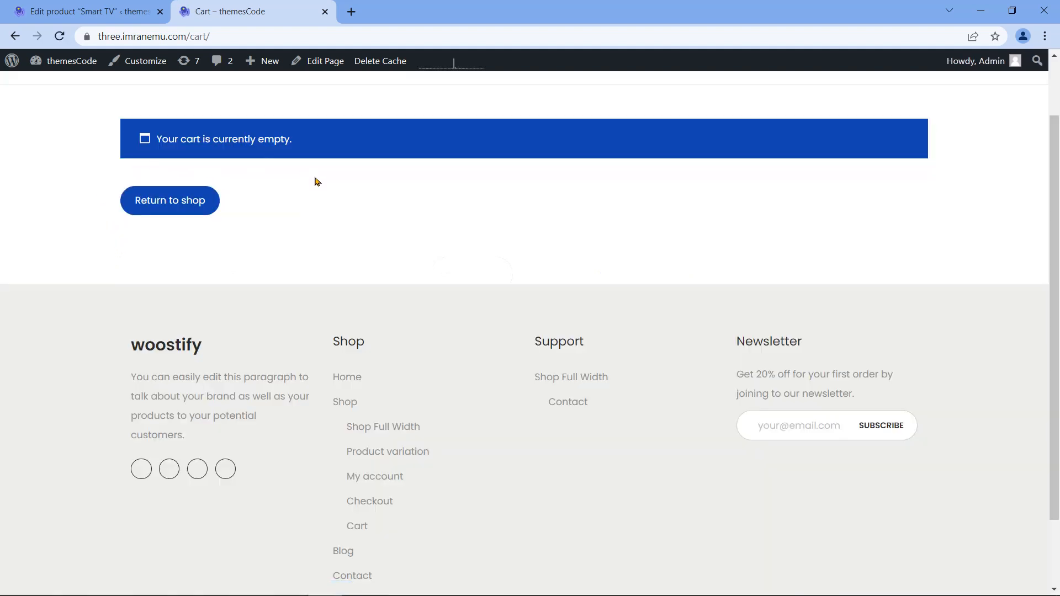
Step: Open the $16.00 Laptop Bag product page from the Shop Full Width listing
scroll(386, 234, up, 2)
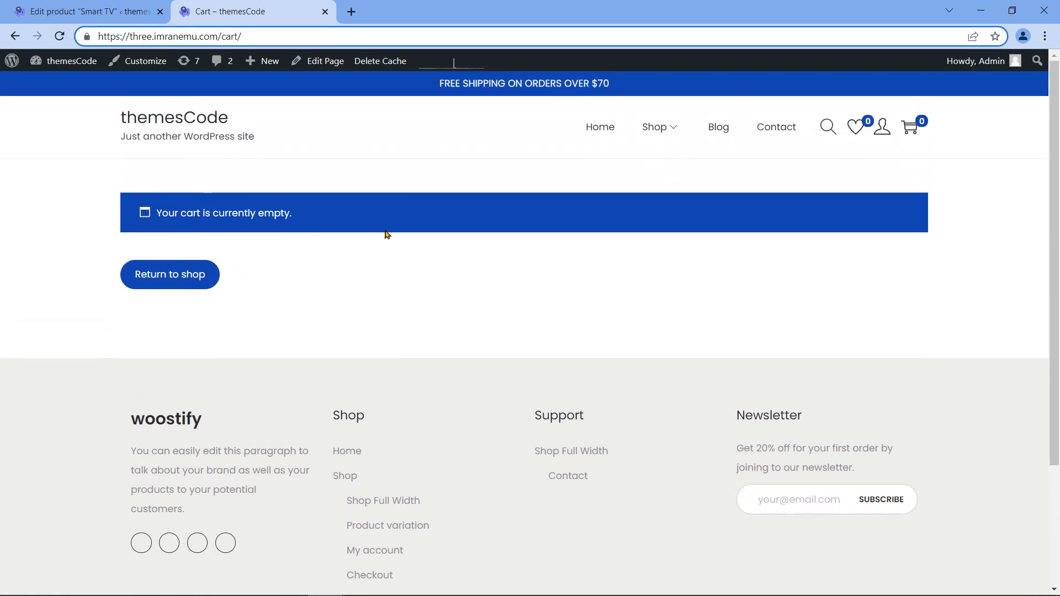
mouse_move(670, 147)
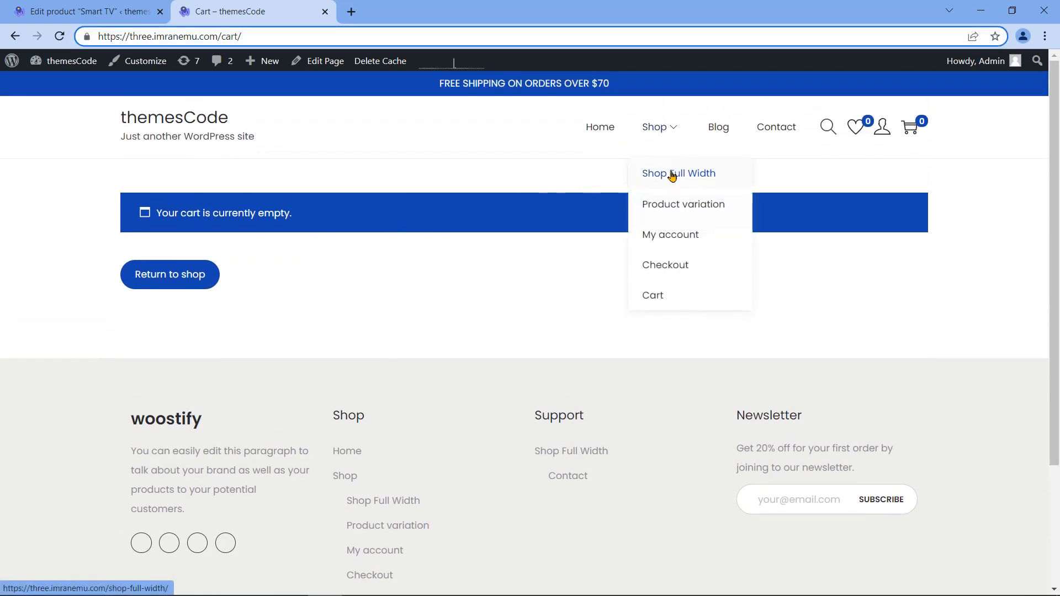
click(673, 176)
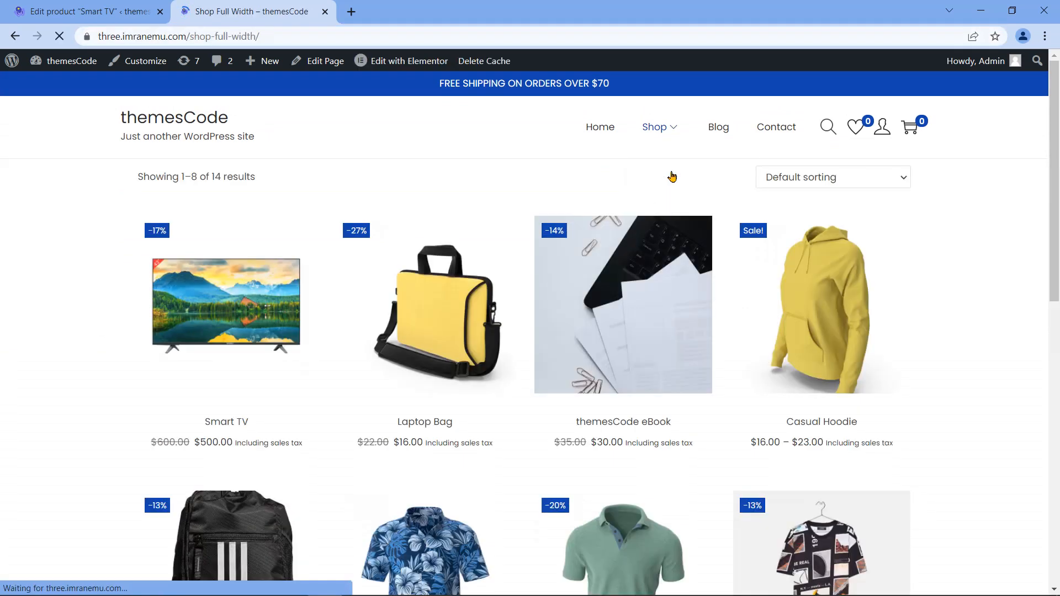
mouse_move(458, 307)
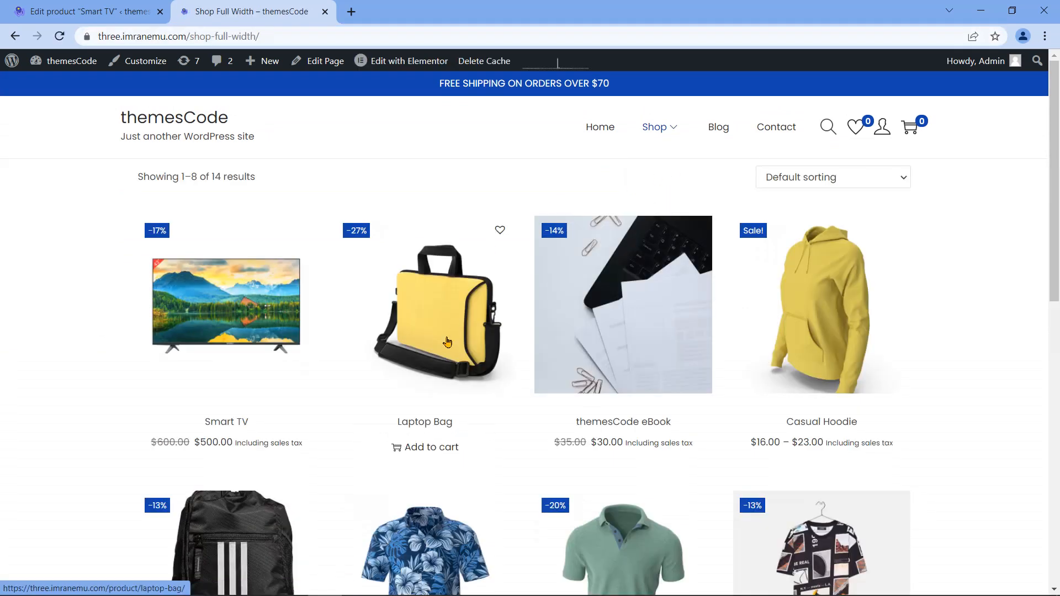
click(436, 375)
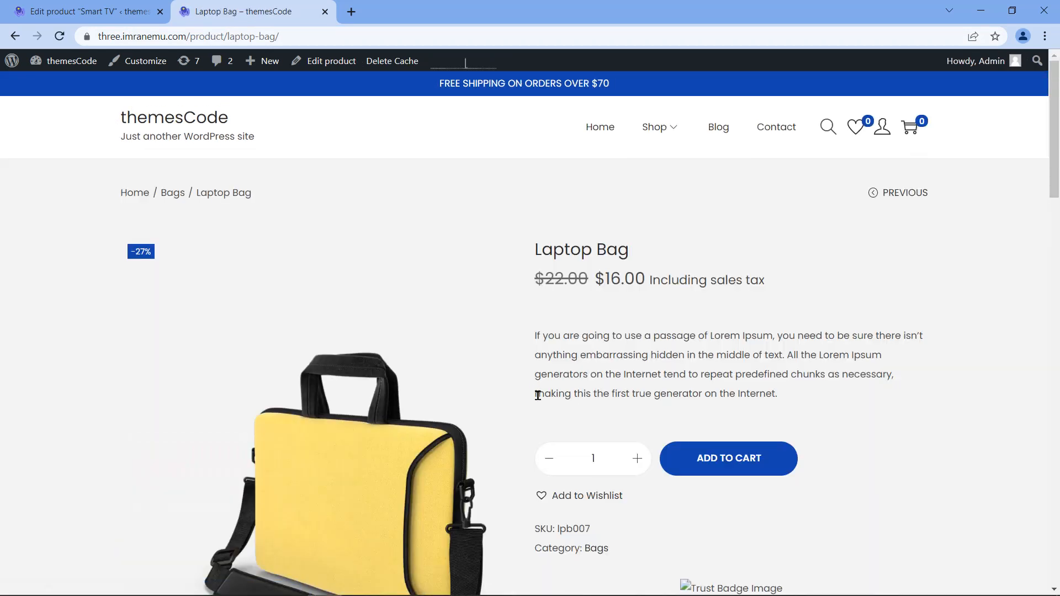
Step: Confirm the Laptop Bag has weight 0 and no shipping class, then view it in the store
click(326, 77)
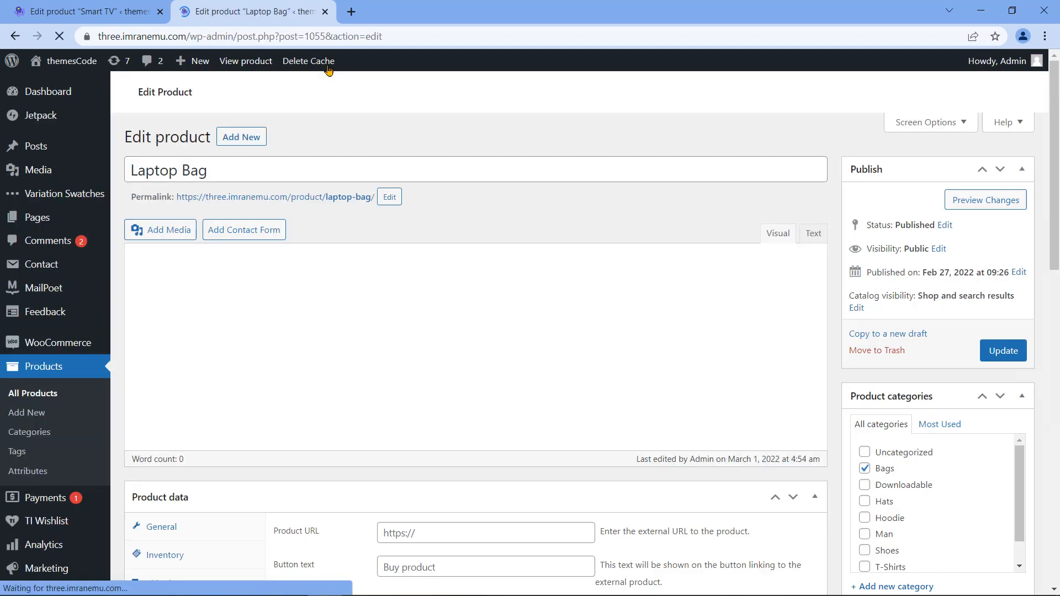
scroll(215, 348, down, 5)
scroll(219, 348, down, 1)
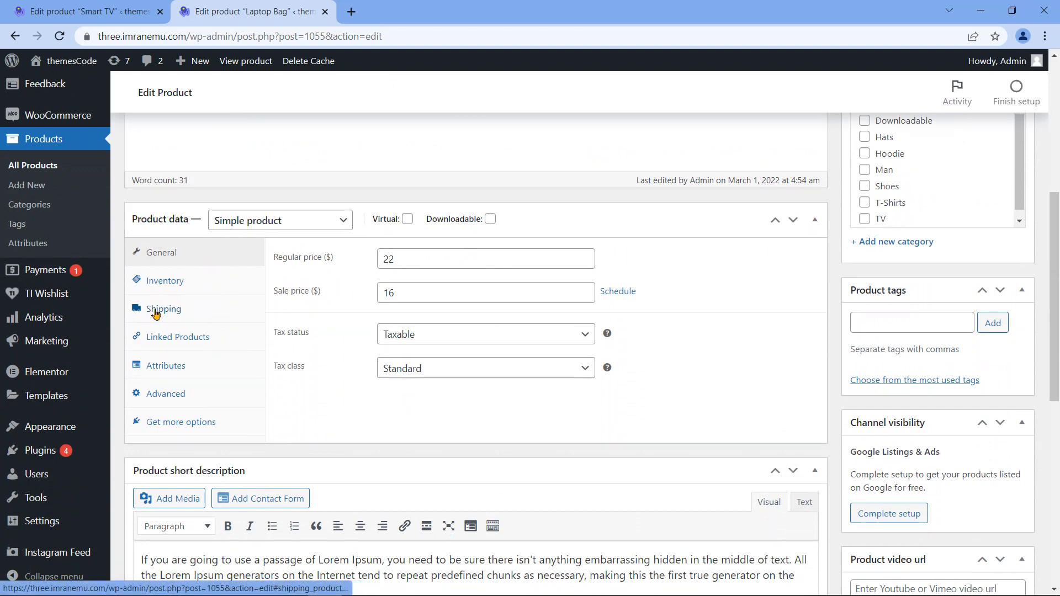
click(154, 312)
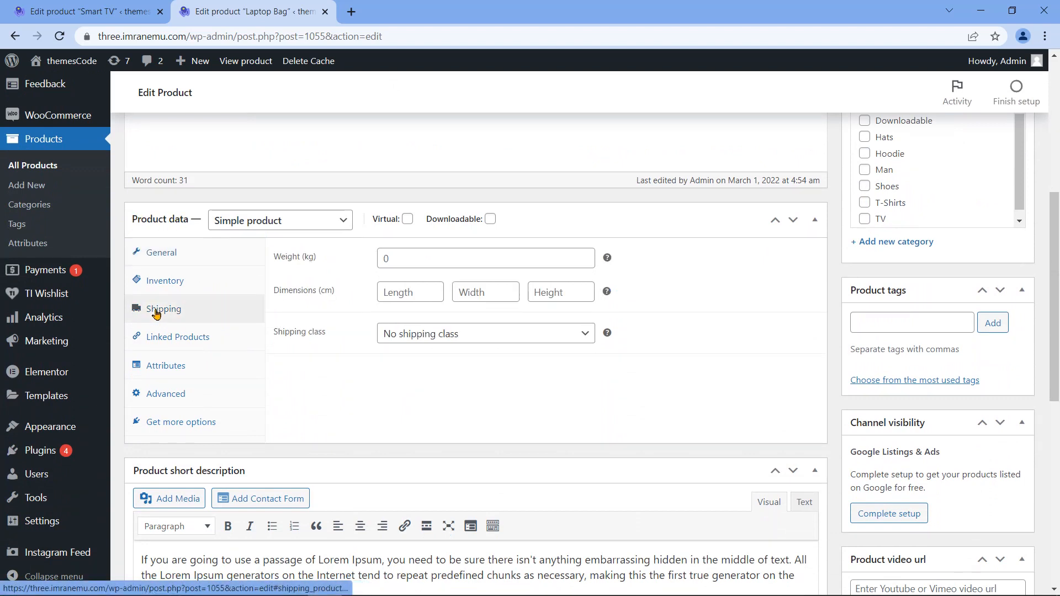
triple_click(291, 336)
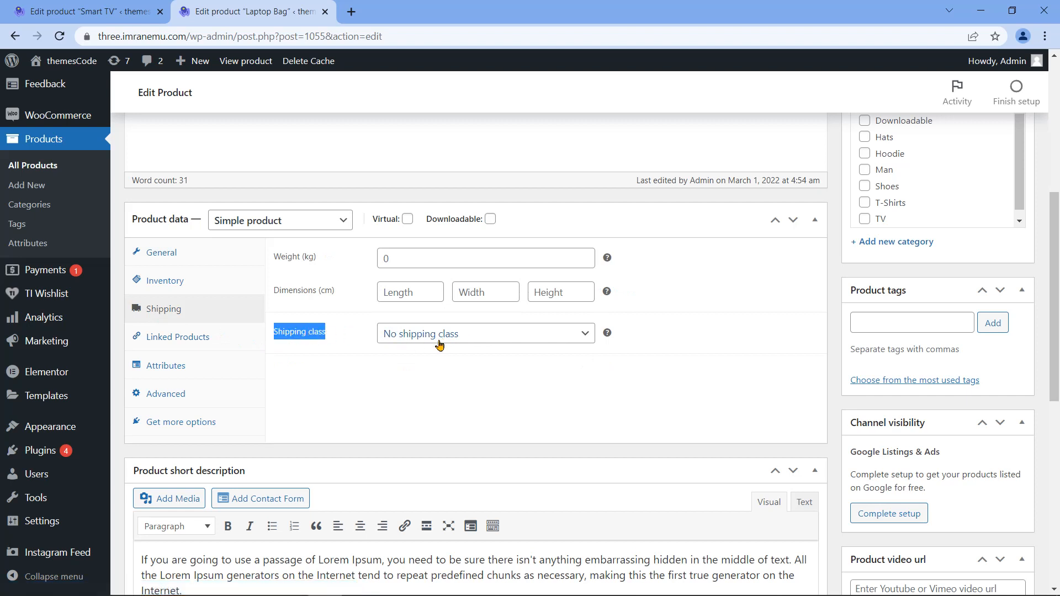
scroll(364, 342, up, 6)
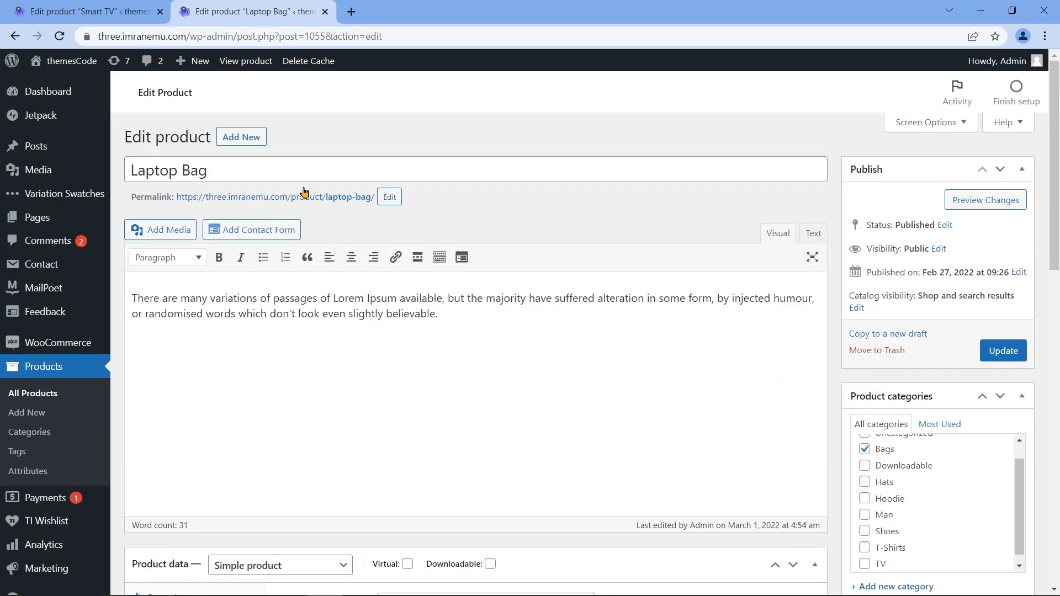
click(246, 65)
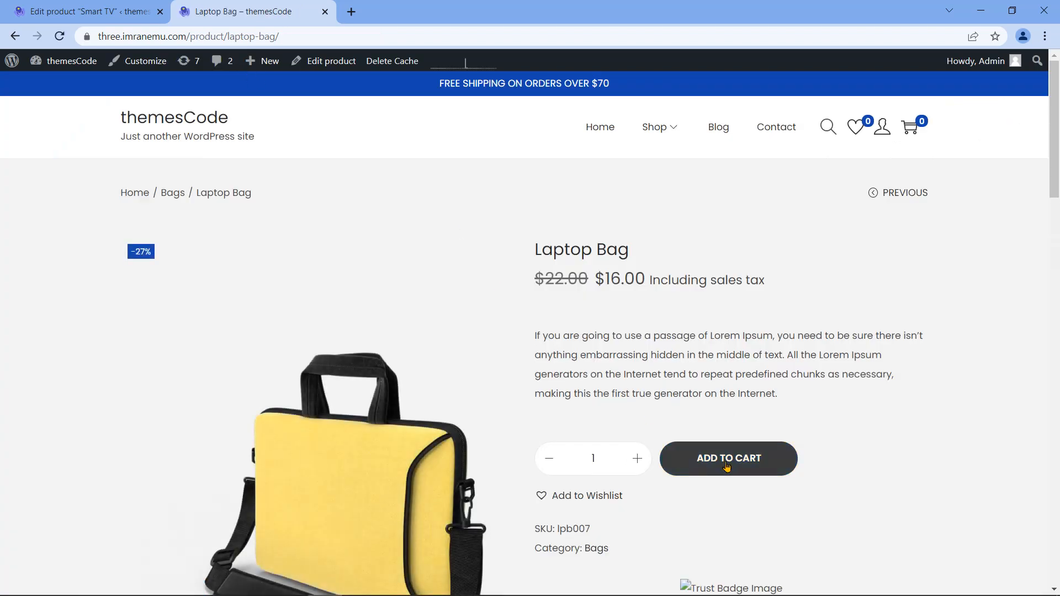
Step: Add one Laptop Bag to the cart and go to the full cart page
click(728, 468)
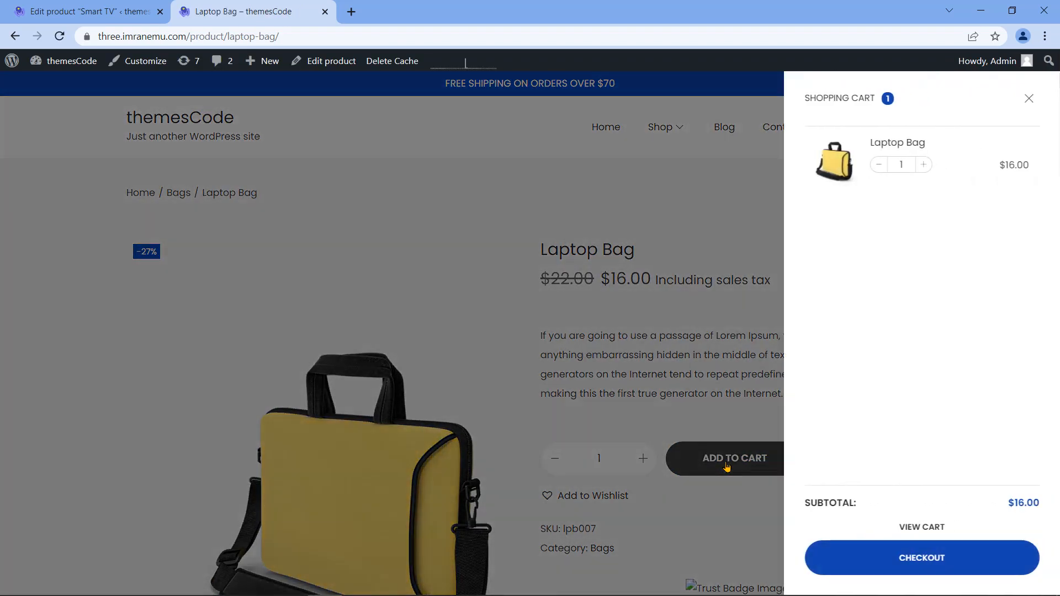
drag(807, 95, 877, 98)
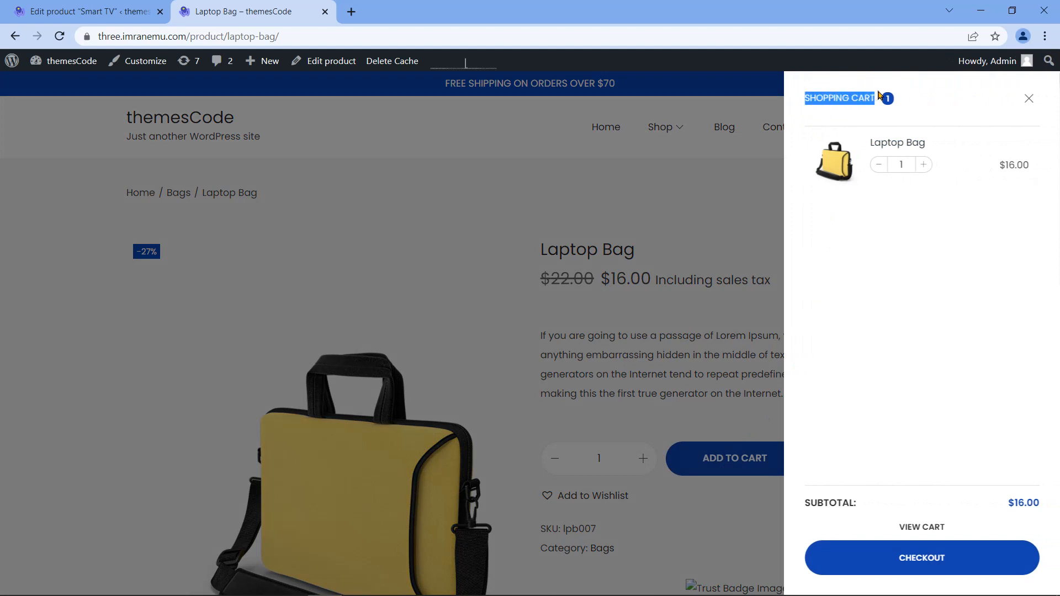
drag(999, 164, 1031, 163)
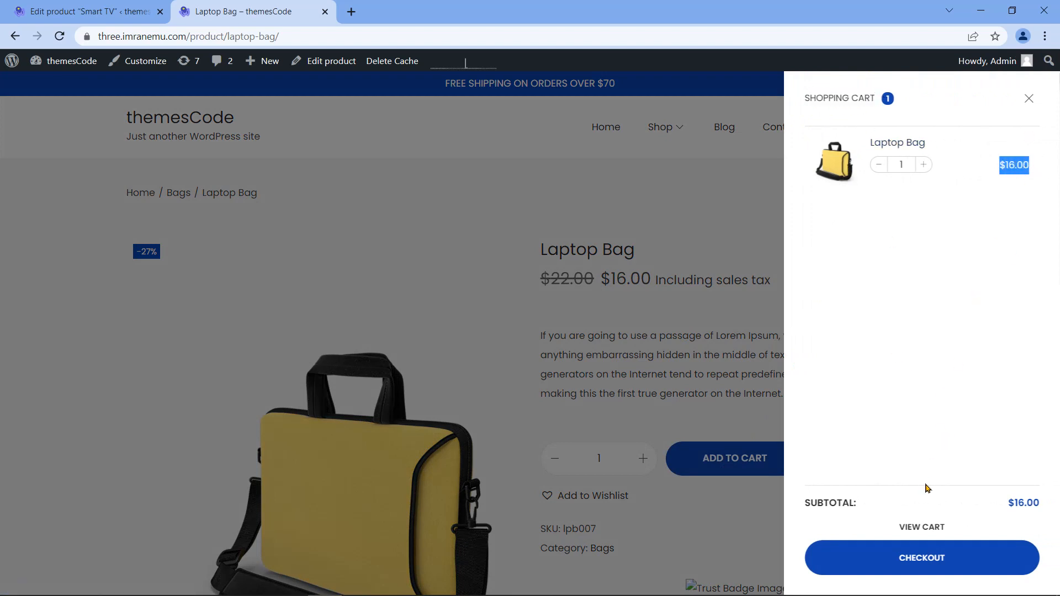
click(919, 528)
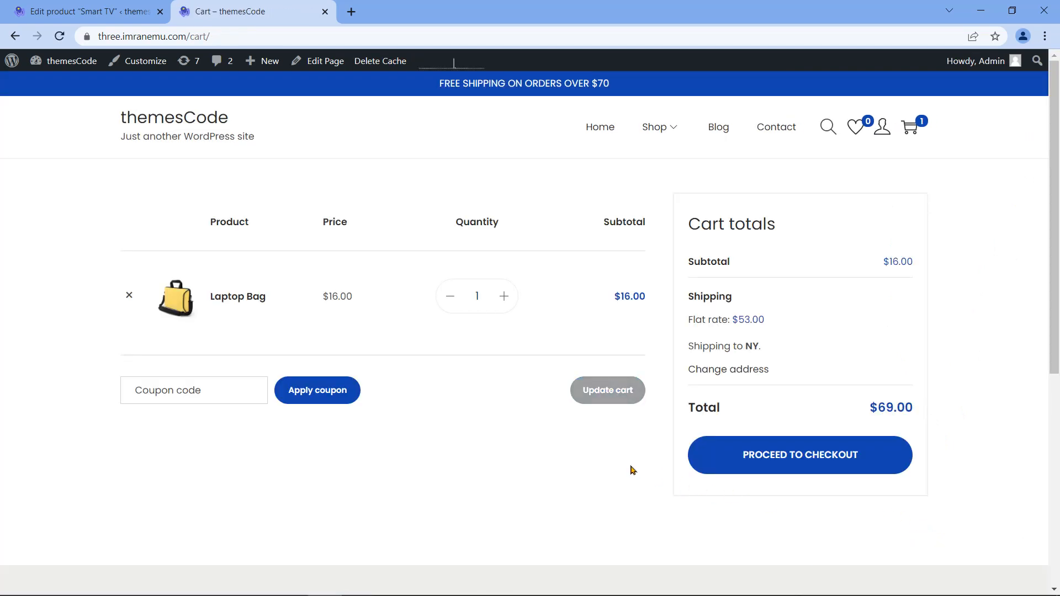
Step: Review the $16.00 subtotal, $53.00 flat rate and $69.00 total, then raise the quantity to 3
drag(883, 263, 915, 264)
drag(734, 322, 765, 319)
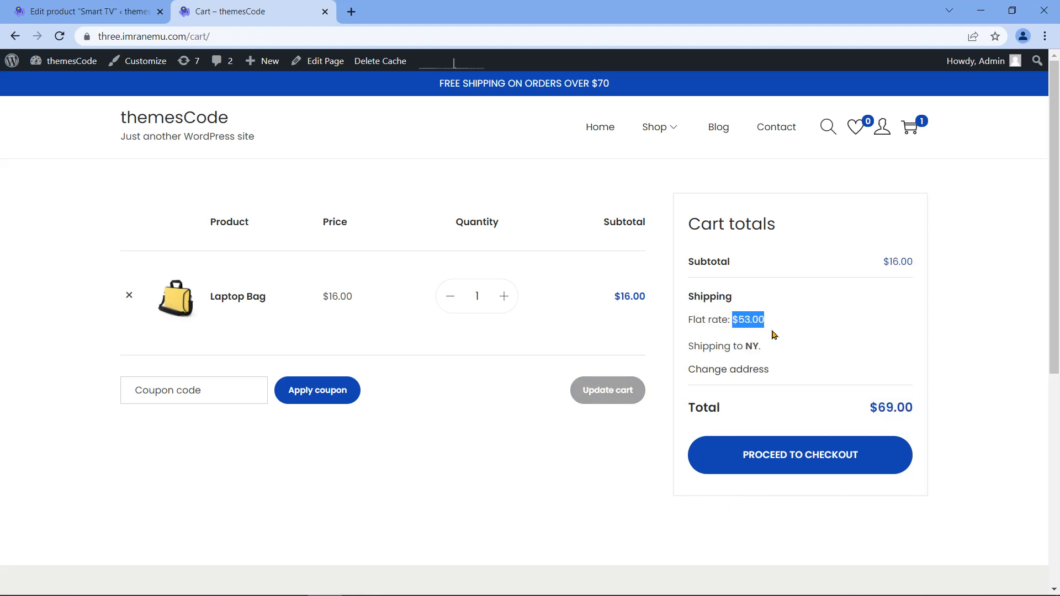
drag(882, 261, 914, 276)
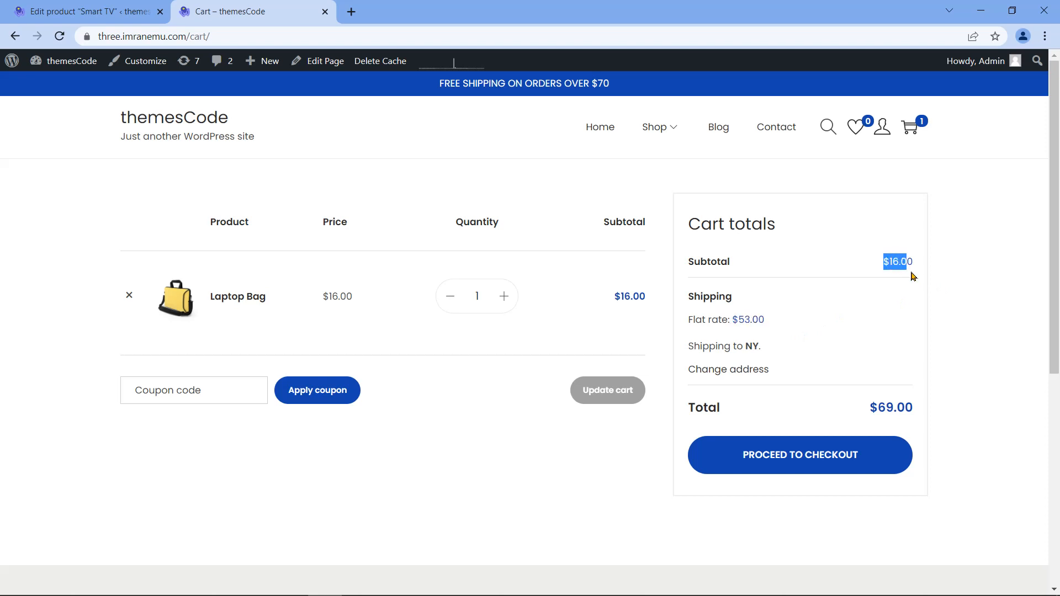
drag(764, 321, 735, 317)
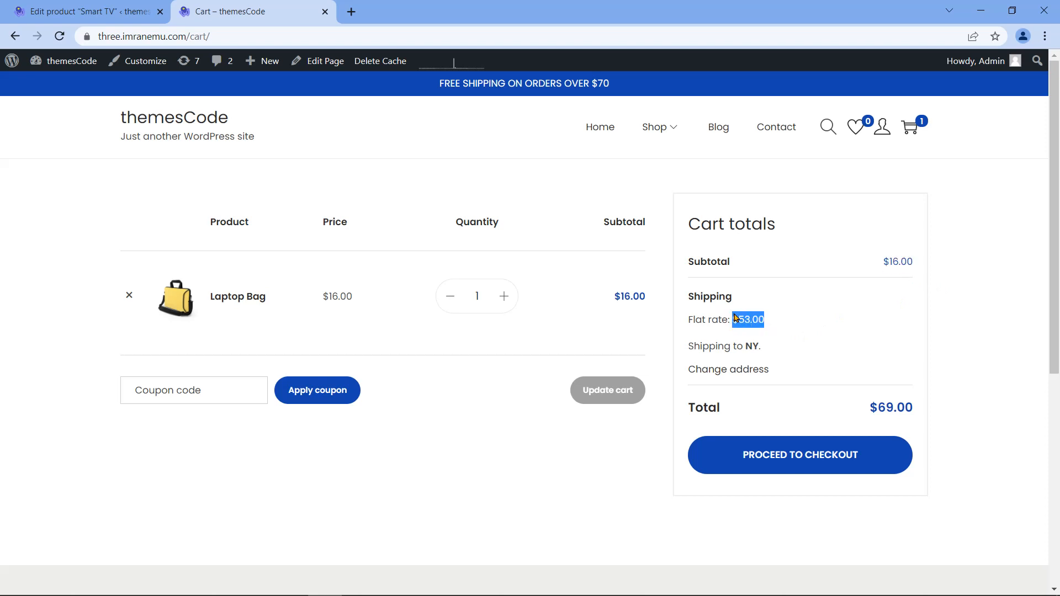
drag(870, 418, 918, 406)
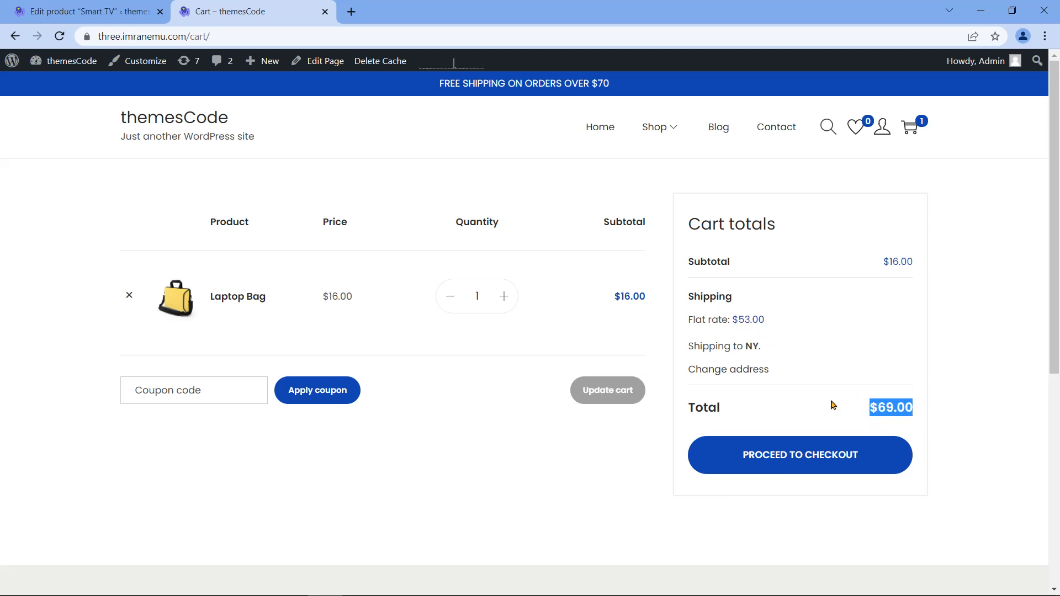
click(833, 405)
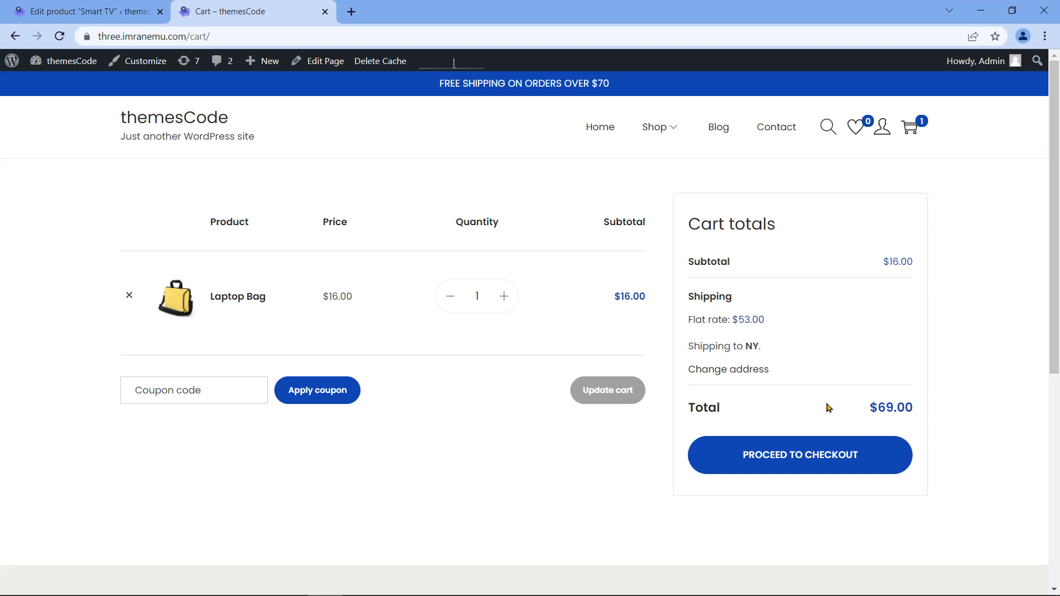
click(505, 297)
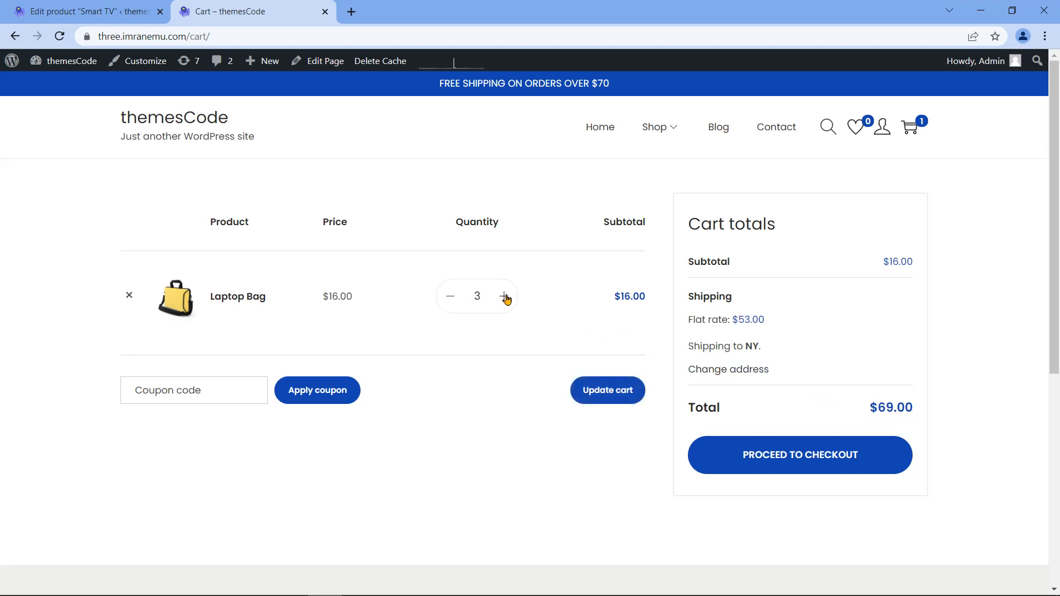
Step: Update the cart to 3 bags, showing a $48.00 subtotal and $149.00 flat rate
click(600, 399)
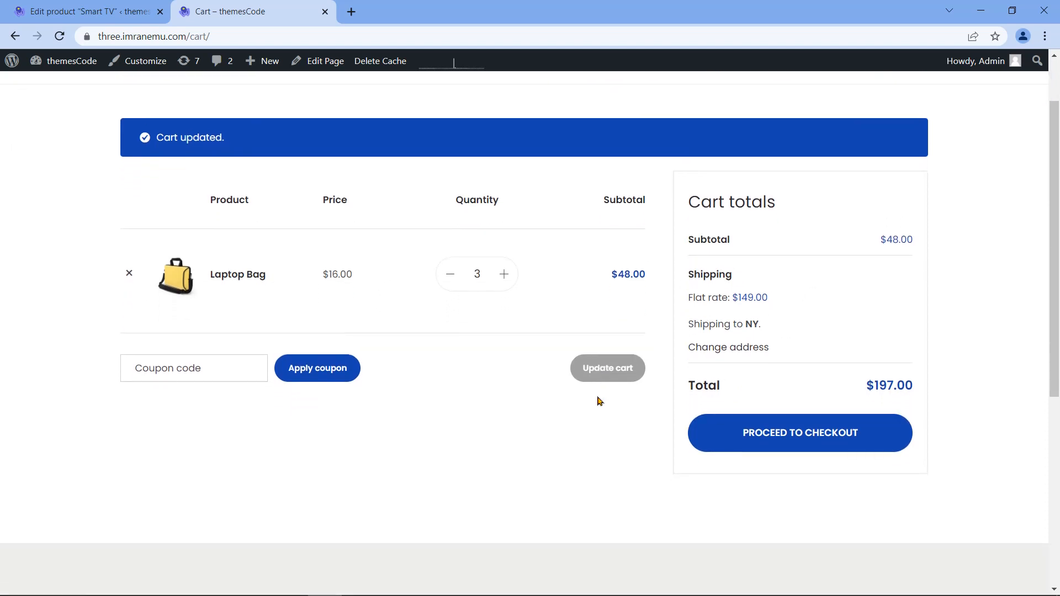
drag(613, 275, 644, 276)
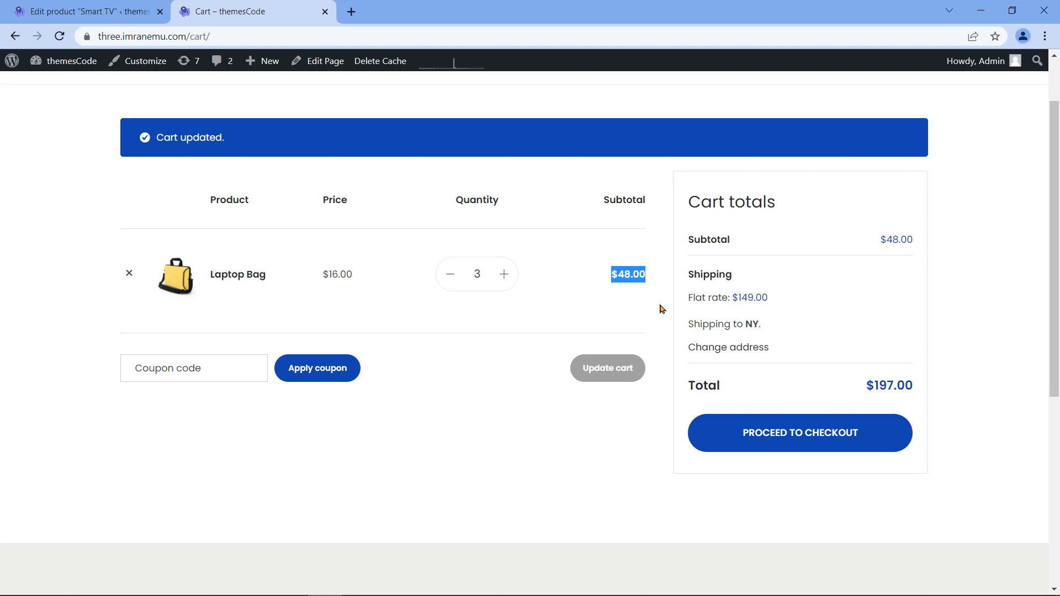
click(426, 400)
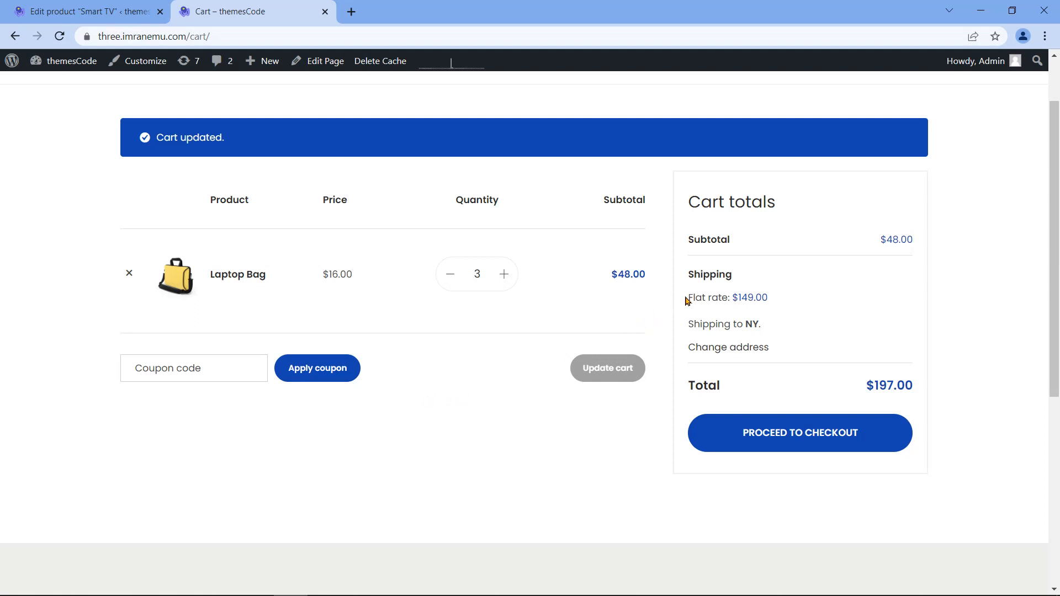
drag(688, 299, 774, 302)
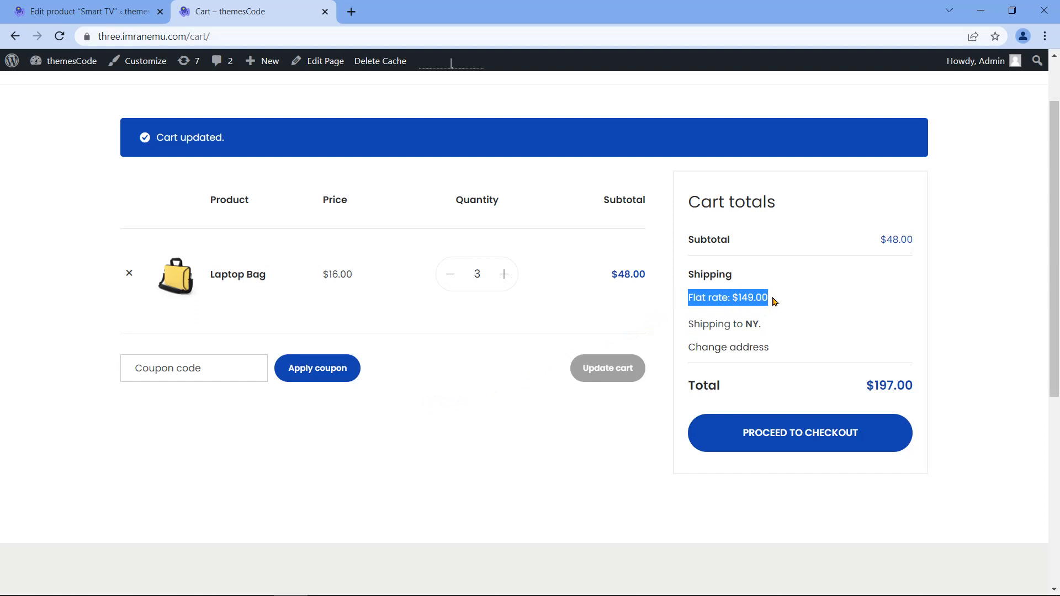
drag(774, 301, 740, 301)
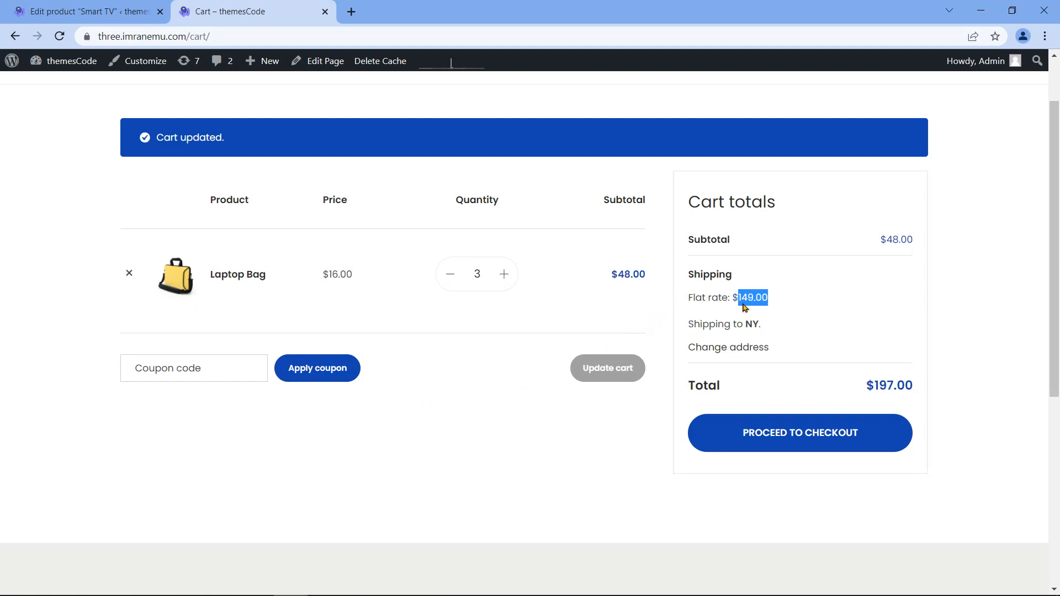
Step: Review the $197.00 total, then remove the Laptop Bag so the cart is empty
double_click(706, 387)
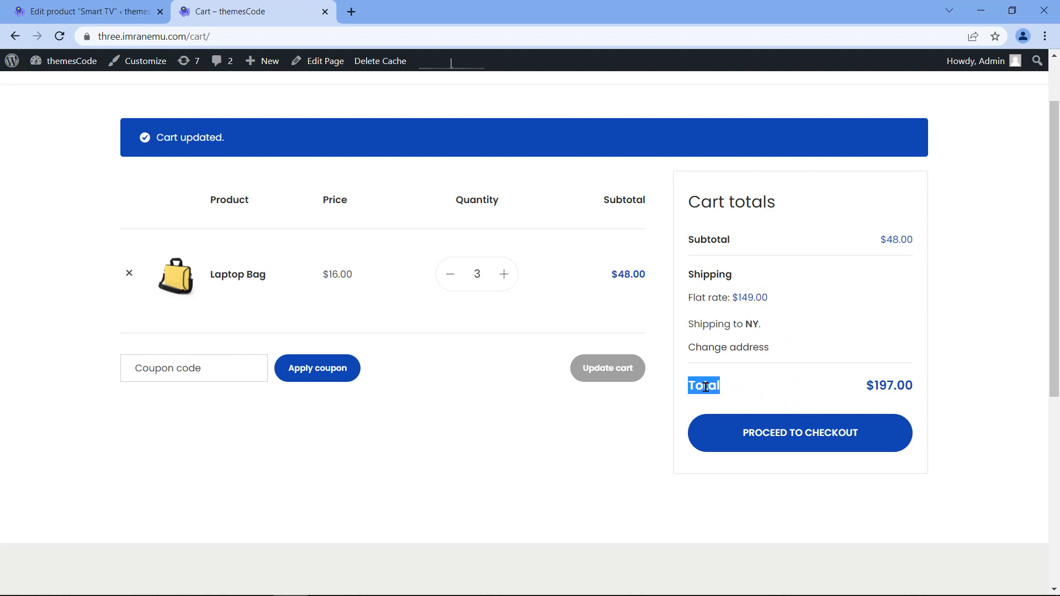
double_click(720, 238)
drag(689, 299, 729, 297)
drag(885, 238, 901, 239)
drag(734, 298, 771, 297)
drag(867, 386, 919, 388)
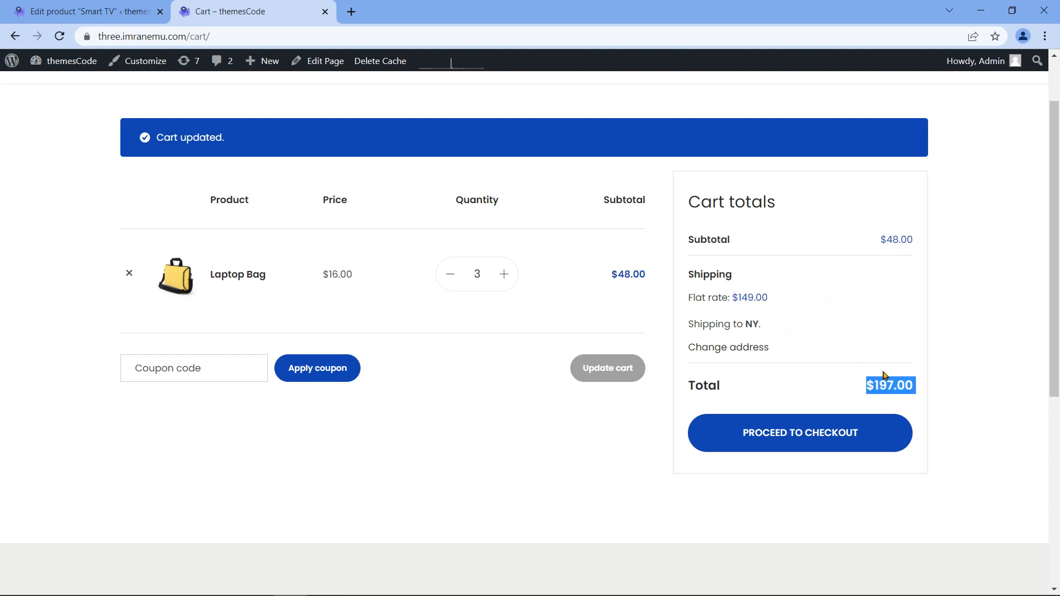
click(824, 352)
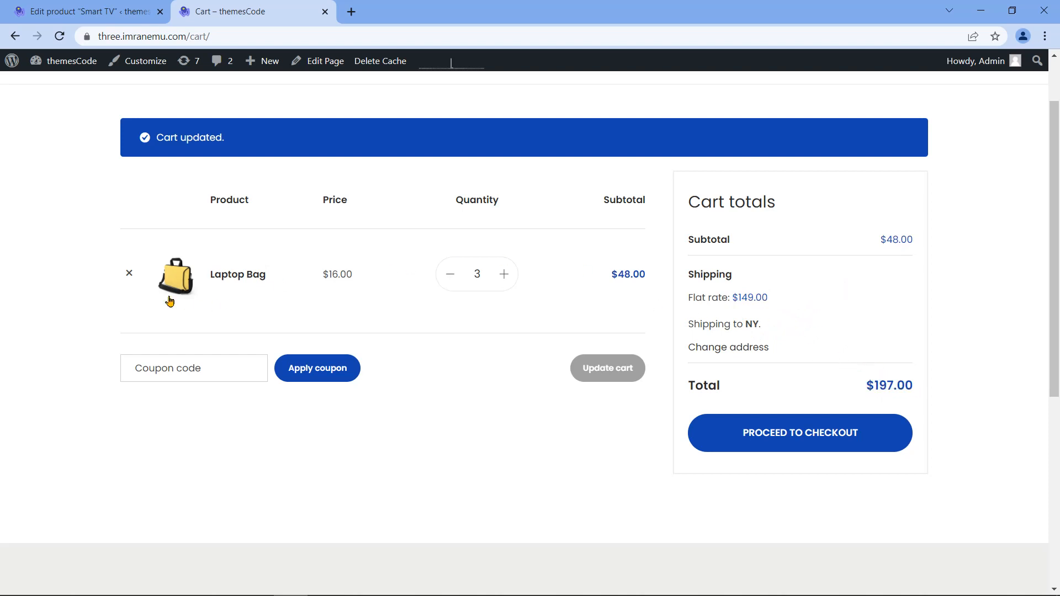
click(130, 274)
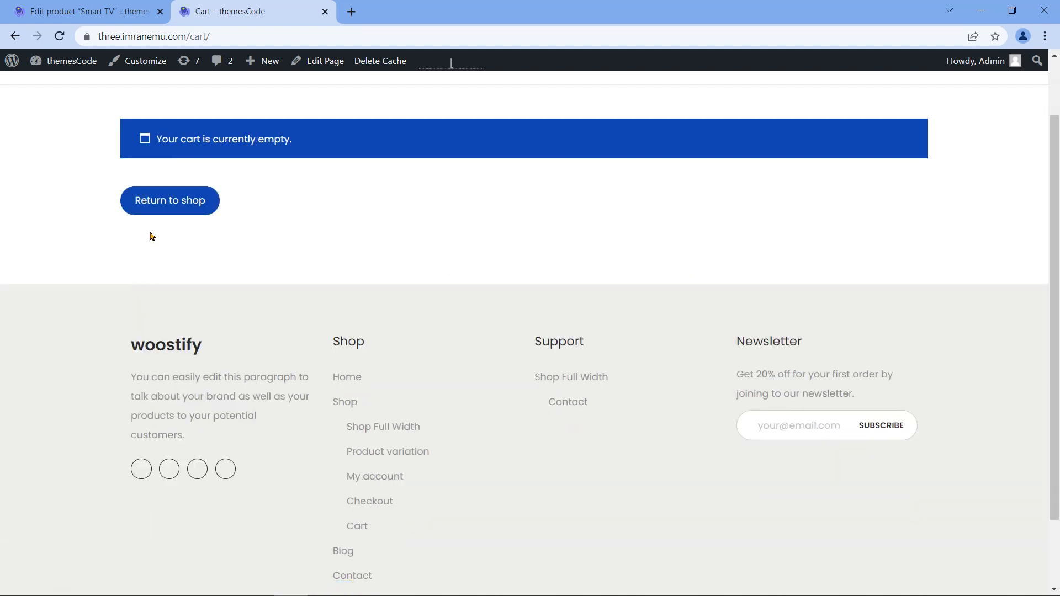
click(326, 12)
Step: Switch the USA shipping zone from Flat rate to Free shipping and save it
mouse_move(58, 342)
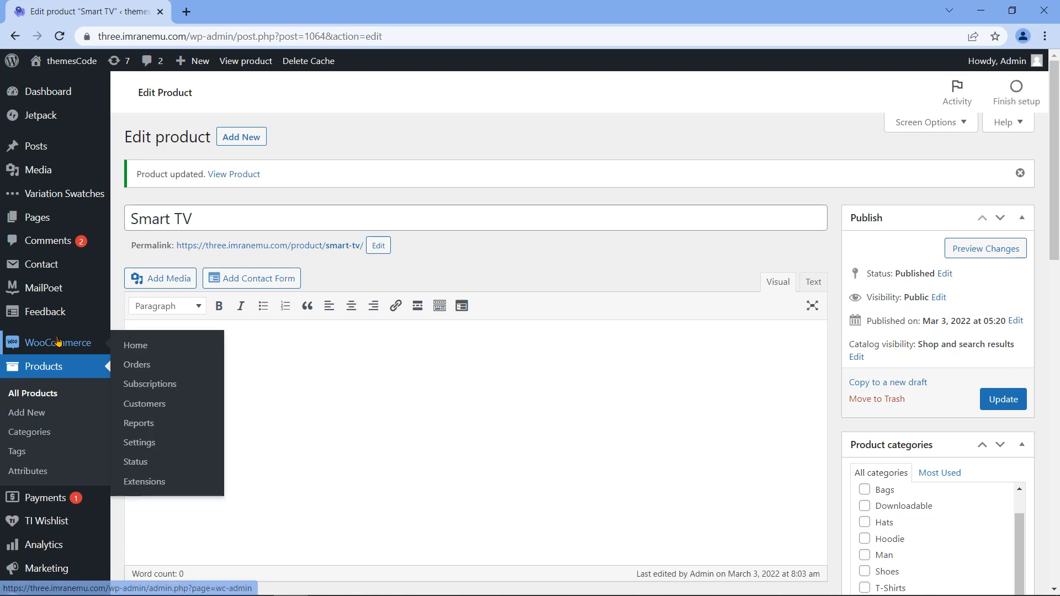
click(150, 448)
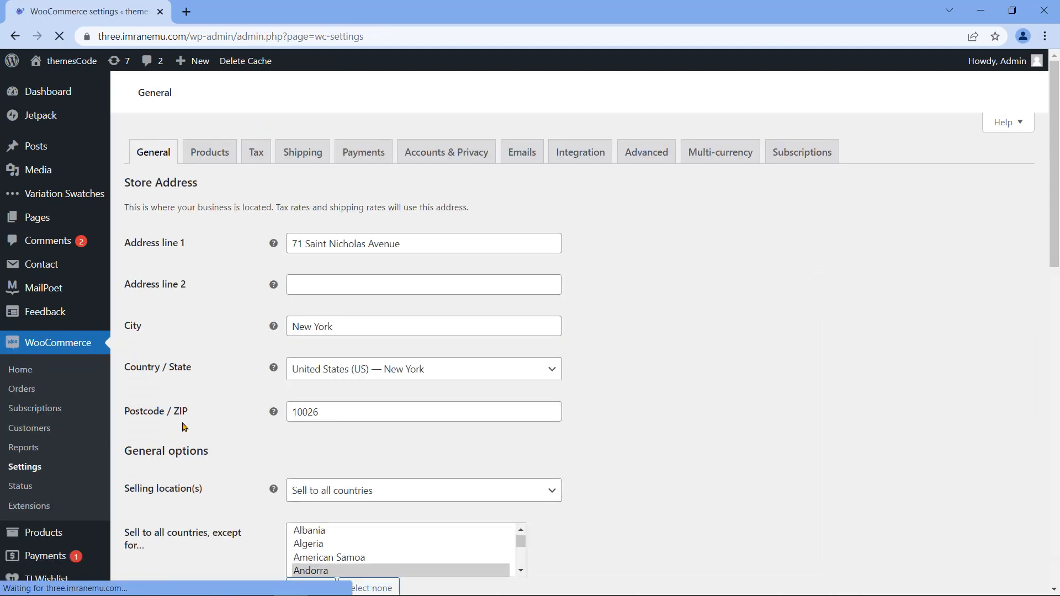
click(300, 158)
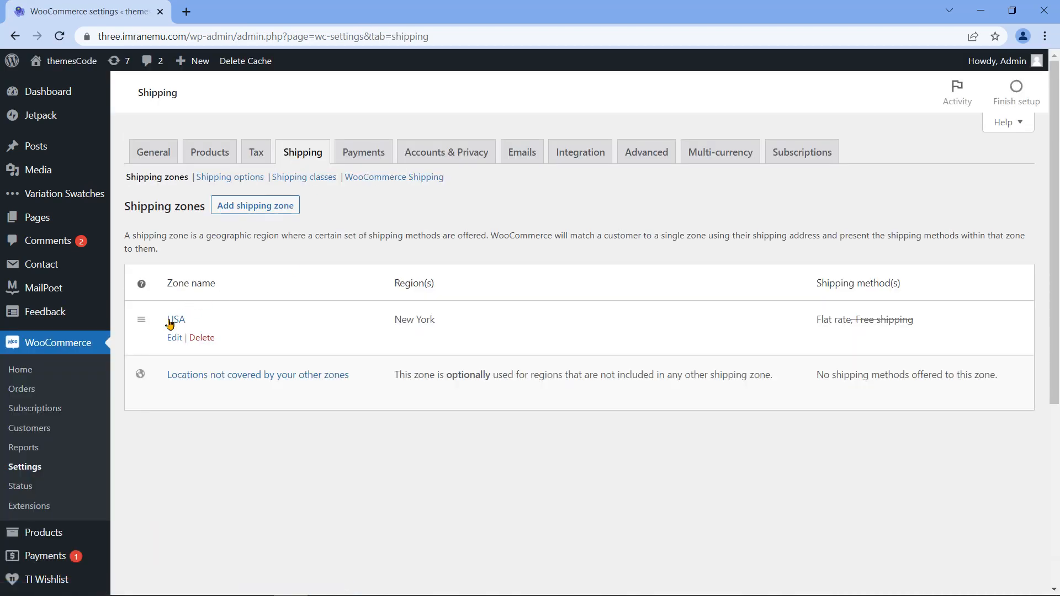
click(176, 337)
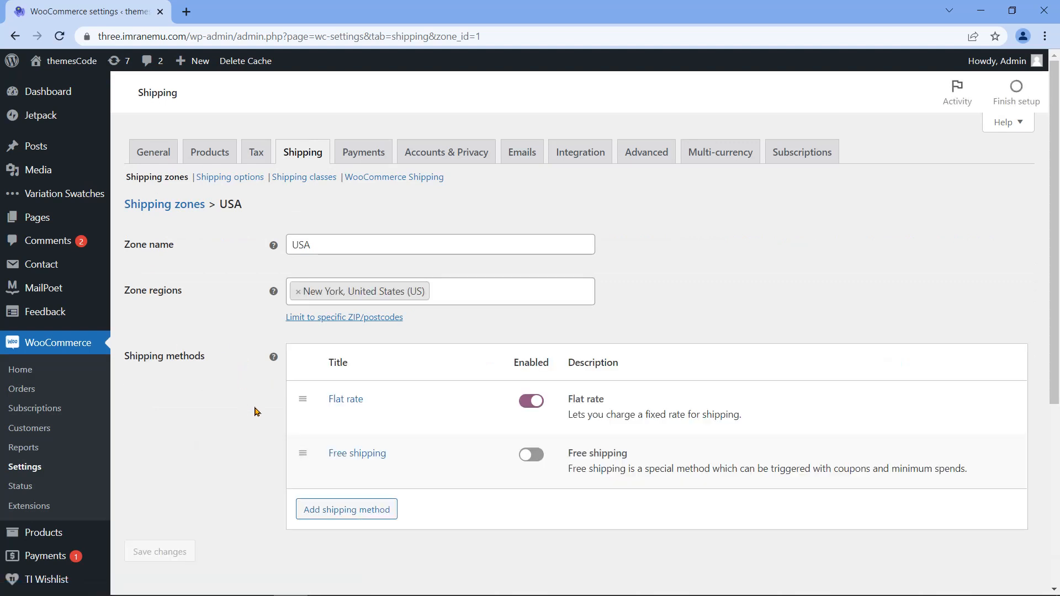
click(531, 401)
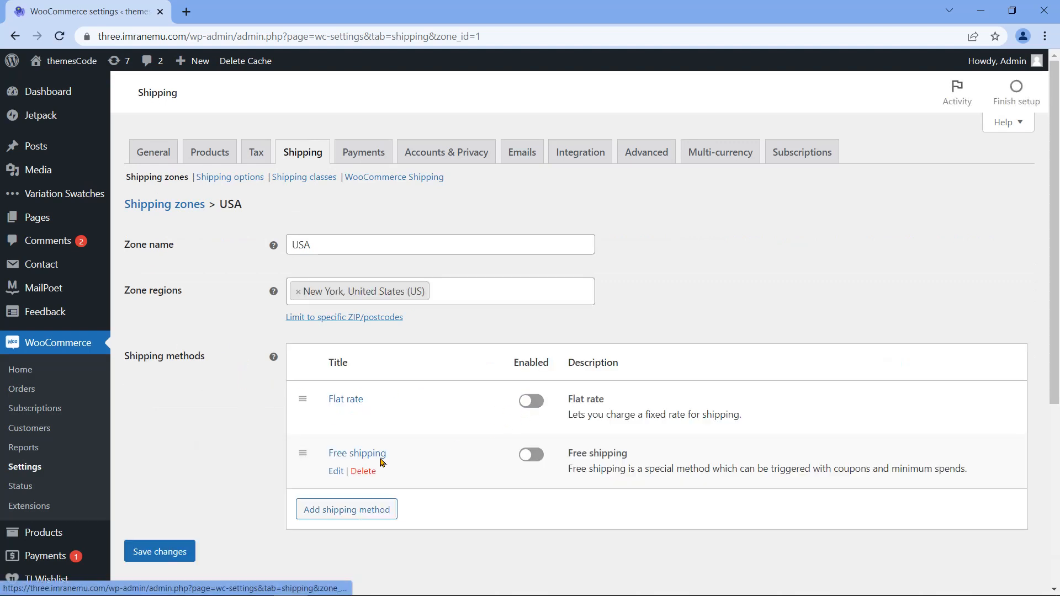
click(531, 457)
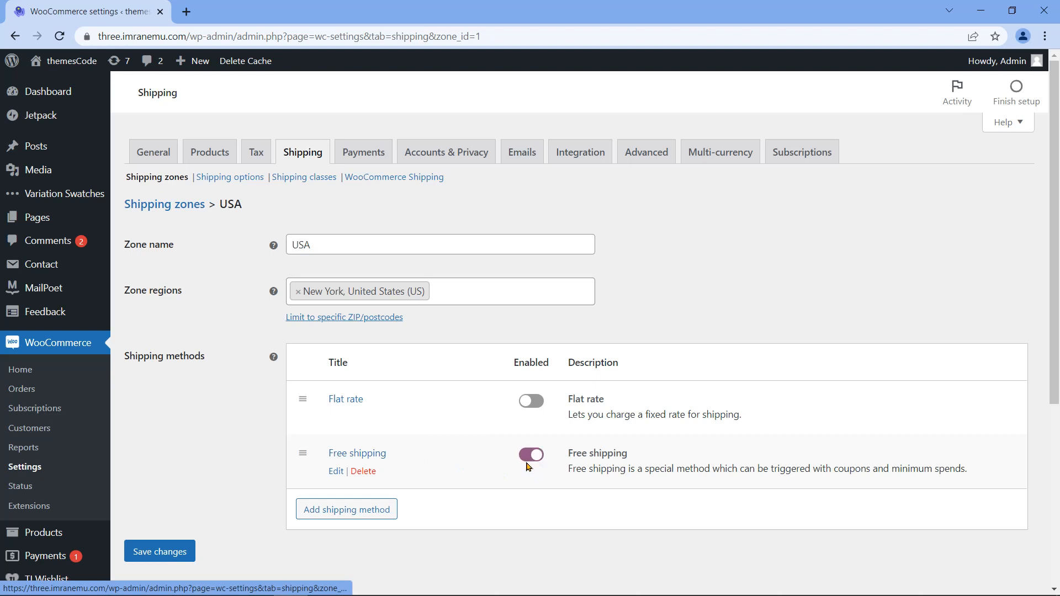
click(162, 556)
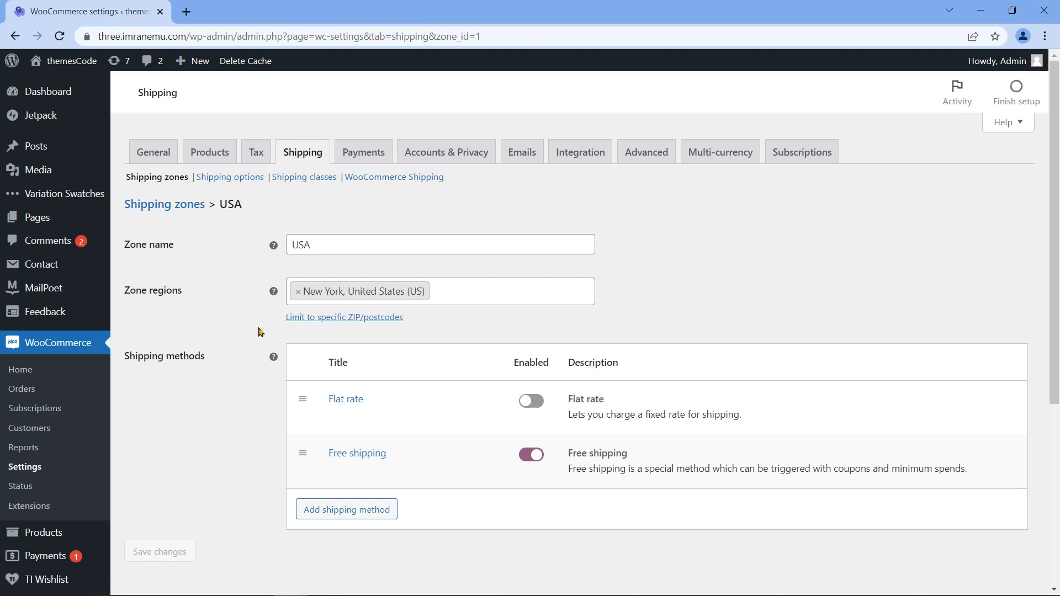
click(365, 157)
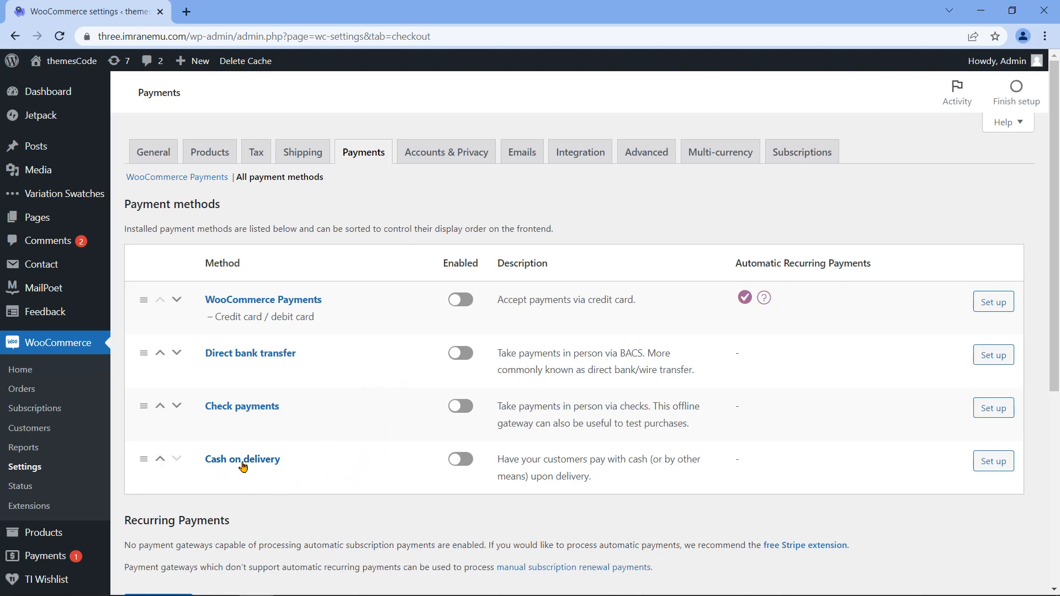
Step: Switch on the Enabled toggle for Cash on delivery in the payment methods list
drag(444, 258, 480, 265)
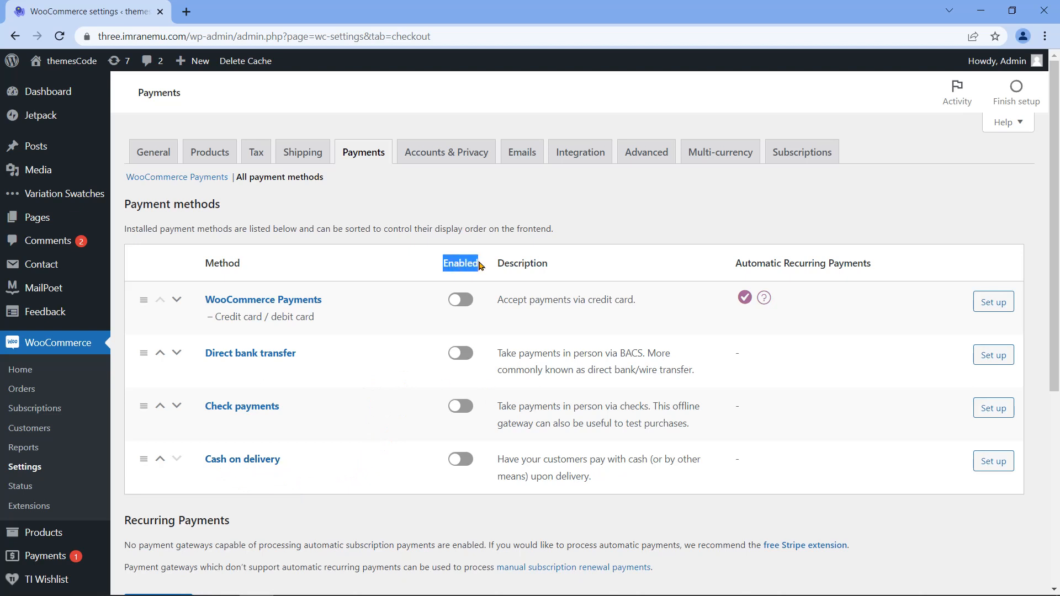
click(467, 467)
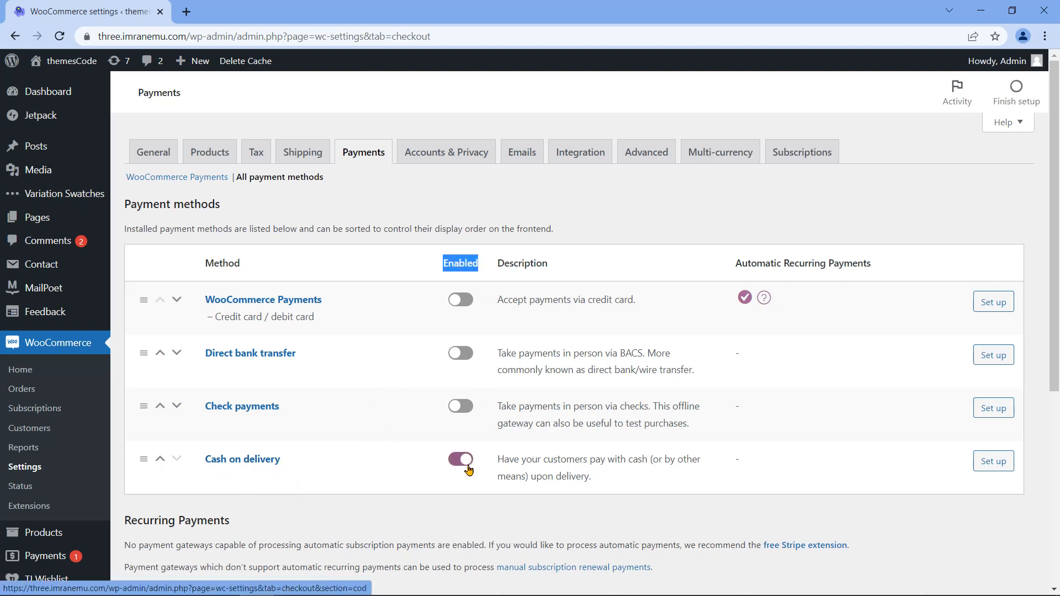
Step: Open the Cash on delivery setup and review its Title, Description, Instructions and shipping-method settings
click(985, 472)
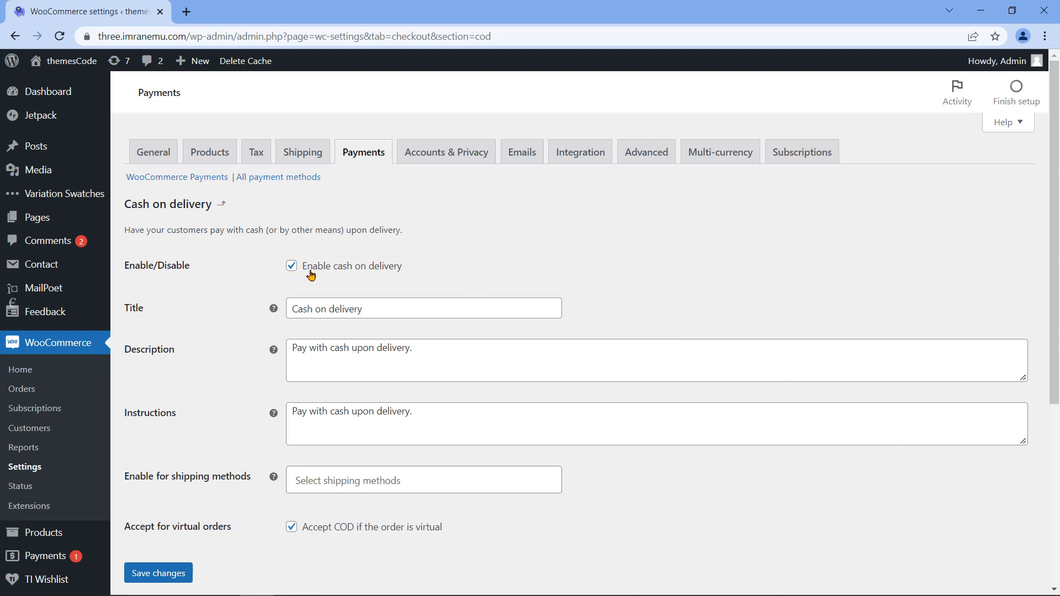
double_click(132, 309)
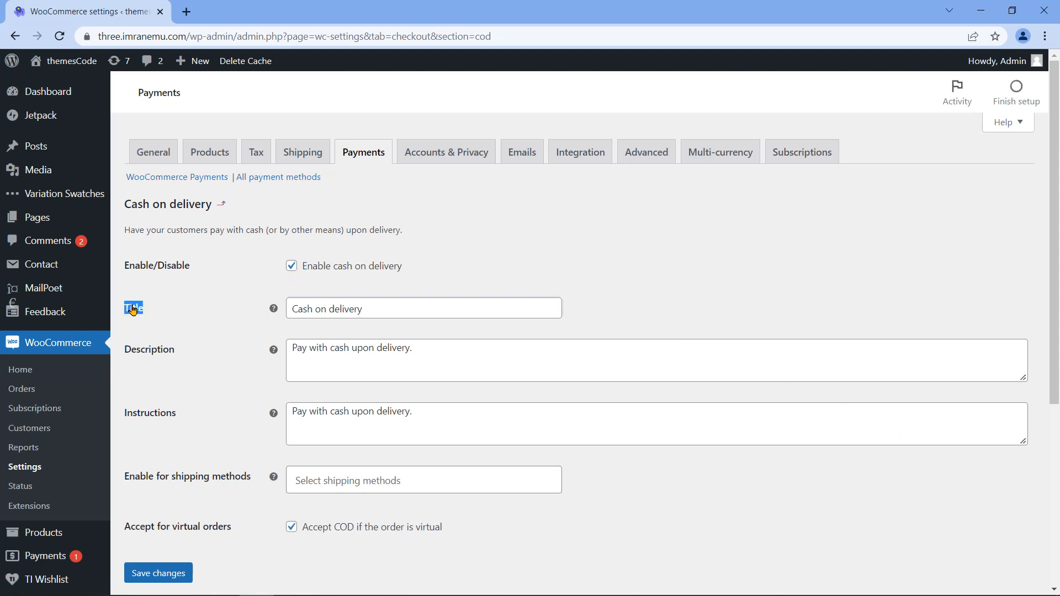
double_click(140, 356)
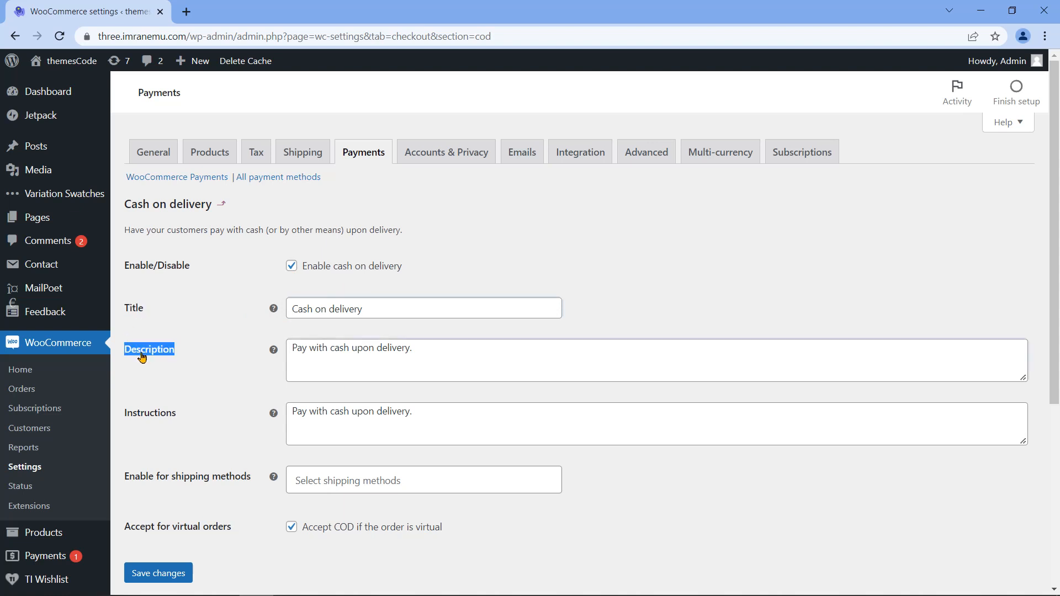
double_click(154, 417)
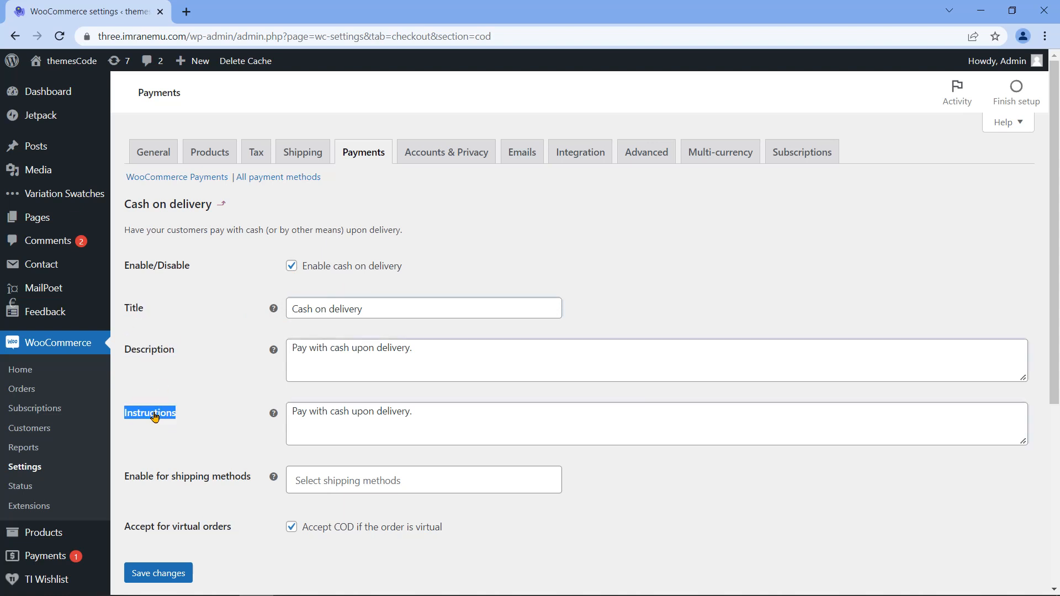
click(188, 463)
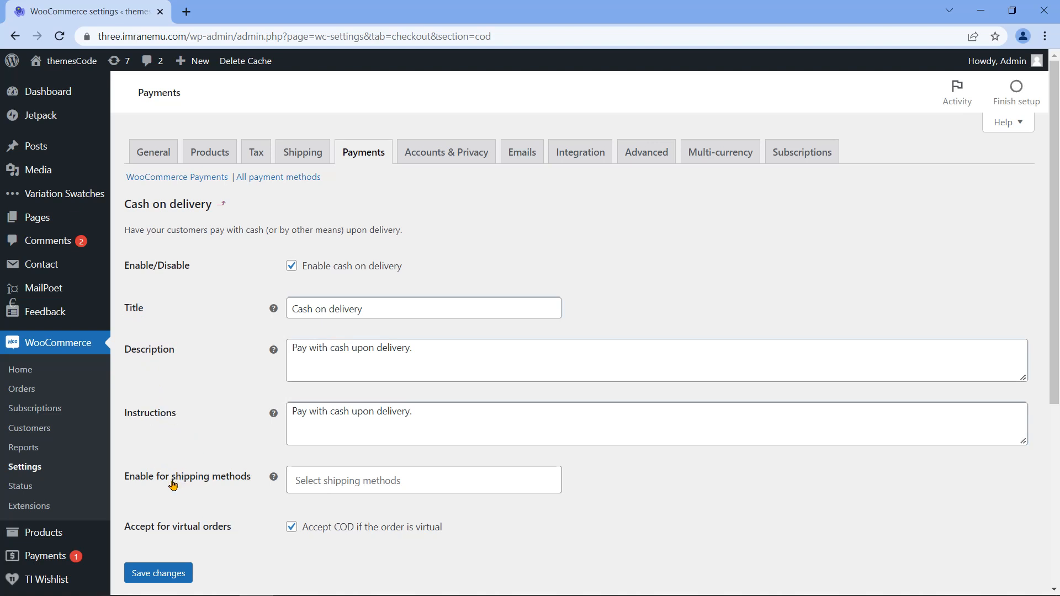
double_click(174, 480)
triple_click(173, 484)
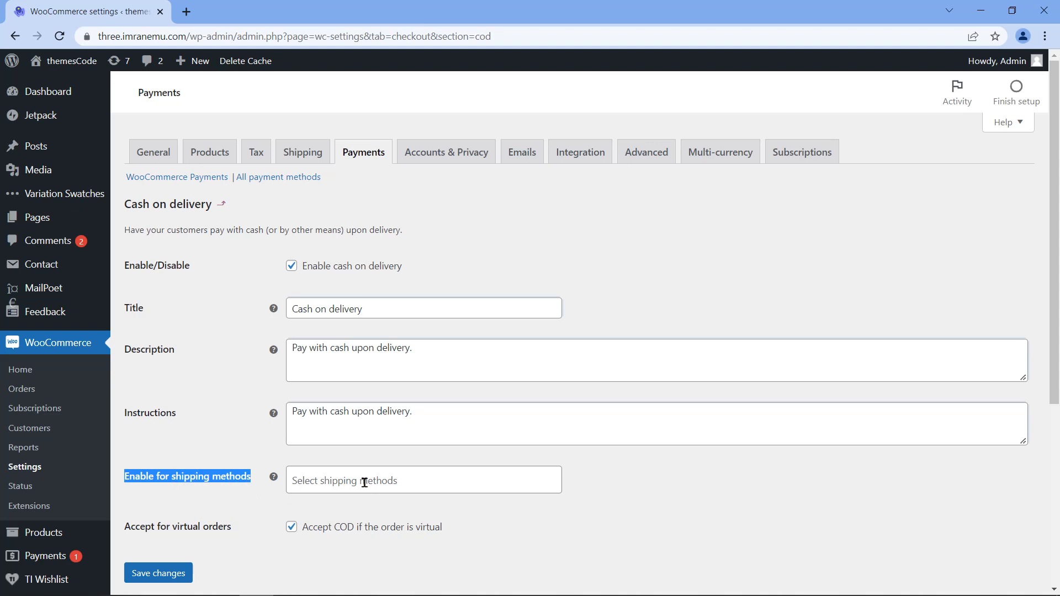
Step: Limit COD to Any 'Free shipping' method, keep virtual orders accepted, and save
click(441, 479)
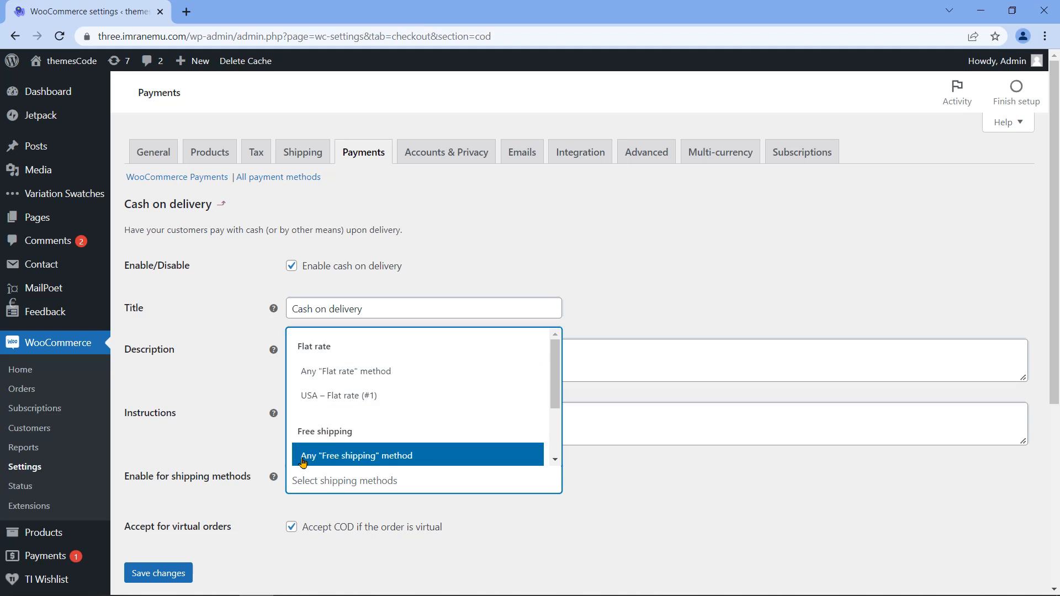
click(423, 459)
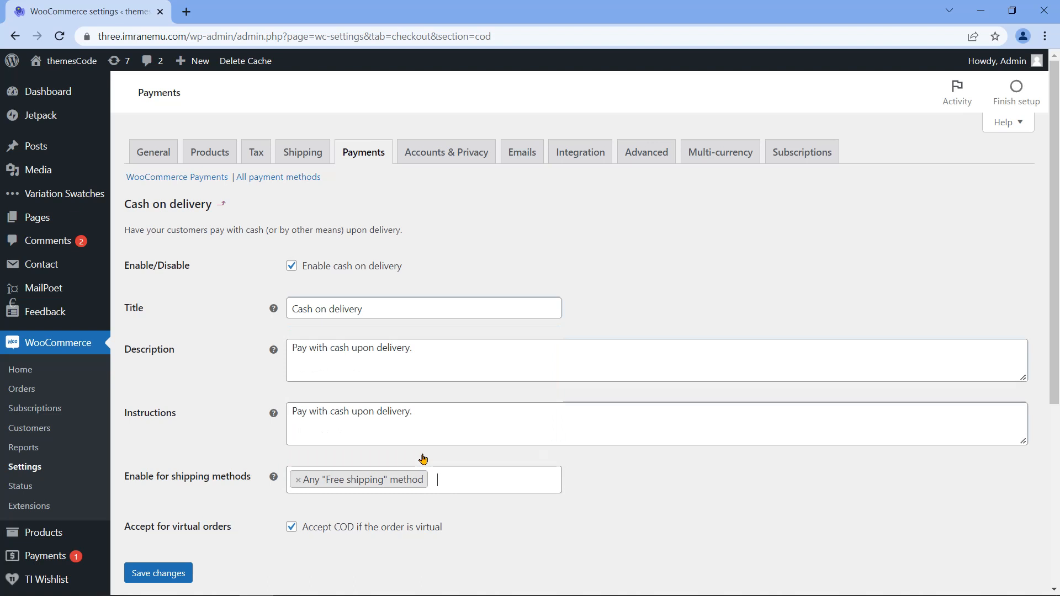
triple_click(167, 535)
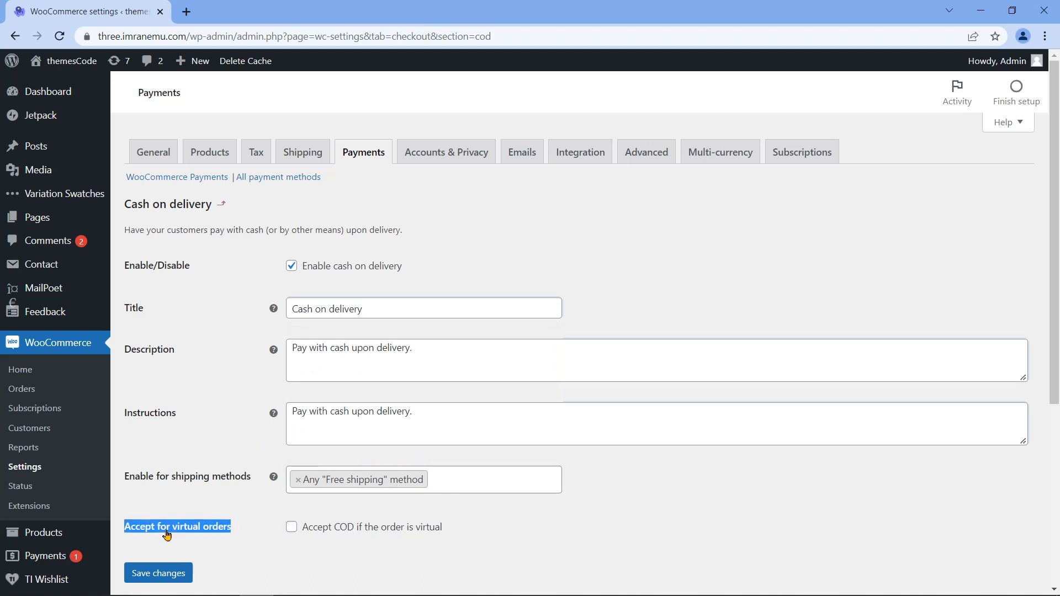
triple_click(339, 533)
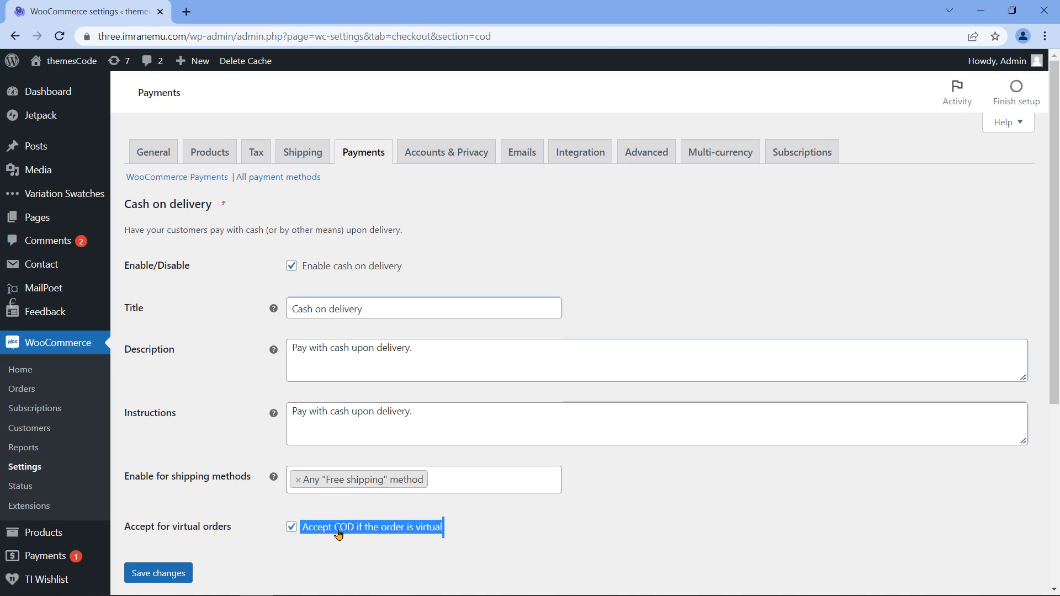
click(259, 546)
scroll(257, 544, down, 5)
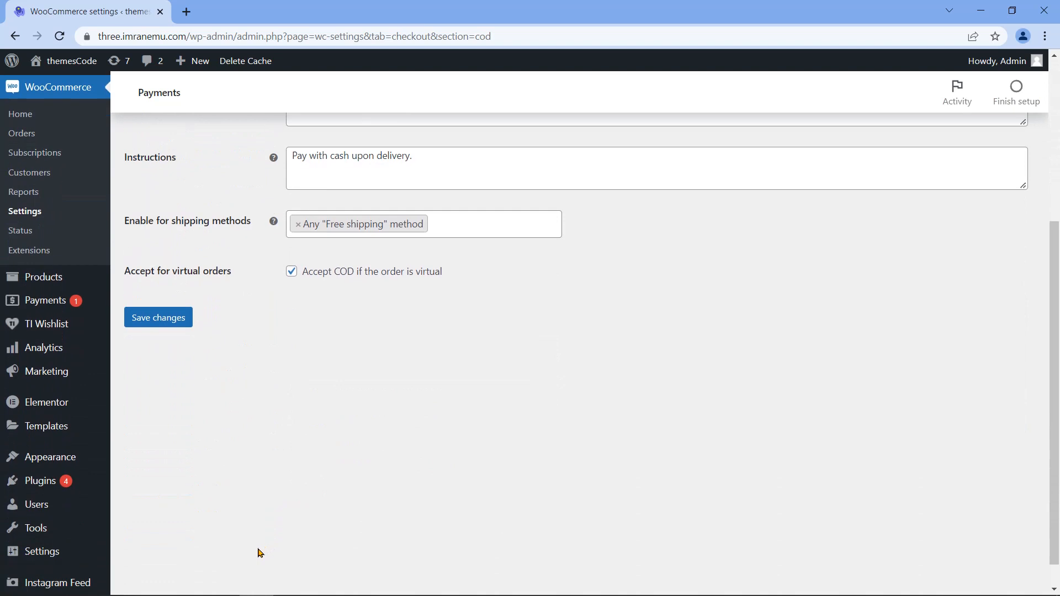
click(157, 298)
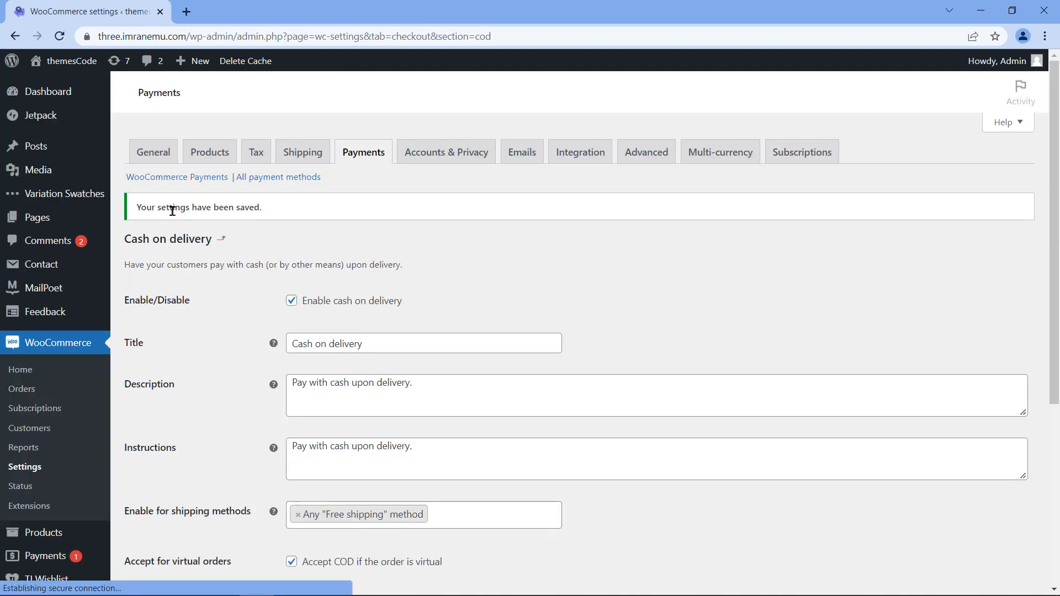
Step: Return to the payment methods list and enable Check payments
drag(137, 210, 265, 217)
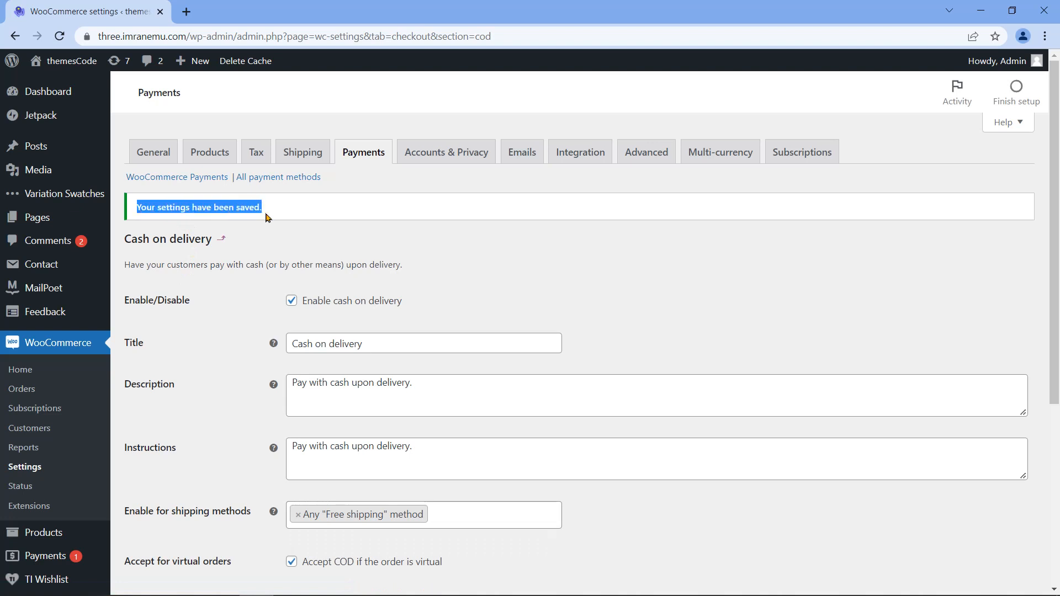
click(281, 178)
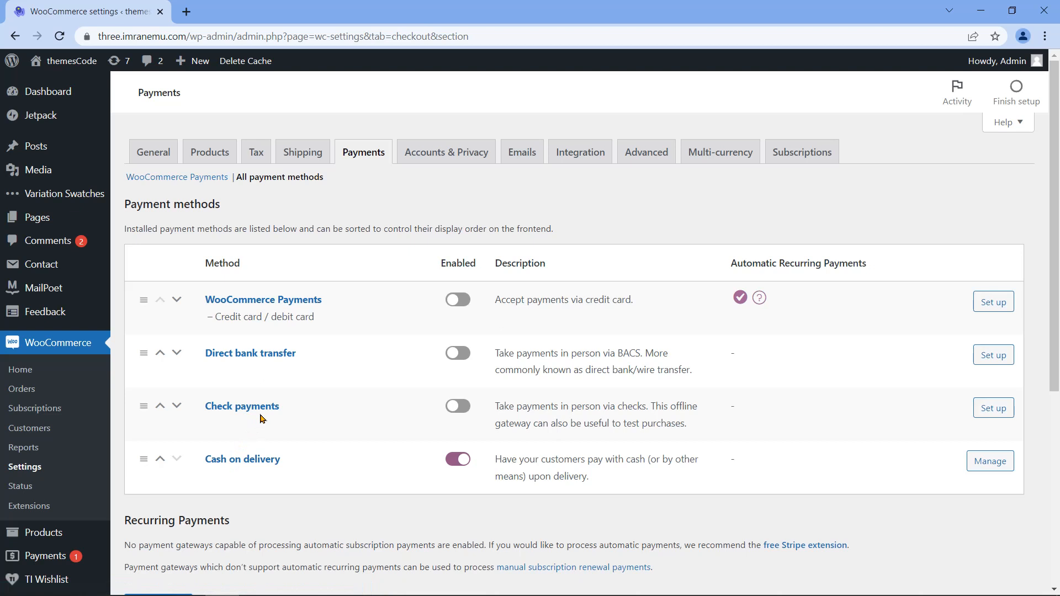
click(466, 408)
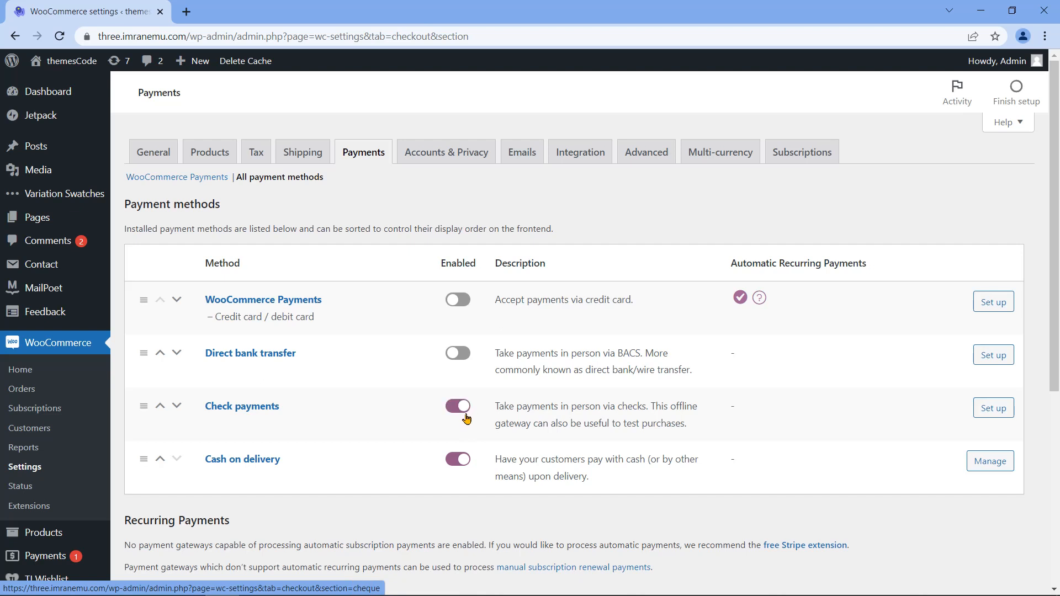
Step: In the Check payments setup, copy the Description text into the Instructions box
click(988, 408)
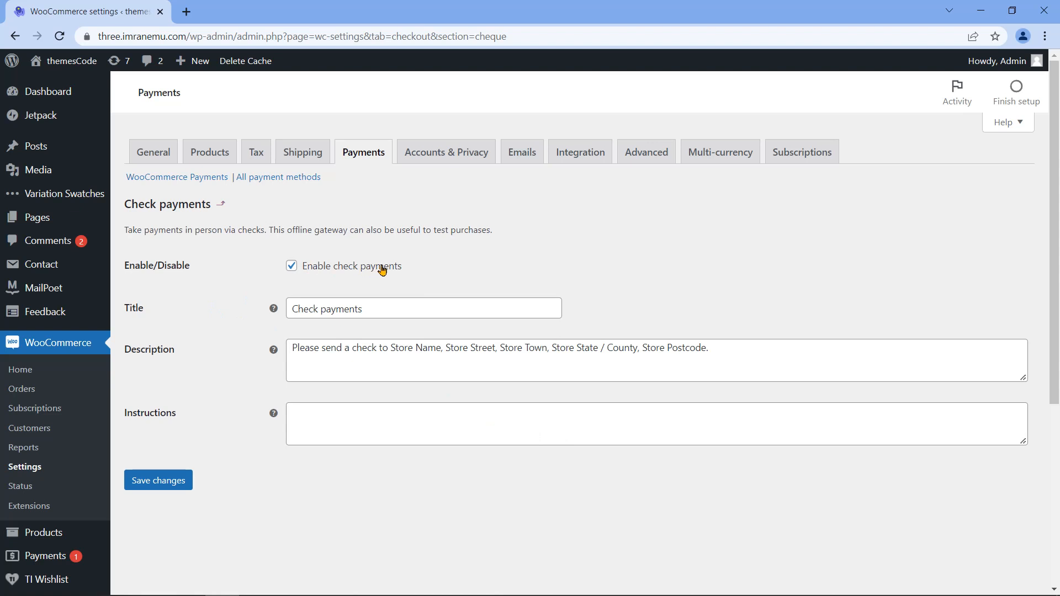
double_click(126, 312)
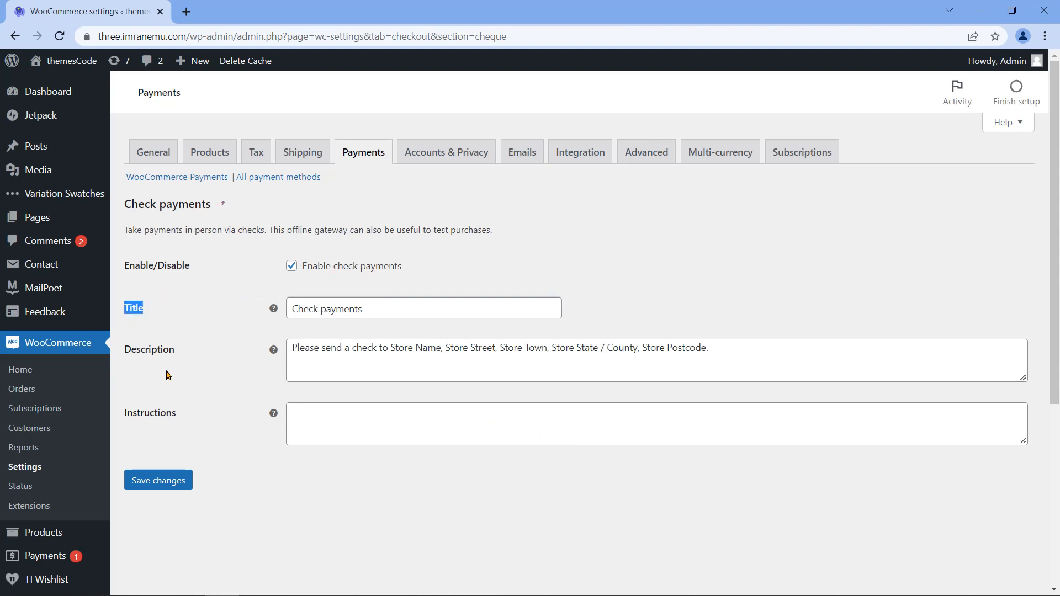
double_click(149, 352)
double_click(151, 419)
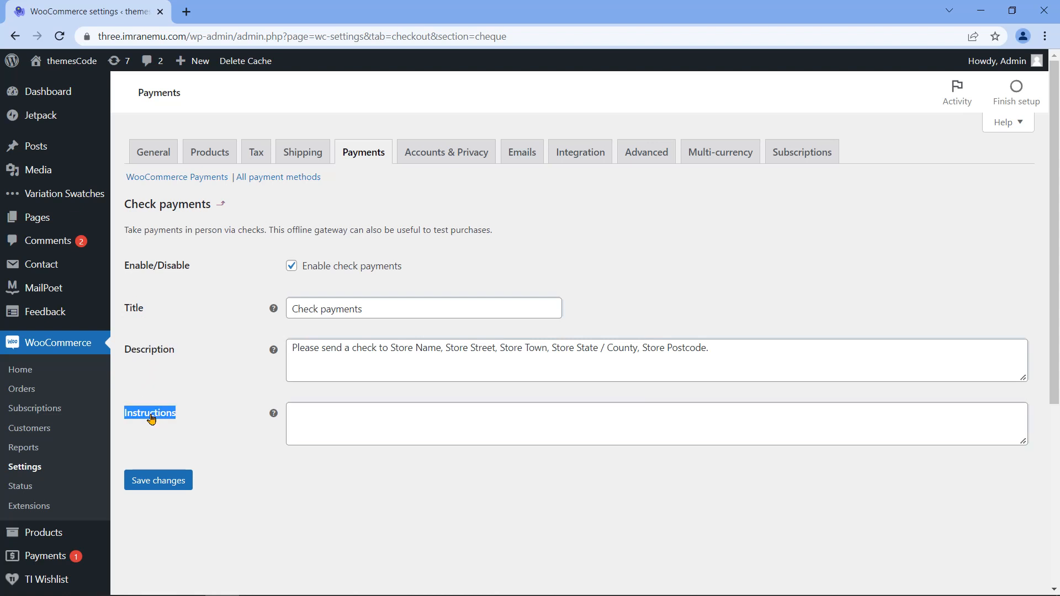
click(214, 409)
drag(726, 375, 309, 337)
key(ctrl+c)
right_click(358, 417)
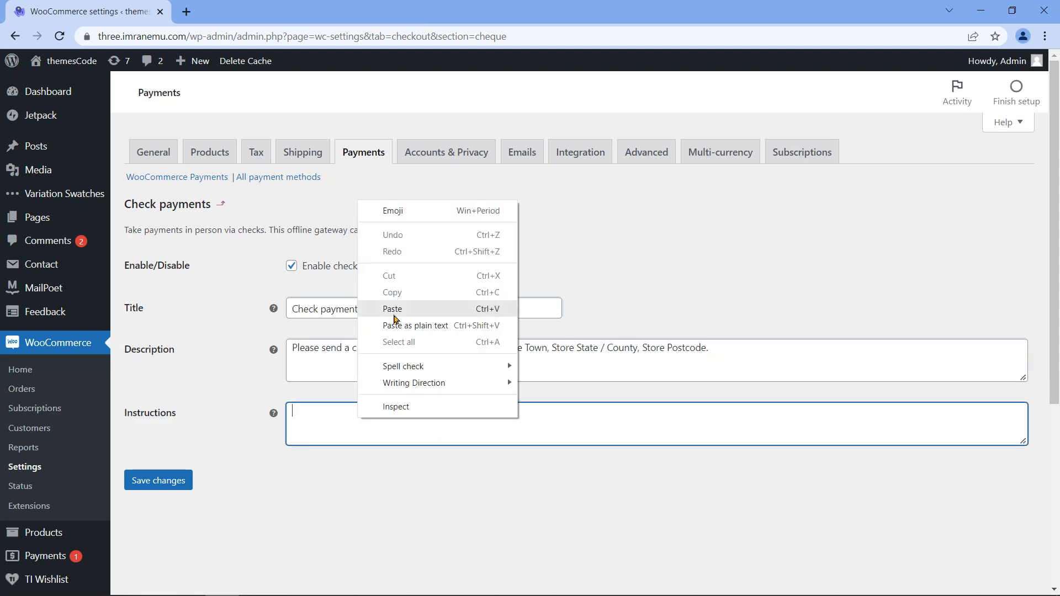
click(395, 311)
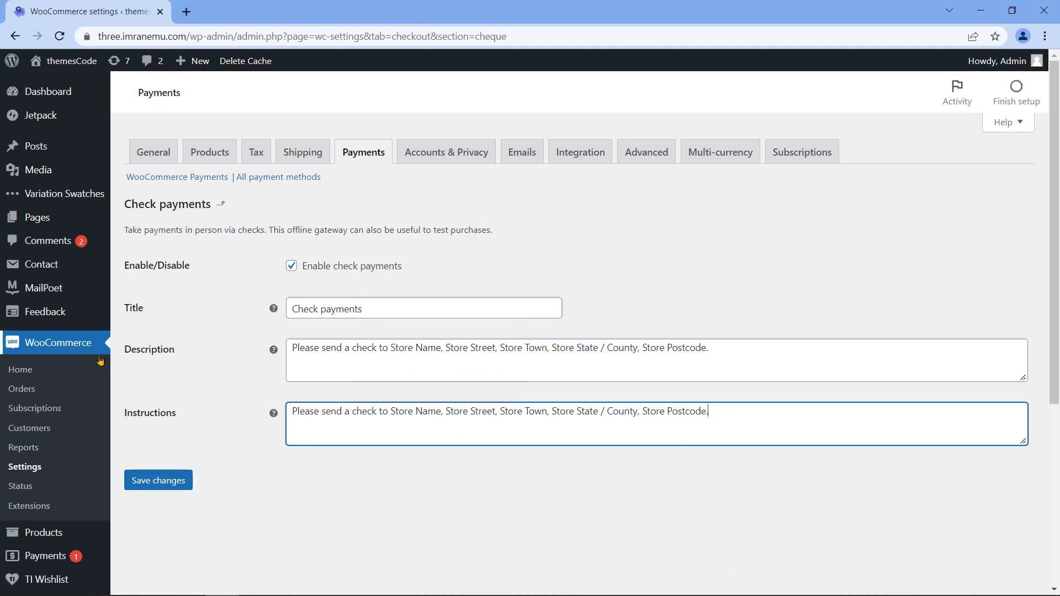
Step: Save the Check payments settings and confirm the settings-saved notice
click(158, 482)
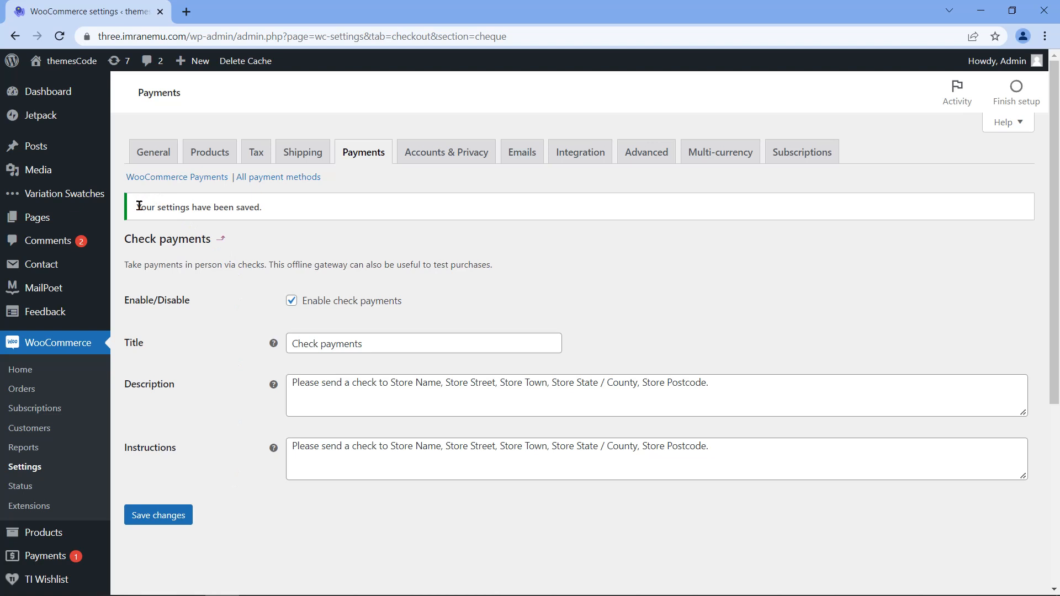
drag(140, 206, 270, 214)
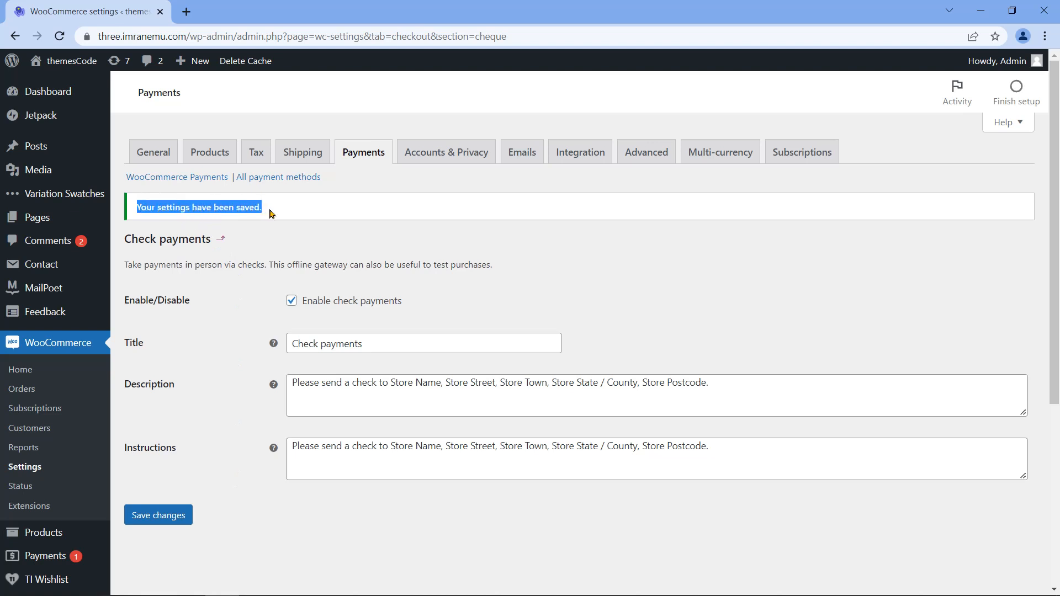
click(273, 214)
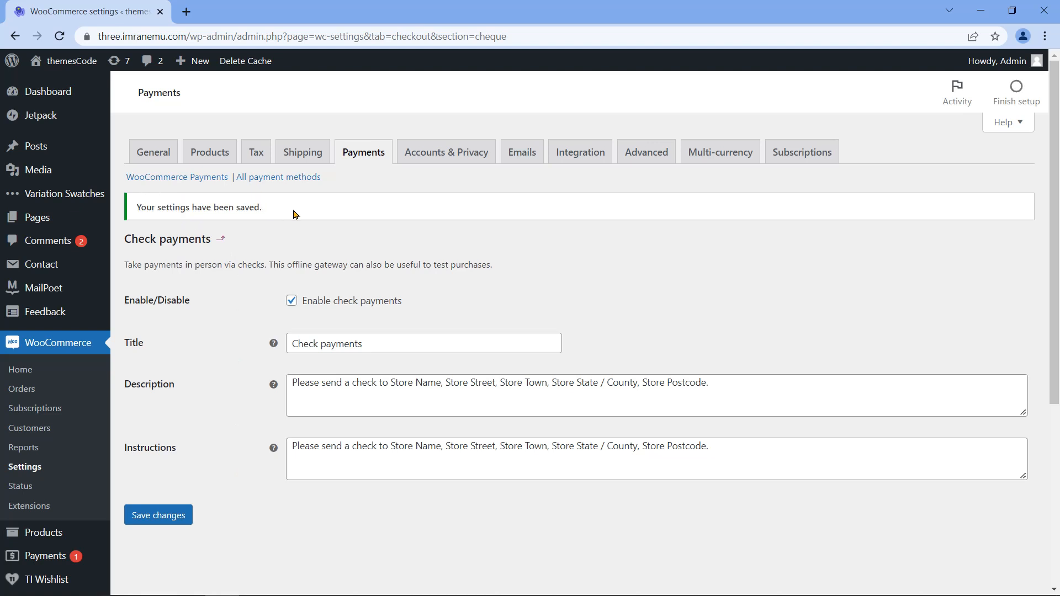
click(293, 178)
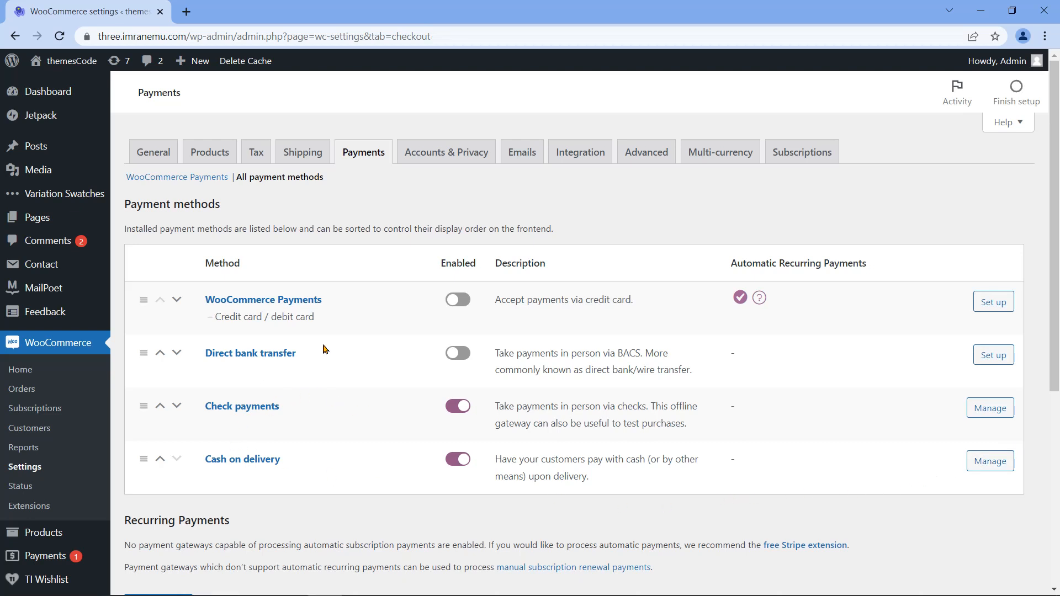
Step: Switch to the Accounts & Privacy settings
click(446, 167)
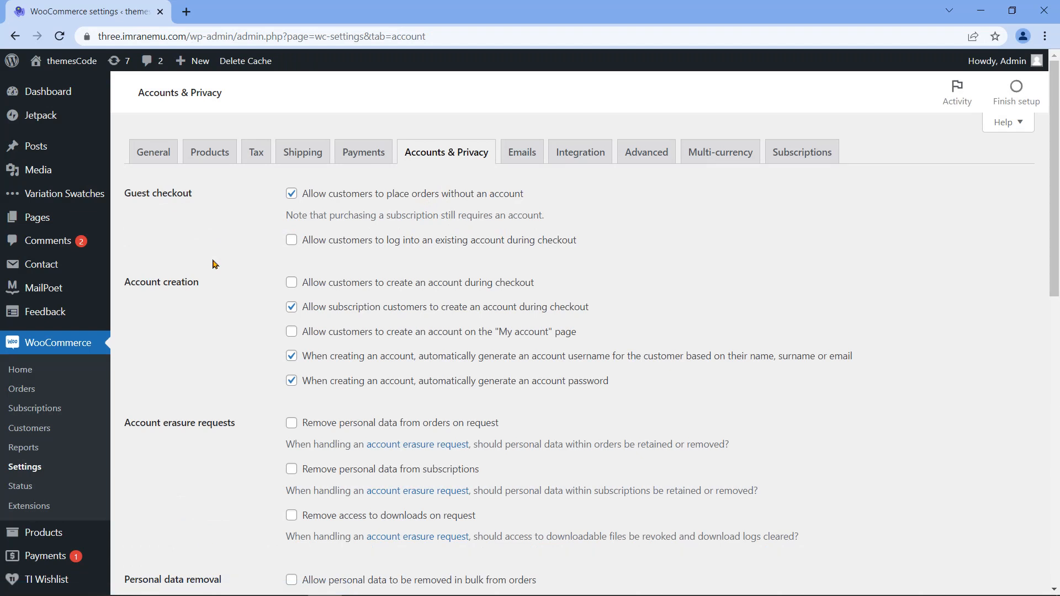
Step: Review the guest checkout, account creation, erasure, data removal and privacy policy options
triple_click(145, 193)
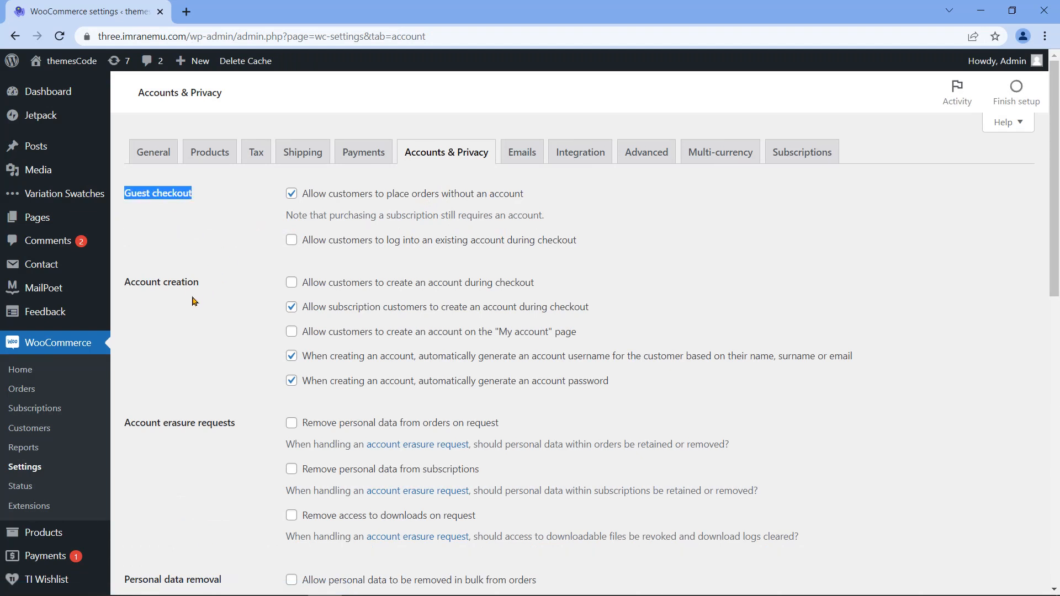
triple_click(158, 285)
scroll(224, 346, down, 1)
click(179, 356)
triple_click(178, 355)
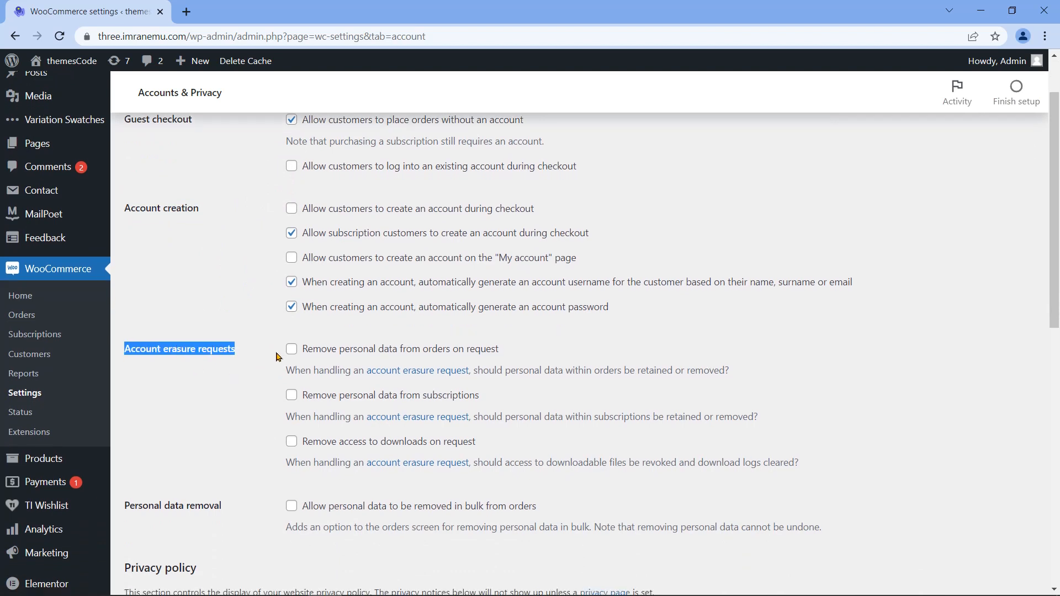
scroll(216, 339, down, 3)
triple_click(167, 307)
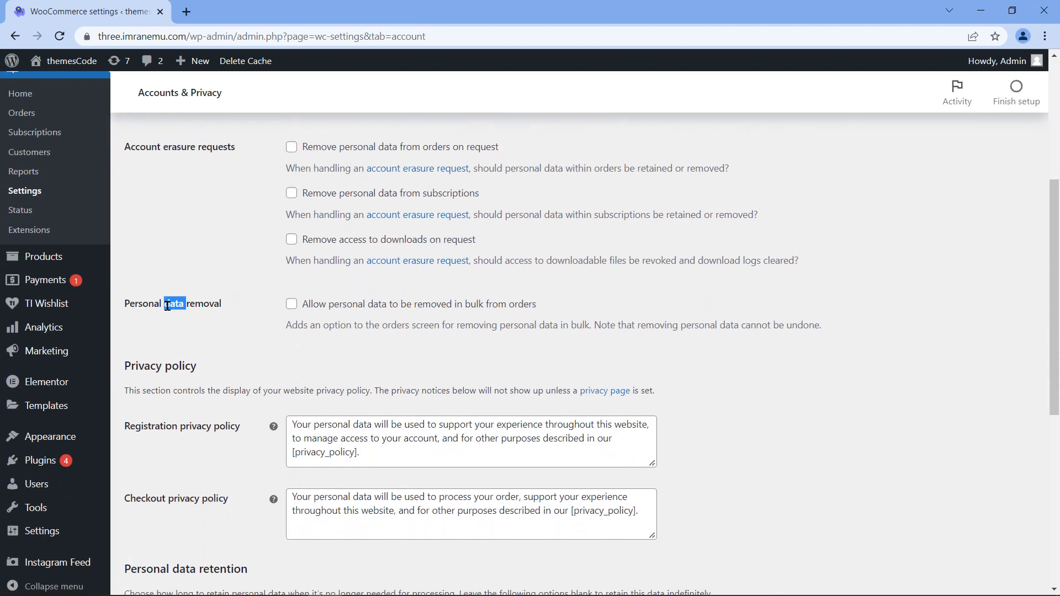
click(241, 335)
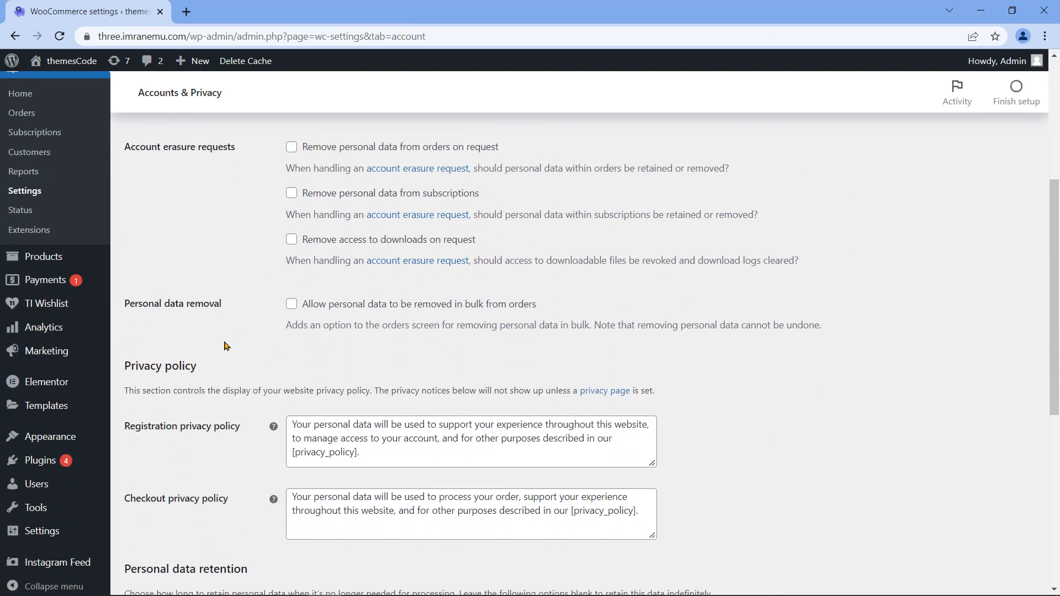
triple_click(163, 367)
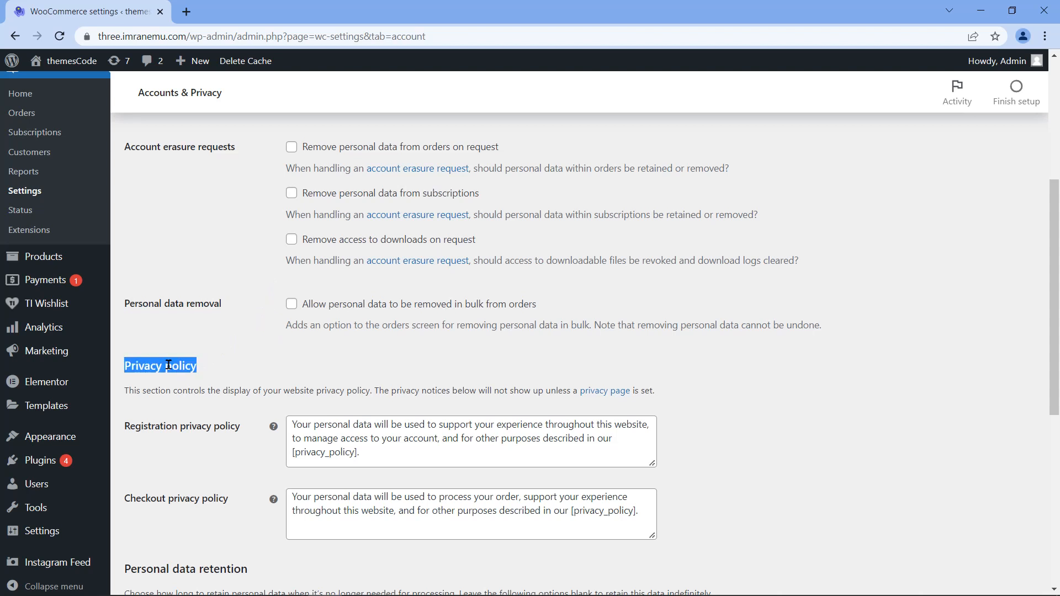
click(175, 434)
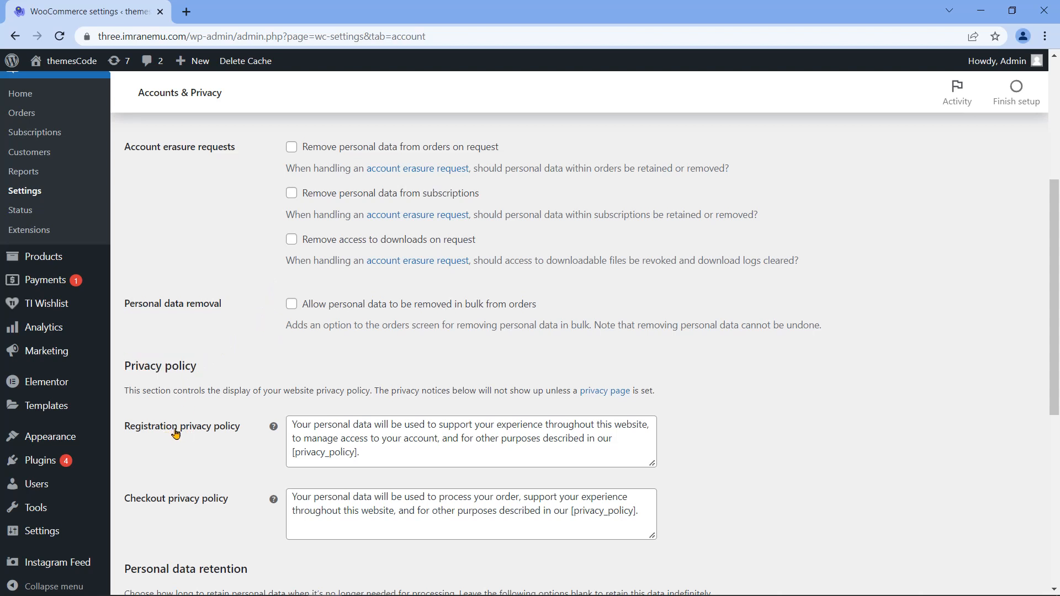
triple_click(176, 434)
scroll(176, 434, down, 1)
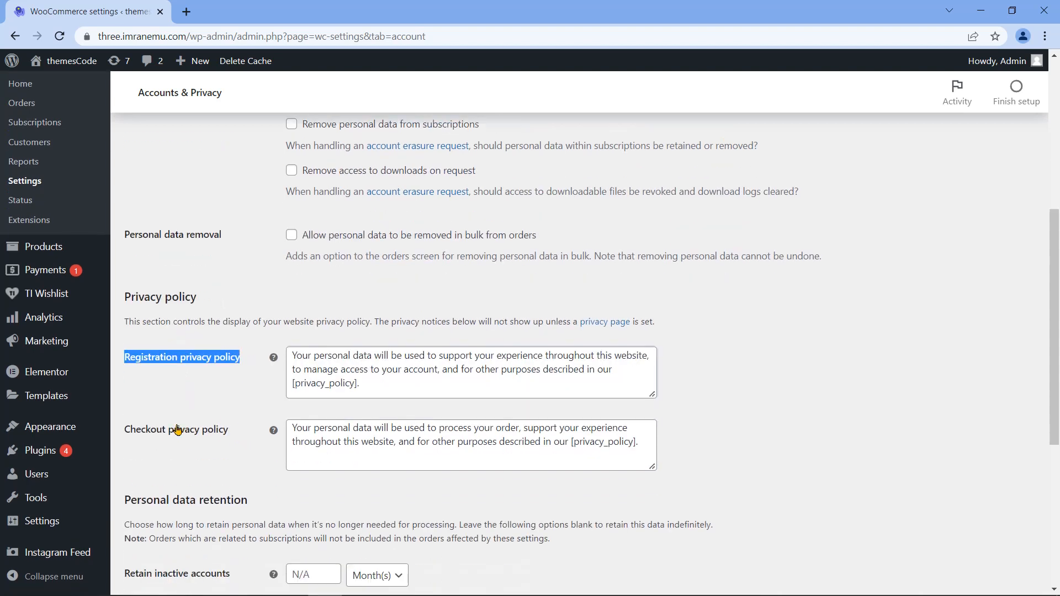
triple_click(176, 430)
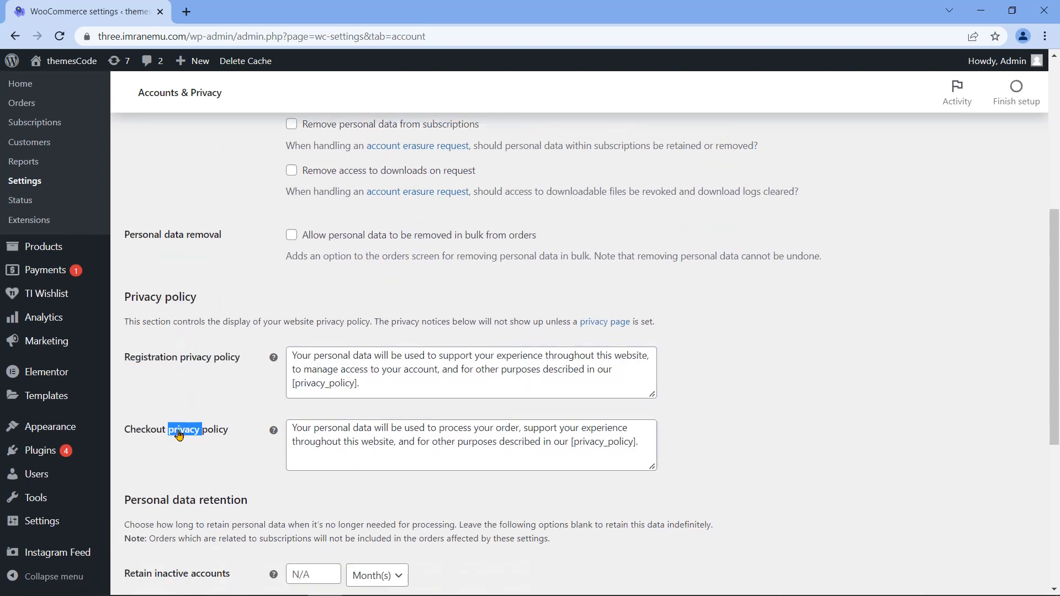
click(254, 467)
Step: Review the personal data retention periods, leave them all at N/A, and save
scroll(264, 479, down, 2)
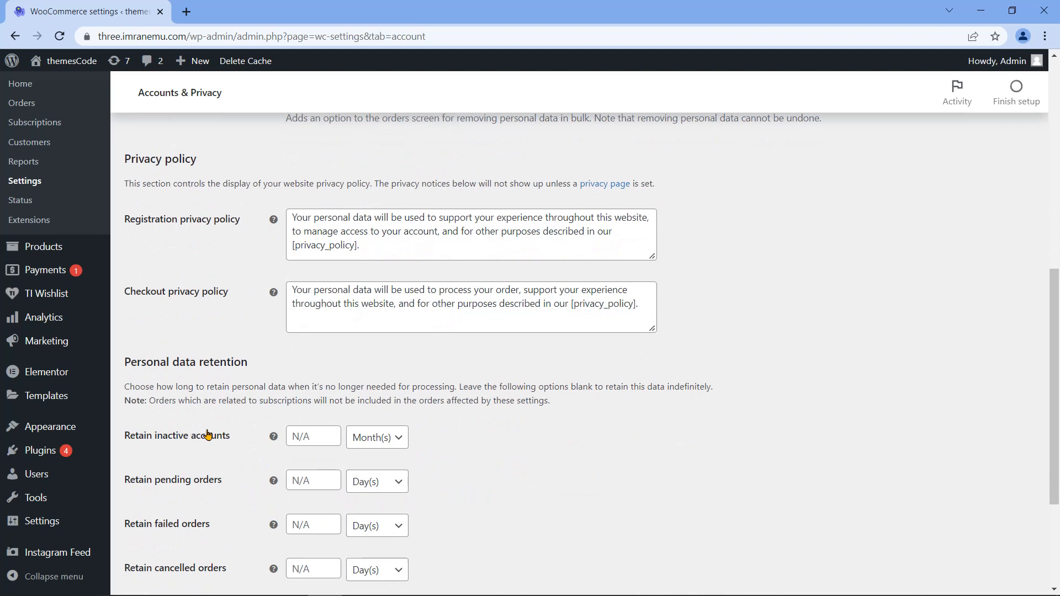
triple_click(190, 363)
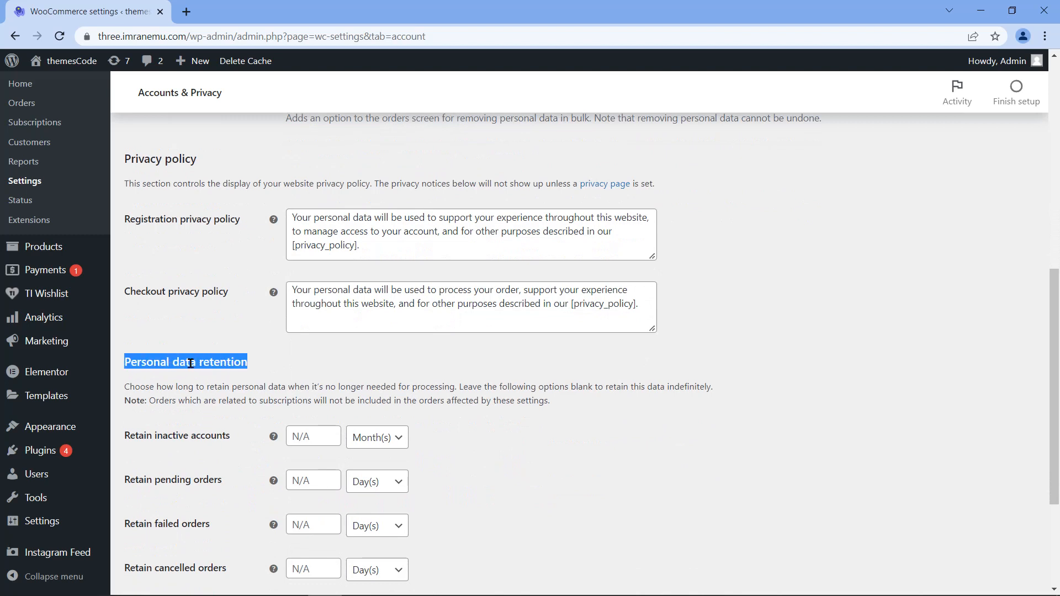
click(258, 374)
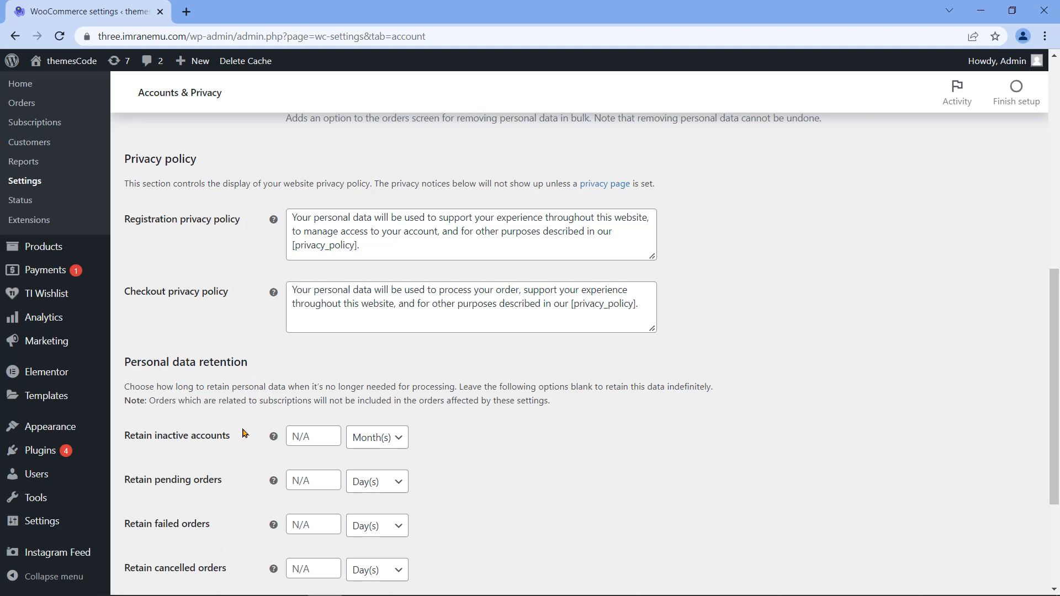
scroll(243, 433, down, 1)
triple_click(174, 374)
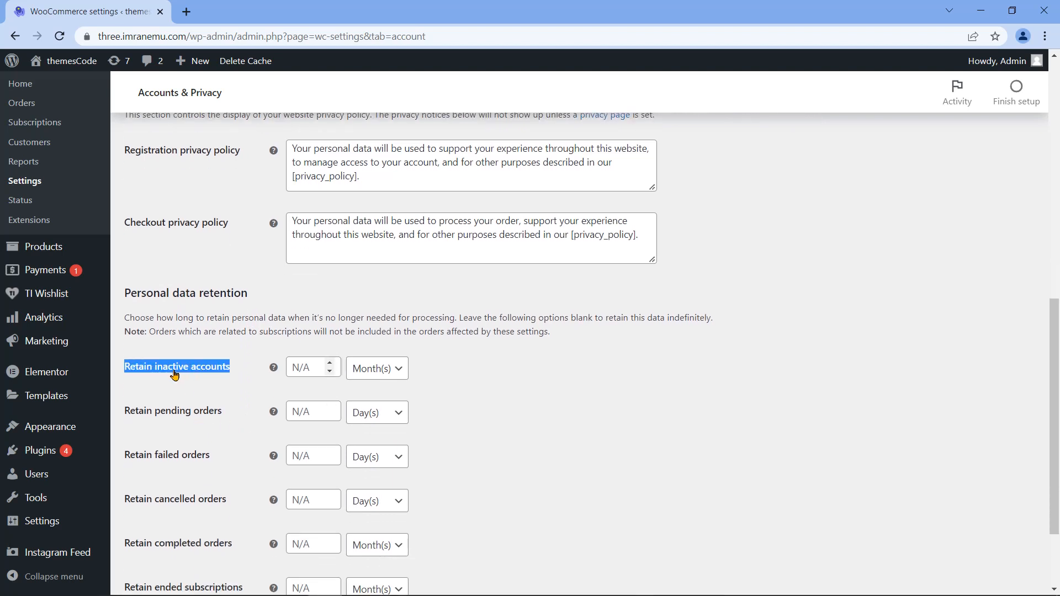
triple_click(170, 421)
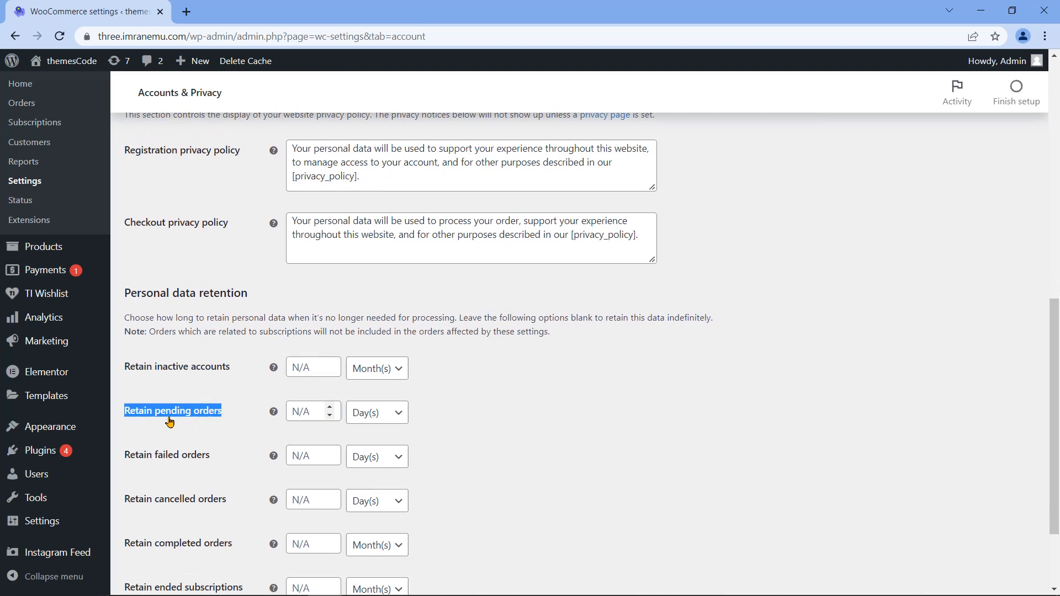
triple_click(175, 464)
scroll(231, 462, down, 1)
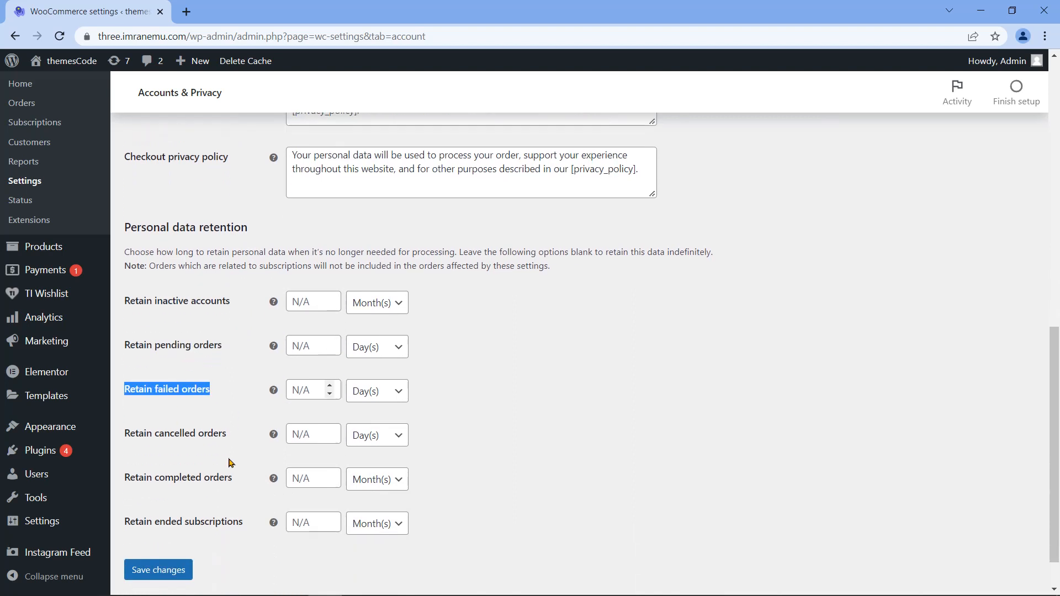
triple_click(161, 433)
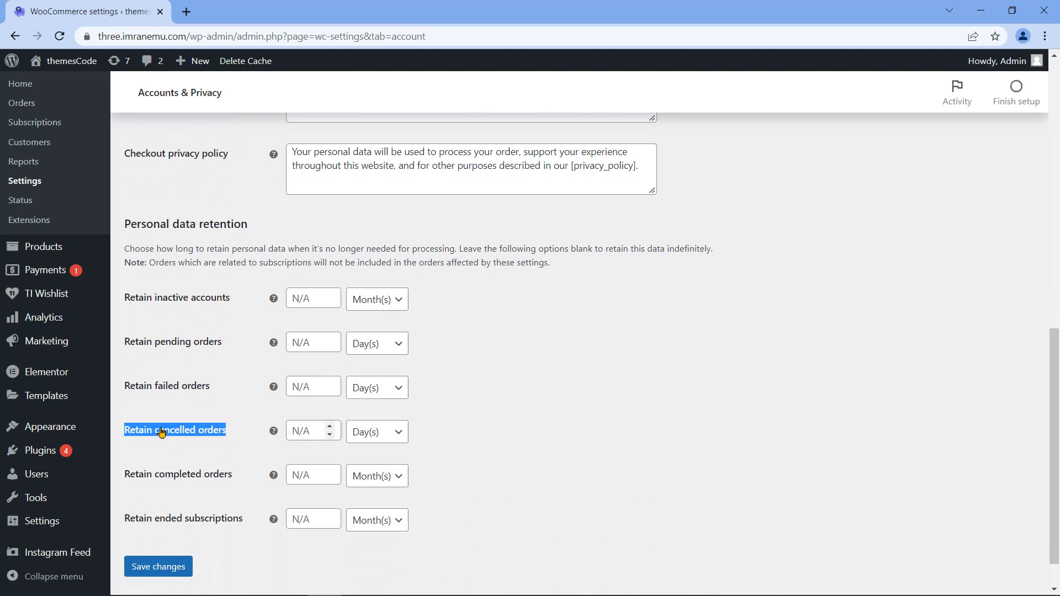
triple_click(158, 479)
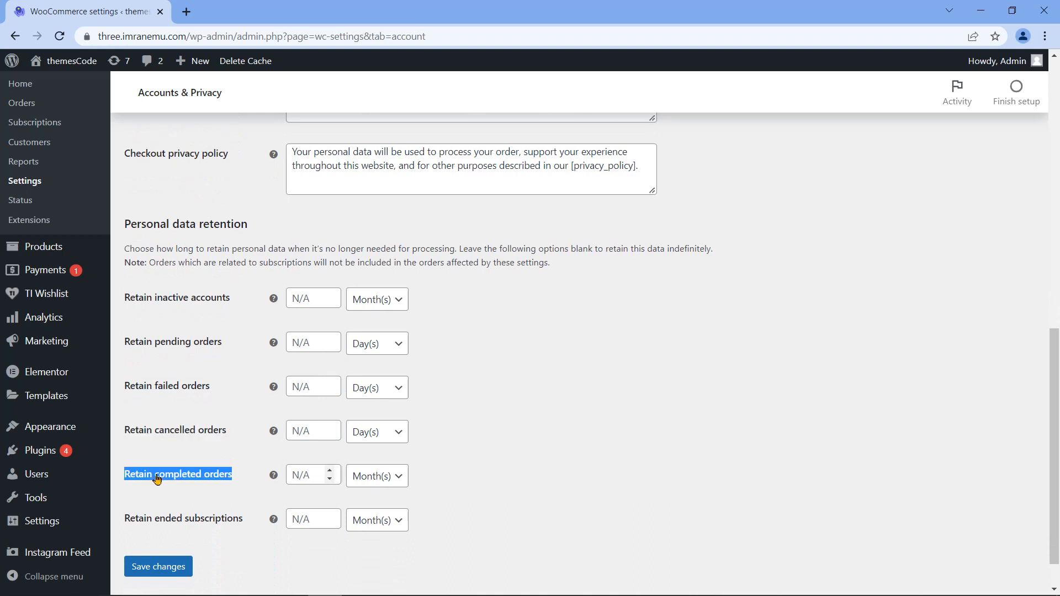
triple_click(157, 522)
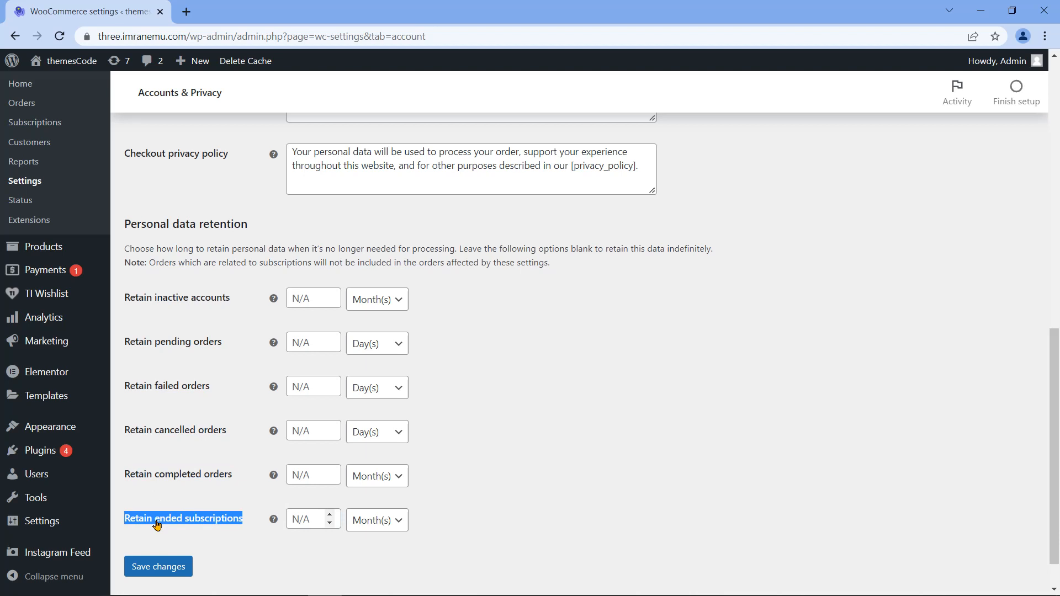
scroll(260, 532, down, 1)
click(260, 532)
click(154, 529)
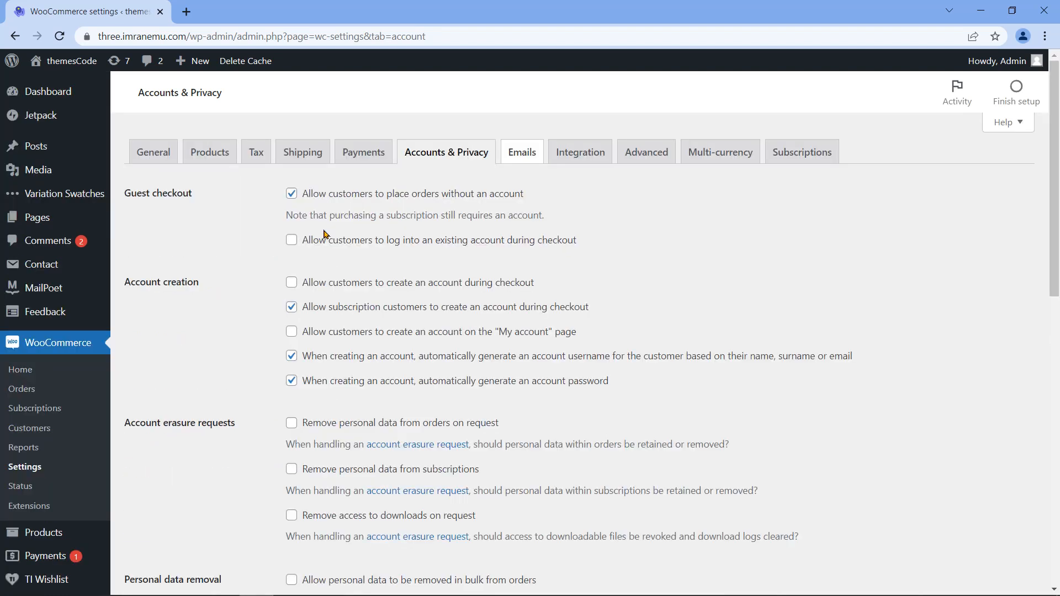
click(528, 158)
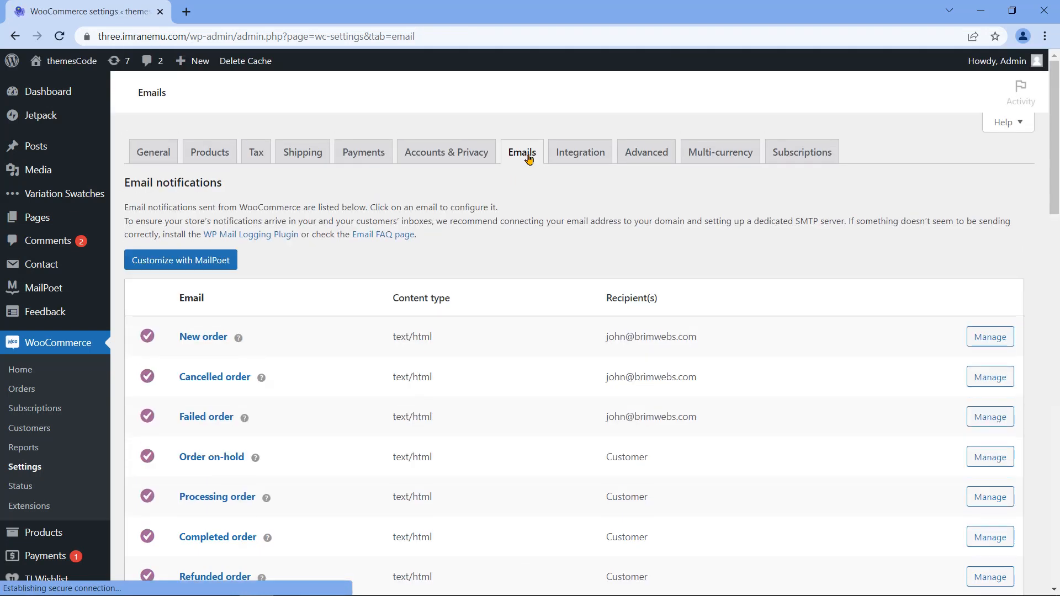
scroll(530, 331, down, 4)
drag(1057, 237, 1058, 174)
scroll(165, 145, down, 2)
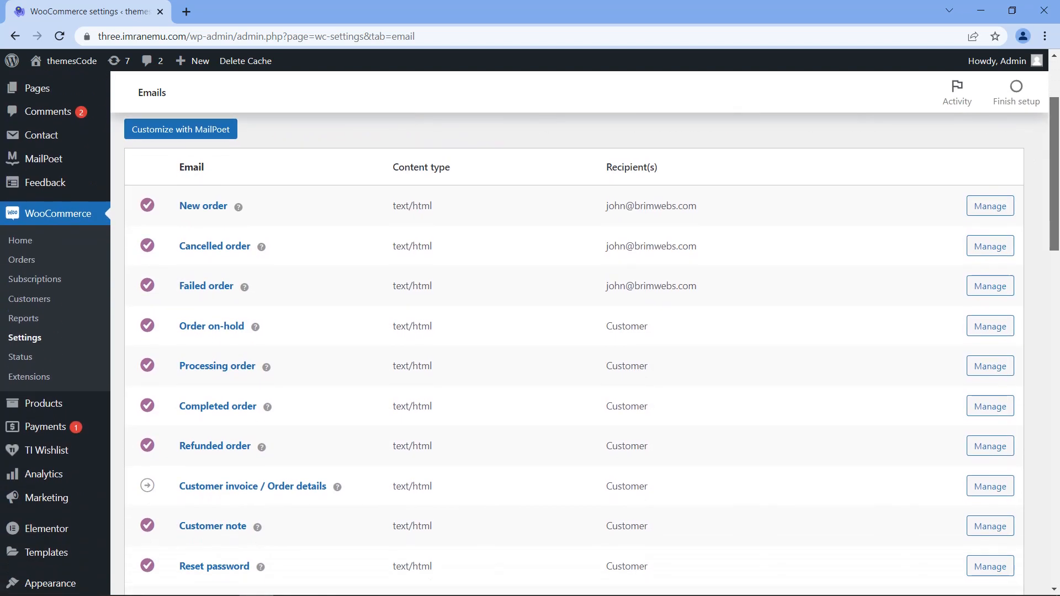
drag(179, 165, 205, 169)
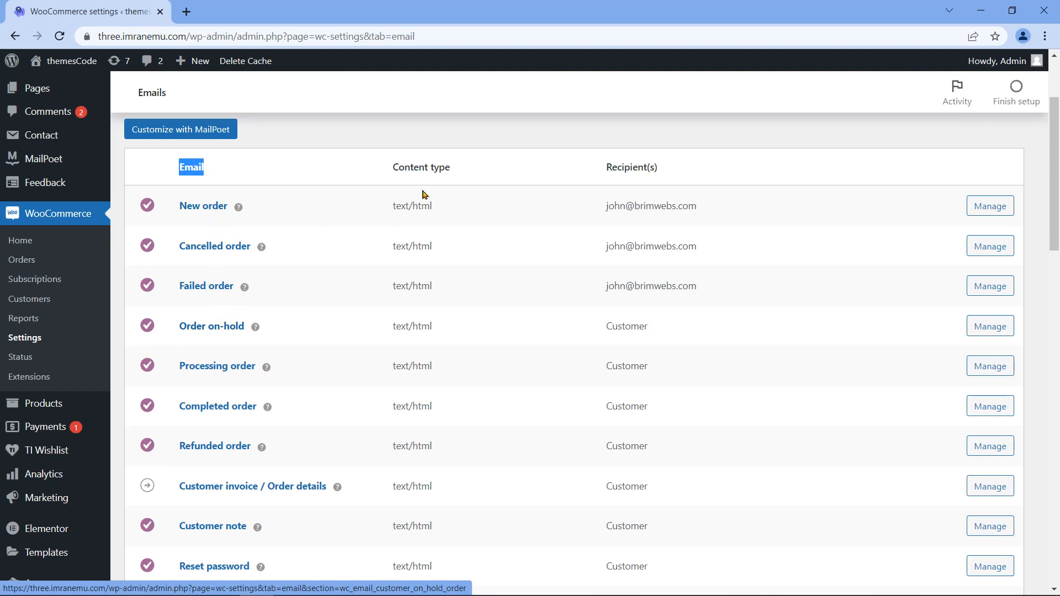
triple_click(625, 165)
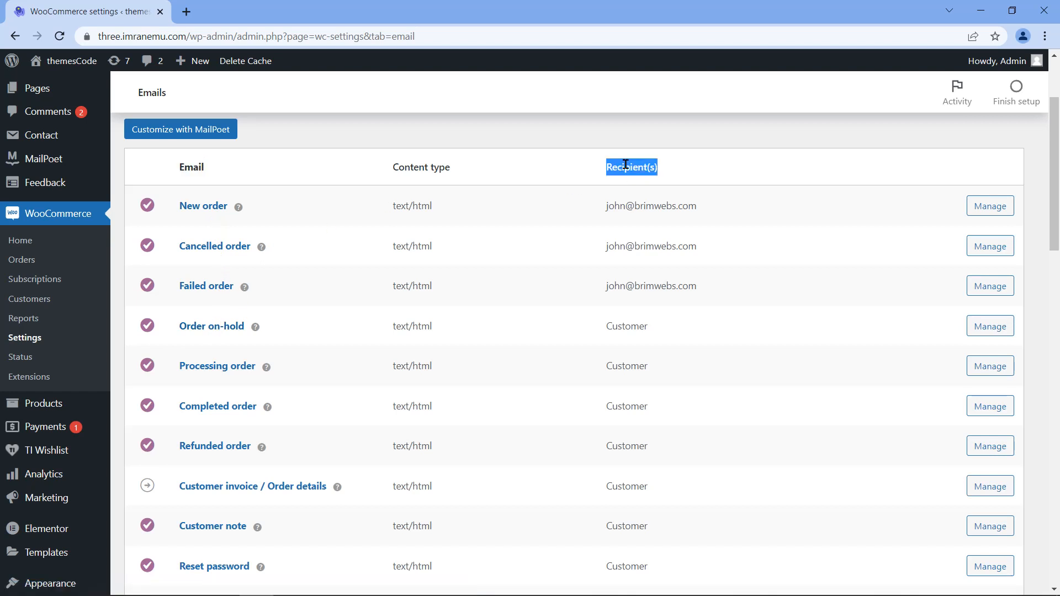
click(712, 174)
drag(180, 206, 230, 209)
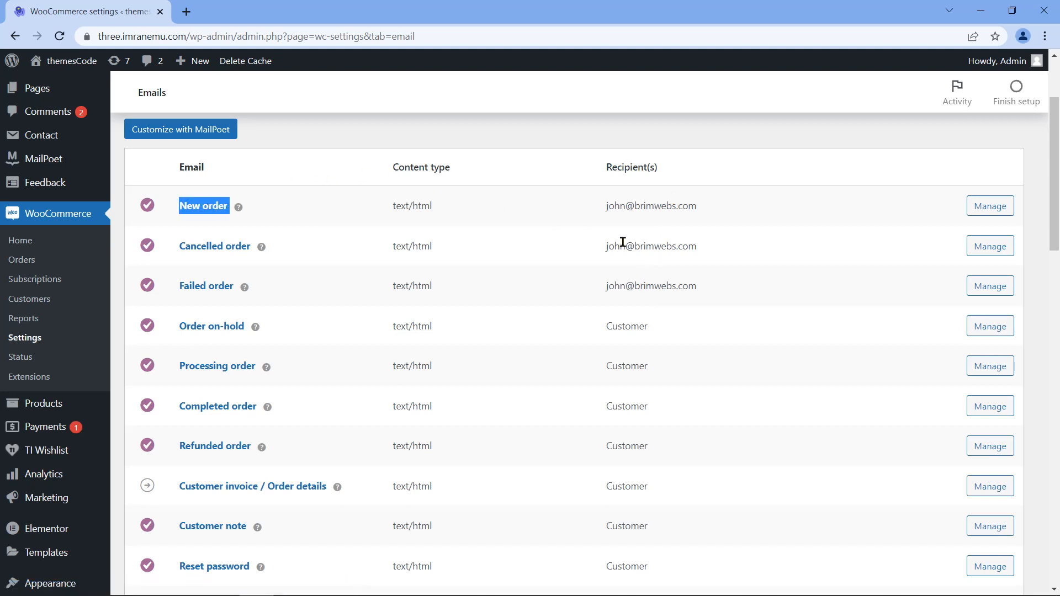
triple_click(639, 206)
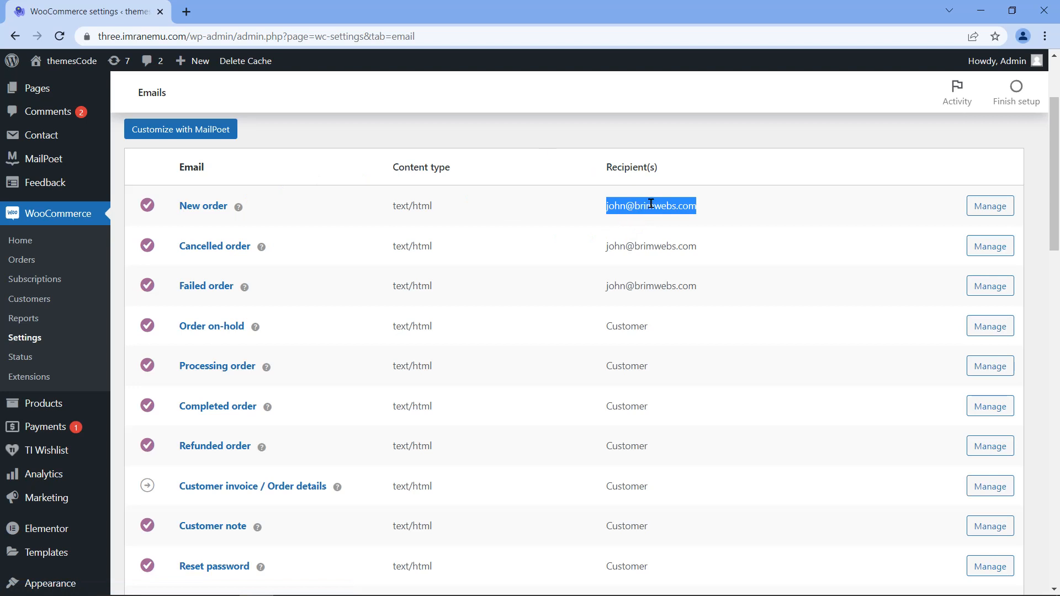
scroll(601, 336, up, 2)
drag(254, 320, 253, 364)
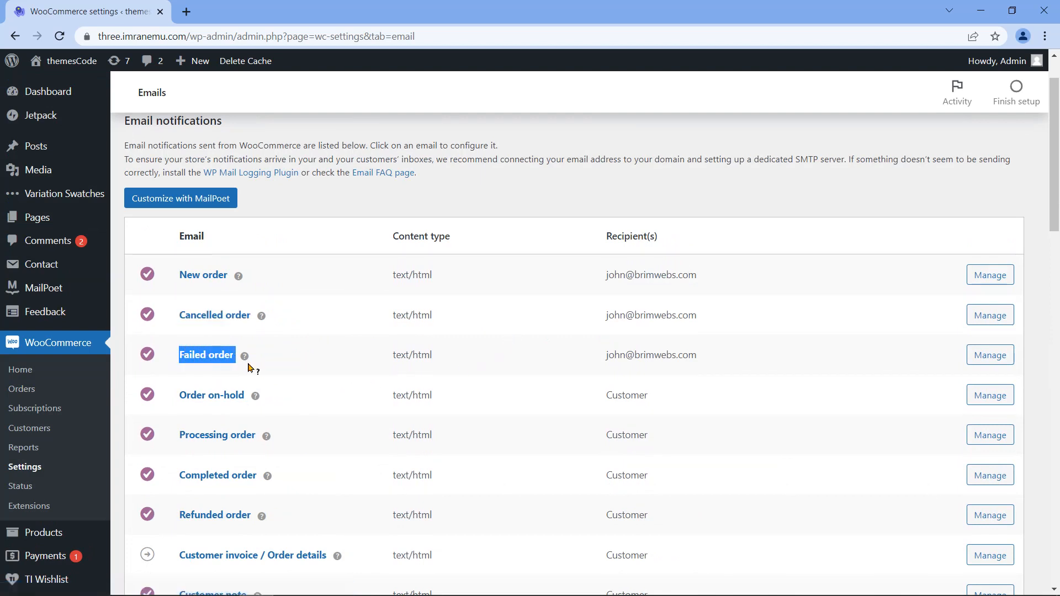
scroll(316, 379, down, 5)
drag(178, 449, 276, 440)
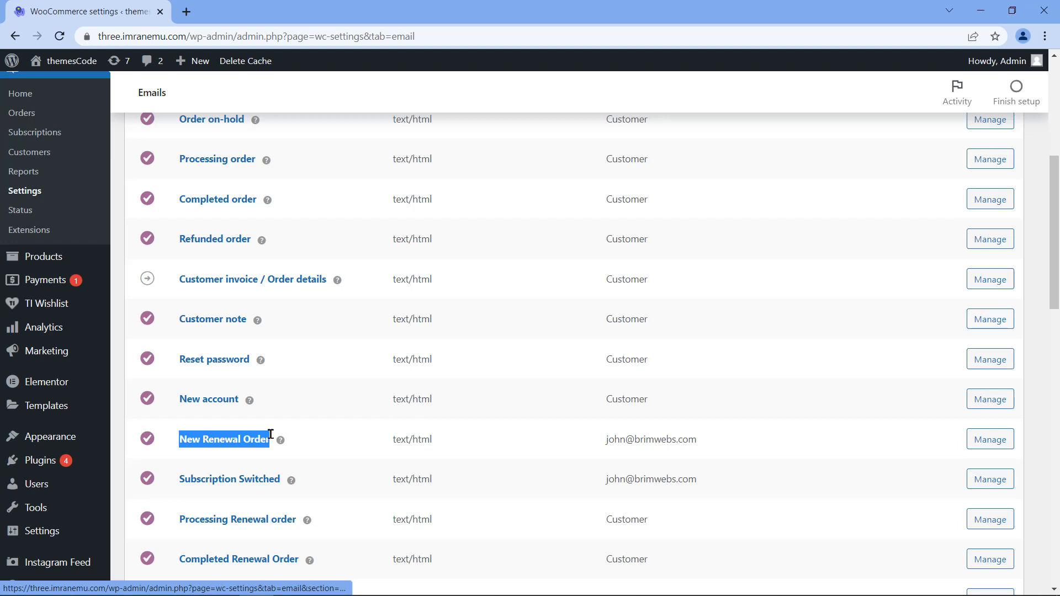
scroll(268, 440, down, 1)
drag(177, 414, 283, 411)
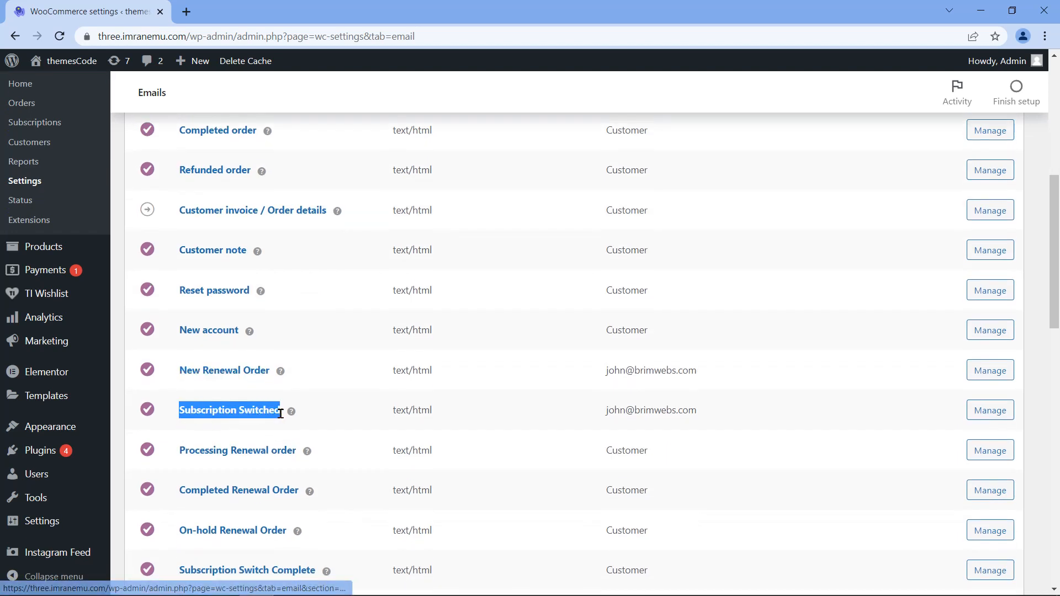
scroll(283, 429, down, 3)
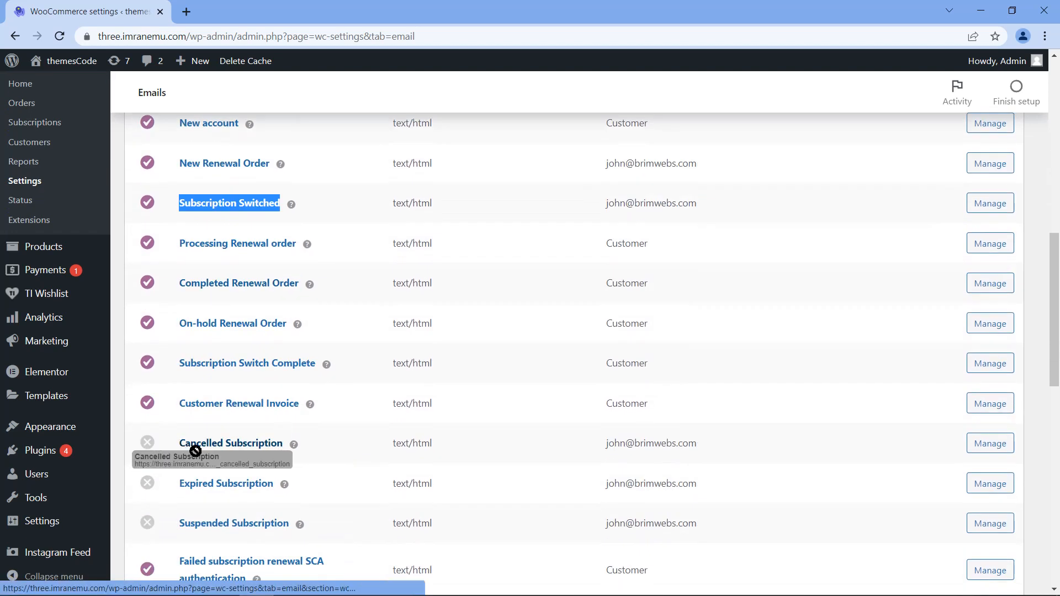
drag(179, 448, 297, 454)
scroll(297, 454, down, 2)
drag(179, 353, 276, 348)
drag(179, 389, 292, 394)
drag(178, 476, 369, 483)
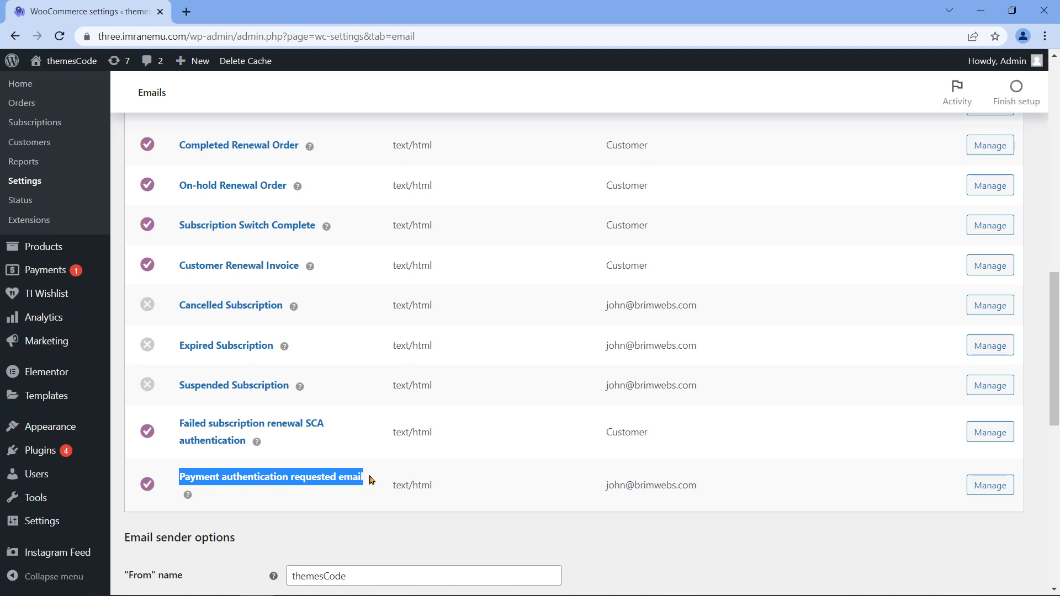
click(555, 460)
double_click(616, 432)
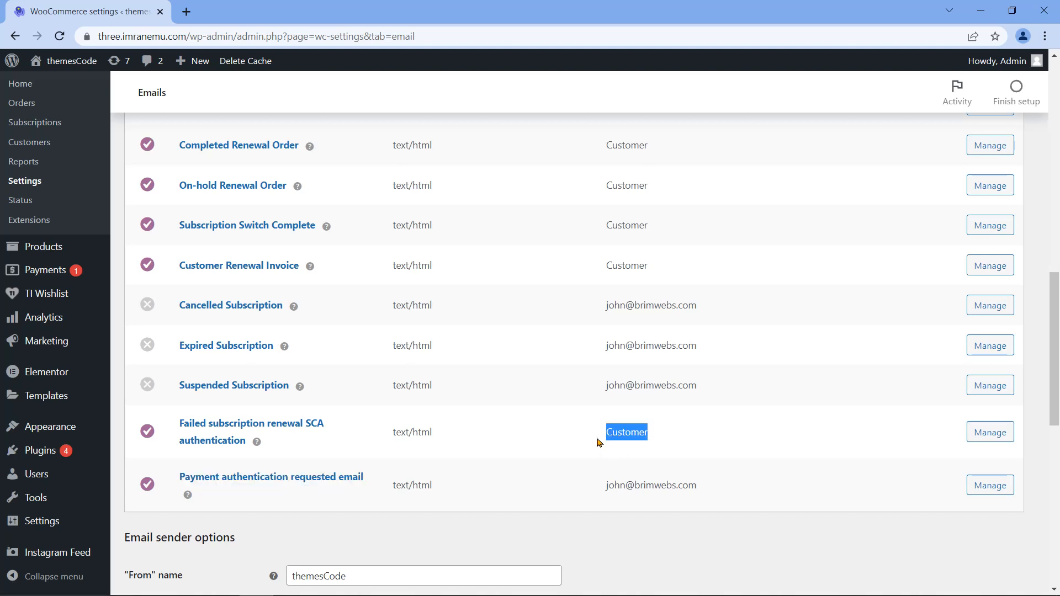
scroll(575, 419, up, 15)
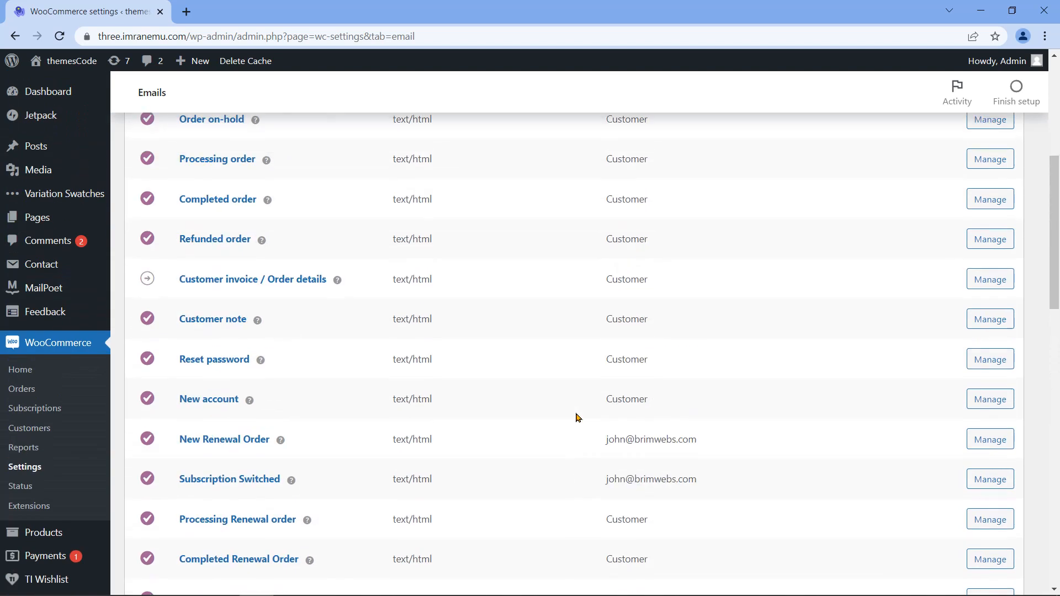
drag(173, 389, 248, 387)
scroll(177, 406, down, 1)
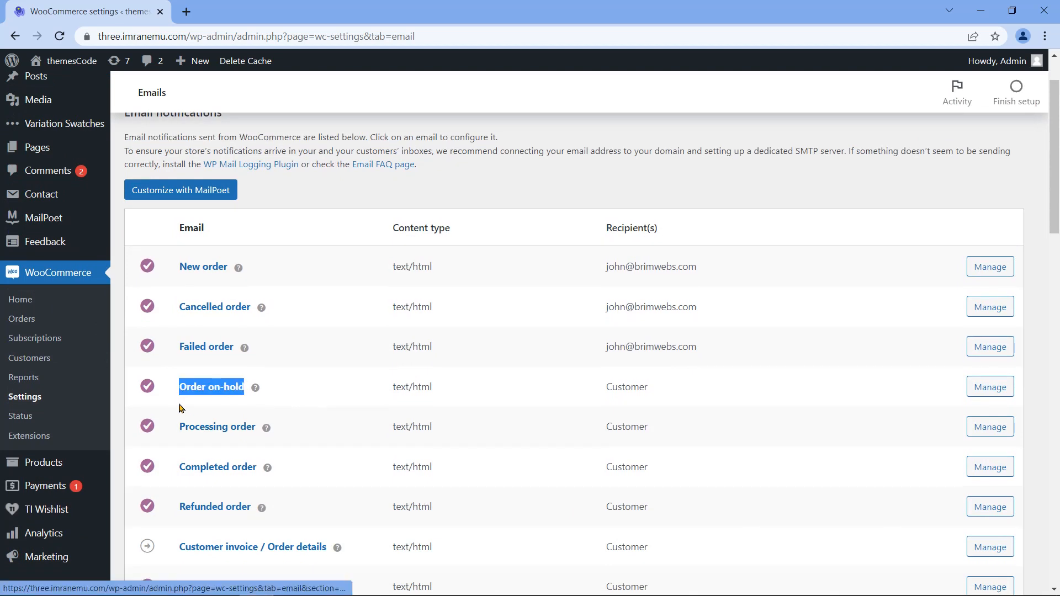
drag(176, 362, 261, 360)
scroll(176, 404, down, 1)
drag(178, 330, 257, 330)
drag(177, 371, 255, 370)
drag(239, 423, 326, 410)
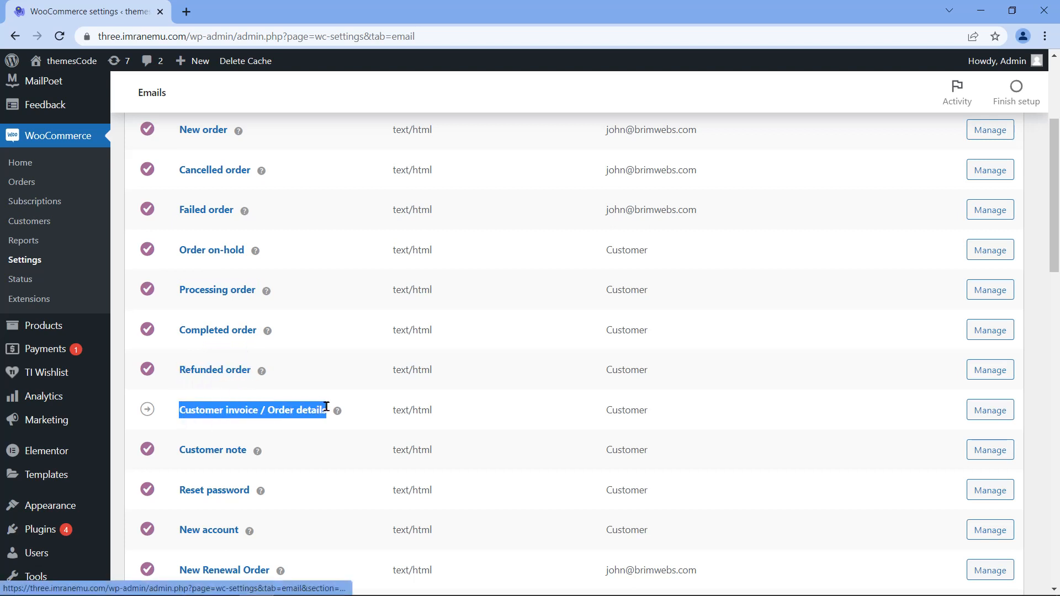
scroll(289, 398, down, 3)
drag(182, 244, 250, 254)
drag(177, 284, 249, 285)
drag(172, 326, 293, 309)
scroll(293, 310, down, 3)
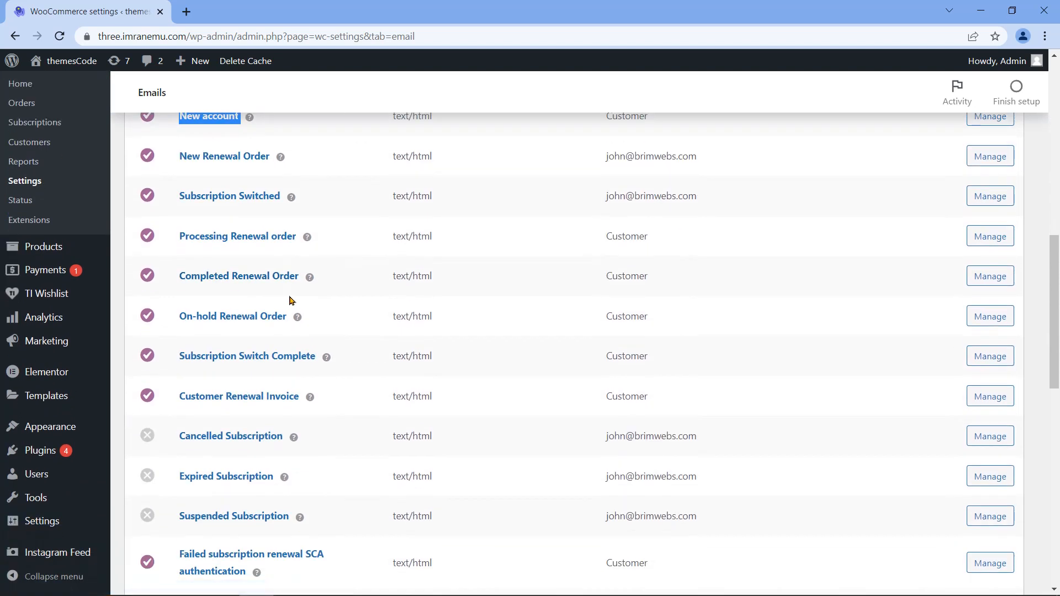
drag(181, 239, 298, 238)
drag(179, 279, 301, 277)
drag(180, 327, 287, 311)
drag(178, 366, 321, 357)
drag(180, 404, 303, 396)
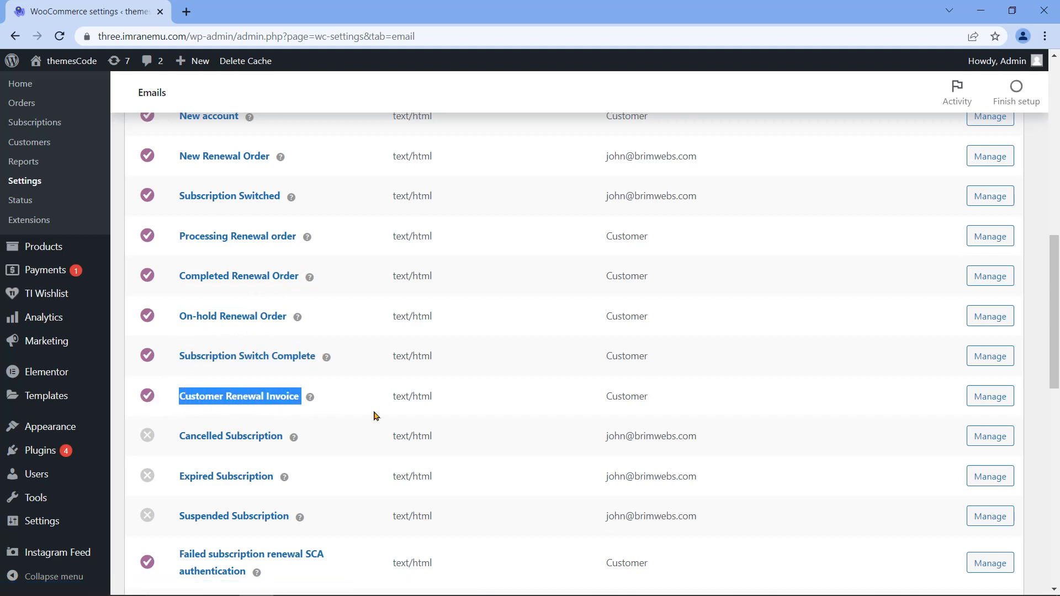
scroll(374, 415, down, 3)
drag(176, 354, 251, 366)
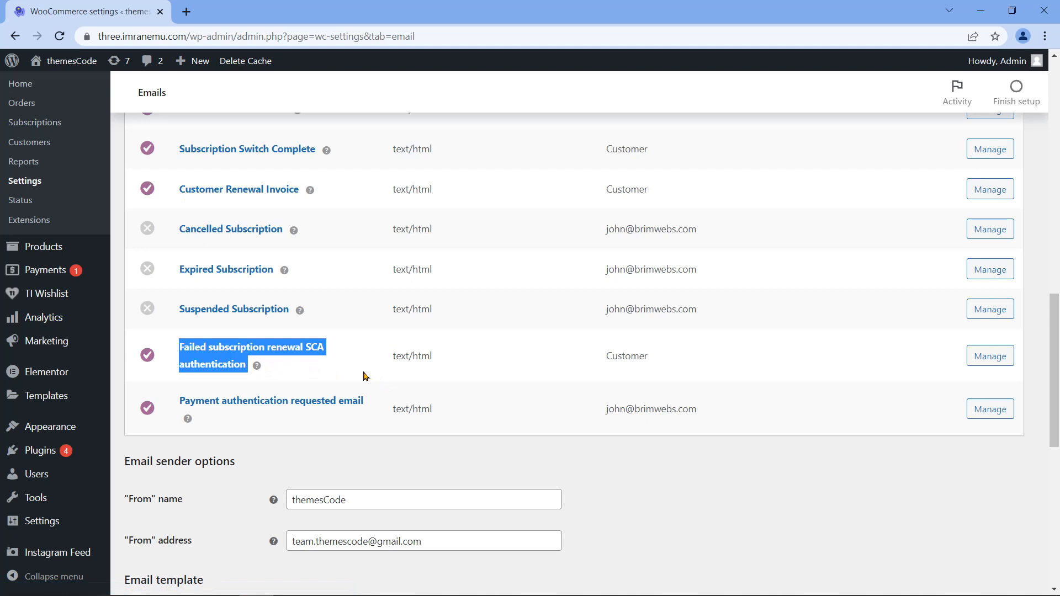
scroll(348, 351, up, 15)
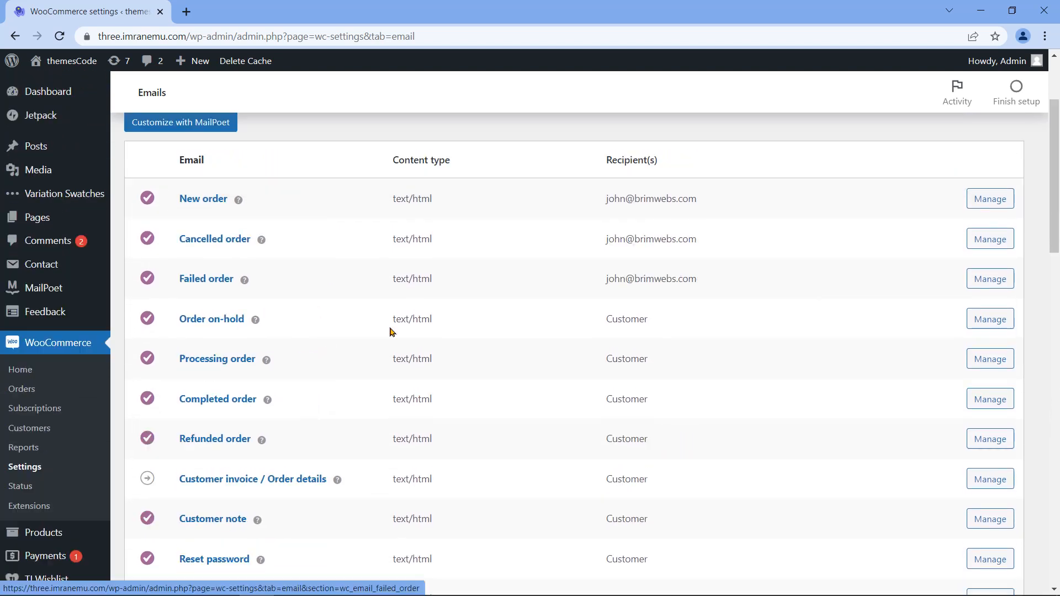
Step: Set the Completed order email heading to 'Thanks for shopping with us.'
drag(177, 405, 258, 399)
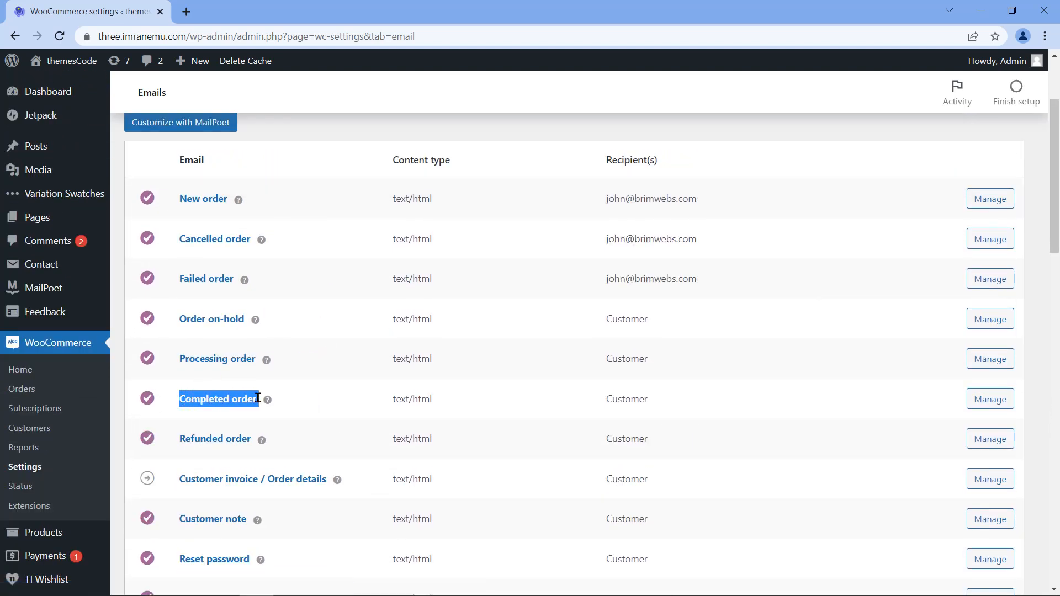
double_click(190, 154)
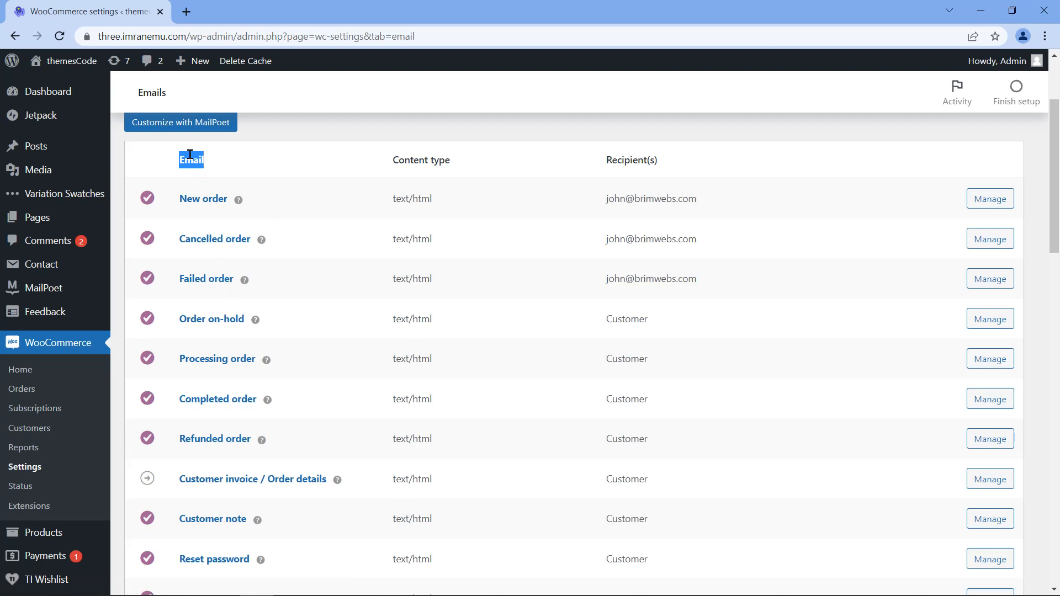
click(991, 402)
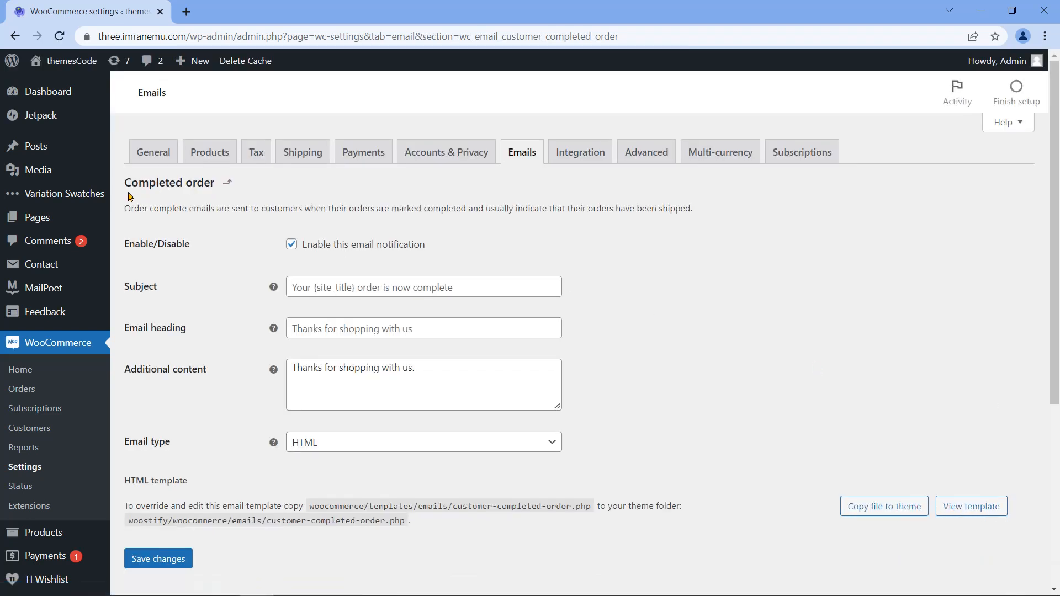
drag(125, 183, 217, 177)
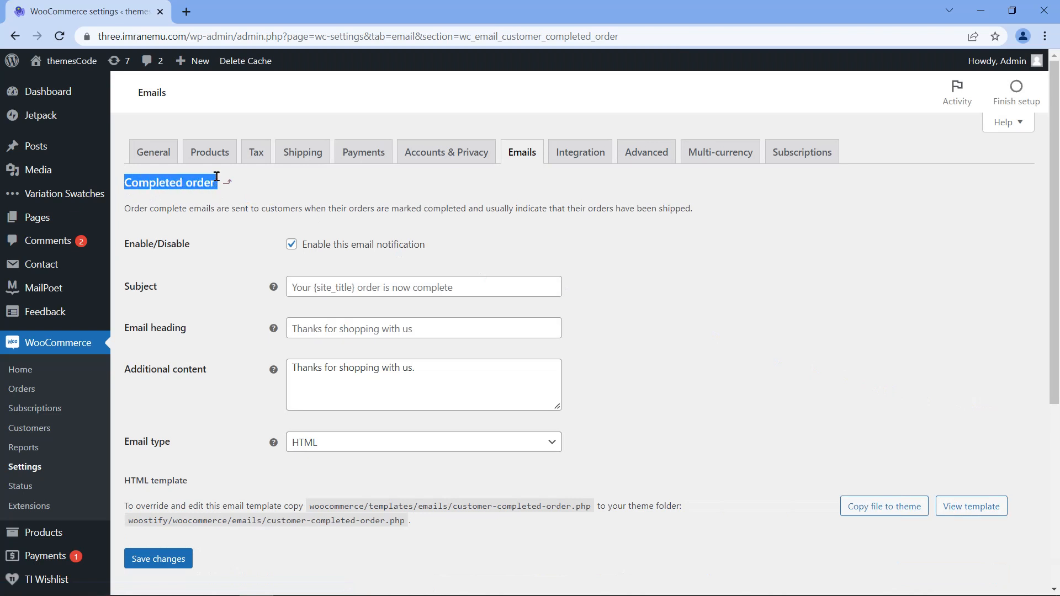
click(342, 330)
text(Thanks for shopping with us.)
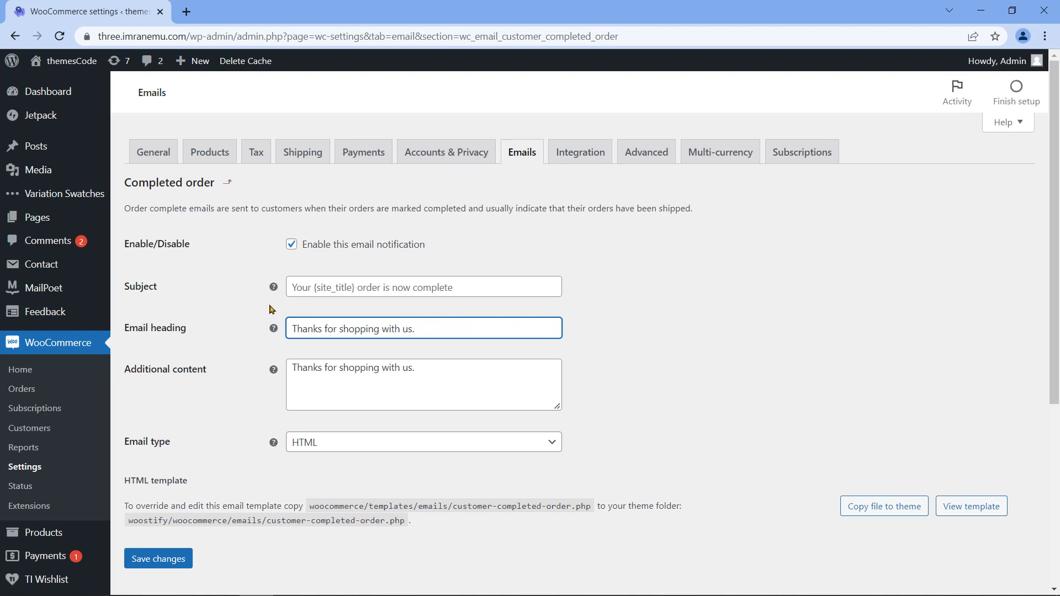
Step: Append 'If you have any problems or questions, please let us know. We are always with you.' to the additional content and save
drag(186, 330, 124, 332)
triple_click(165, 378)
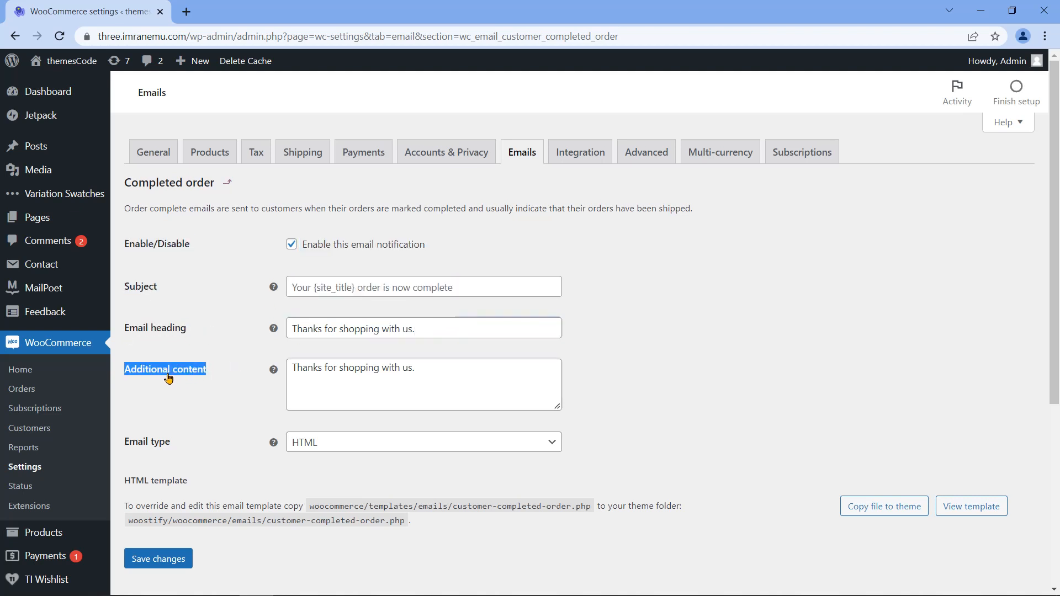
click(440, 375)
text(If you have any problems or questions, please let us know. We are always with you.)
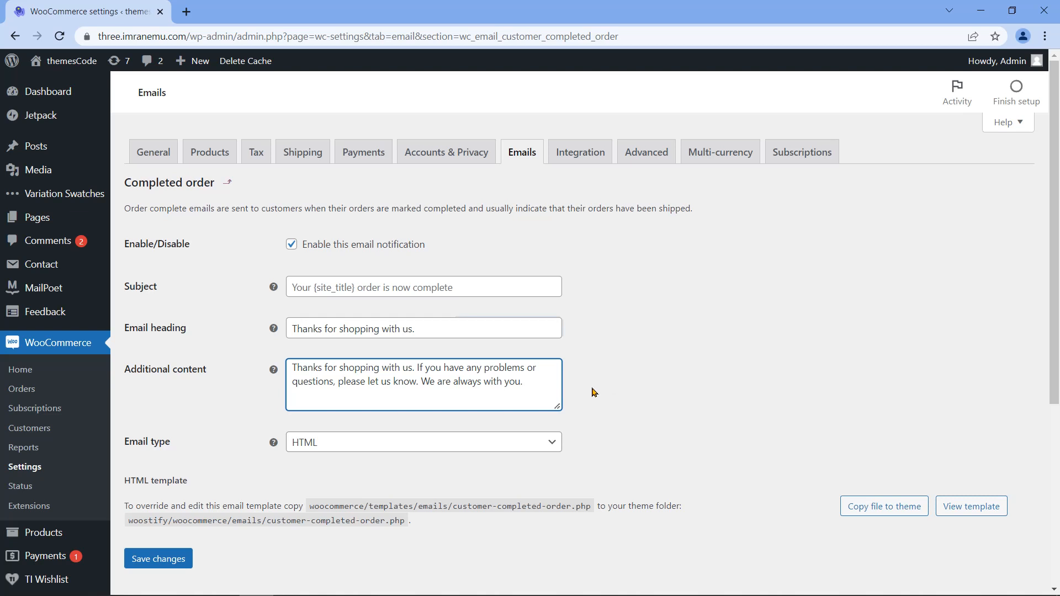
click(153, 565)
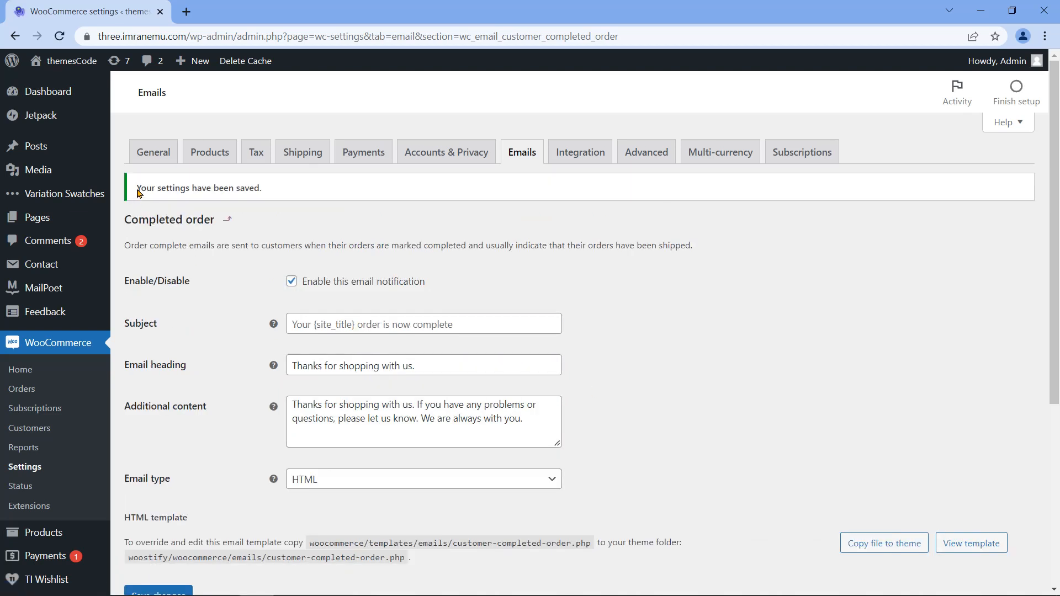
drag(135, 192, 270, 190)
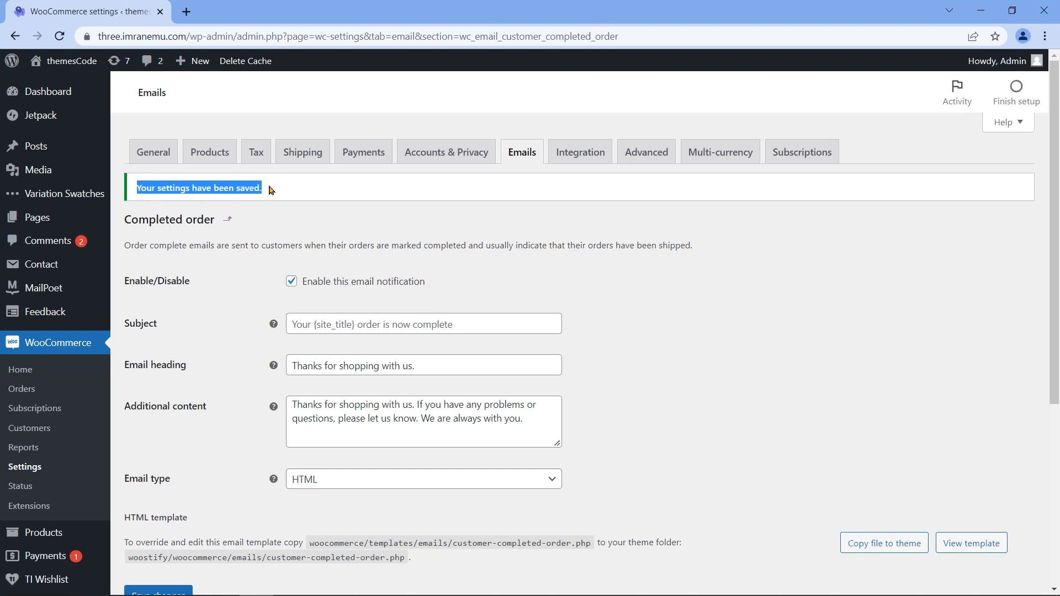
click(519, 156)
Step: Tick Enable this email notification for the Cancelled Subscription email
scroll(528, 297, down, 12)
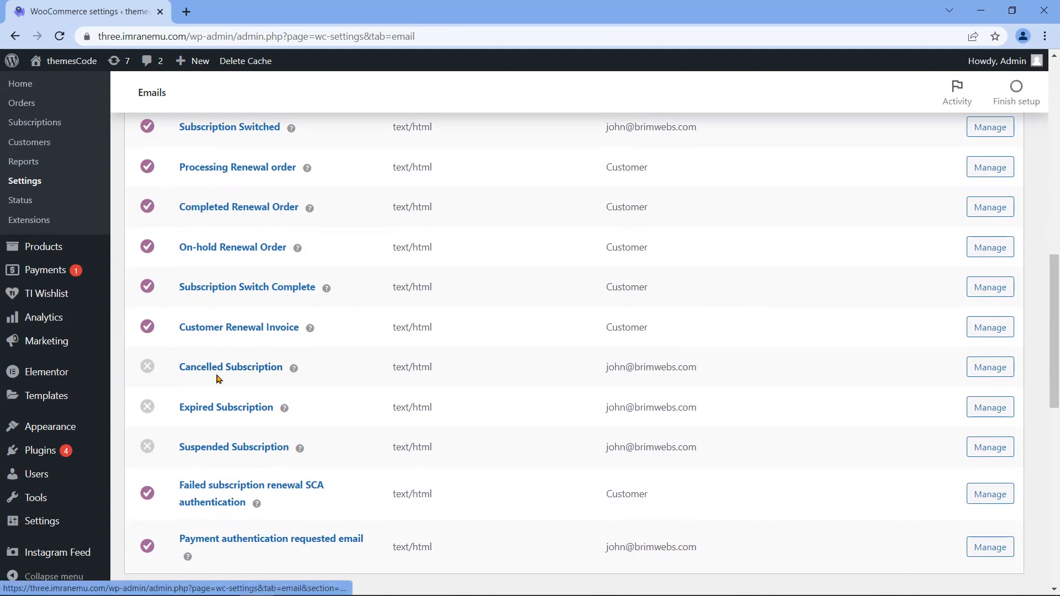
drag(176, 371, 285, 369)
drag(179, 409, 274, 409)
drag(178, 448, 293, 449)
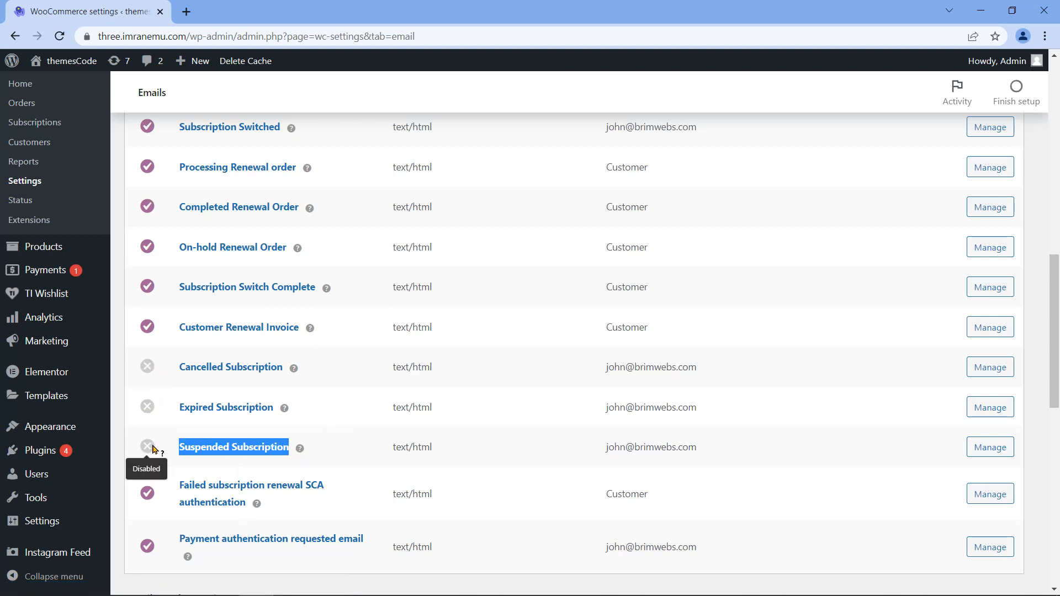
drag(178, 369, 284, 362)
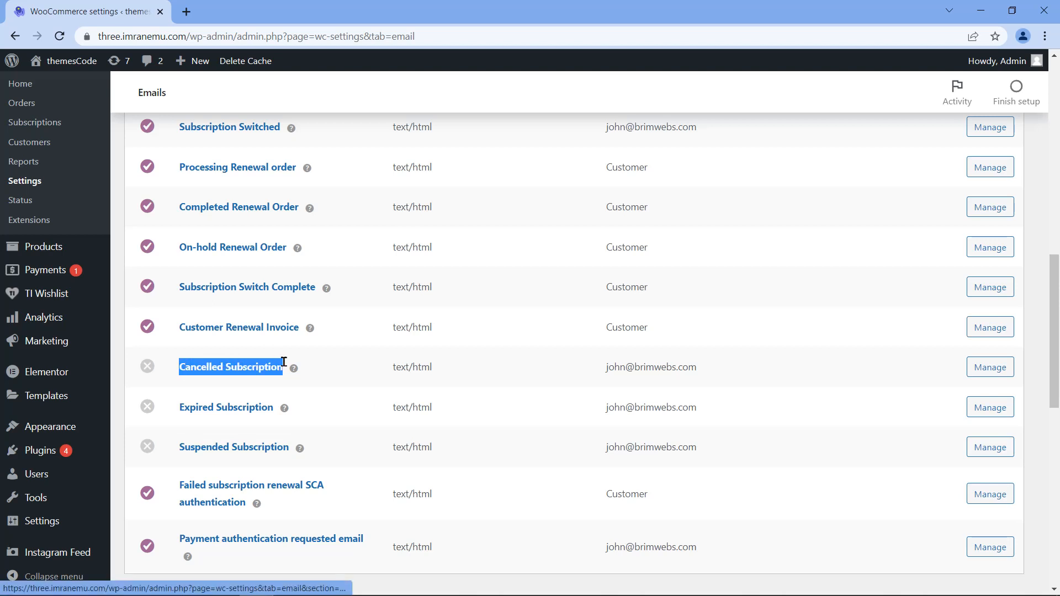
click(975, 375)
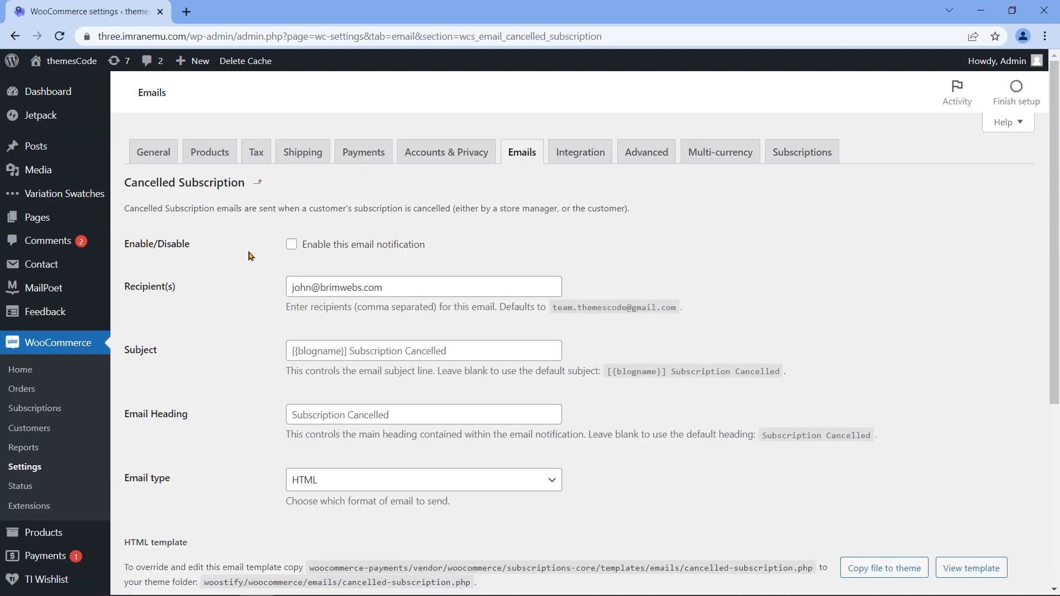
triple_click(155, 244)
click(155, 244)
drag(126, 249, 204, 257)
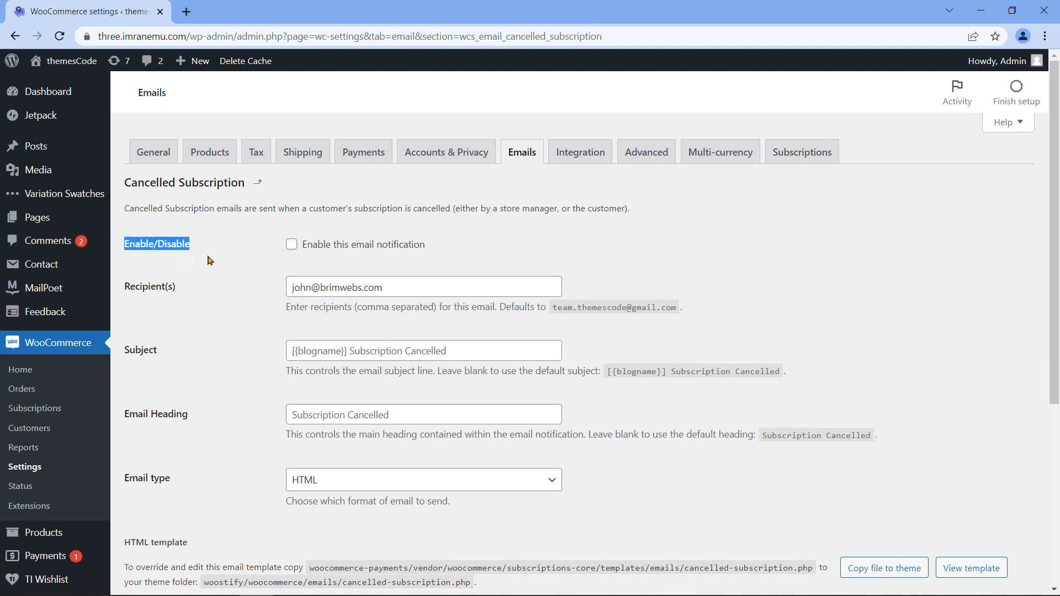
click(291, 245)
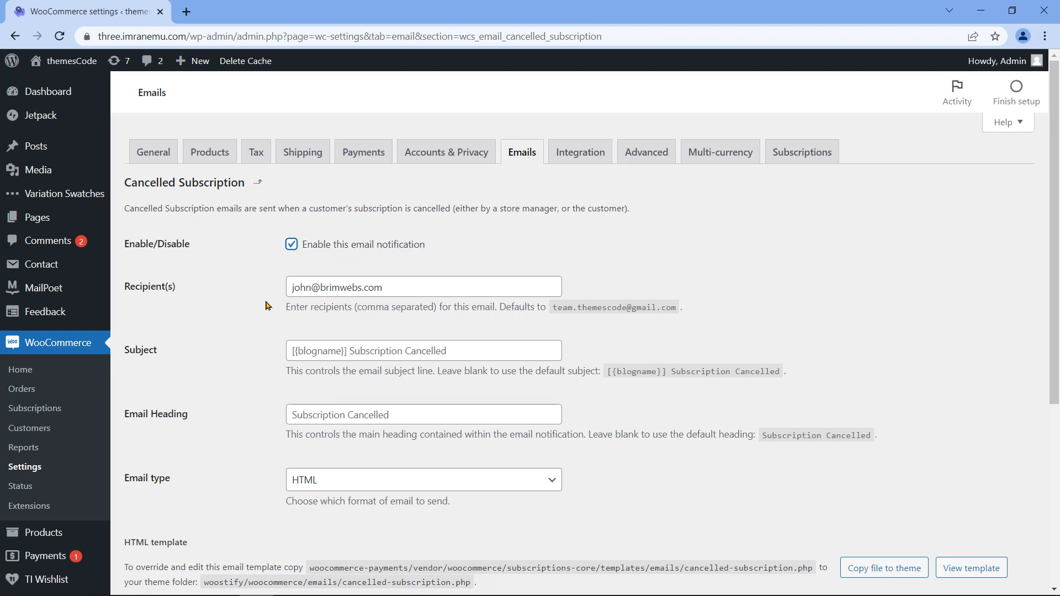
Step: Save the Cancelled Subscription settings and return to the email notifications list
scroll(261, 303, down, 3)
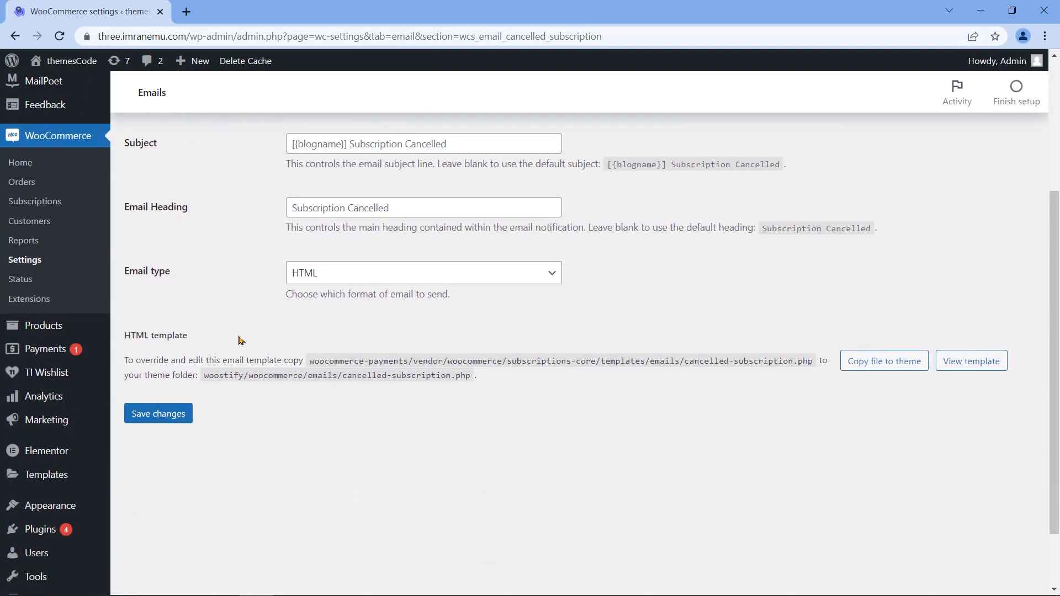
click(174, 422)
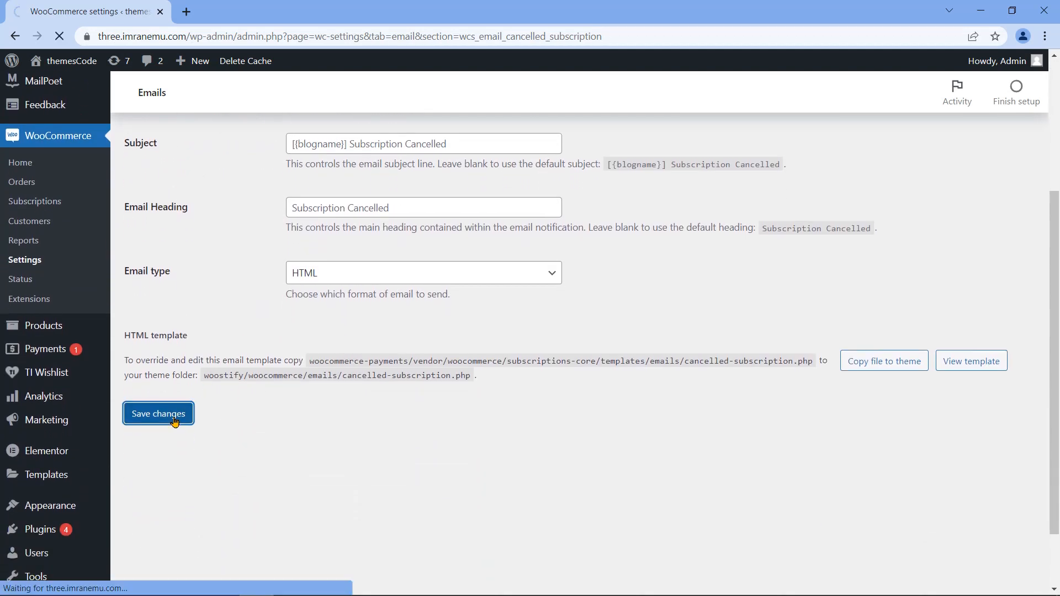
drag(136, 187, 272, 196)
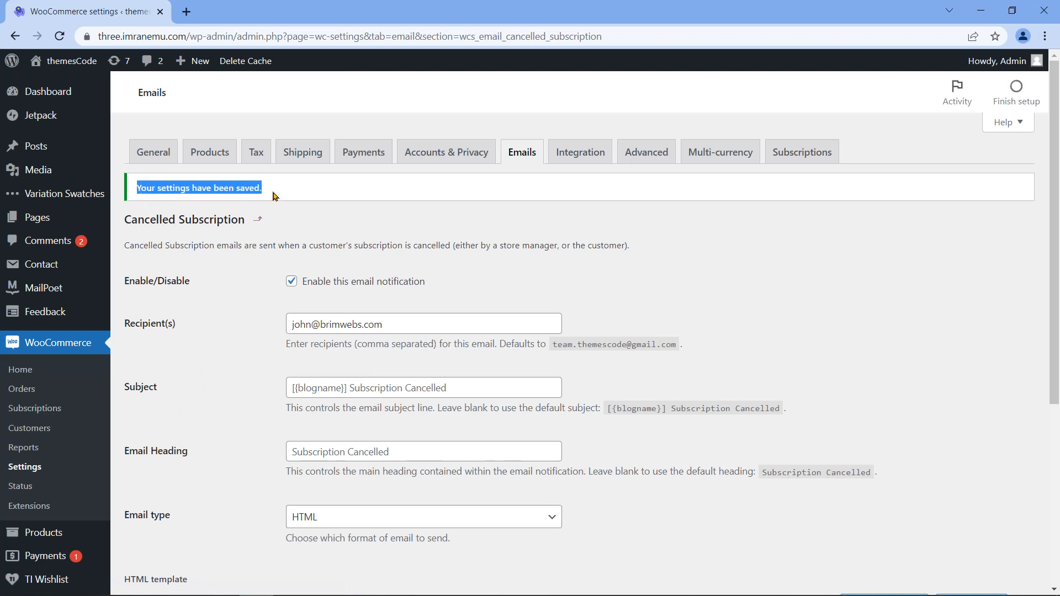
click(525, 155)
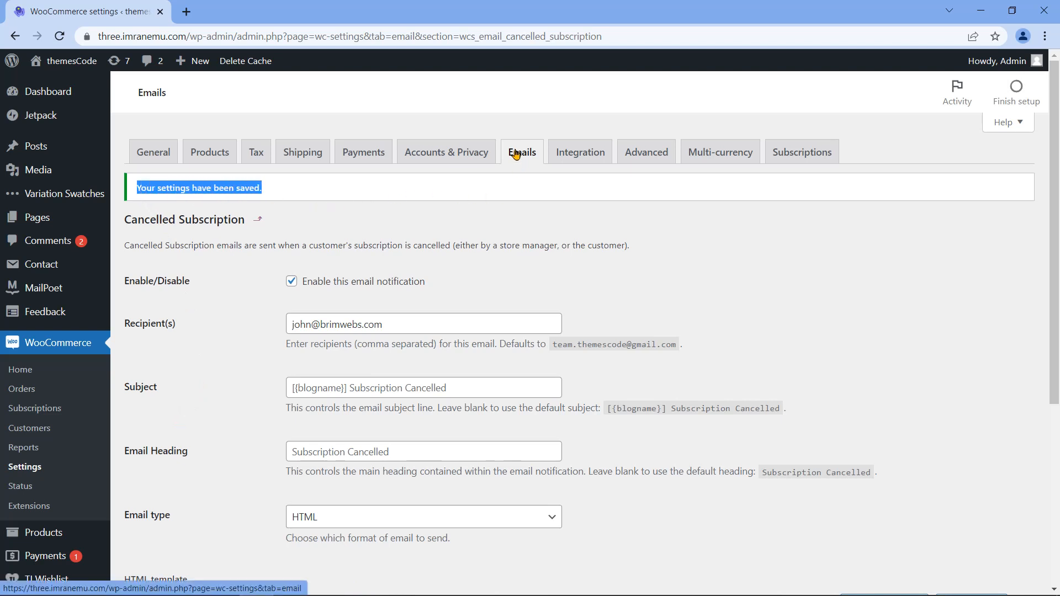
Step: Enable the Expired Subscription email notification and save it
scroll(376, 345, down, 12)
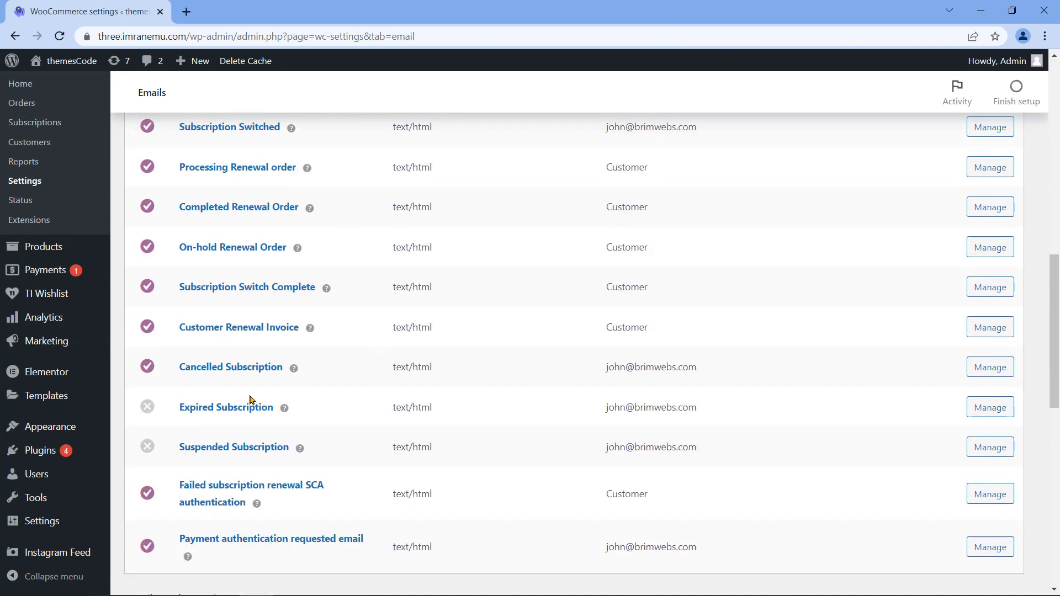
drag(178, 376, 284, 380)
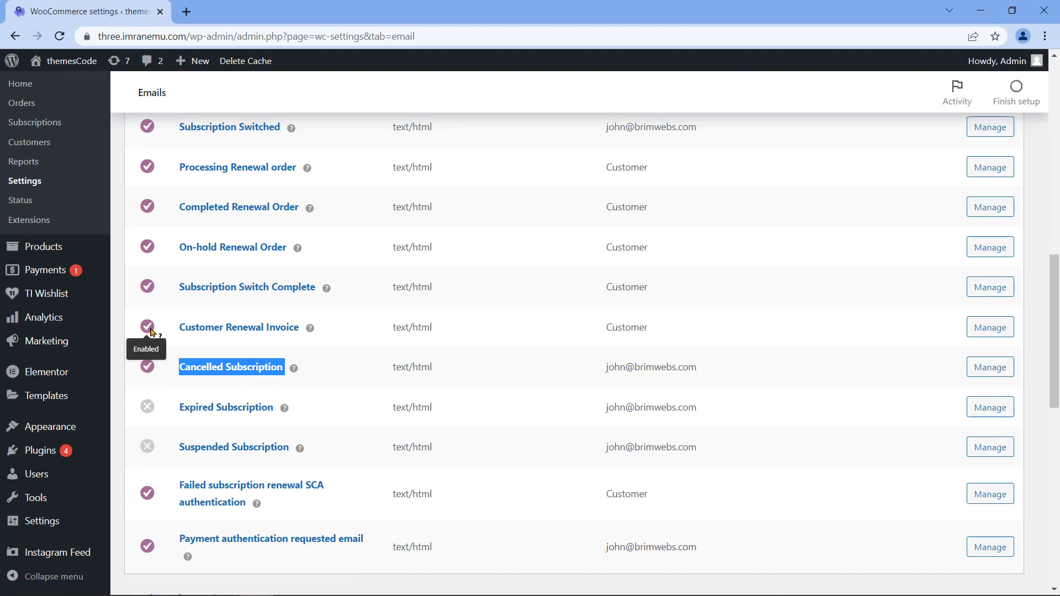
scroll(174, 381, down, 2)
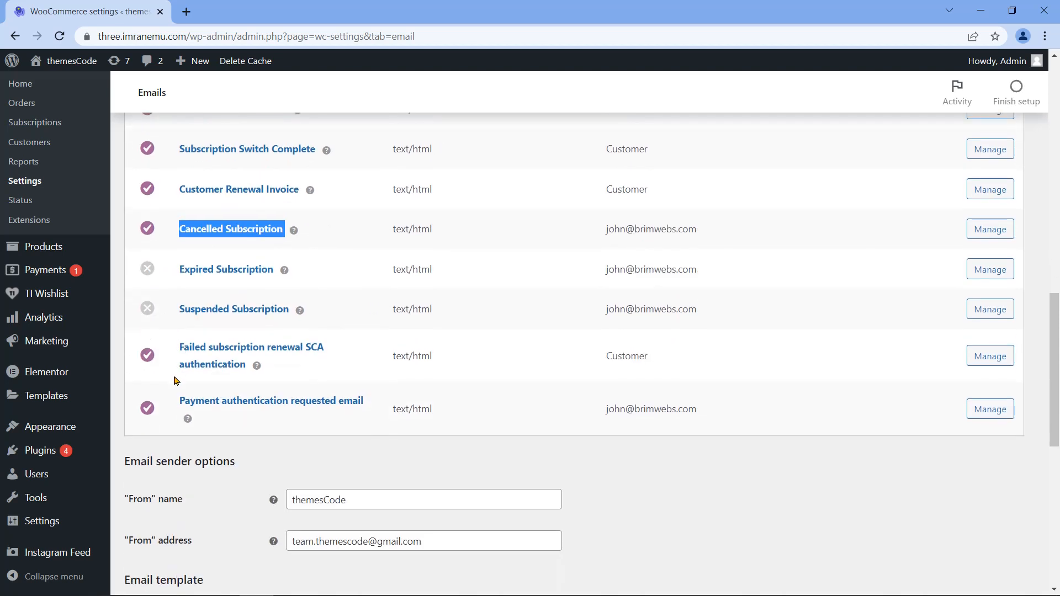
scroll(182, 359, up, 1)
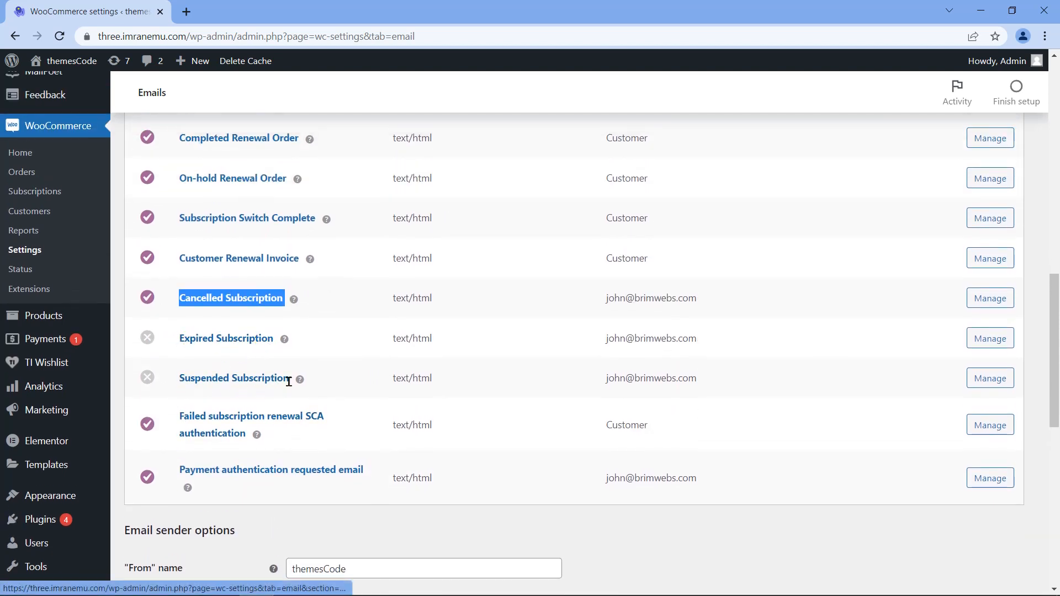
drag(275, 339, 178, 339)
click(987, 346)
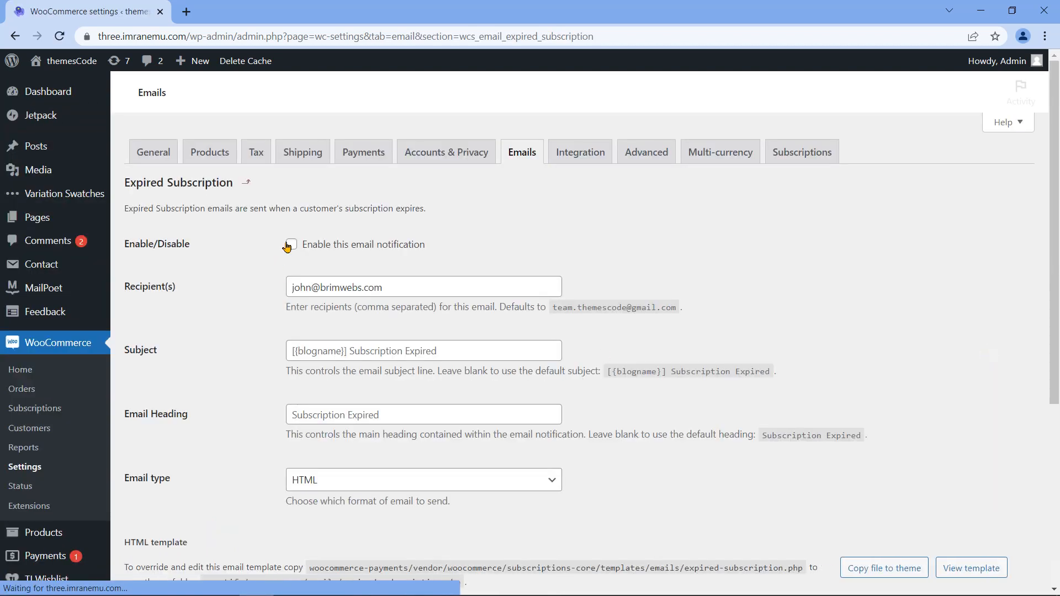
click(290, 245)
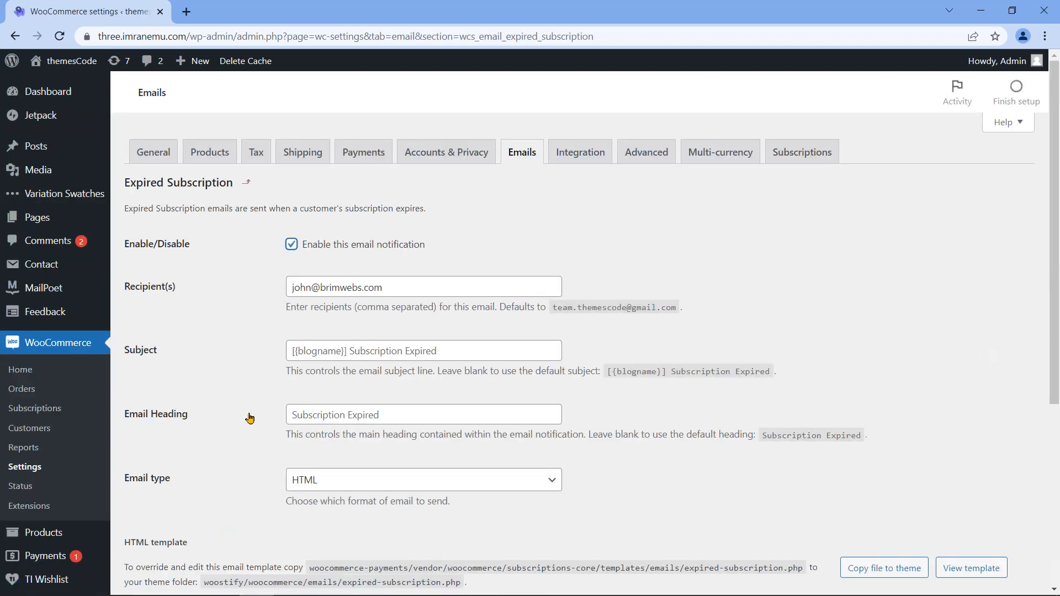
scroll(149, 409, down, 4)
click(149, 411)
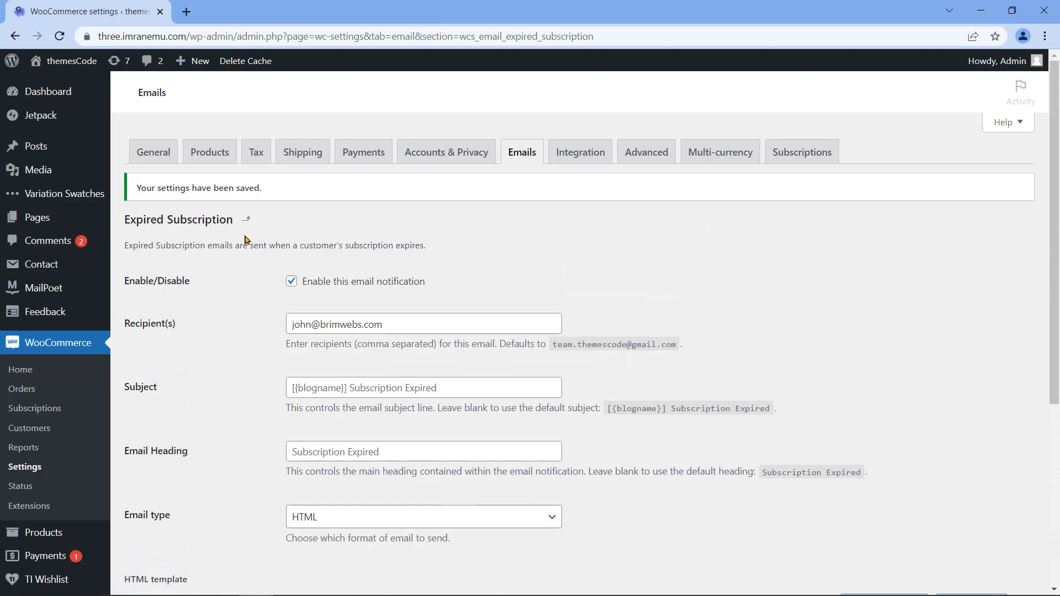
Step: Enable the Suspended Subscription email notification and save it
scroll(367, 441, down, 12)
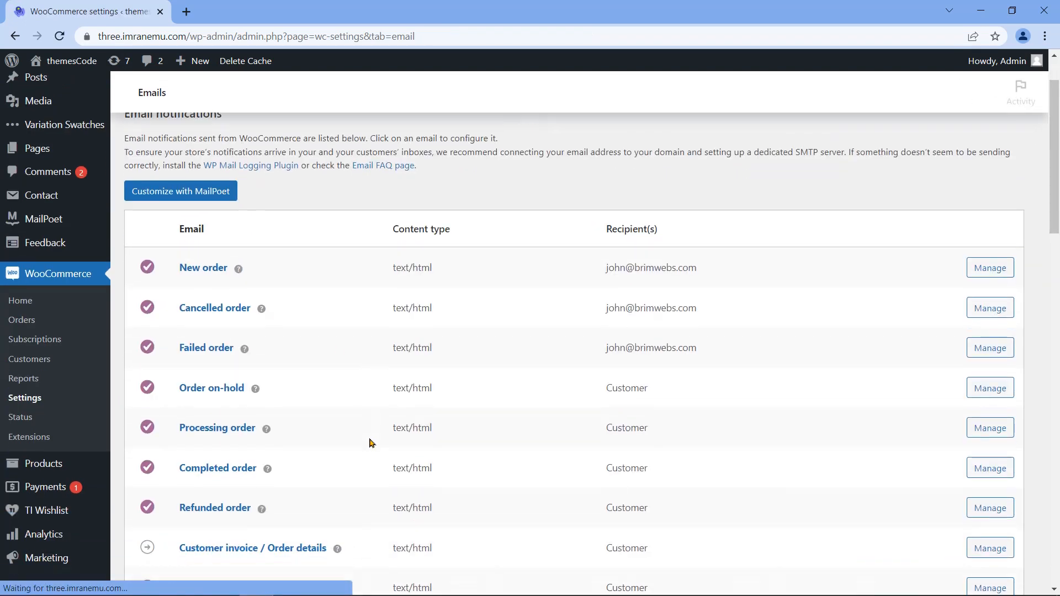
drag(177, 309, 326, 323)
click(990, 310)
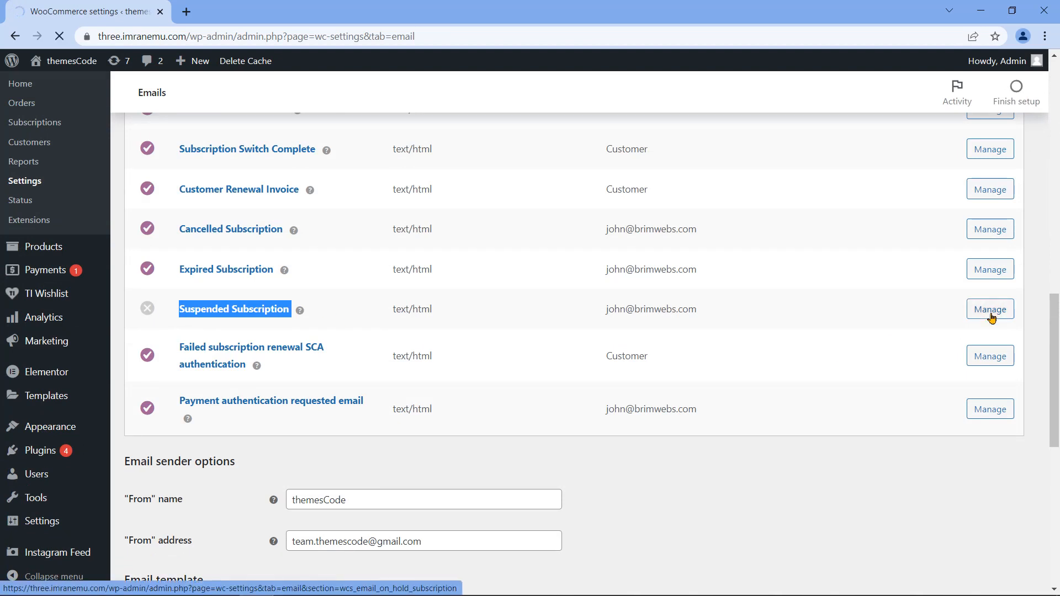
click(291, 244)
scroll(243, 440, down, 5)
click(176, 354)
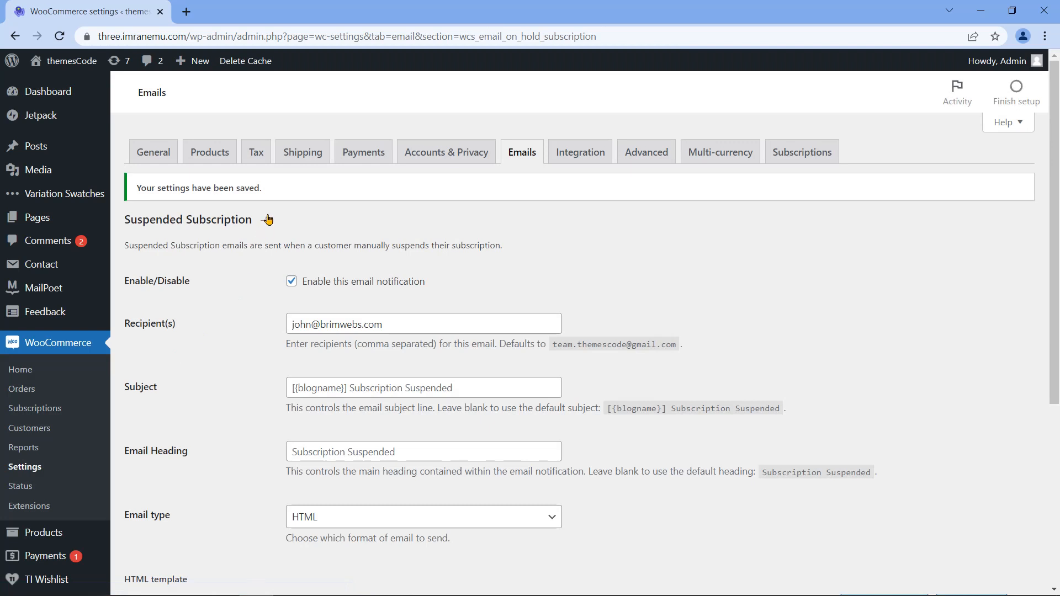
scroll(298, 256, down, 10)
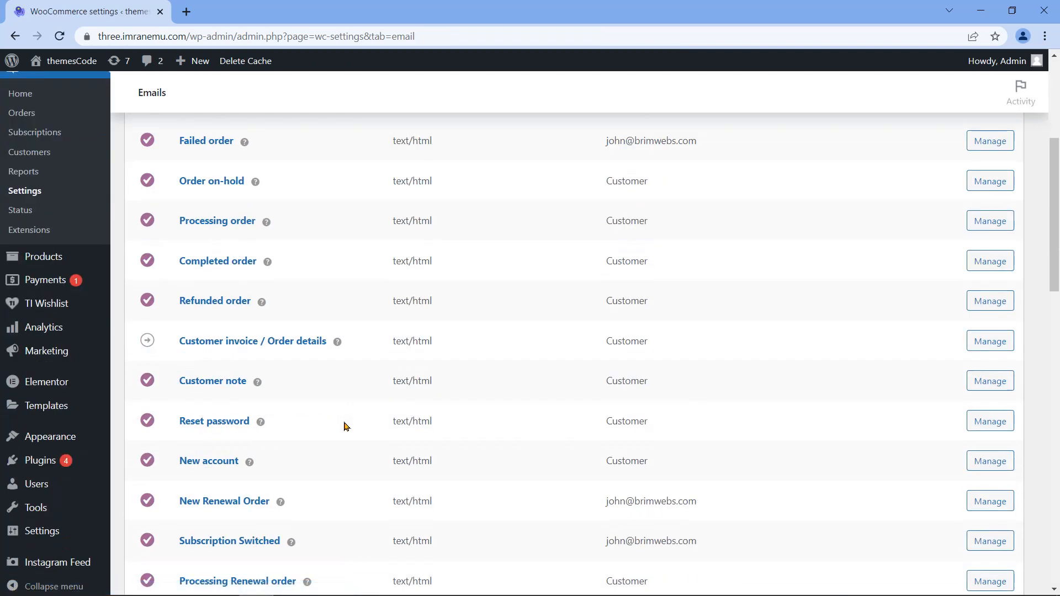
scroll(317, 370, down, 4)
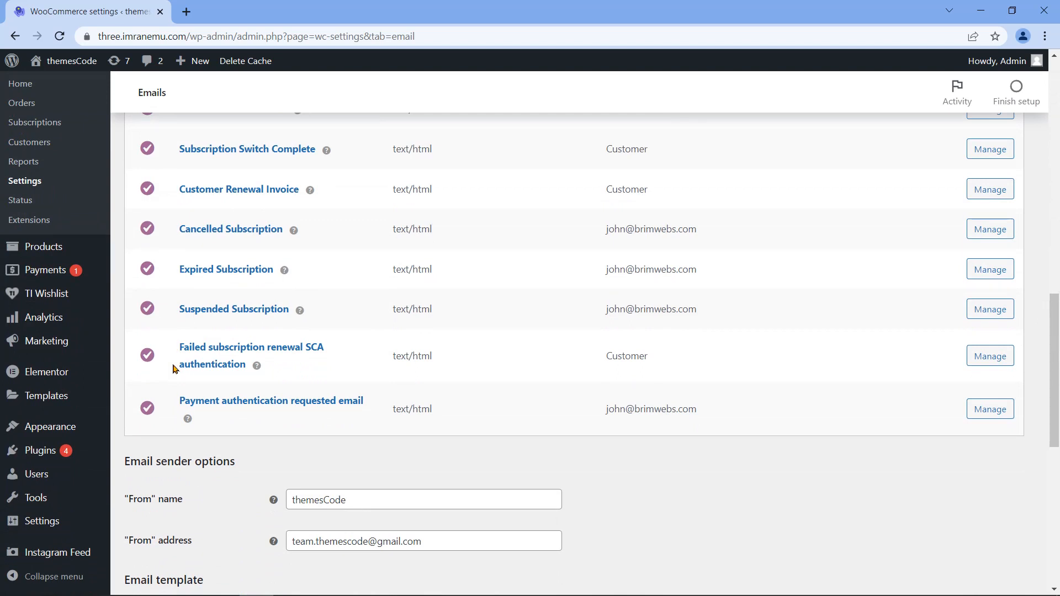
scroll(173, 369, down, 3)
Step: Change the From name to WinterPress and replace the From address with the new e-mail
drag(123, 319, 243, 328)
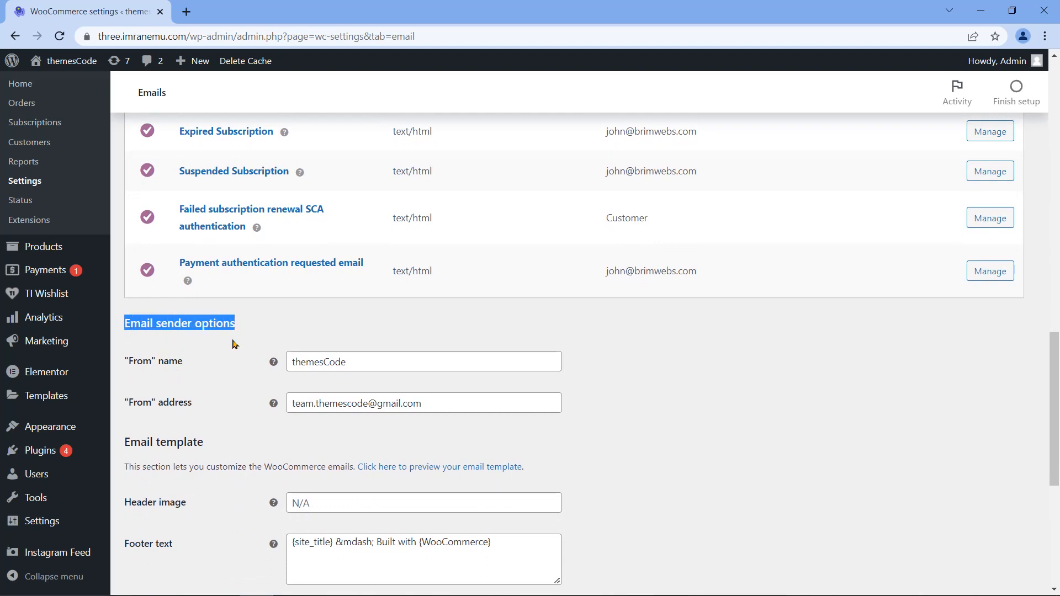
drag(126, 365, 185, 363)
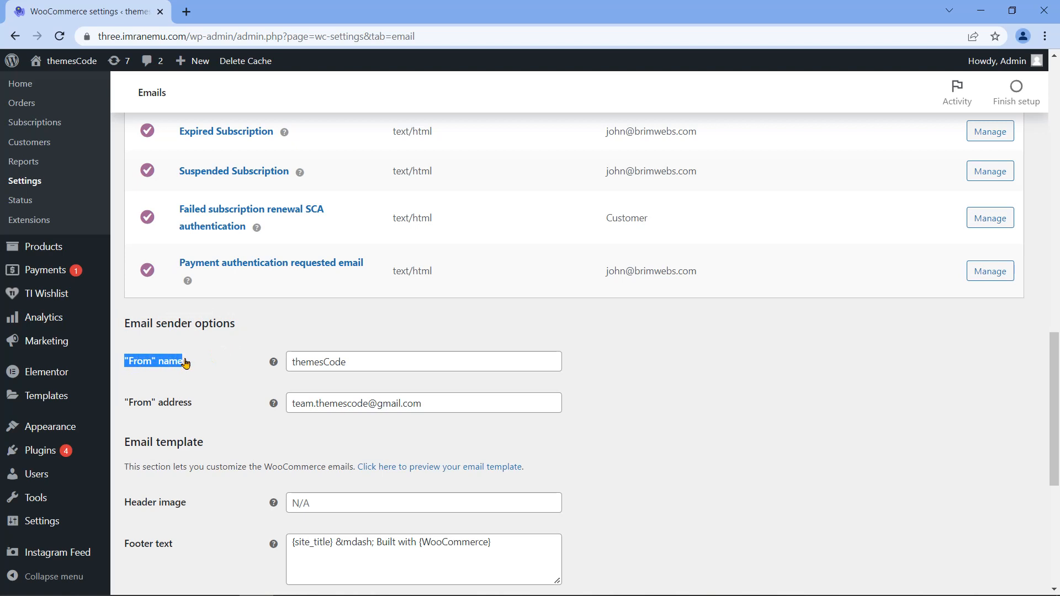
double_click(420, 359)
text(WinterPress)
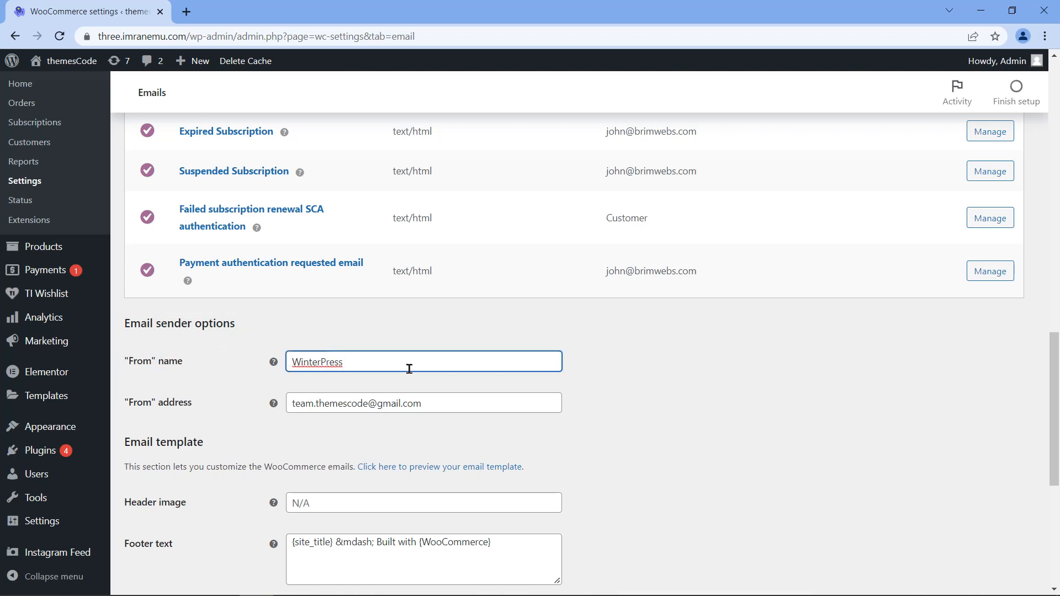
drag(121, 409, 164, 408)
triple_click(175, 406)
triple_click(433, 401)
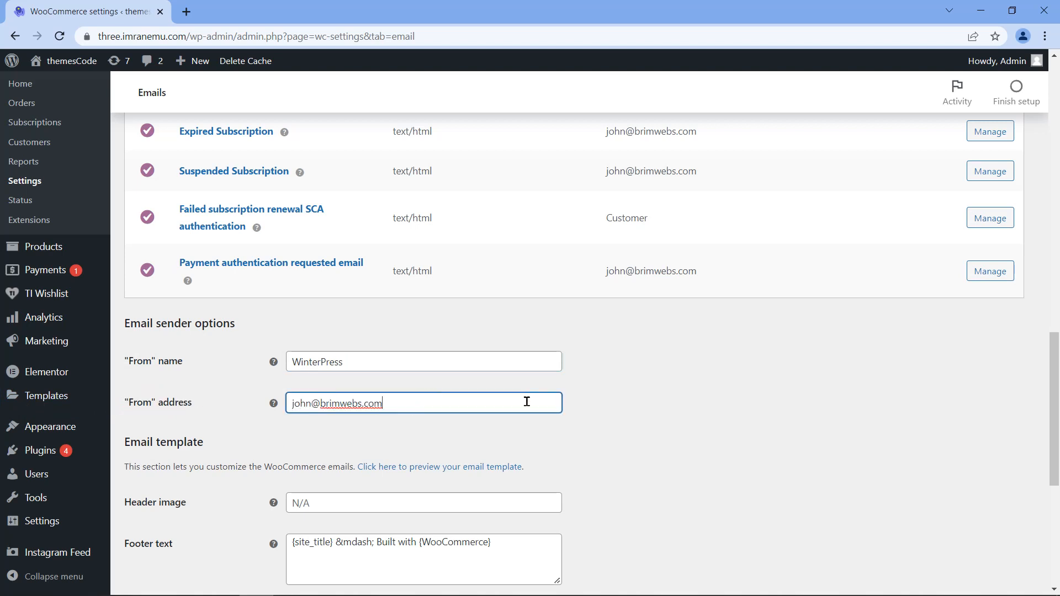
Step: Review the Email template header image, footer text and colour settings
scroll(174, 321, down, 5)
drag(121, 168, 208, 168)
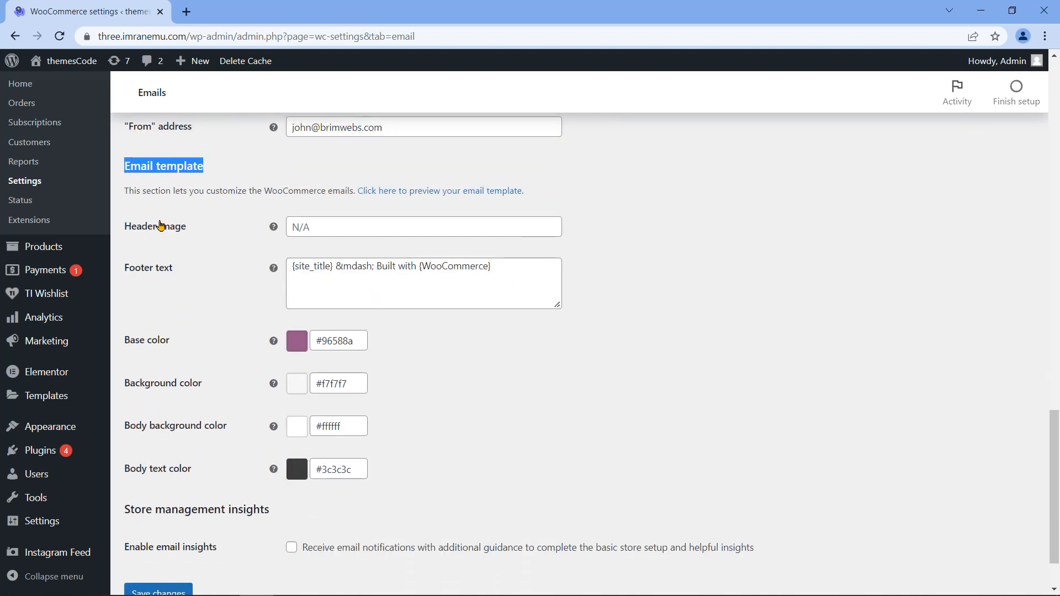
triple_click(156, 231)
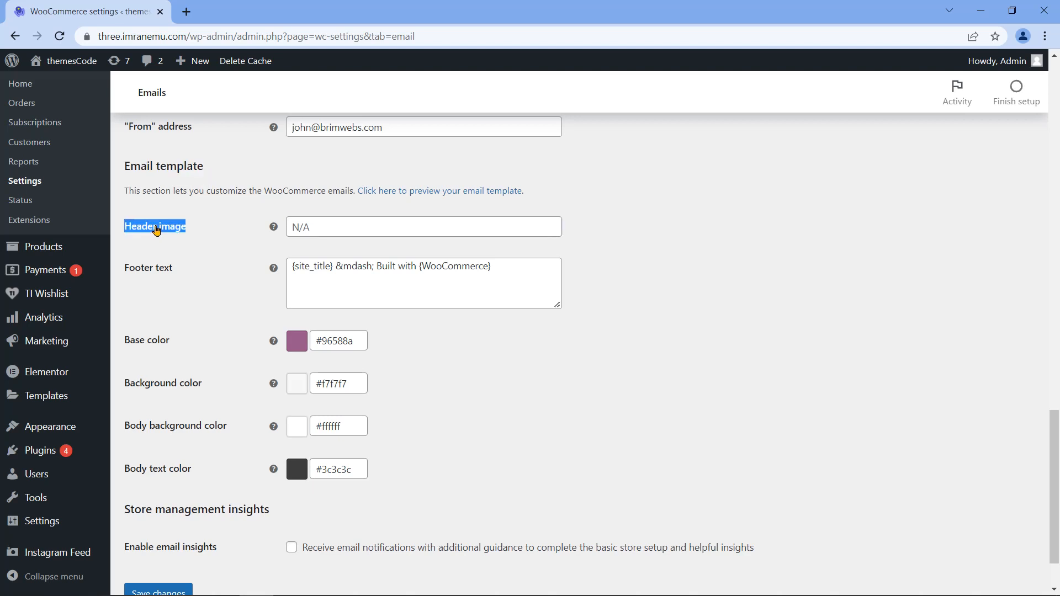
triple_click(155, 272)
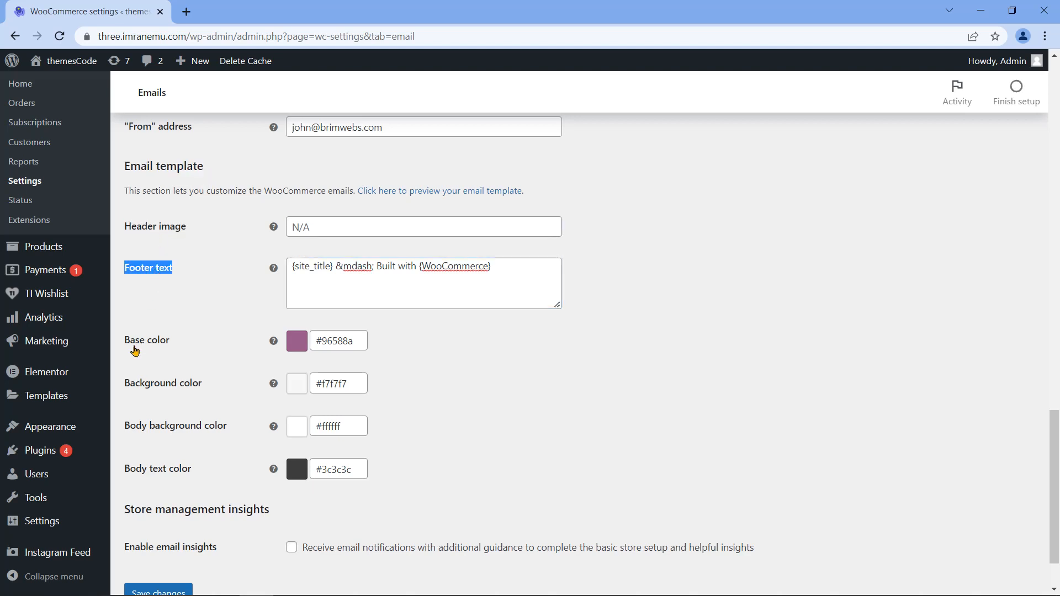
triple_click(138, 341)
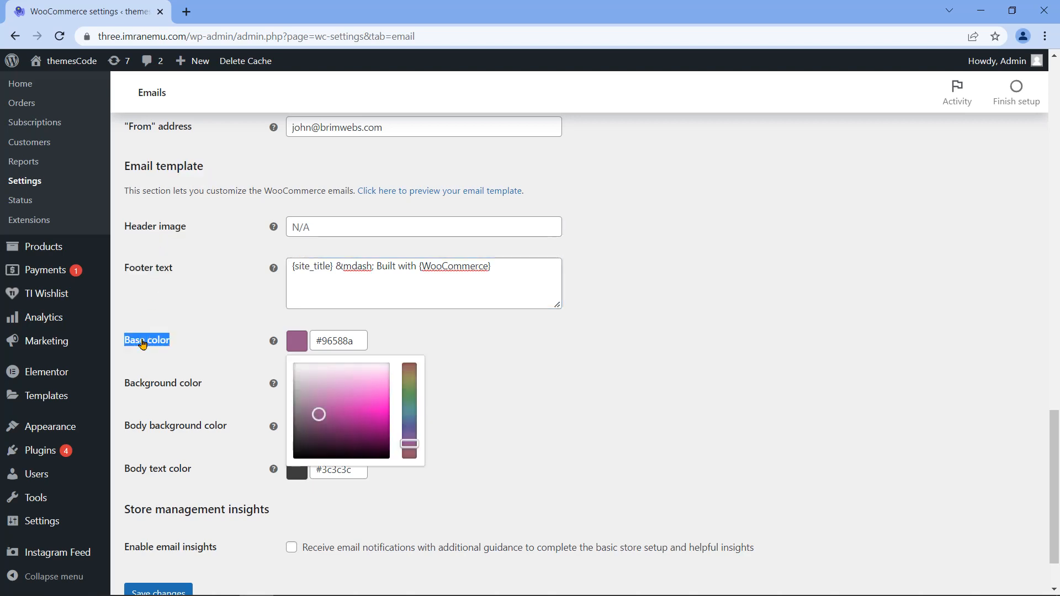
triple_click(158, 388)
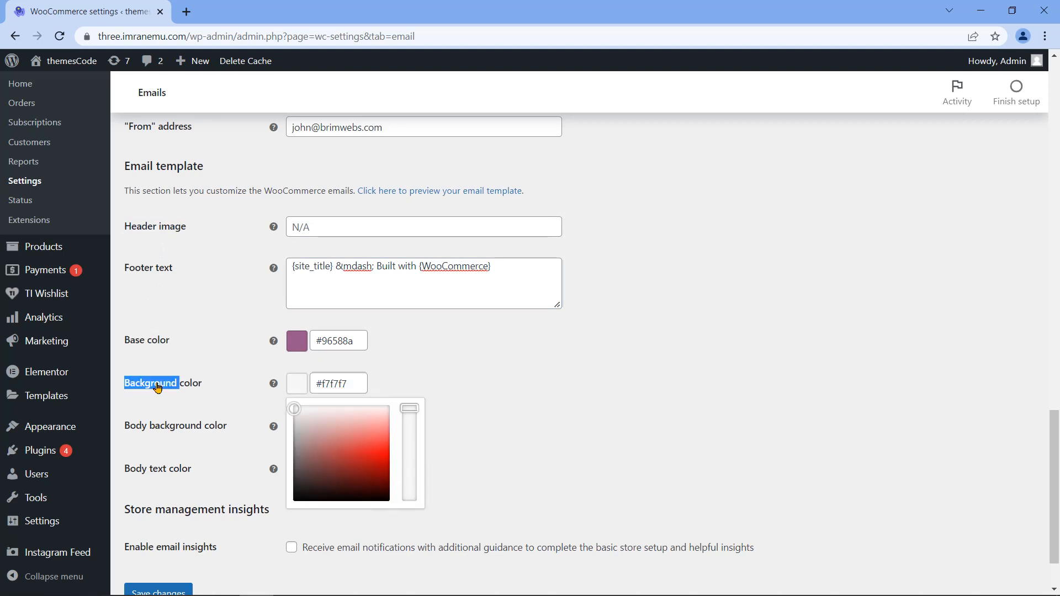
triple_click(169, 433)
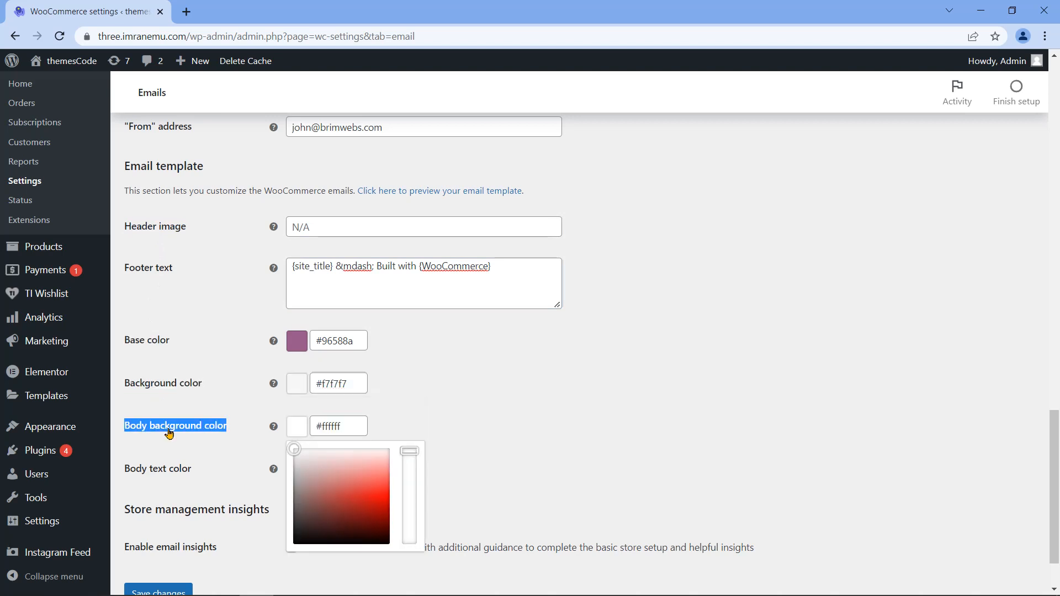
double_click(156, 471)
click(156, 470)
Step: Preview the current email template, then close the preview
click(166, 516)
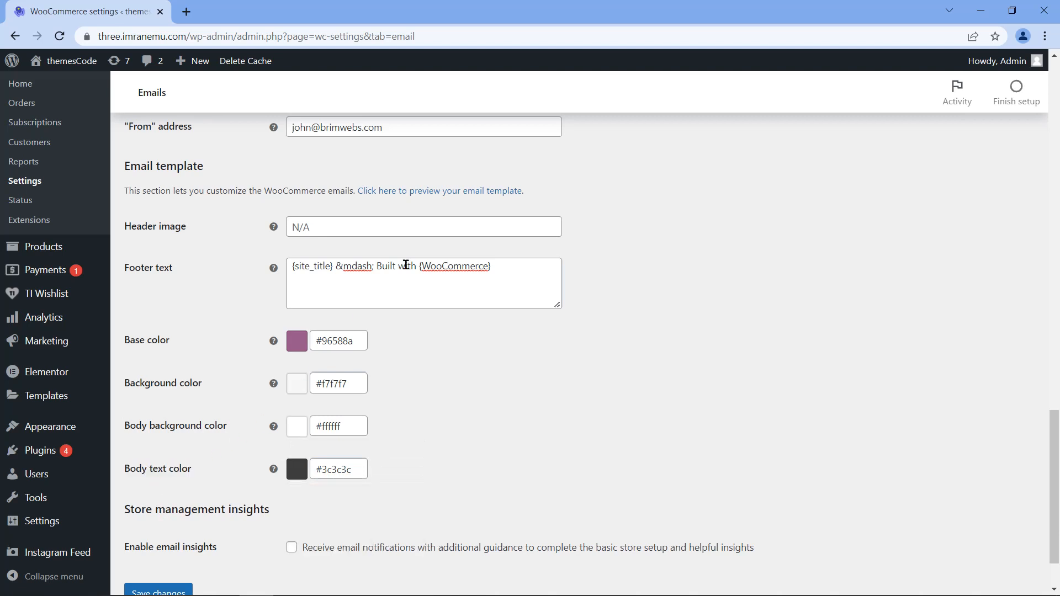
click(440, 191)
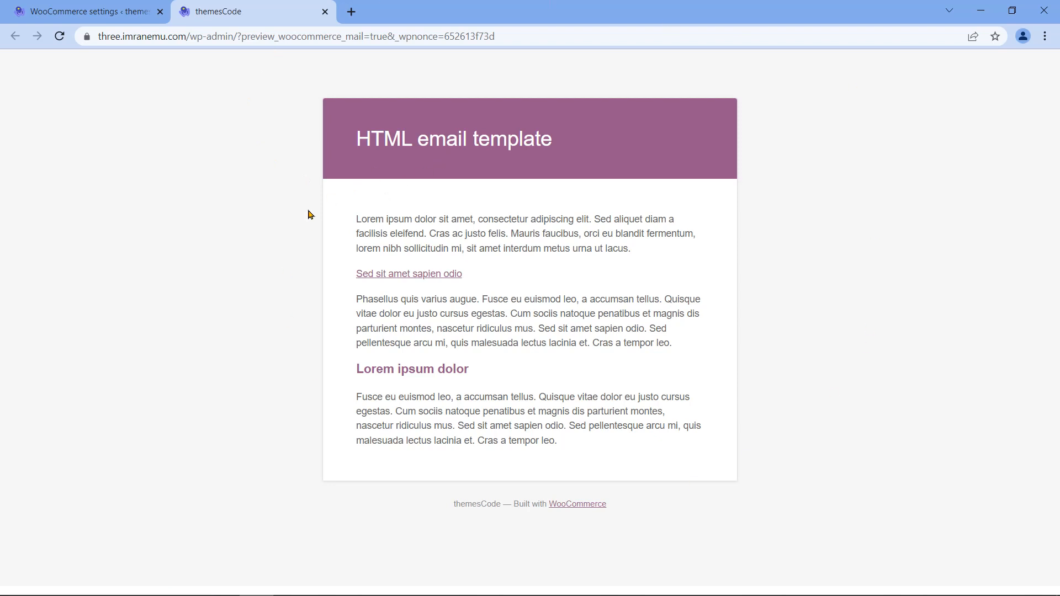
click(325, 11)
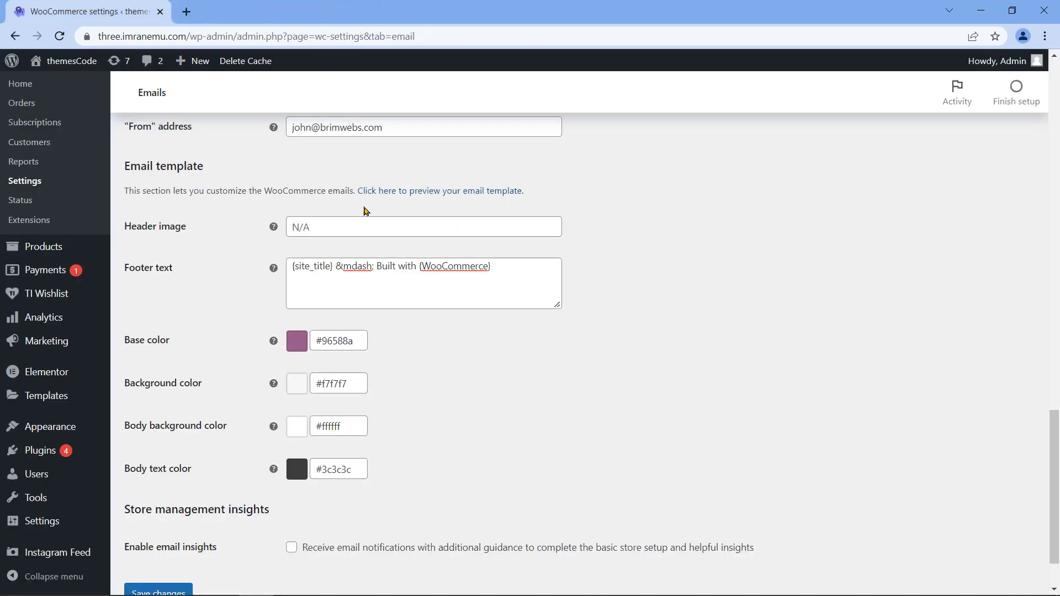
Step: Change the email Background color from #f7f7f7 to #c5fbe4
triple_click(167, 383)
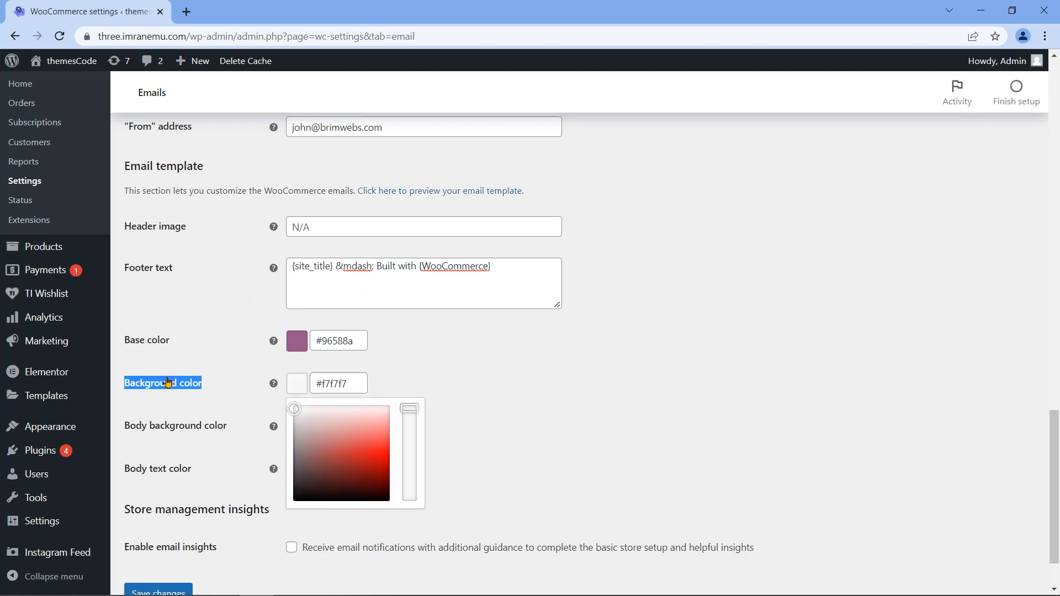
triple_click(356, 386)
click(356, 386)
key(BackSpace)
key(BackSpace)
key(BackSpace)
key(BackSpace)
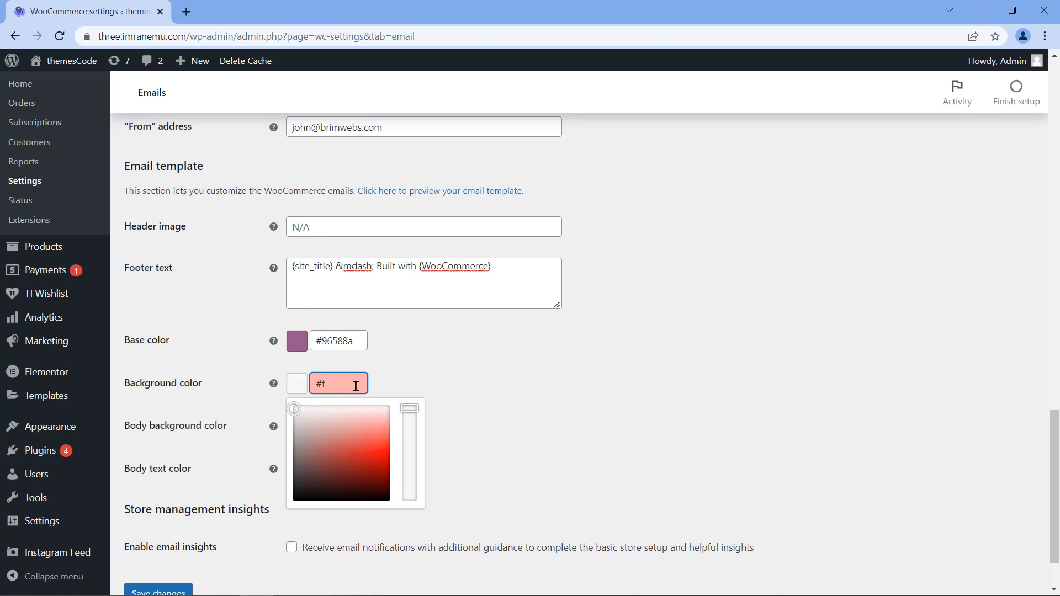
text(c5fbe4)
click(432, 371)
scroll(267, 450, down, 2)
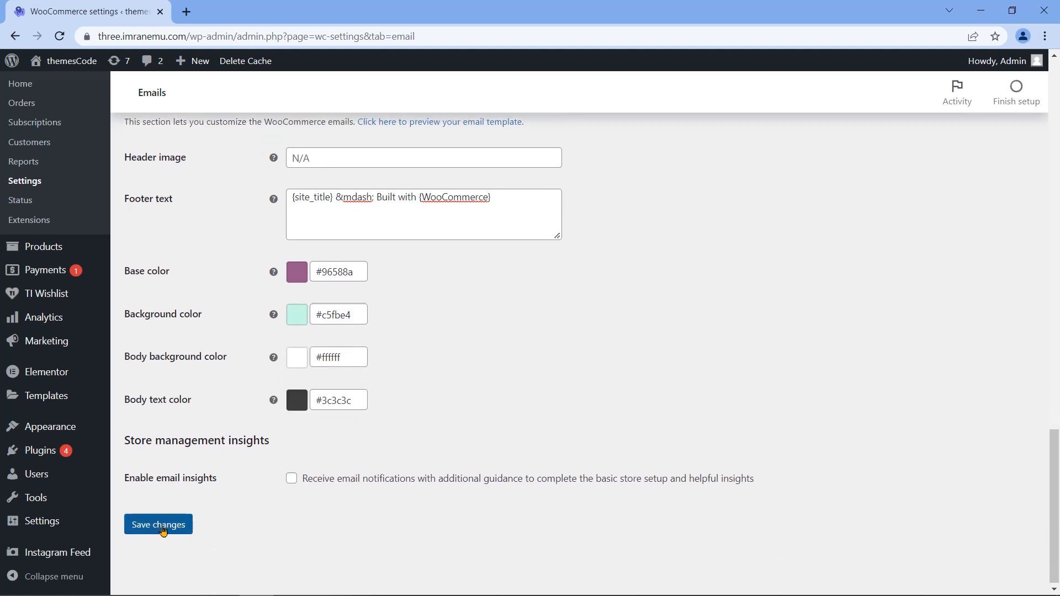
Step: Save the email settings and preview the template to confirm the #c5fbe4 background
click(159, 525)
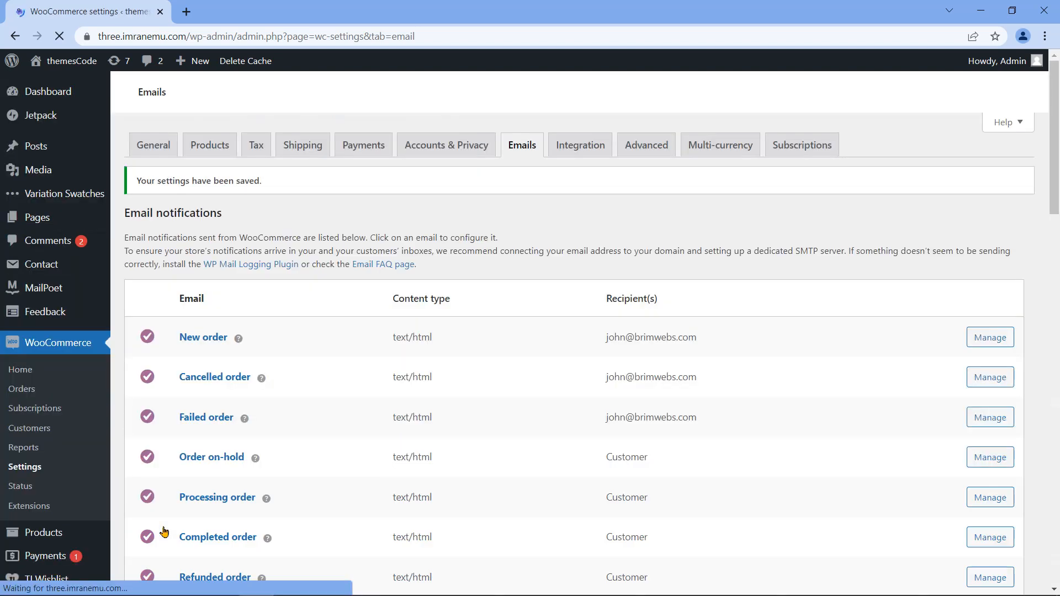
drag(136, 188, 263, 195)
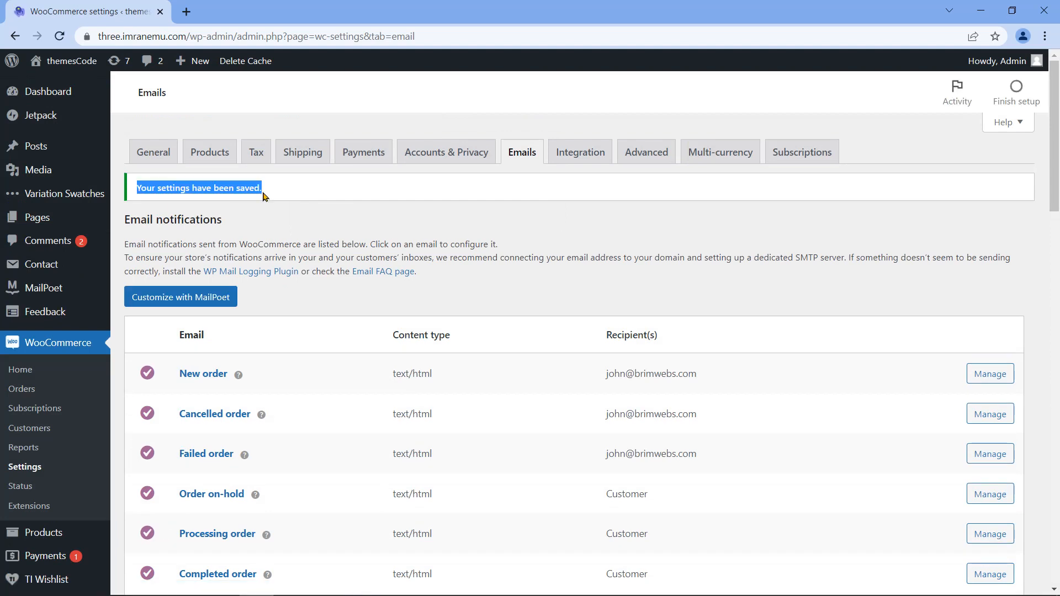
scroll(265, 196, down, 15)
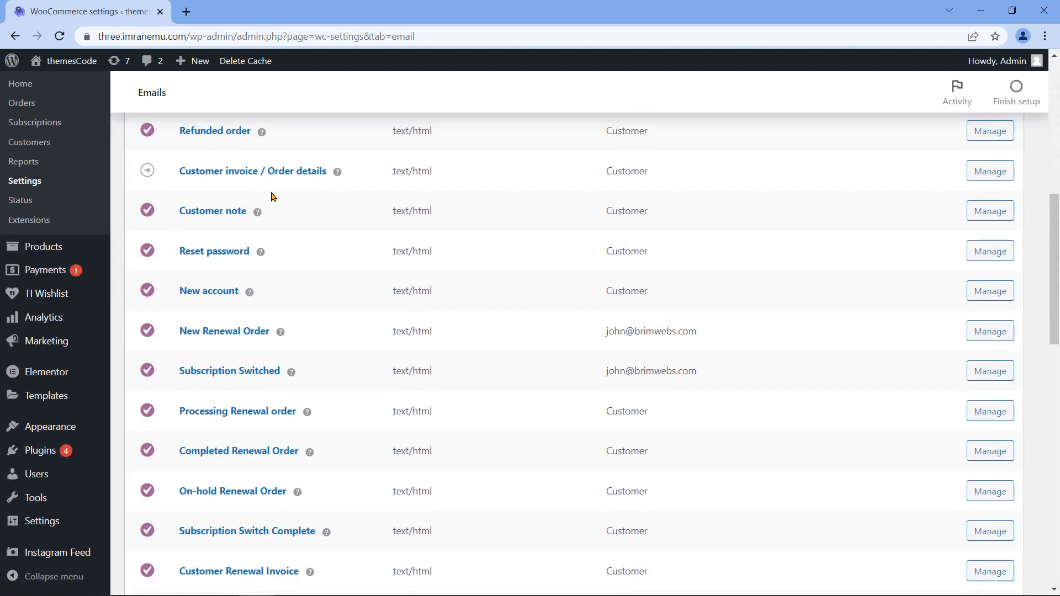
scroll(271, 196, down, 2)
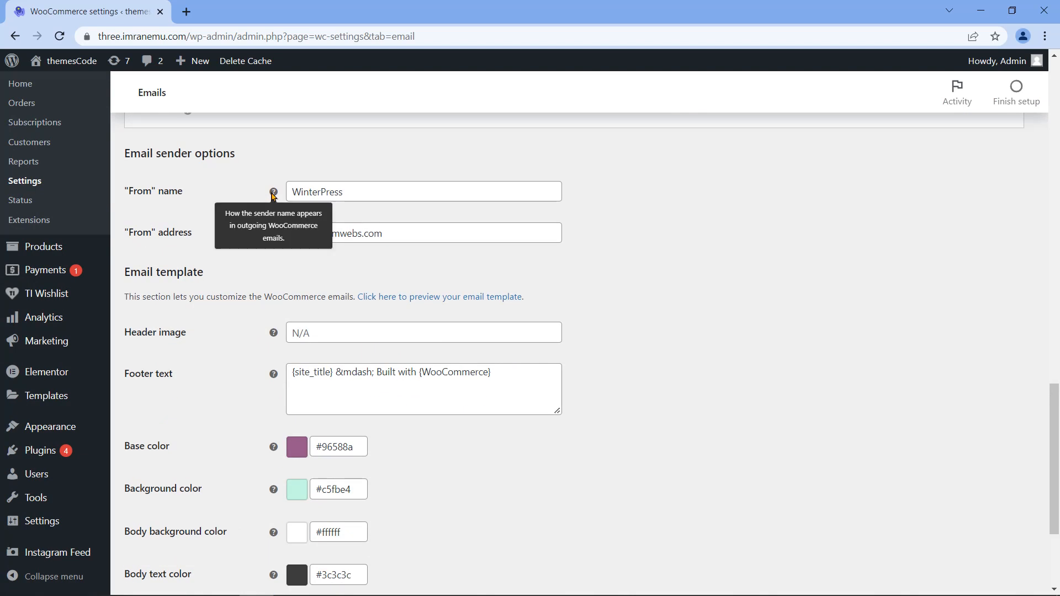
click(484, 302)
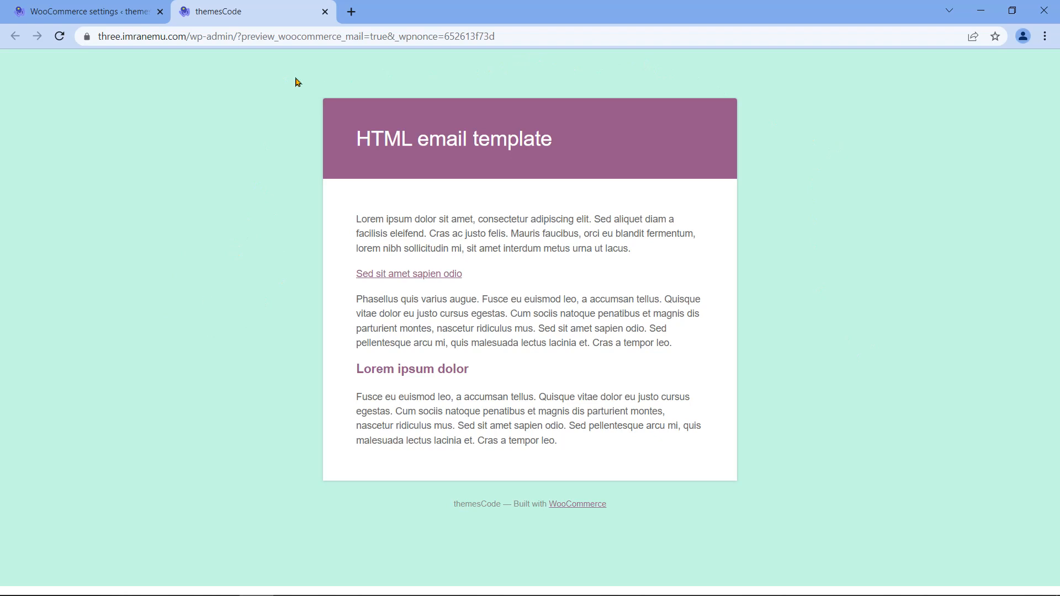
click(326, 11)
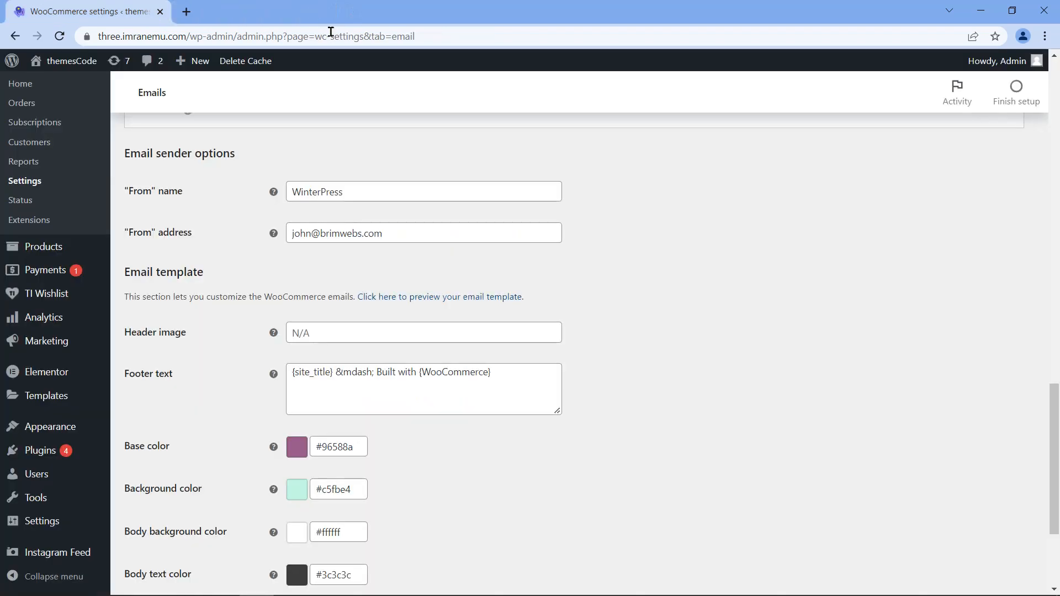
scroll(680, 350, up, 15)
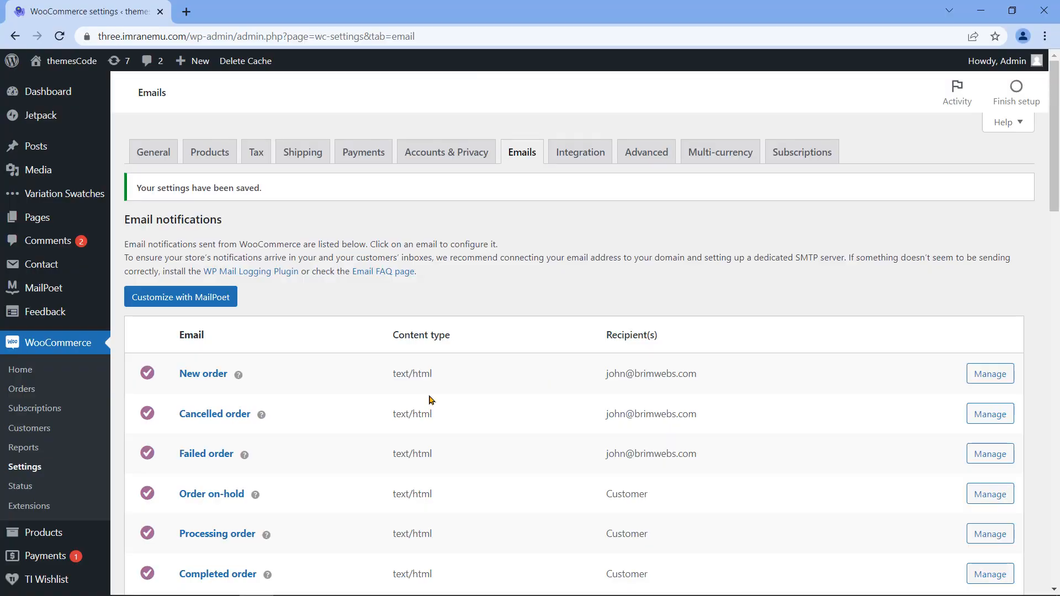
Step: Check the Cart, Checkout, My account and Terms page assignments under Advanced page setup
click(647, 160)
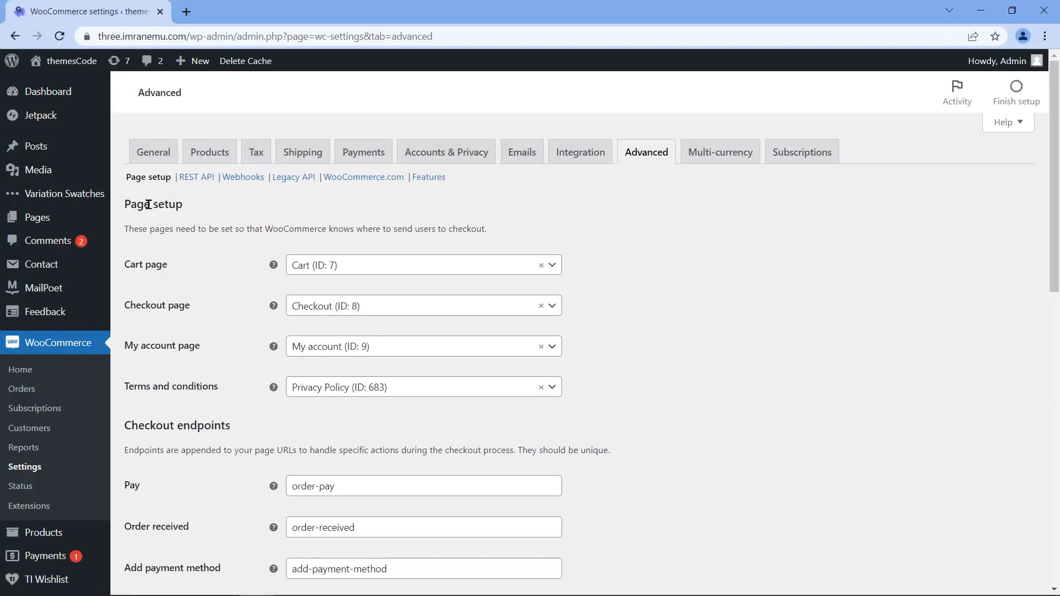
triple_click(149, 205)
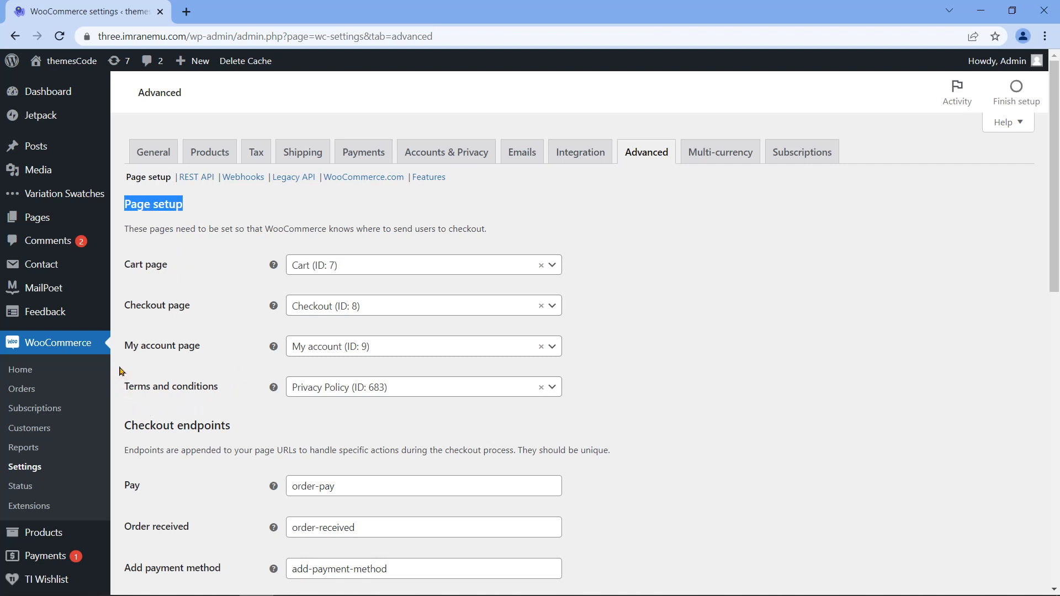
triple_click(148, 266)
click(497, 270)
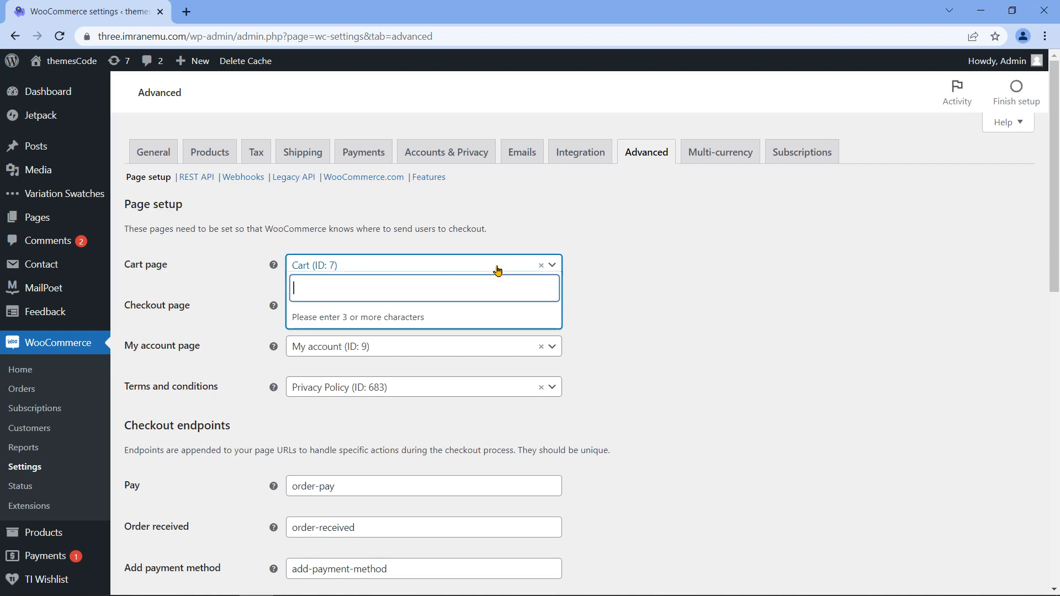
click(497, 270)
click(157, 312)
double_click(157, 312)
click(157, 312)
click(393, 308)
click(393, 309)
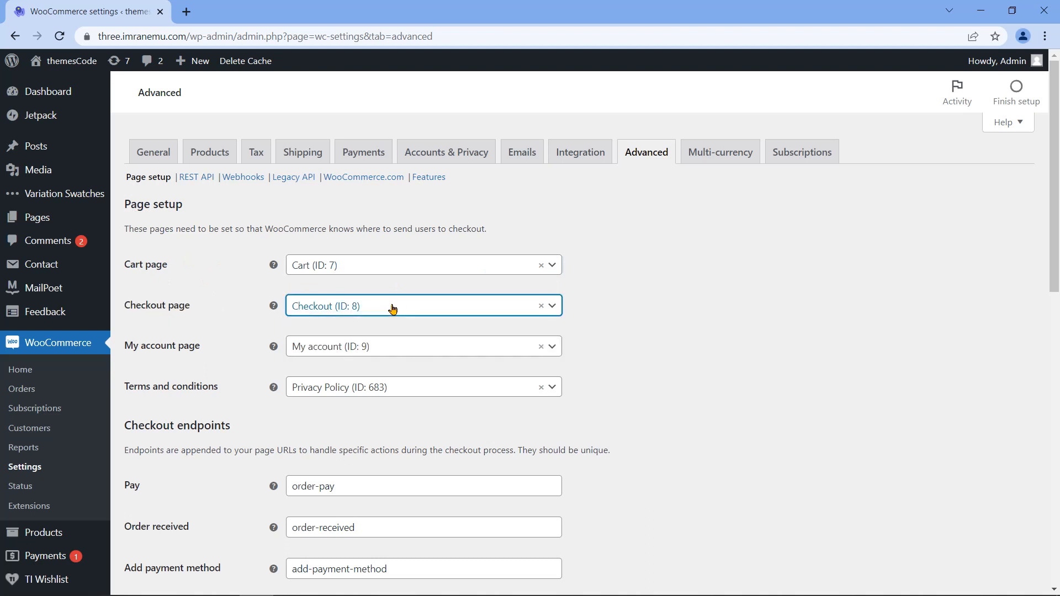
triple_click(163, 352)
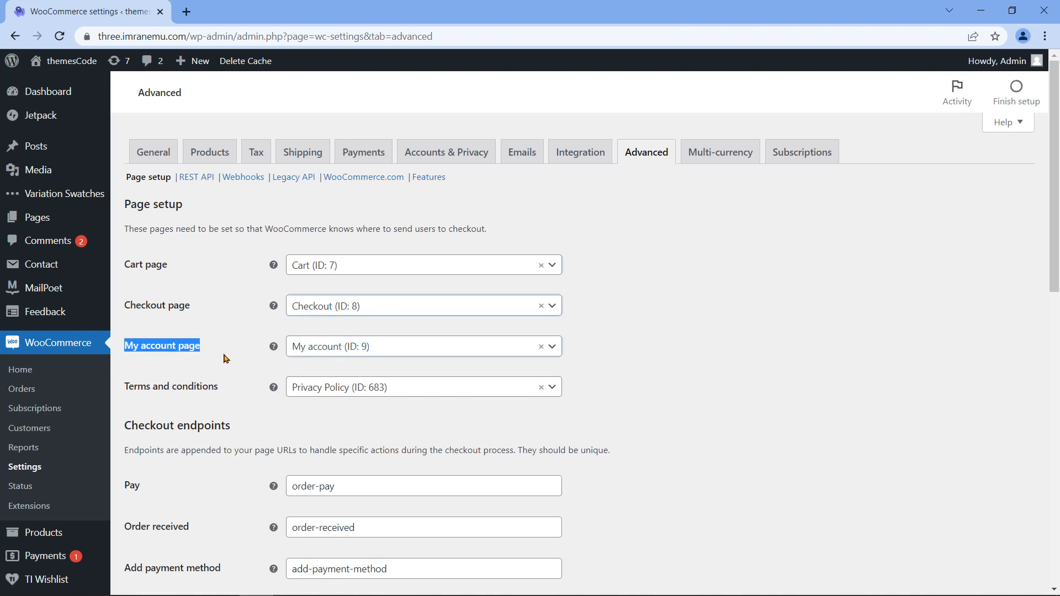
triple_click(160, 390)
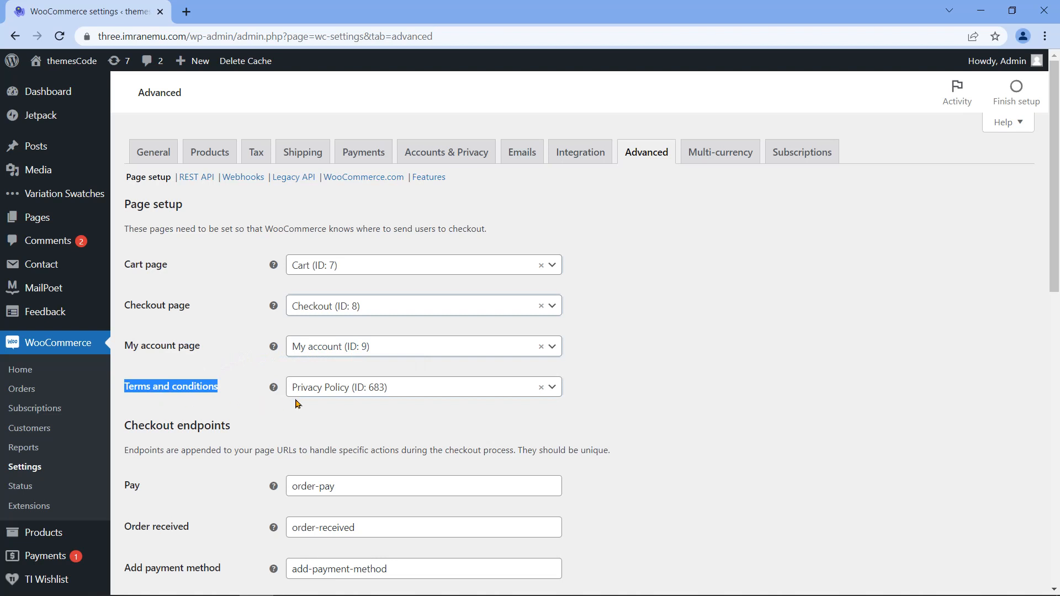
click(333, 392)
click(334, 392)
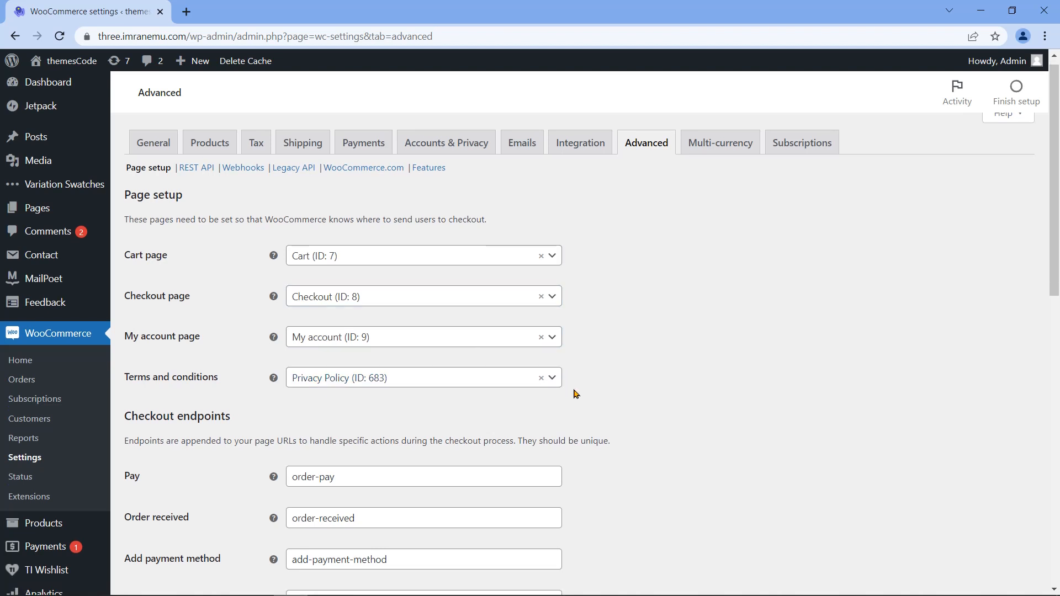
Step: Look over the checkout and account endpoints, then save the advanced settings
scroll(507, 390, down, 4)
drag(124, 218, 239, 219)
scroll(230, 389, down, 1)
scroll(229, 391, down, 3)
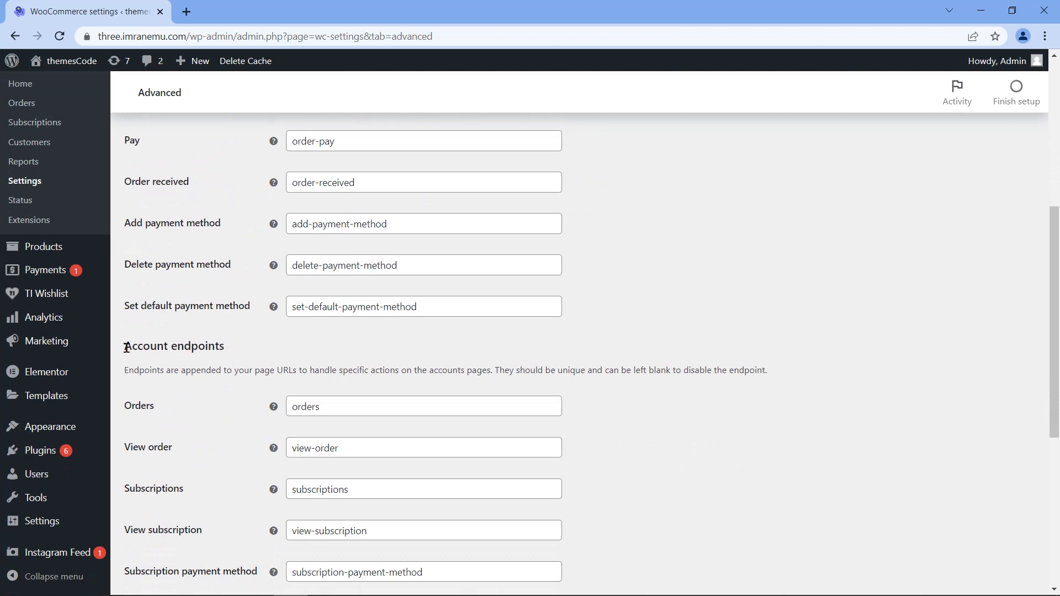
drag(126, 347, 232, 351)
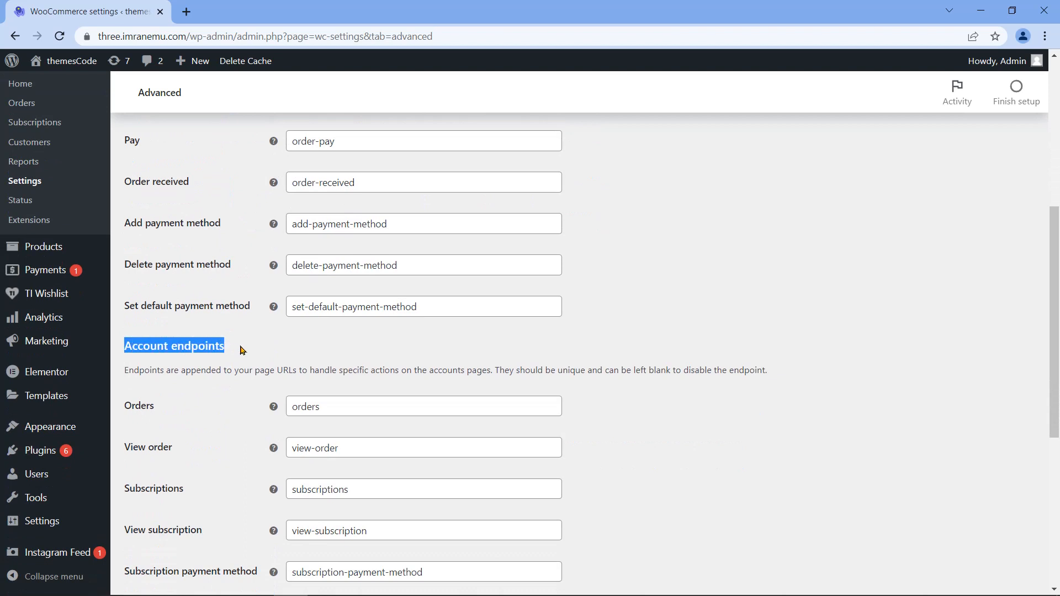
scroll(243, 350, down, 4)
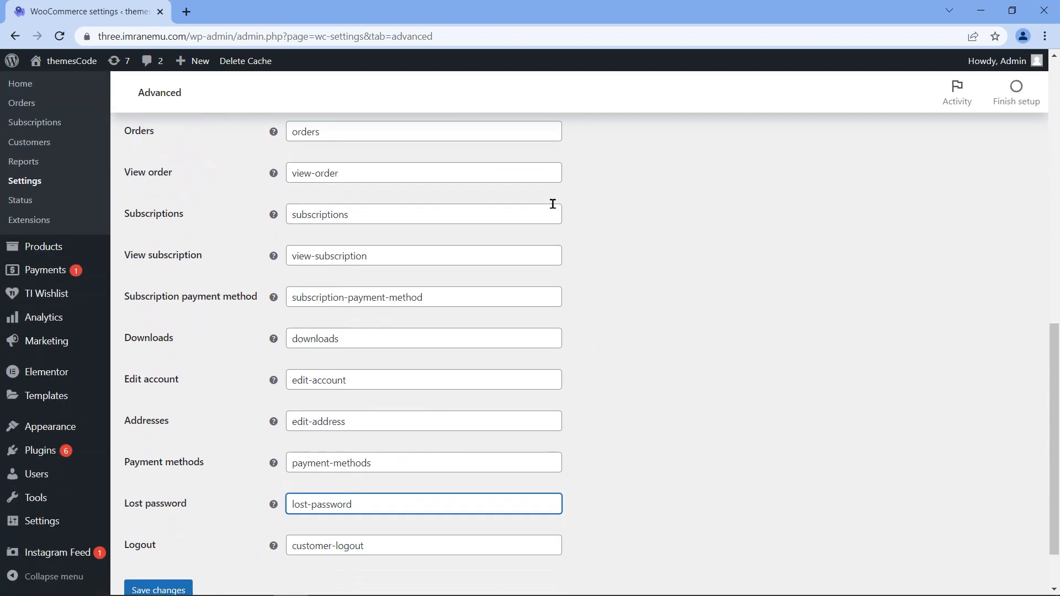
scroll(591, 490, down, 1)
scroll(588, 489, down, 1)
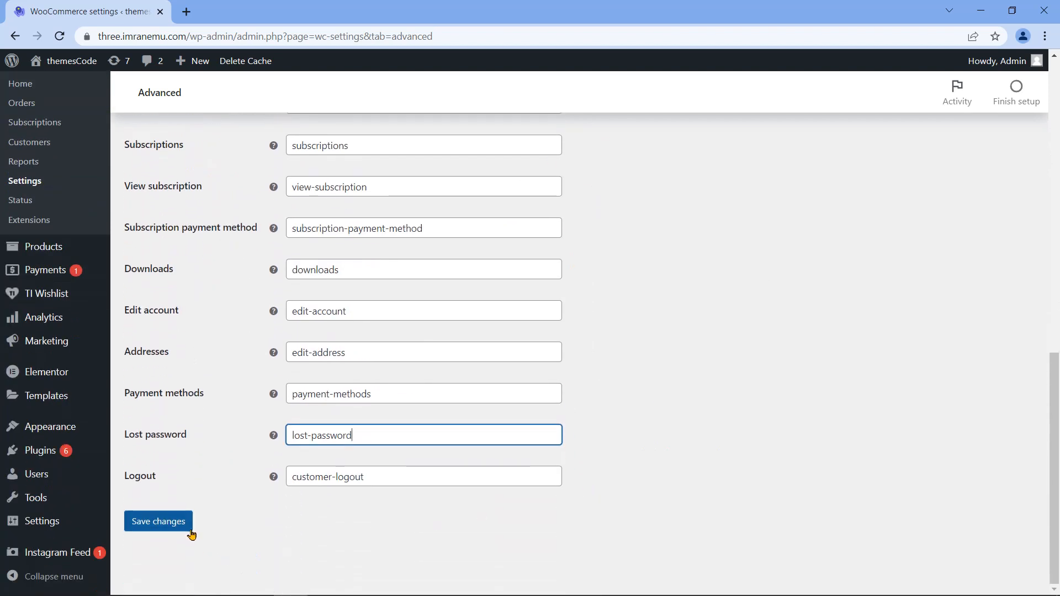
click(182, 531)
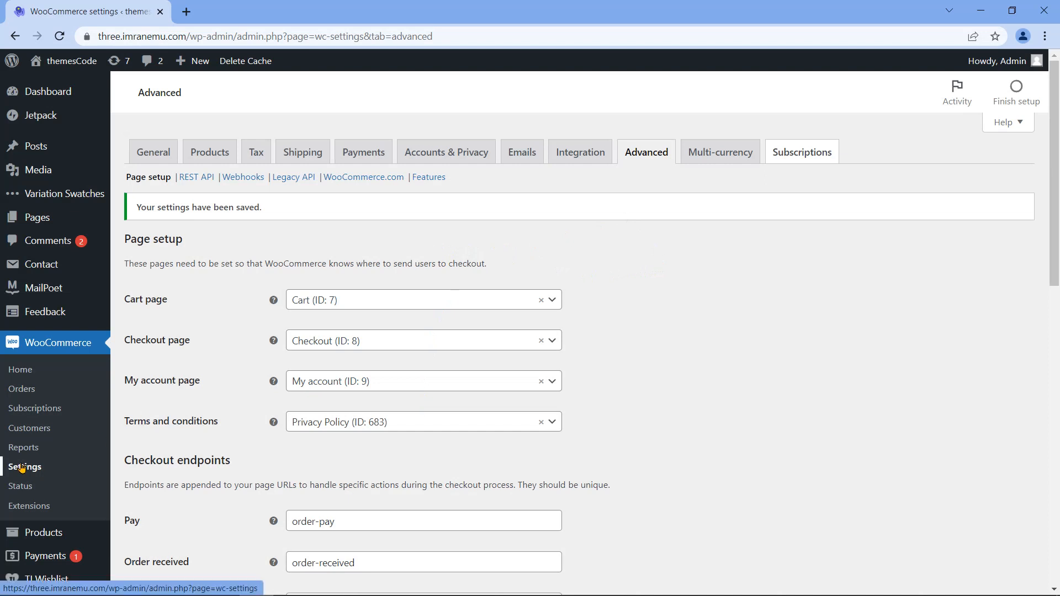
scroll(26, 469, down, 3)
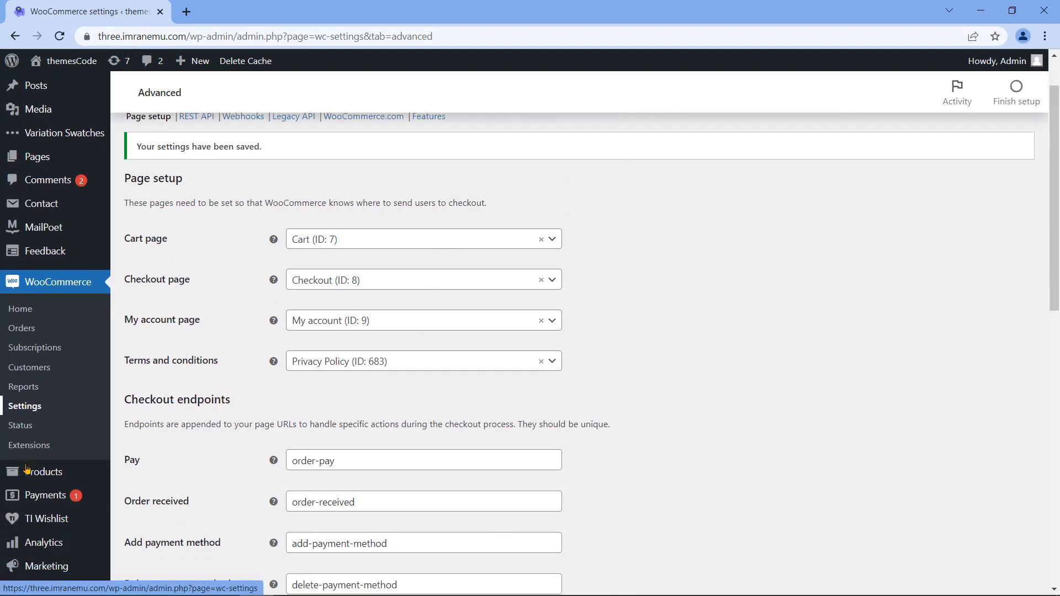
click(44, 490)
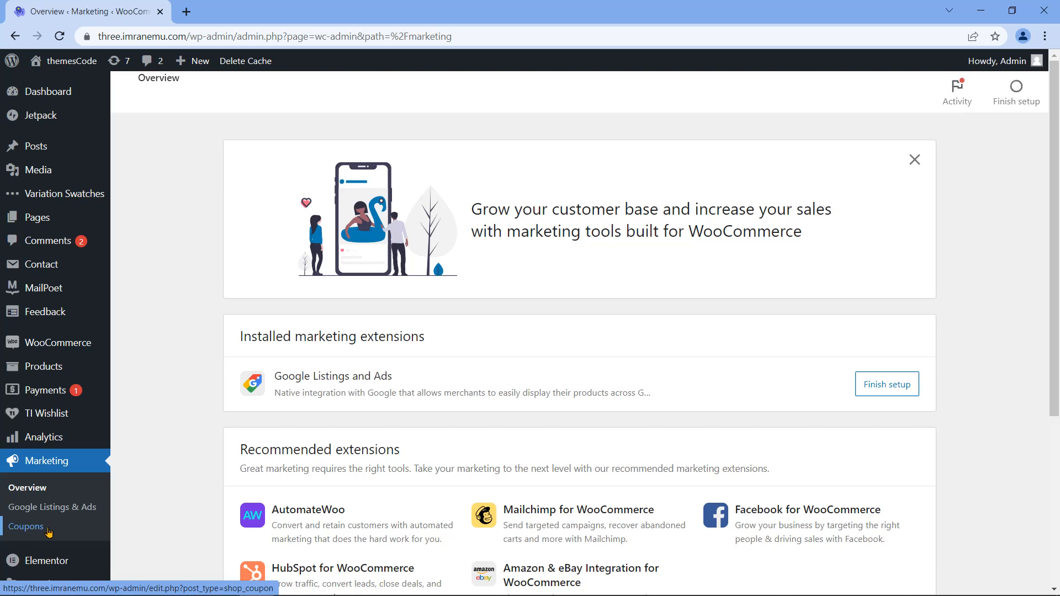
Step: Go to Marketing > Coupons and start a new coupon via Create your first coupon
click(48, 532)
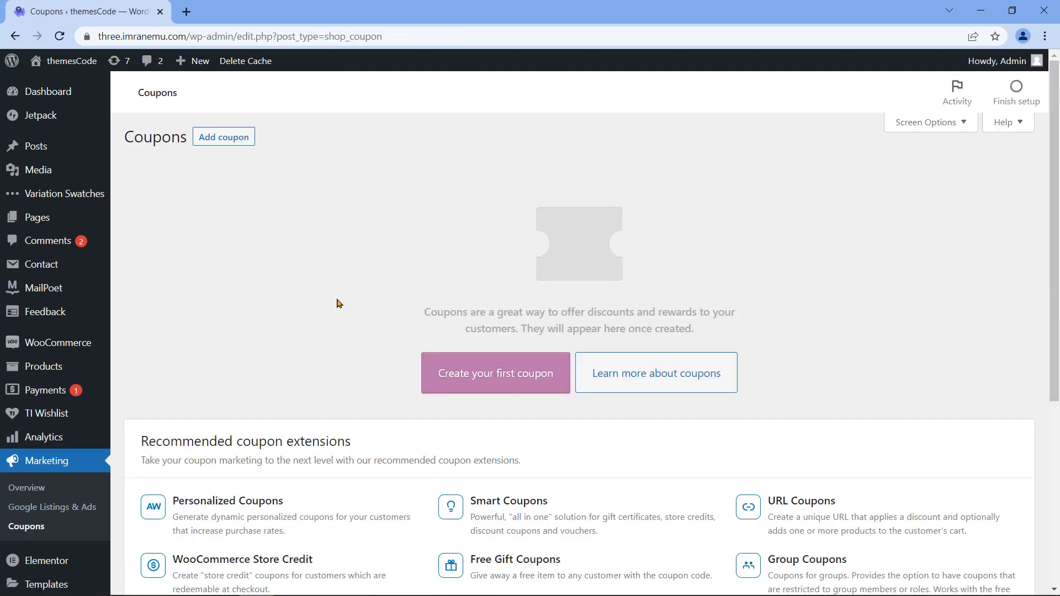
double_click(134, 142)
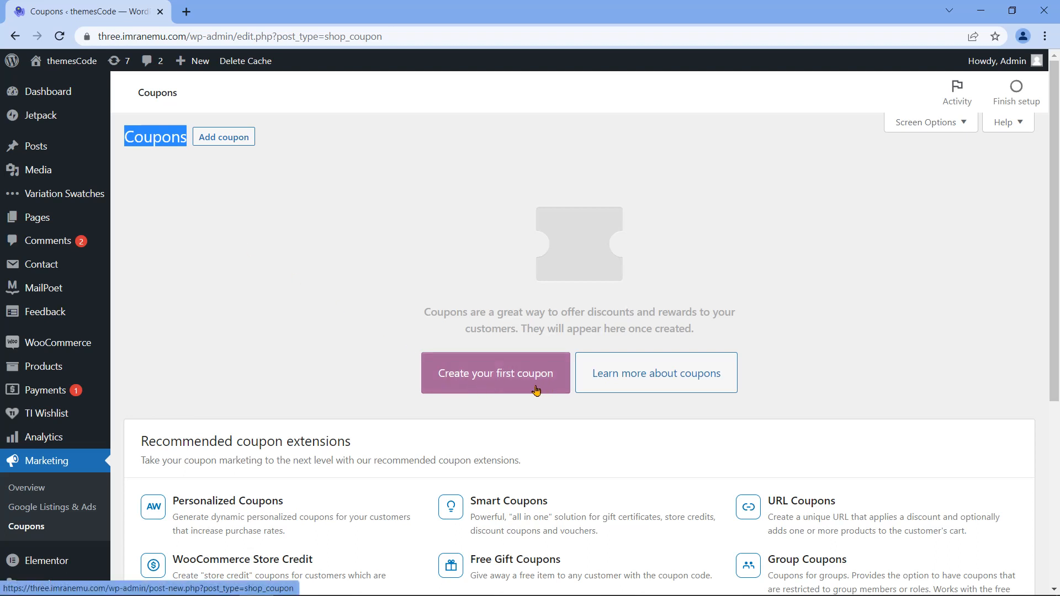
click(232, 147)
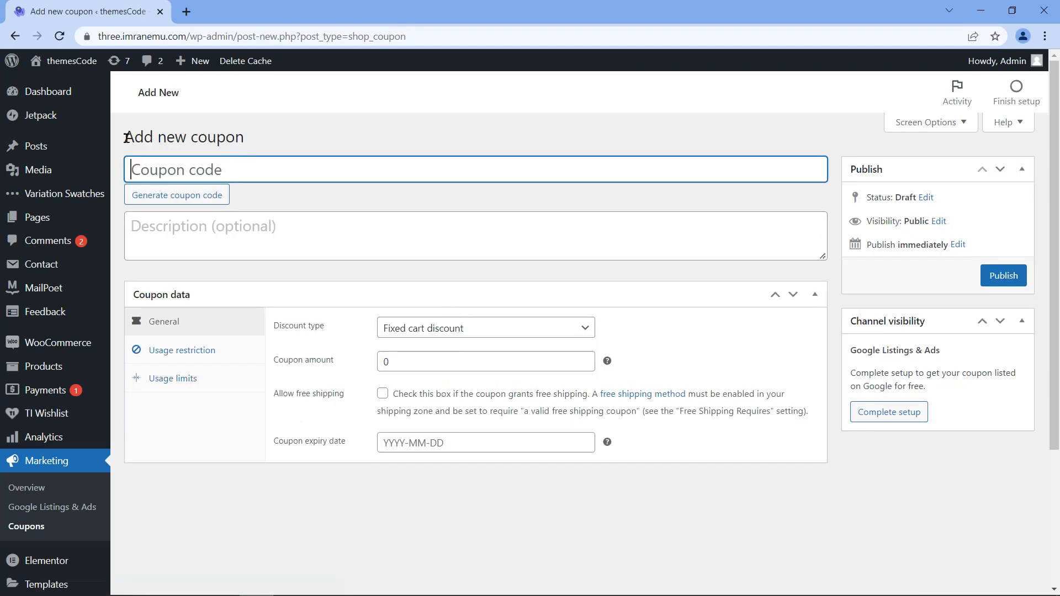
drag(126, 138, 264, 140)
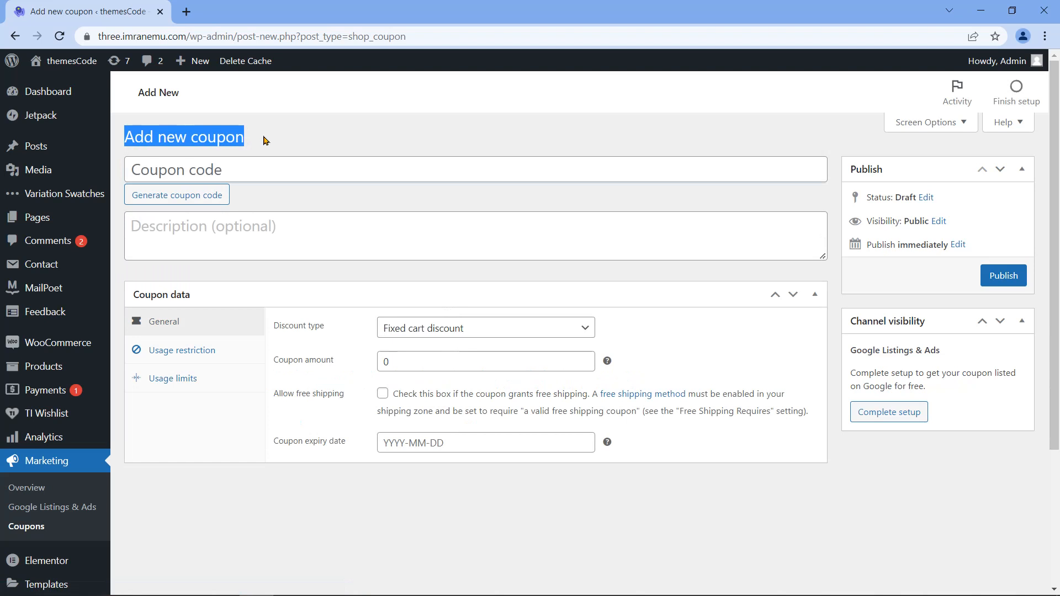
Step: Generate a coupon code and enter the description 'March 2022 Coupon'
click(239, 167)
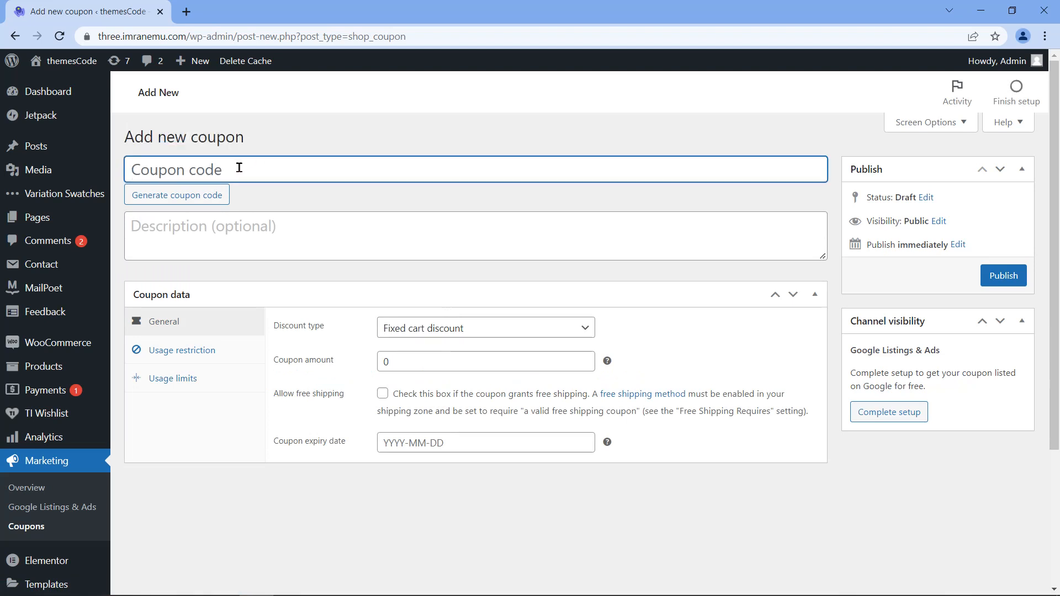
click(191, 206)
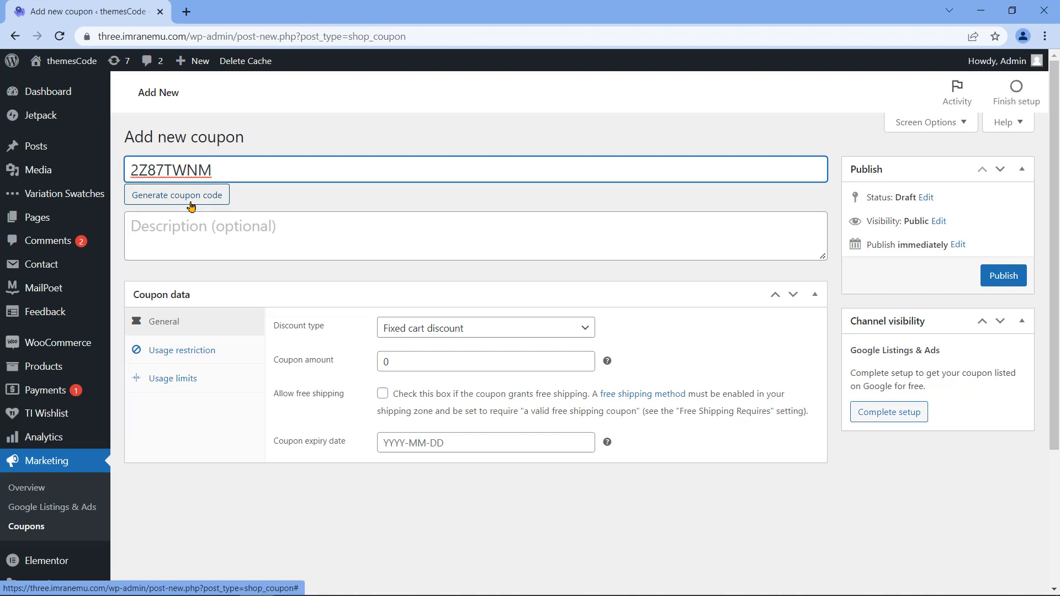
double_click(198, 170)
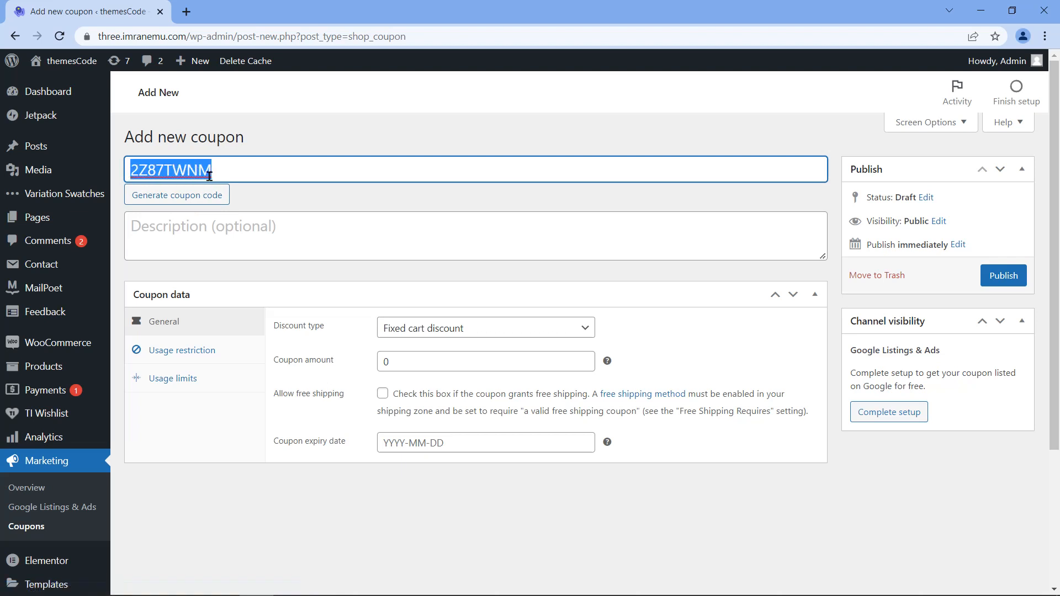
click(255, 226)
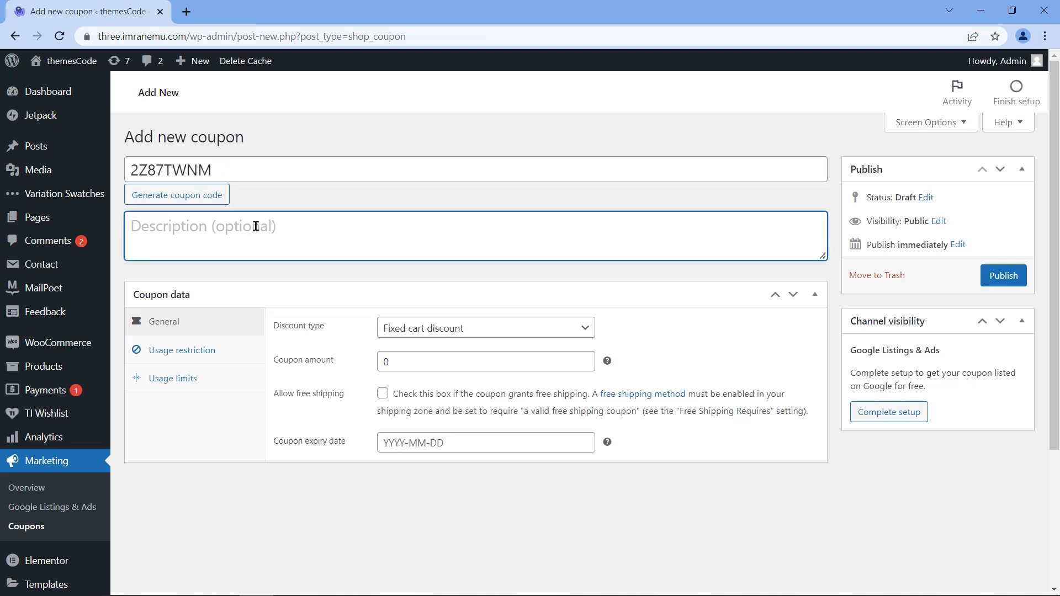
text(March)
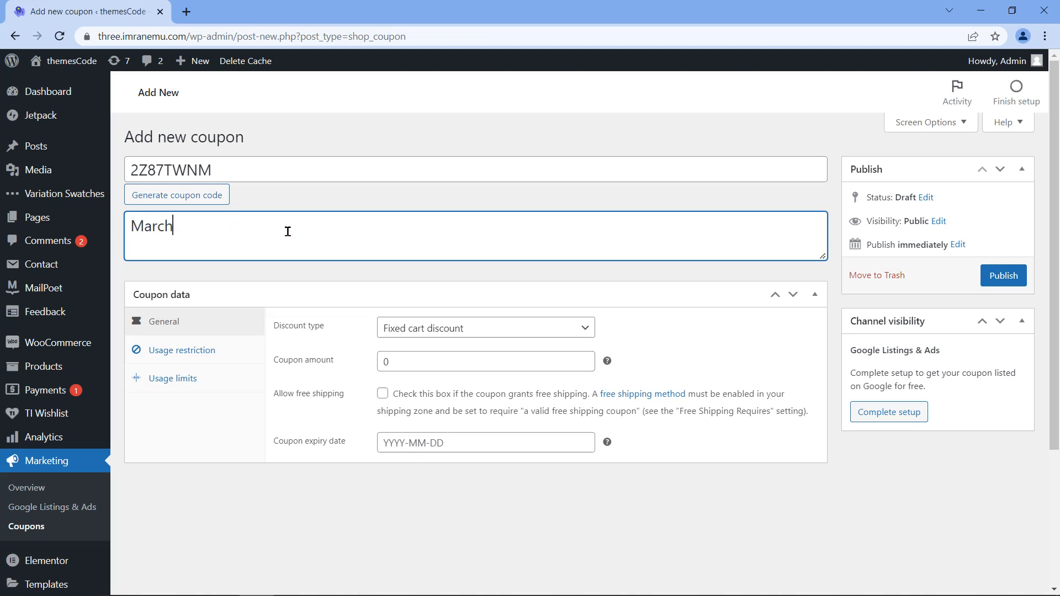
text( 2022 Coupon)
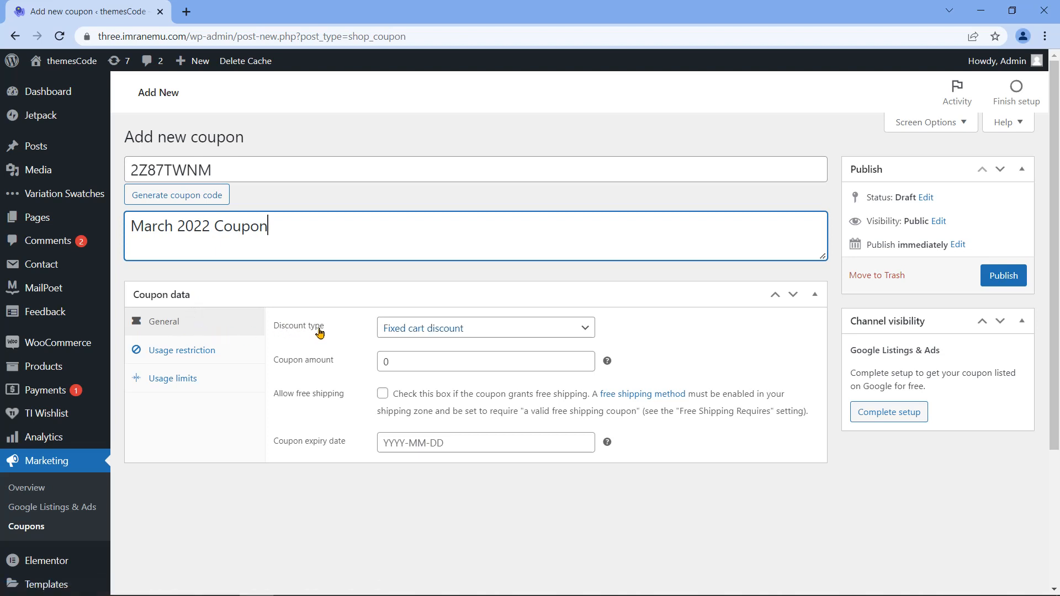
click(580, 327)
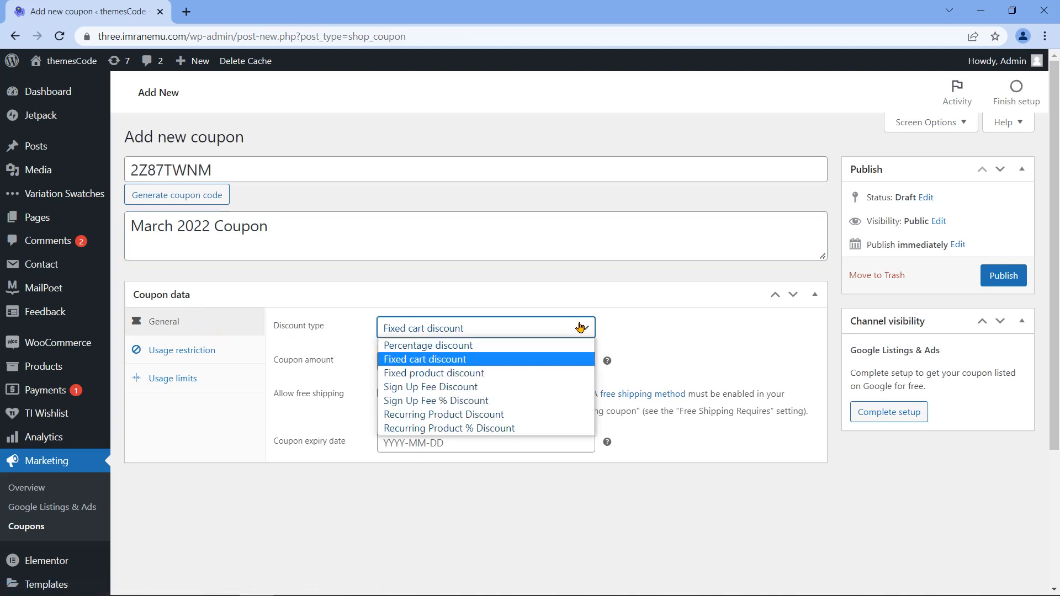
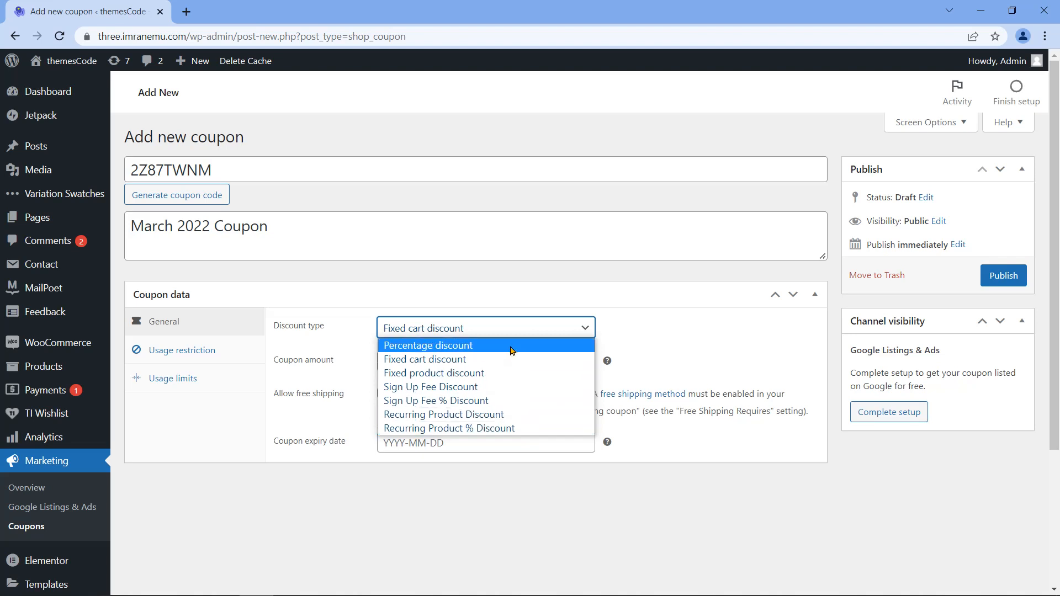
Step: Set the discount type to Percentage discount with a coupon amount of 50
click(435, 347)
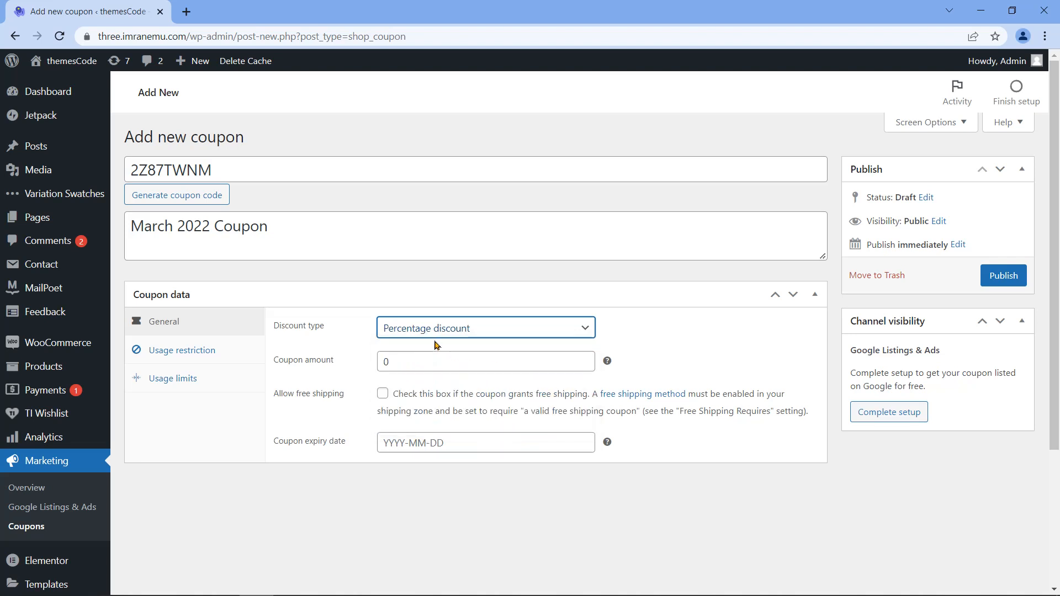
click(286, 363)
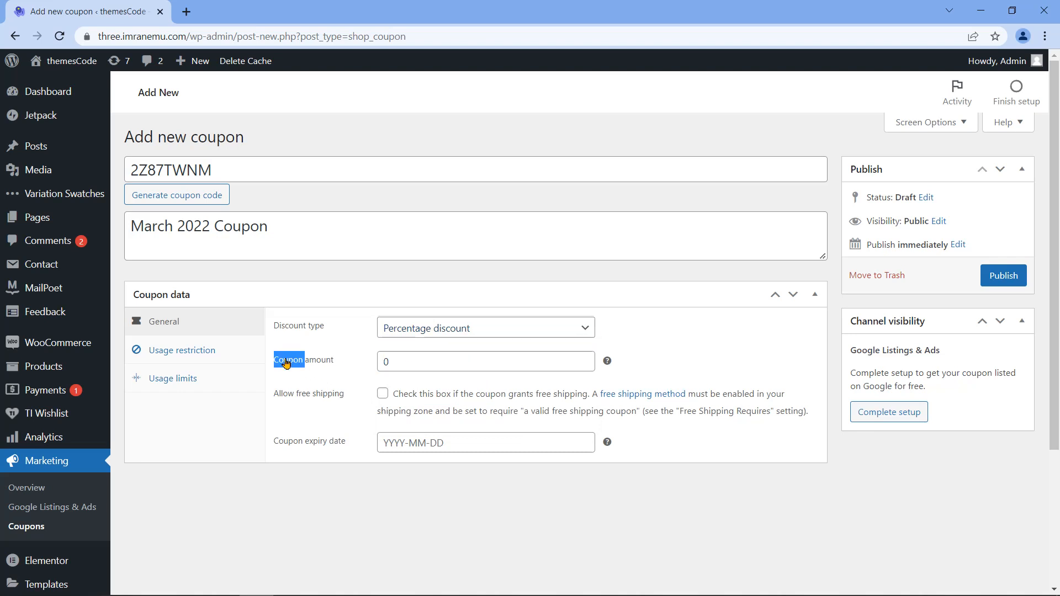
triple_click(286, 363)
double_click(408, 360)
text(50)
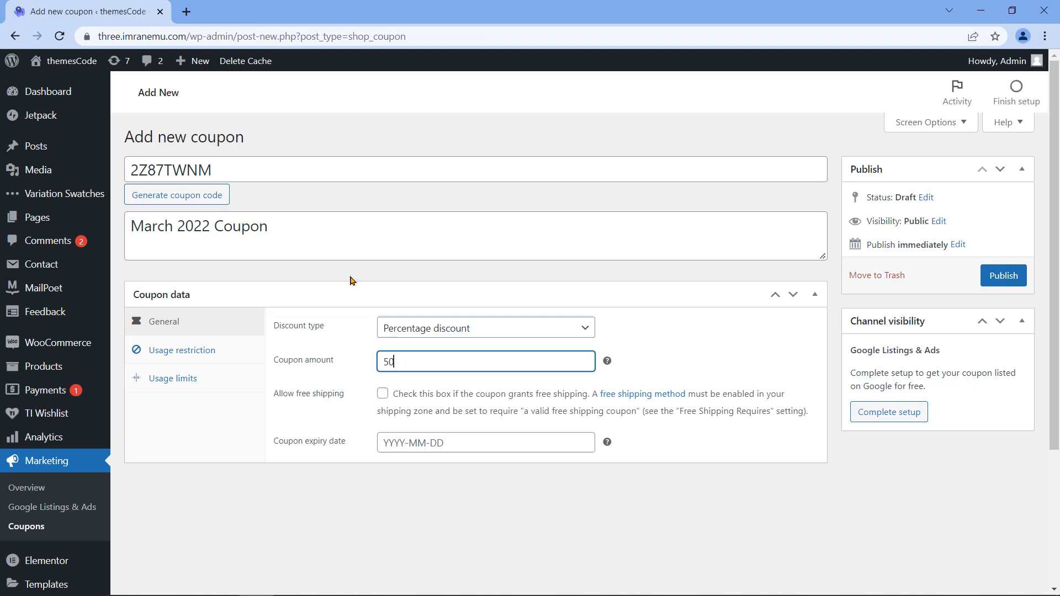
drag(230, 163, 133, 162)
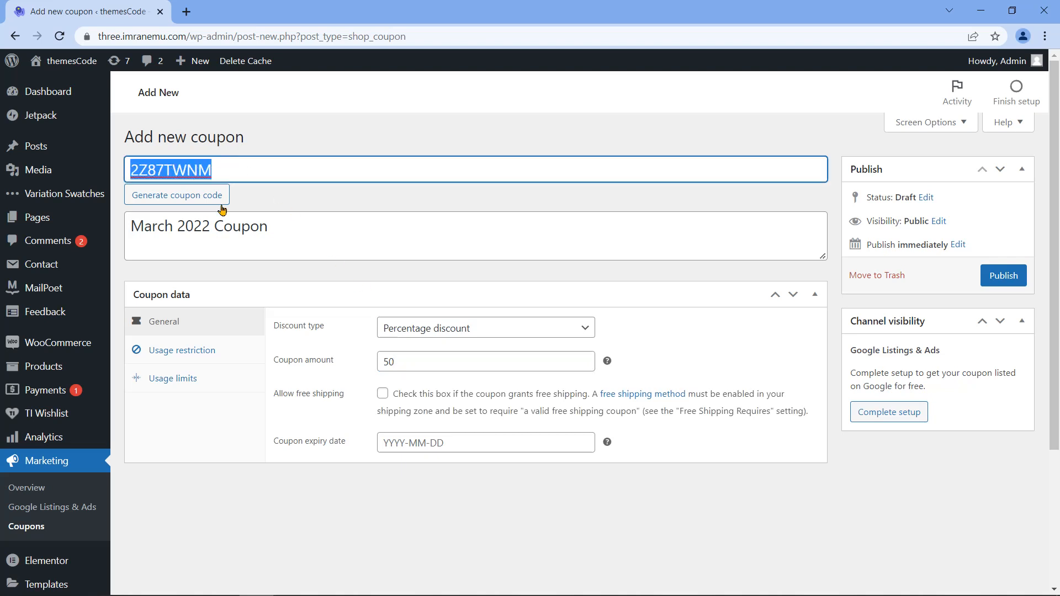
double_click(402, 356)
Step: Allow free shipping and set the coupon expiry date to 2022-03-31
click(382, 395)
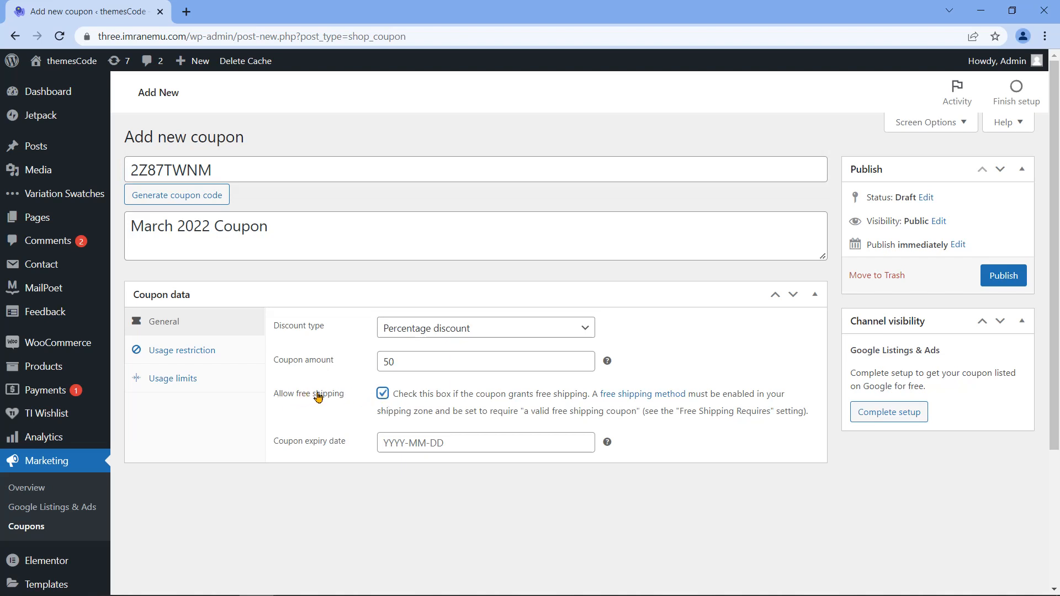
triple_click(312, 445)
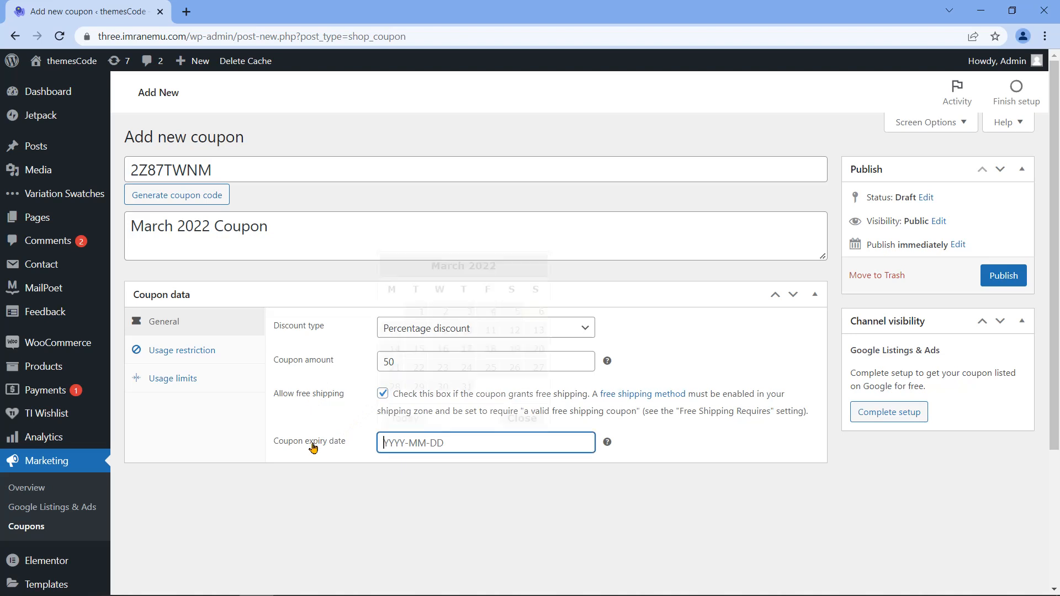
click(509, 443)
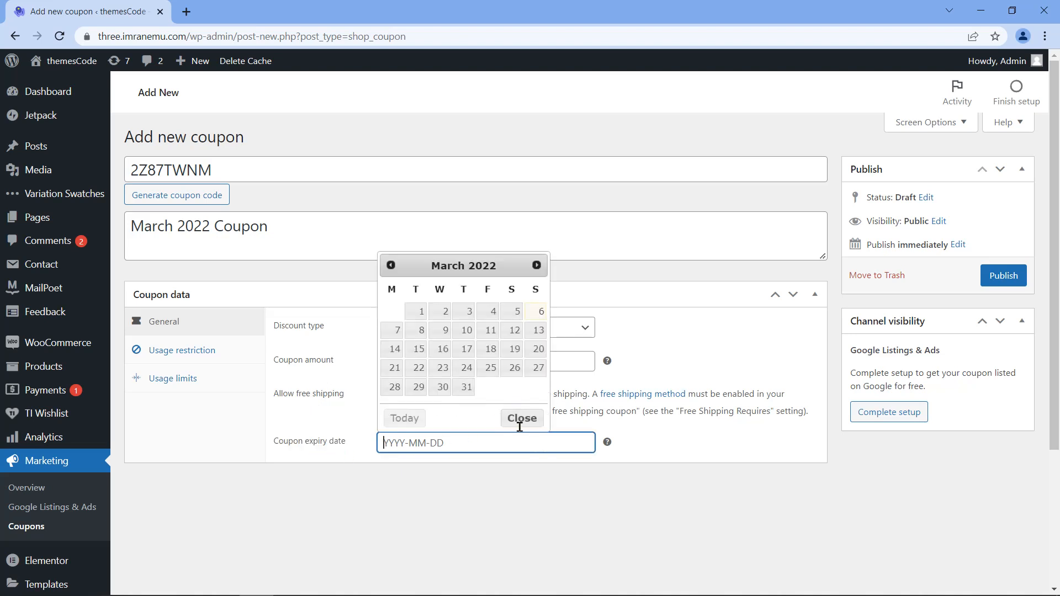
click(467, 389)
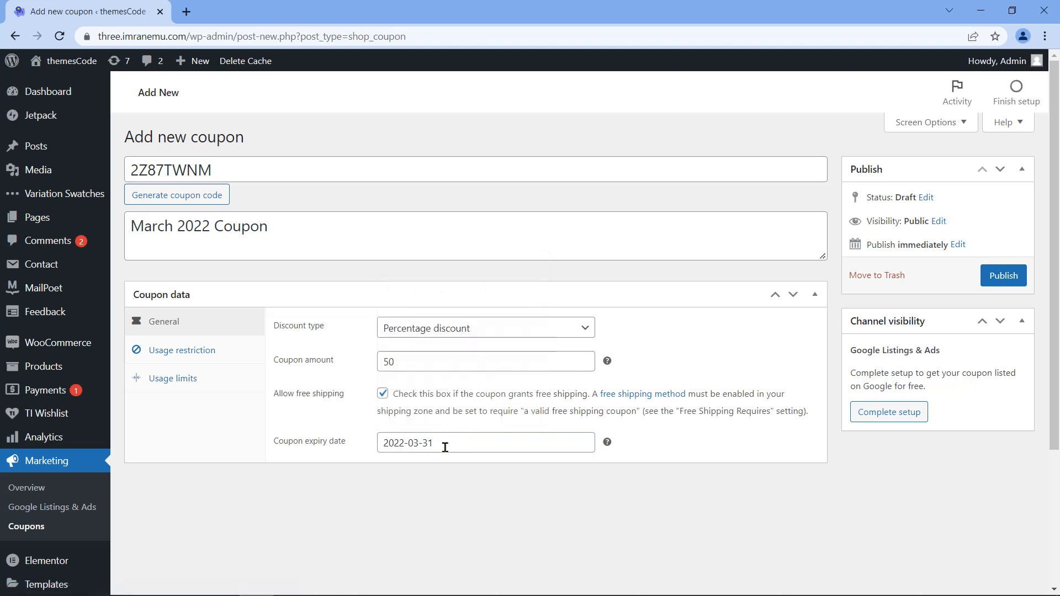
drag(445, 447, 379, 438)
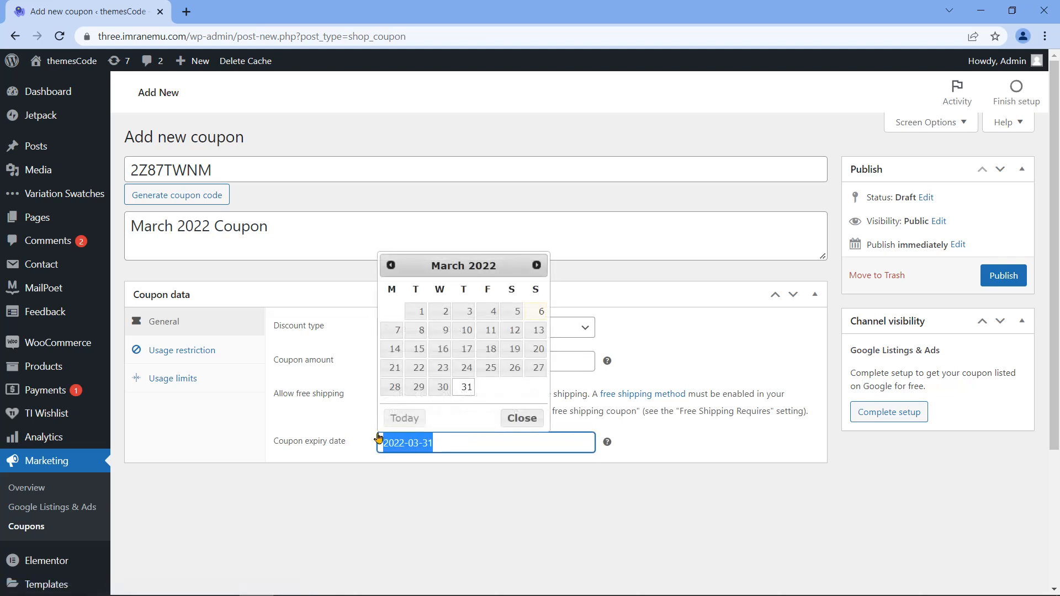
double_click(202, 162)
click(446, 442)
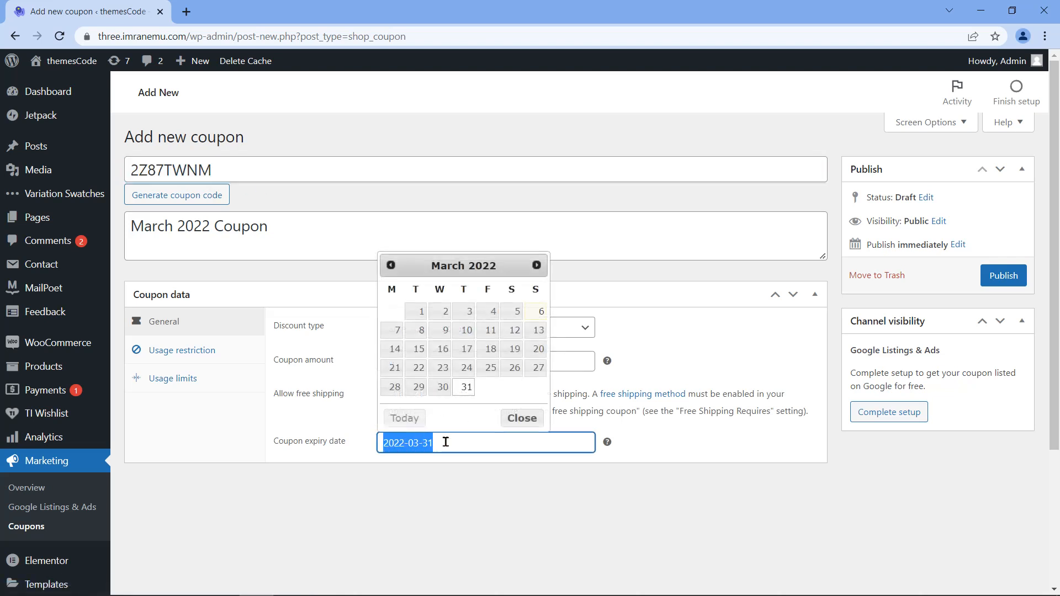
Step: Under Usage restriction, enter a minimum spend of 30 and a maximum spend of 1000
click(226, 356)
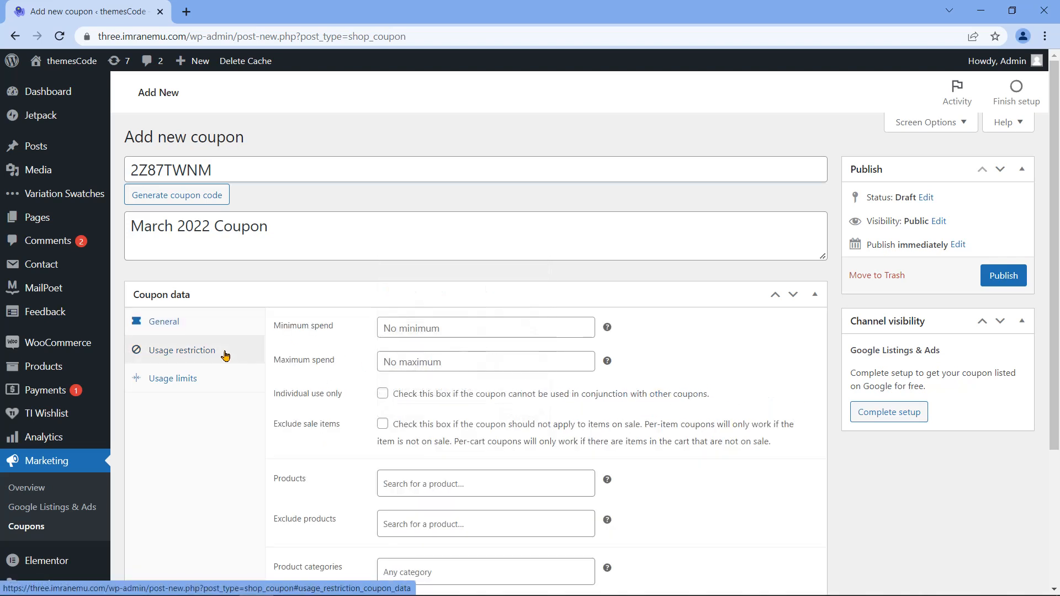
drag(275, 327, 339, 332)
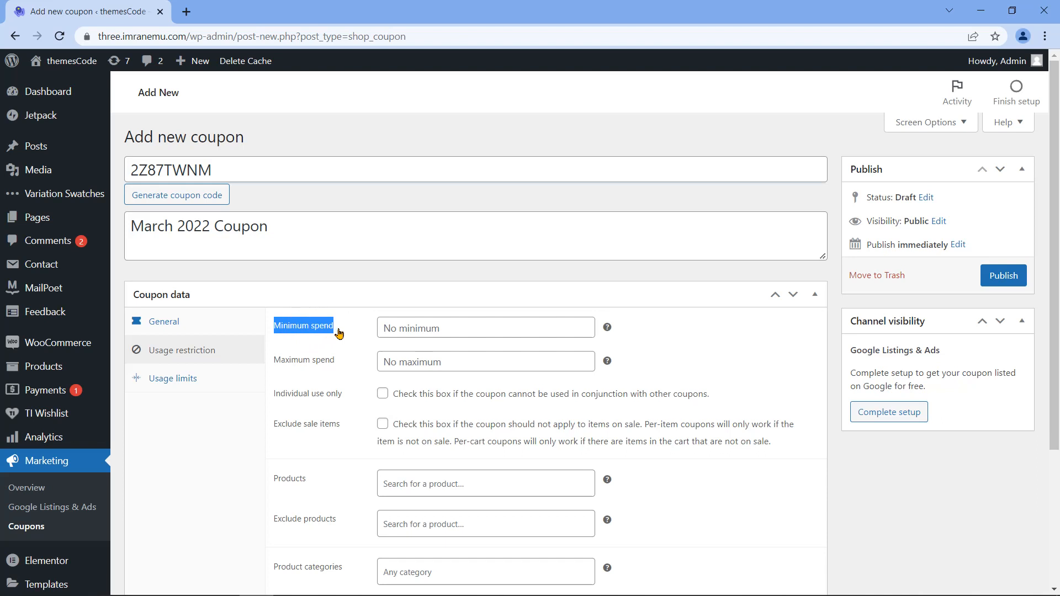
click(436, 328)
text(30)
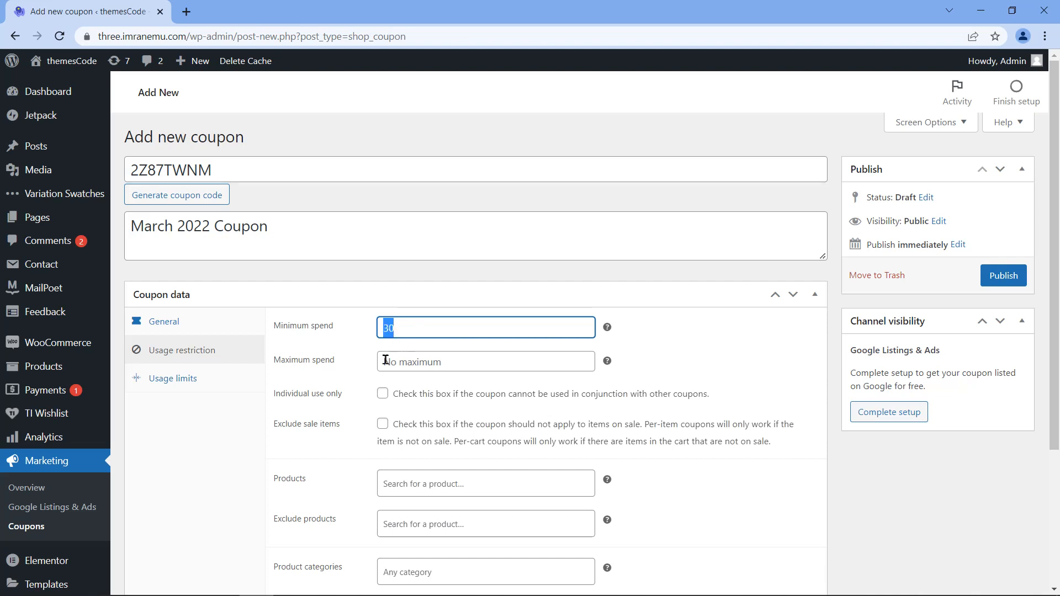
triple_click(310, 360)
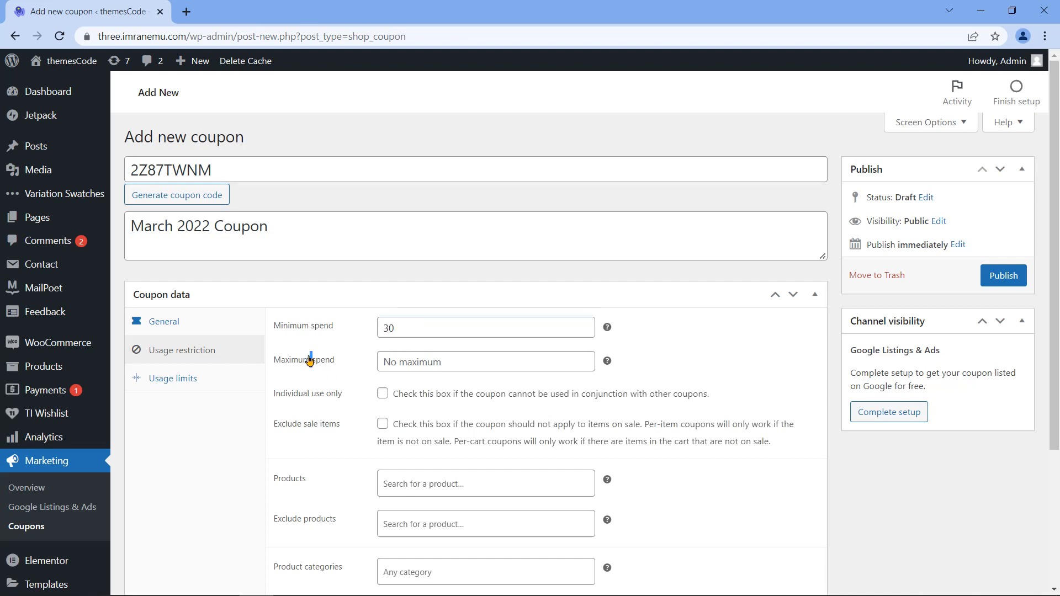
click(438, 363)
text(1000)
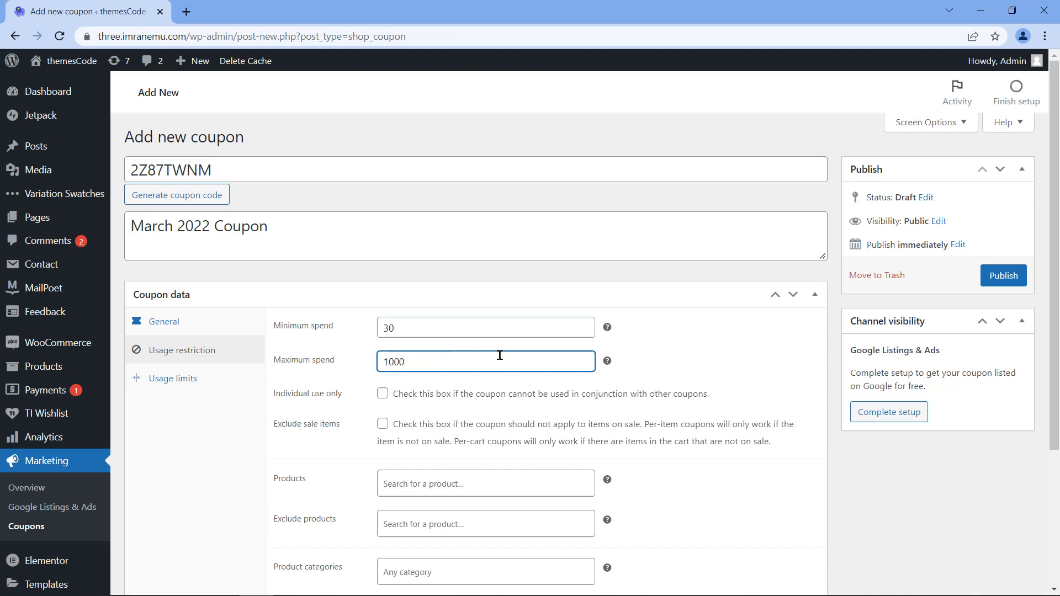
click(422, 398)
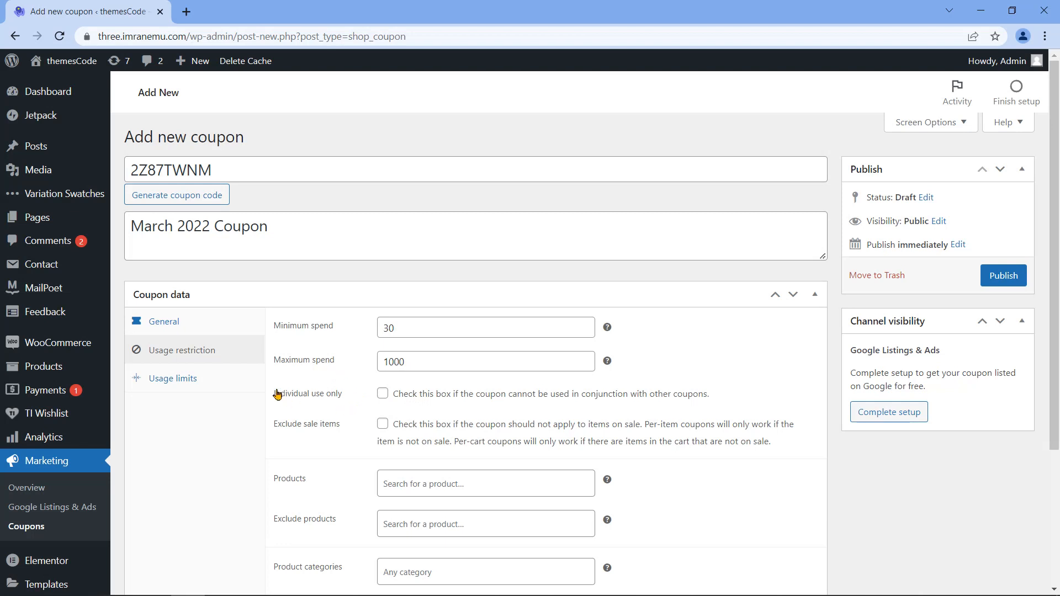
Step: Tick Individual use only for the coupon
triple_click(309, 393)
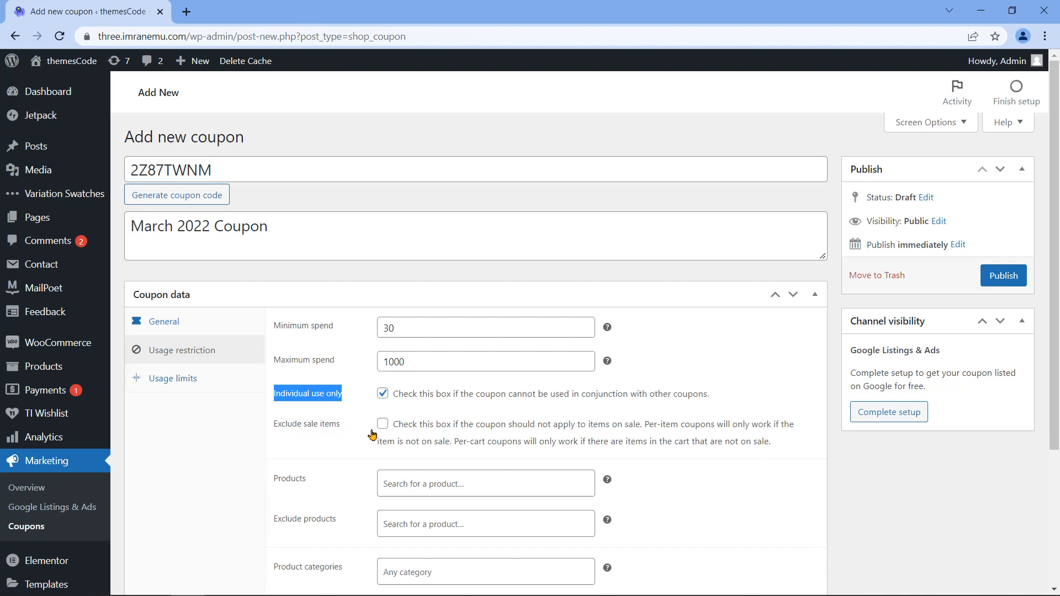
double_click(189, 168)
click(272, 167)
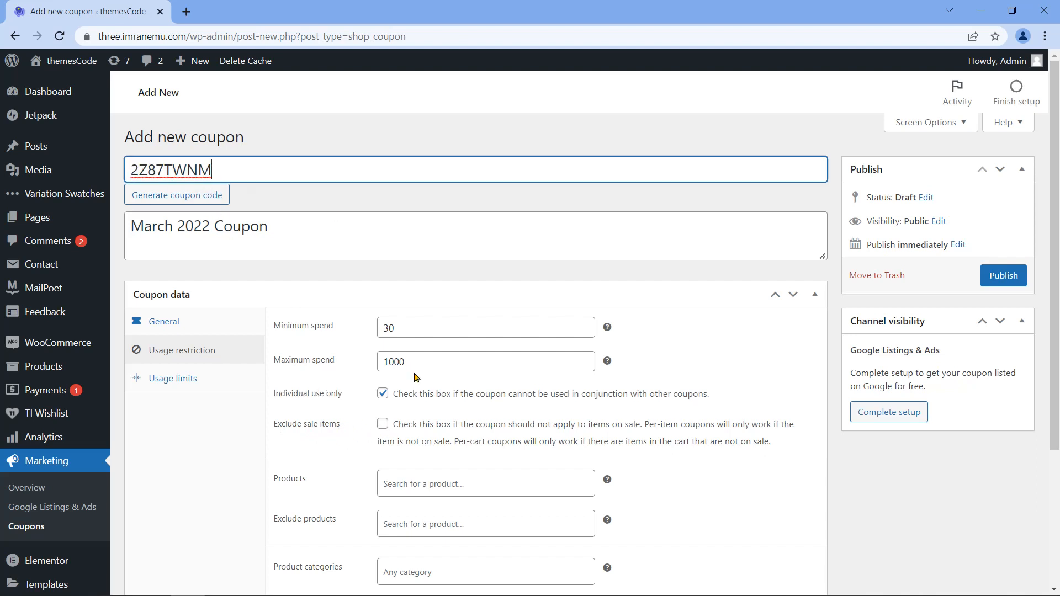
double_click(291, 479)
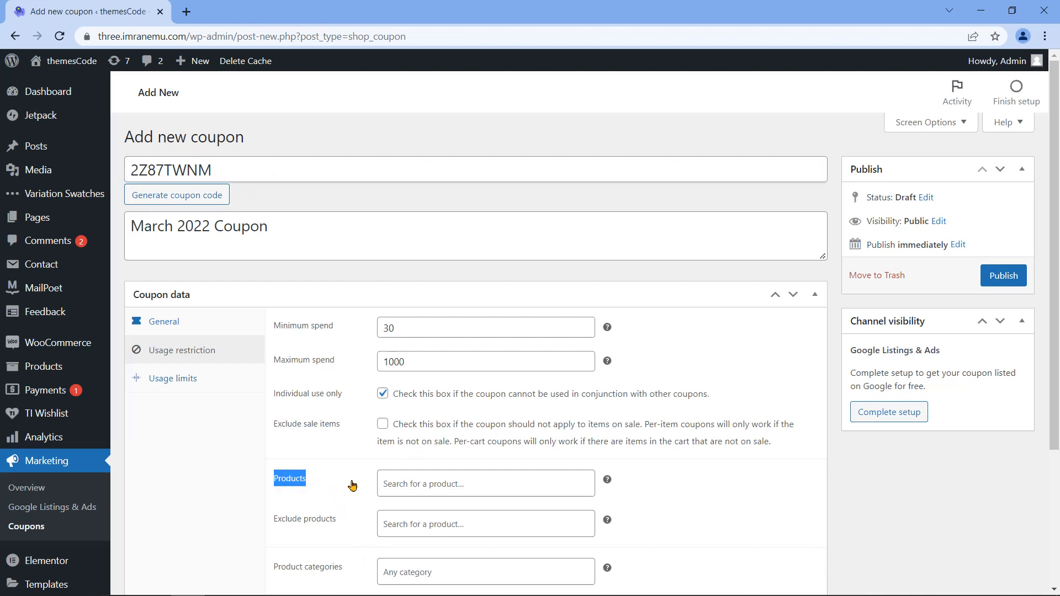
double_click(195, 170)
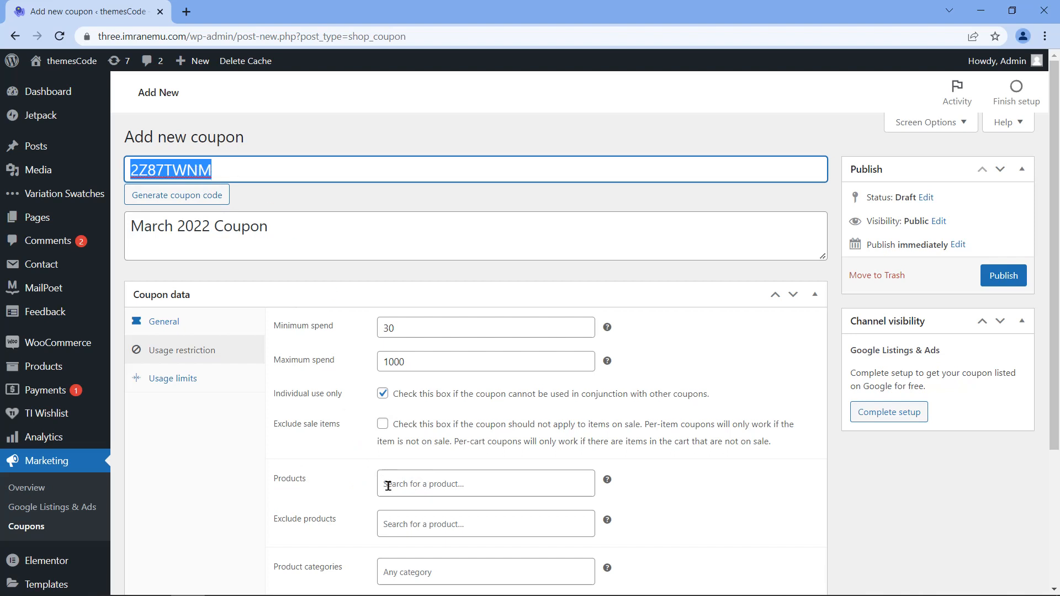
click(483, 483)
text(Polo T-Shirt (LB1001)
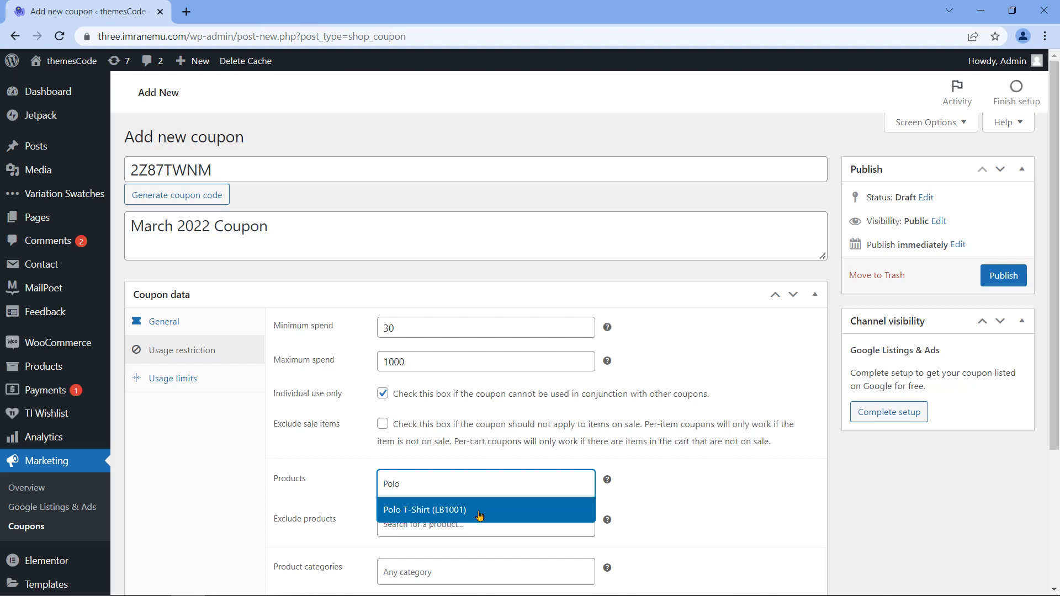
click(479, 515)
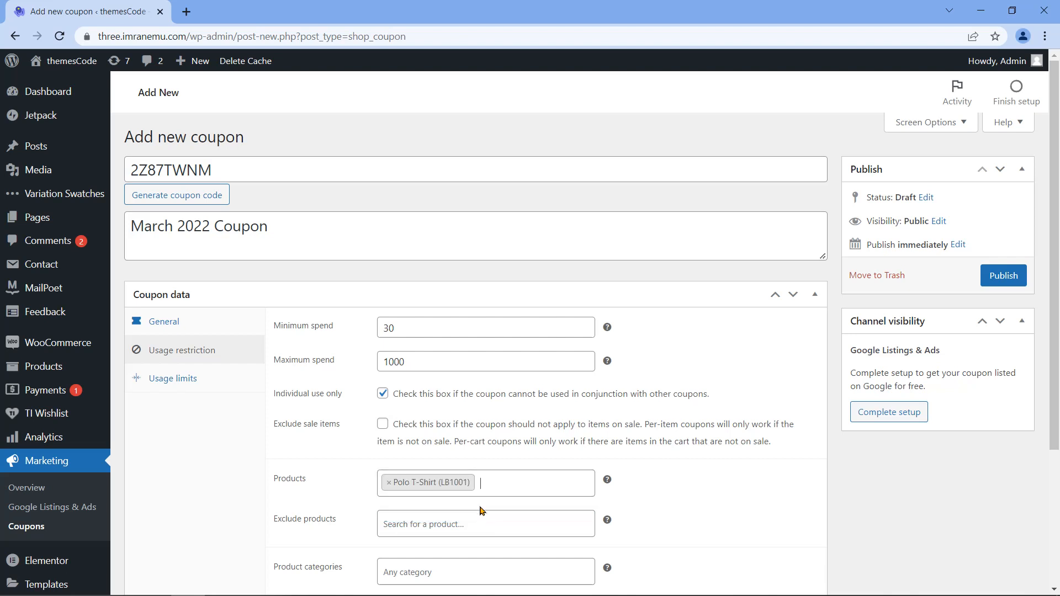
click(389, 485)
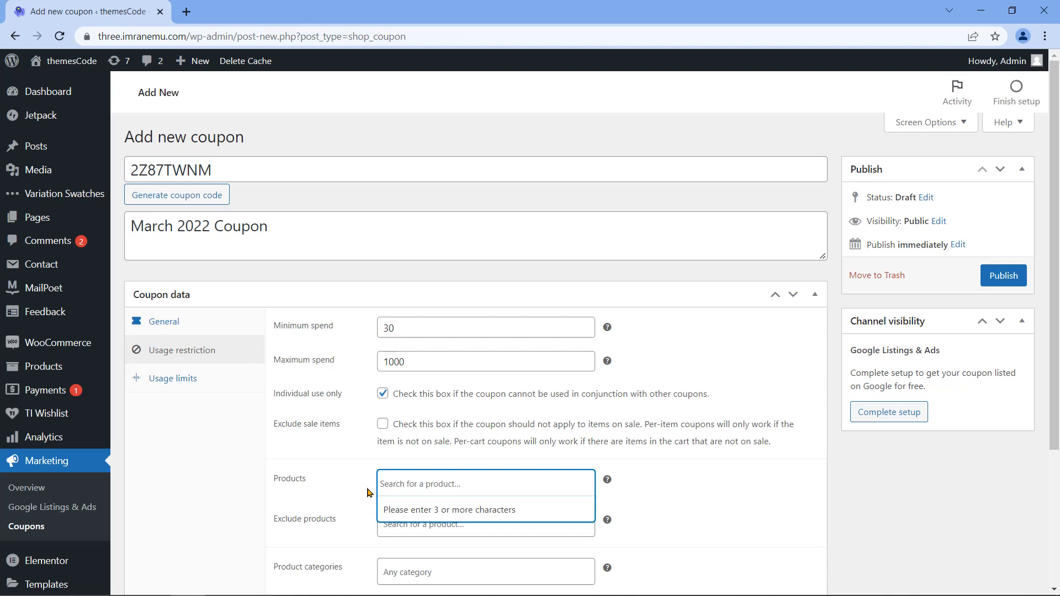
triple_click(314, 526)
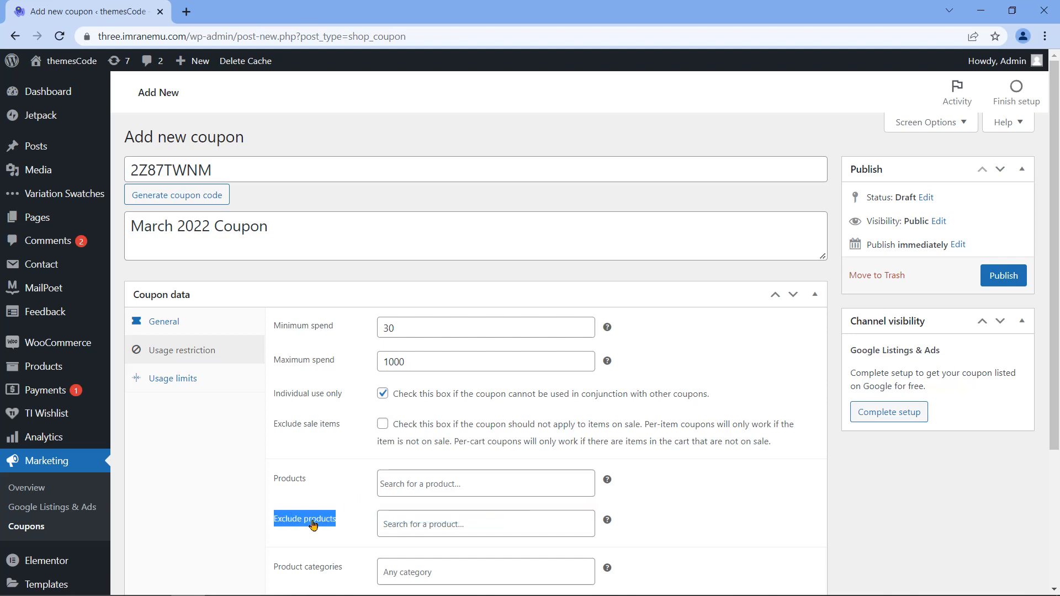
click(460, 526)
text(Smart)
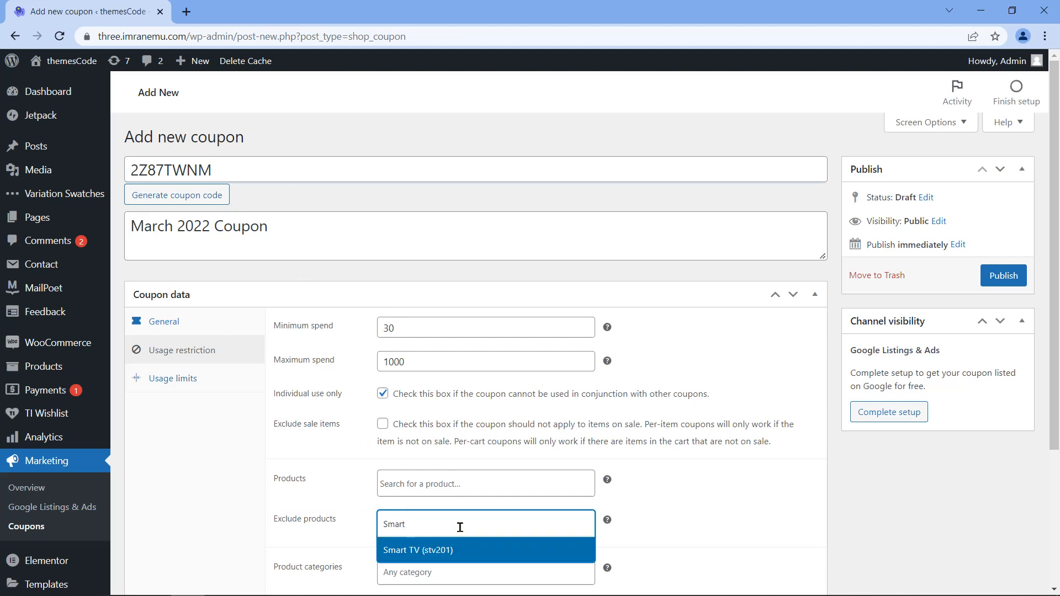
click(466, 552)
scroll(521, 413, down, 3)
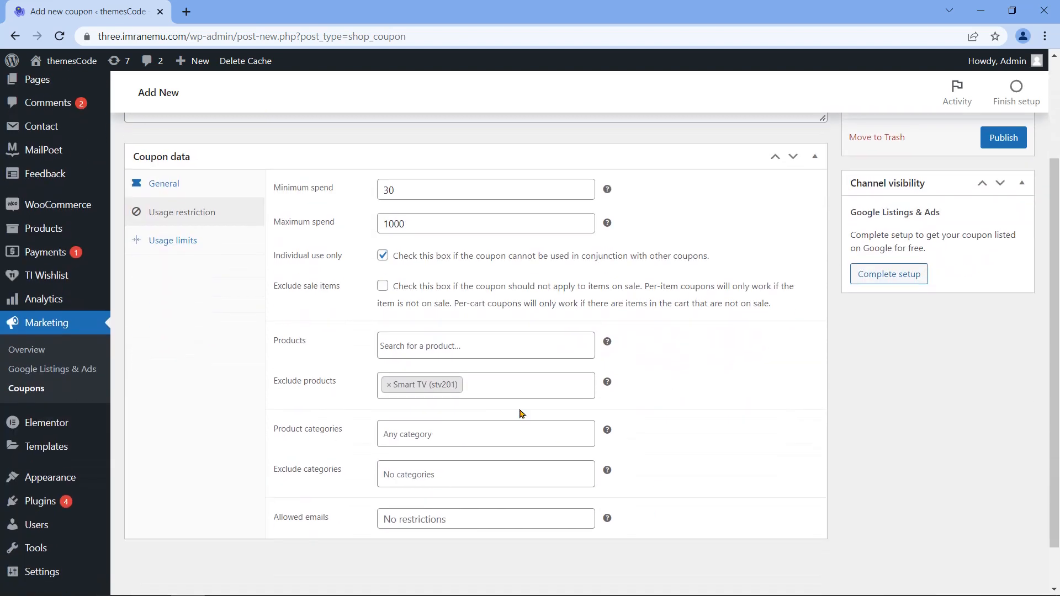
click(389, 385)
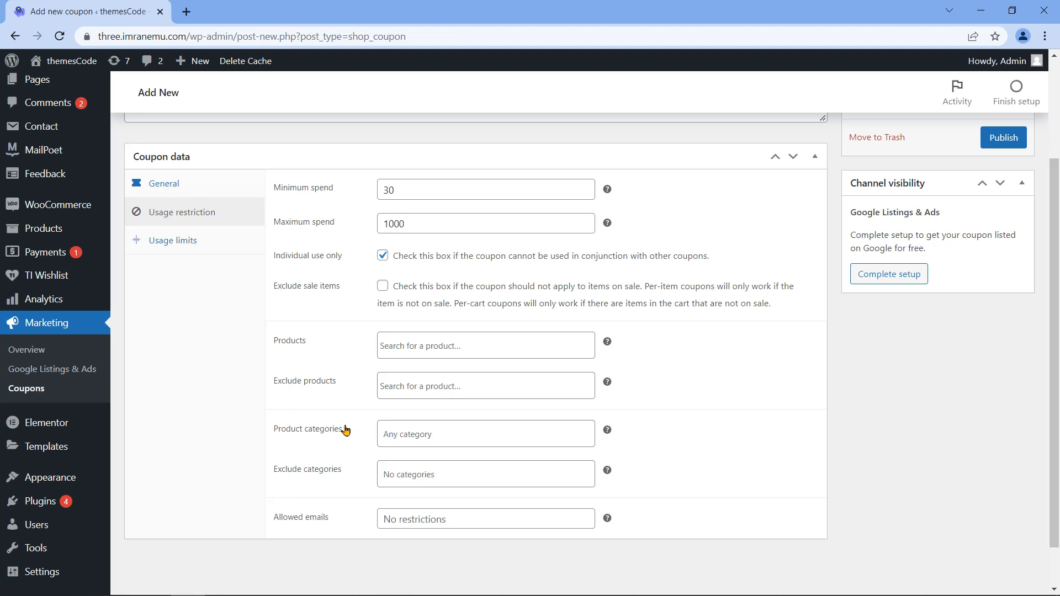
Step: Add the T-Shirts product category restriction, then remove it again
triple_click(317, 434)
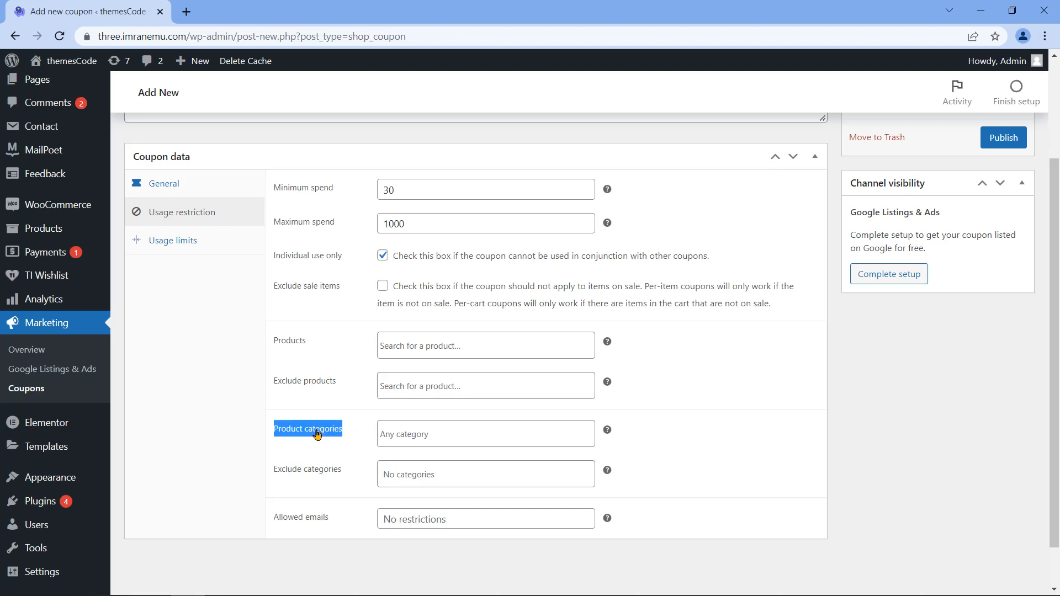
click(428, 435)
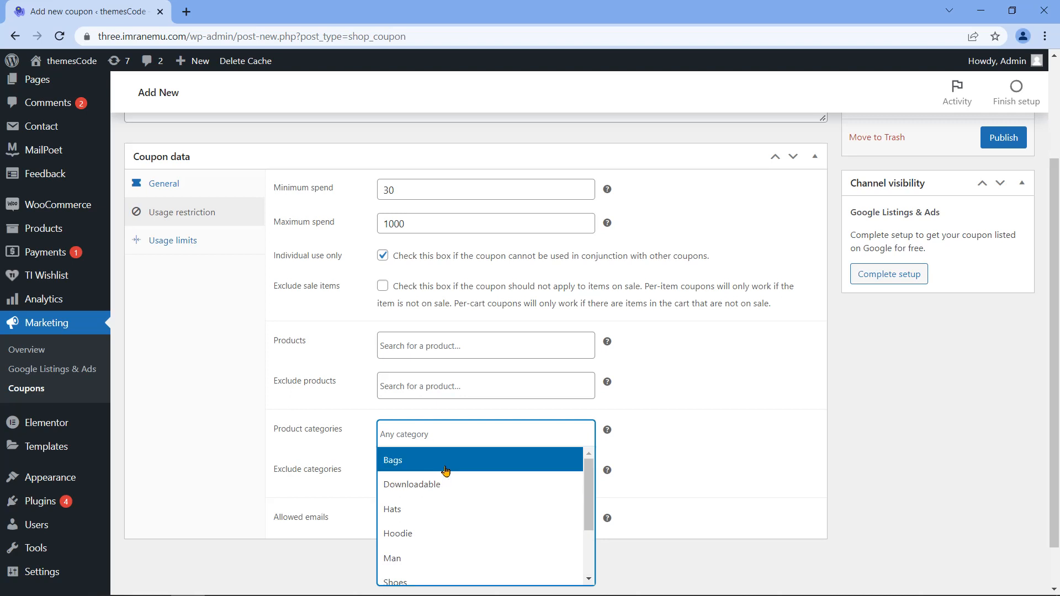
scroll(448, 539, down, 1)
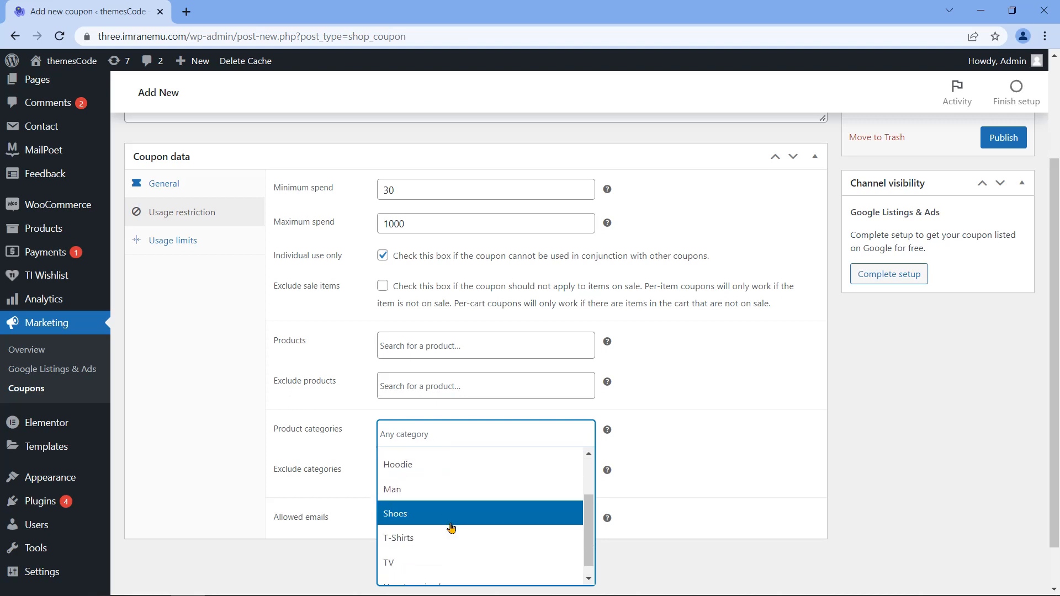
click(434, 537)
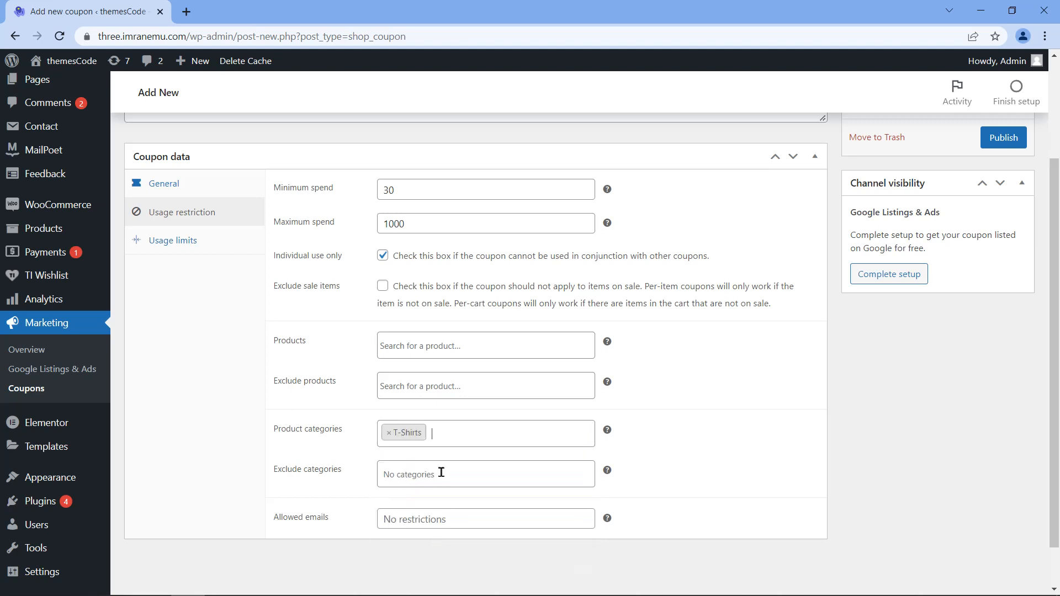
click(388, 433)
Step: Leave Exclude categories and Allowed emails empty, then bring up the Usage limits settings
double_click(319, 471)
click(319, 471)
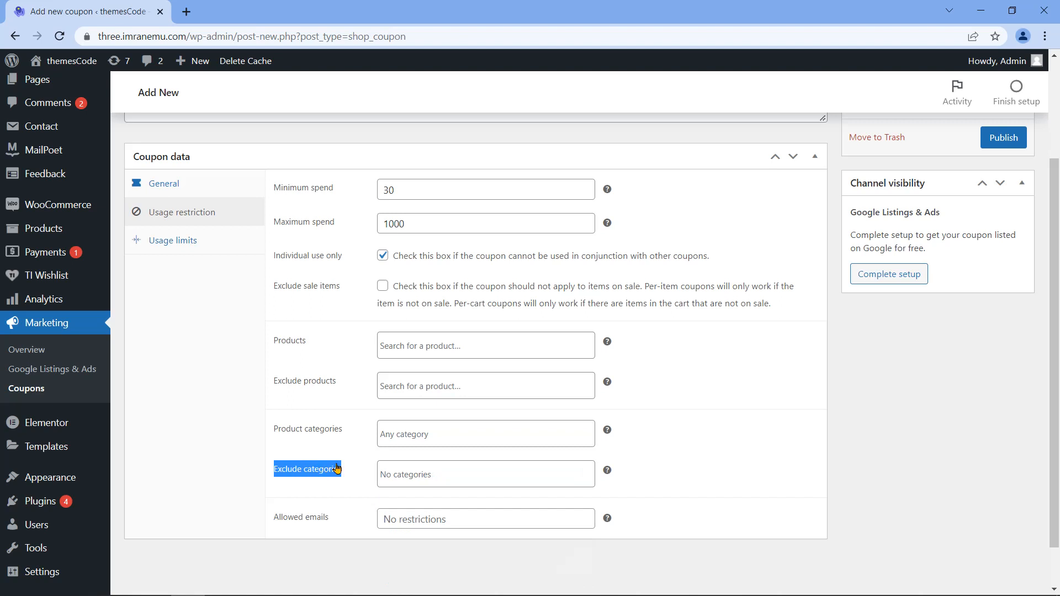
click(450, 473)
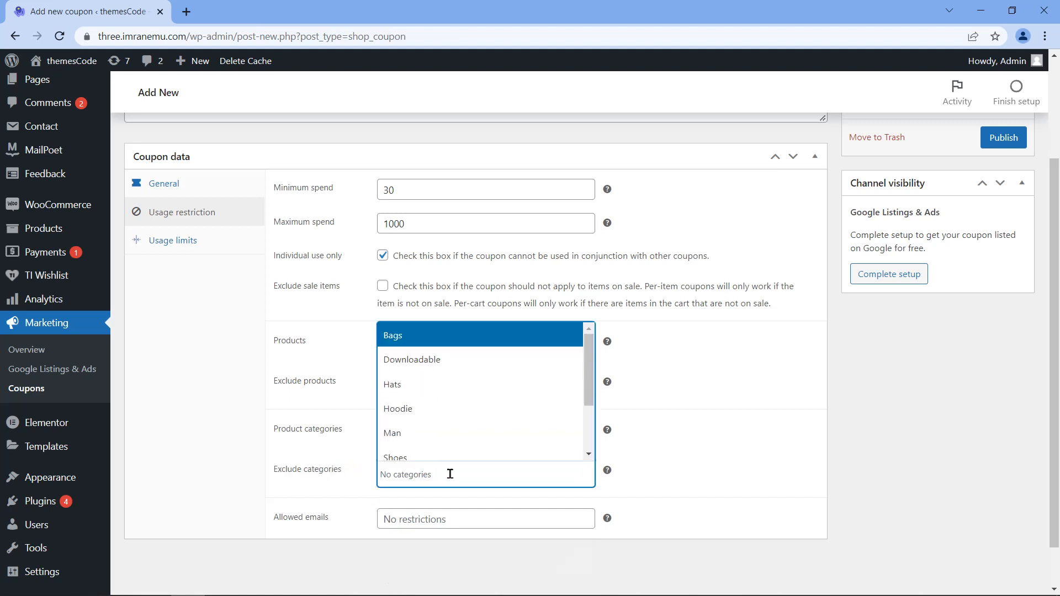
click(343, 512)
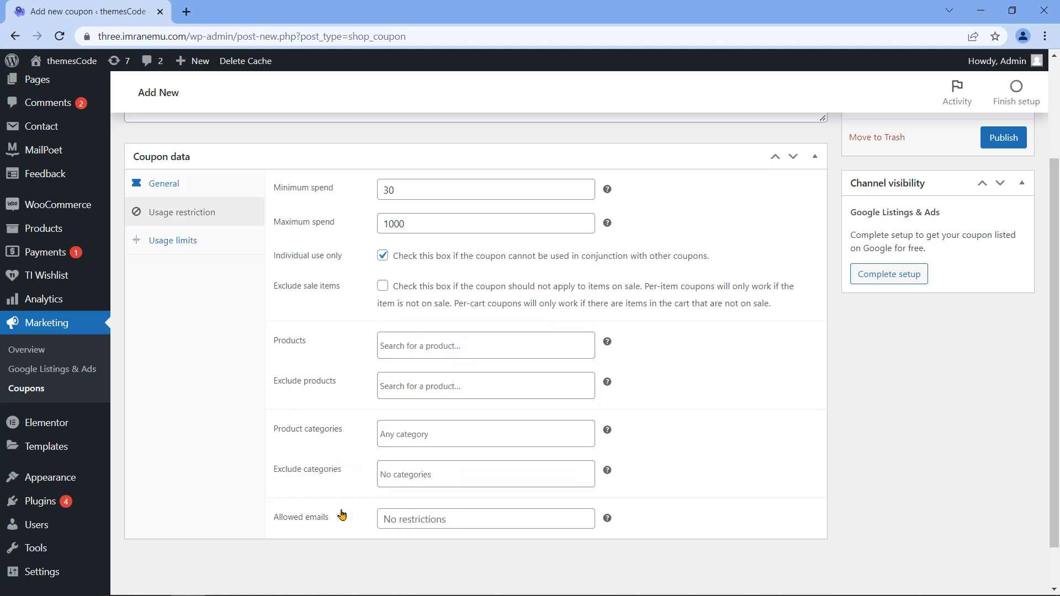
double_click(312, 526)
triple_click(312, 525)
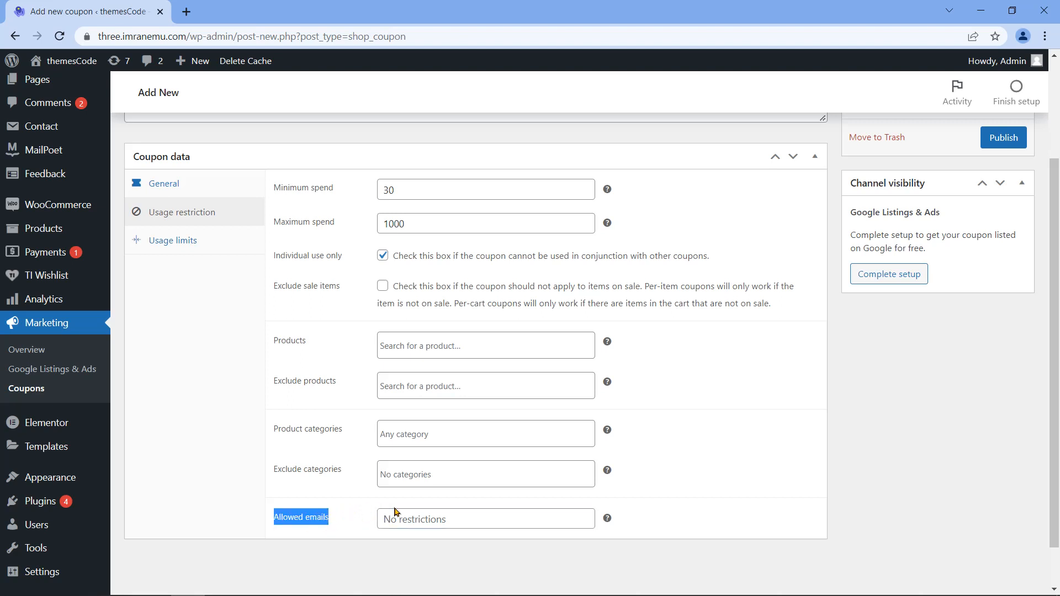
click(421, 519)
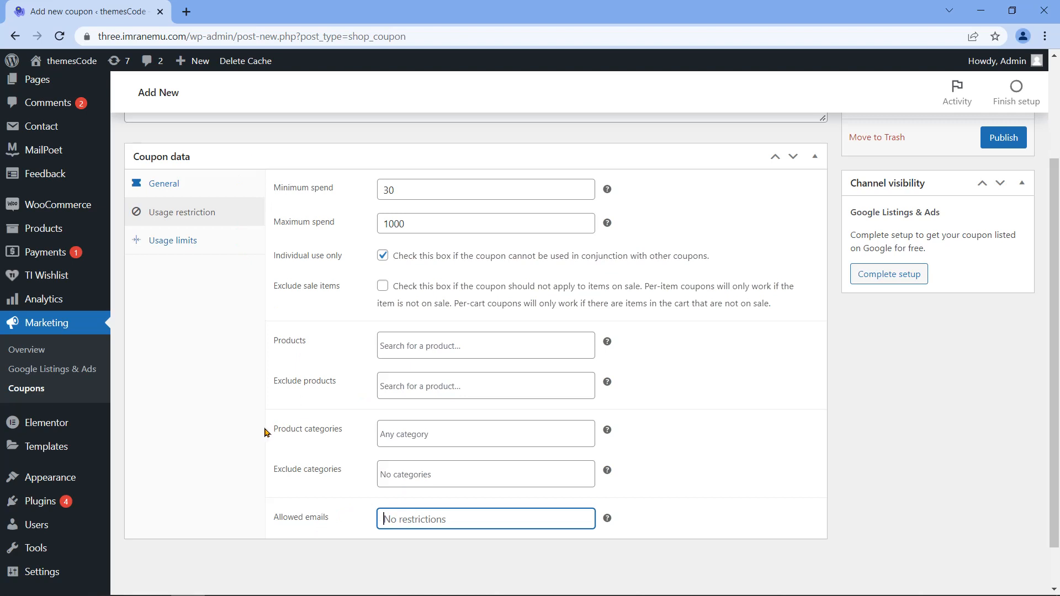
click(189, 247)
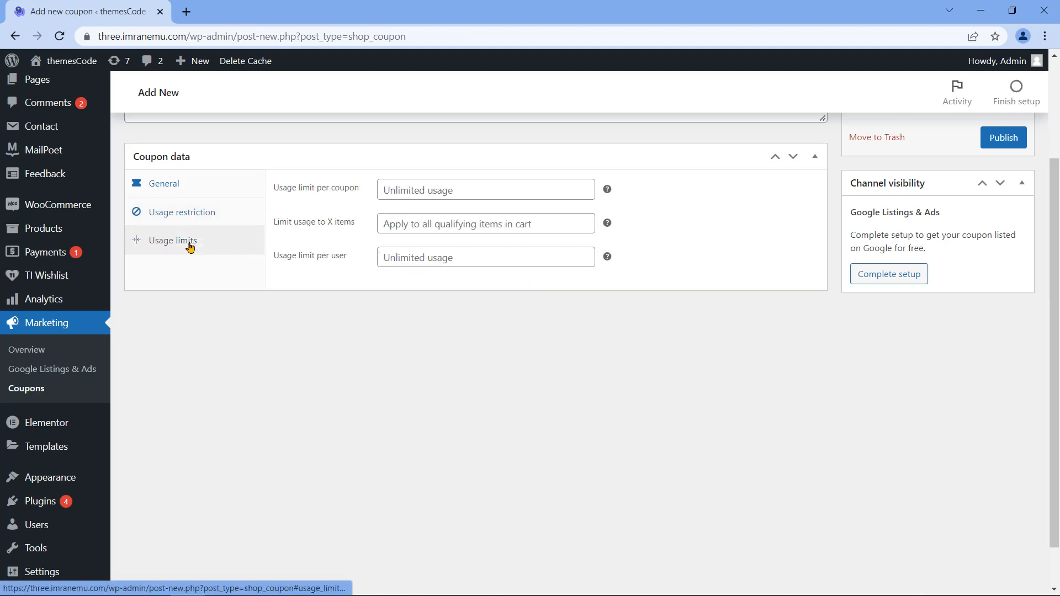
Step: Set the usage limit to 100 per coupon, 6 items and 1 use per user
triple_click(312, 189)
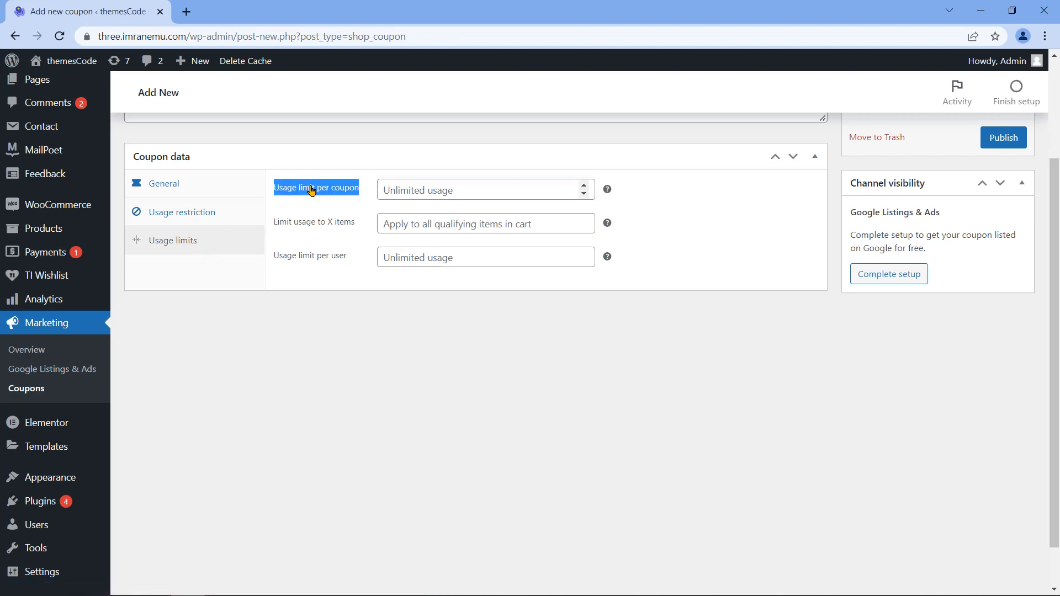
click(424, 186)
text(100)
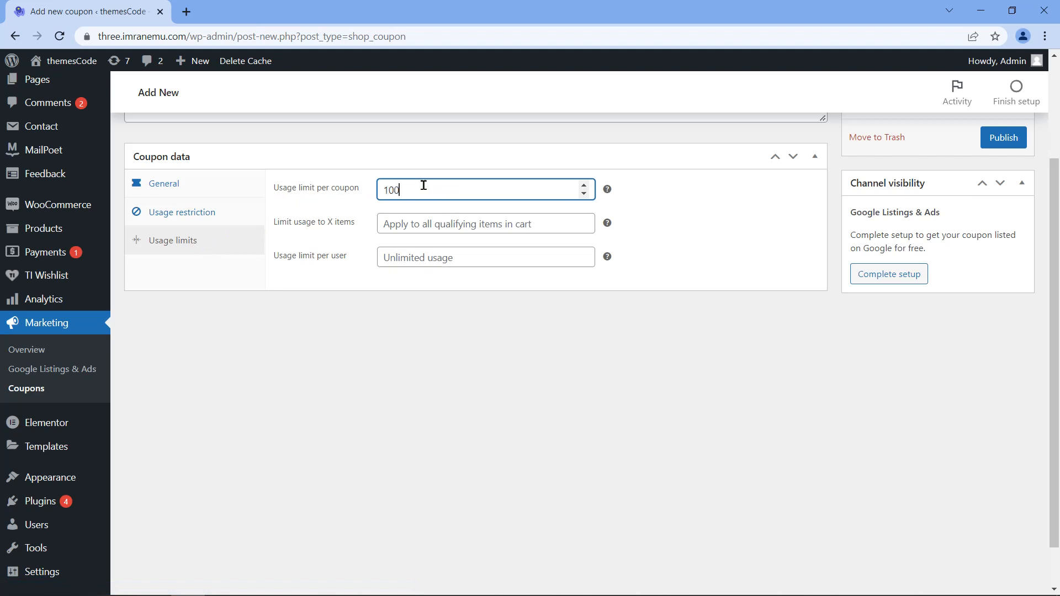
triple_click(296, 224)
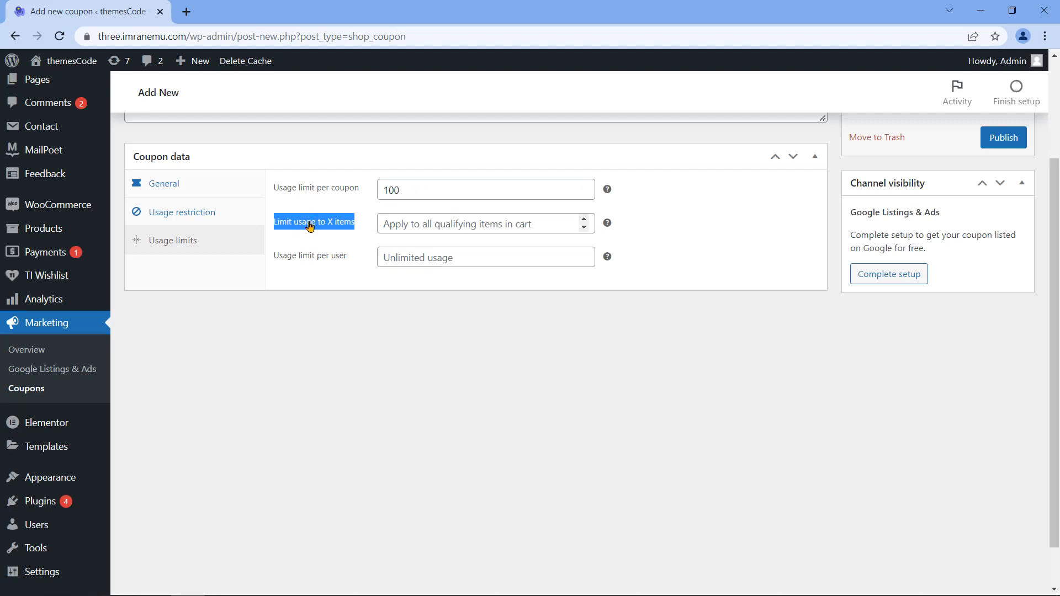
click(585, 222)
click(585, 222)
click(586, 222)
click(585, 220)
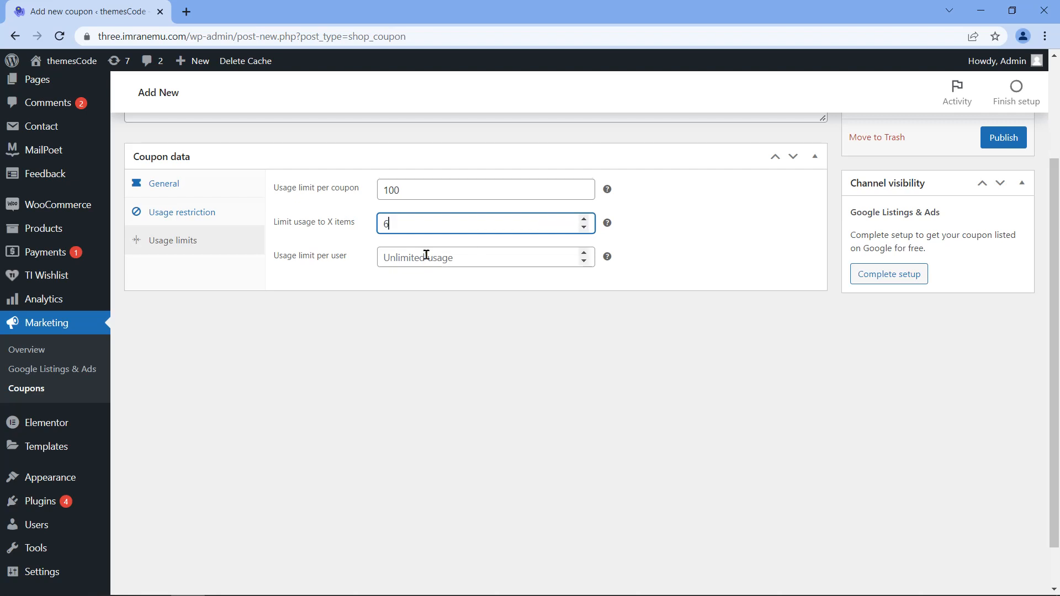
triple_click(307, 259)
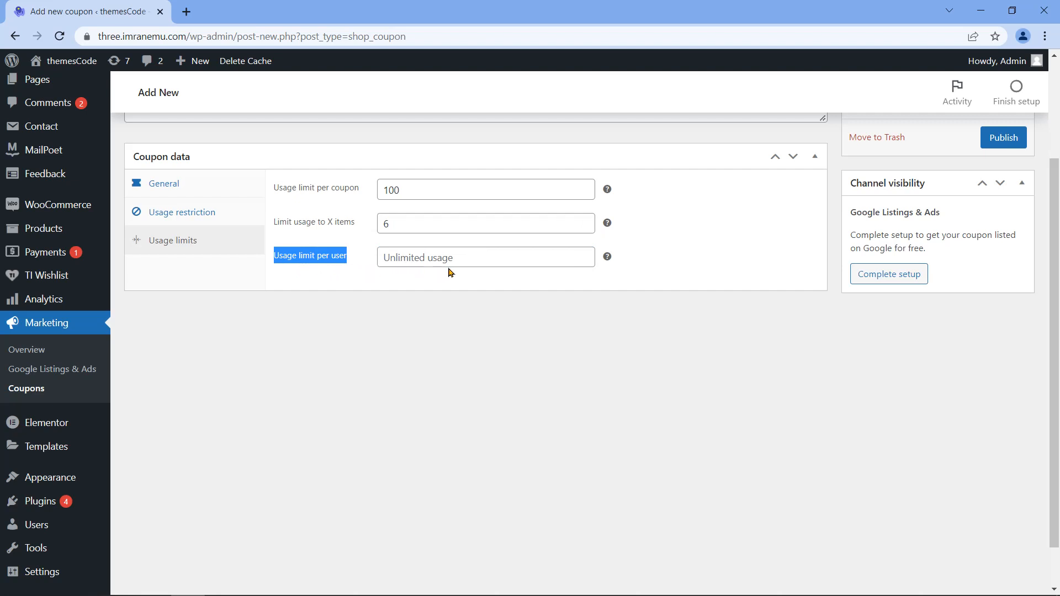
click(464, 258)
text(1)
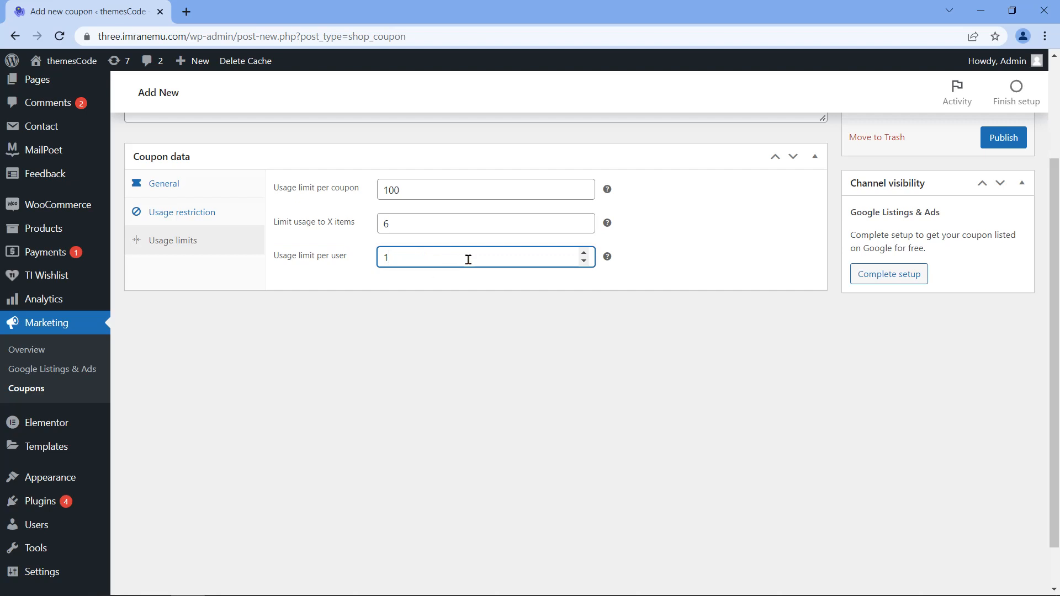
click(724, 286)
Step: Publish the coupon and return to the list of all coupons
scroll(723, 284, up, 3)
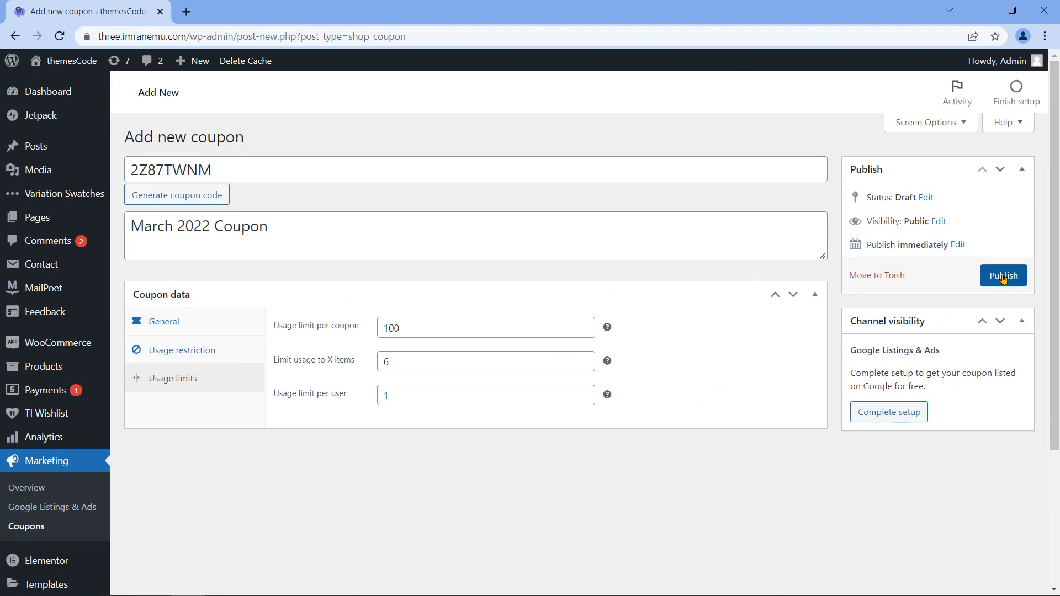
click(1004, 276)
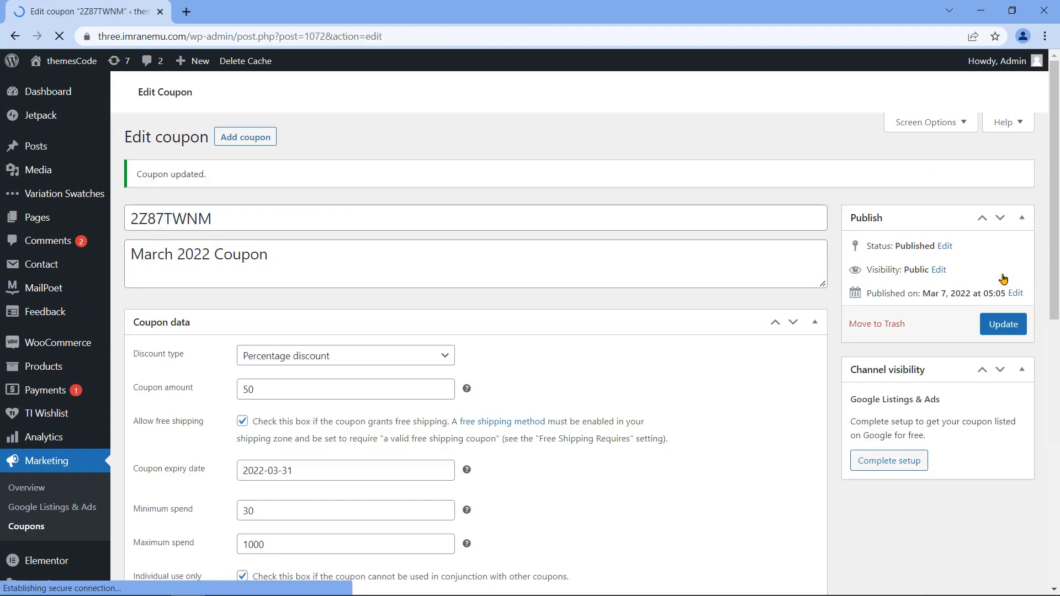
drag(138, 173, 218, 169)
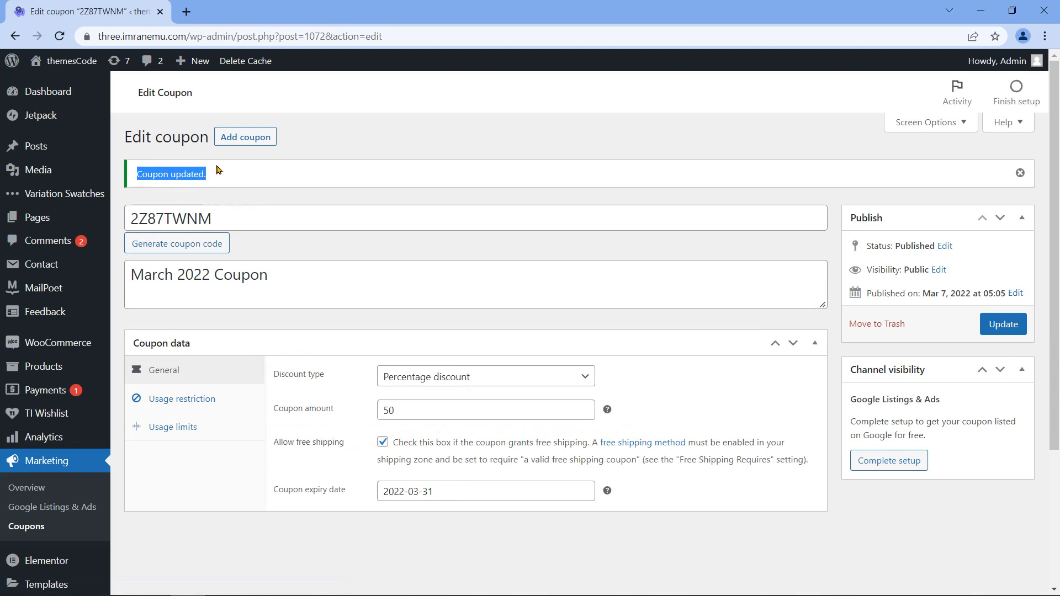
click(218, 169)
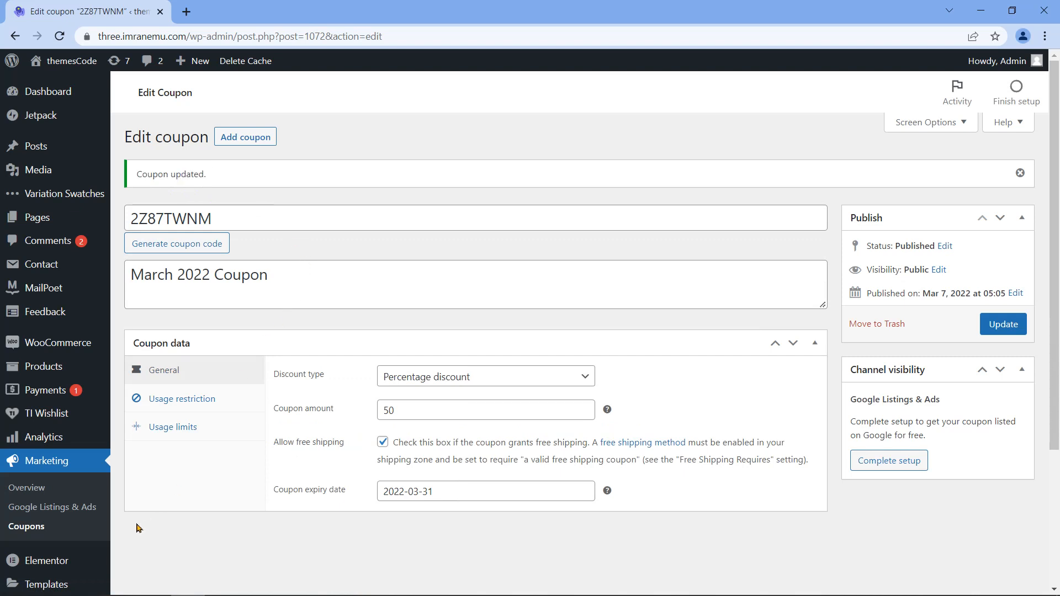
click(24, 529)
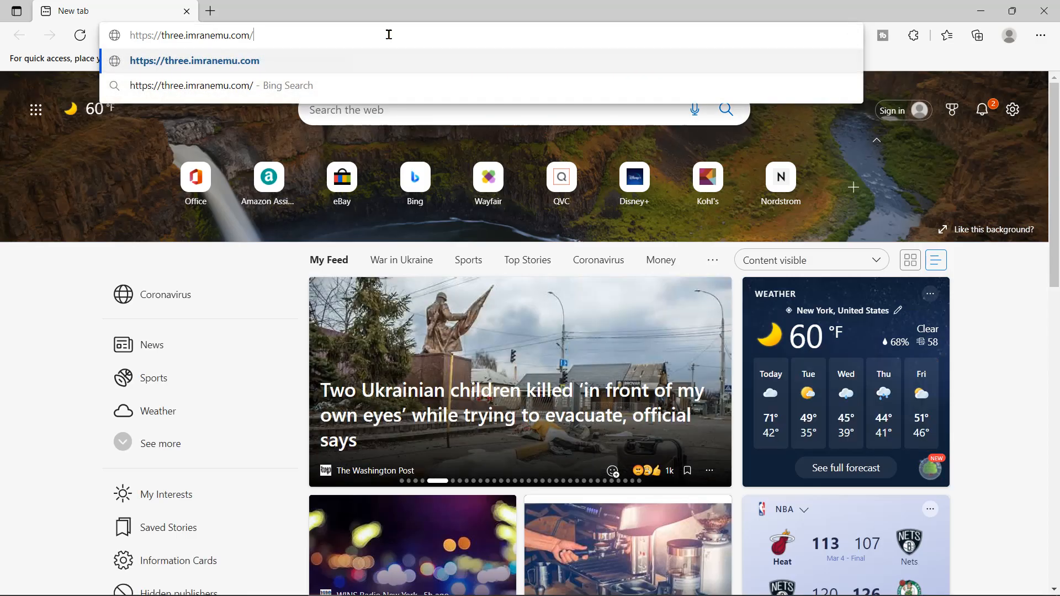
Step: Load the themesCode store home page and browse to the shop's product listing
key(Return)
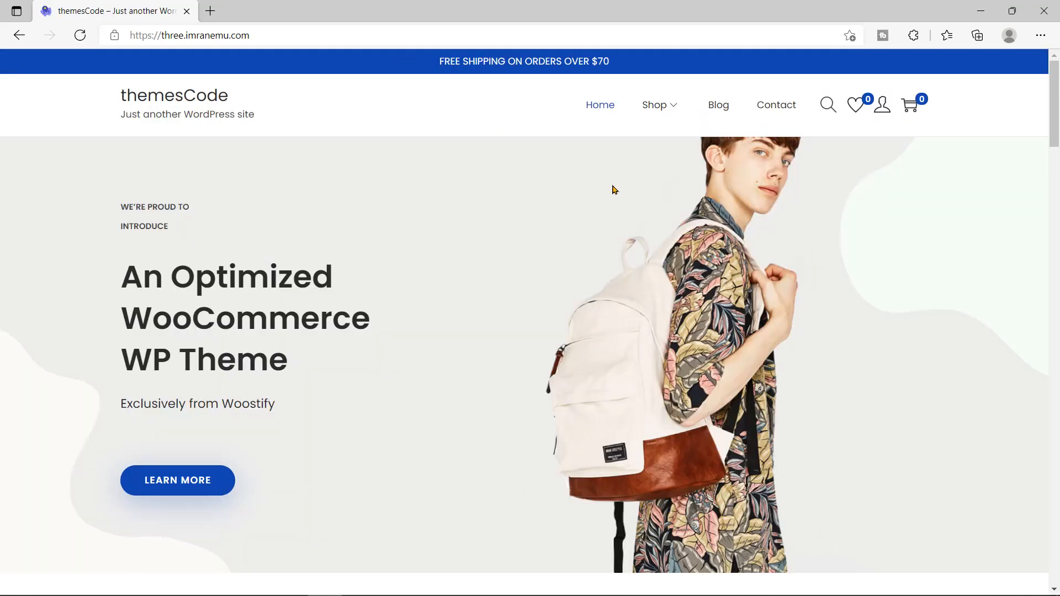
scroll(1058, 98, down, 2)
scroll(1057, 99, down, 10)
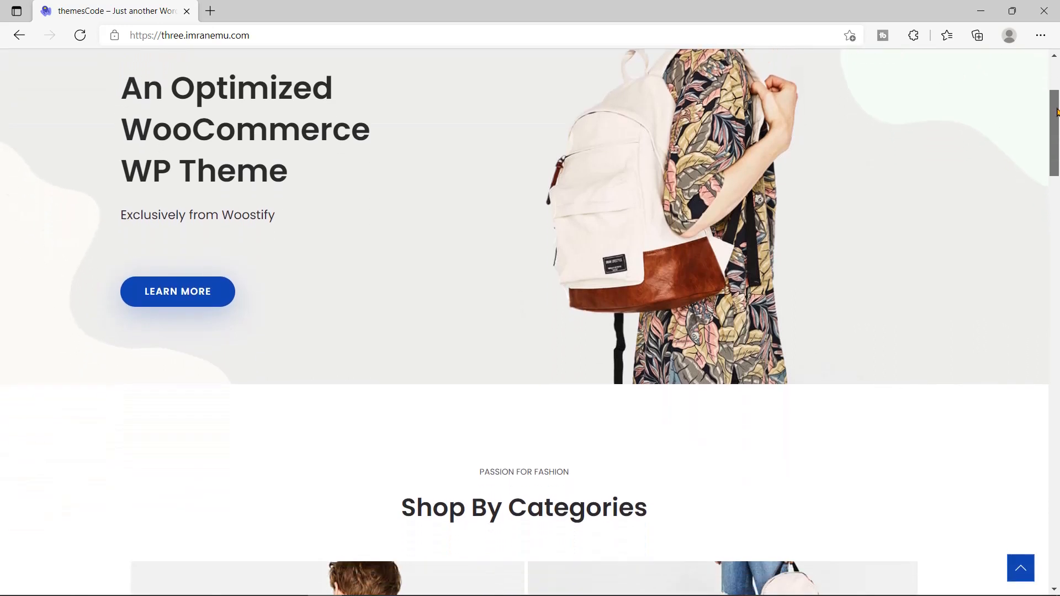
scroll(525, 322, down, 15)
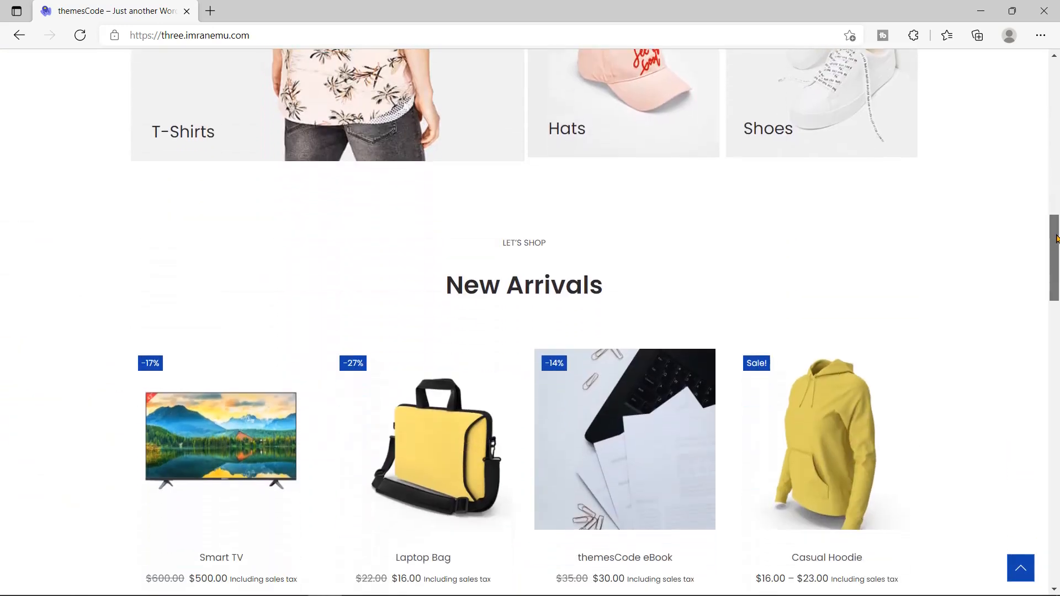
scroll(525, 322, down, 18)
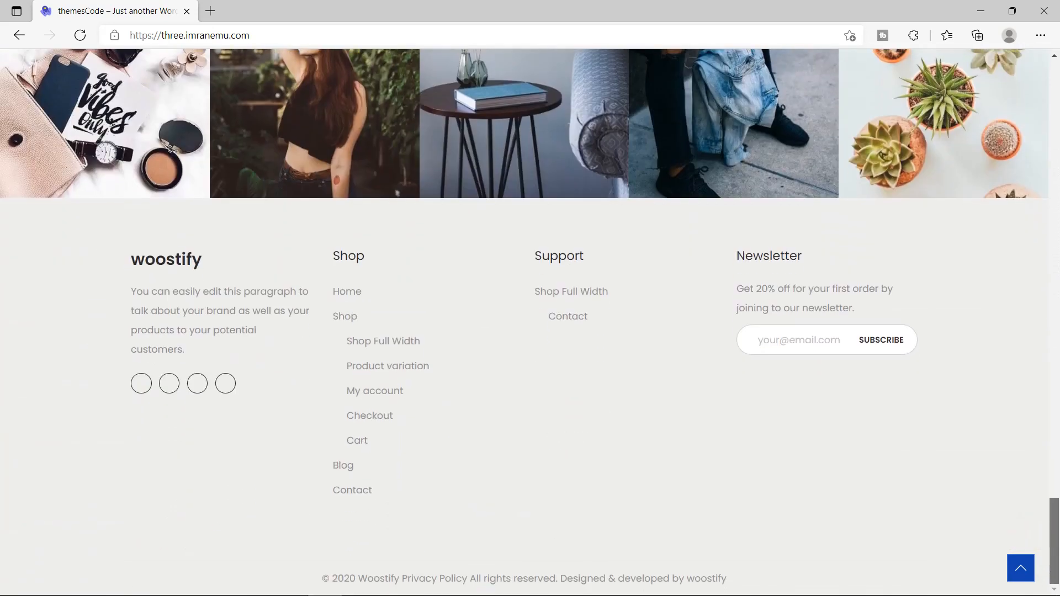
click(1021, 568)
click(610, 107)
click(664, 112)
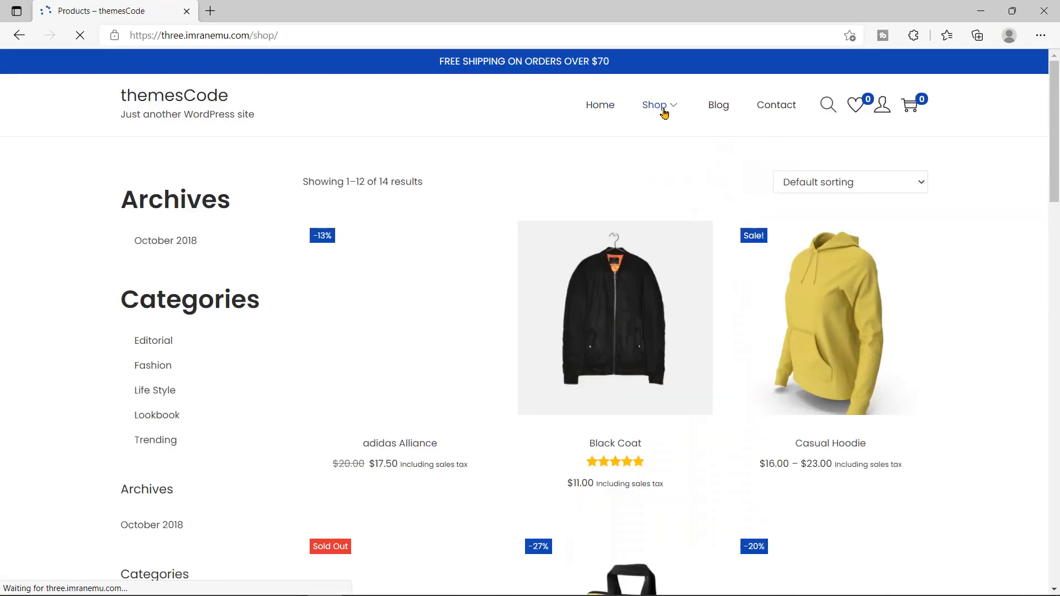
scroll(343, 105, down, 2)
scroll(1059, 408, down, 16)
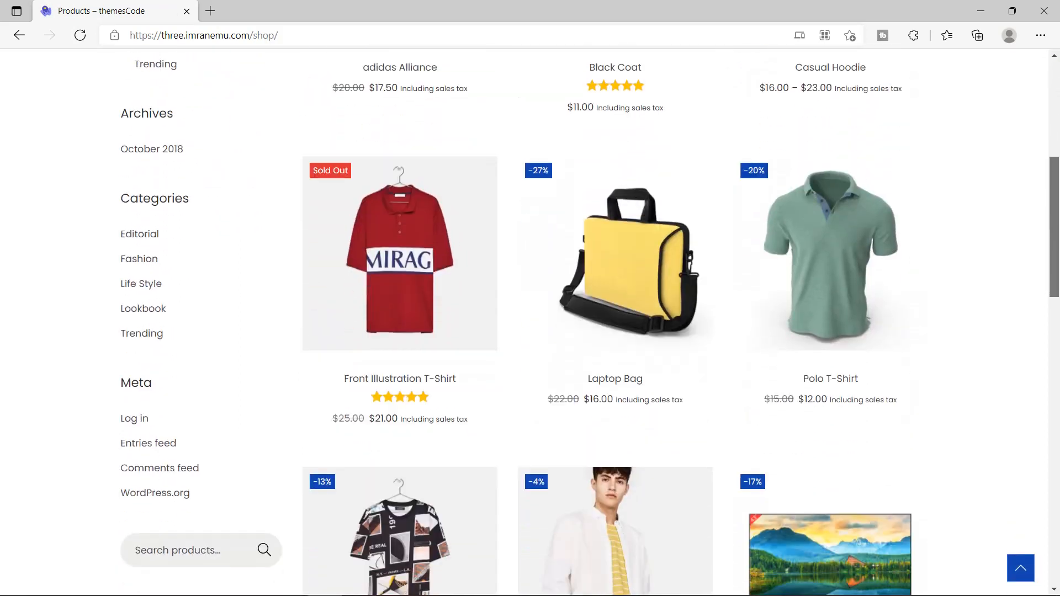
scroll(1056, 534, up, 20)
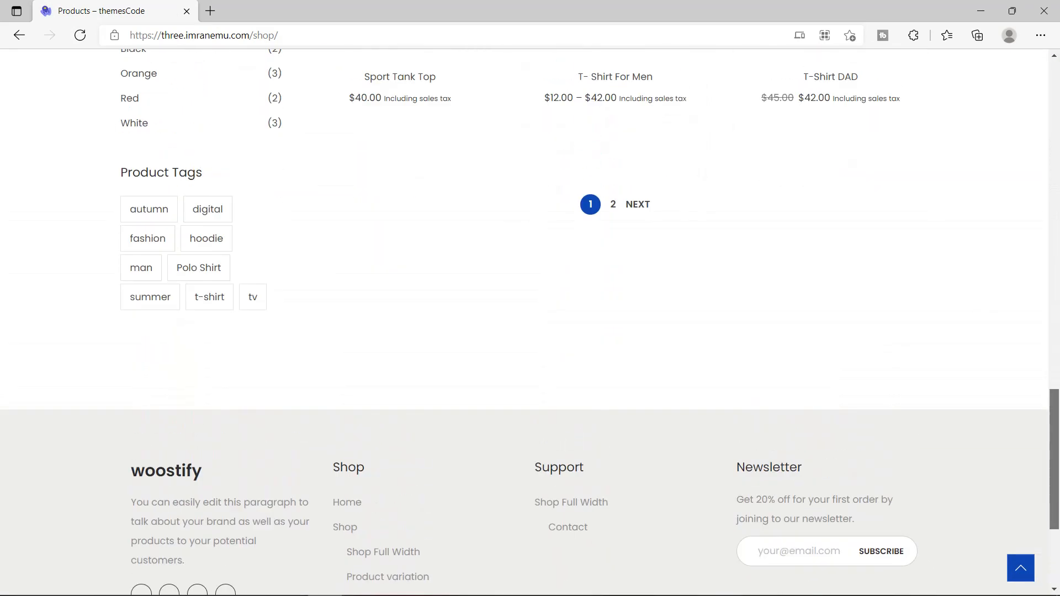
scroll(131, 363, down, 4)
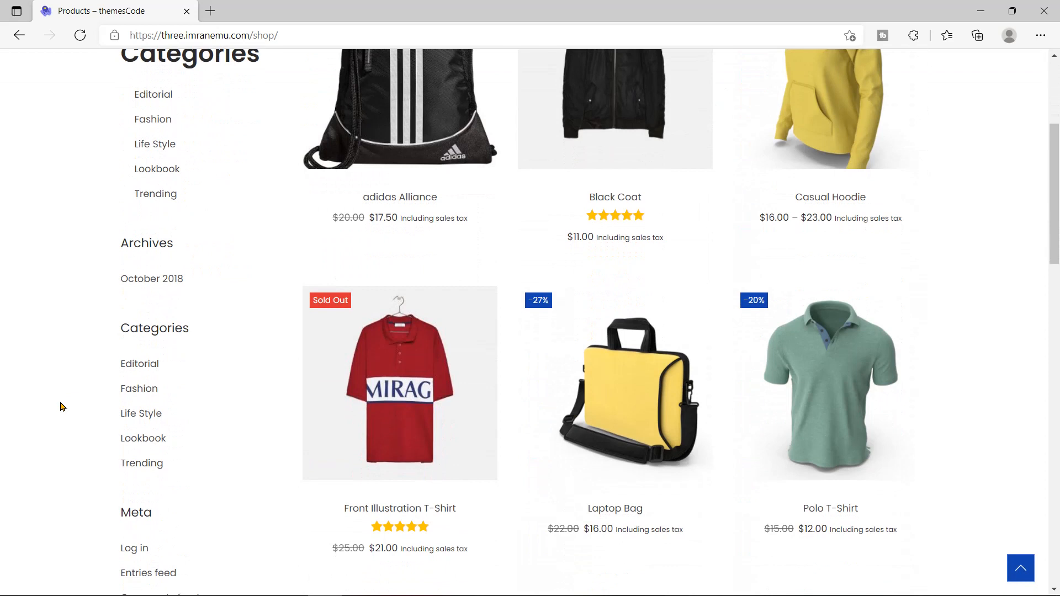
scroll(60, 407, down, 7)
Step: Review the shop sidebar widgets and open the Bags product category
double_click(167, 325)
scroll(73, 431, down, 3)
double_click(144, 369)
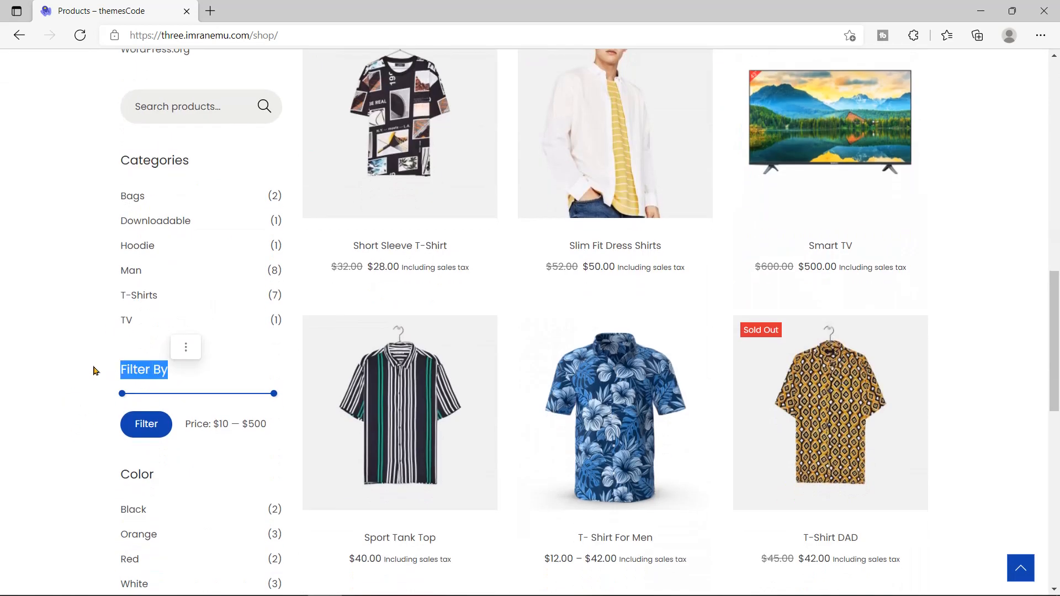
scroll(95, 370, down, 3)
scroll(94, 370, down, 3)
double_click(135, 145)
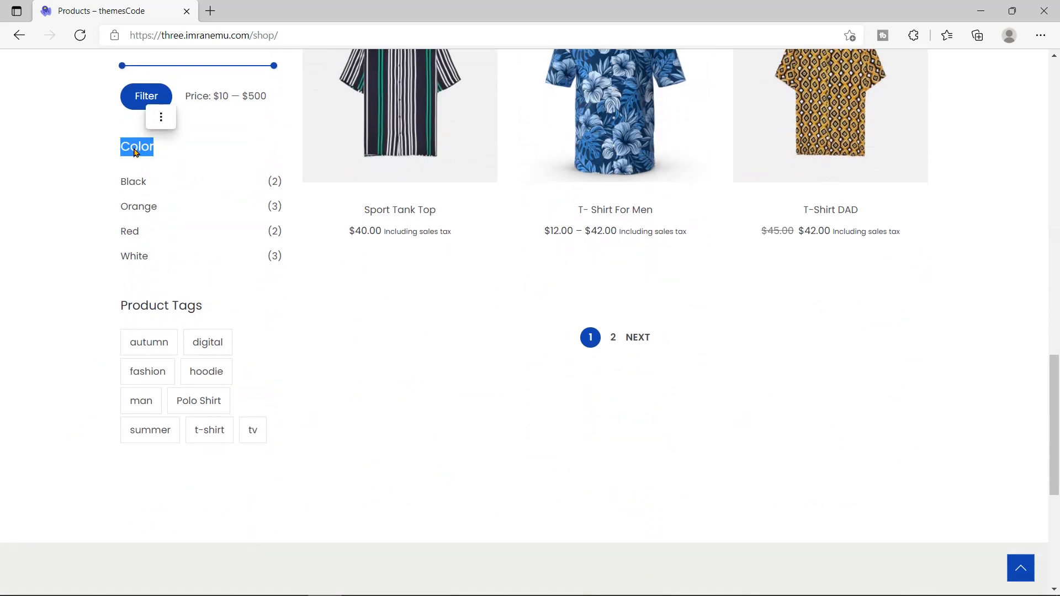
drag(119, 307, 203, 307)
click(78, 313)
scroll(77, 313, up, 7)
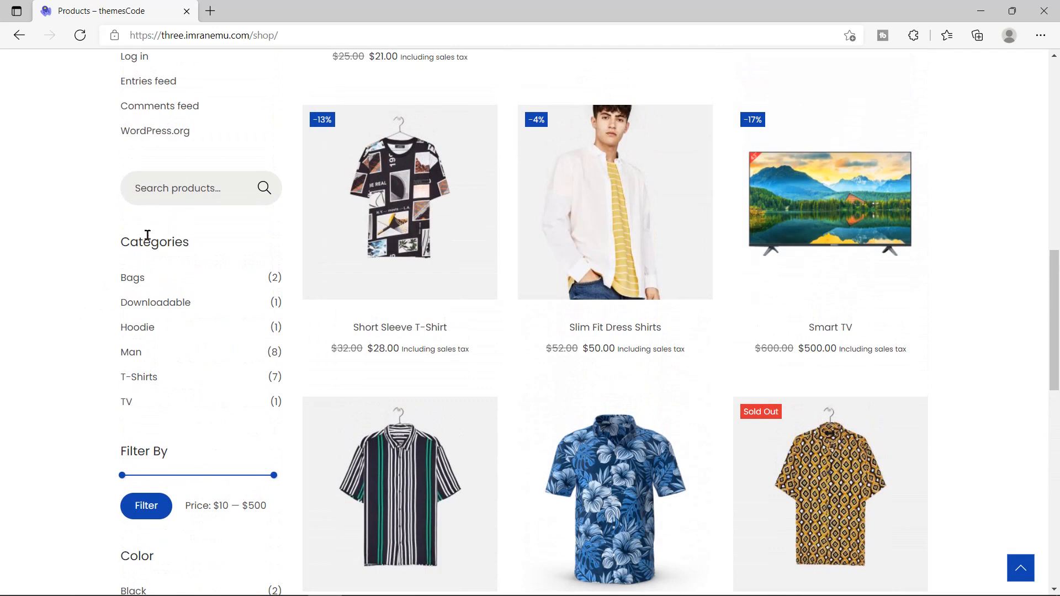
double_click(151, 241)
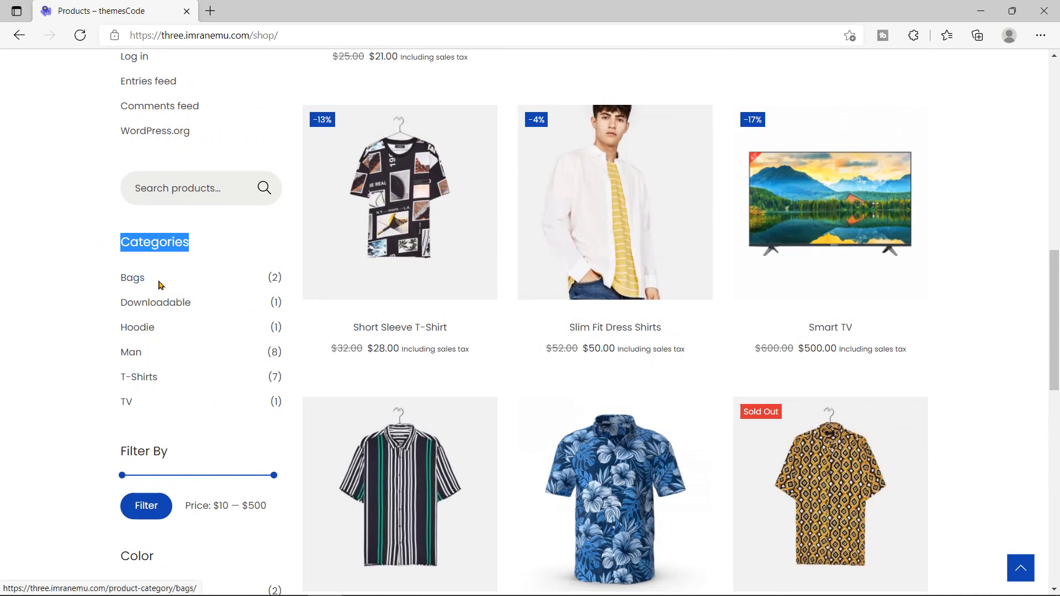
drag(269, 276, 279, 276)
click(139, 277)
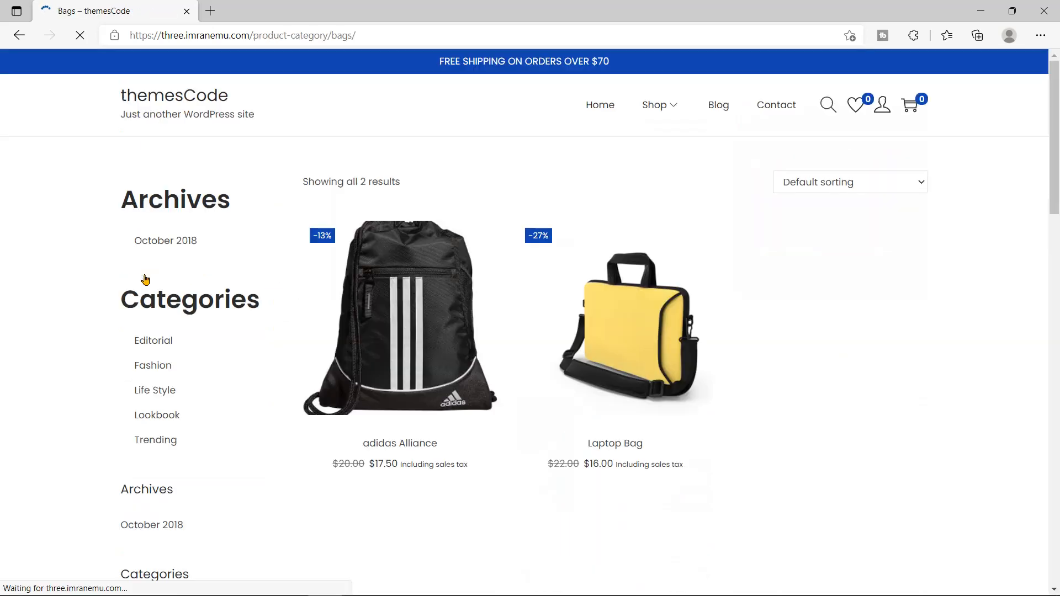
Step: Return to the full shop listing and look over the Categories and Filter By price widgets
mouse_move(618, 334)
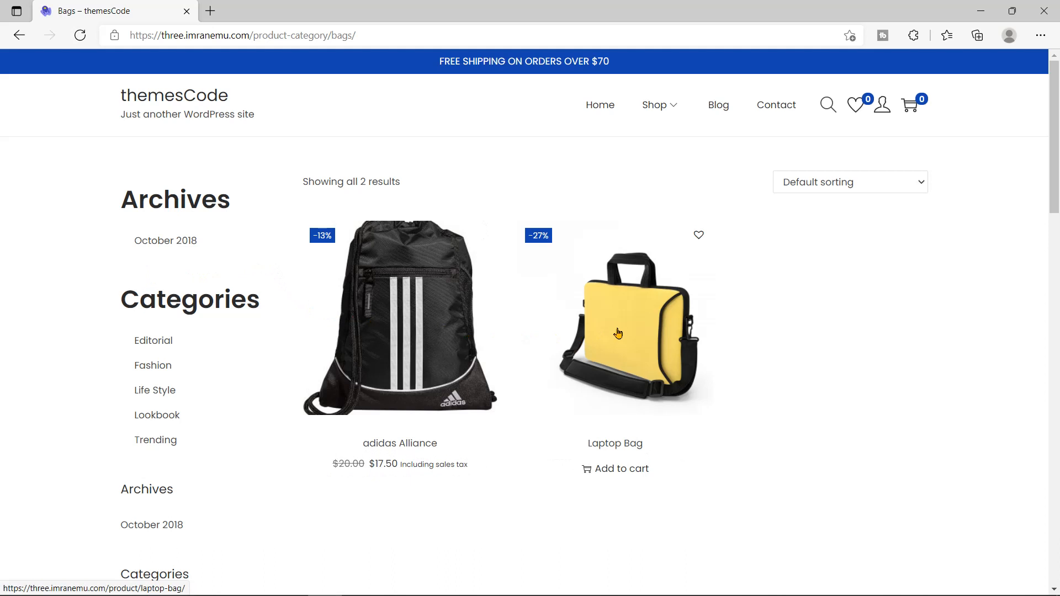
click(665, 106)
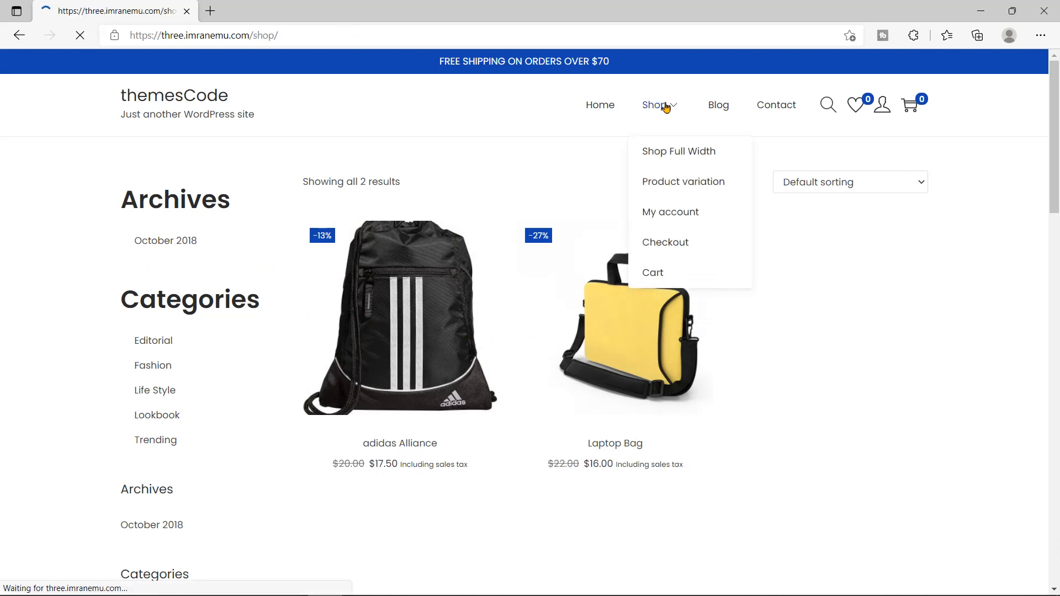
scroll(298, 221, down, 4)
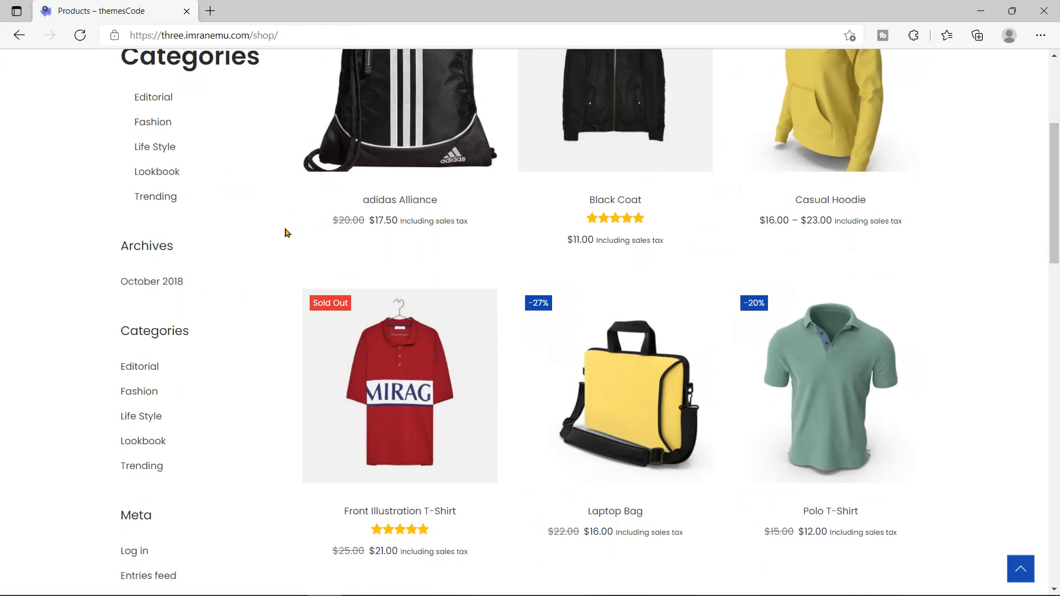
scroll(287, 232, down, 10)
scroll(233, 223, up, 1)
double_click(158, 160)
click(106, 214)
drag(123, 368, 173, 376)
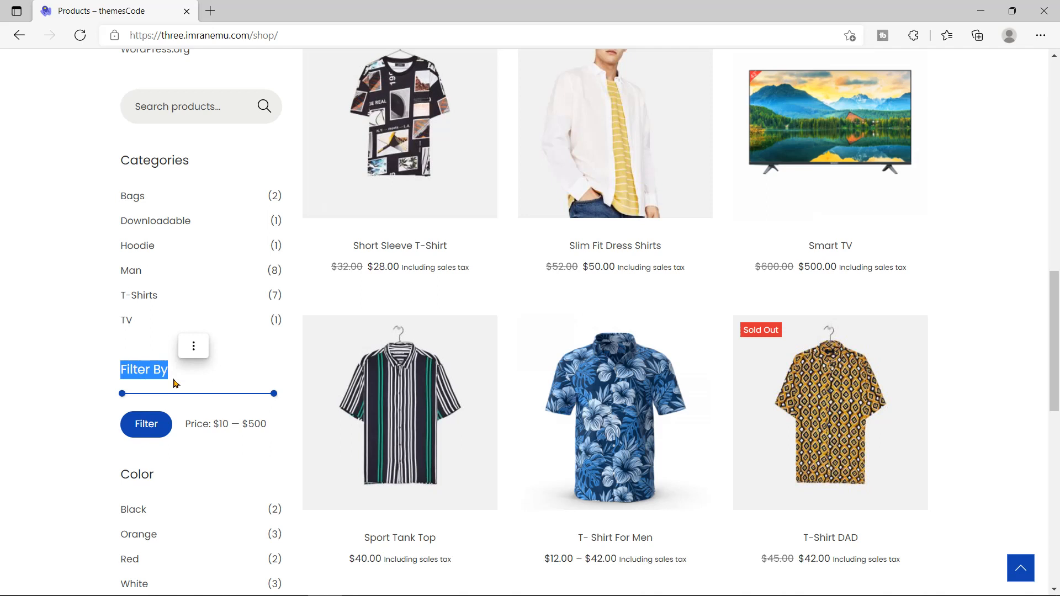
drag(56, 400, 153, 396)
Step: Filter the shop products to the $10 — $20 price range
drag(274, 394, 237, 396)
mouse_move(122, 394)
mouse_down()
mouse_move(145, 396)
mouse_move(131, 394)
mouse_up()
drag(234, 396, 211, 394)
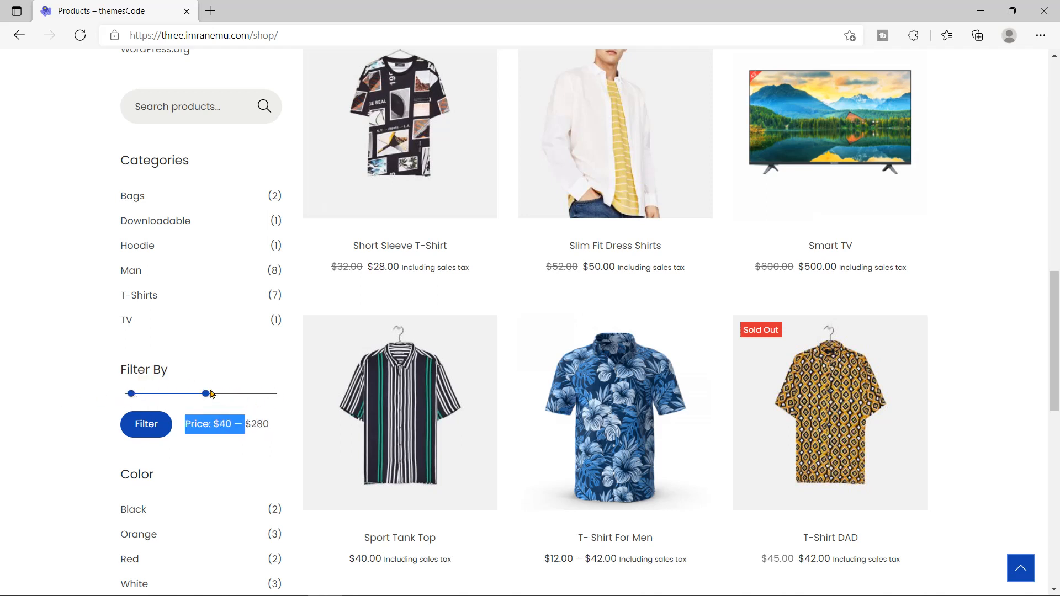
drag(131, 394, 122, 393)
drag(206, 394, 126, 394)
drag(258, 424, 187, 429)
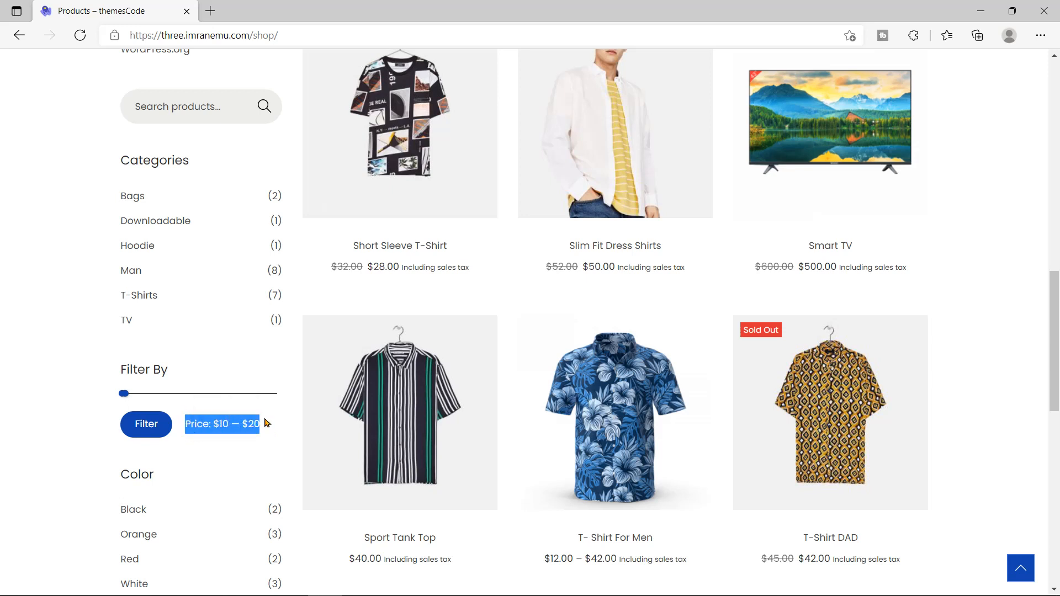
click(144, 432)
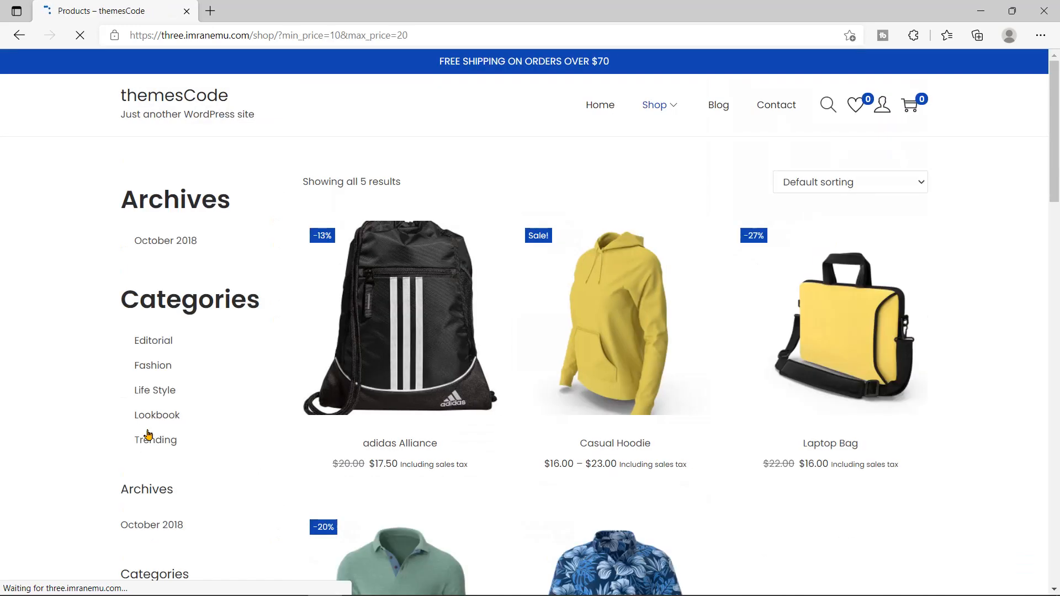
Step: Scroll through the five filtered results, then return to the unfiltered shop listing
scroll(300, 336, down, 5)
scroll(706, 175, up, 3)
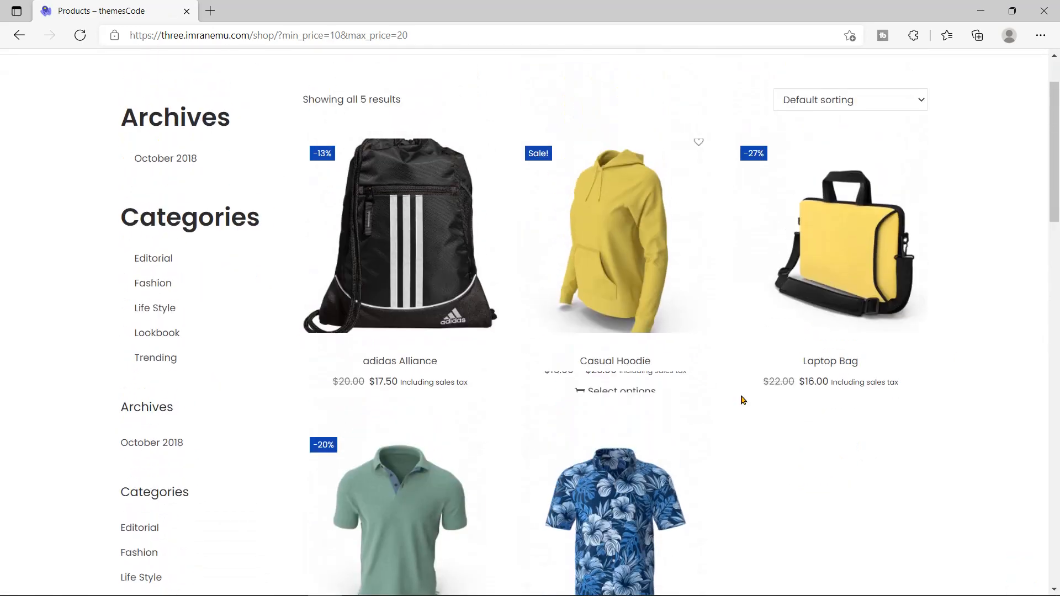
scroll(743, 400, down, 3)
scroll(748, 448, up, 2)
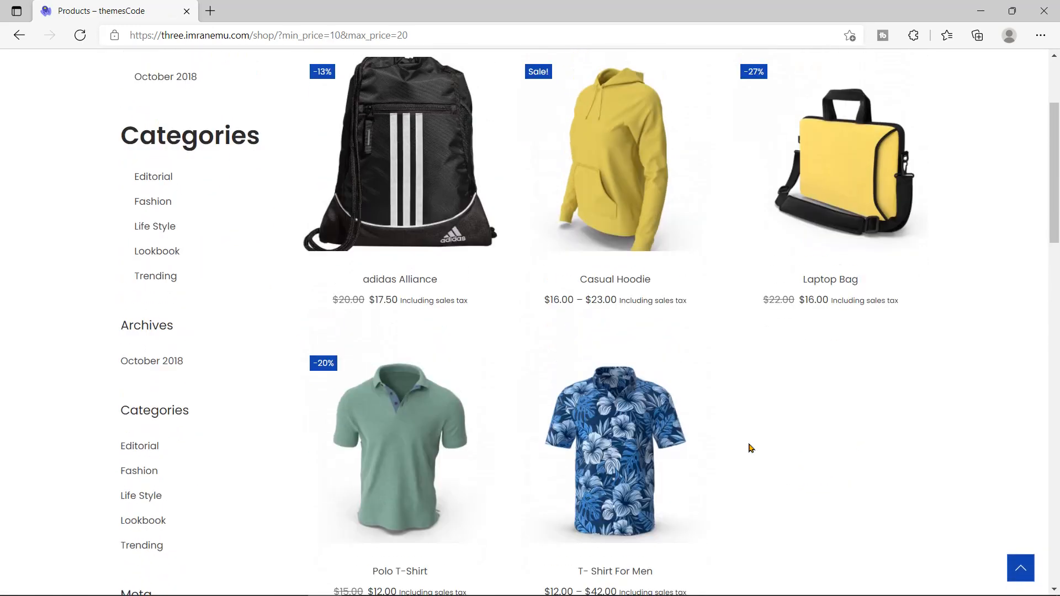
scroll(751, 448, up, 3)
click(665, 107)
Step: Show only the products tagged Polo Shirt from the Product Tags list
scroll(284, 309, down, 13)
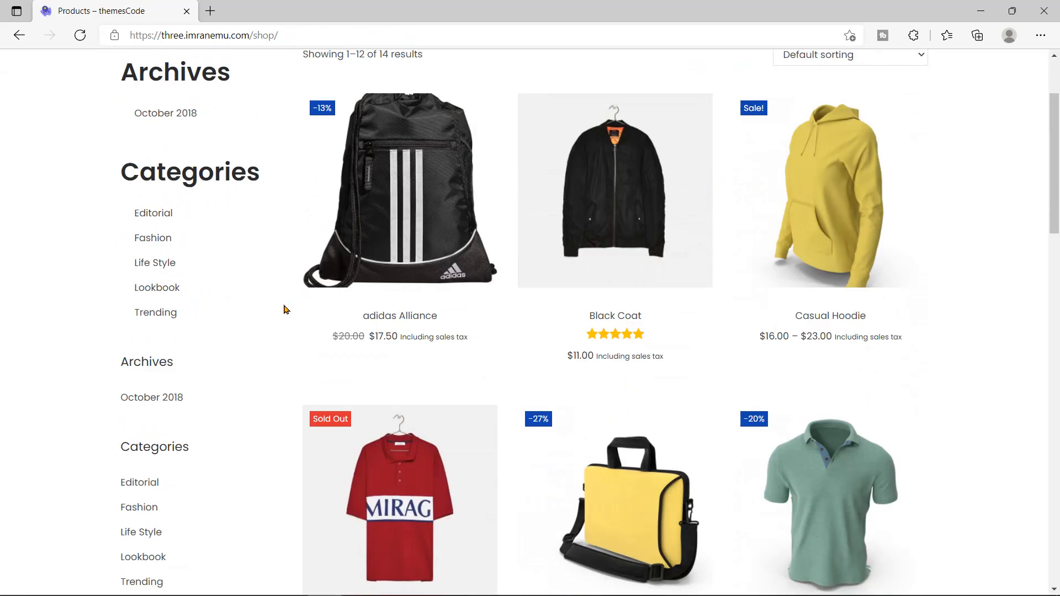
scroll(287, 308, down, 5)
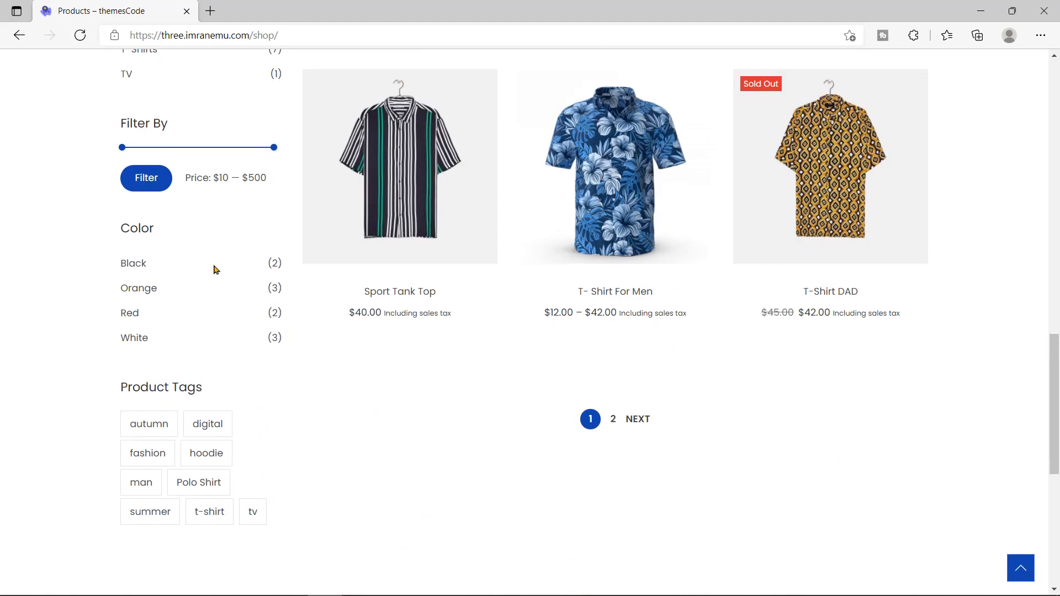
double_click(151, 226)
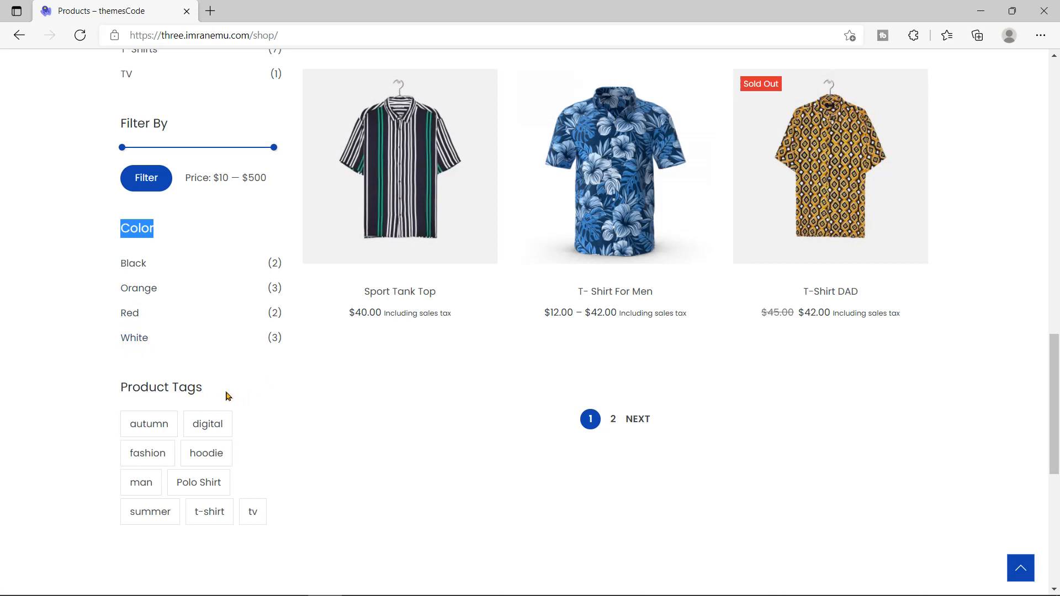
drag(210, 397, 121, 378)
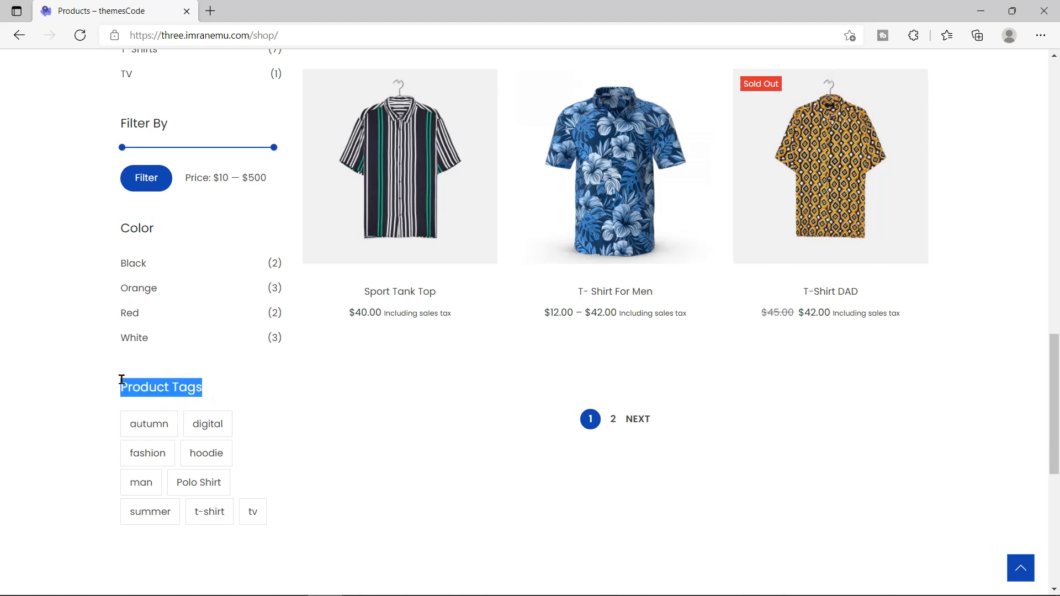
click(199, 482)
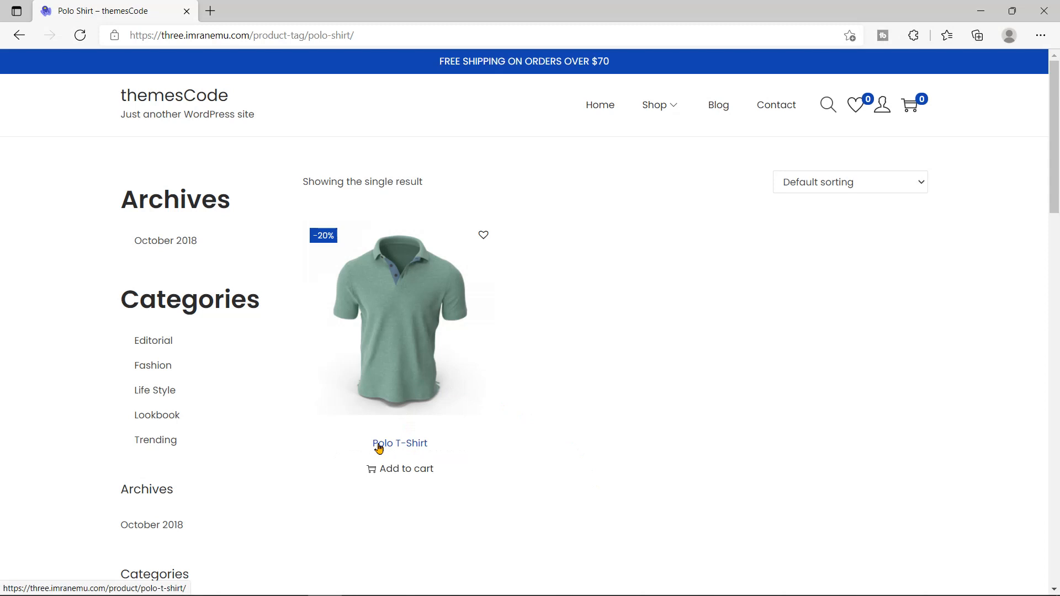
Step: Open the Polo T-Shirt product page ($12.00, 40 in stock) and review its details
click(418, 447)
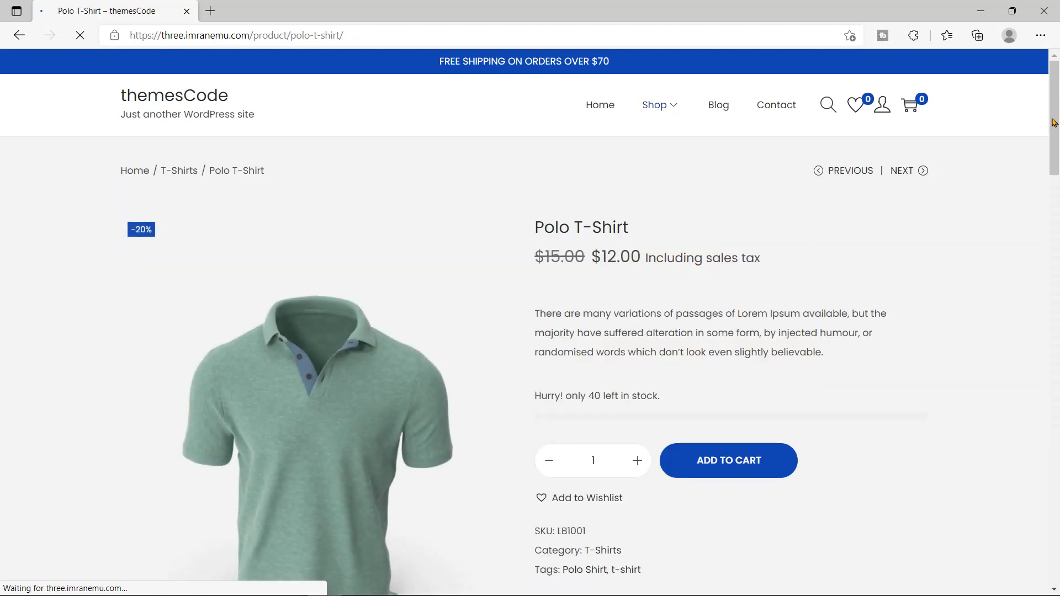
drag(537, 227, 773, 255)
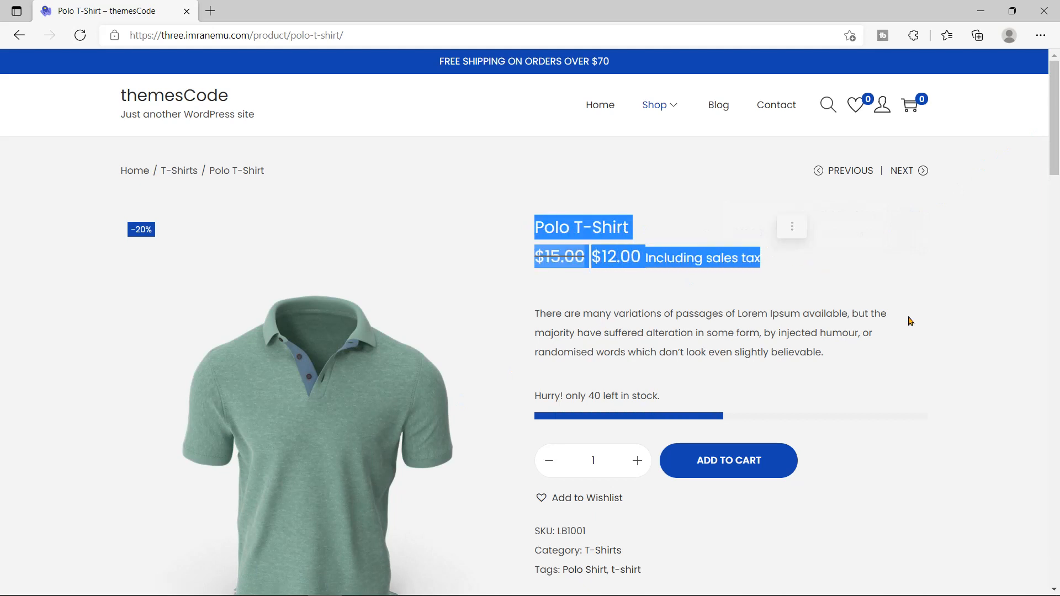
click(817, 384)
scroll(817, 383, down, 5)
scroll(817, 383, down, 12)
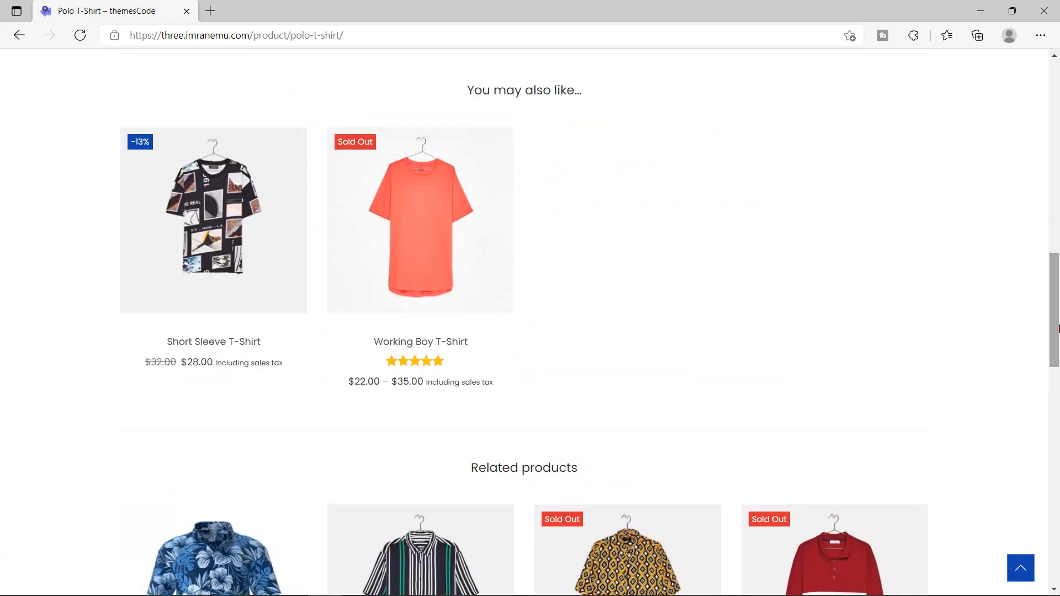
drag(468, 90, 594, 97)
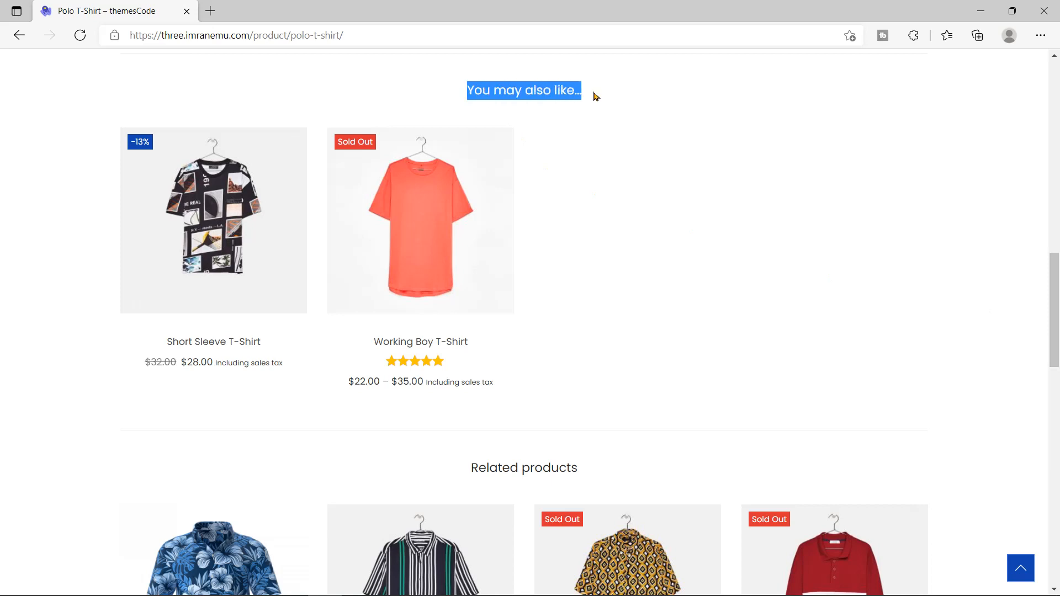
scroll(387, 248, down, 16)
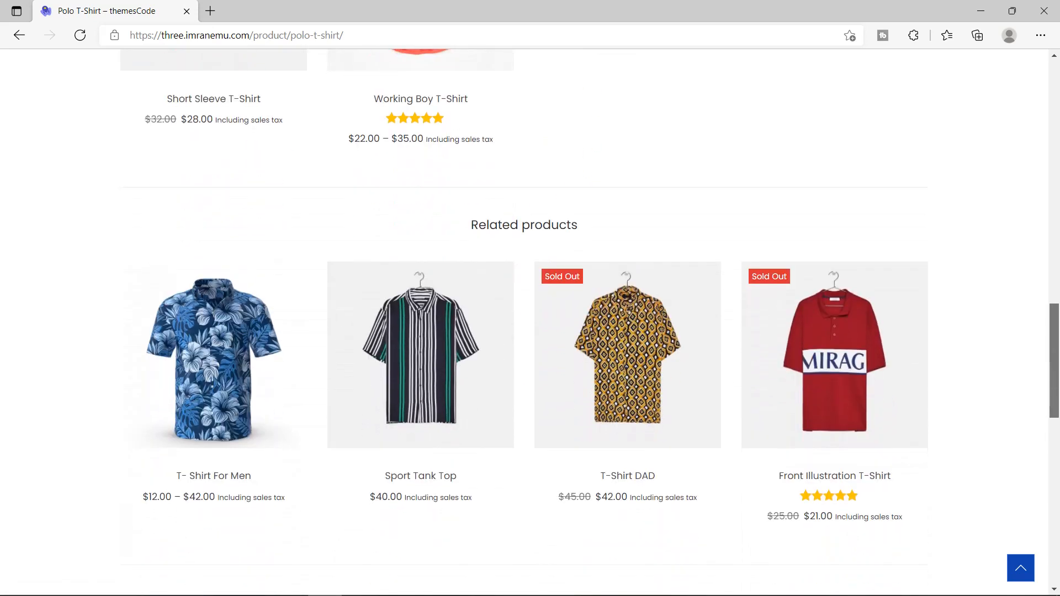
scroll(1057, 333, up, 13)
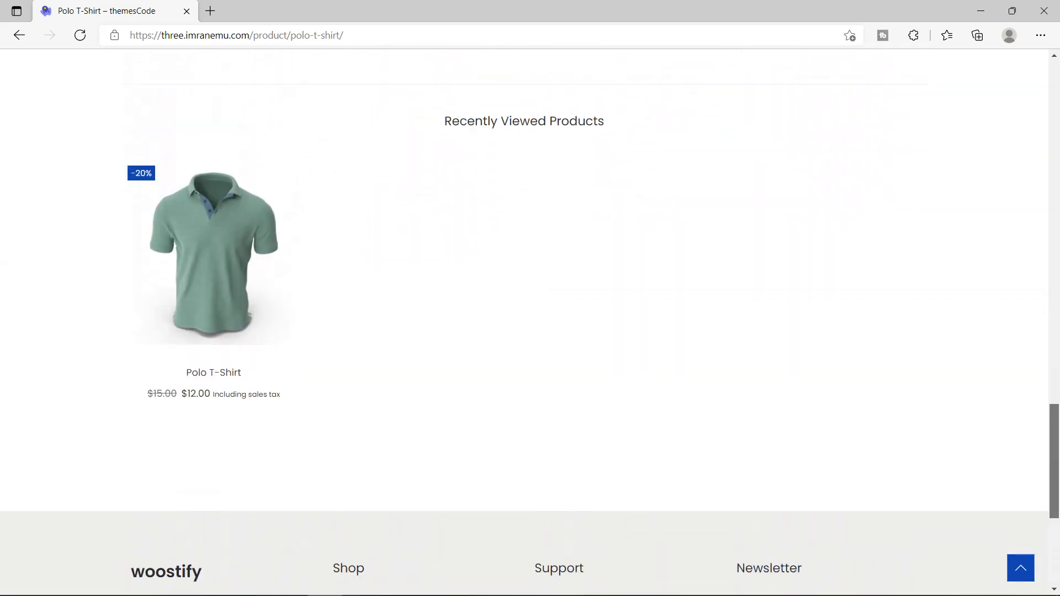
scroll(1057, 333, up, 20)
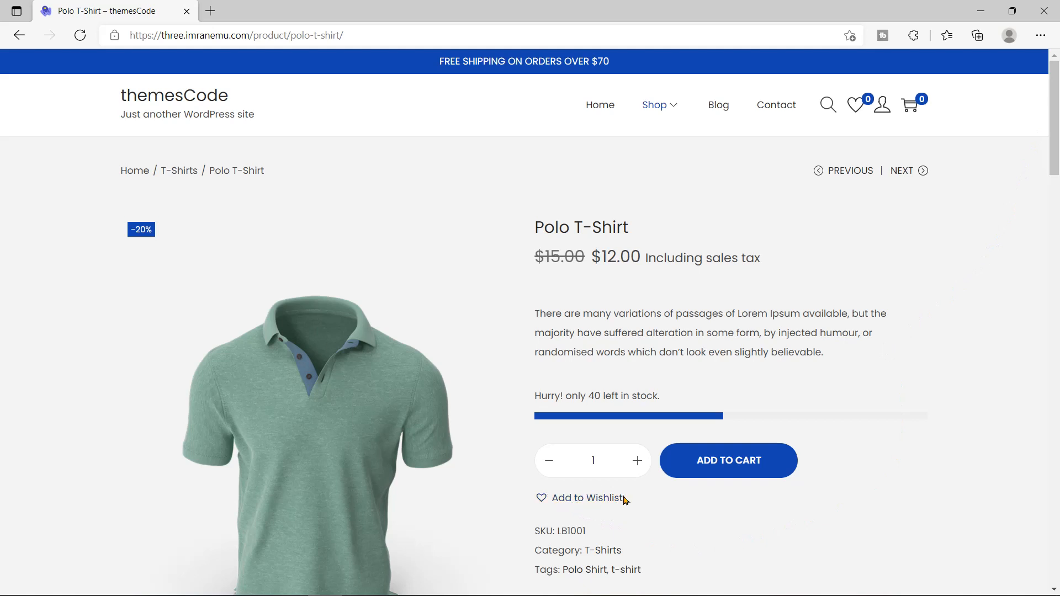
Step: Add the Polo T-Shirt to the wishlist and view the wishlist
click(589, 500)
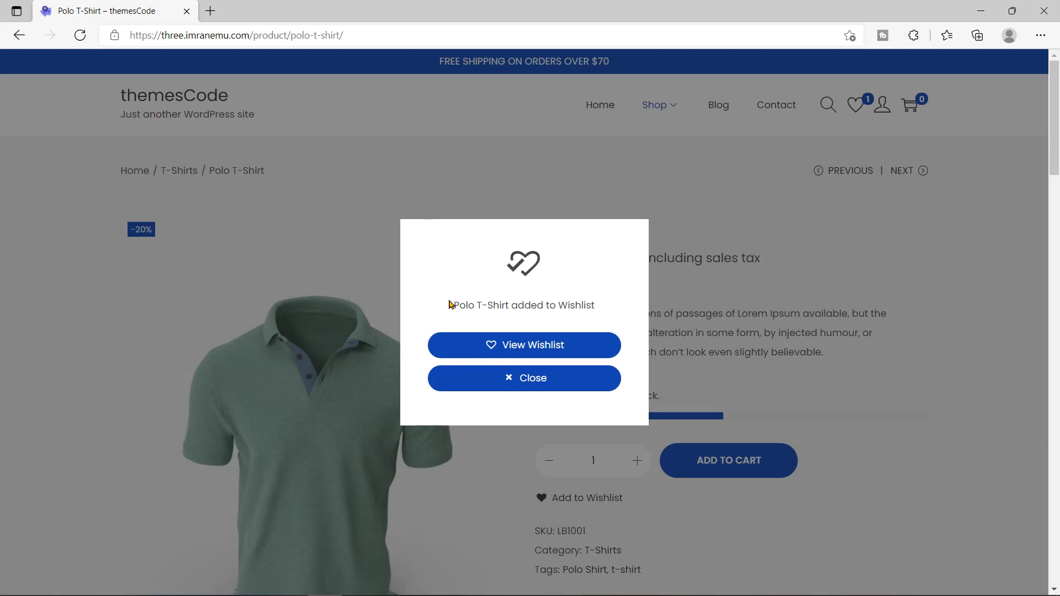
drag(454, 304, 594, 318)
click(593, 336)
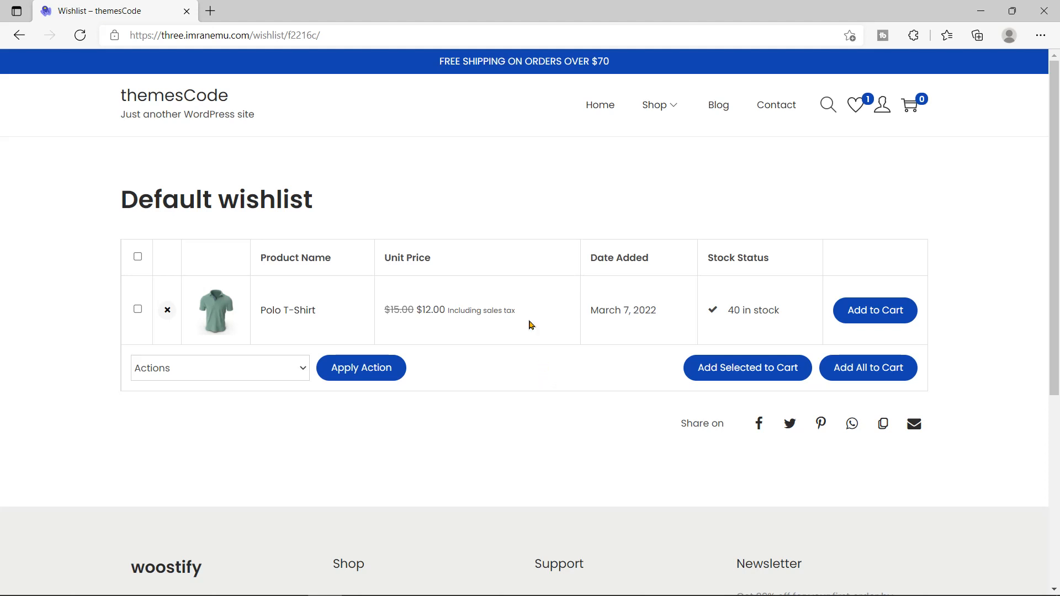
Step: Add the Laptop Bag to the wishlist from the shop listing and view the wishlist
click(664, 108)
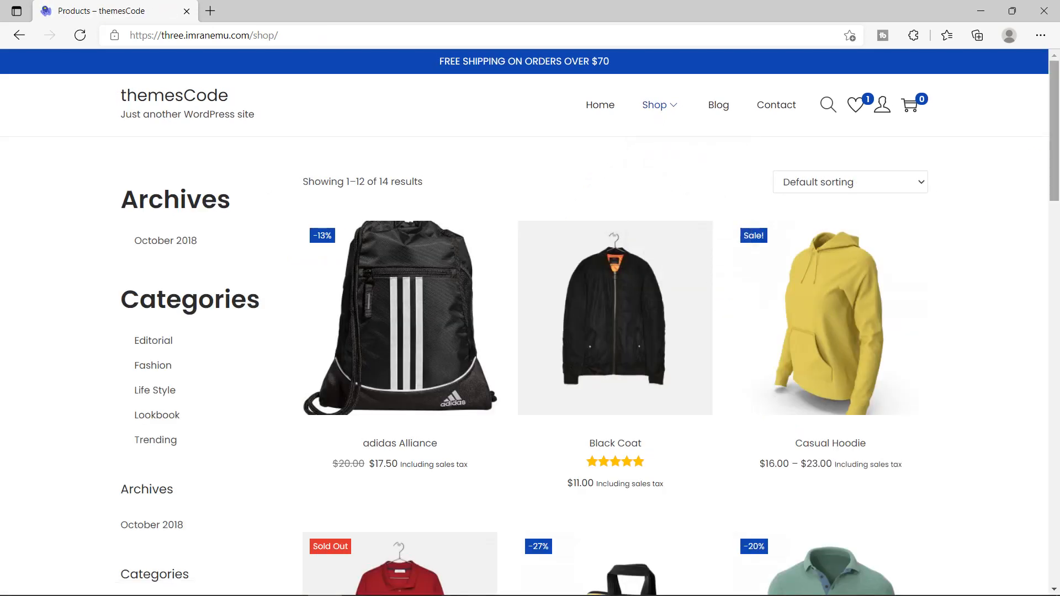
scroll(1041, 242, down, 6)
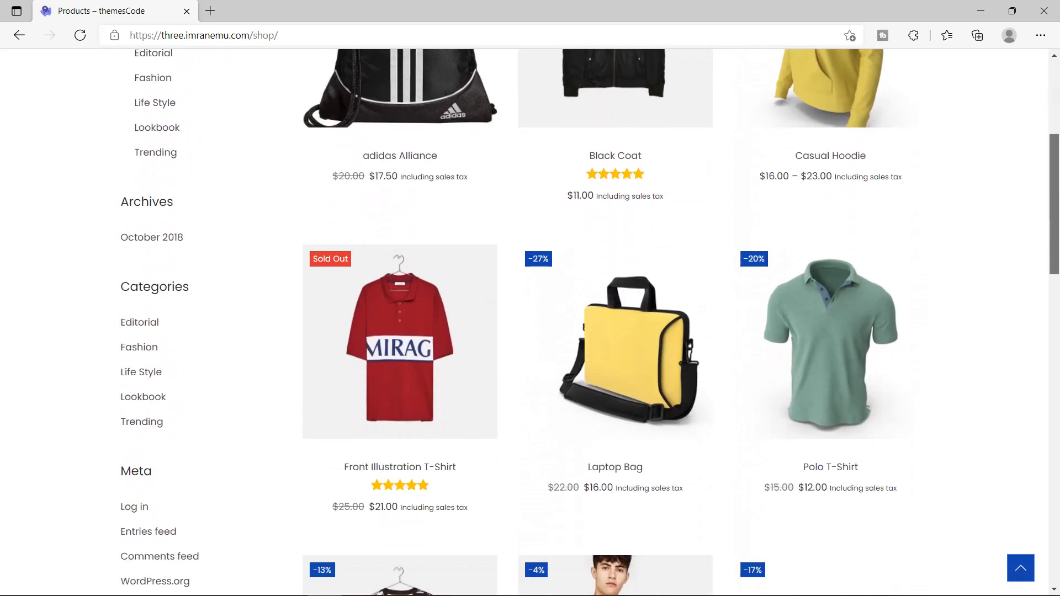
mouse_move(669, 293)
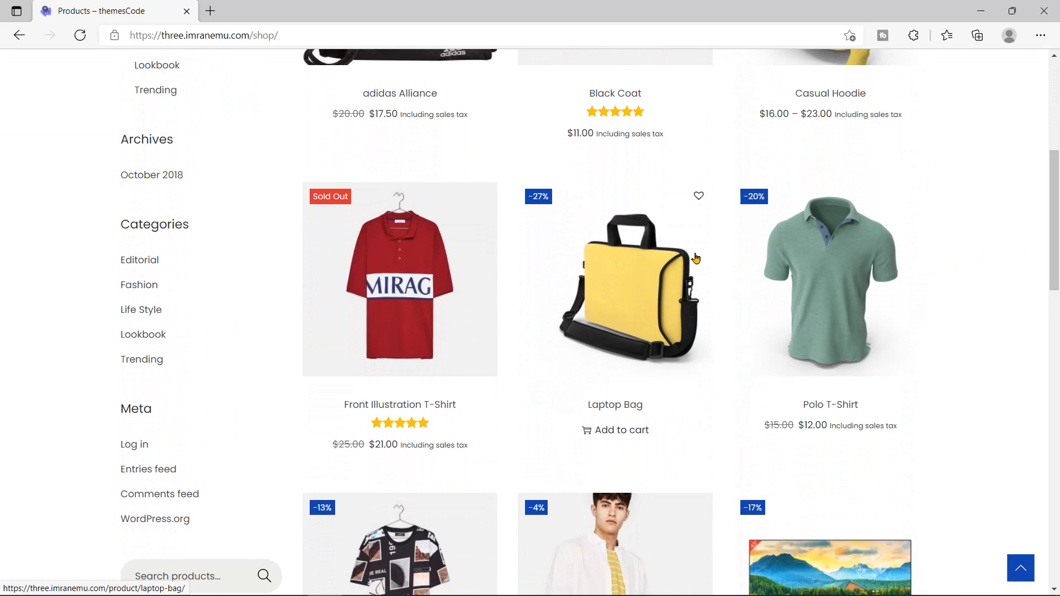
click(699, 197)
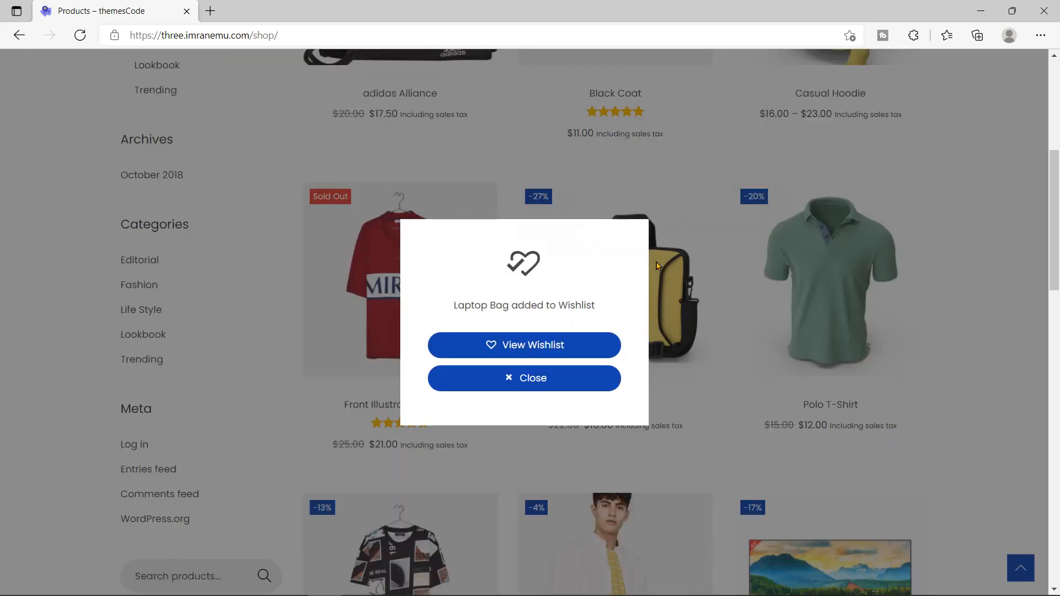
click(526, 352)
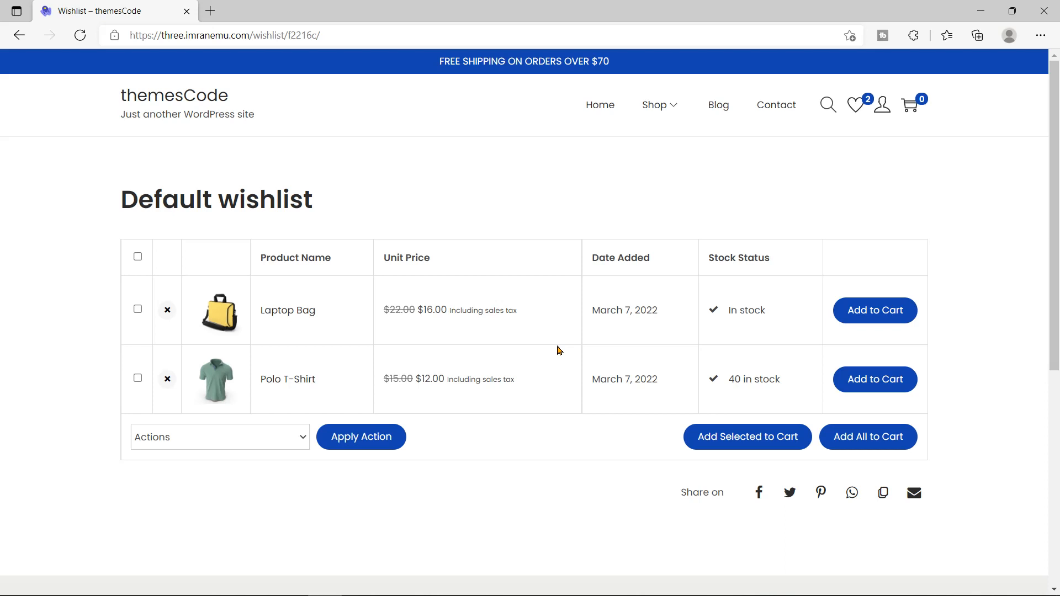
click(859, 110)
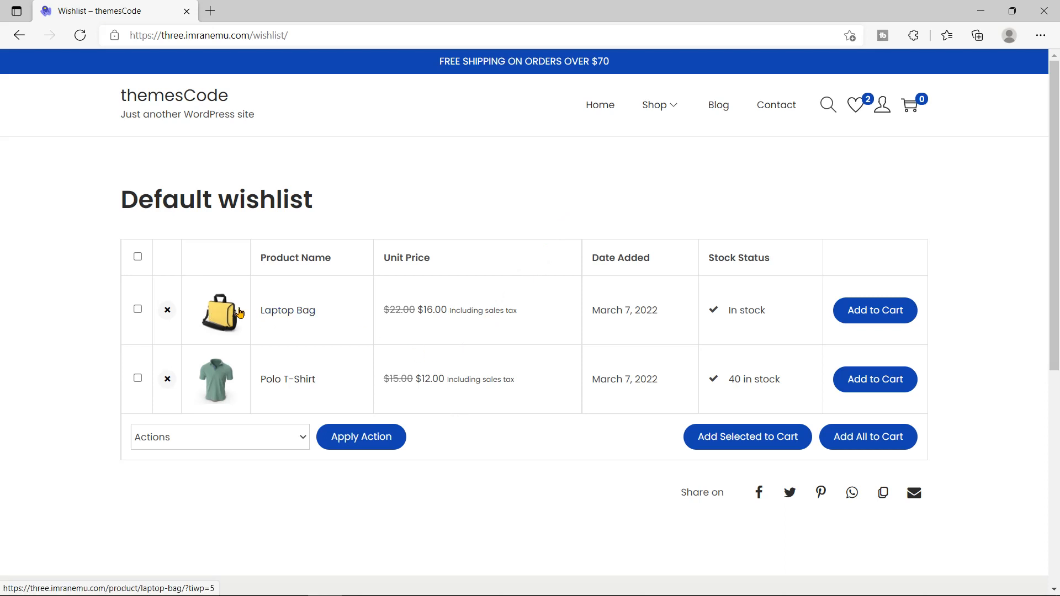
Step: Delete Laptop Bag from the wishlist and add Polo T-Shirt to the cart, emptying the wishlist
click(166, 313)
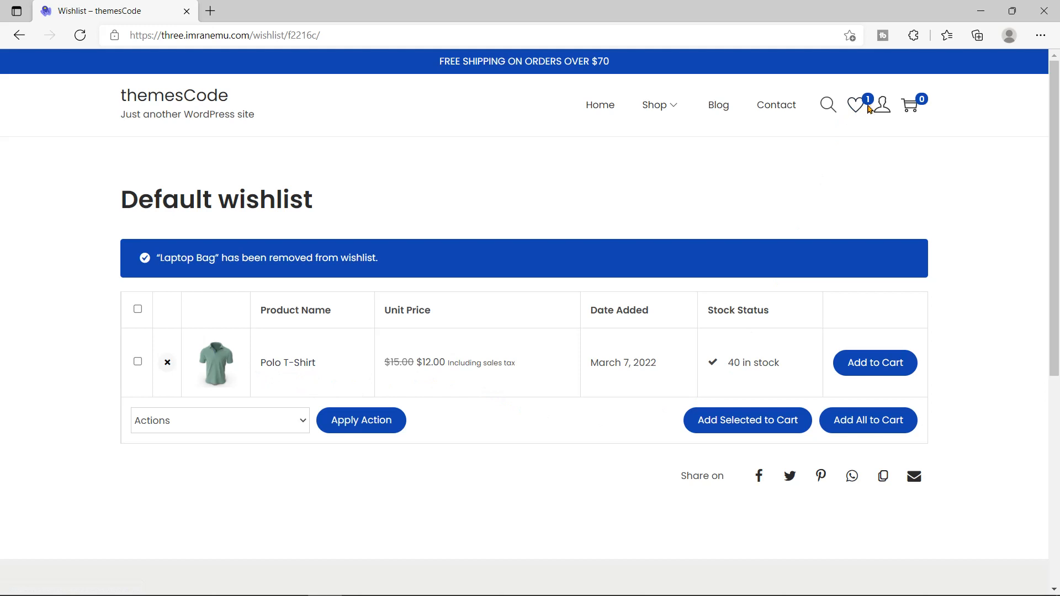
click(878, 373)
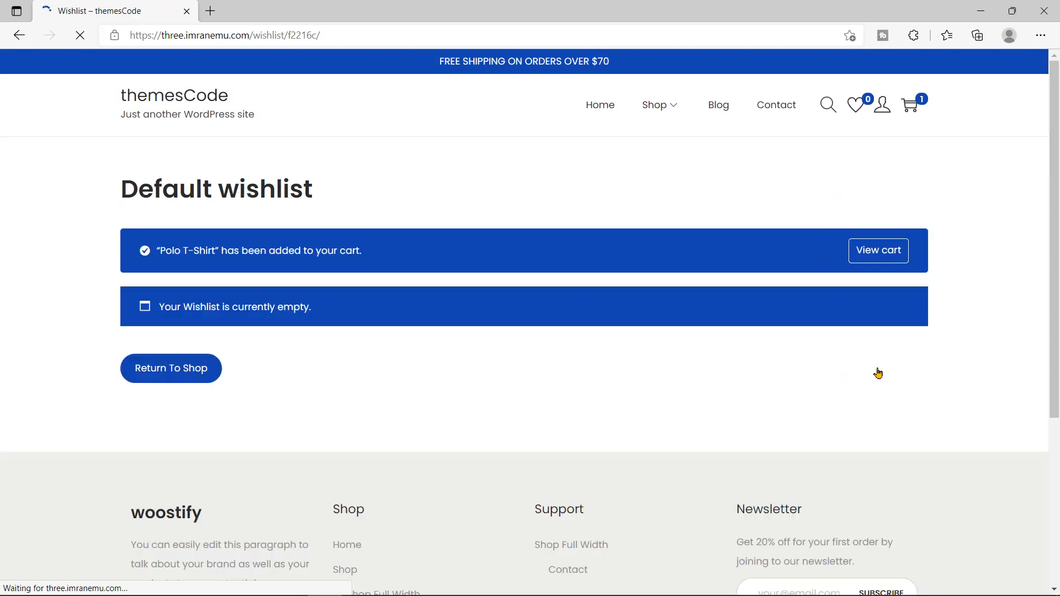
drag(156, 250, 367, 264)
drag(323, 310, 161, 304)
click(336, 352)
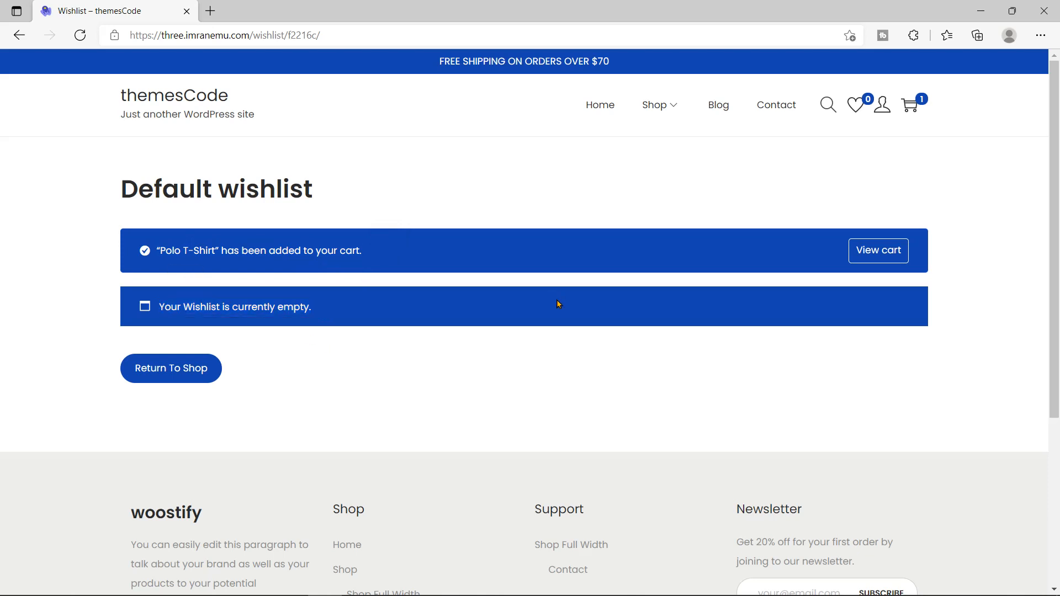
Step: Open the cart, which shows one Polo T-Shirt with a $12.00 subtotal
click(868, 263)
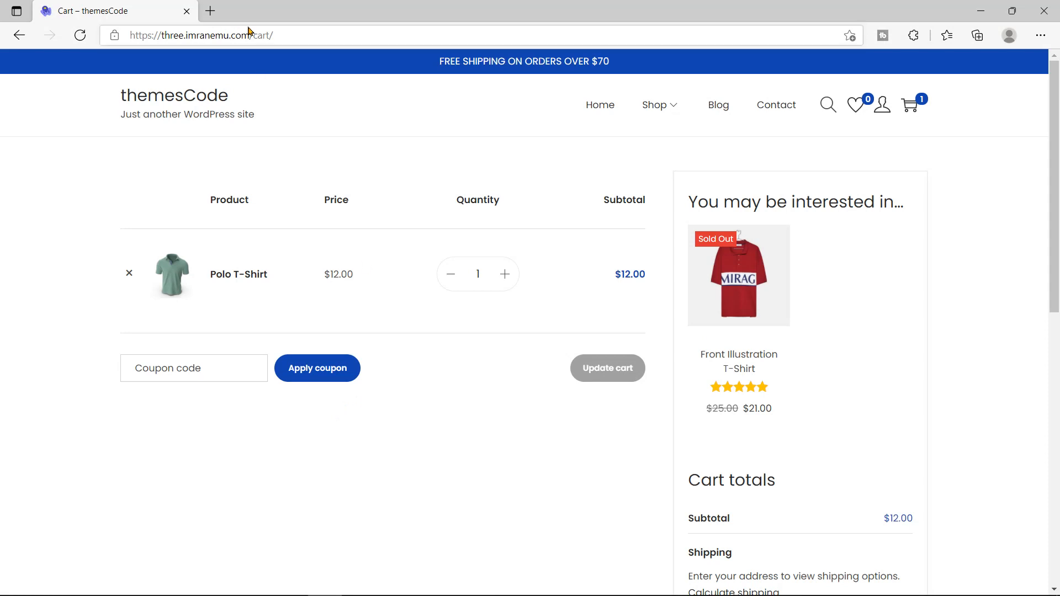
drag(255, 33, 270, 35)
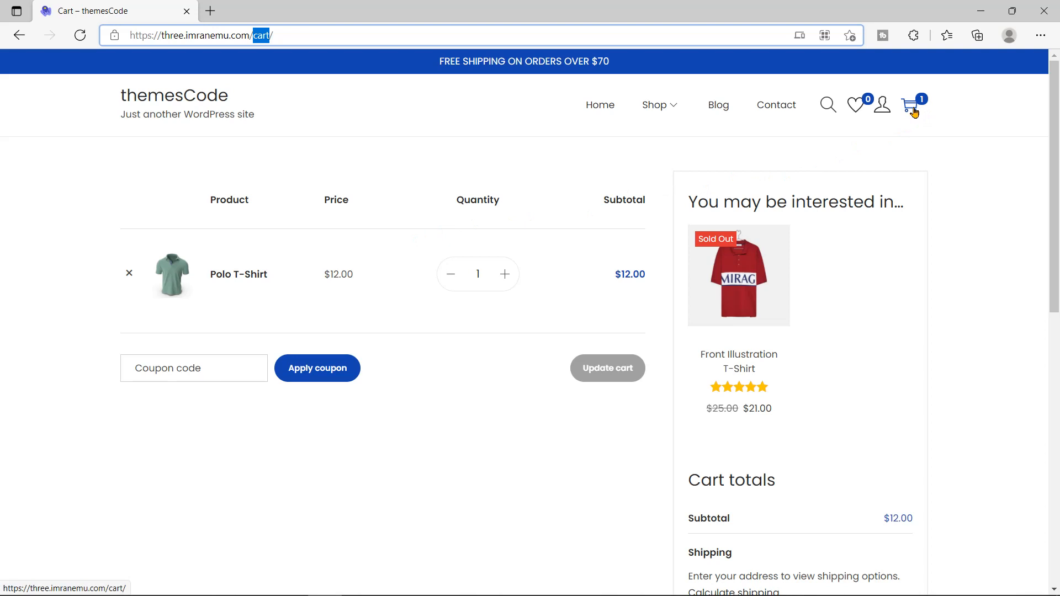
drag(688, 197, 914, 217)
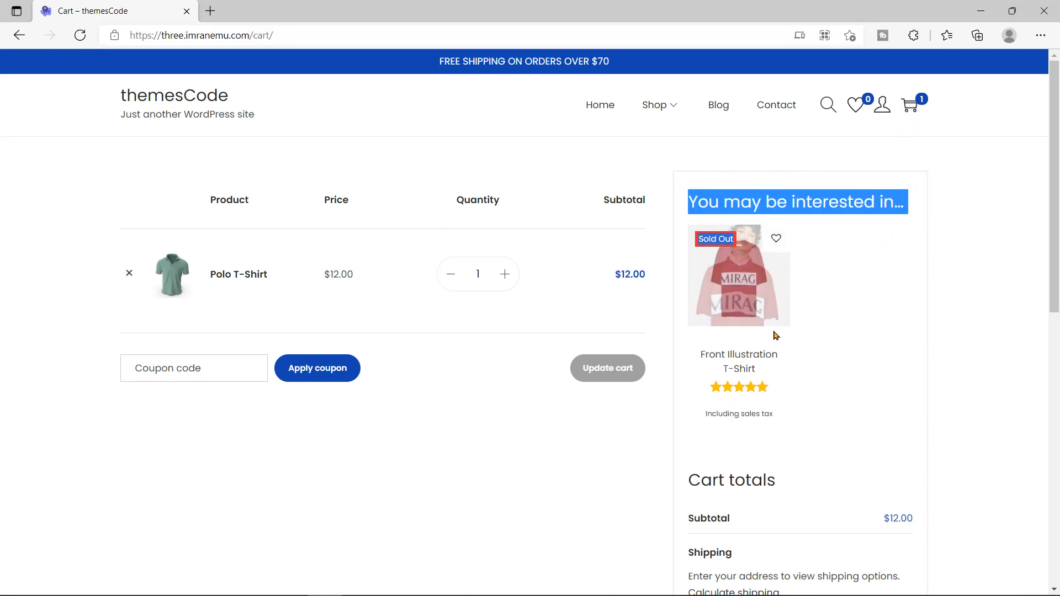
drag(688, 480, 777, 496)
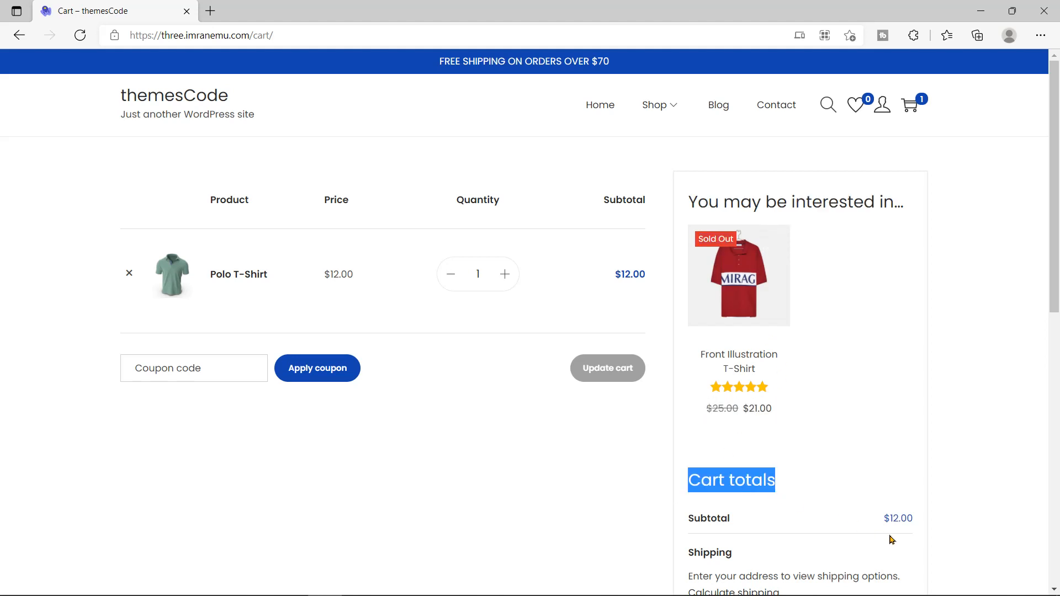
drag(884, 524, 912, 519)
click(891, 517)
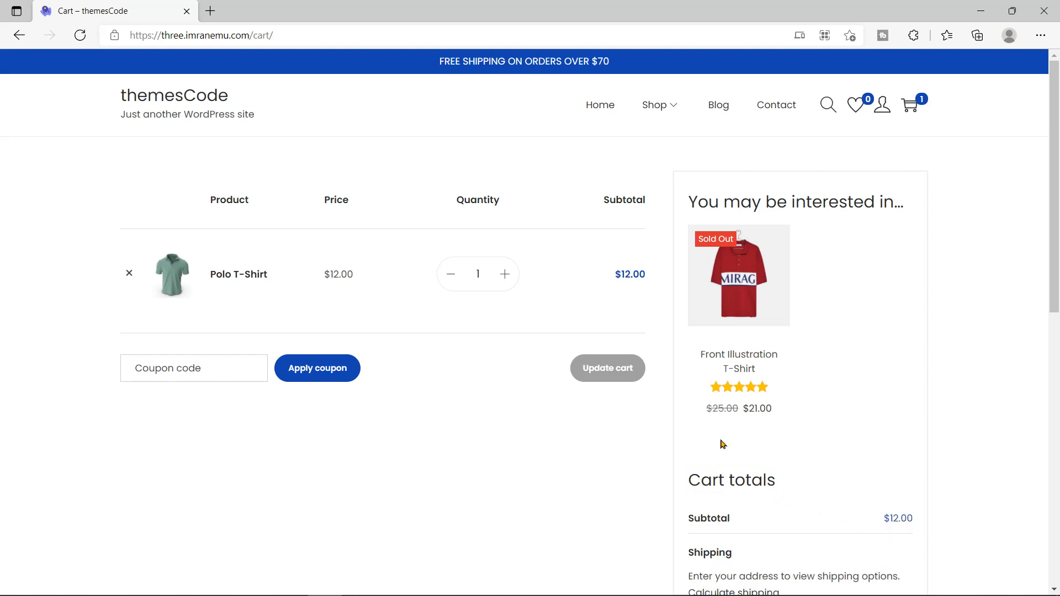
Step: Raise the Polo T-Shirt quantity to 4 and update the cart to $48.00
click(505, 275)
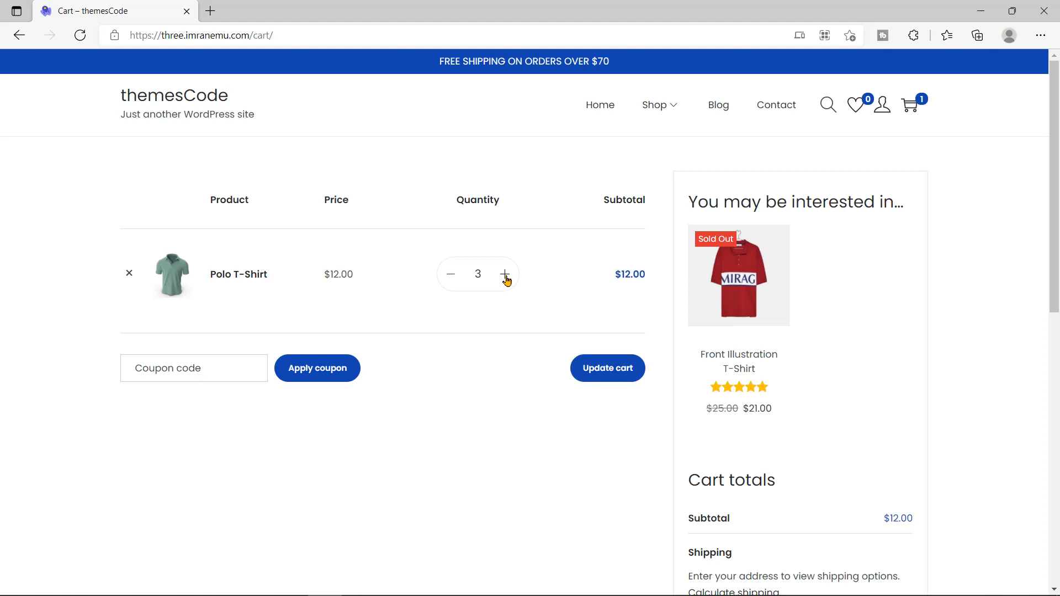
click(602, 378)
drag(611, 326, 644, 327)
drag(880, 575, 917, 575)
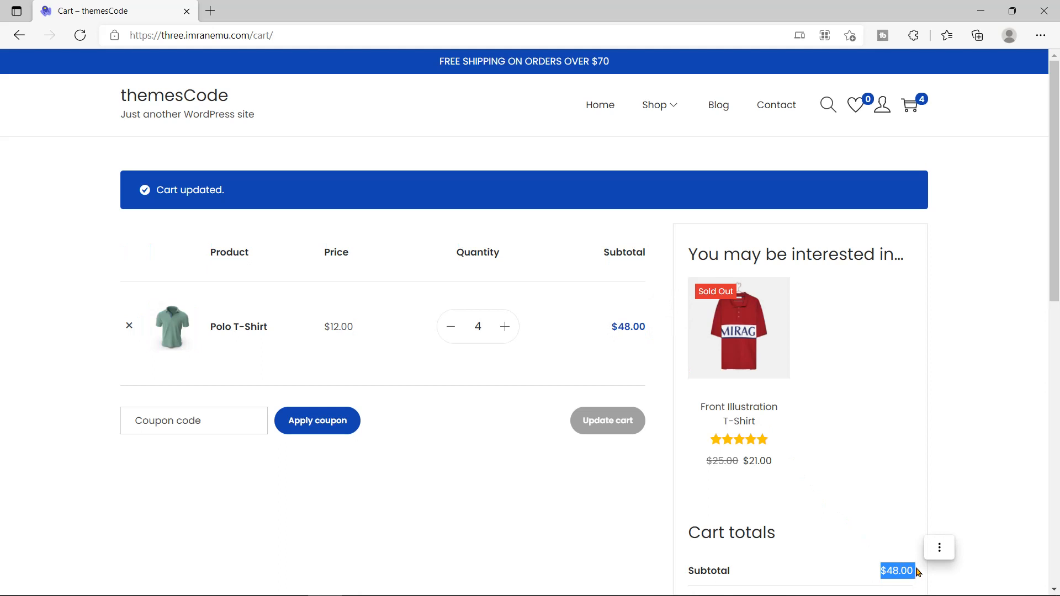
click(827, 538)
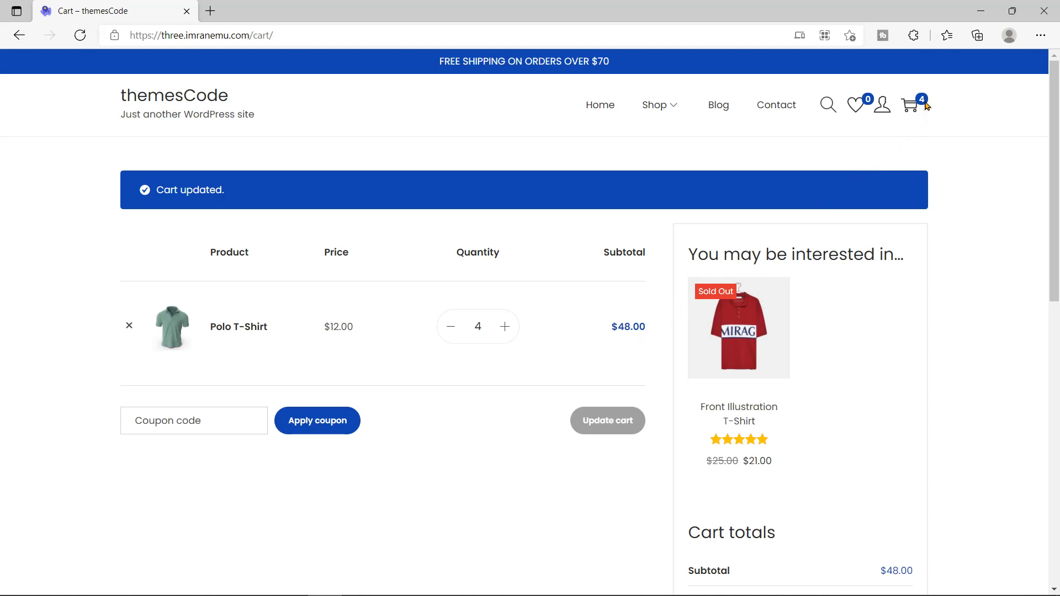
scroll(613, 433, down, 3)
drag(688, 430, 734, 431)
drag(1057, 282, 1057, 313)
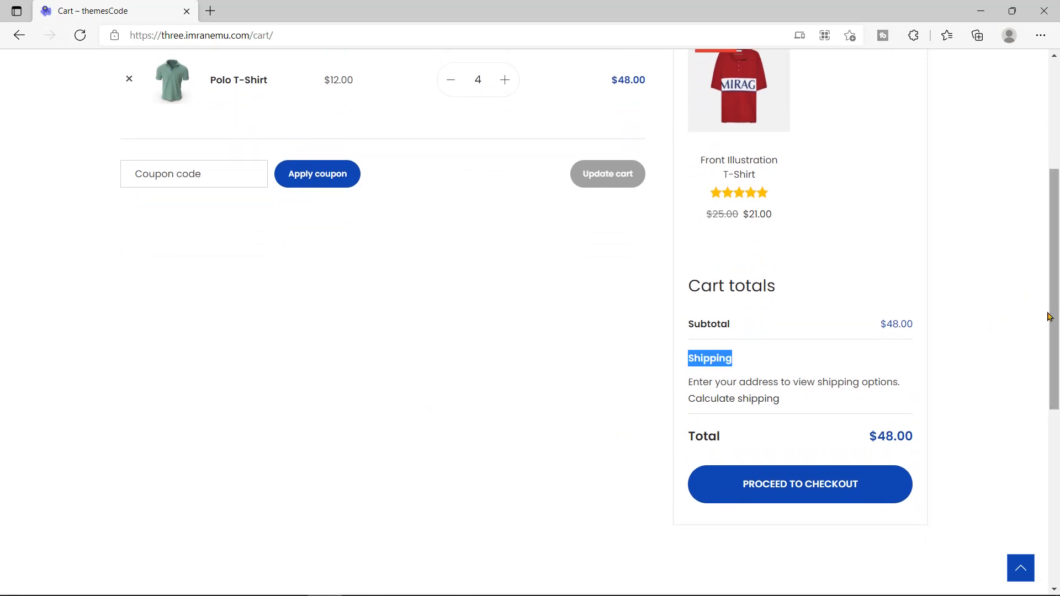
Step: Set the shipping destination to United States (US), New York, and recalculate shipping
click(774, 373)
click(746, 400)
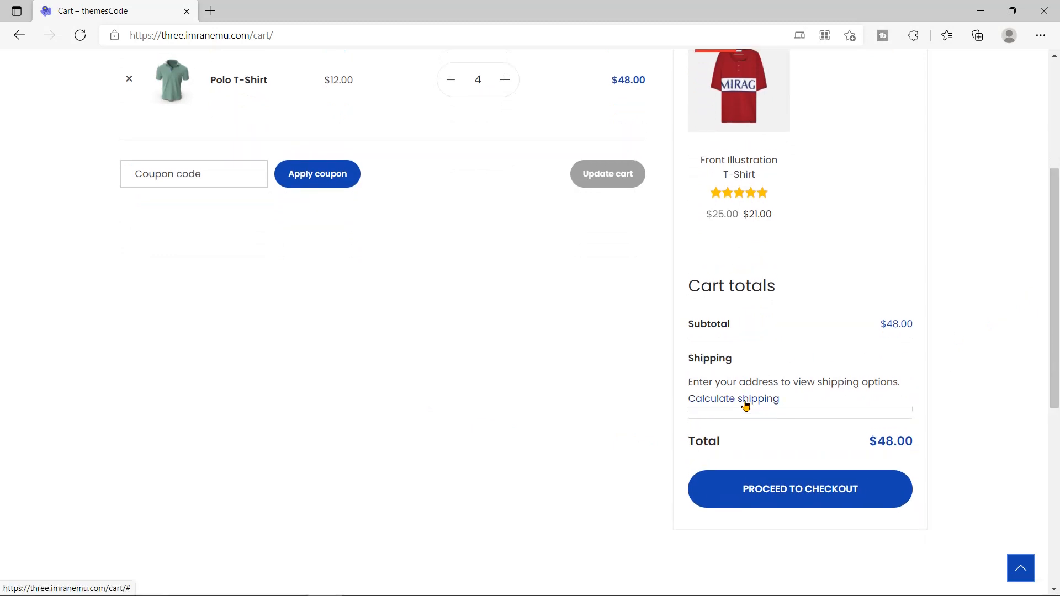
drag(1057, 276, 1058, 307)
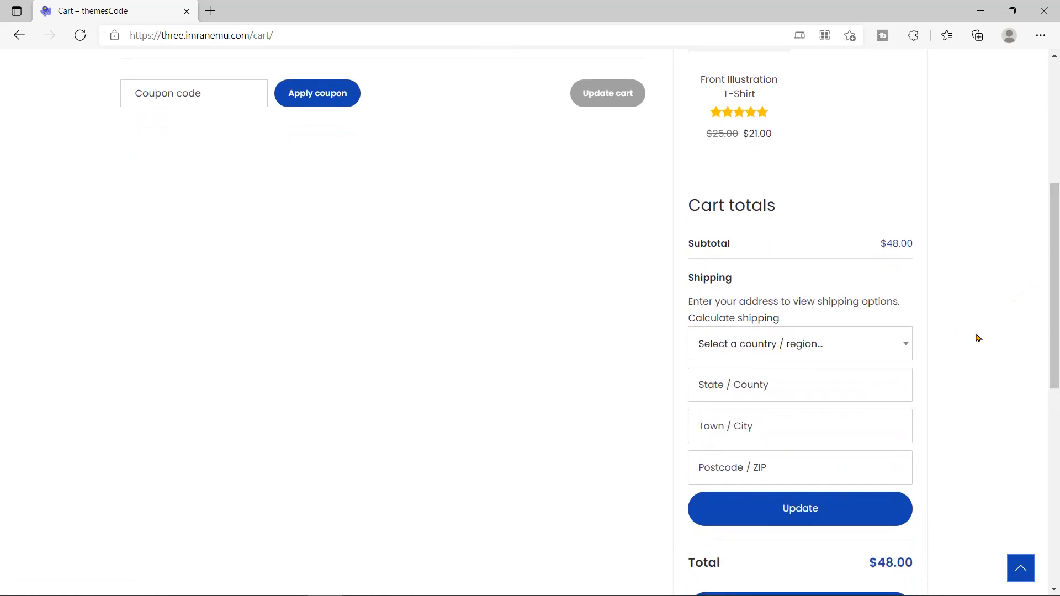
drag(1056, 321, 1056, 342)
click(878, 285)
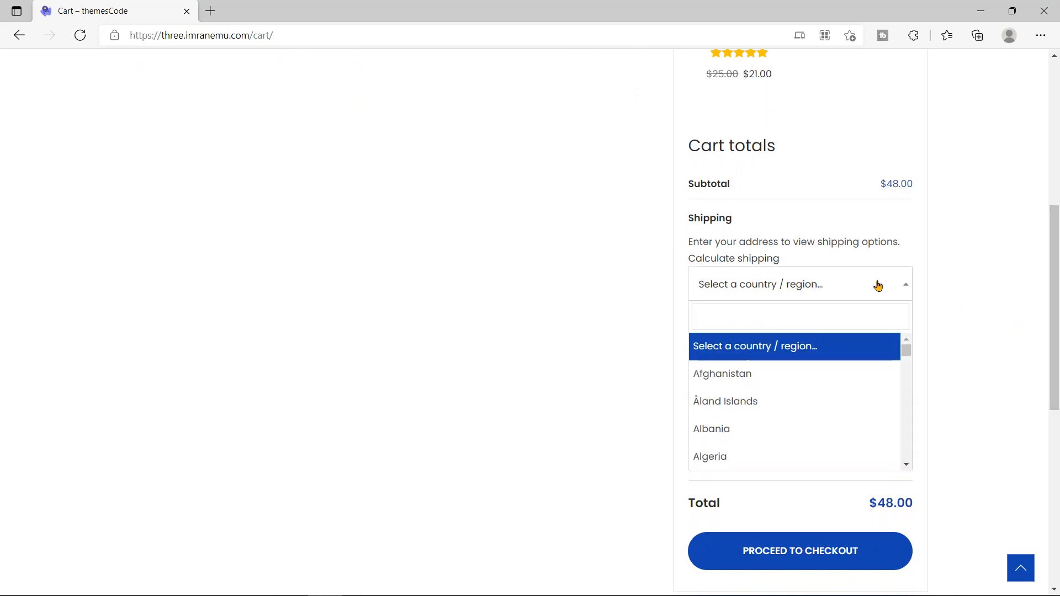
text(United)
click(821, 403)
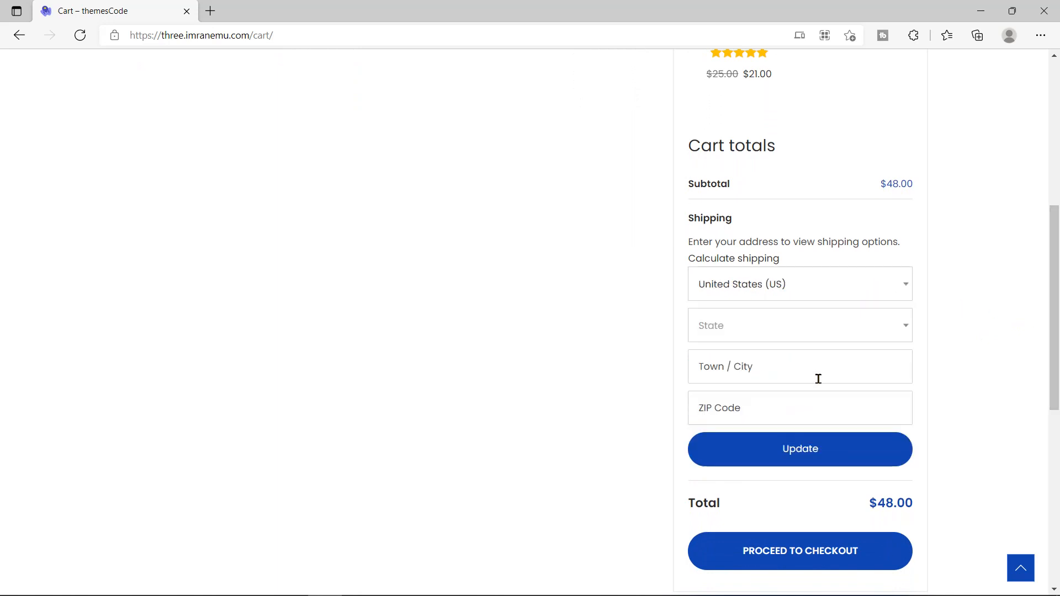
click(840, 325)
text(New Yo)
click(809, 386)
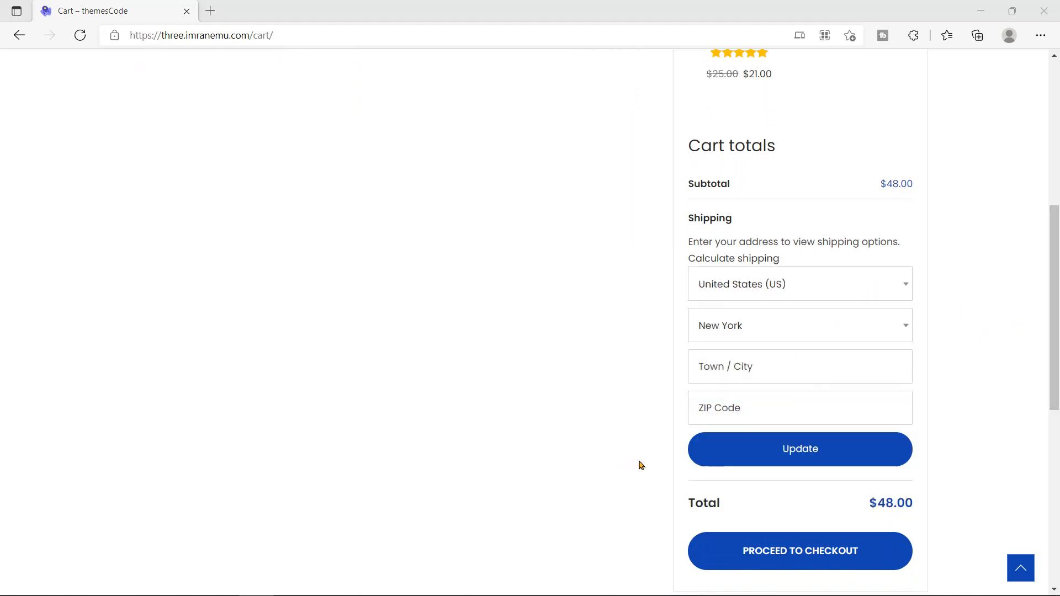
click(799, 452)
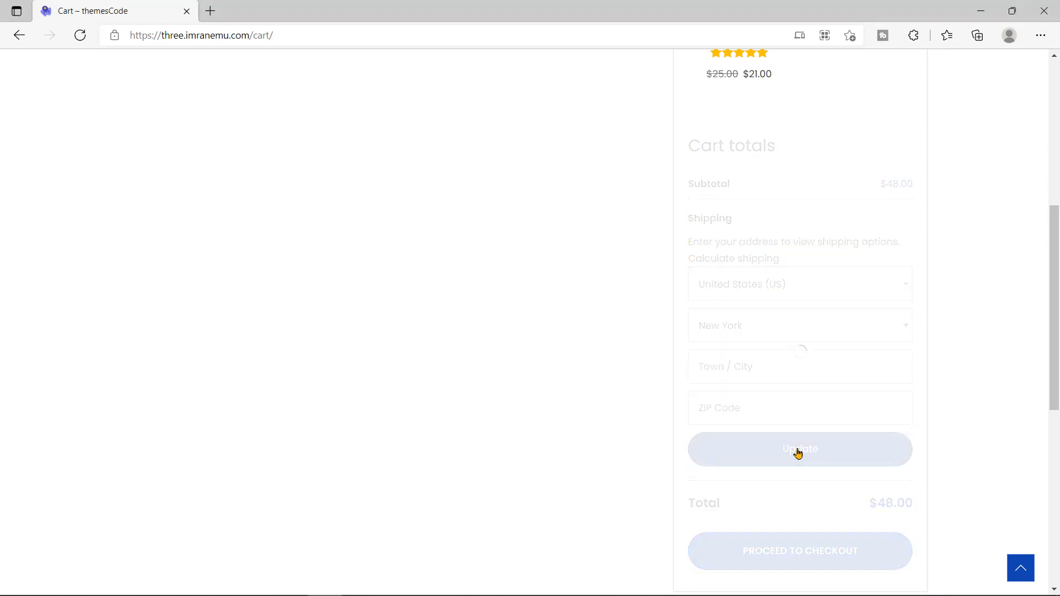
Step: Confirm the cart totals now show Free shipping to NY
scroll(630, 350, up, 1)
scroll(633, 352, up, 1)
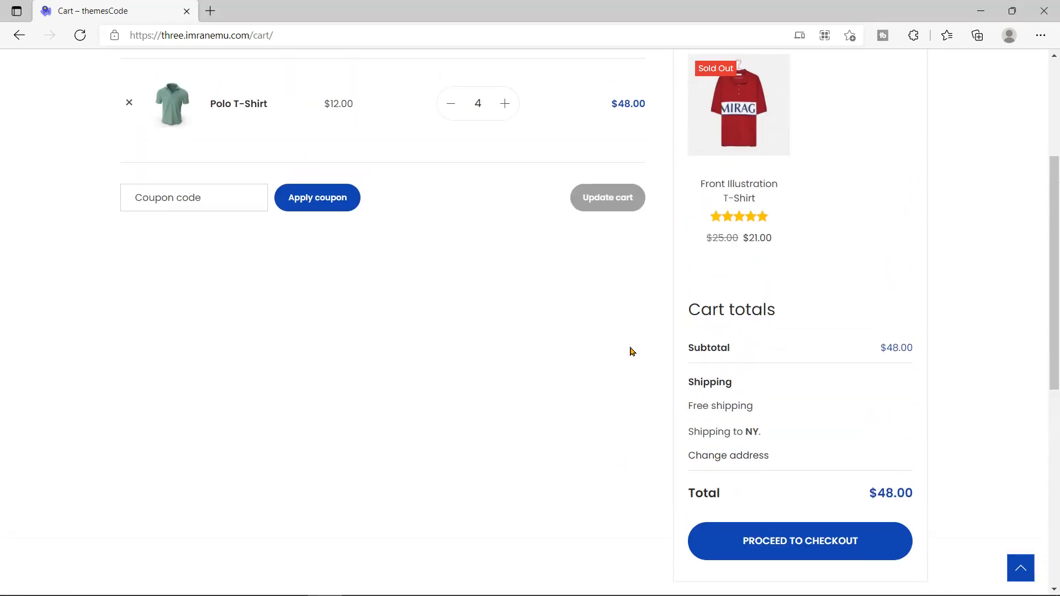
drag(687, 407, 755, 411)
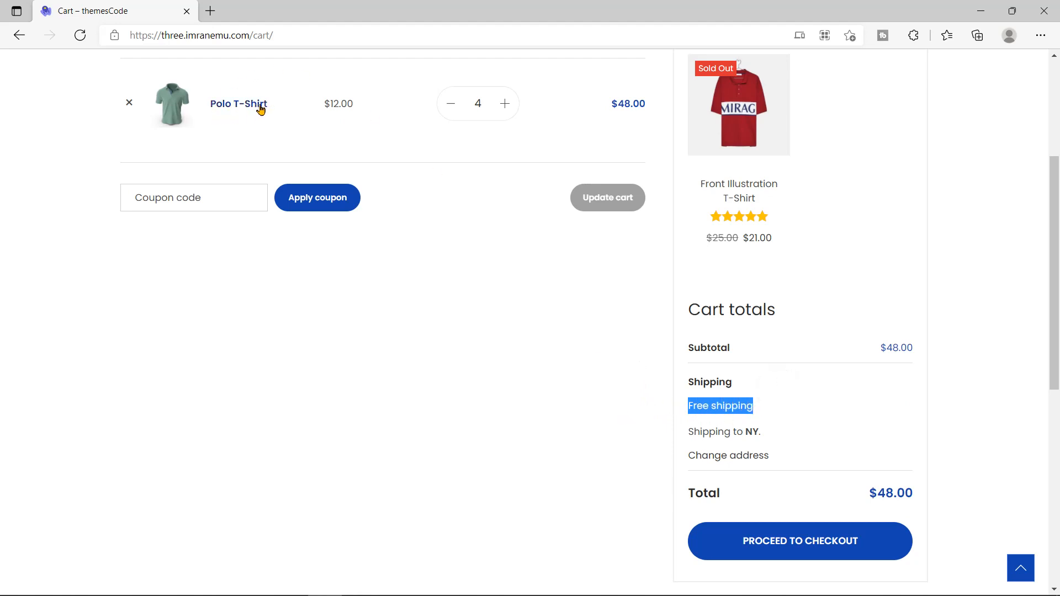
click(691, 432)
drag(691, 432, 767, 436)
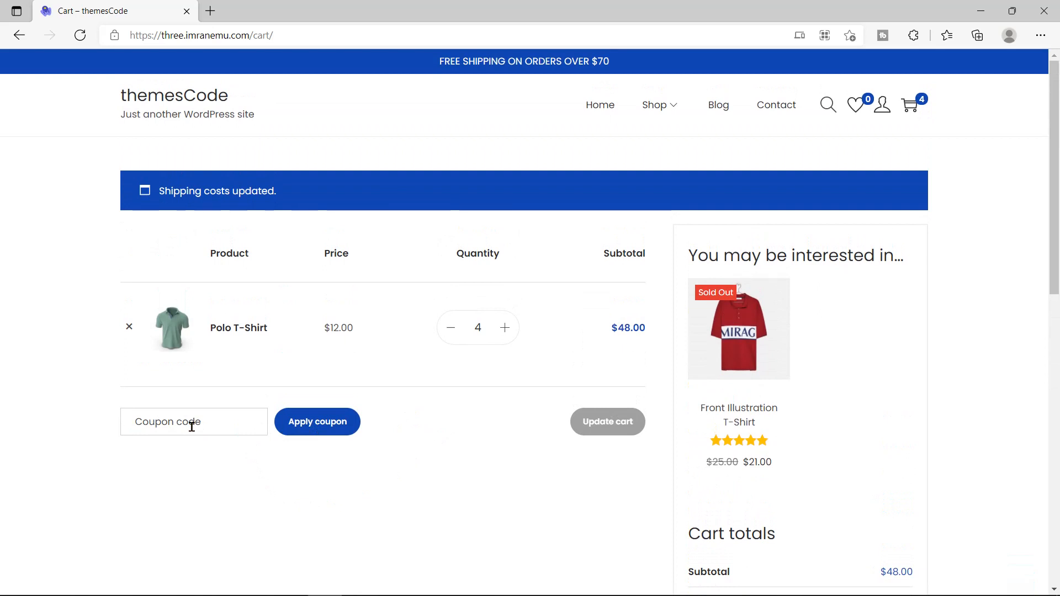
Step: Enter the coupon code and apply it to the cart
click(242, 423)
text(2Z87)
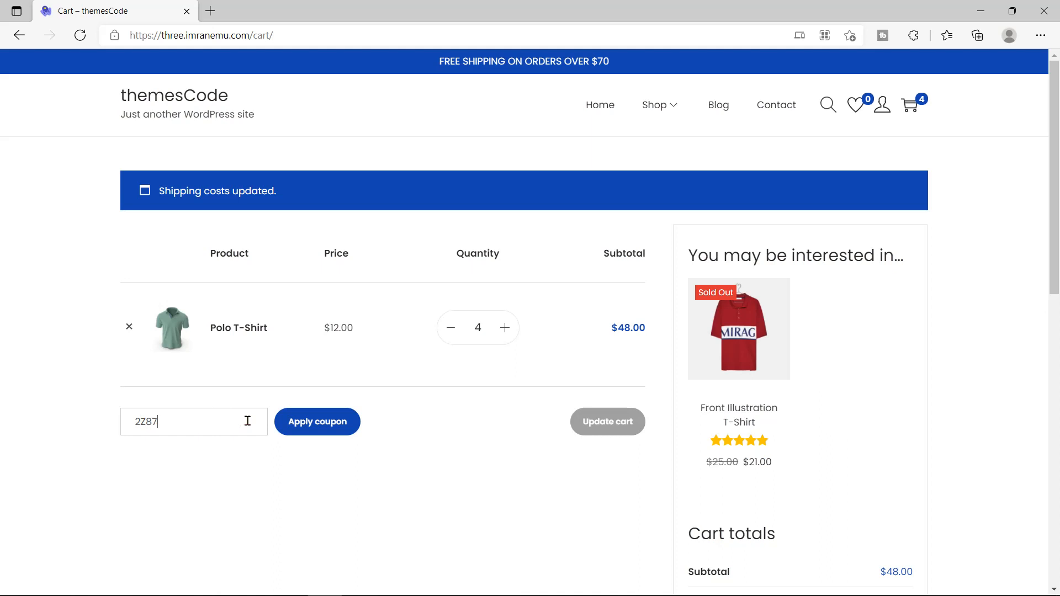
text(TWNM)
click(316, 431)
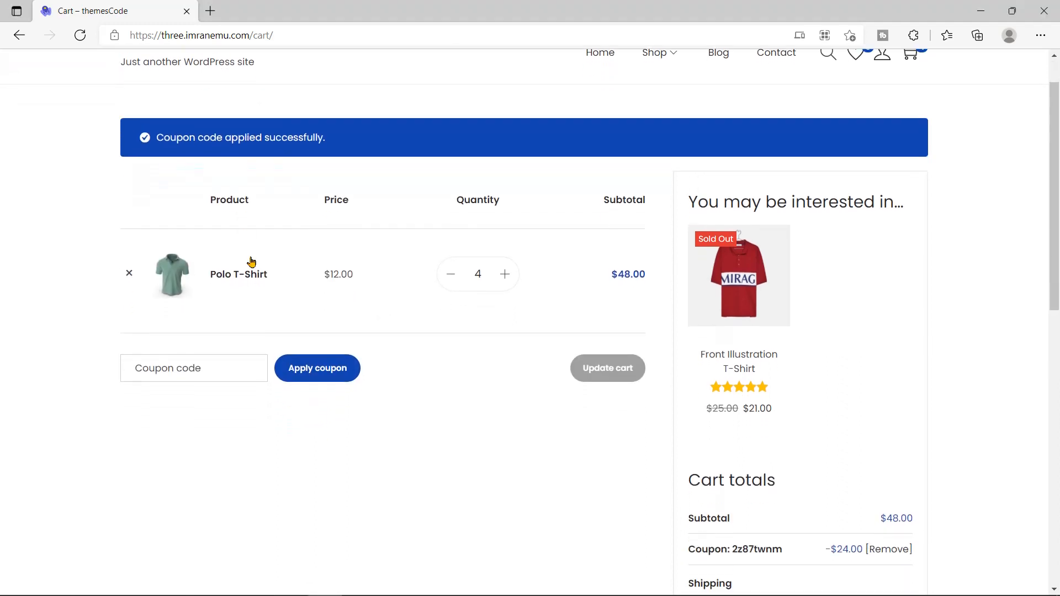
drag(159, 138, 341, 141)
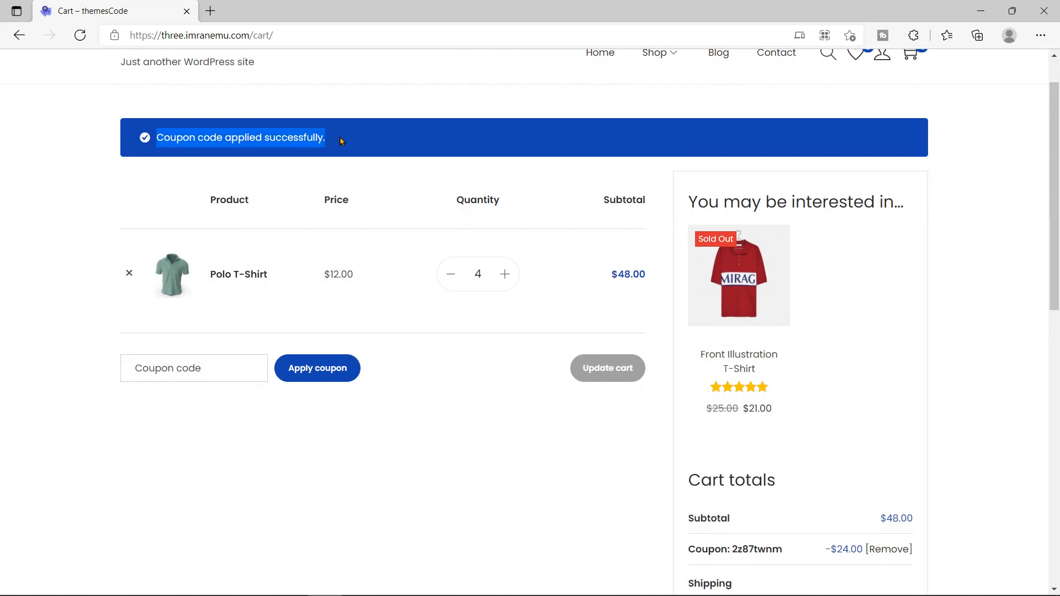
Step: Check Cart totals for the -$24.00 coupon discount and the $24.00 total
scroll(674, 339, down, 3)
drag(688, 316, 783, 325)
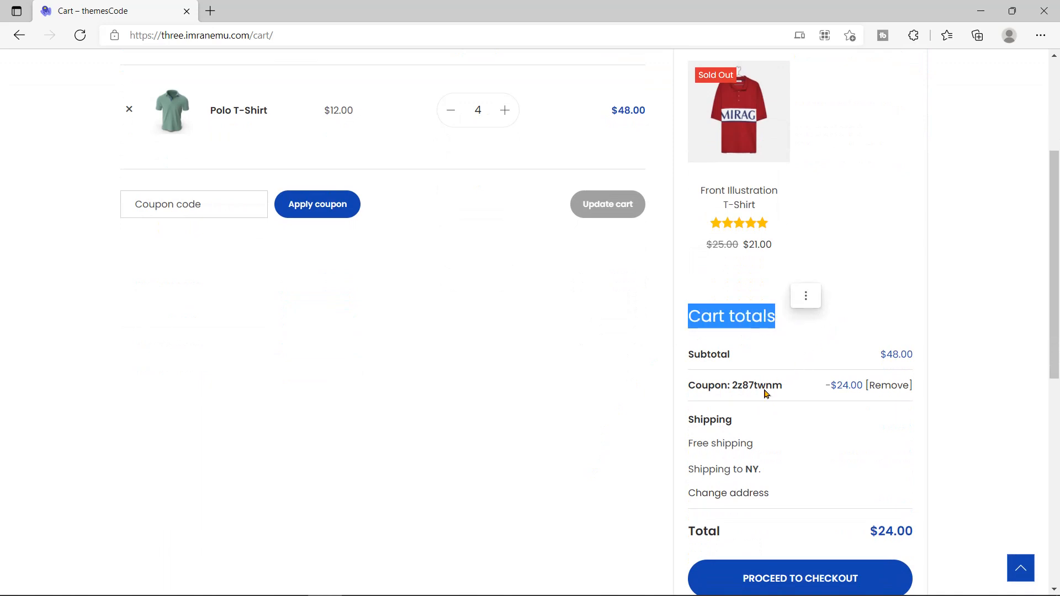
drag(686, 385, 801, 395)
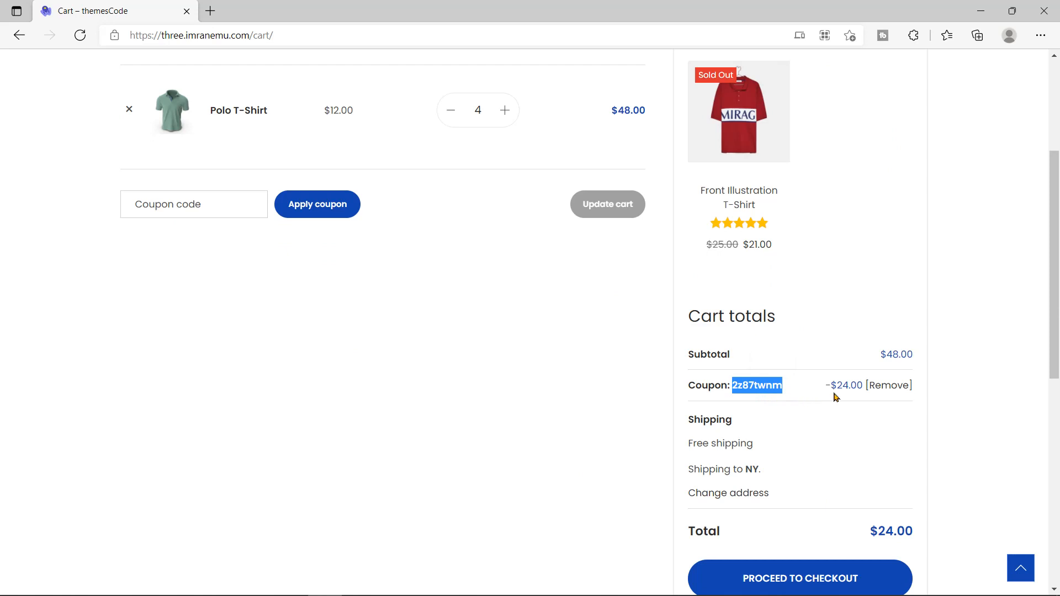
drag(825, 386, 862, 386)
click(861, 400)
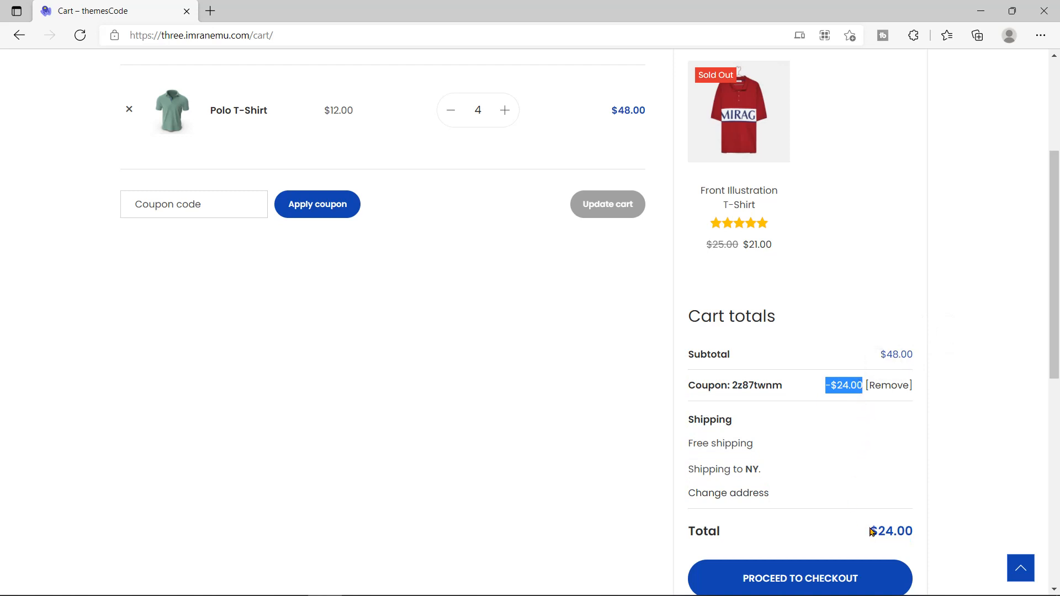
drag(872, 528, 921, 532)
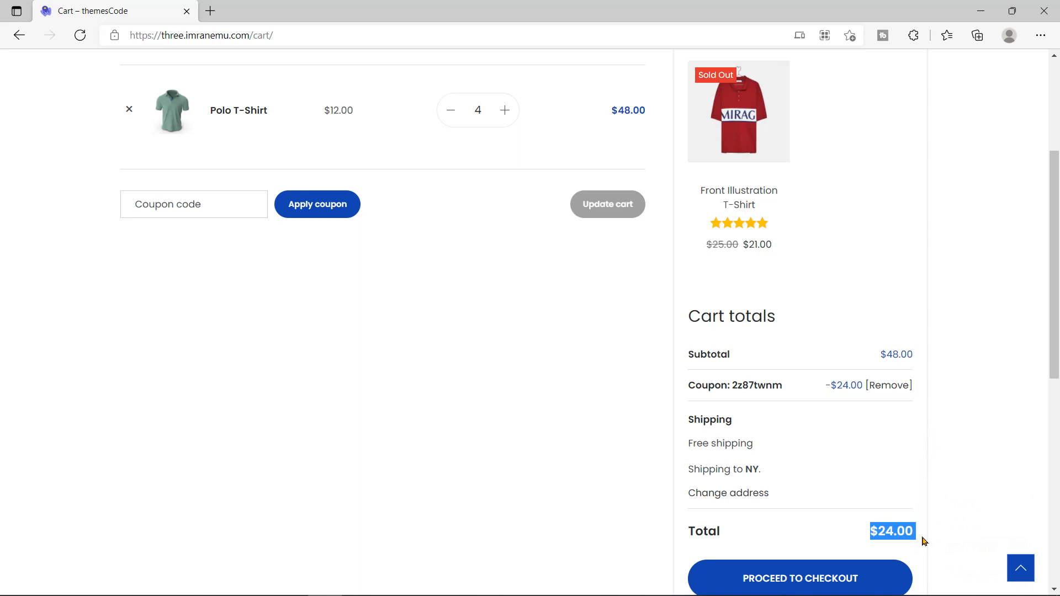
scroll(426, 408, down, 1)
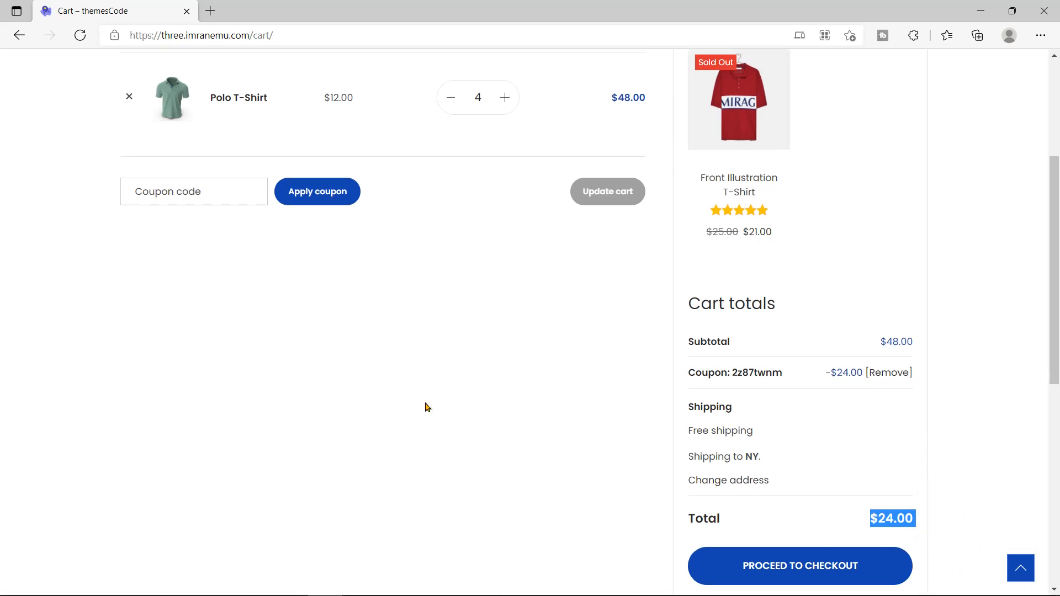
click(786, 521)
scroll(580, 479, up, 5)
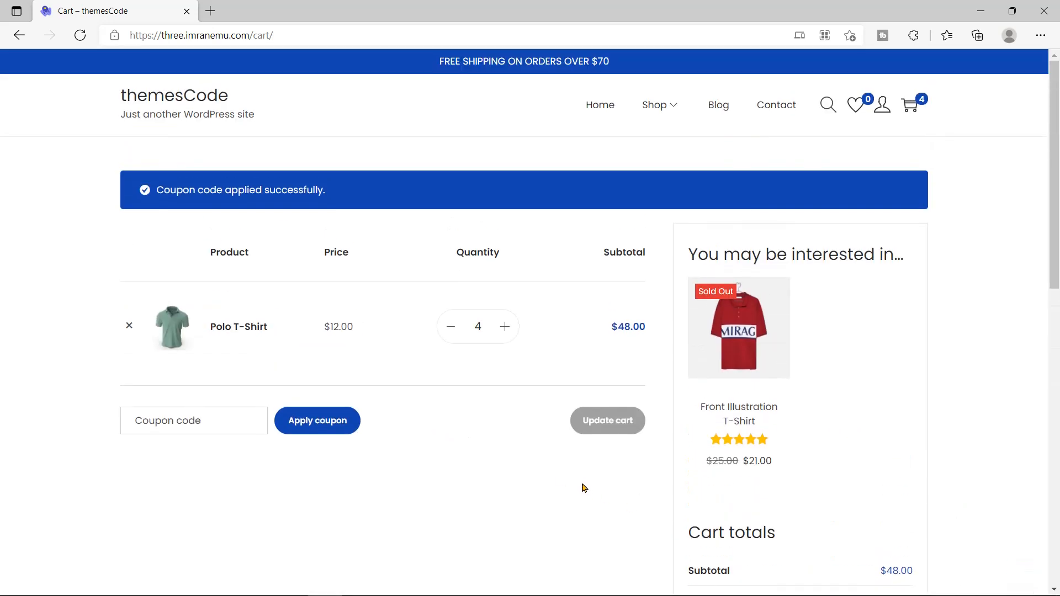
scroll(586, 493, down, 4)
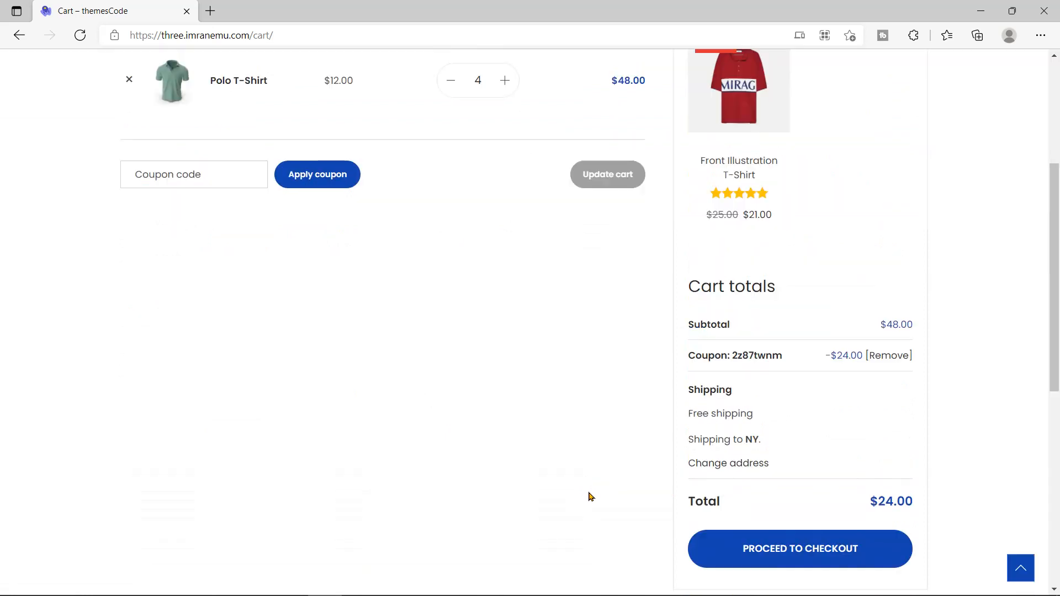
Step: Proceed to checkout and enter the customer's first and last name
click(798, 554)
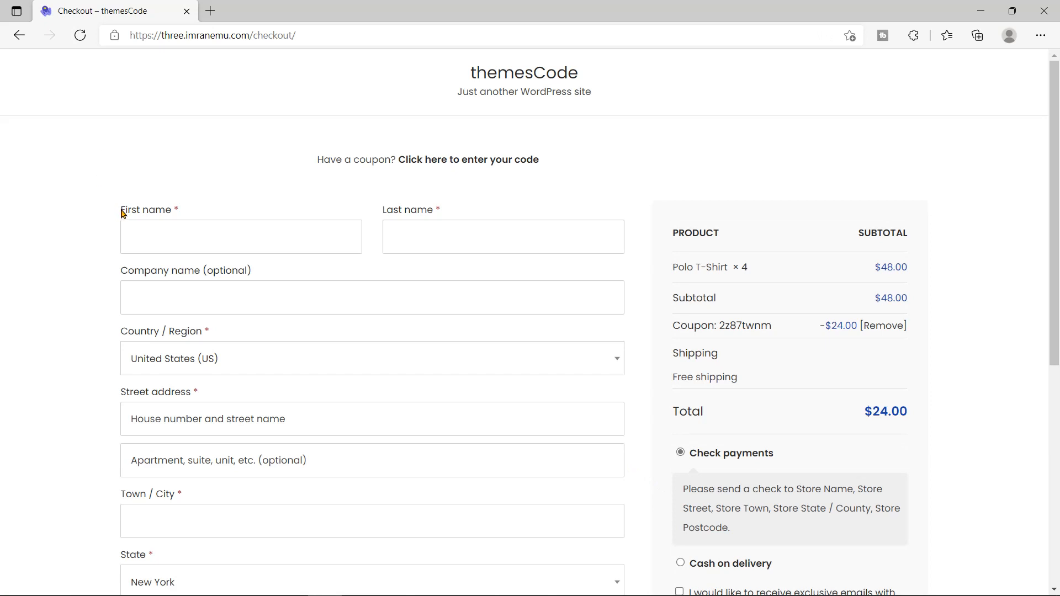
drag(123, 213, 181, 212)
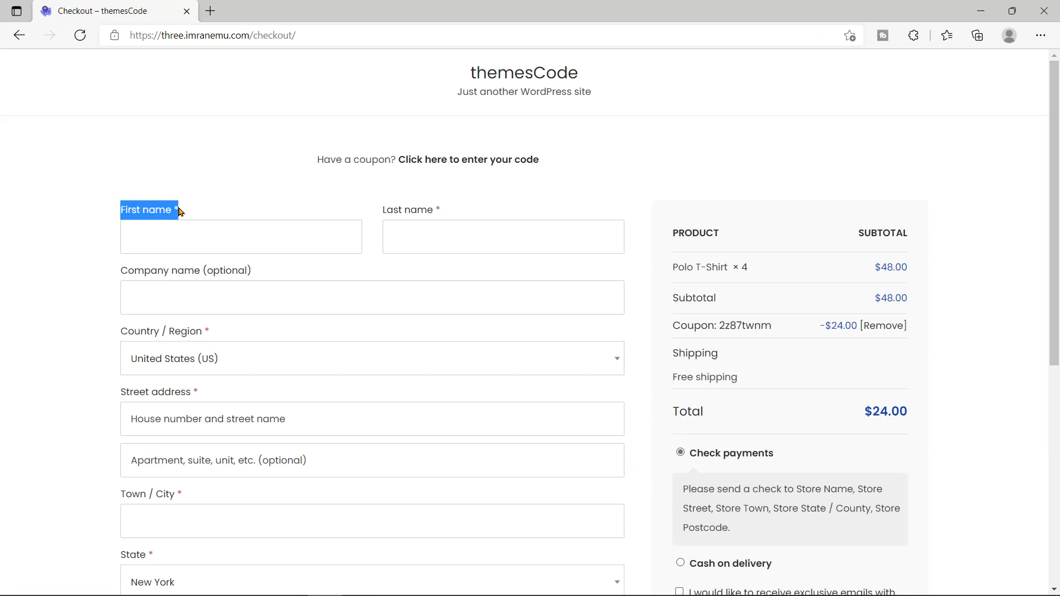
click(323, 234)
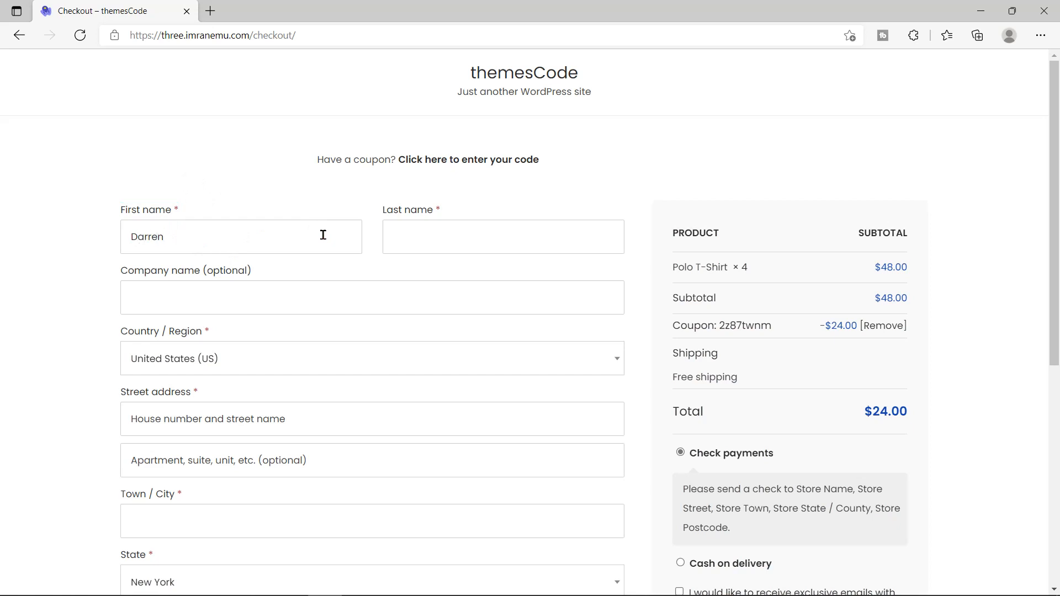
drag(386, 214, 436, 212)
click(442, 238)
drag(123, 272, 256, 275)
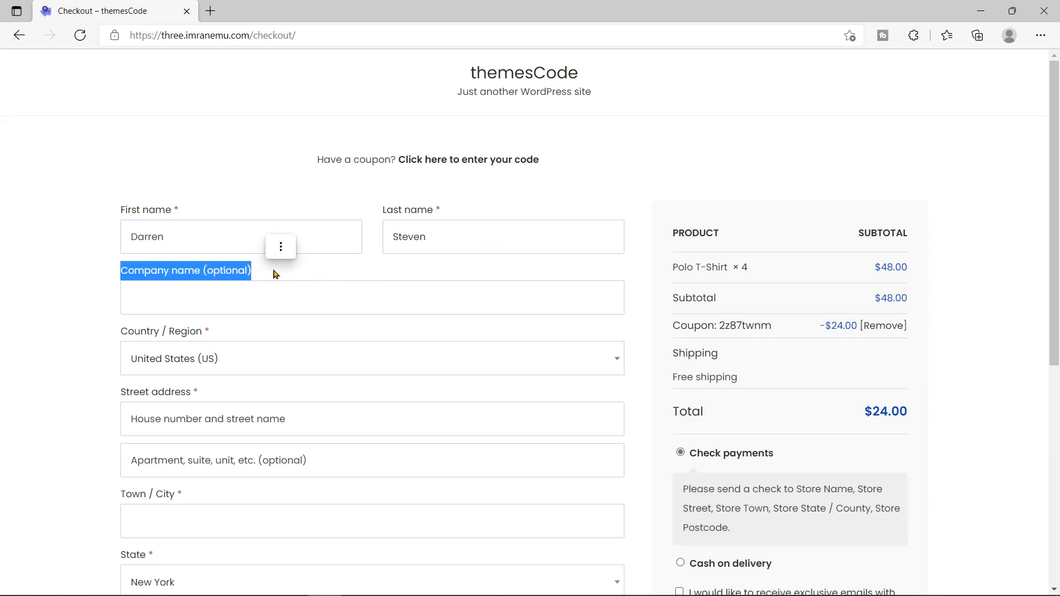
click(265, 282)
Step: Enter the customer's street address, town/city and ZIP code in the billing fields
scroll(248, 338, down, 1)
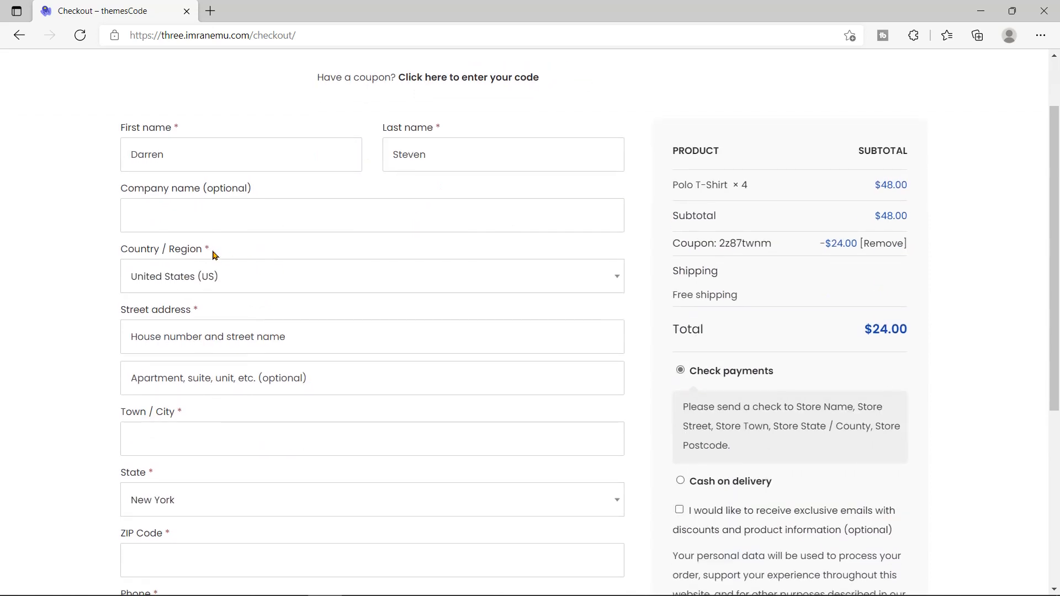
drag(121, 251, 205, 250)
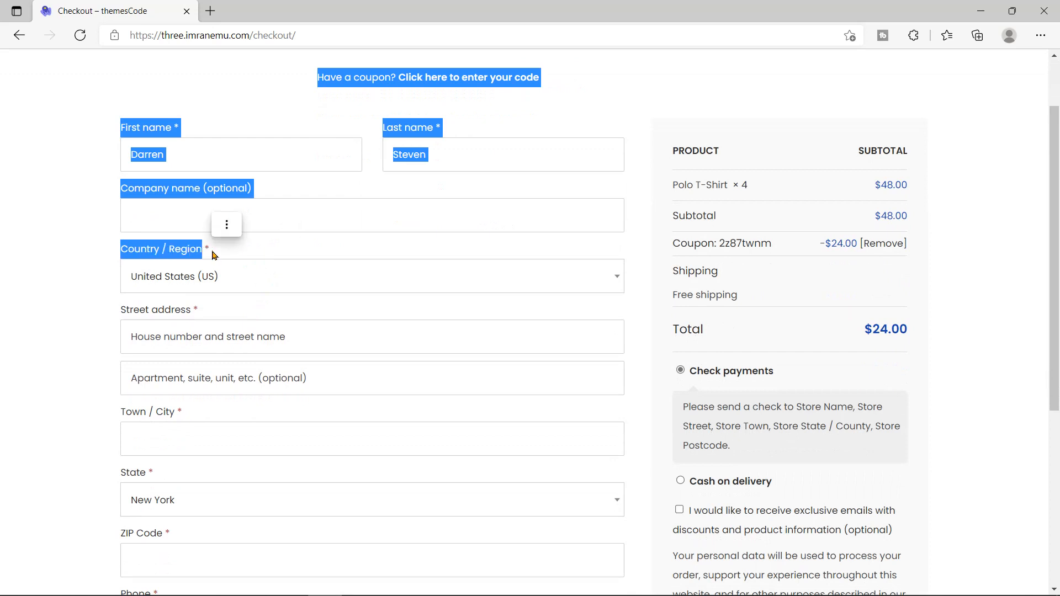
click(109, 291)
scroll(100, 307, down, 1)
drag(120, 231, 190, 229)
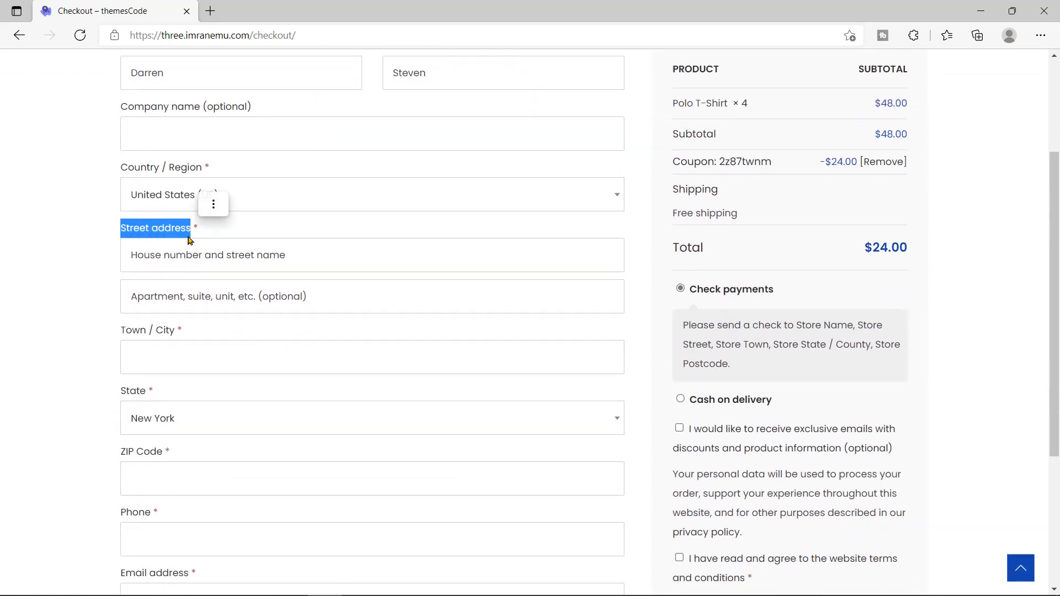
click(257, 257)
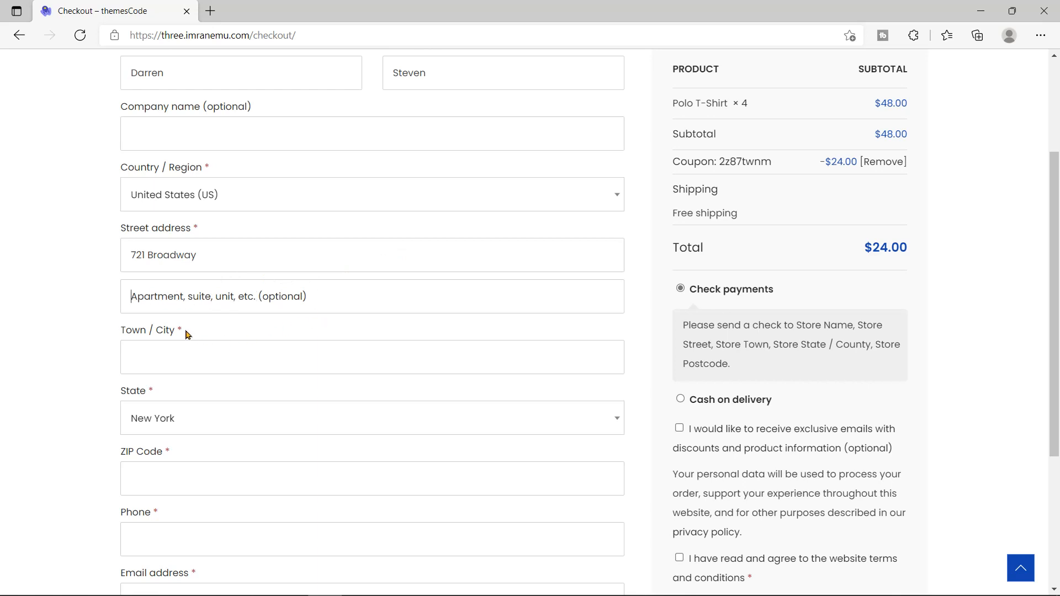
drag(178, 334, 125, 335)
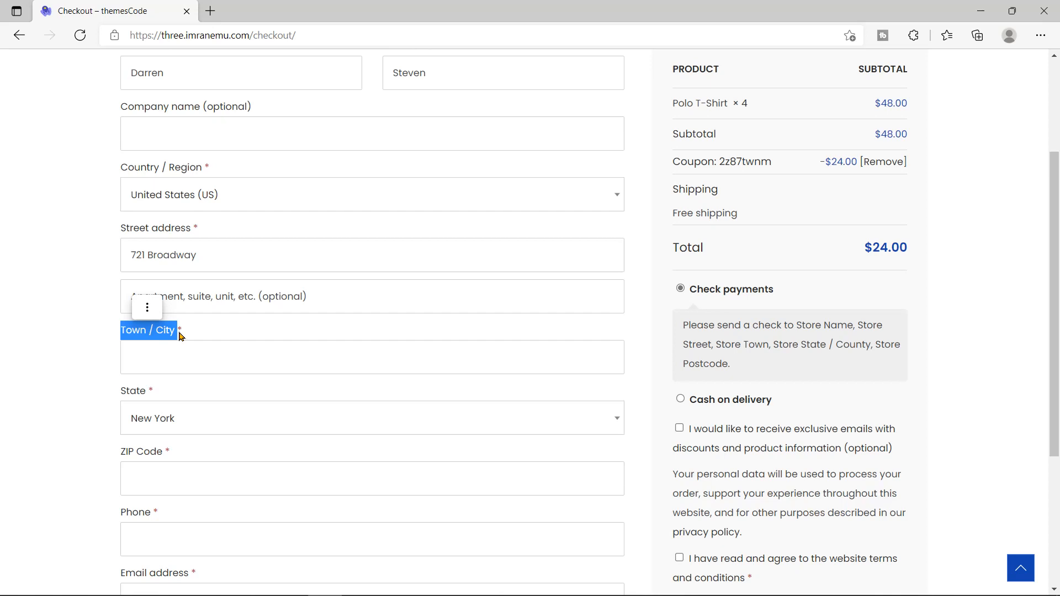
click(232, 362)
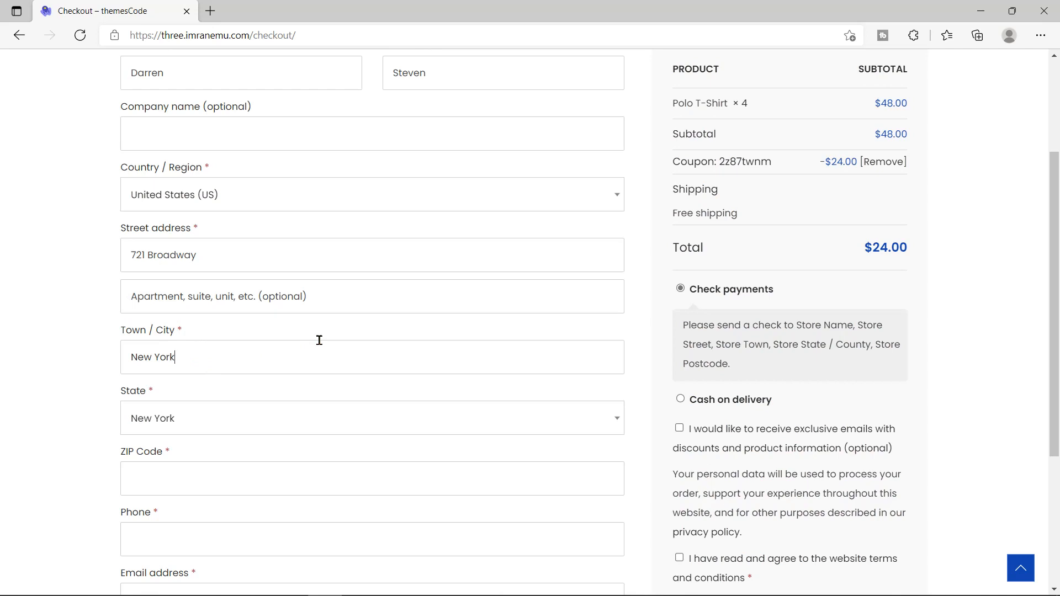
drag(147, 393, 187, 411)
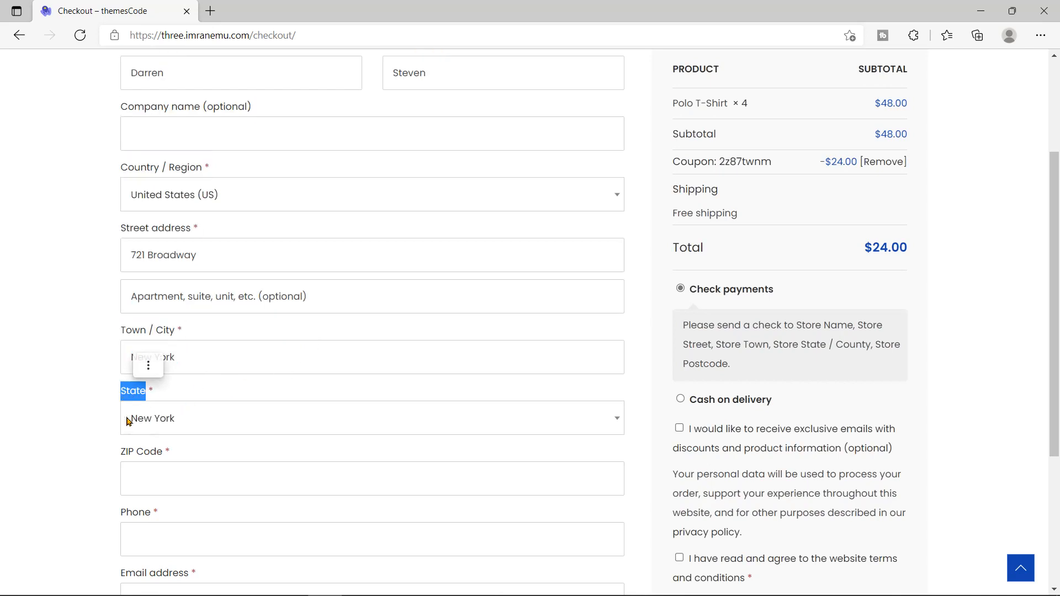
click(112, 430)
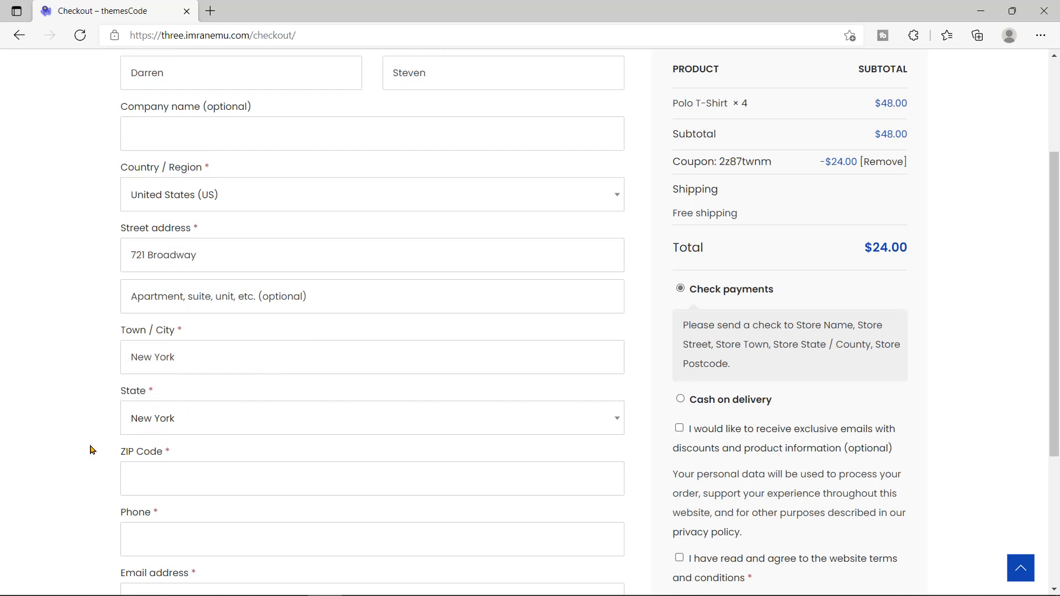
drag(118, 455, 166, 466)
click(166, 465)
text(10003)
Step: Fill in the customer's phone number and e-mail address
scroll(65, 513, down, 2)
scroll(64, 513, down, 1)
drag(151, 349, 124, 357)
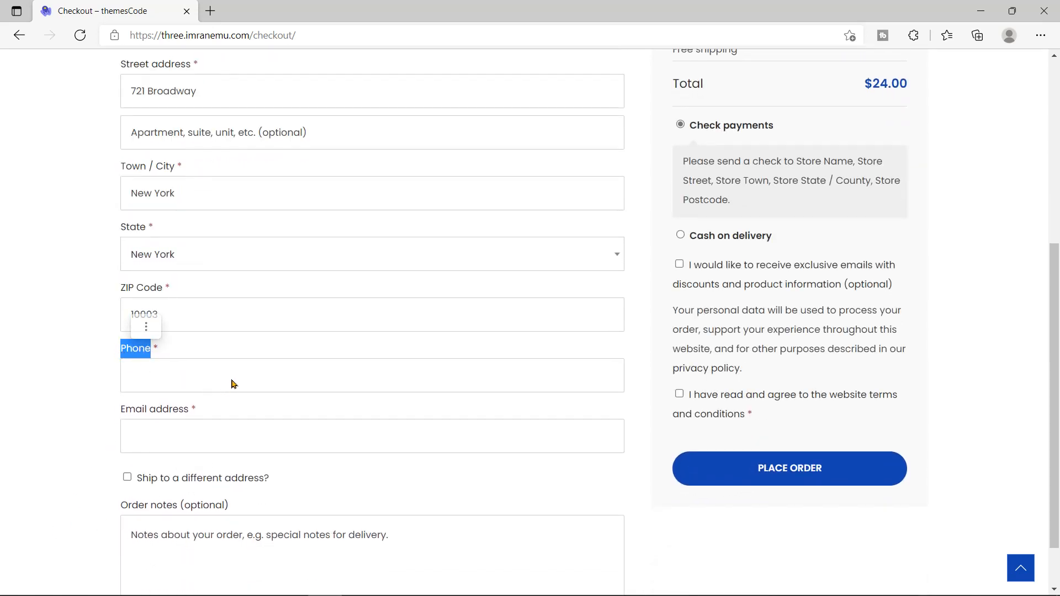
click(232, 382)
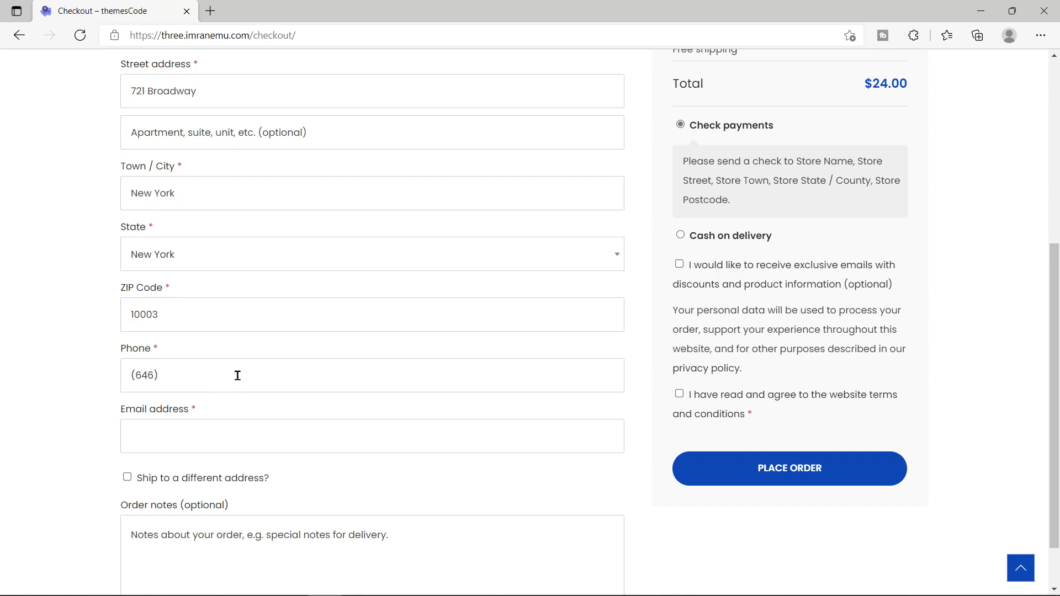
drag(123, 414, 194, 417)
click(247, 443)
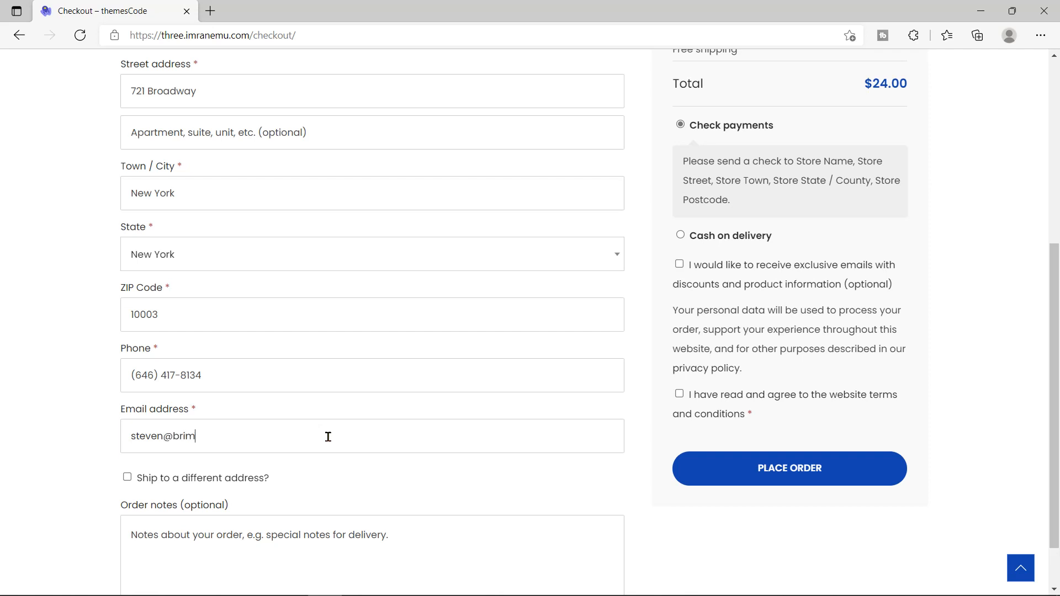
Step: Toggle the separate shipping address on, then off again, shipping to the billing address
scroll(327, 435, down, 1)
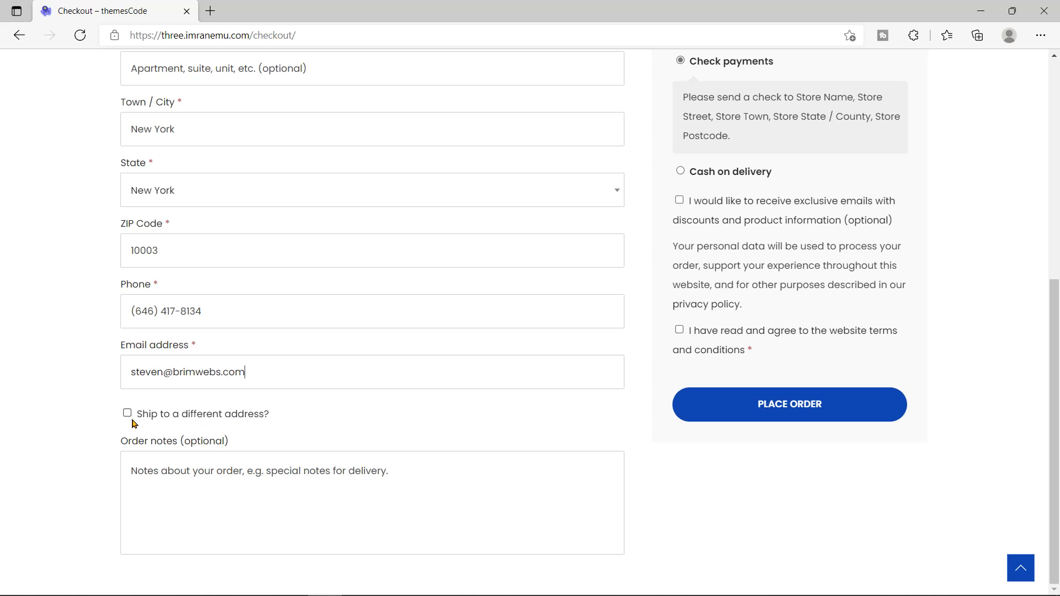
click(127, 416)
scroll(102, 450, down, 8)
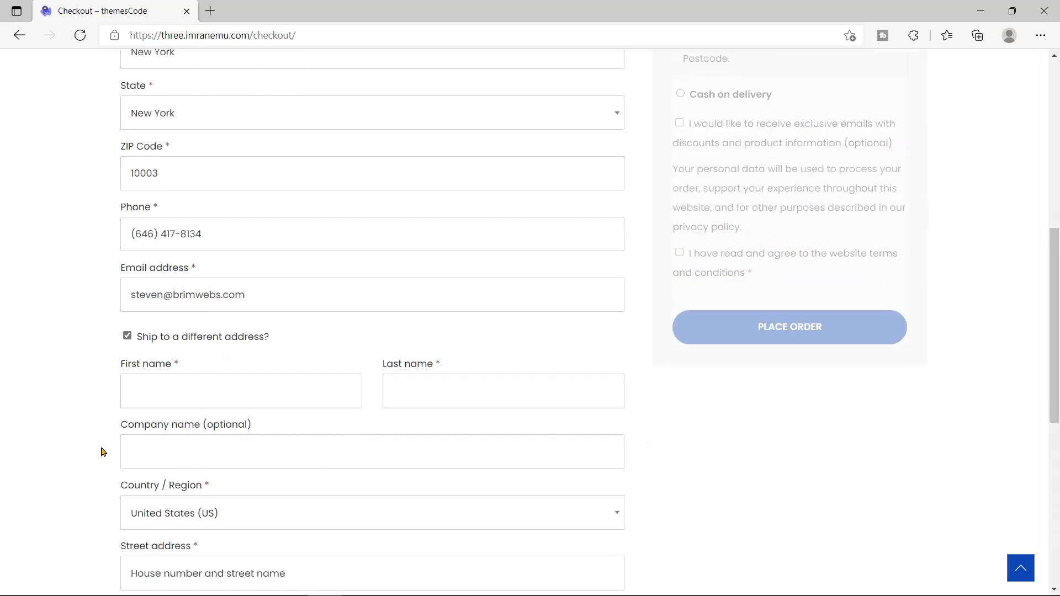
scroll(102, 451, up, 3)
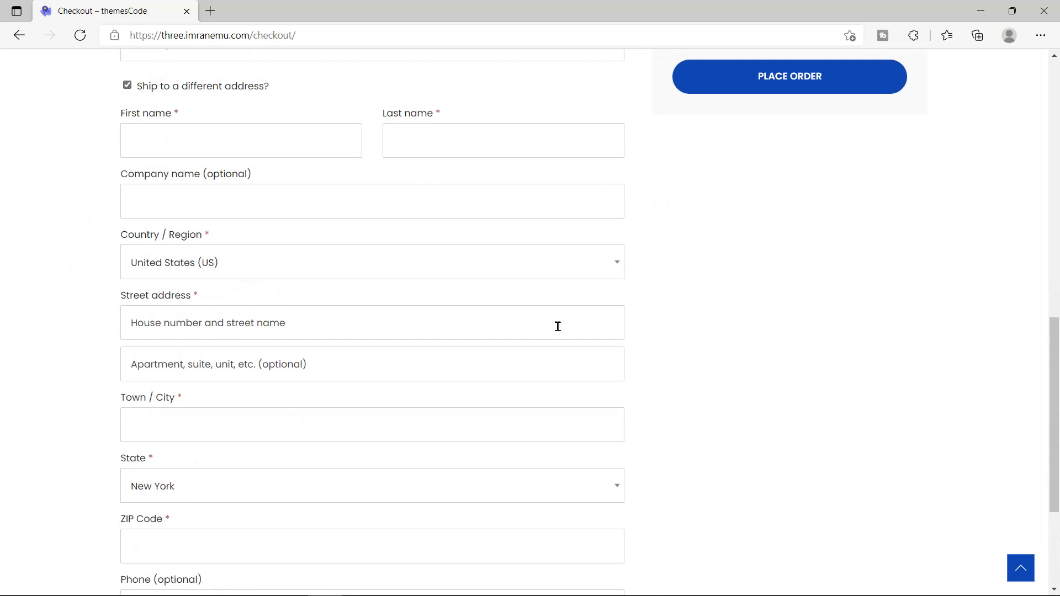
scroll(621, 419, down, 3)
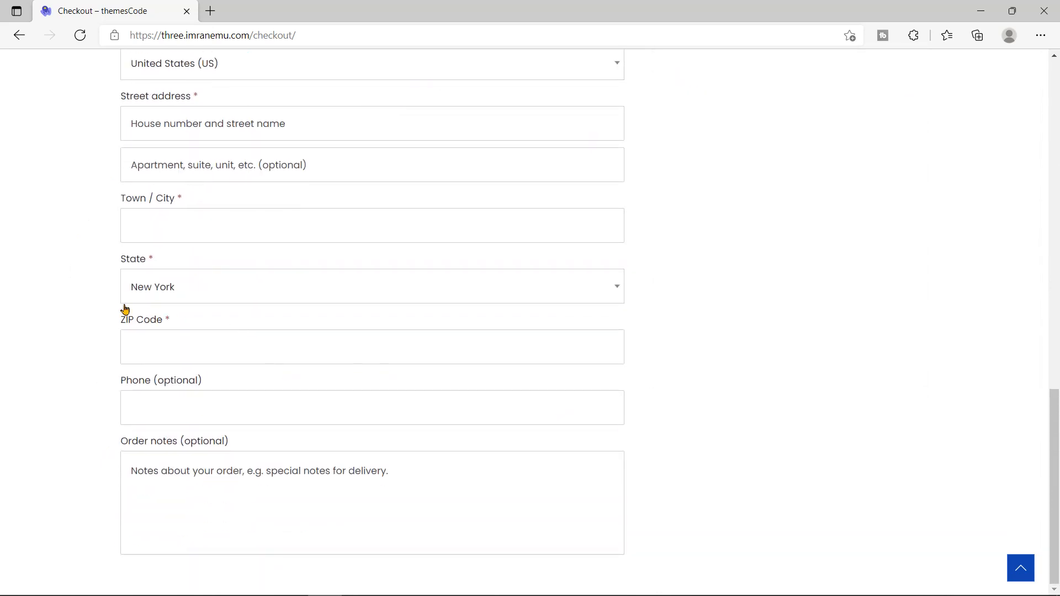
scroll(84, 388, up, 6)
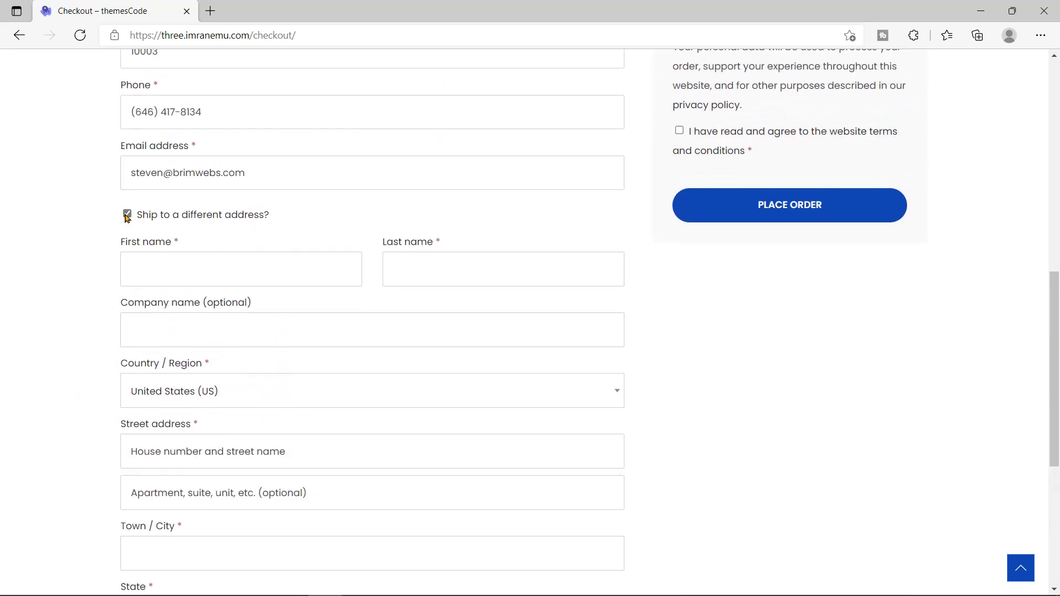
click(127, 214)
scroll(642, 441, up, 7)
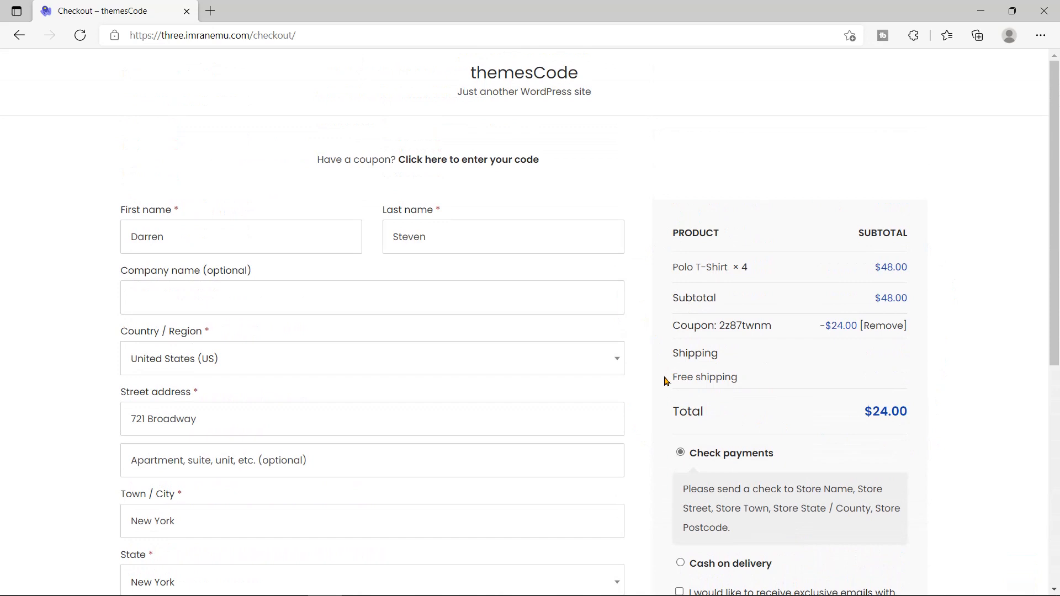
Step: Choose Cash on delivery as payment and place the $24.00 order
scroll(657, 389, down, 3)
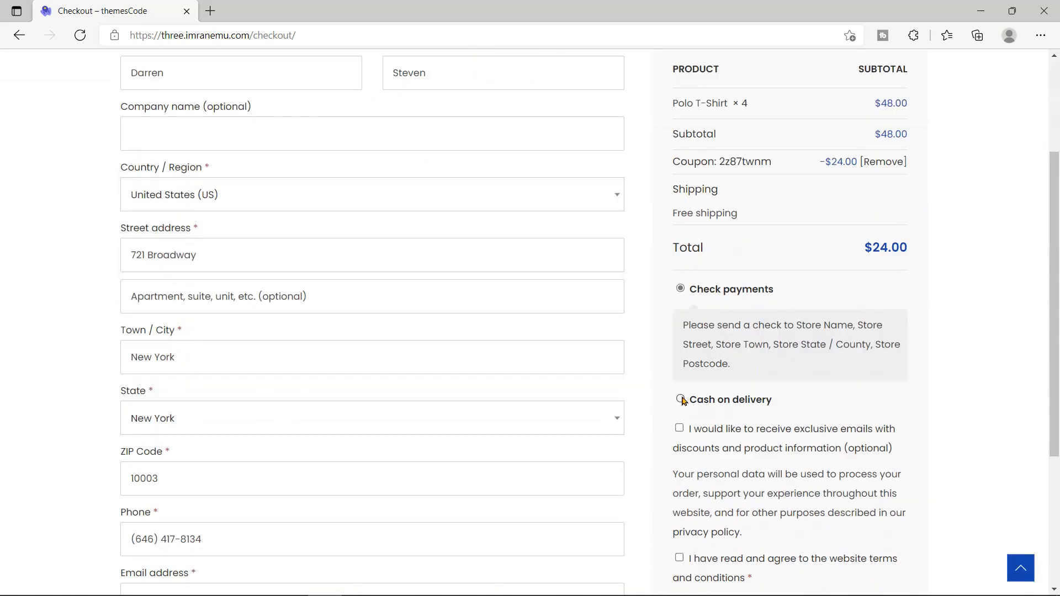
click(680, 400)
drag(681, 356, 824, 357)
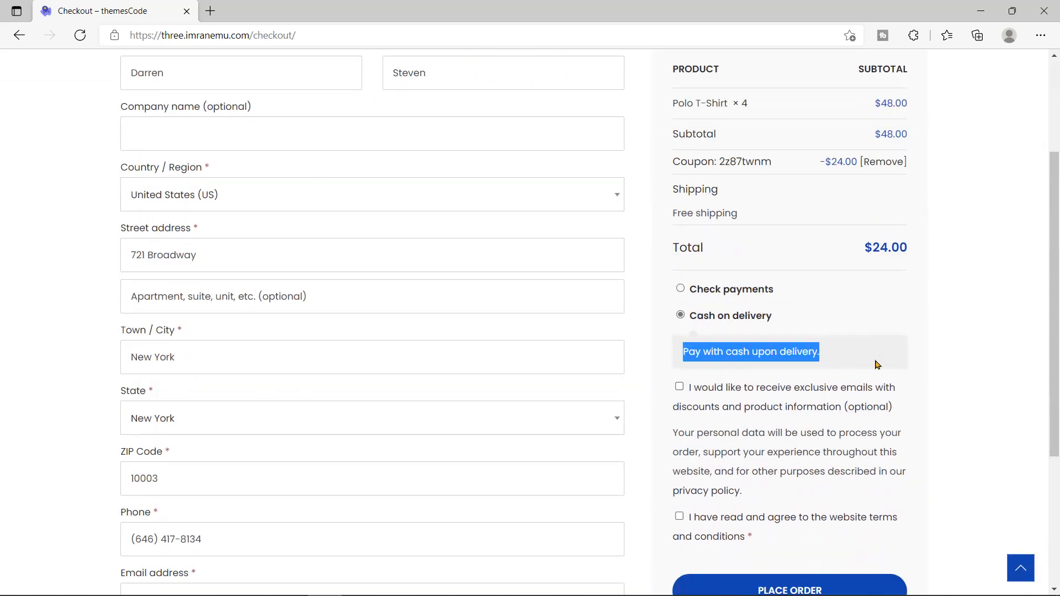
click(816, 358)
scroll(659, 403, down, 3)
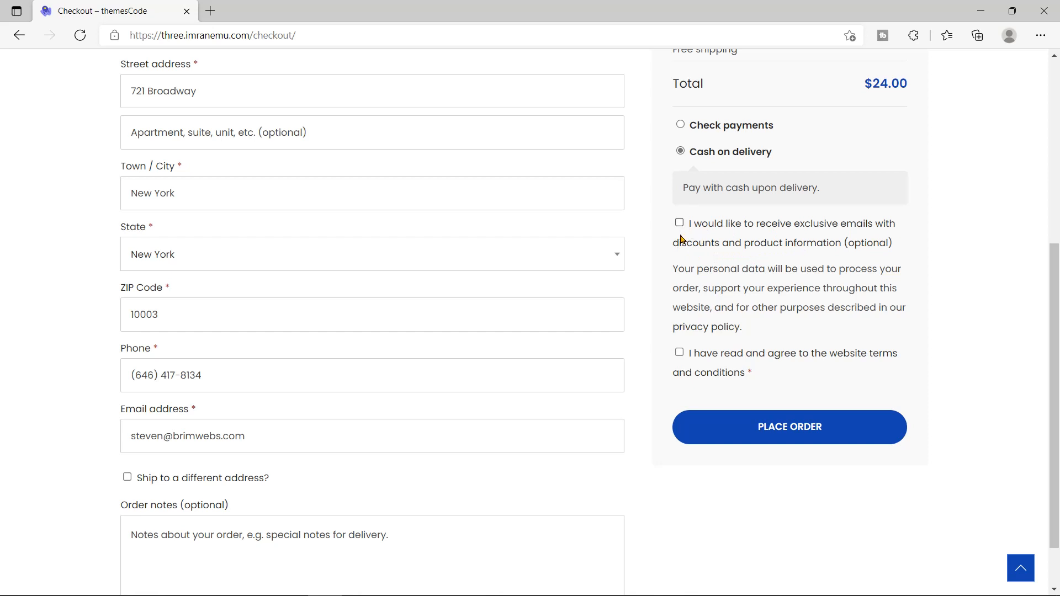
scroll(656, 305, down, 1)
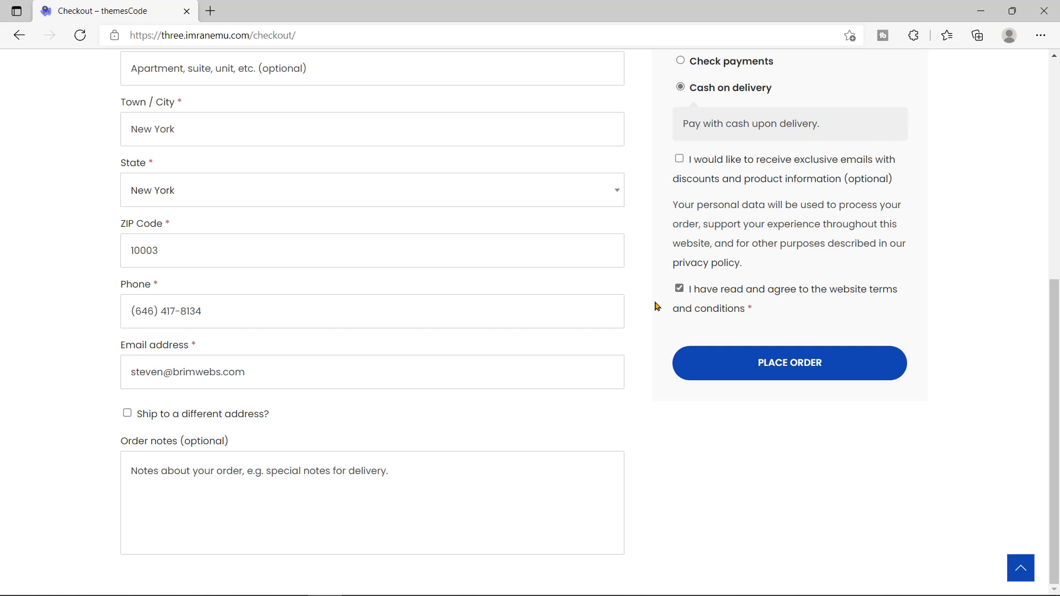
scroll(657, 307, up, 7)
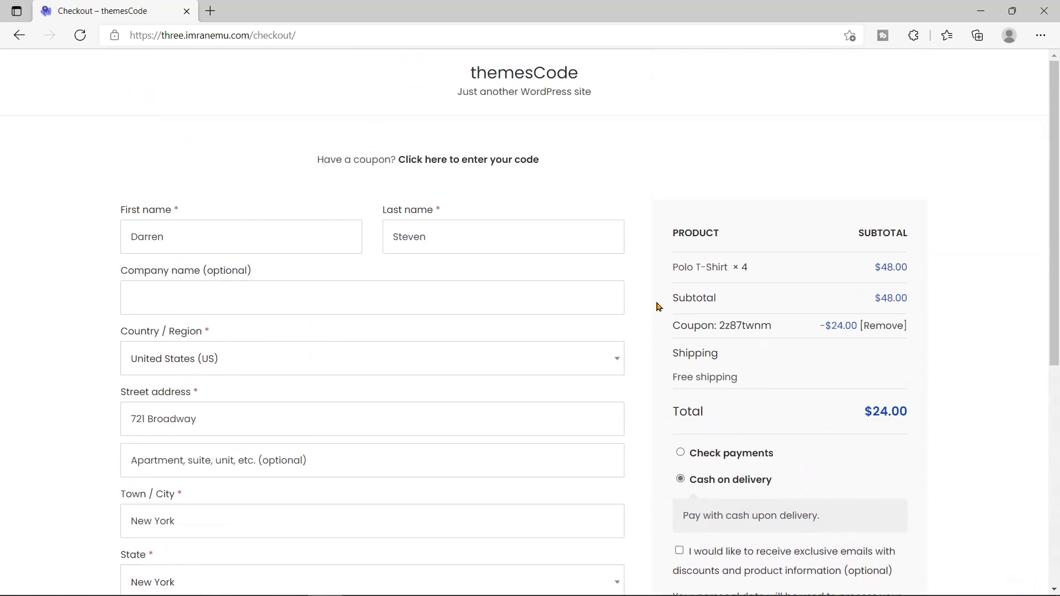
scroll(657, 308, down, 7)
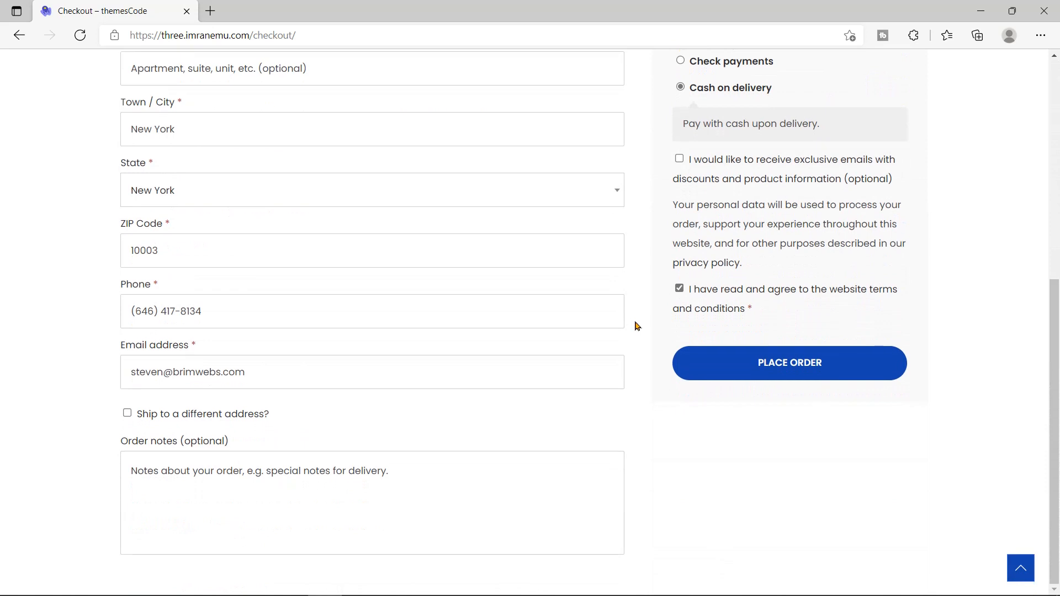
click(791, 371)
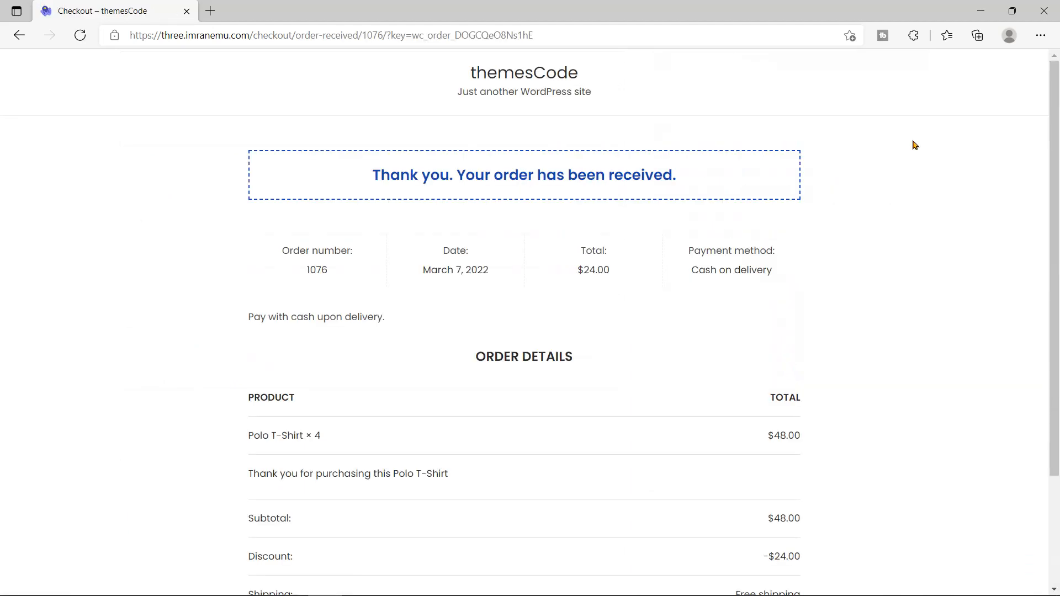
Step: Review the order-received confirmation message and the Order Details heading
drag(373, 177, 688, 181)
drag(1056, 170, 1056, 278)
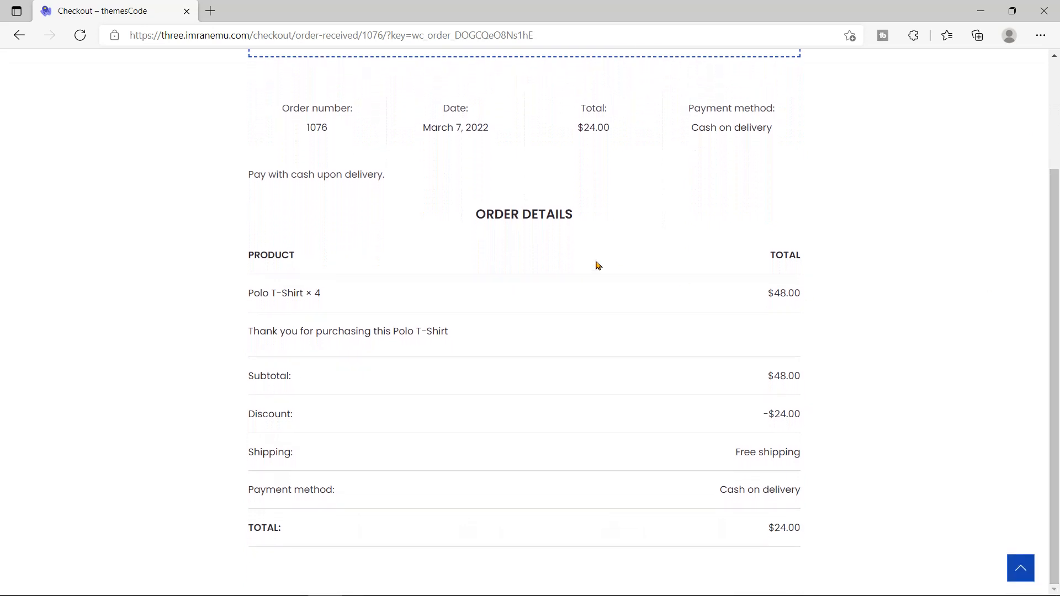
drag(478, 219, 576, 217)
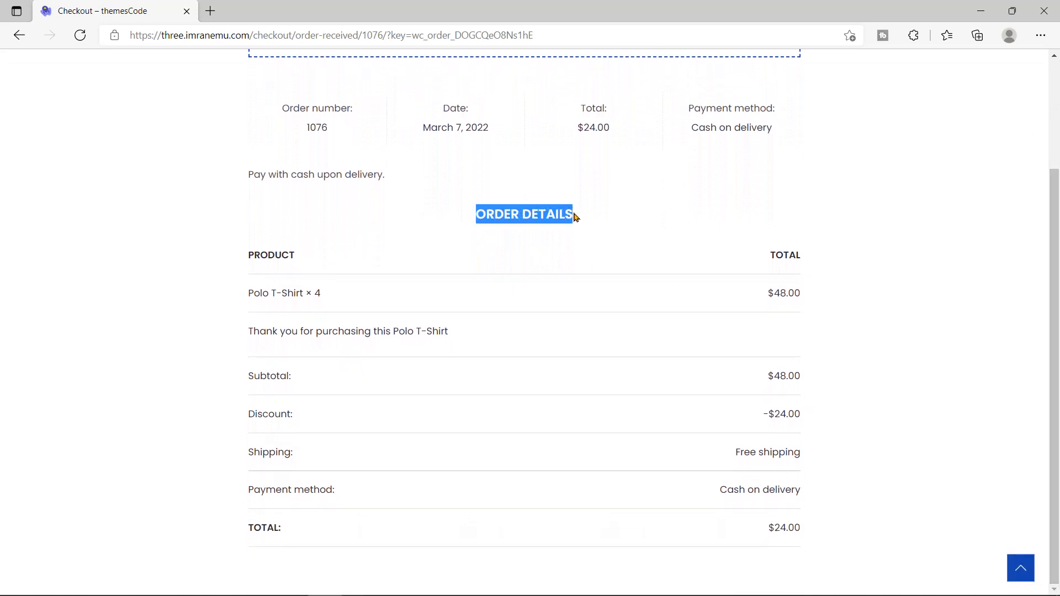
click(608, 230)
drag(250, 333, 450, 325)
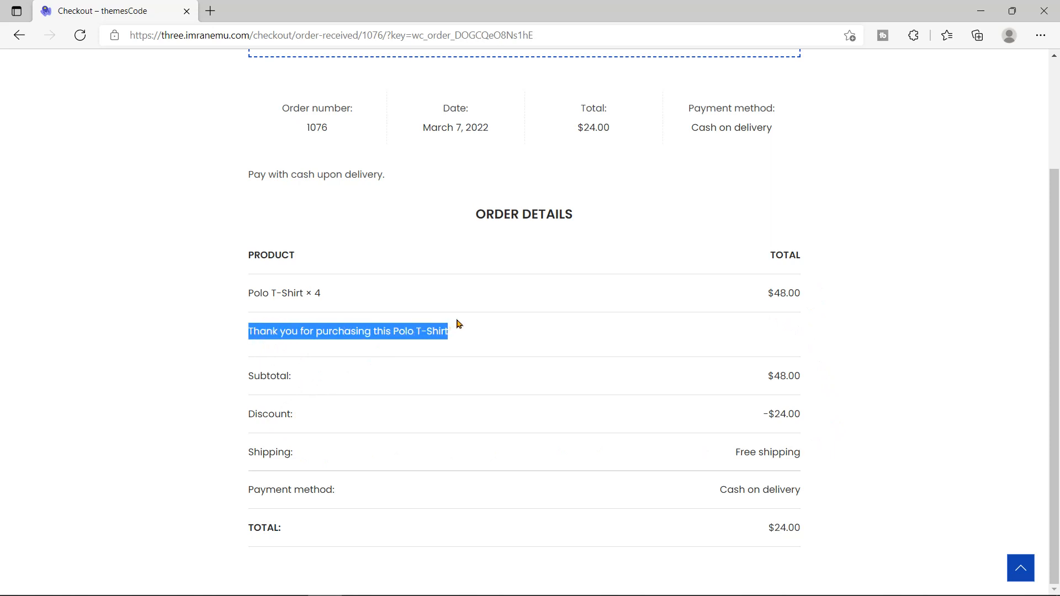
click(493, 339)
Step: Go over subtotal 48.00, discount -$24.00, Free shipping, Cash on delivery and total 24.00
double_click(276, 380)
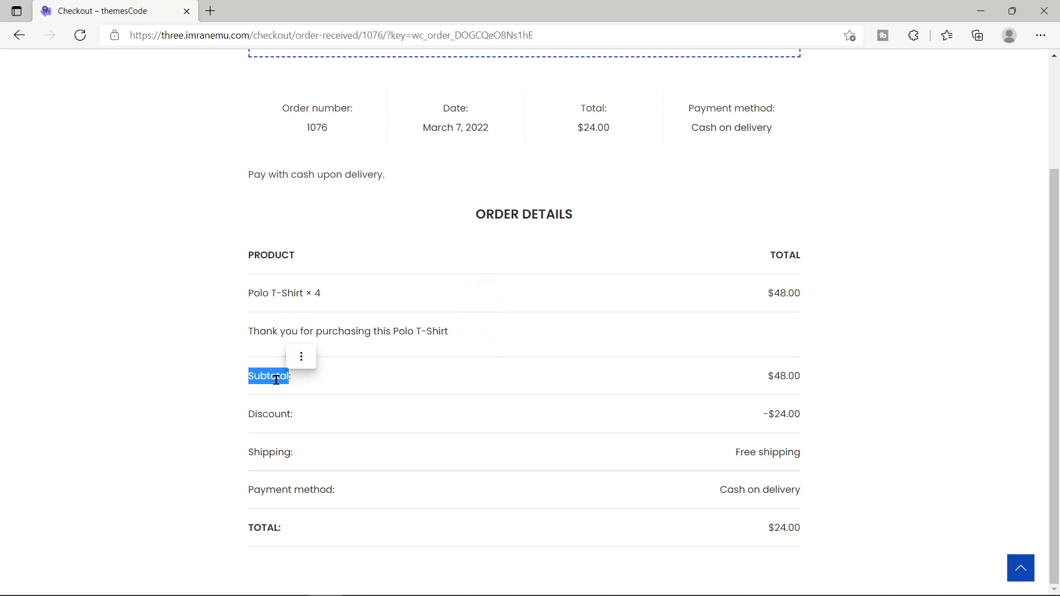
double_click(787, 376)
double_click(276, 413)
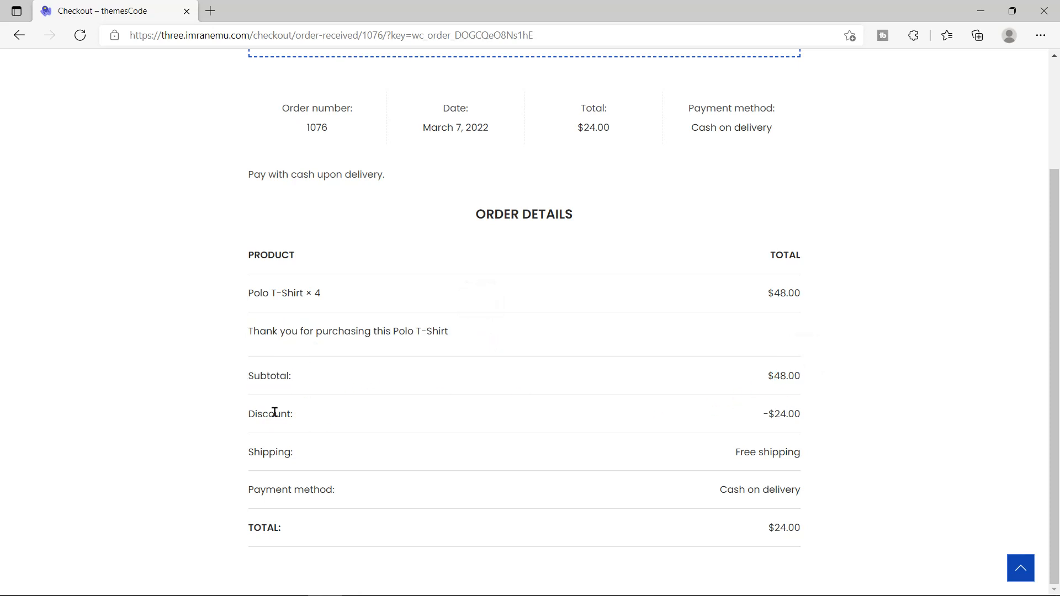
double_click(778, 412)
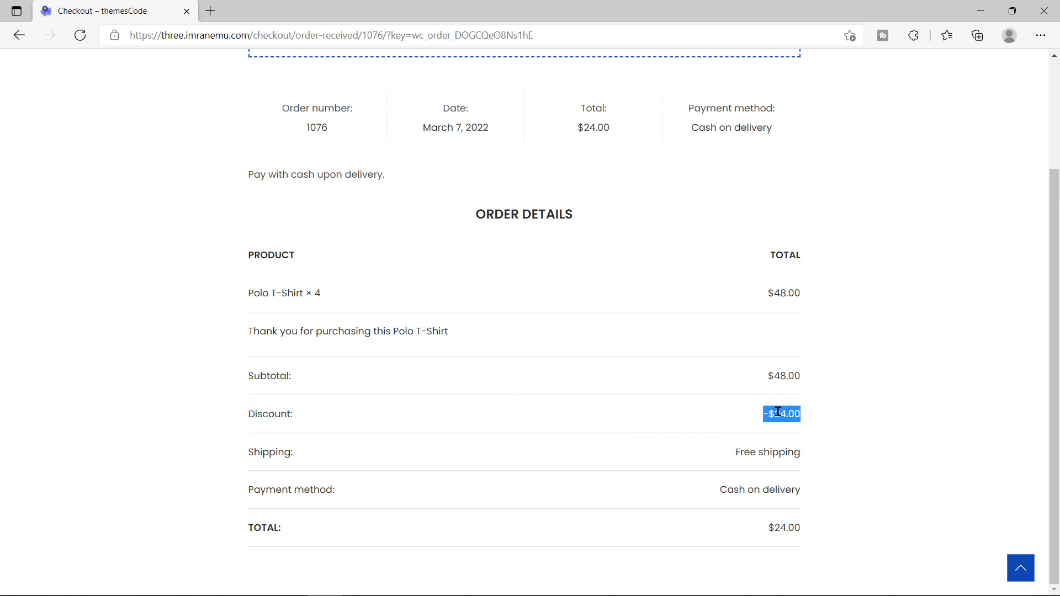
double_click(267, 451)
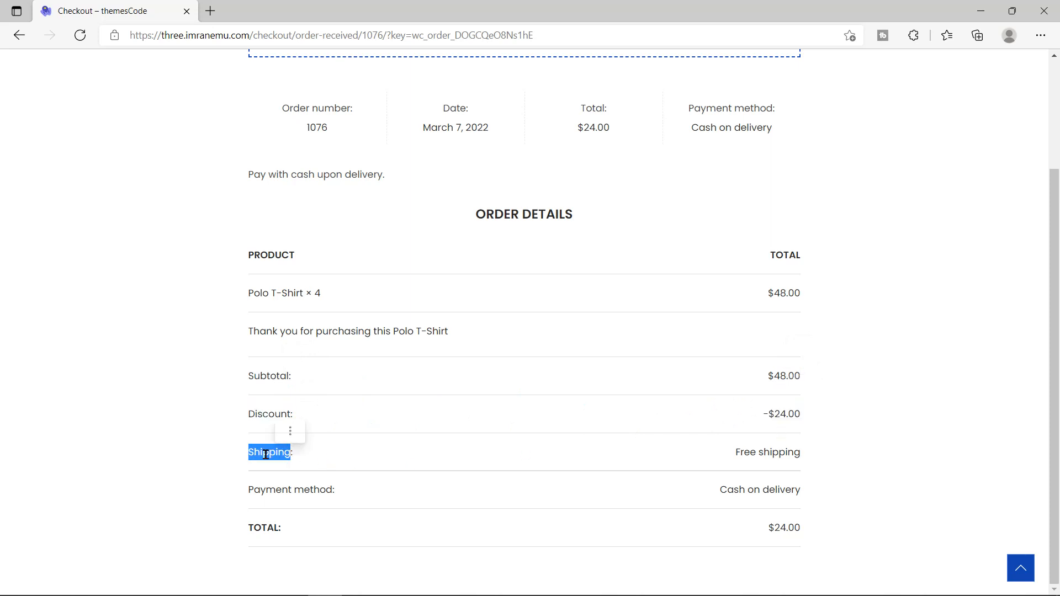
click(759, 459)
triple_click(759, 458)
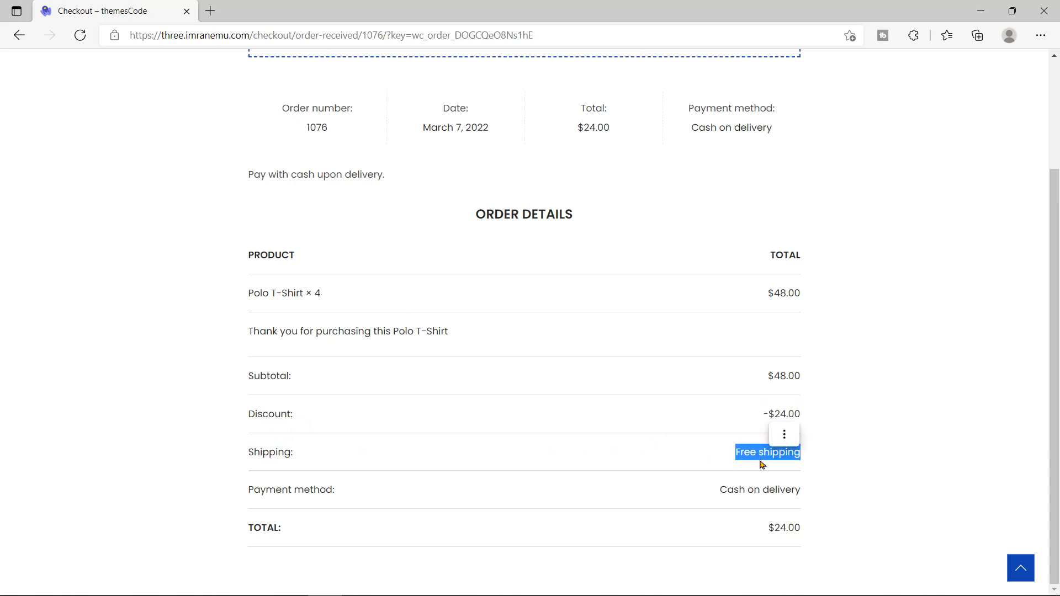
triple_click(294, 488)
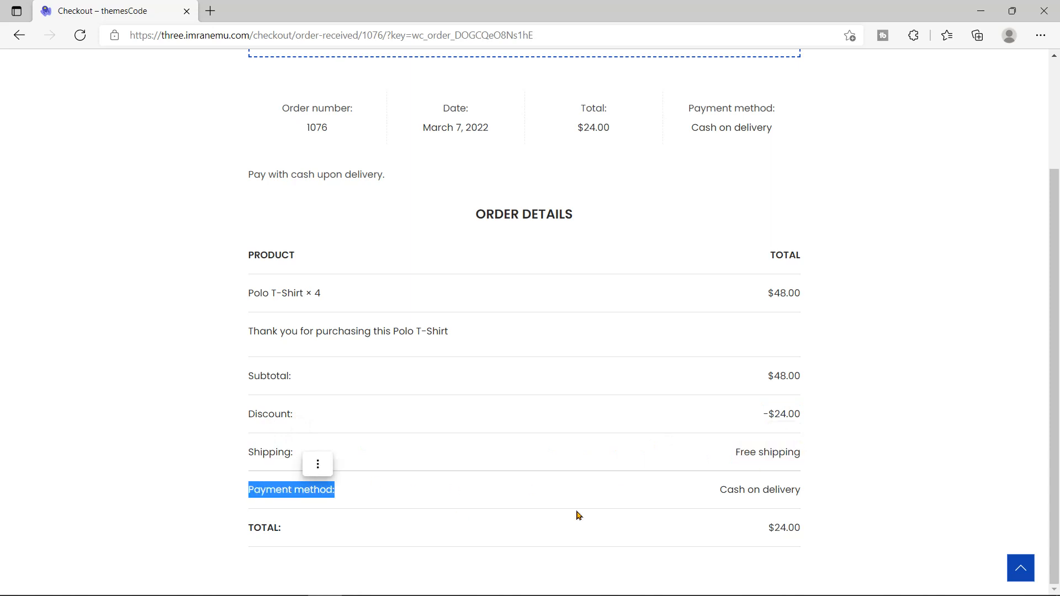
click(759, 491)
triple_click(760, 491)
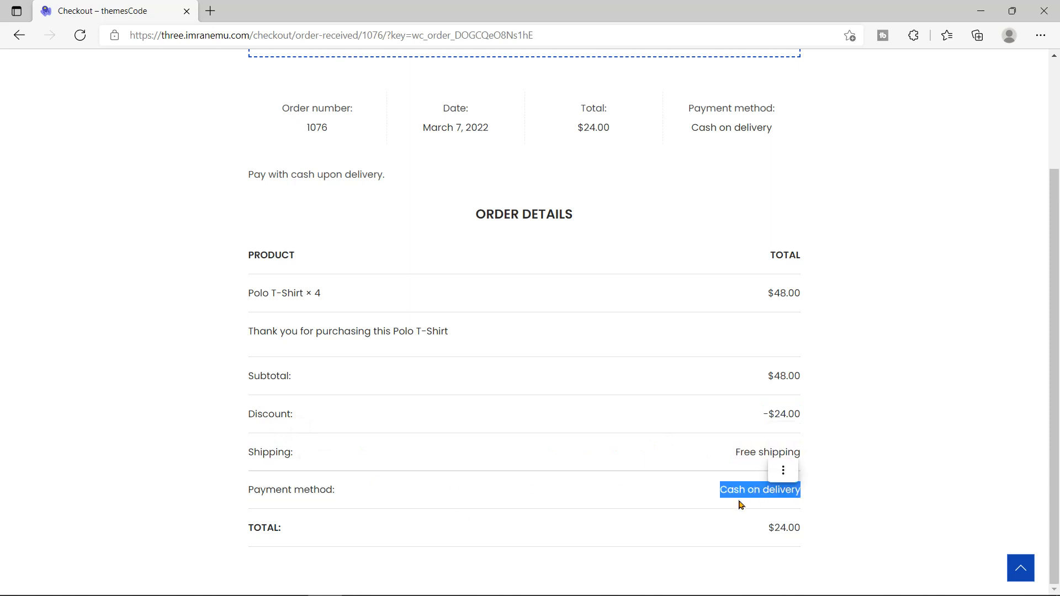
triple_click(267, 526)
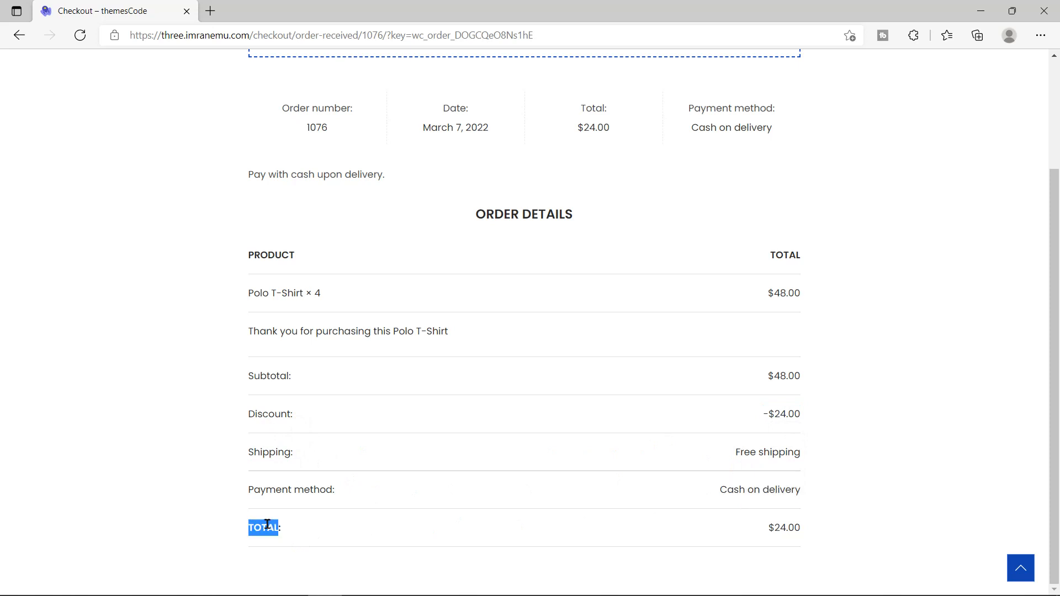
click(782, 529)
double_click(782, 530)
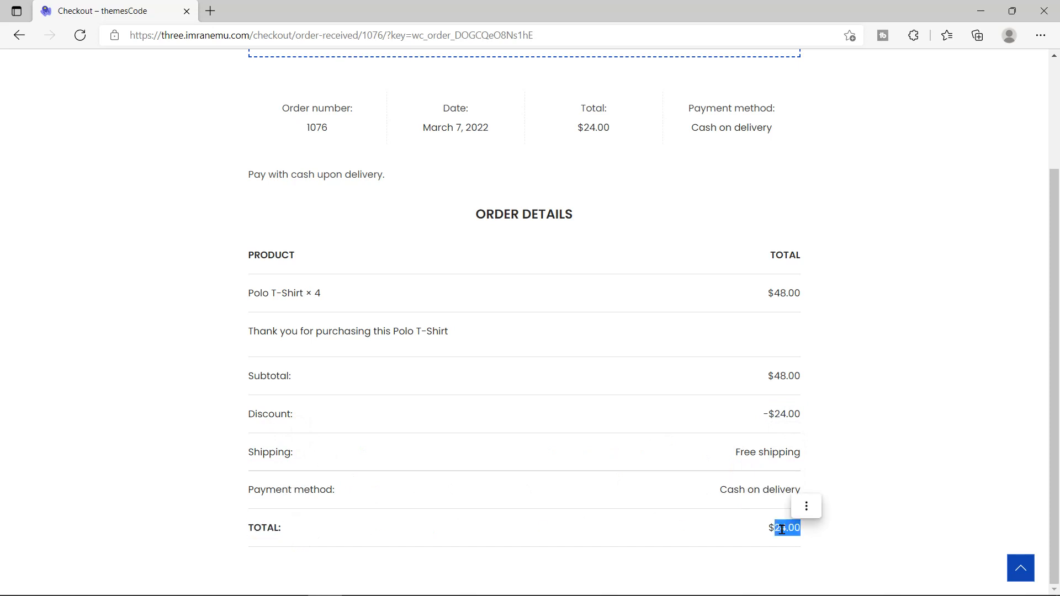
Step: Check the order number, then minimize the storefront window to return to the admin
scroll(423, 408, up, 3)
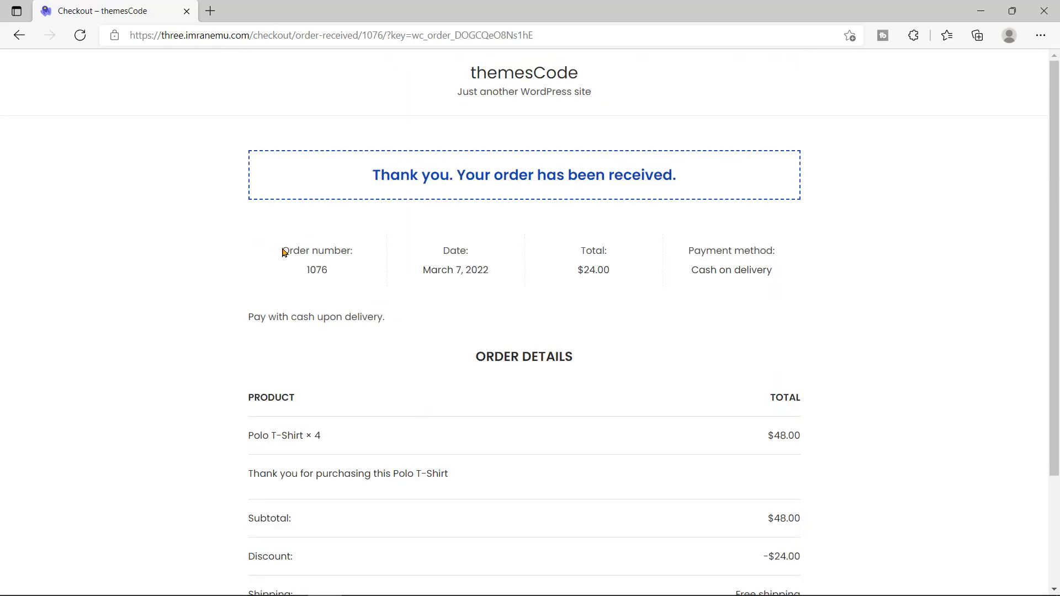
drag(283, 248, 339, 253)
click(345, 273)
click(980, 12)
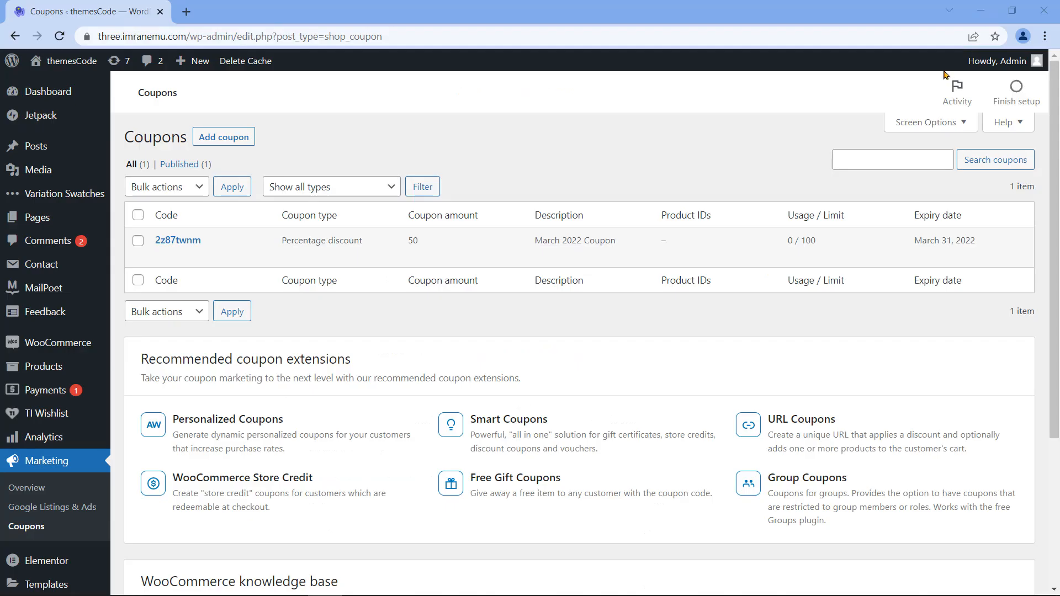
Step: Open WooCommerce > Orders, inspect the Processing status and $24.00 total, then preview the order
click(76, 345)
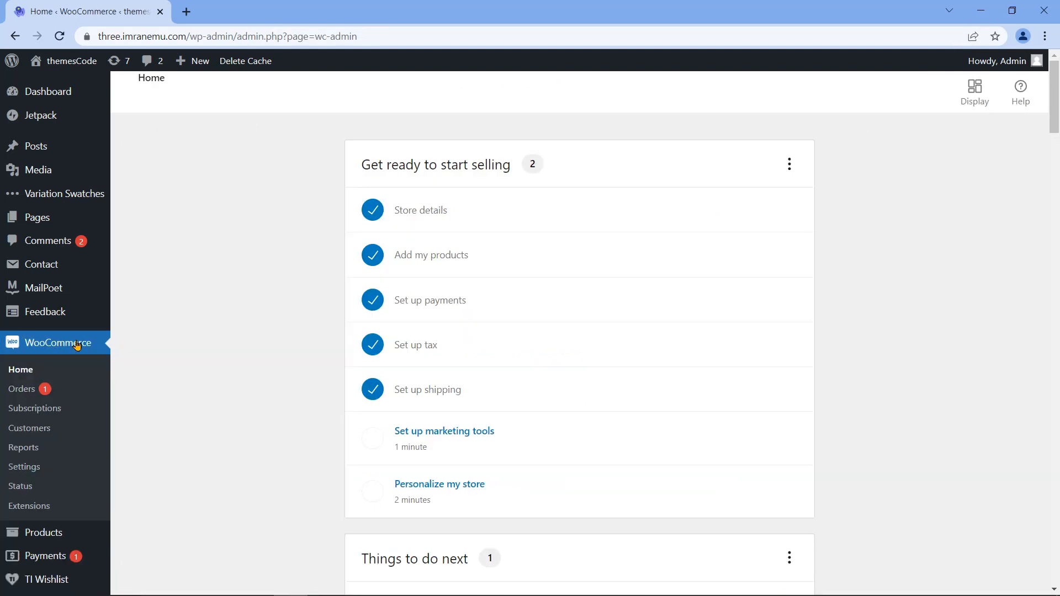
click(30, 389)
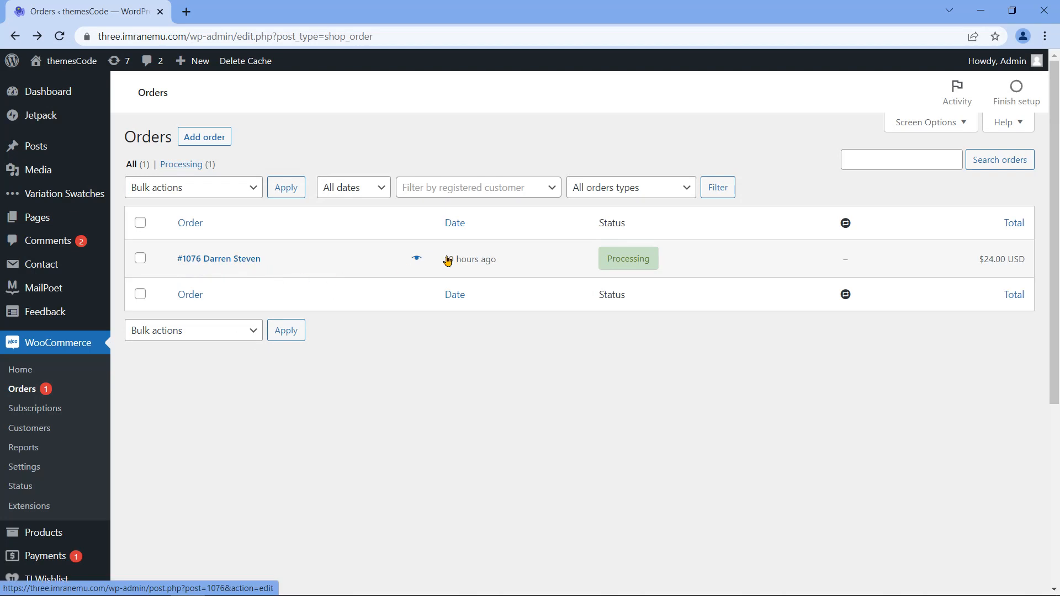
mouse_move(616, 262)
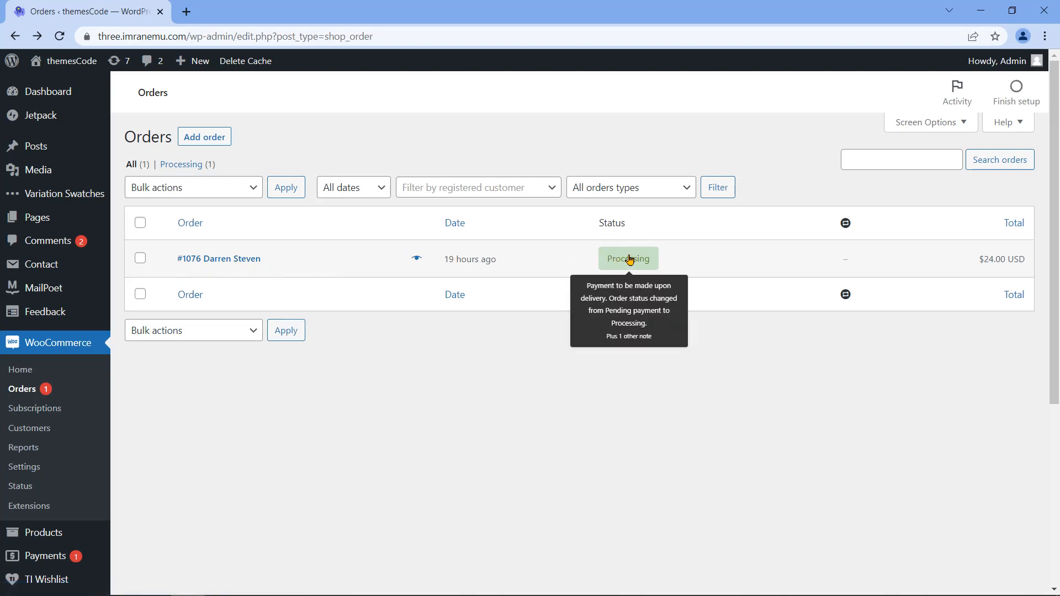
drag(599, 224, 630, 227)
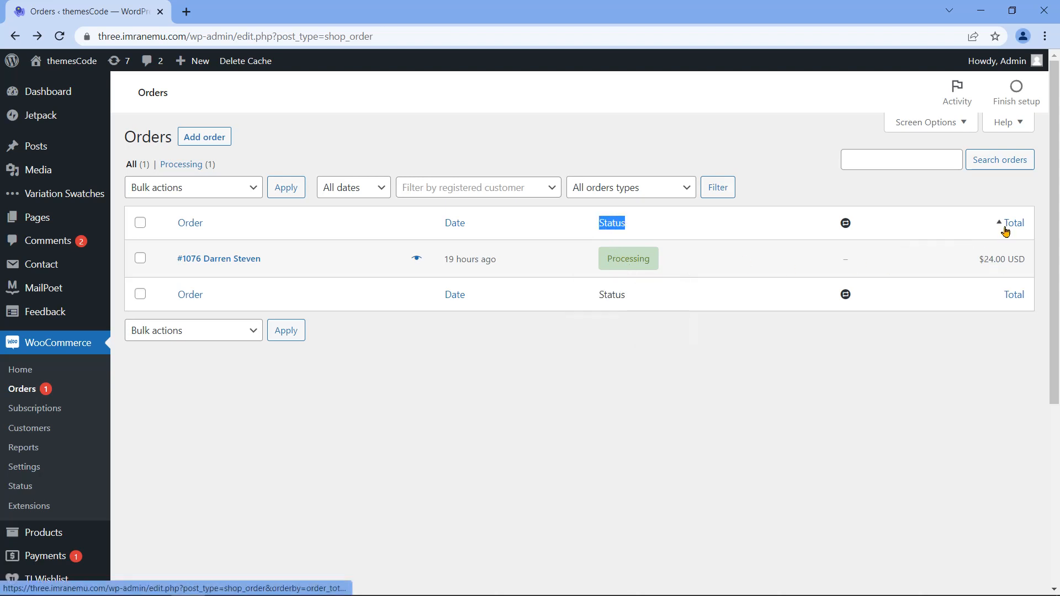
mouse_move(1001, 268)
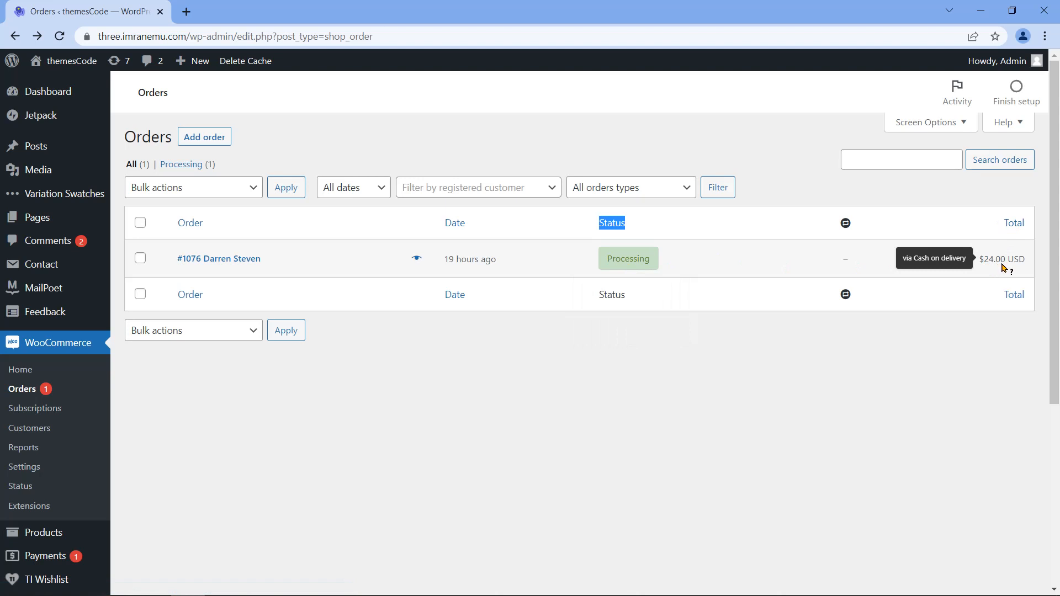
mouse_move(651, 269)
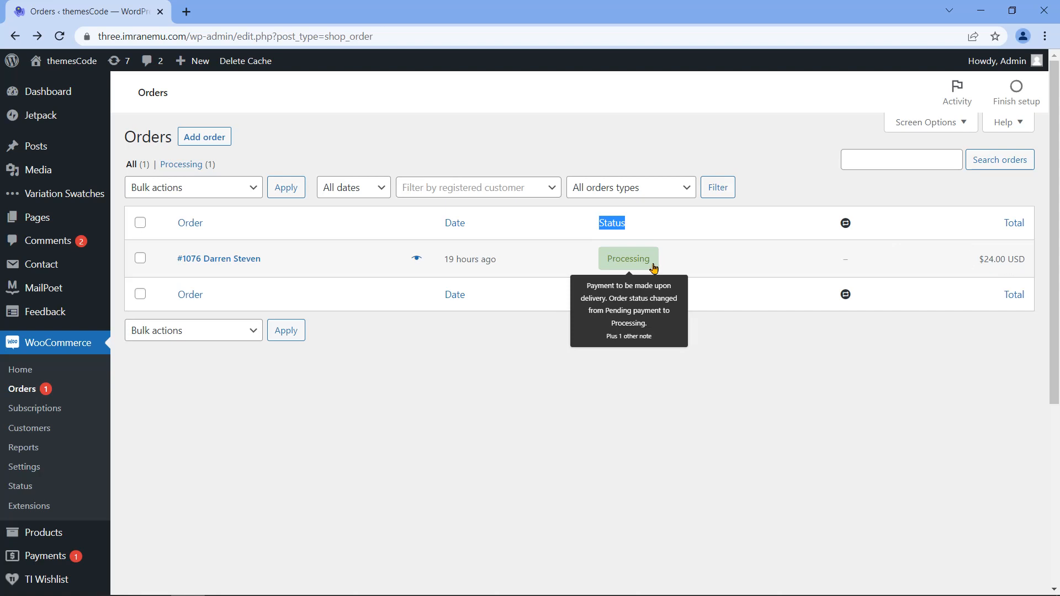
click(415, 259)
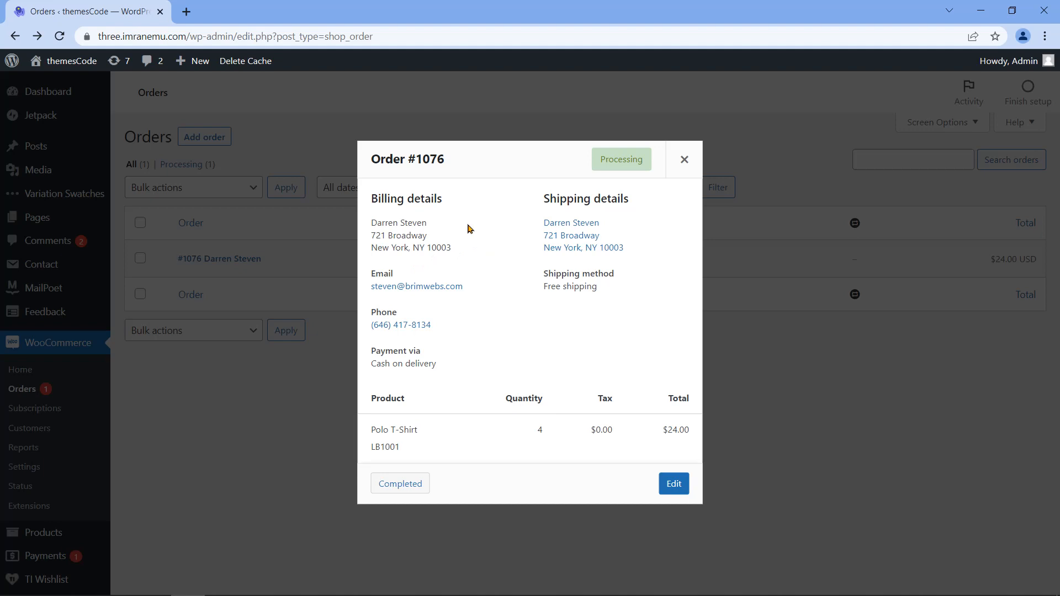
Step: Review the preview's billing, shipping, e-mail, phone and payment method details
drag(369, 153, 449, 180)
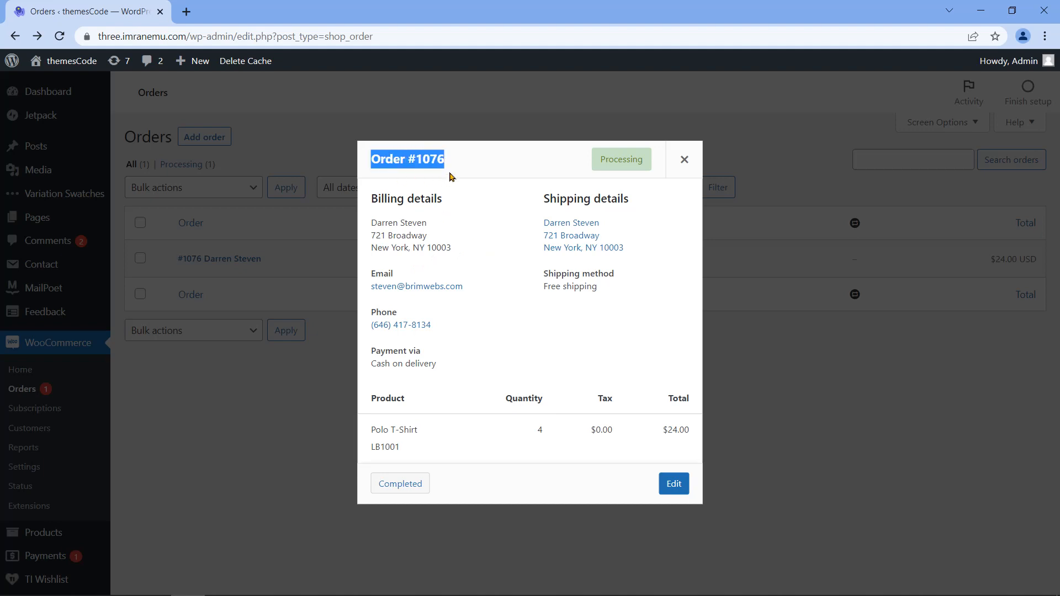
drag(370, 198, 446, 206)
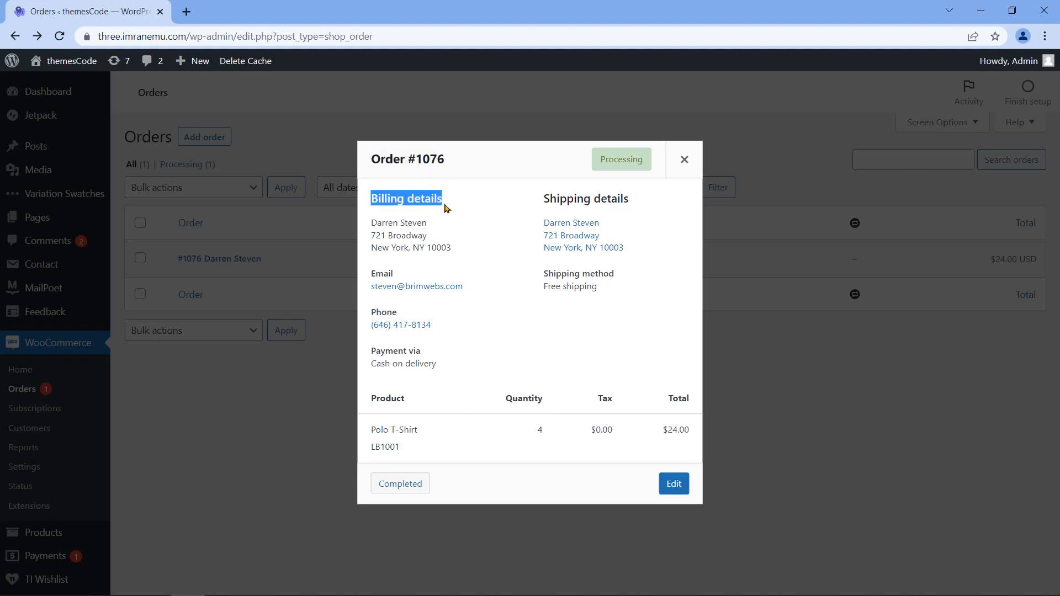
drag(544, 201, 633, 205)
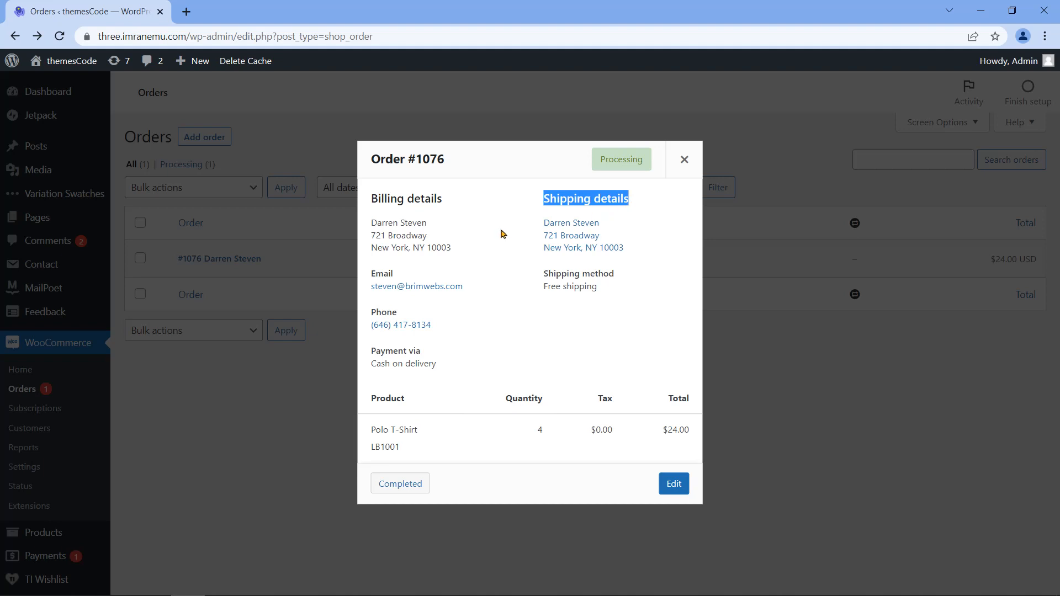
drag(371, 274, 403, 280)
drag(544, 273, 617, 277)
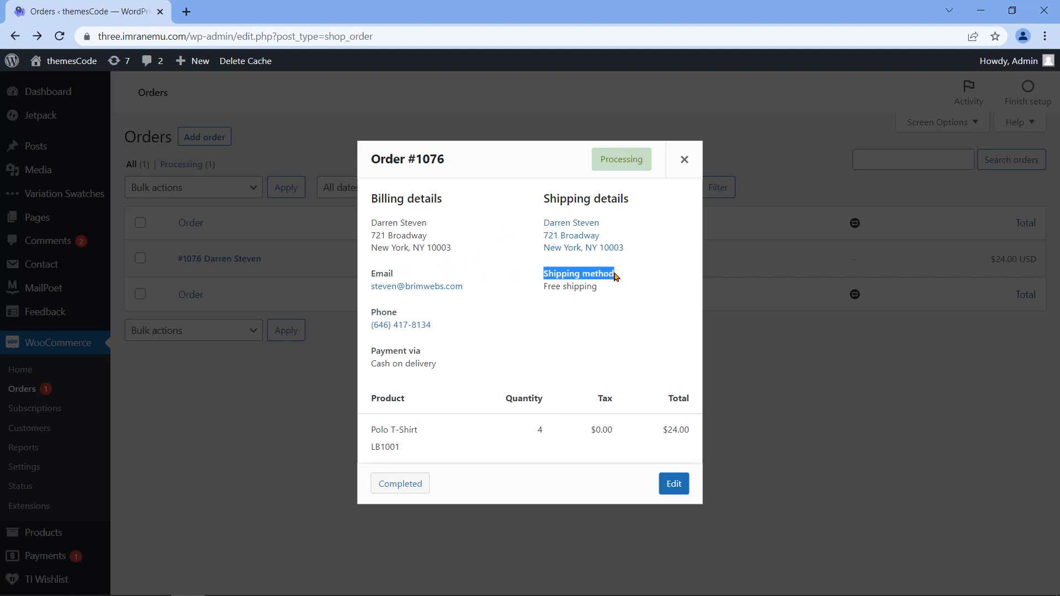
click(383, 312)
double_click(383, 312)
drag(372, 351, 423, 351)
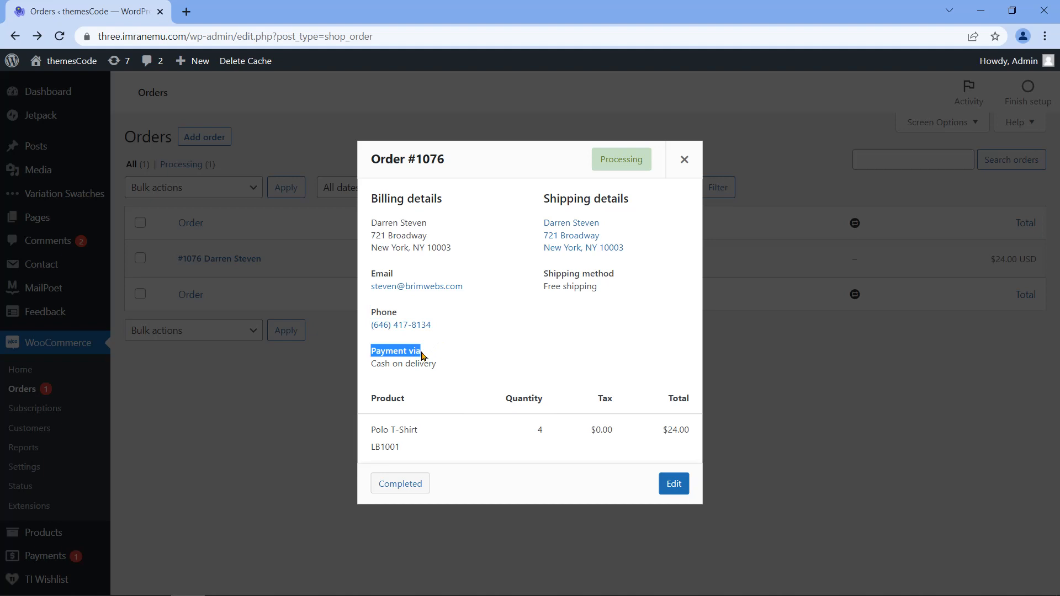
click(467, 369)
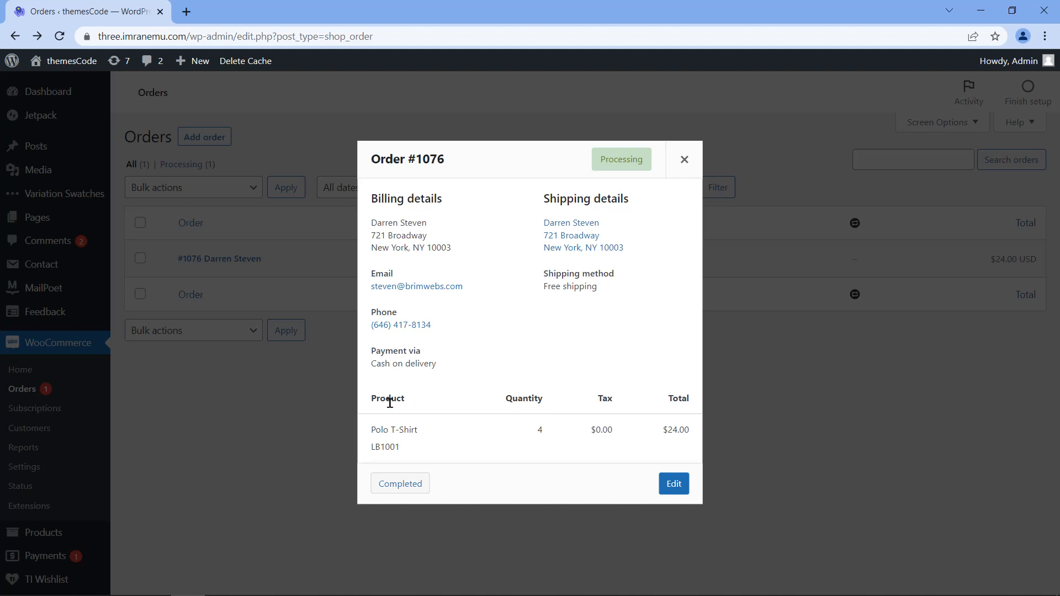
Step: Check the product line: Polo T-Shirt LB1001, quantity 4, tax 0.00, total $24.00
drag(372, 430, 423, 430)
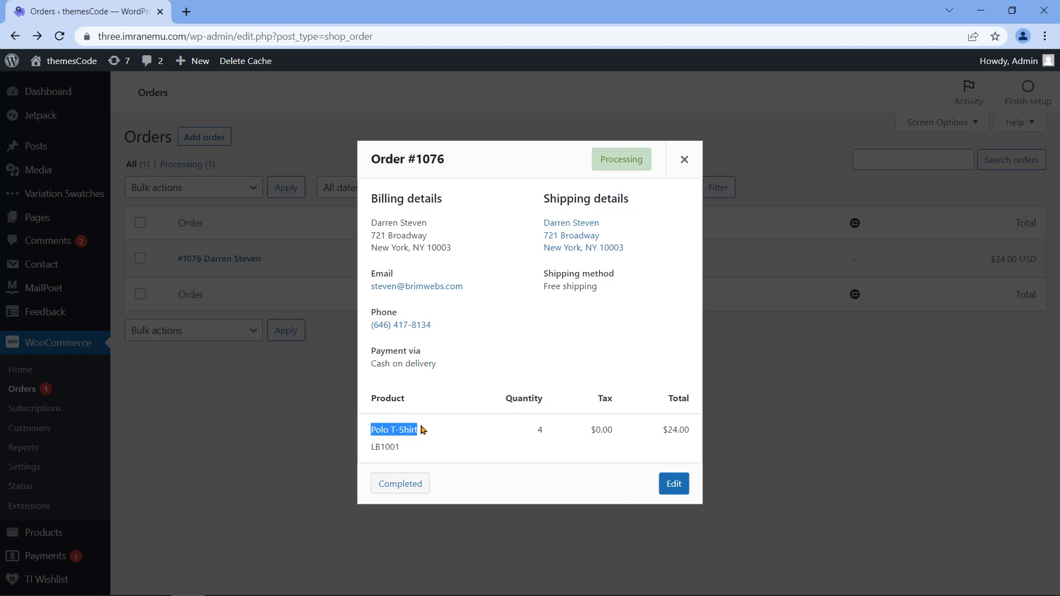
double_click(387, 446)
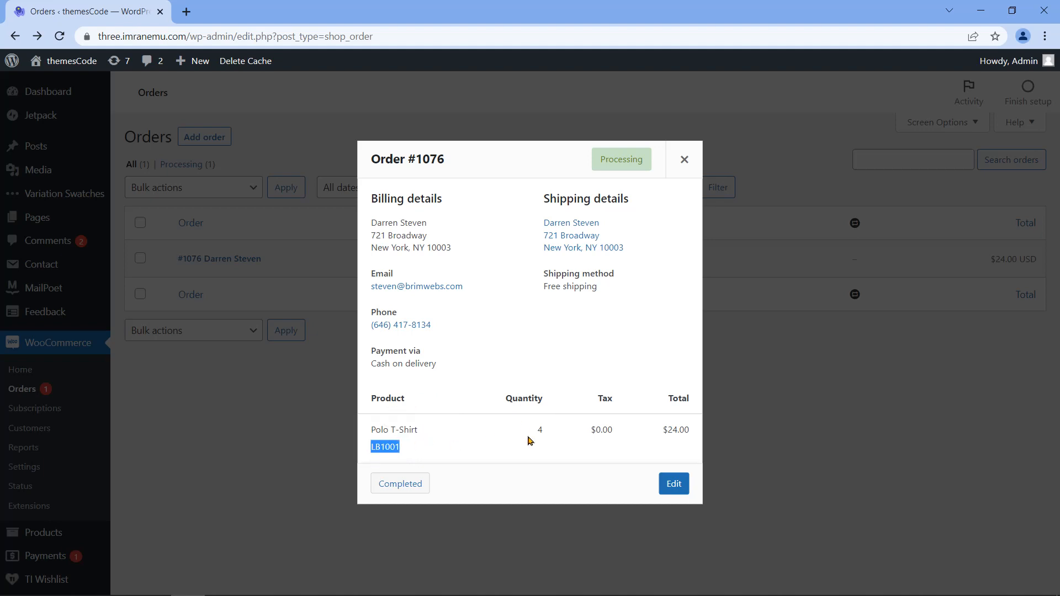
drag(535, 432, 689, 428)
click(664, 426)
click(639, 444)
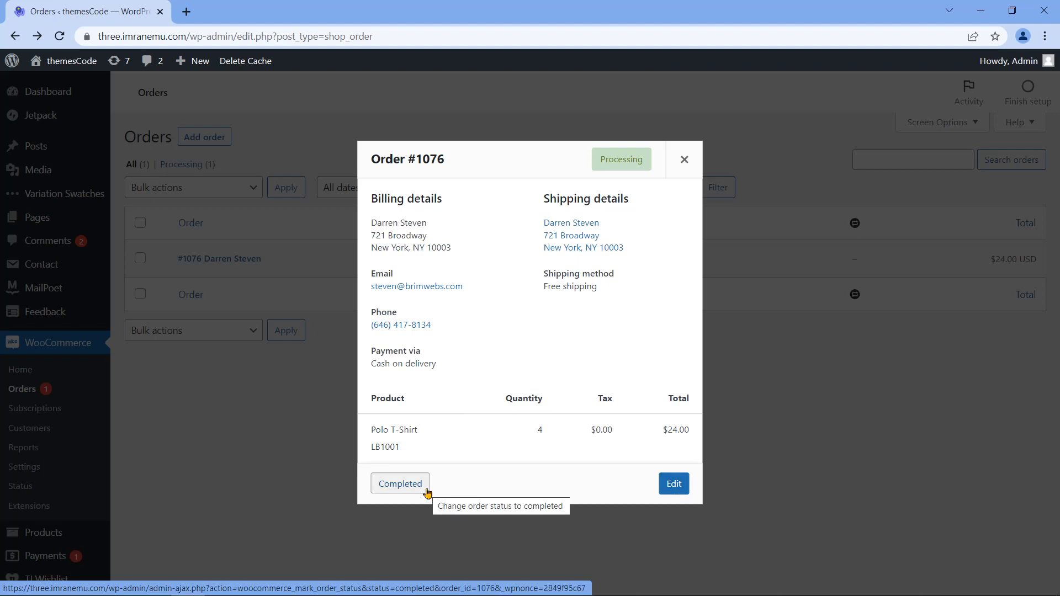
Step: Change order #1076 from Processing to Completed
drag(370, 154, 450, 168)
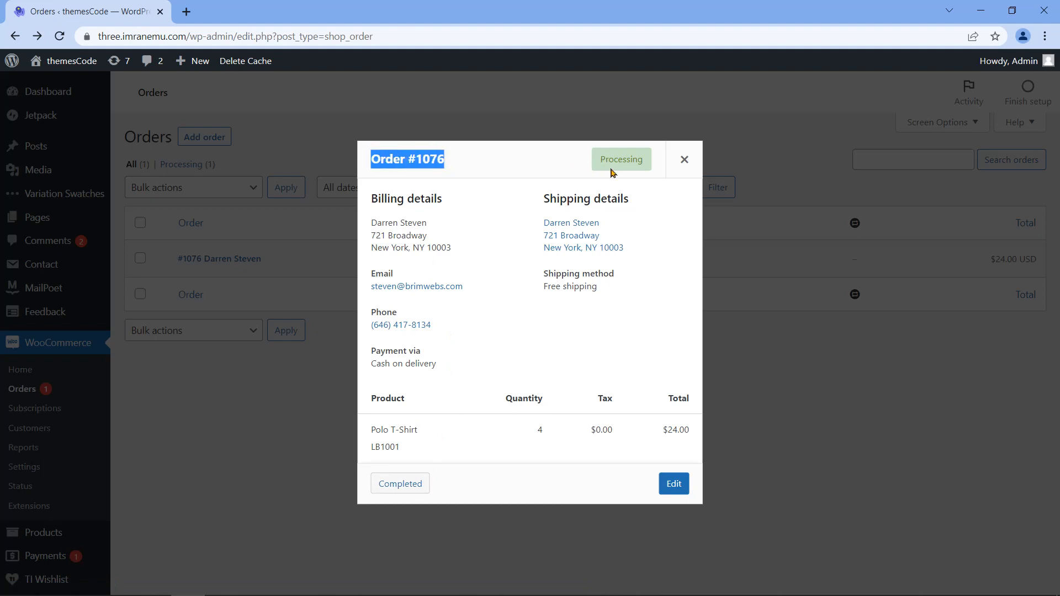
click(645, 168)
drag(646, 168, 603, 154)
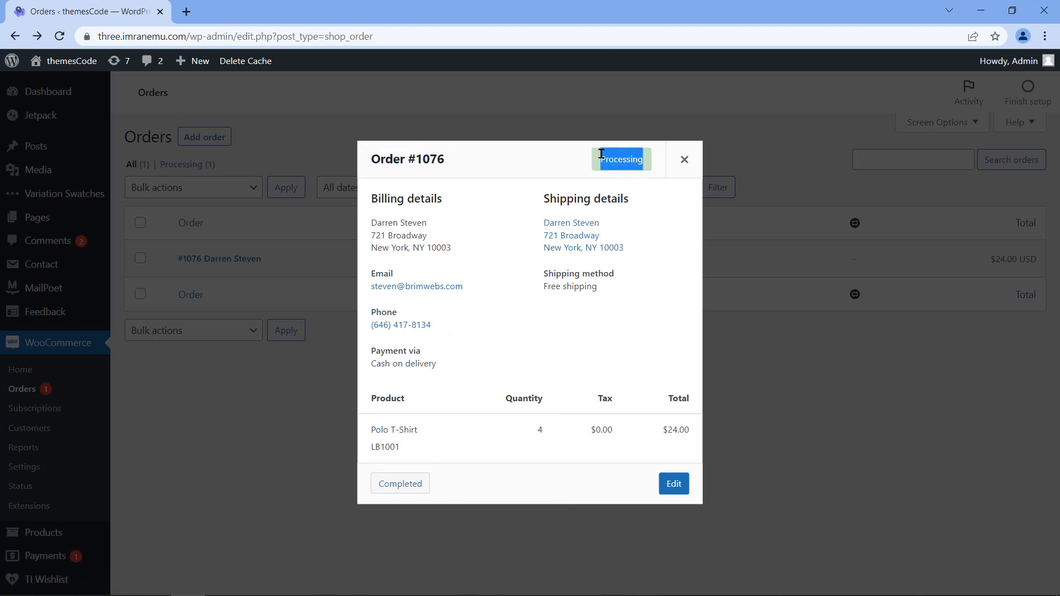
click(591, 176)
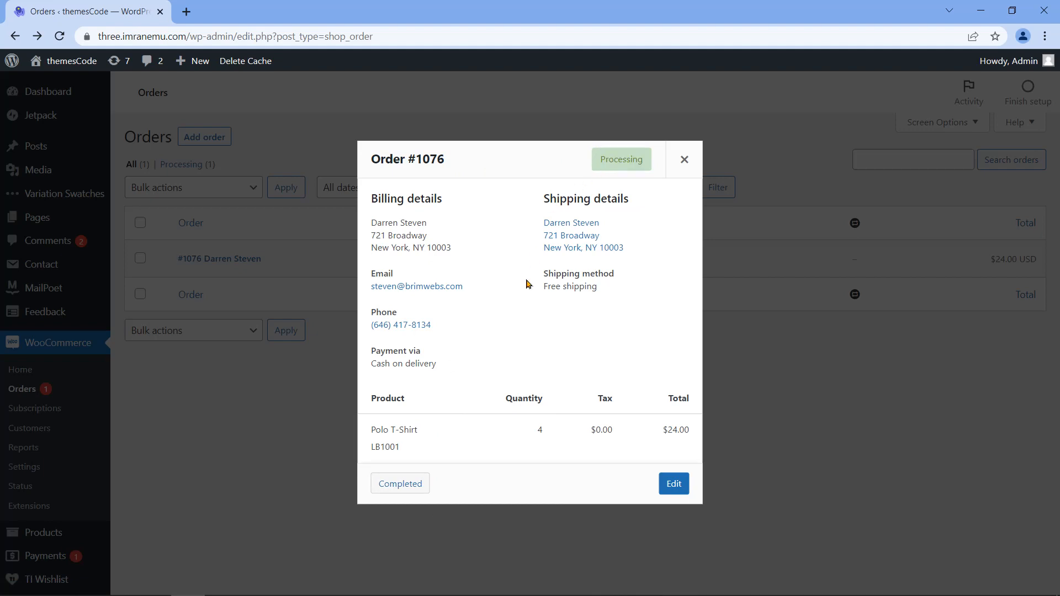
click(410, 488)
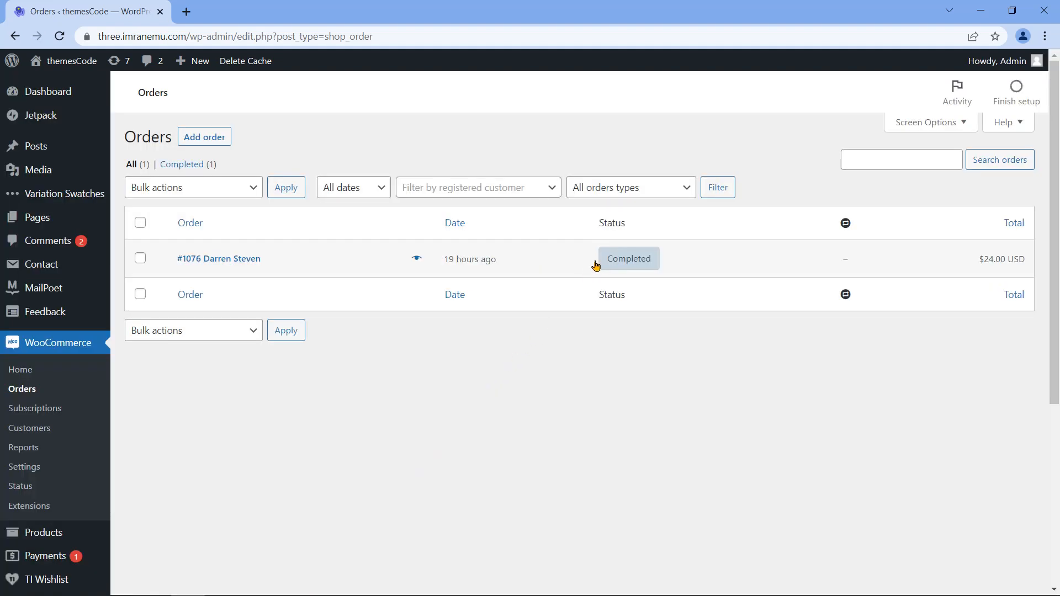
Step: Confirm the $24.00 order #1076 now reads Completed instead of Processing, then open a new tab
drag(601, 222, 635, 238)
mouse_move(633, 271)
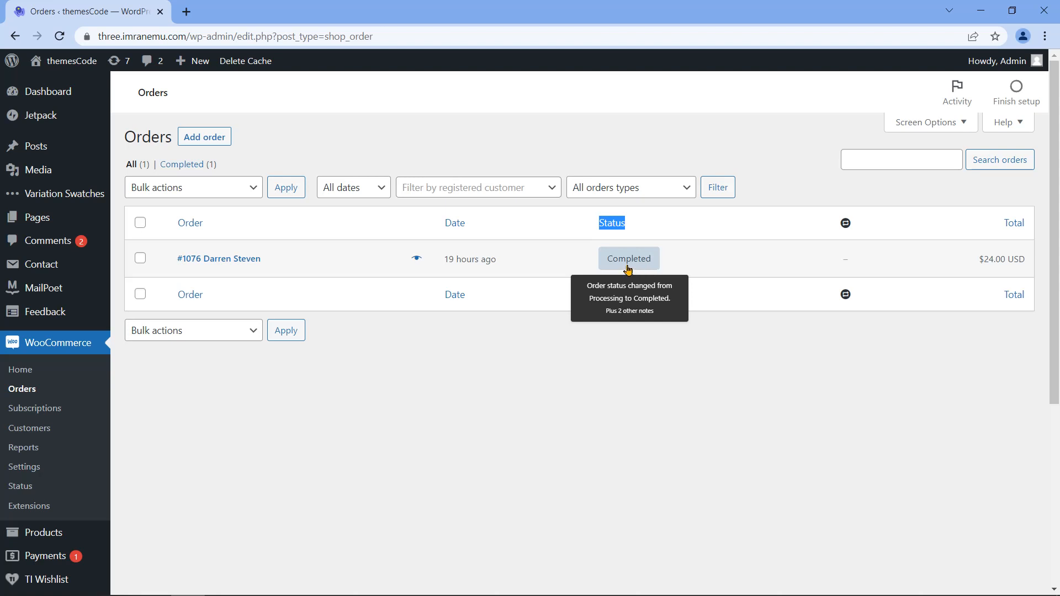
click(426, 405)
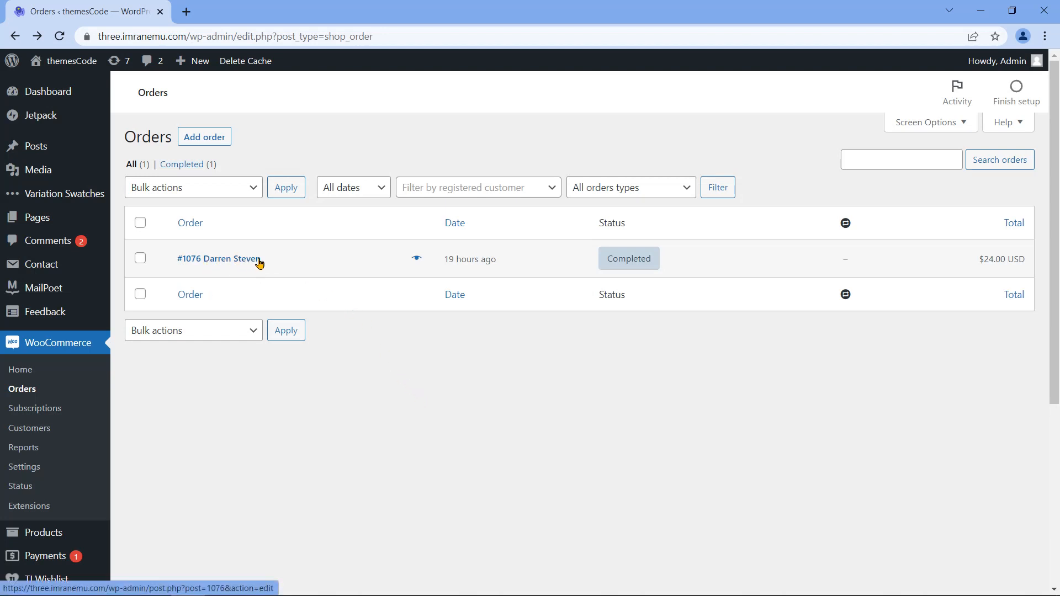
click(186, 11)
Step: Sign in to Roundcube Webmail through the Webmail Login address-bar suggestion
text(se)
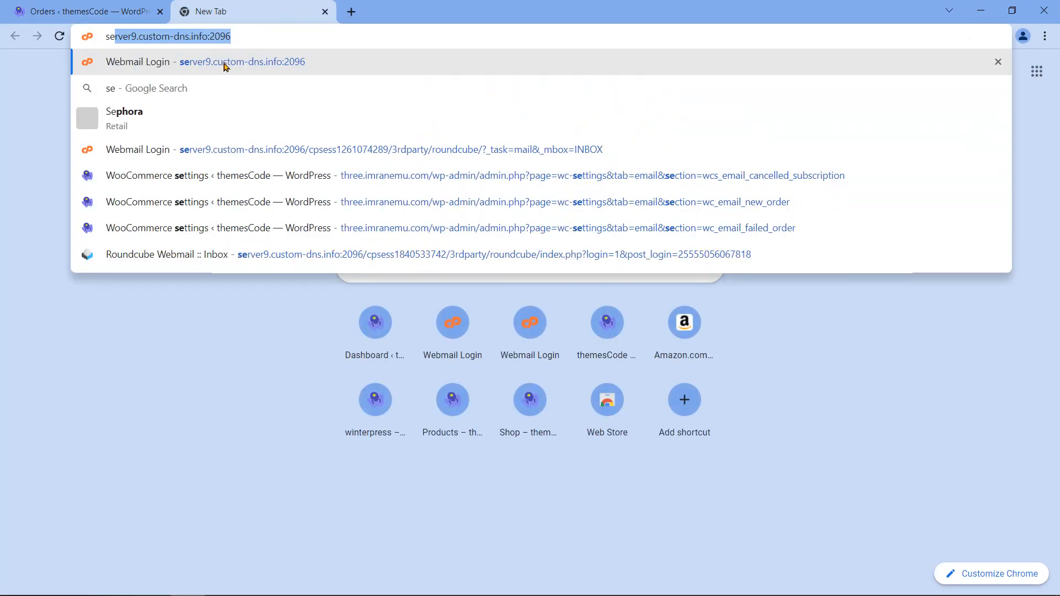
click(225, 66)
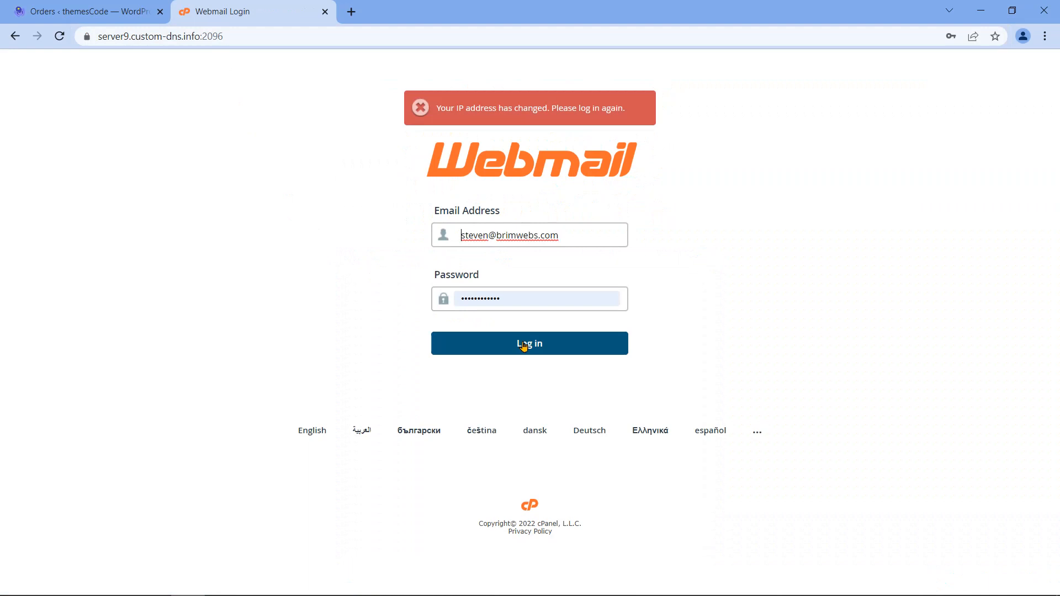
click(533, 343)
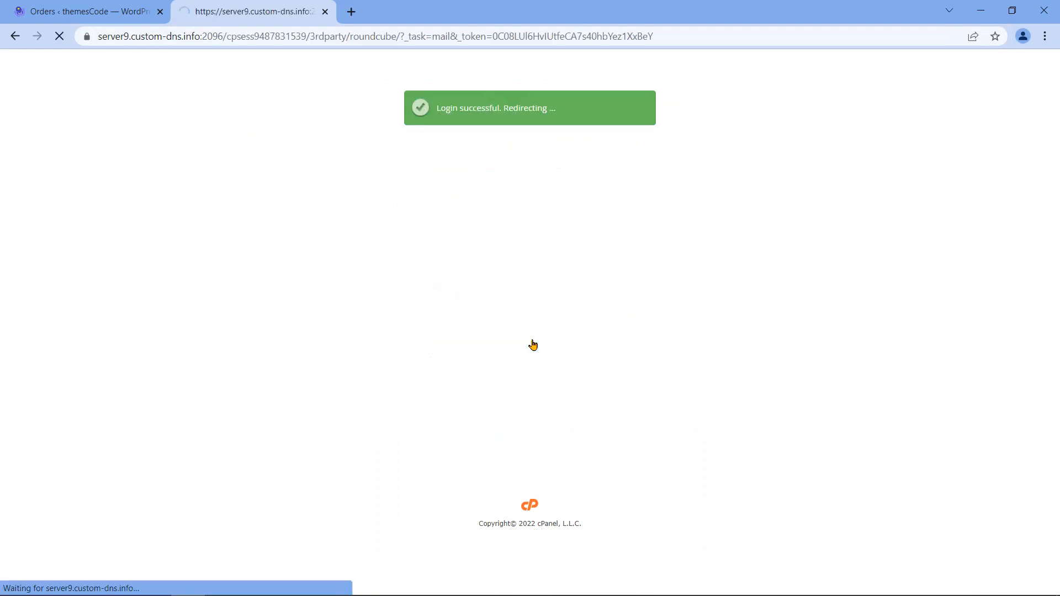
drag(95, 70, 343, 203)
click(338, 232)
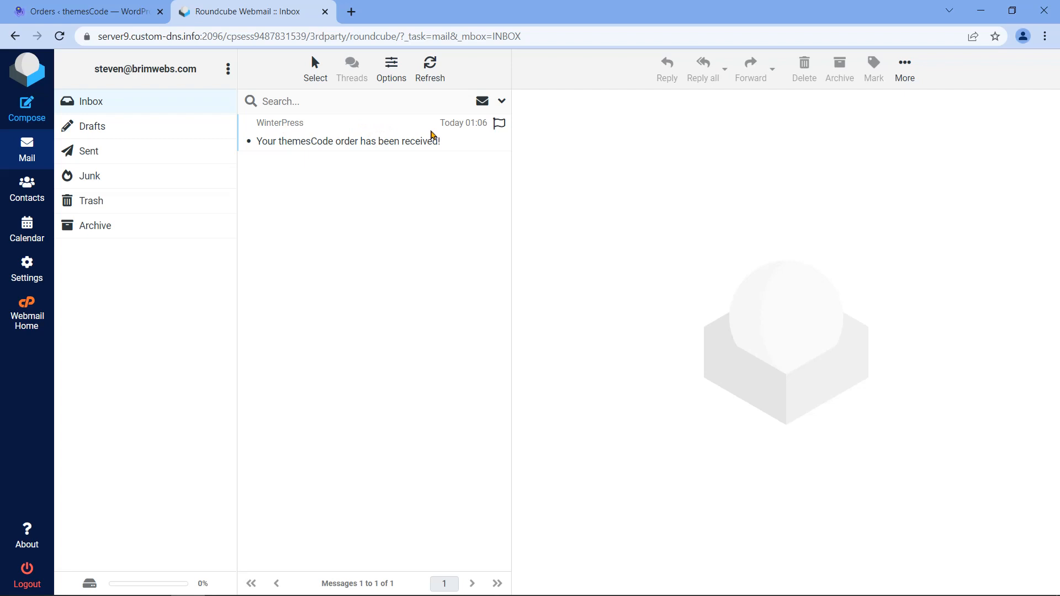
Step: Open the 'Your themesCode order has been received!' email for order #1076, totalling $24.00
click(446, 139)
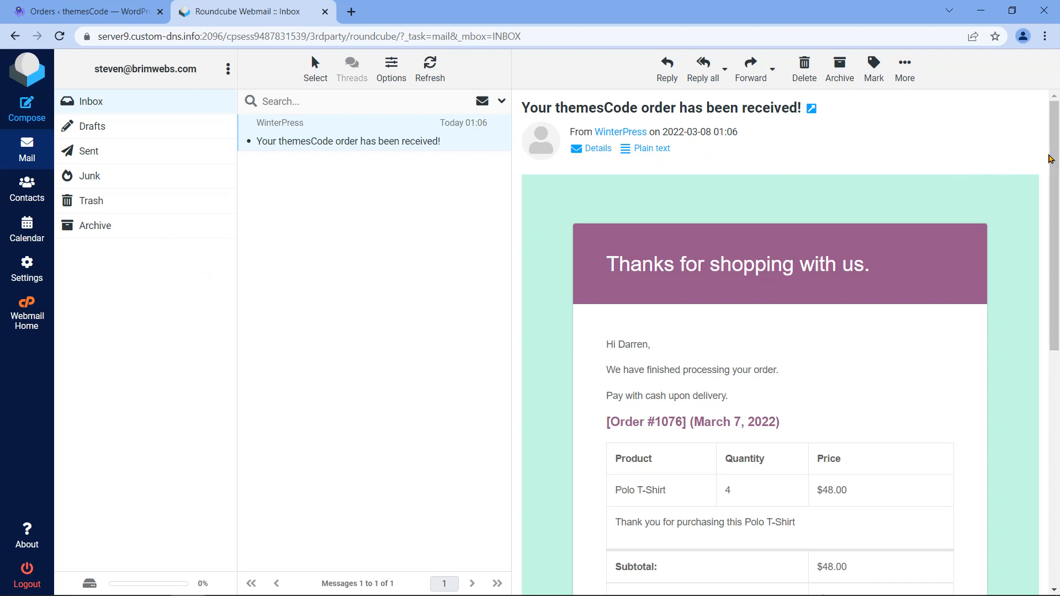
drag(1047, 167, 1056, 242)
click(1036, 180)
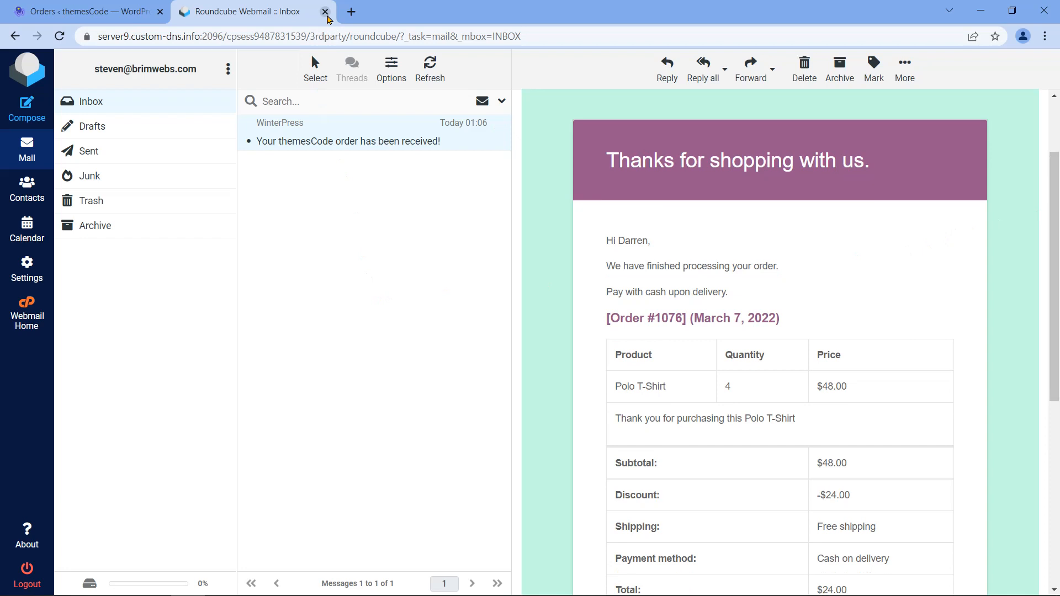
Step: Close the Roundcube Webmail tab to return to the WooCommerce Orders list
click(326, 13)
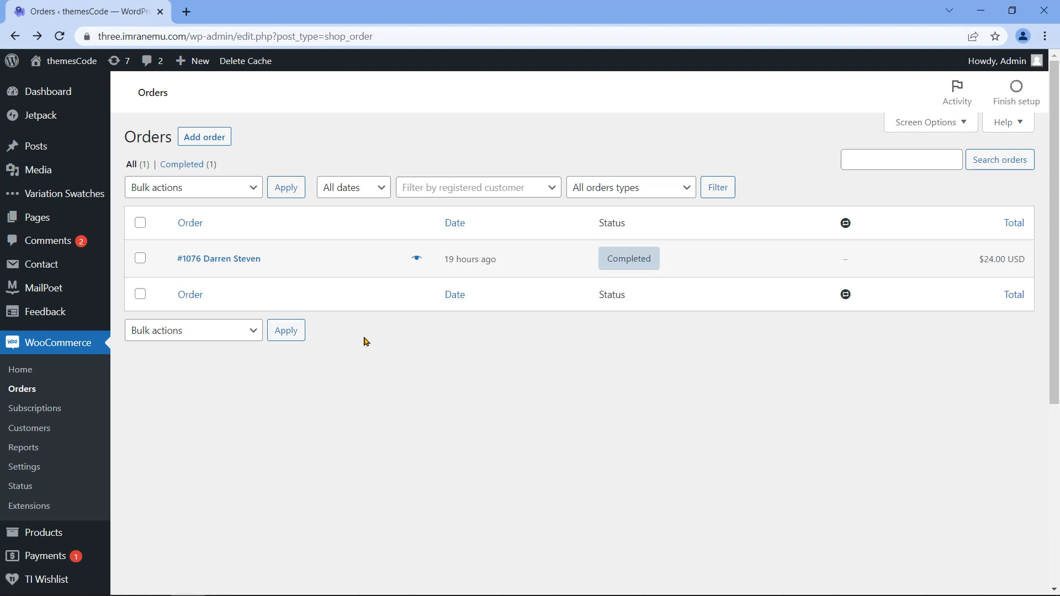
Step: Start new order #1078 and review its creation date in the calendar
click(227, 145)
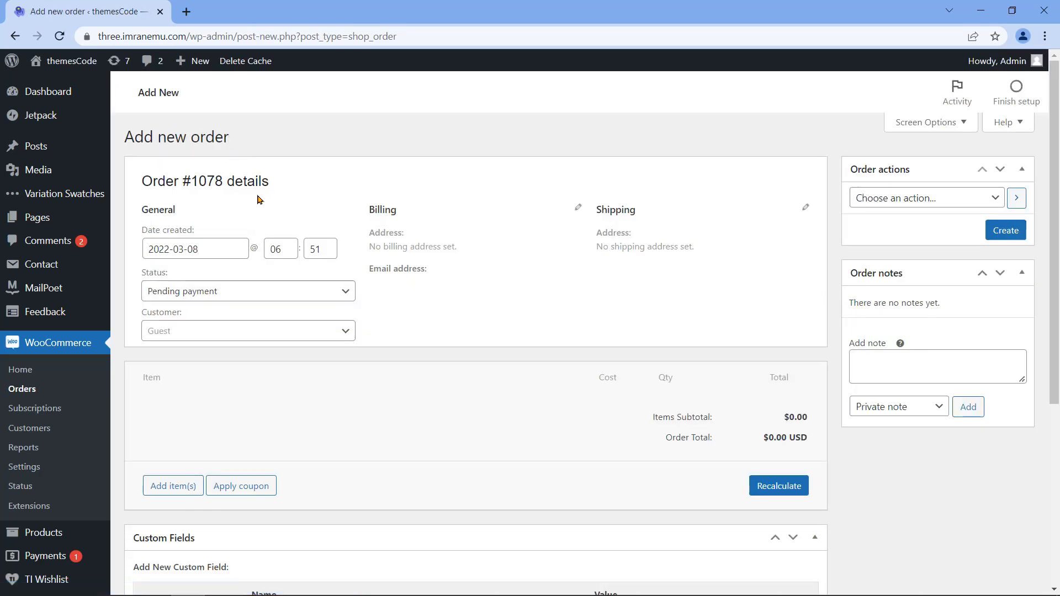
drag(142, 181, 221, 181)
drag(194, 230, 142, 231)
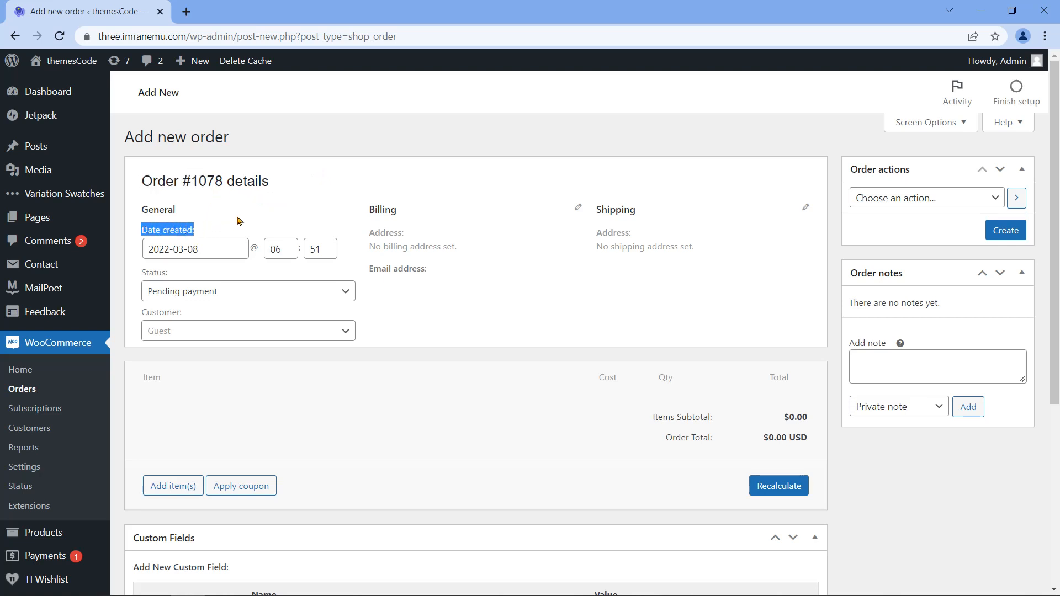
click(228, 249)
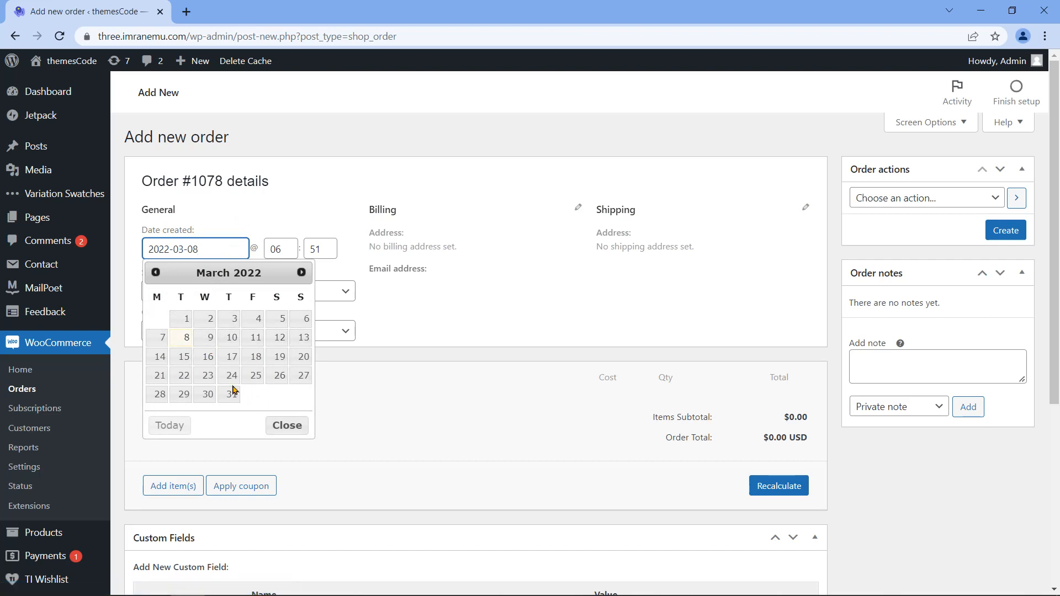
click(142, 265)
Step: Leave the order status at Pending payment and reveal the options for adding line items
triple_click(145, 276)
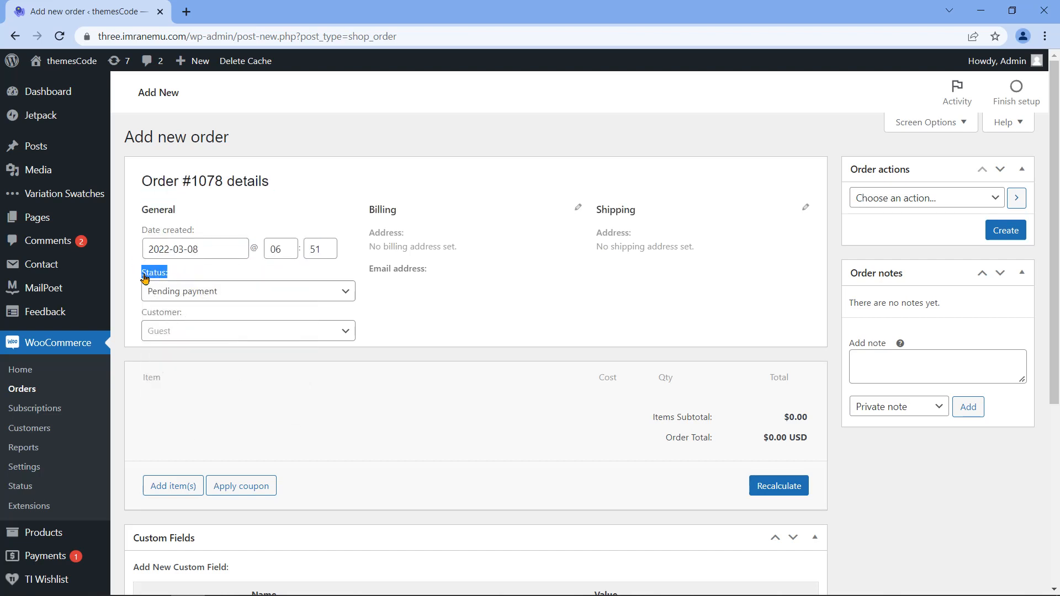
click(313, 290)
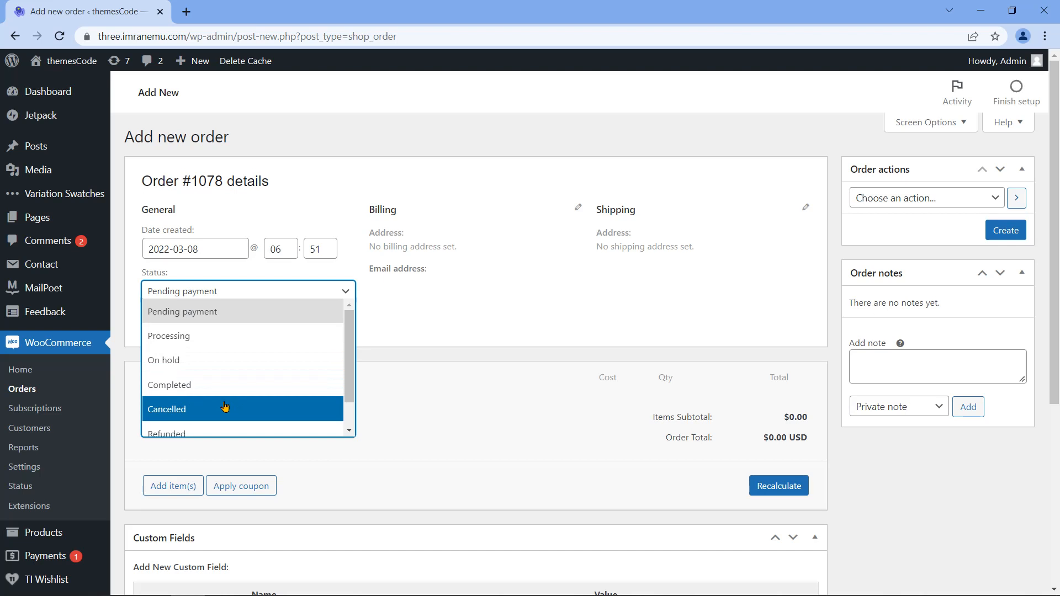
scroll(224, 407, down, 1)
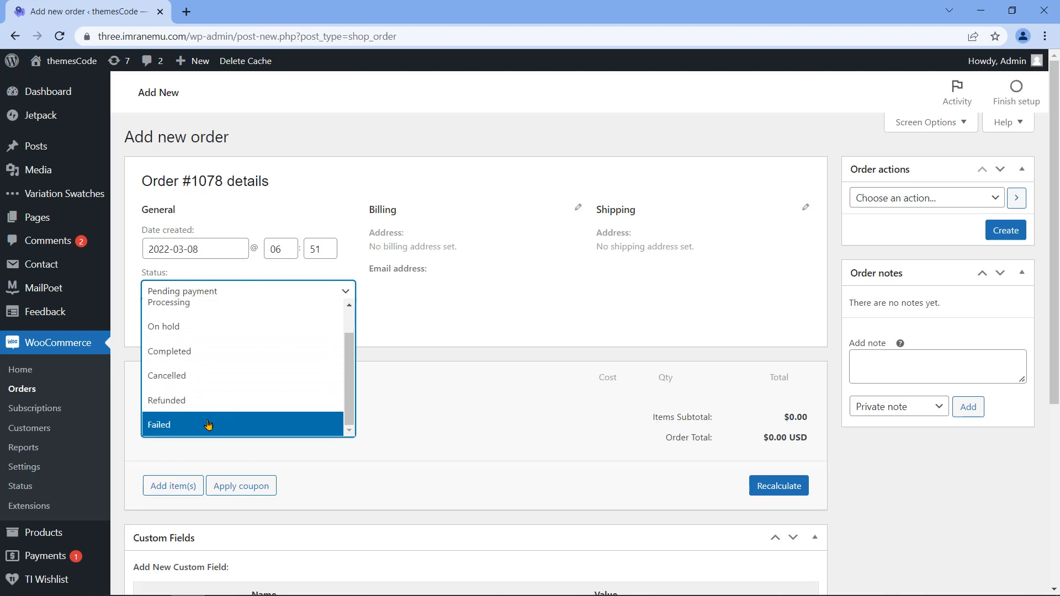
scroll(244, 306, up, 1)
click(238, 291)
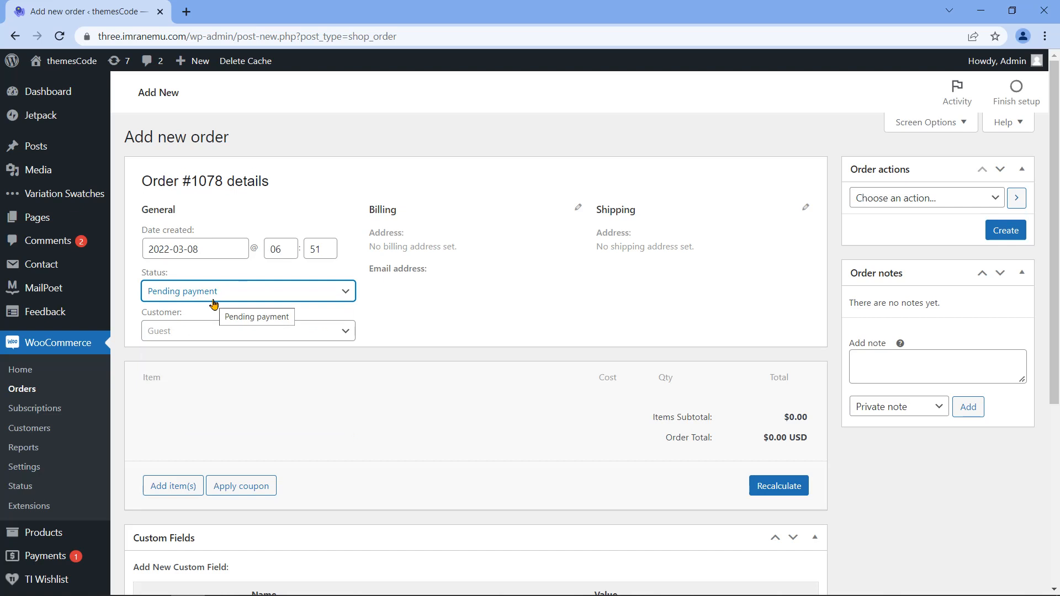
click(180, 492)
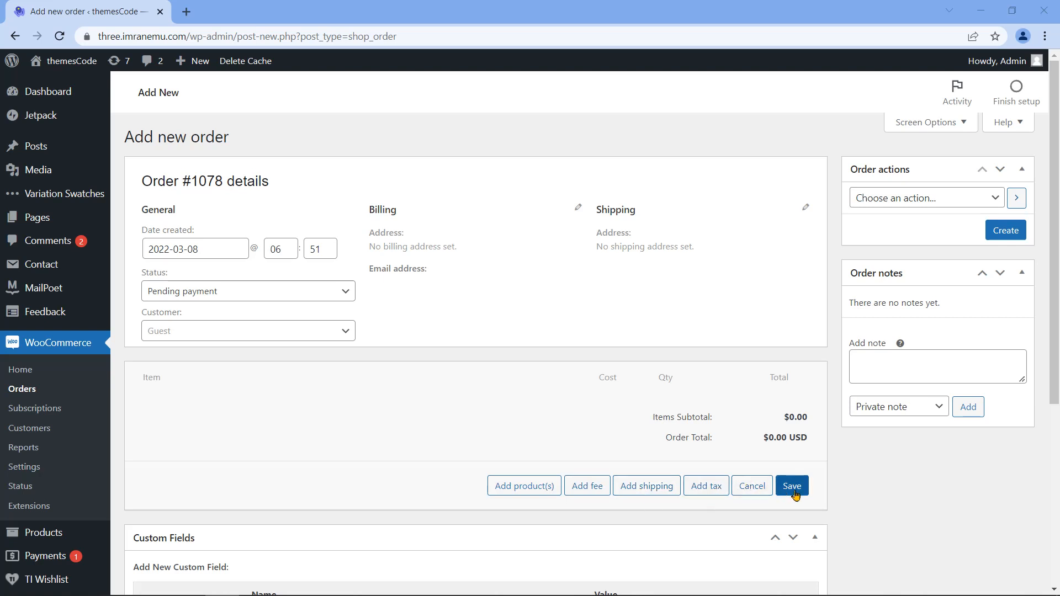
Step: In the Add products dialog, pick Laptop Bag (lpb007) as the product
click(499, 494)
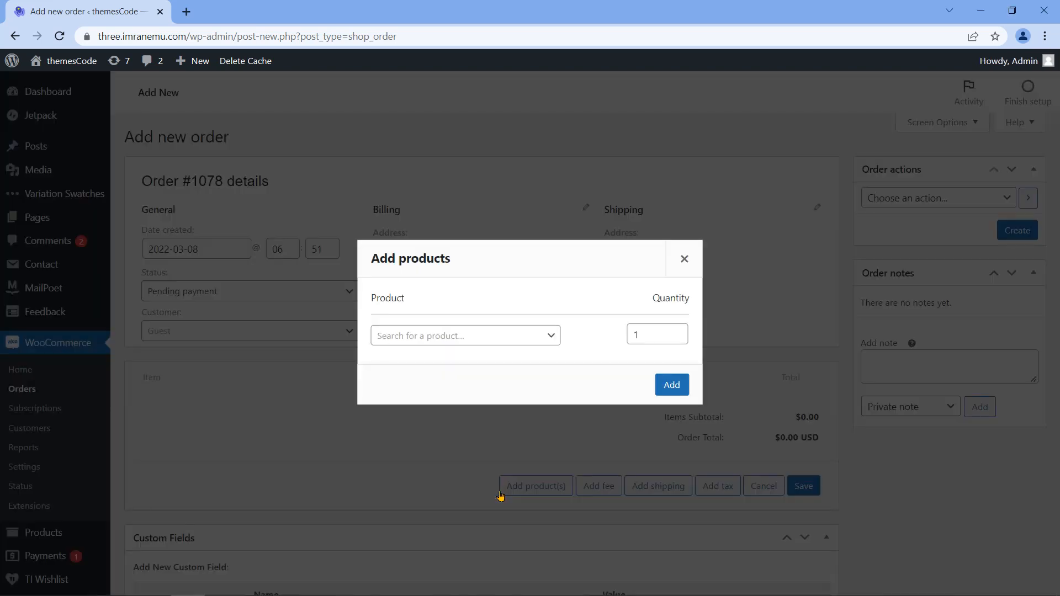
double_click(389, 297)
click(449, 337)
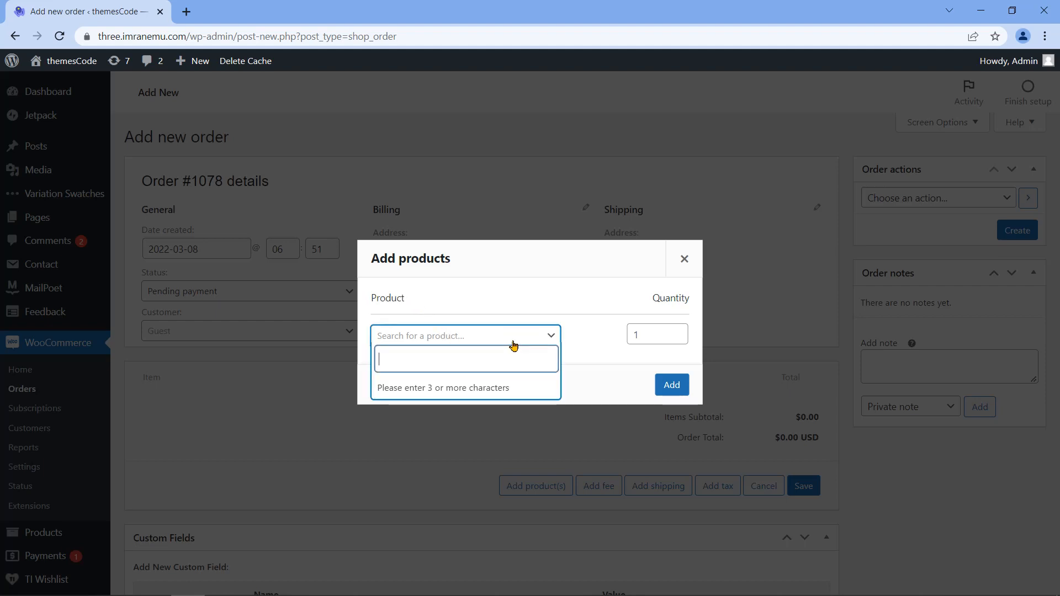
text(Laptop Bag)
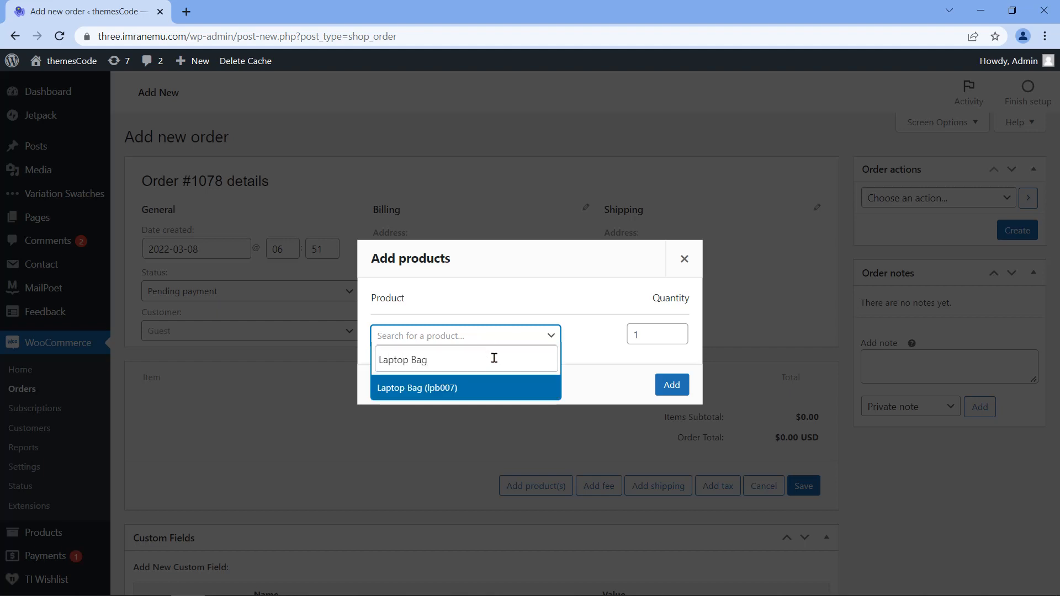
click(474, 389)
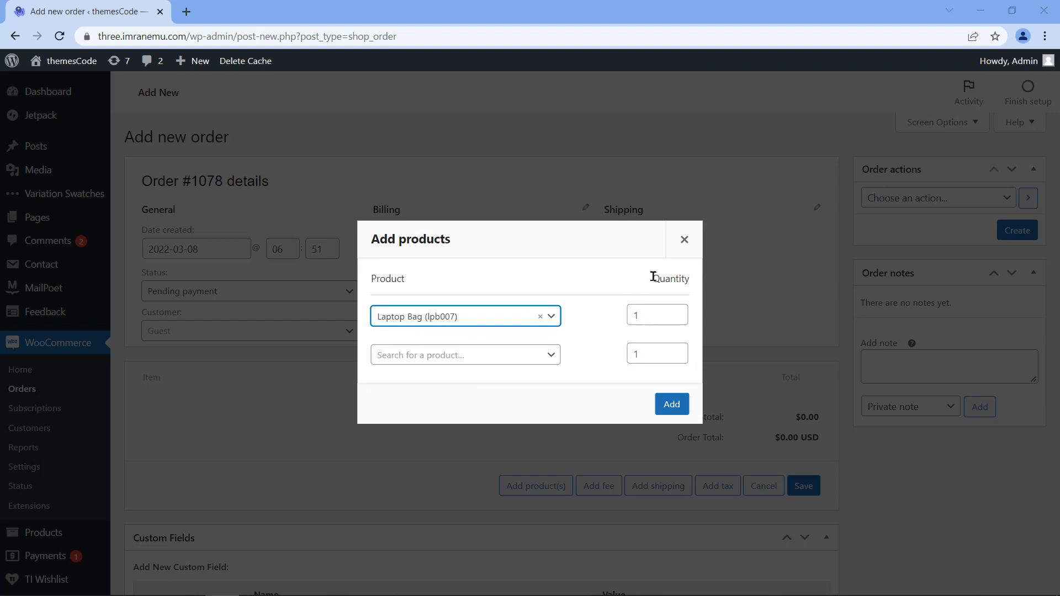
Step: Set the Laptop Bag quantity to 3 and add them, giving a $48.00 items subtotal
drag(655, 279, 687, 280)
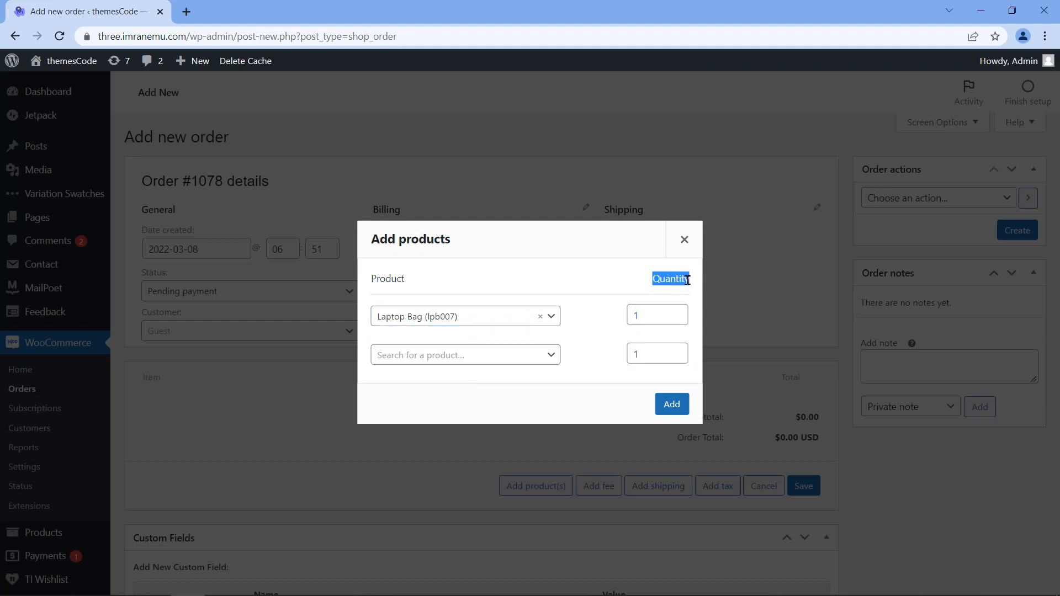
click(679, 314)
click(677, 311)
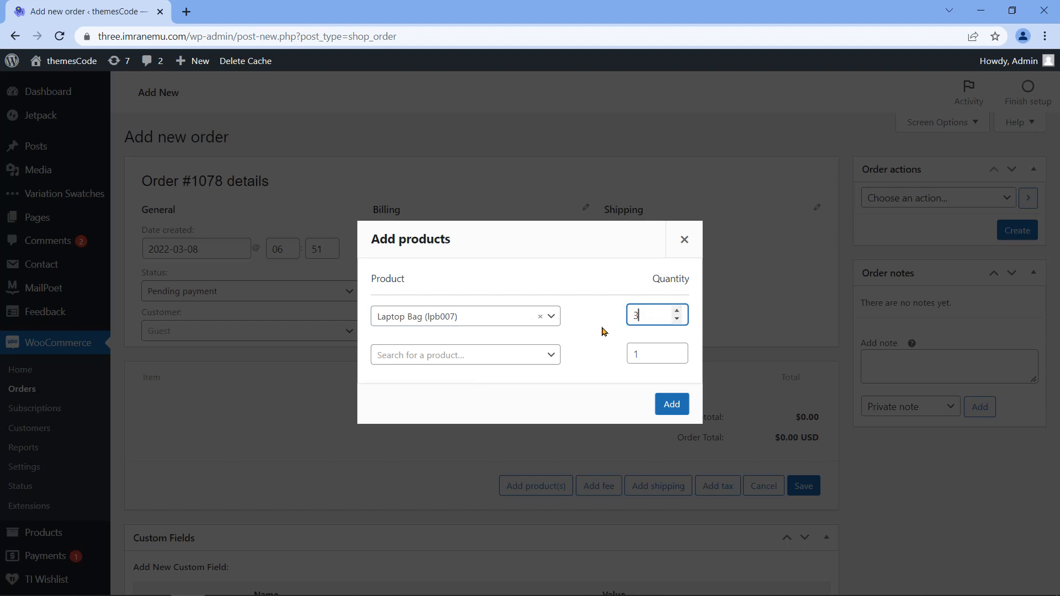
click(550, 357)
click(550, 356)
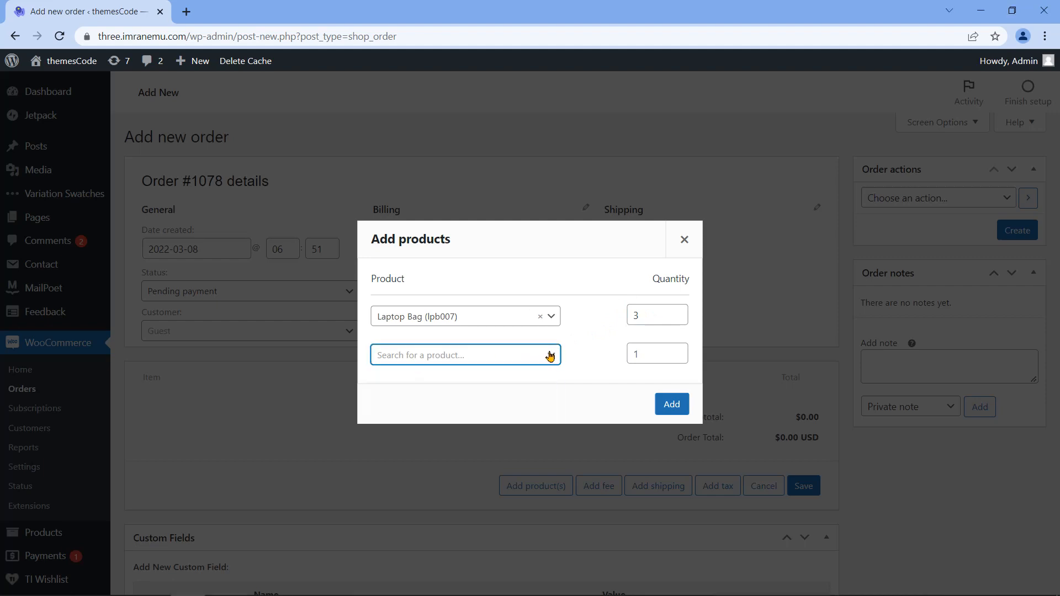
click(639, 353)
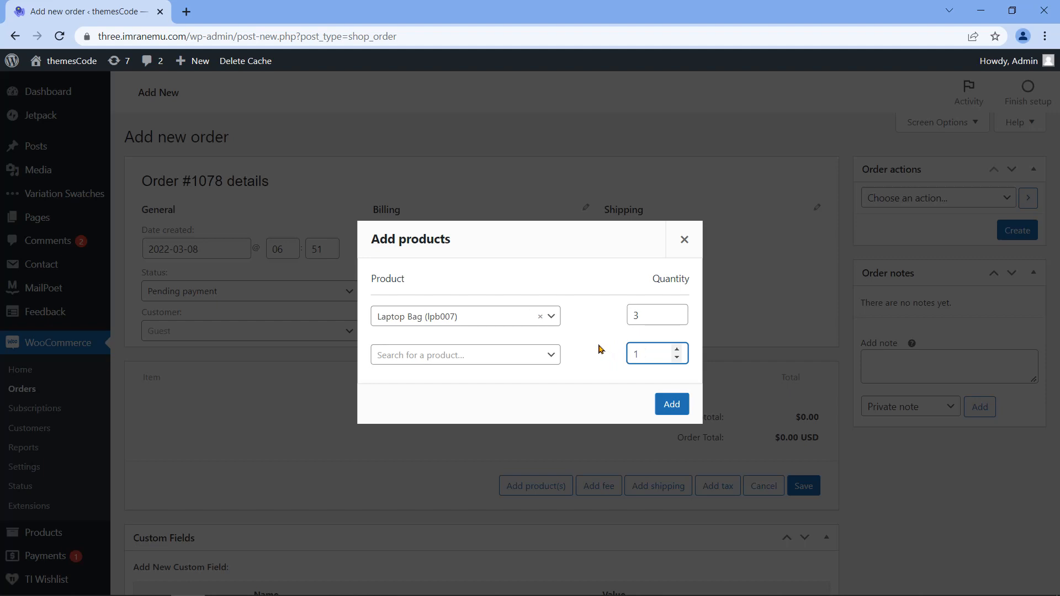
click(601, 350)
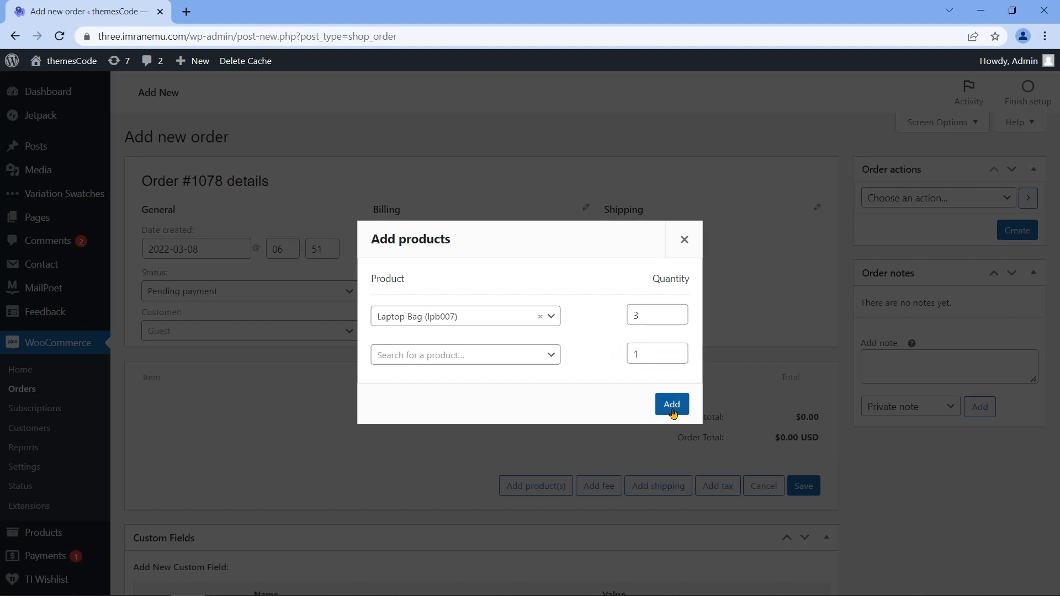
click(673, 406)
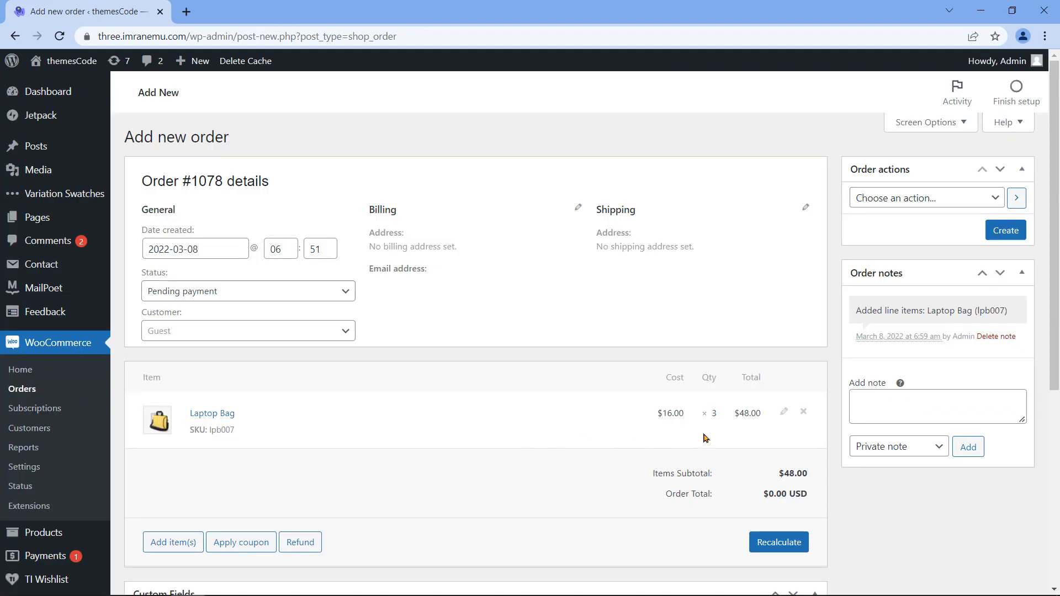
double_click(712, 416)
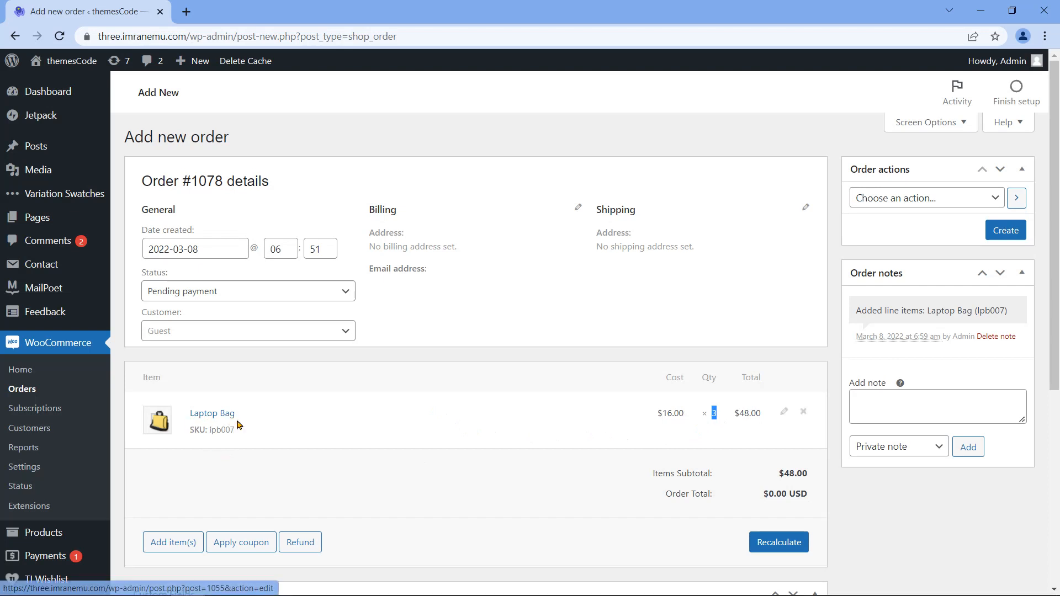
scroll(239, 425, down, 1)
drag(658, 344, 764, 345)
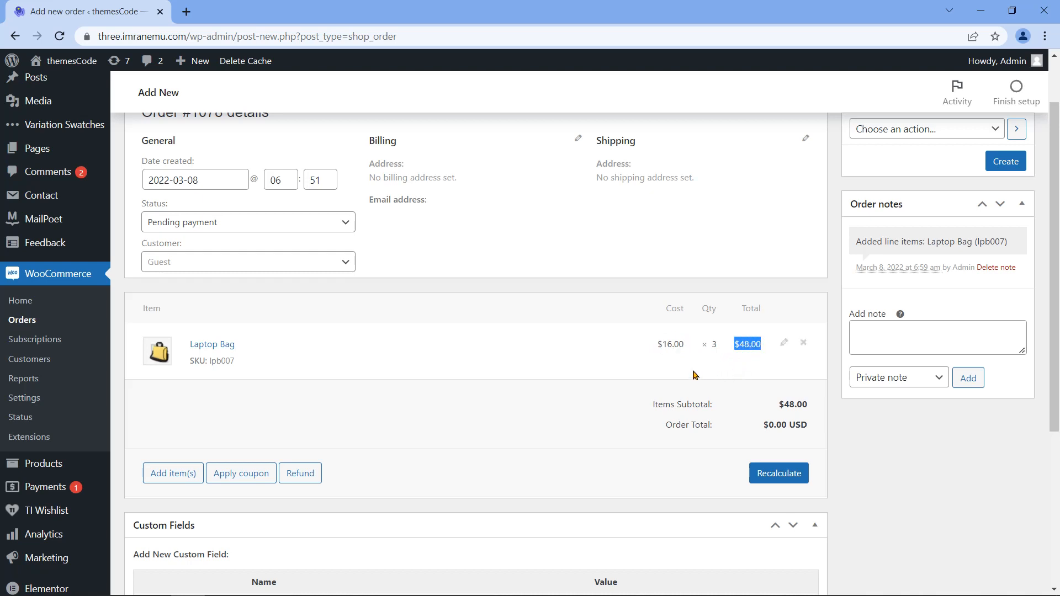
click(487, 392)
Step: Apply coupon code 2Z8 to order #1078
click(220, 483)
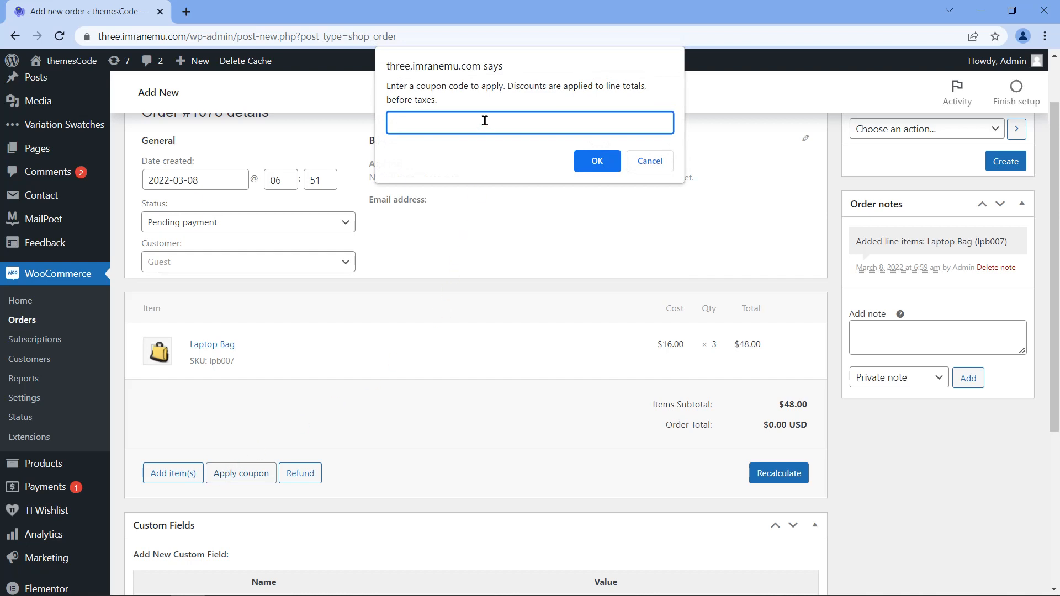
text(2Z87TWNM)
click(588, 164)
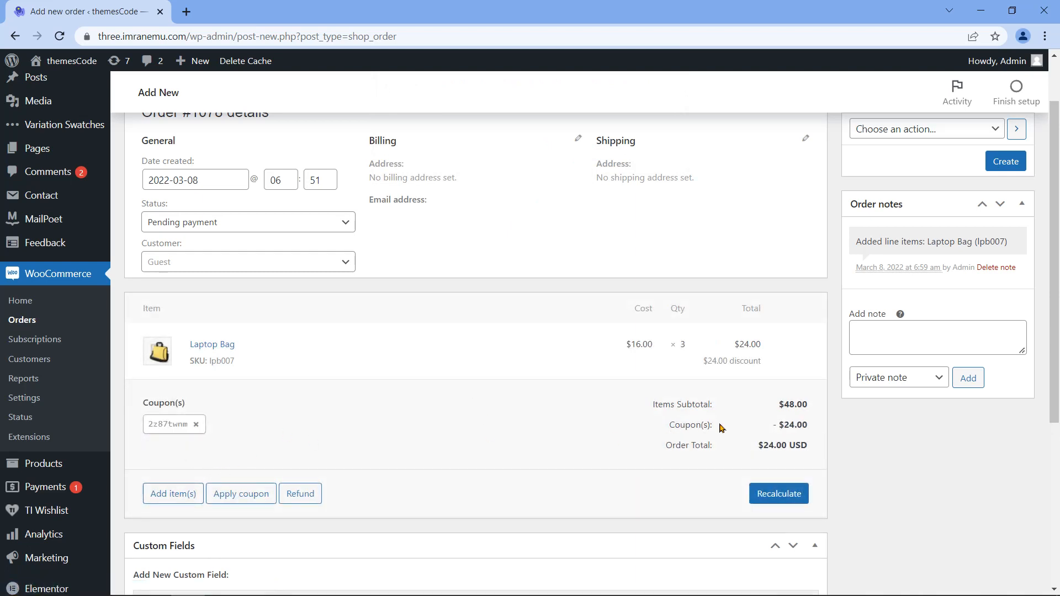
Step: Review the −$24.00 coupon discount, items subtotal and $24.00 USD order total
drag(671, 425, 808, 420)
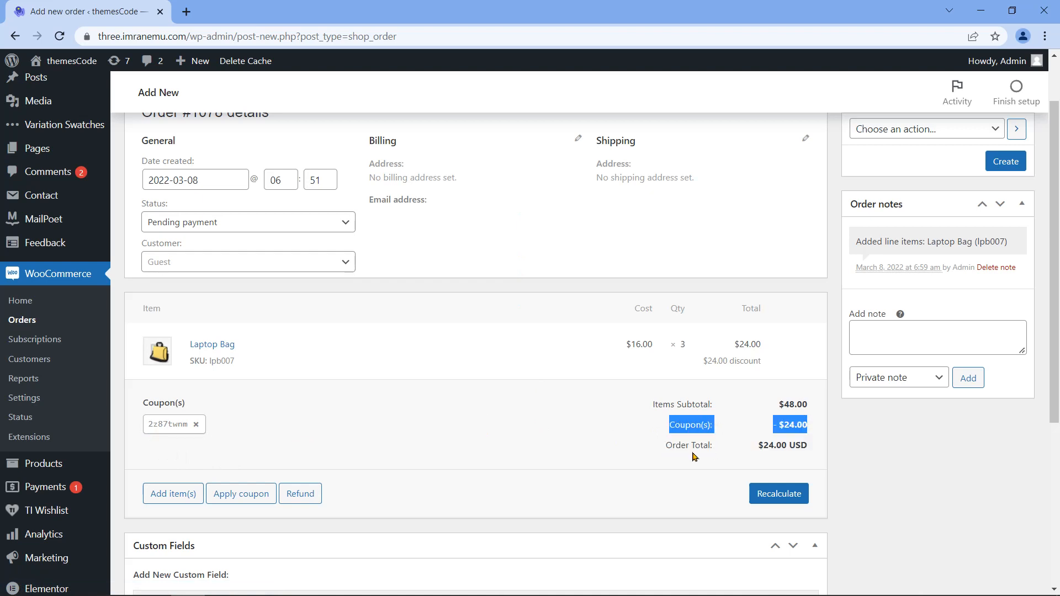
click(605, 435)
drag(777, 406, 764, 435)
drag(666, 444, 815, 451)
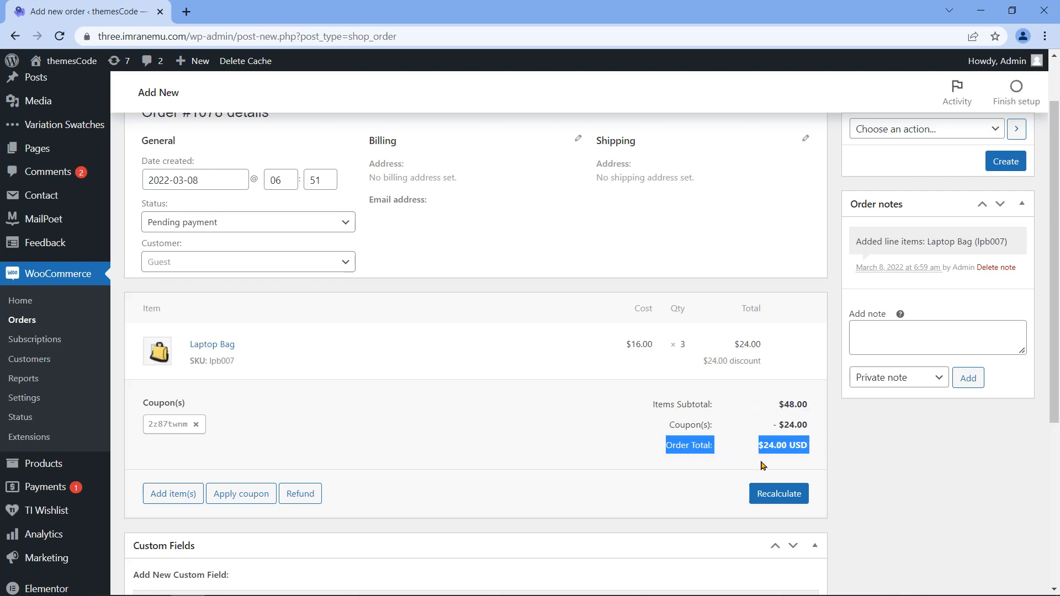
click(737, 462)
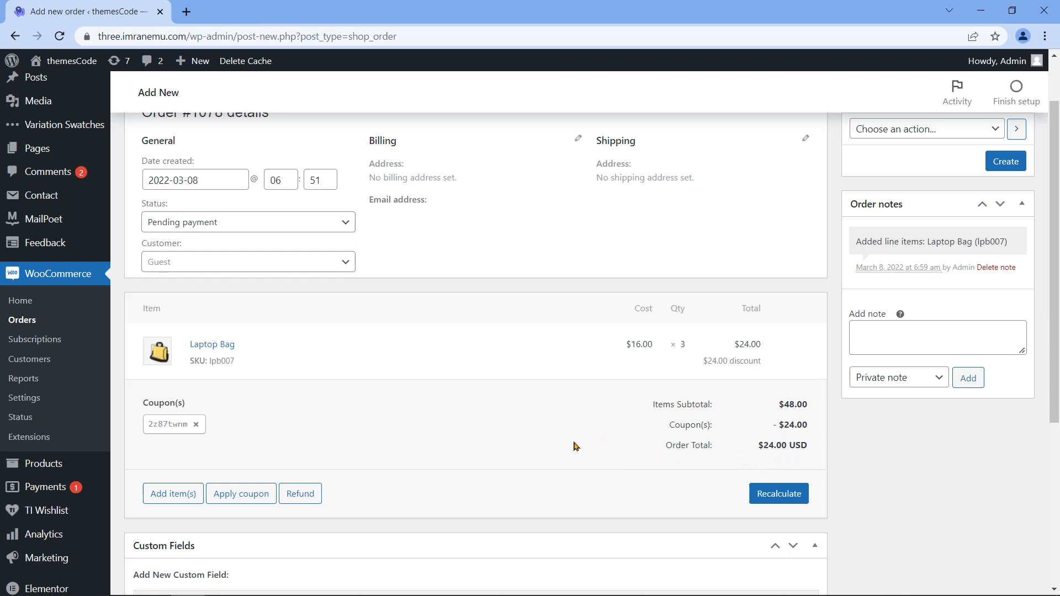
scroll(587, 443, down, 2)
scroll(589, 435, down, 3)
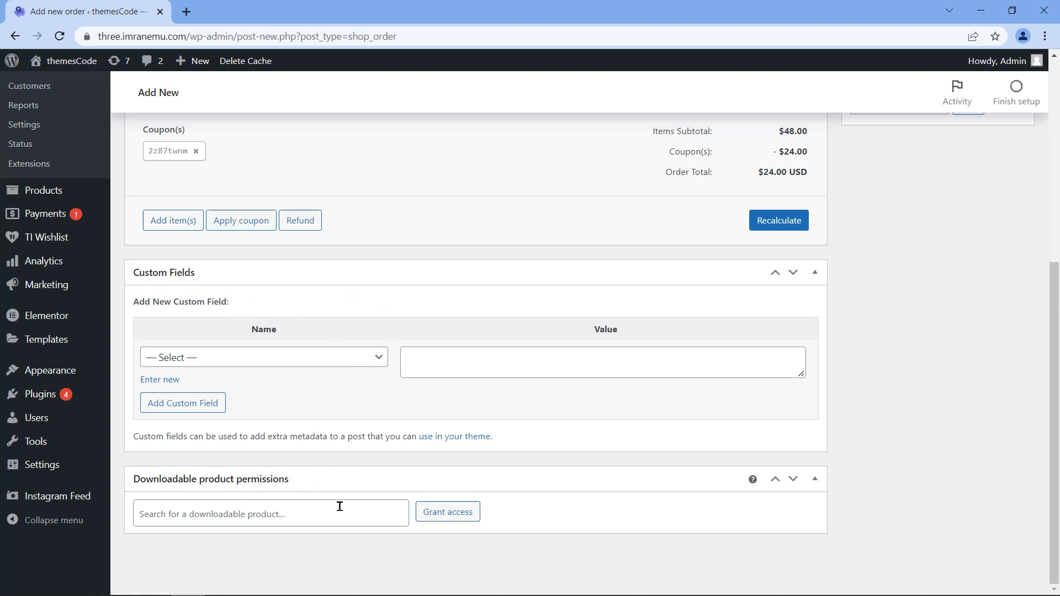
scroll(399, 420, up, 6)
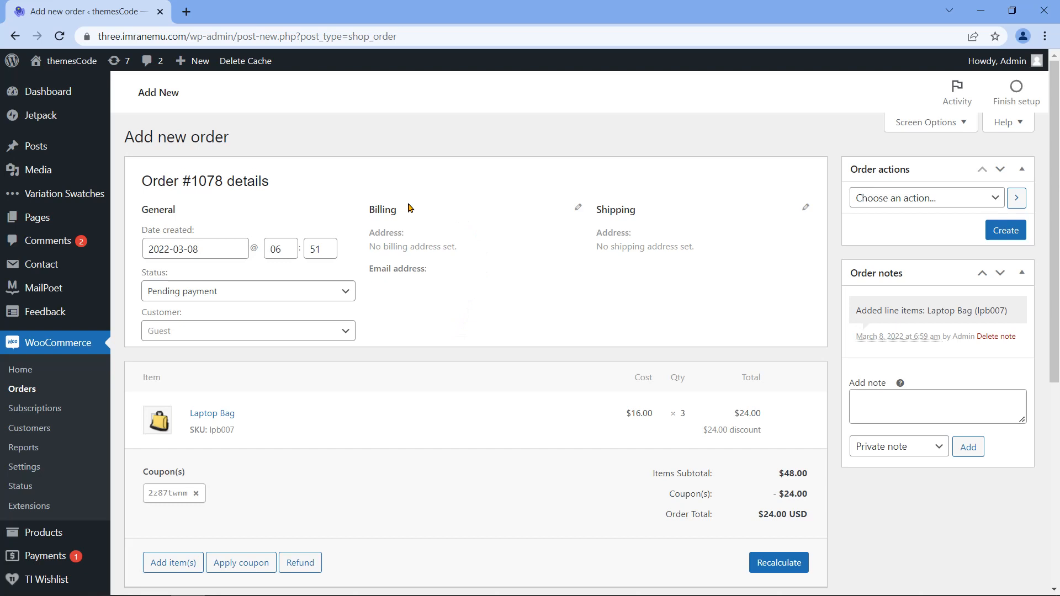
Step: Open the billing form and enter the customer's first and last name
click(578, 208)
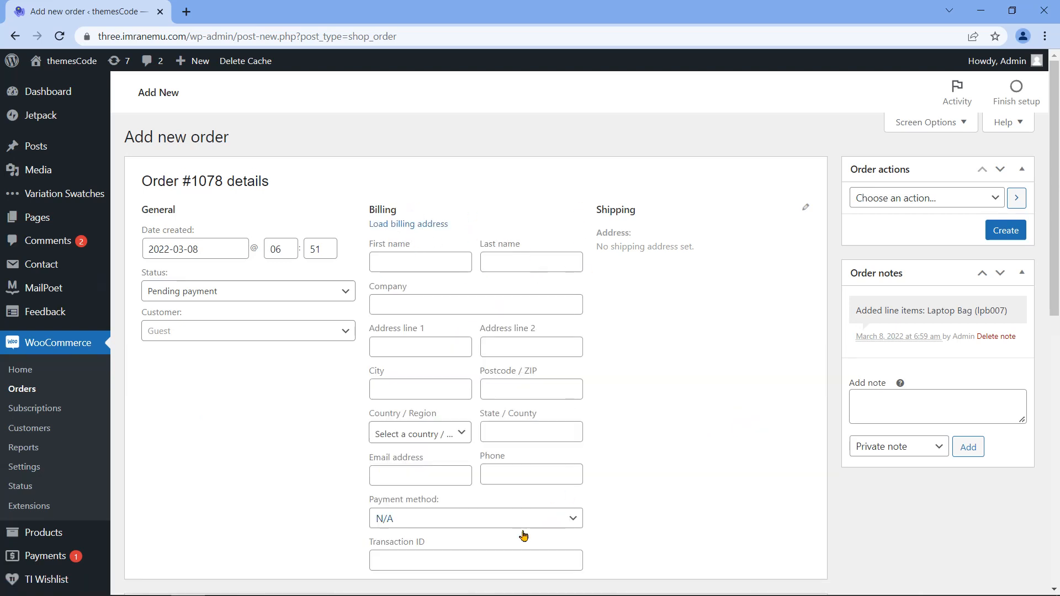
click(445, 260)
text(Jacob)
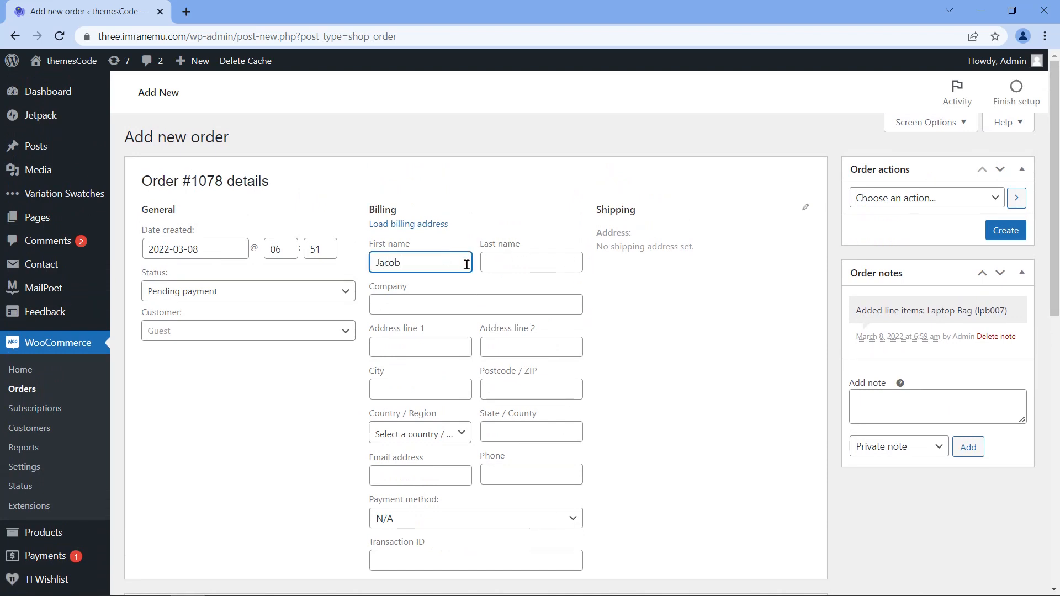
click(527, 263)
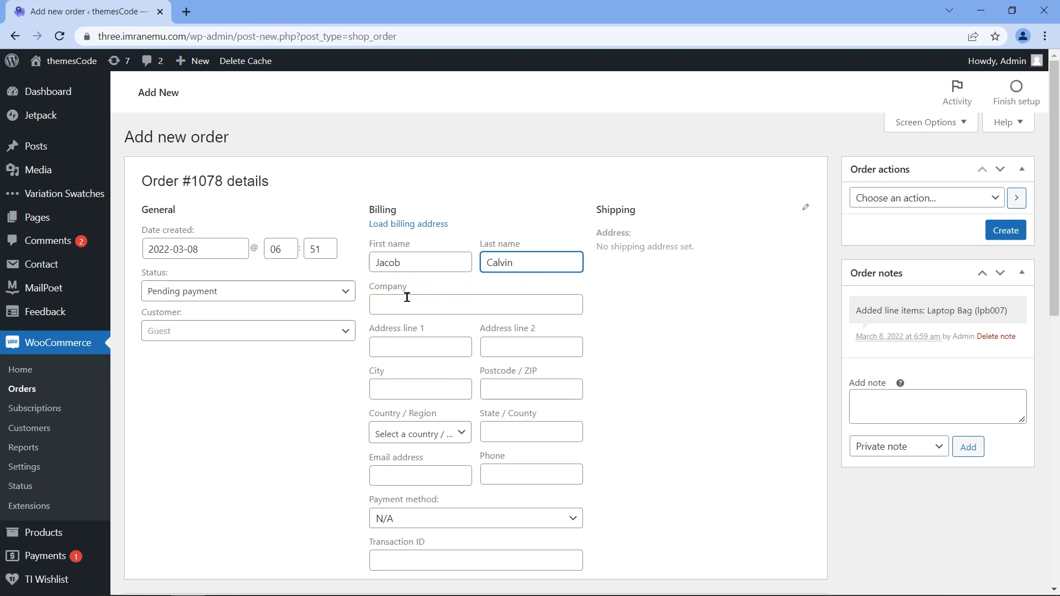
Step: Enter the customer's street address, city and postcode
click(452, 345)
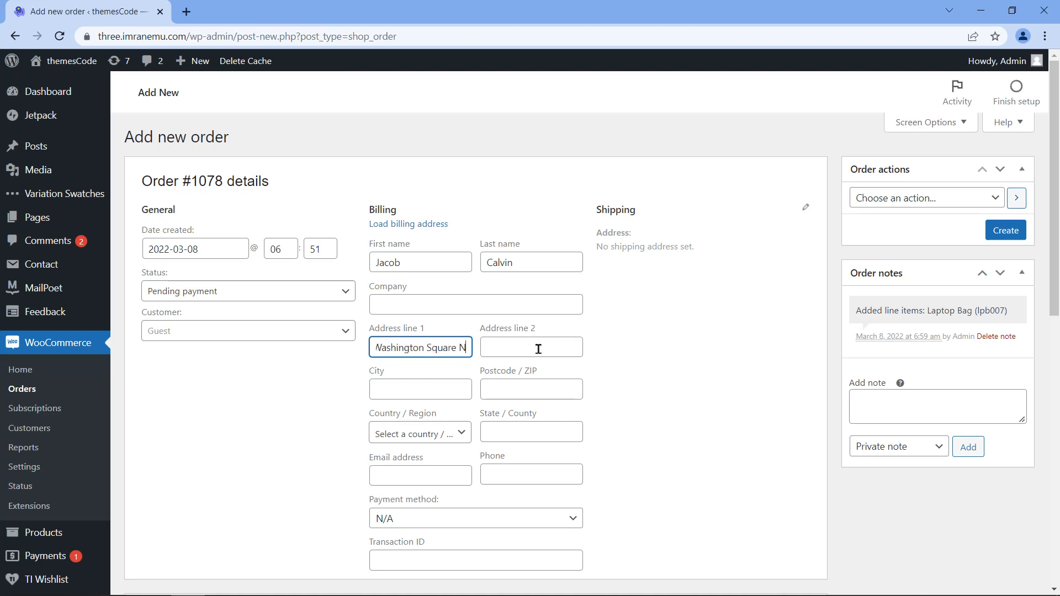
click(427, 388)
text(New York)
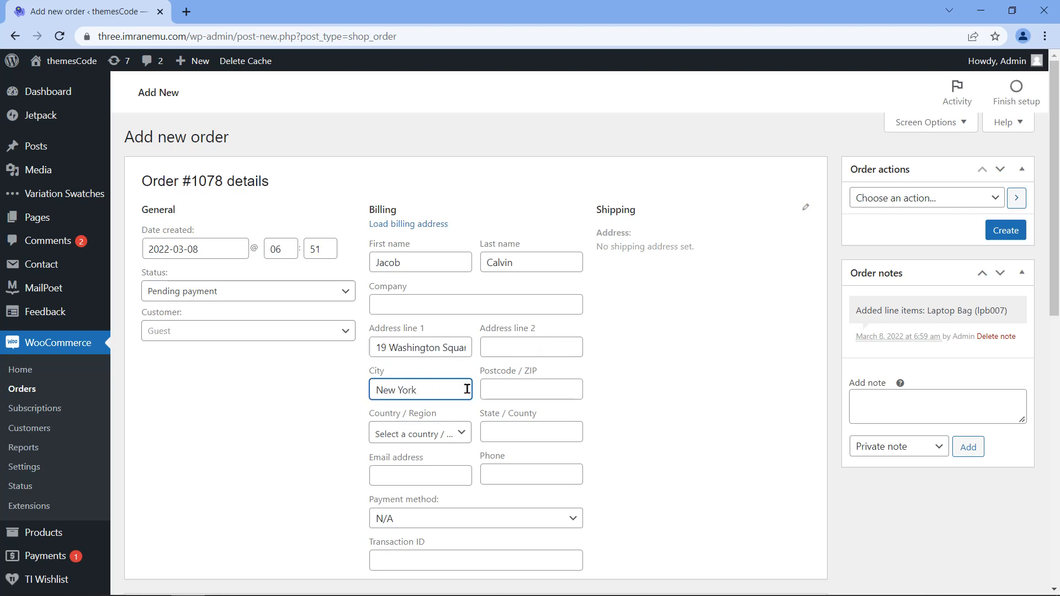
click(519, 387)
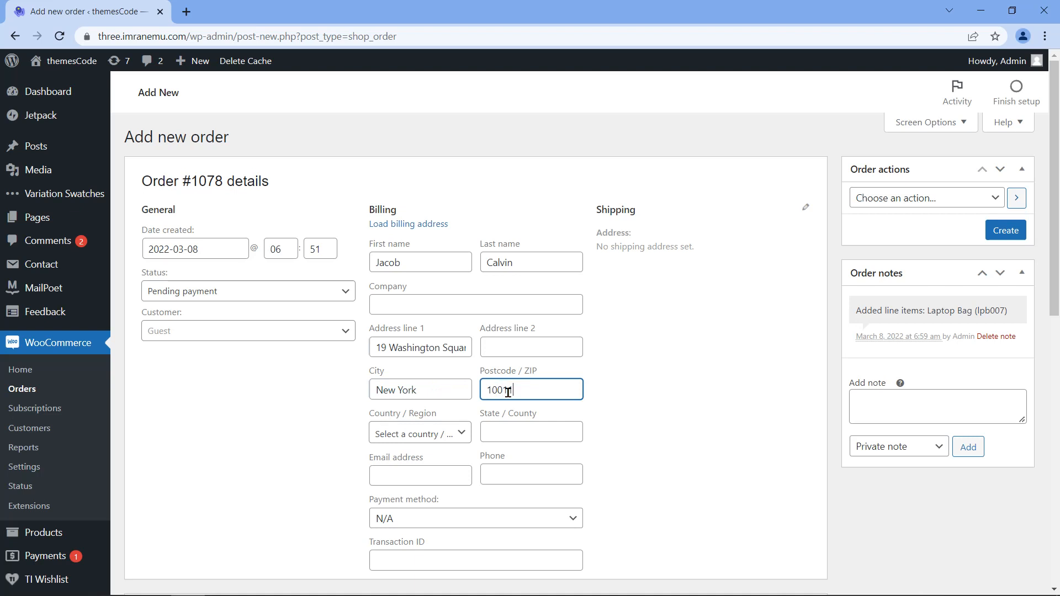
Step: Set the billing country to United States (US) and the state to New York
click(464, 435)
click(433, 269)
text(United)
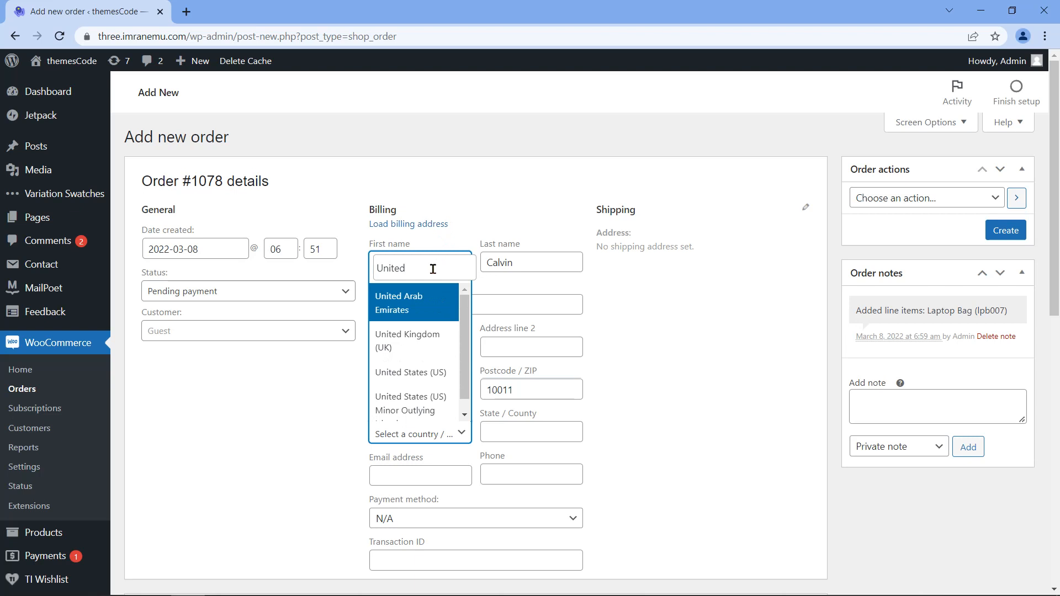
click(437, 373)
drag(480, 418, 534, 427)
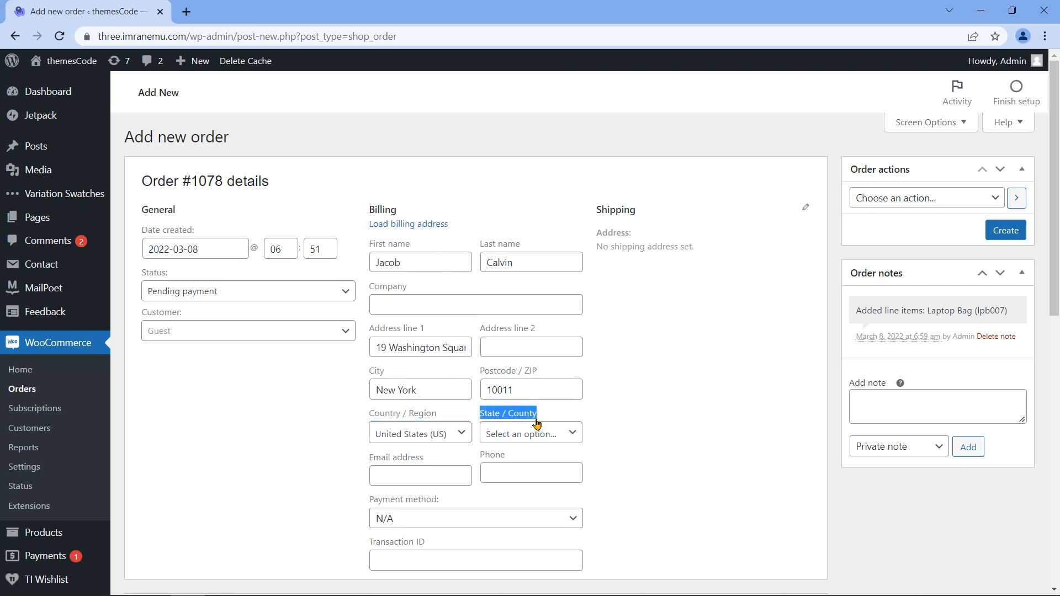
click(569, 436)
click(555, 269)
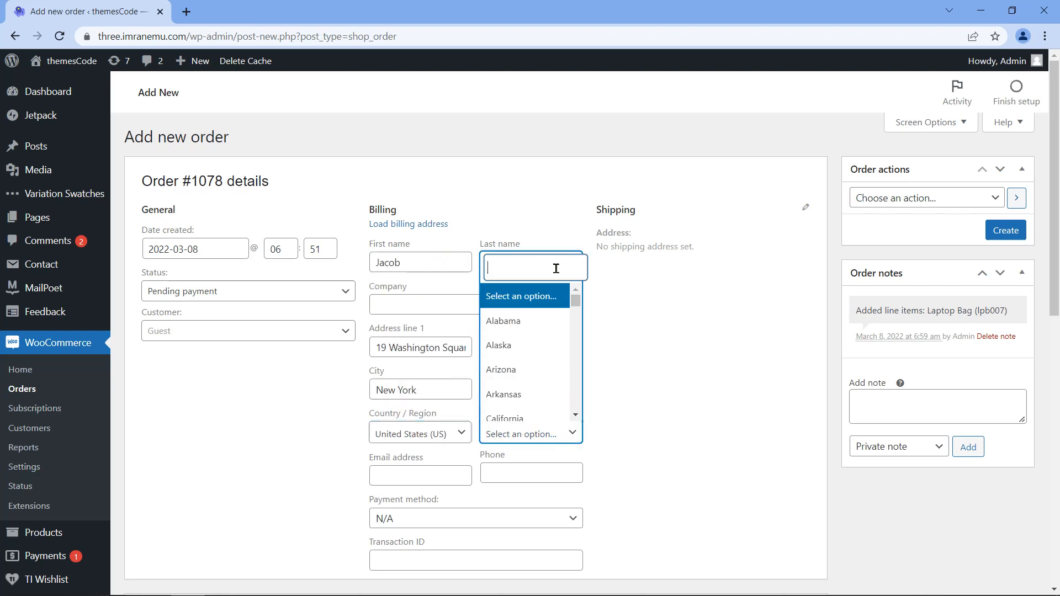
text(New York)
click(547, 411)
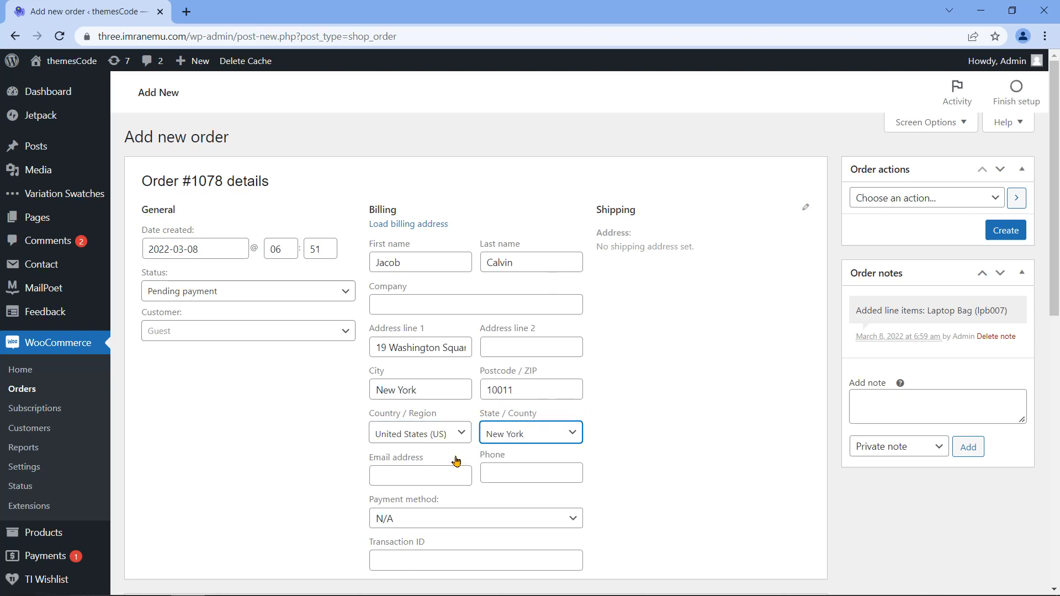
Step: Fill in the customer's billing email address and phone number
click(450, 476)
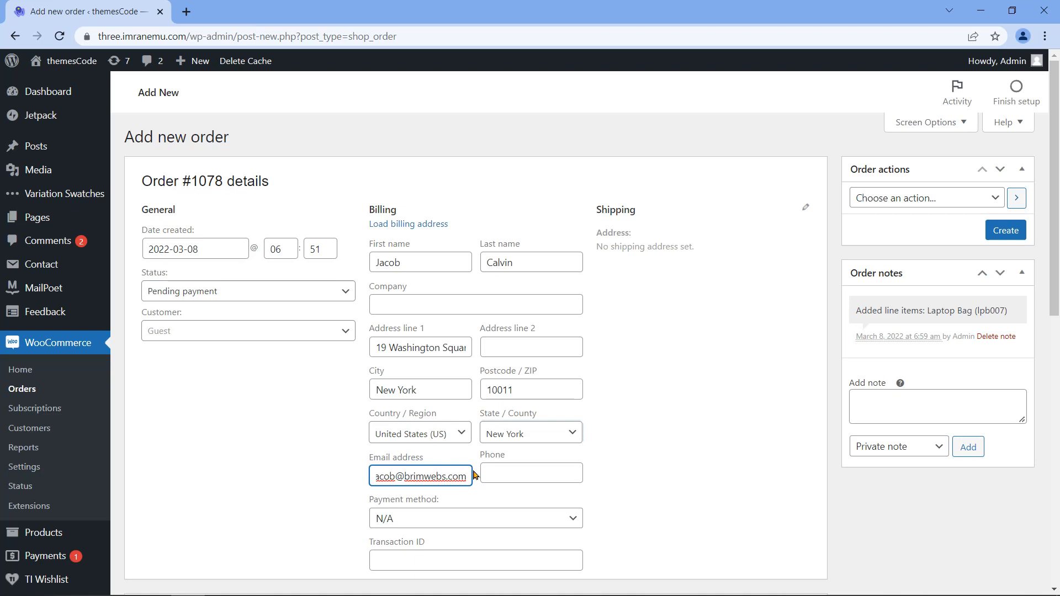
click(572, 475)
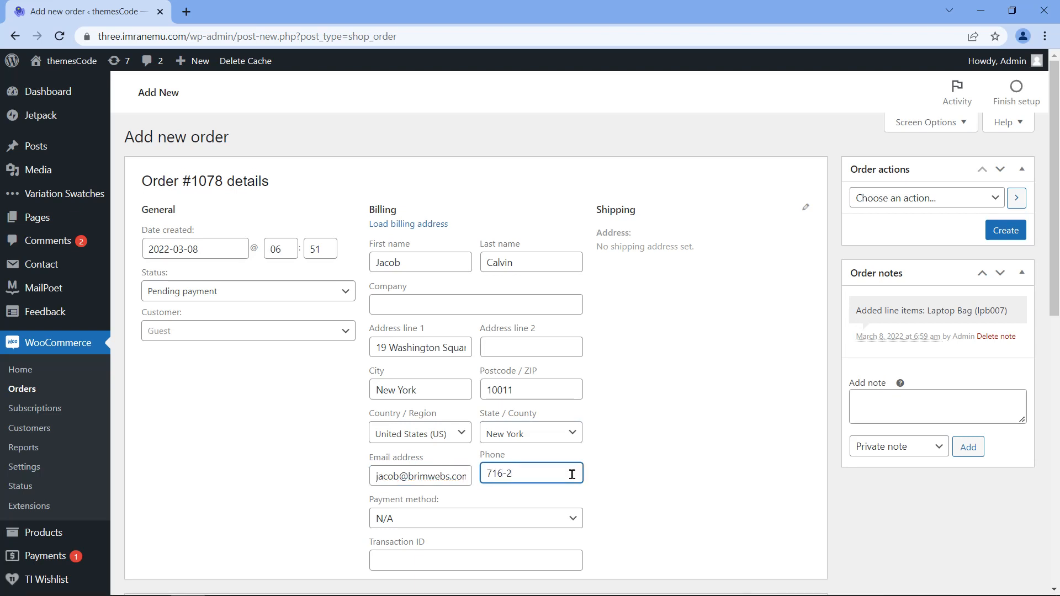
Step: Set the order's payment method to Check payments
scroll(592, 474, down, 1)
drag(369, 431, 452, 438)
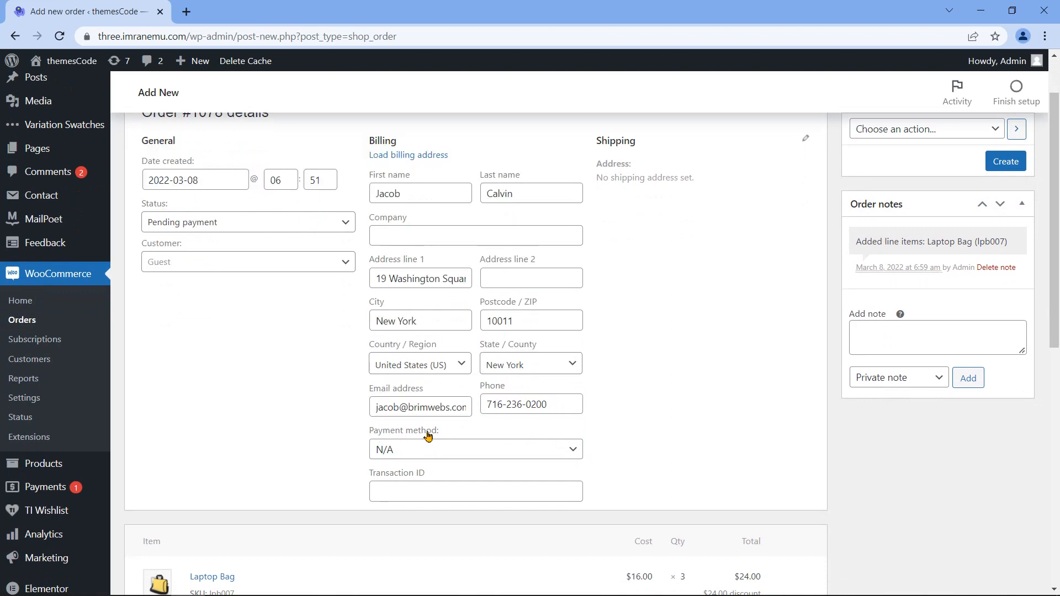
triple_click(428, 436)
click(525, 450)
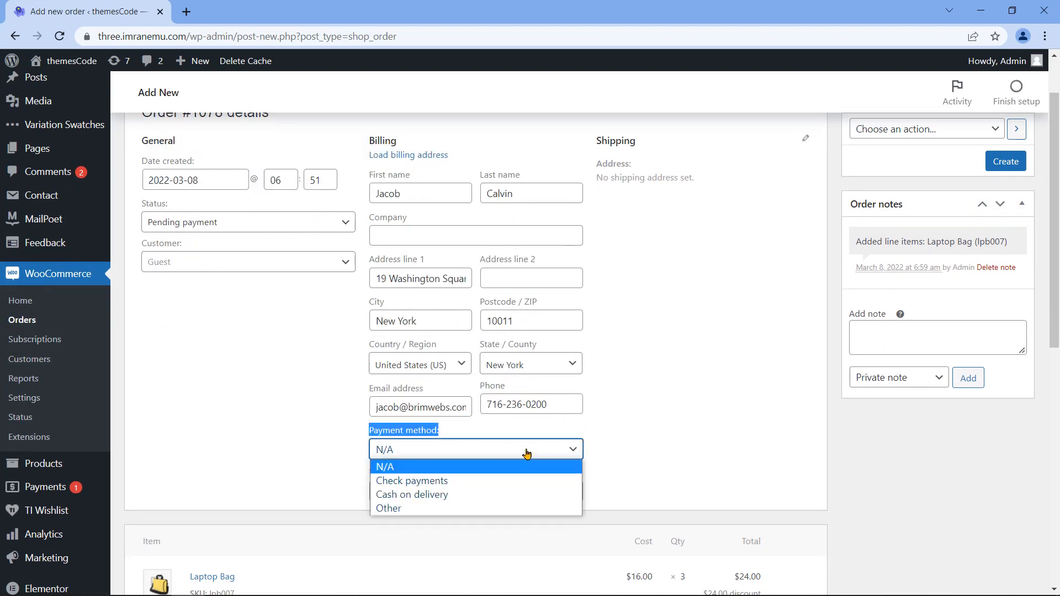
click(502, 482)
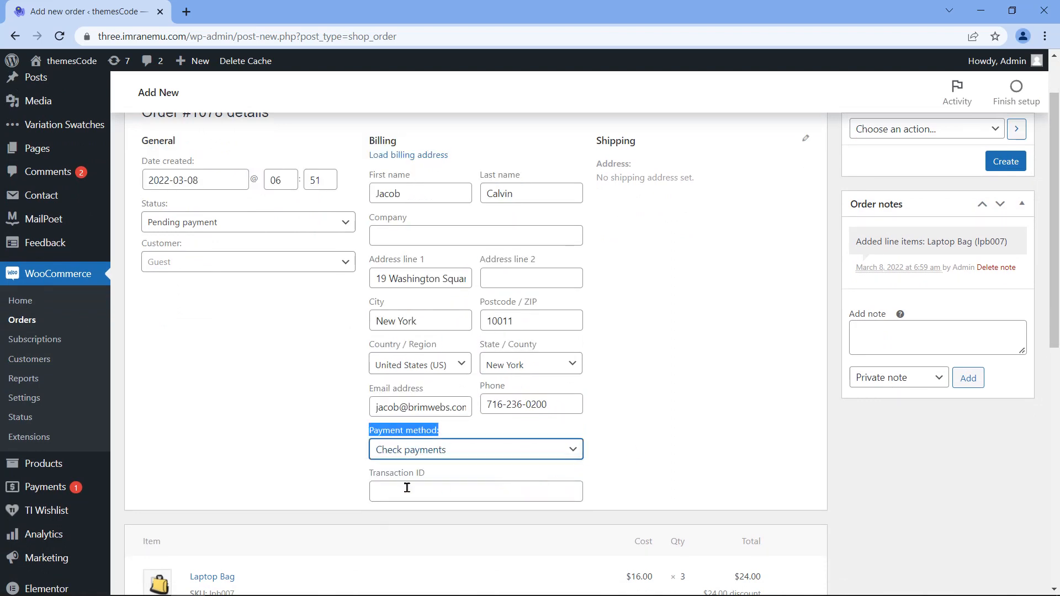
scroll(441, 476, up, 1)
click(806, 208)
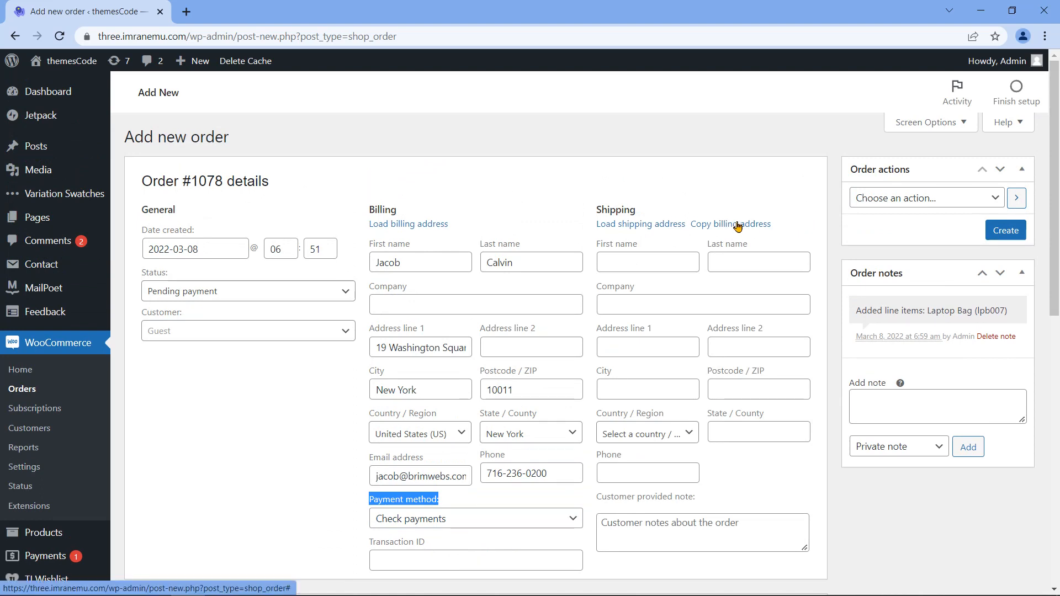
click(756, 225)
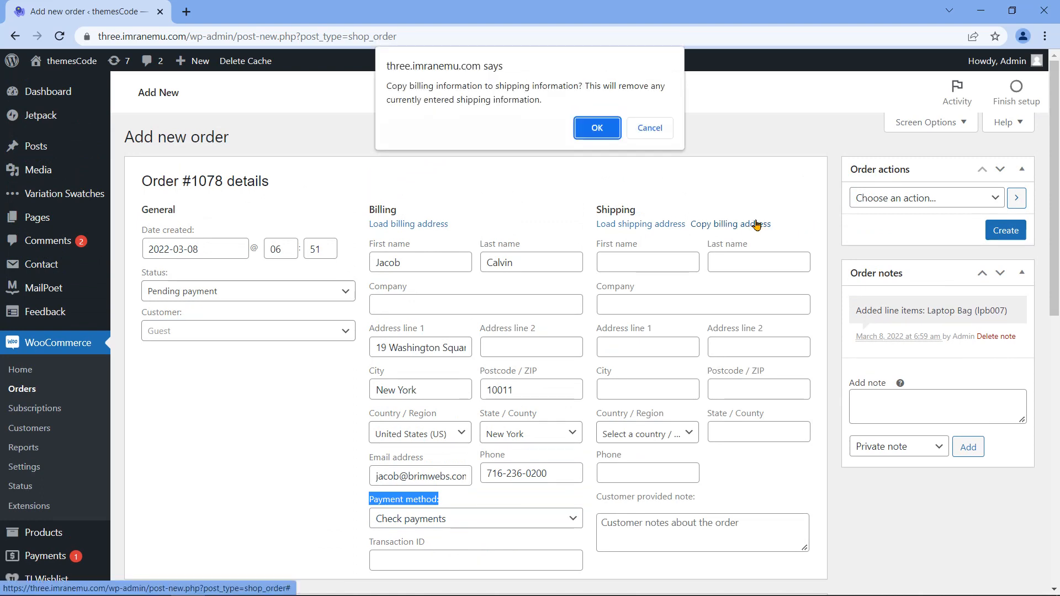
click(598, 128)
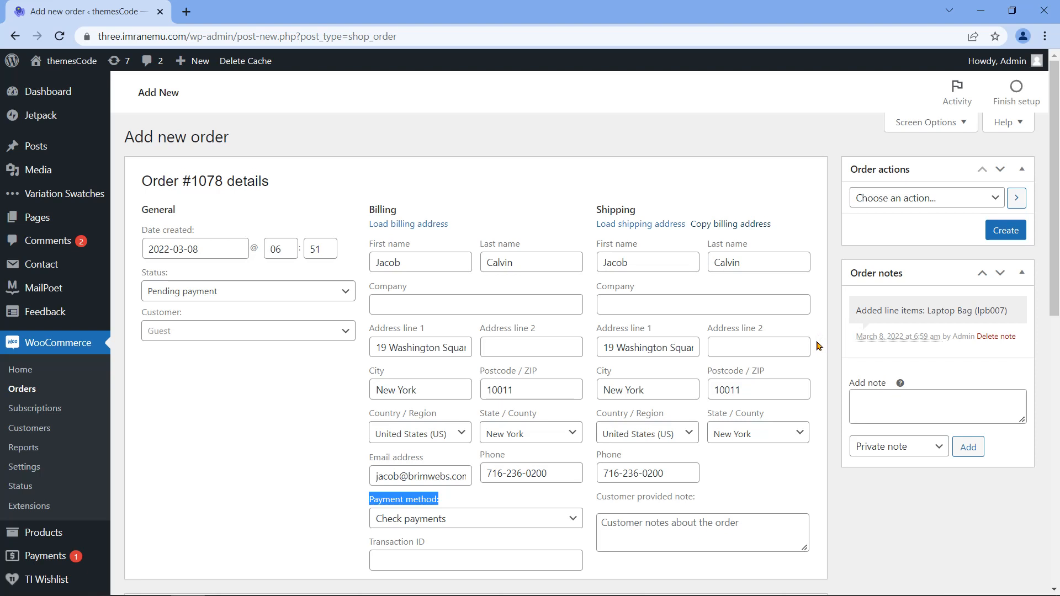
scroll(818, 346, down, 2)
scroll(817, 346, up, 2)
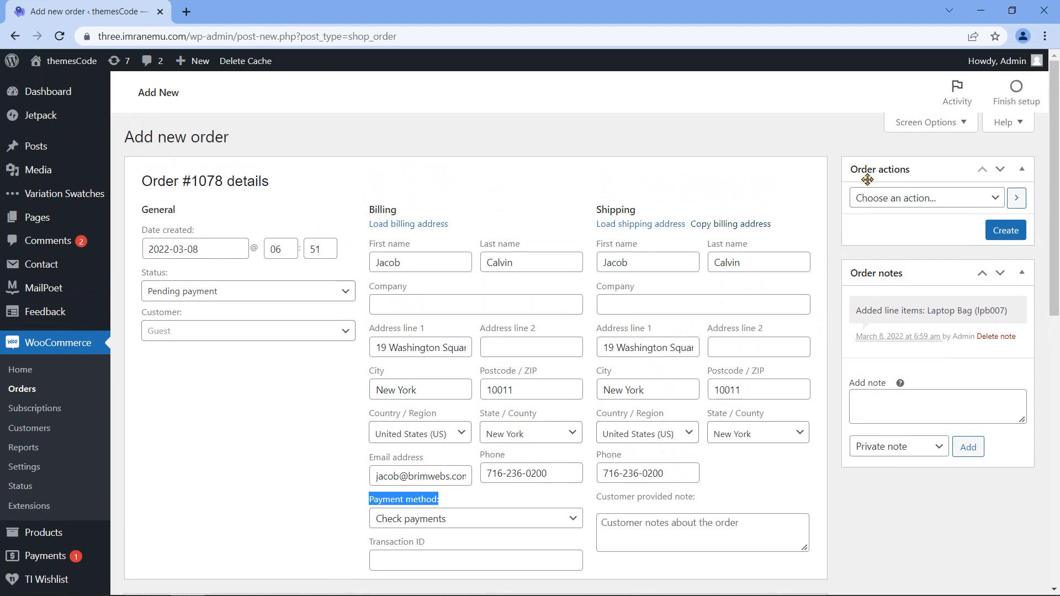
Step: Choose 'Email invoice / order details to customer', keep a Private note, and create order #1078
click(997, 202)
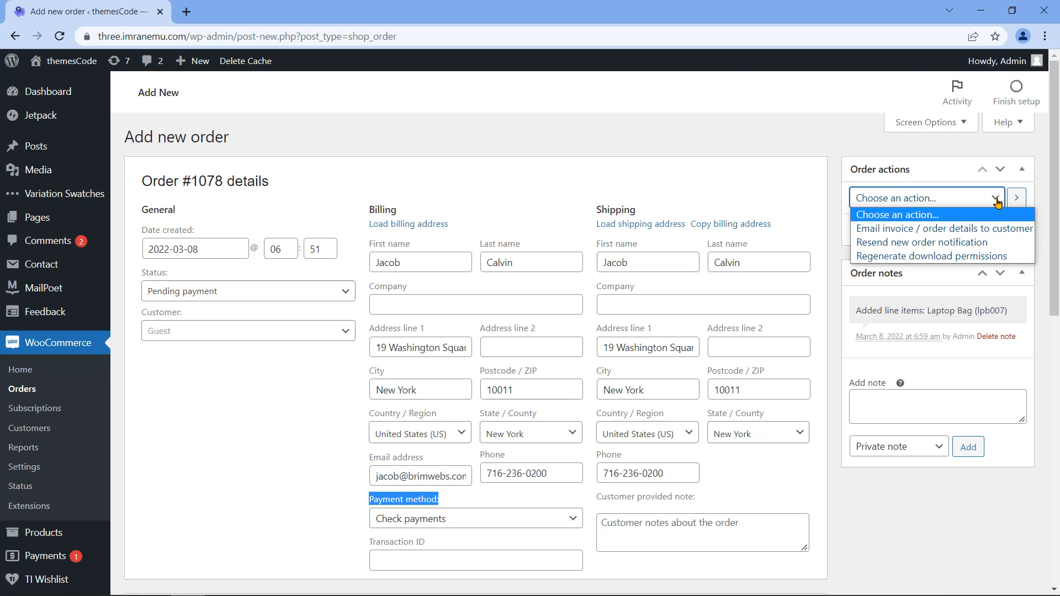
click(939, 234)
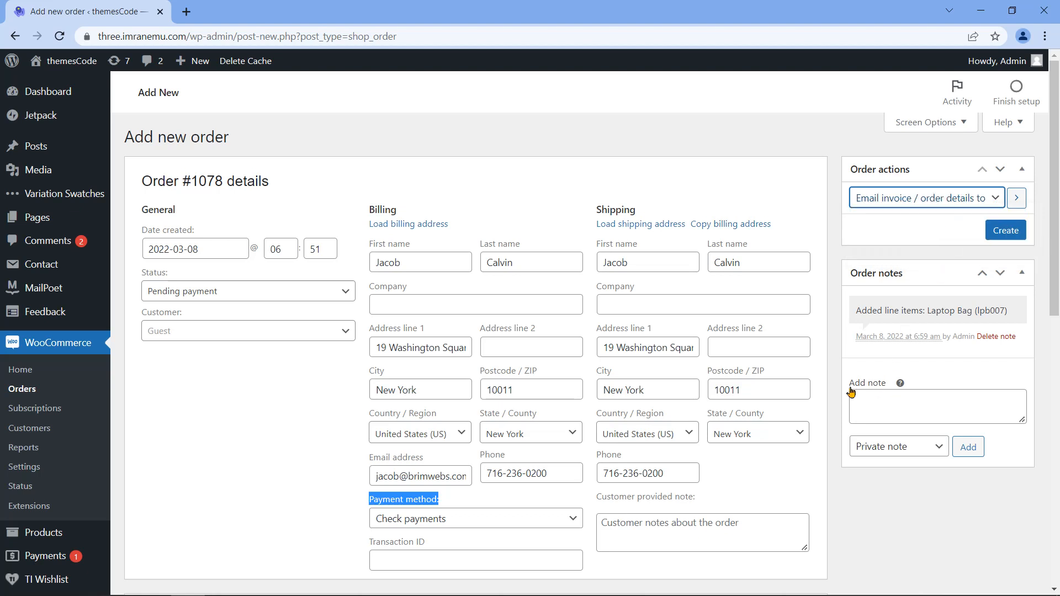
drag(851, 391, 890, 397)
click(923, 452)
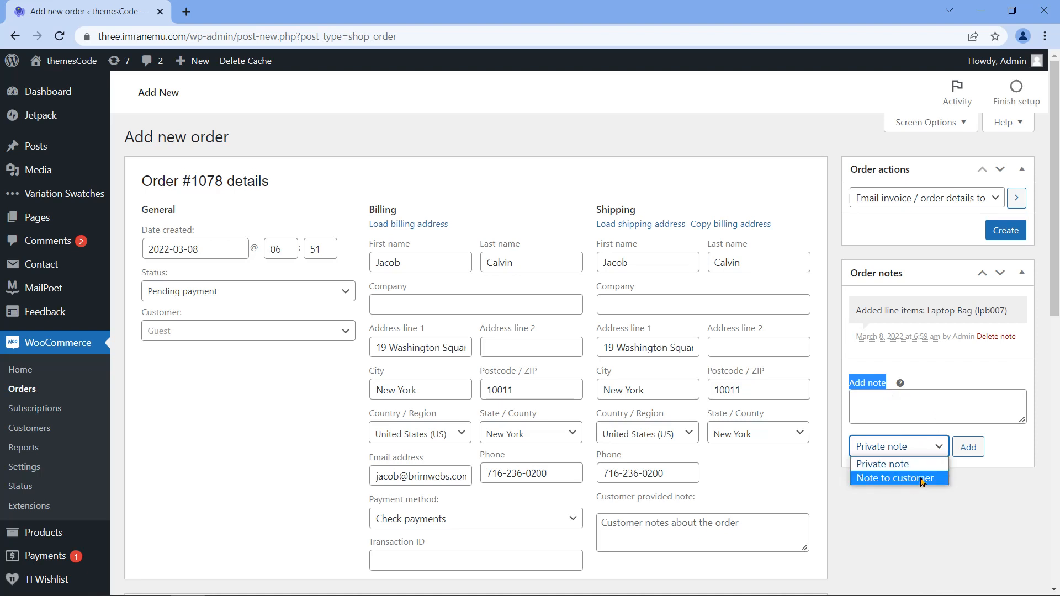
click(933, 463)
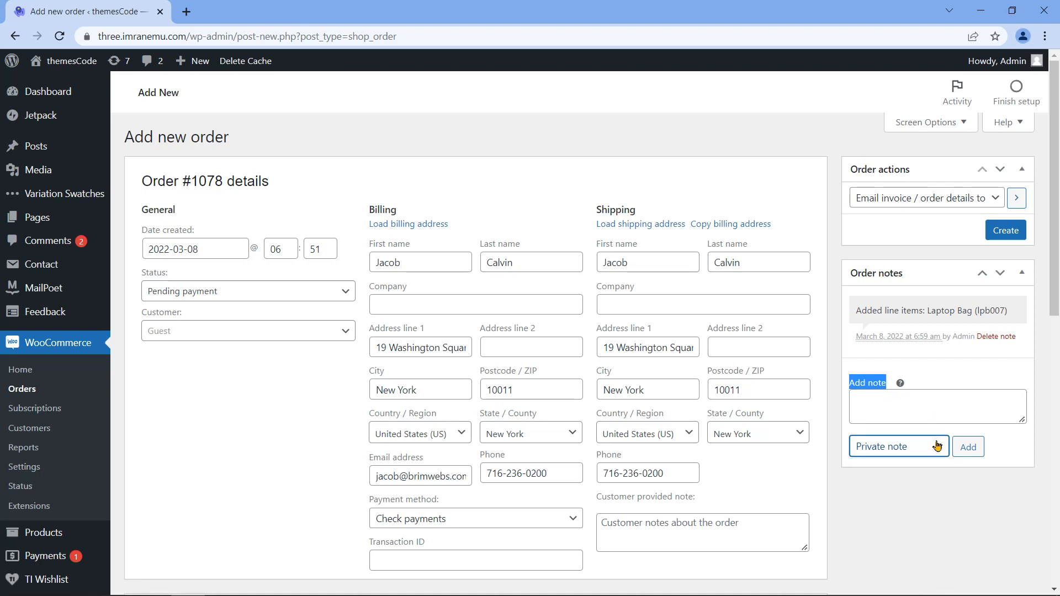
click(925, 388)
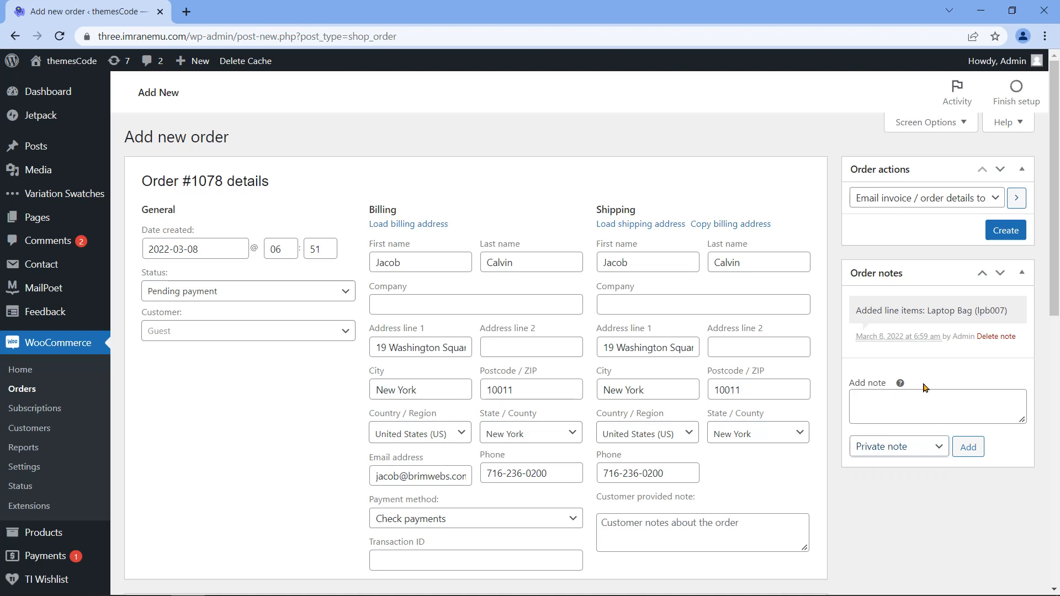
click(995, 239)
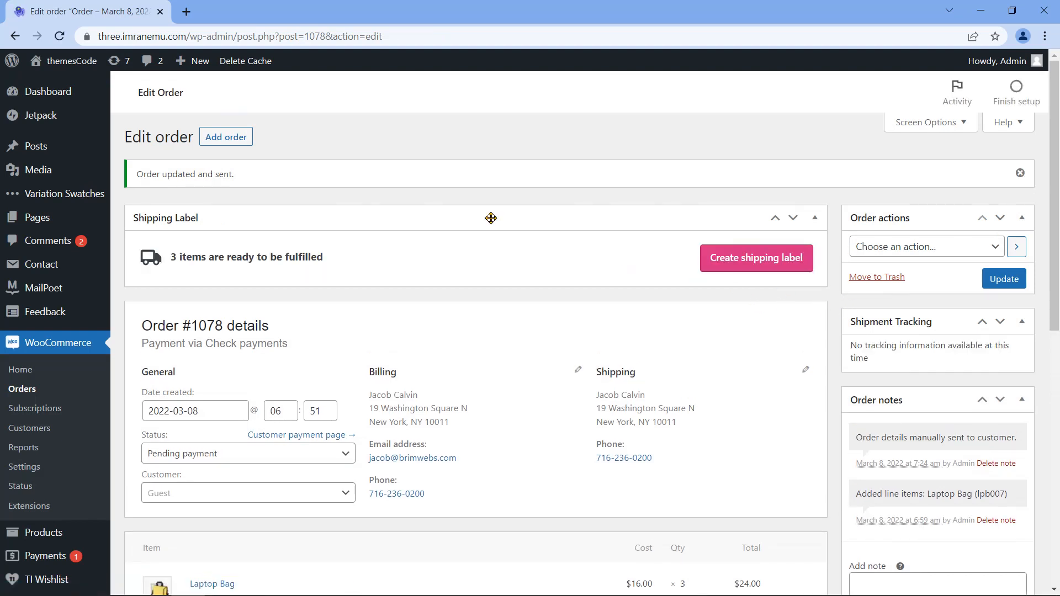
Step: Verify the 'Order updated and sent.' notice and billing email, then open a new tab
drag(136, 179, 246, 186)
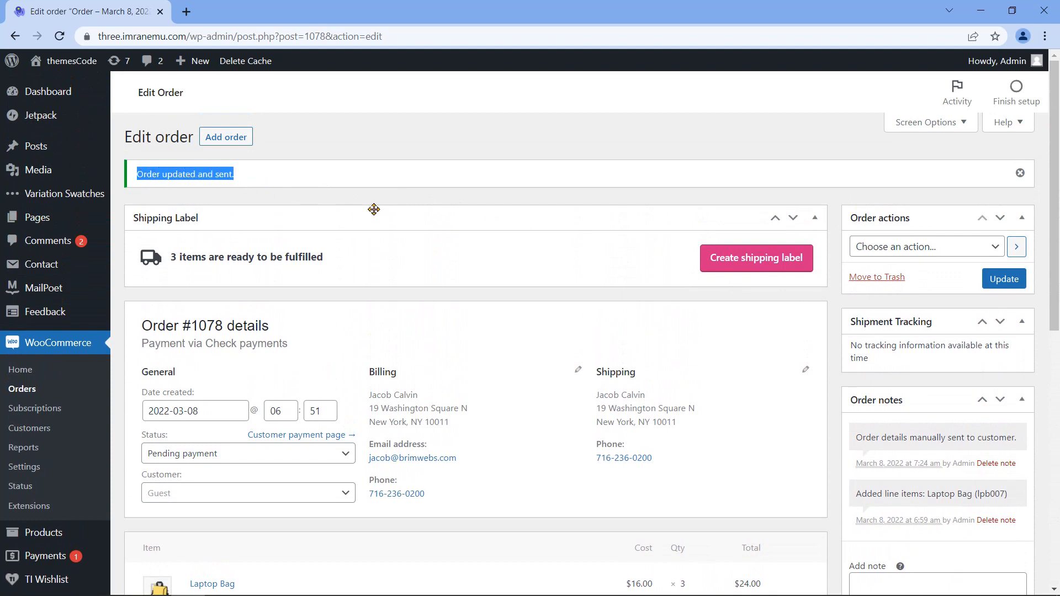
click(460, 480)
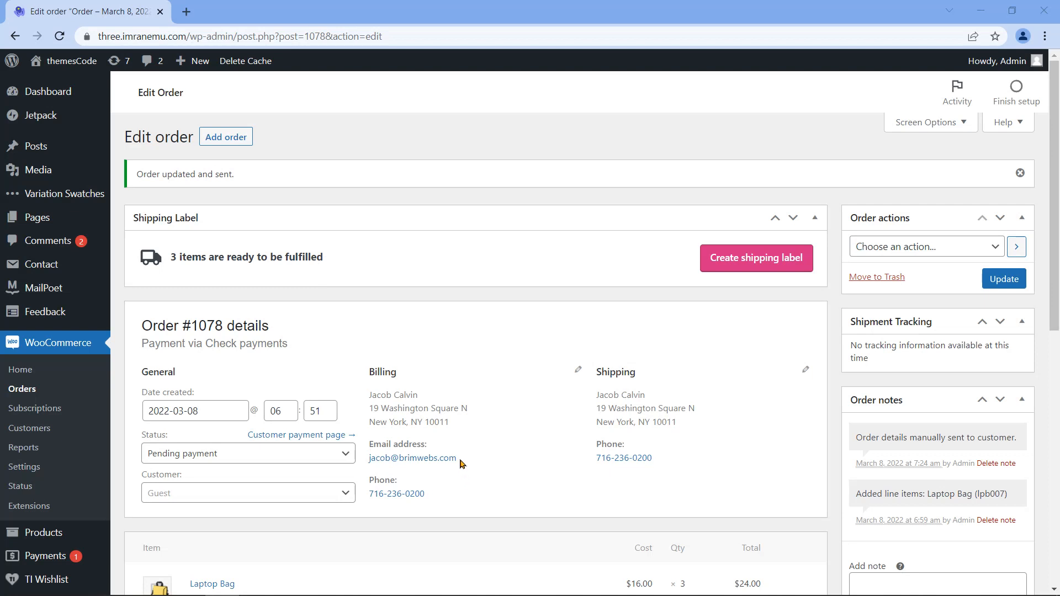
drag(461, 464, 368, 459)
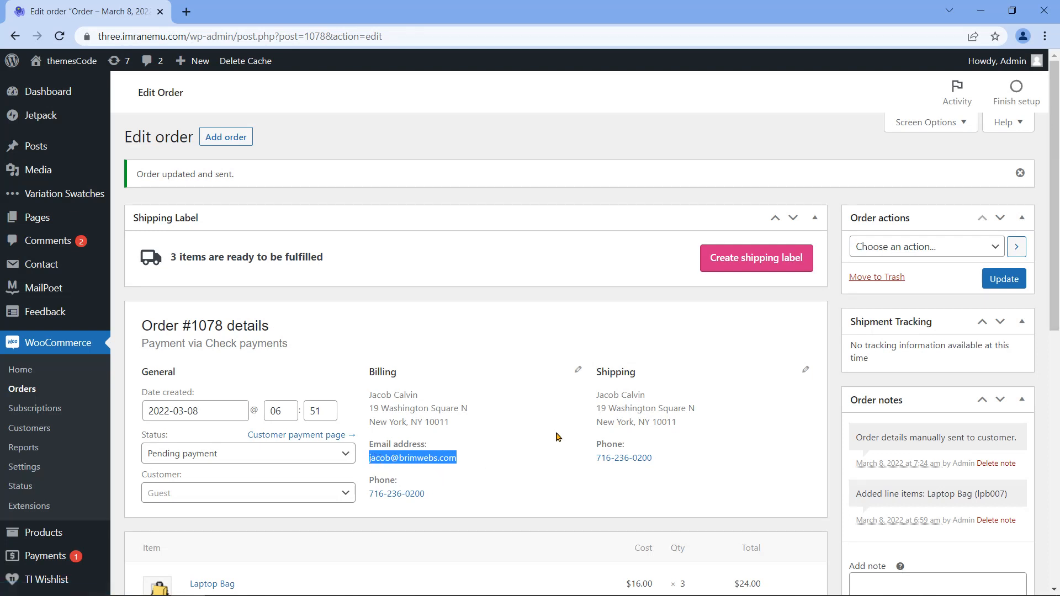
click(192, 14)
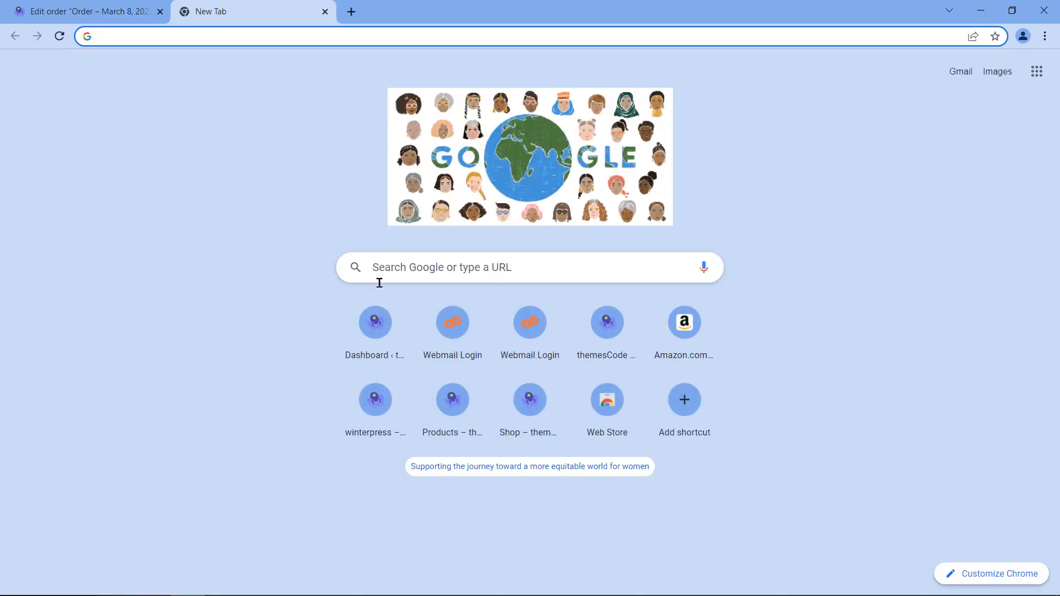
Step: Log in to webmail and open the 'Your latest themesCode invoice' email
click(450, 326)
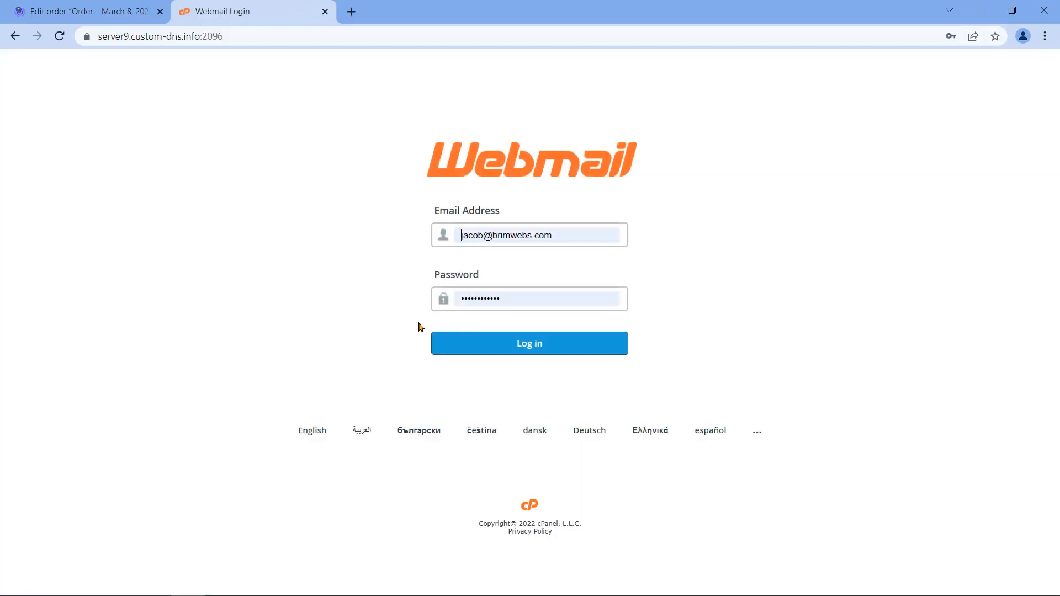
click(540, 355)
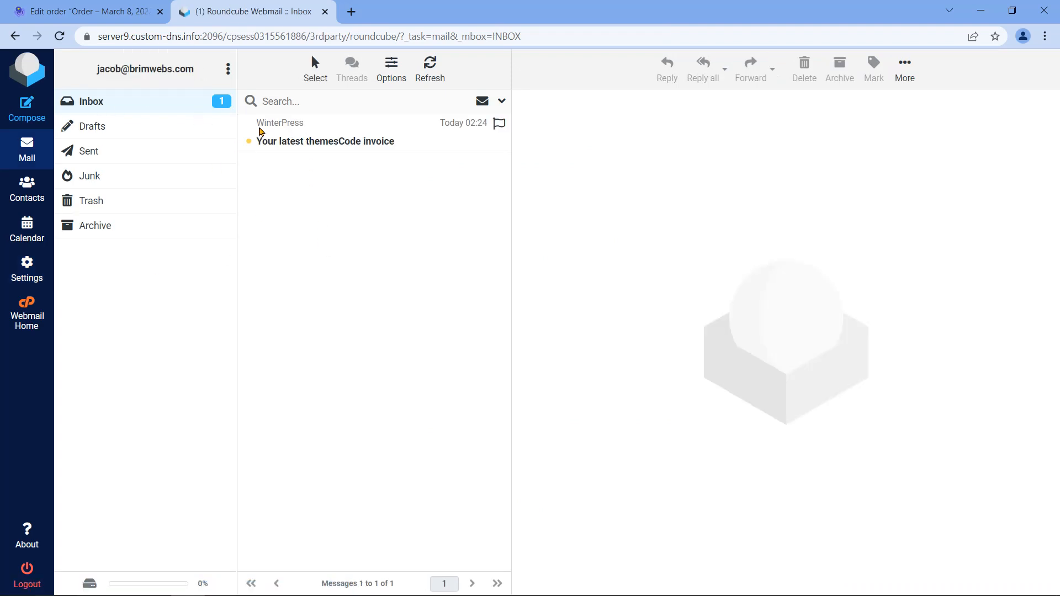
click(393, 146)
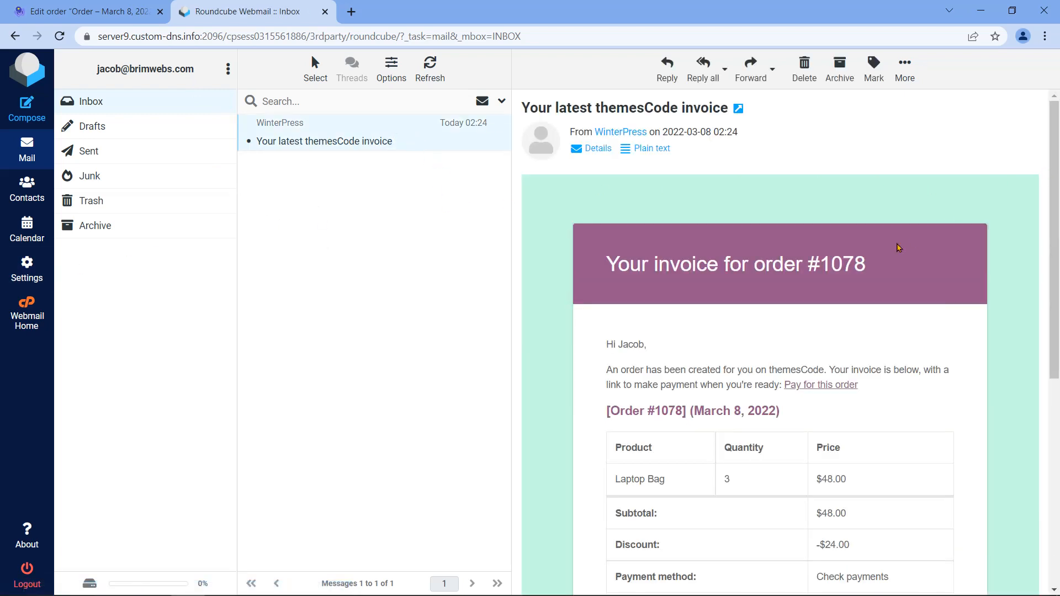
Step: Compare the invoice's order number and date with order #1078, then close the webmail tab
drag(753, 267, 863, 262)
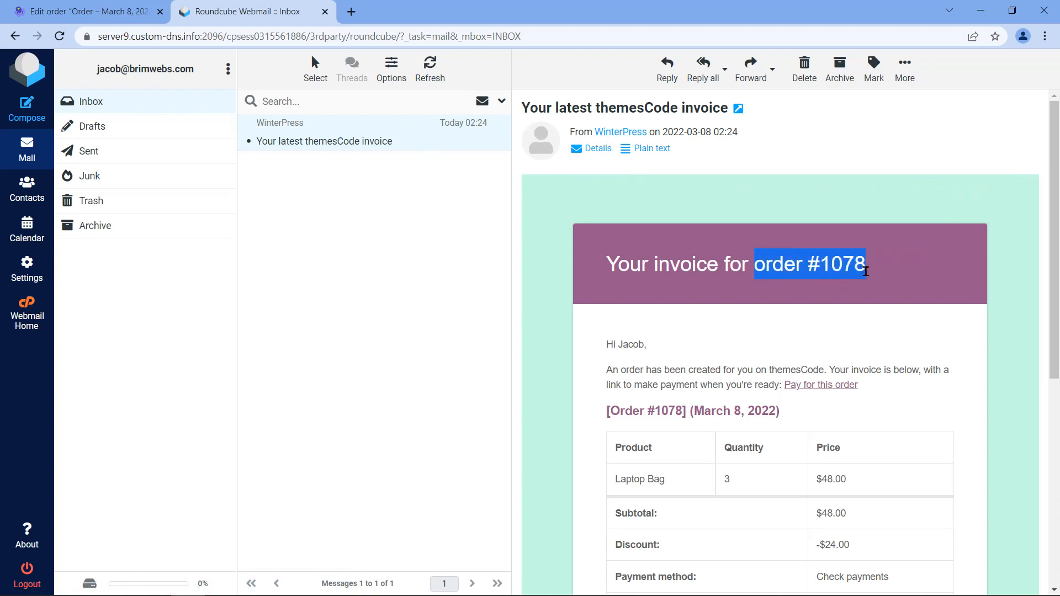
click(70, 6)
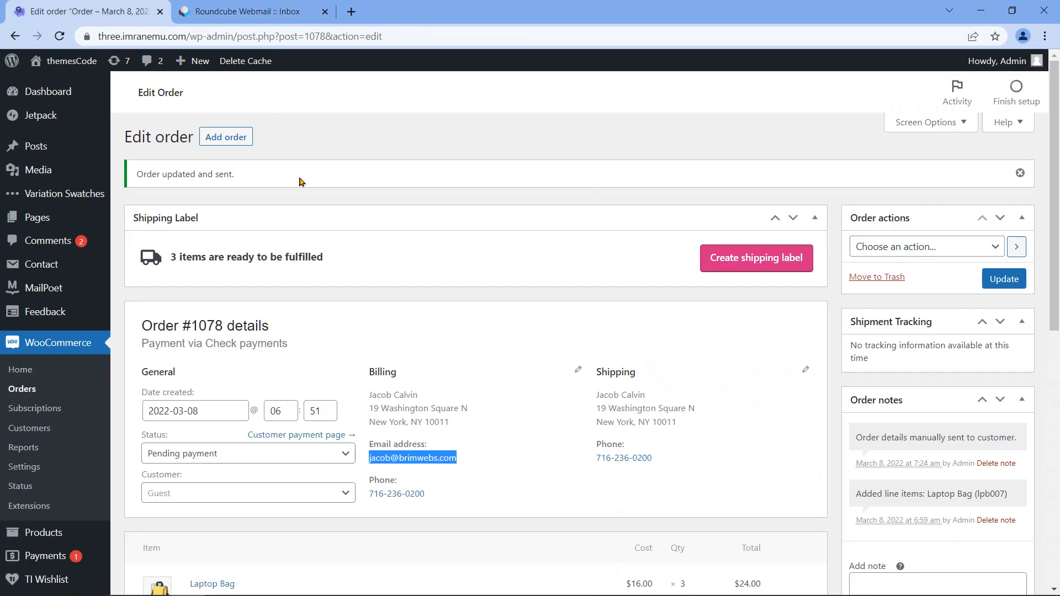
drag(143, 327, 223, 316)
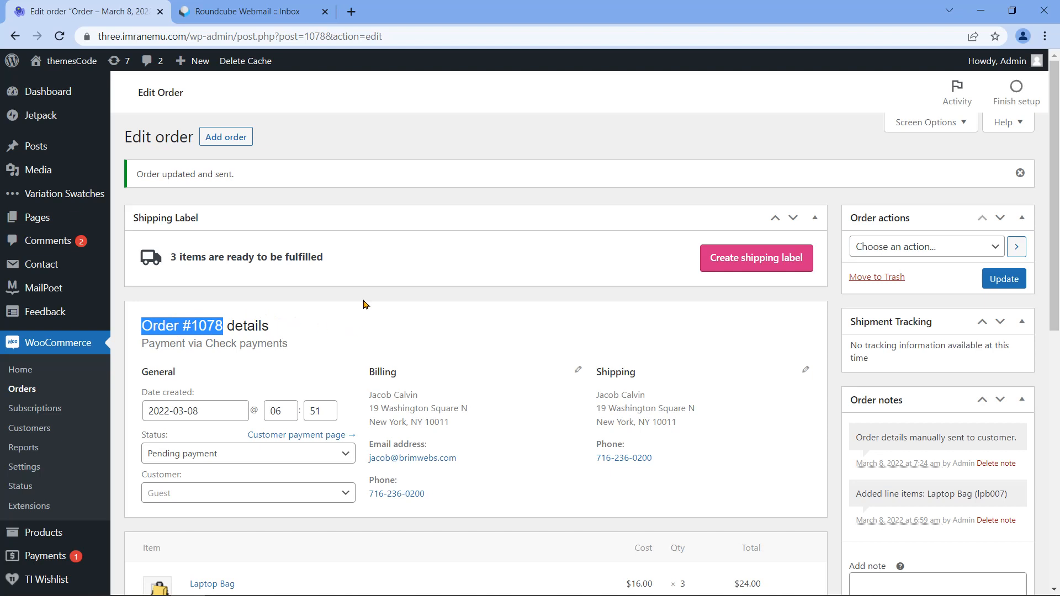
key(ctrl+Tab)
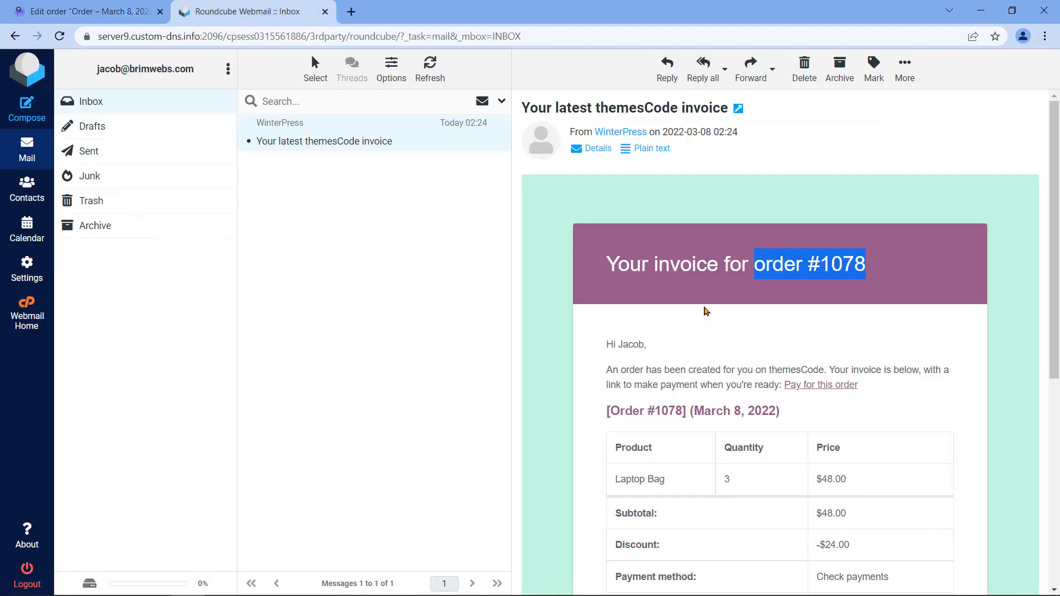
click(705, 309)
drag(646, 345, 619, 345)
click(736, 353)
drag(1054, 298, 1054, 413)
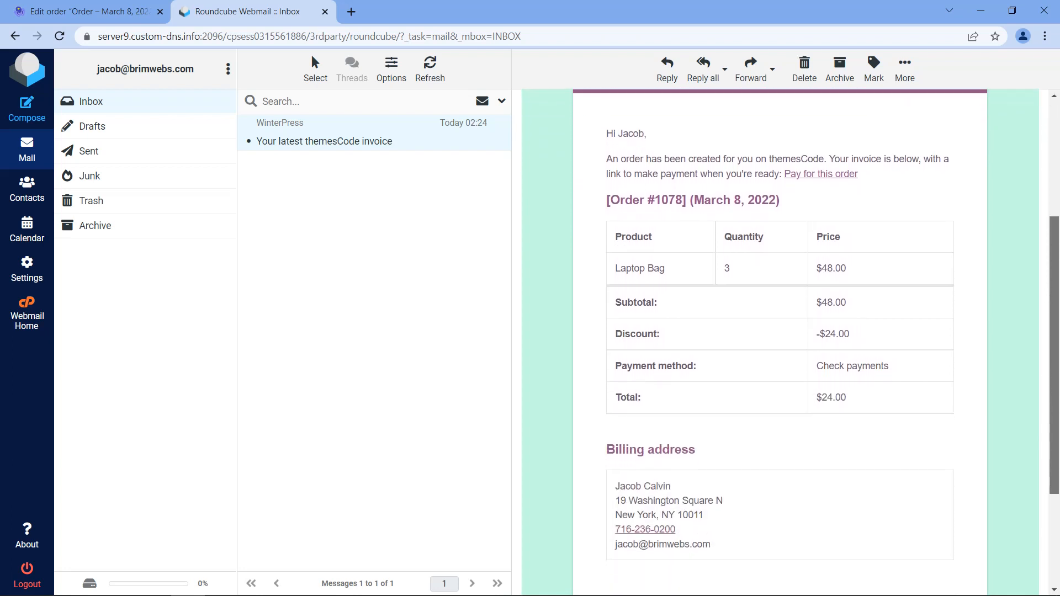
drag(779, 200, 694, 204)
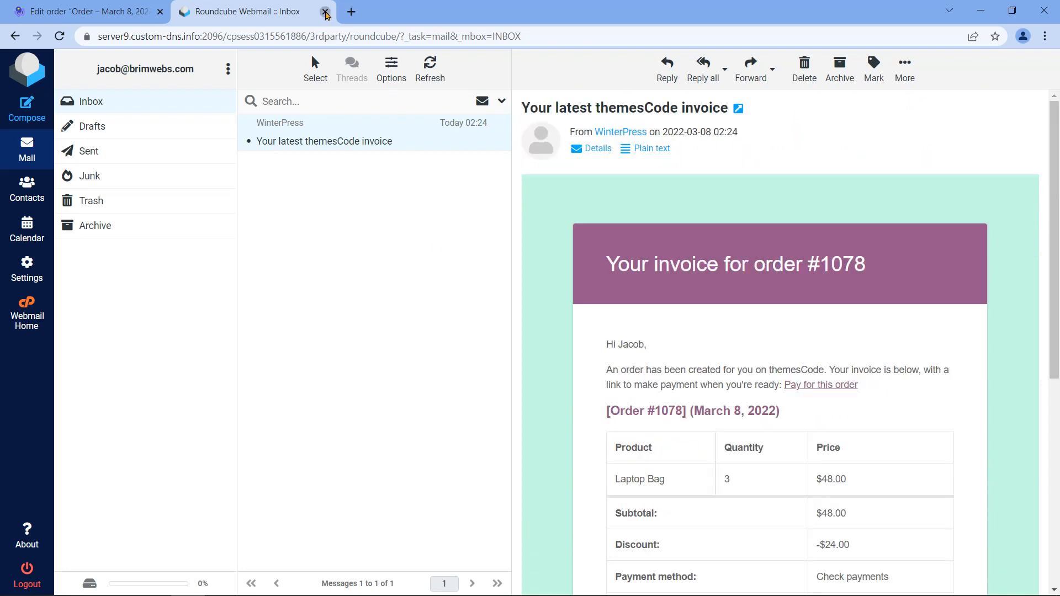
click(325, 11)
click(418, 345)
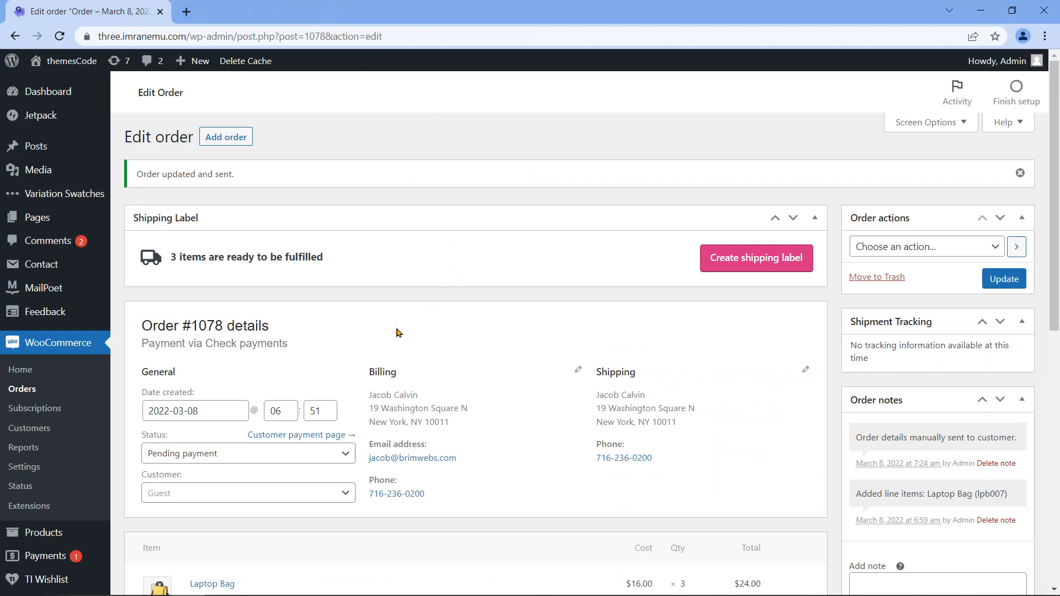
Step: Return to the Orders list showing #1078 and #1076, and select #1078 for a bulk action
click(22, 389)
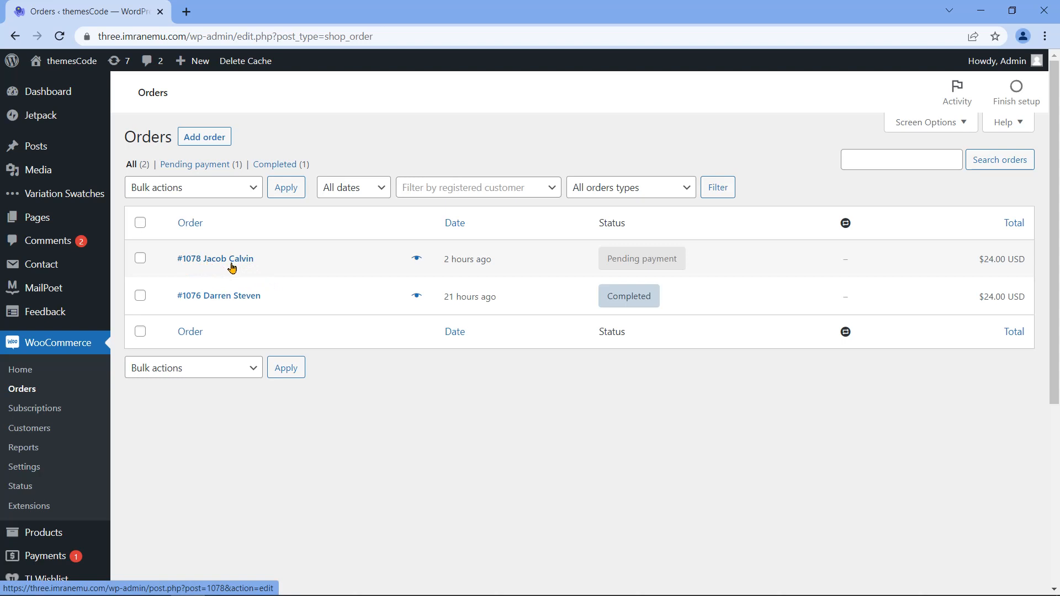
mouse_move(608, 259)
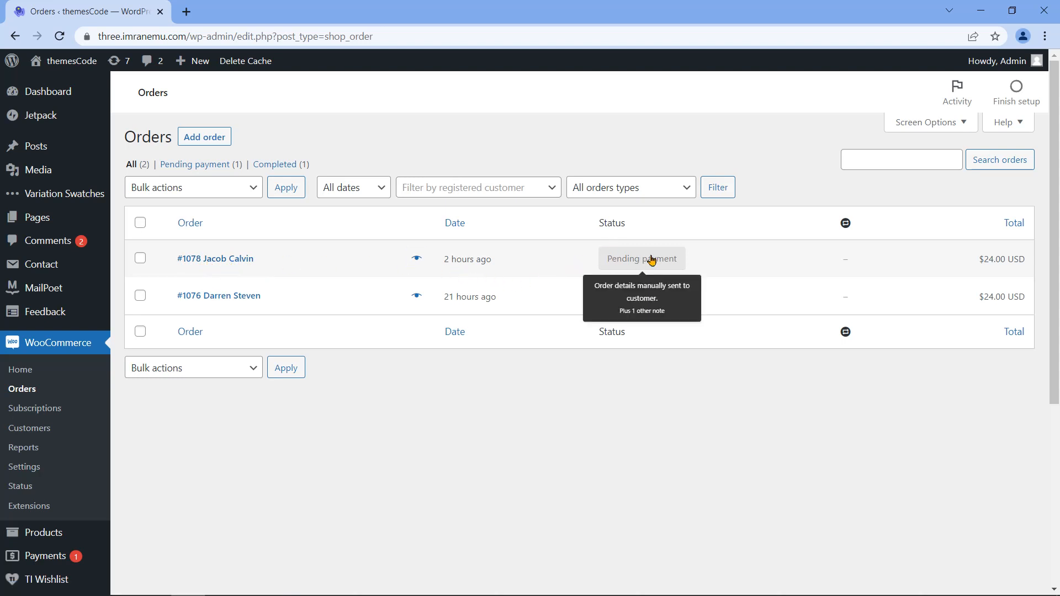
click(142, 260)
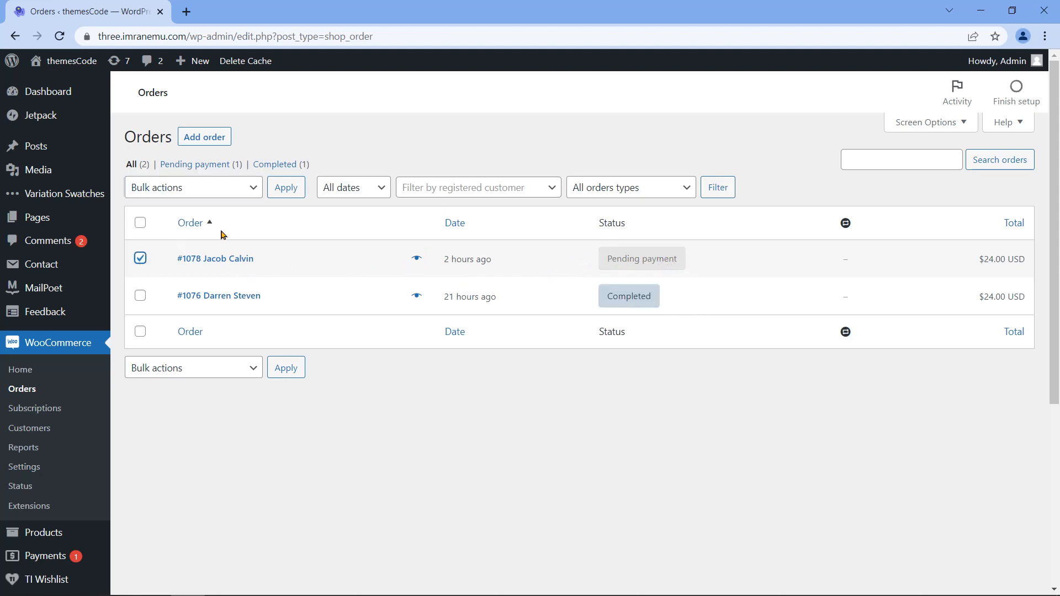
click(252, 190)
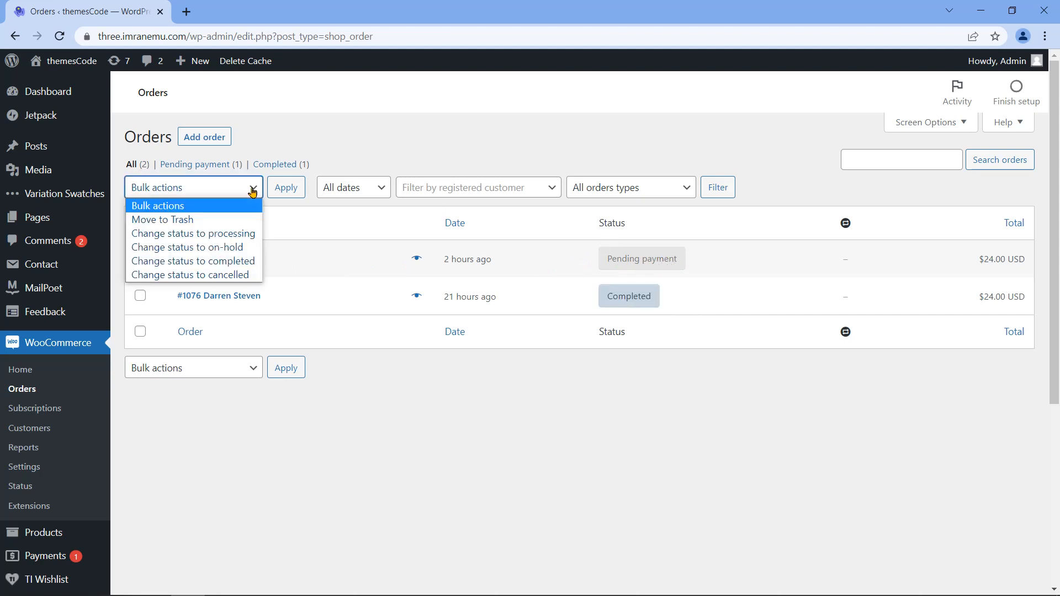
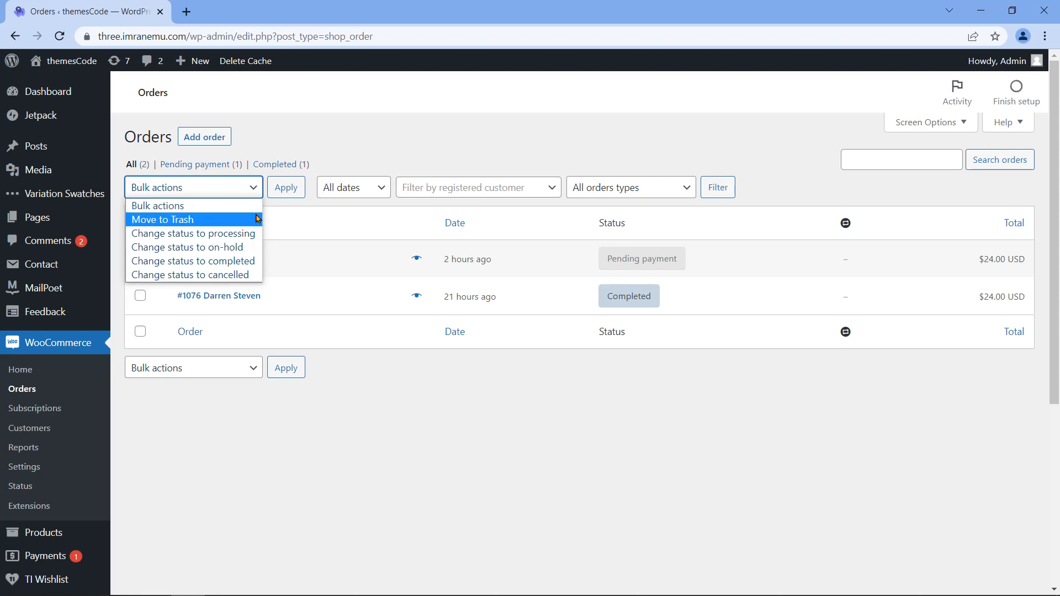
Step: Cancel pending order #1078 with the 'Change status to cancelled' bulk action
click(251, 276)
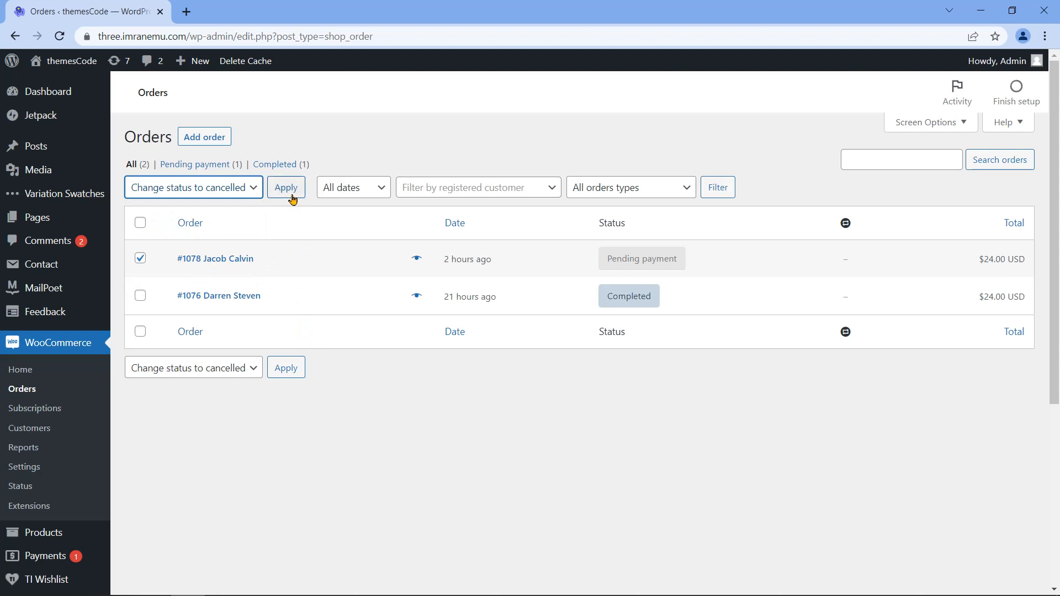
click(298, 197)
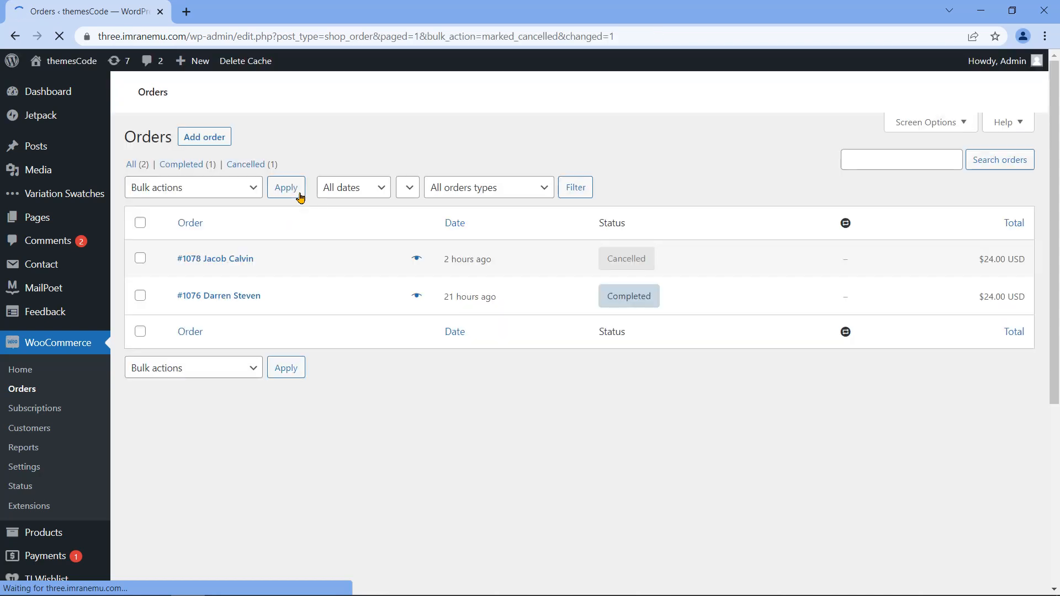
drag(599, 288, 629, 288)
Step: Check that one order shows cancelled and one completed, then go to Customers
mouse_move(611, 331)
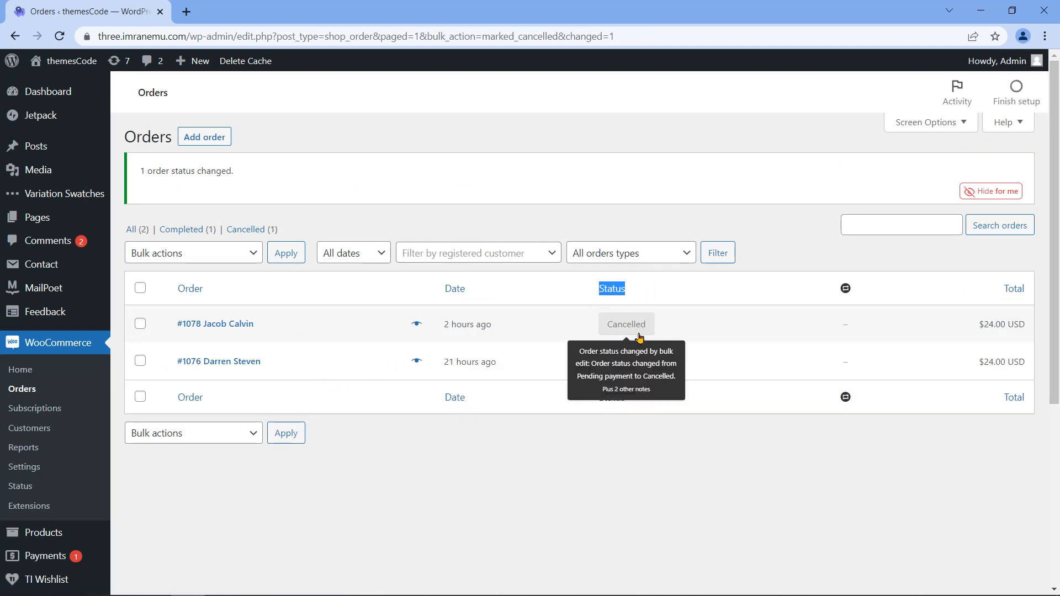
click(458, 479)
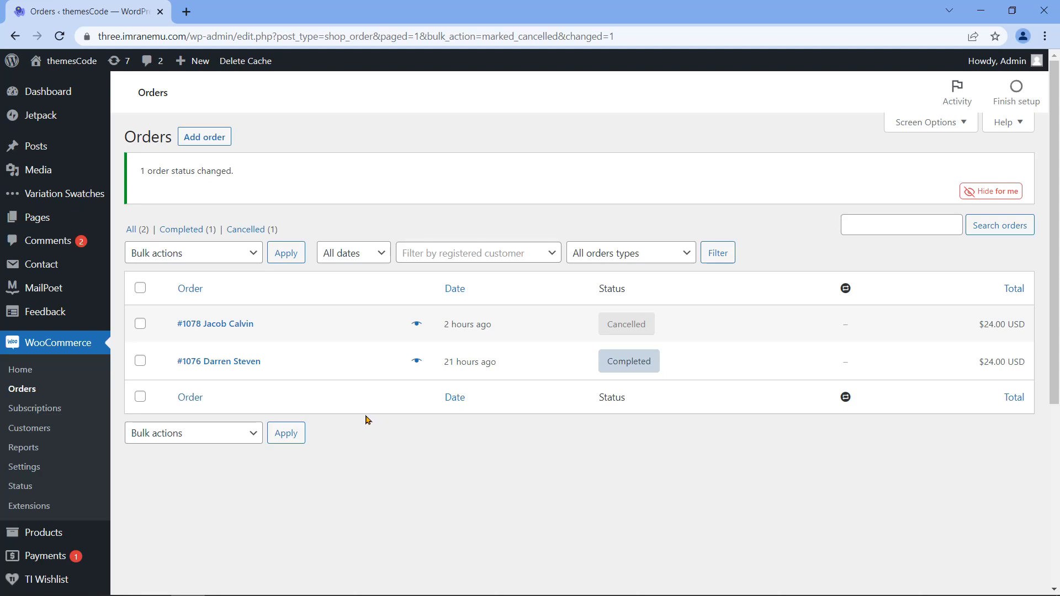
click(29, 429)
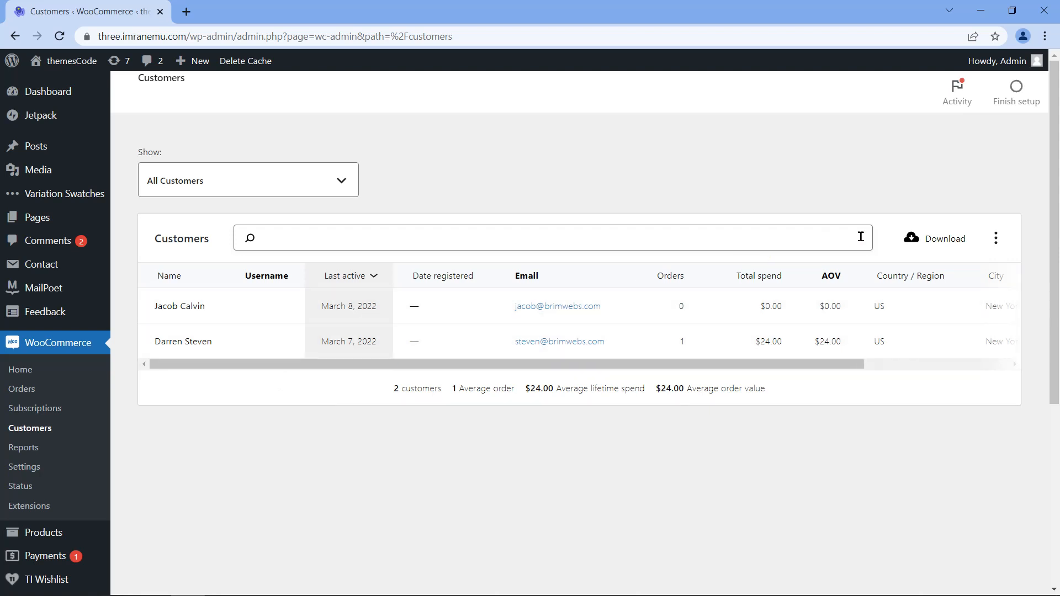
Step: Download the Customers report as CSV and open the file from Chrome's download bar
click(918, 243)
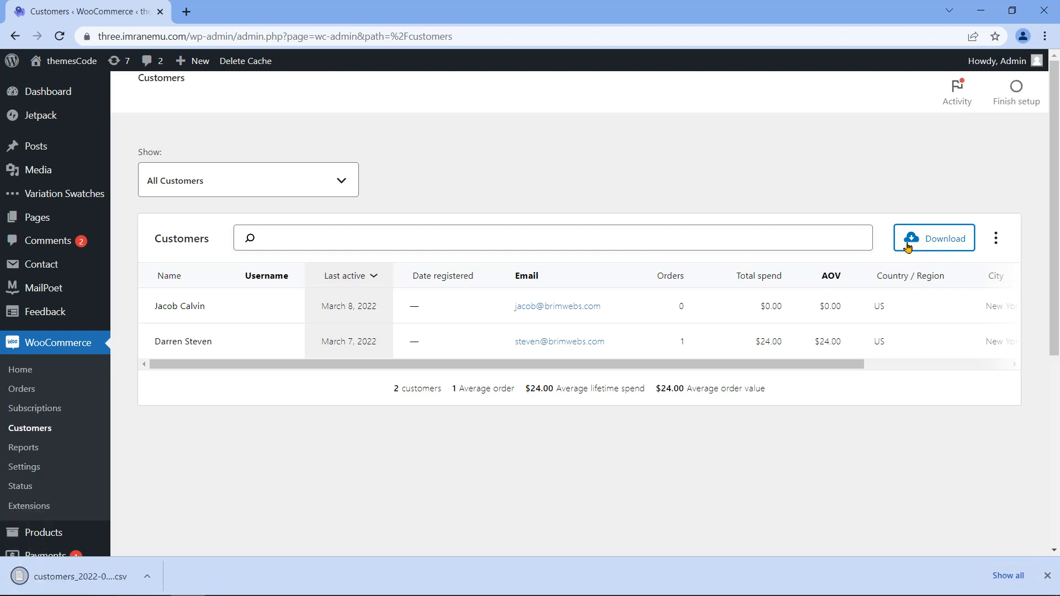
click(126, 578)
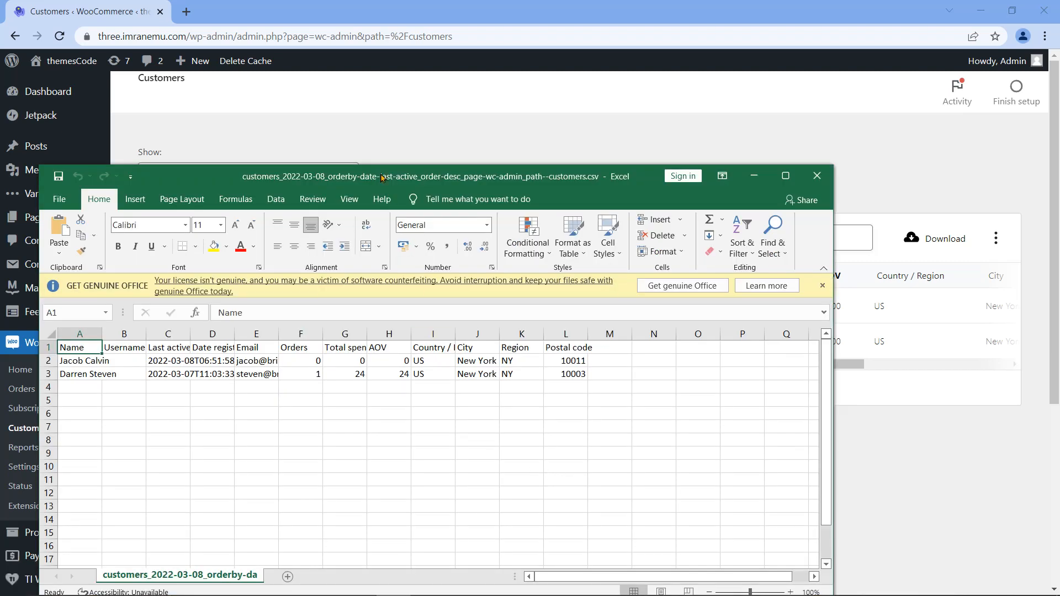
Step: Autofit the customer spreadsheet's columns to their contents
drag(383, 177, 468, 109)
click(870, 108)
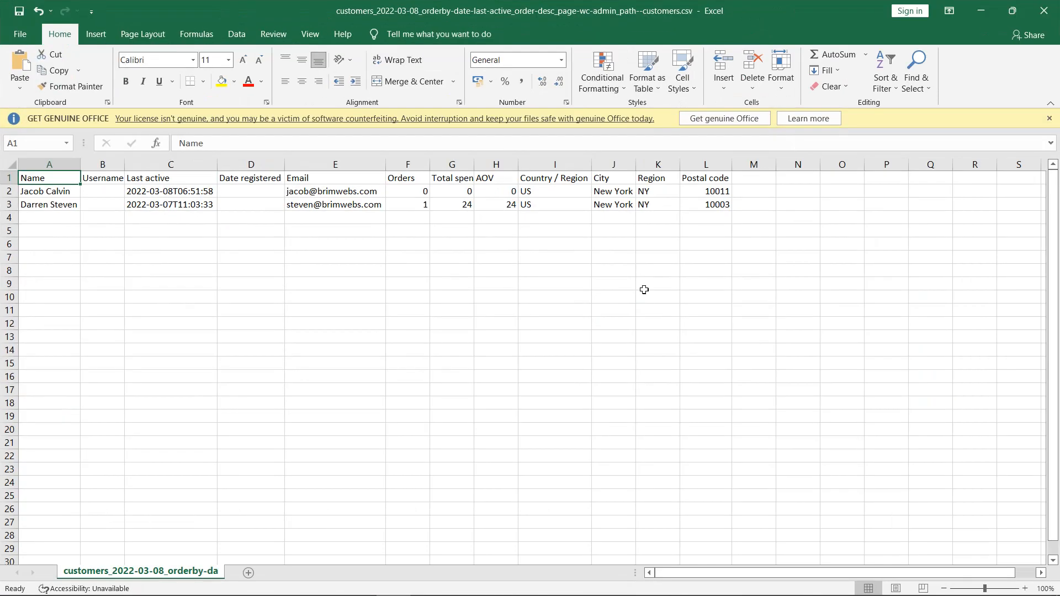
click(1009, 18)
Step: Close Excel, saving over the existing customer CSV in CSV UTF-8 format
click(901, 107)
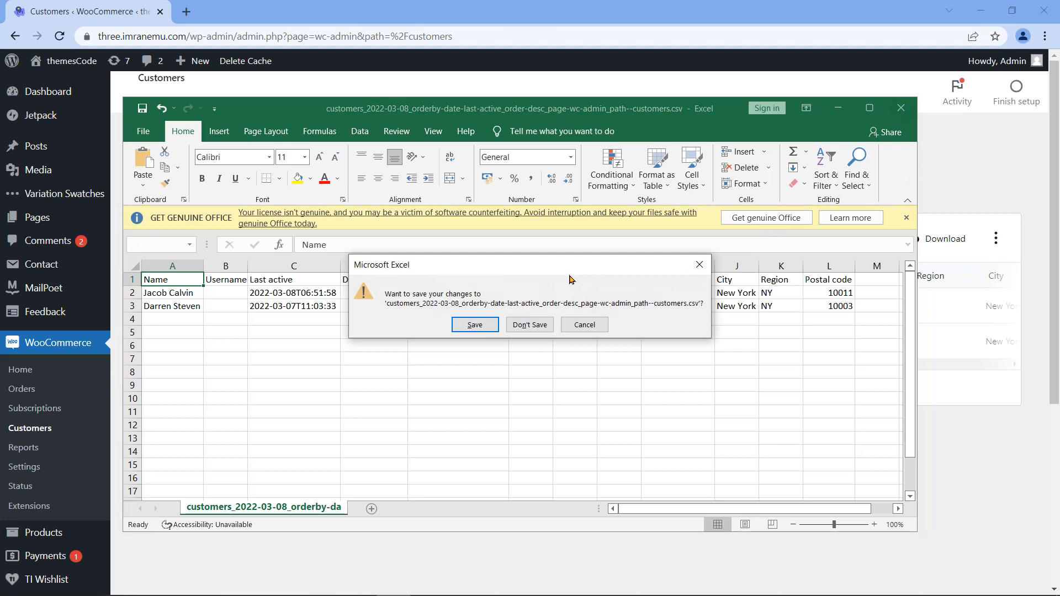
click(493, 325)
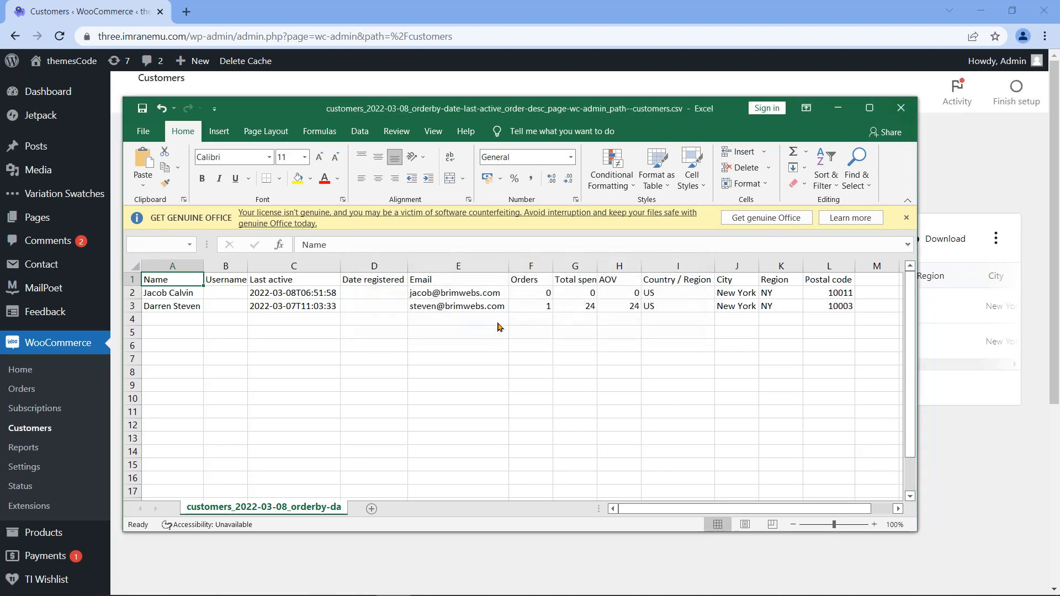
click(550, 410)
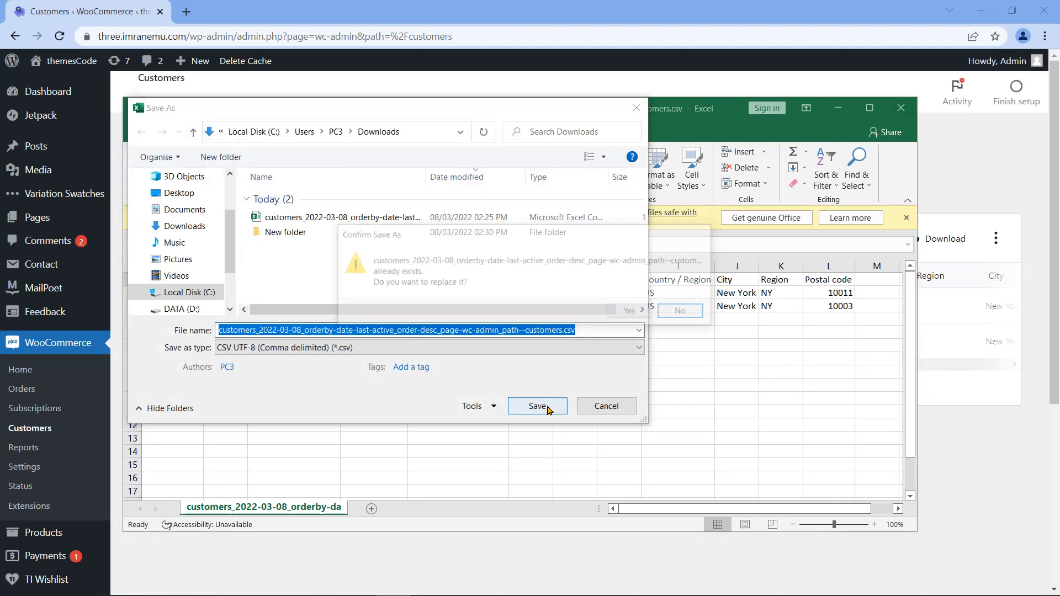
click(632, 313)
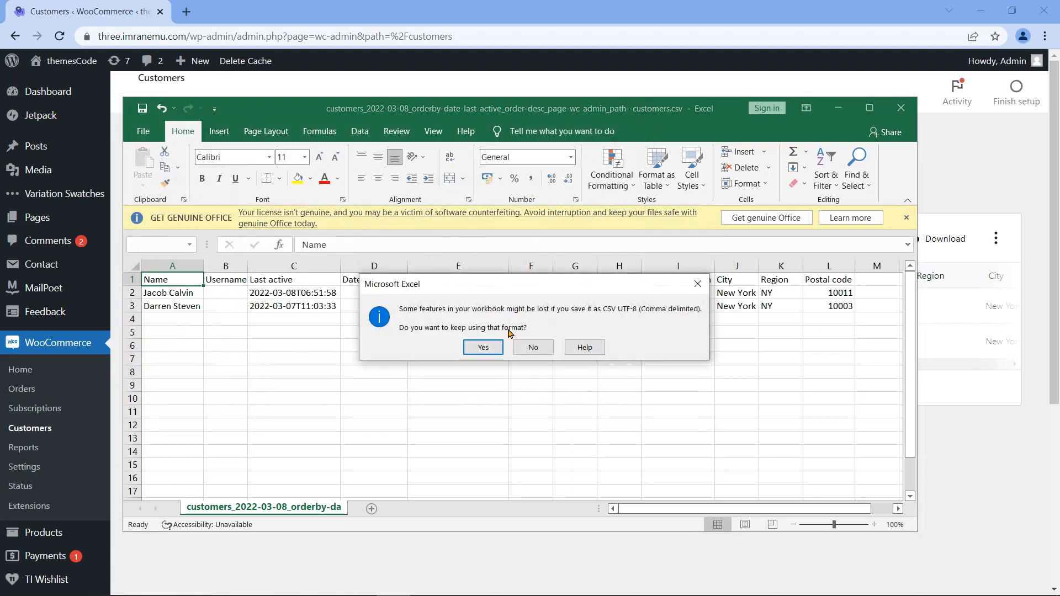
click(483, 347)
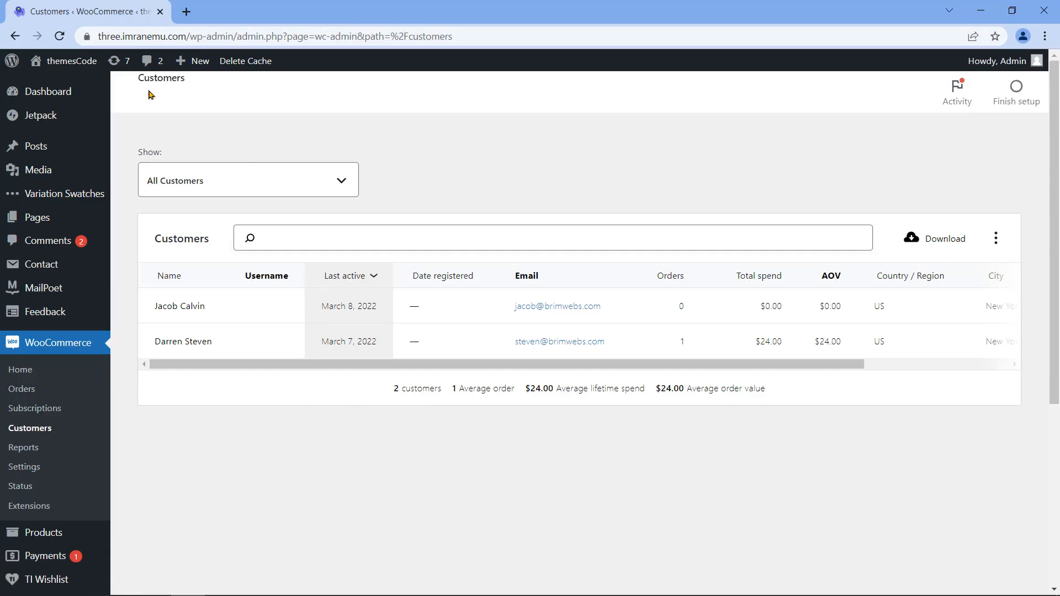
Step: Leave the Customers report for the public themesCode homepage
drag(188, 81, 139, 92)
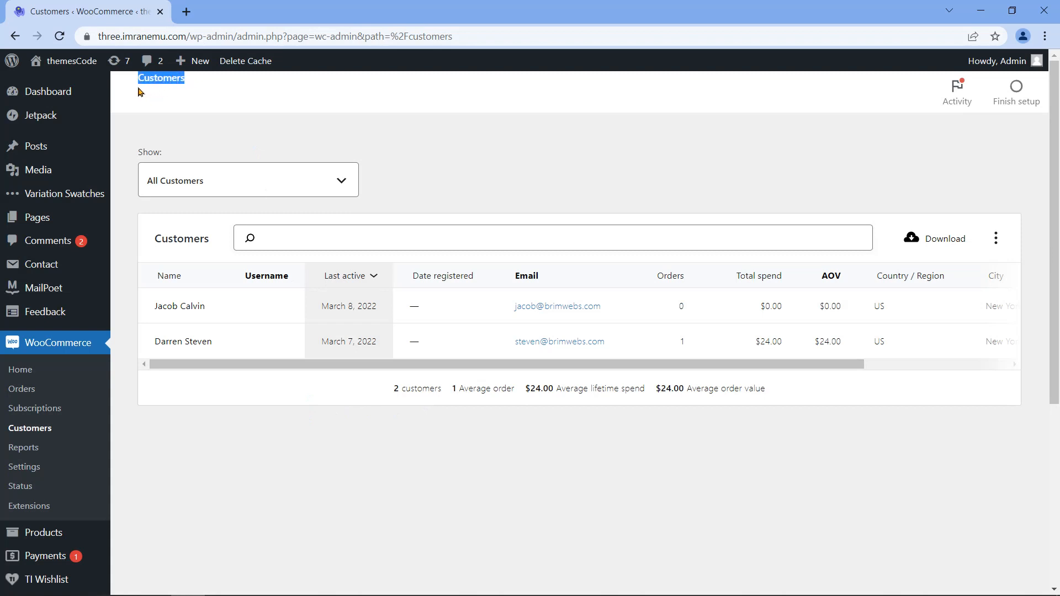
click(187, 133)
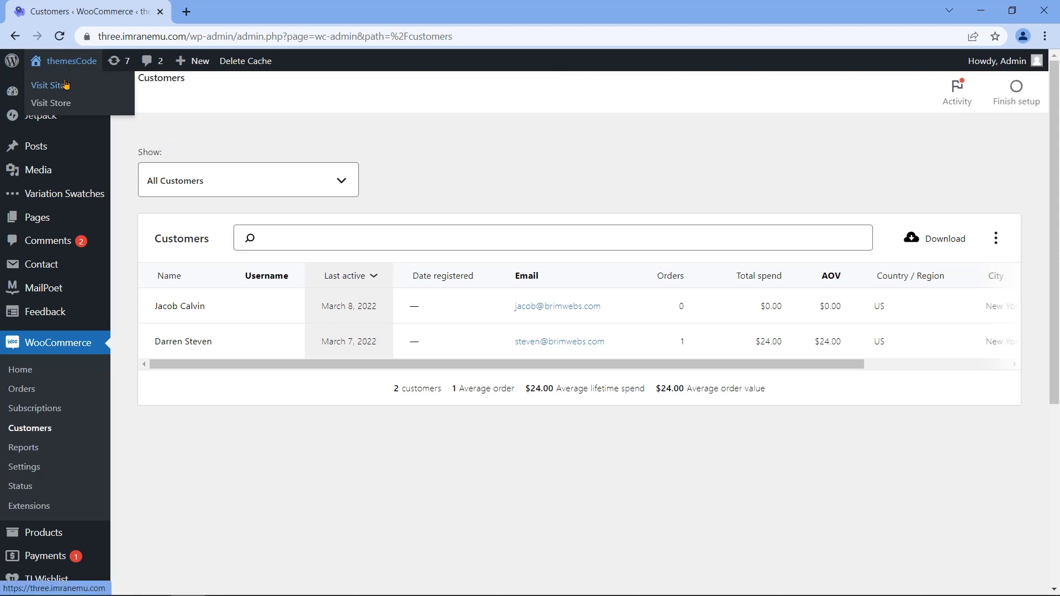
click(72, 85)
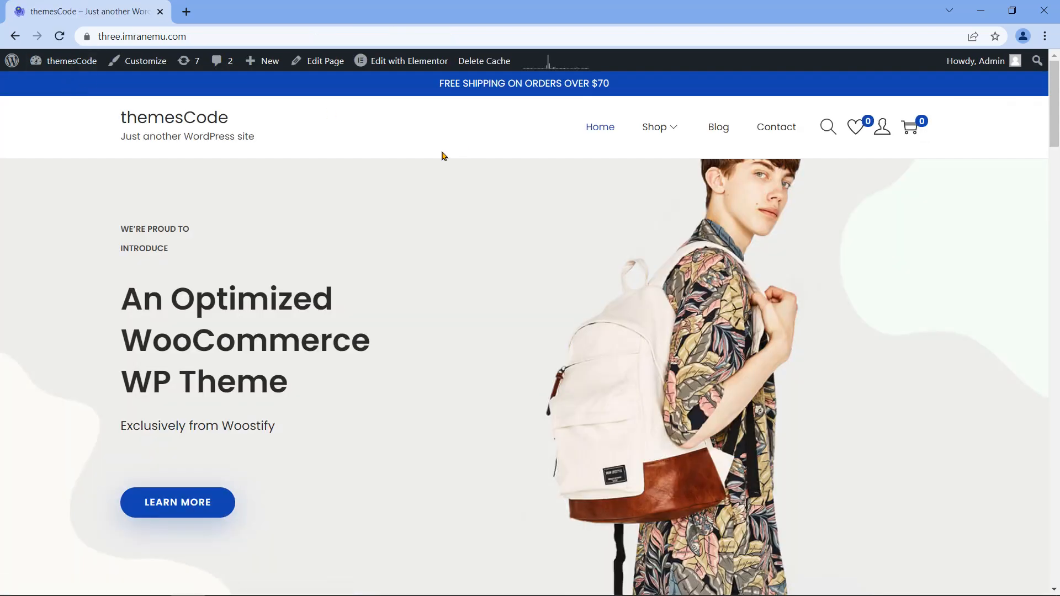
scroll(442, 156, down, 10)
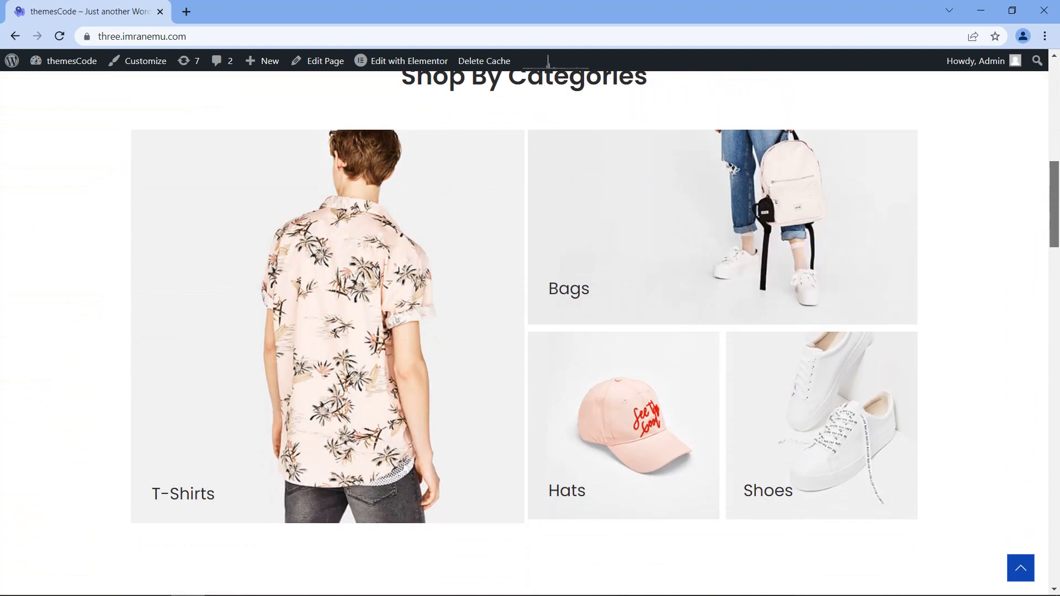
drag(1054, 213, 1057, 114)
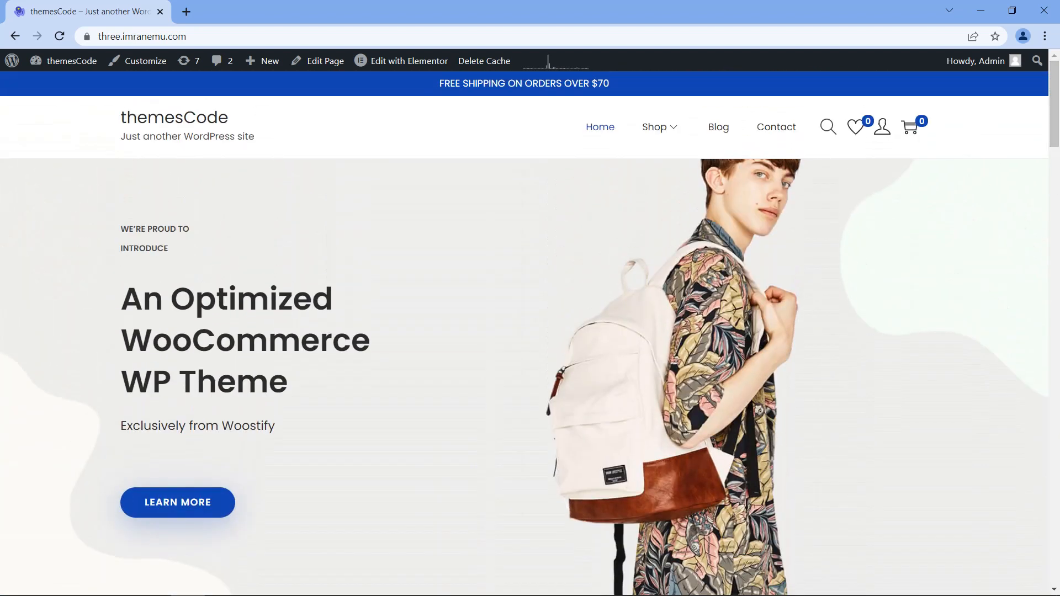
Step: Open the Shop page and scroll through its products
click(657, 133)
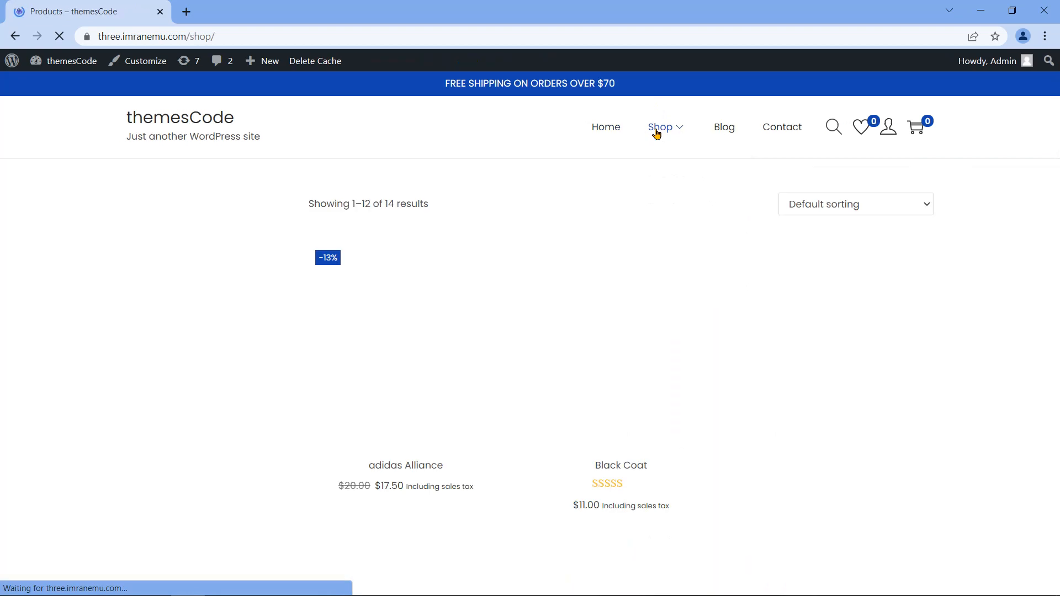
scroll(708, 183, down, 1)
scroll(531, 332, down, 20)
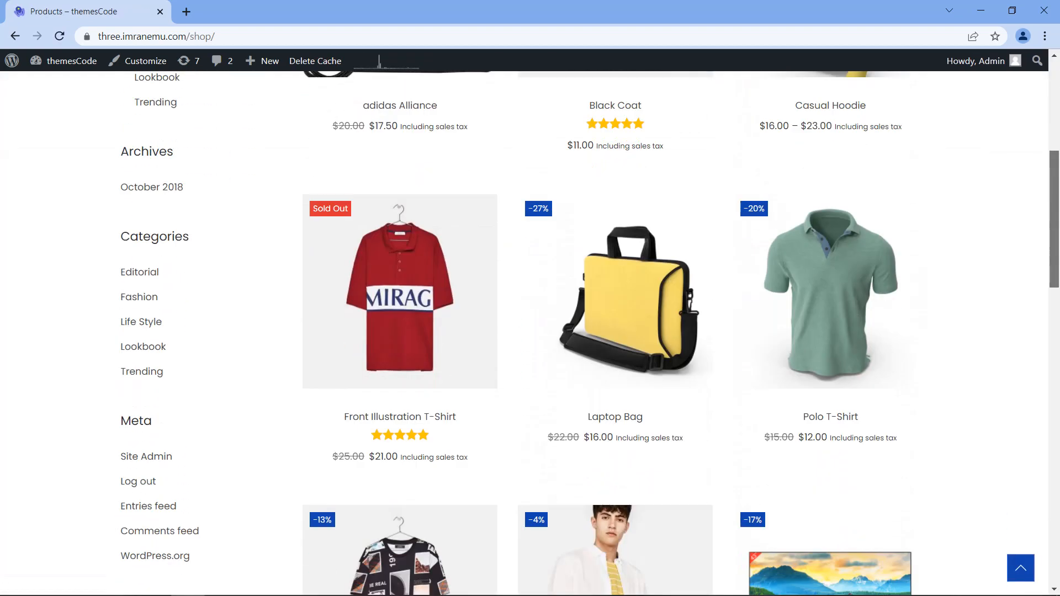
scroll(1040, 203, up, 15)
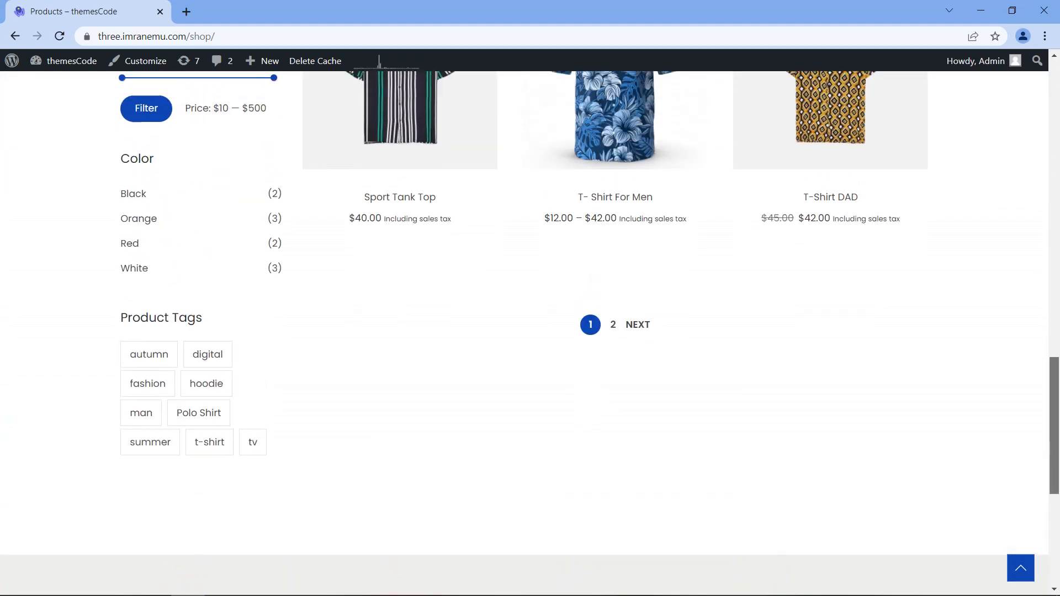
scroll(1041, 203, up, 8)
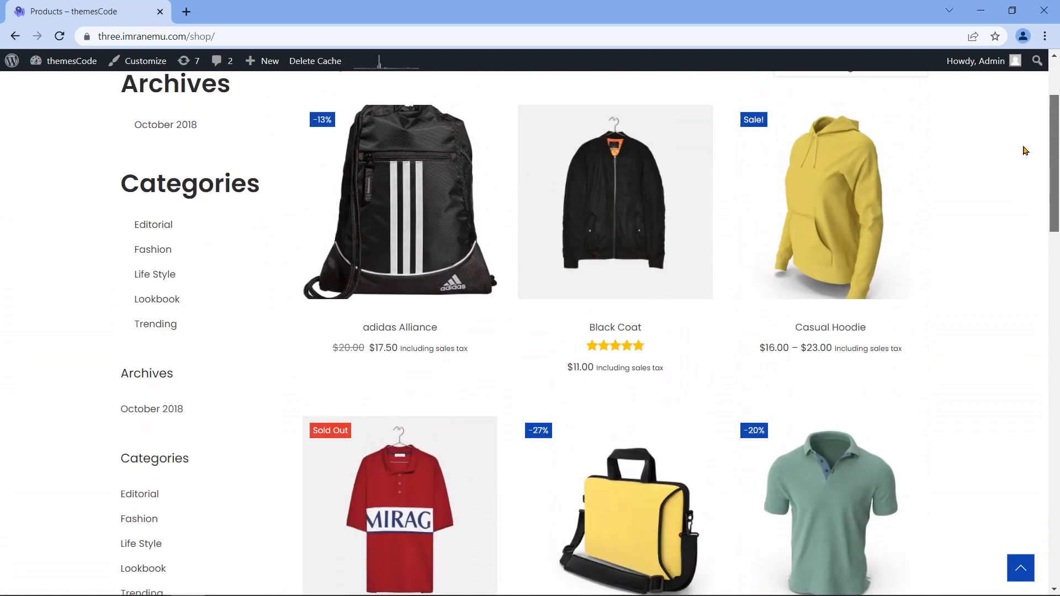
Step: Open the Shop Full Width page and scroll through it
mouse_move(670, 128)
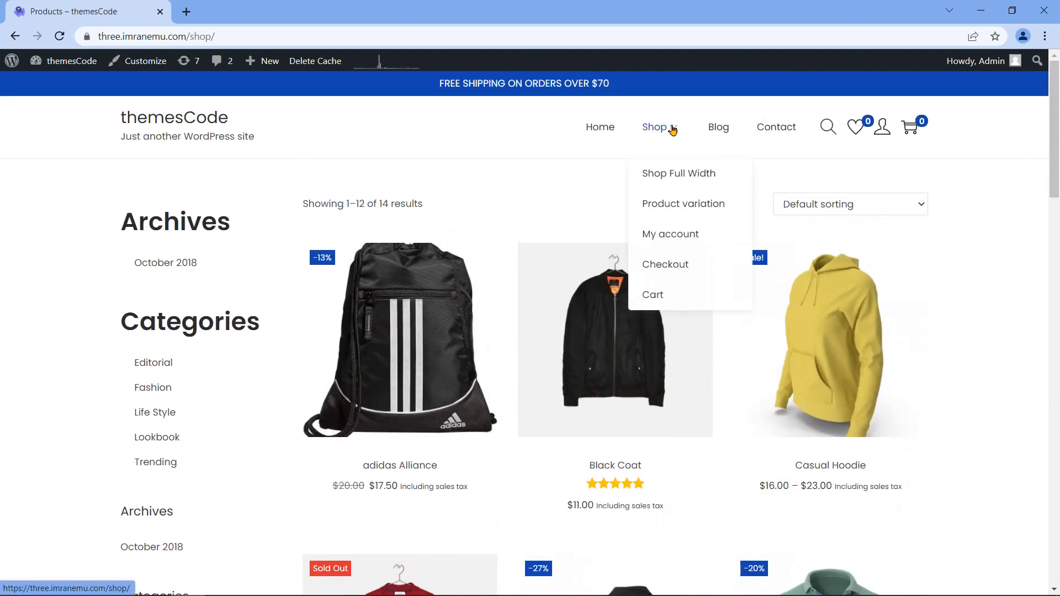
click(671, 177)
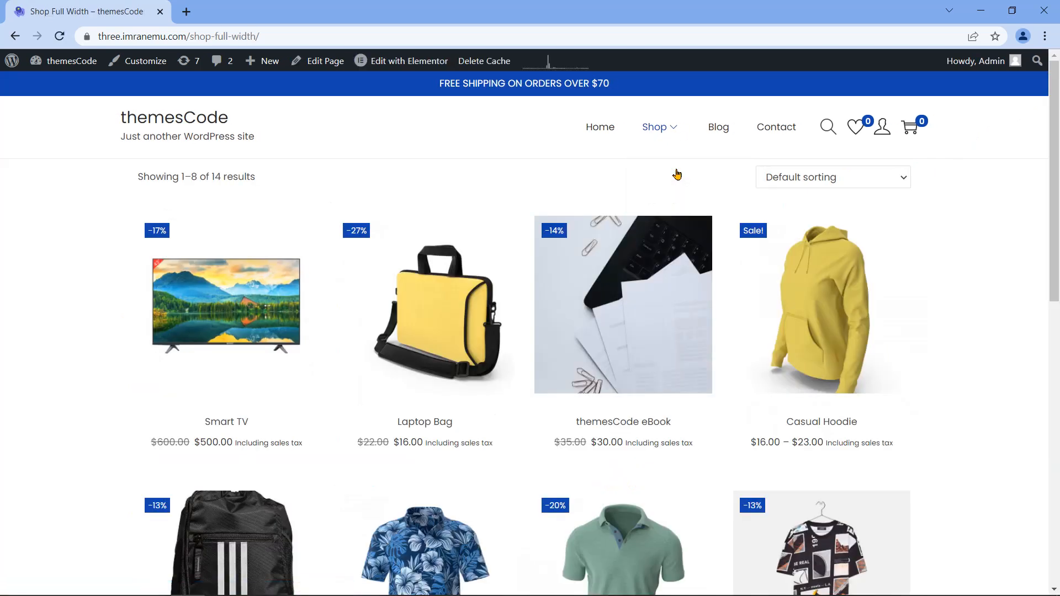
scroll(677, 174, down, 5)
scroll(530, 326, down, 5)
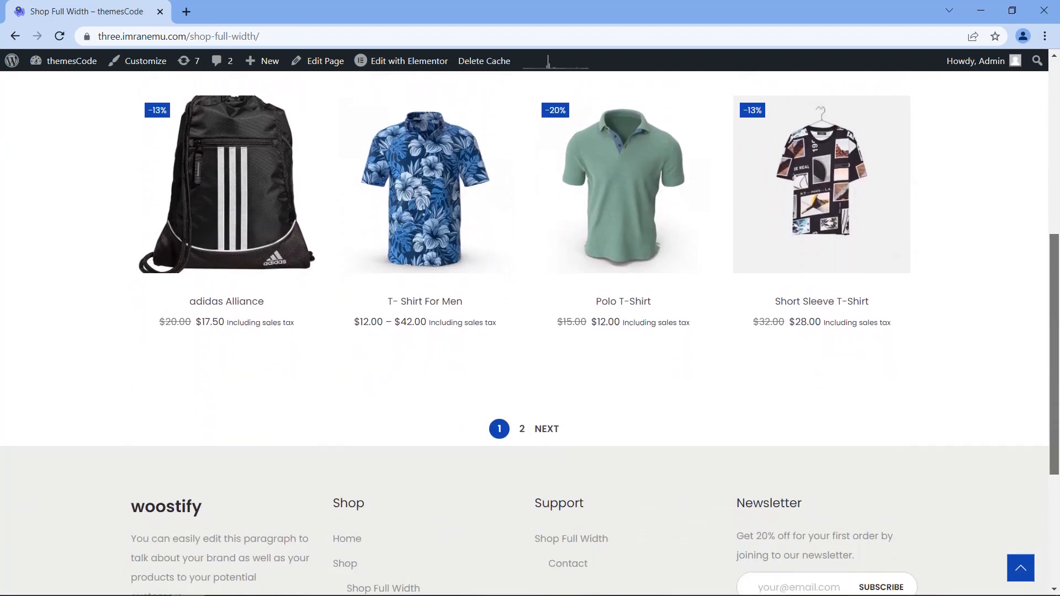
click(1021, 568)
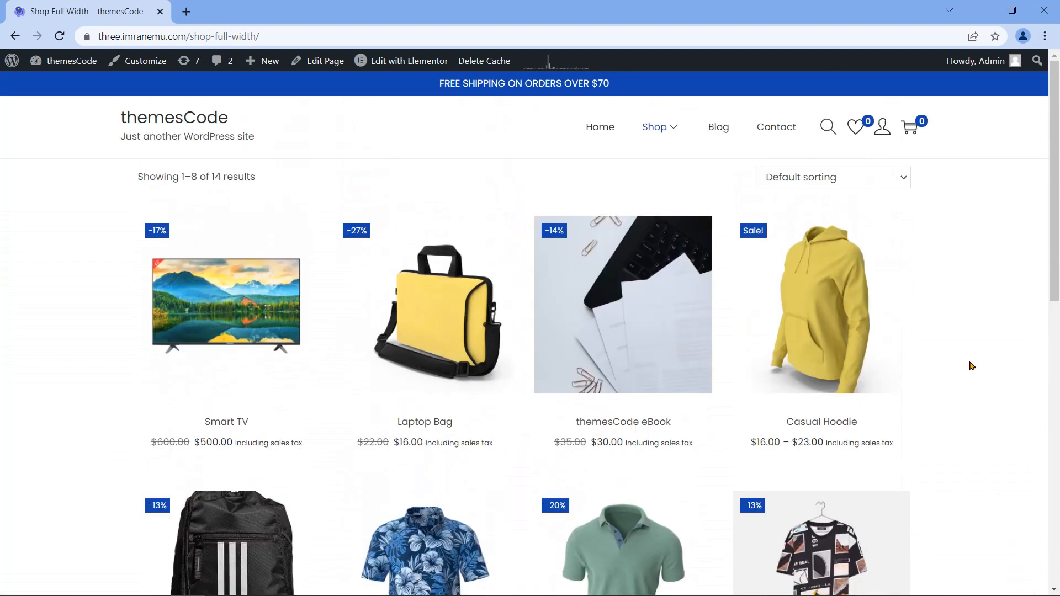
Step: Open the Working Boy T-Shirt product variation page, priced $22.00–$35.00
mouse_move(666, 129)
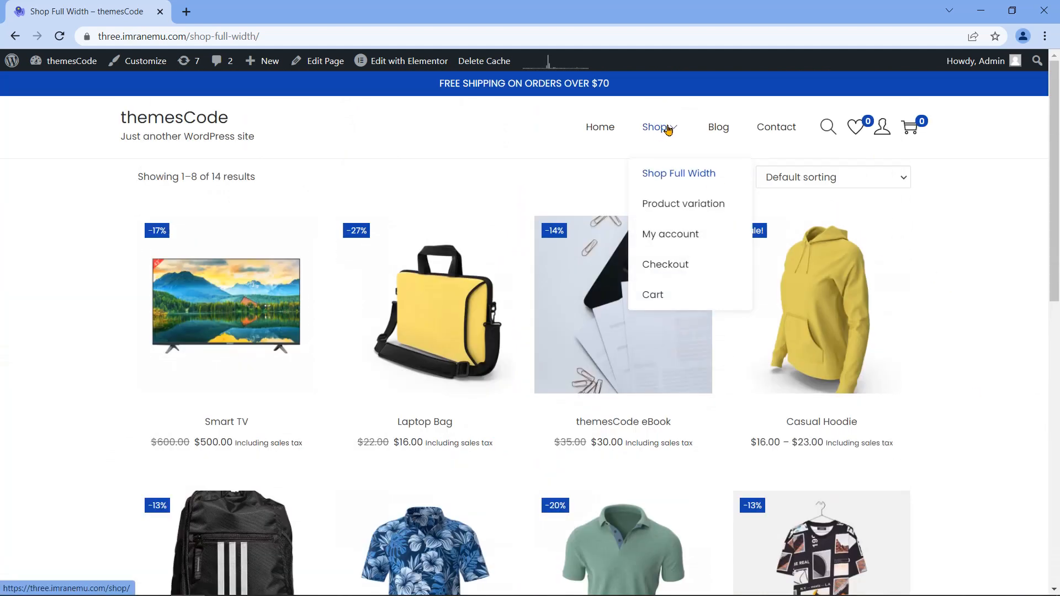
click(675, 205)
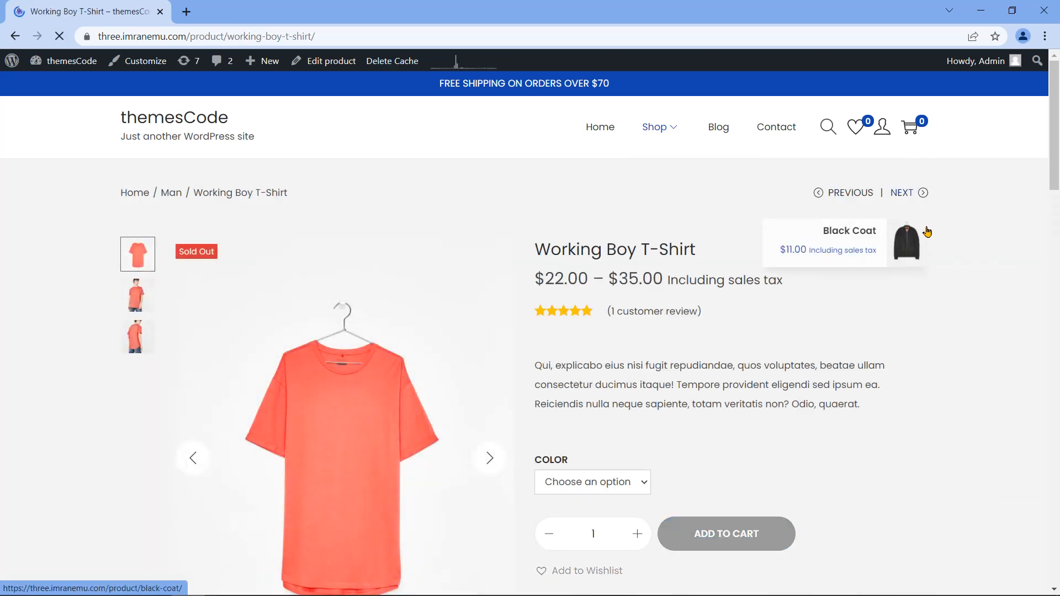
drag(1055, 118, 1056, 513)
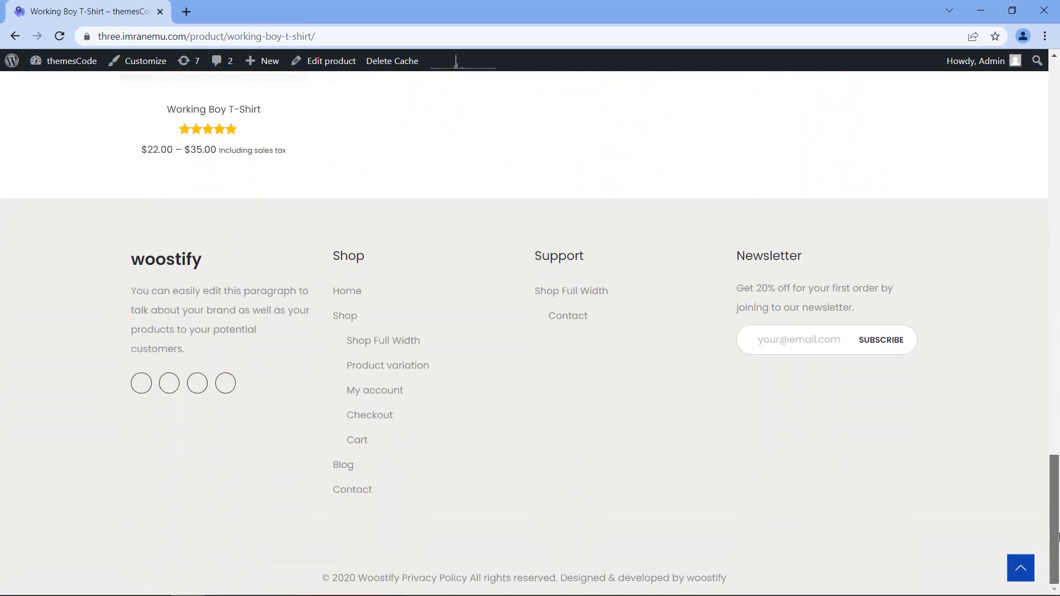
click(1021, 568)
mouse_move(656, 126)
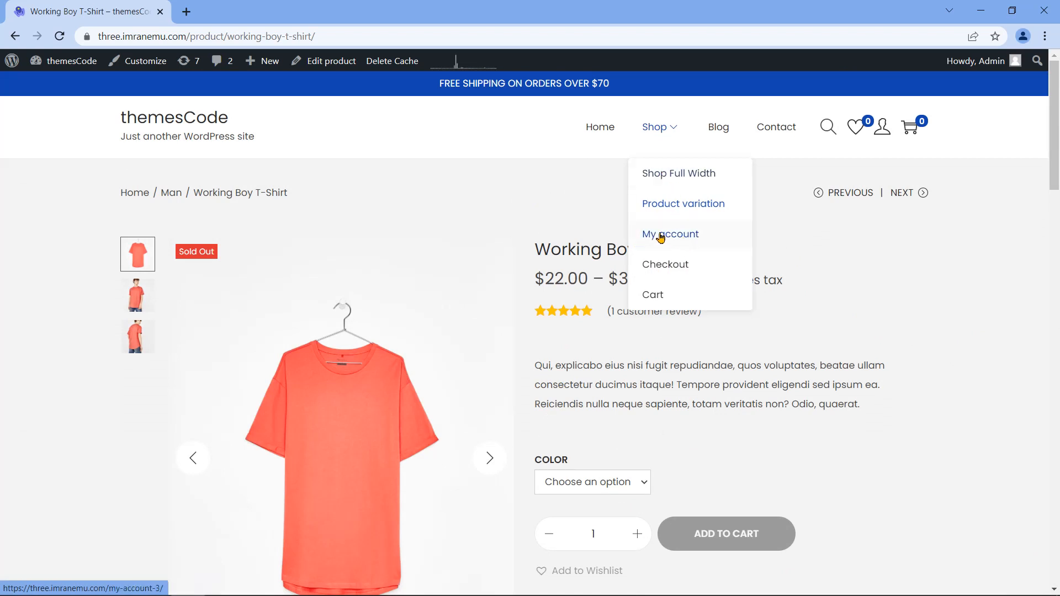
Step: Open My account and view its Orders, Subscriptions and Downloads sections
click(702, 237)
drag(1054, 257, 1051, 530)
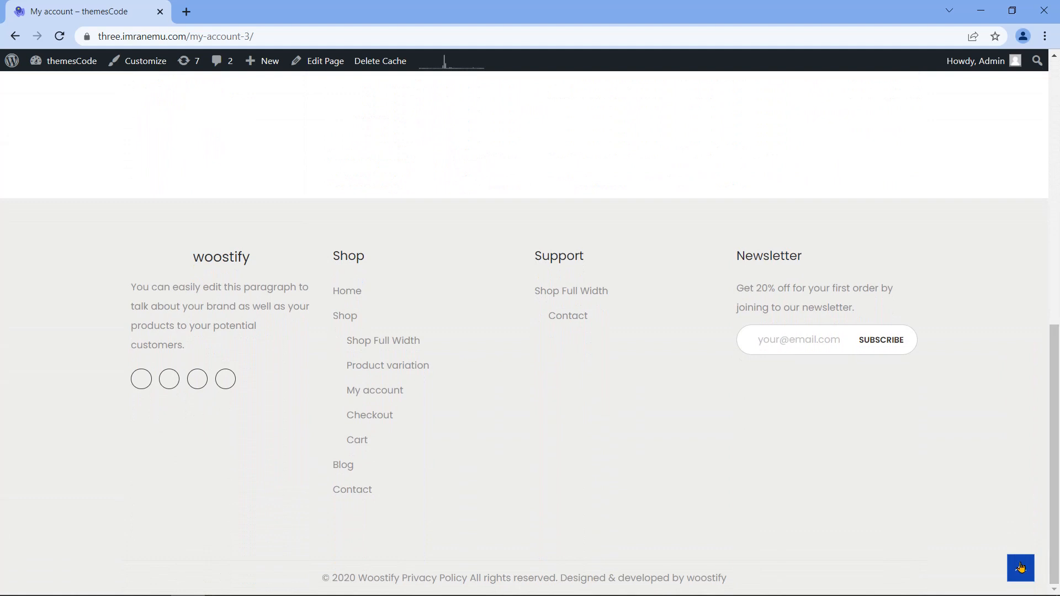
click(1021, 569)
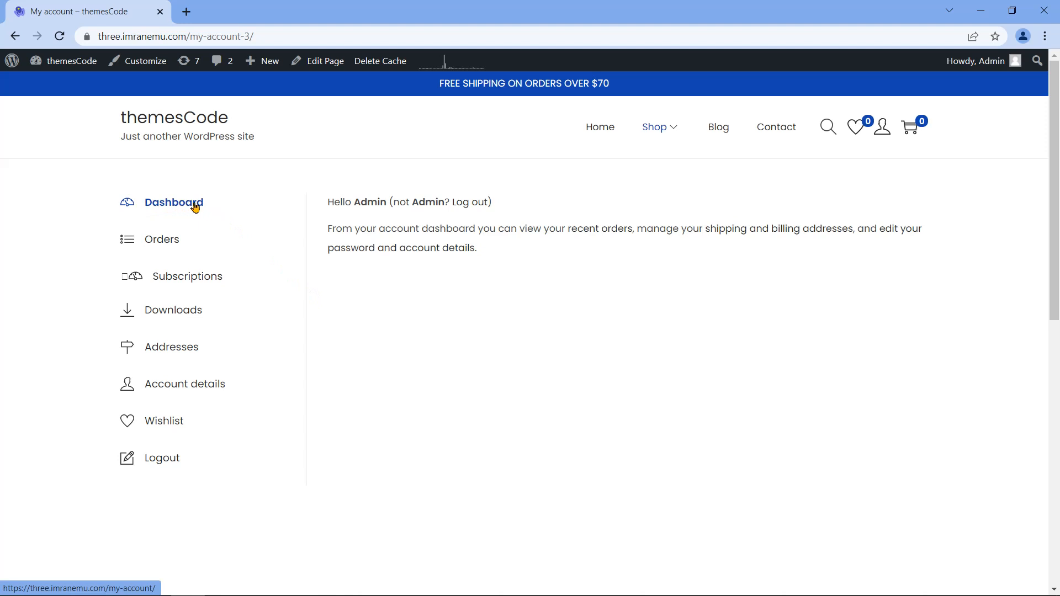
click(166, 247)
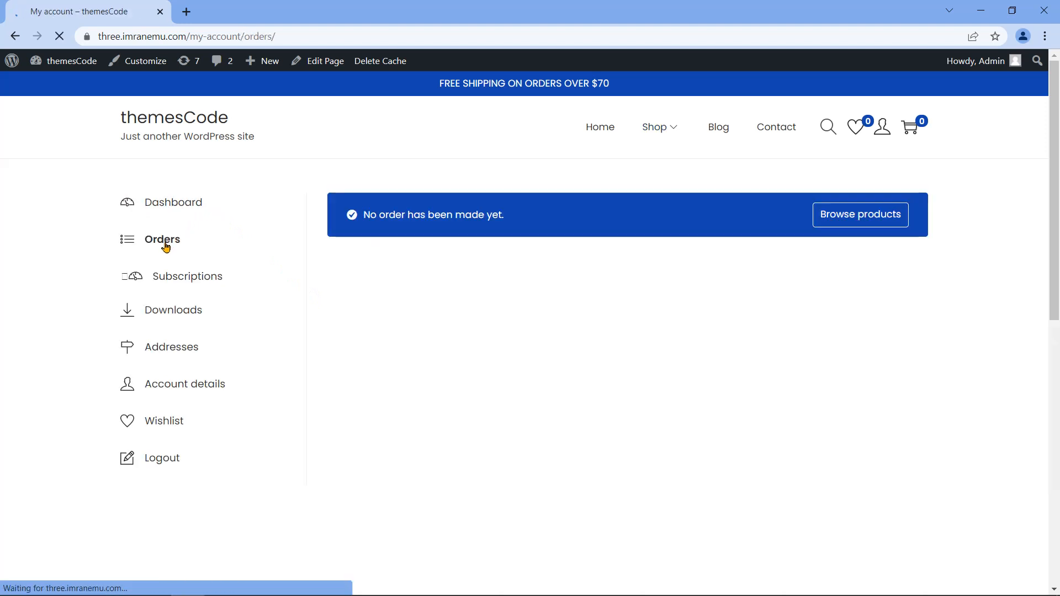
click(210, 282)
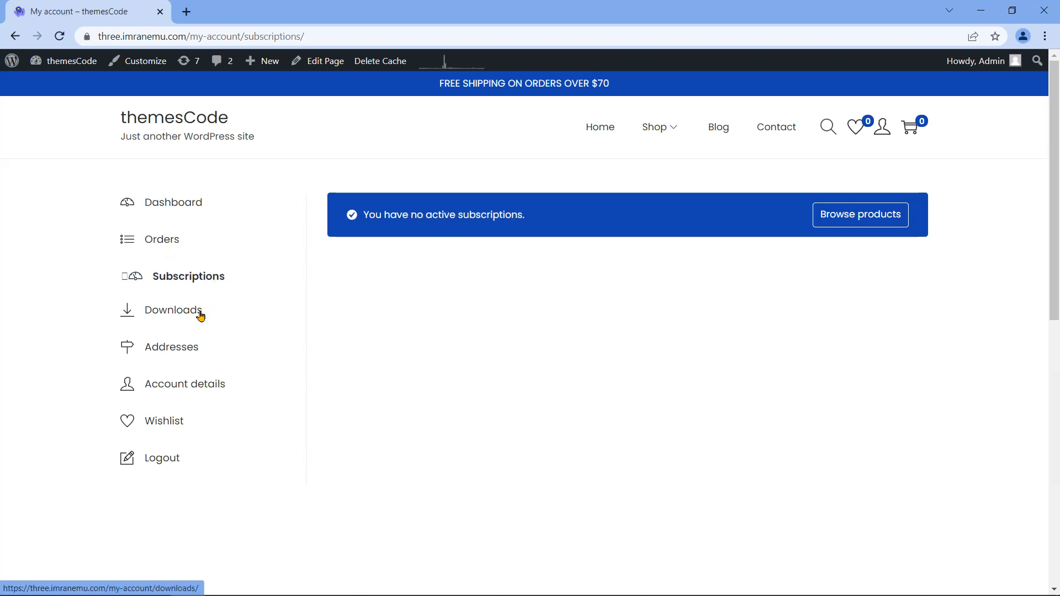
click(200, 317)
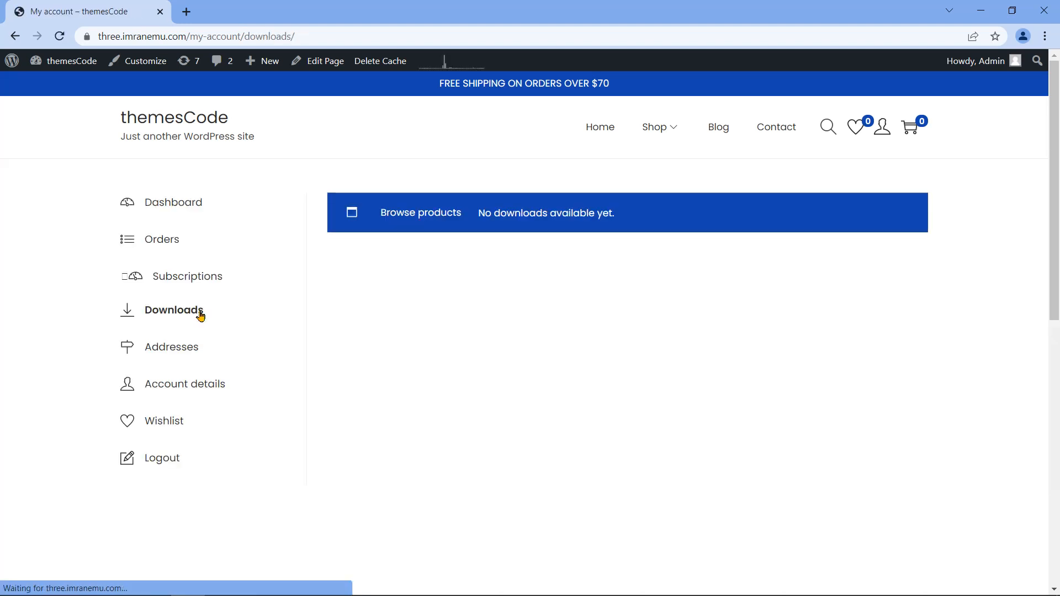
Step: View the Billing and Shipping addresses and the Account details form
click(194, 356)
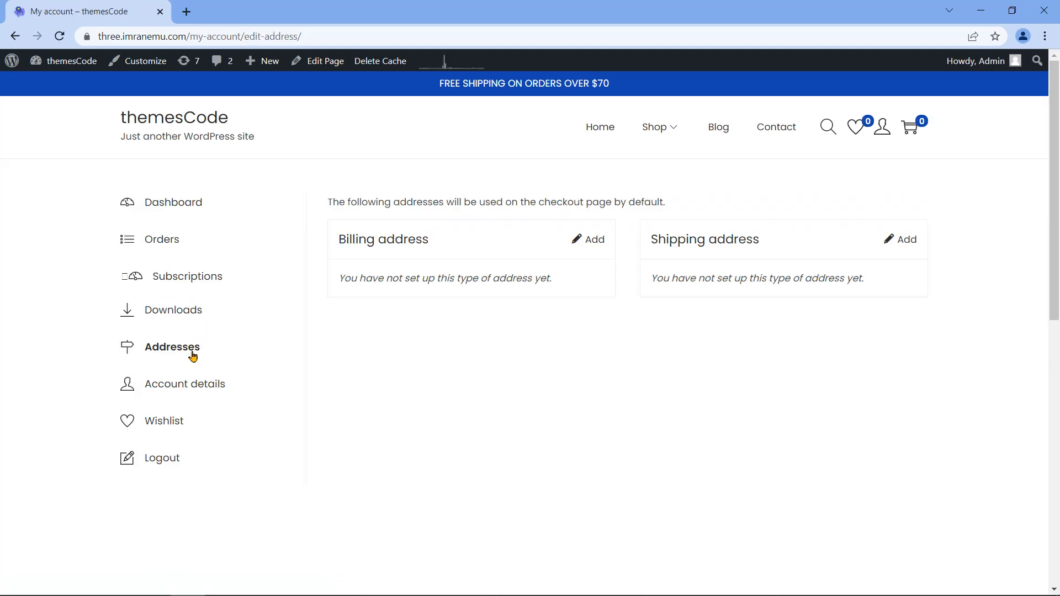
drag(339, 239, 431, 244)
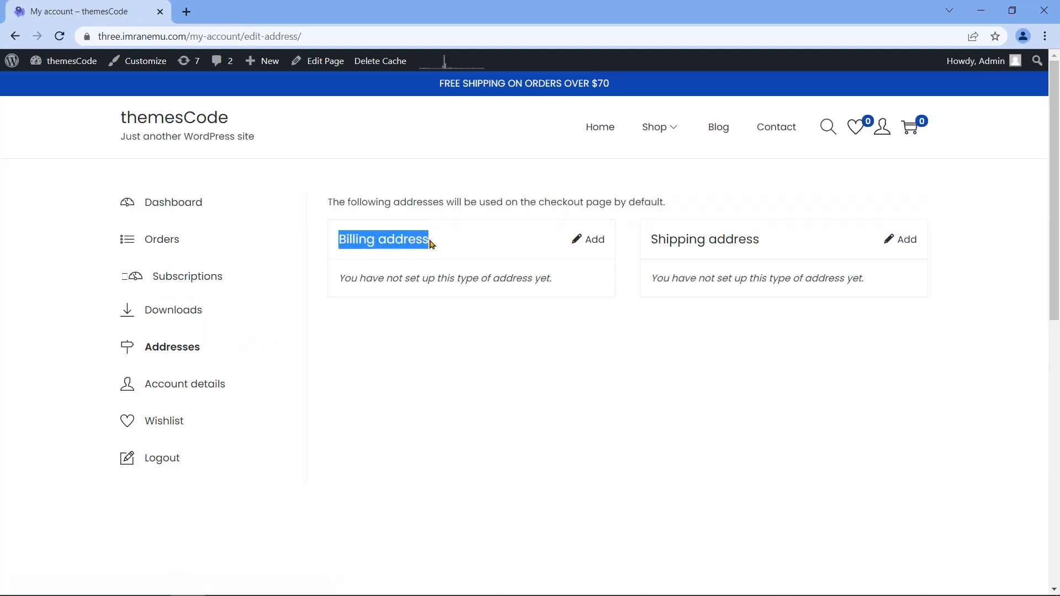
drag(651, 239, 764, 251)
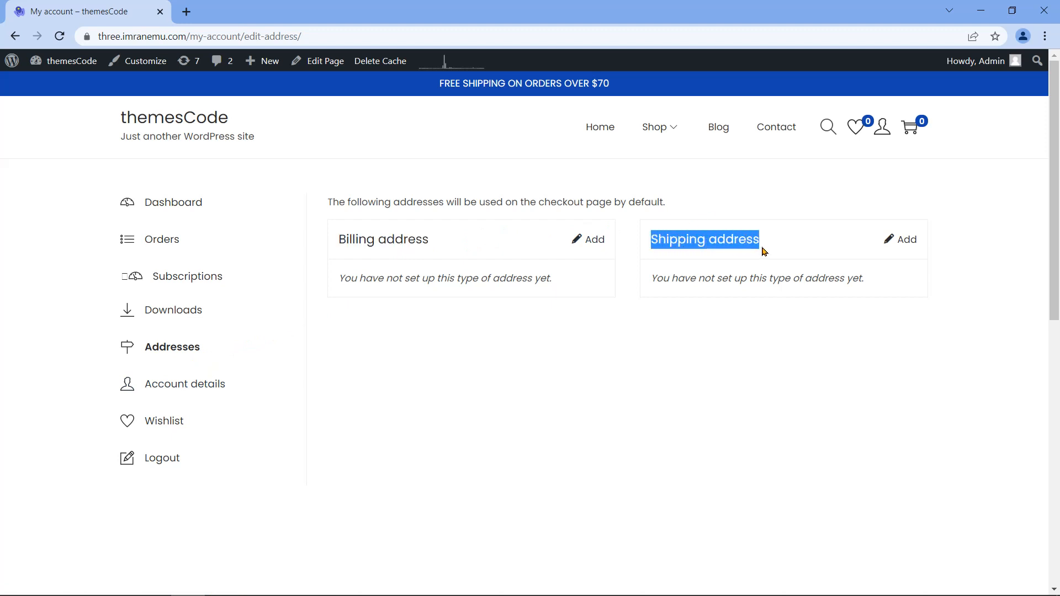
click(382, 359)
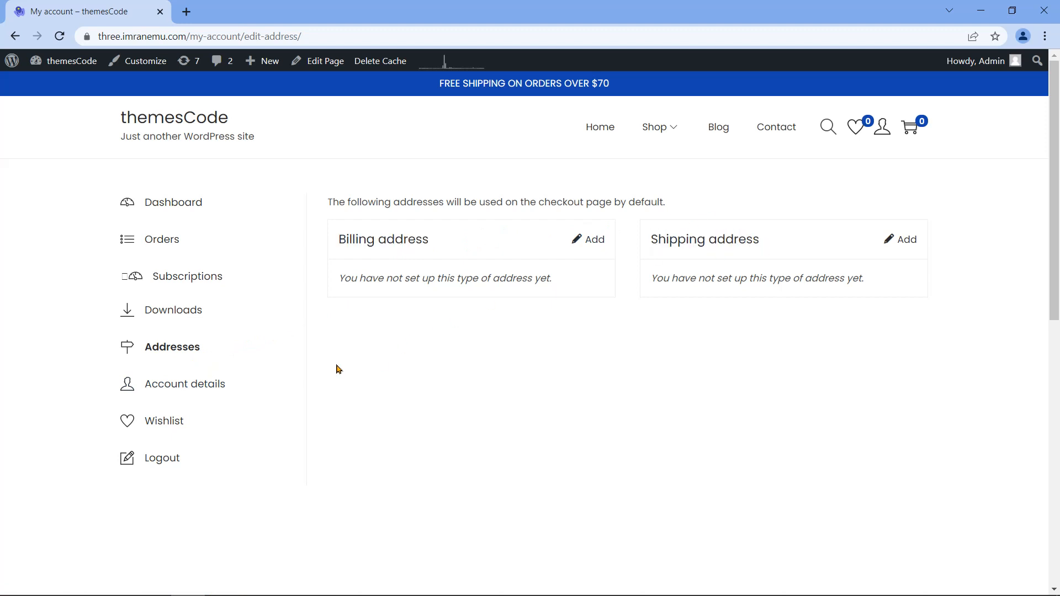
click(205, 385)
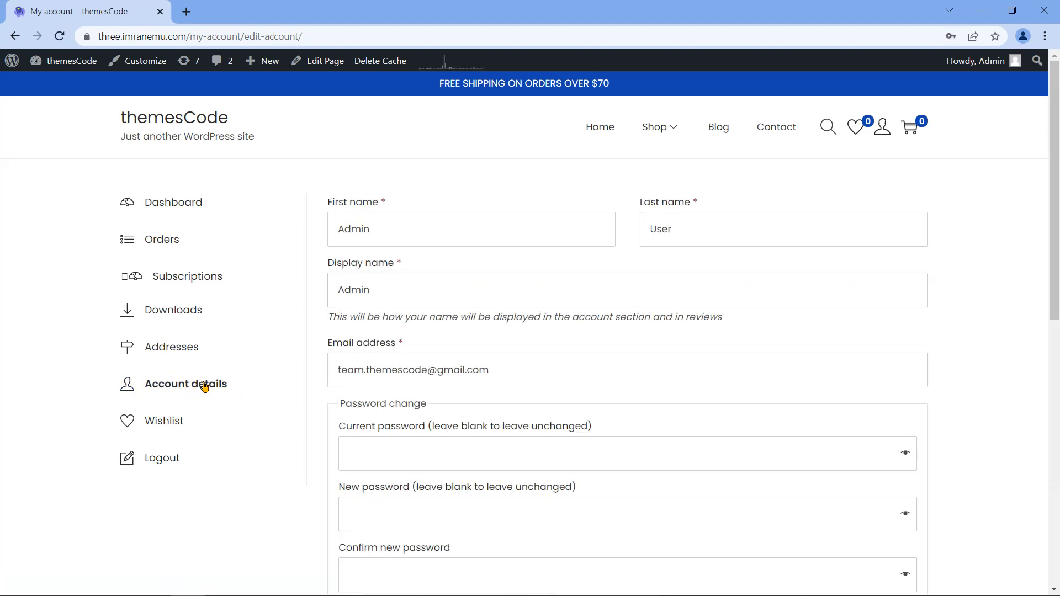
mouse_move(1053, 254)
mouse_down()
mouse_move(1051, 515)
mouse_move(1029, 334)
mouse_move(1037, 259)
mouse_up()
Step: Check the wishlist and checkout page, then open the empty Cart page
click(161, 424)
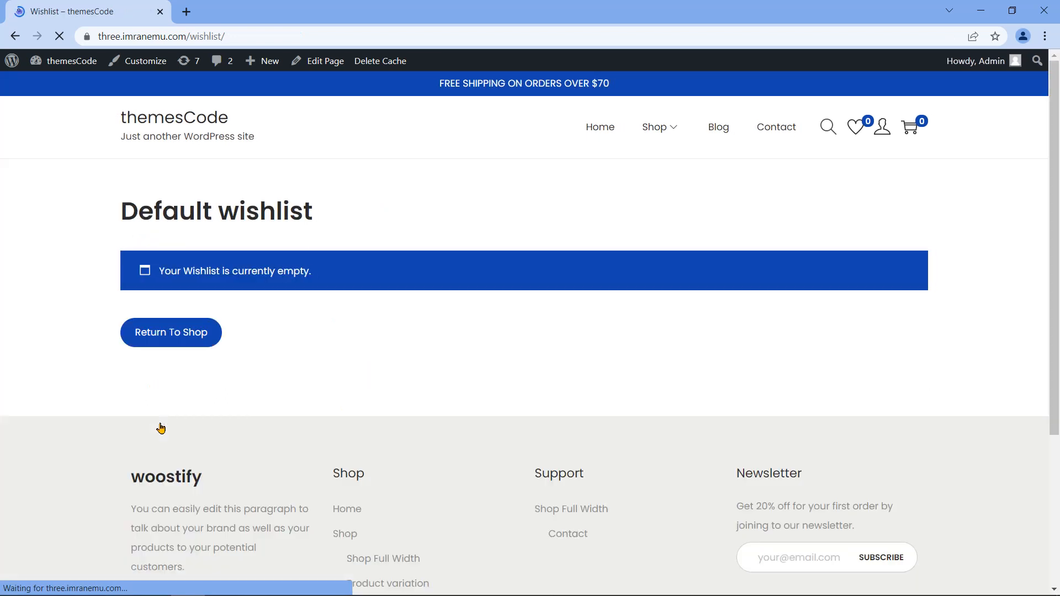
click(14, 36)
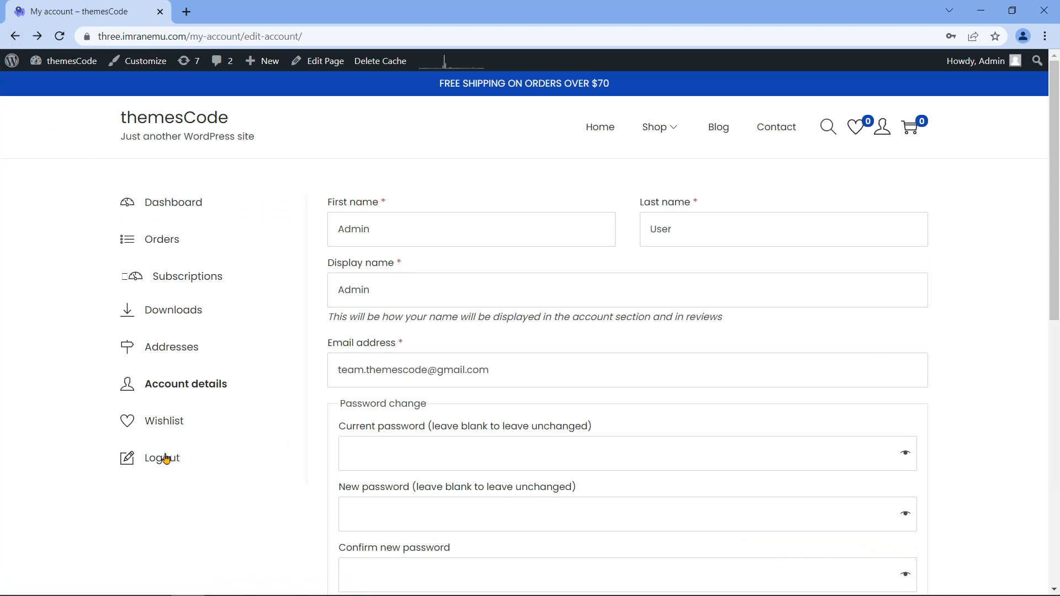
mouse_move(673, 136)
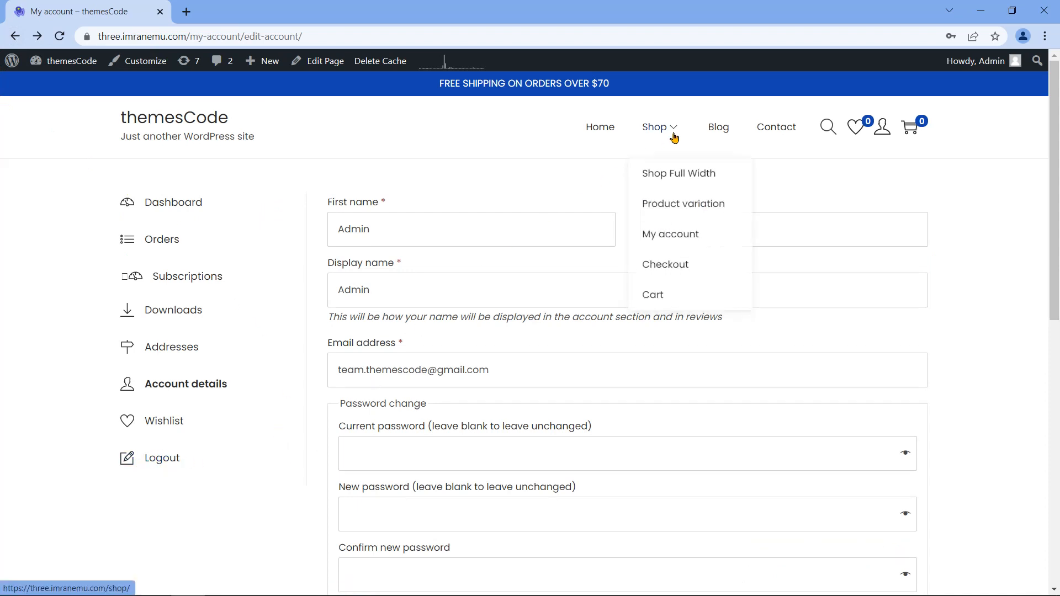
click(678, 273)
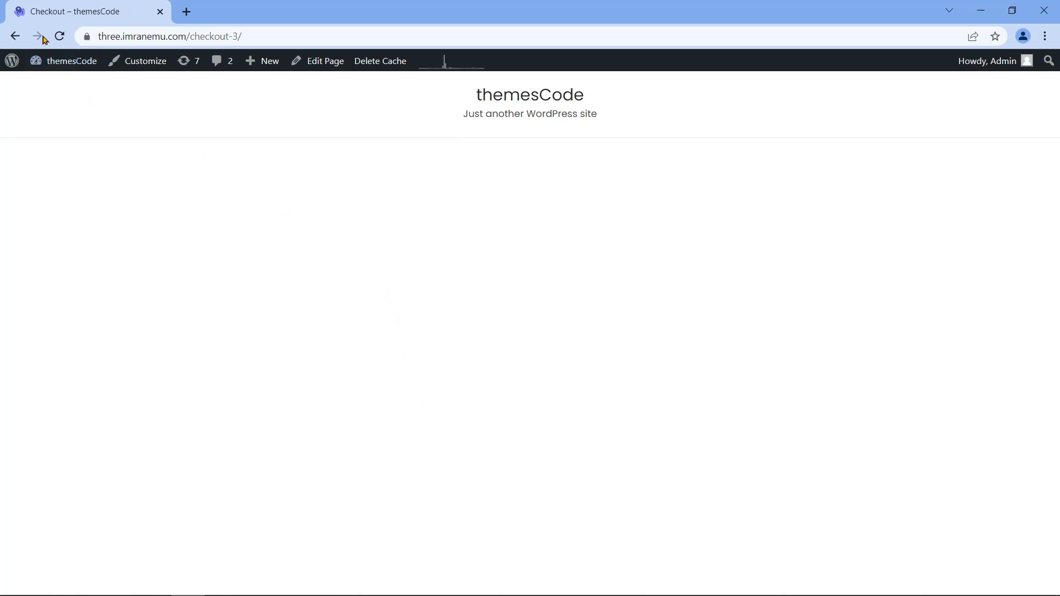
click(14, 37)
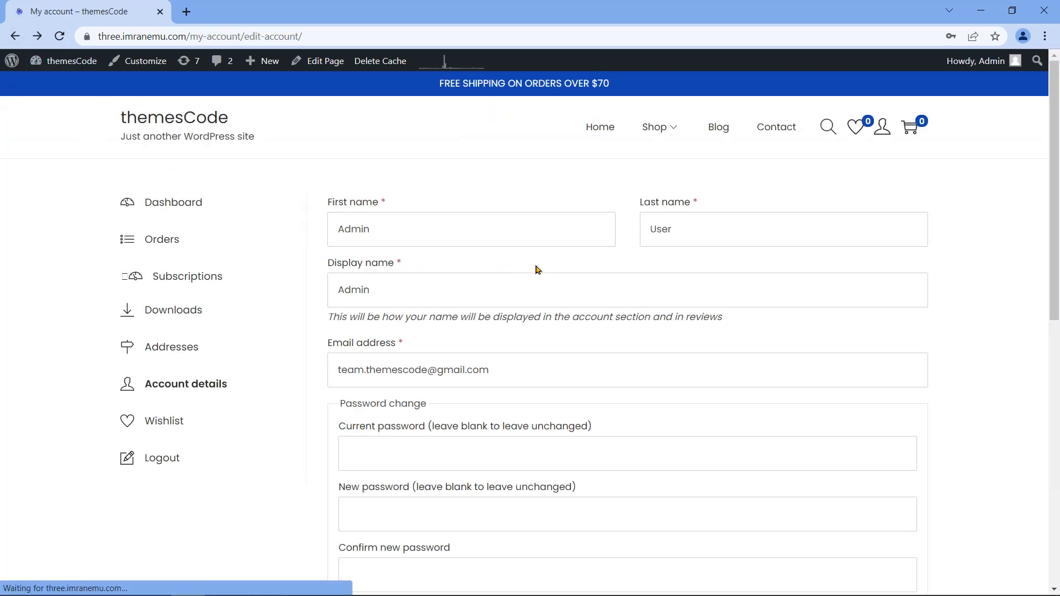
mouse_move(670, 131)
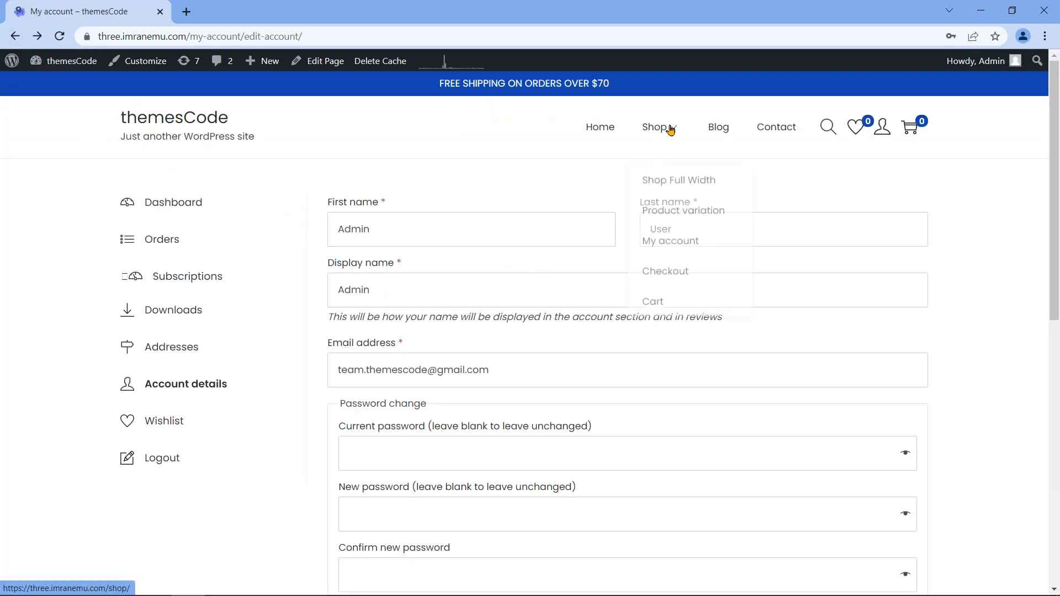
click(655, 296)
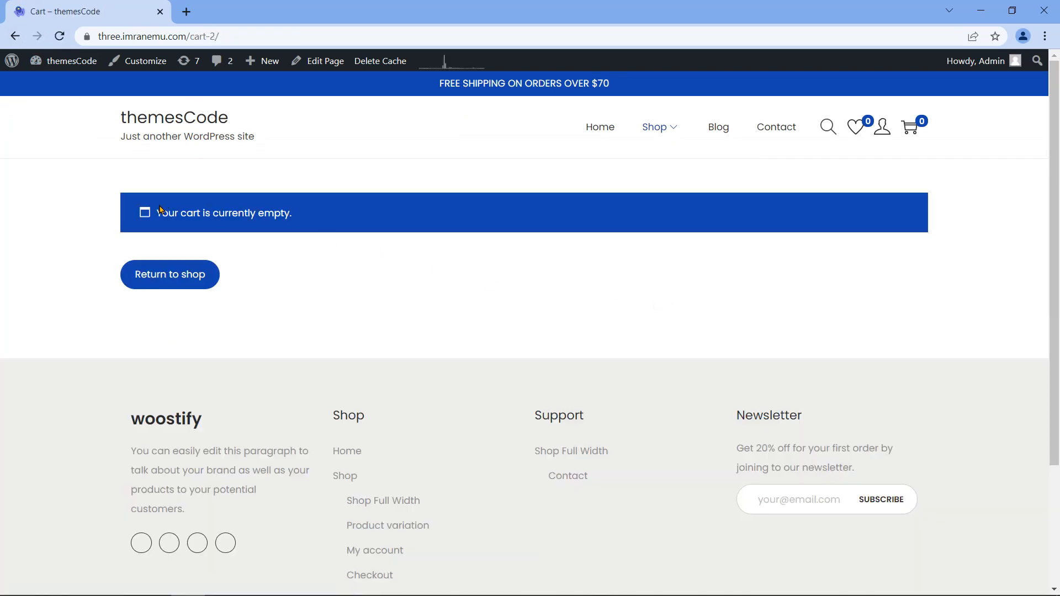
Step: Open the Blog page and scroll through its posts
drag(157, 212, 300, 227)
click(657, 258)
click(724, 132)
drag(1056, 99, 1056, 513)
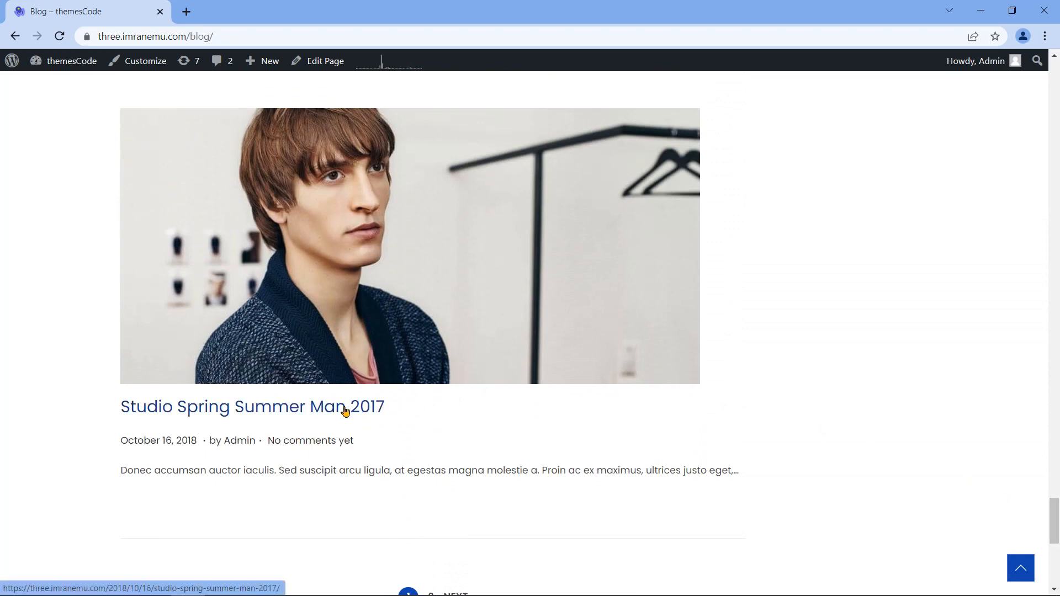
Step: Read the Studio Spring Summer Man 2017 blog post
click(310, 409)
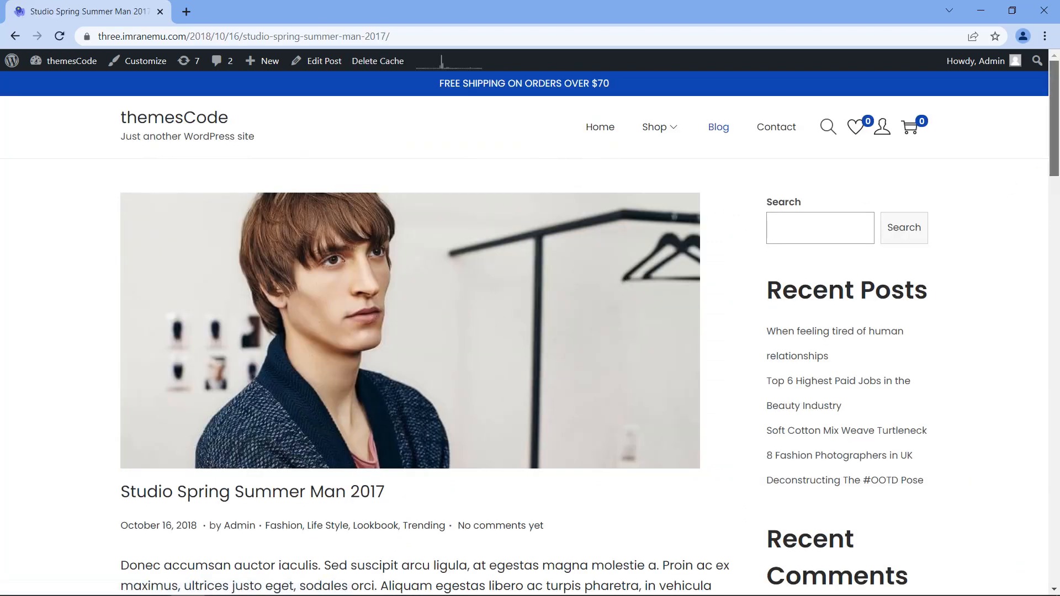
scroll(310, 412, down, 14)
scroll(530, 331, down, 20)
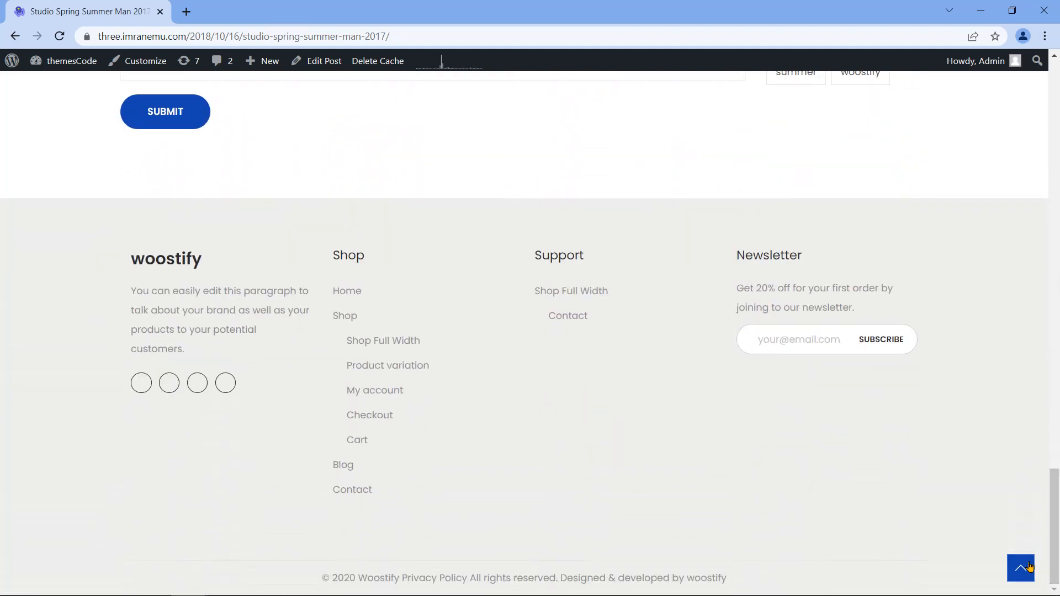
click(1021, 568)
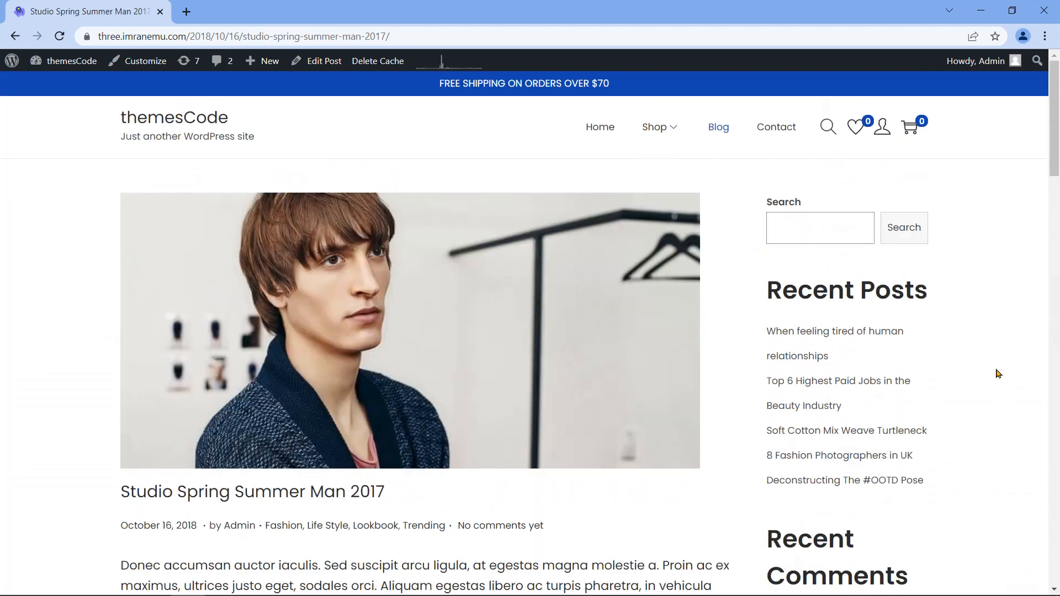
Step: Visit the Contact page, then launch Customize from the admin bar
click(774, 132)
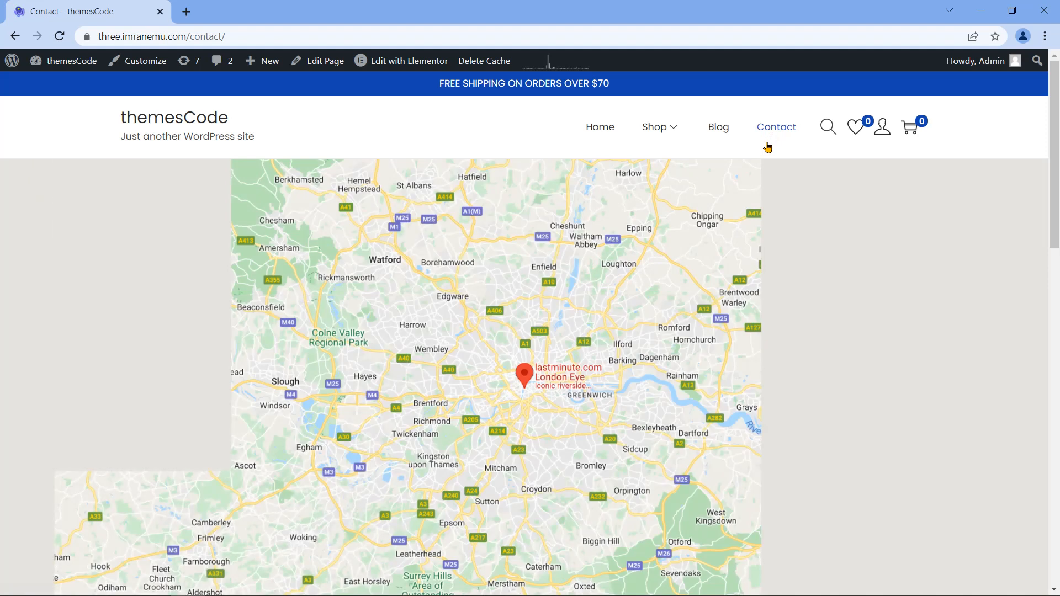
scroll(530, 332, down, 15)
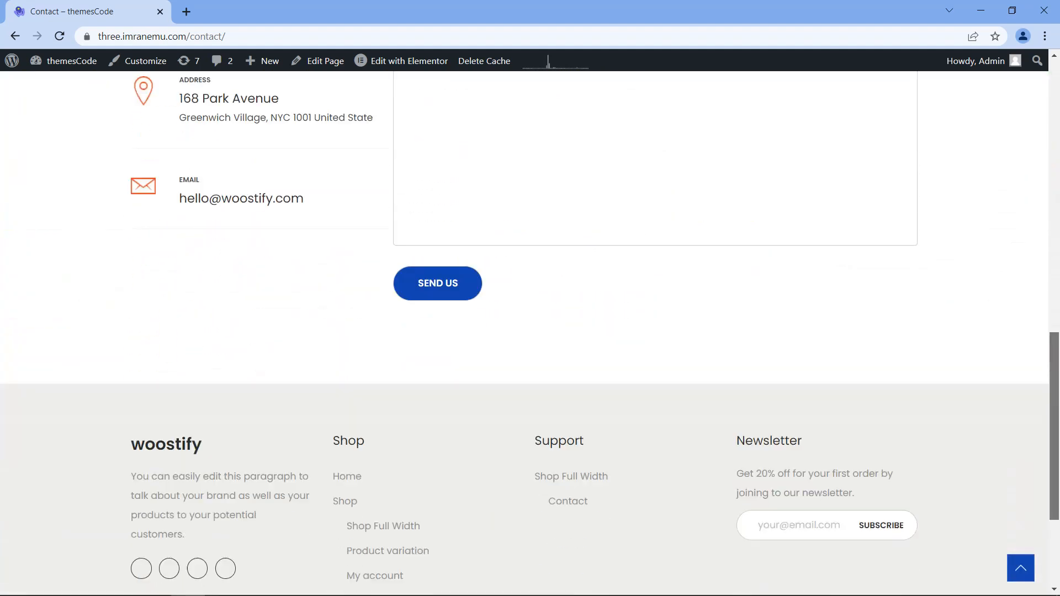
drag(1056, 421, 1057, 148)
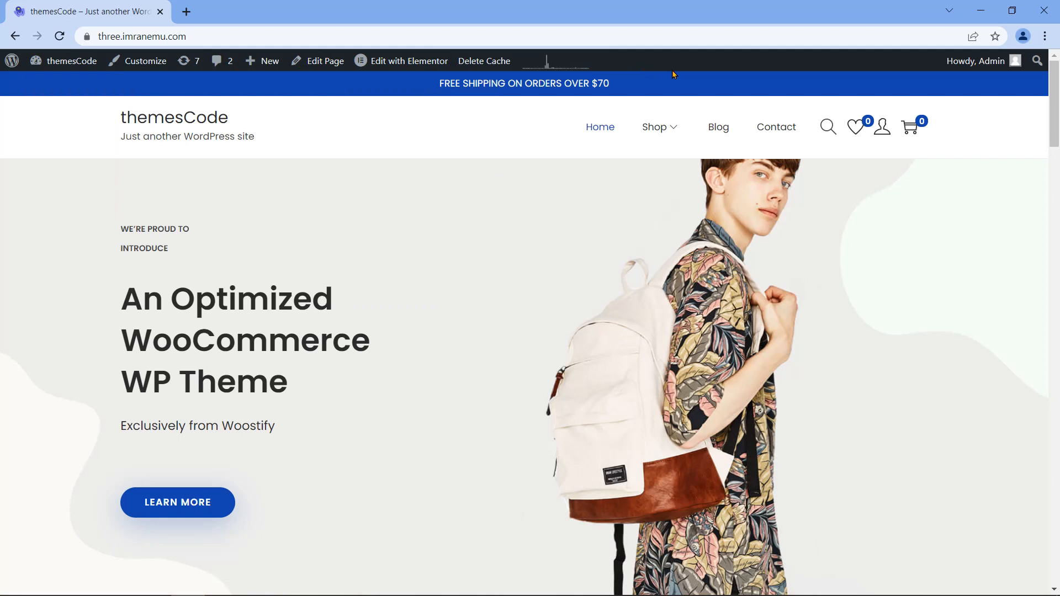
click(159, 67)
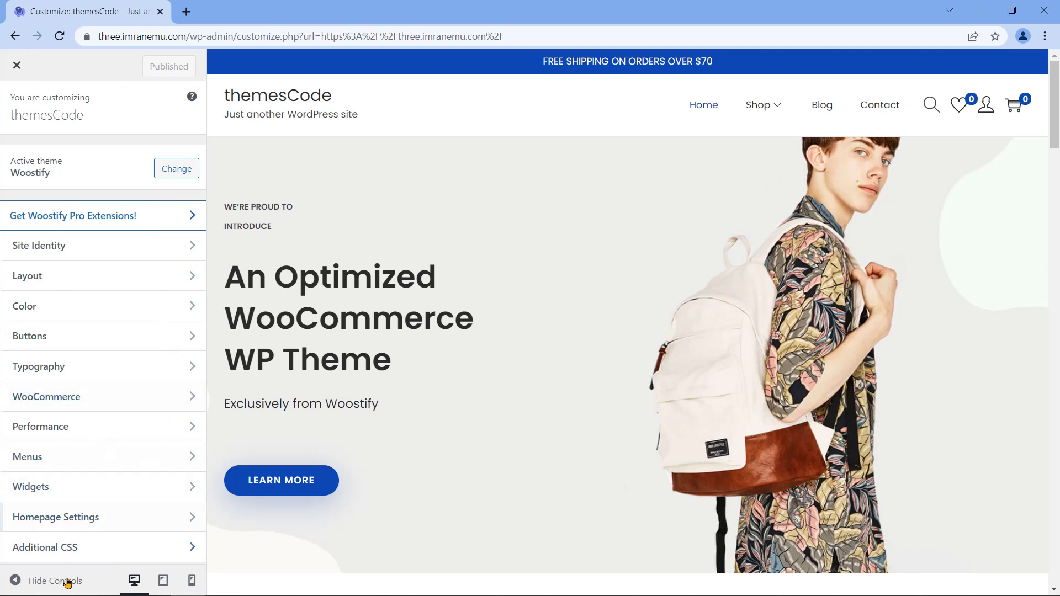
Step: Hide and restore Customizer controls, then preview the homepage at tablet, mobile and desktop widths
click(15, 581)
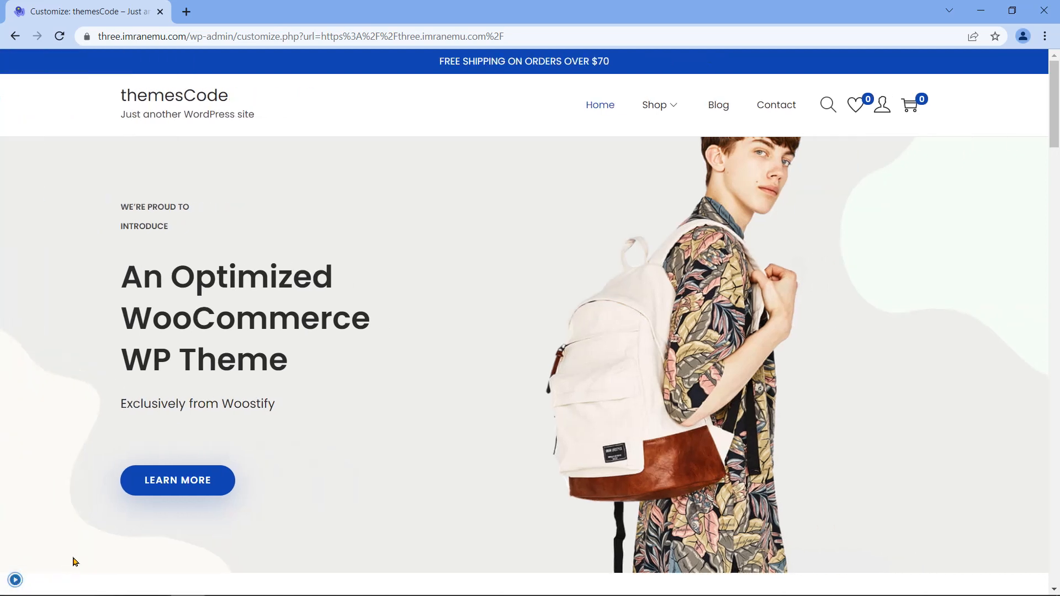
click(16, 583)
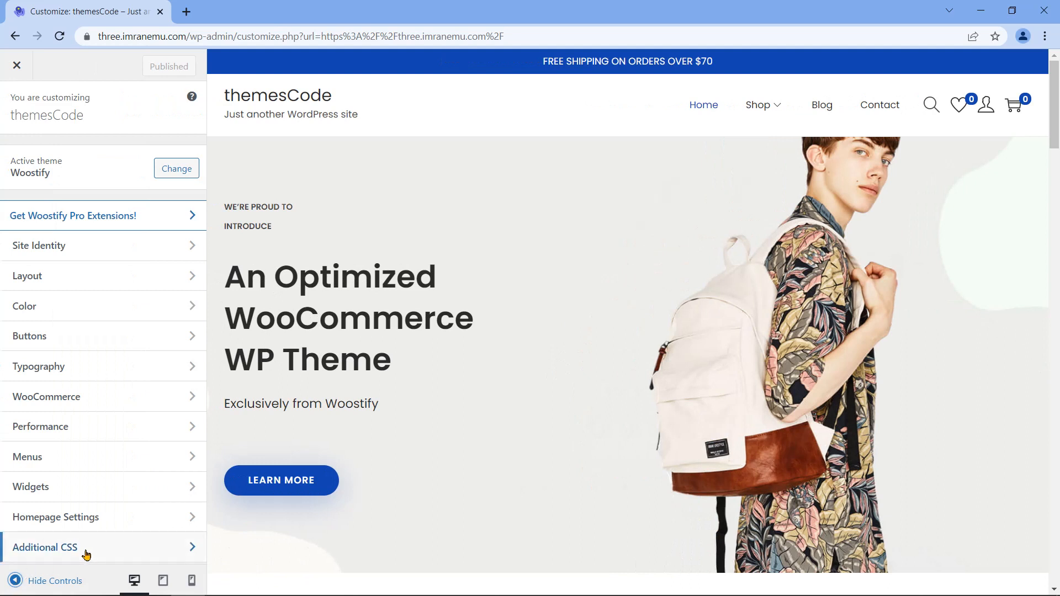
click(163, 581)
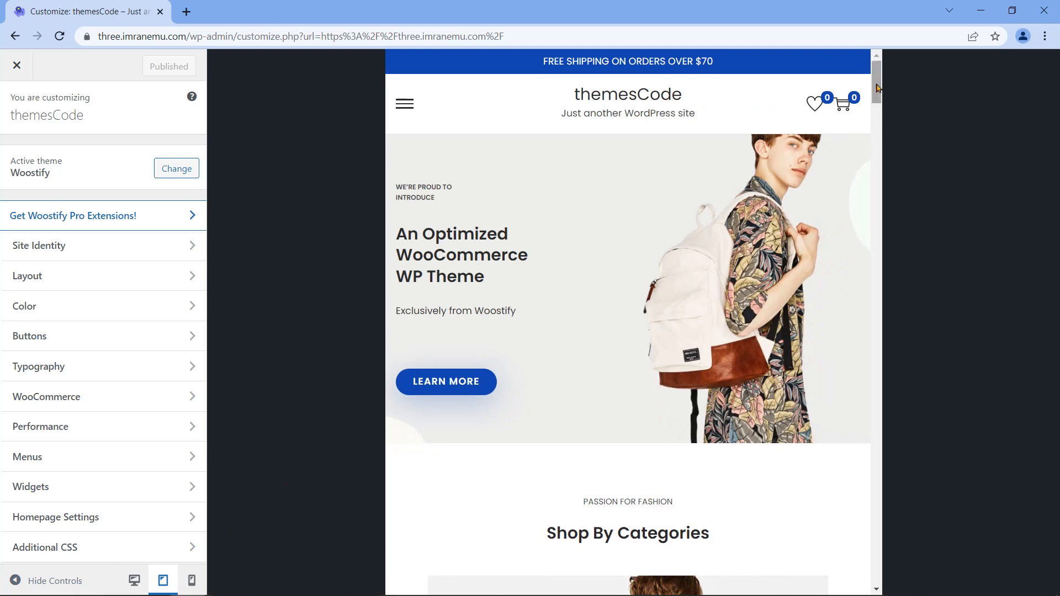
scroll(882, 111, down, 5)
drag(882, 112, 813, 570)
click(843, 568)
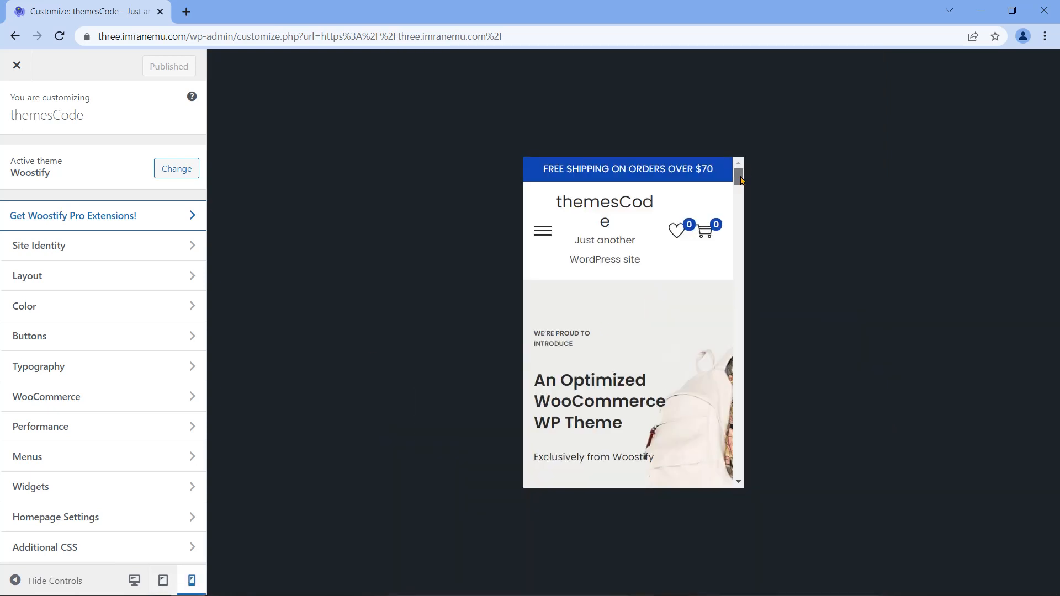
drag(740, 175, 743, 483)
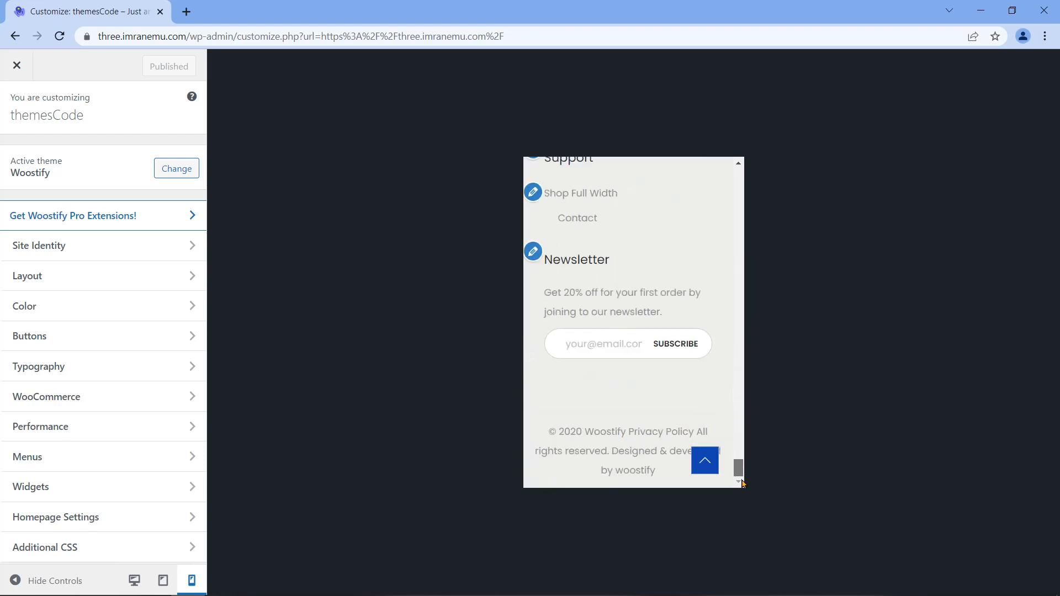
click(716, 463)
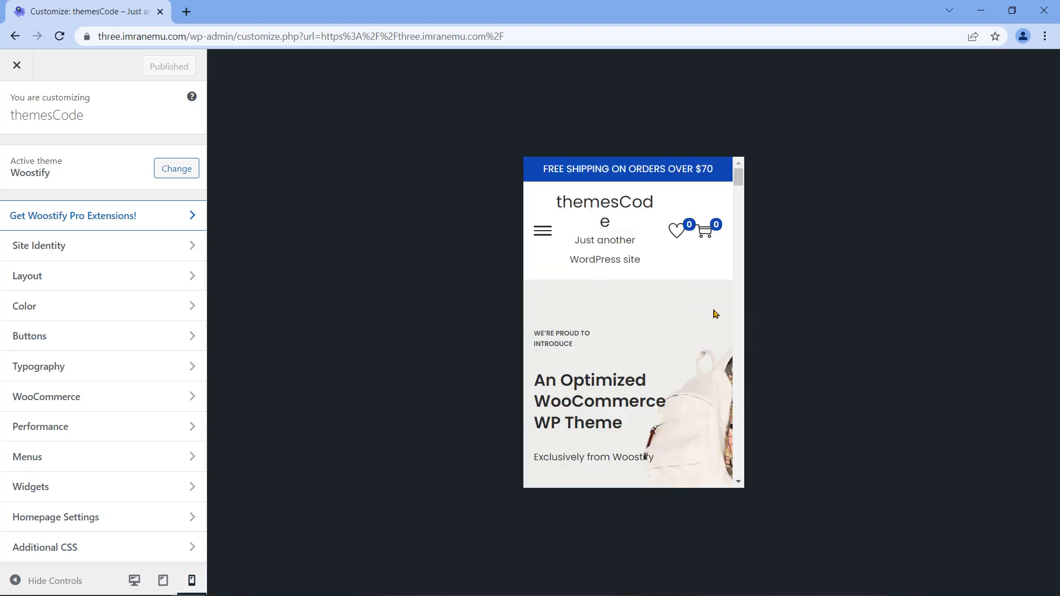
click(136, 580)
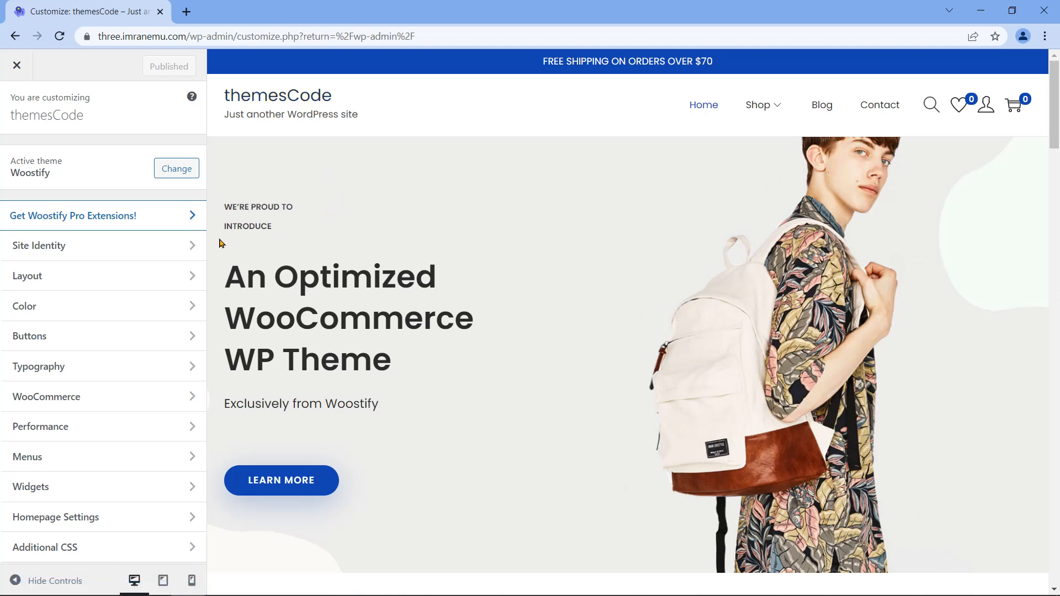
Step: Upload Saved Pictures/ClothingChemistryLogo.png in Site Identity and set it as the logo, skipping cropping
click(115, 245)
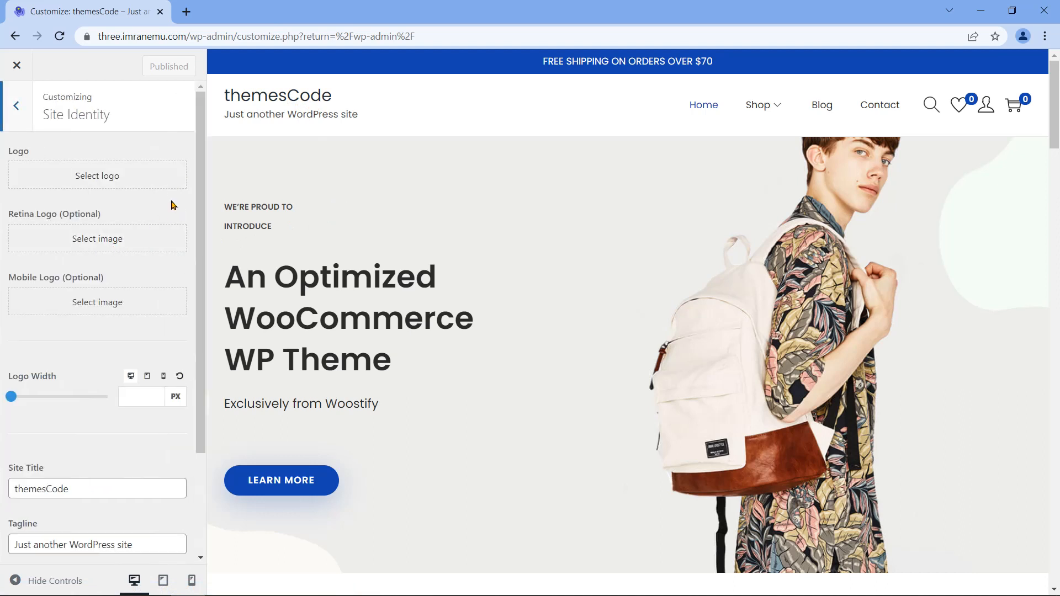
drag(9, 151, 32, 150)
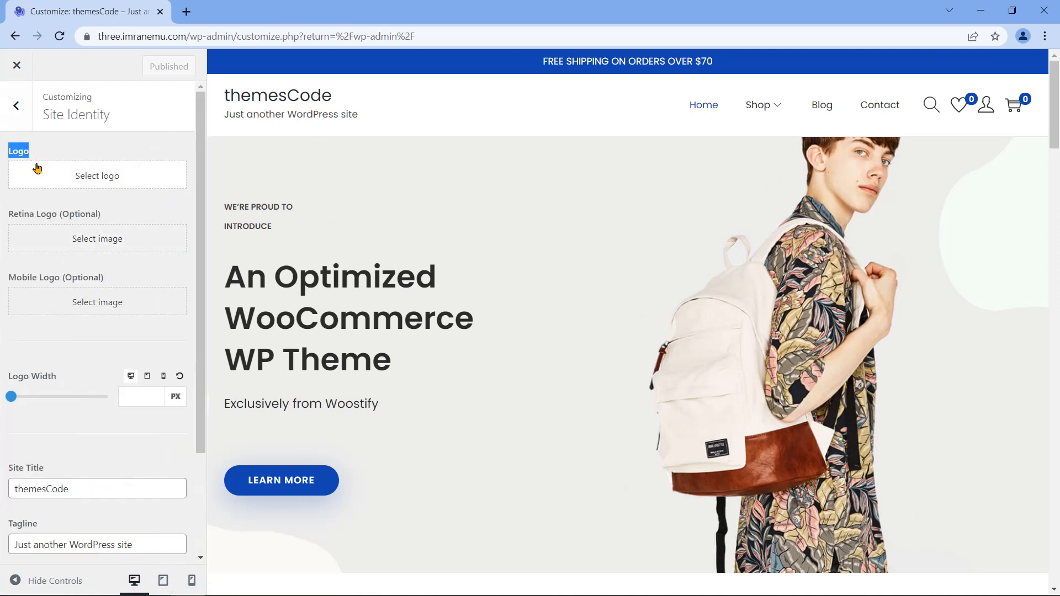
click(113, 186)
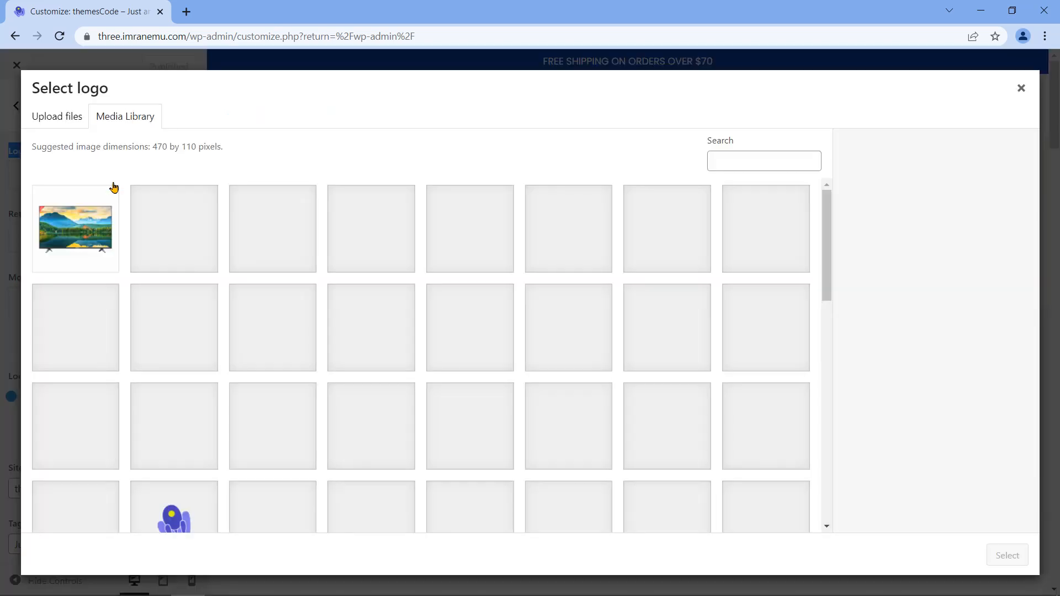
click(67, 118)
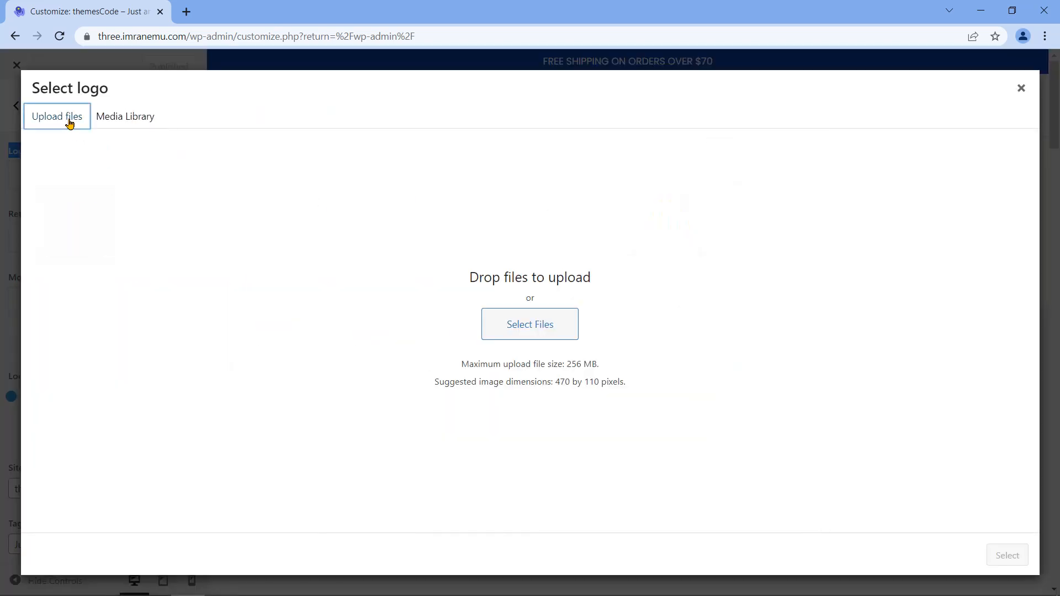
click(499, 339)
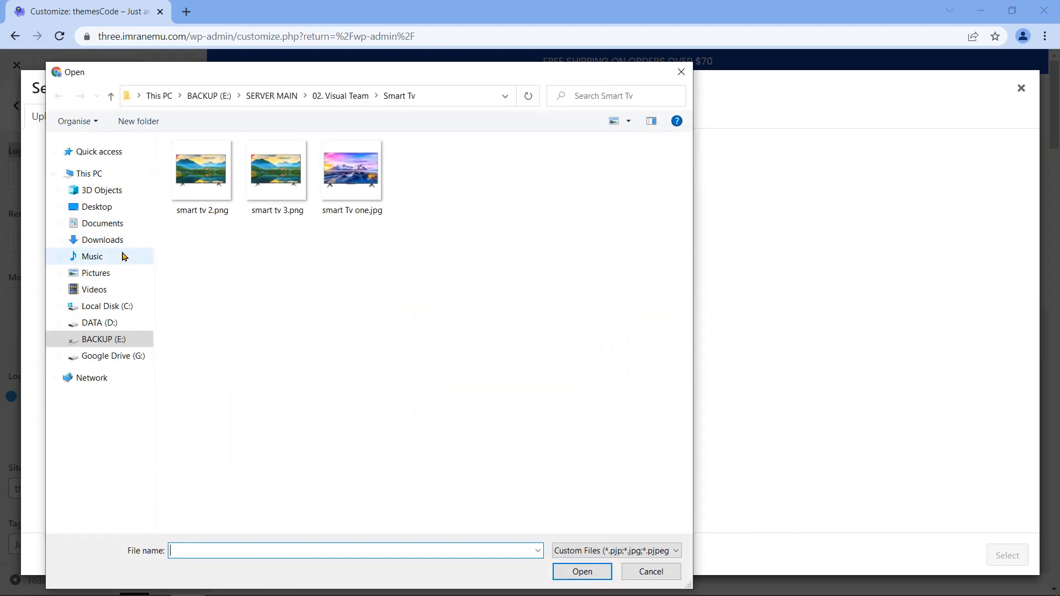
click(88, 274)
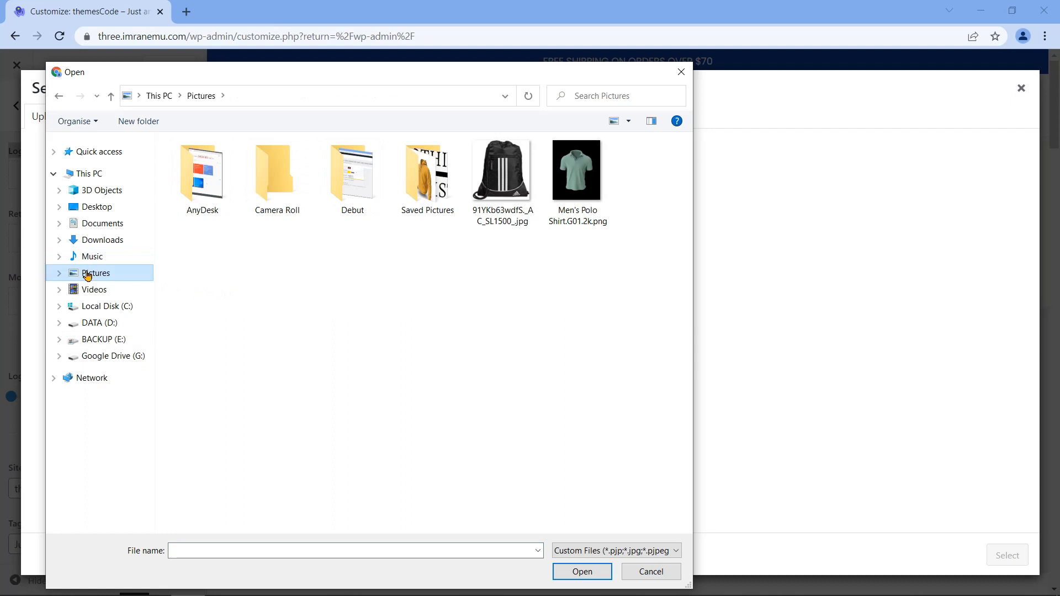
click(420, 183)
double_click(419, 182)
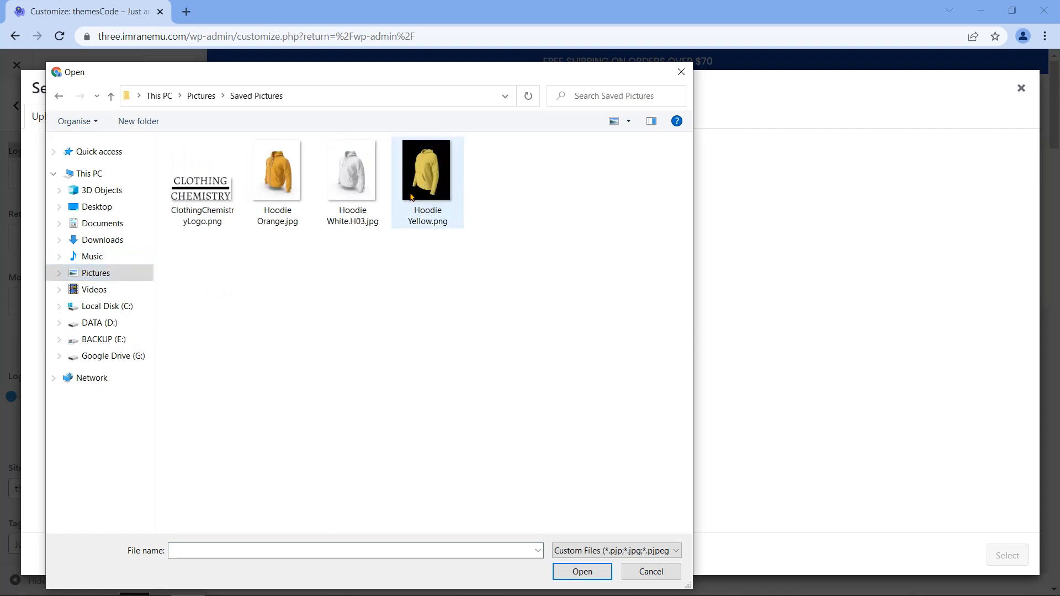
click(215, 227)
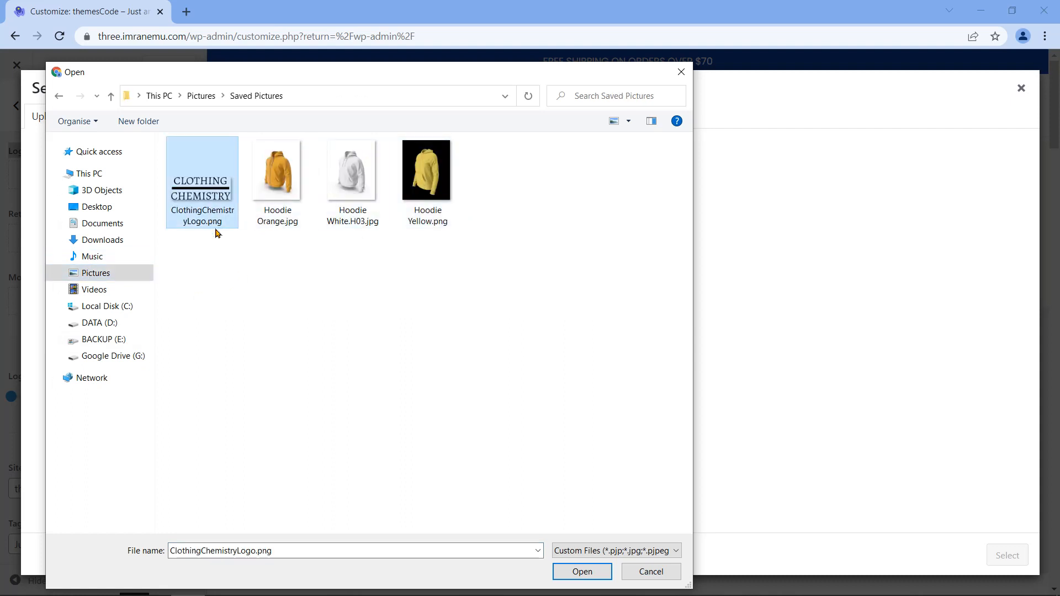
click(576, 573)
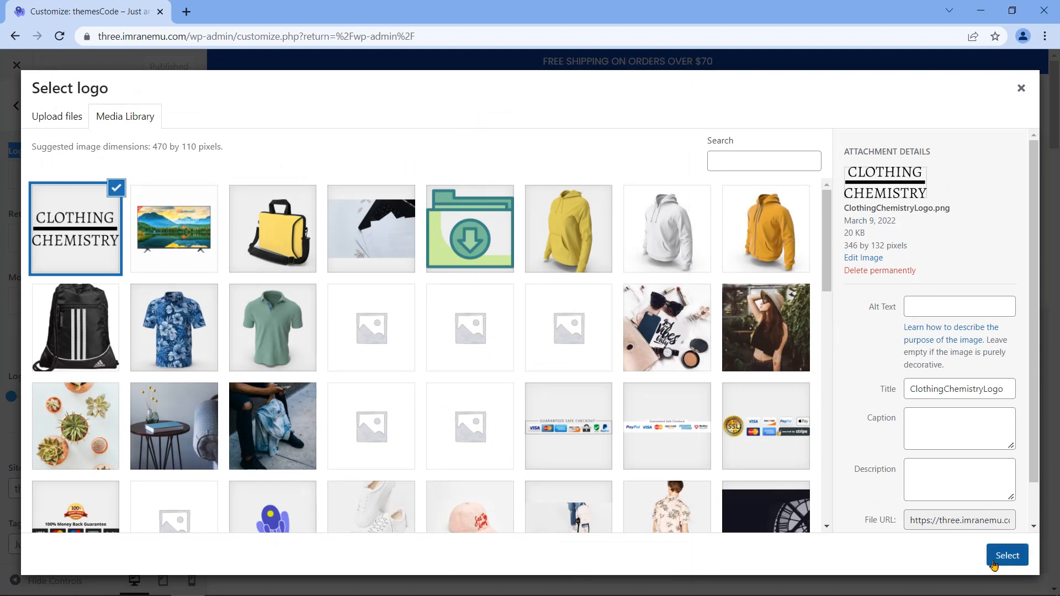
click(994, 564)
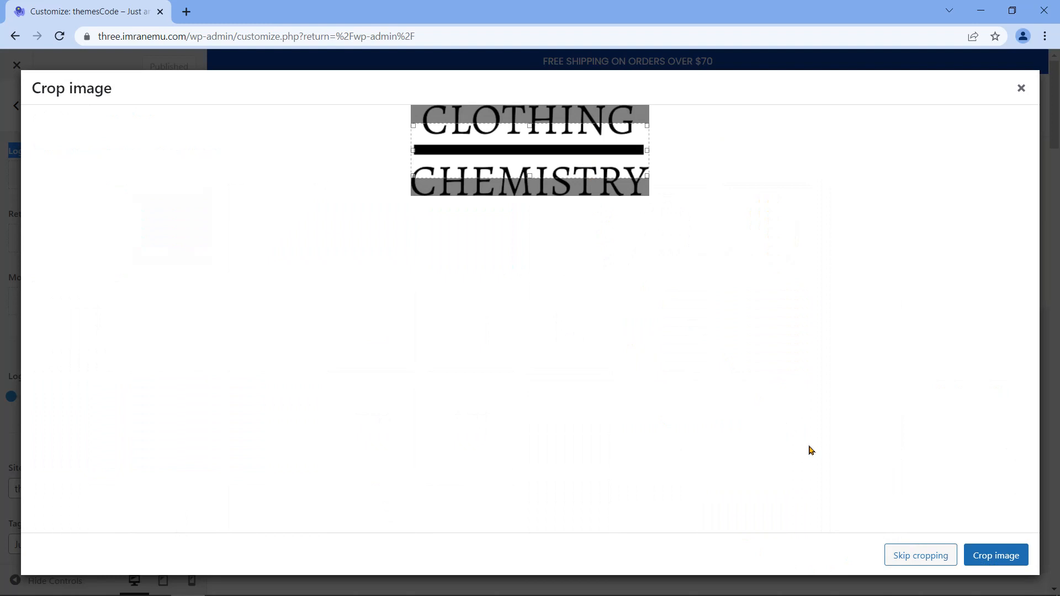
click(921, 557)
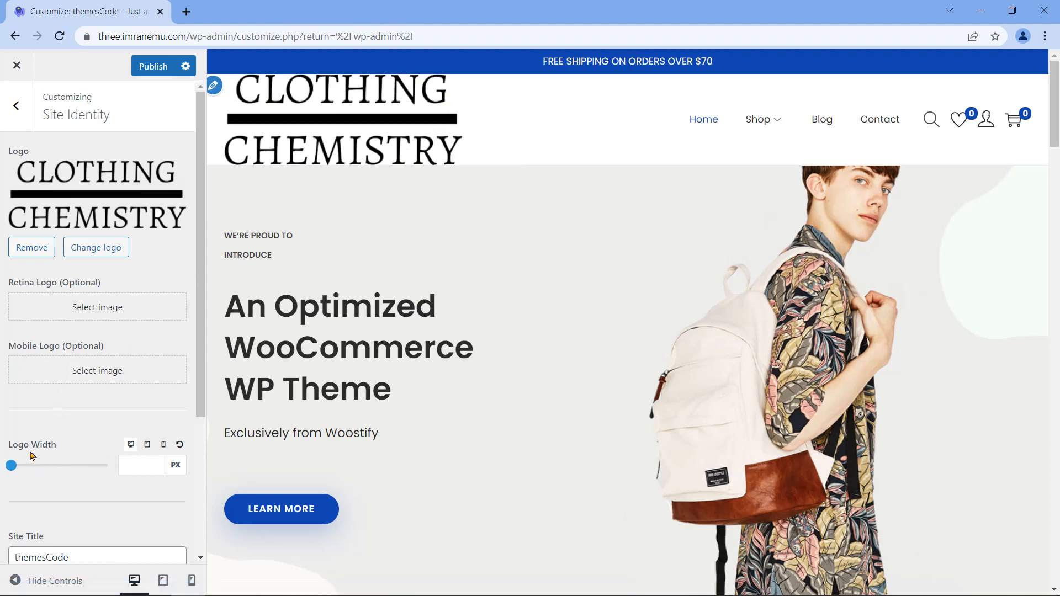
Step: Set the logo width to 70 px
drag(11, 470, 14, 470)
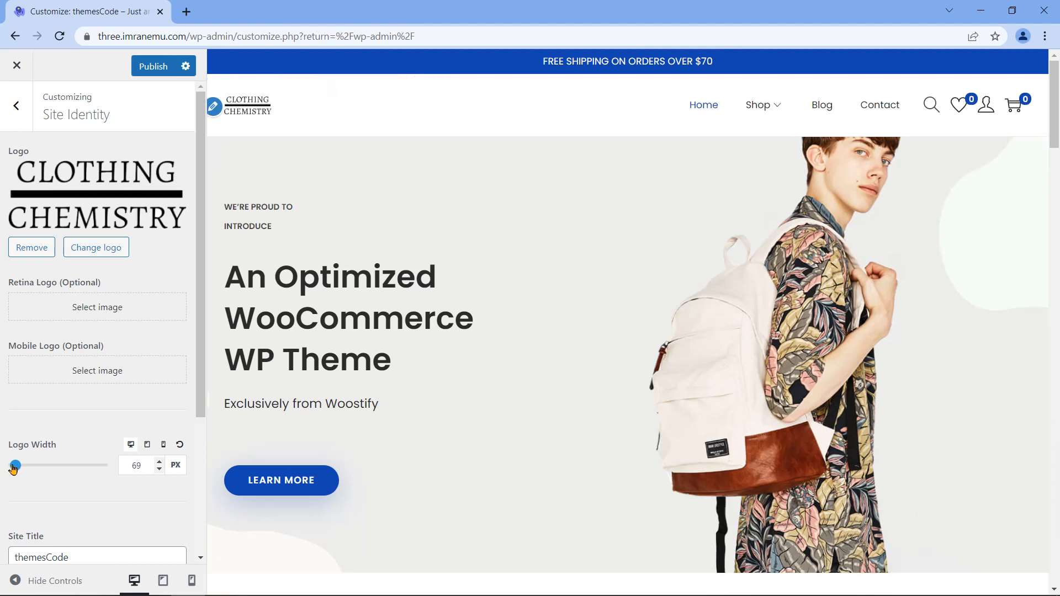
drag(13, 470, 14, 469)
drag(147, 466, 131, 466)
text(70)
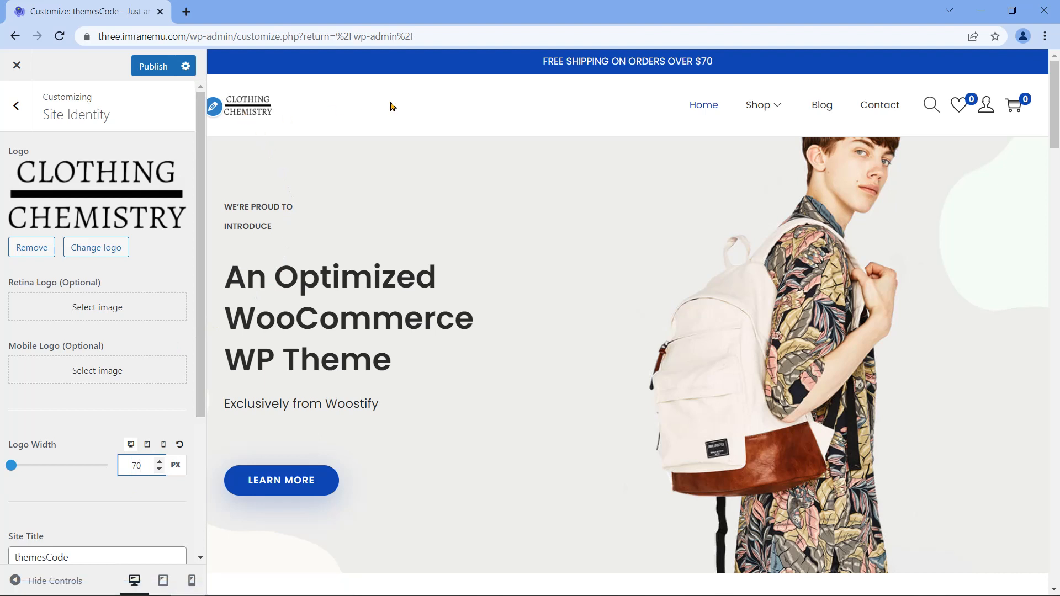
Step: Rename the site title from themesCode to 'Clothing Chemistry'
drag(101, 282, 6, 283)
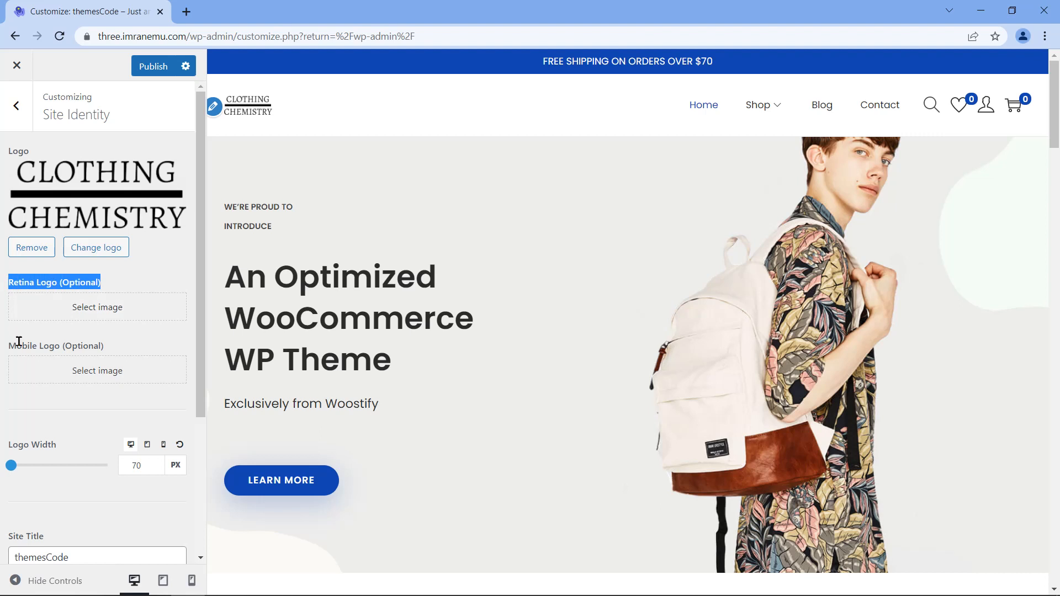
drag(104, 346, 9, 347)
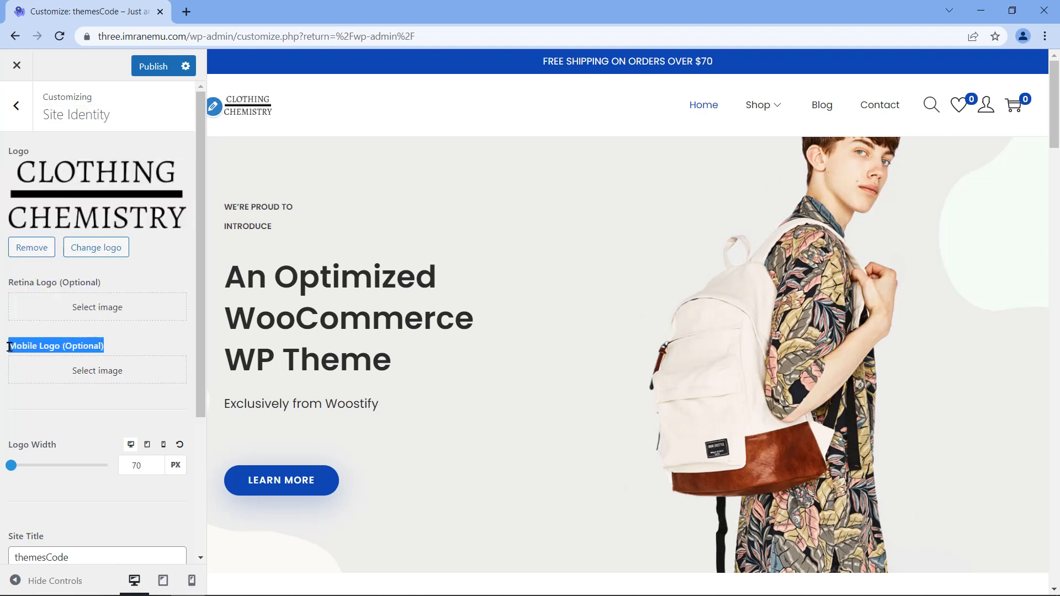
click(163, 343)
drag(203, 320, 188, 463)
drag(45, 337, 10, 337)
click(85, 355)
double_click(86, 355)
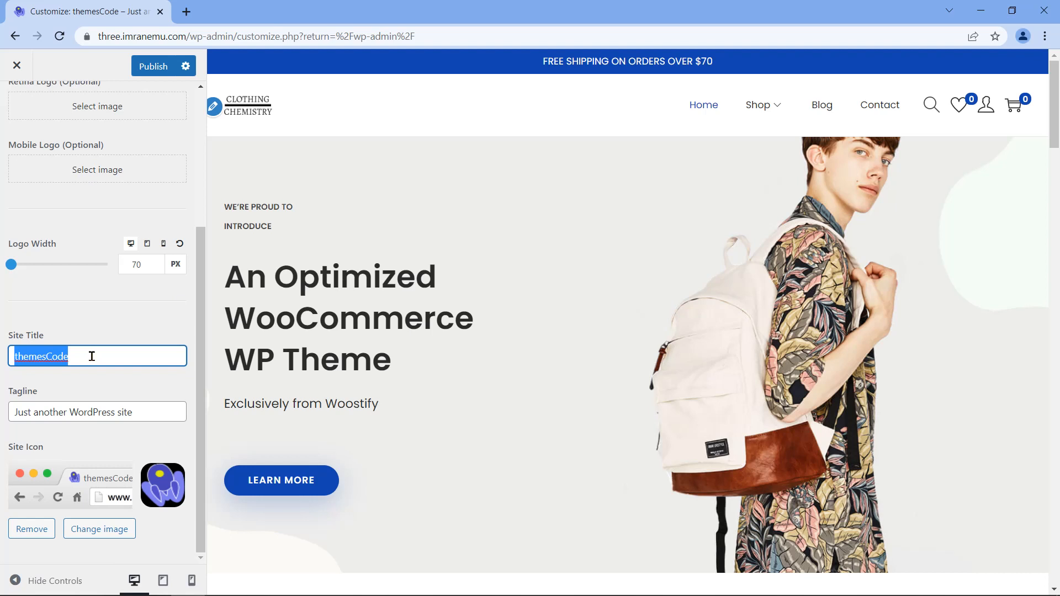
text(Clothing Chemistry)
drag(42, 396, 115, 412)
Step: Change the tagline to 'Buy your interests' and publish the changes
triple_click(152, 406)
text(Bu)
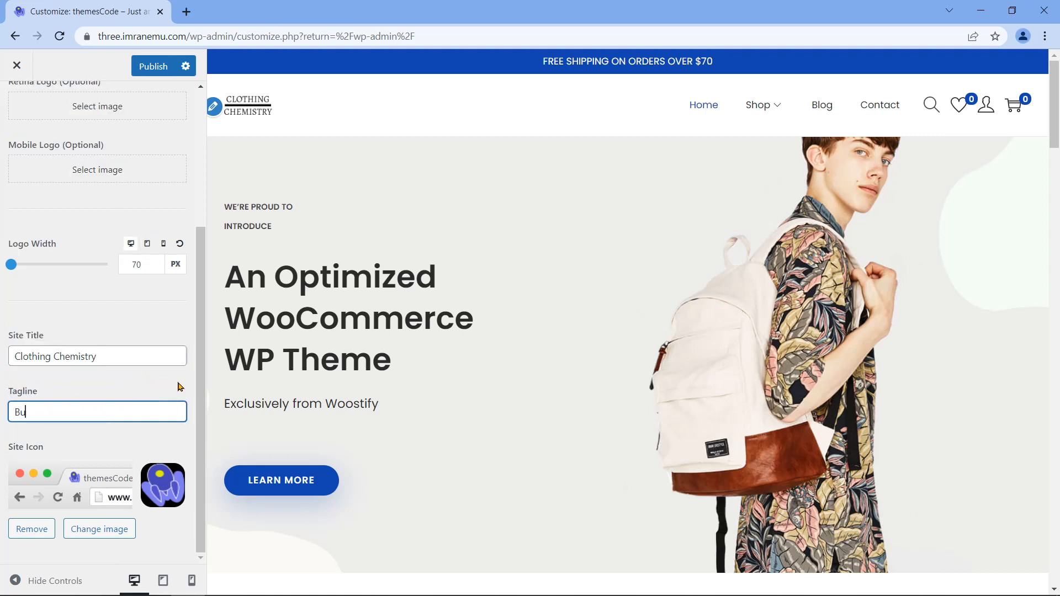
text(y your interests)
click(178, 386)
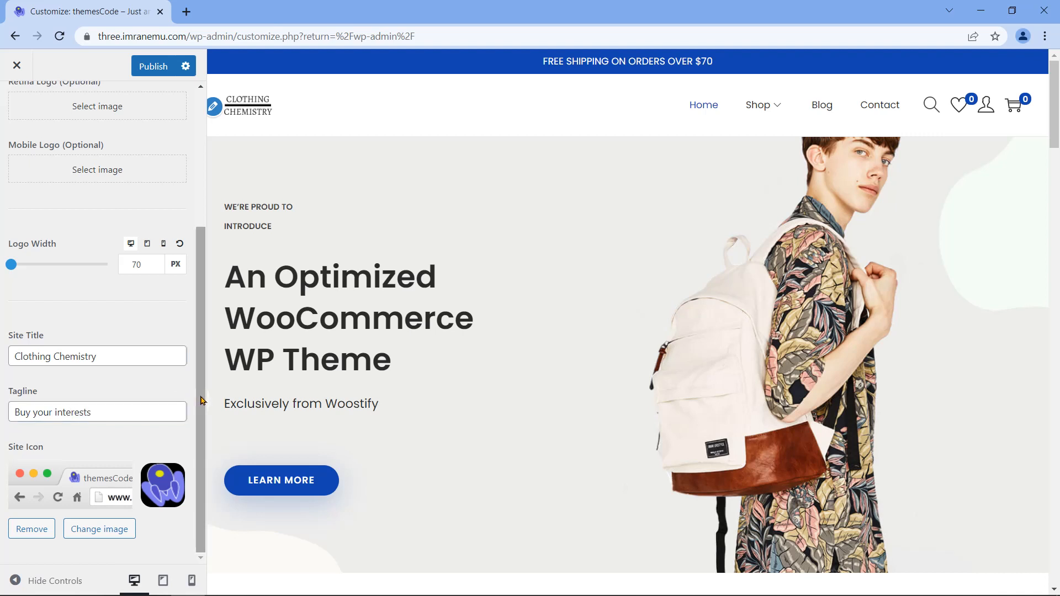
drag(45, 449, 10, 446)
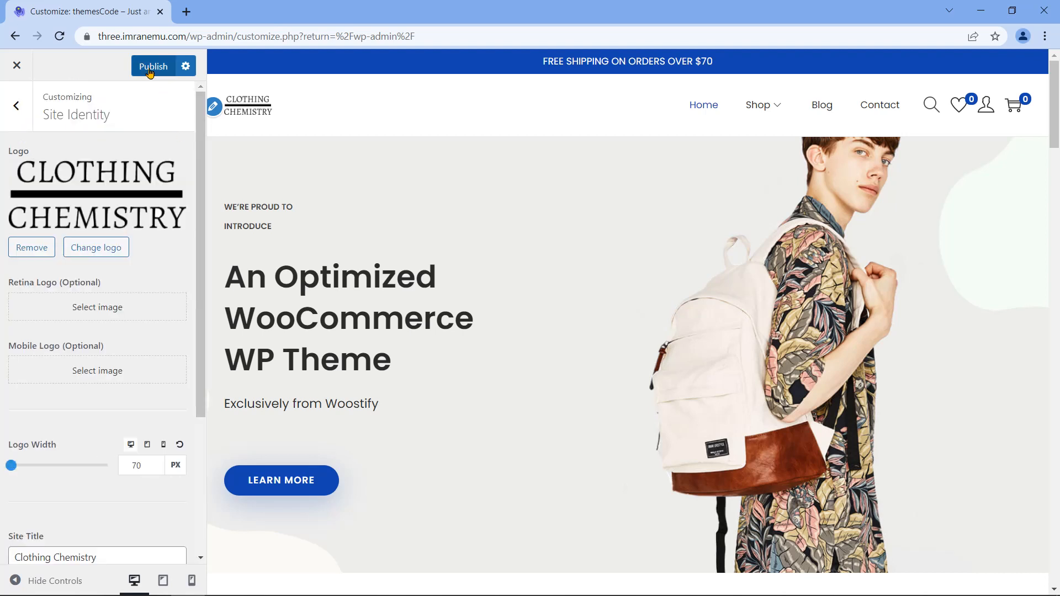
click(150, 69)
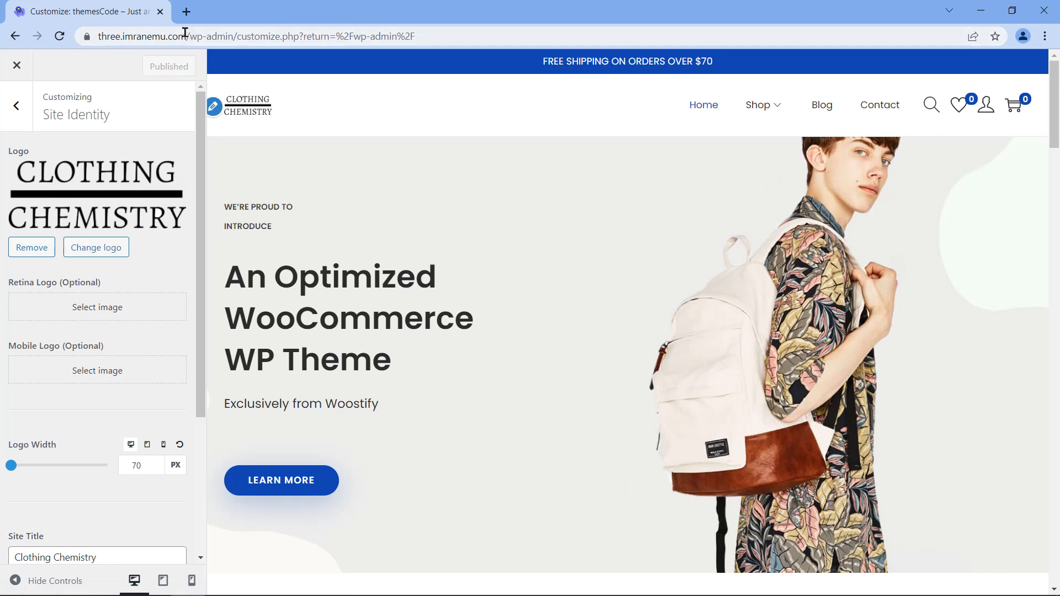
drag(188, 35, 87, 31)
key(ctrl+c)
Step: Load the site in a new tab to check the new logo, then return to Customizer
click(186, 11)
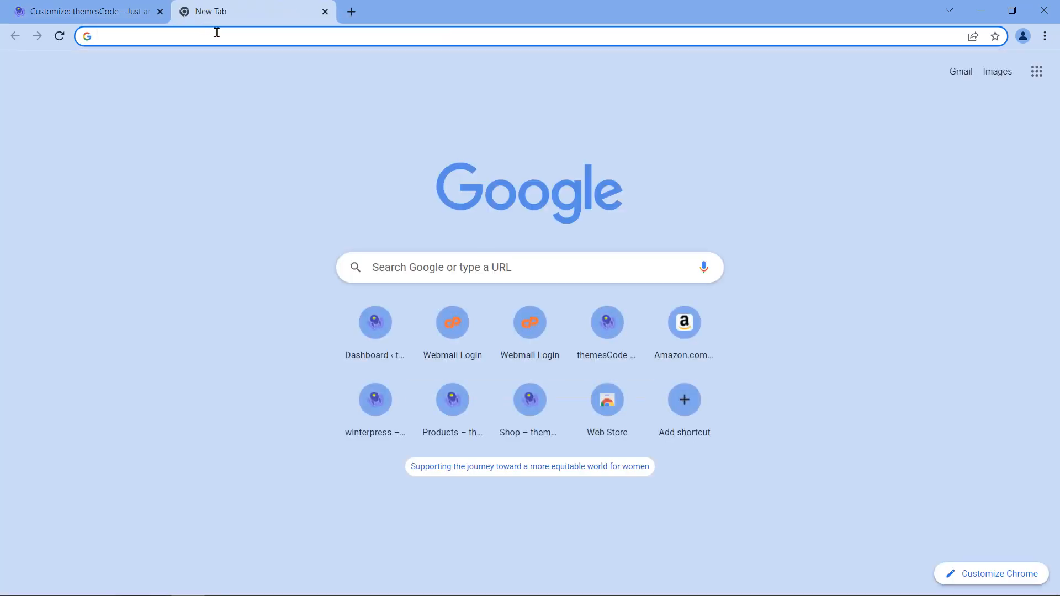
key(ctrl+v)
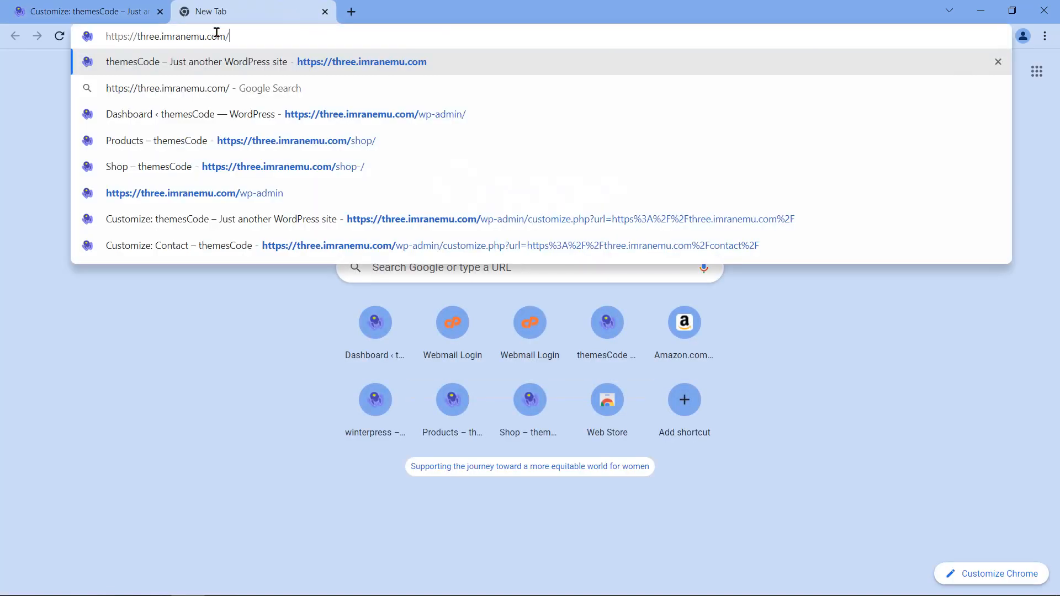
key(Return)
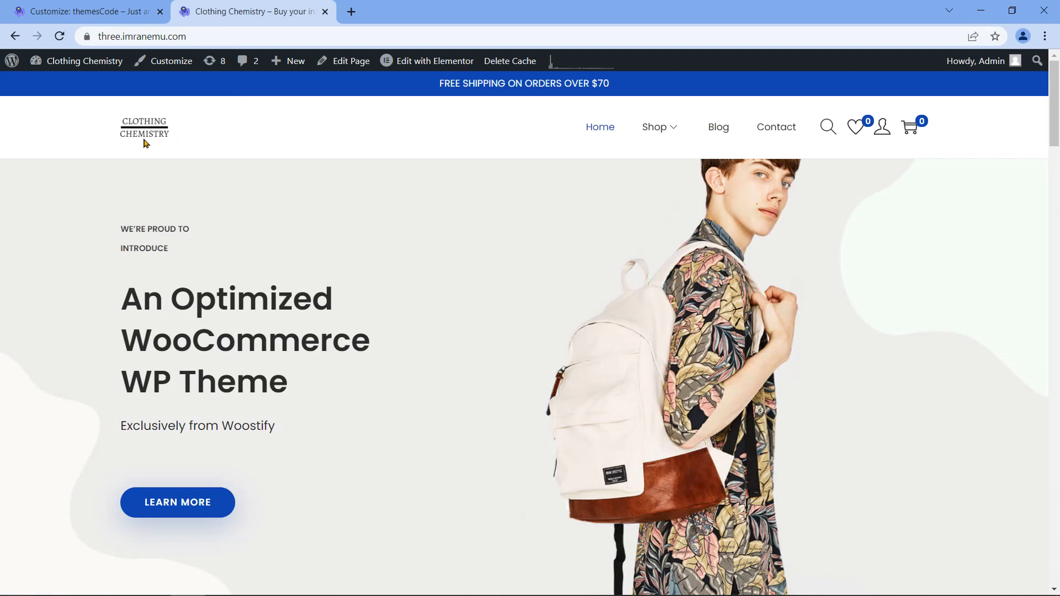
mouse_move(127, 62)
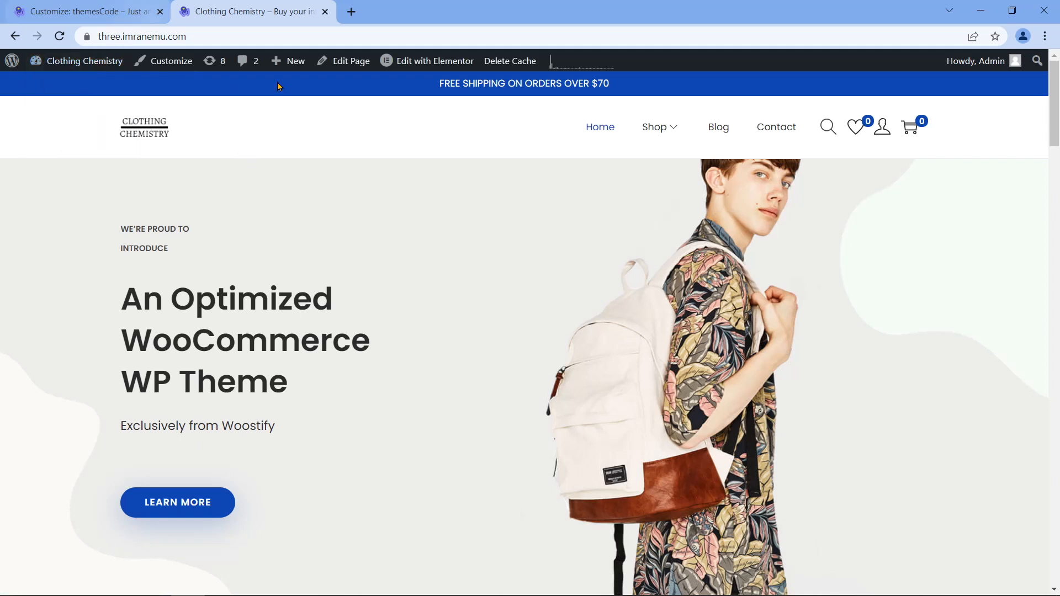
drag(440, 85, 622, 89)
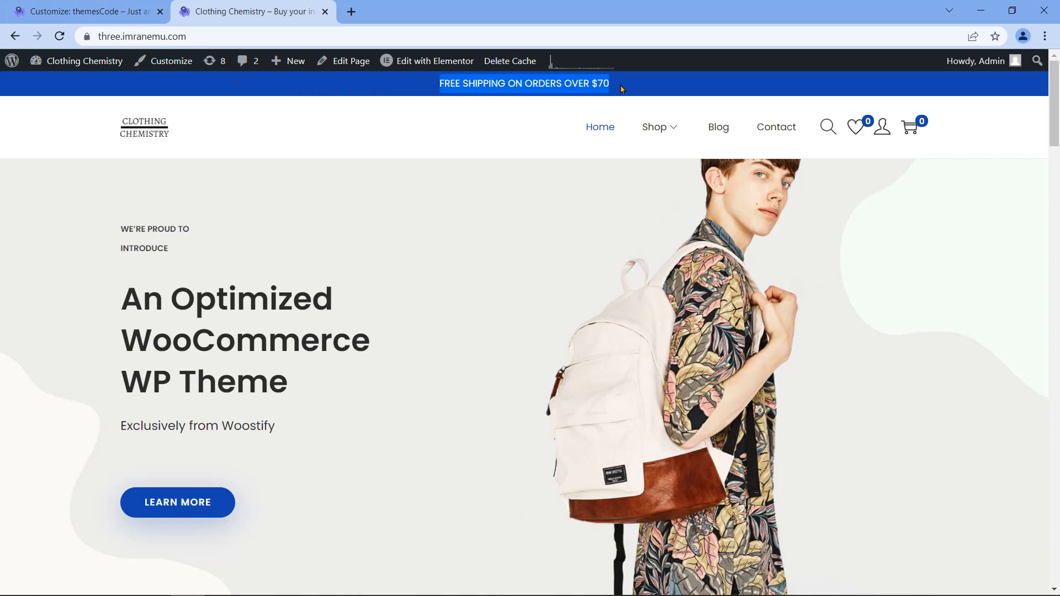
click(408, 92)
click(121, 6)
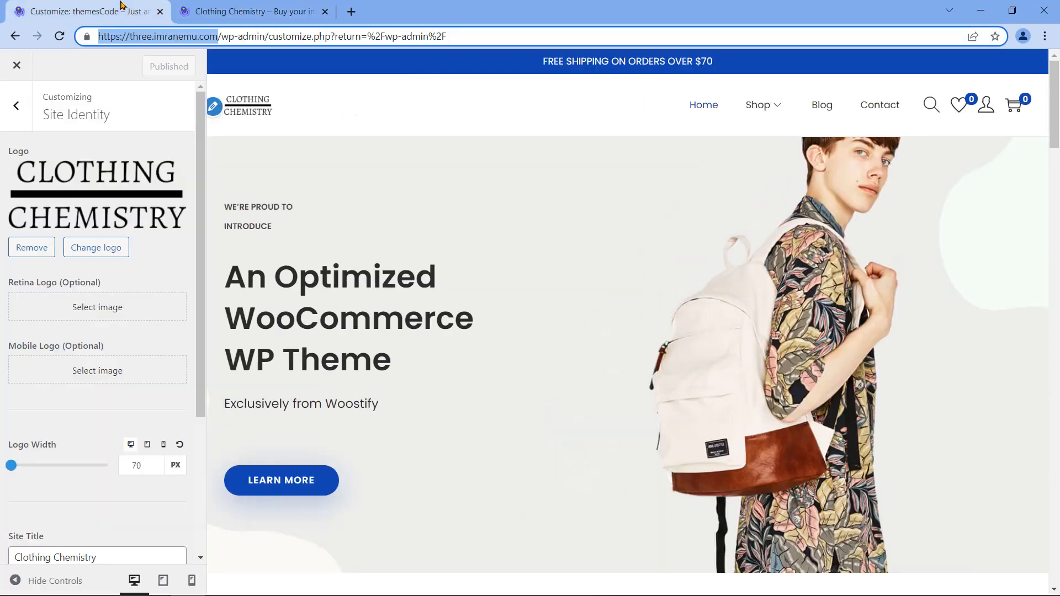
Step: Replace the Topbar centre message with 'Welcome to the Clothing Chemistry Shop' and publish it
click(17, 107)
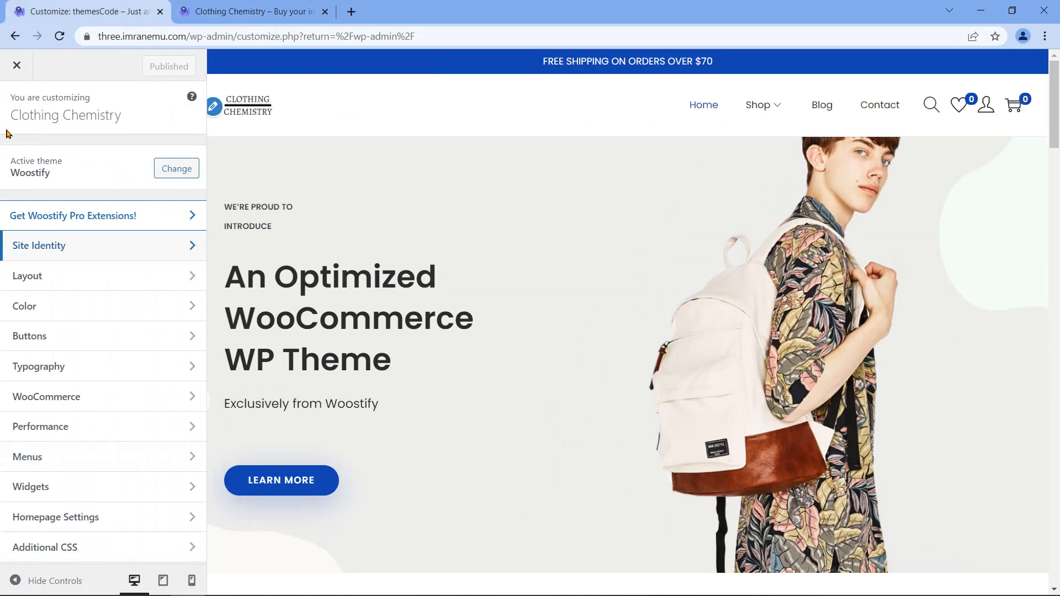
click(133, 275)
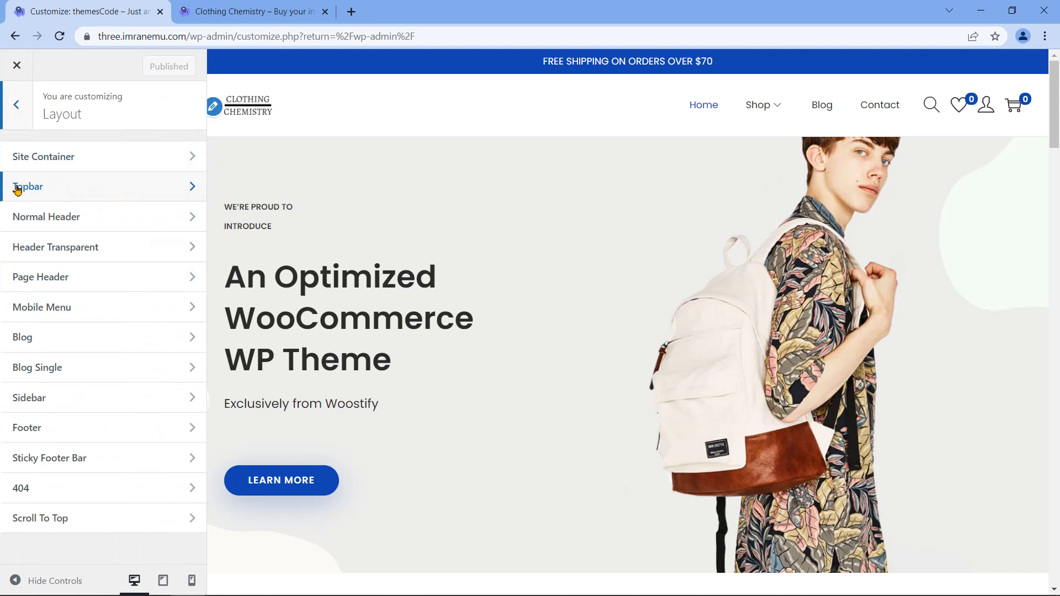
click(171, 186)
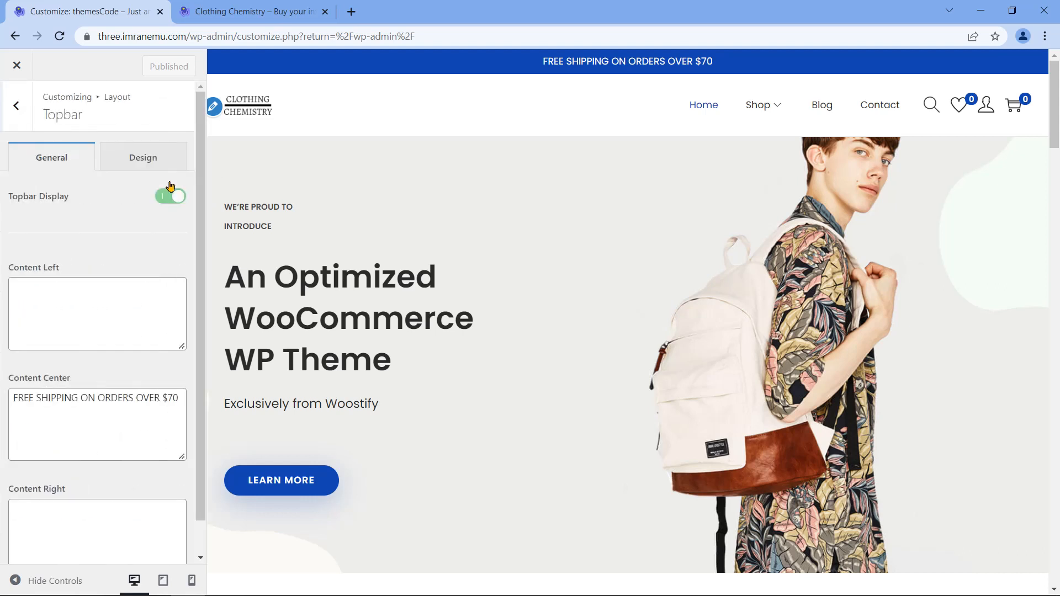
drag(180, 399, 14, 407)
key(BackSpace)
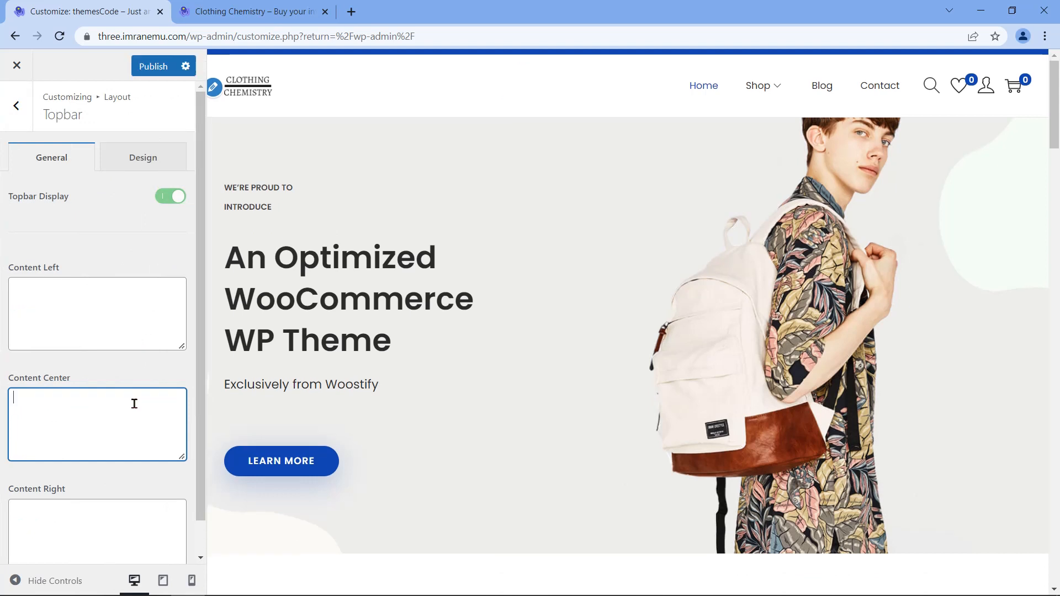
text(Welcome)
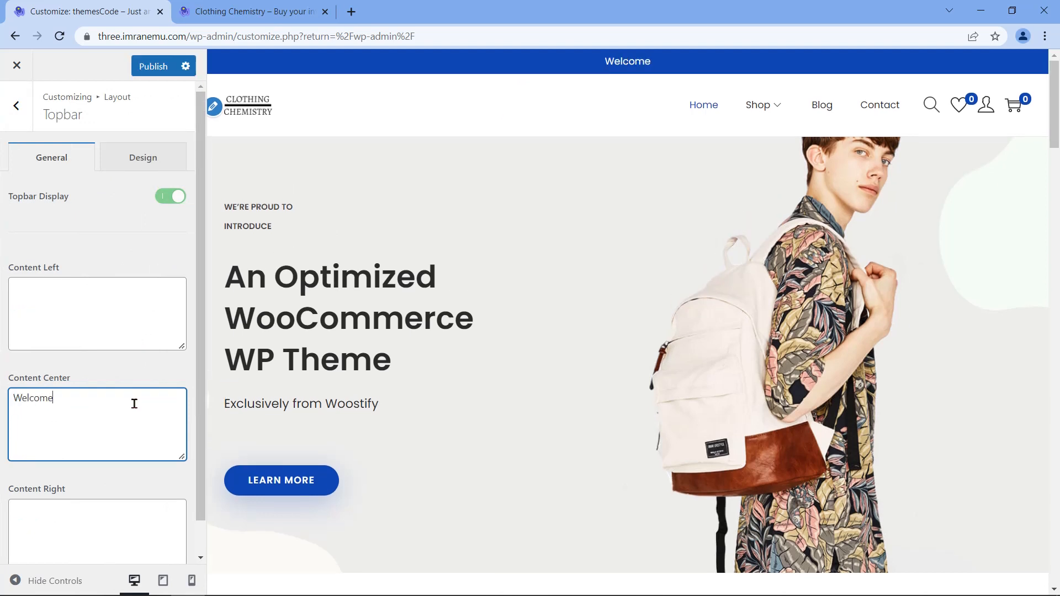
text( to the Clothing Chem)
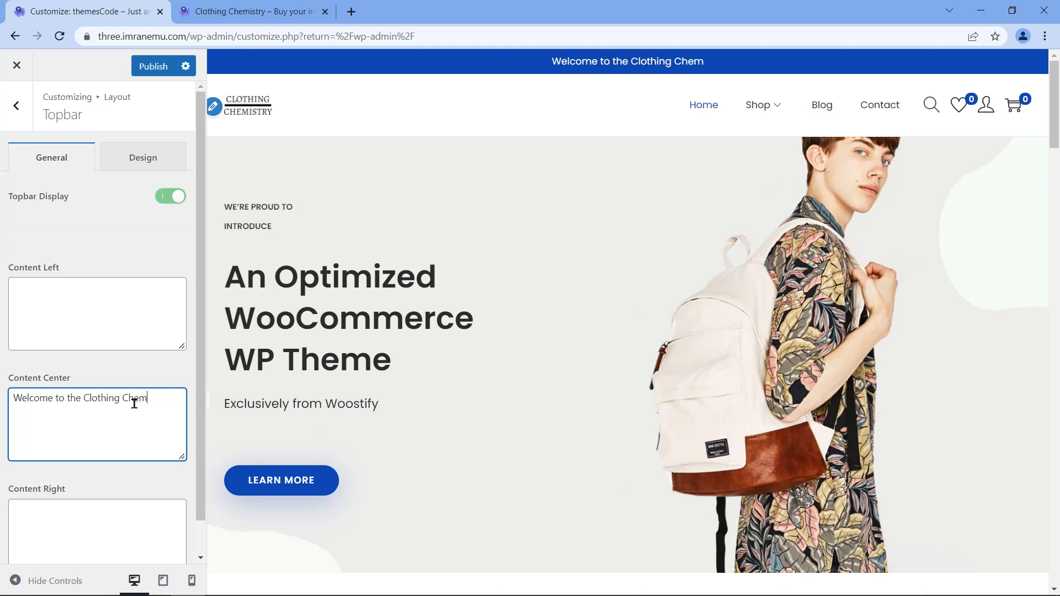
text(istry Shop)
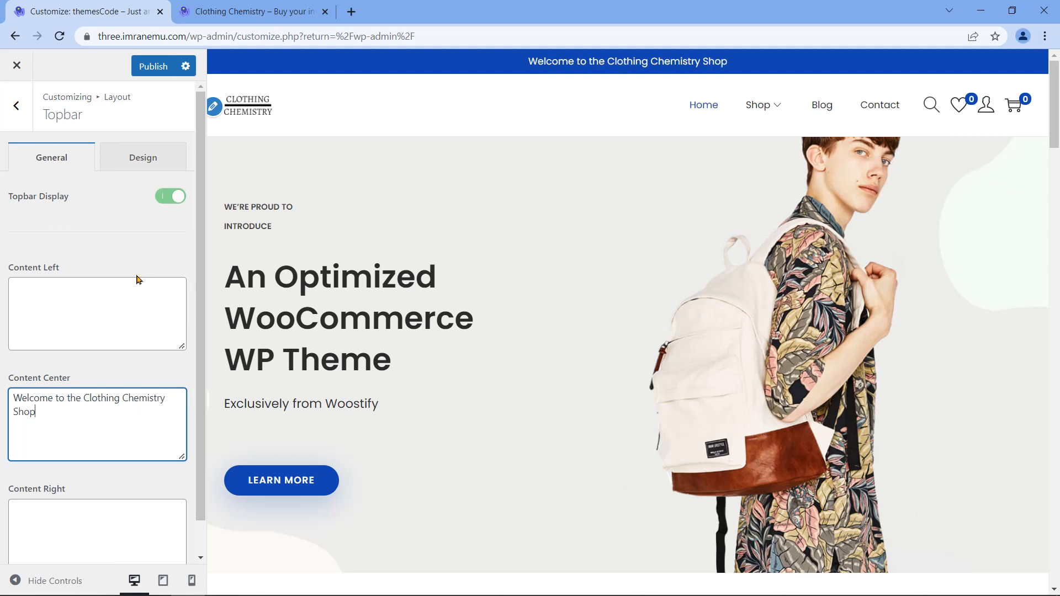
click(154, 66)
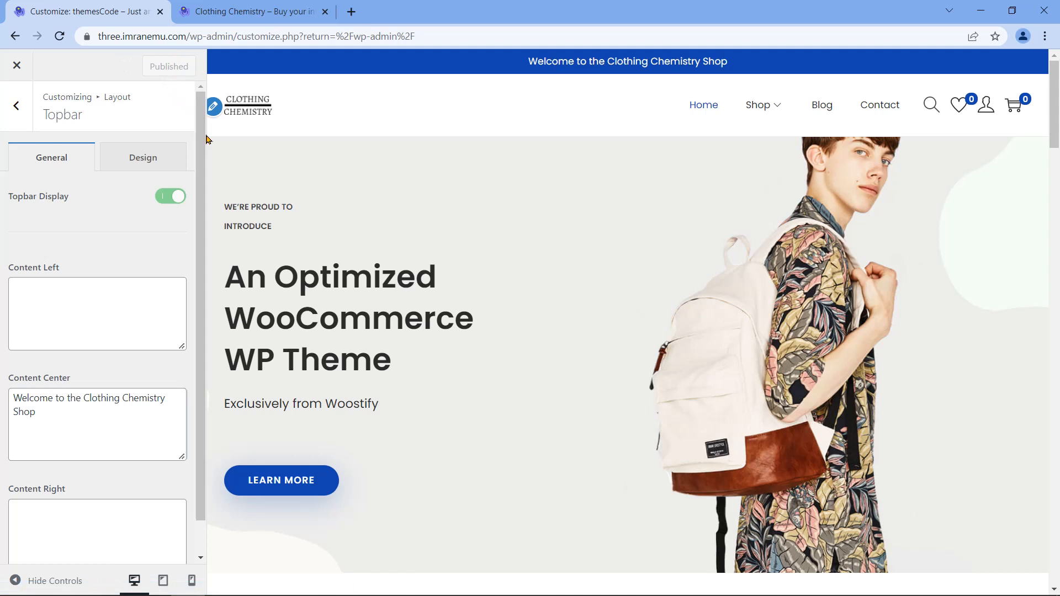
Step: Reload the live site to confirm the new topbar welcome text, then return to the Customizer
click(242, 12)
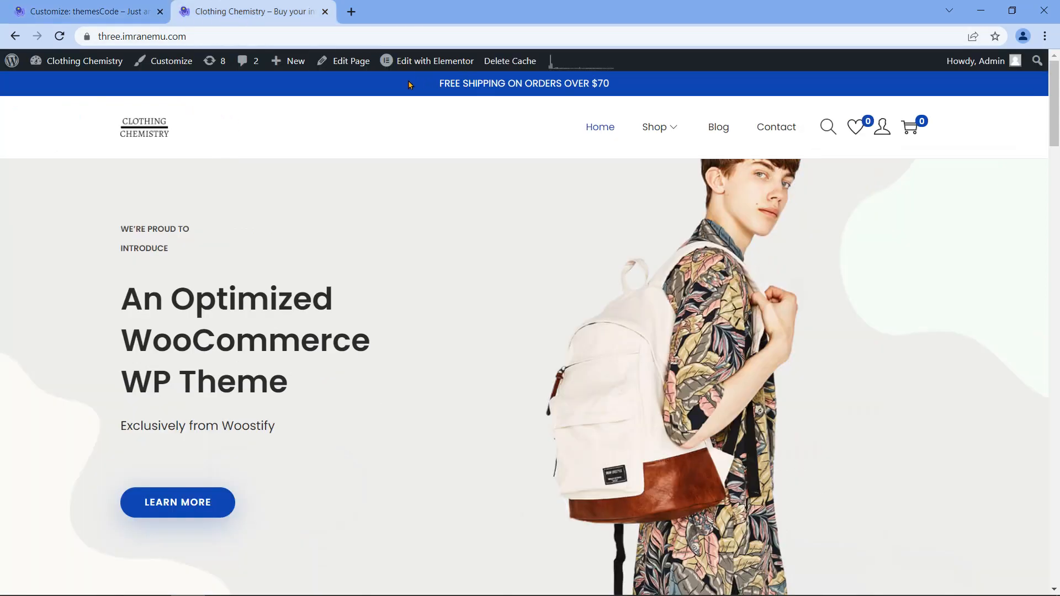
click(59, 36)
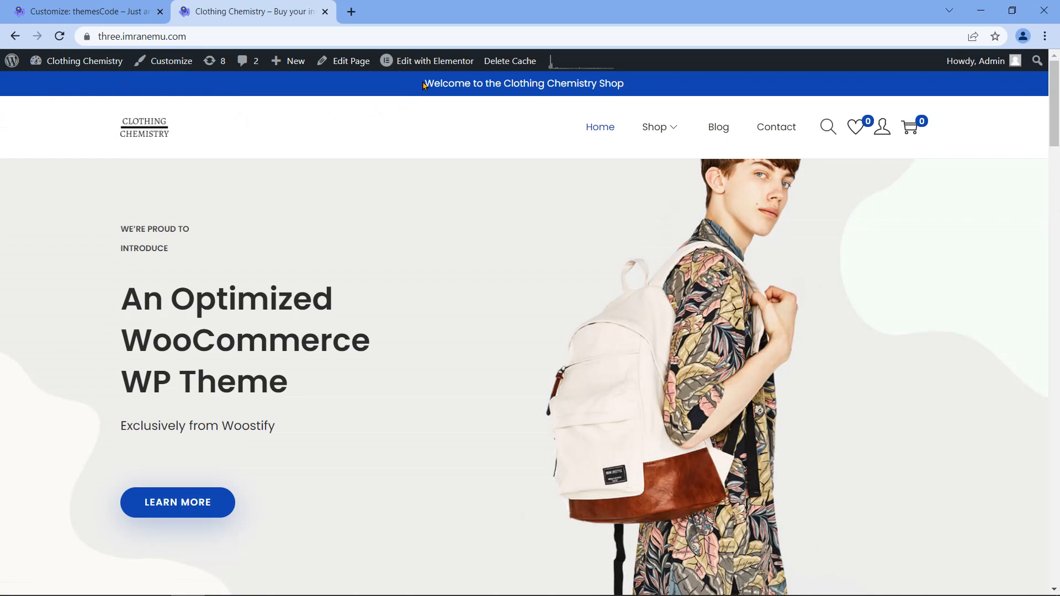
drag(426, 82, 637, 92)
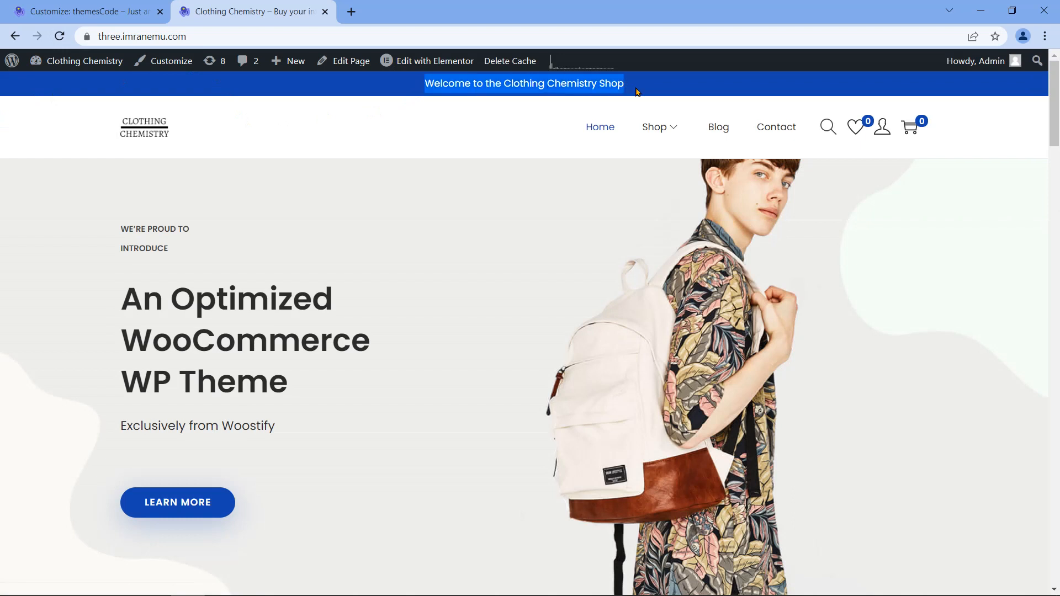
click(379, 98)
click(121, 5)
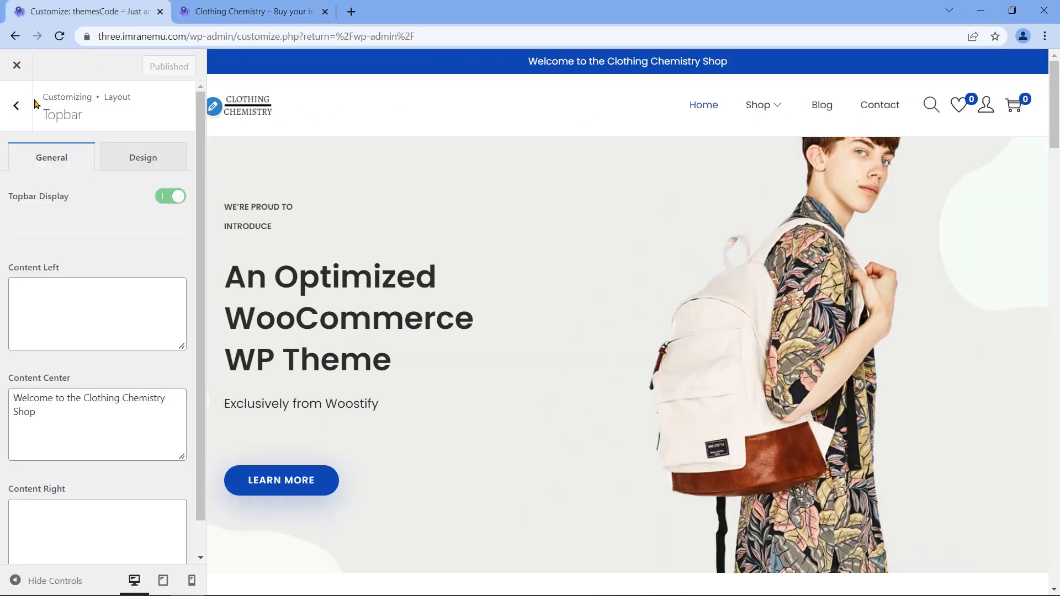
Step: Move from the Topbar settings to the Customizer's WooCommerce panel and open Store Notice
click(20, 111)
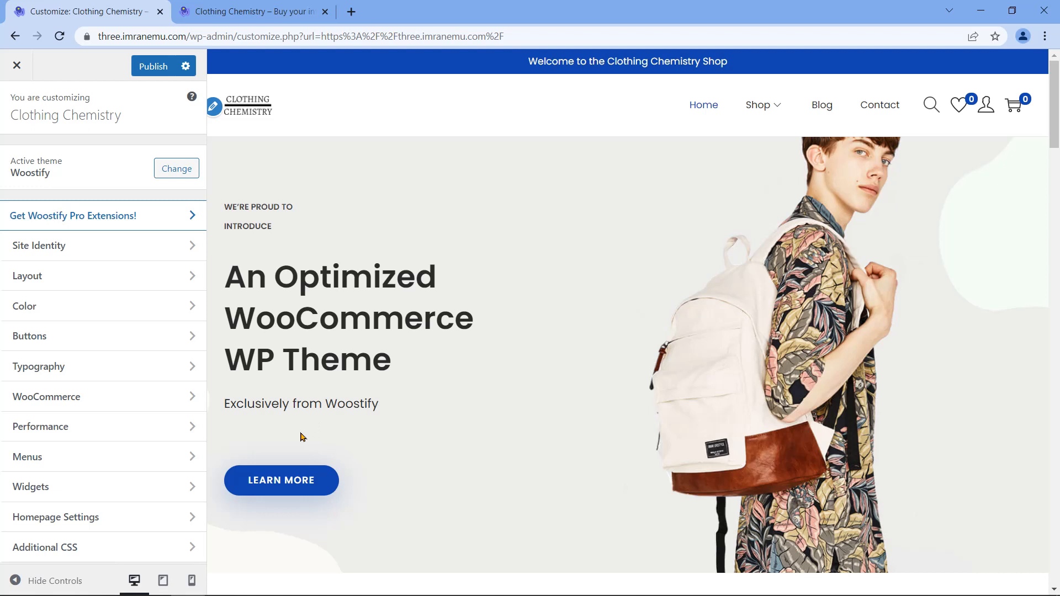
click(110, 395)
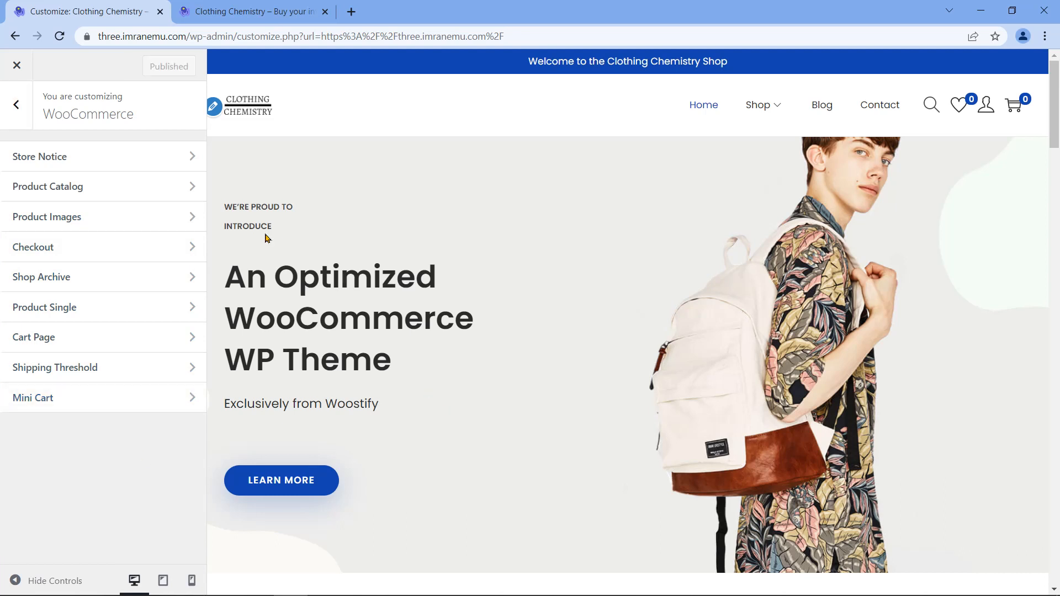
click(18, 160)
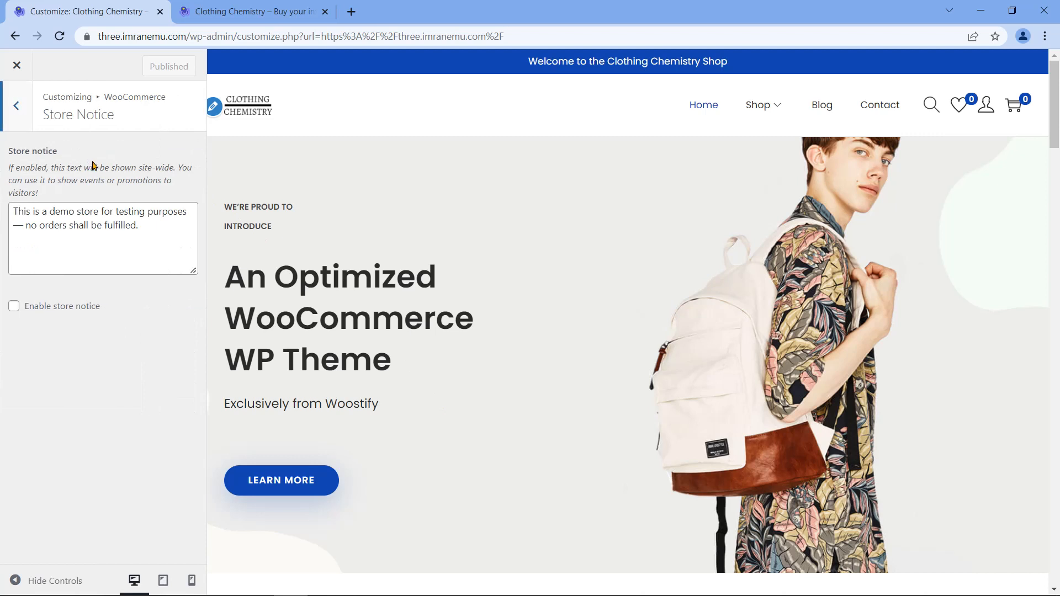
Step: Trim the store notice to 'This is a demo store for testing purposes.', enable it and publish
drag(163, 228, 11, 226)
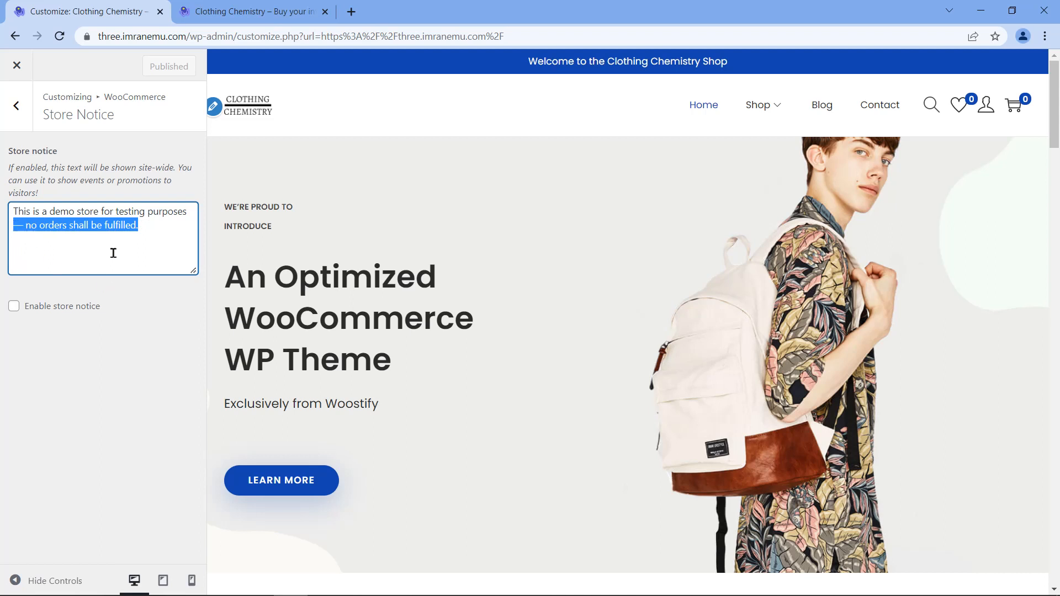
key(BackSpace)
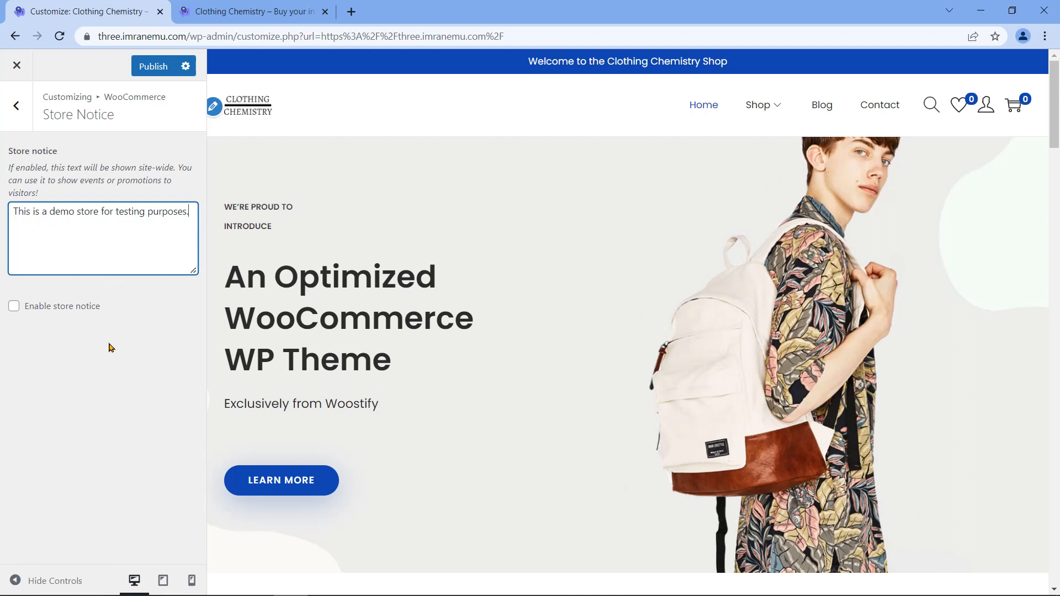
click(17, 311)
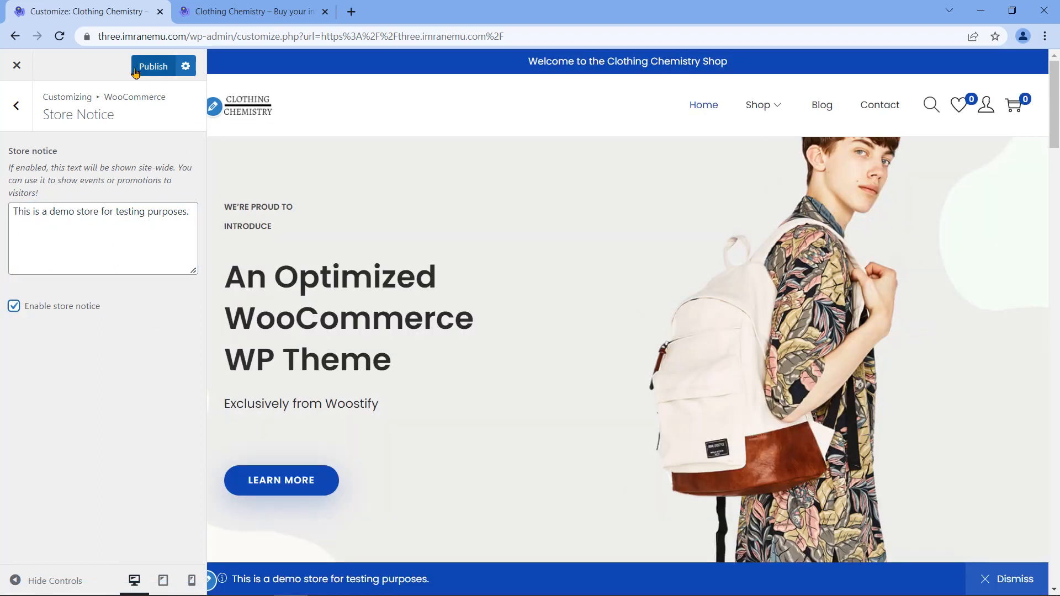
click(137, 70)
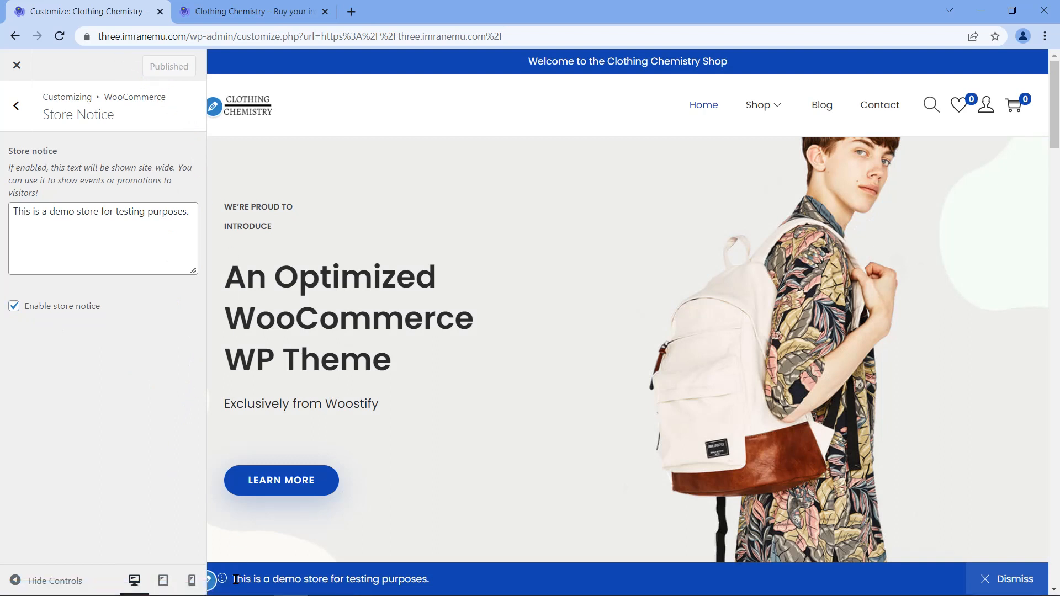
drag(232, 579, 443, 579)
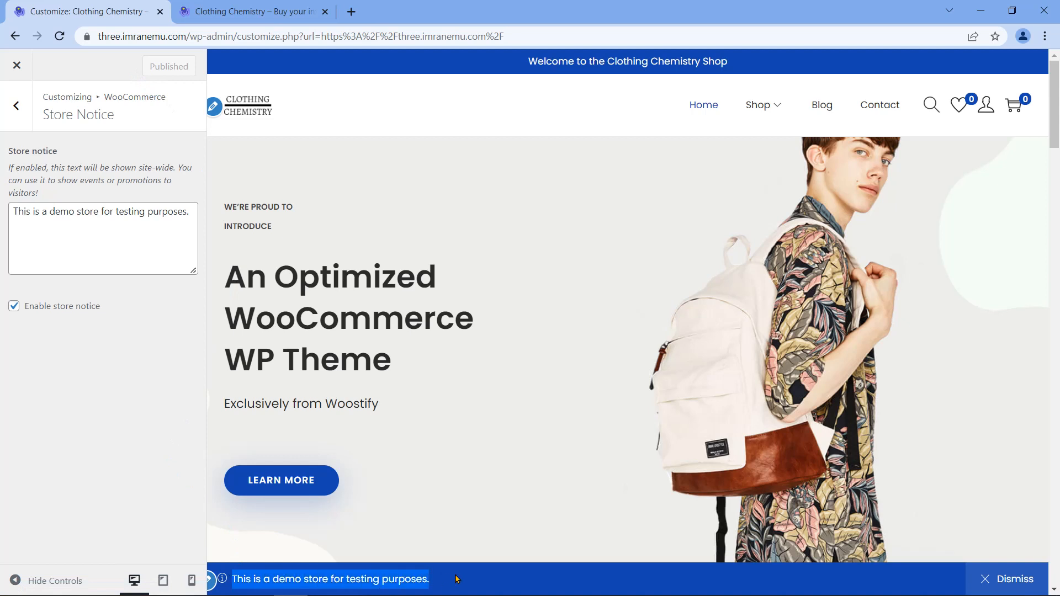
click(456, 579)
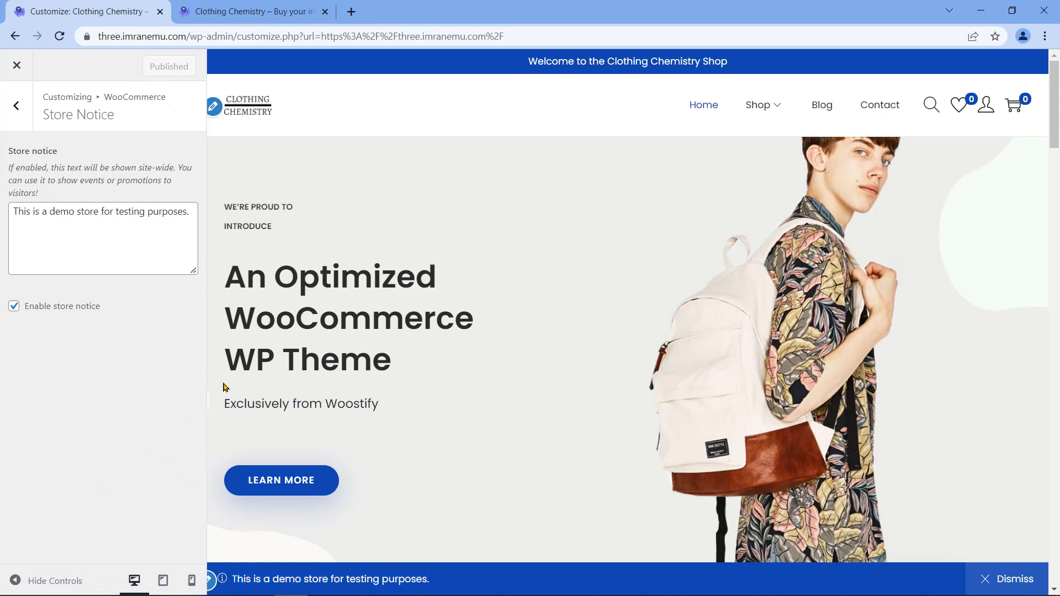
click(285, 6)
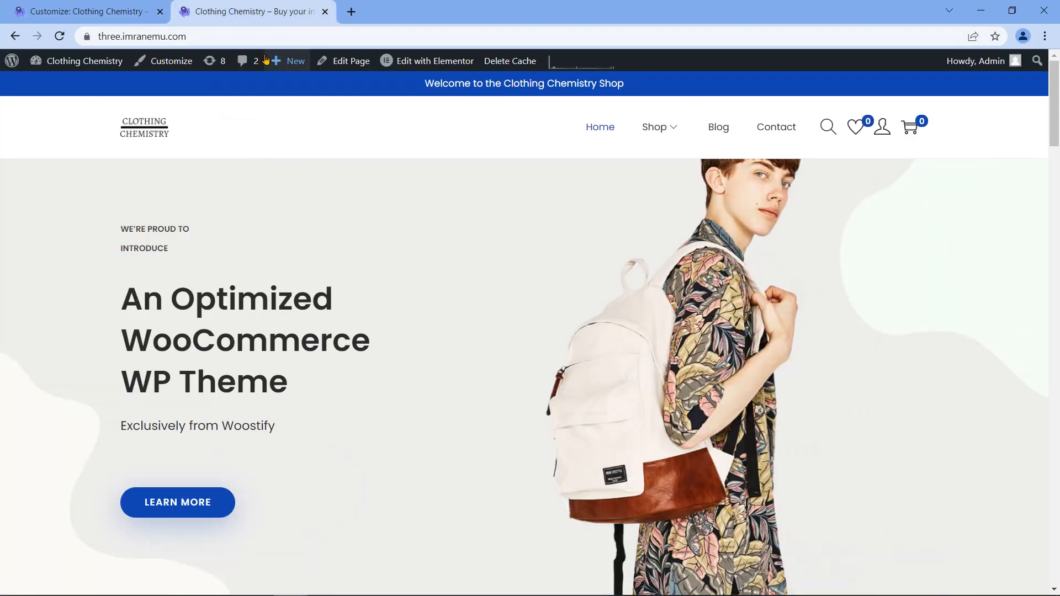
Step: Reload the live site and check the demo store notice bar on the Home, Shop and Blog pages
click(59, 37)
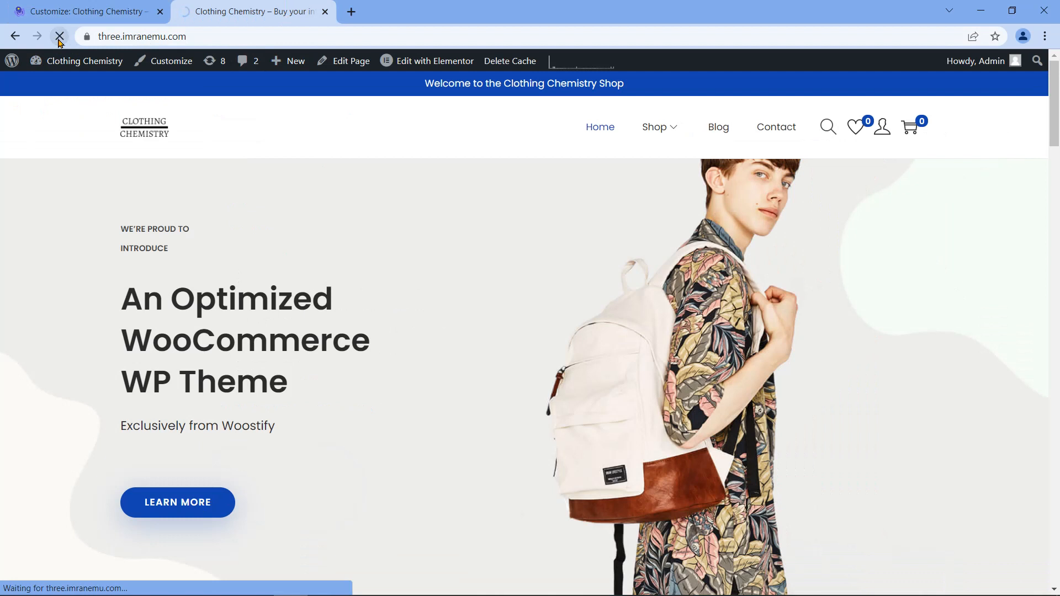
drag(26, 579, 225, 570)
scroll(356, 465, down, 4)
scroll(356, 466, down, 5)
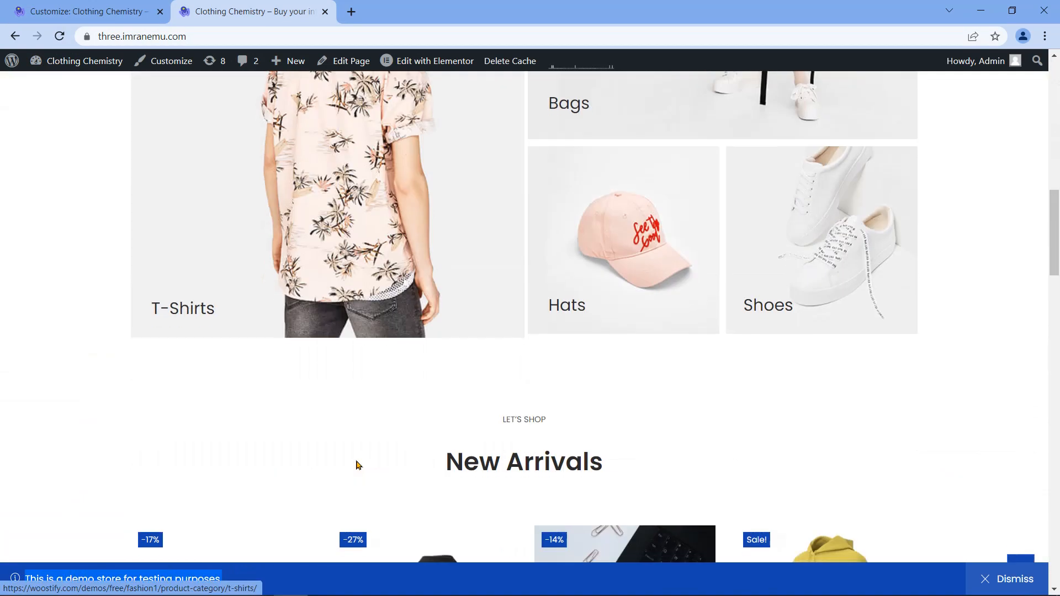
scroll(357, 466, up, 10)
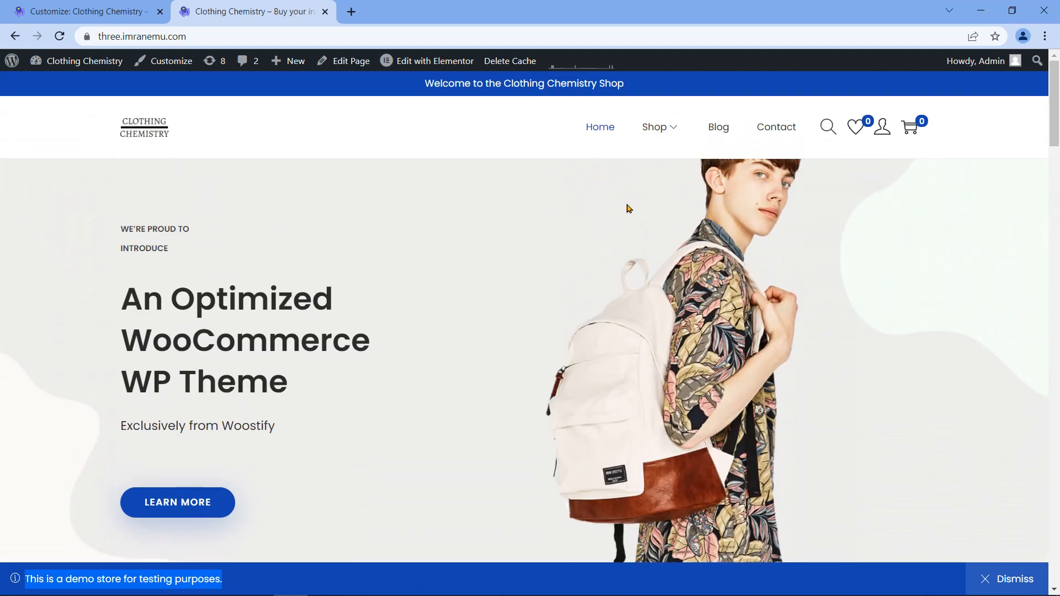
mouse_move(663, 130)
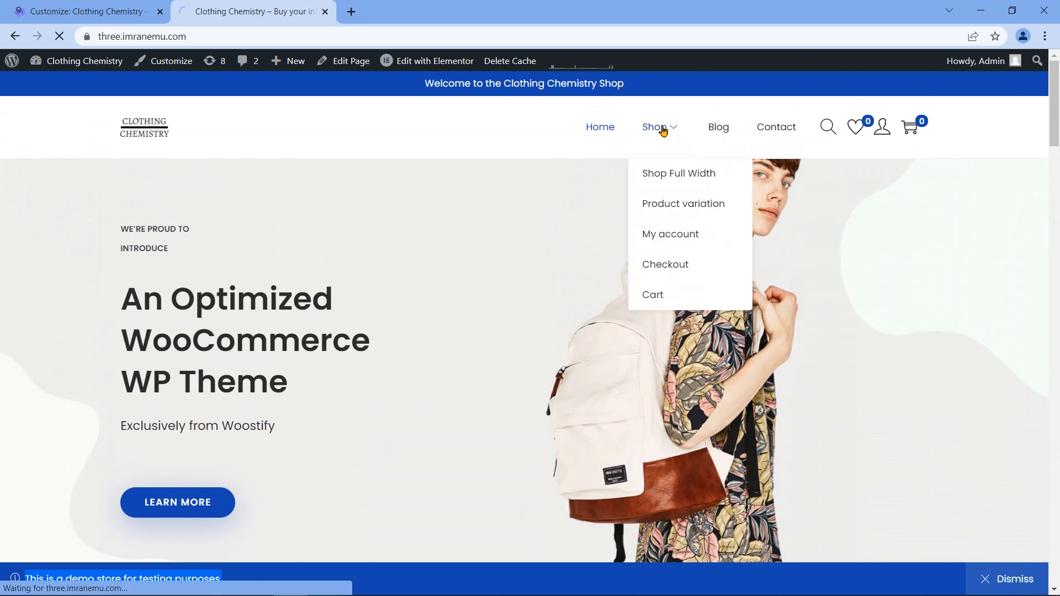
click(663, 130)
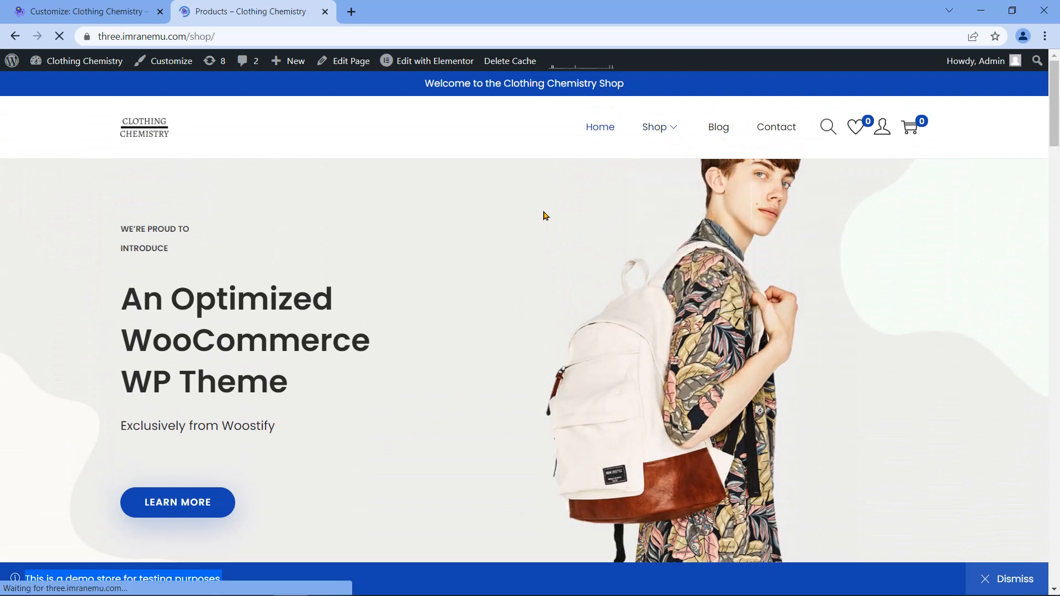
scroll(448, 545, down, 3)
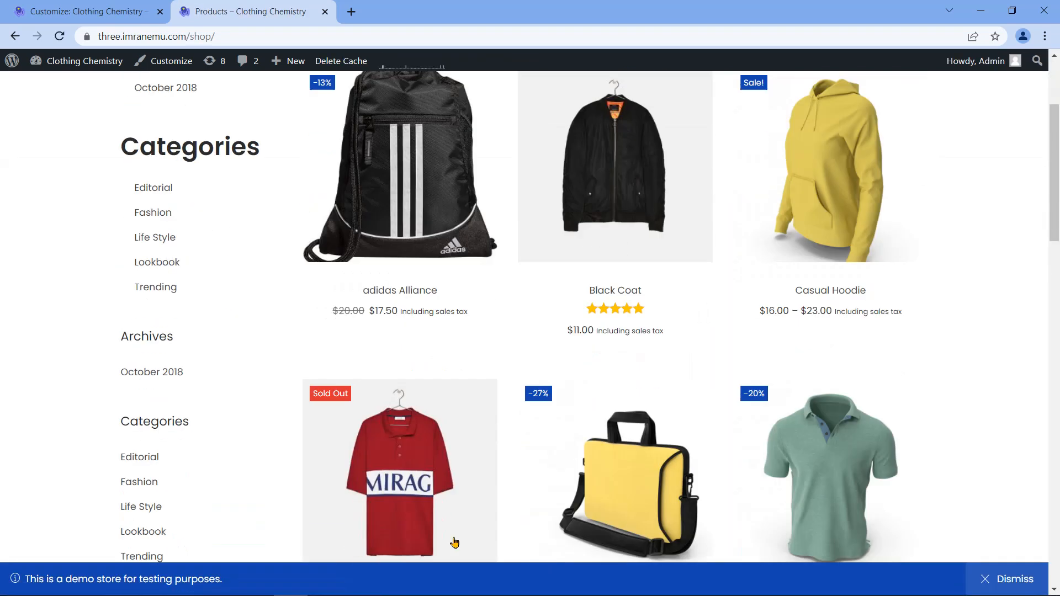
scroll(525, 480, up, 4)
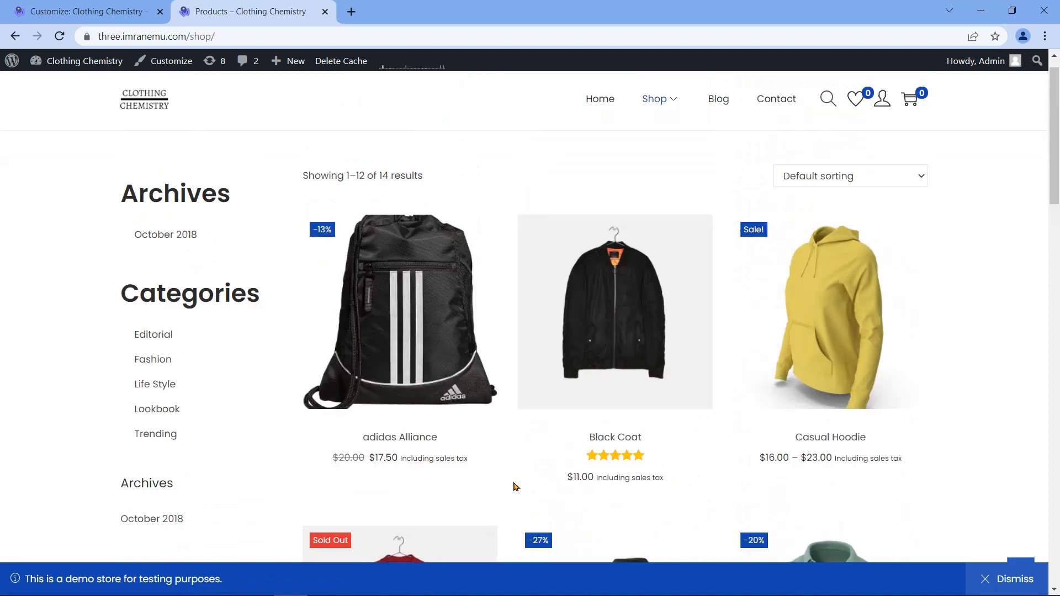
click(717, 136)
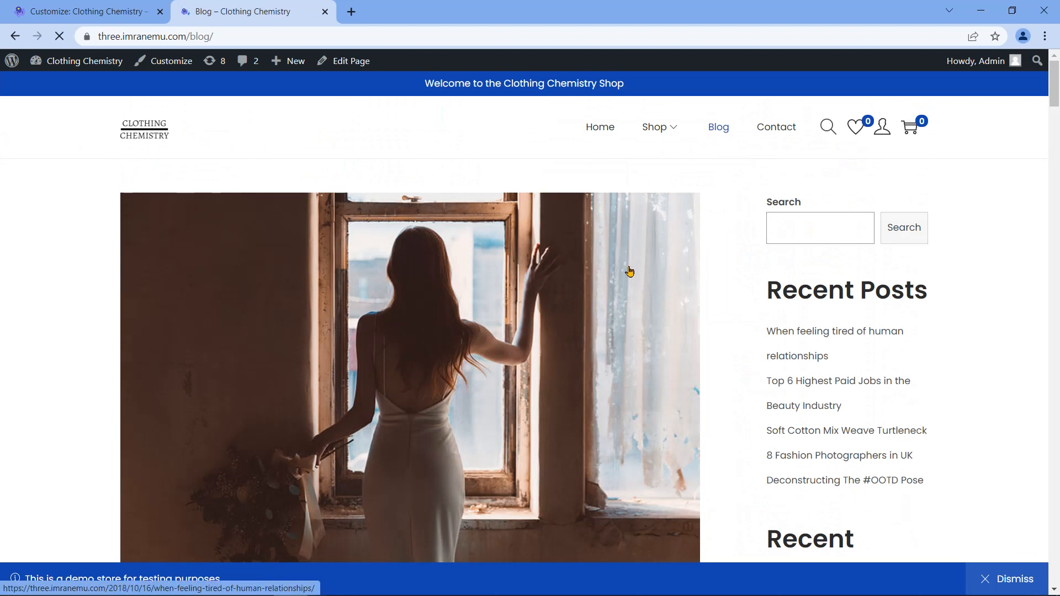
scroll(741, 308, down, 6)
scroll(728, 497, up, 4)
scroll(727, 497, up, 4)
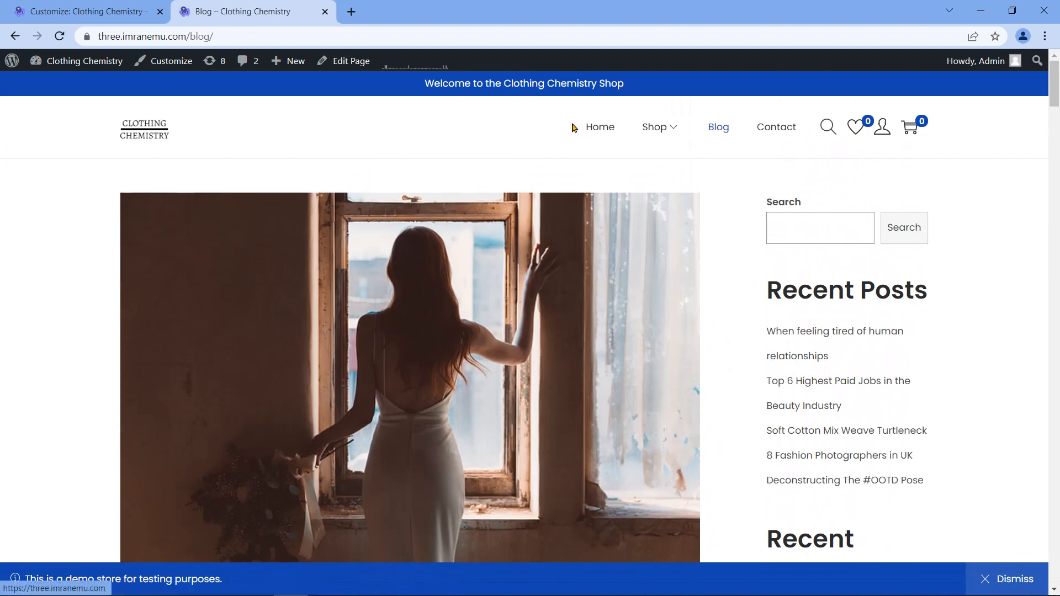
click(592, 132)
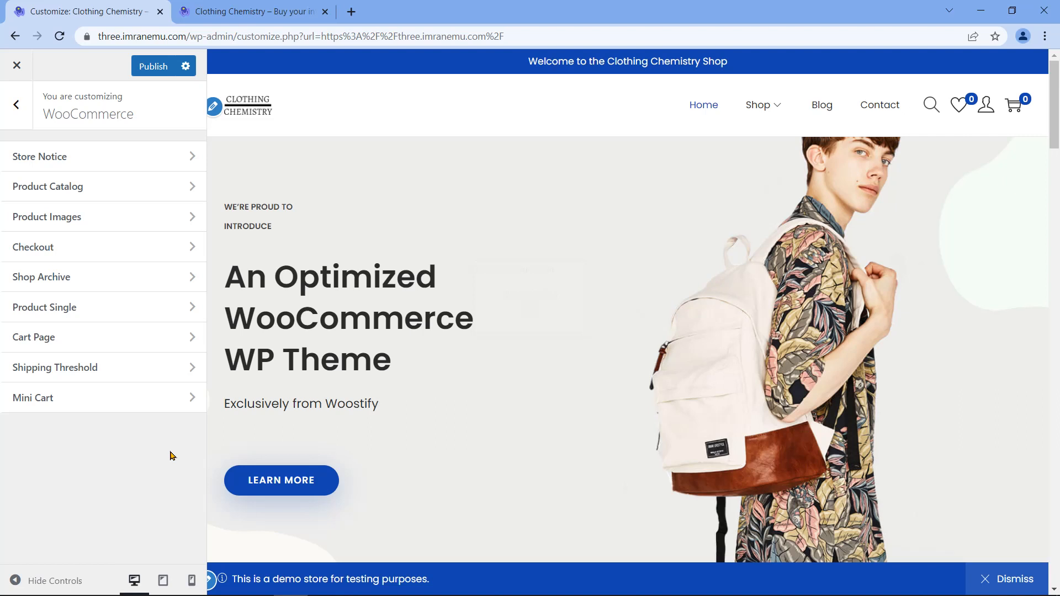
Step: In Product Catalog, switch Catalog Mode on and then back off
click(102, 187)
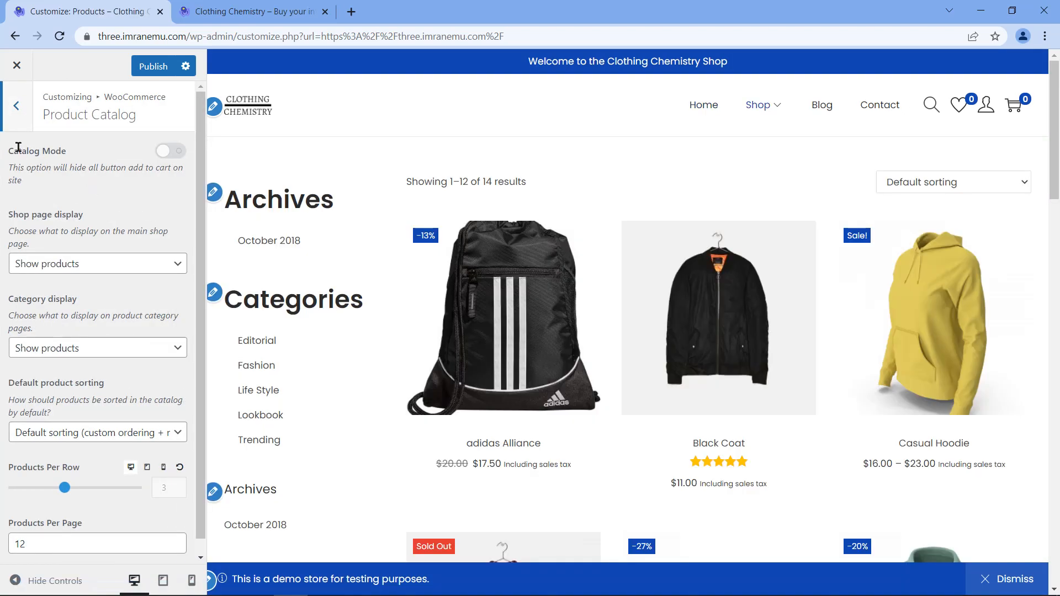
drag(8, 150, 67, 153)
click(153, 167)
click(178, 151)
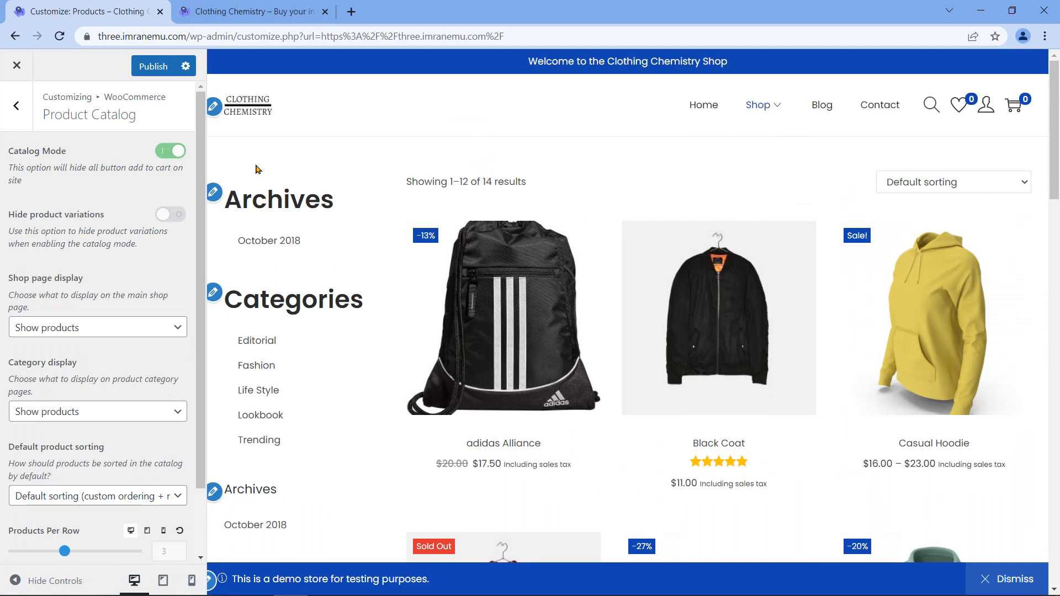
click(166, 158)
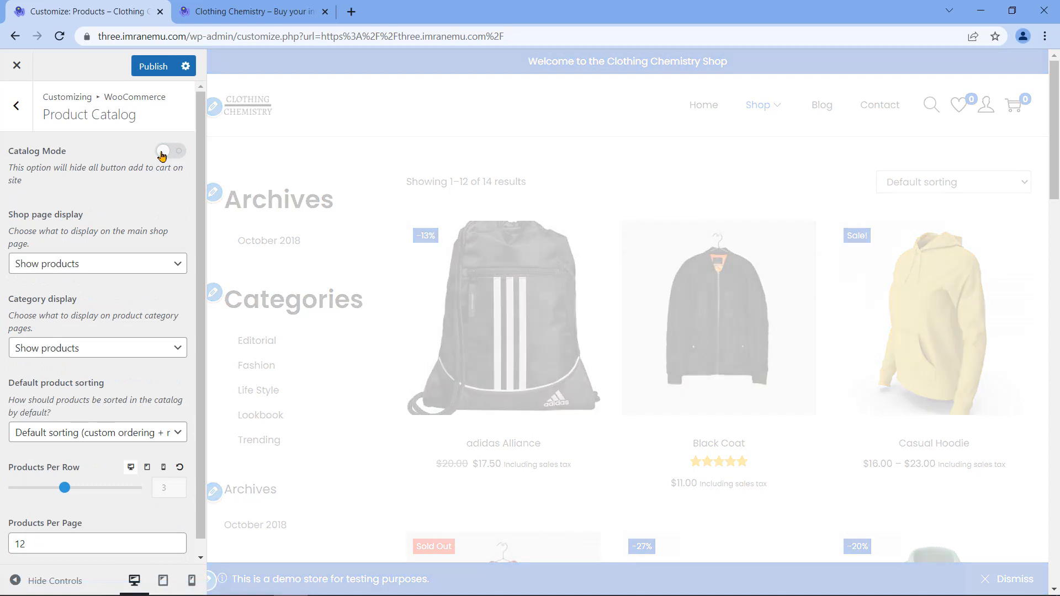
Step: Preview the Shop page display as categories, then as categories and products
drag(200, 215, 190, 231)
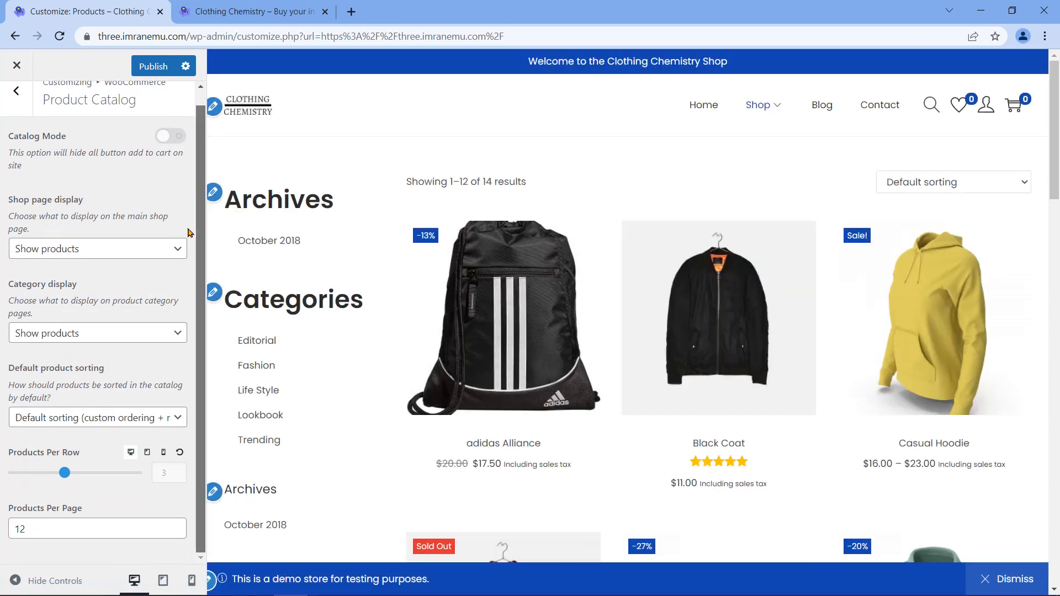
triple_click(44, 205)
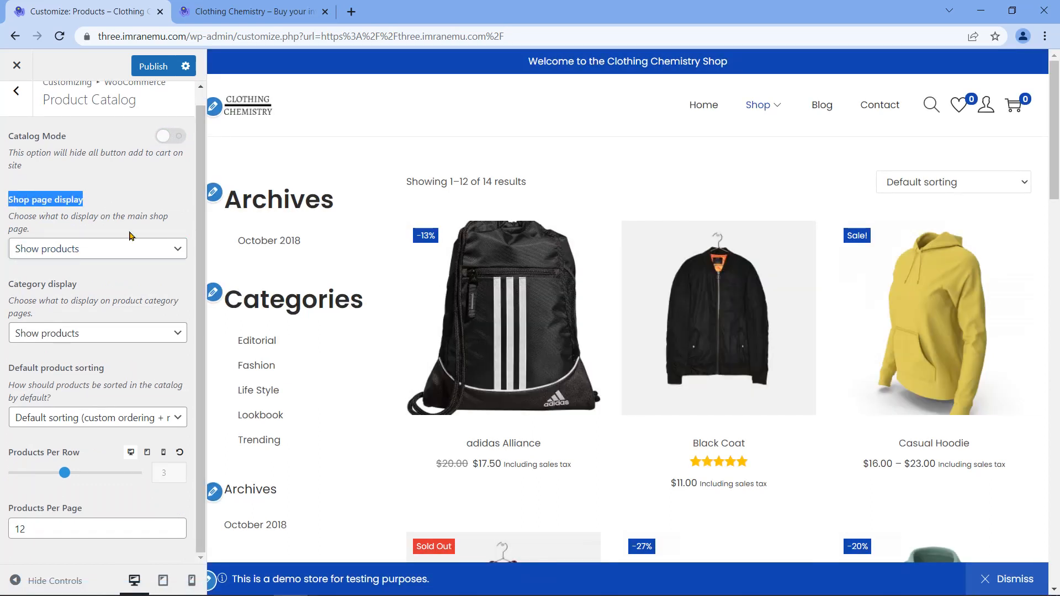
click(178, 254)
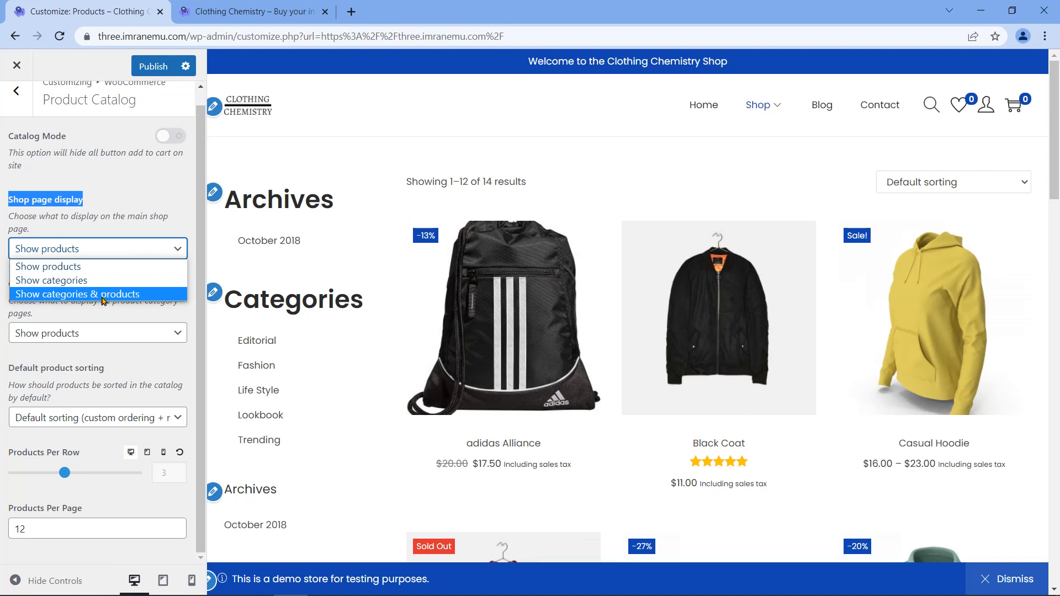
click(141, 281)
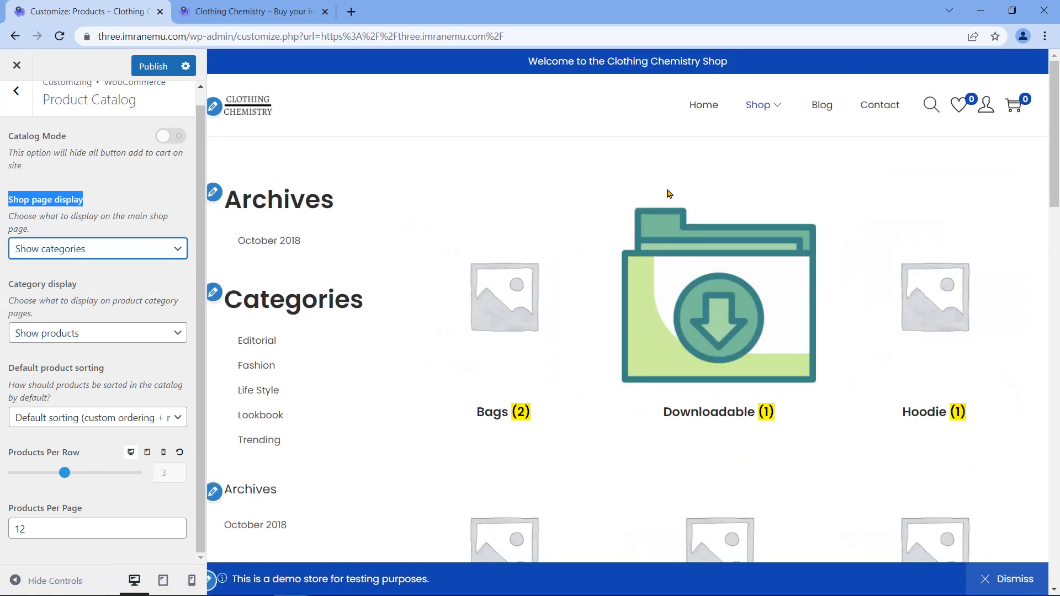
scroll(667, 194, down, 5)
drag(1056, 184, 1056, 154)
scroll(486, 210, up, 3)
click(168, 250)
click(133, 296)
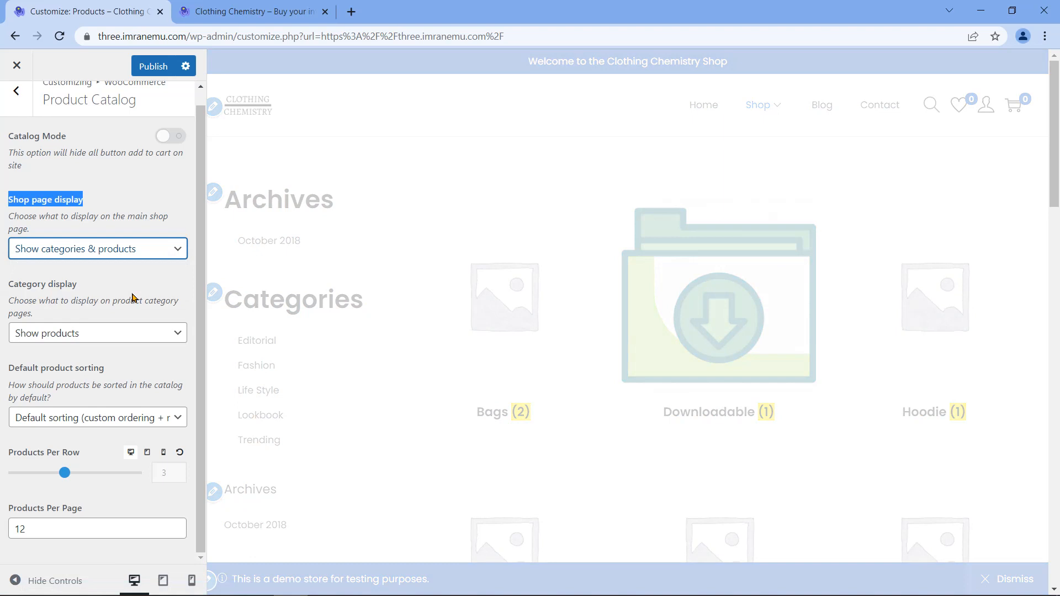
Step: Set Shop page display to 'Show products'
scroll(592, 258, down, 3)
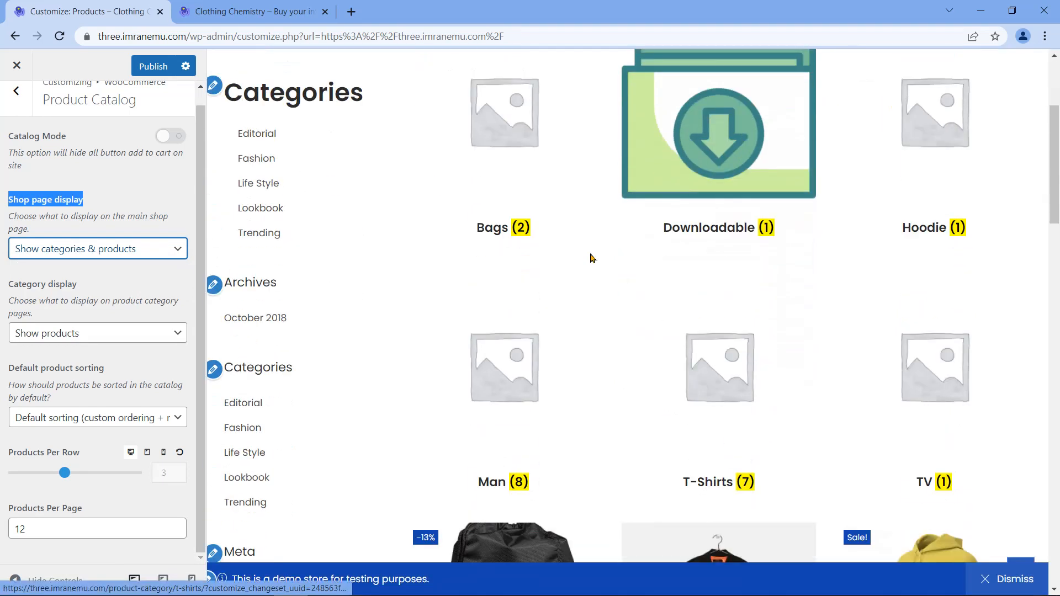
scroll(609, 356, down, 12)
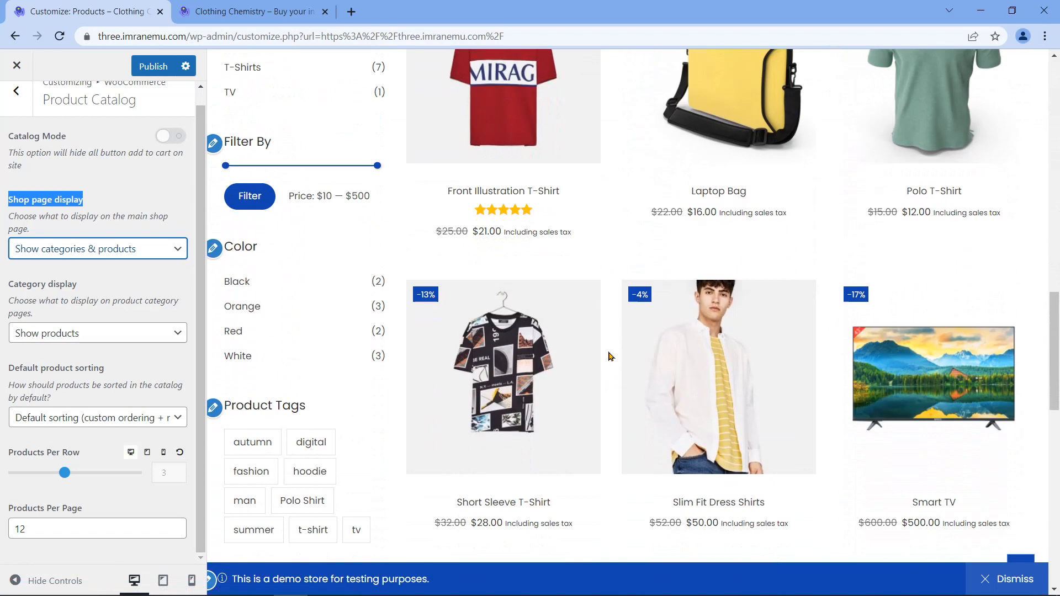
scroll(609, 356, down, 8)
scroll(585, 402, up, 9)
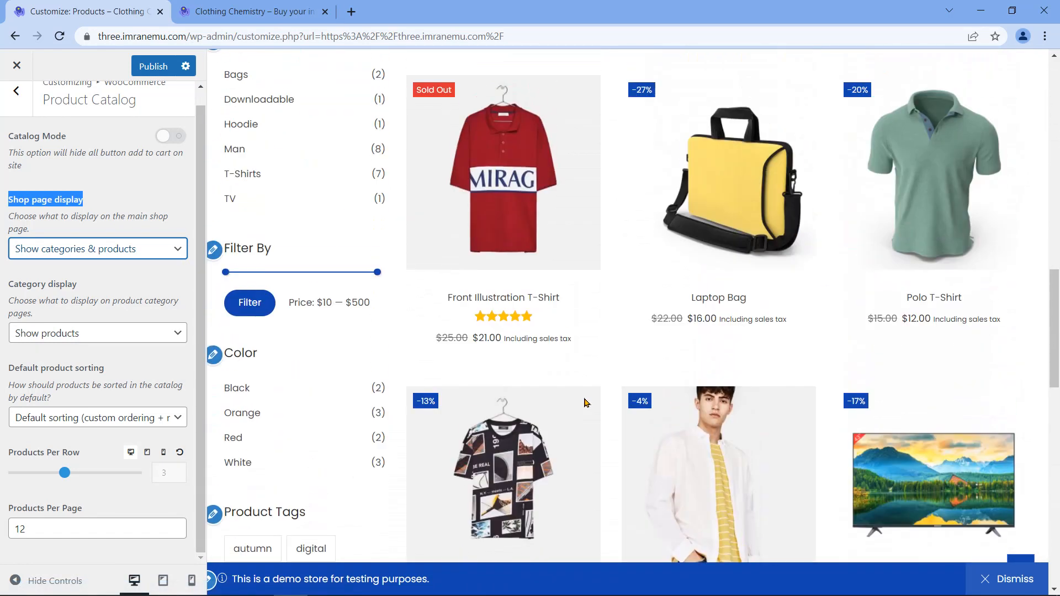
scroll(587, 403, up, 10)
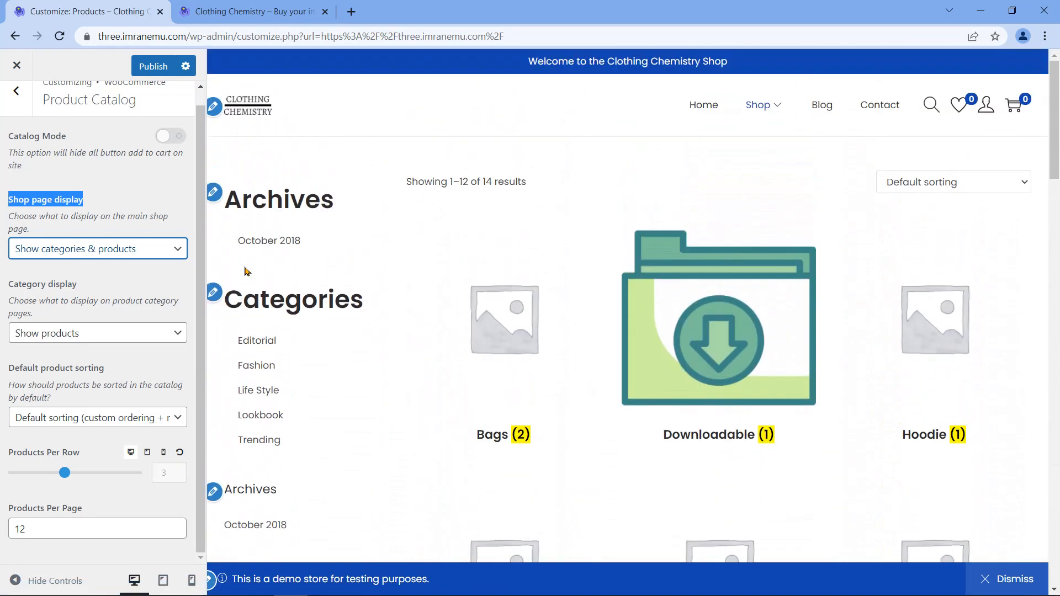
click(172, 249)
click(139, 266)
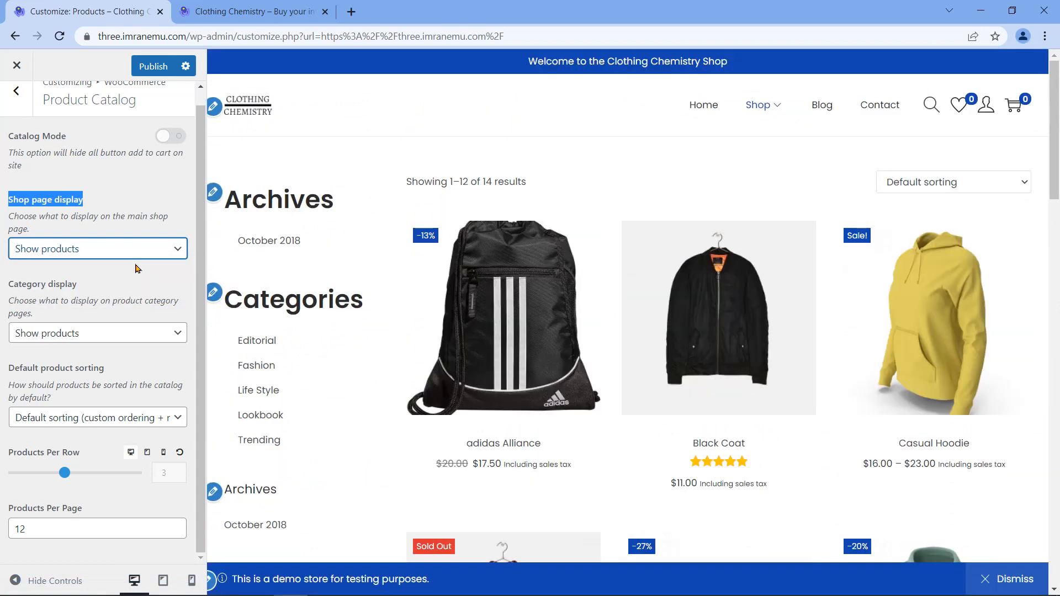
key(Tab)
drag(9, 368, 103, 374)
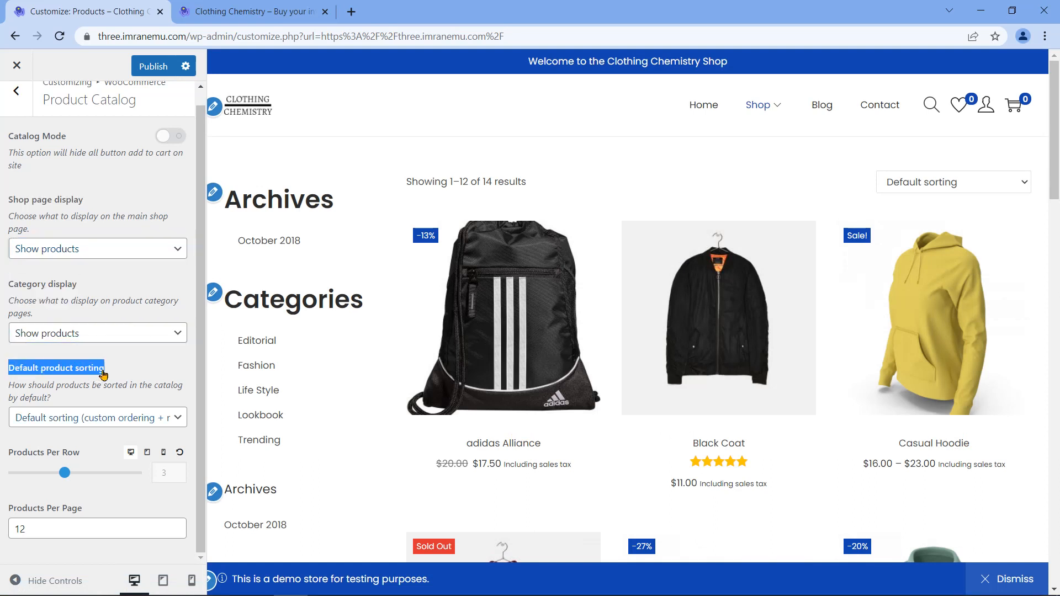
Step: Set Default product sorting to 'Sort by most recent'
click(180, 417)
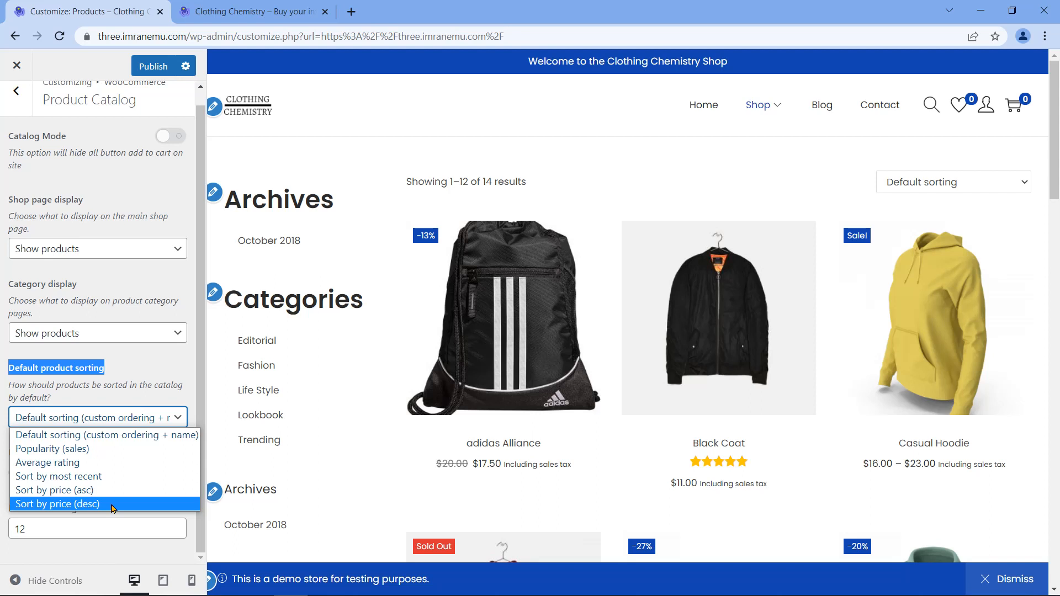
click(106, 478)
mouse_move(1055, 144)
mouse_down()
mouse_move(1056, 464)
mouse_move(1056, 145)
mouse_up()
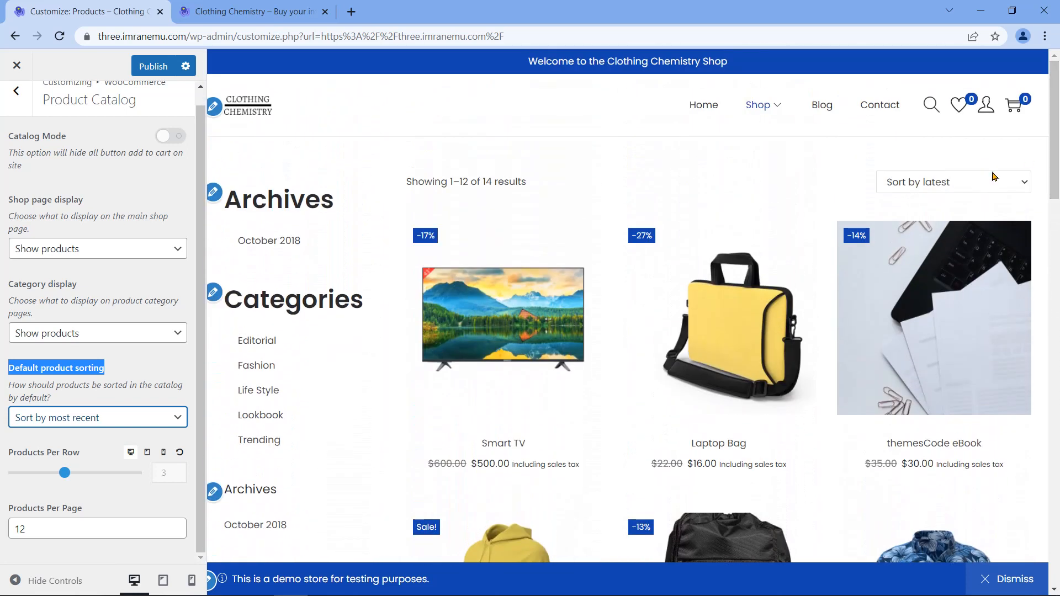
triple_click(41, 452)
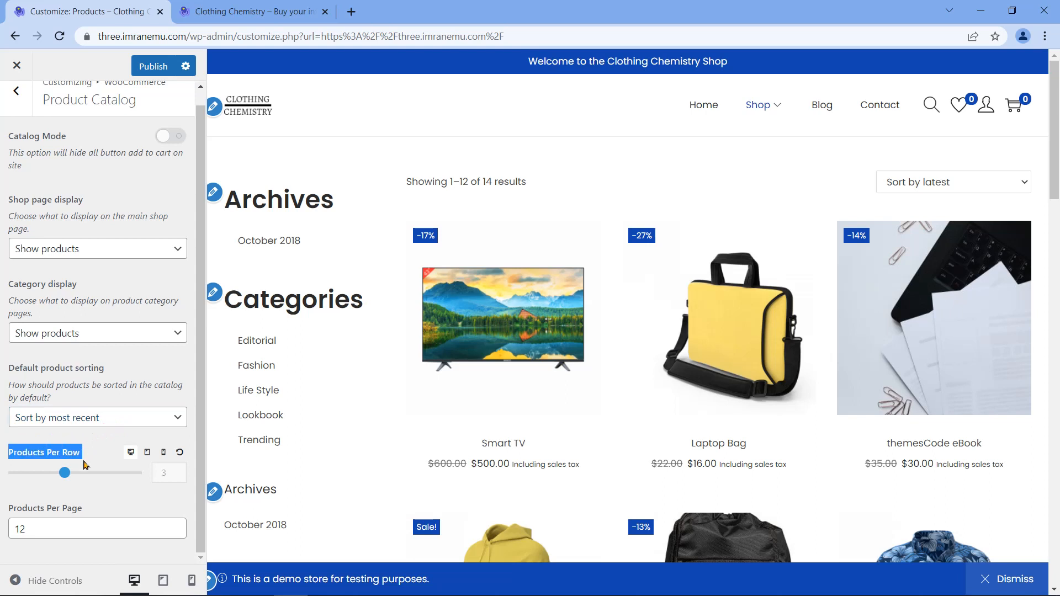
scroll(961, 299, down, 5)
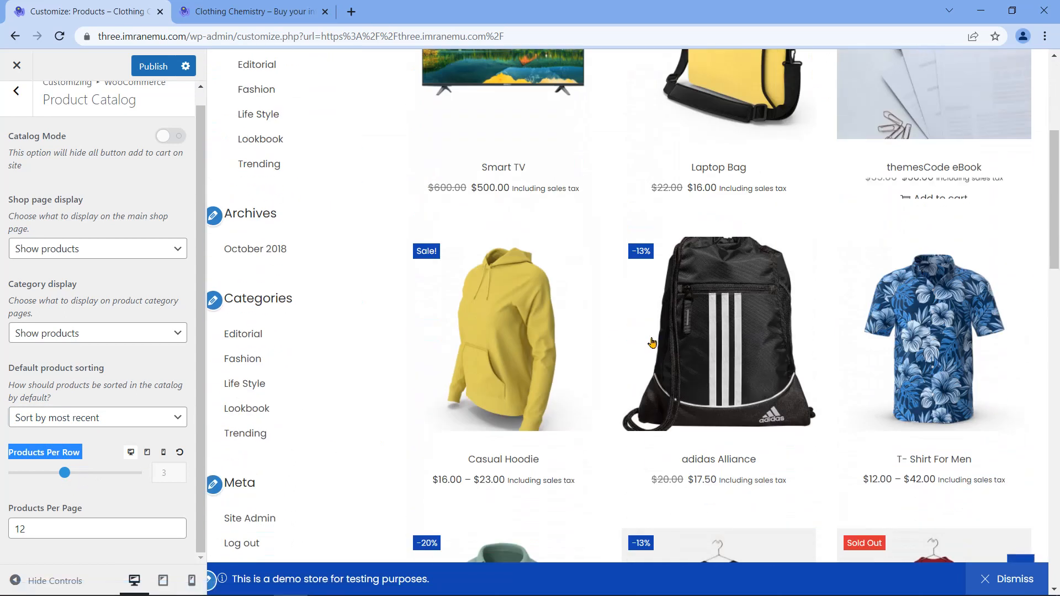
scroll(652, 343, down, 6)
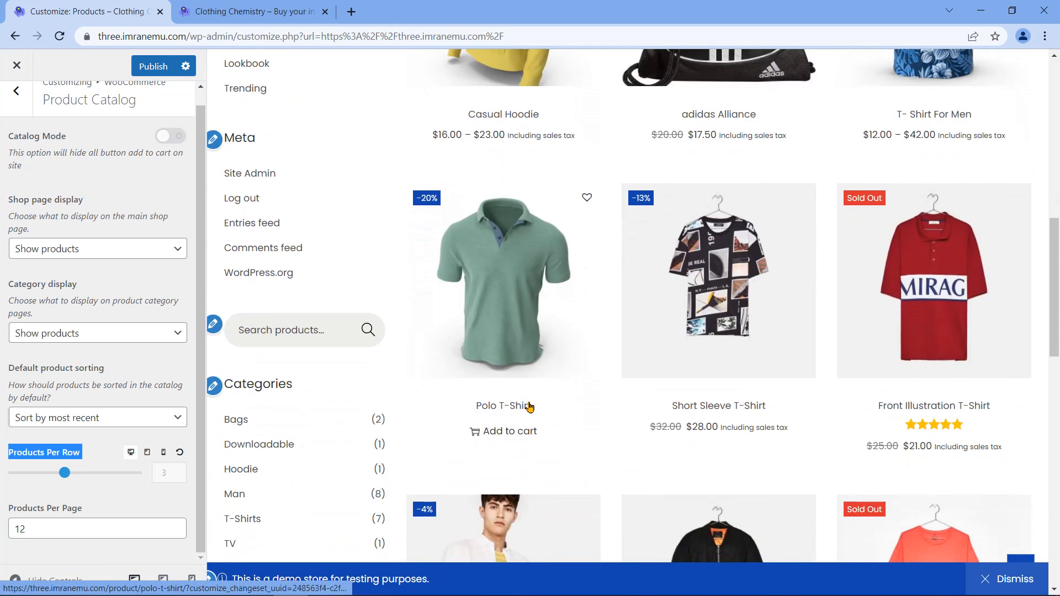
scroll(529, 407, down, 1)
drag(64, 473, 91, 474)
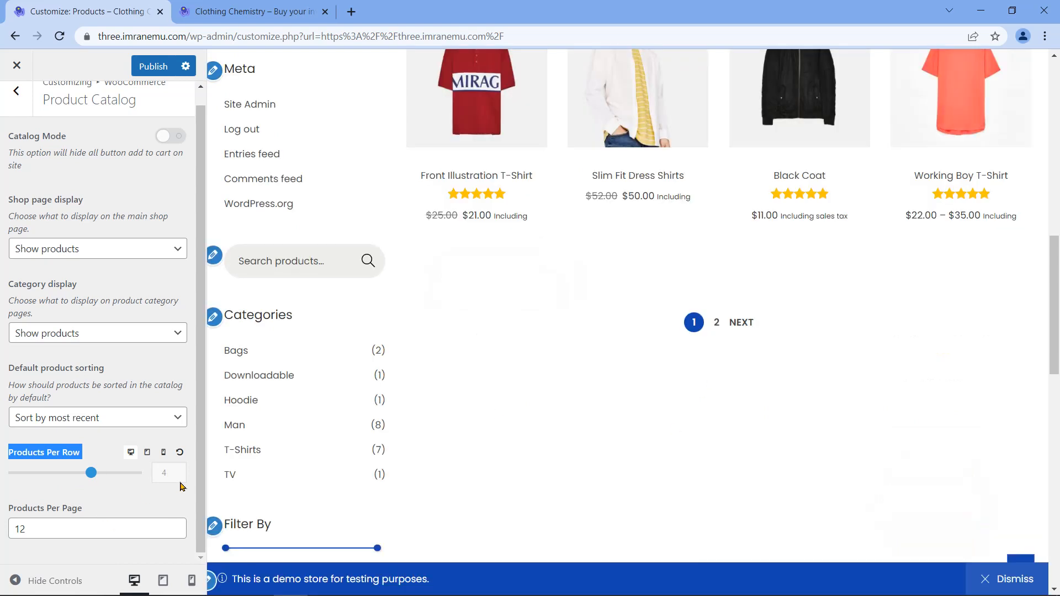
scroll(557, 378, up, 9)
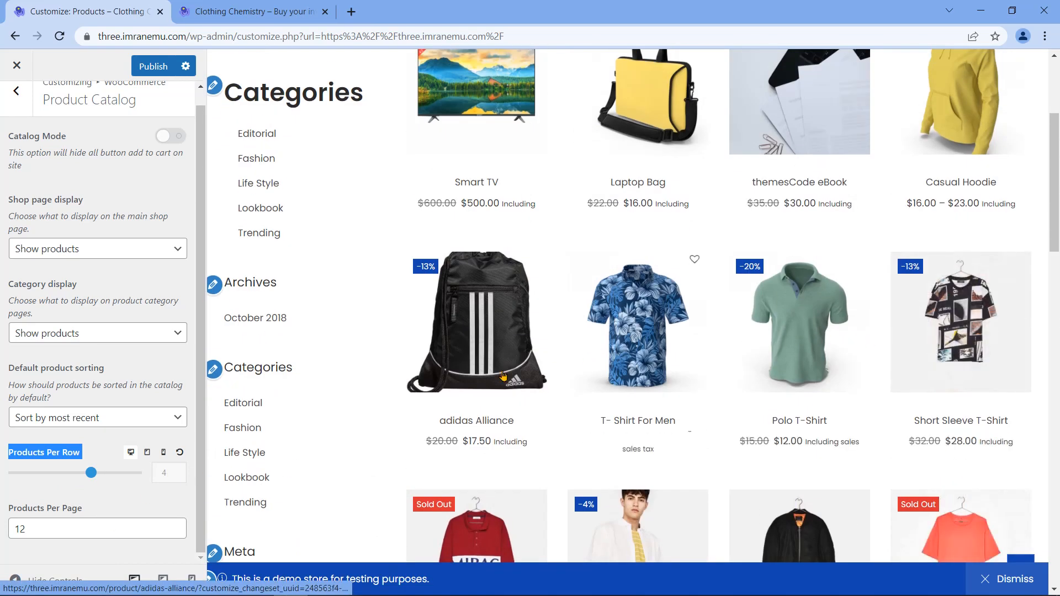
scroll(503, 376, up, 3)
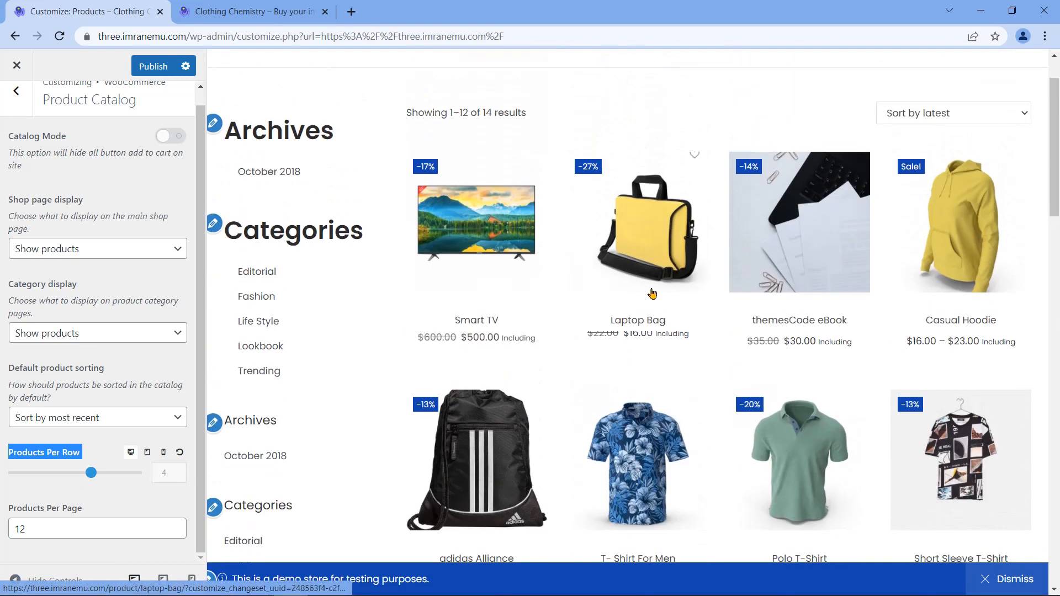
click(179, 454)
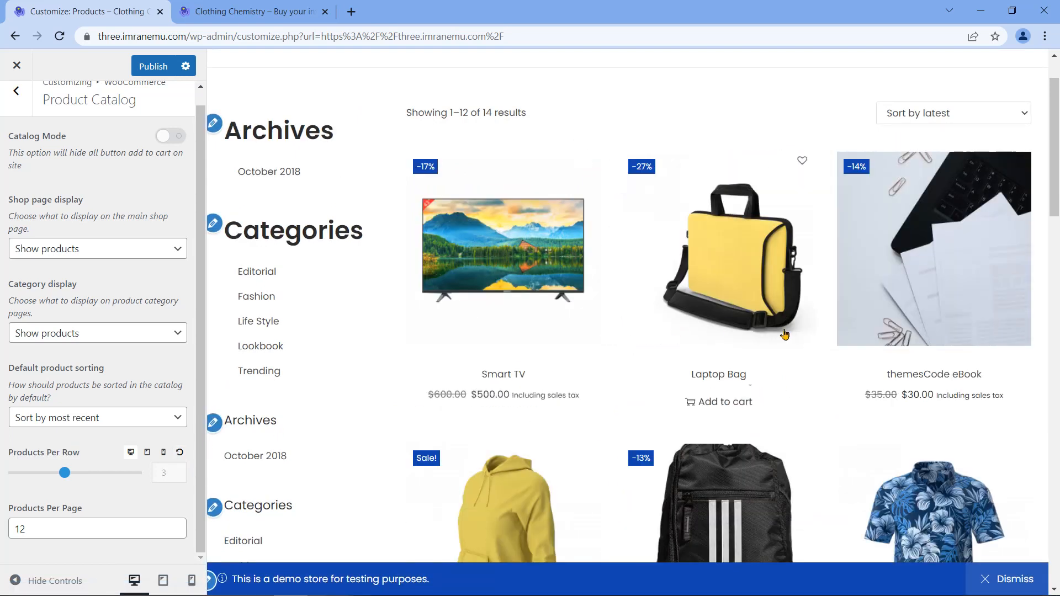
scroll(828, 331, down, 4)
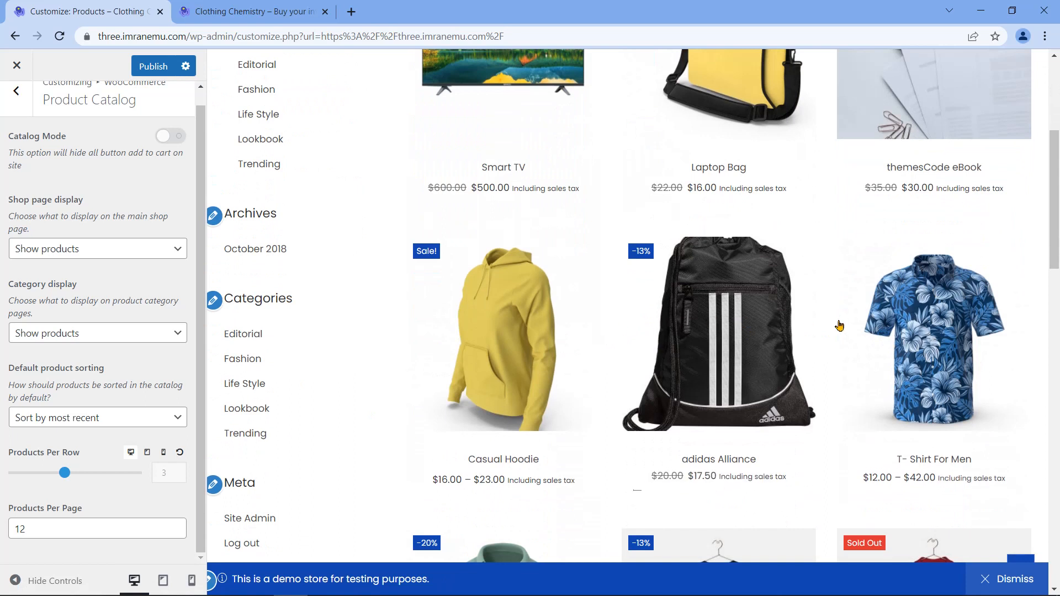
scroll(839, 326, down, 6)
scroll(840, 326, up, 1)
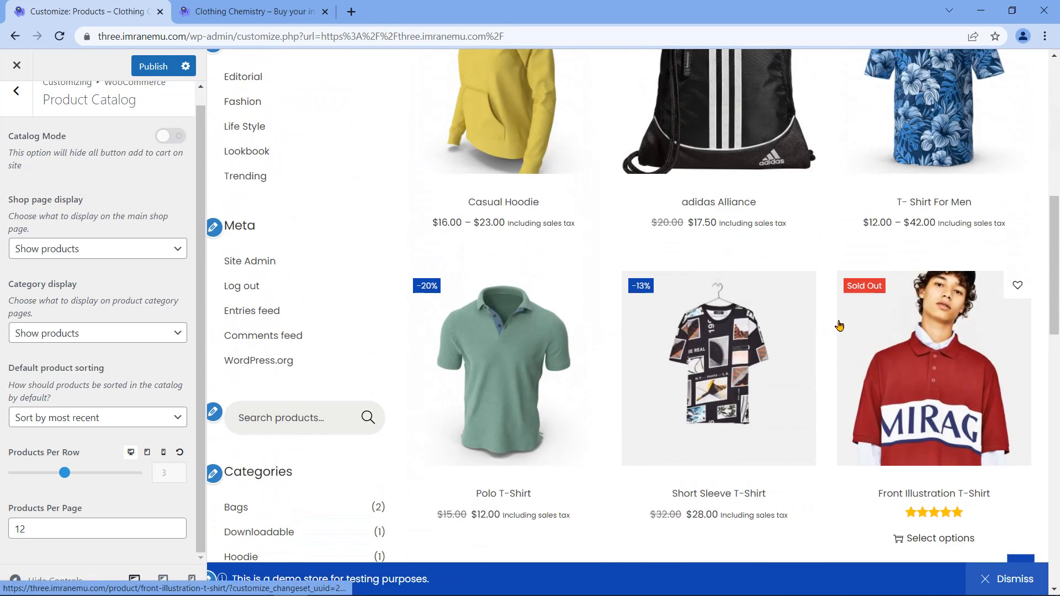
scroll(836, 325, up, 10)
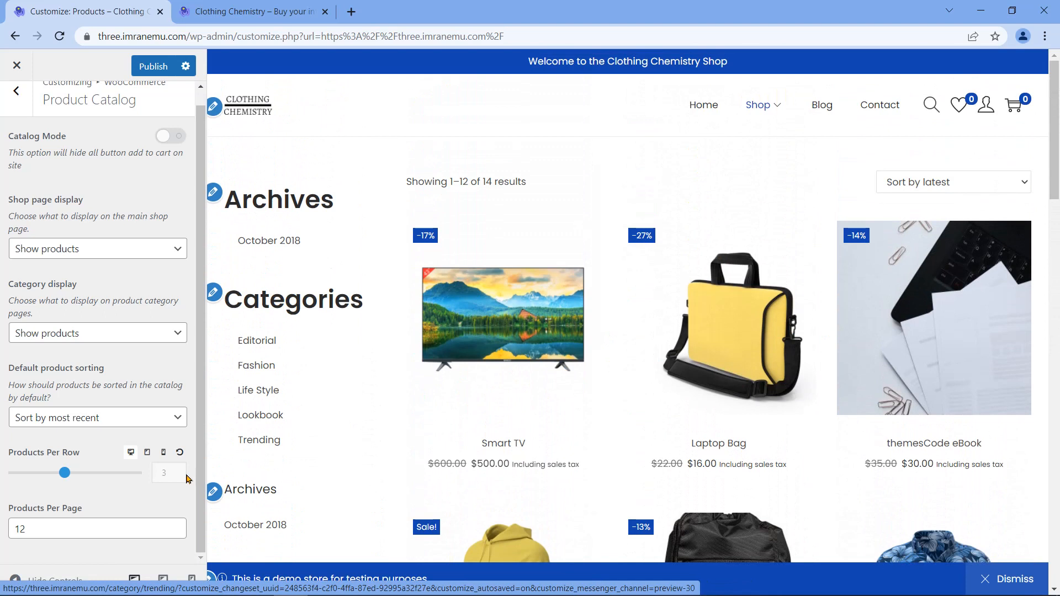
Step: Try 9 products per page and preview the second page of shop products
triple_click(38, 509)
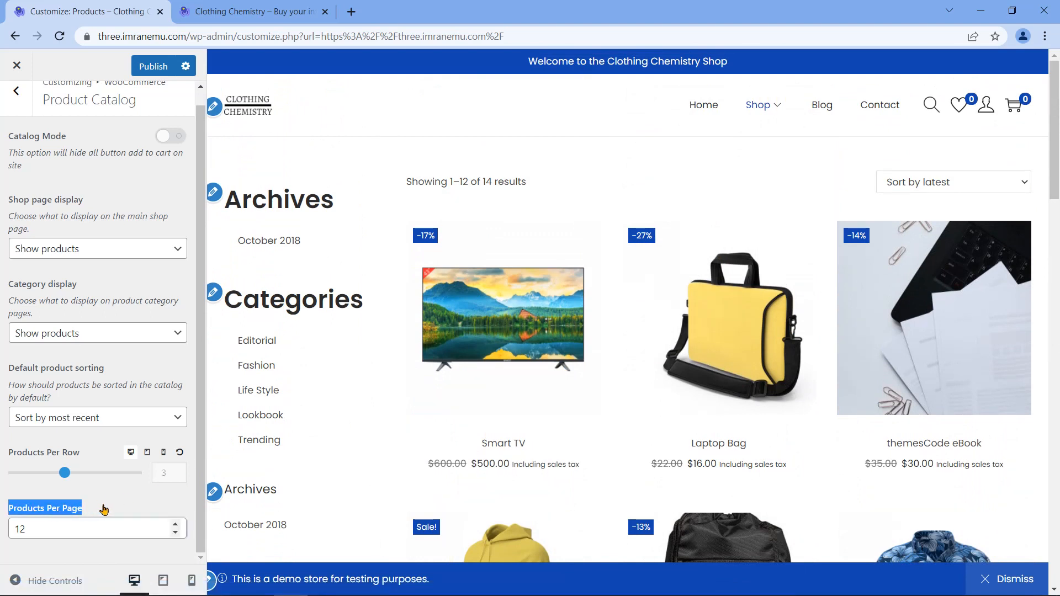
scroll(1059, 163, down, 1)
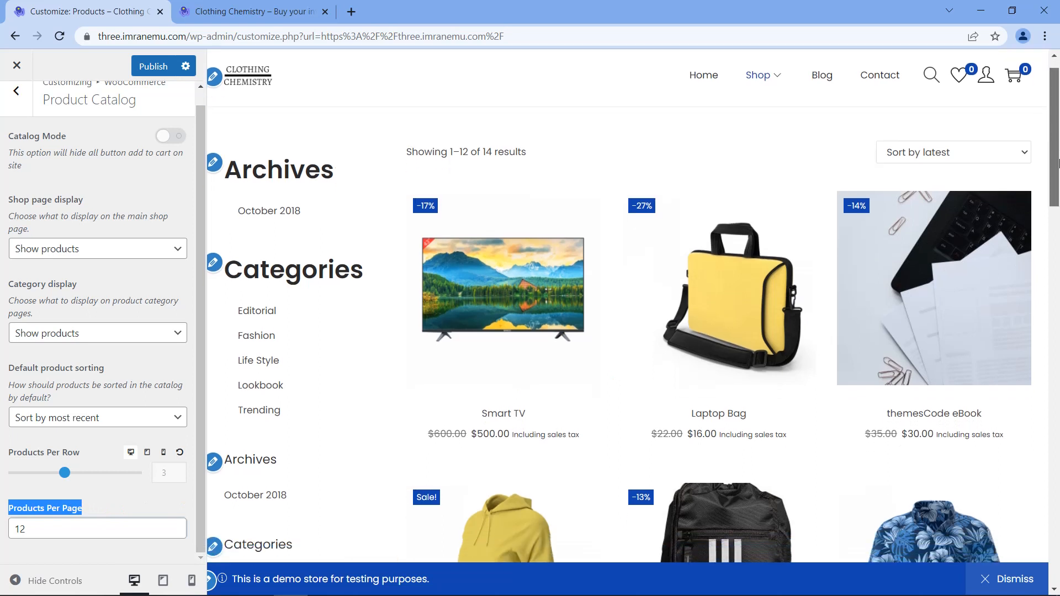
scroll(1058, 163, down, 10)
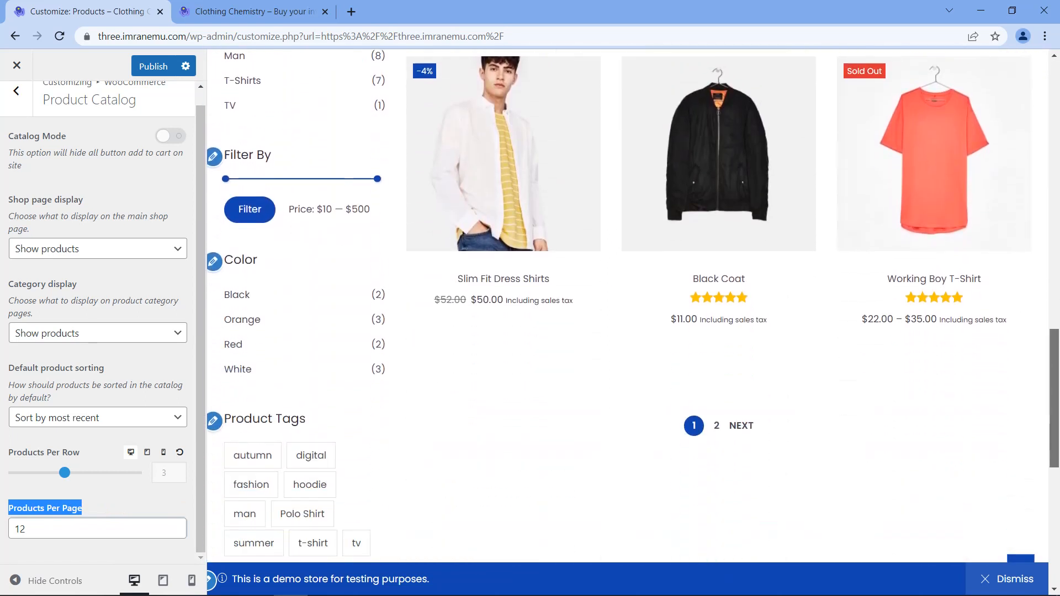
scroll(628, 306, up, 15)
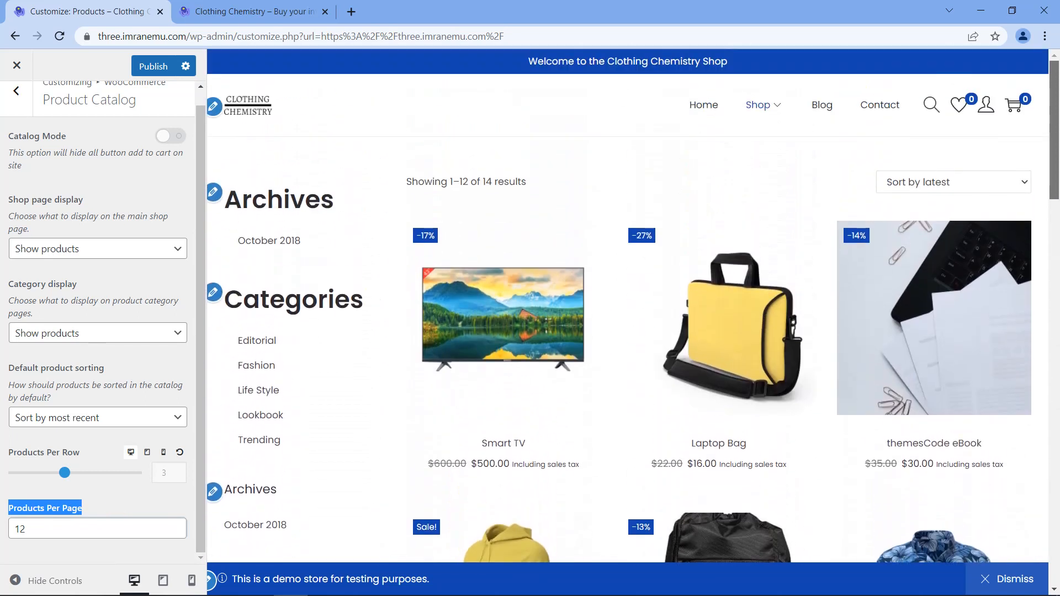
click(44, 529)
click(175, 533)
click(175, 533)
click(175, 533)
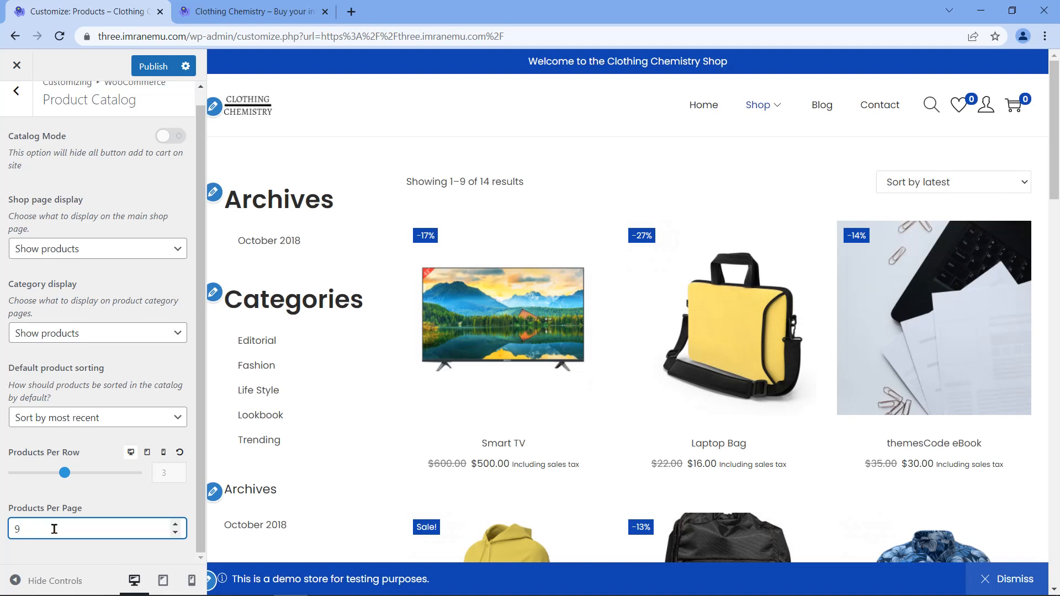
scroll(1055, 133, down, 7)
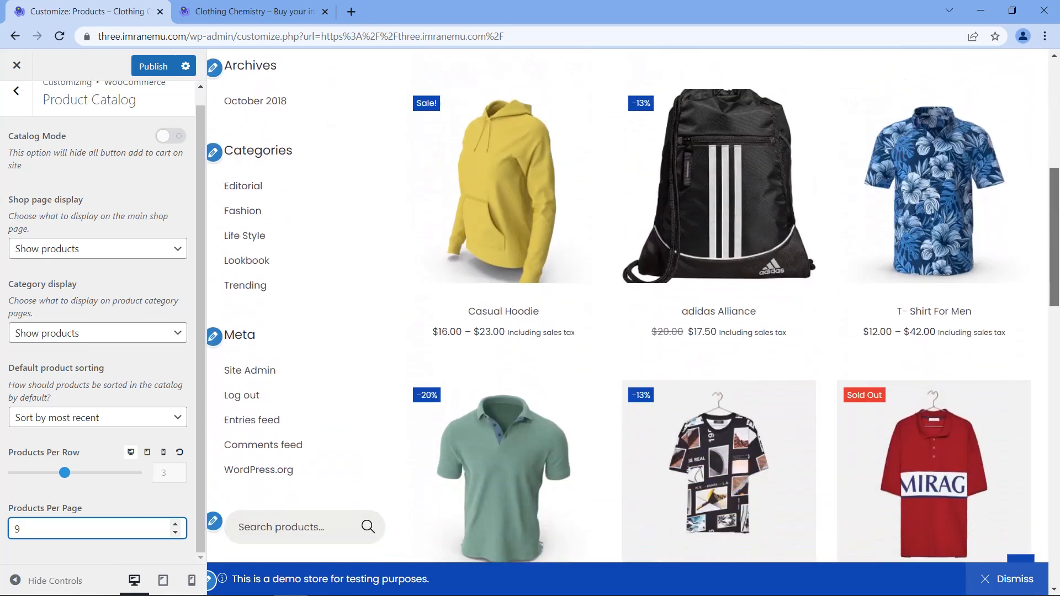
scroll(628, 306, down, 6)
click(717, 435)
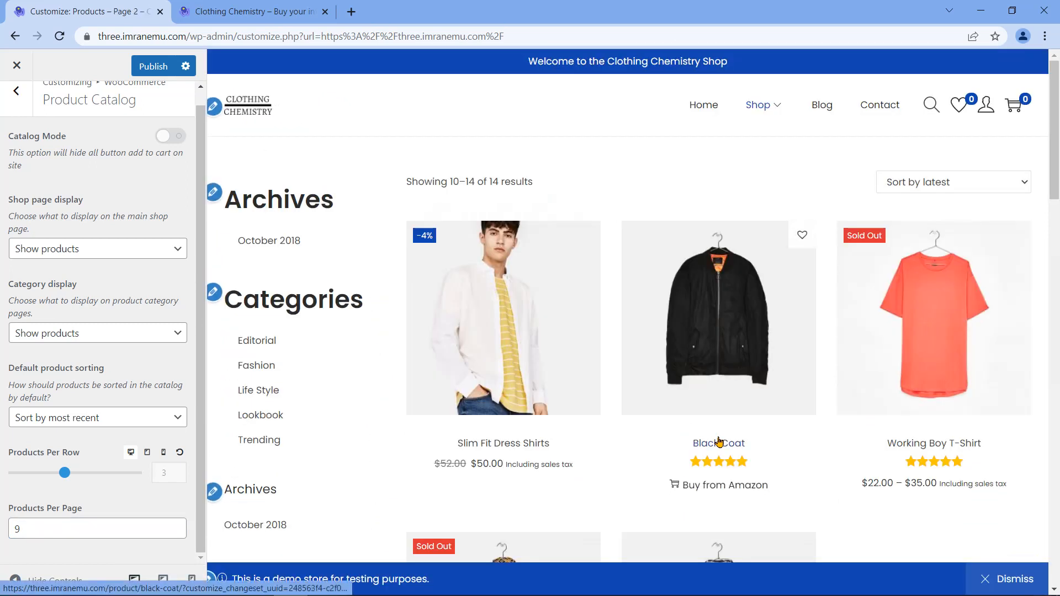
scroll(757, 355, down, 6)
scroll(837, 398, down, 4)
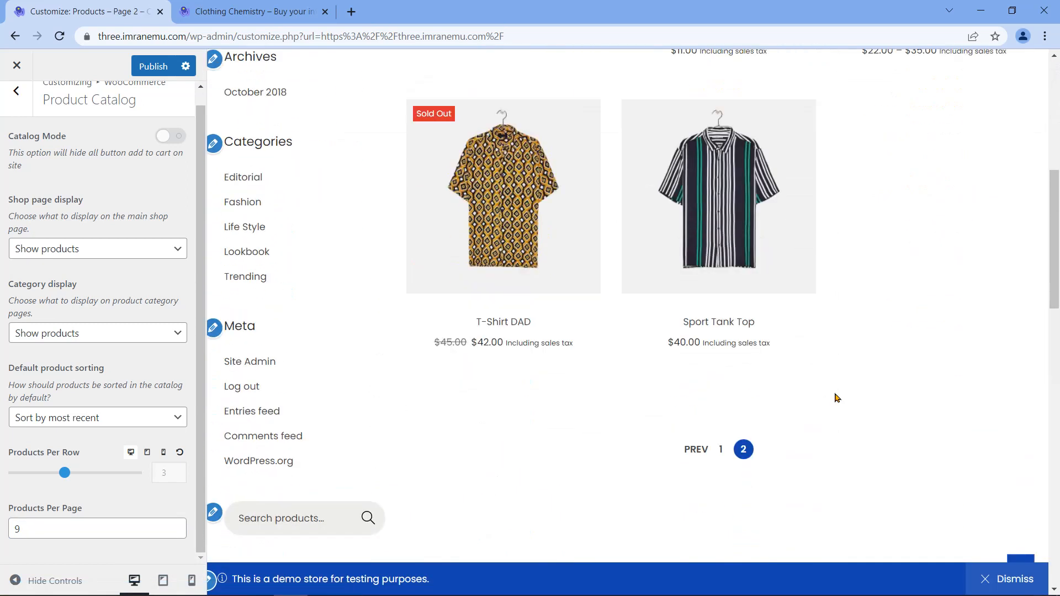
click(701, 332)
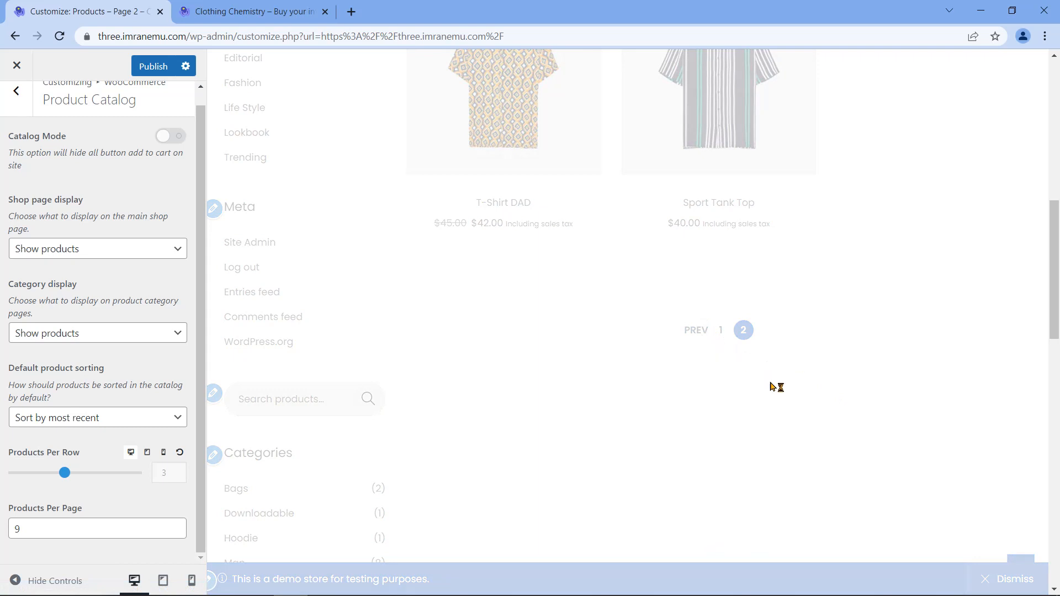
Step: Set Products Per Page back to 12 and publish the catalog settings
double_click(175, 526)
text(12)
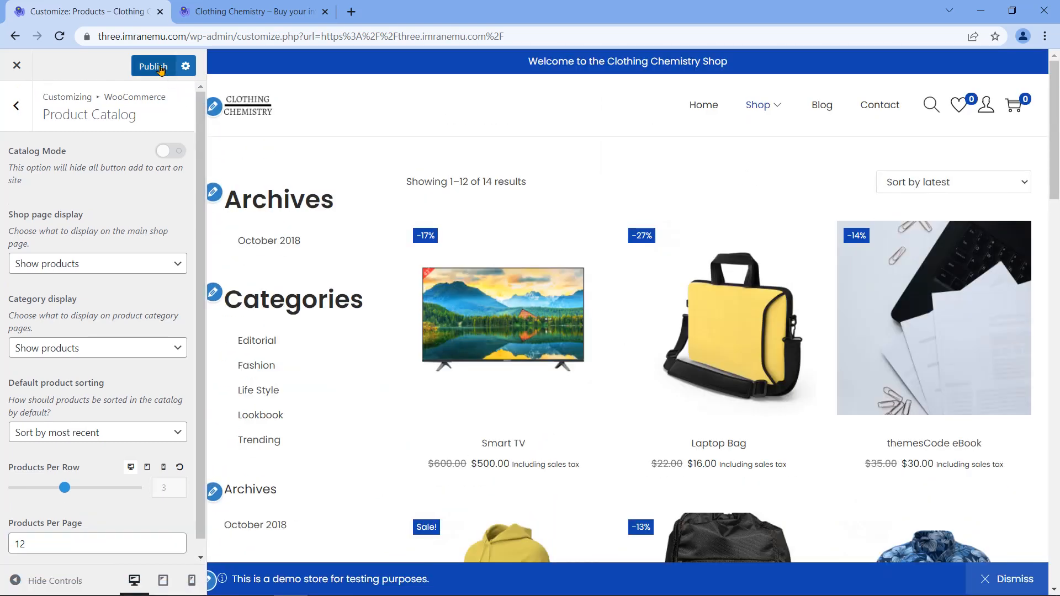
click(150, 67)
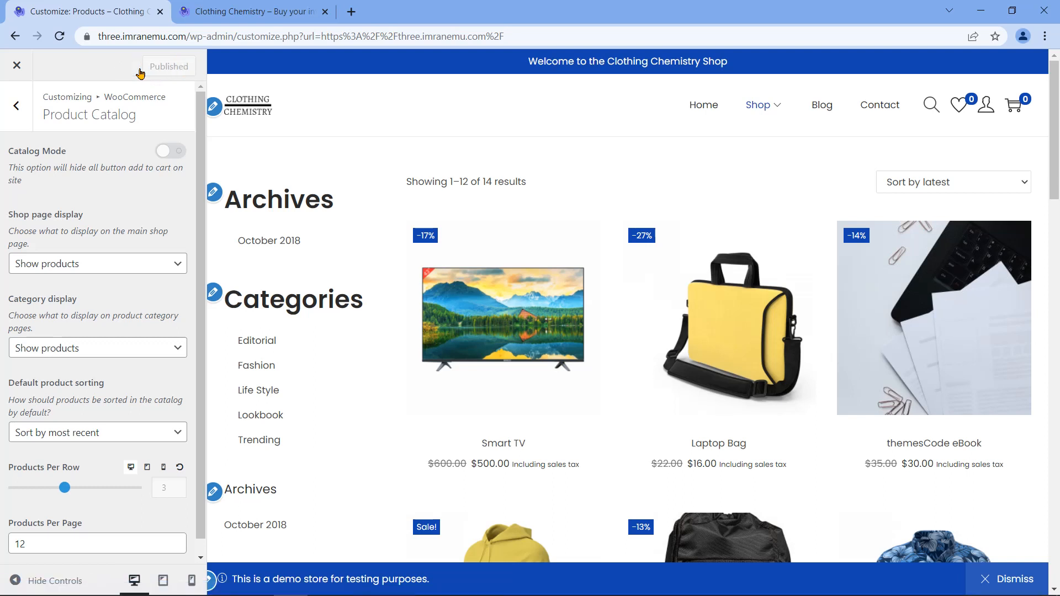
Step: Review Product Images (main width 600, 1:1 cropping), keeping thumbnail width at 300
click(17, 108)
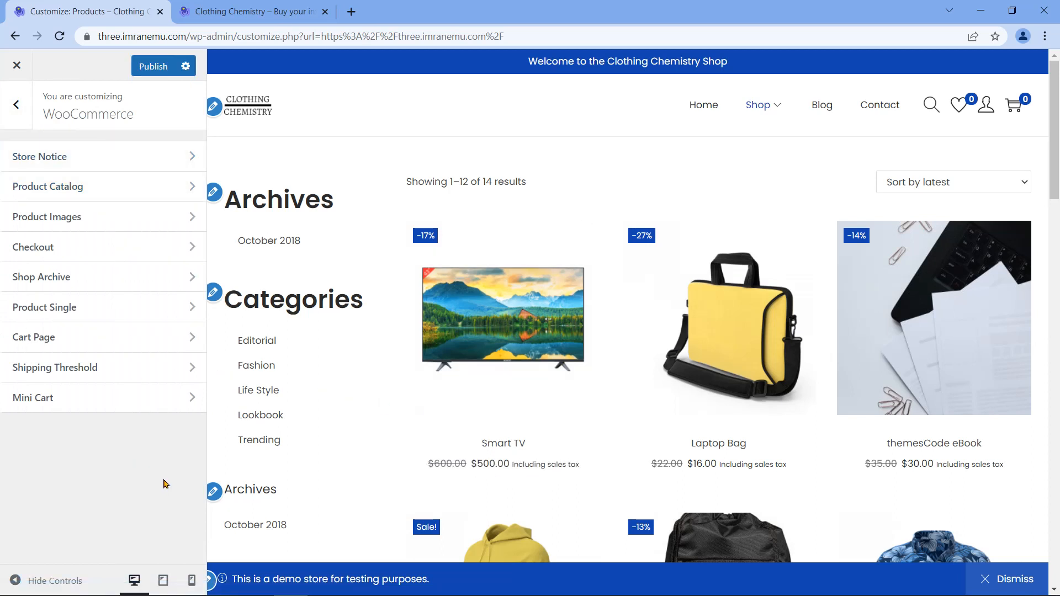
click(116, 218)
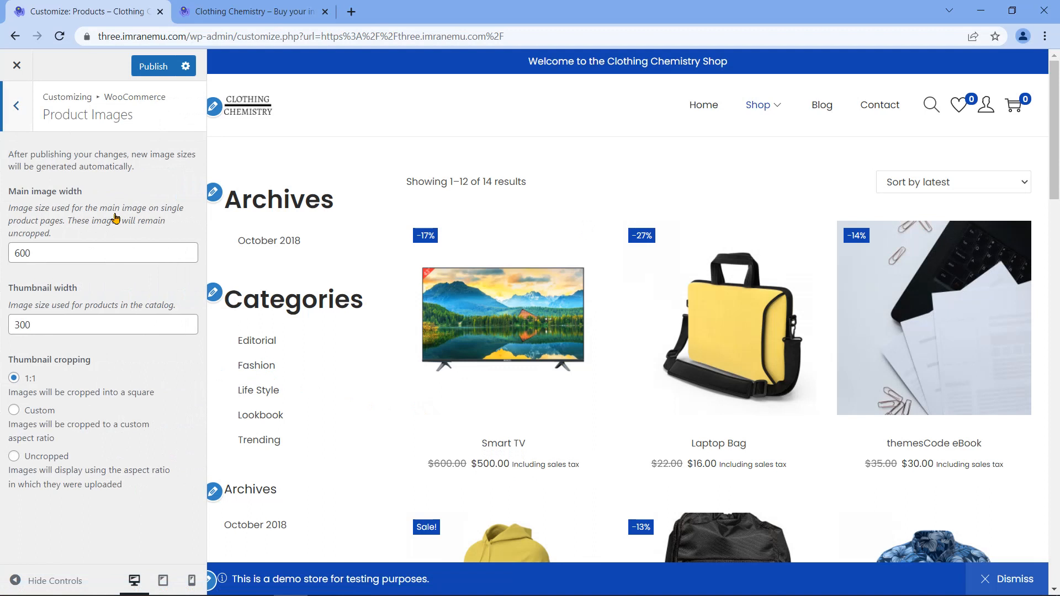
triple_click(37, 194)
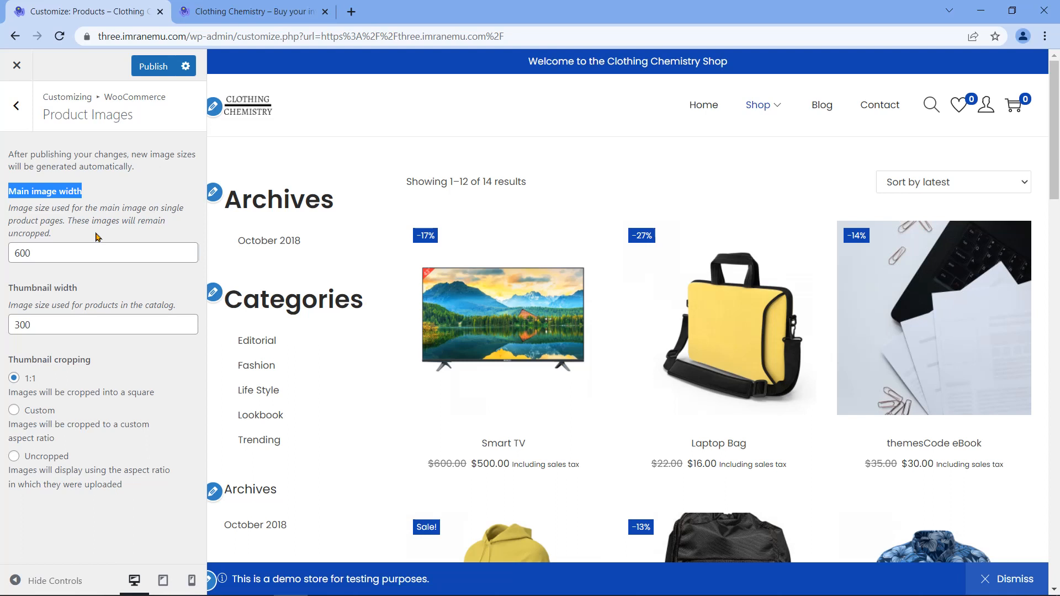
drag(71, 249, 14, 253)
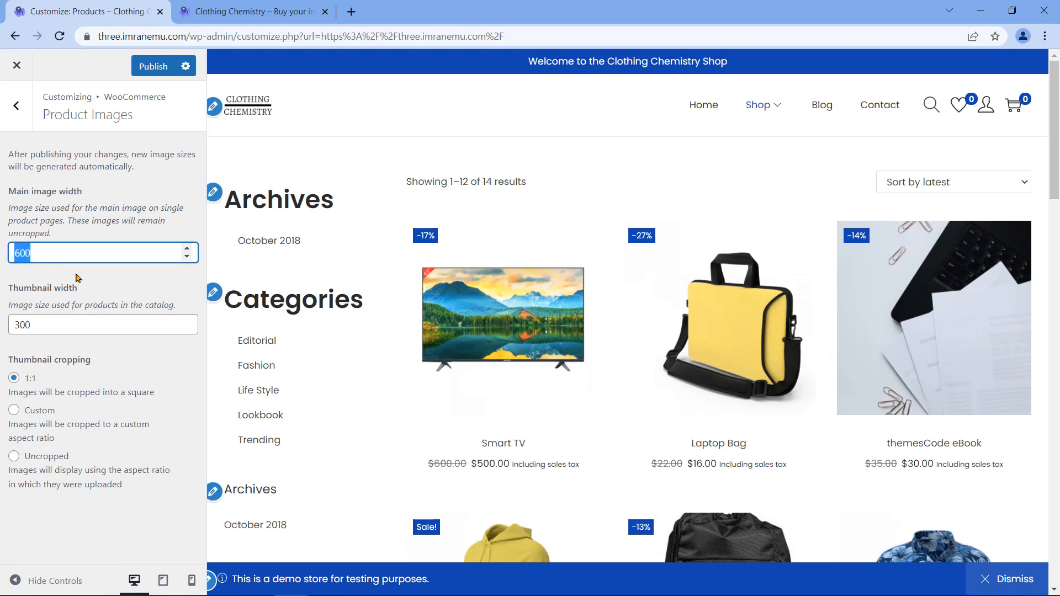
click(38, 291)
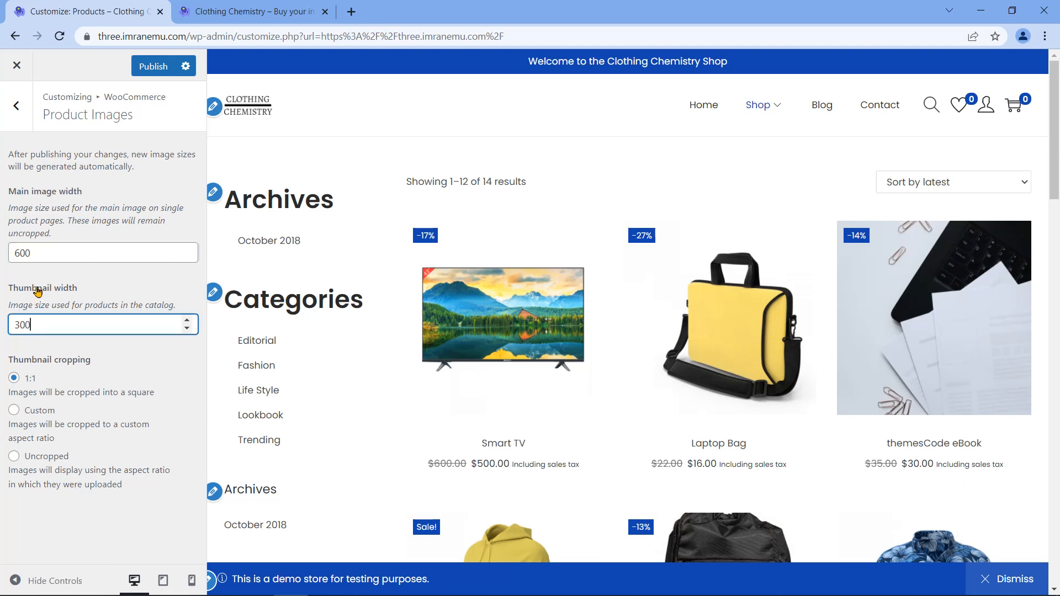
triple_click(38, 291)
click(46, 326)
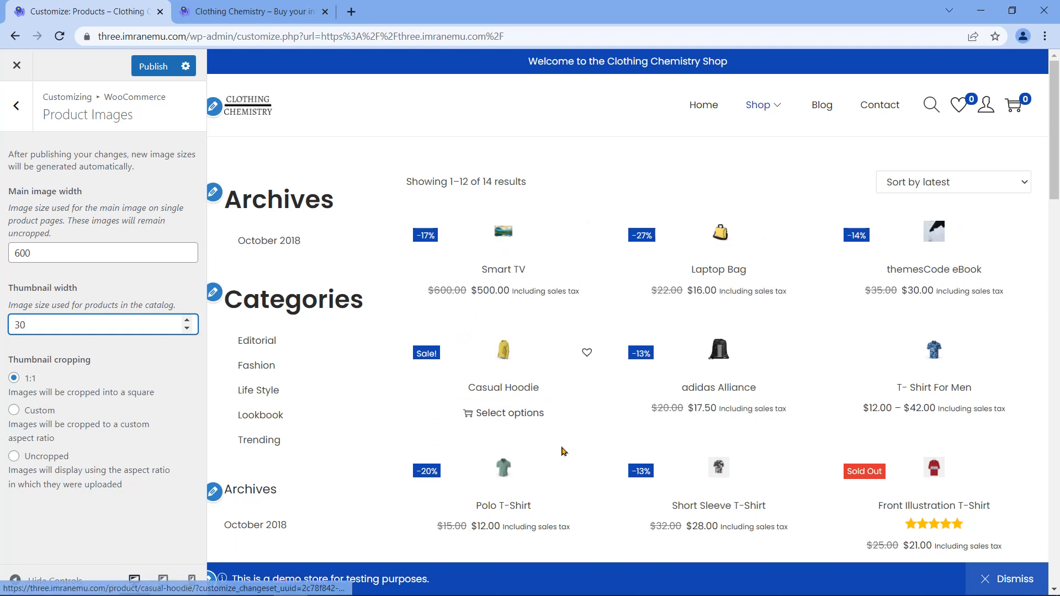
scroll(563, 459, down, 5)
scroll(567, 468, up, 5)
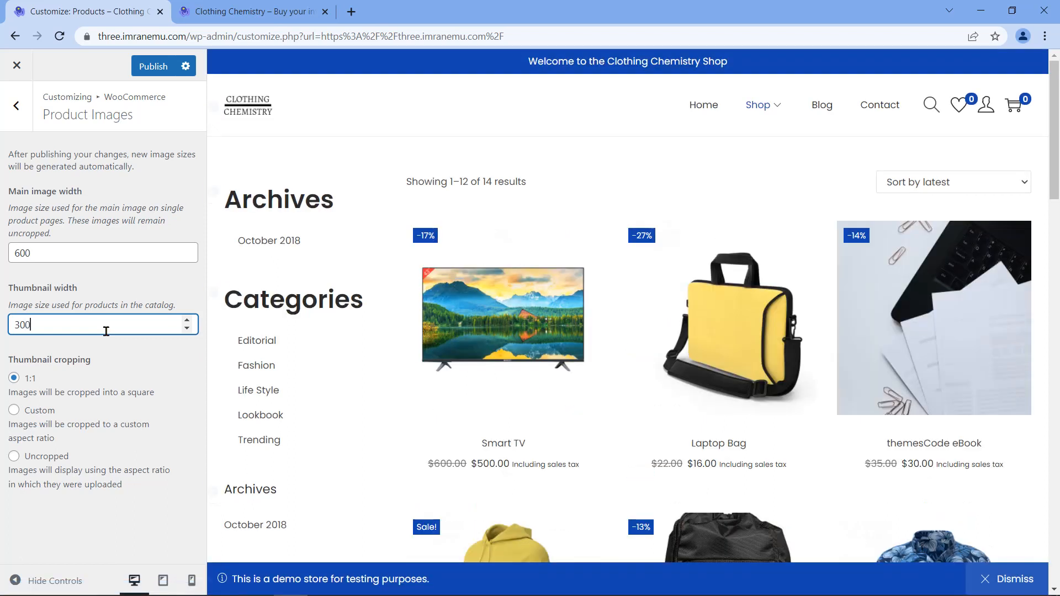
triple_click(55, 360)
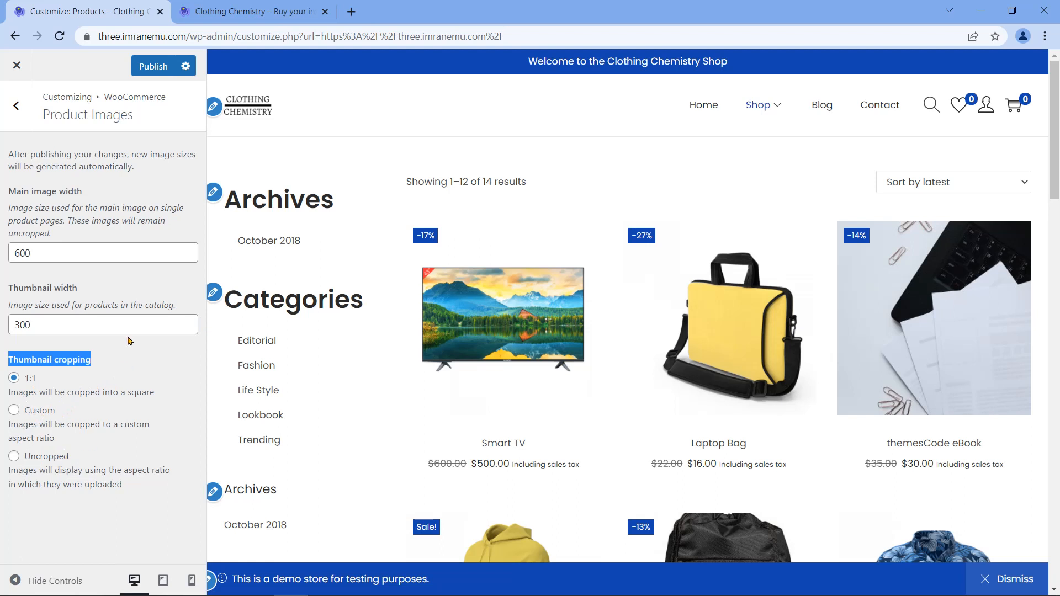
click(116, 361)
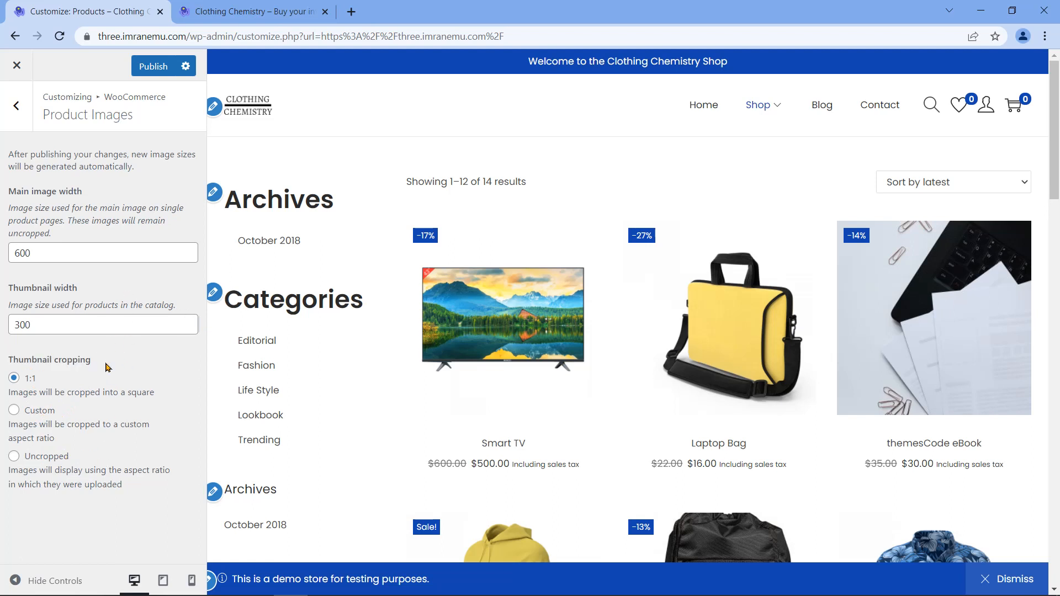
click(18, 119)
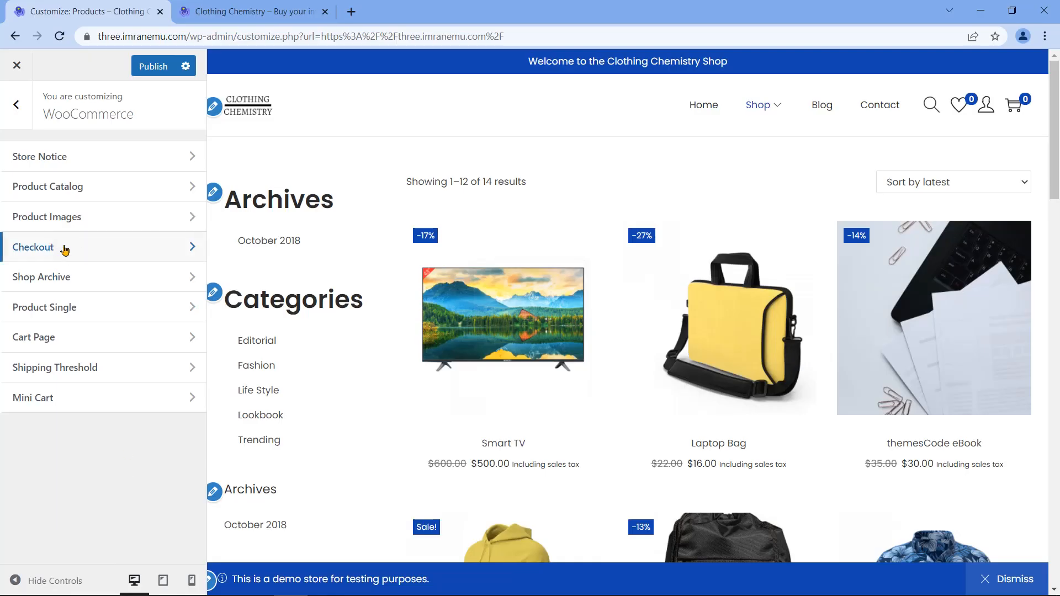
Step: In Checkout settings, apply the second Checkout Page Layout and preview its payment step
click(98, 240)
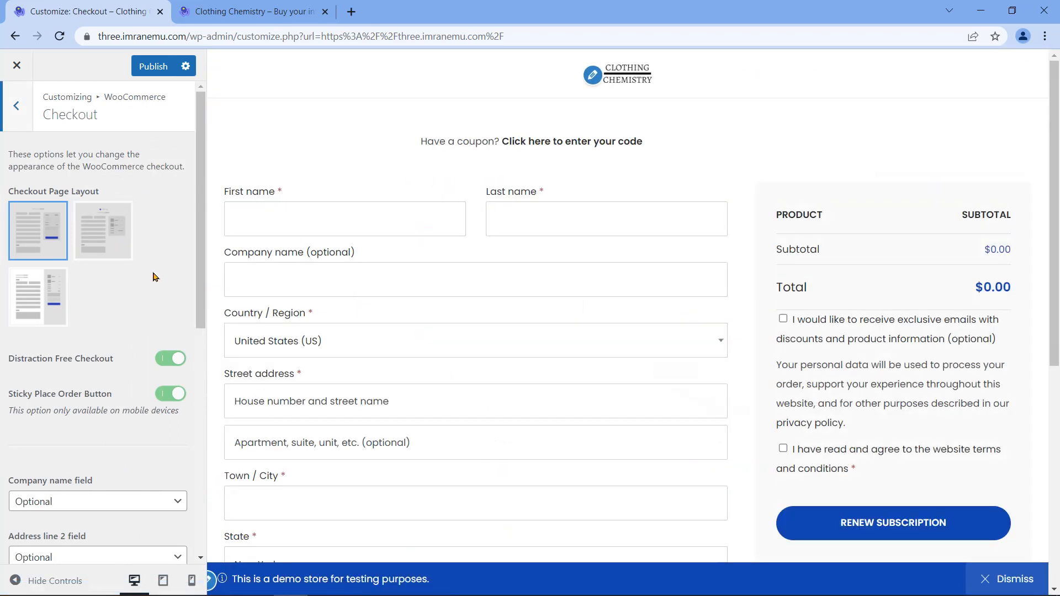
scroll(938, 154, down, 7)
scroll(628, 304, up, 7)
drag(13, 191, 107, 191)
click(175, 196)
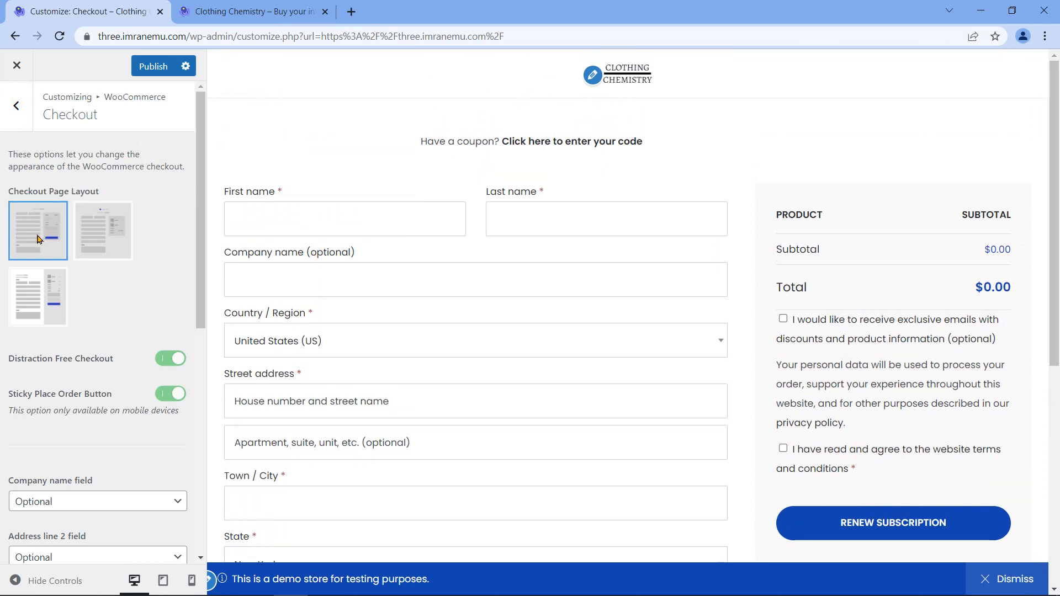
click(107, 238)
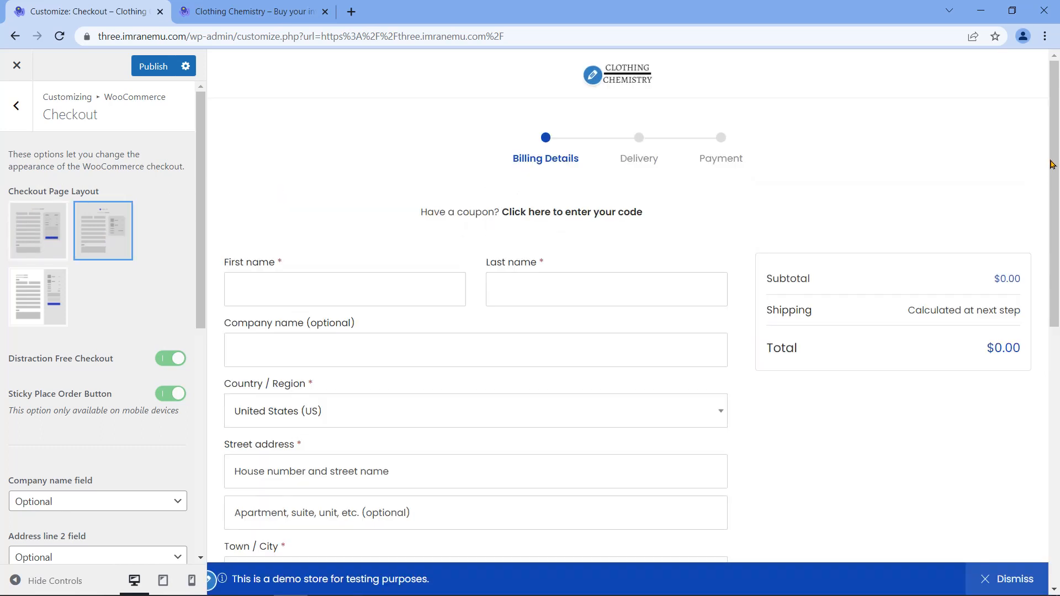
drag(1056, 165, 1056, 138)
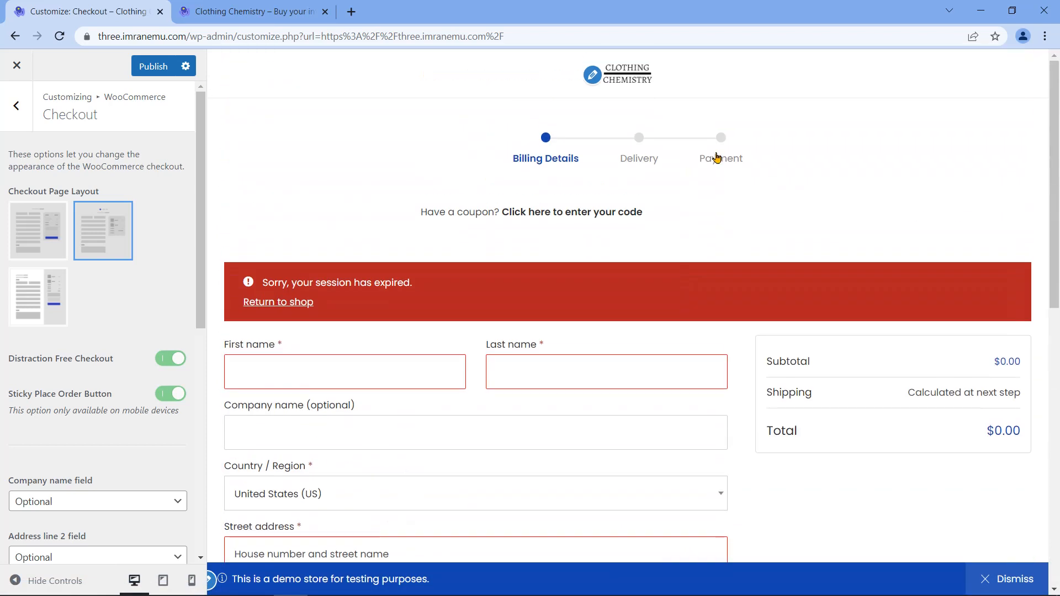
click(725, 139)
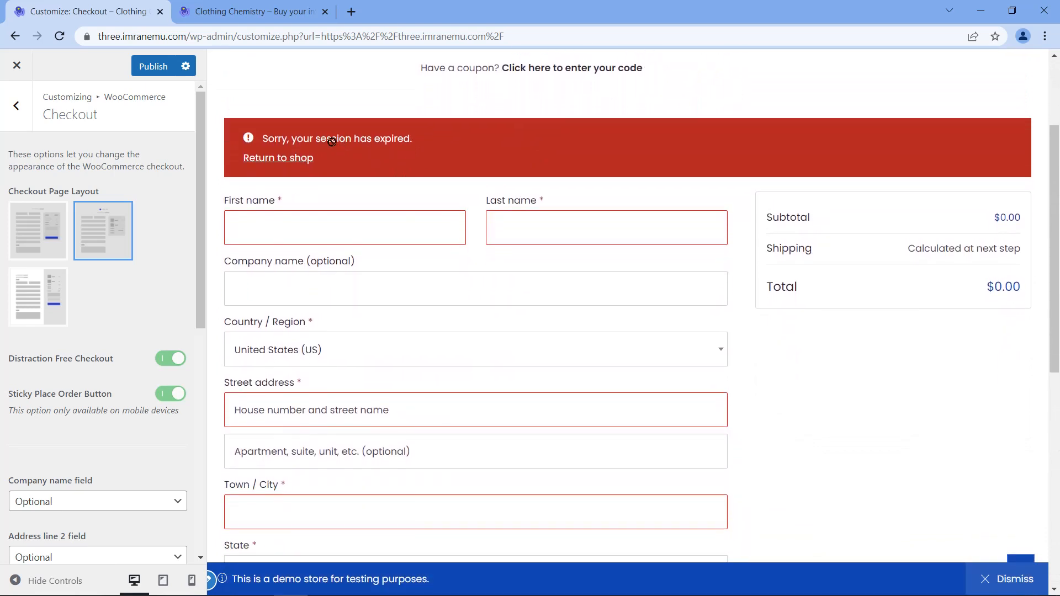
Step: Preview the third Checkout Page Layout, then switch back to the first
scroll(423, 129, up, 3)
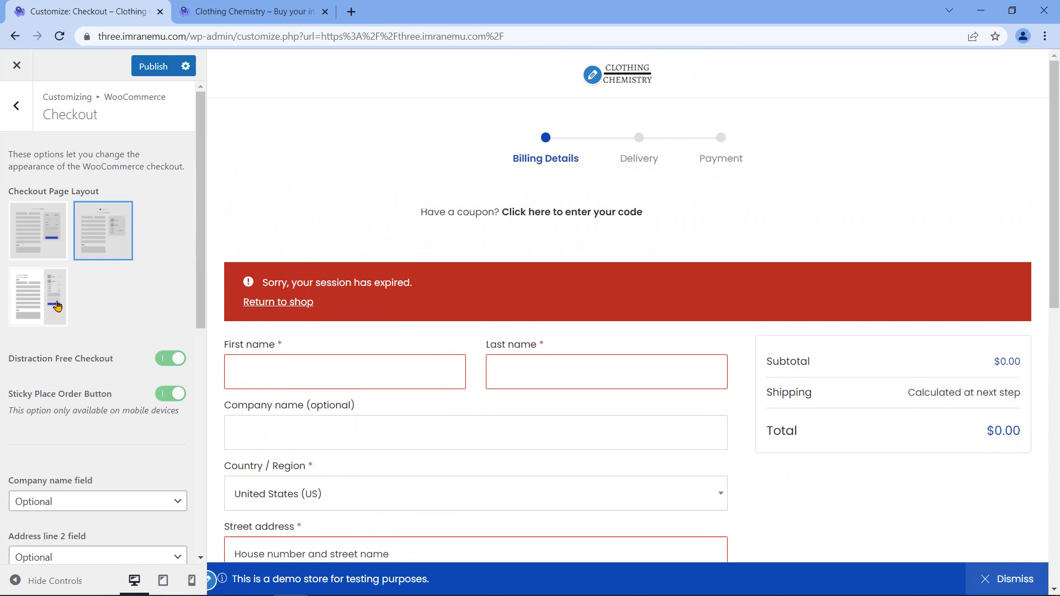
click(40, 321)
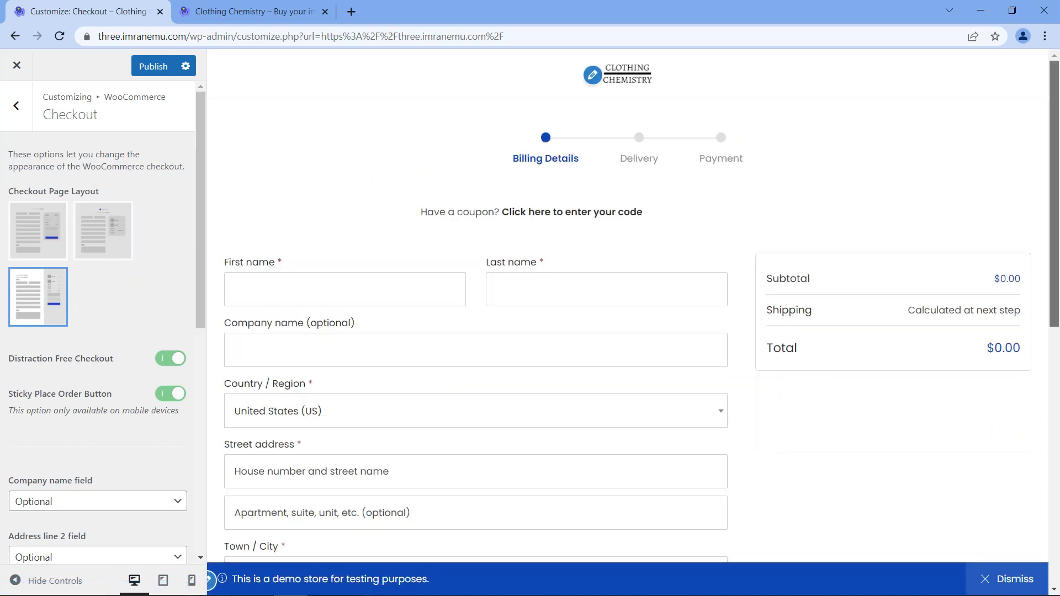
scroll(996, 138, down, 3)
scroll(1005, 120, down, 6)
scroll(1006, 120, up, 10)
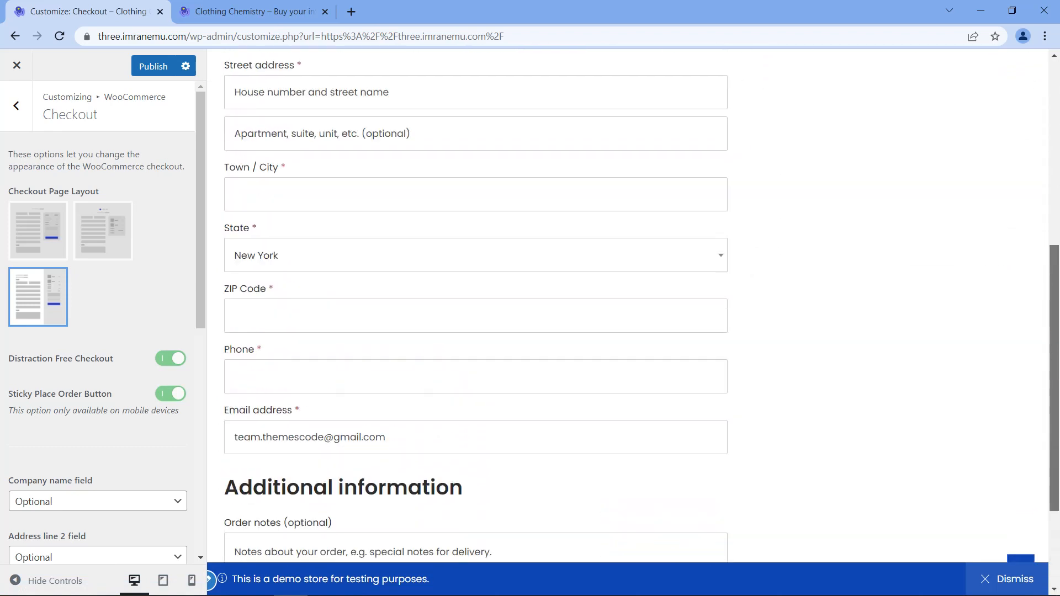
click(32, 243)
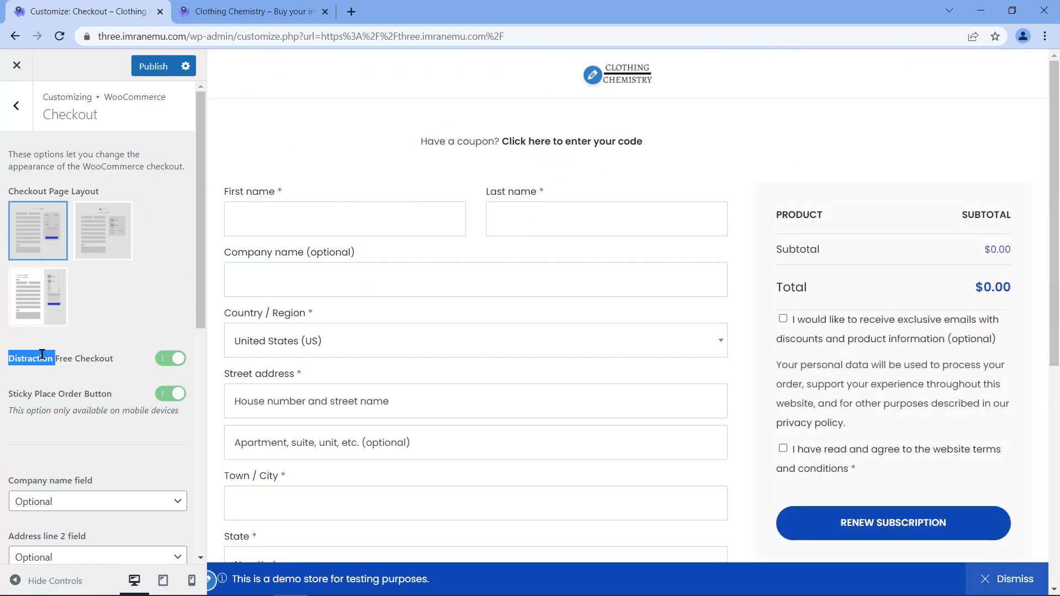
triple_click(42, 354)
click(161, 363)
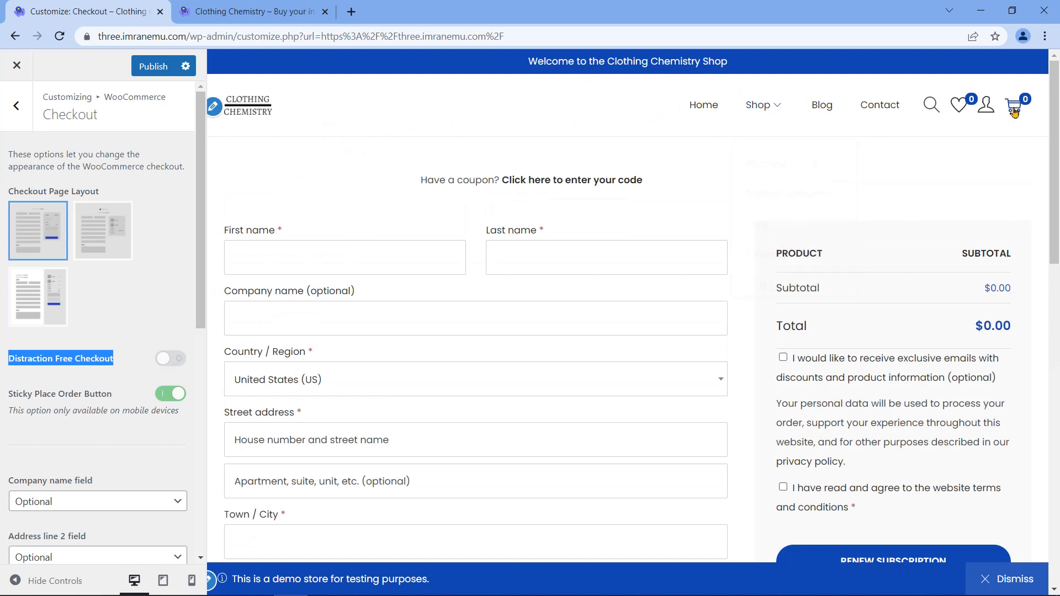
click(932, 105)
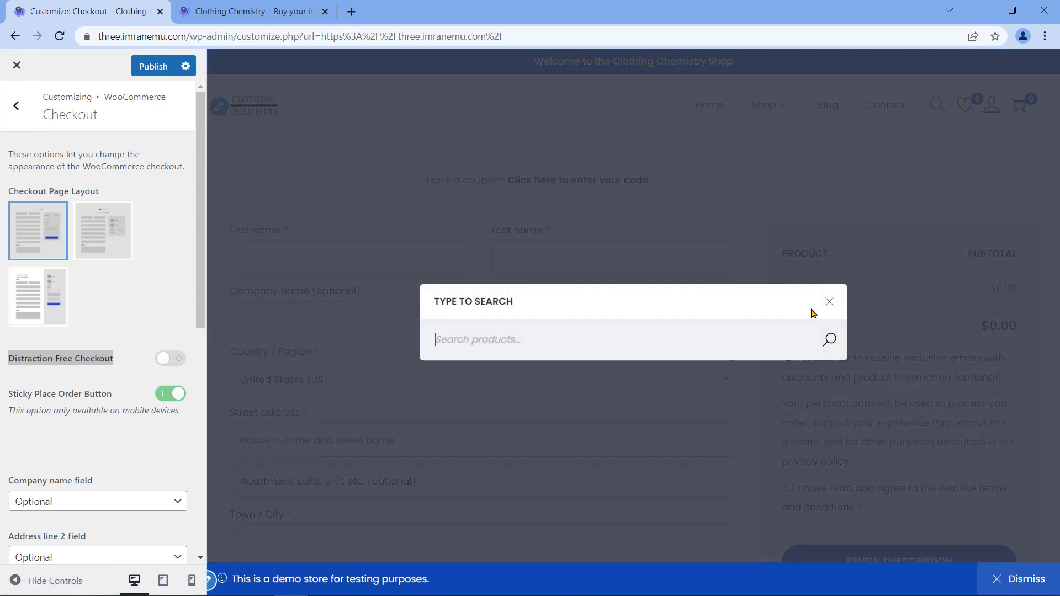
click(826, 302)
scroll(850, 153, down, 10)
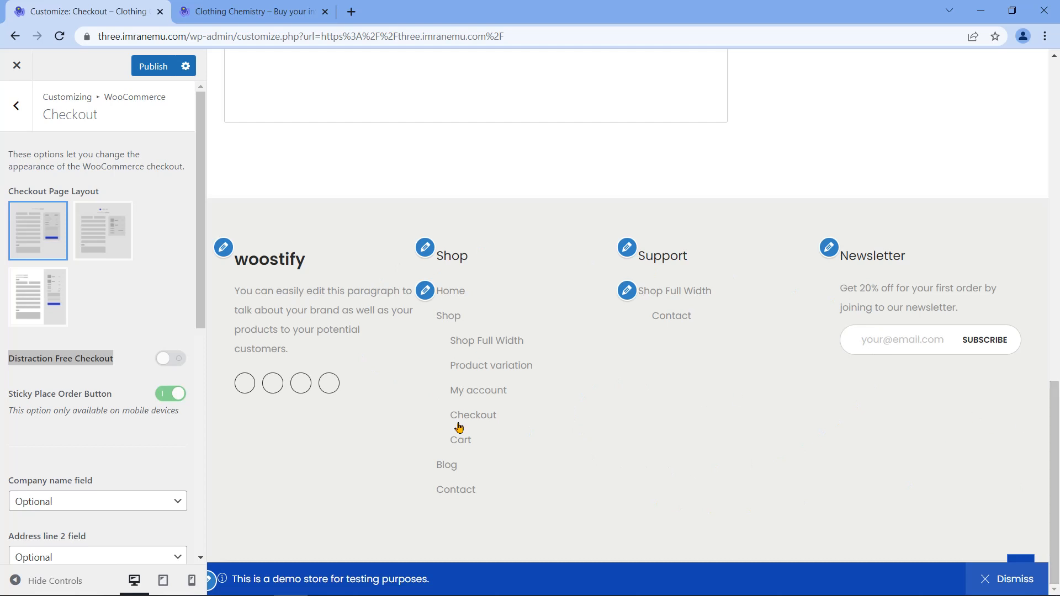
click(167, 360)
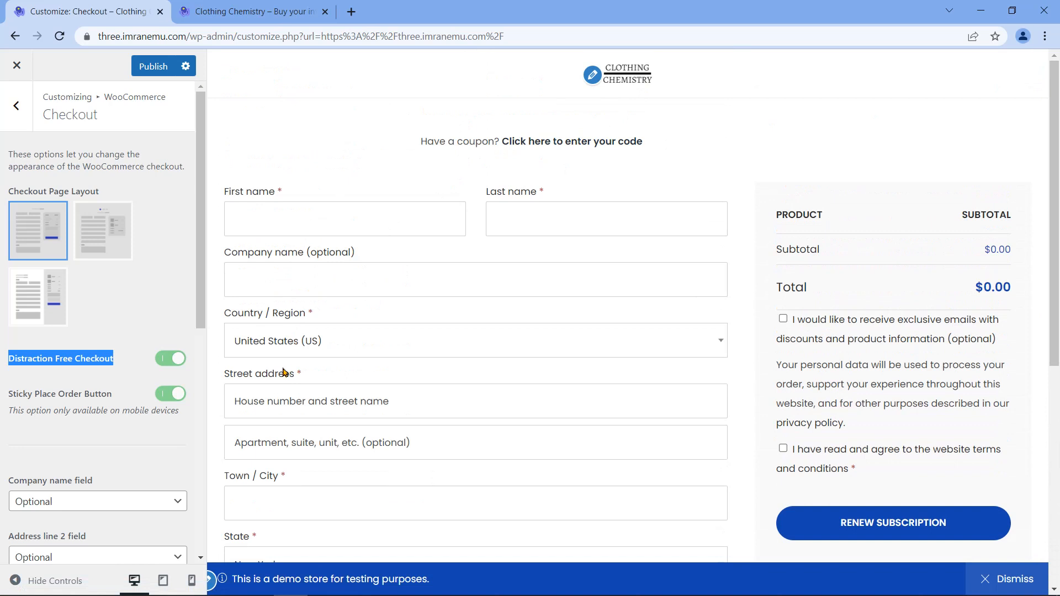
triple_click(30, 393)
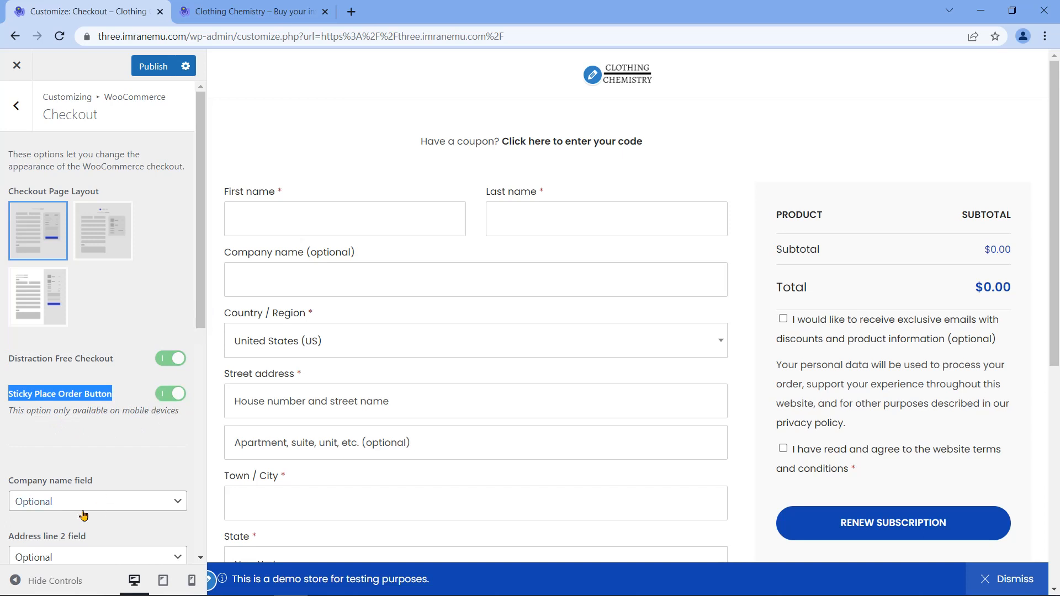
double_click(334, 253)
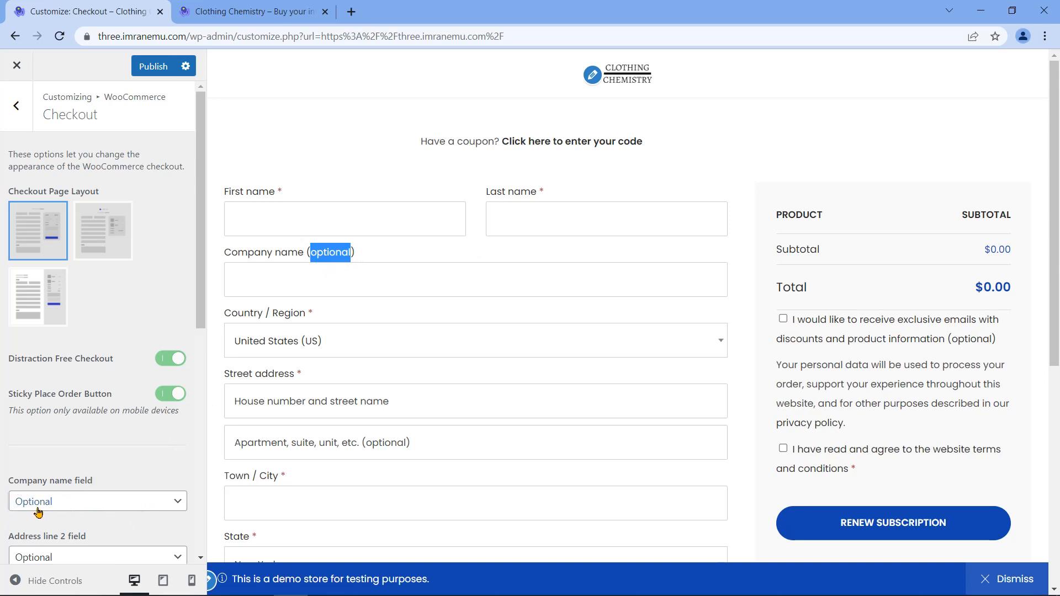
click(113, 500)
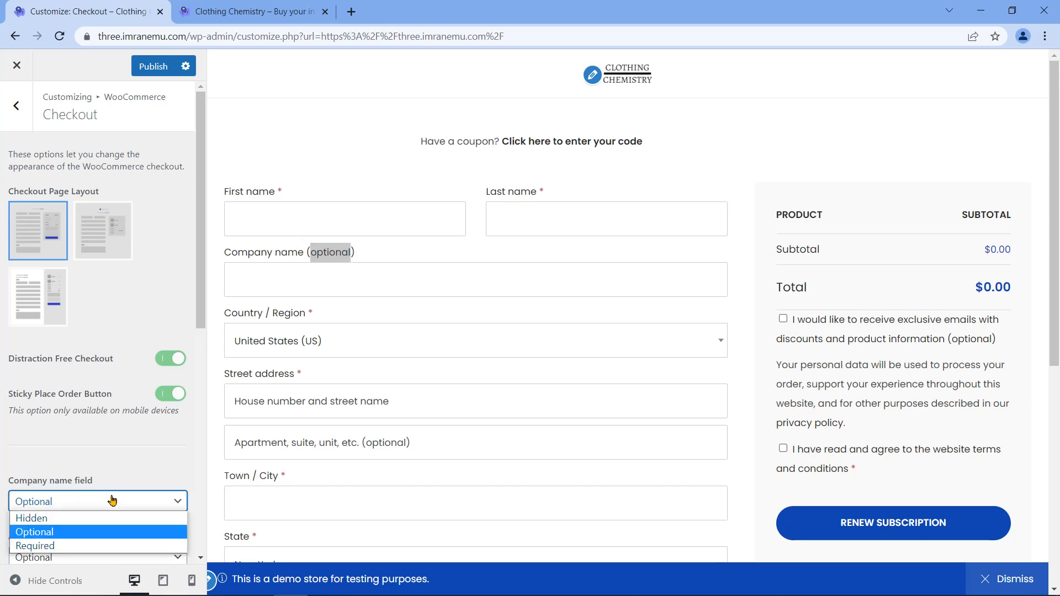
click(58, 547)
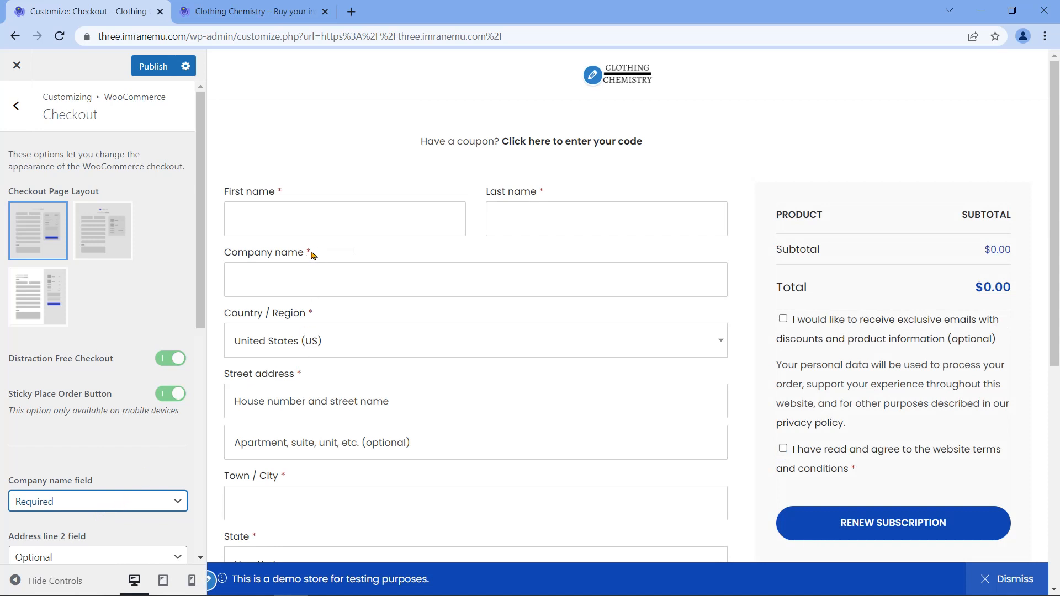
mouse_move(309, 255)
scroll(138, 359, down, 3)
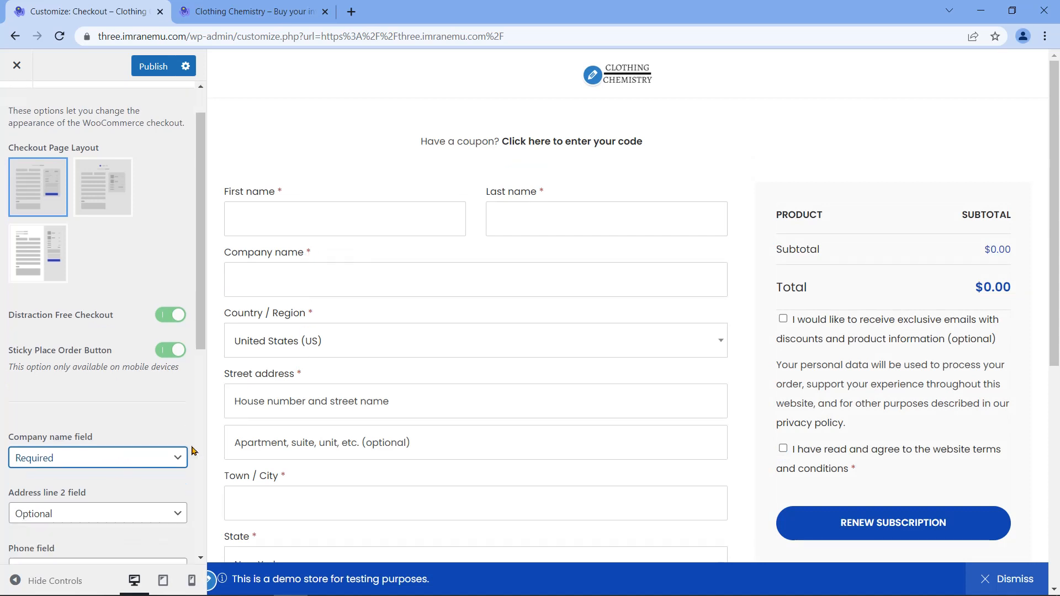
click(177, 364)
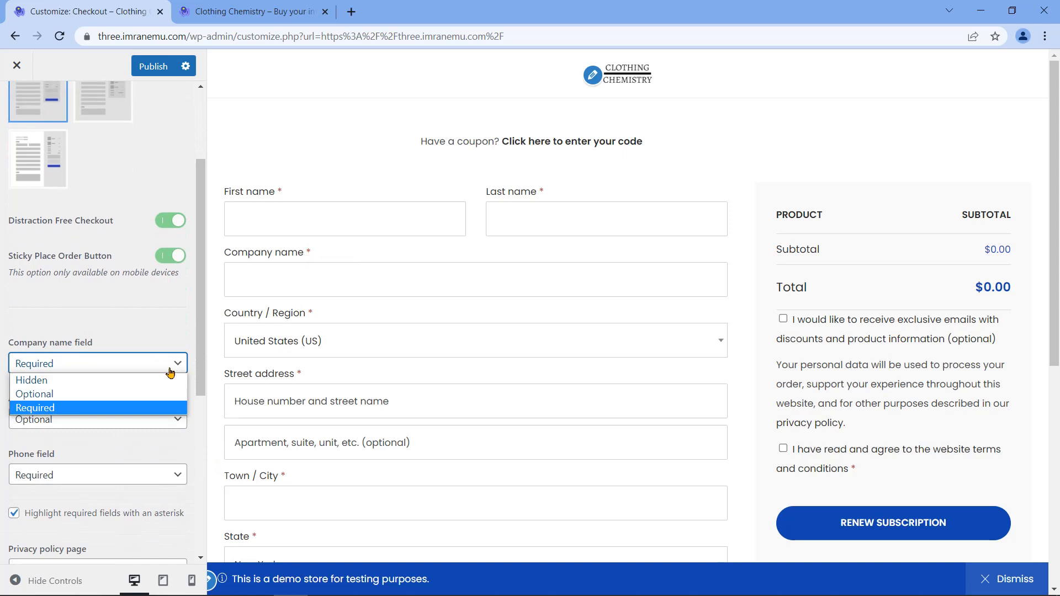
click(114, 381)
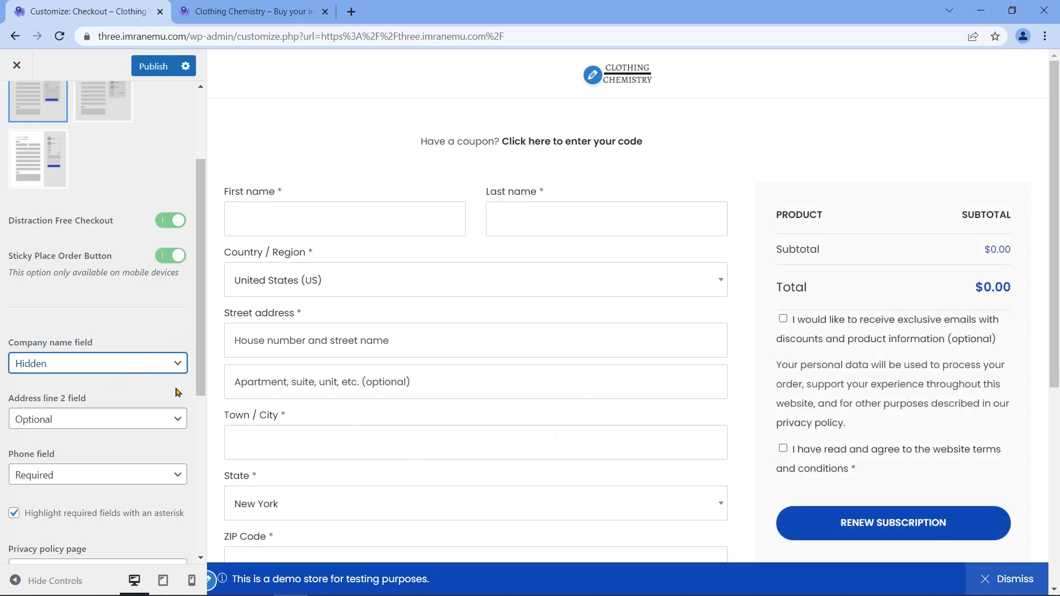
click(172, 363)
click(115, 394)
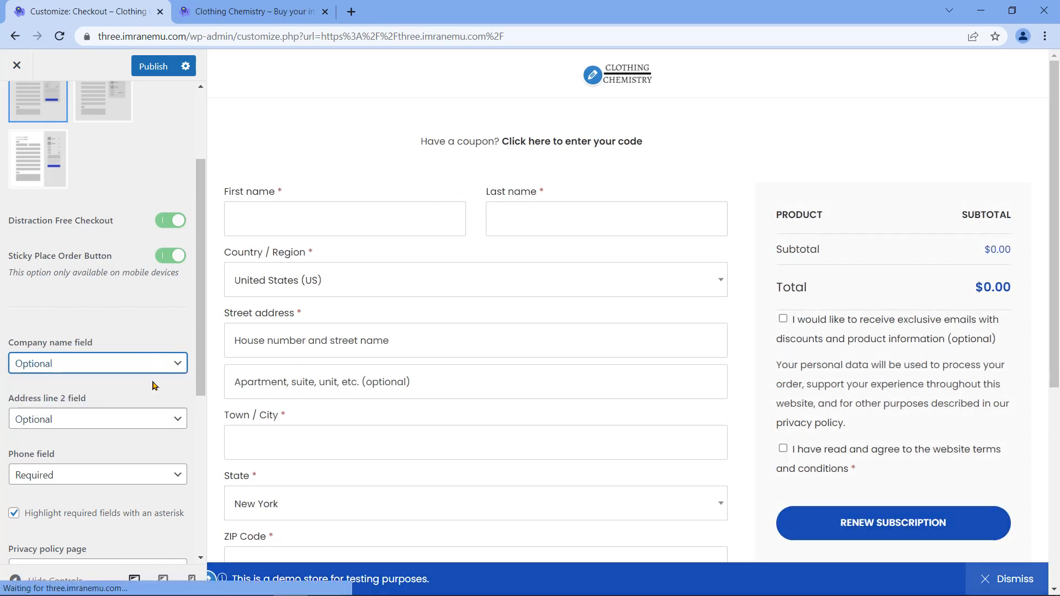
Step: Set the Address line 2 checkout field to Hidden
triple_click(27, 399)
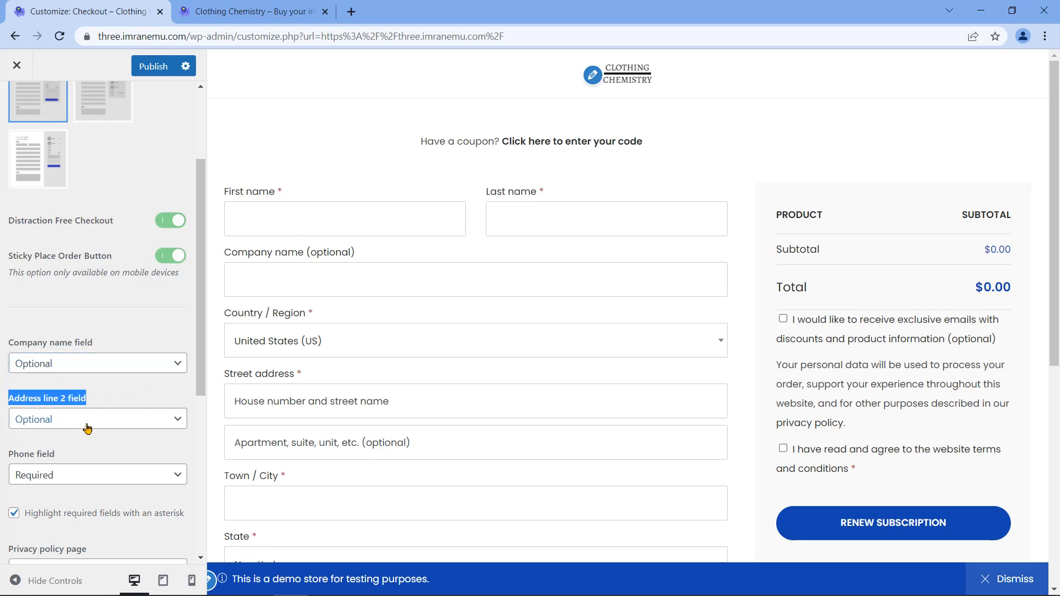
click(165, 418)
click(58, 437)
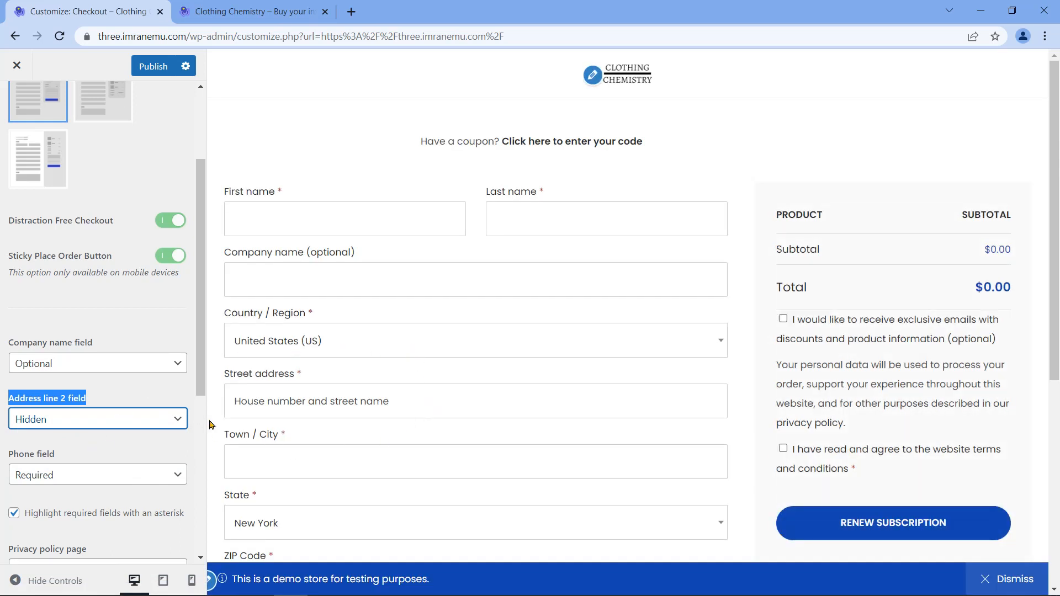
Step: Leave the Phone checkout field set to Required
click(108, 447)
triple_click(32, 458)
click(91, 481)
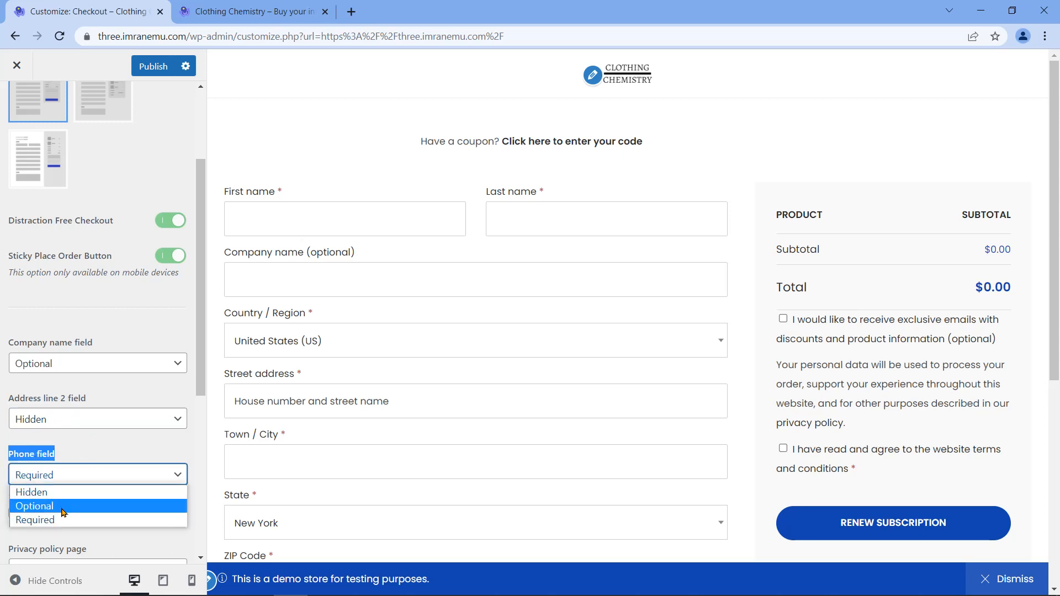
click(162, 472)
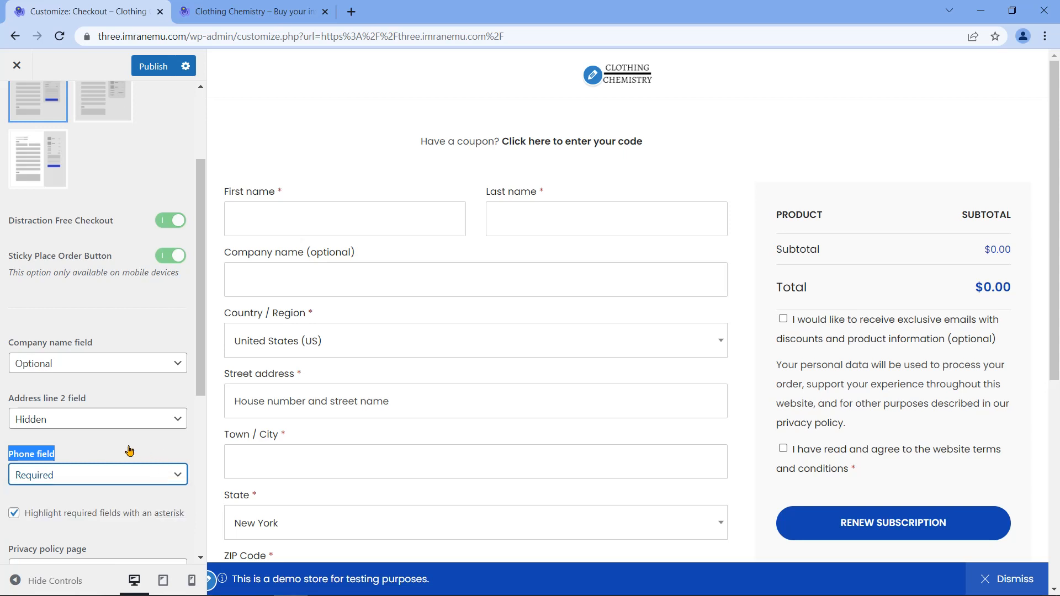
scroll(177, 468, down, 3)
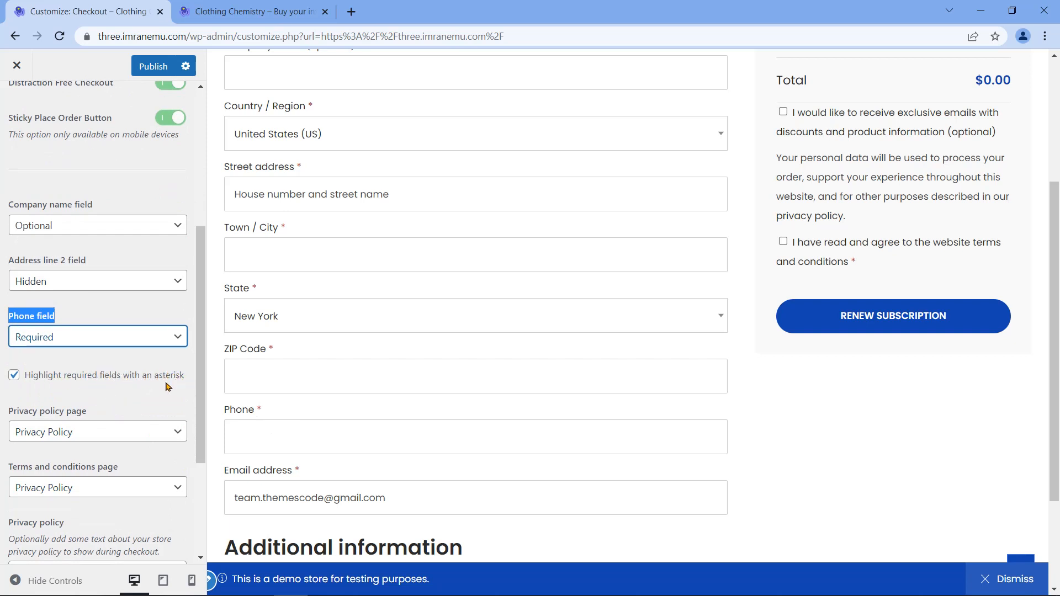
Step: Highlight required checkout fields with an asterisk and set the privacy policy page to Privacy Policy
click(13, 376)
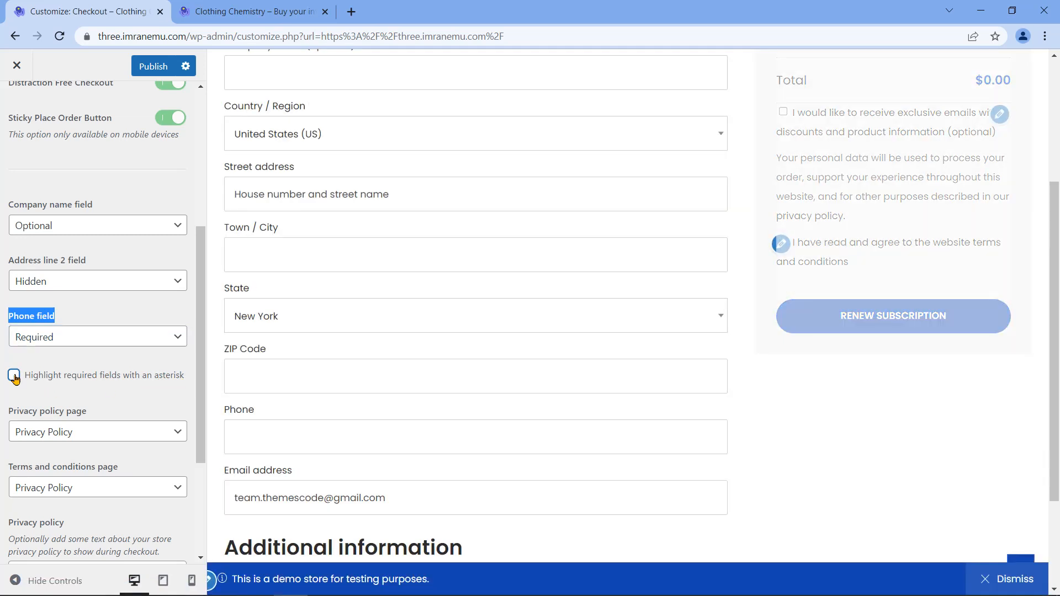
click(13, 380)
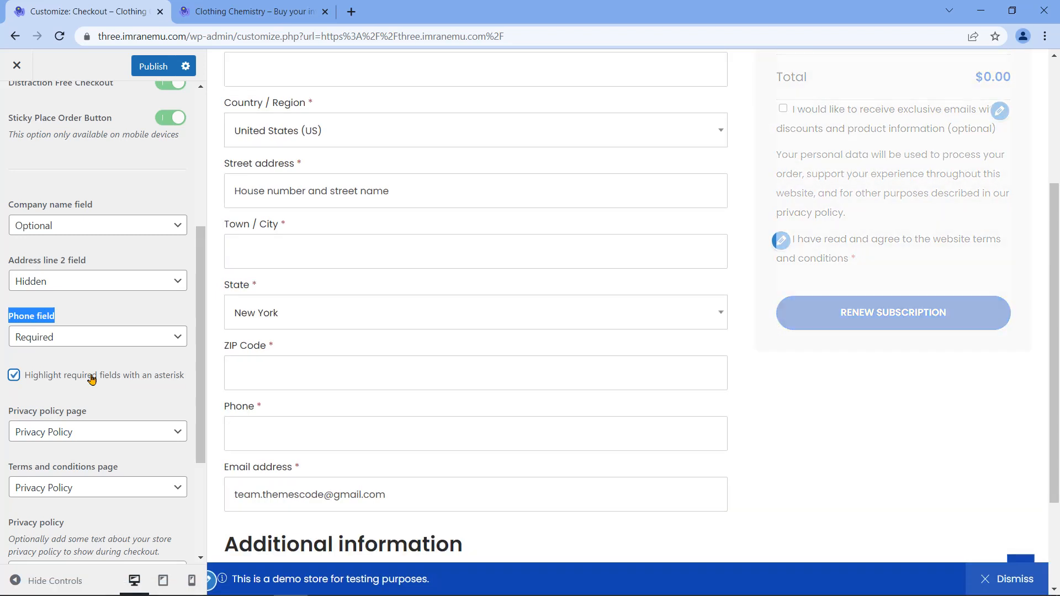
triple_click(46, 413)
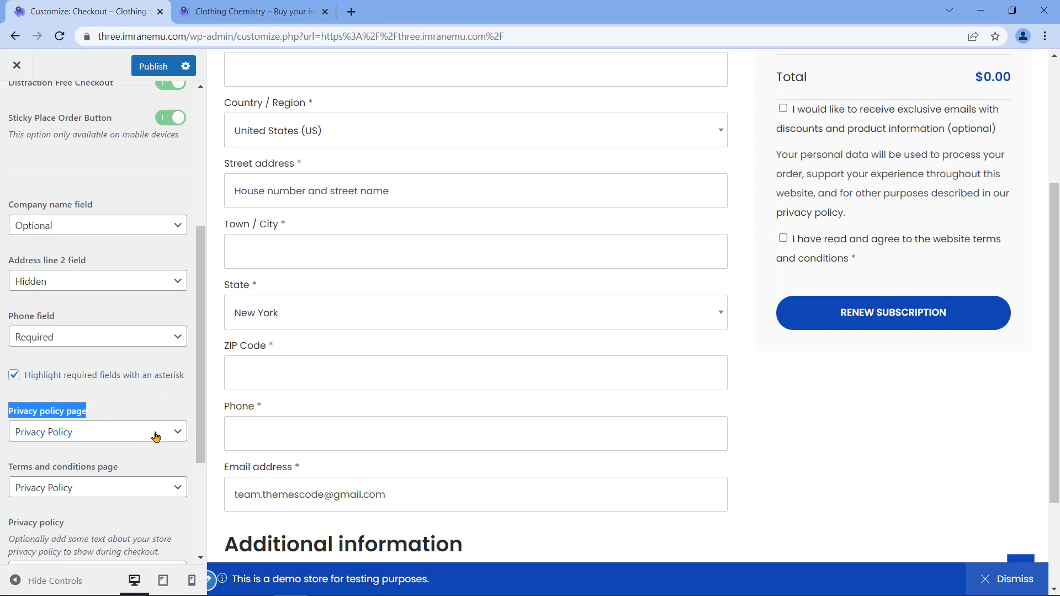
click(176, 434)
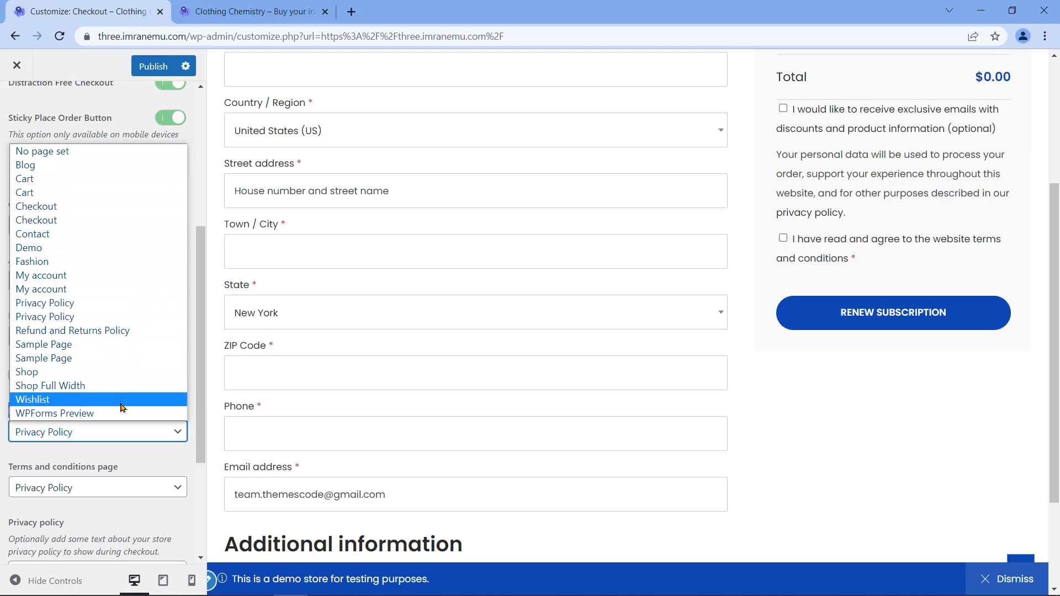
click(175, 303)
Step: Review the Terms and conditions page list, leaving the selection unchanged
scroll(177, 387, down, 1)
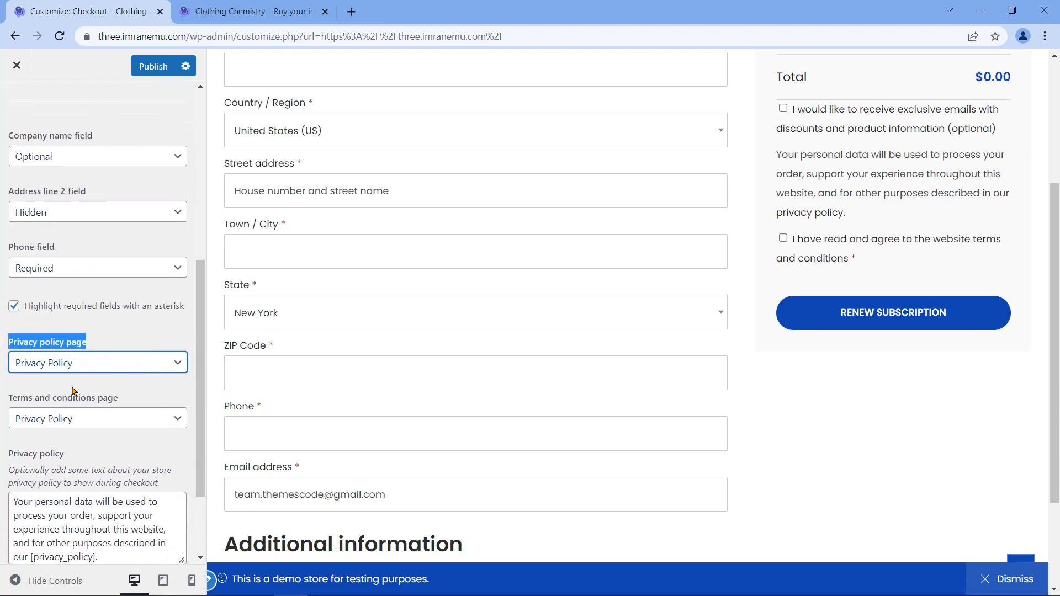
triple_click(39, 403)
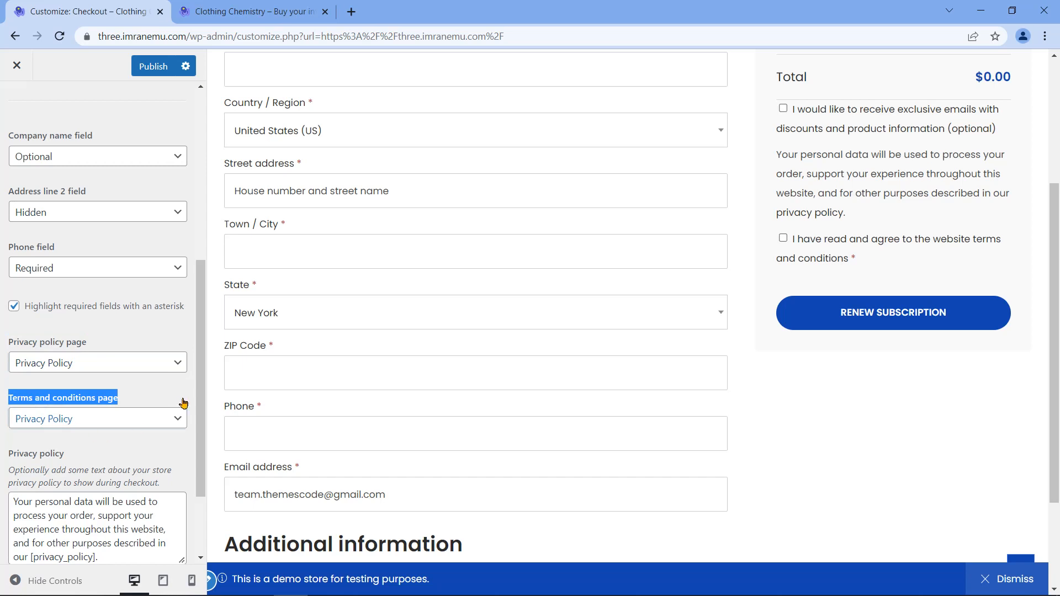
click(179, 420)
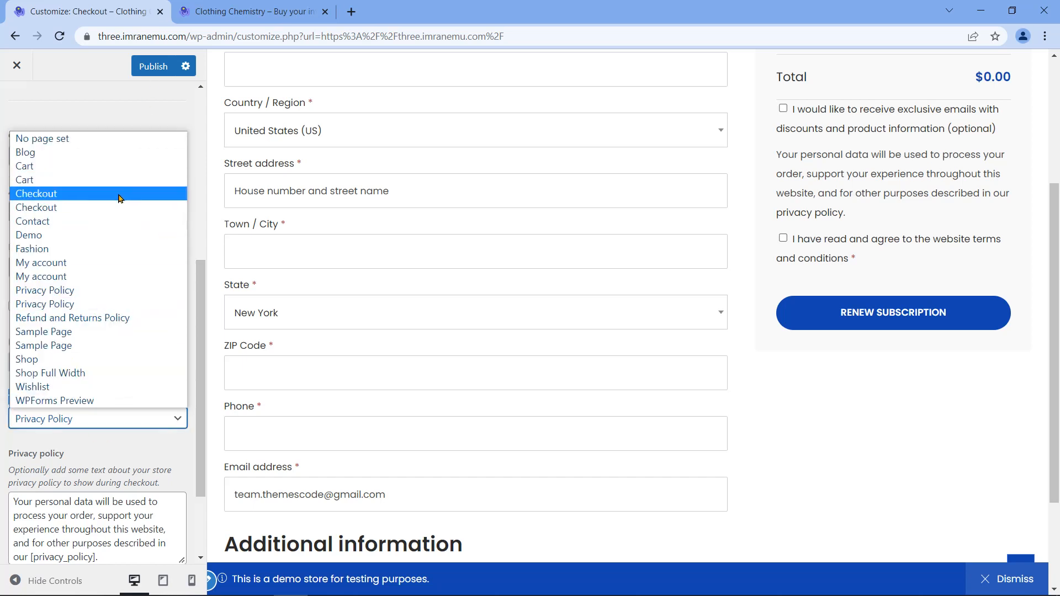
click(102, 423)
scroll(182, 479, down, 2)
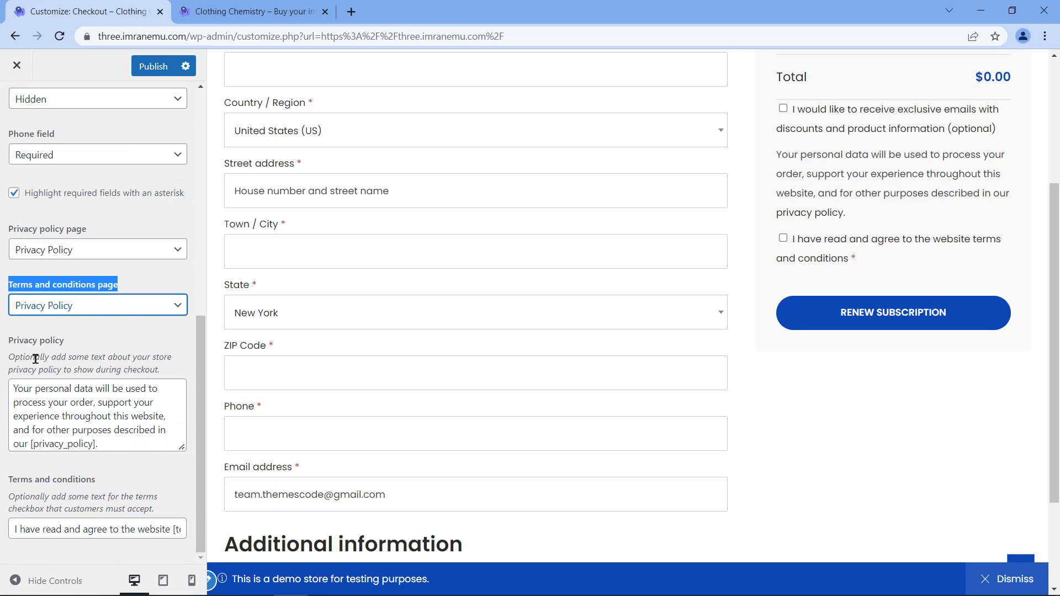
Step: Review the privacy policy text and the terms and conditions text settings against the checkout preview
triple_click(31, 341)
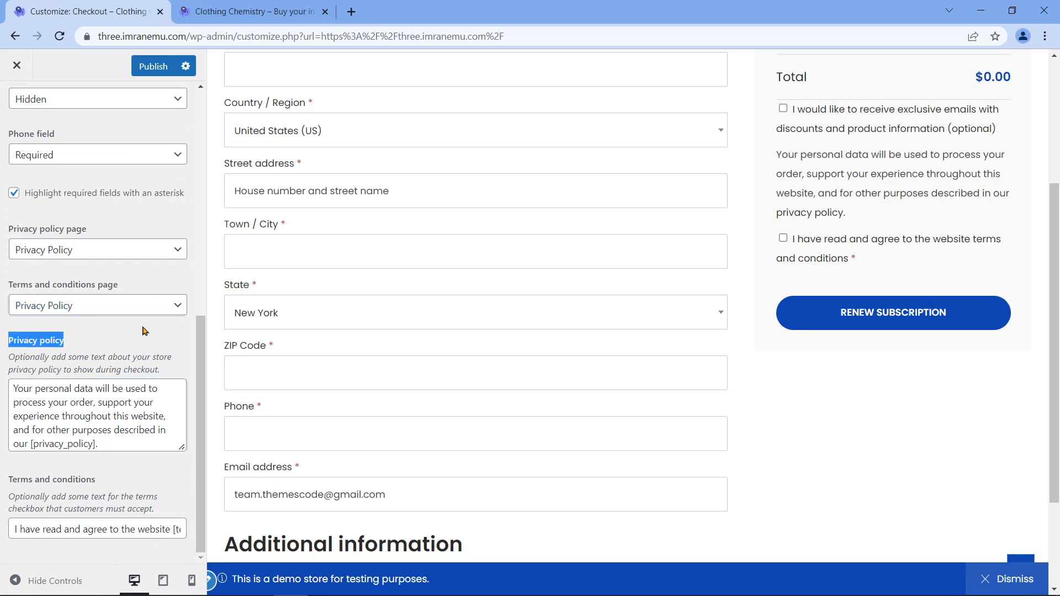
drag(110, 444, 2, 389)
drag(860, 212, 774, 162)
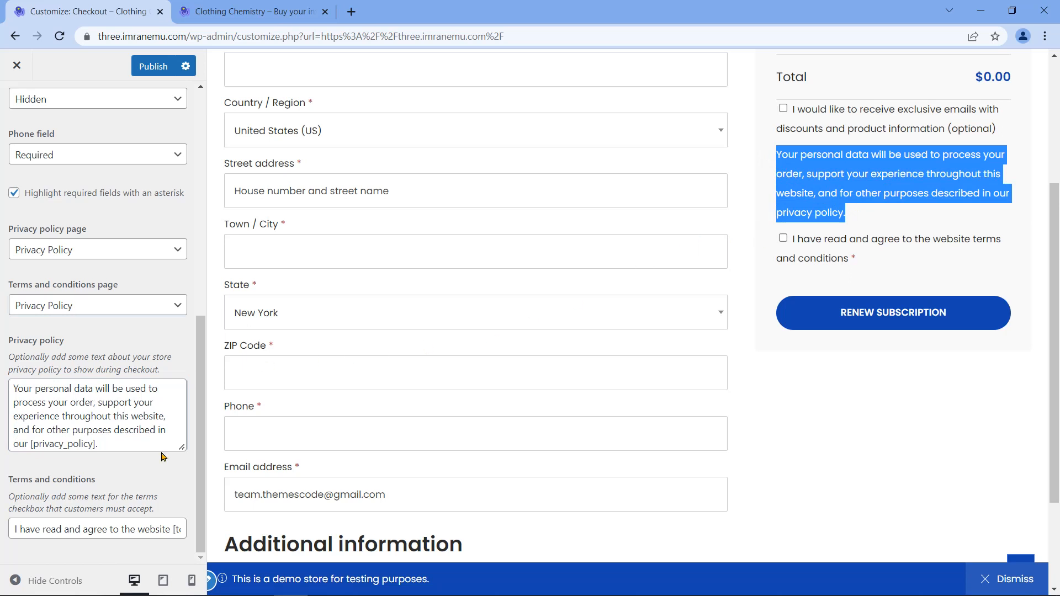
triple_click(64, 481)
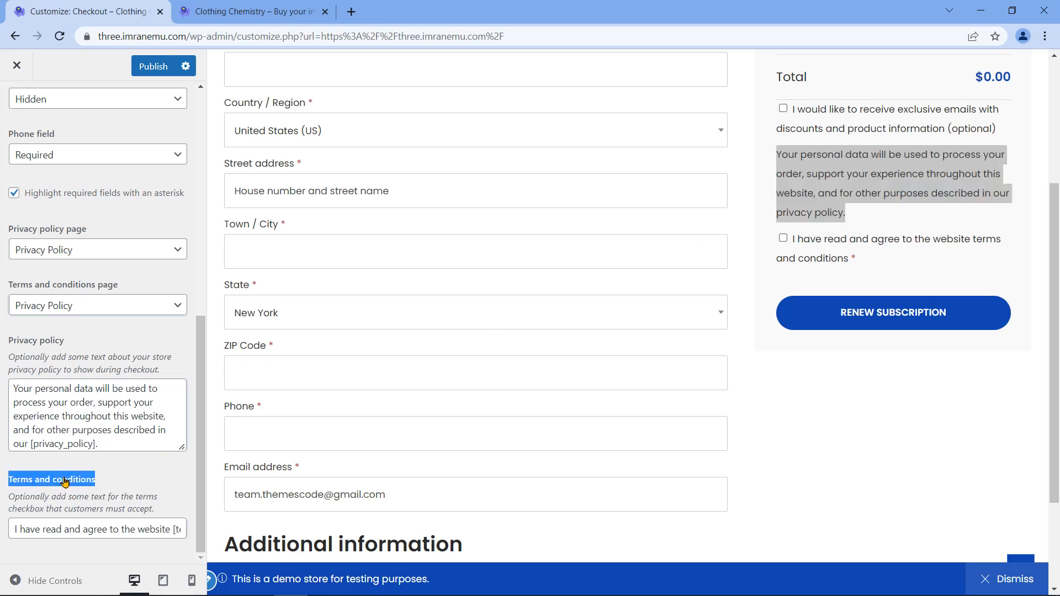
triple_click(88, 528)
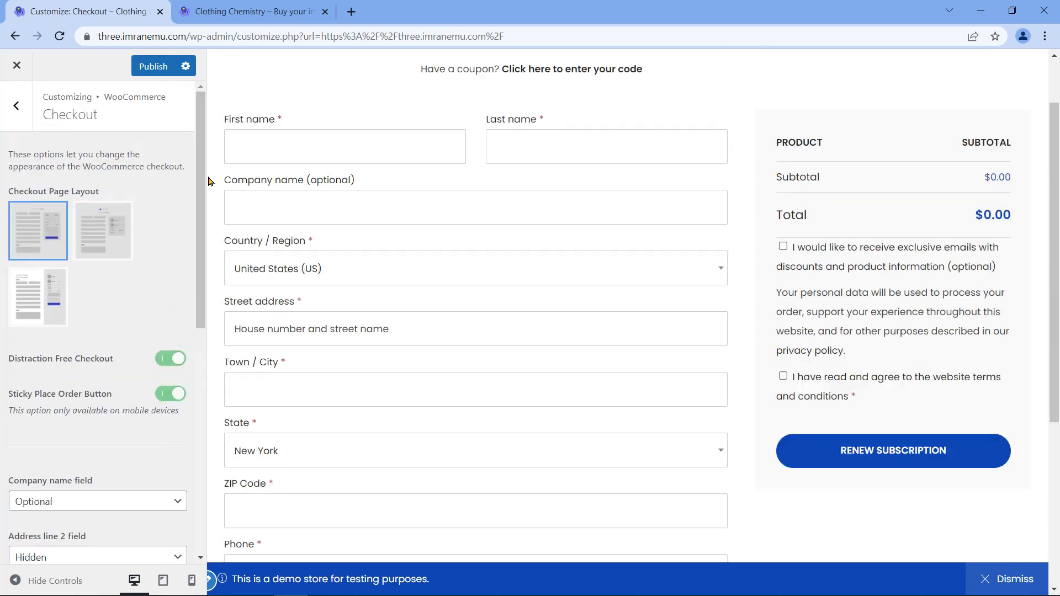
Step: Publish the checkout changes, return to the WooCommerce panel, and close the Customize: Checkout tab
click(139, 71)
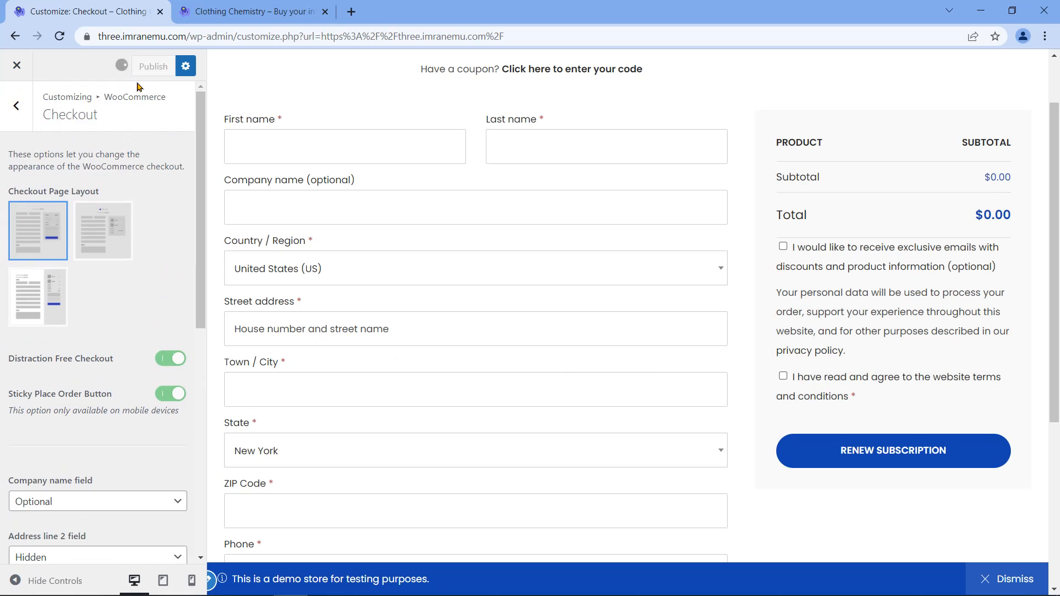
click(17, 105)
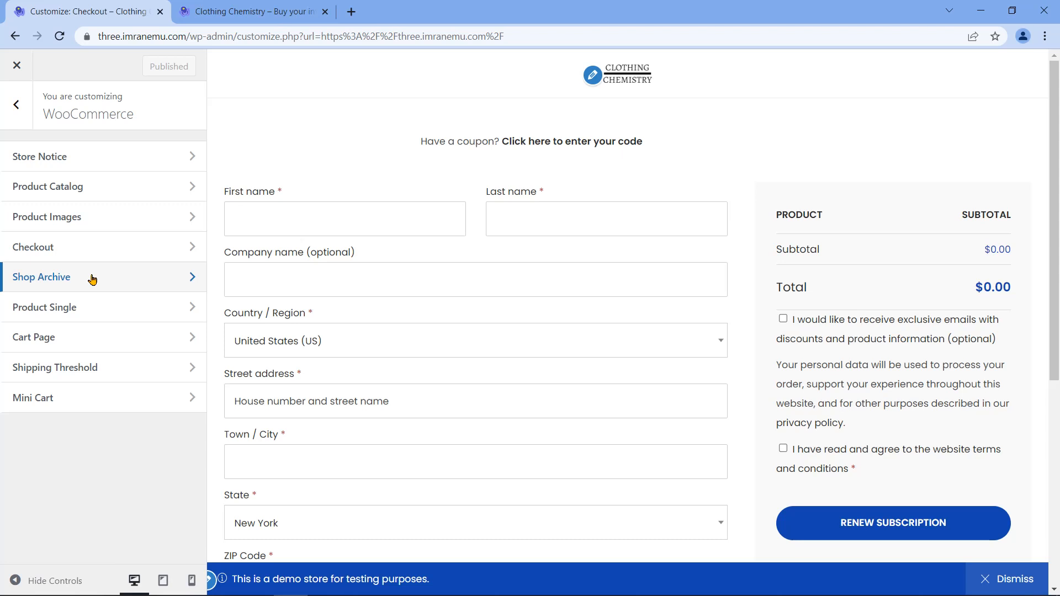
click(160, 11)
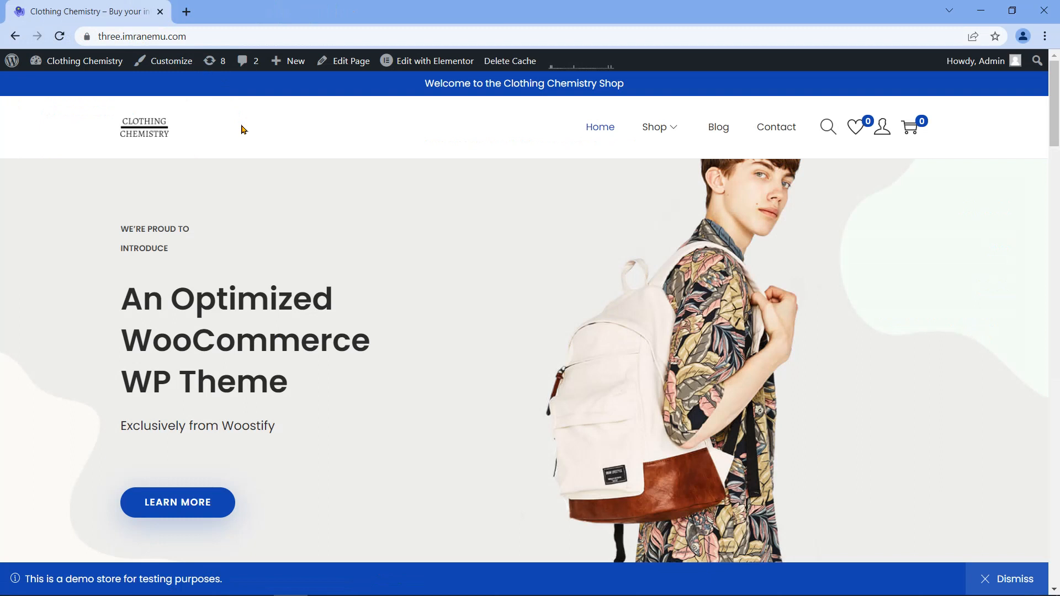
Step: From the Shop page, reopen the Customizer at WooCommerce > Shop Archive and expand Shop Structure
click(665, 127)
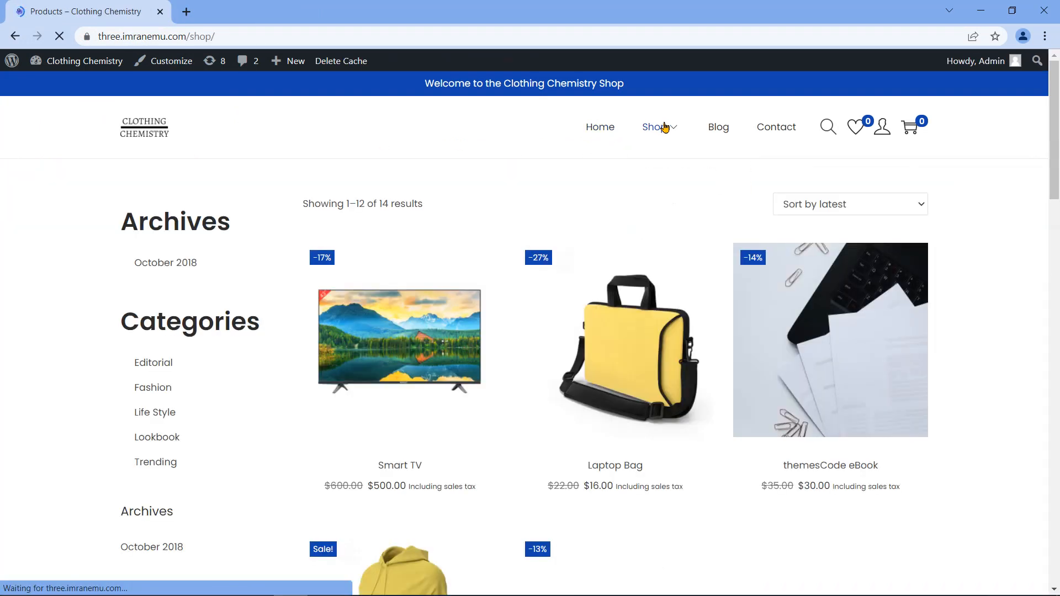
click(158, 60)
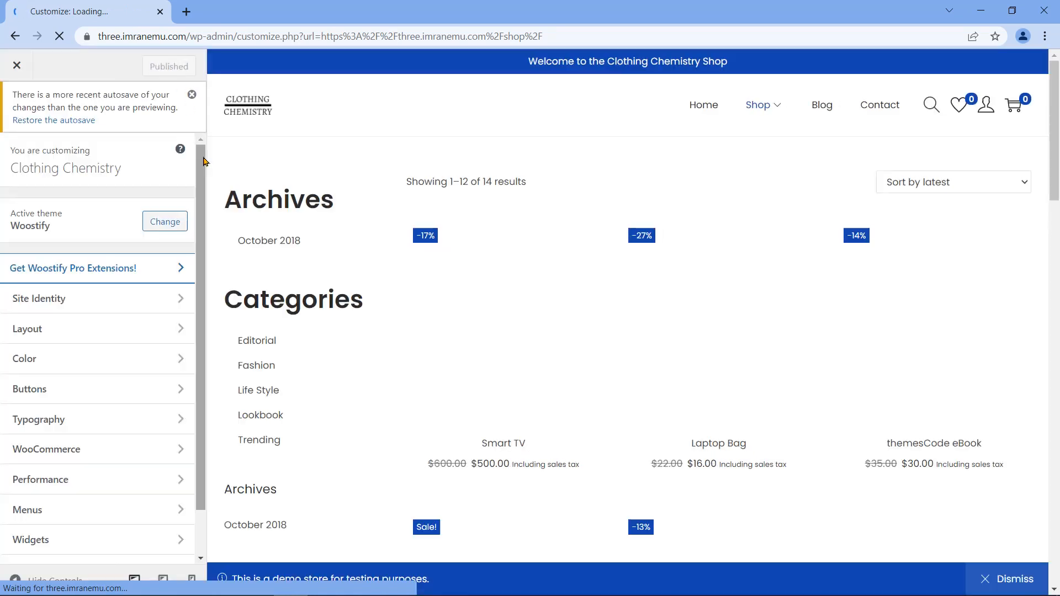
click(94, 449)
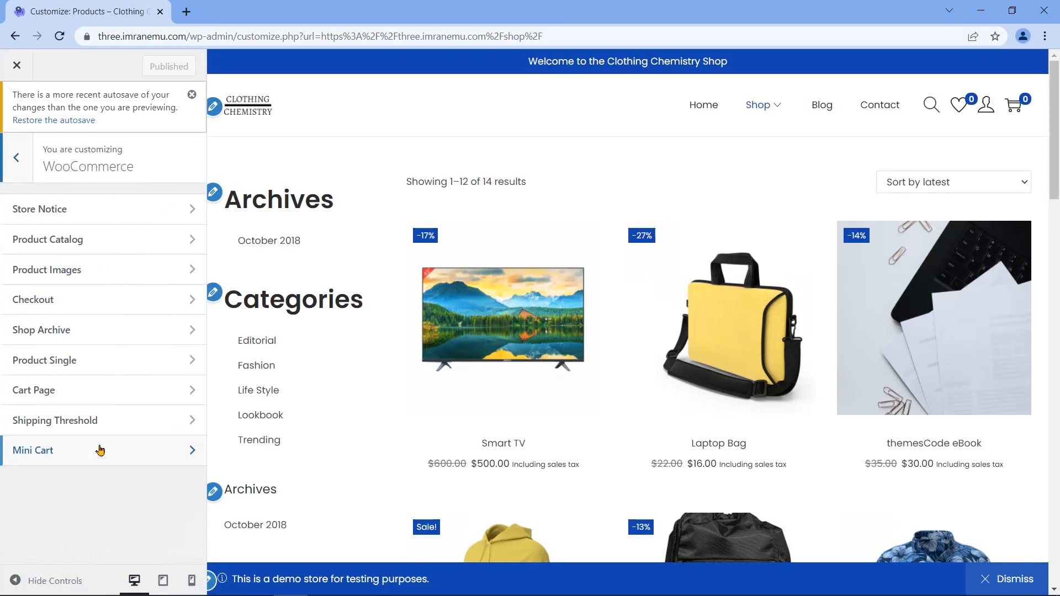
click(106, 335)
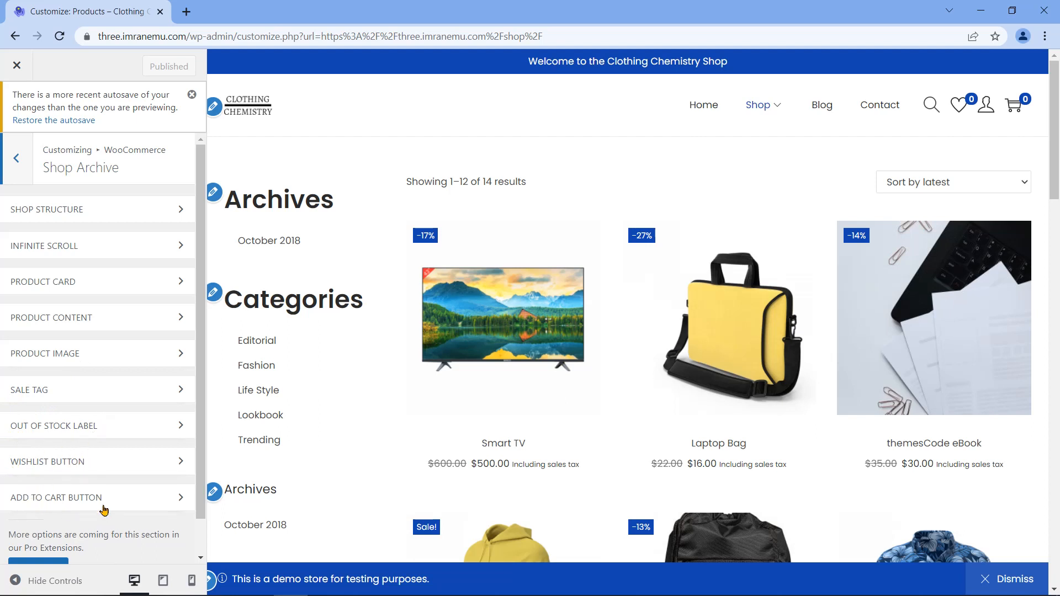
scroll(130, 469, down, 1)
scroll(126, 451, up, 1)
click(99, 215)
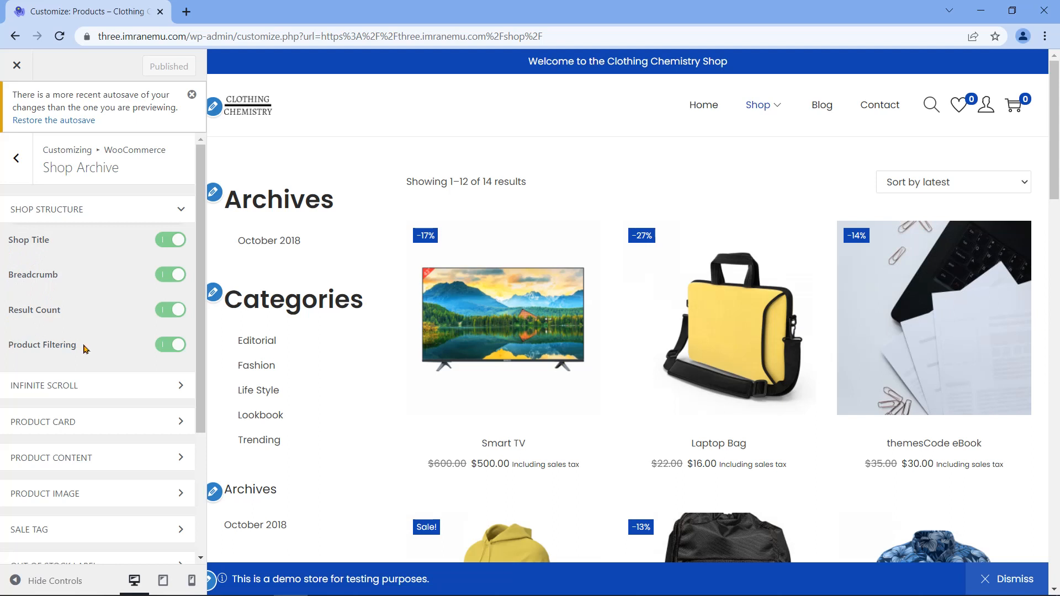
Step: Enable Infinite Scroll for the shop with the 'Button (On click)' loading type
click(184, 213)
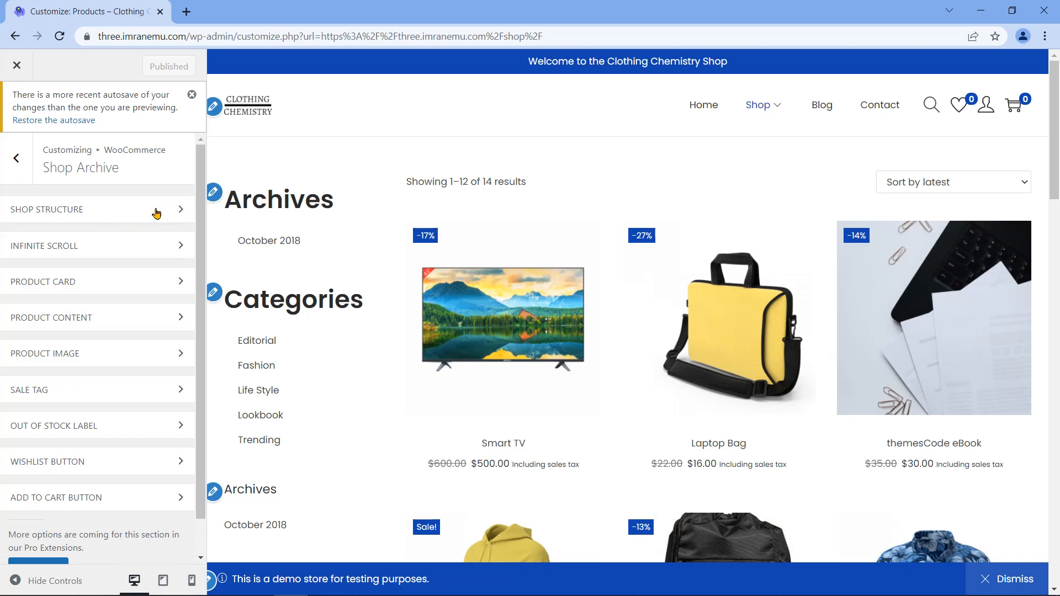
click(82, 252)
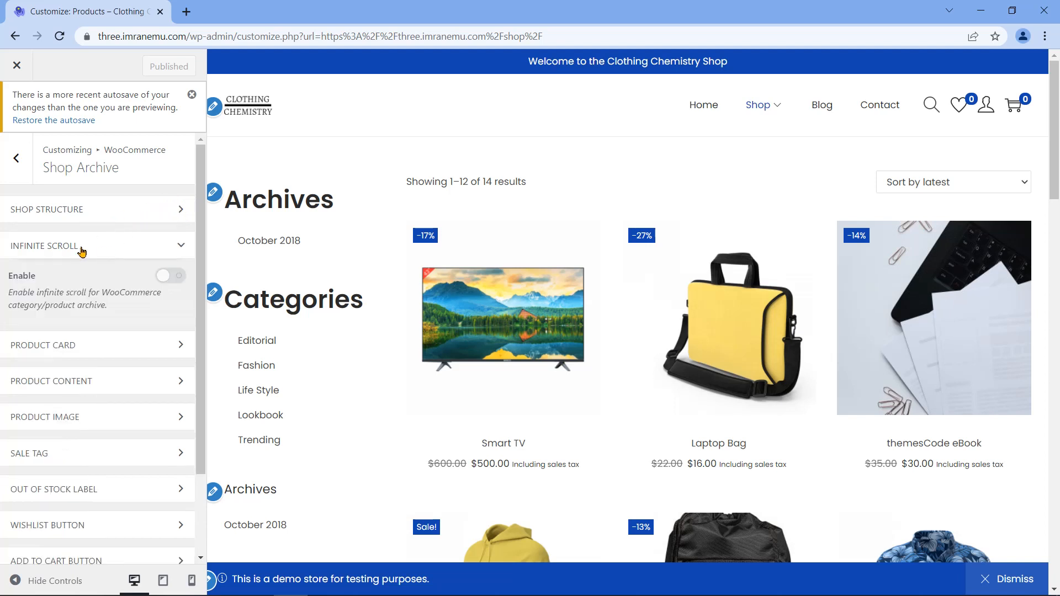
click(171, 275)
drag(1056, 142, 1041, 382)
click(170, 223)
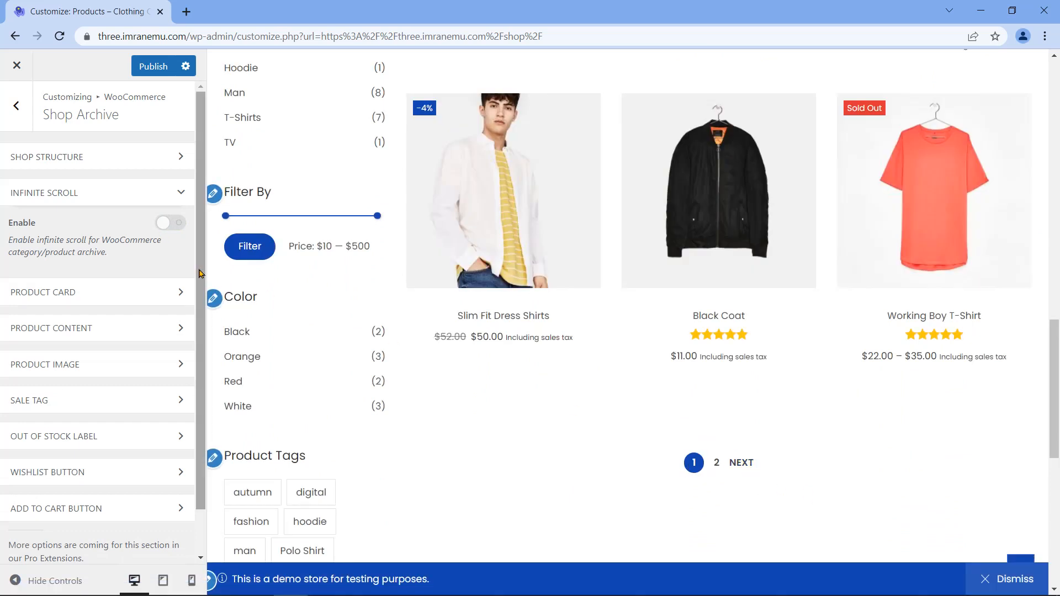
click(177, 225)
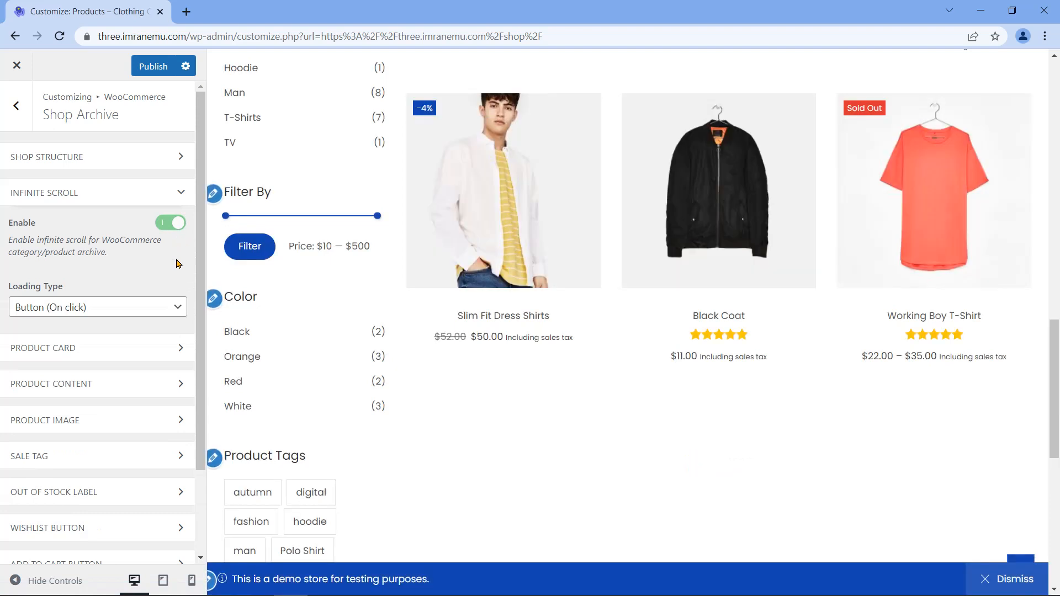
triple_click(48, 286)
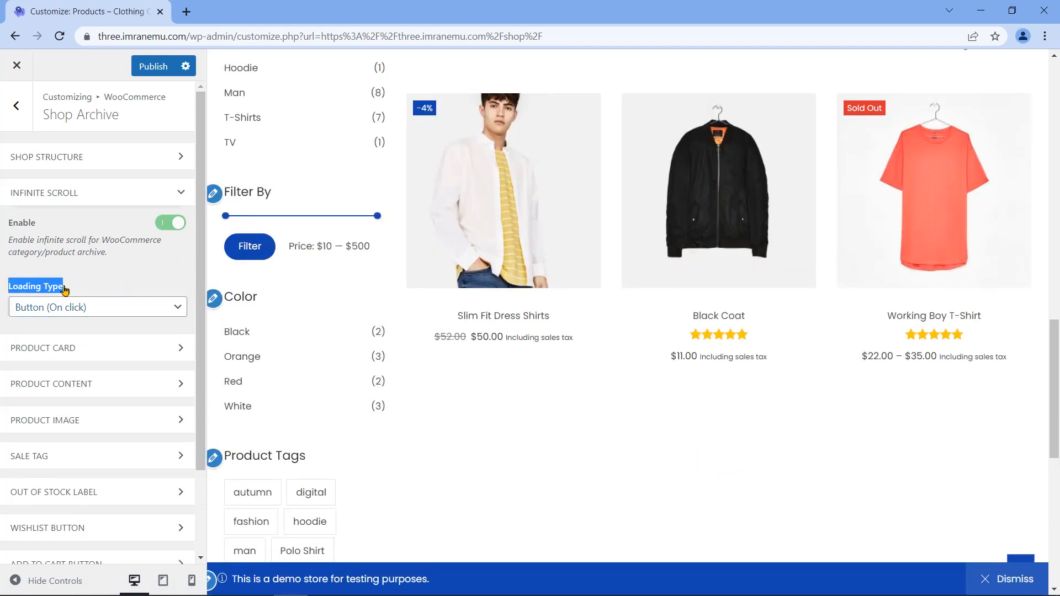
click(180, 307)
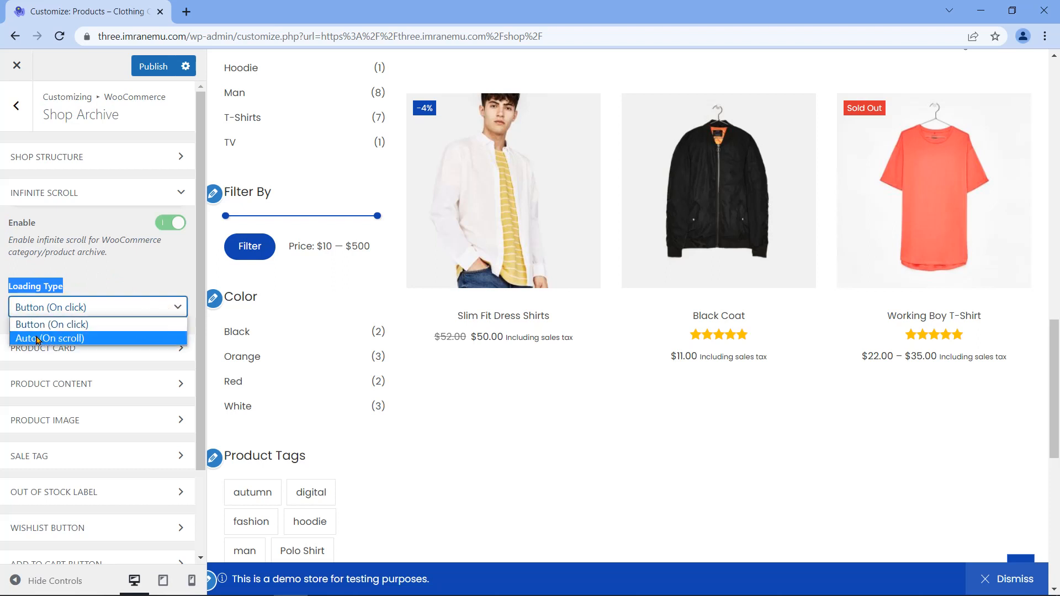
click(132, 331)
scroll(172, 315, down, 2)
scroll(166, 312, up, 1)
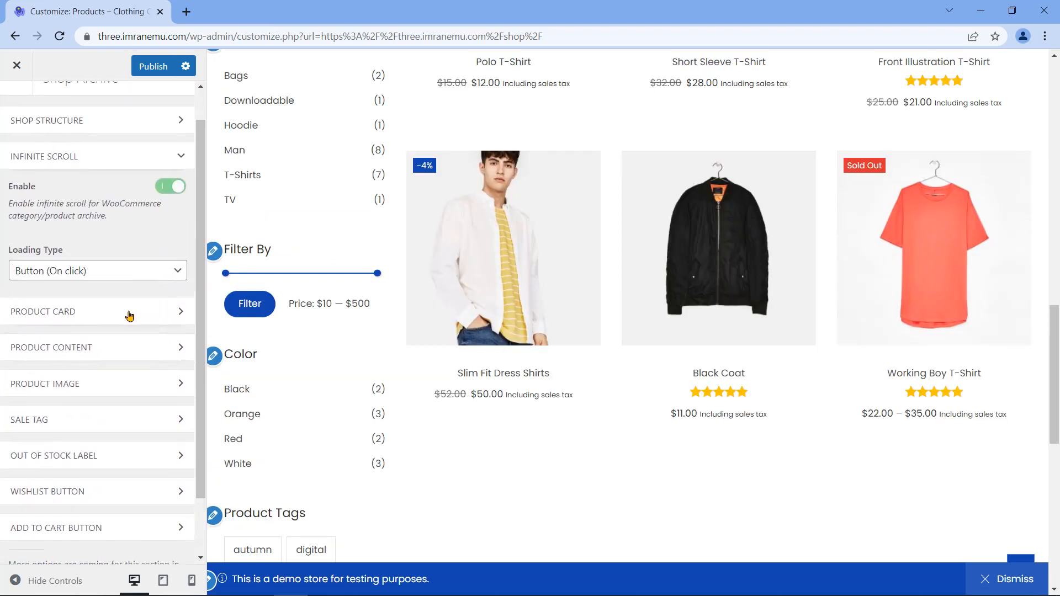
Step: Expand Product Card options and show the Border Style choices, currently None
click(172, 316)
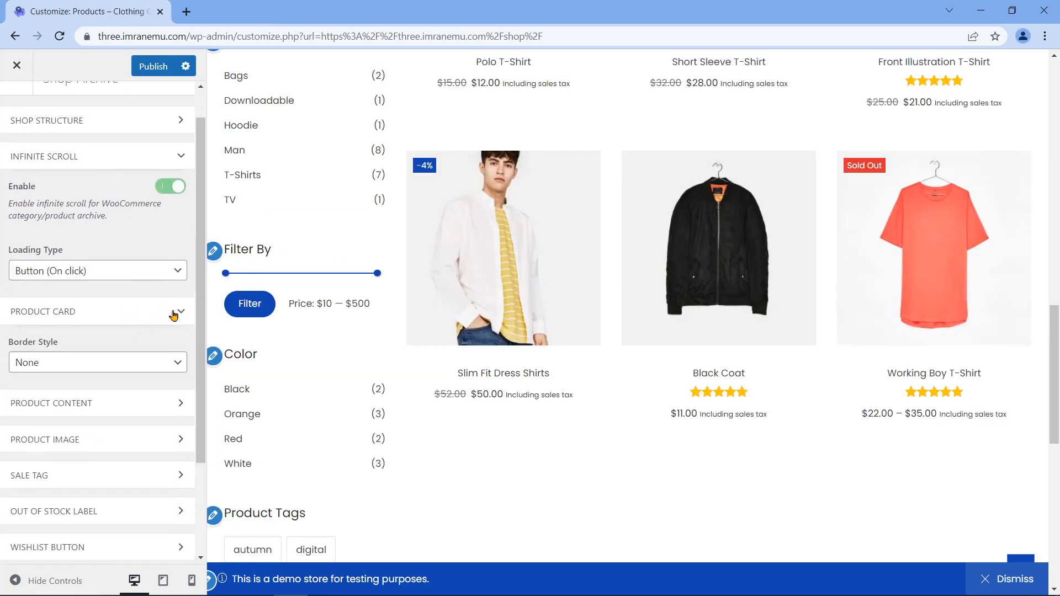
triple_click(38, 344)
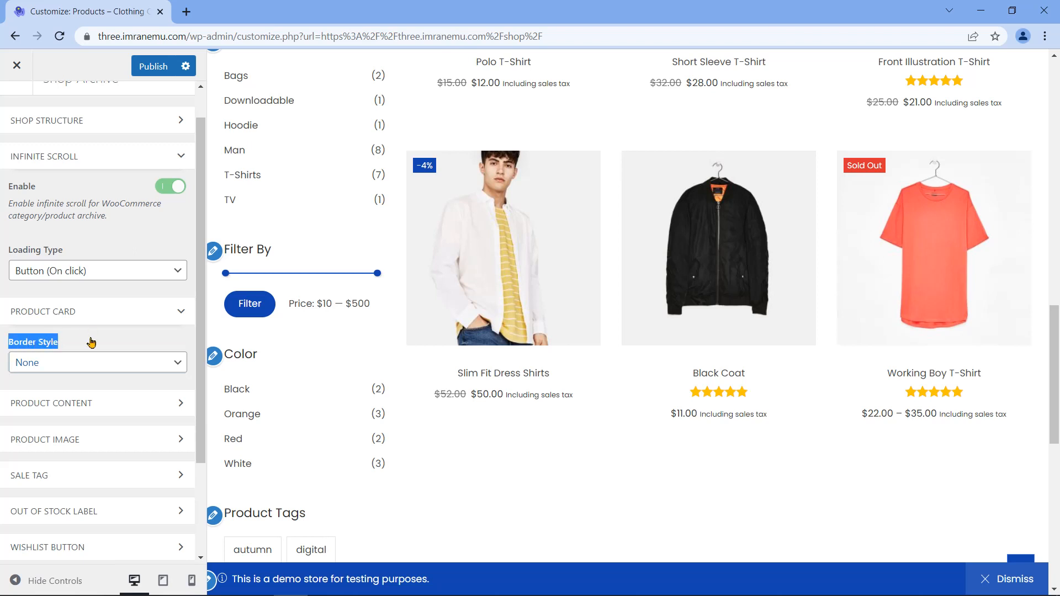
click(178, 364)
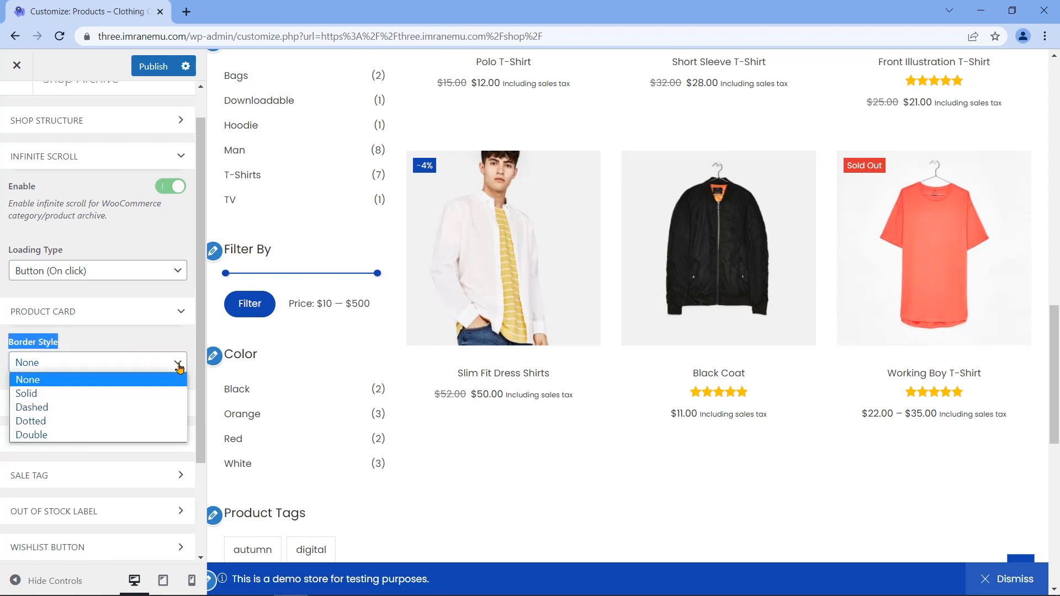
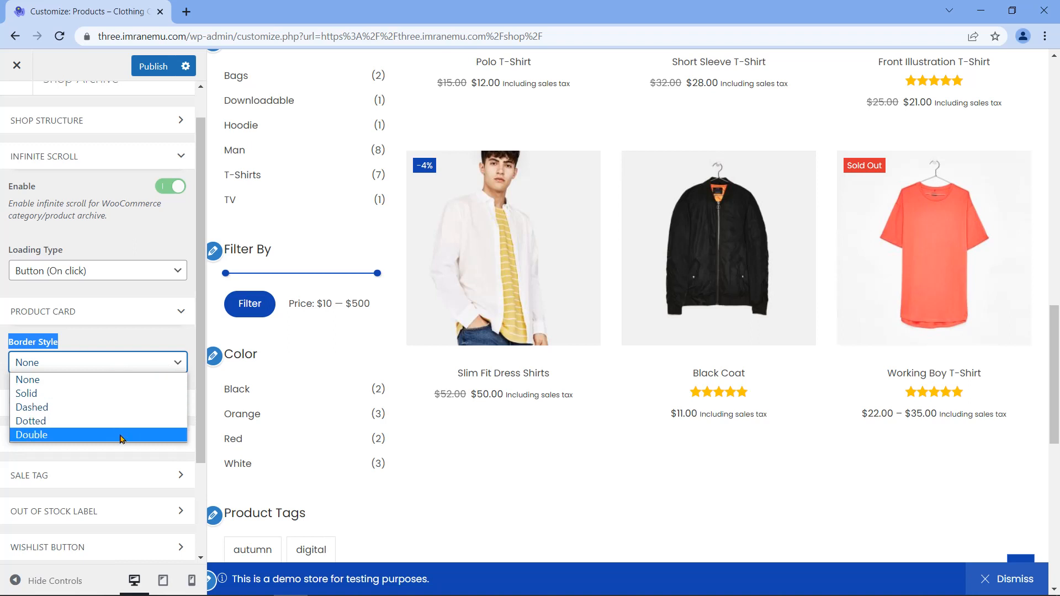
Step: Preview Solid, then Dashed product card borders at 2 px width, and reset the width to minimum
click(130, 393)
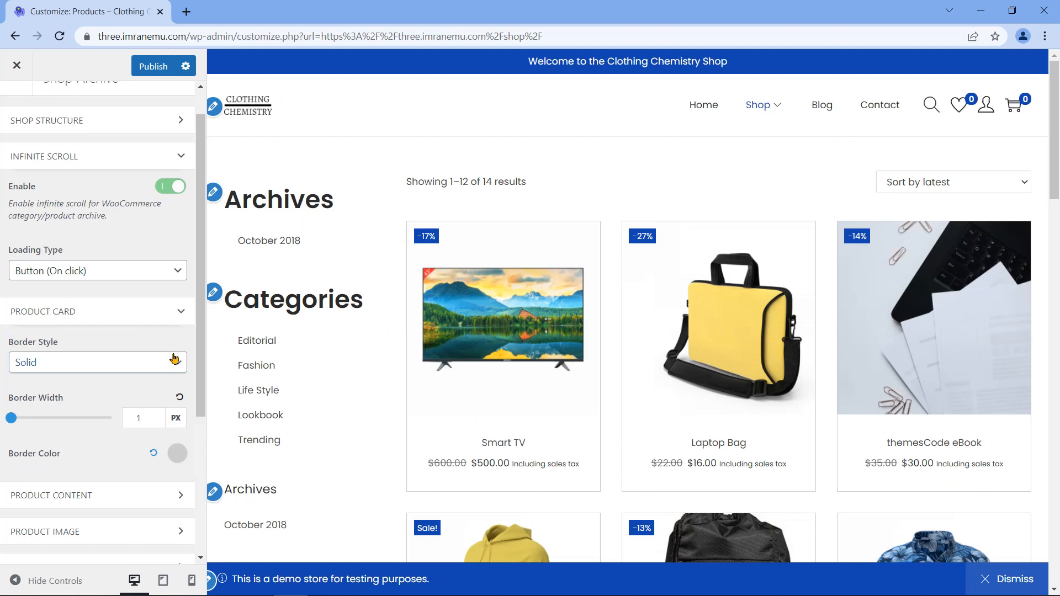
click(154, 368)
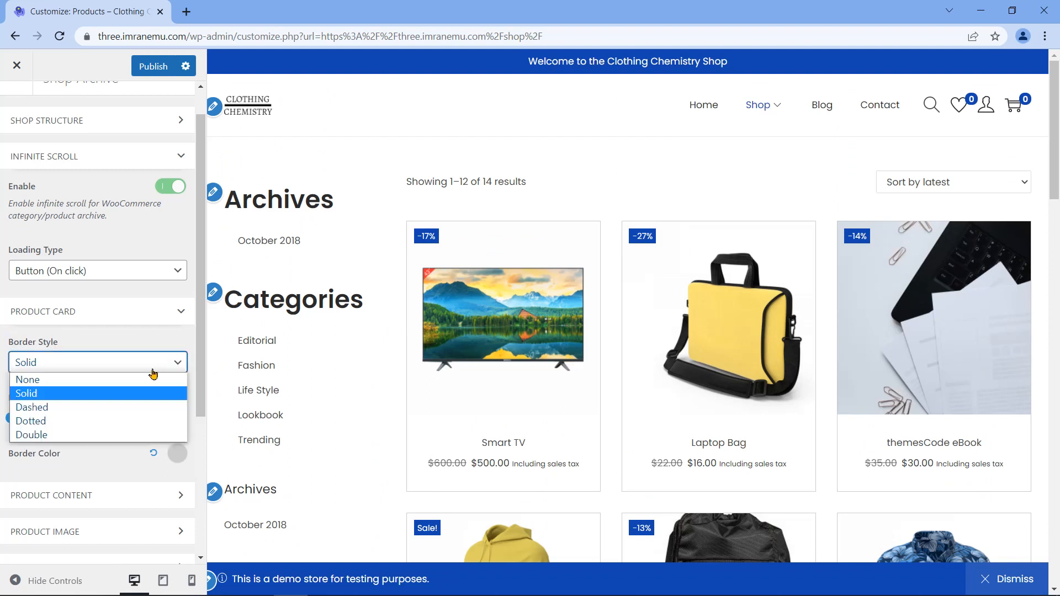
click(100, 409)
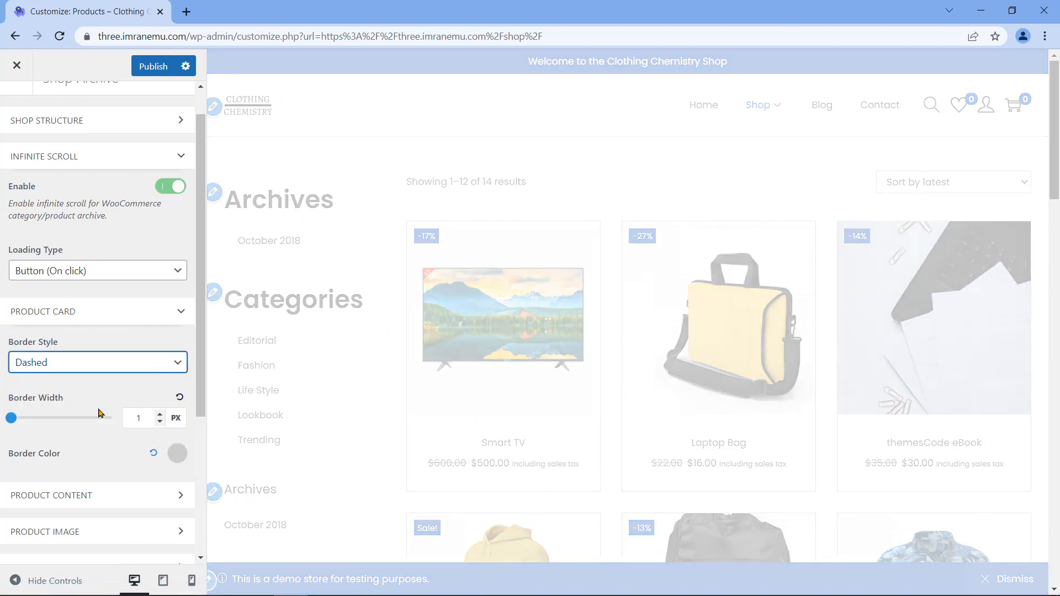
scroll(620, 407, down, 15)
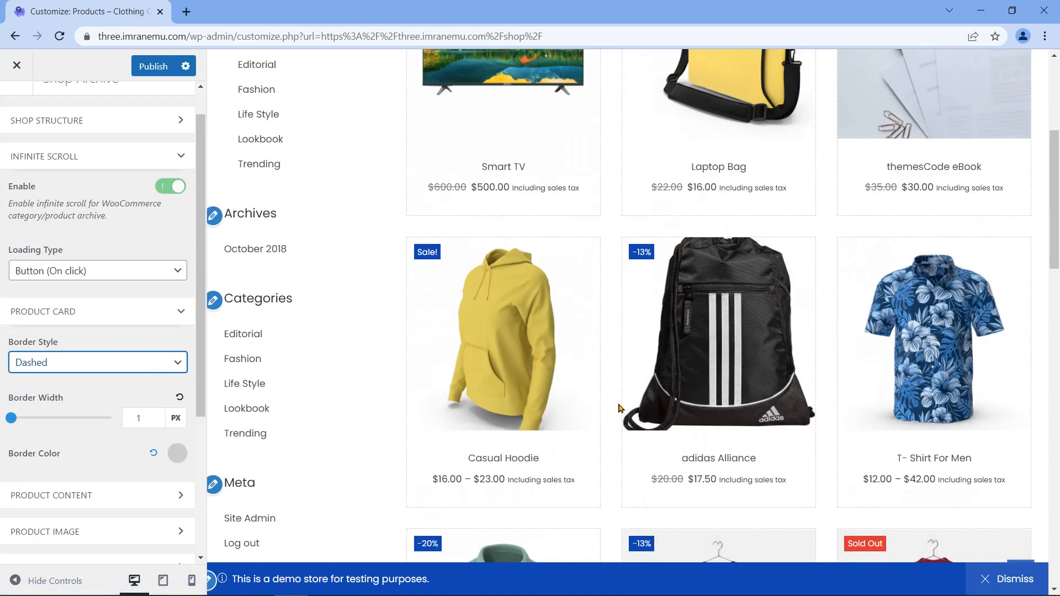
scroll(620, 408, down, 3)
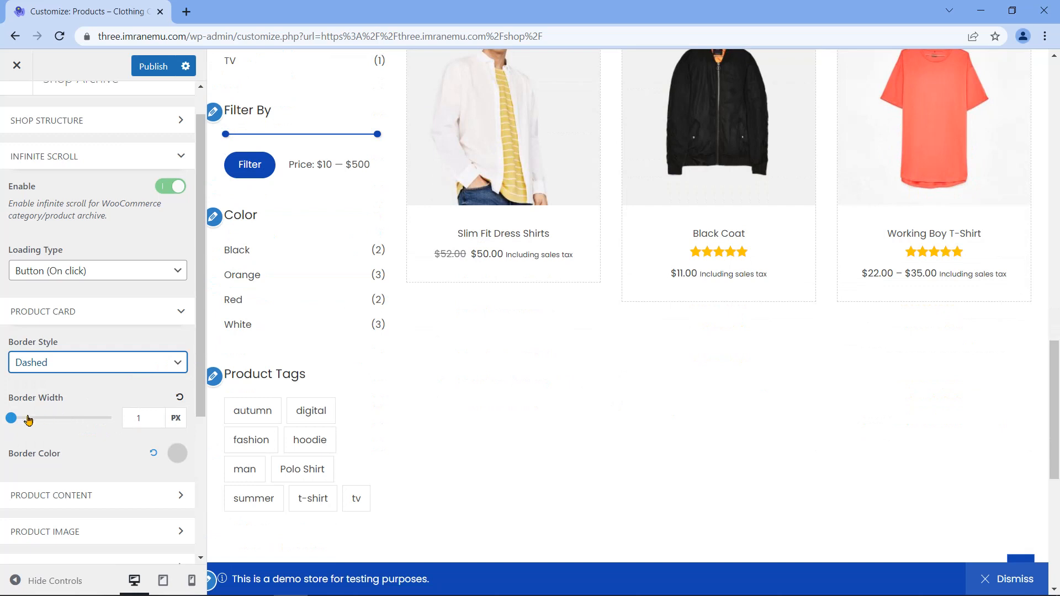
drag(15, 421, 22, 418)
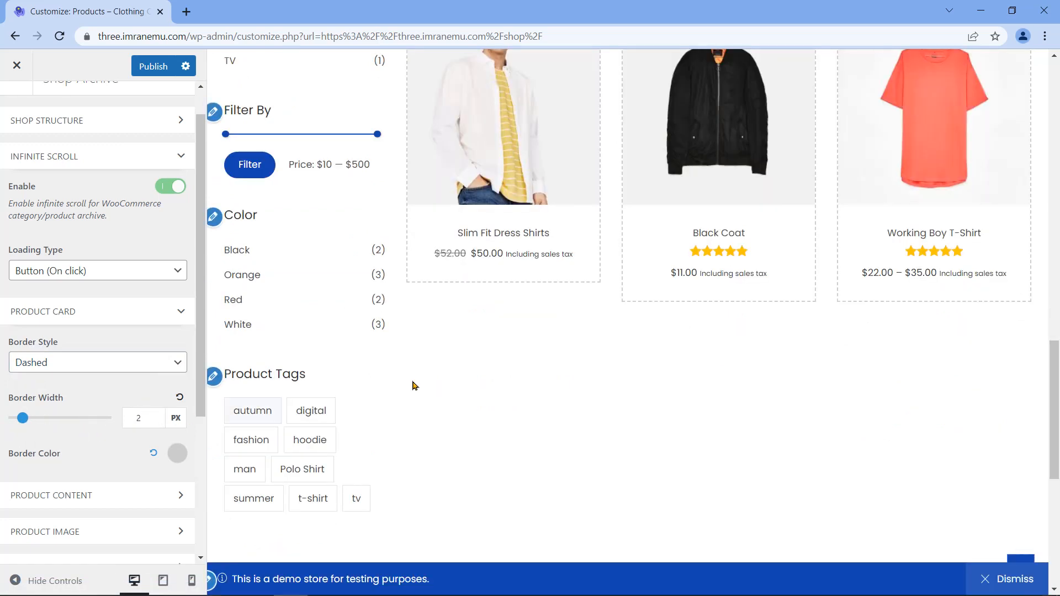
scroll(606, 346, up, 4)
scroll(606, 346, up, 20)
drag(28, 418, 10, 418)
Step: Set the product card Border Style to None and collapse Product Card and Infinite Scroll
click(89, 364)
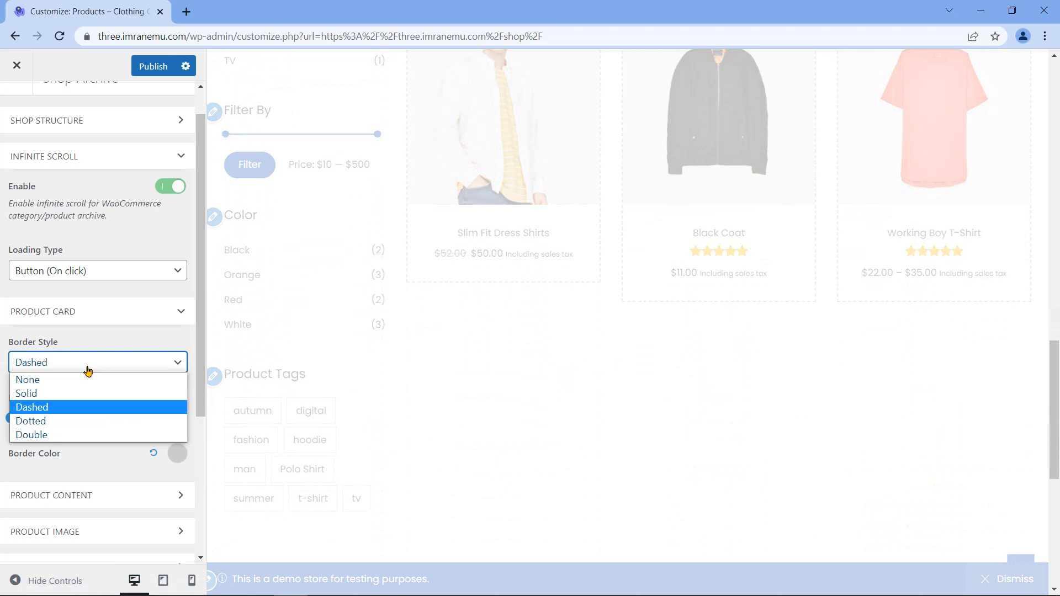
click(81, 382)
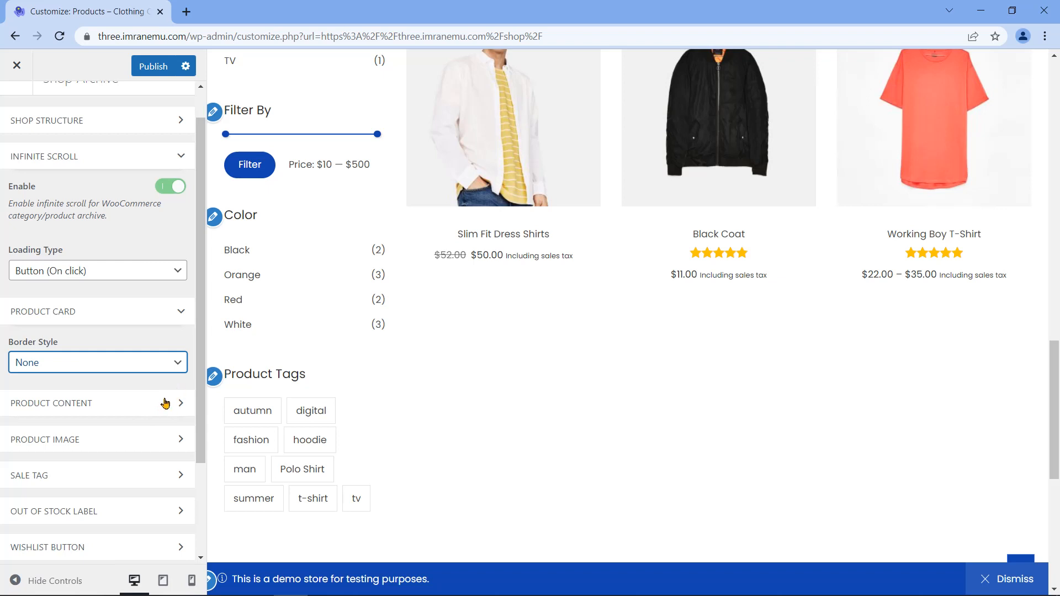
click(175, 310)
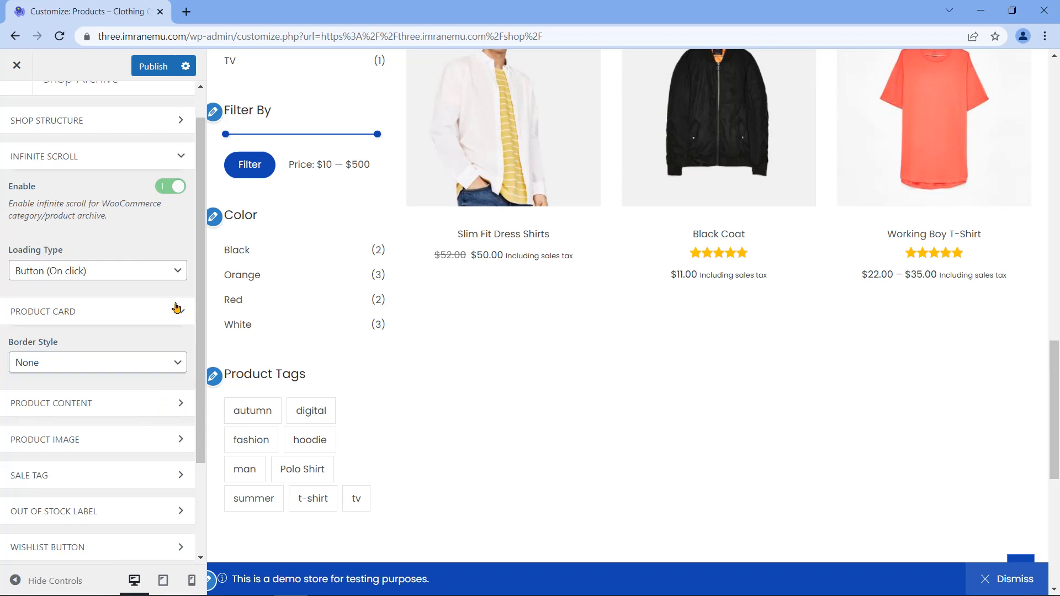
click(185, 159)
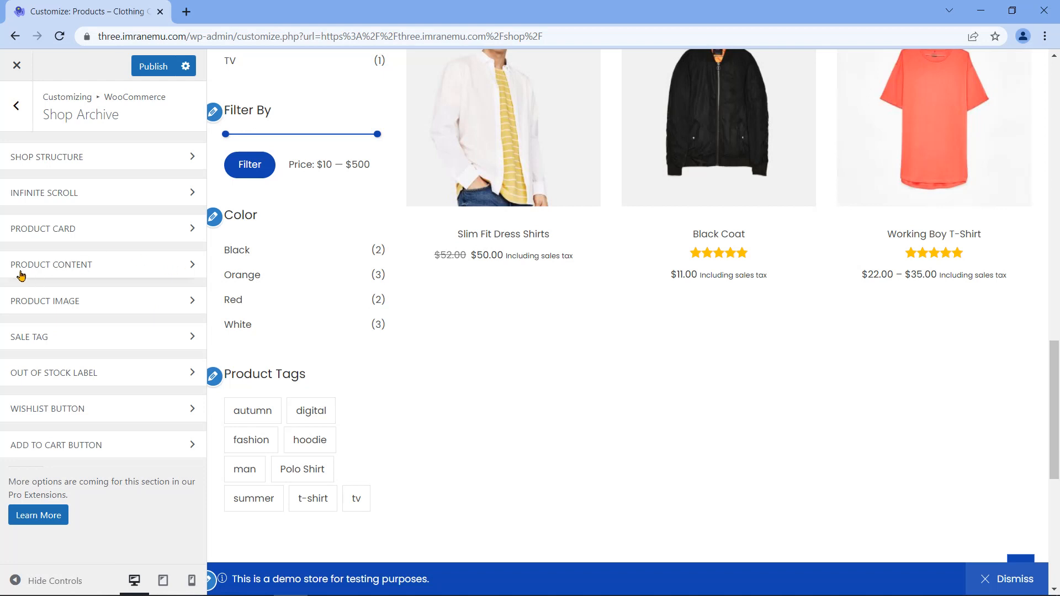
Step: Expand Product Content and set card text Alignment to Center after previewing Left and Right
click(169, 262)
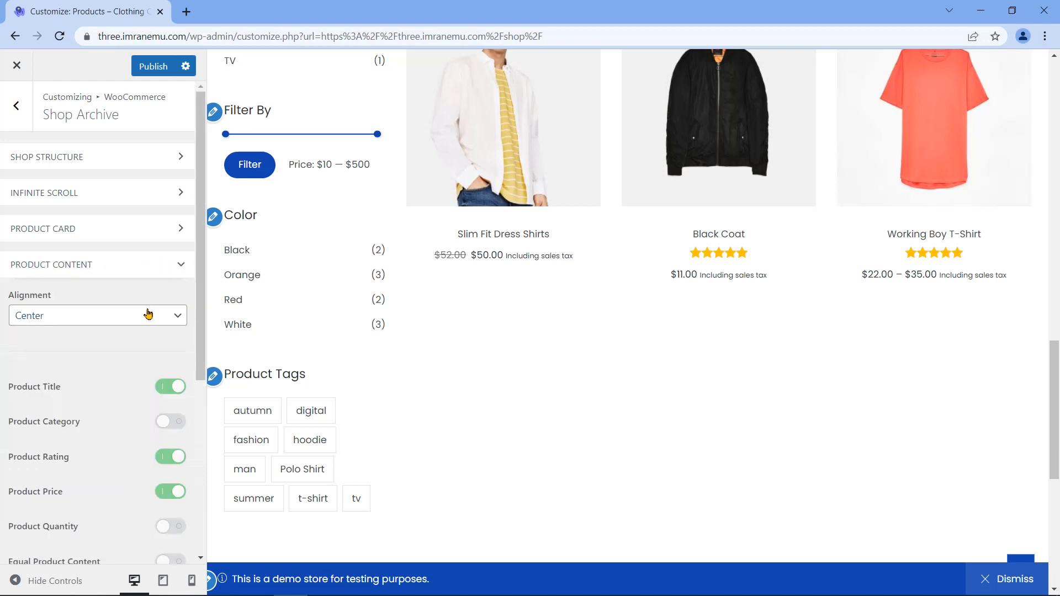
double_click(27, 297)
click(144, 322)
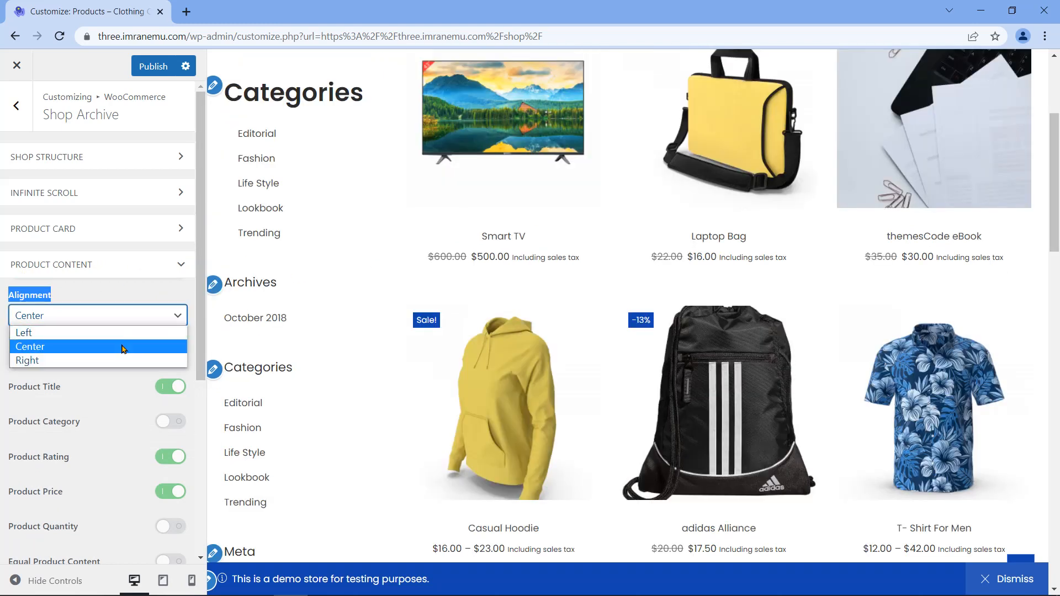
click(56, 335)
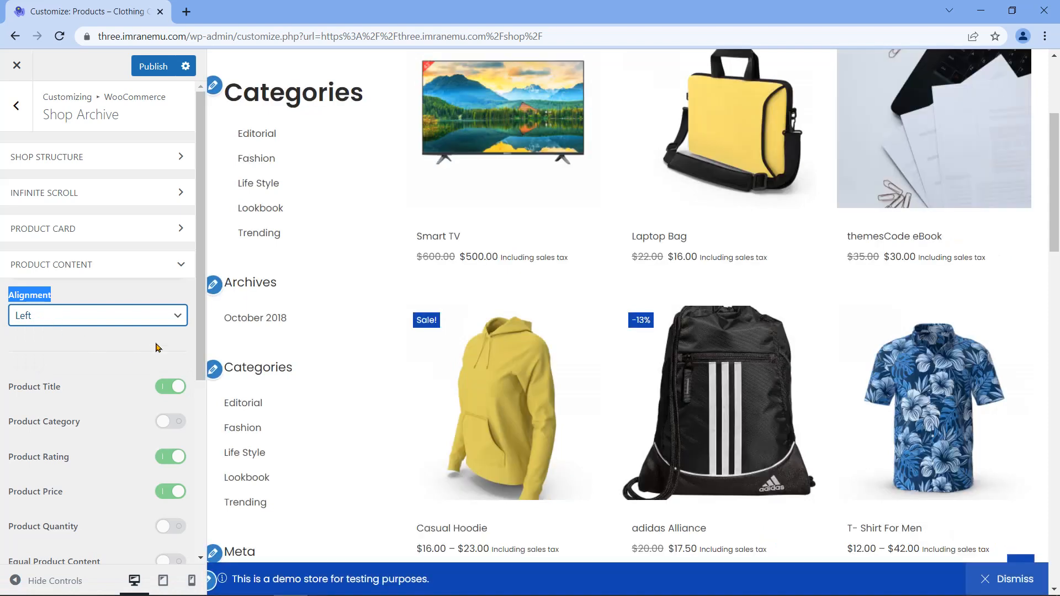
click(131, 327)
click(103, 360)
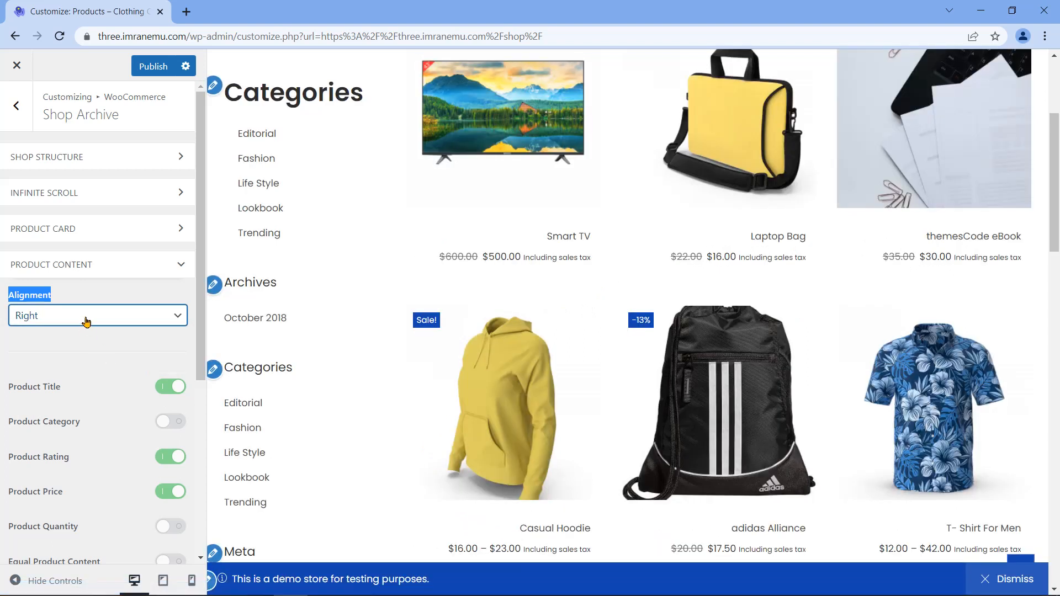
click(114, 316)
click(77, 348)
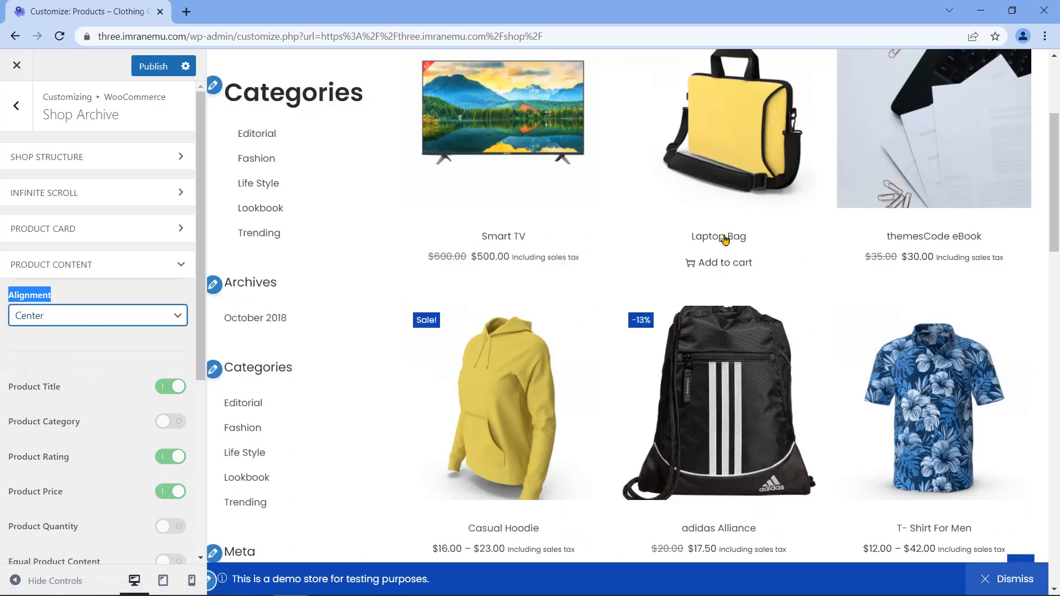
click(134, 393)
drag(67, 390, 13, 399)
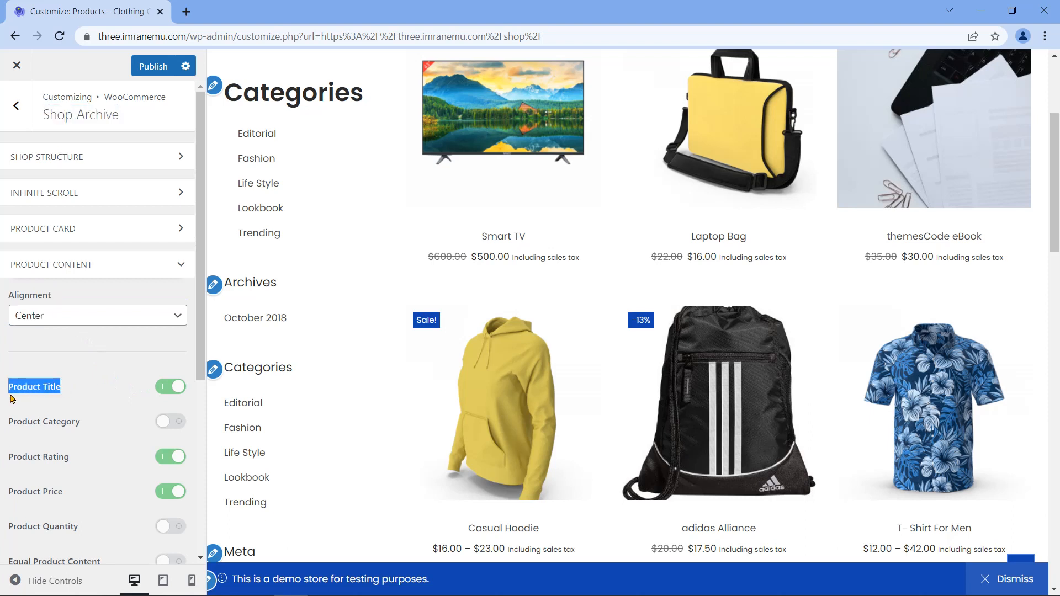
Step: Turn on Product Category so category names appear above product titles
click(163, 392)
drag(83, 429, 9, 424)
mouse_move(503, 220)
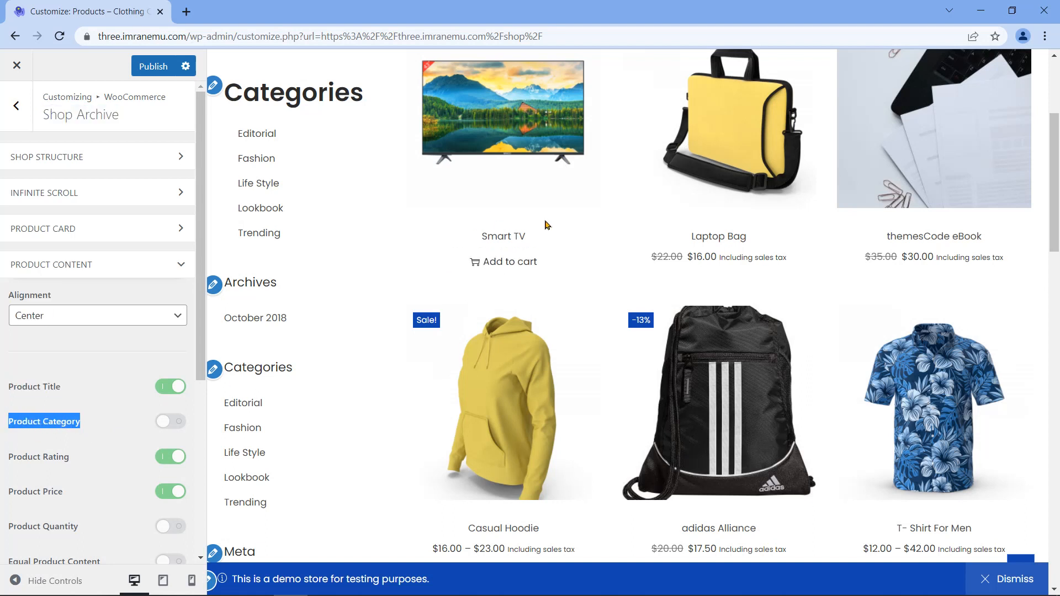
click(177, 430)
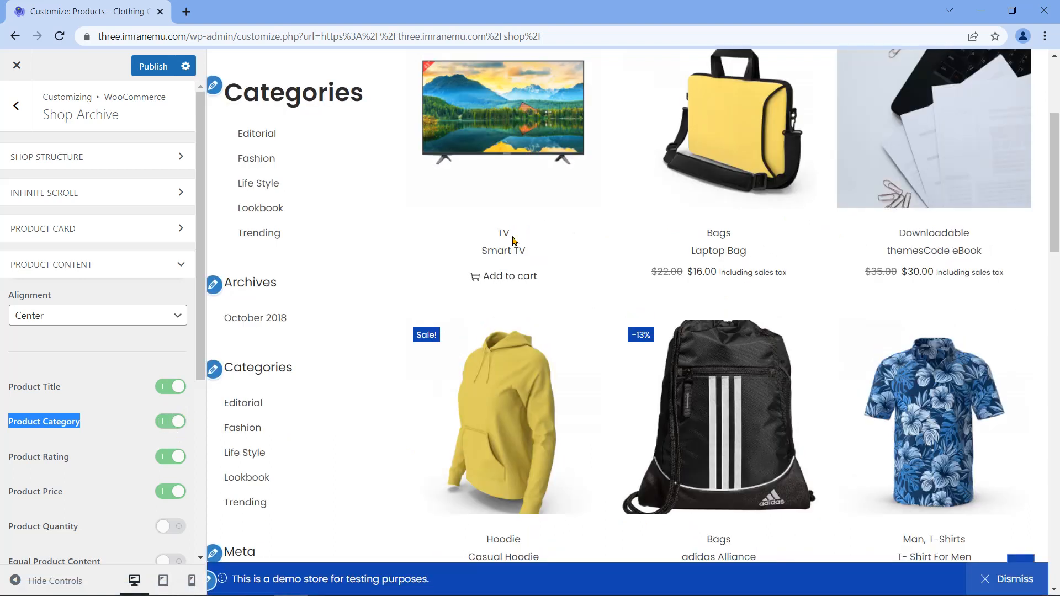
Step: Toggle Product Quantity on then off, leaving selectors hidden, and collapse Product Content
scroll(958, 236, down, 3)
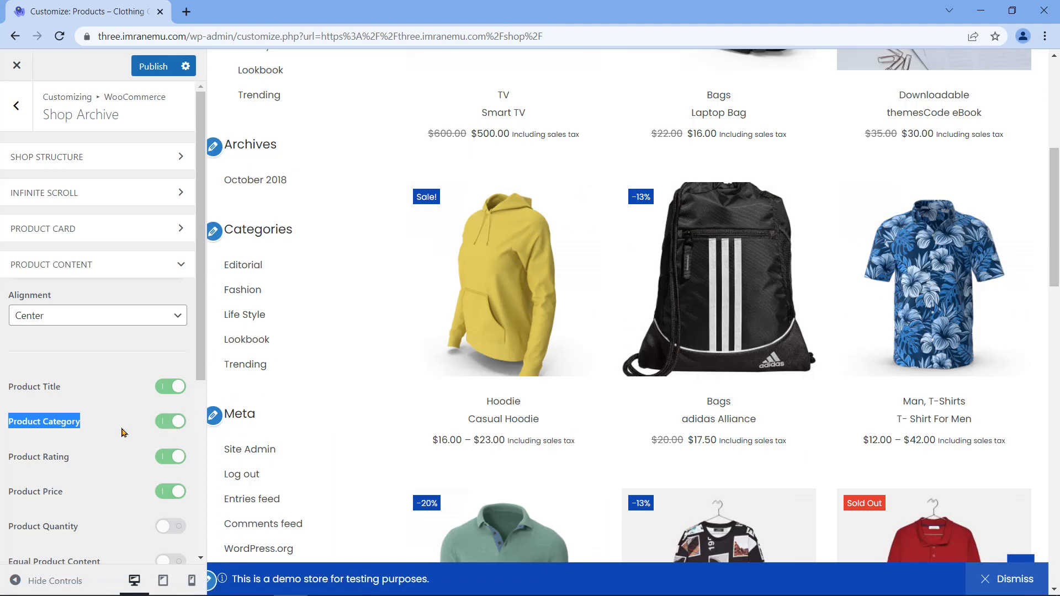
scroll(123, 432, down, 1)
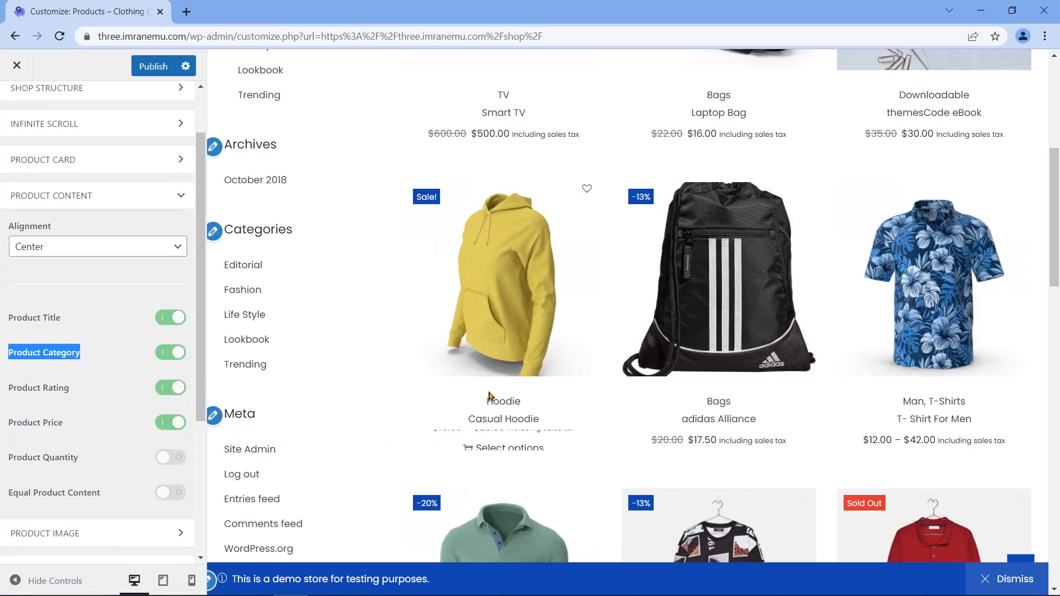
scroll(498, 398, down, 7)
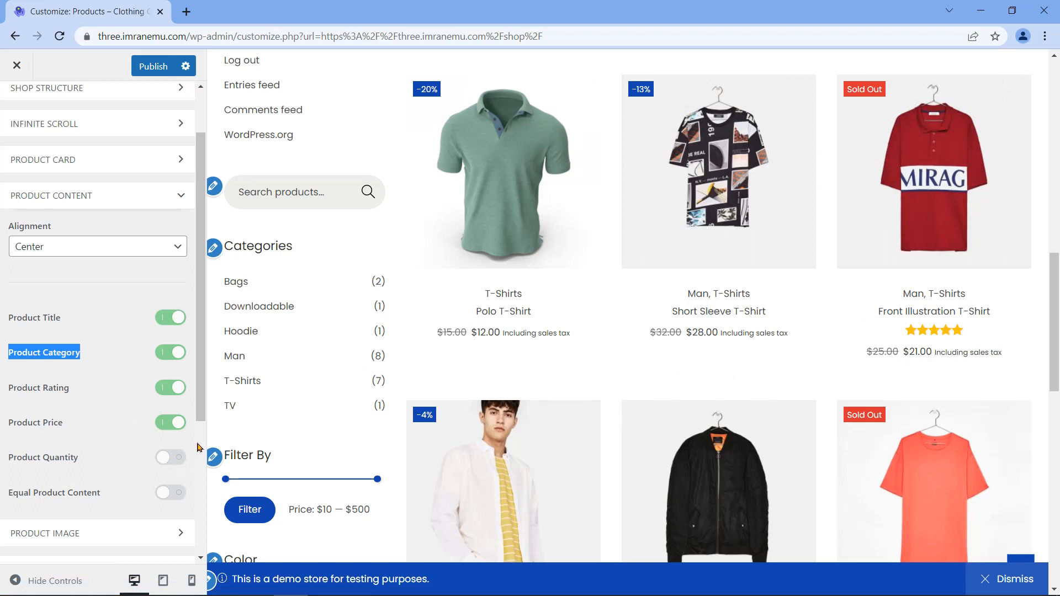
scroll(656, 312, down, 3)
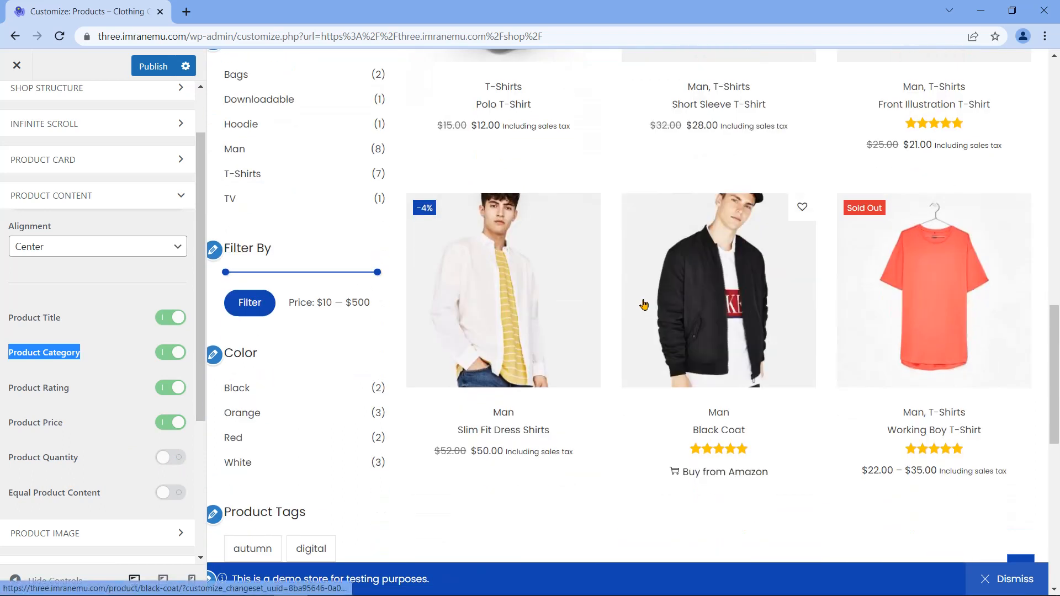
scroll(644, 304, up, 9)
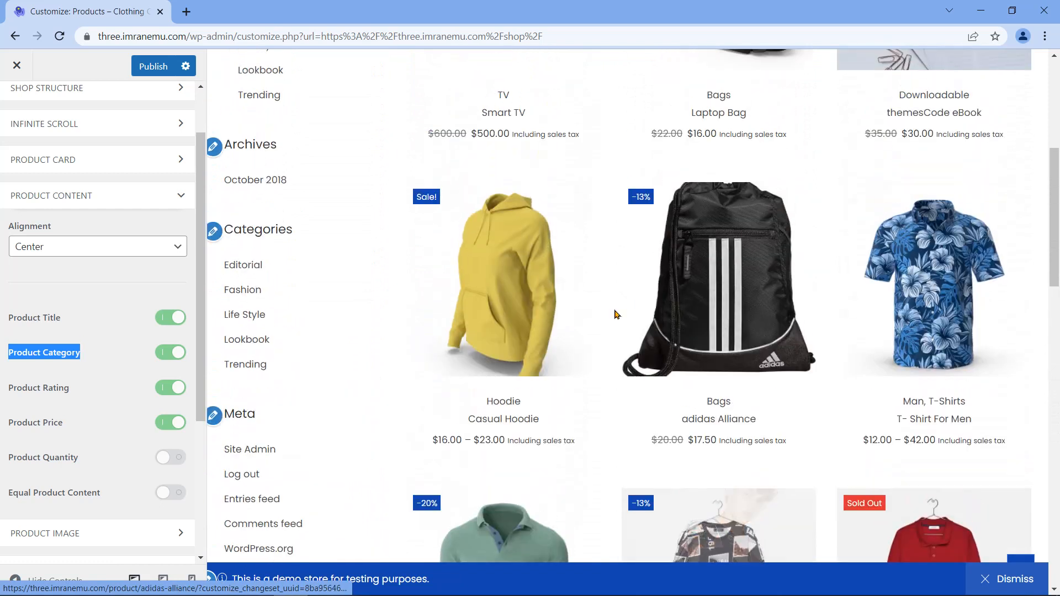
scroll(616, 315, down, 1)
click(171, 458)
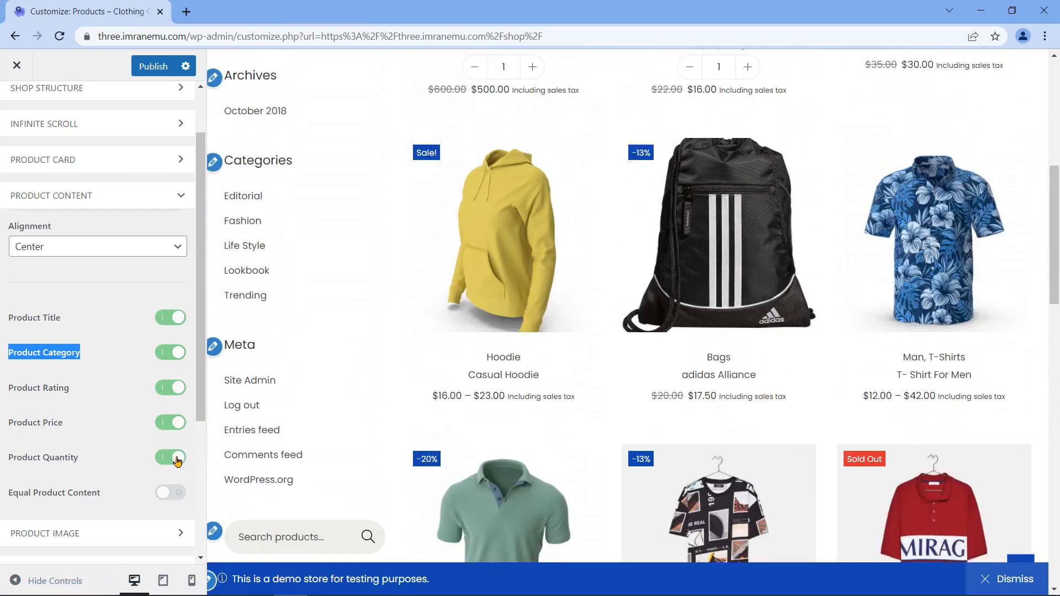
scroll(282, 359, down, 5)
click(164, 463)
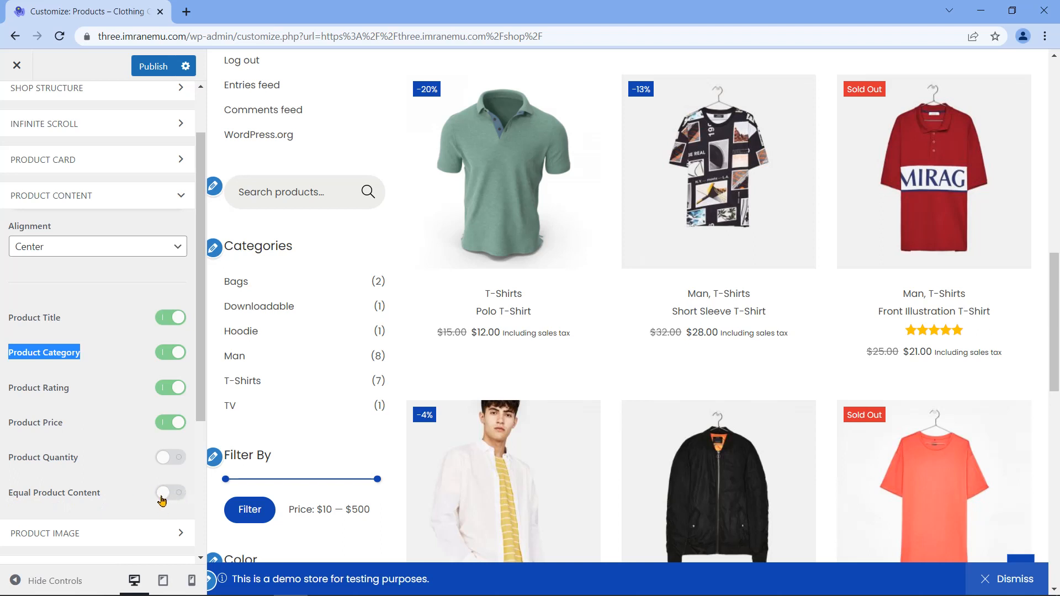
scroll(166, 497, down, 5)
scroll(156, 361, down, 3)
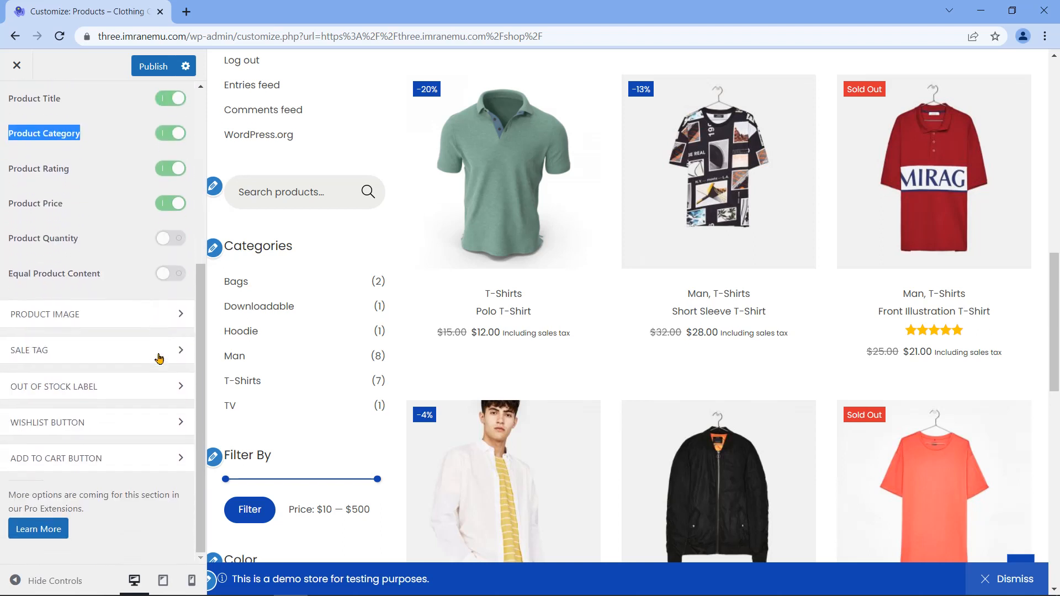
scroll(113, 331, up, 7)
click(138, 183)
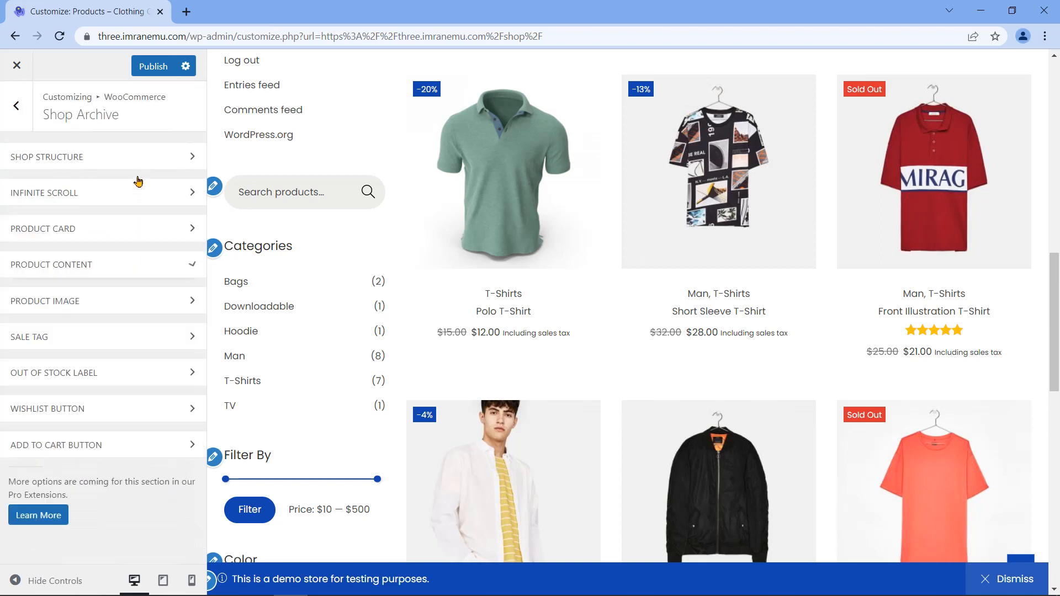
Step: Expand Product Image, set the hover effect to Zoom and the image Border Style to Solid
click(105, 303)
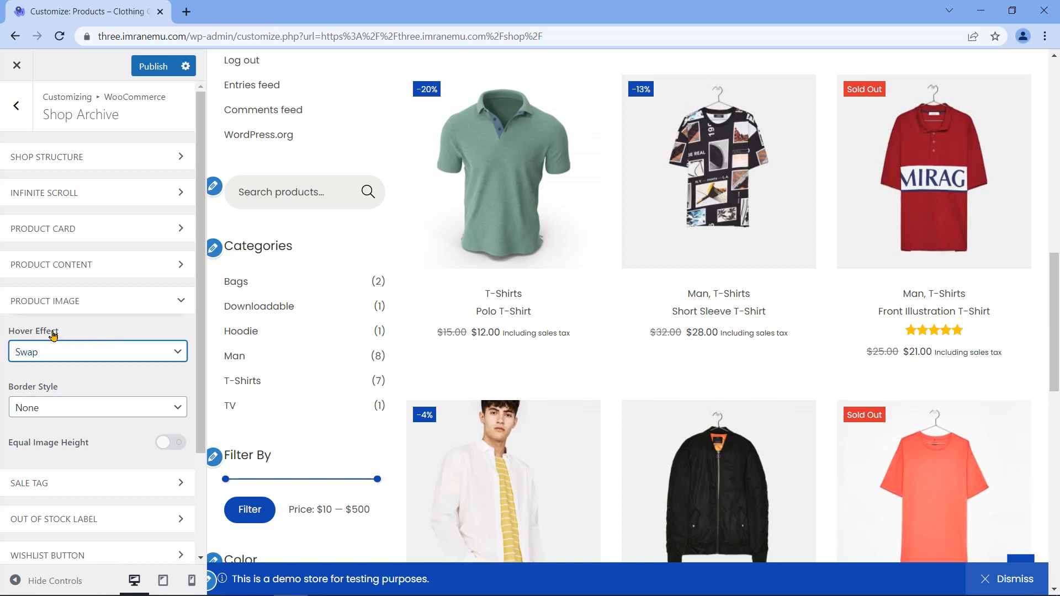
click(103, 357)
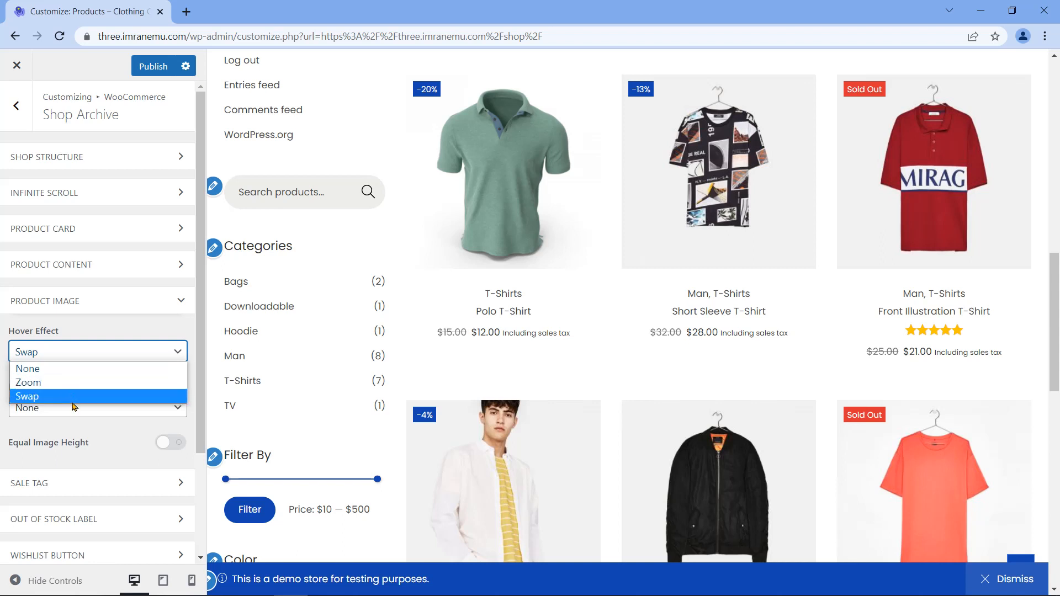
click(41, 383)
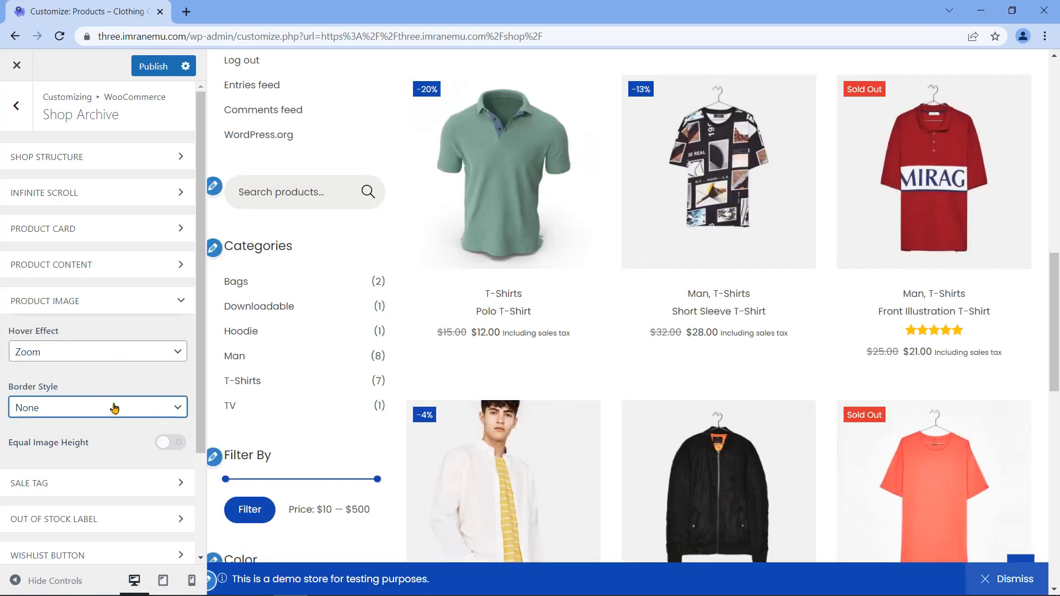
double_click(45, 387)
click(45, 388)
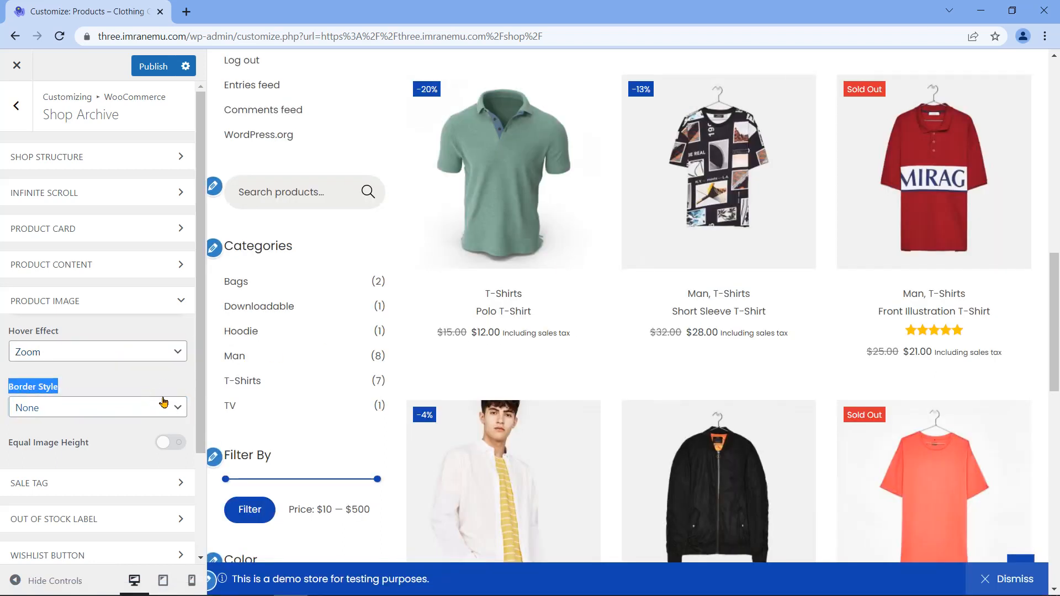
click(163, 403)
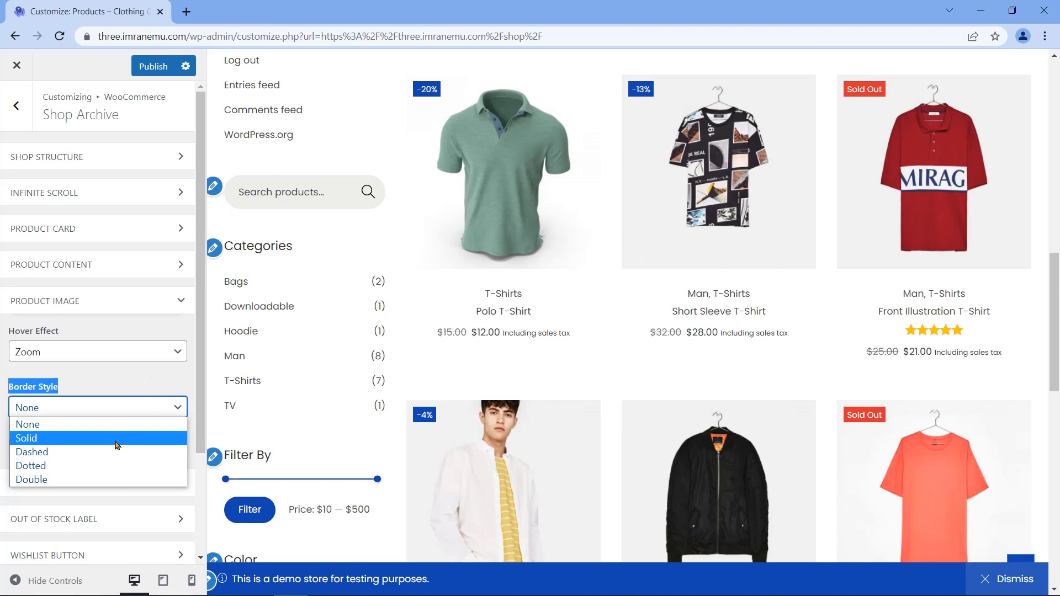
click(89, 445)
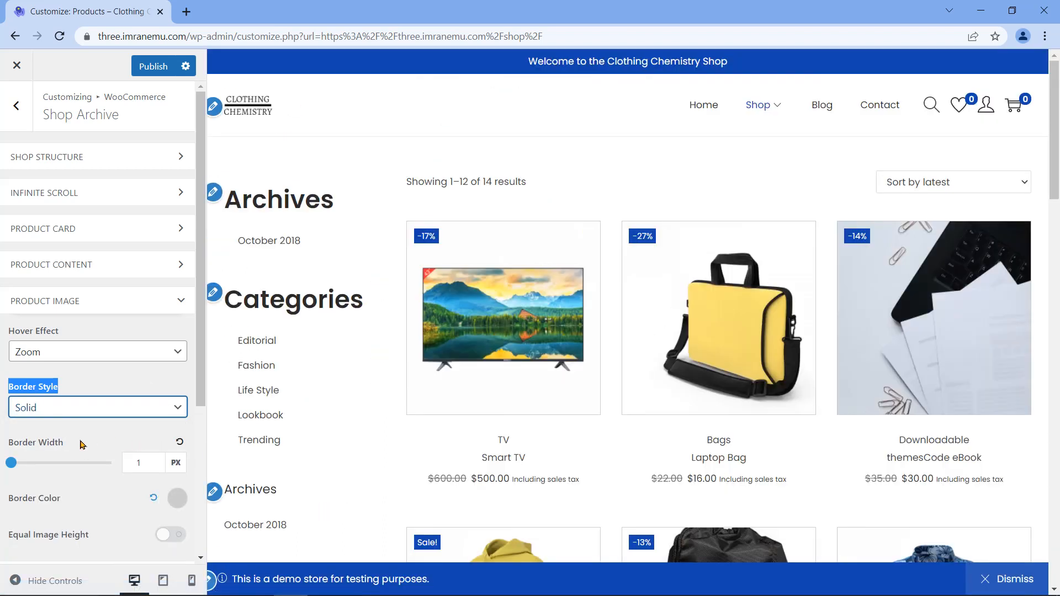
Step: Try a dark red image border colour, clear it, and collapse Product Image
triple_click(39, 442)
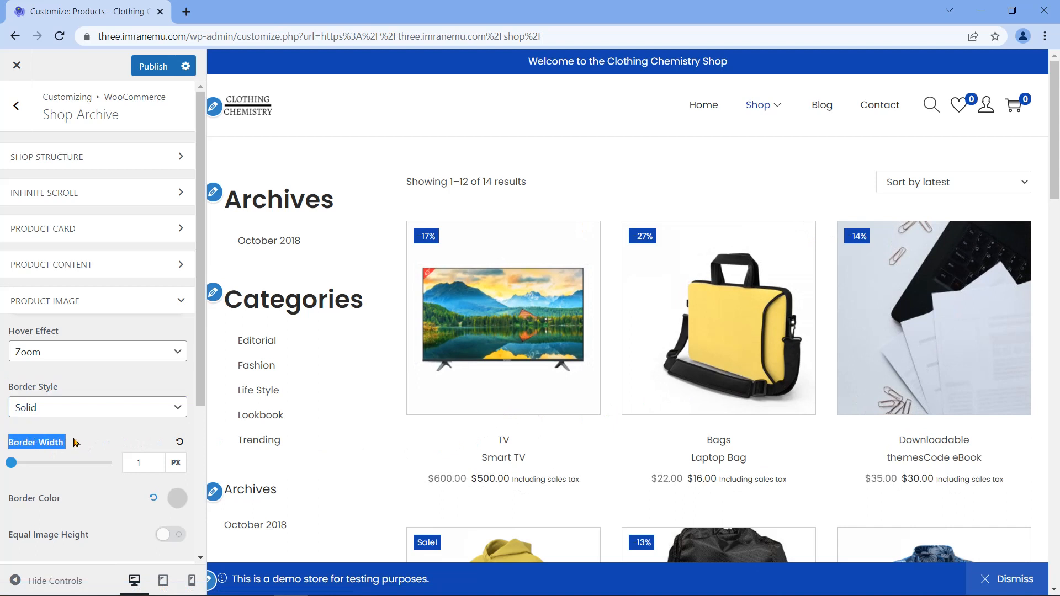
scroll(97, 445, down, 3)
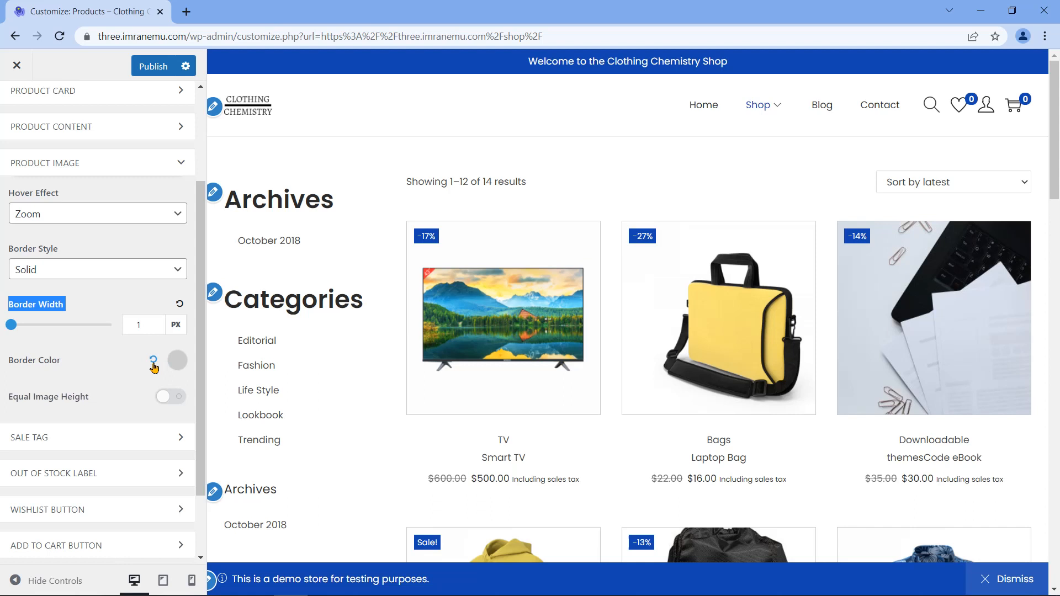
click(177, 360)
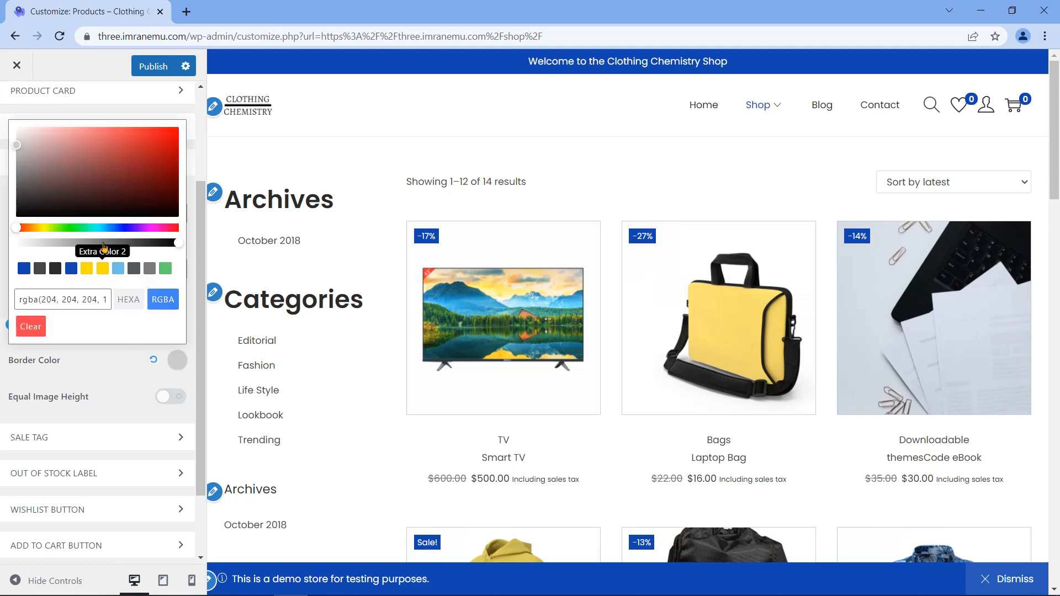
drag(24, 155, 108, 166)
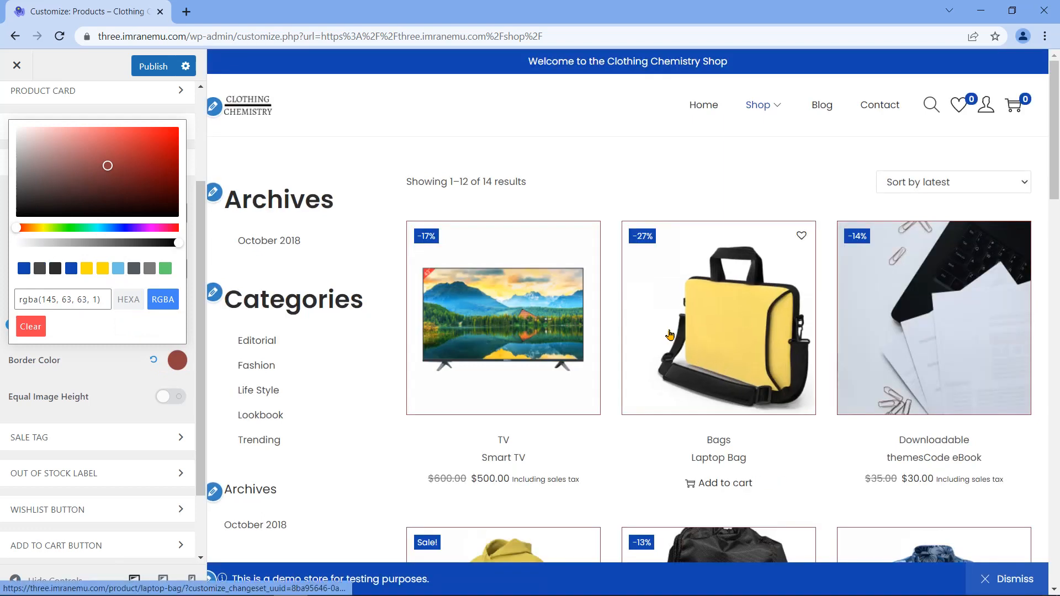
scroll(892, 269, down, 5)
scroll(892, 269, down, 10)
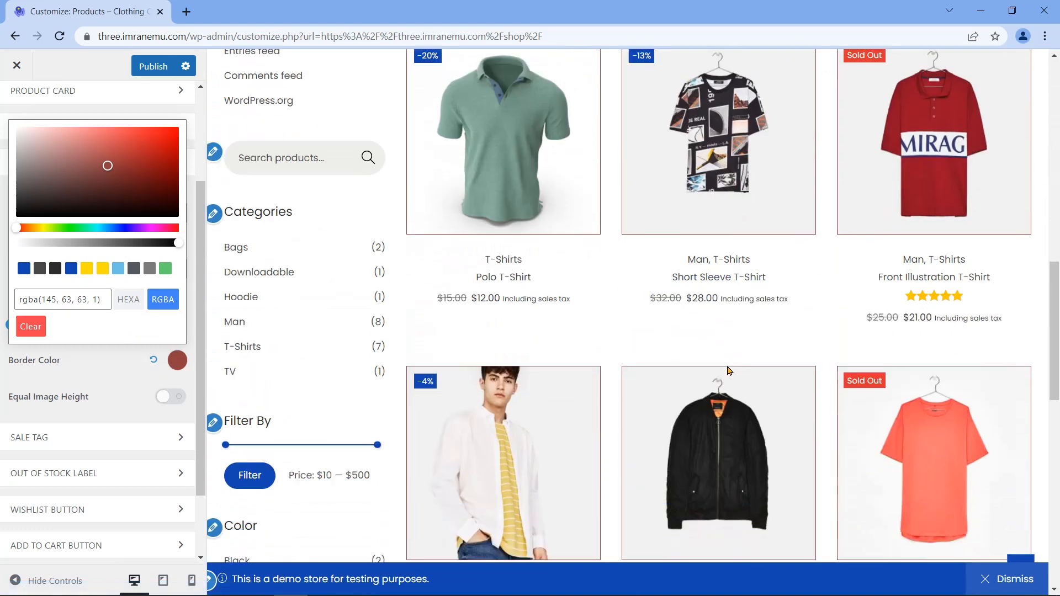
scroll(718, 371, down, 7)
scroll(718, 372, up, 7)
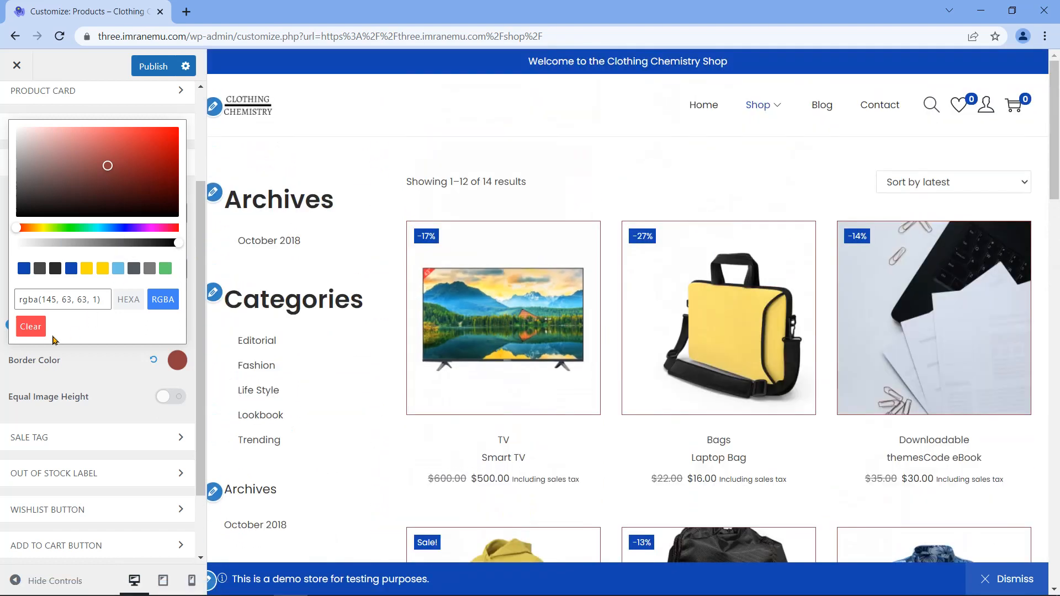
click(41, 331)
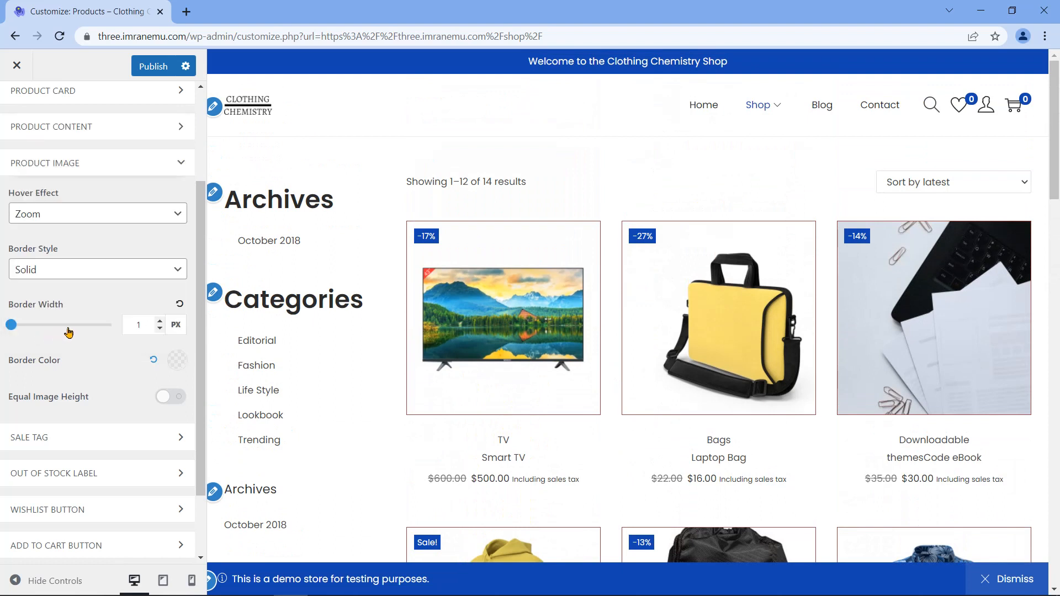
scroll(389, 360, down, 4)
scroll(390, 358, up, 3)
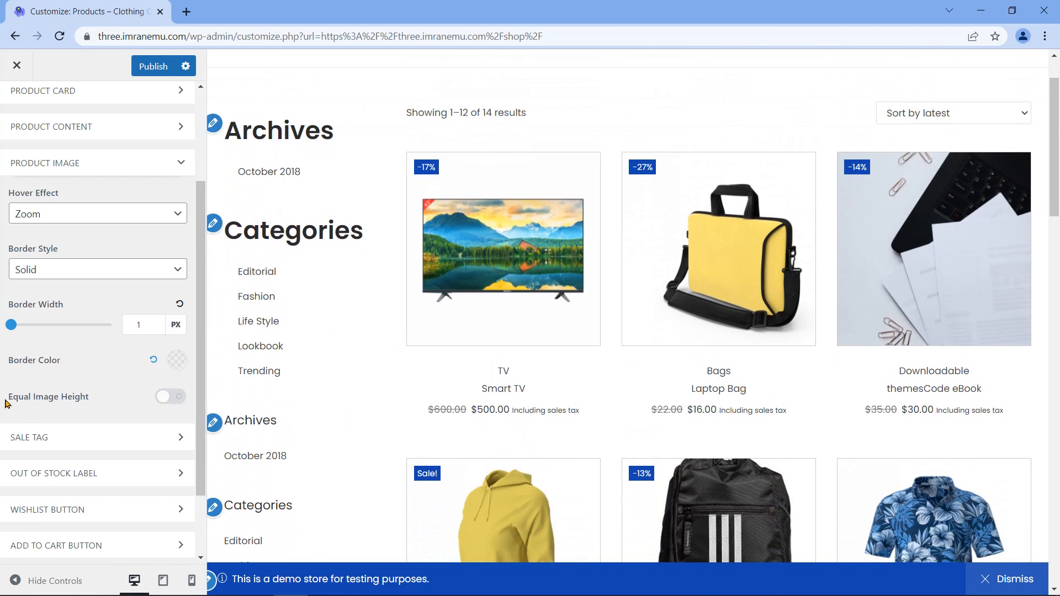
click(175, 167)
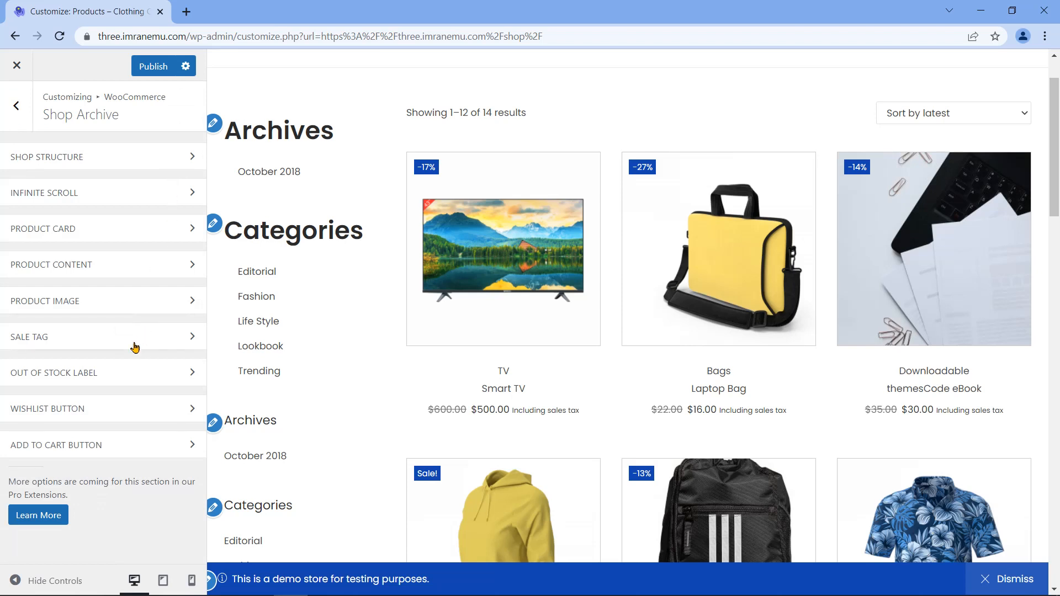
Step: Expand Sale Tag and keep tags positioned Left after previewing the Right position
click(181, 334)
scroll(172, 351, down, 1)
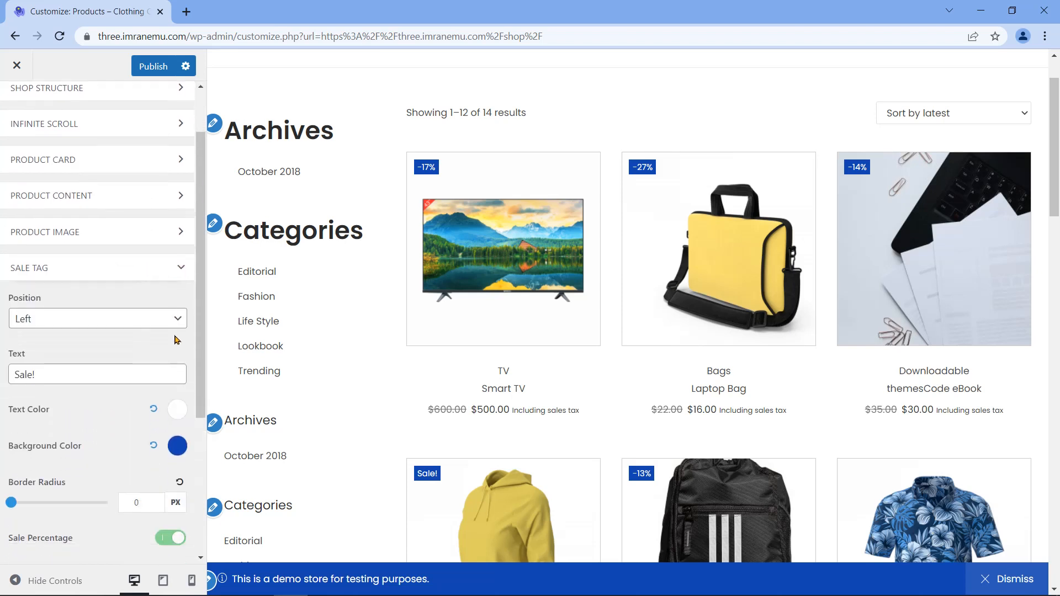
scroll(178, 332, down, 1)
scroll(561, 331, down, 10)
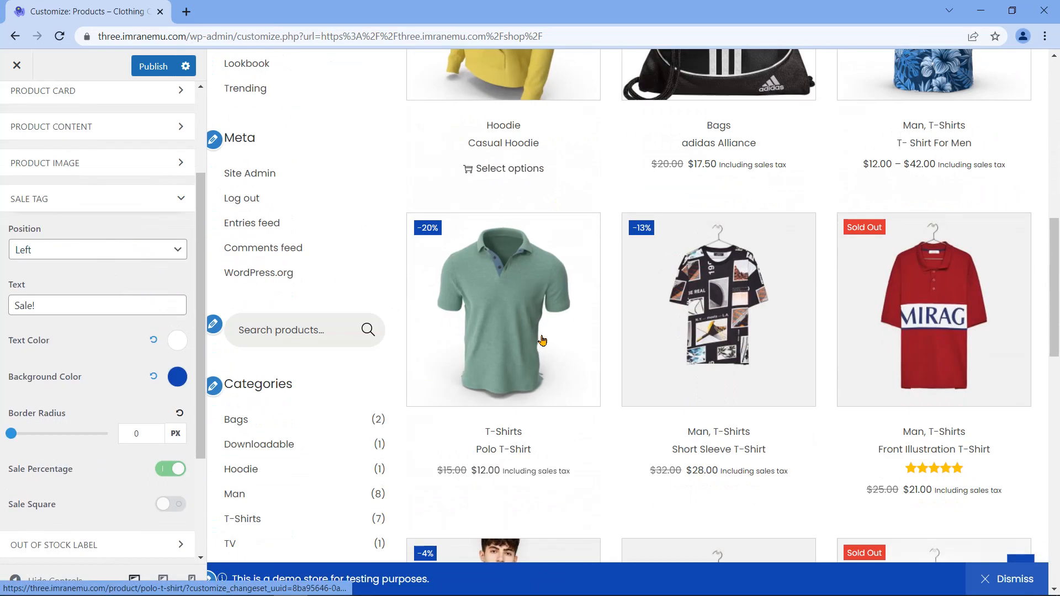
scroll(542, 340, up, 3)
scroll(543, 340, up, 8)
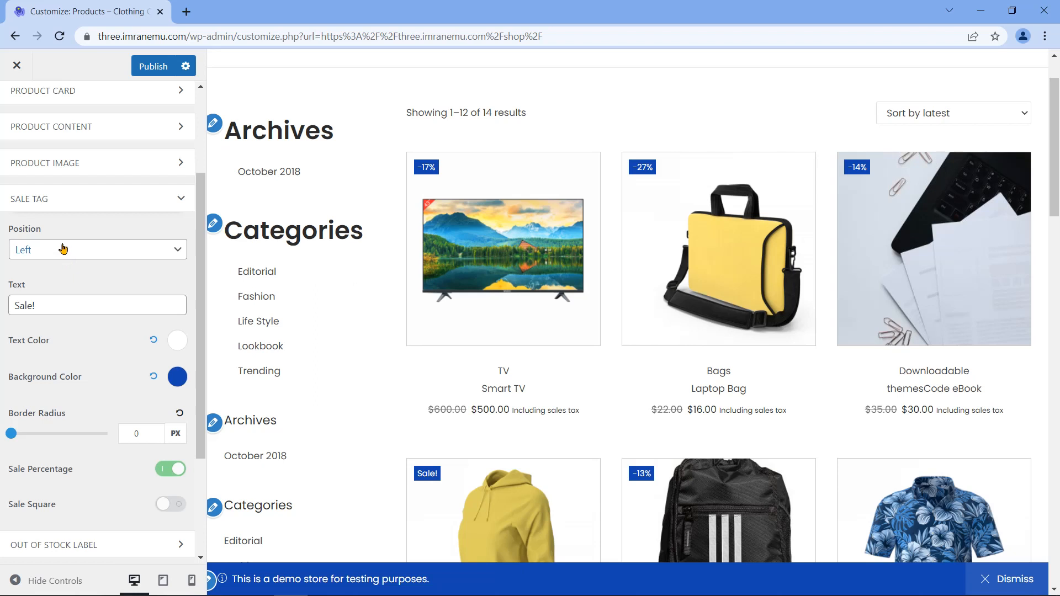
click(157, 256)
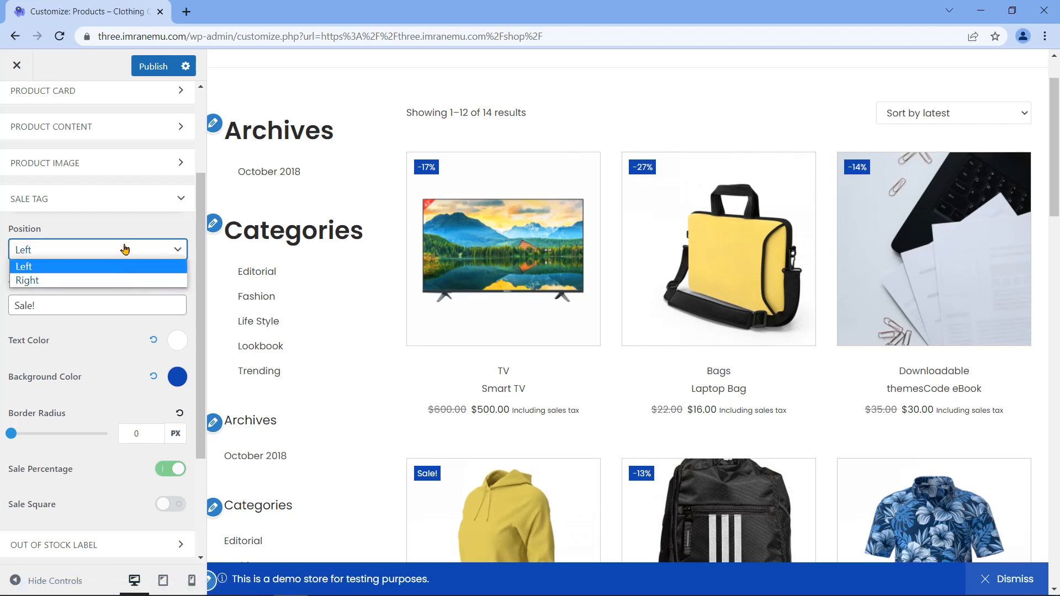
click(72, 280)
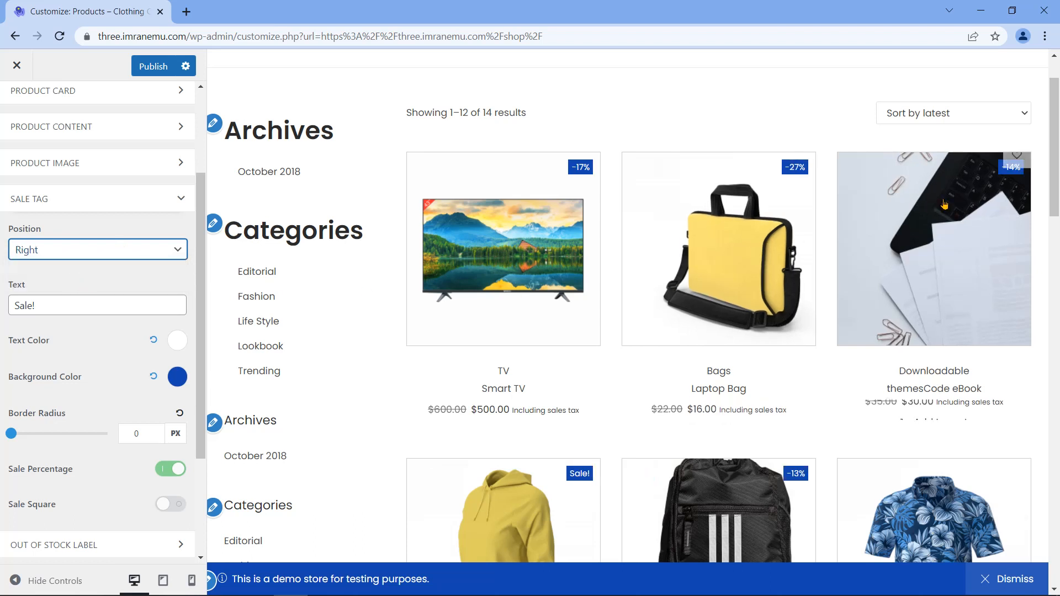
scroll(845, 297, down, 6)
scroll(845, 296, down, 7)
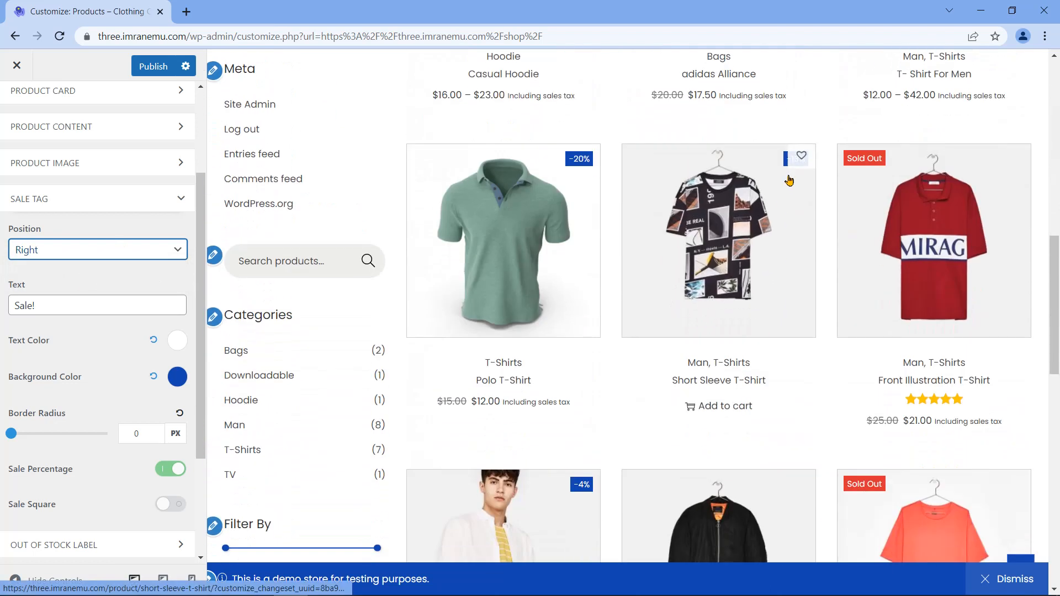
scroll(642, 273, up, 15)
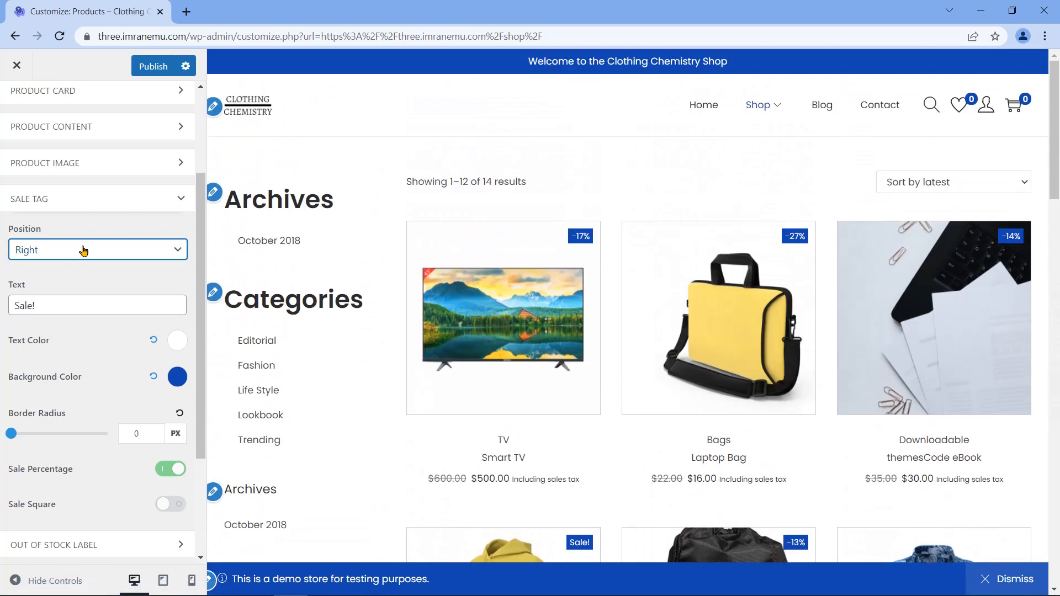
click(83, 251)
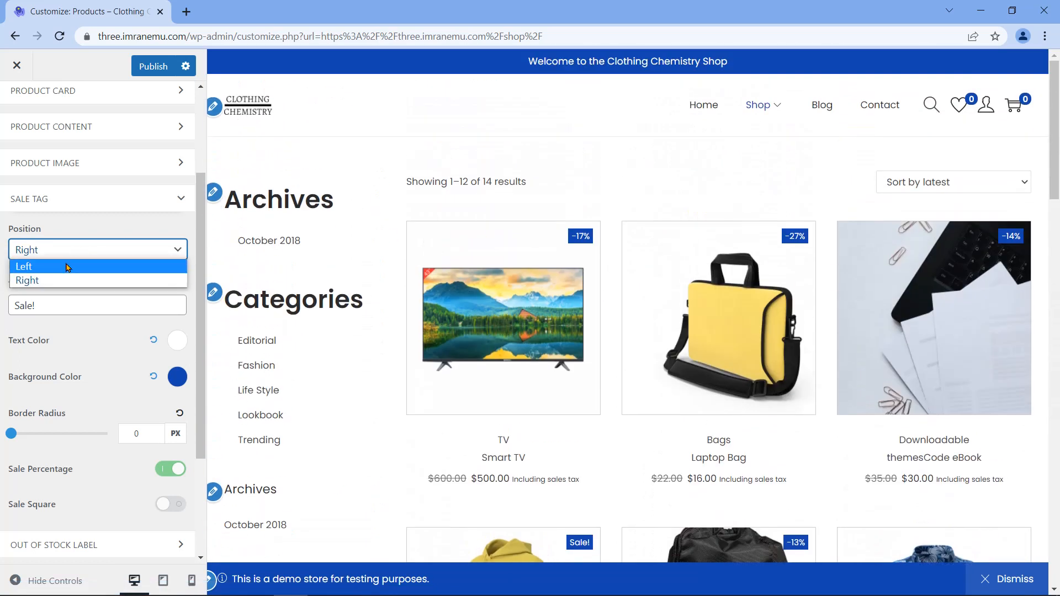
click(66, 268)
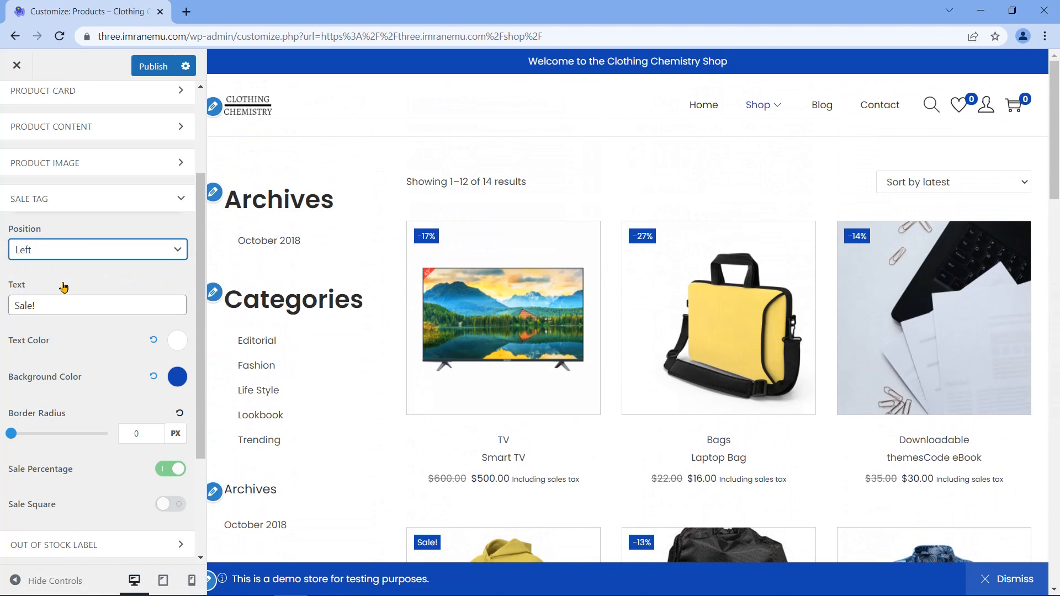
Step: Preview a teal colour for the Sale! tag text, then clear it
drag(45, 304, 95, 305)
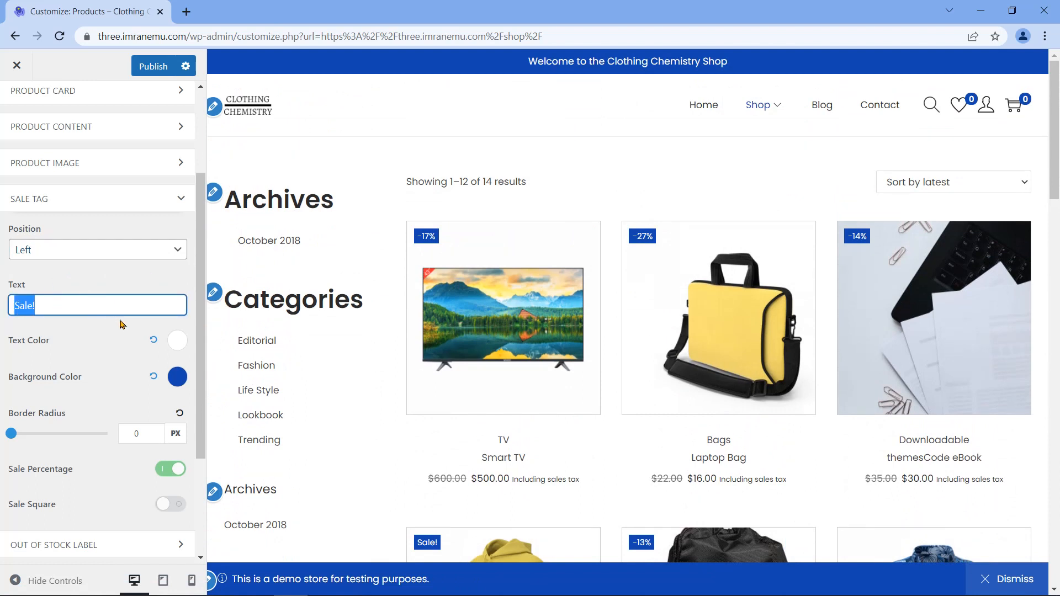
click(110, 309)
click(178, 345)
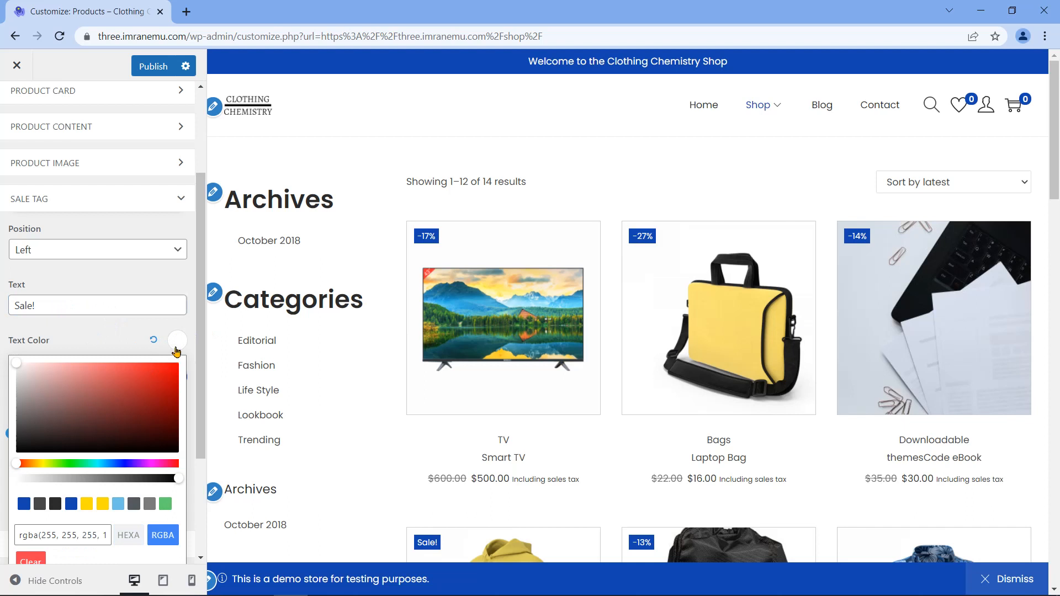
drag(21, 466, 98, 464)
mouse_move(104, 395)
mouse_down()
mouse_move(135, 398)
mouse_move(87, 401)
mouse_up()
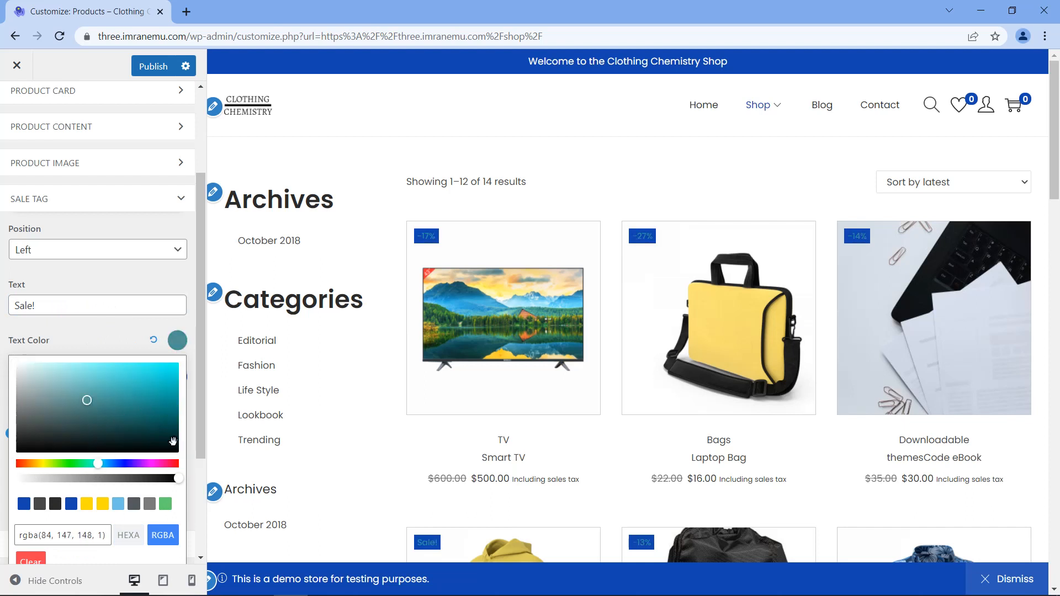
click(30, 560)
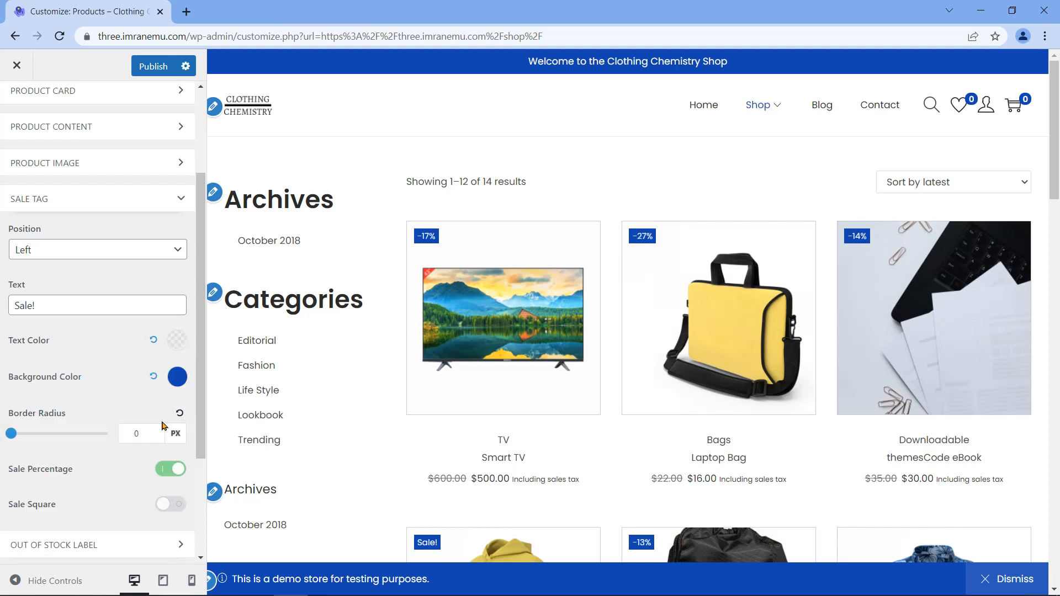
Step: Try yellow and blue sale tag backgrounds, clear the colour, and review radius and Sale Percentage
click(178, 377)
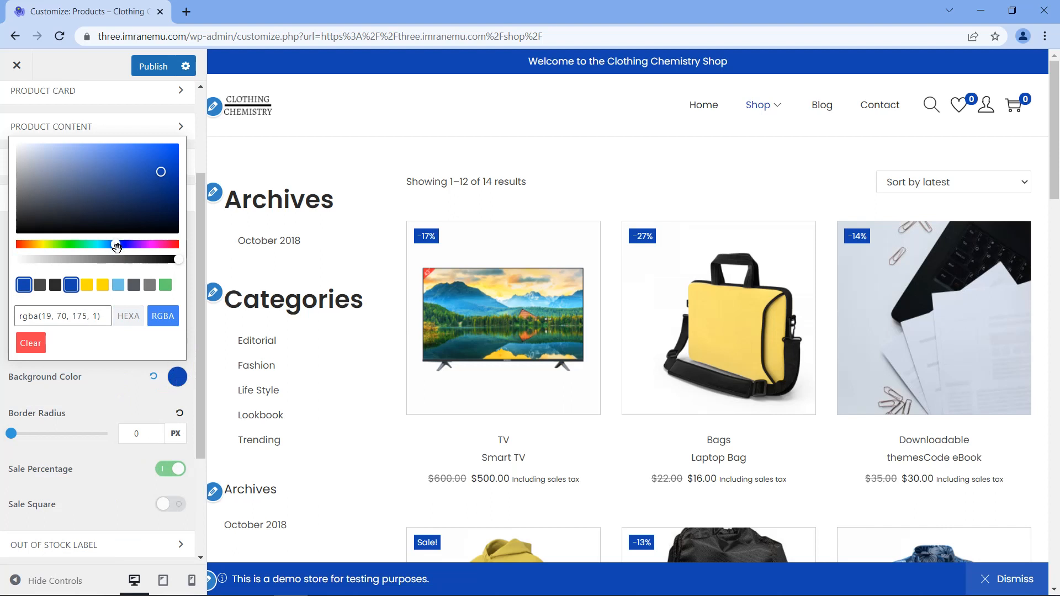
click(103, 285)
click(71, 285)
click(40, 342)
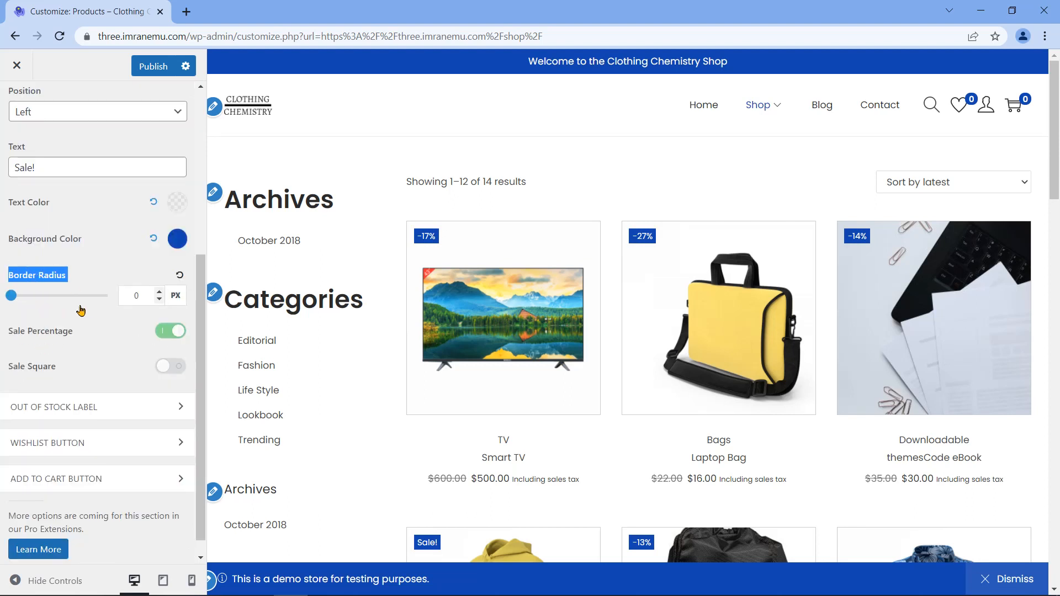
mouse_move(11, 296)
mouse_down()
mouse_move(34, 296)
mouse_move(11, 296)
mouse_up()
click(164, 334)
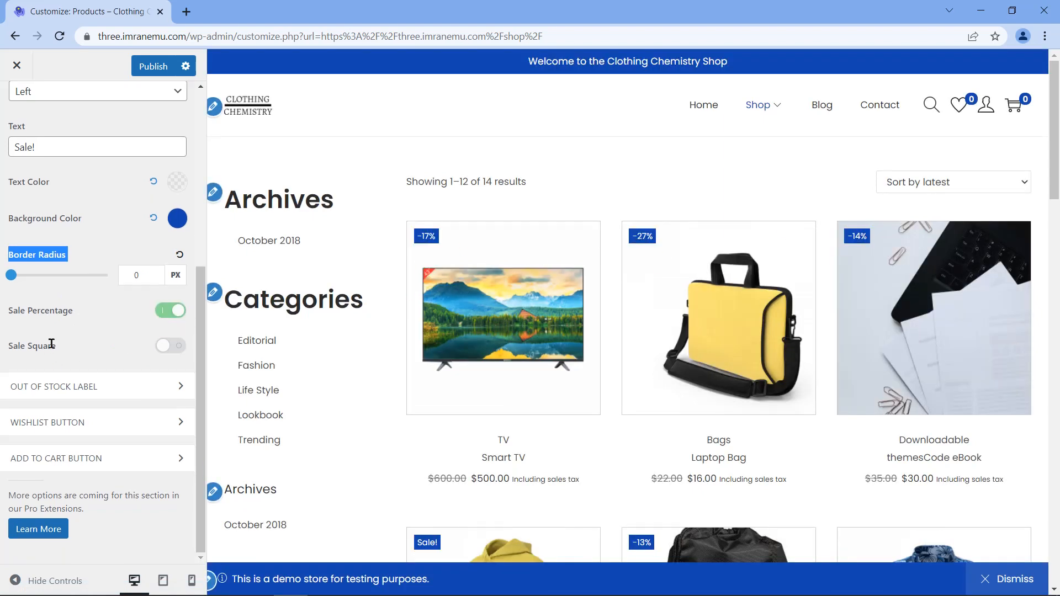
drag(61, 348, 10, 343)
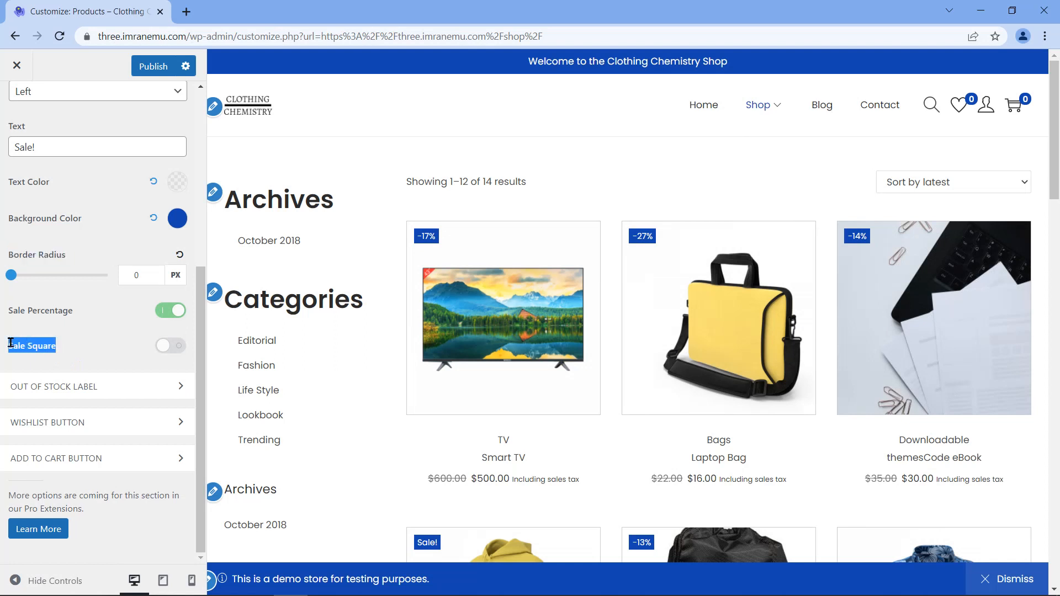
click(88, 369)
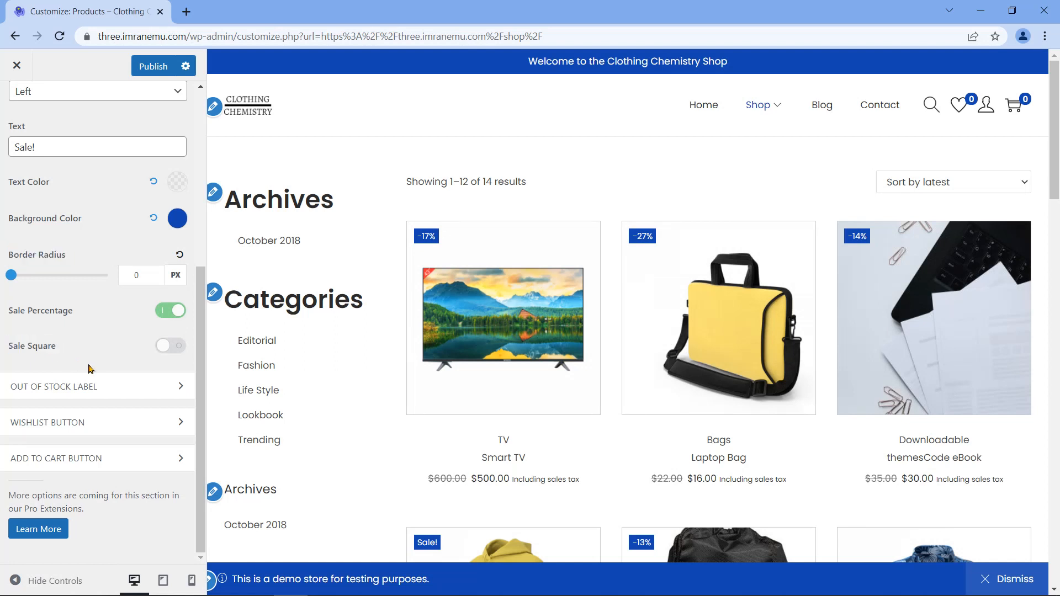
scroll(95, 365, up, 4)
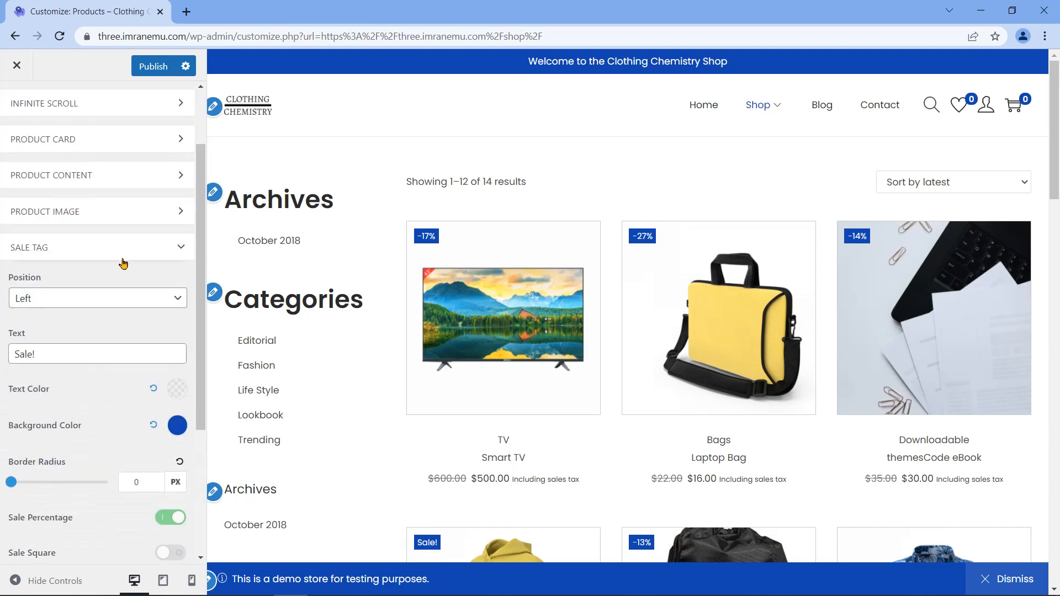
Step: Set the Out of Stock Label Display to Right after previewing None, then collapse the section
click(118, 249)
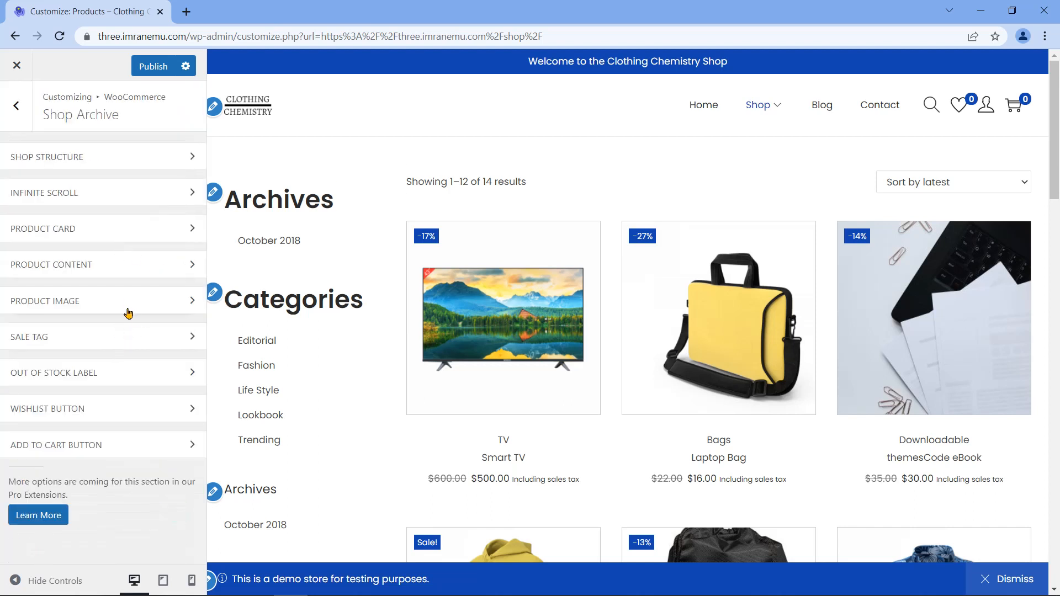
click(134, 377)
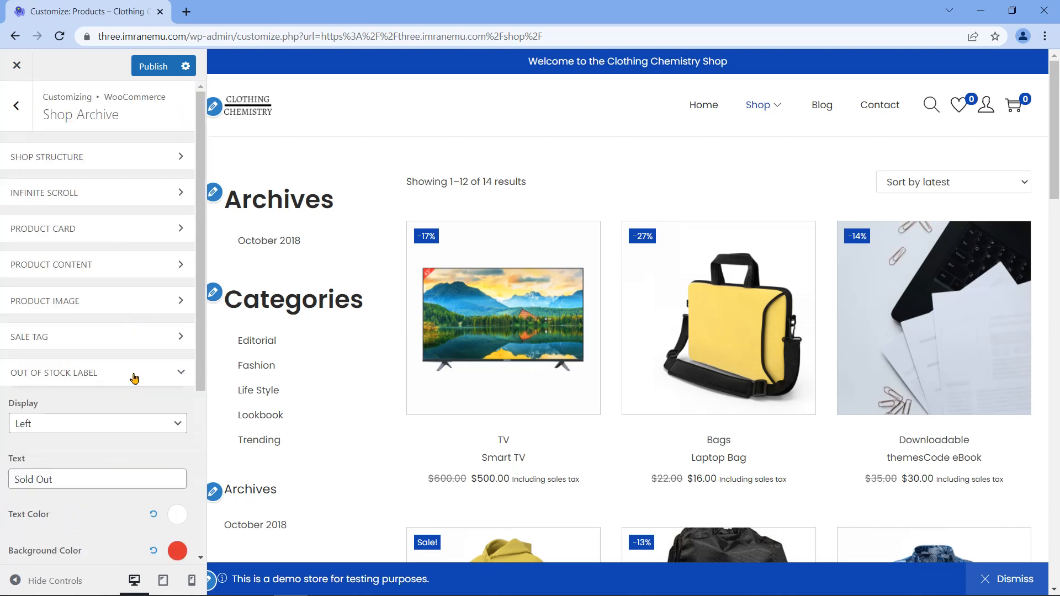
scroll(167, 394, down, 1)
scroll(167, 394, down, 2)
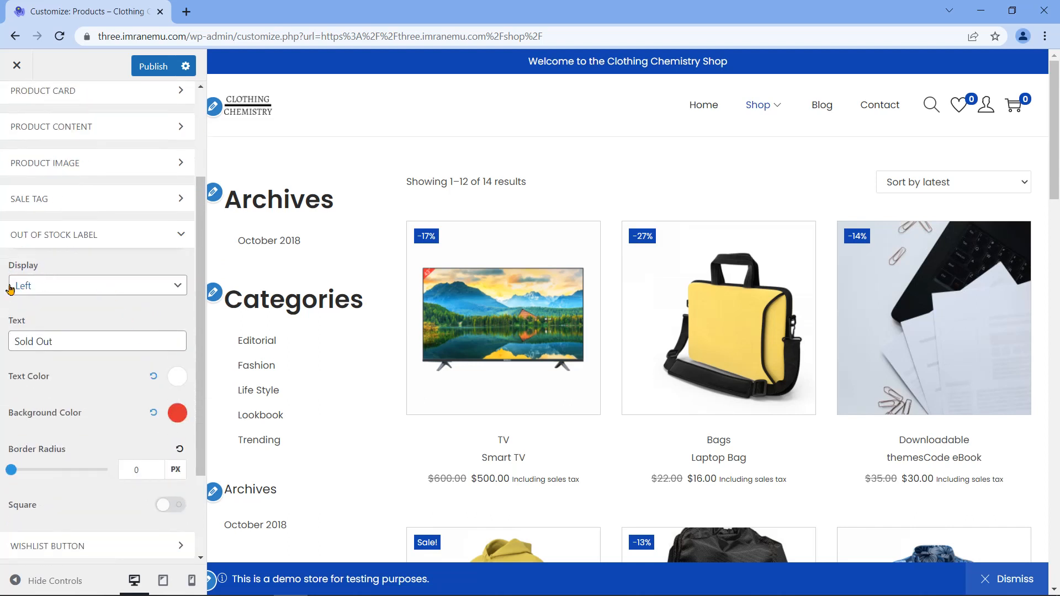
scroll(352, 333, down, 10)
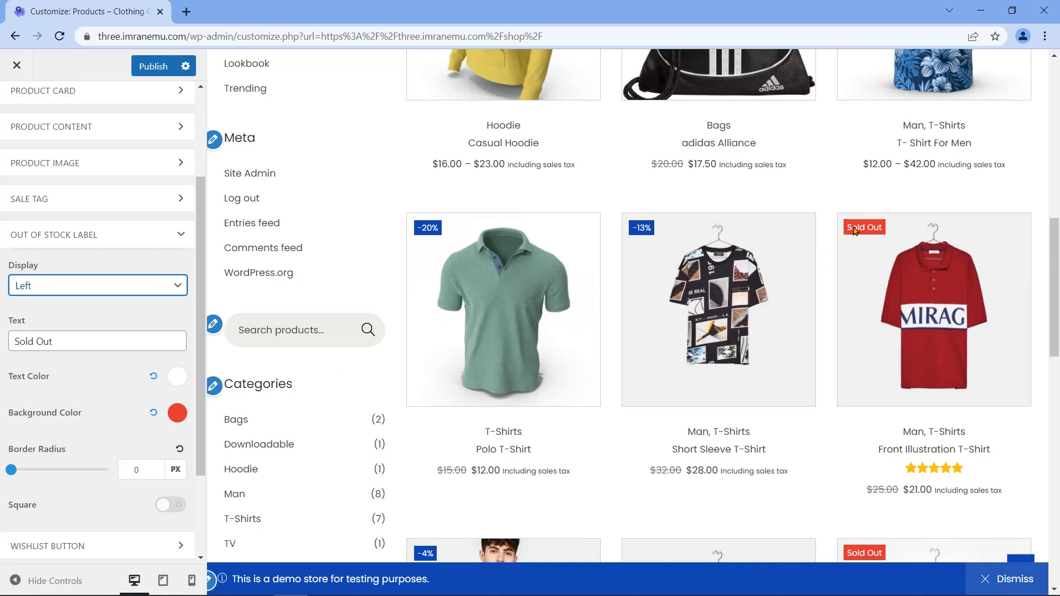
click(162, 287)
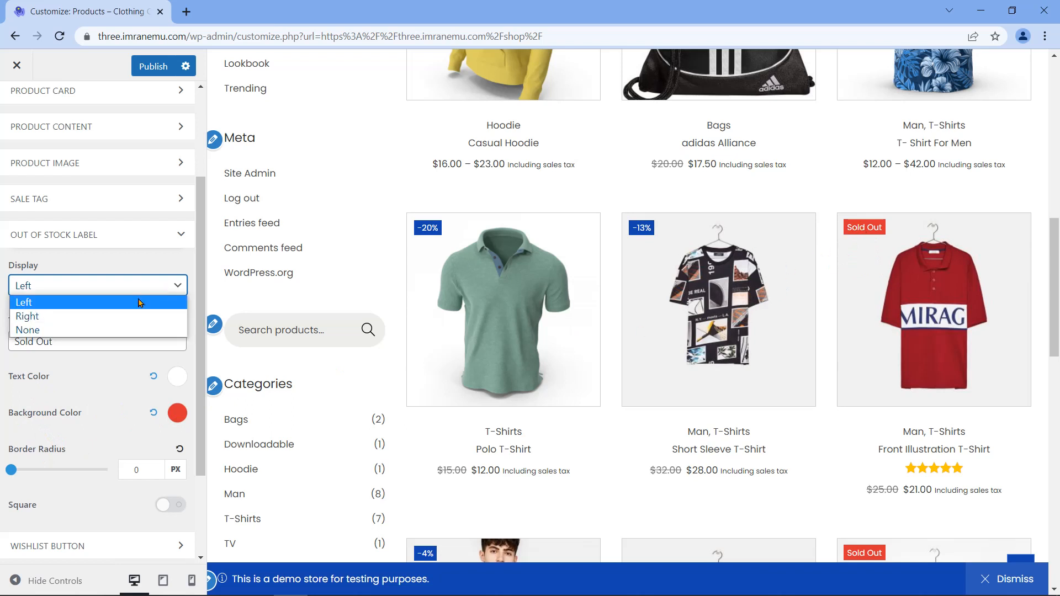
click(101, 323)
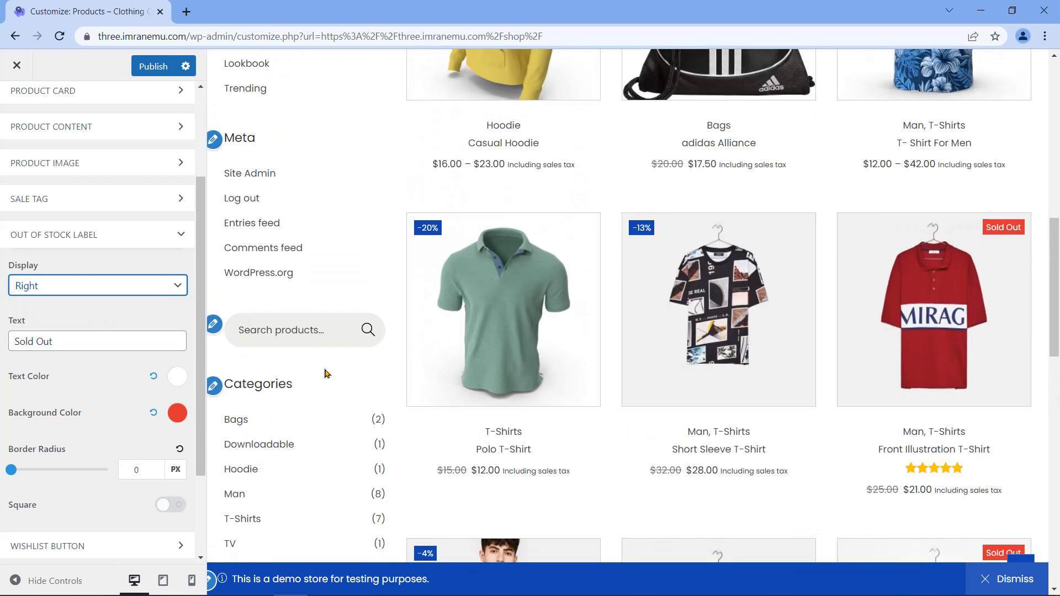
click(118, 285)
click(101, 329)
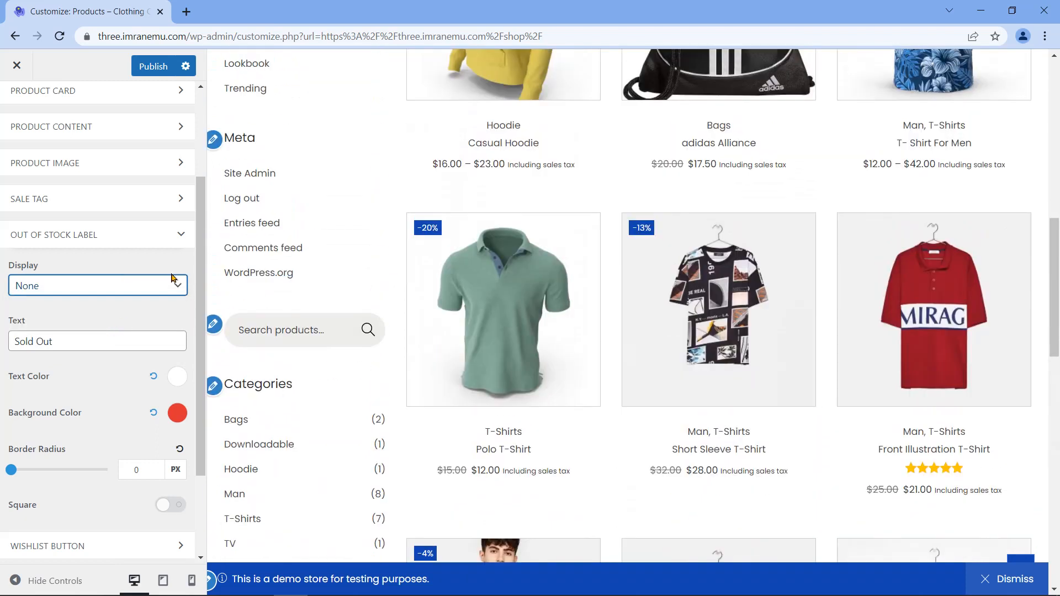
click(178, 286)
click(141, 314)
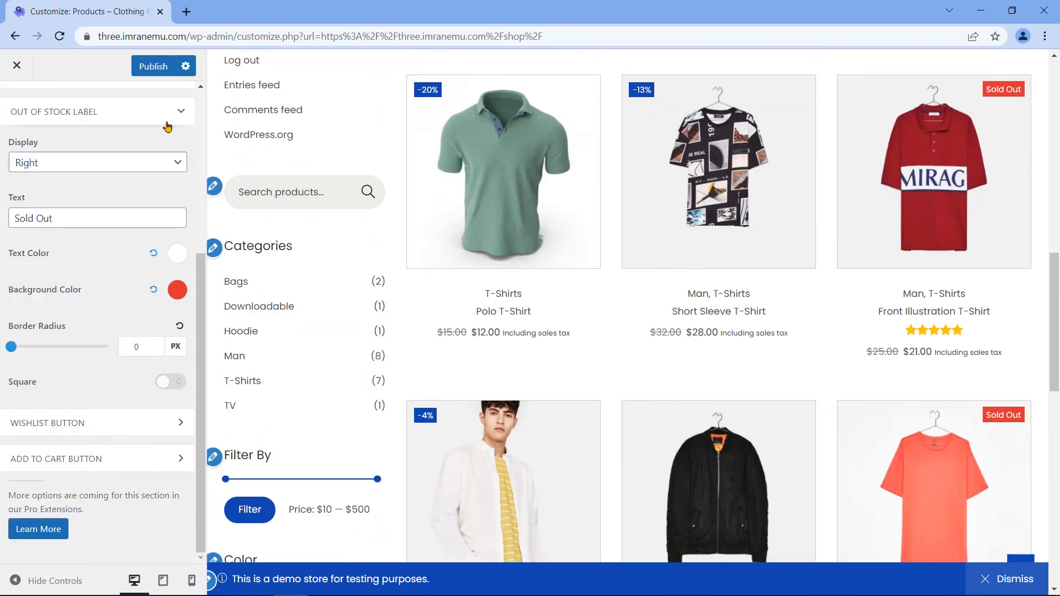
click(166, 123)
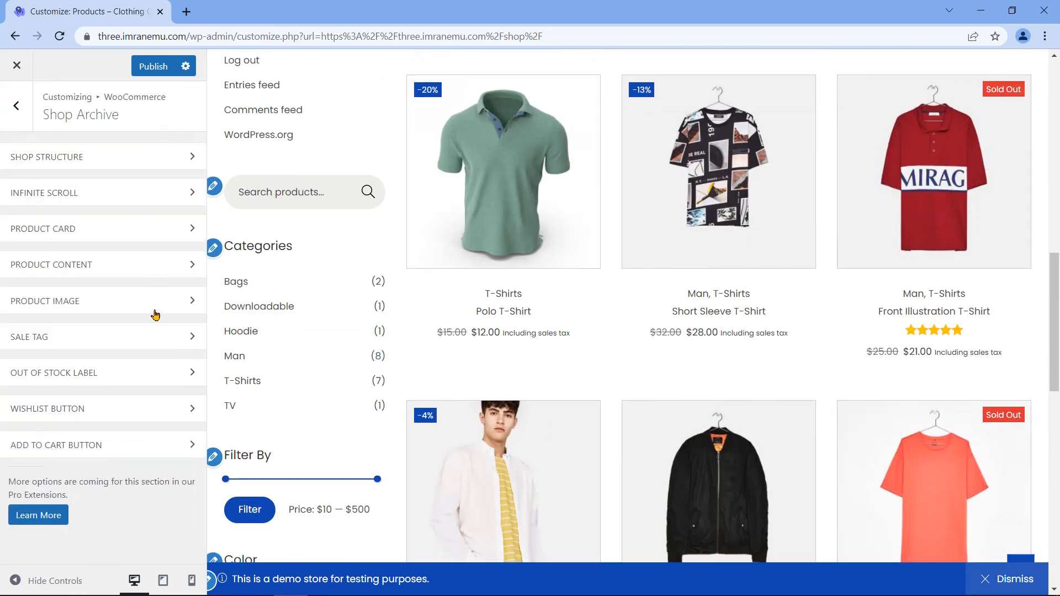
click(119, 420)
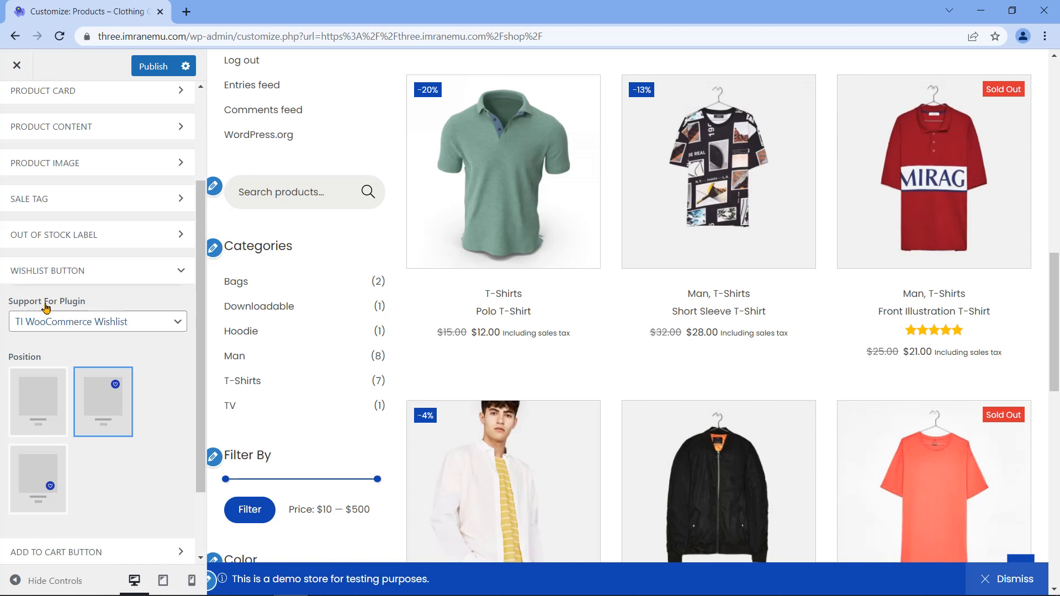
click(145, 323)
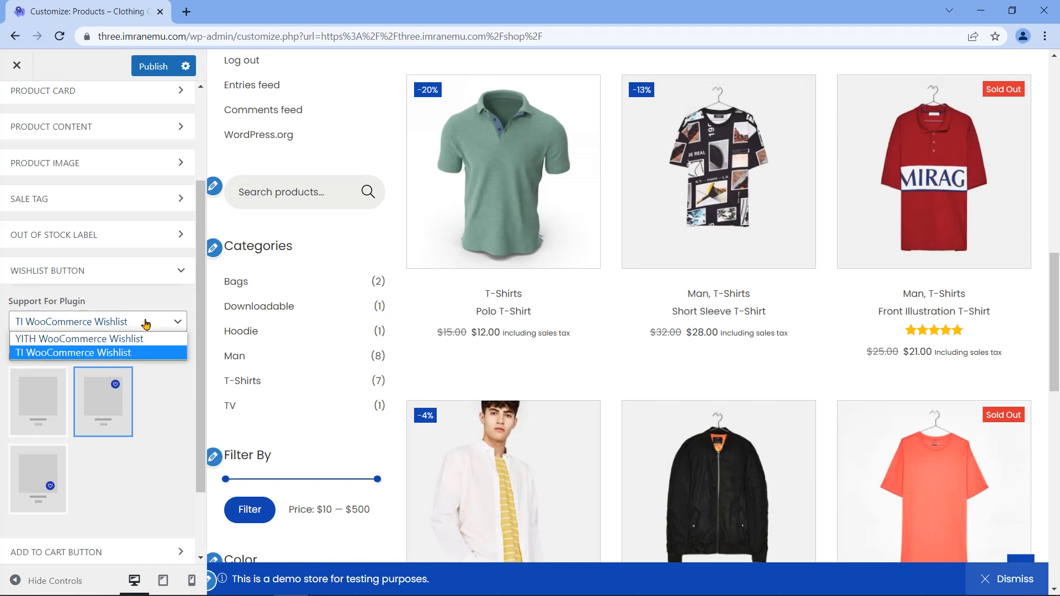
click(147, 323)
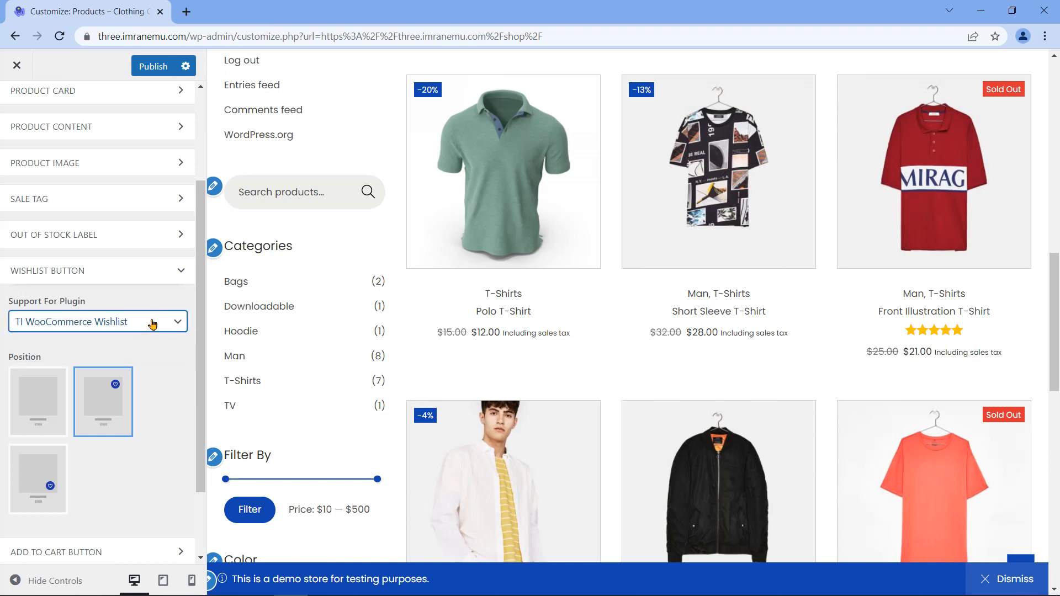
click(153, 323)
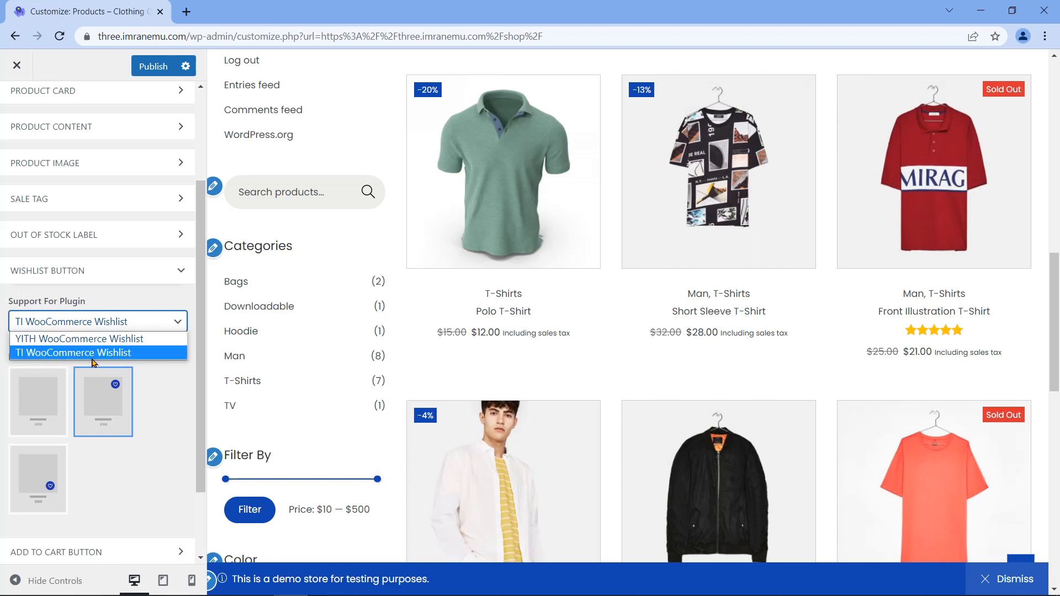
click(145, 354)
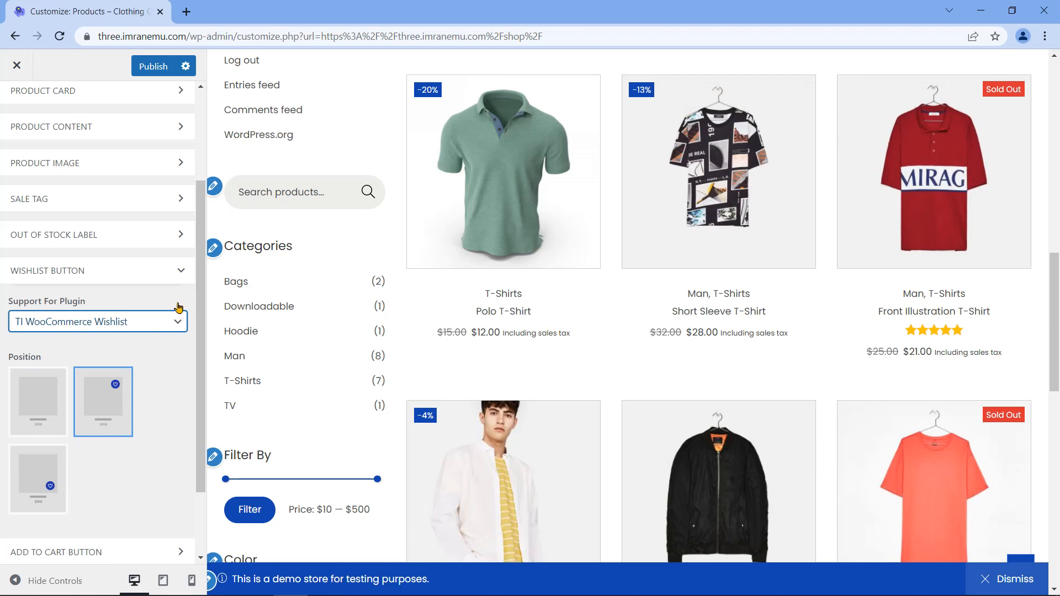
click(176, 273)
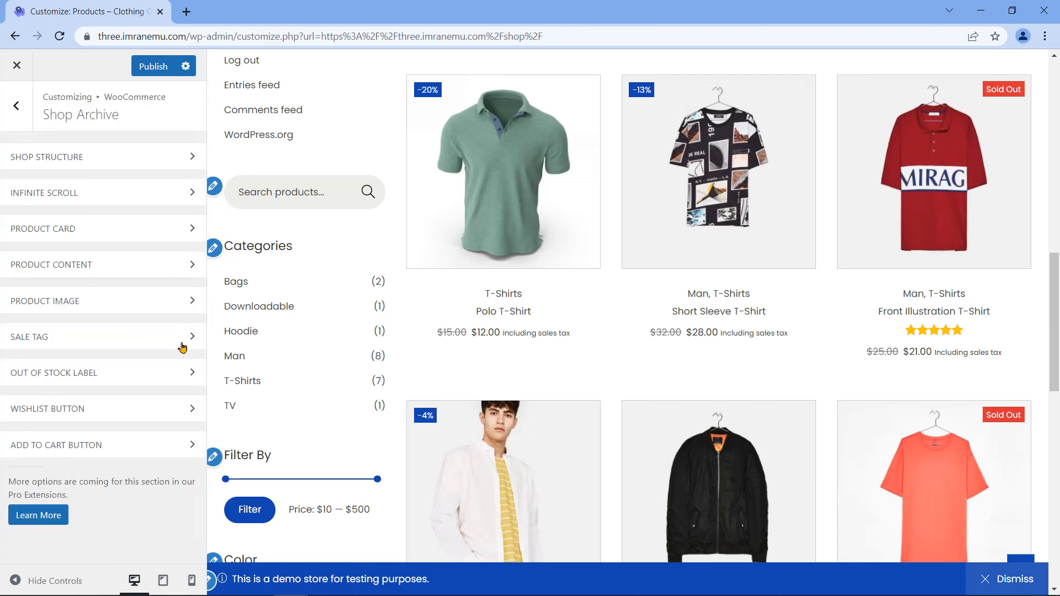
click(161, 451)
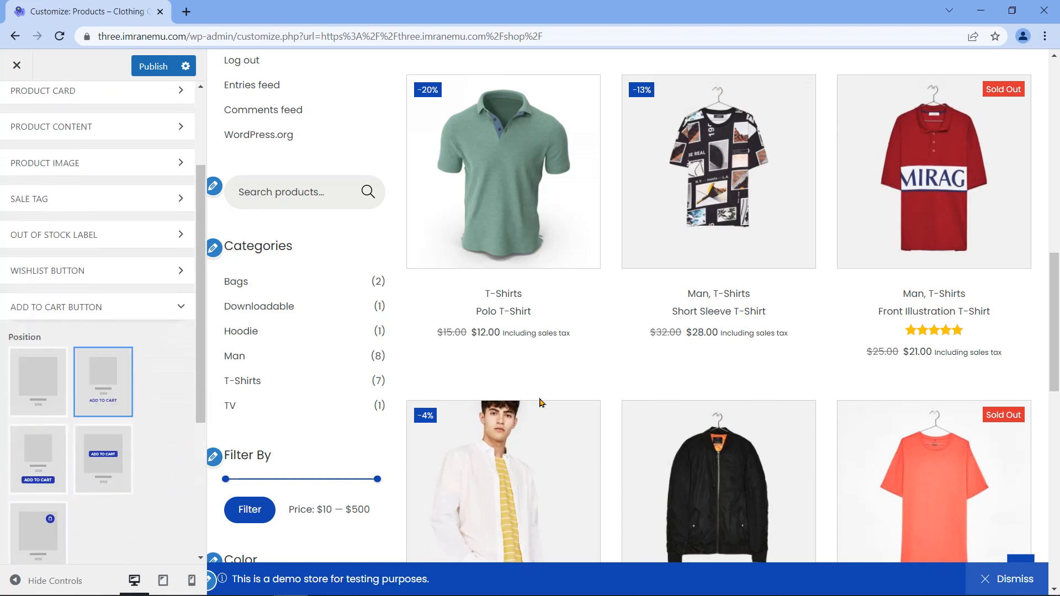
scroll(143, 405, down, 3)
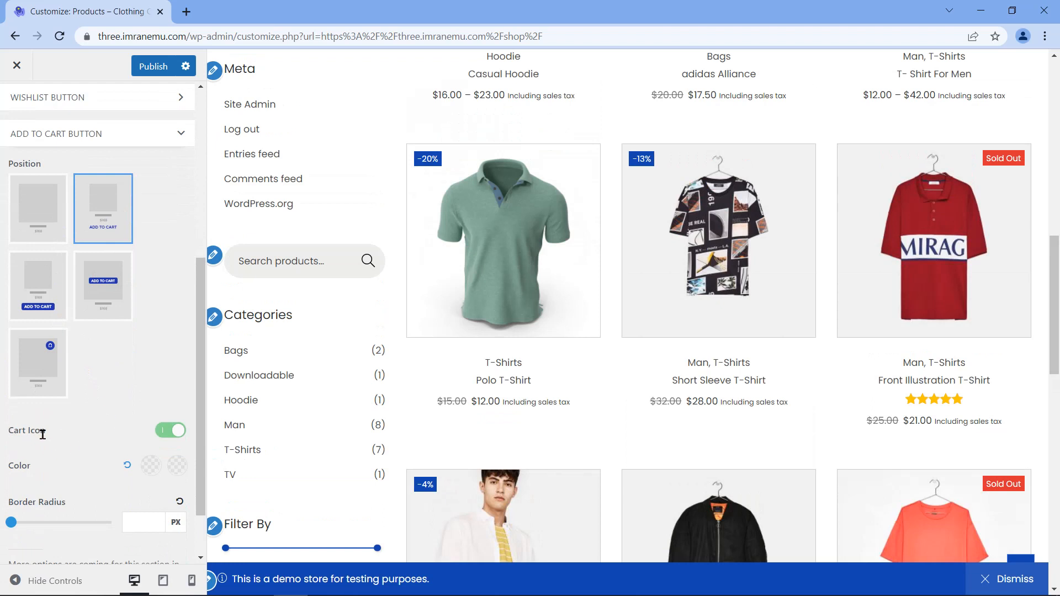
scroll(59, 480, down, 1)
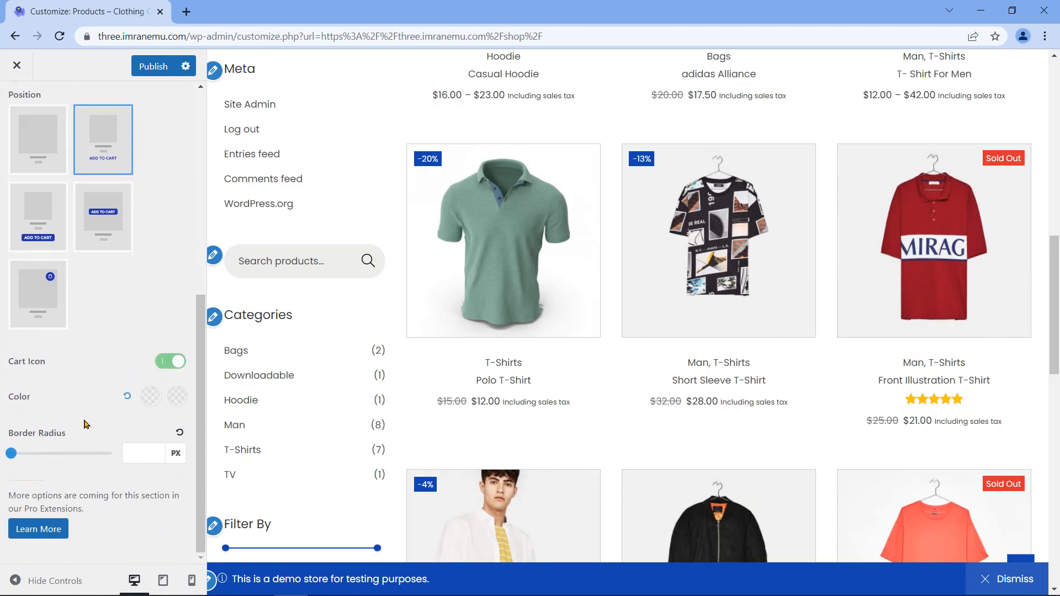
scroll(84, 424, up, 4)
click(135, 336)
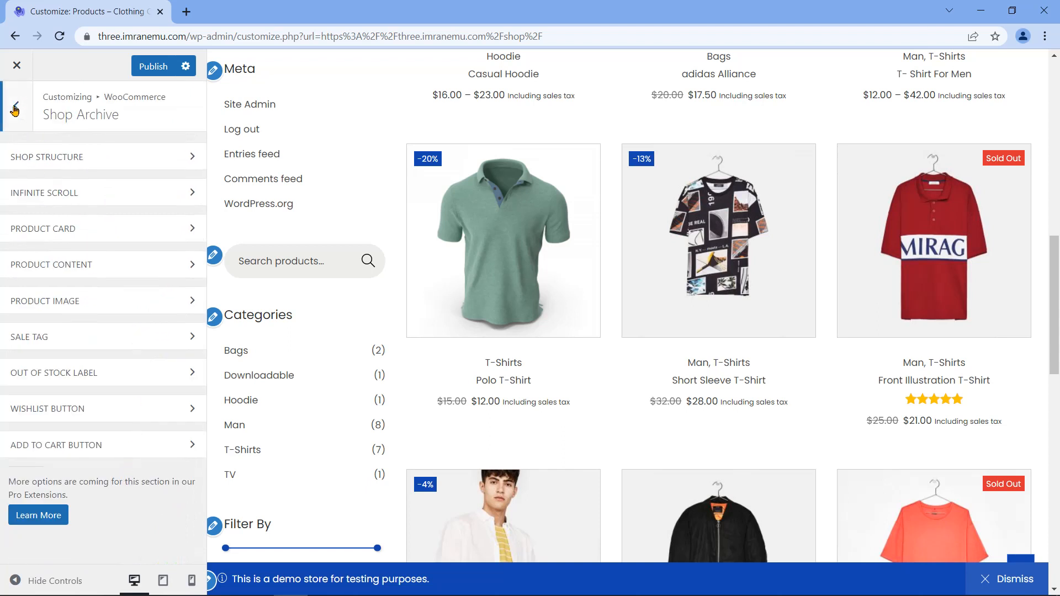
Step: Publish the shop archive changes, then open Product Single with the Polo T-Shirt page previewed
click(153, 67)
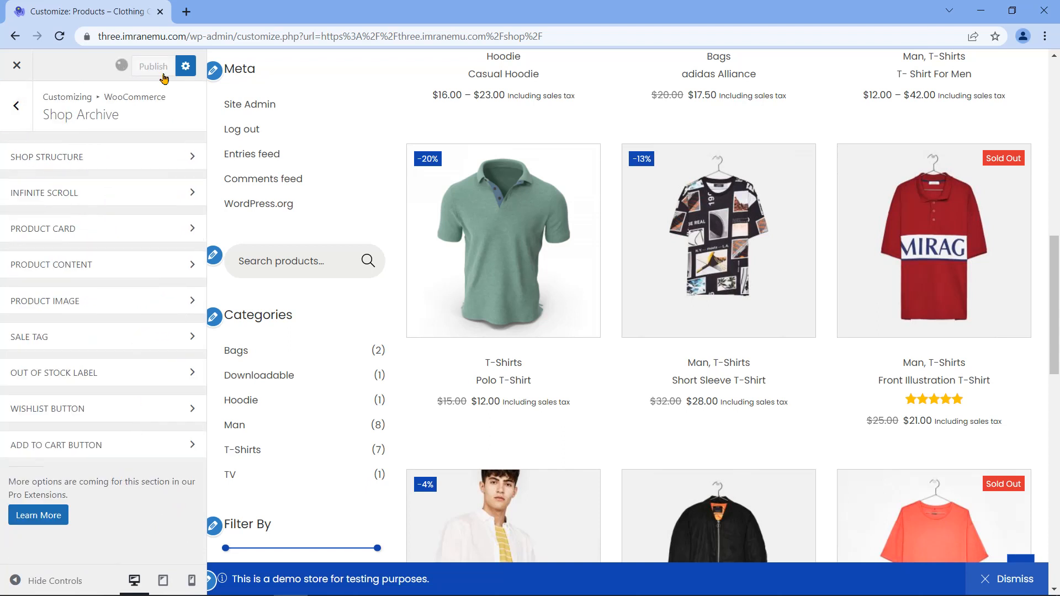
click(16, 109)
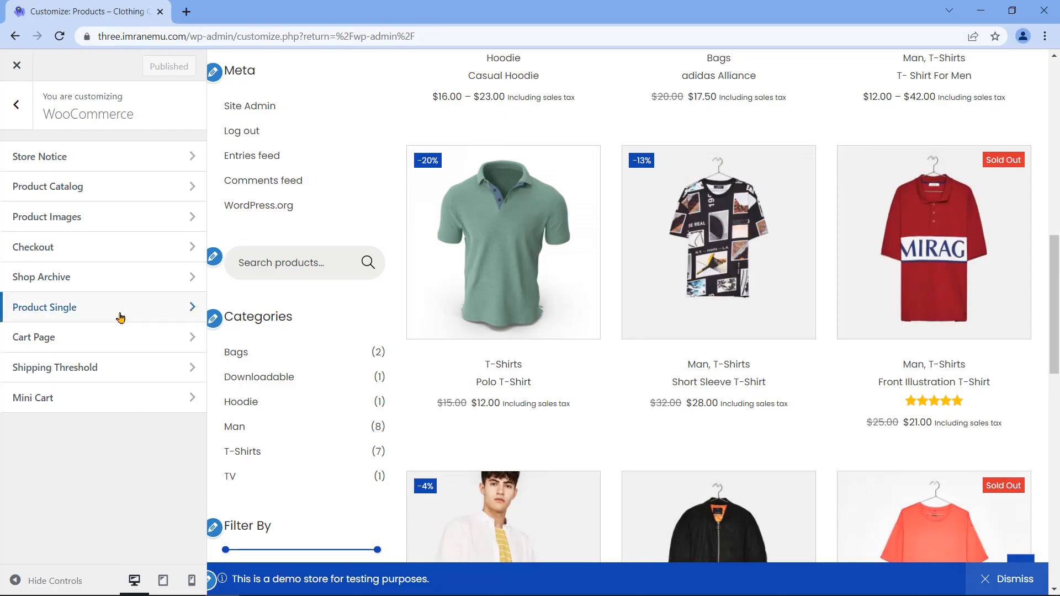
click(120, 317)
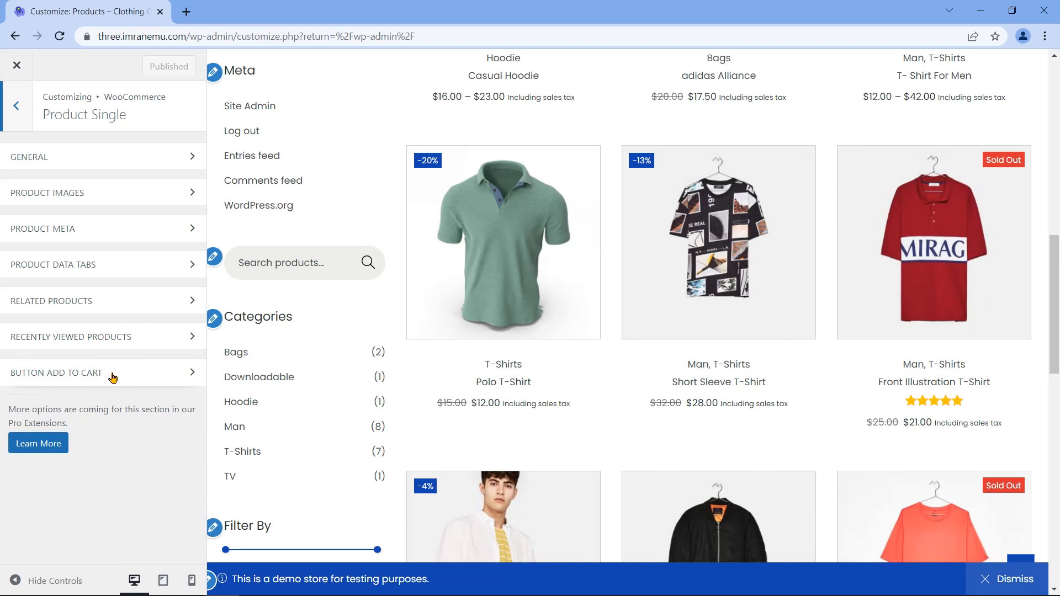
click(168, 421)
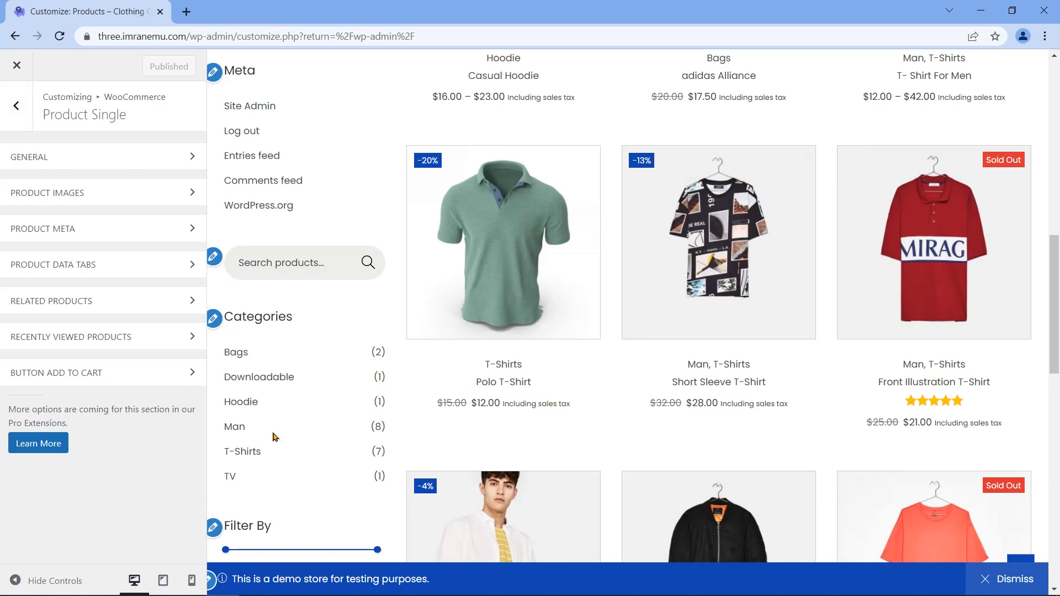
click(500, 345)
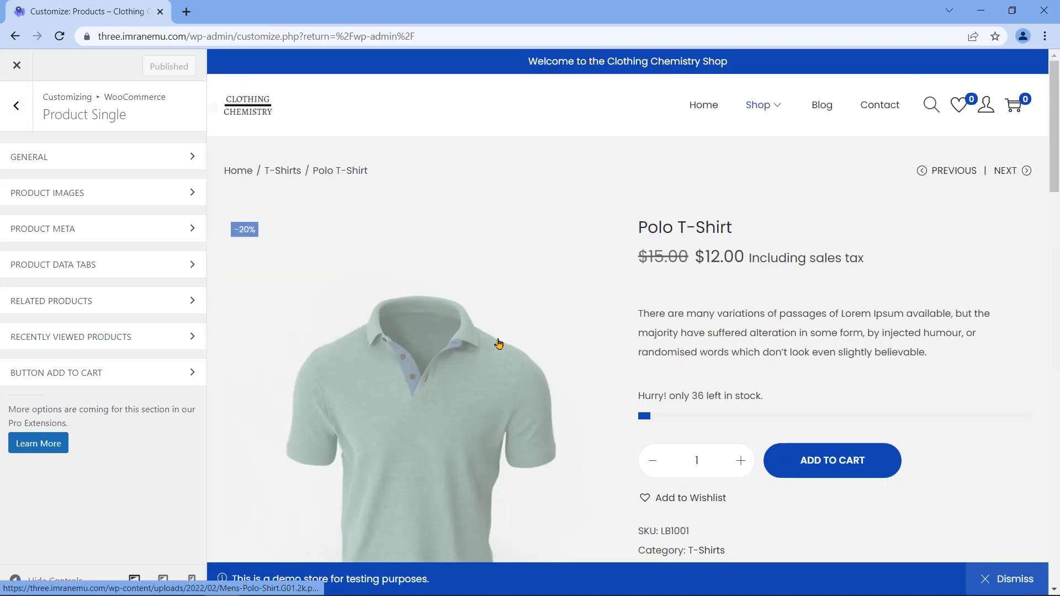
scroll(628, 390, down, 2)
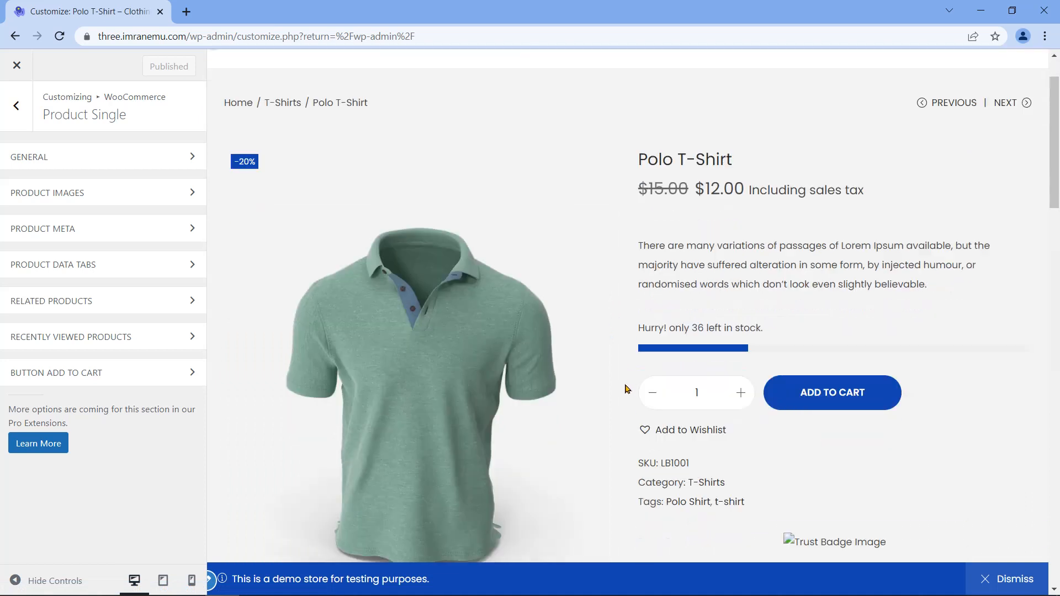
scroll(628, 389, up, 2)
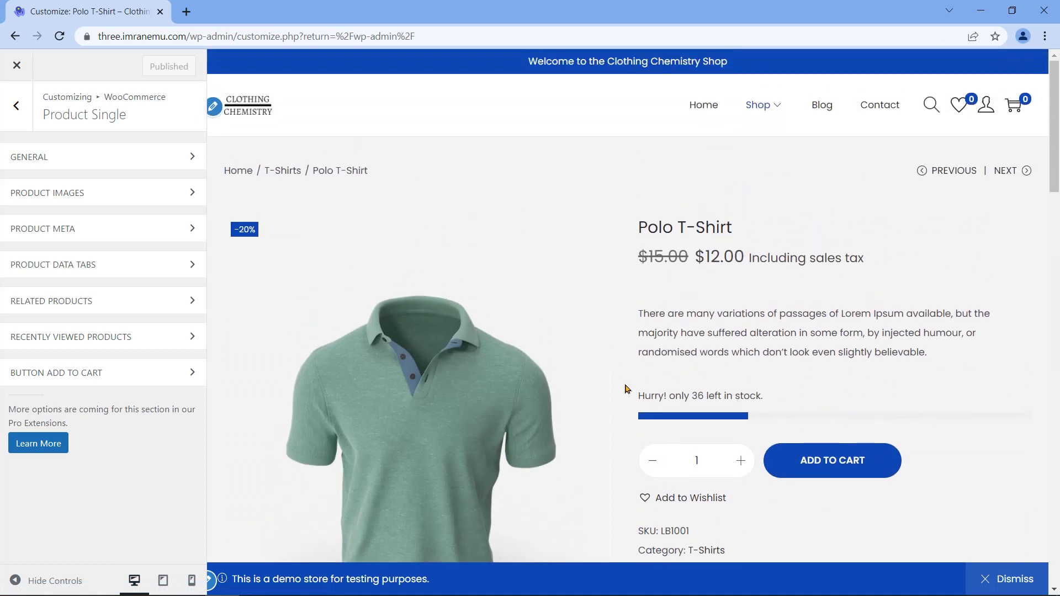
click(172, 158)
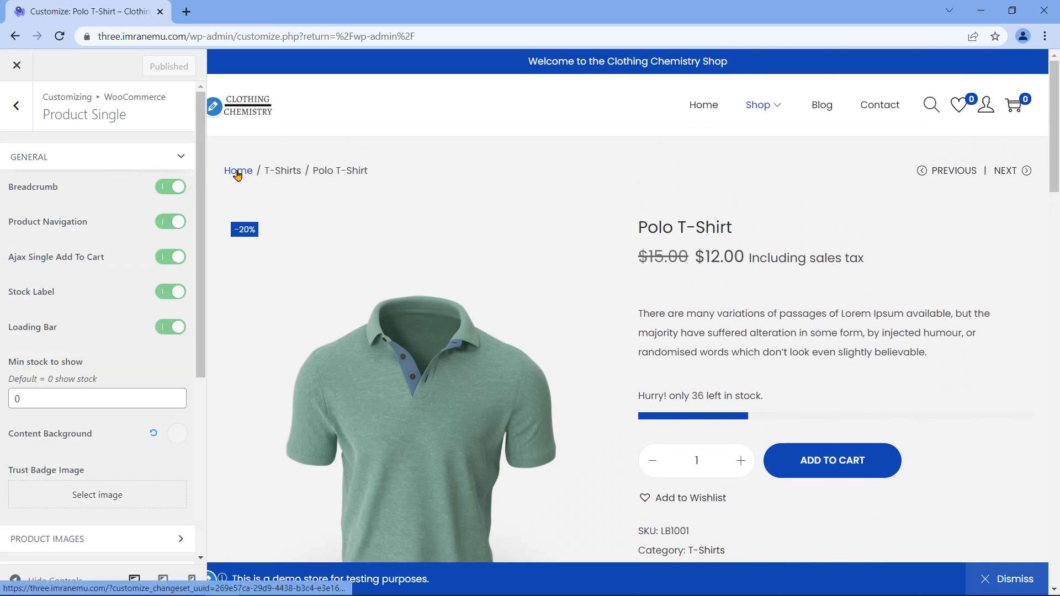
click(162, 189)
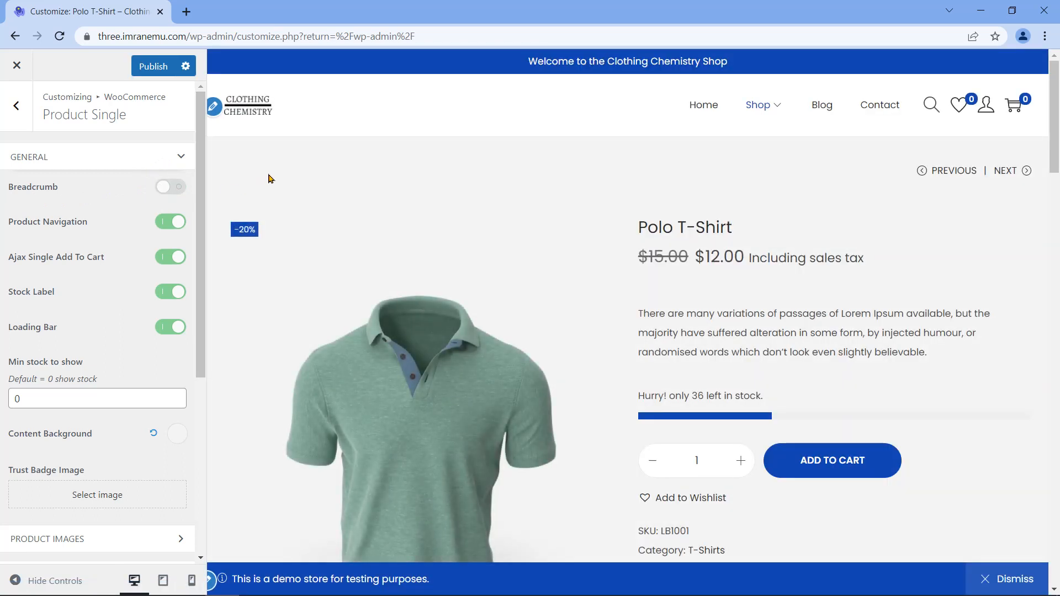
click(178, 191)
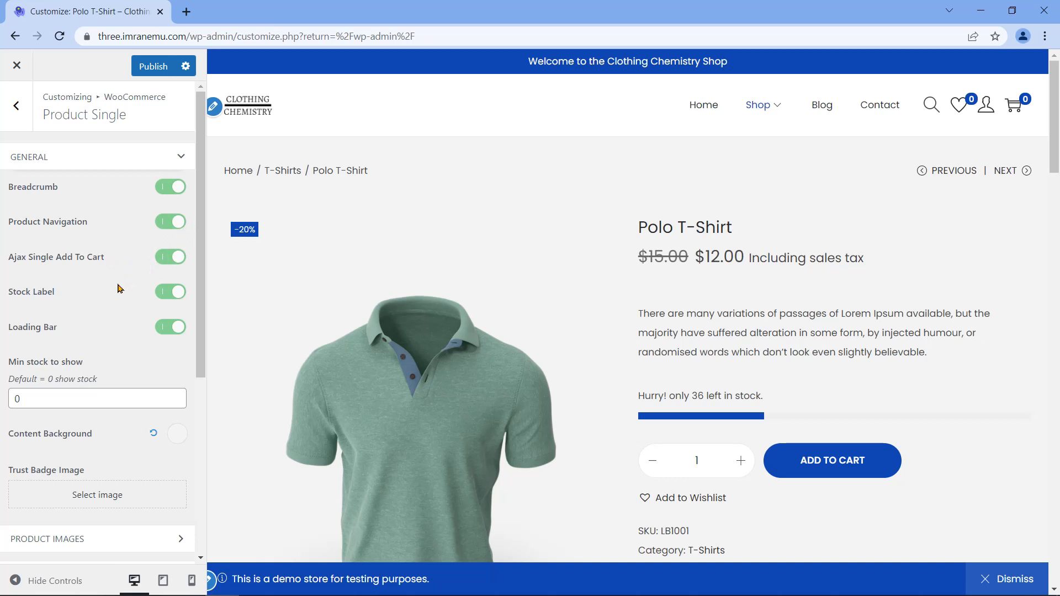
drag(11, 295, 58, 297)
click(79, 304)
click(162, 299)
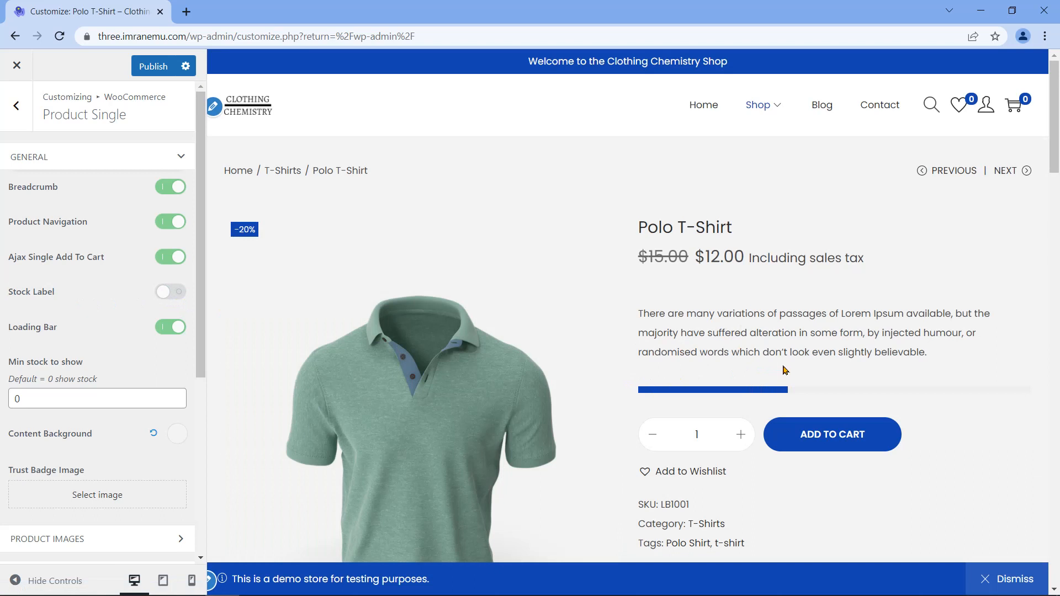
click(184, 297)
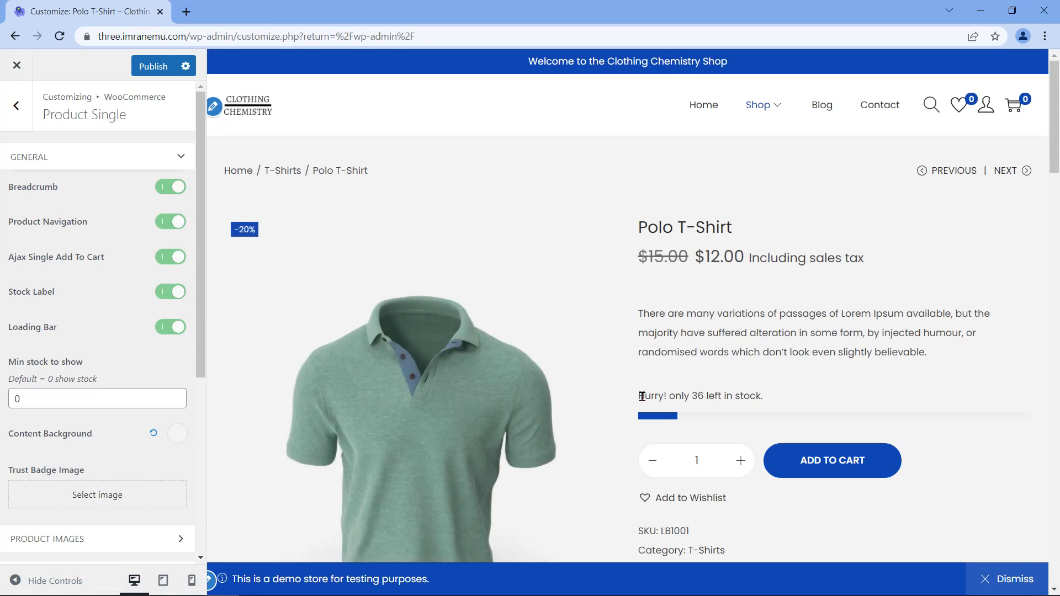
drag(644, 398, 779, 412)
click(282, 356)
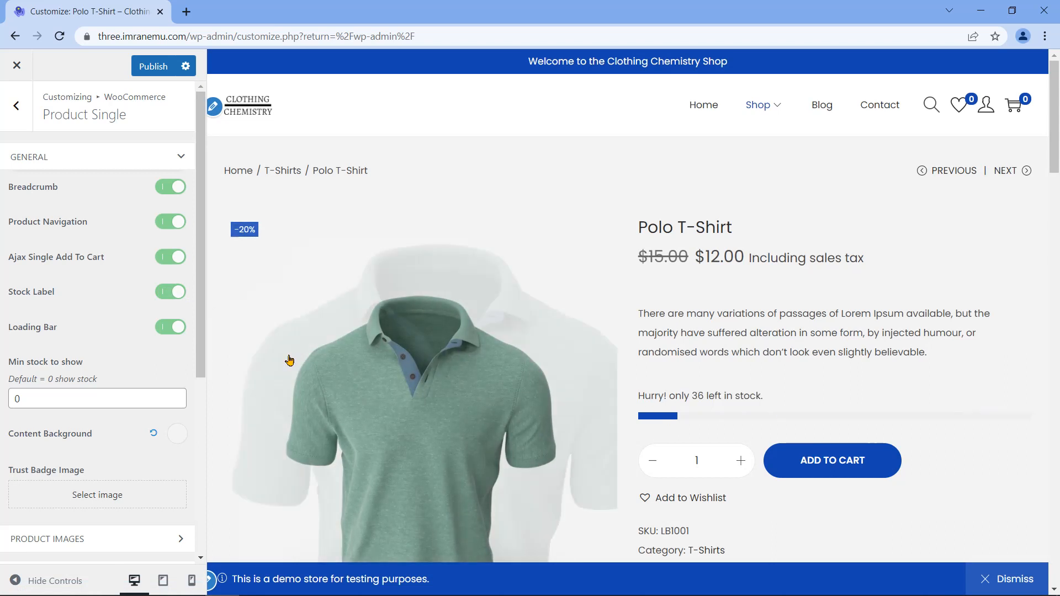
click(167, 328)
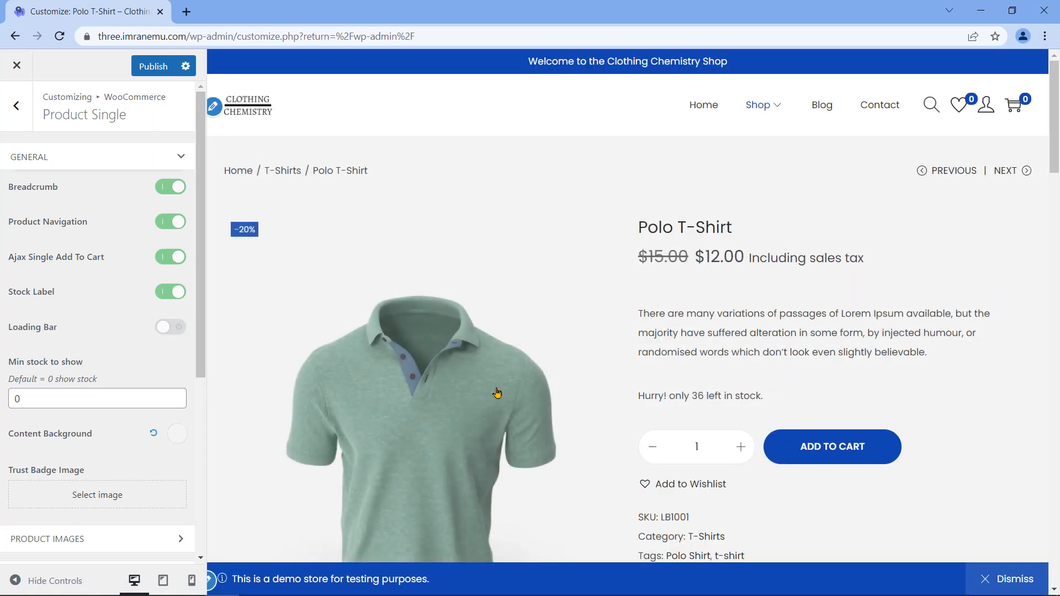
click(179, 331)
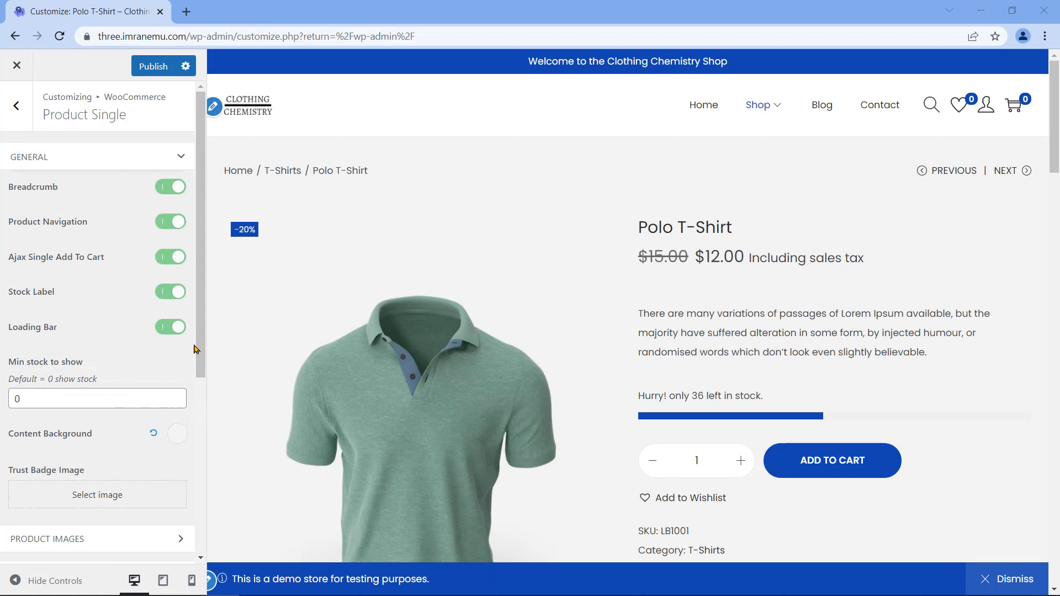
scroll(196, 348, down, 3)
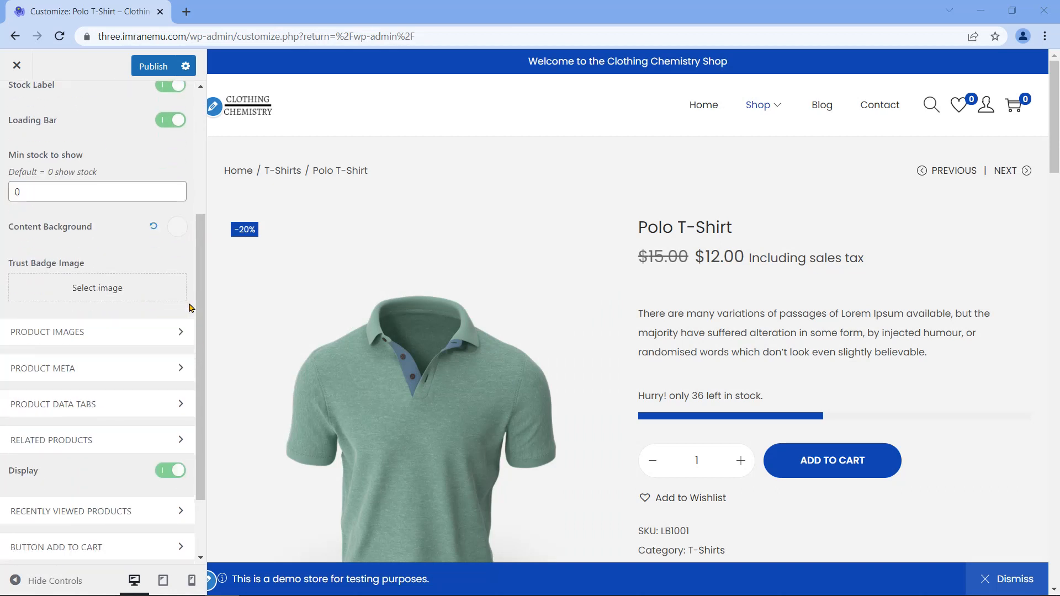
scroll(191, 308, down, 1)
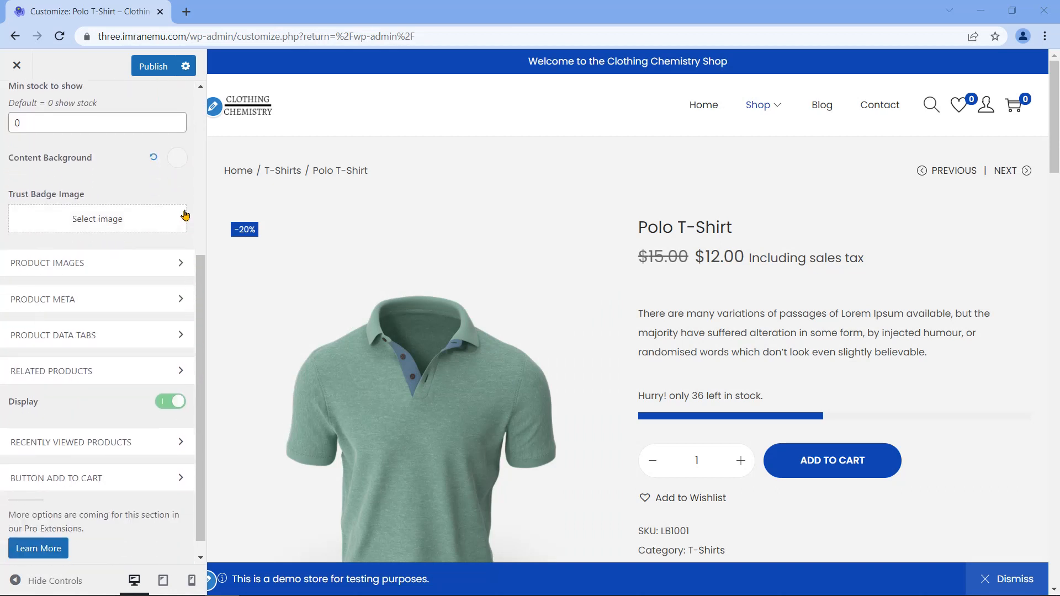
click(178, 158)
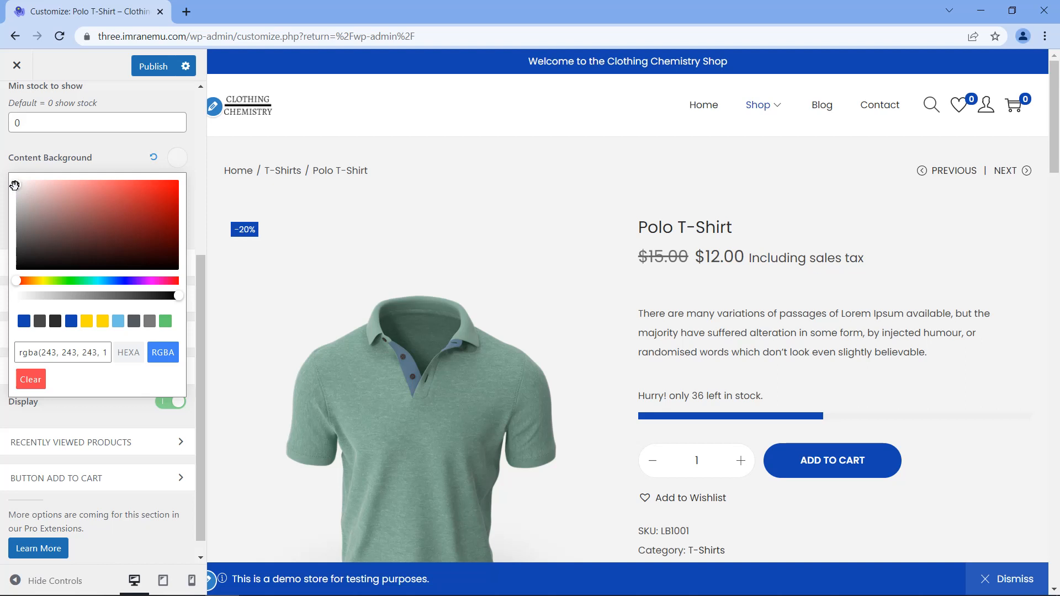
drag(23, 191, 138, 221)
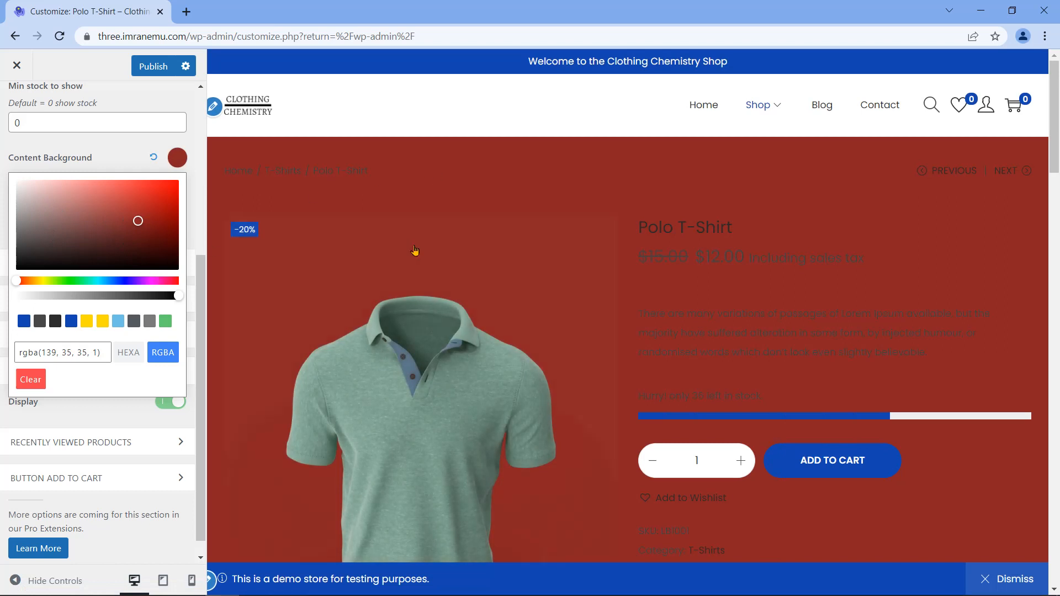
scroll(594, 246, down, 1)
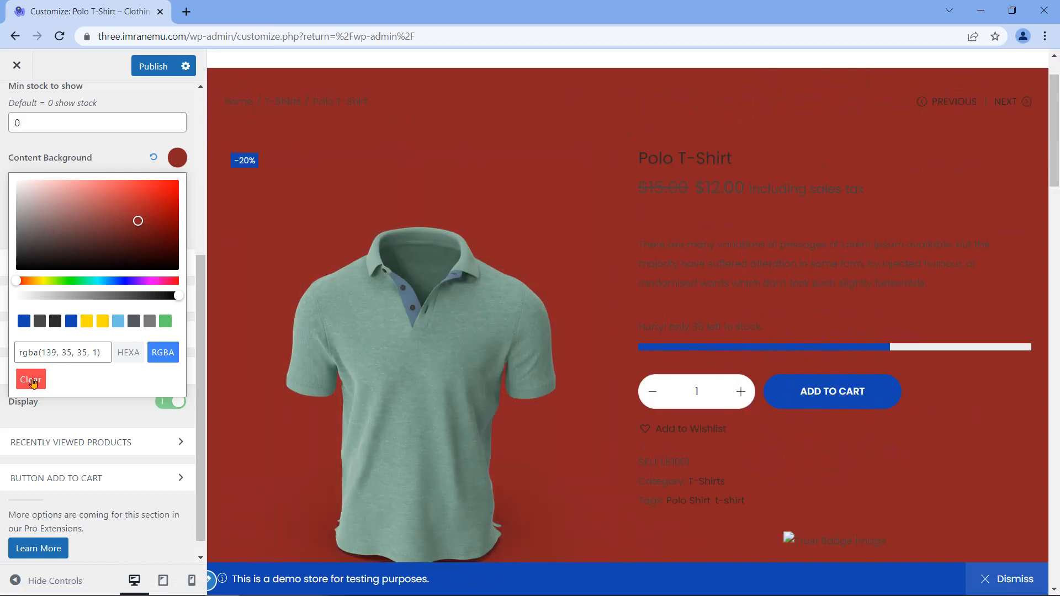
click(25, 380)
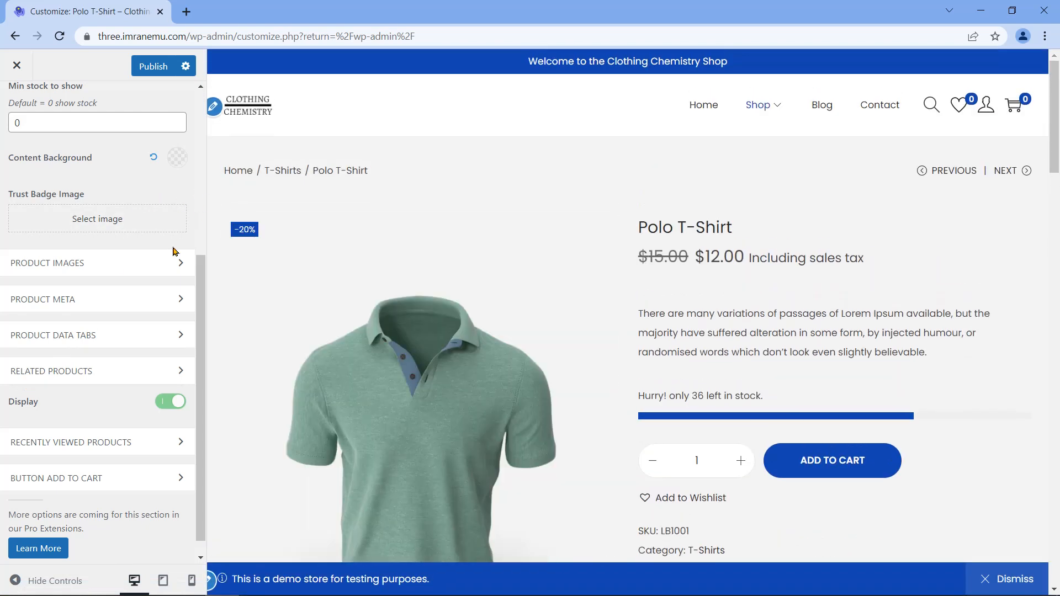
click(155, 159)
scroll(172, 201, up, 3)
scroll(174, 274, down, 2)
drag(10, 263, 100, 263)
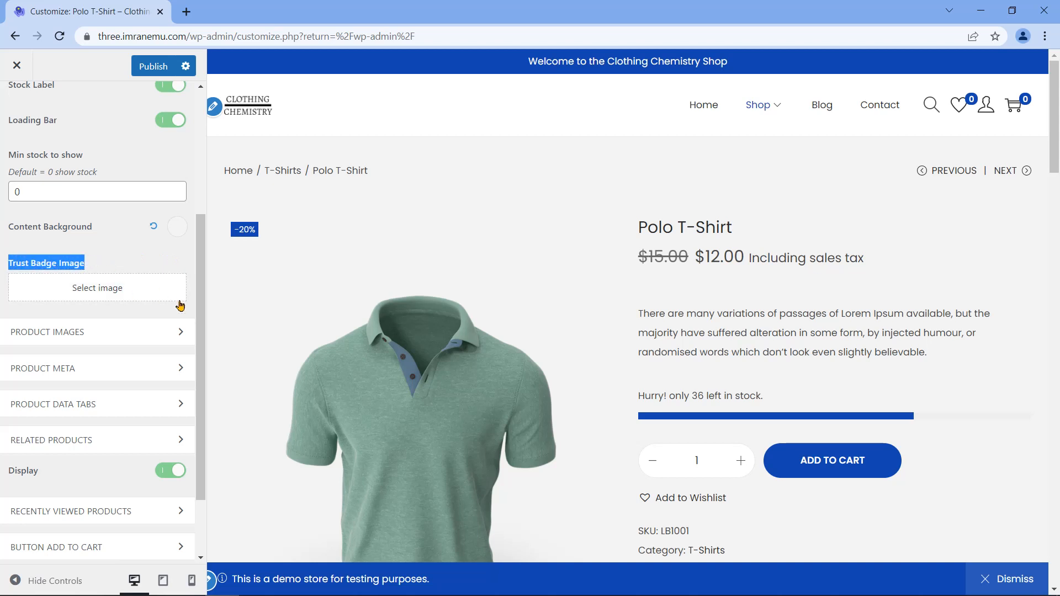
Step: Dismiss the Trust Badge Image media library without choosing an image, then expand Product Images
click(122, 300)
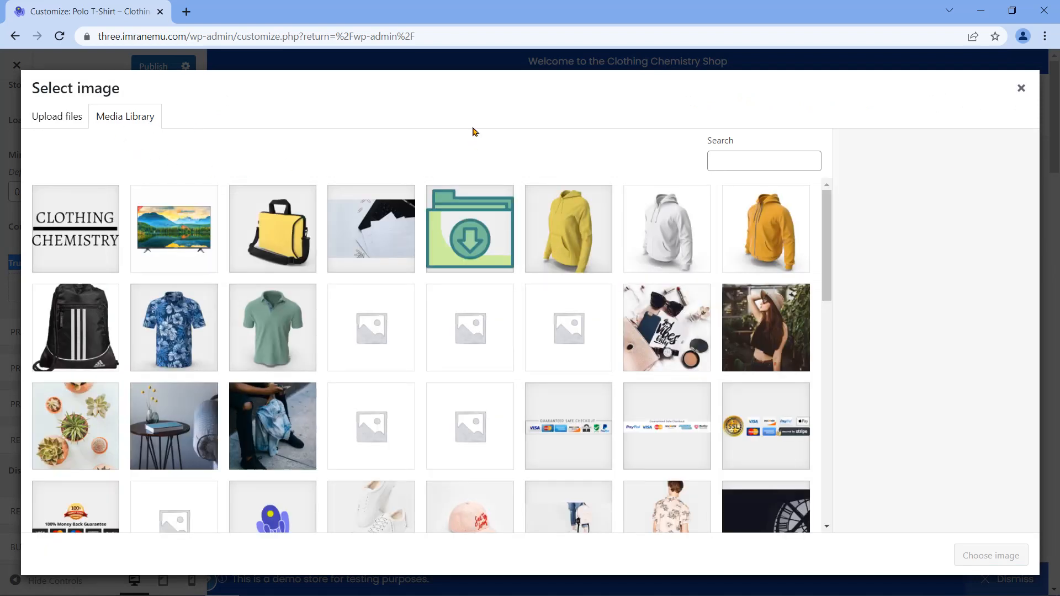
click(1021, 90)
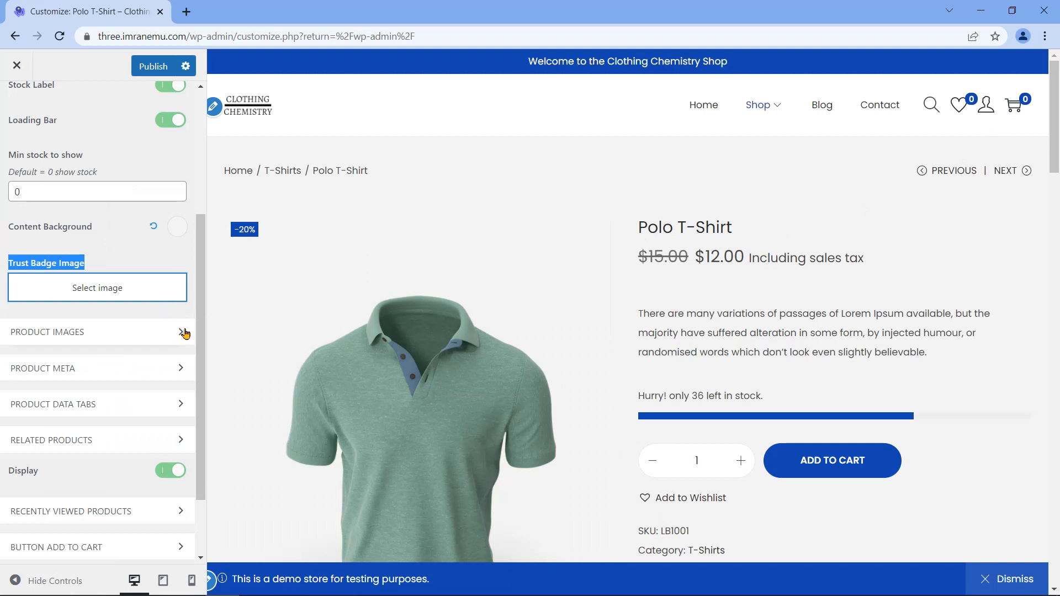
click(184, 332)
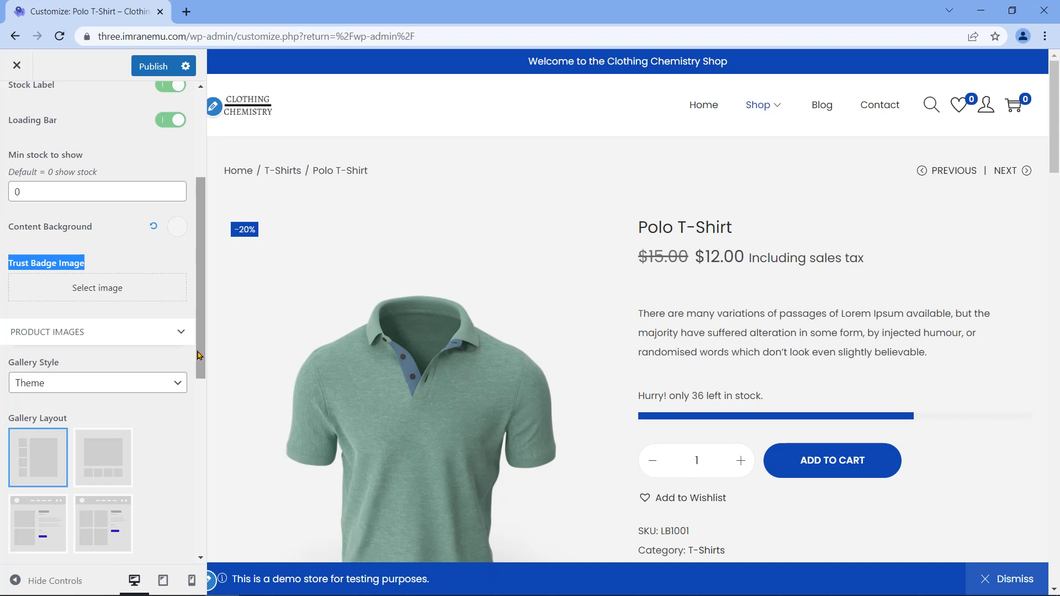
scroll(199, 355, down, 2)
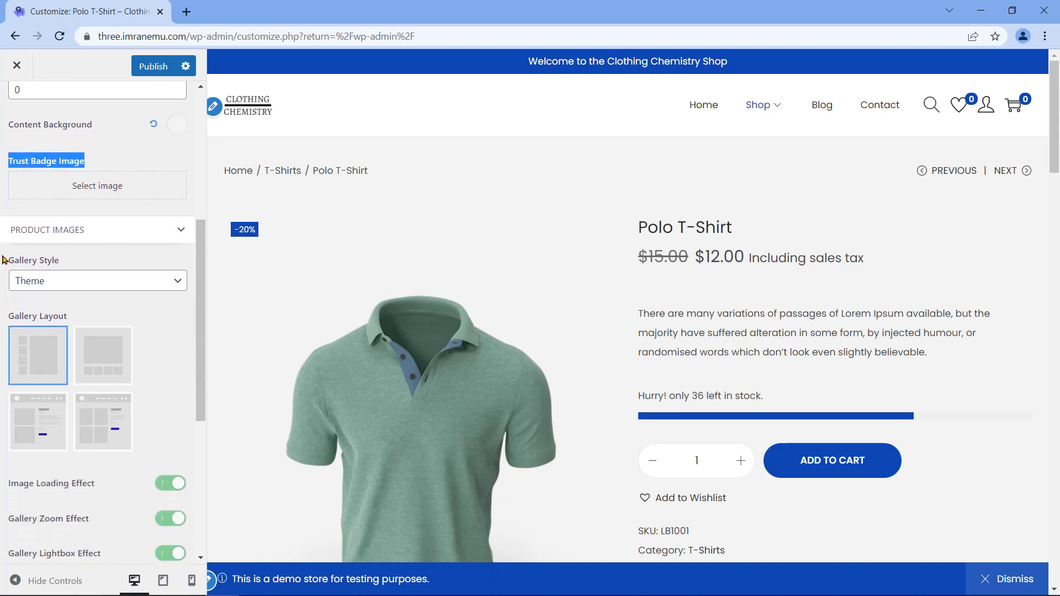
drag(7, 259, 61, 271)
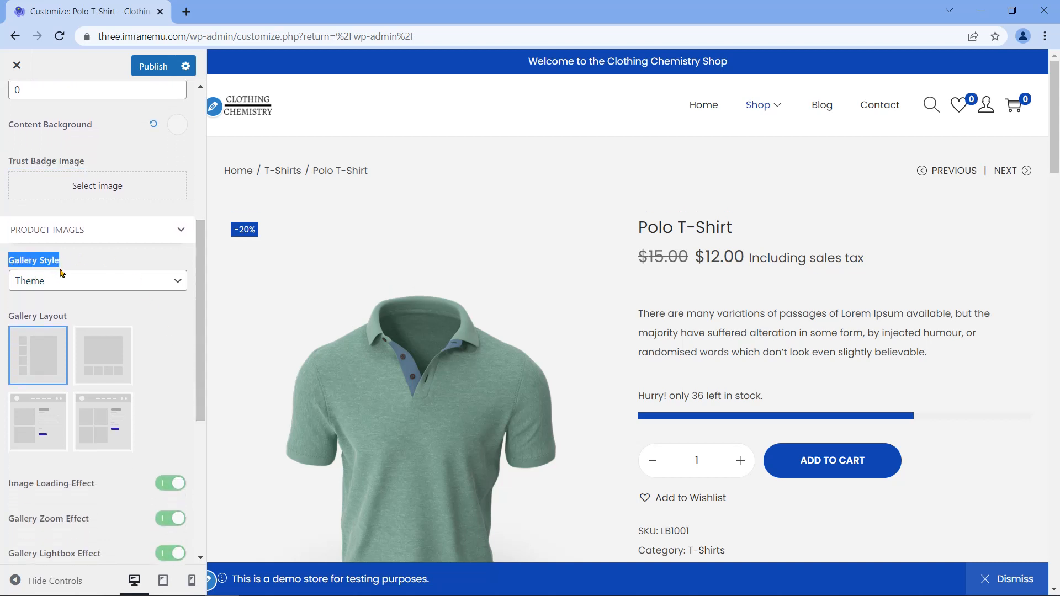
scroll(62, 273, down, 1)
click(176, 245)
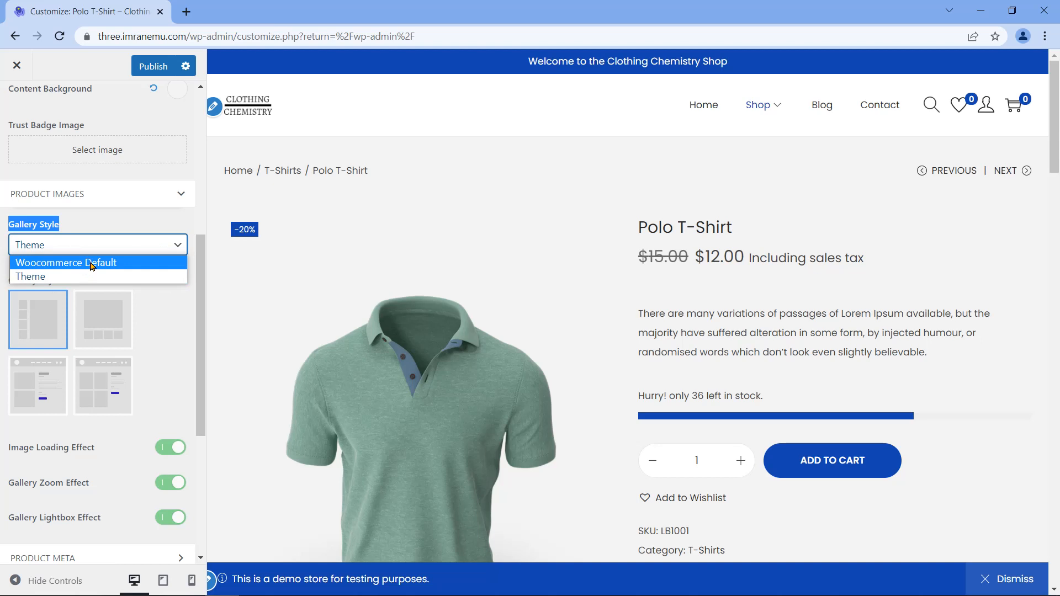
click(135, 267)
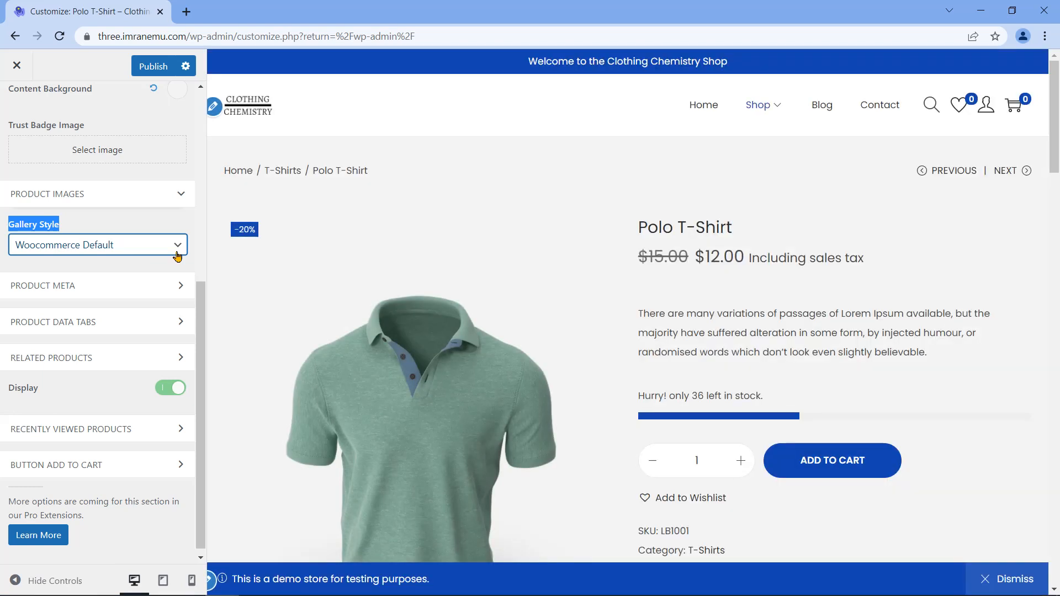
click(139, 246)
click(135, 278)
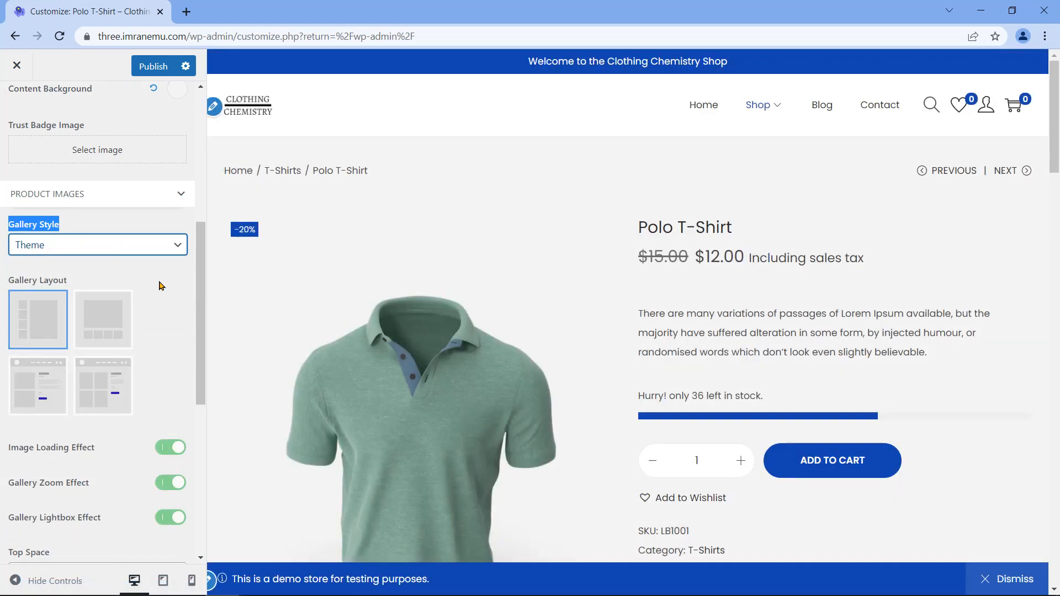
click(138, 264)
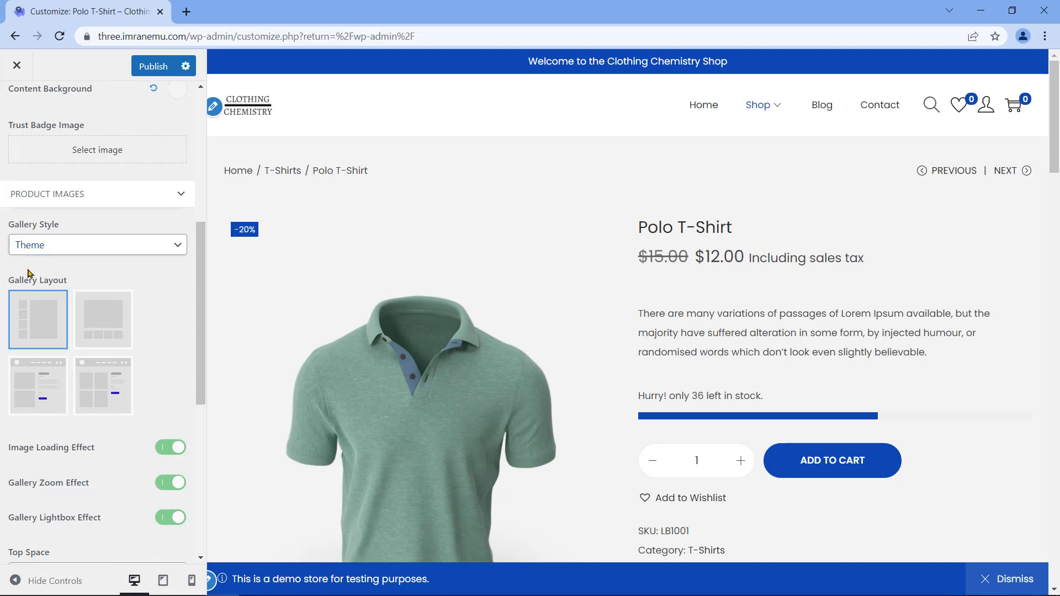
drag(9, 279, 71, 279)
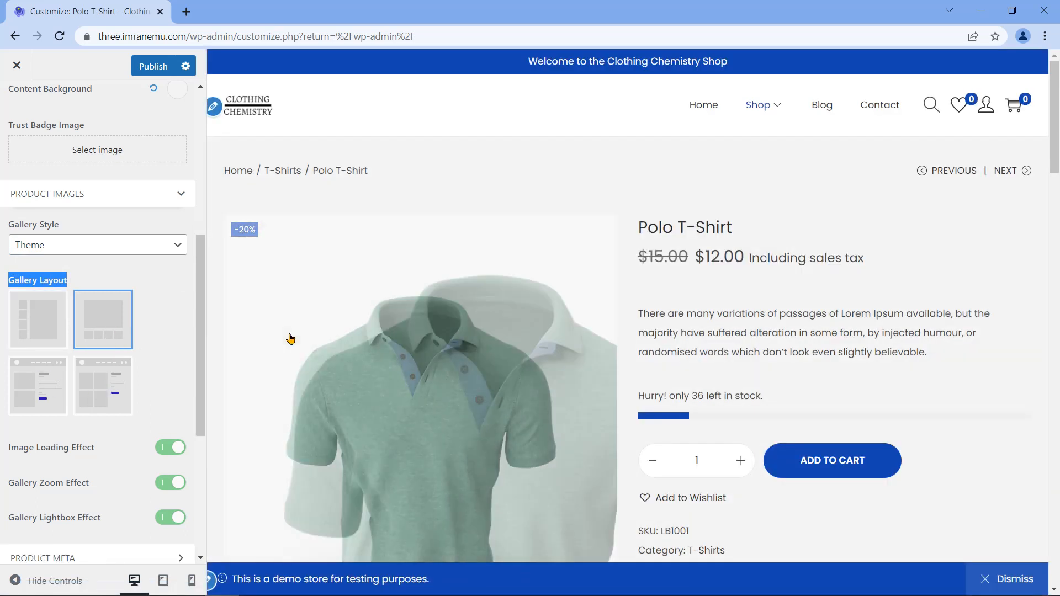
scroll(322, 332, down, 5)
scroll(684, 363, up, 4)
scroll(670, 393, down, 3)
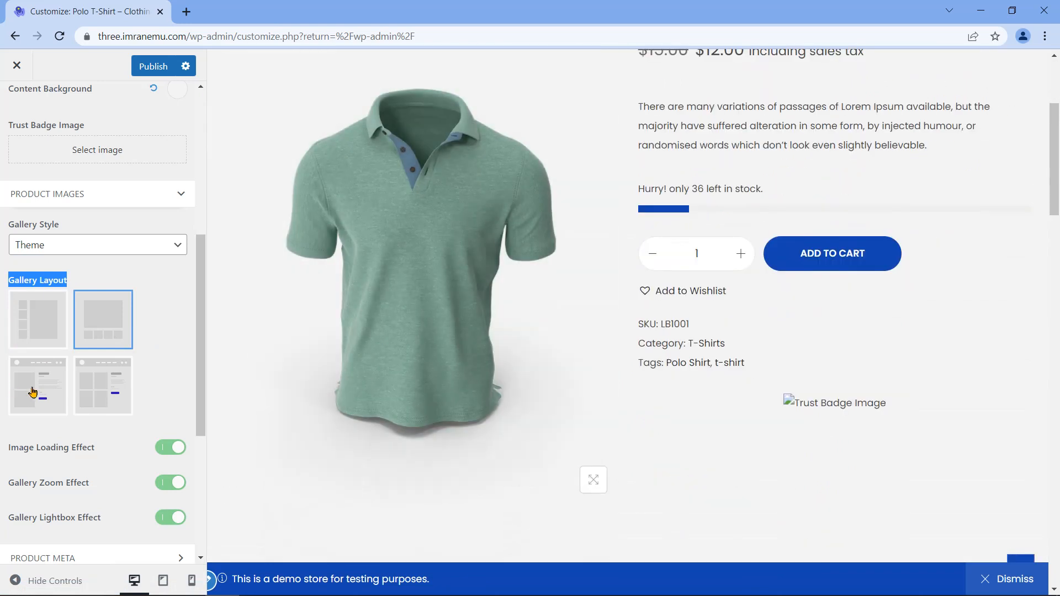
click(34, 393)
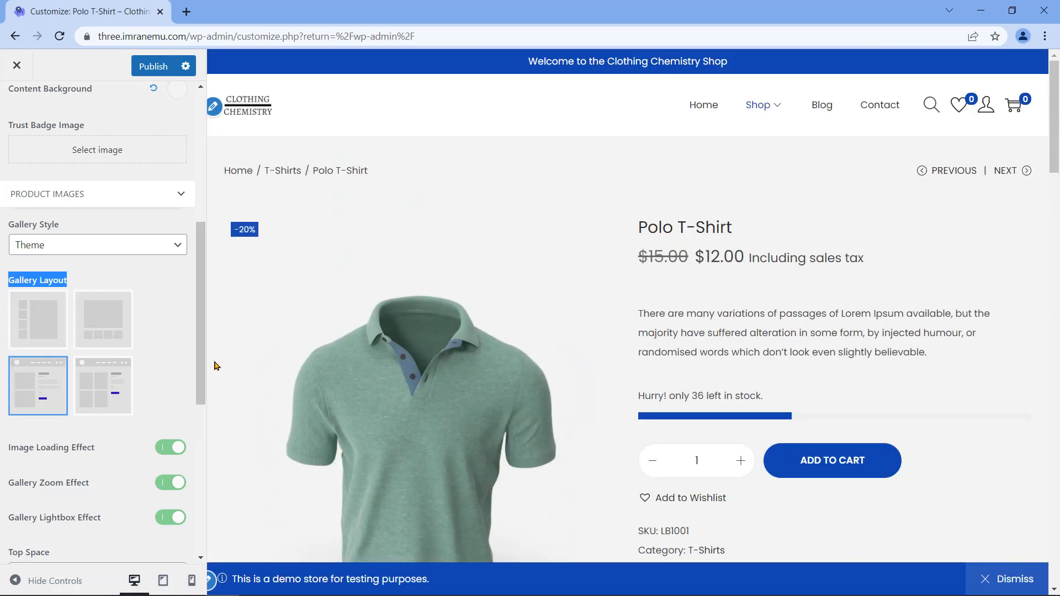
scroll(214, 366, down, 3)
scroll(214, 366, up, 5)
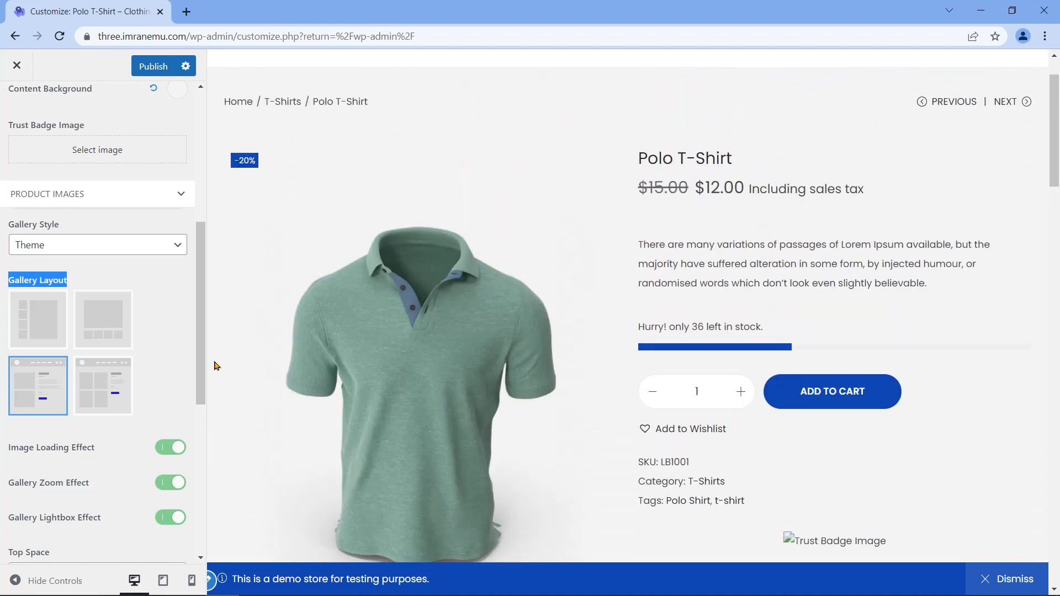
click(43, 321)
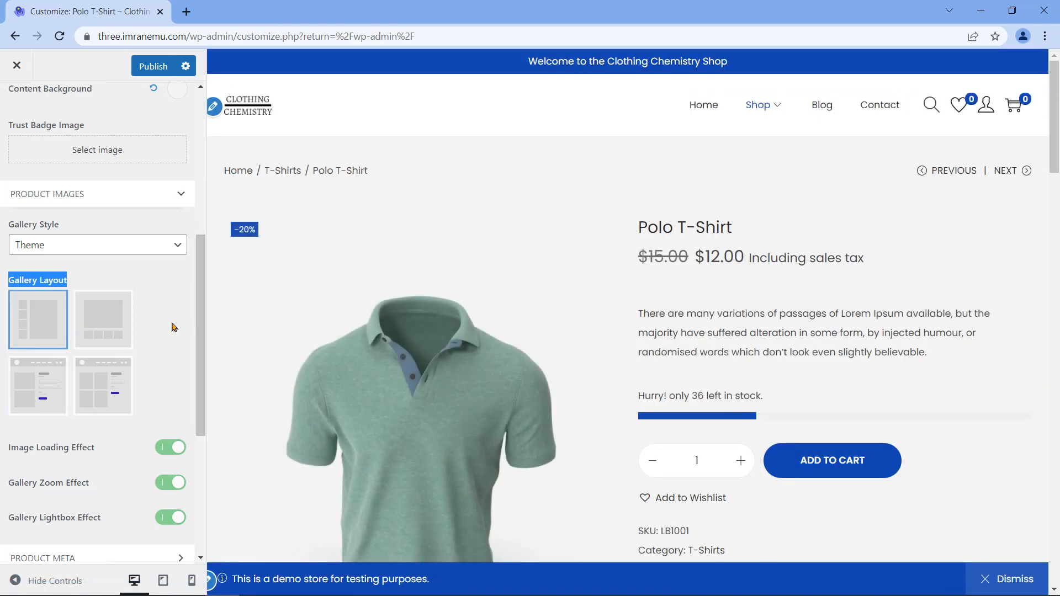
scroll(192, 344, down, 1)
scroll(192, 344, down, 2)
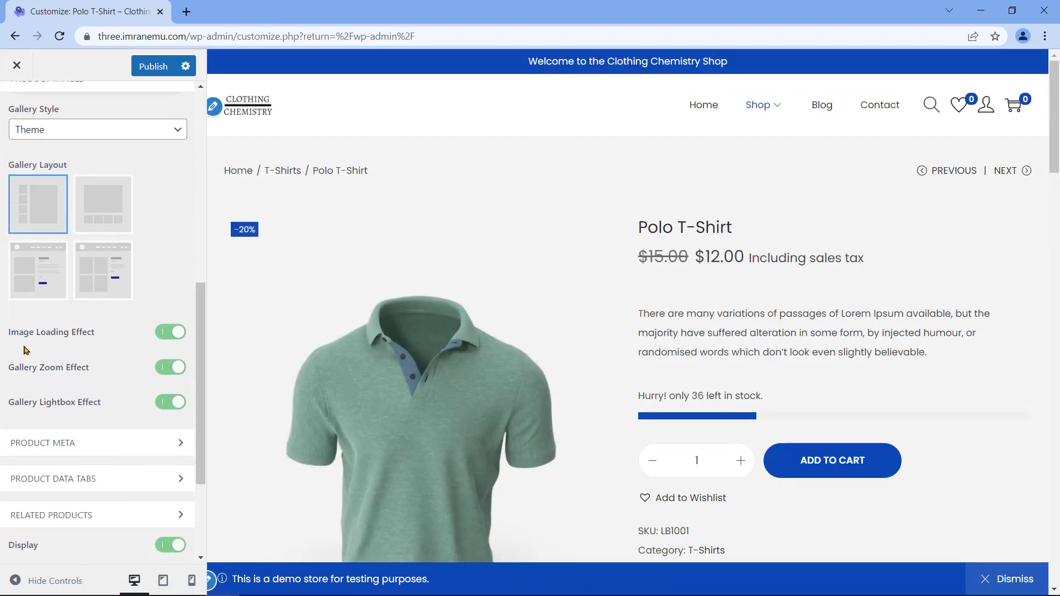
Step: Switch Gallery Zoom Effect on for product images and expand the Product Meta section
triple_click(53, 333)
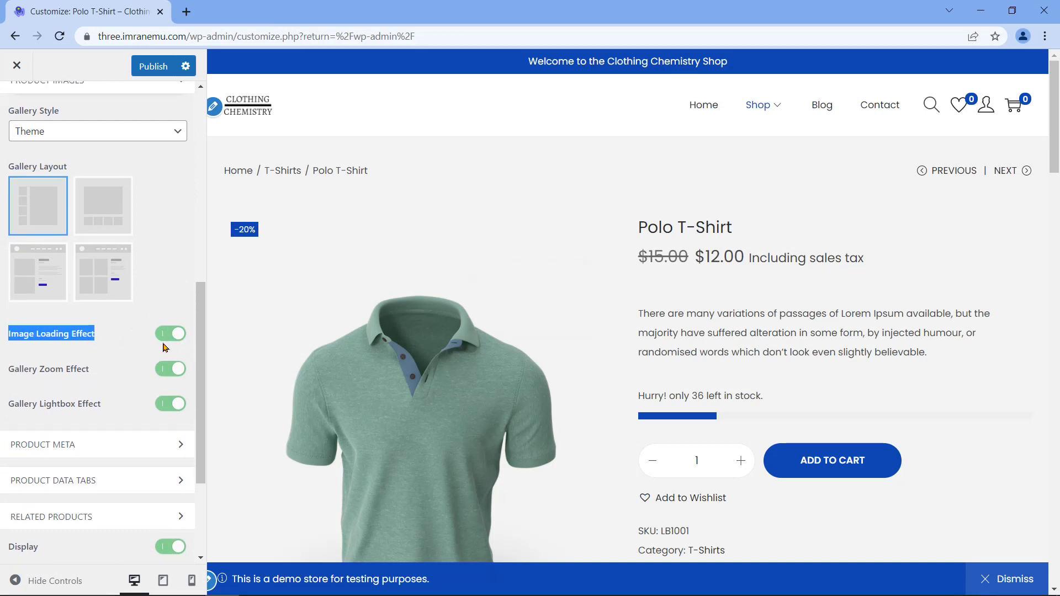
triple_click(34, 369)
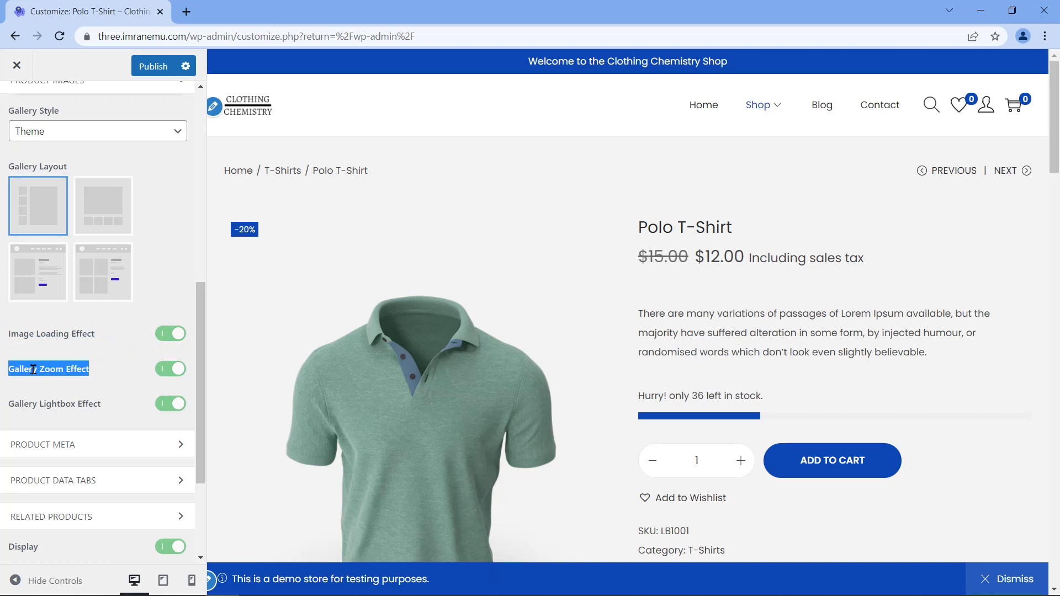
click(161, 375)
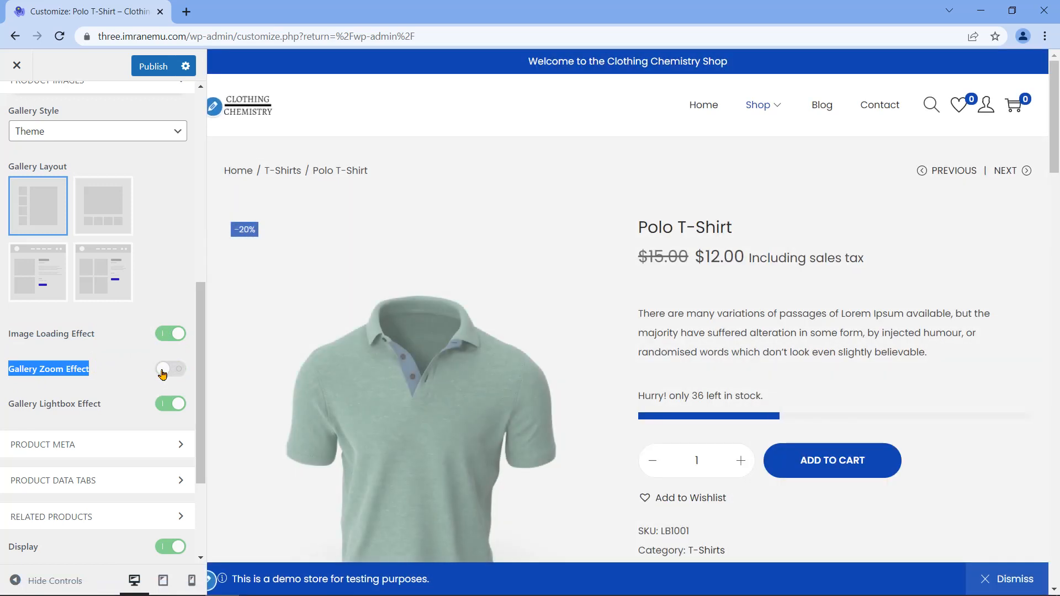
scroll(412, 349, down, 1)
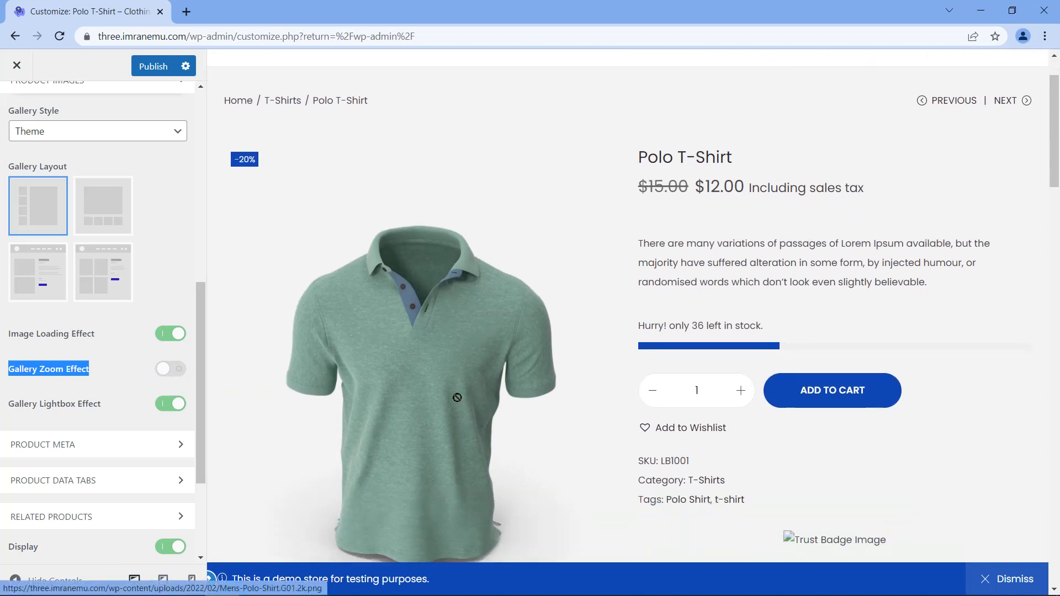
scroll(462, 401, down, 1)
click(179, 372)
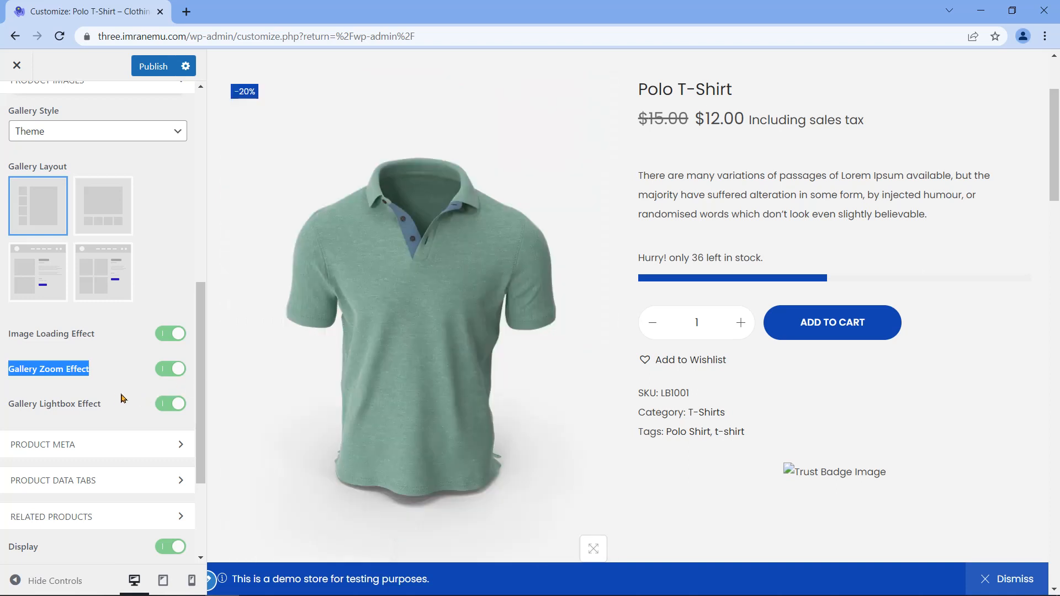
click(101, 373)
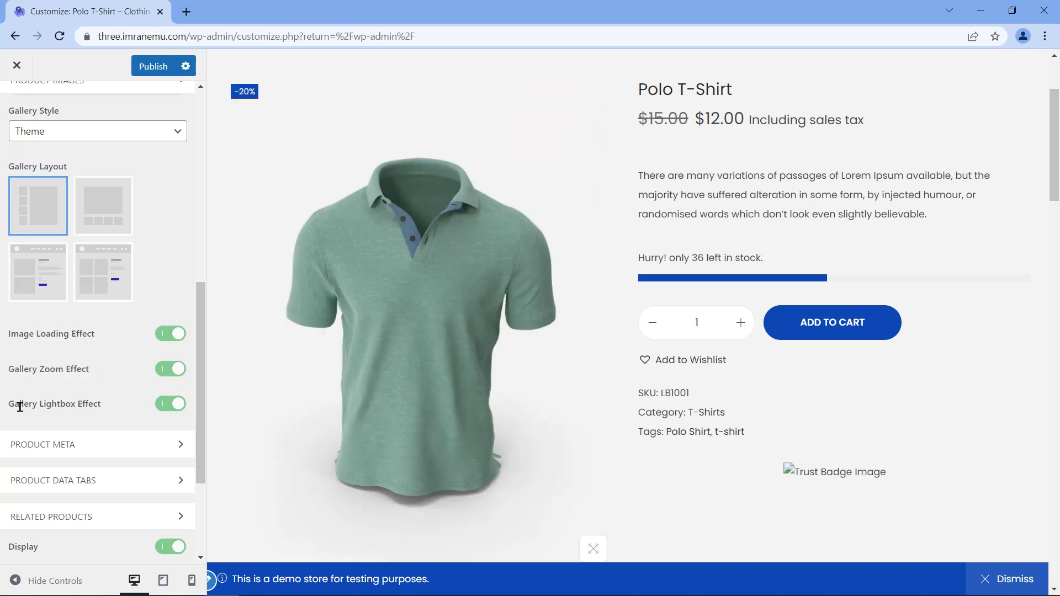
triple_click(44, 404)
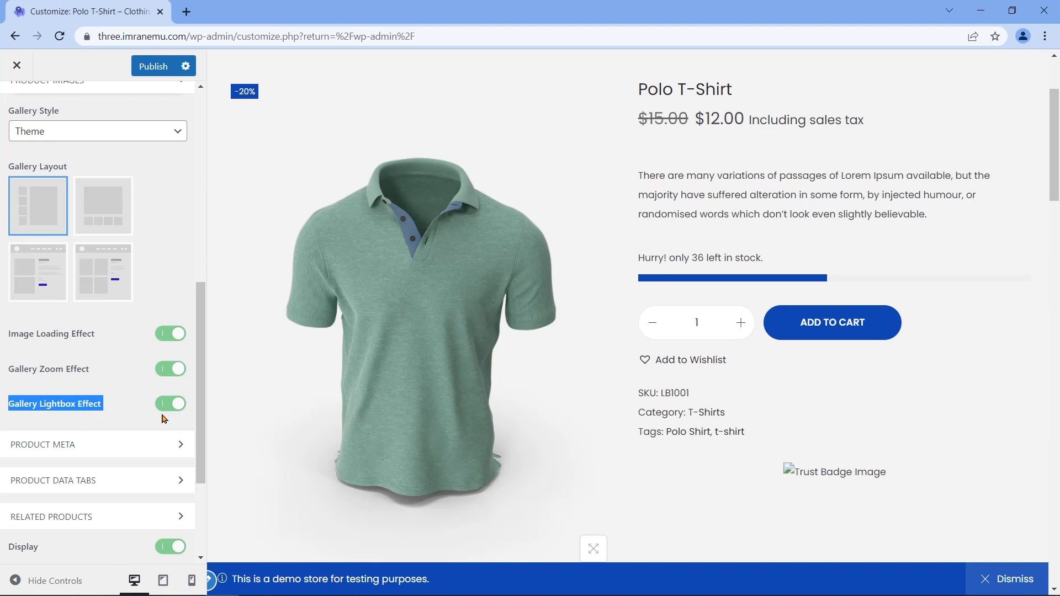
scroll(154, 387, down, 3)
click(182, 281)
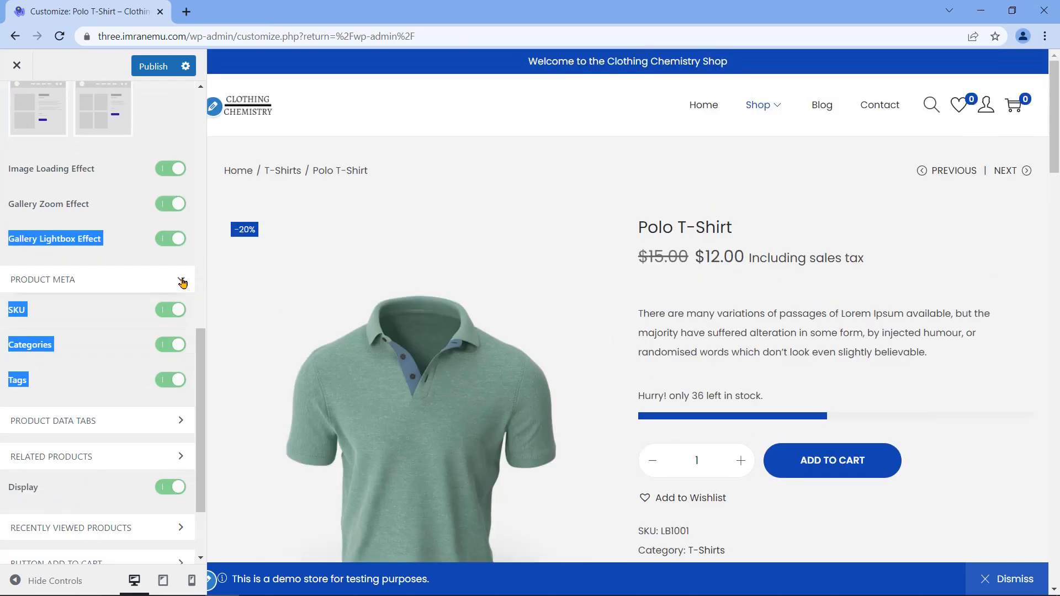
click(125, 301)
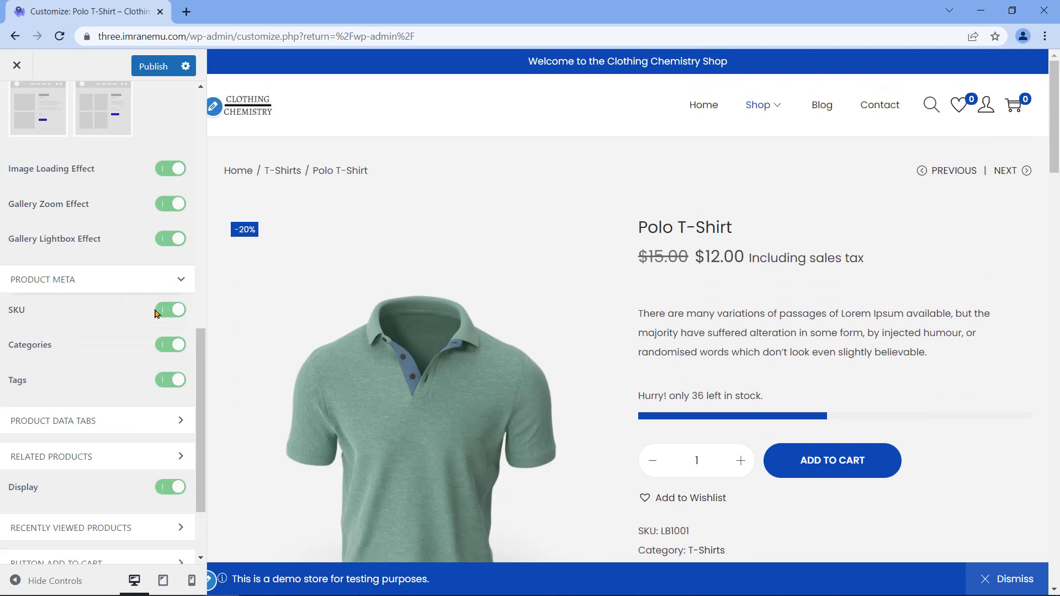
scroll(652, 304, down, 2)
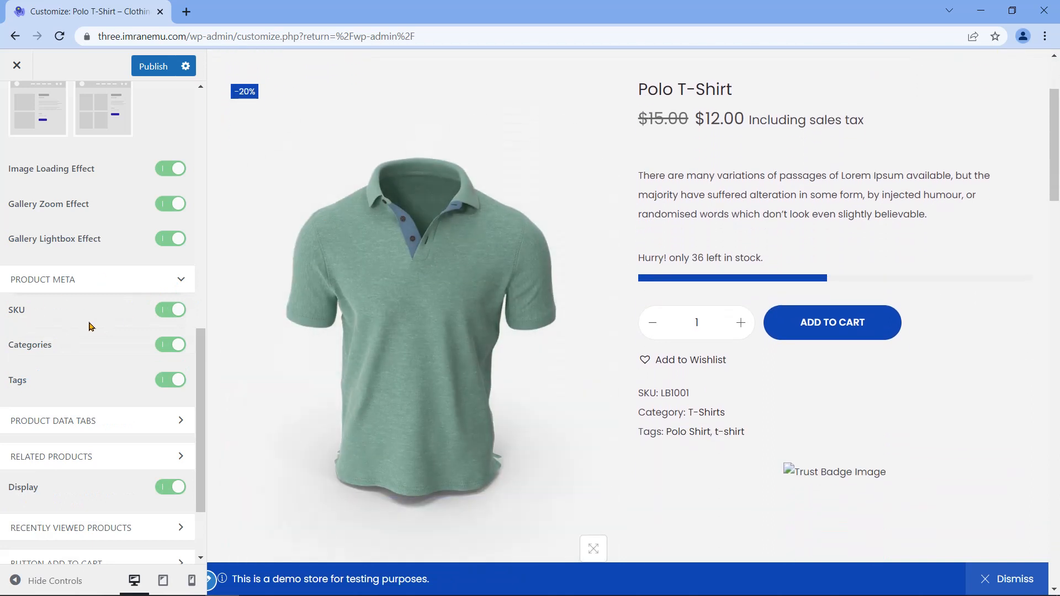
drag(641, 394, 707, 388)
drag(643, 414, 735, 415)
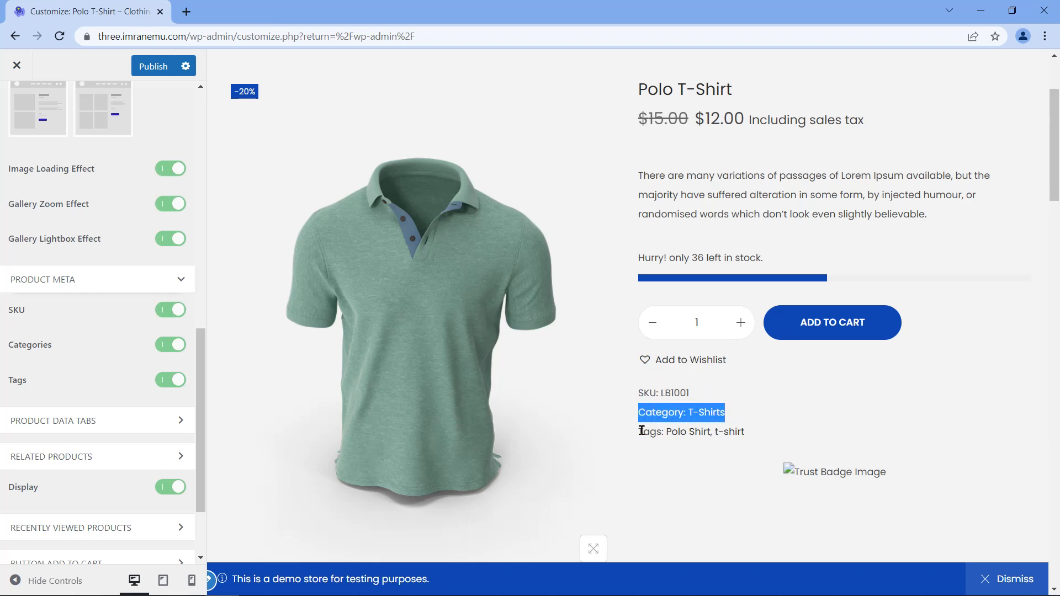
drag(640, 431, 748, 432)
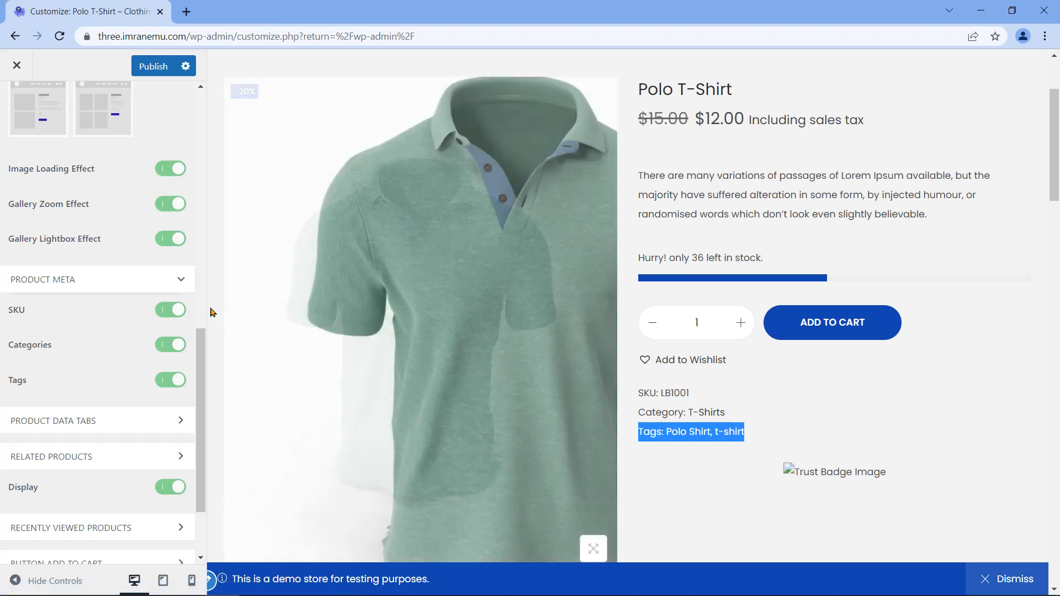
click(168, 322)
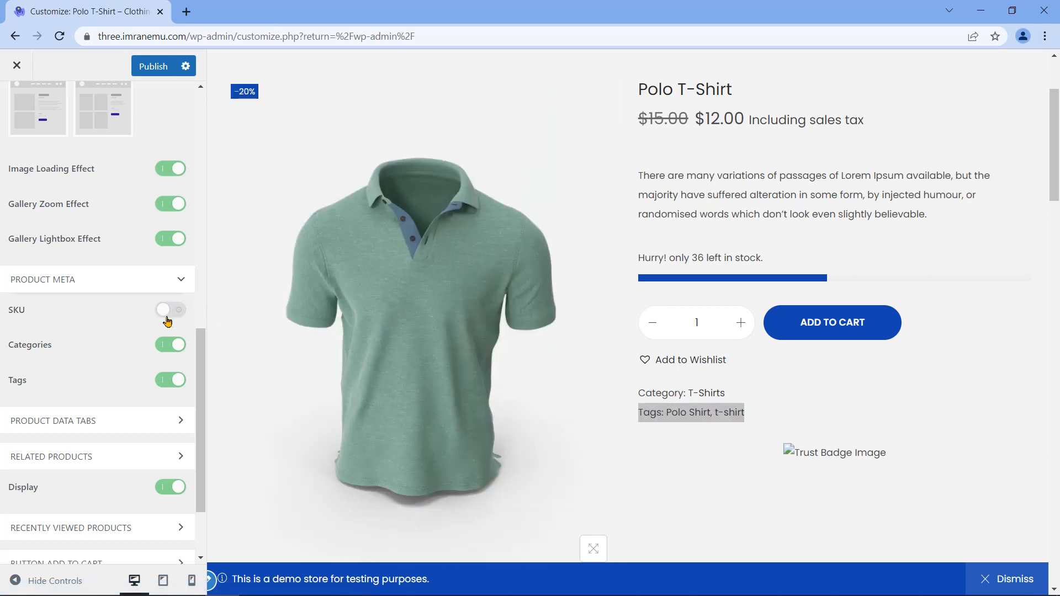
click(161, 346)
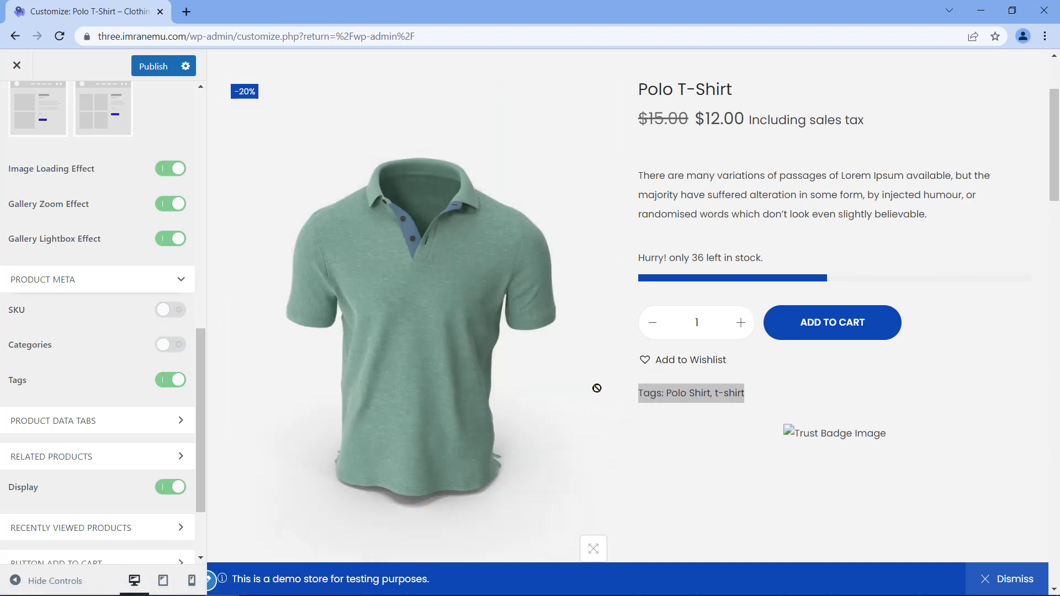
click(168, 382)
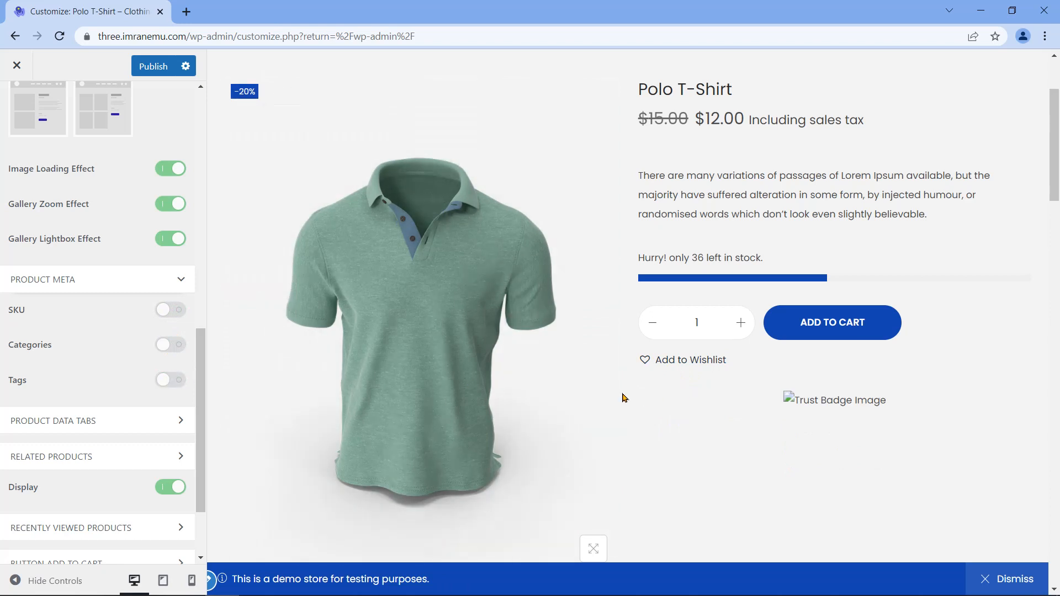
click(179, 318)
click(178, 345)
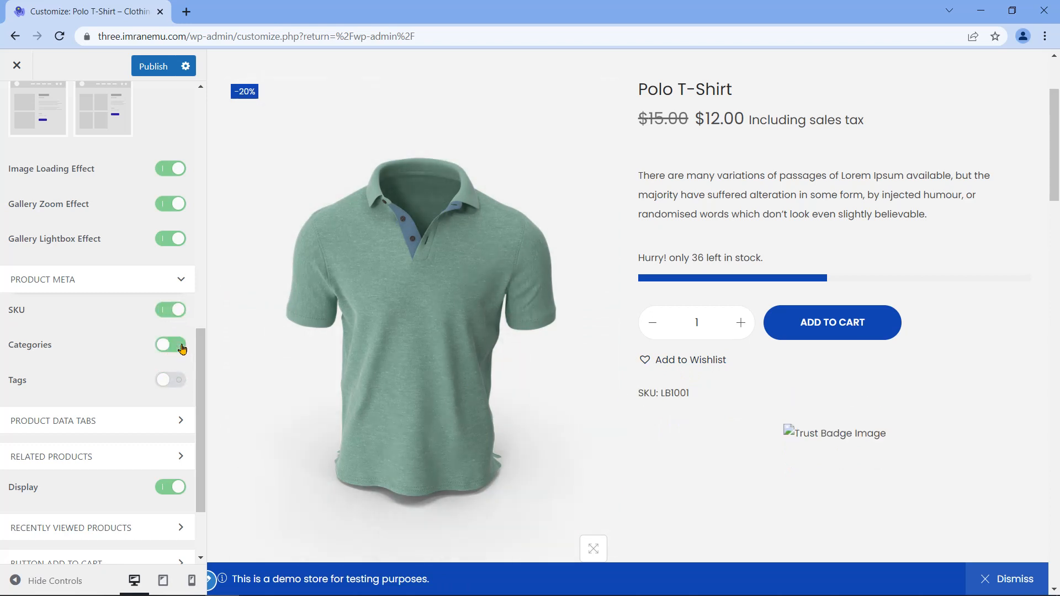
click(182, 382)
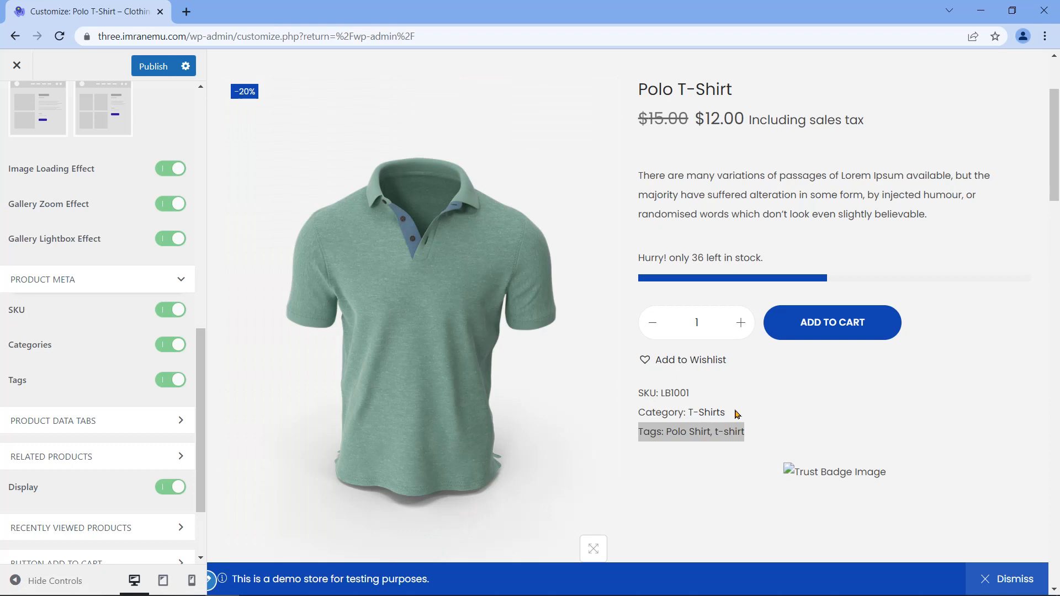
scroll(148, 382, down, 1)
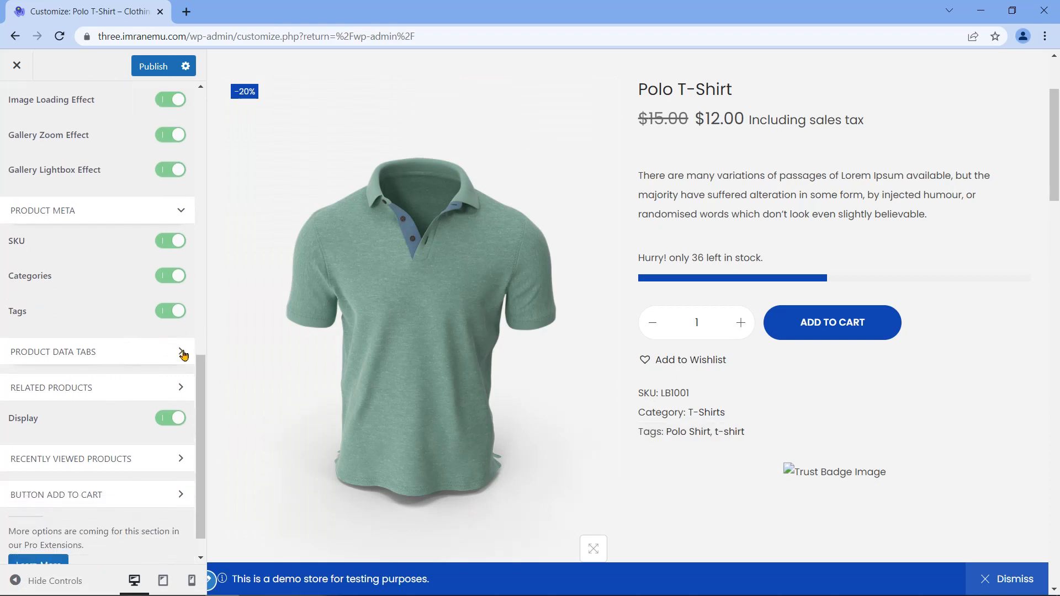
Step: Open Product Data Tabs and keep the tab Layout set to Normal
click(182, 353)
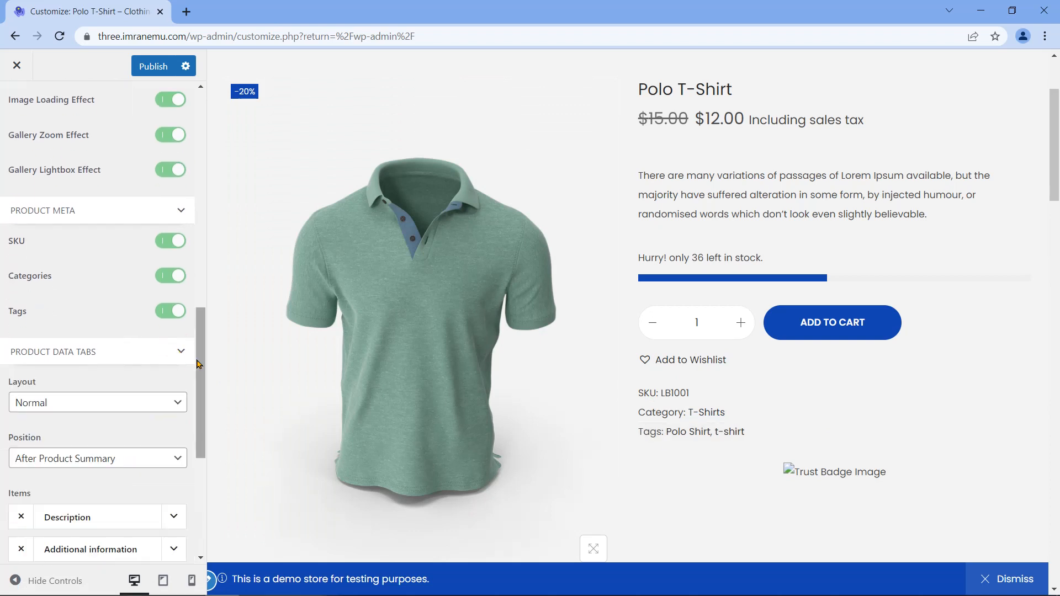
scroll(33, 315, down, 1)
double_click(22, 311)
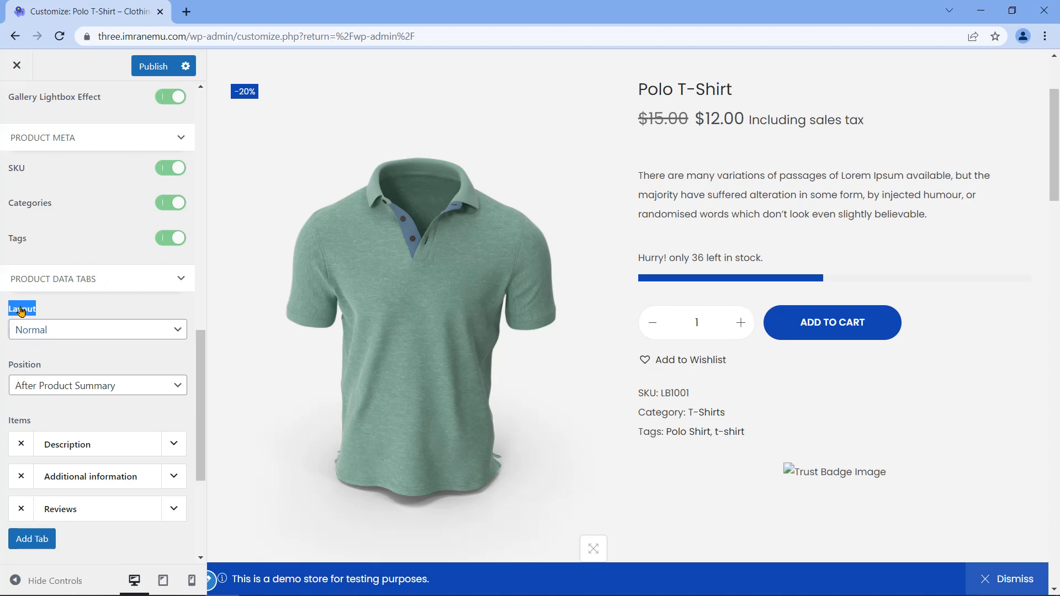
click(96, 331)
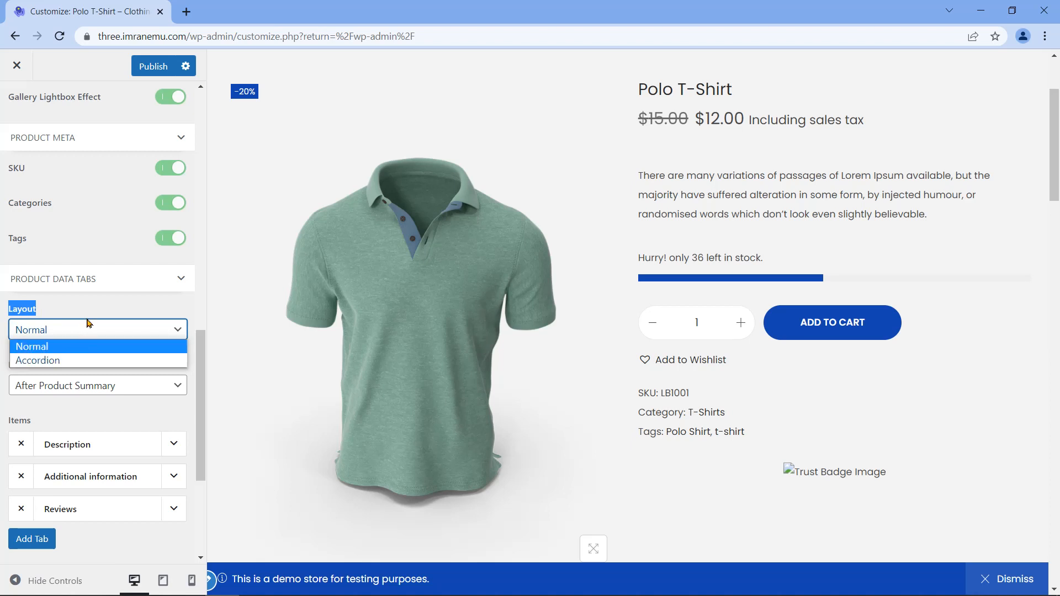
click(90, 327)
Step: Check the tab Position choices and scroll the preview to the Description tab
double_click(25, 367)
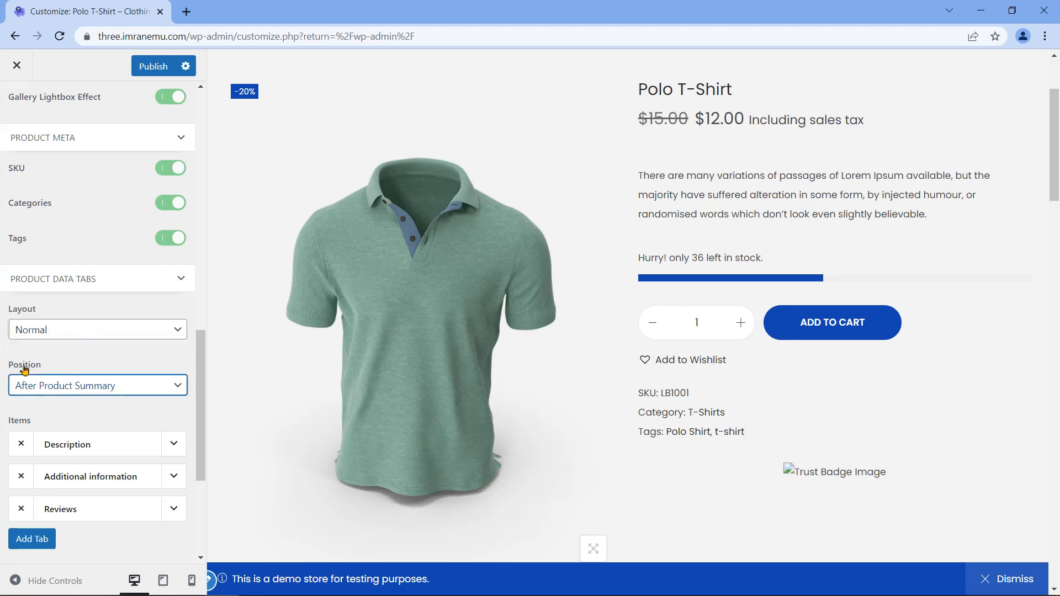
click(146, 387)
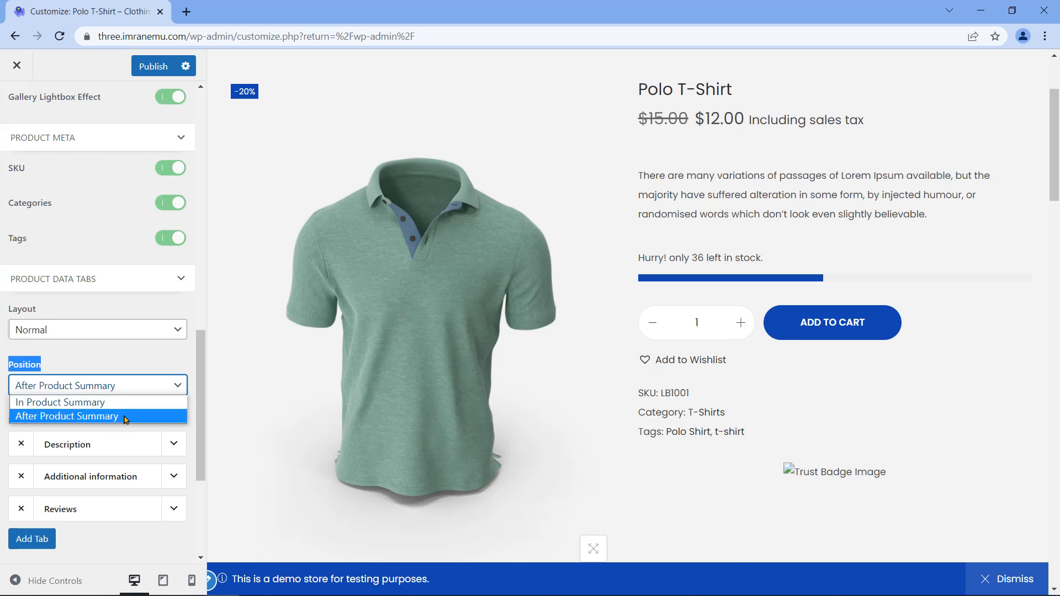
scroll(644, 310, down, 4)
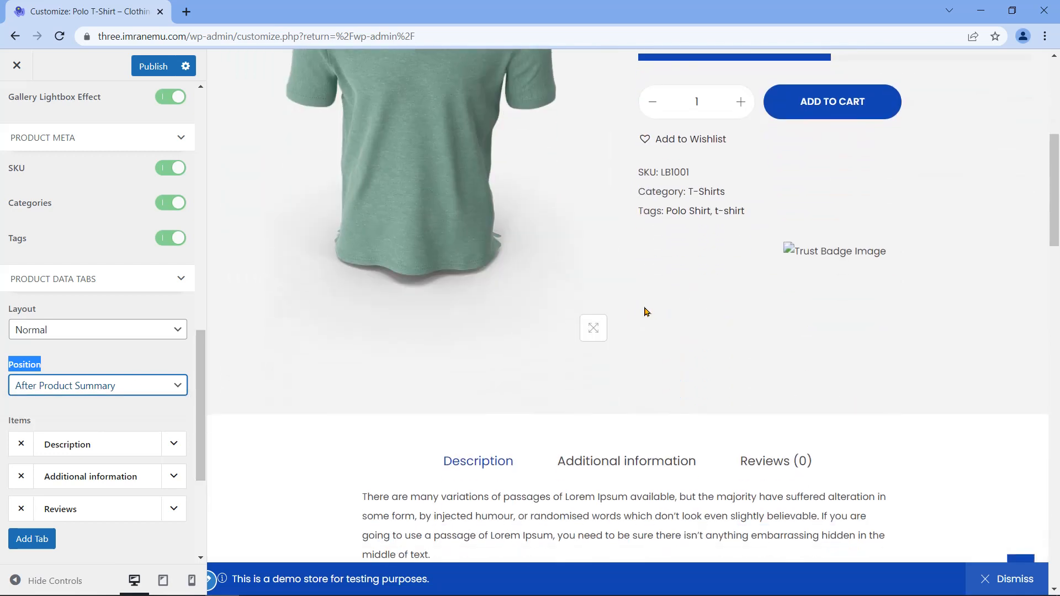
scroll(645, 313, down, 2)
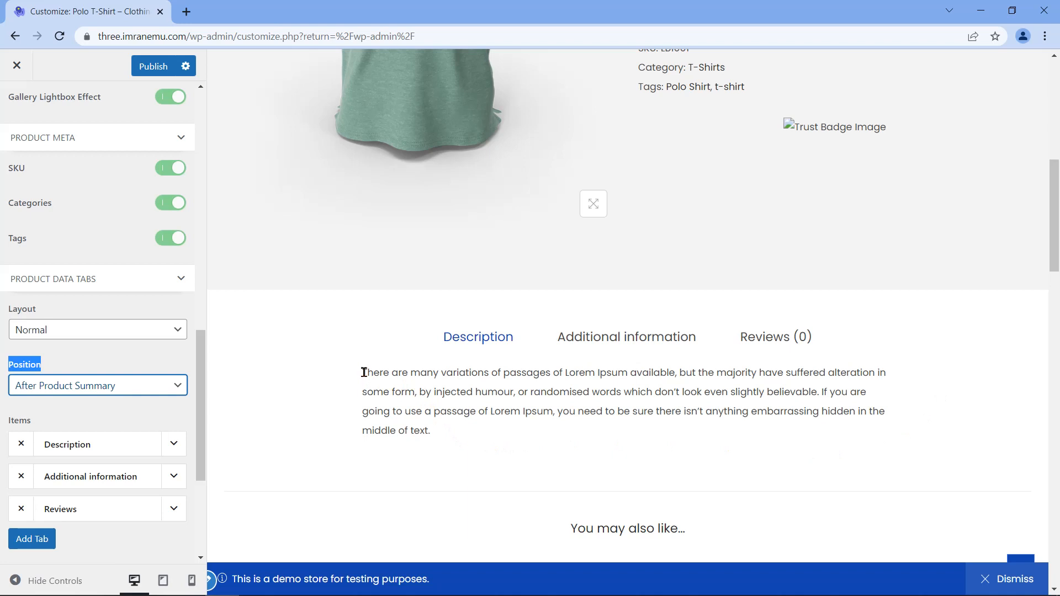
drag(363, 372, 533, 438)
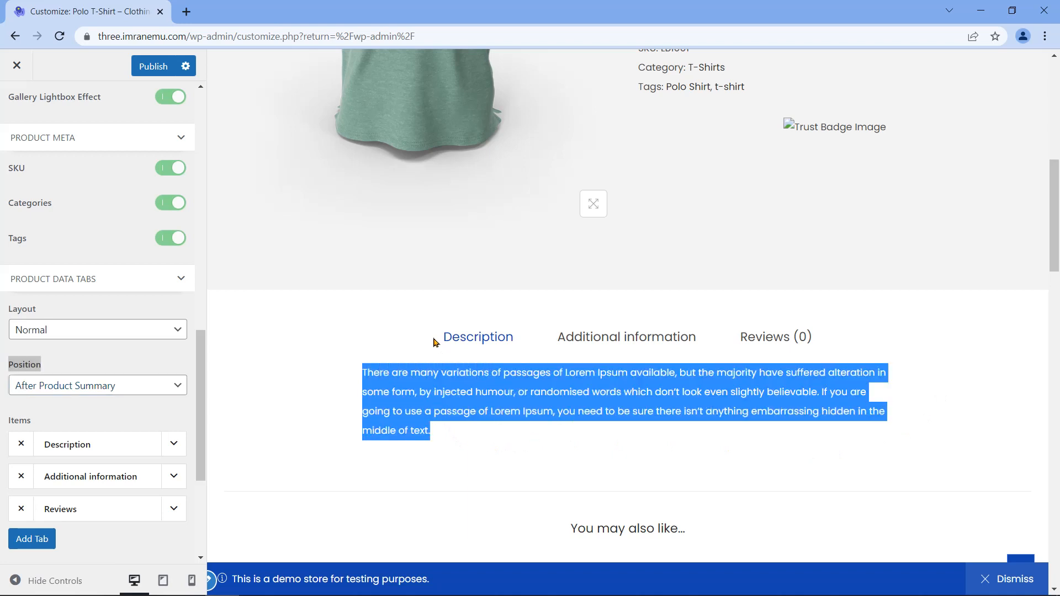
click(317, 379)
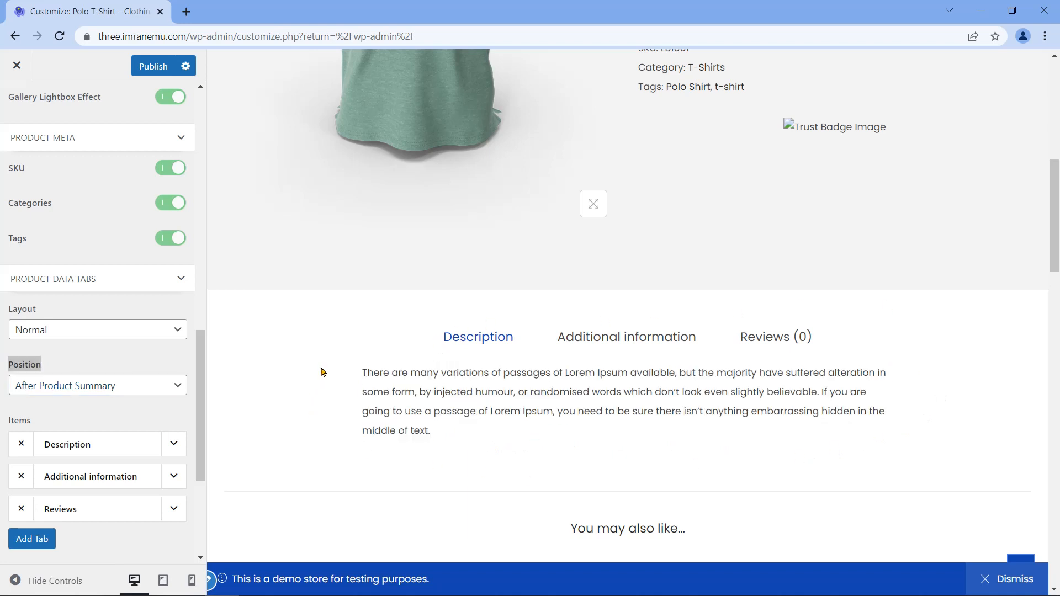
scroll(322, 371, up, 2)
Step: Try placing the tabs inside the product summary and check the preview
click(181, 387)
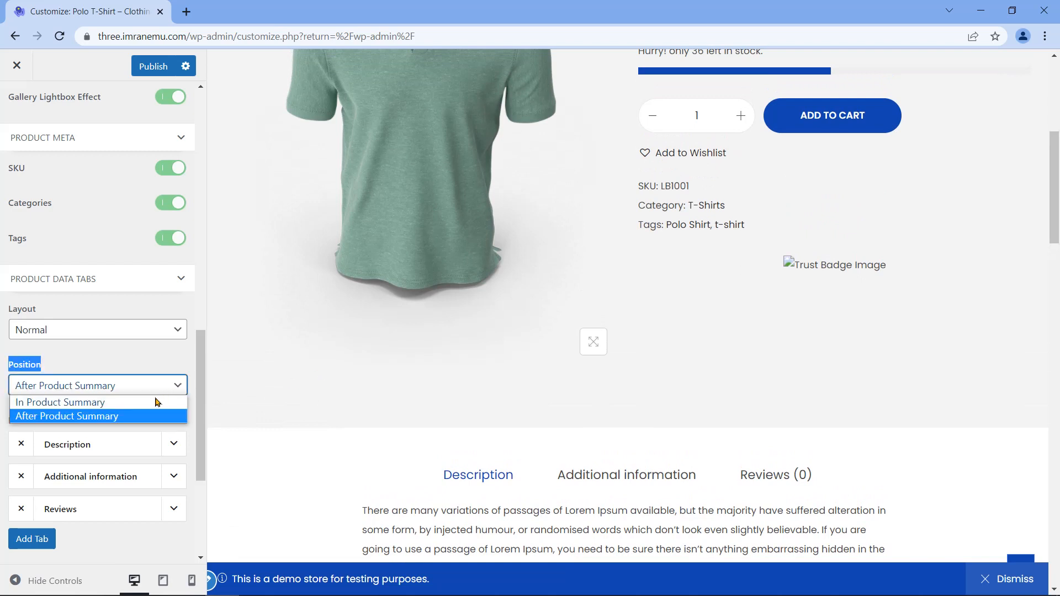
click(157, 402)
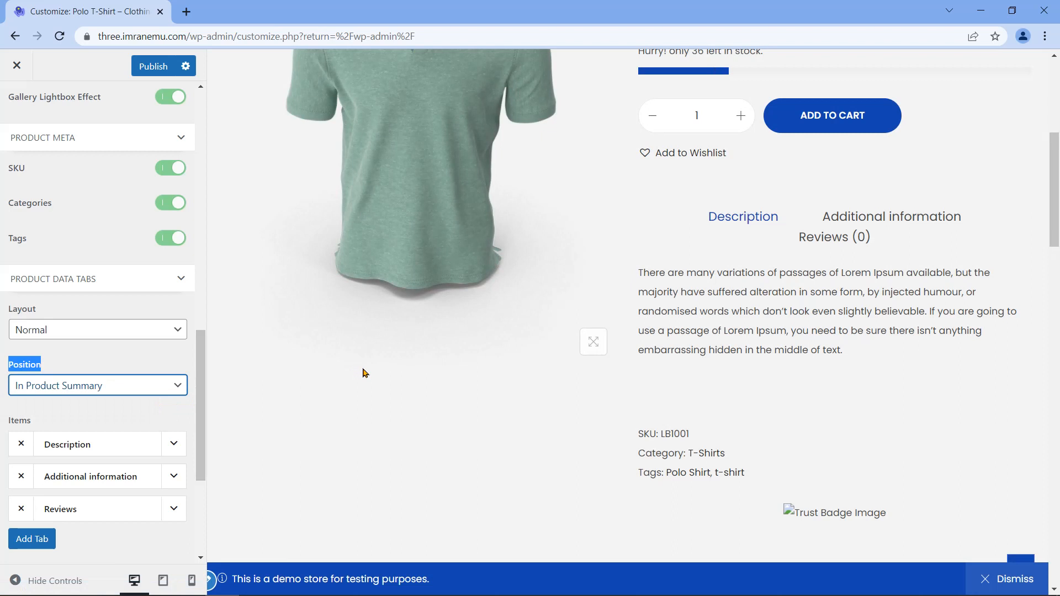
scroll(364, 373, up, 1)
scroll(464, 372, down, 1)
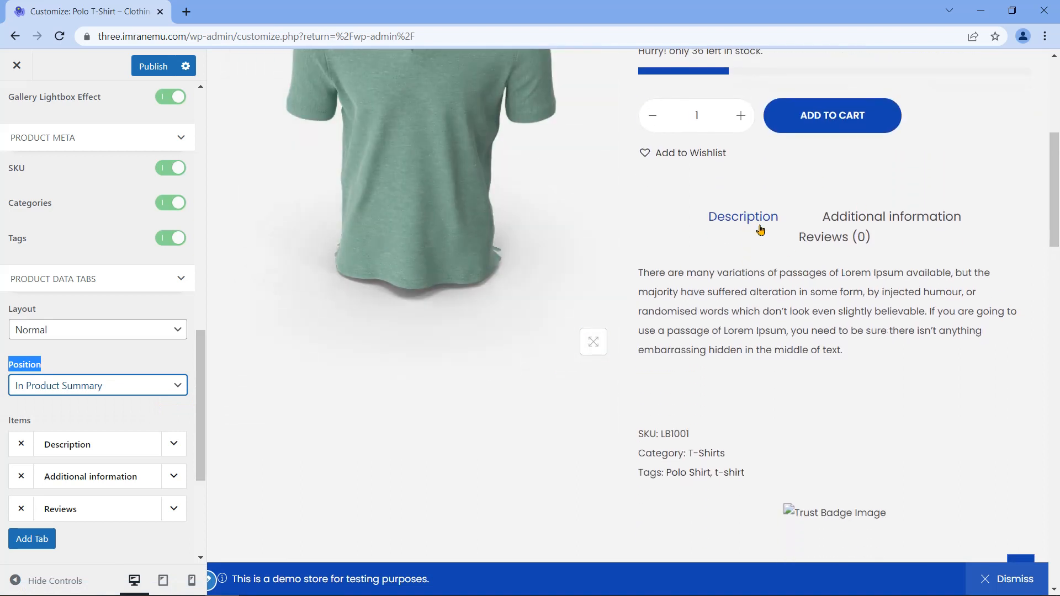
scroll(535, 435, down, 4)
scroll(525, 438, up, 6)
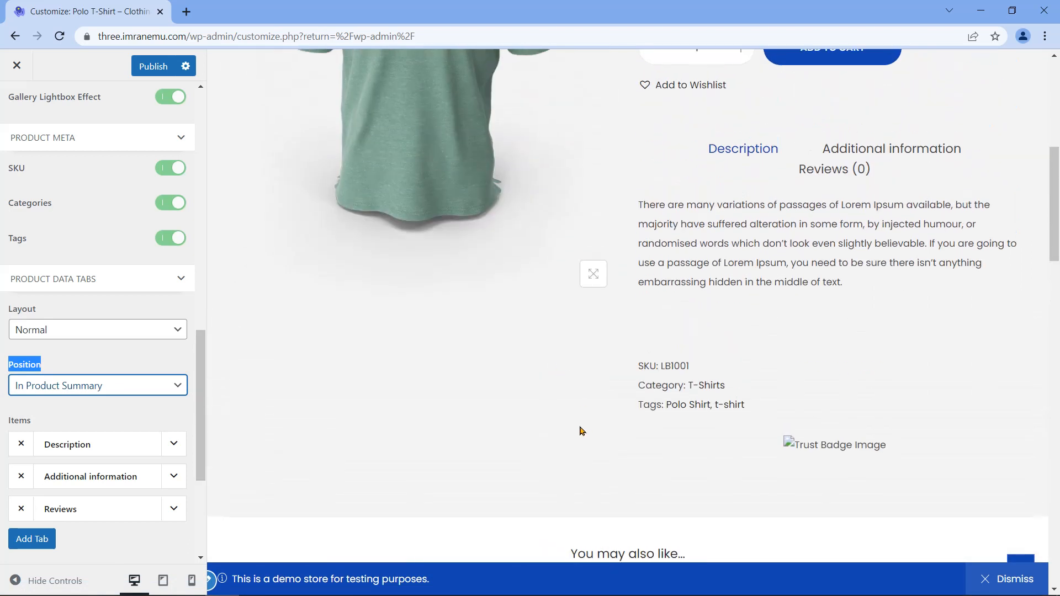
Step: Set the tab Position back to After Product Summary and check the tabs in the preview
click(175, 391)
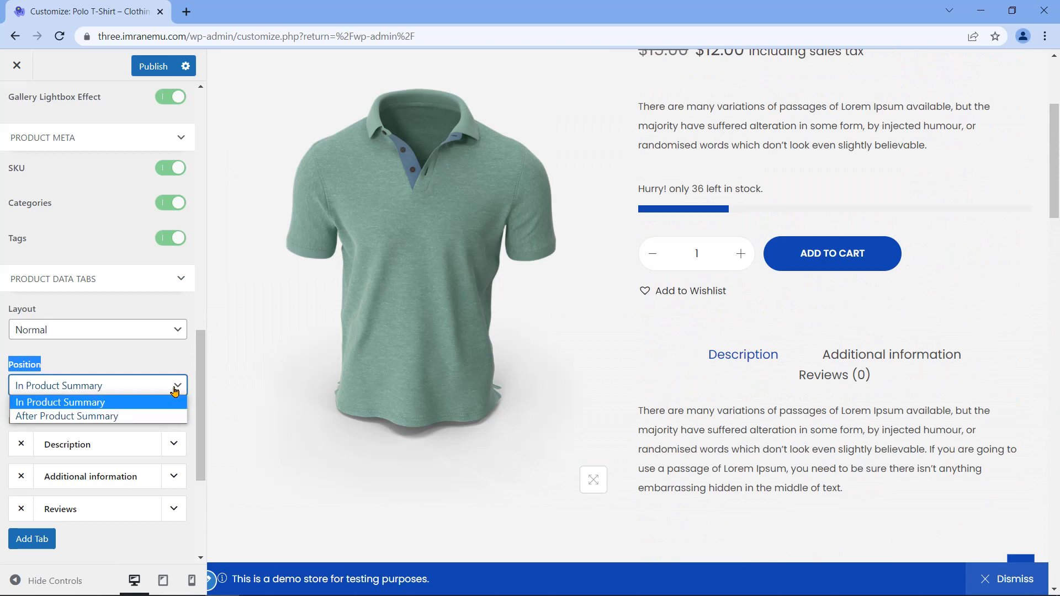
click(129, 417)
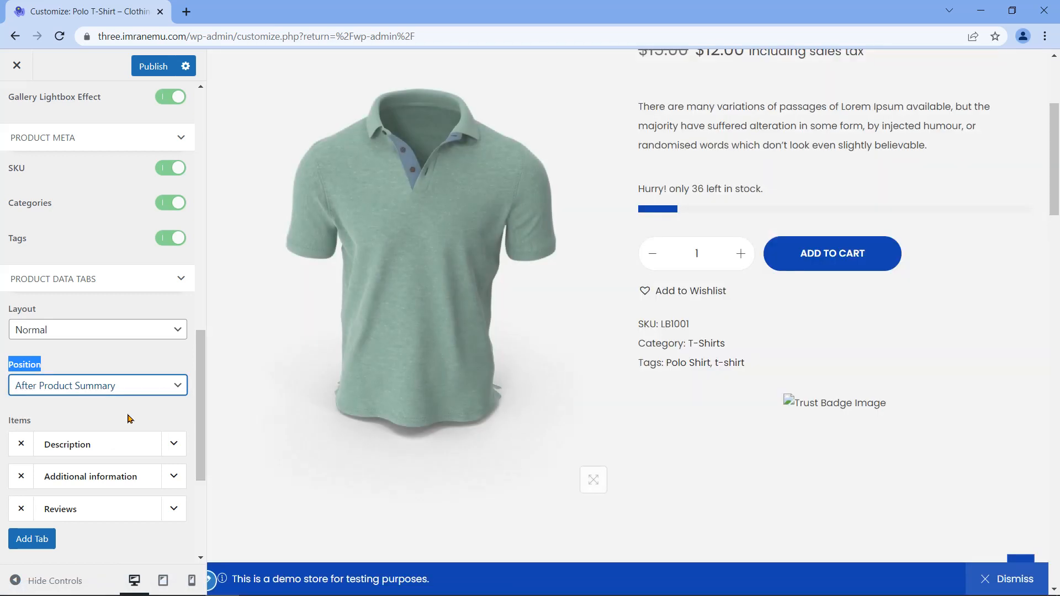
scroll(293, 415, down, 5)
scroll(287, 408, up, 10)
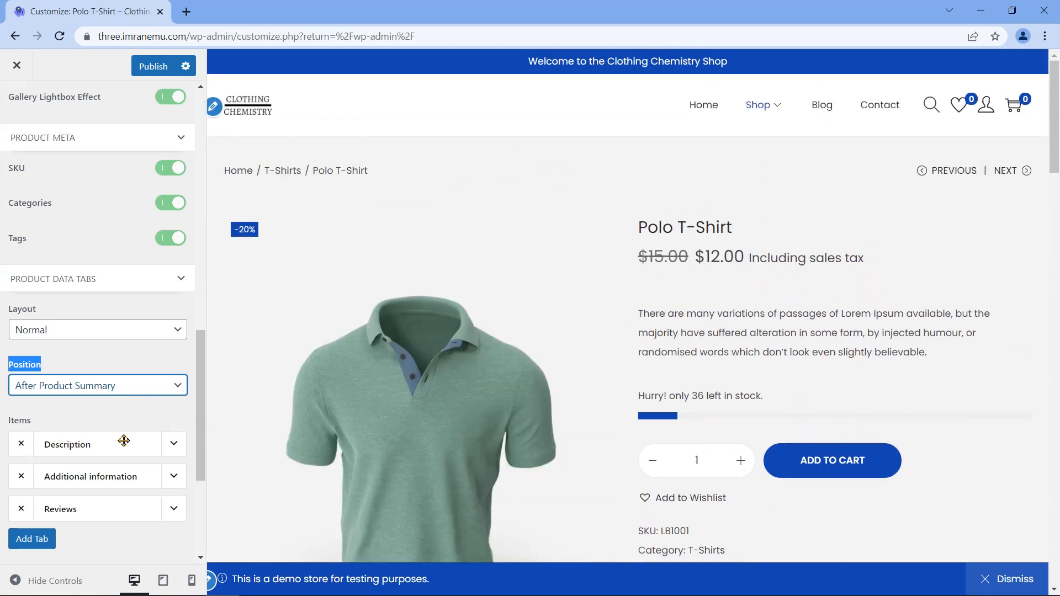
scroll(355, 436, down, 8)
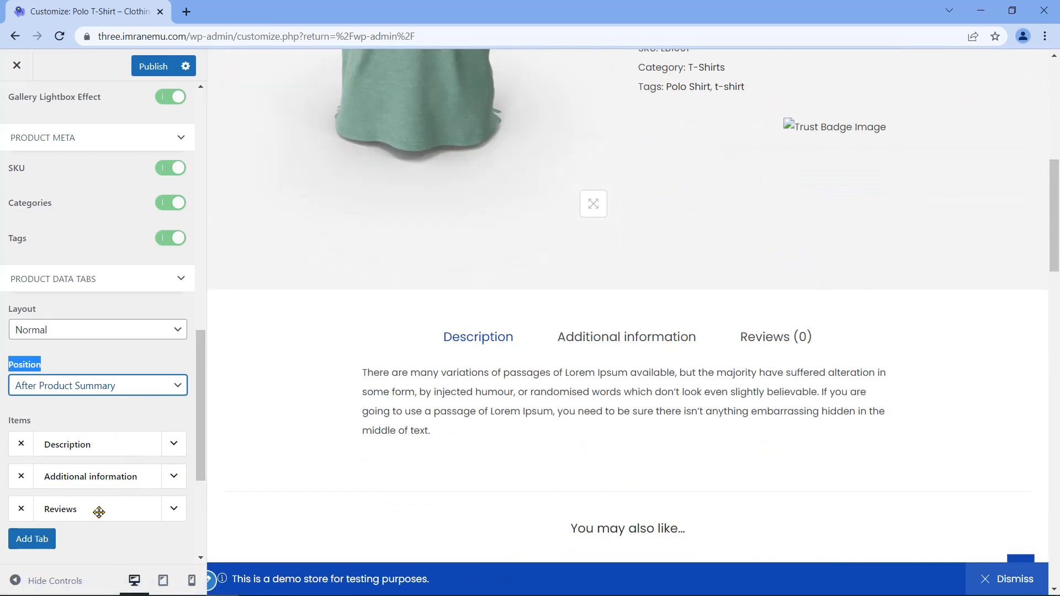
scroll(182, 471, down, 4)
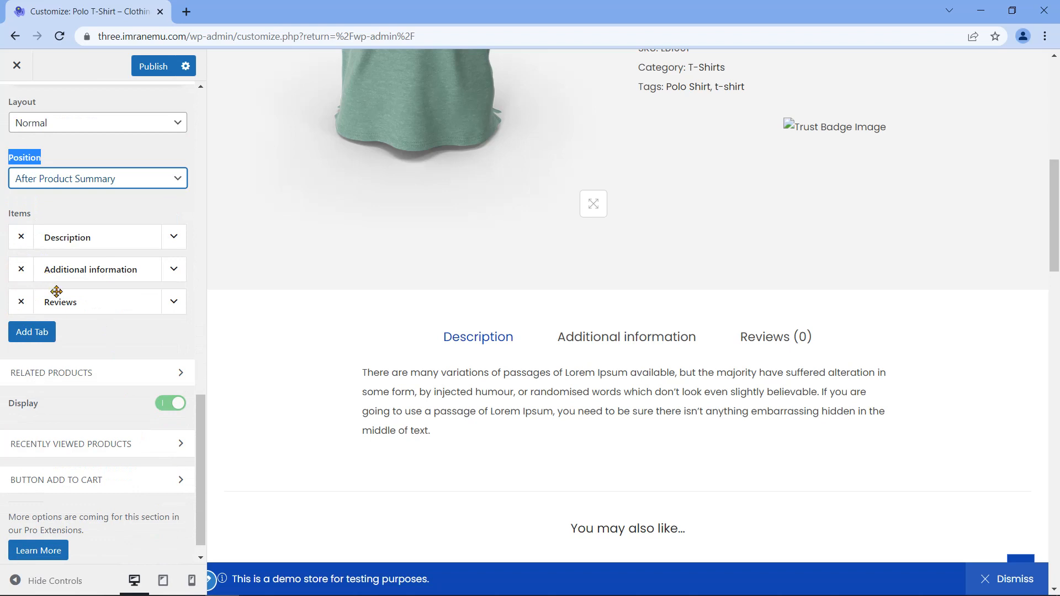
click(174, 302)
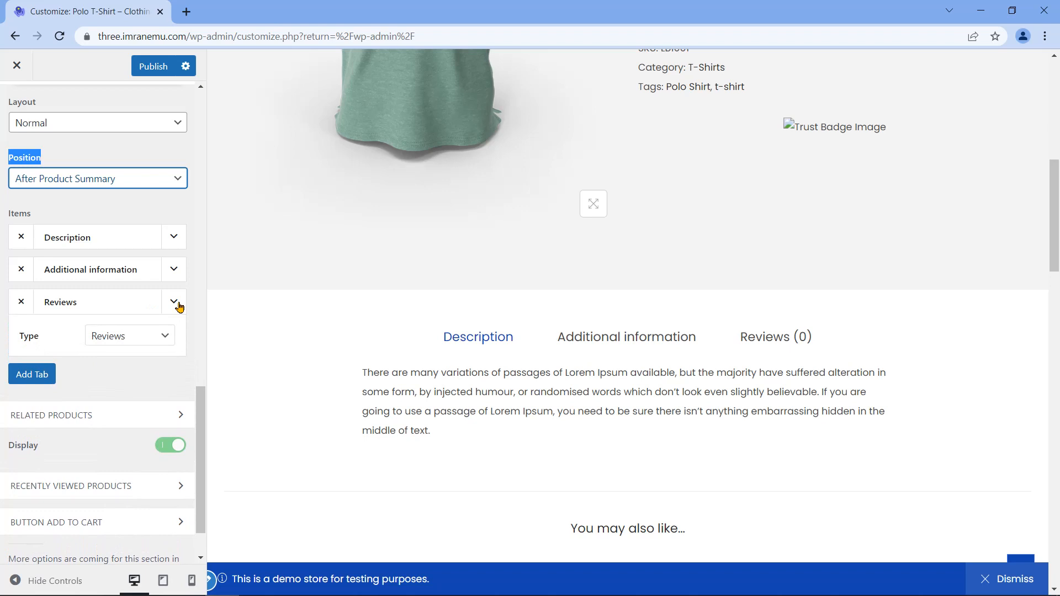
click(176, 302)
click(173, 275)
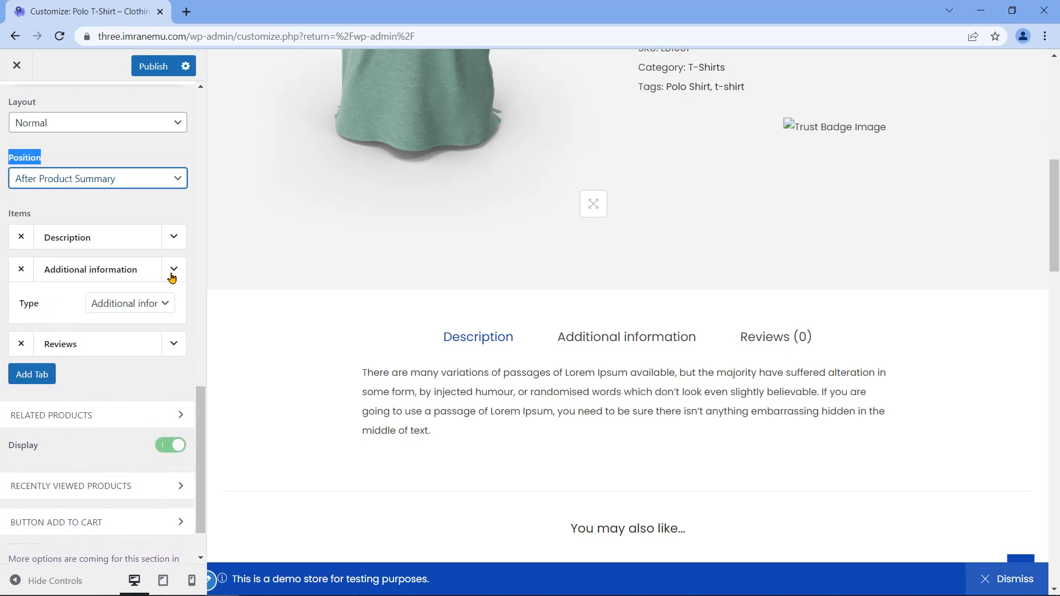
click(172, 271)
click(170, 241)
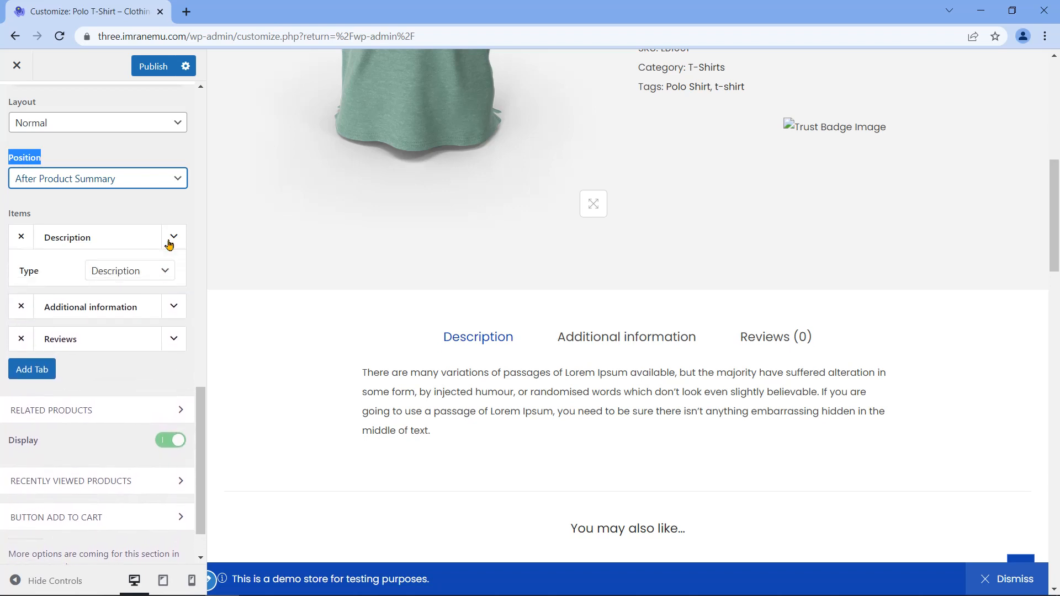
click(171, 240)
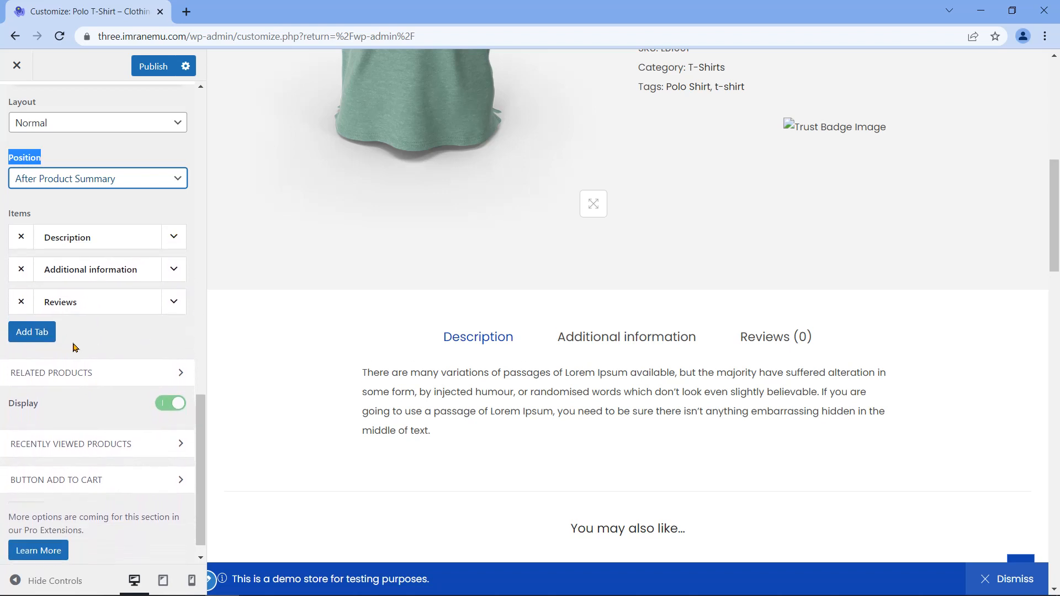
click(38, 335)
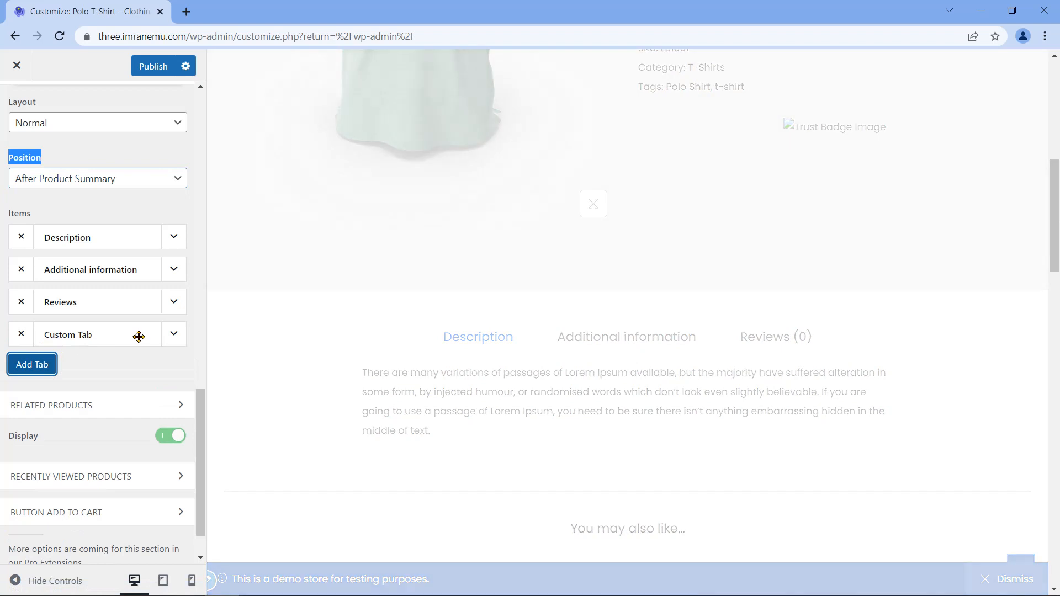
click(173, 340)
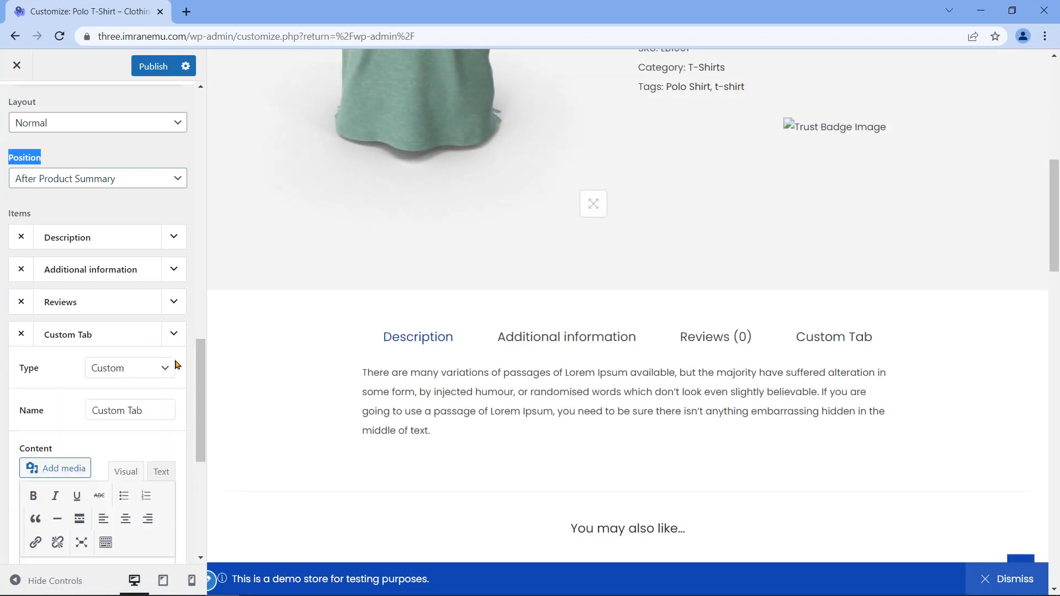
click(174, 336)
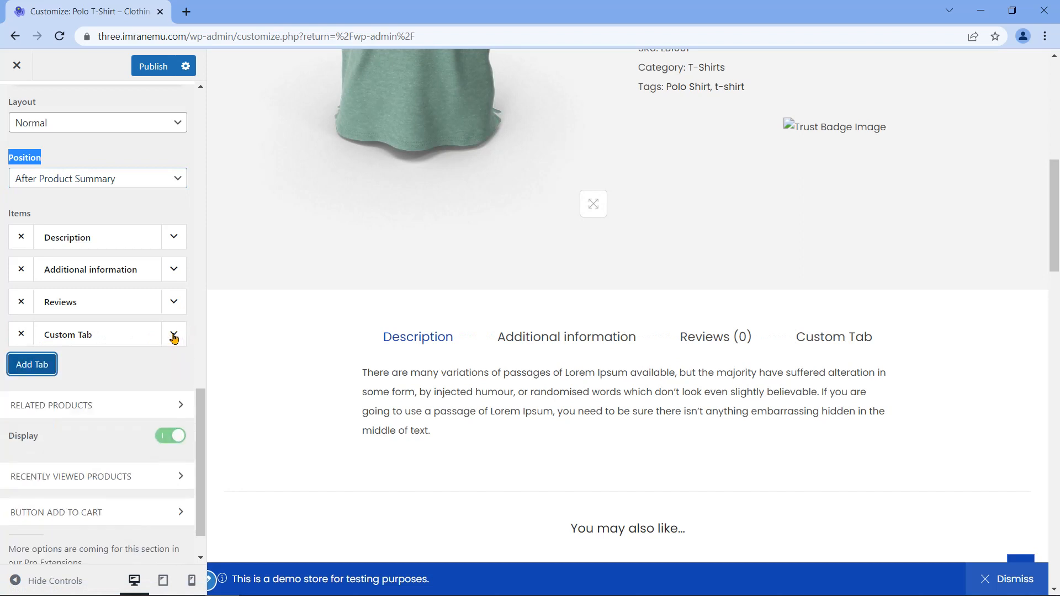
click(21, 335)
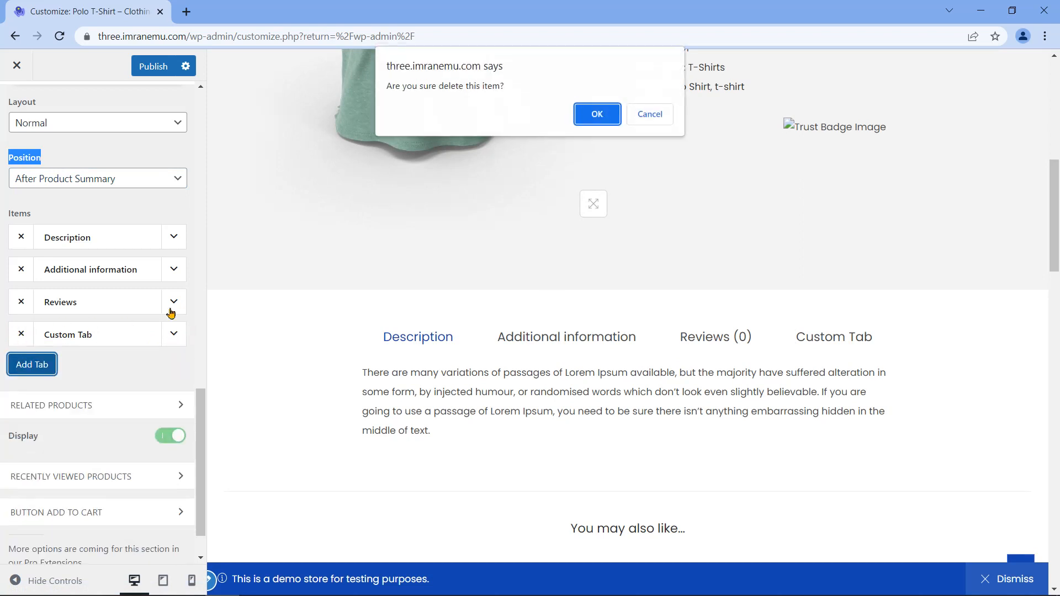
click(597, 114)
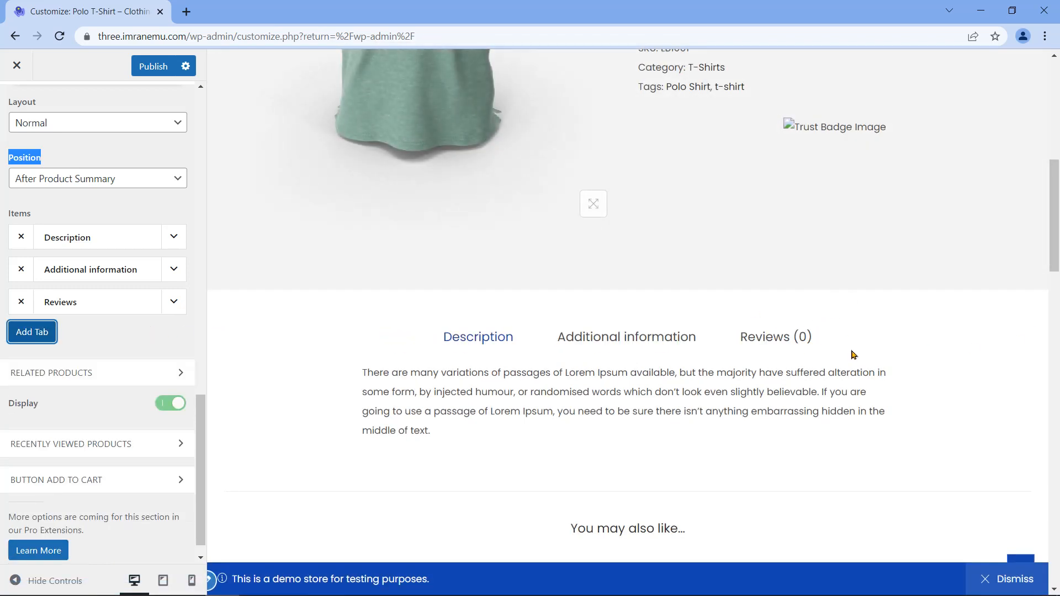
scroll(149, 348, down, 1)
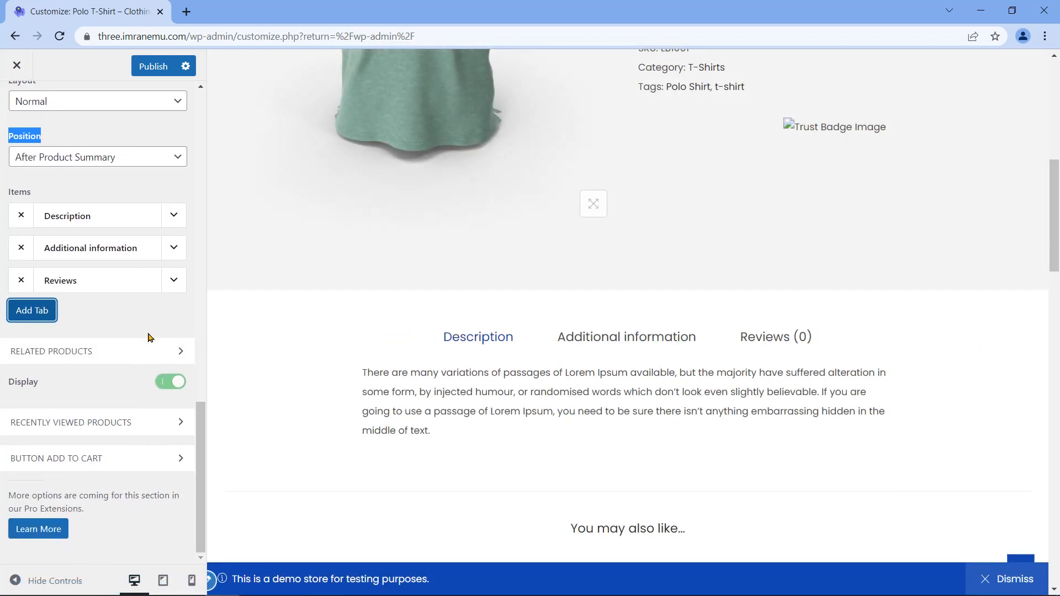
Step: Toggle the related products Display off and back on, and set Columns to 3
click(180, 354)
scroll(202, 404, down, 3)
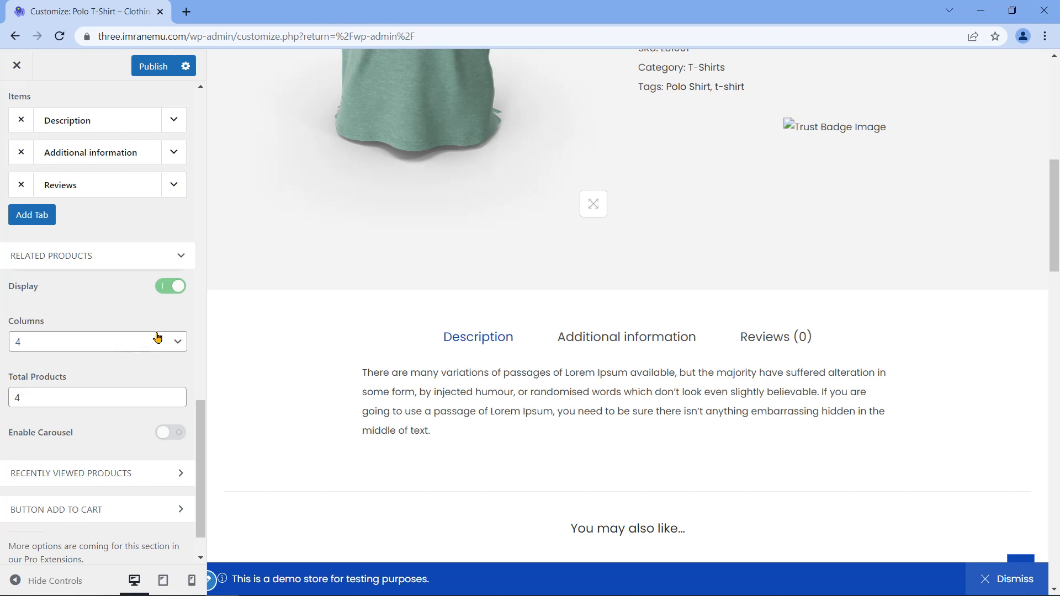
scroll(338, 370, down, 10)
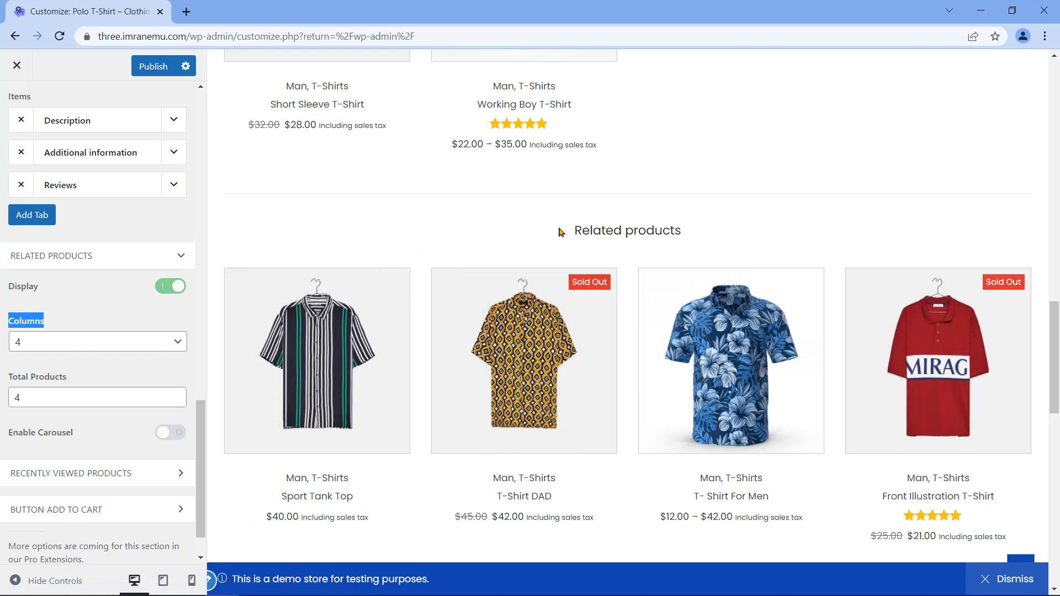
drag(575, 234, 686, 232)
click(168, 286)
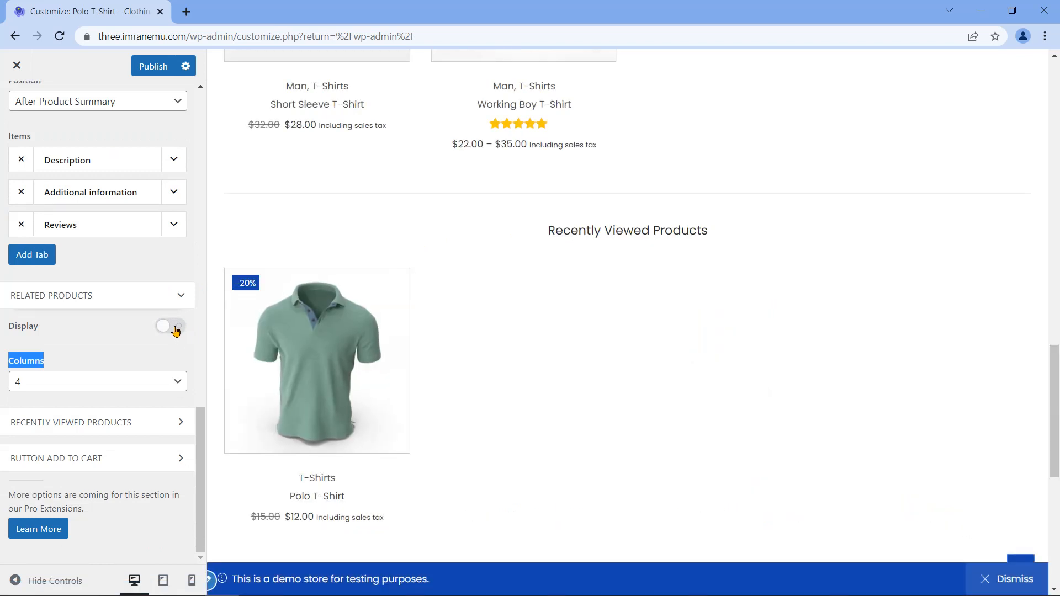
click(176, 331)
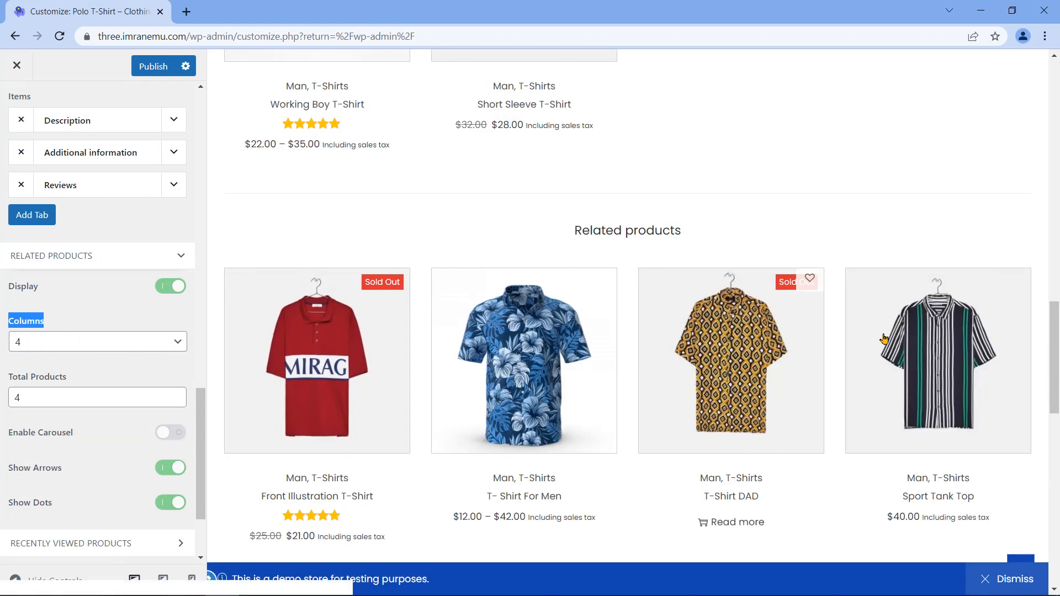
click(166, 343)
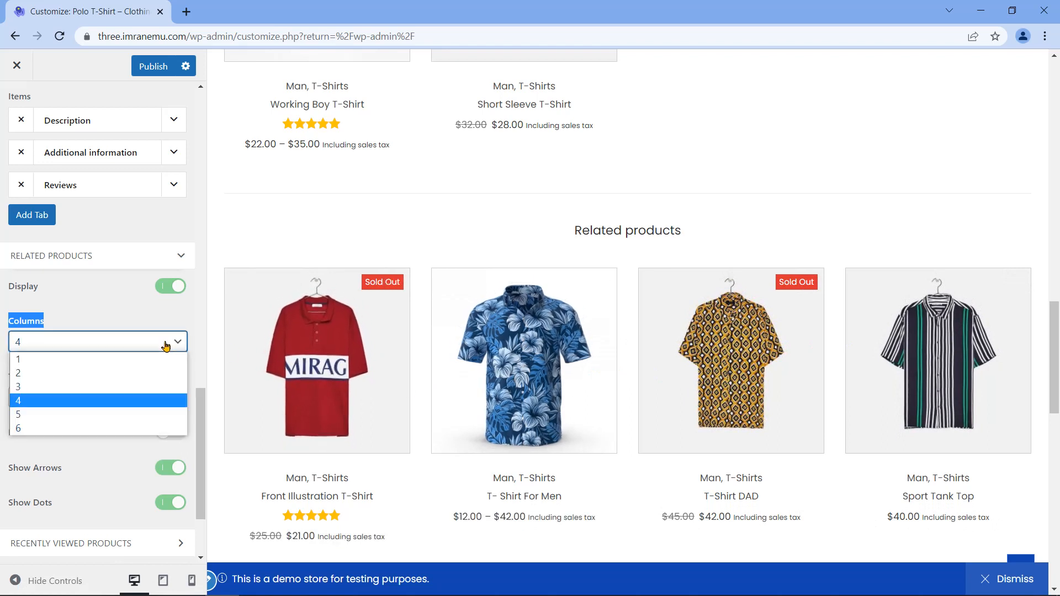
click(102, 388)
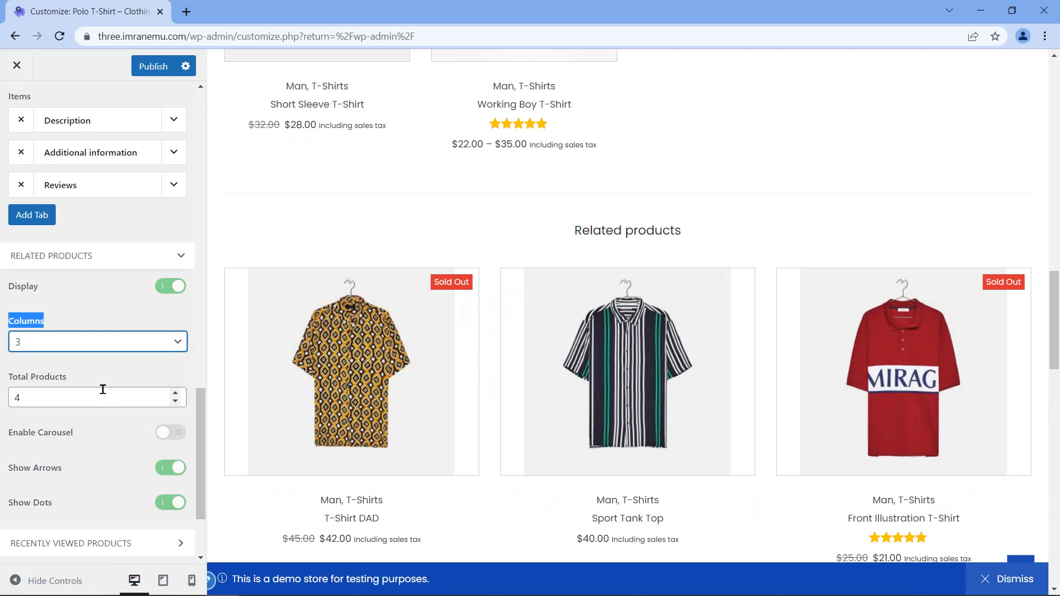
Step: Go over the Total Products, Enable Carousel, Show Arrows and Show Dots settings
triple_click(31, 378)
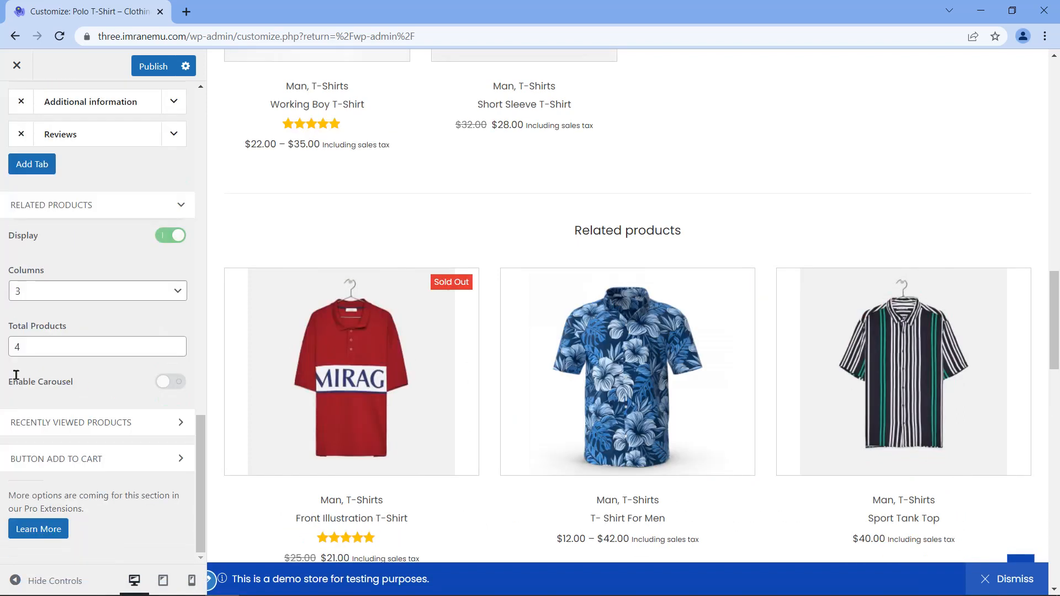
drag(10, 380, 74, 384)
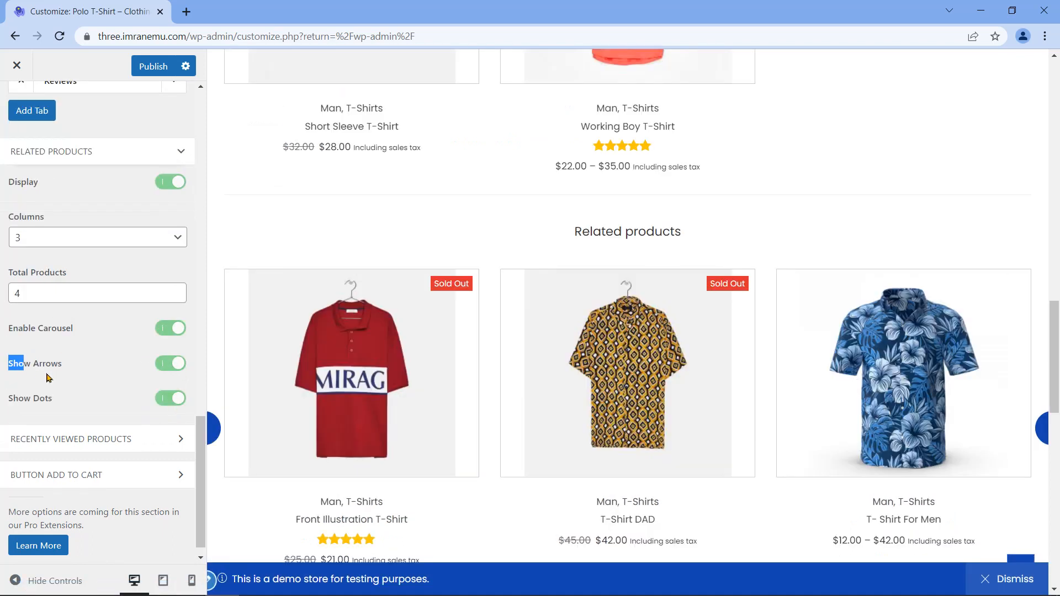
drag(10, 364, 66, 372)
triple_click(25, 398)
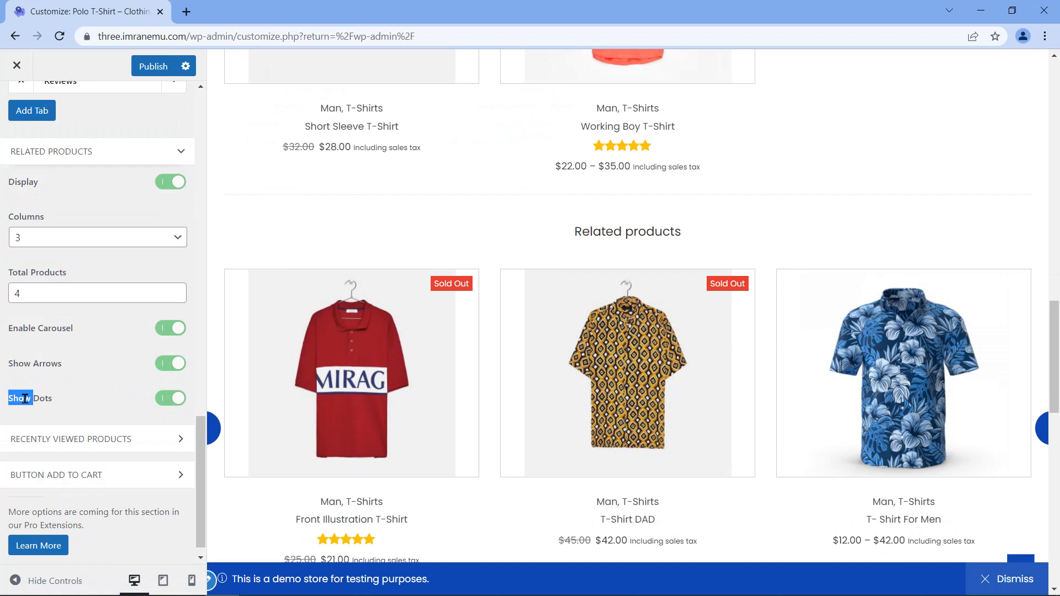
Step: Hide the controls to slide the related-products carousel, then open Recently Viewed Products
click(15, 581)
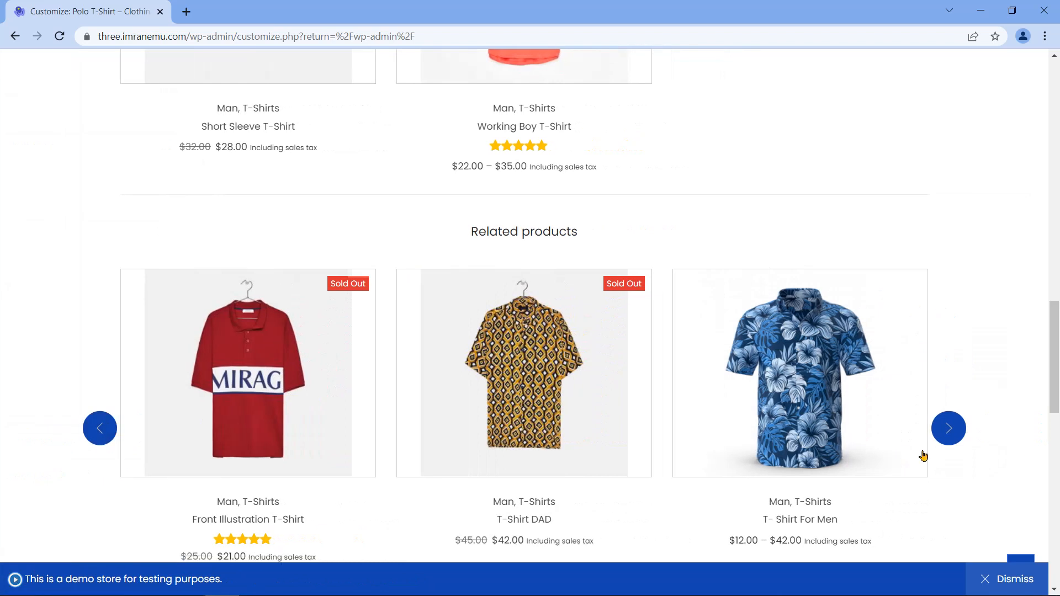
click(100, 433)
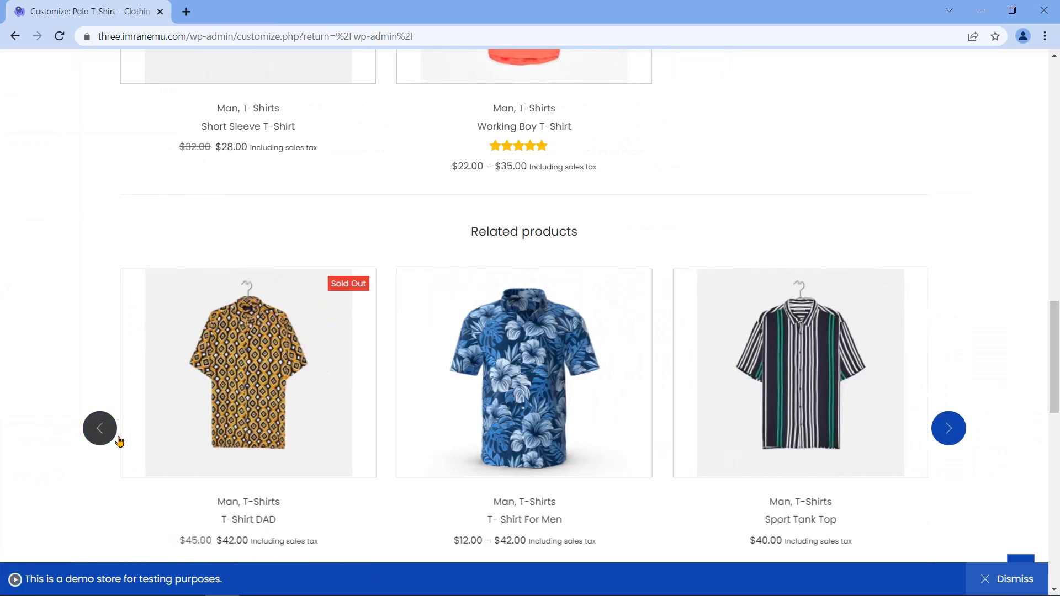
click(946, 428)
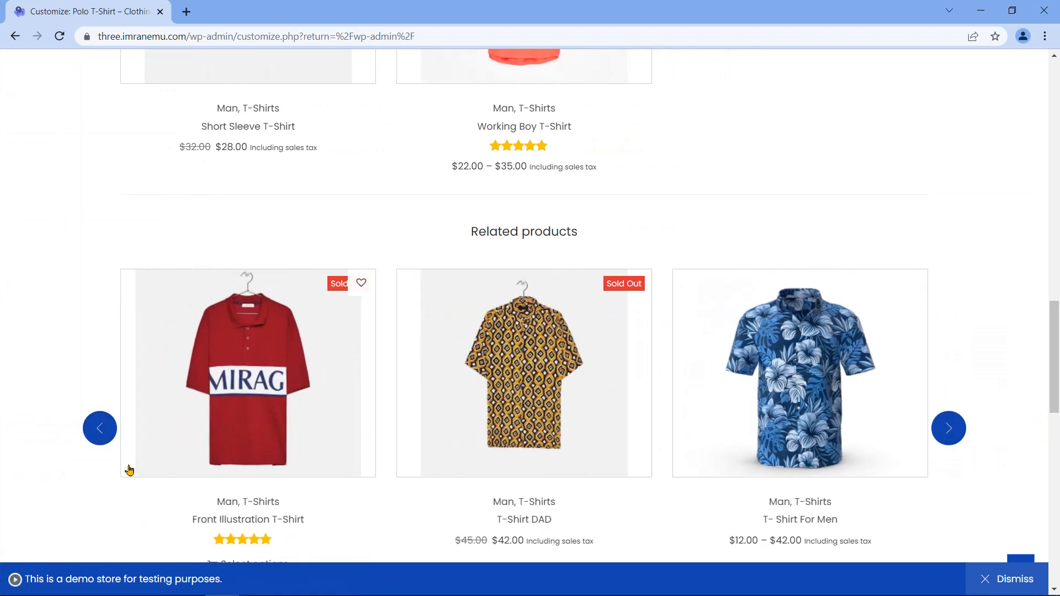
click(15, 579)
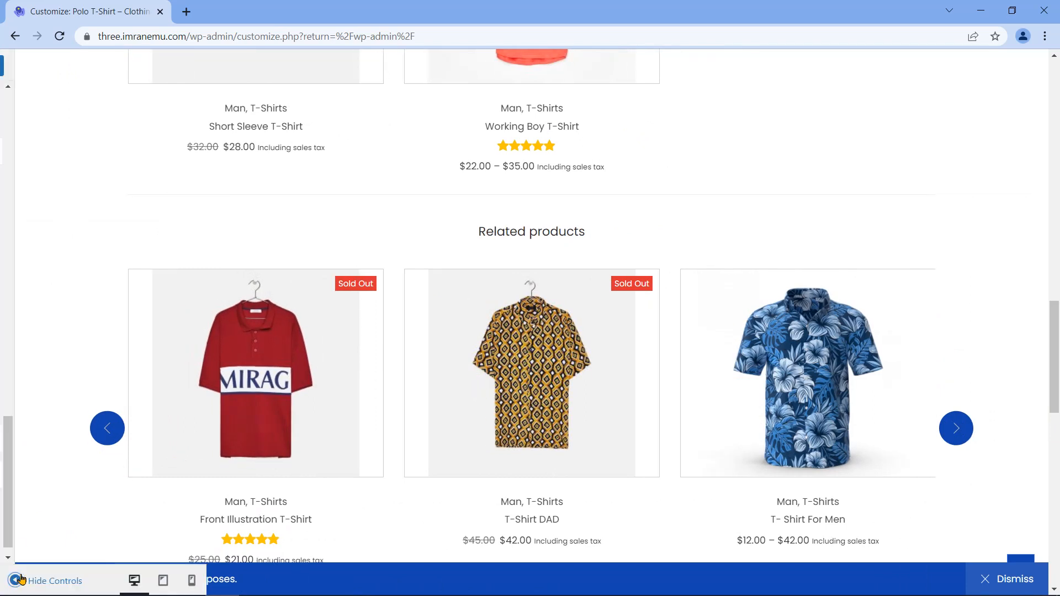
click(140, 423)
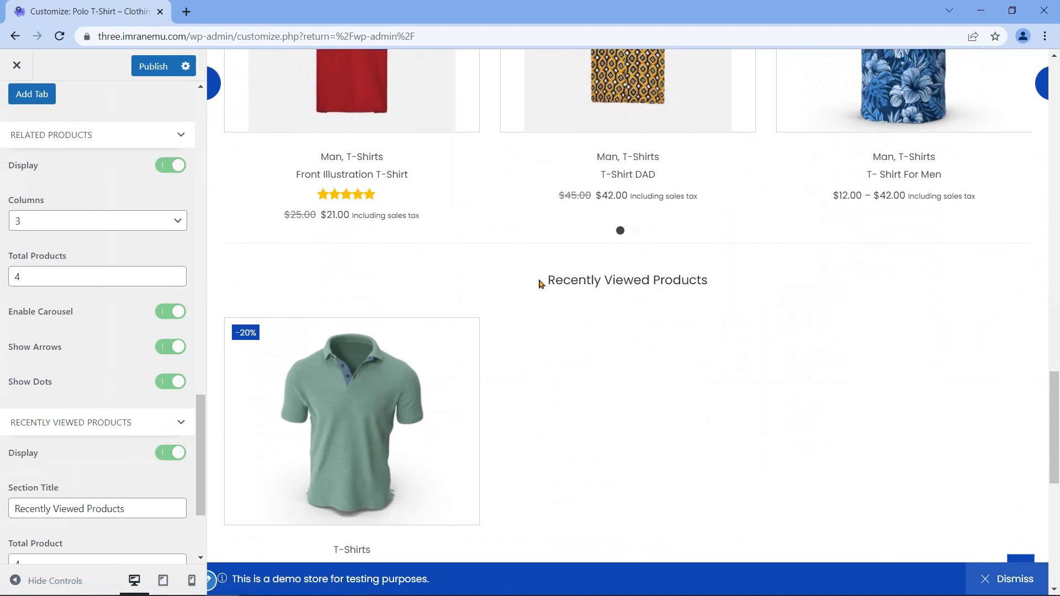
Step: Toggle the Recently Viewed Products Display off and back on, and check its heading in the preview
drag(549, 283, 724, 284)
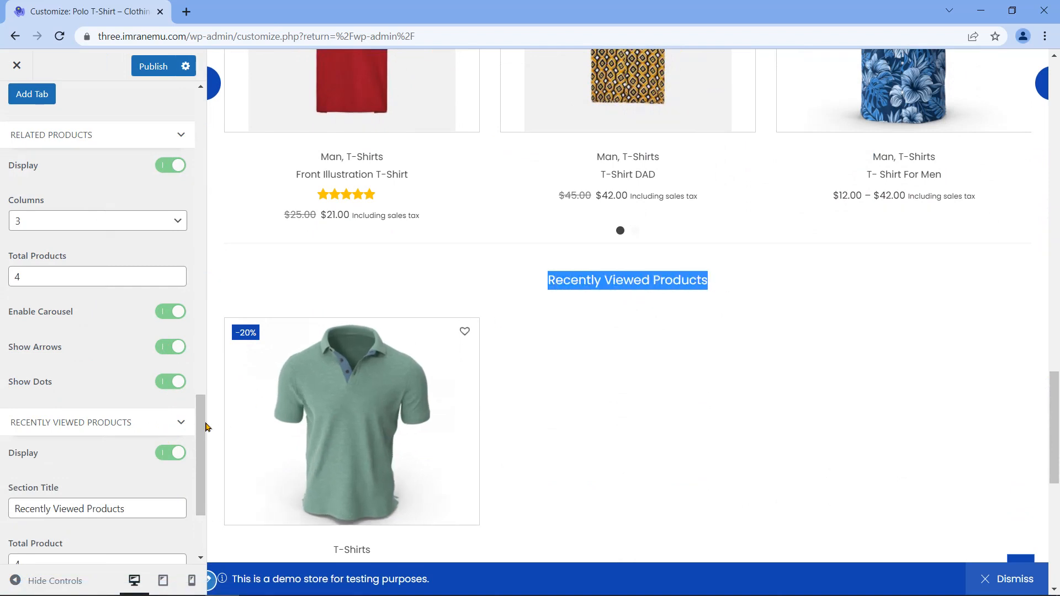
click(161, 456)
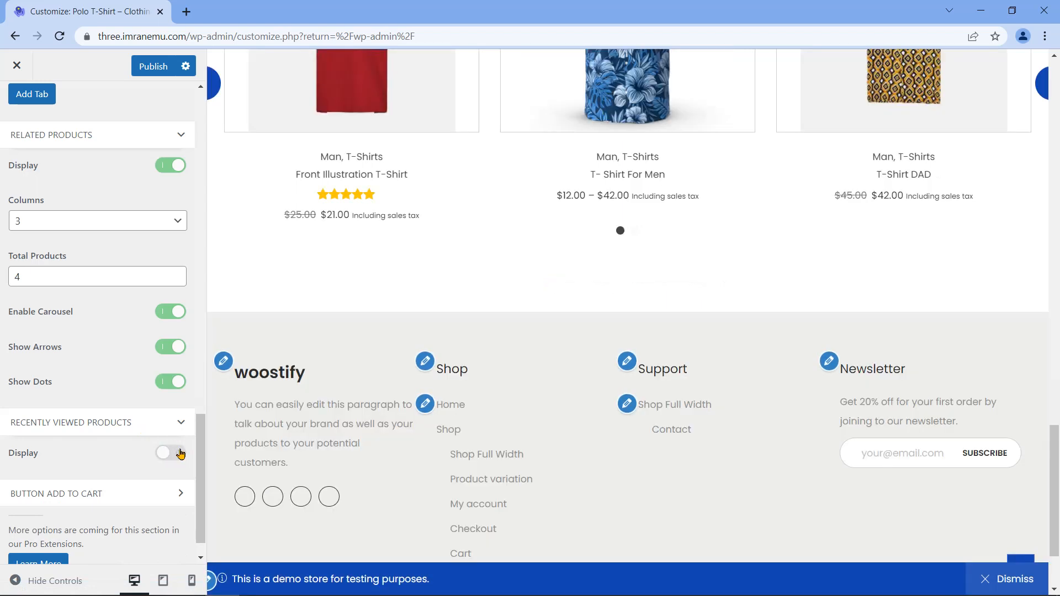
click(178, 453)
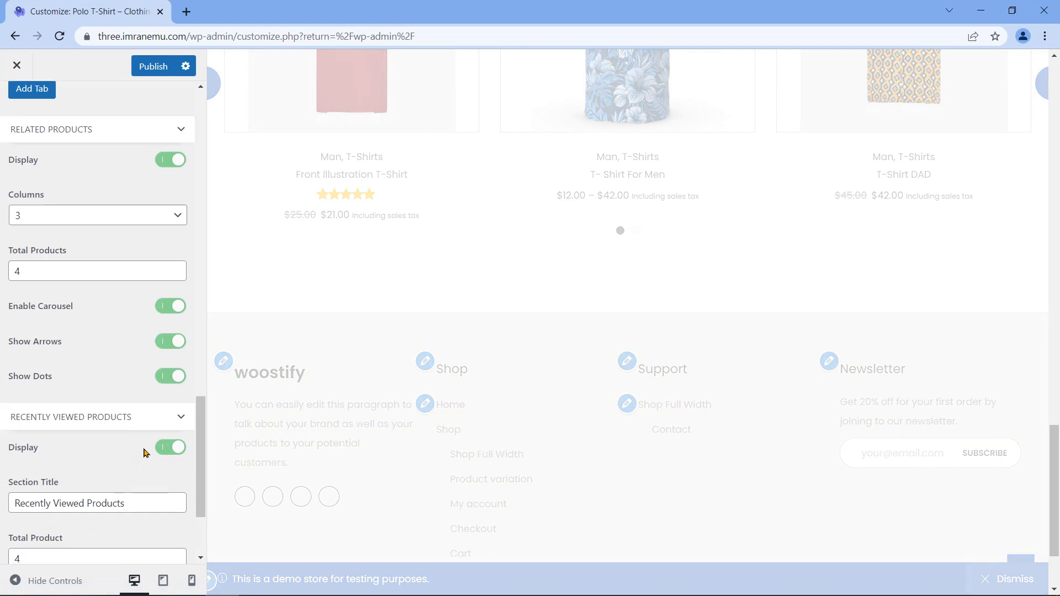
scroll(204, 435, down, 2)
scroll(204, 434, down, 2)
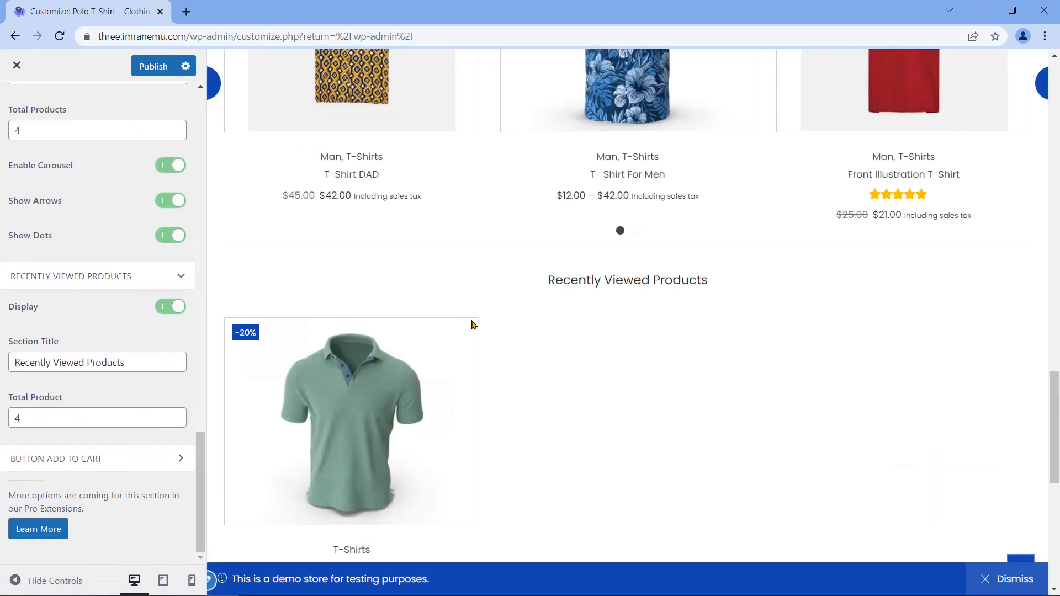
drag(137, 363, 1, 370)
drag(546, 279, 719, 281)
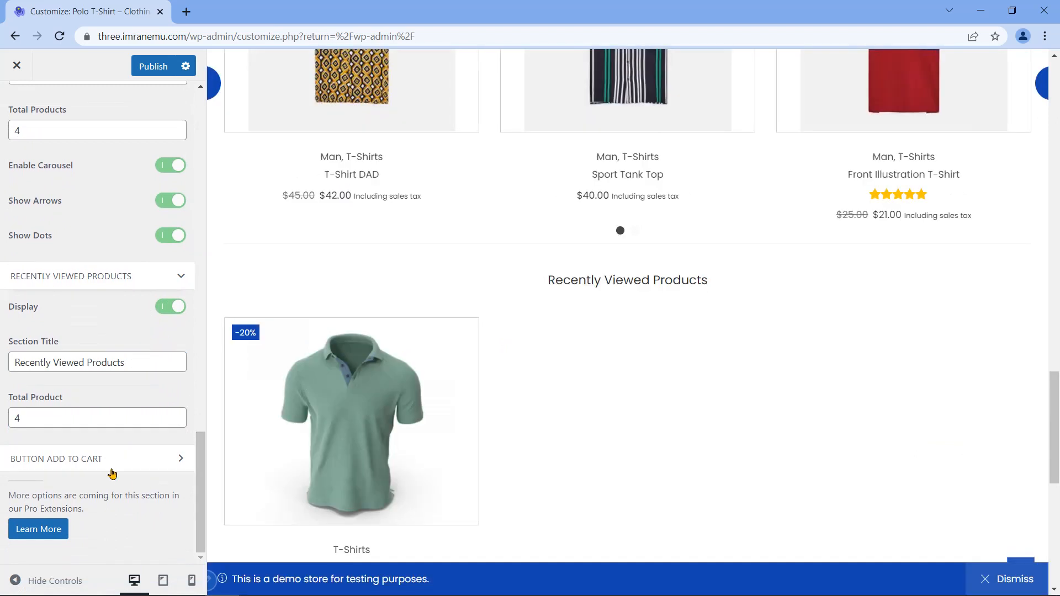
Step: Go over the Add To Cart button's background colour and border radius options, then publish the changes
click(29, 459)
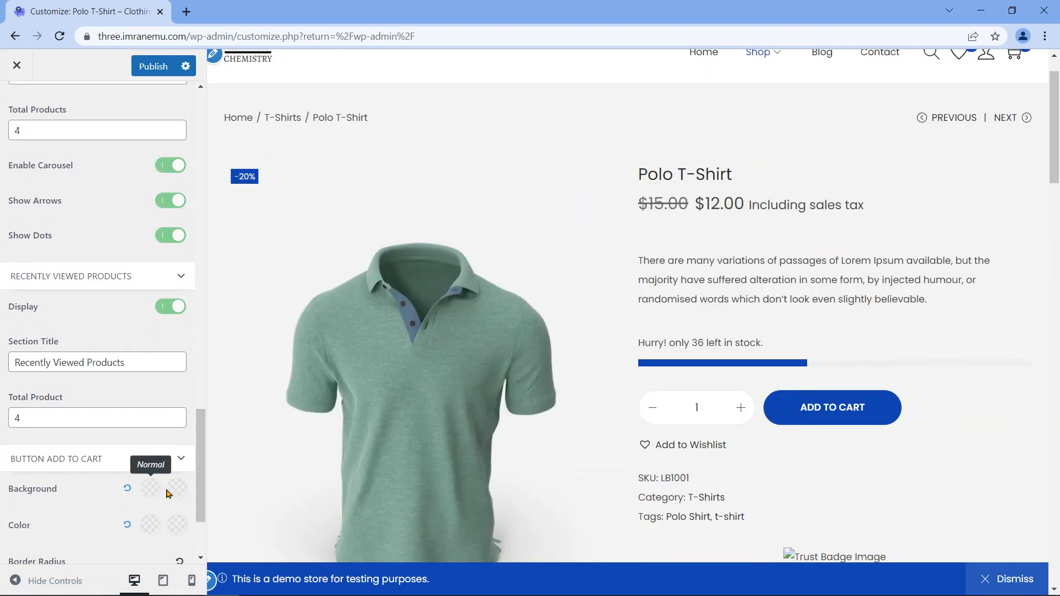
double_click(55, 492)
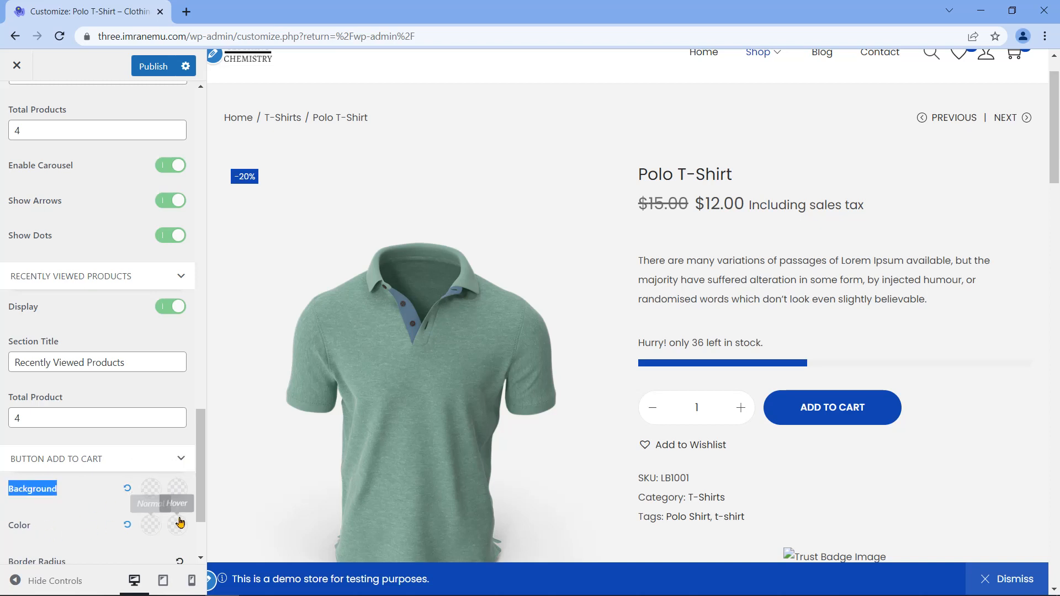
scroll(180, 522, down, 2)
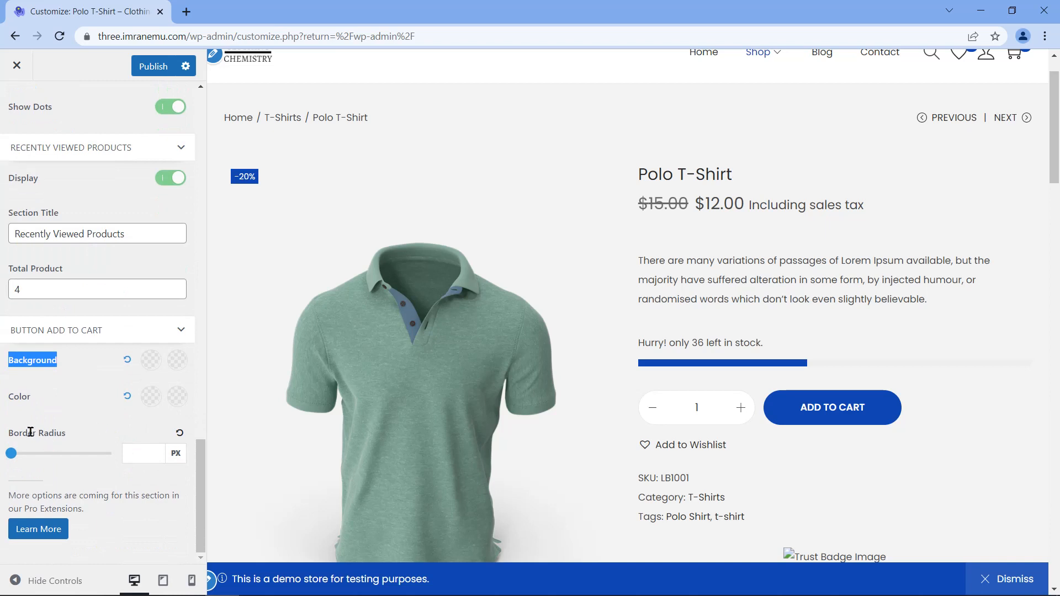
triple_click(31, 434)
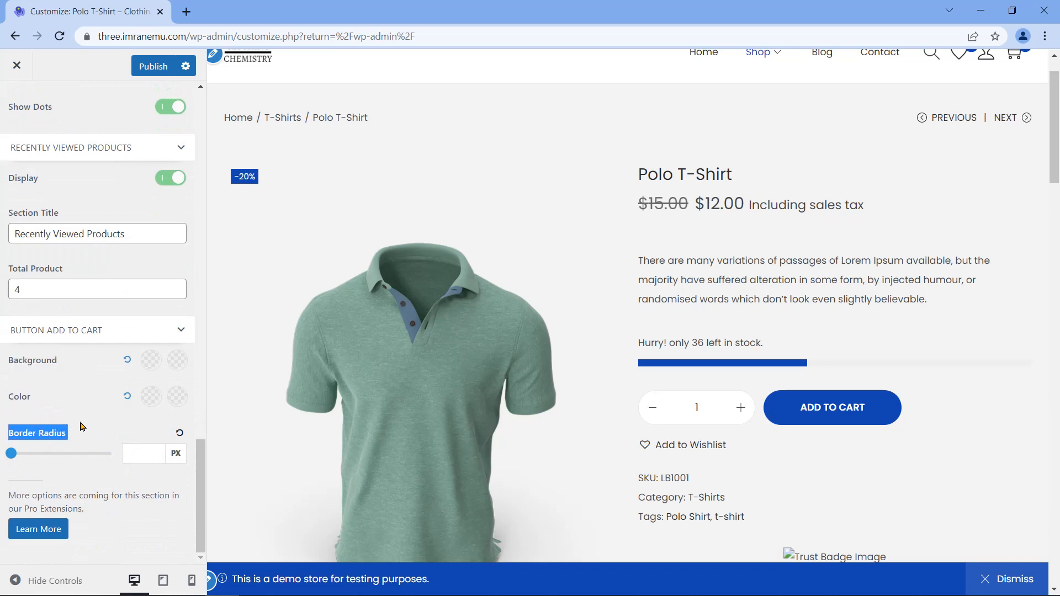
click(149, 66)
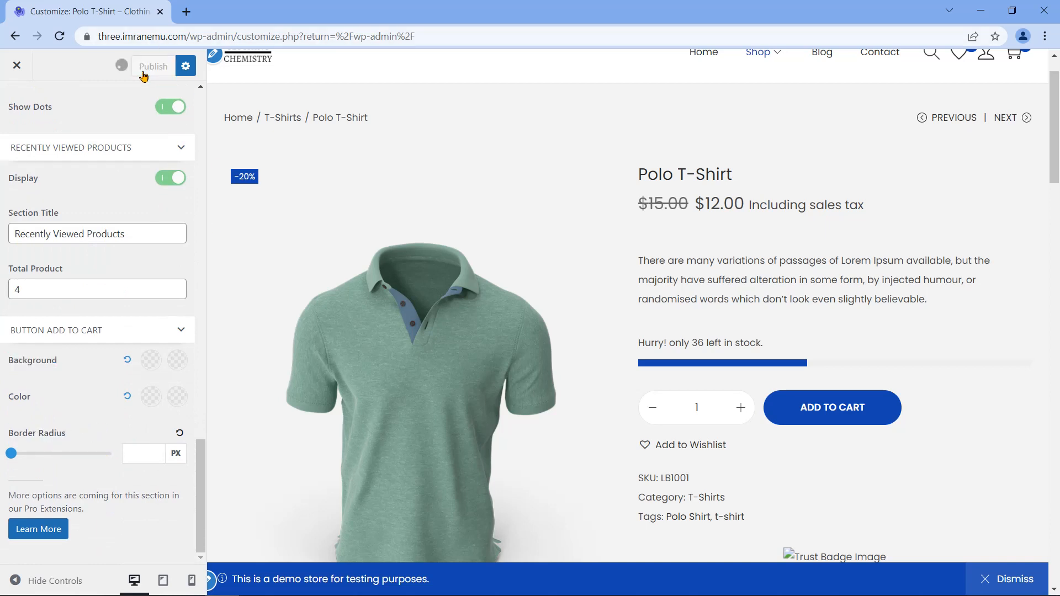
scroll(172, 259, up, 15)
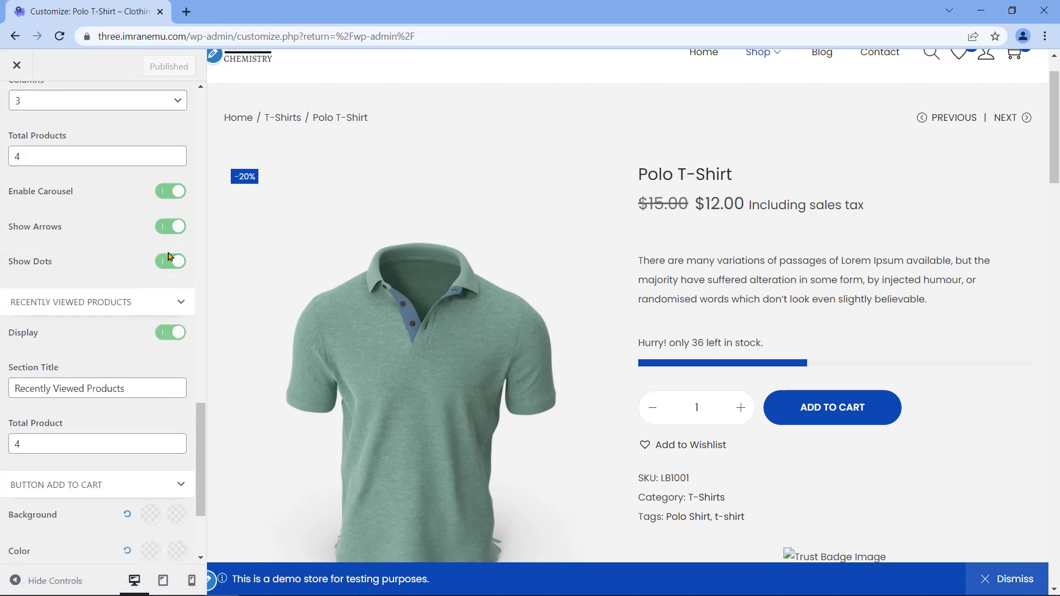
scroll(171, 260, up, 8)
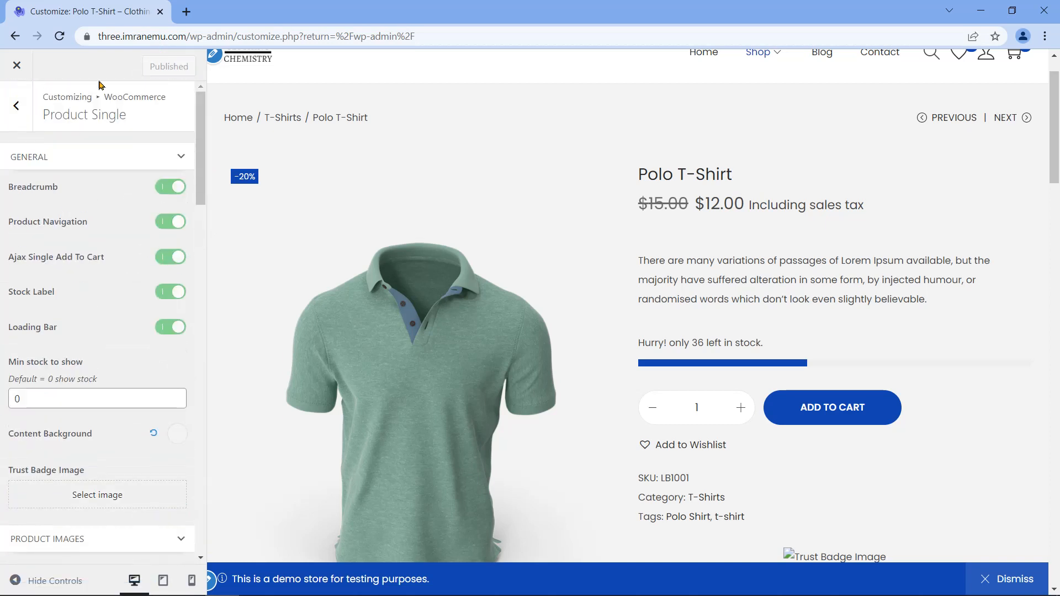
Step: Add the Polo T-Shirt to the cart, view the full cart page, and open Cart Page settings
click(17, 108)
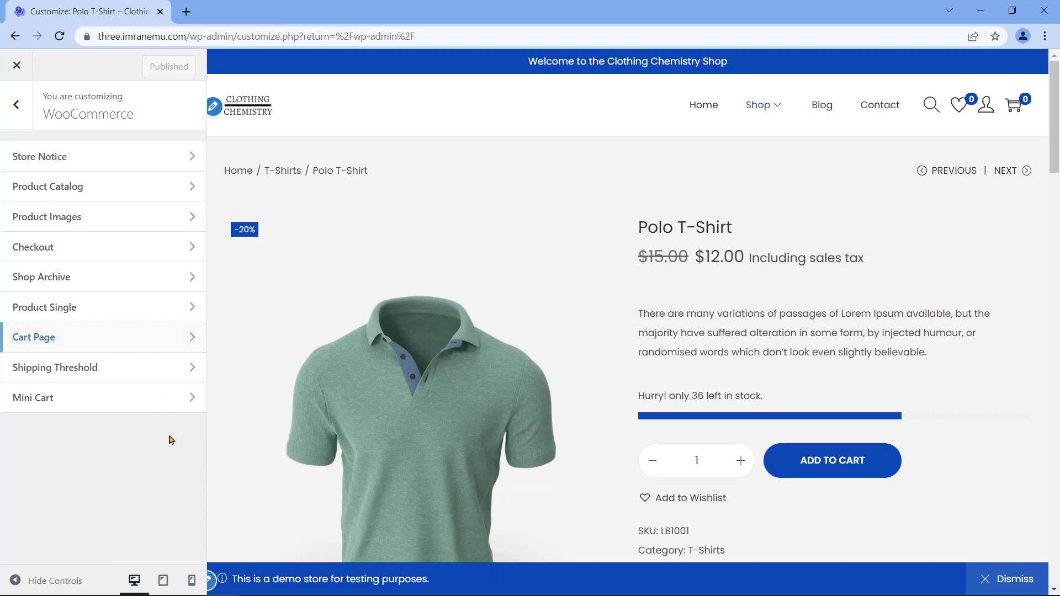
scroll(552, 441, down, 1)
click(826, 393)
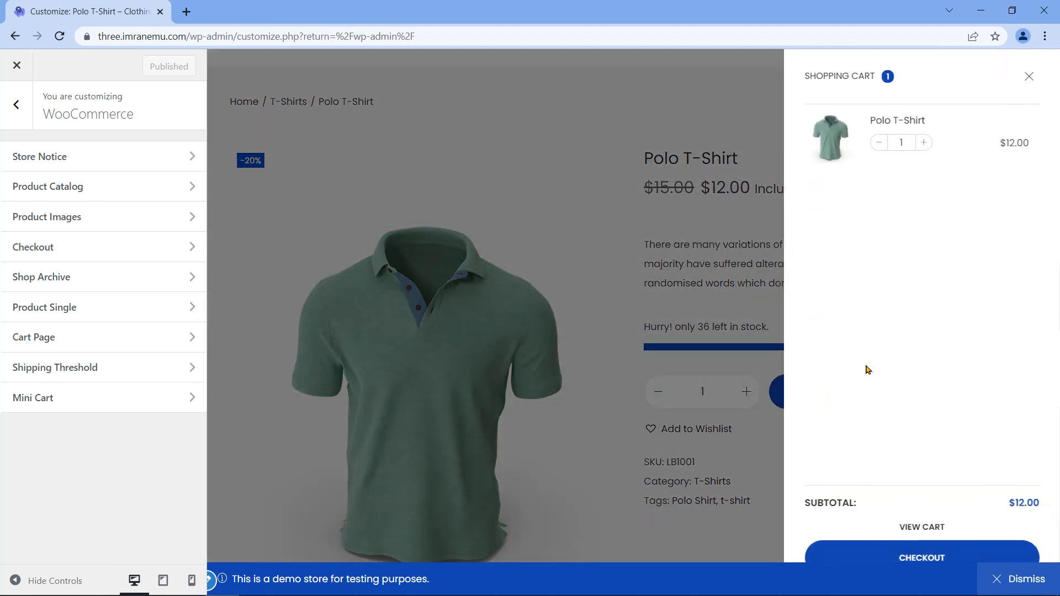
click(932, 526)
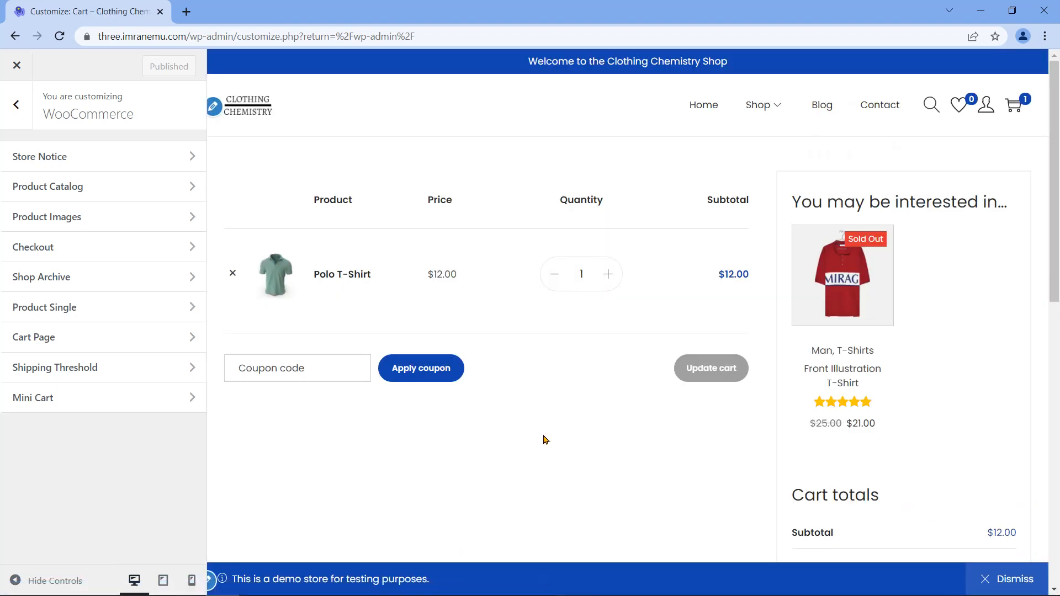
scroll(678, 427, down, 3)
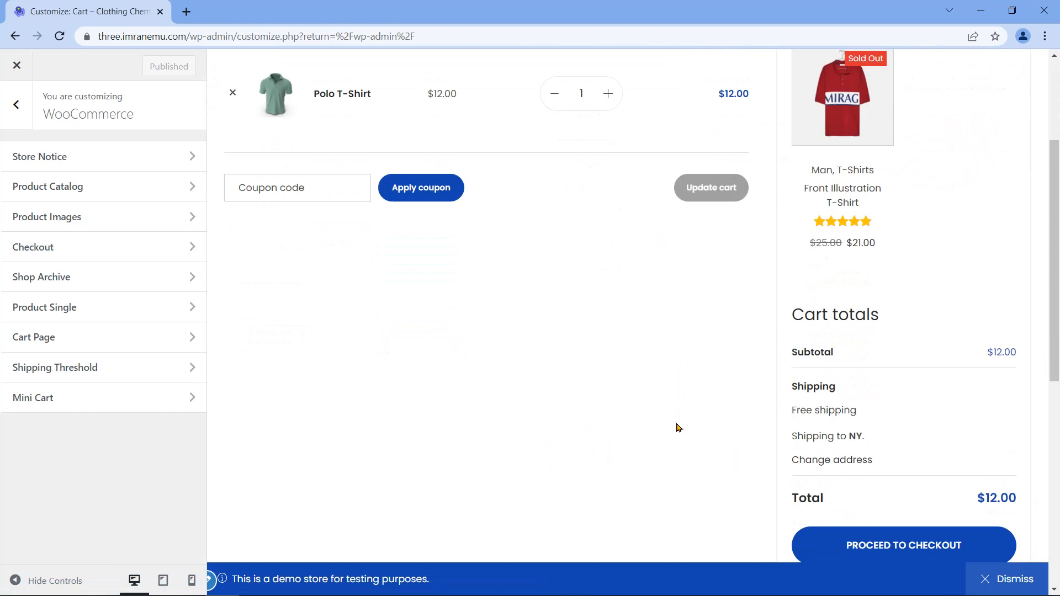
scroll(675, 429, up, 4)
click(83, 335)
Step: Switch the Cart Page Layout to stacked, then back to side-by-side, and return to the section list
drag(10, 148, 86, 155)
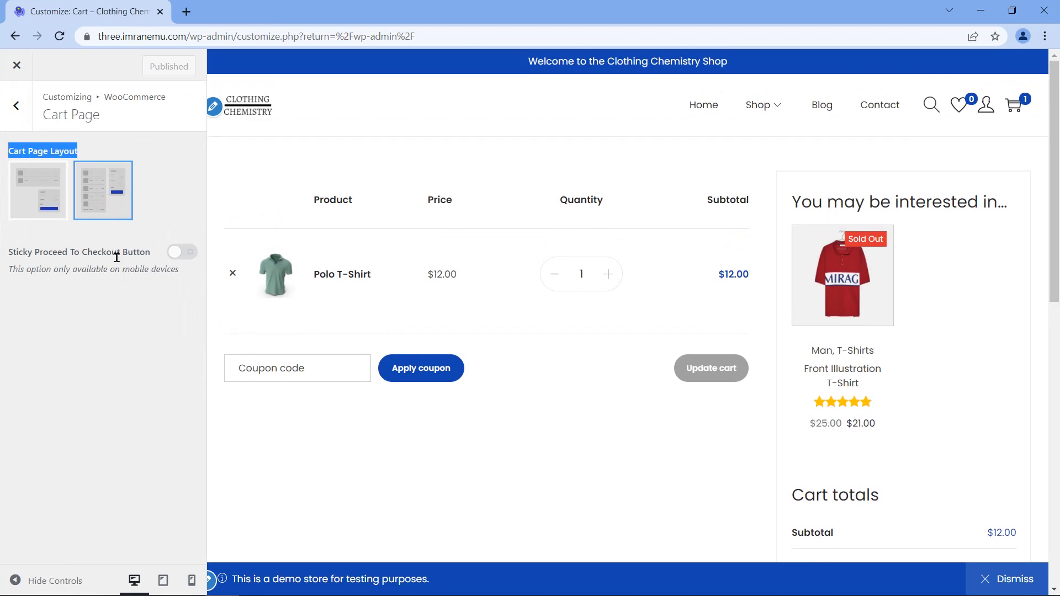
mouse_move(1056, 203)
mouse_down()
mouse_move(1056, 486)
mouse_move(1057, 204)
mouse_up()
click(50, 204)
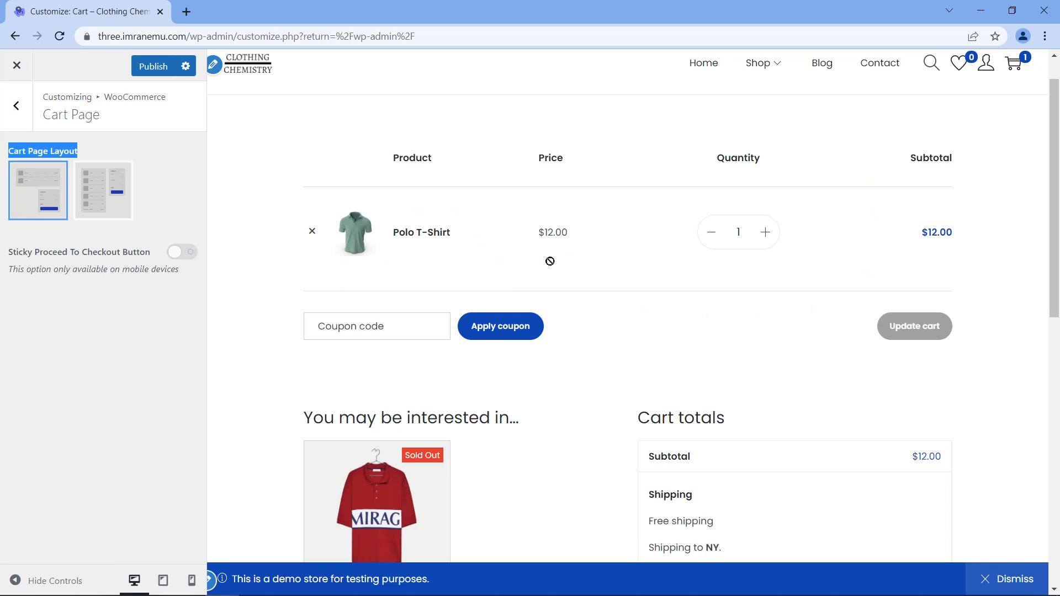
drag(1051, 148, 1051, 261)
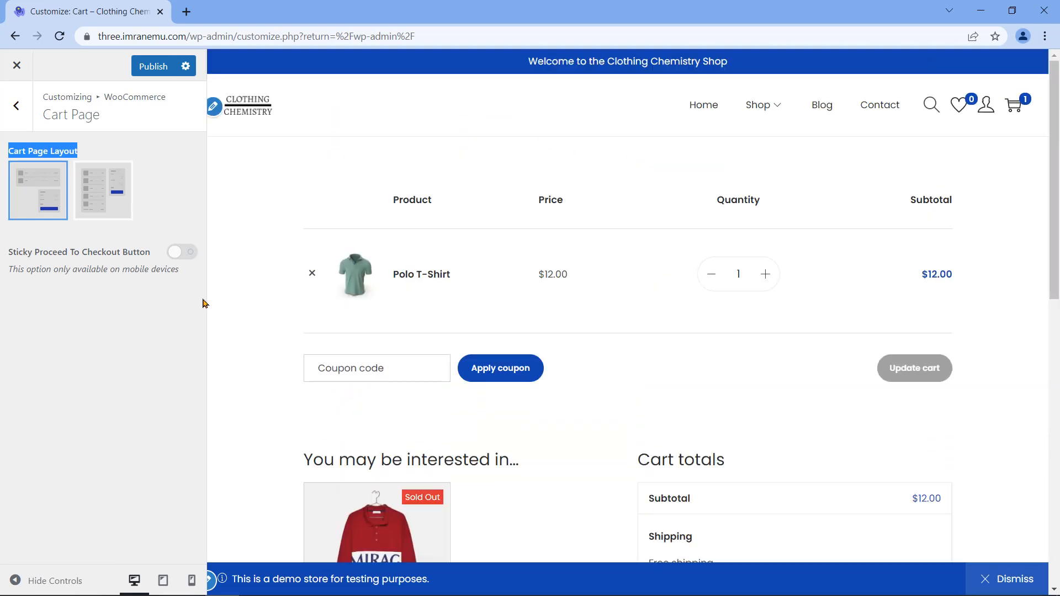
triple_click(37, 254)
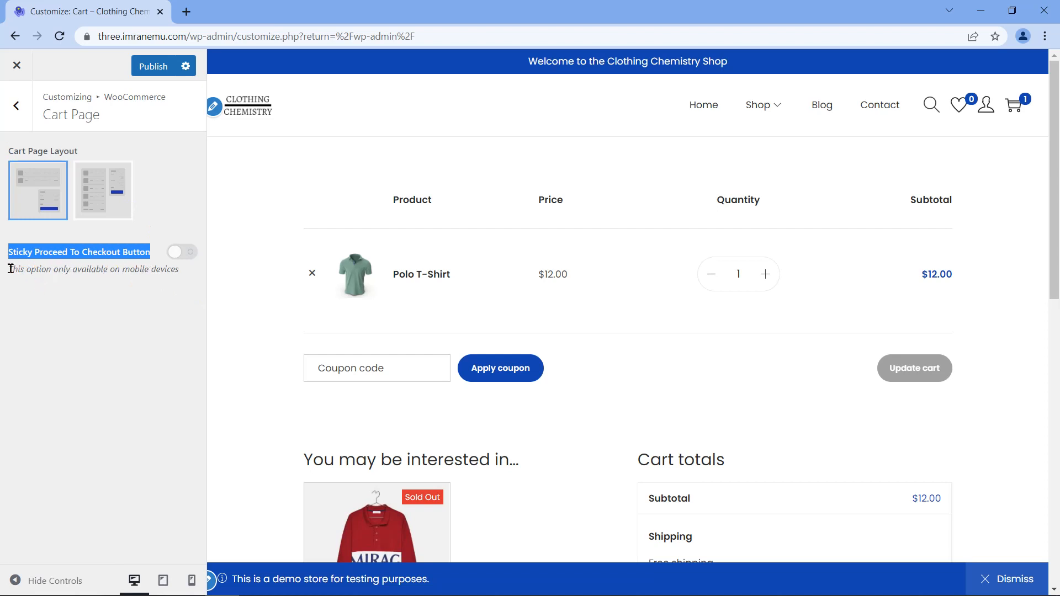
click(155, 293)
click(116, 215)
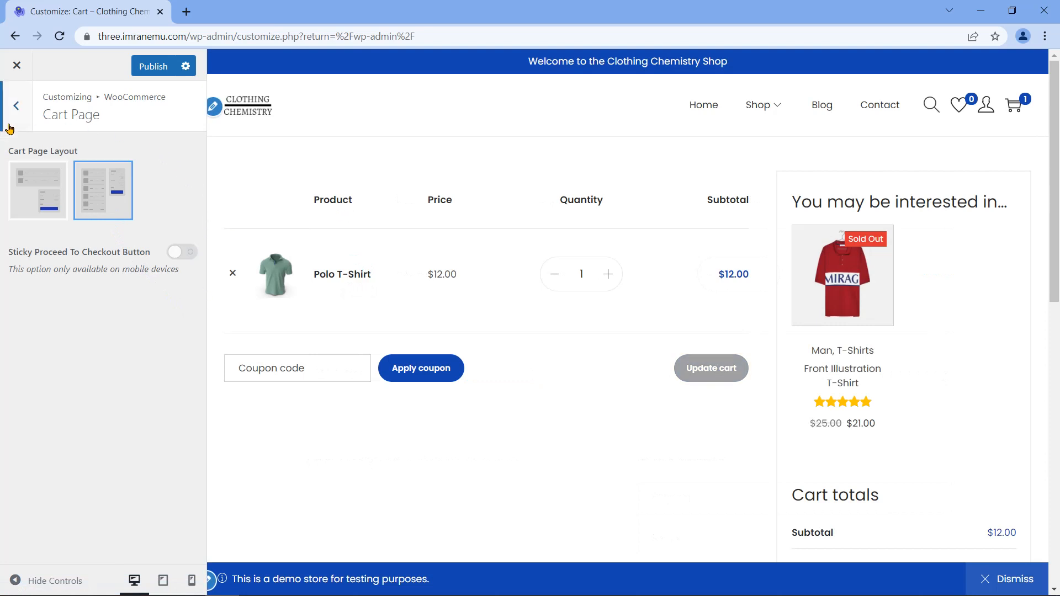
click(18, 107)
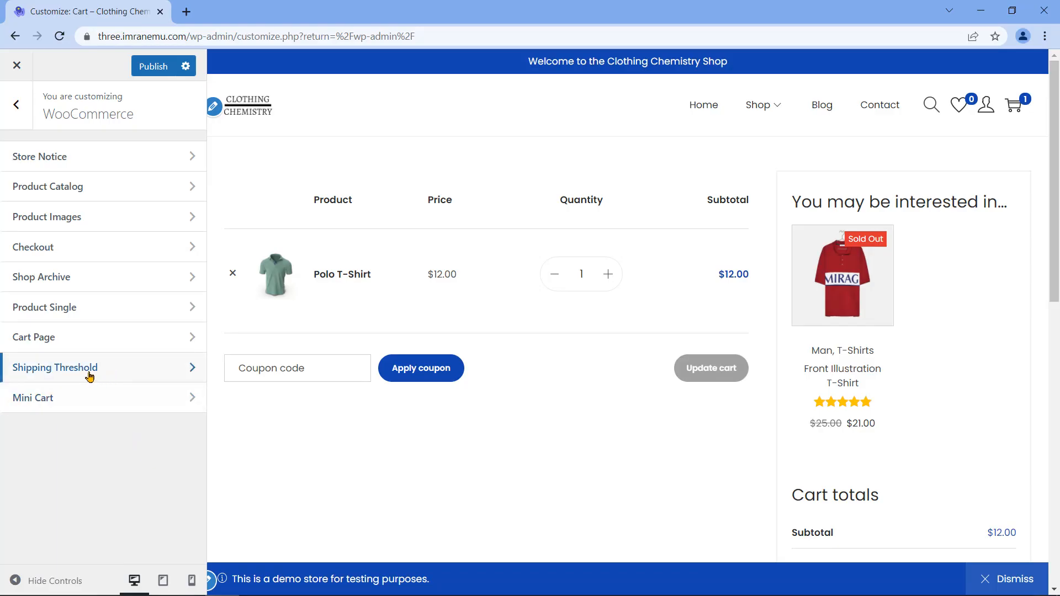
Step: Go over the Shipping Threshold options: on/off, confetti, progress bar, goal amount and messages
click(117, 369)
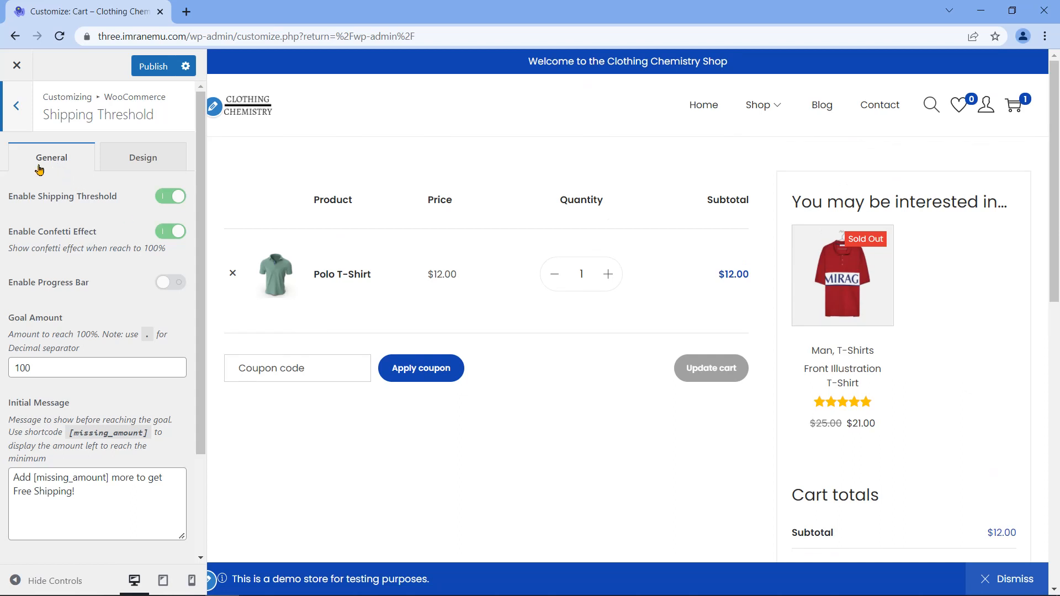
triple_click(55, 197)
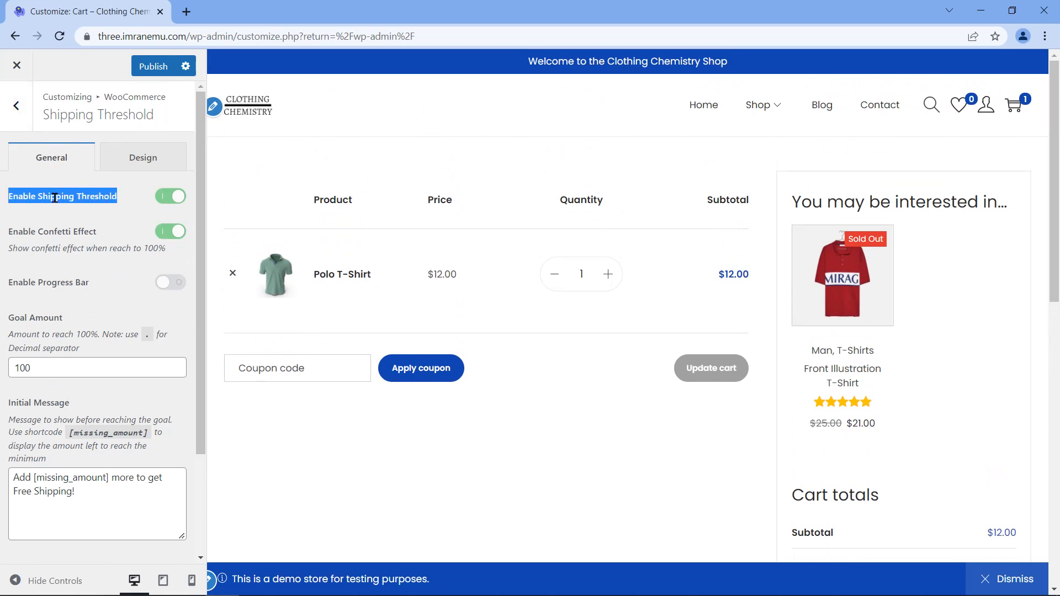
triple_click(57, 233)
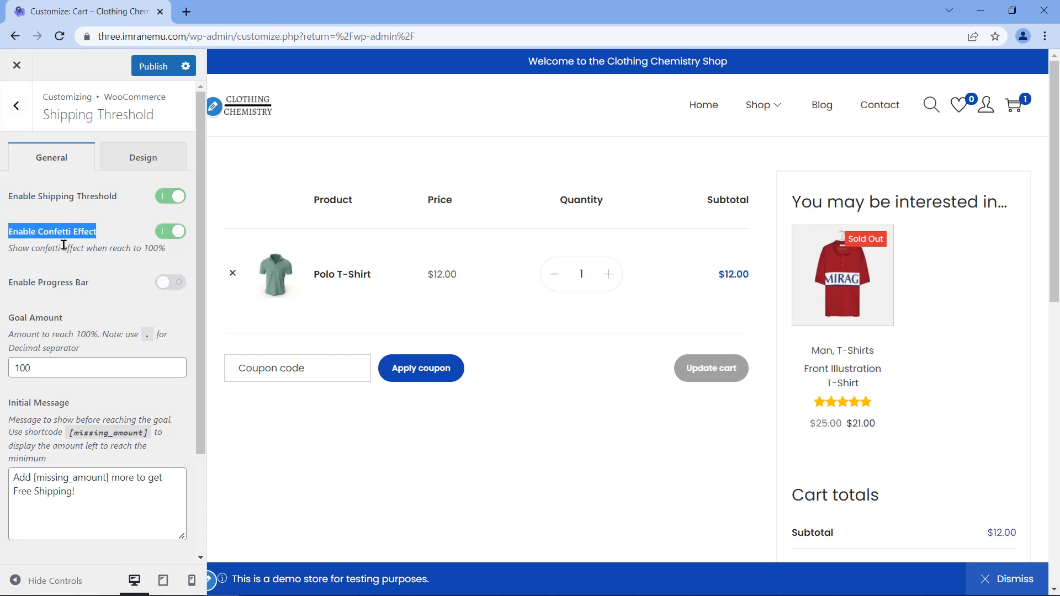
triple_click(37, 283)
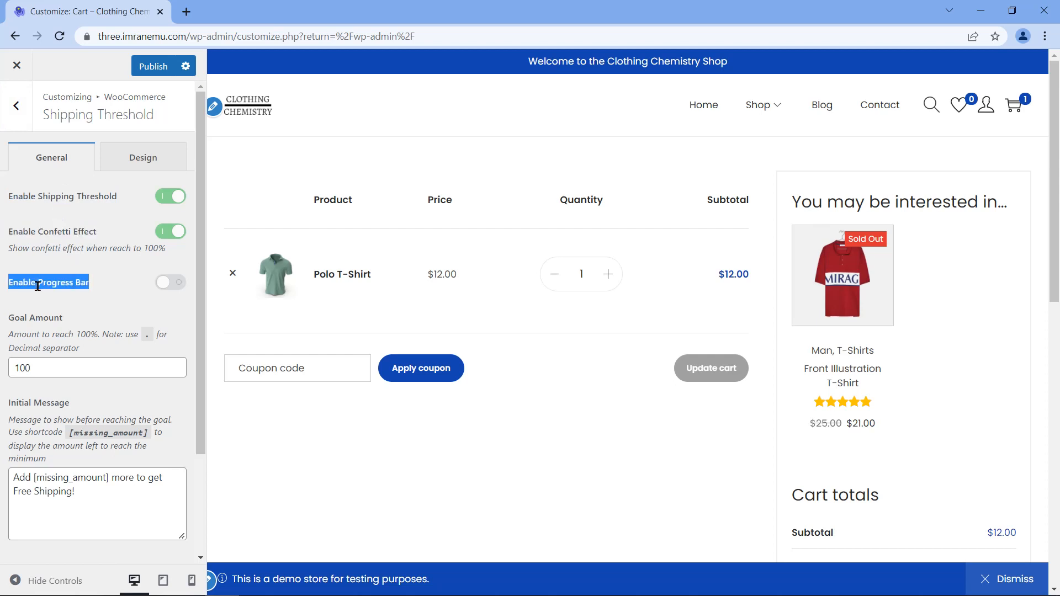
triple_click(36, 318)
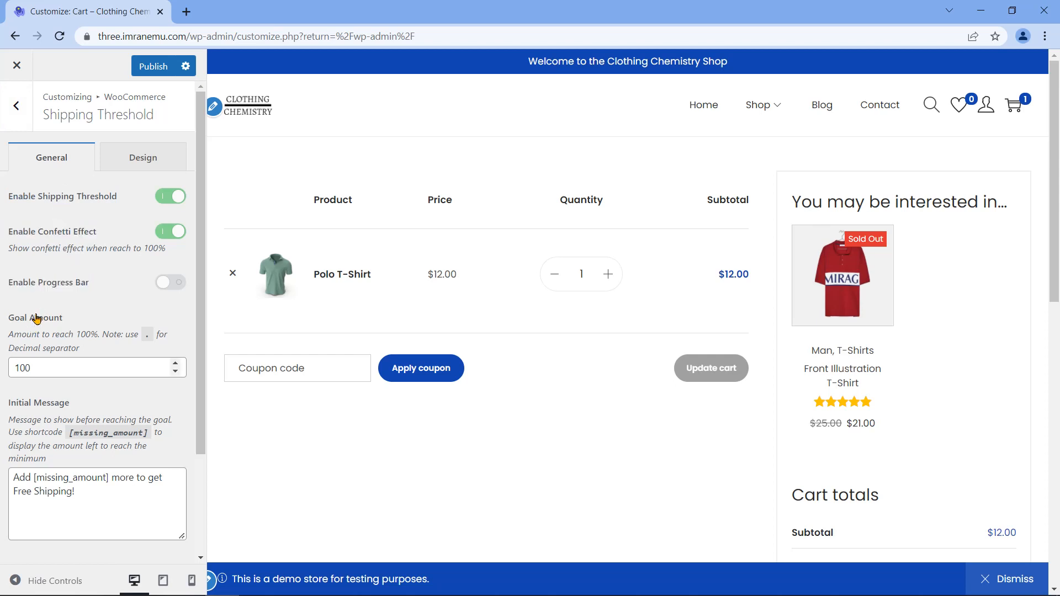
scroll(36, 318, down, 1)
triple_click(44, 334)
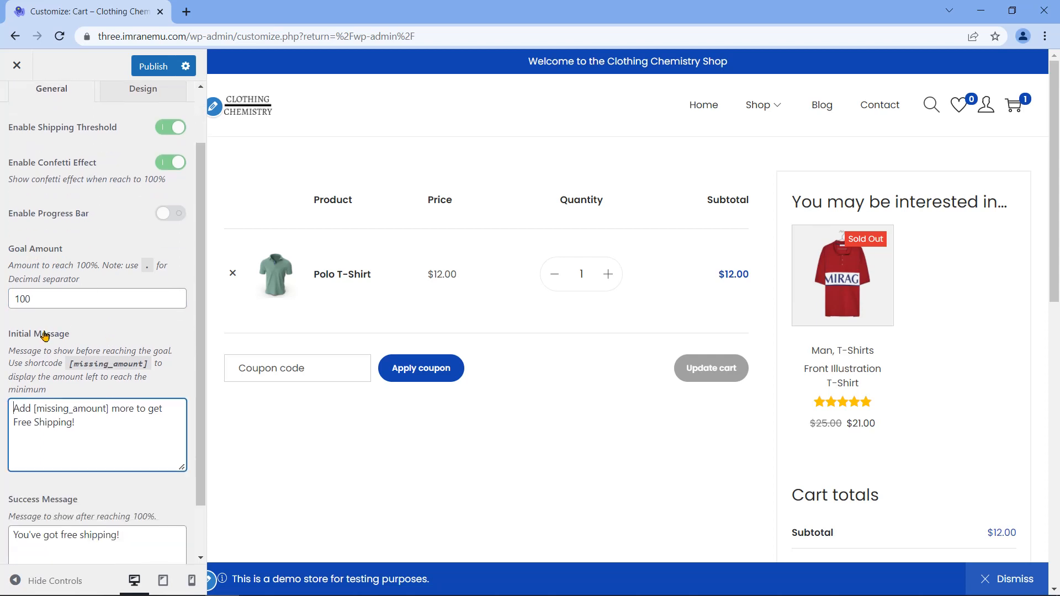
scroll(127, 375, down, 1)
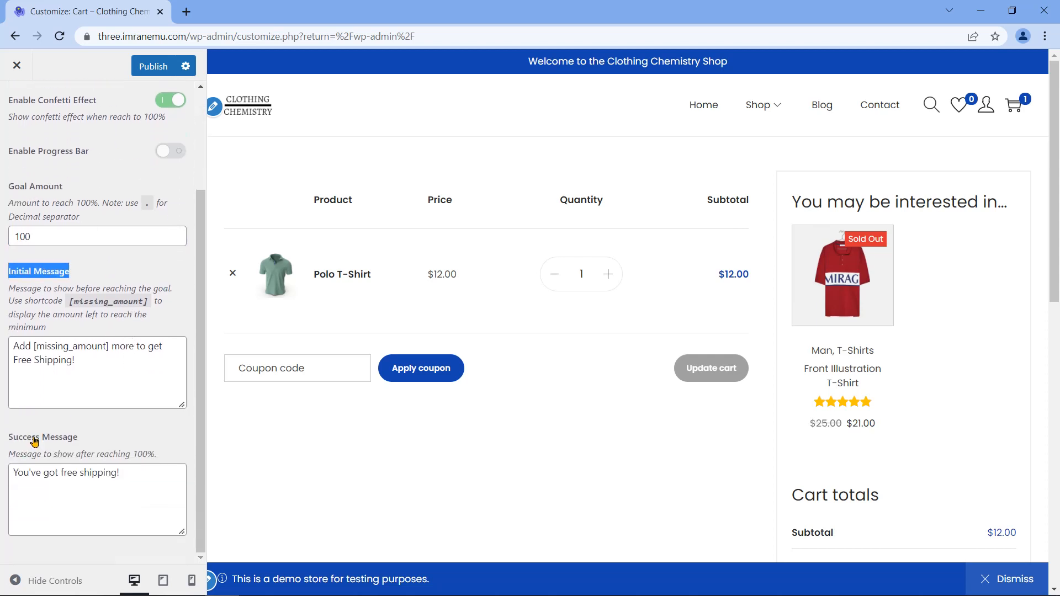
double_click(34, 440)
click(34, 440)
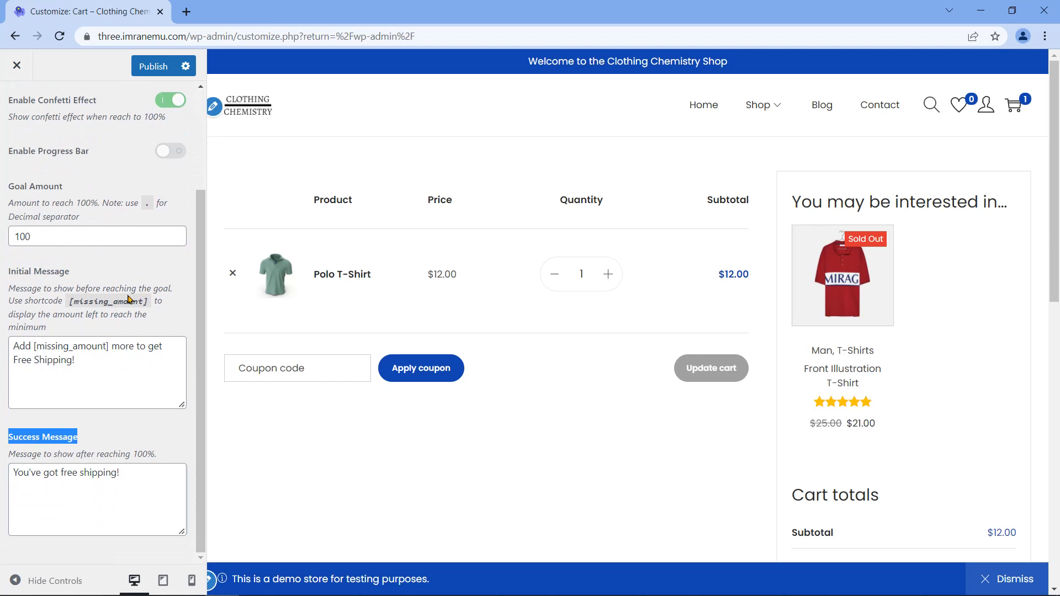
scroll(129, 299, up, 2)
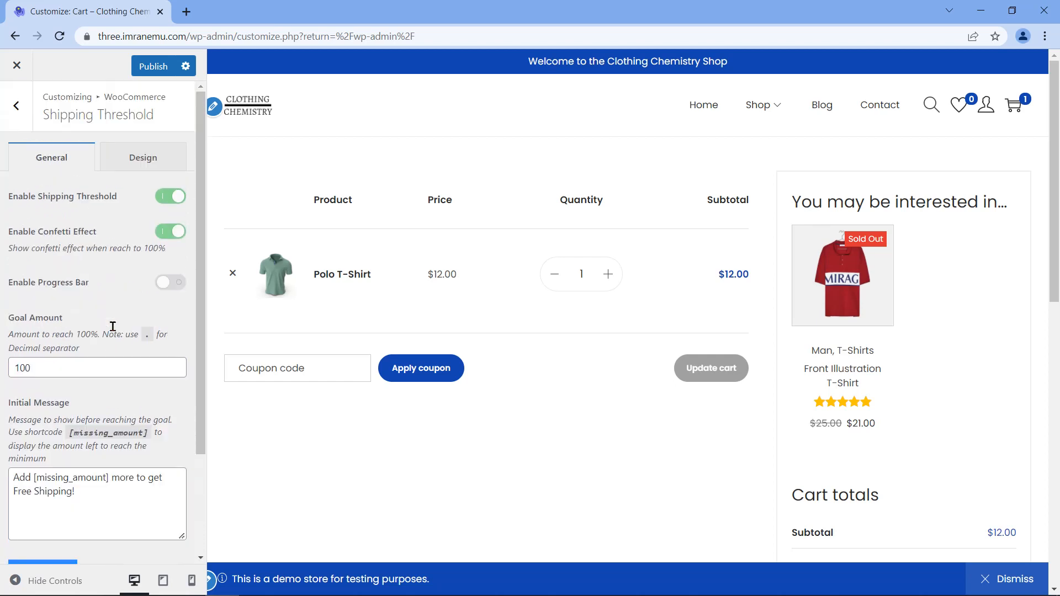
Step: Open the Design tab to check Message Color and Progress Bar Color
click(123, 171)
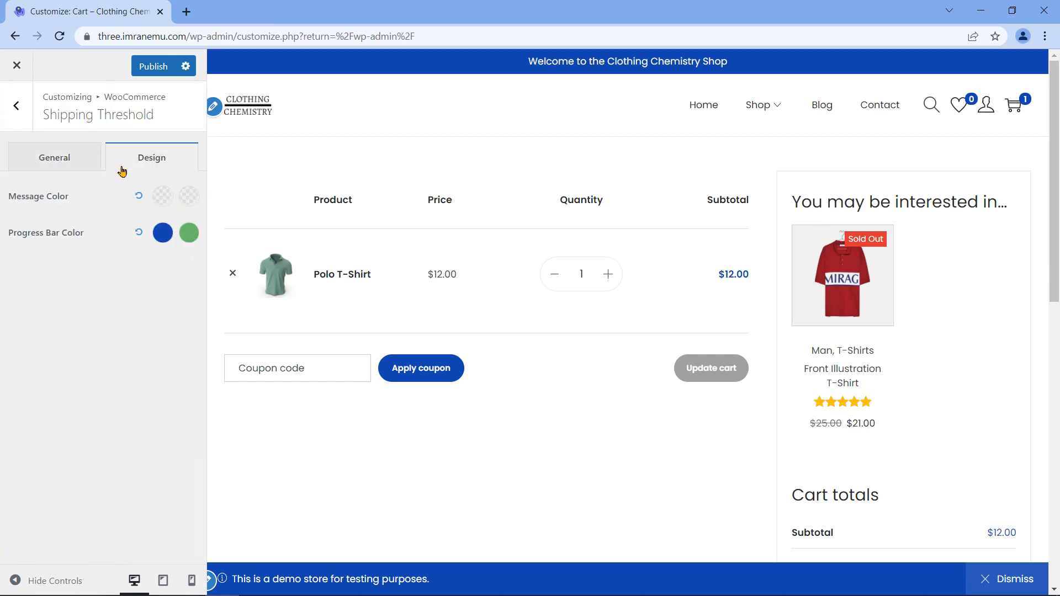
triple_click(34, 201)
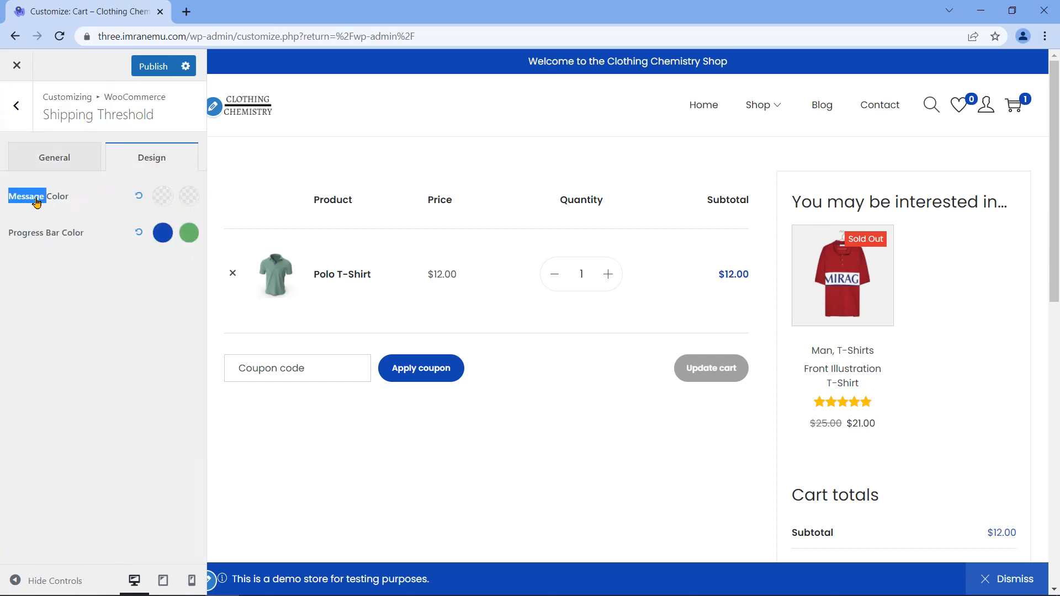
click(43, 243)
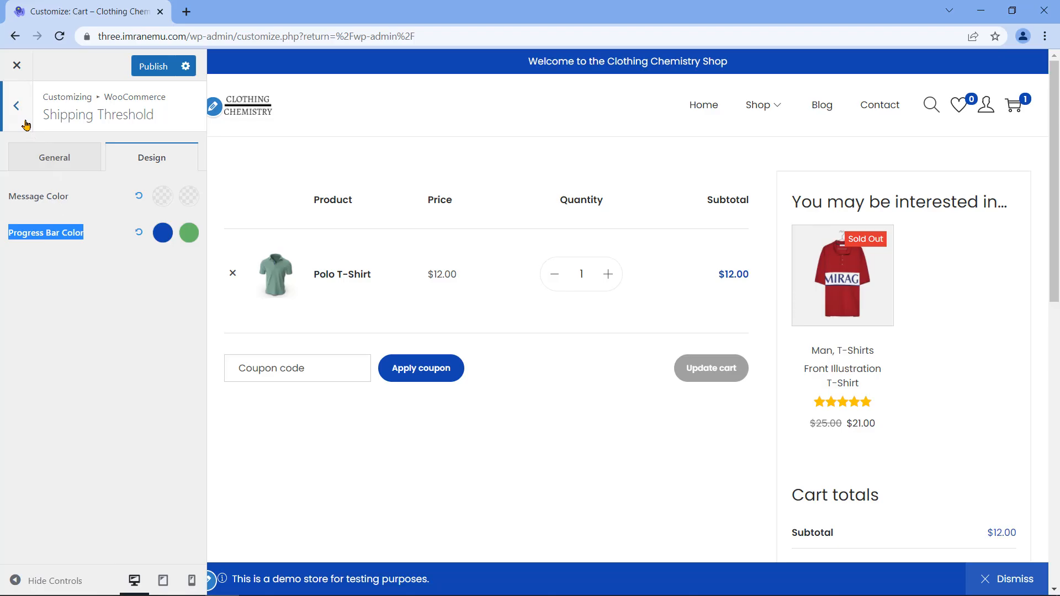
Step: Go back from Shipping Threshold to the WooCommerce section list
click(16, 105)
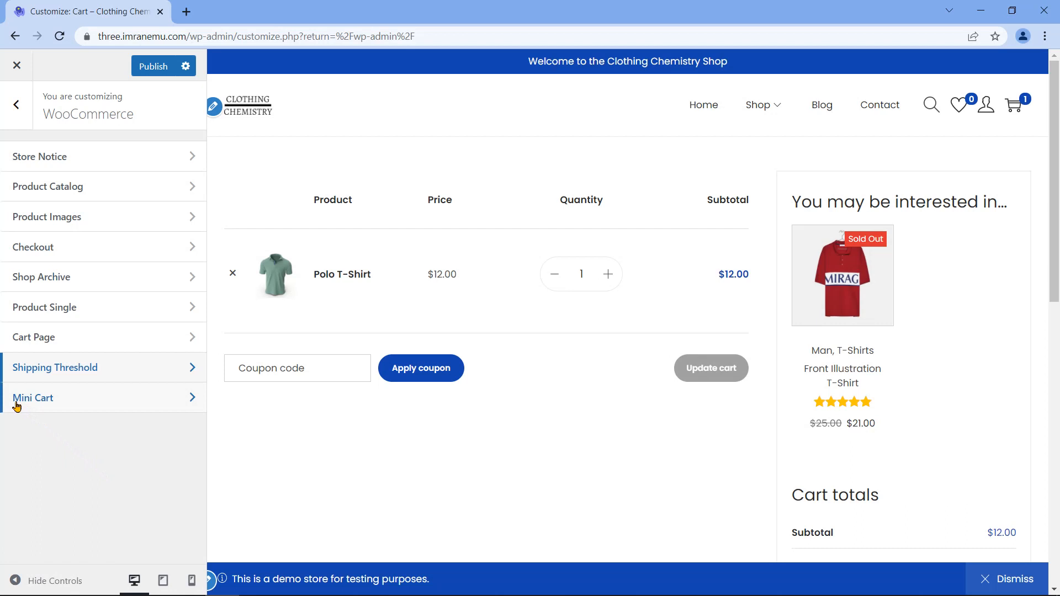
Step: Open Mini Cart and go over the General Empty Cart Message and Empty Cart Button settings
click(94, 397)
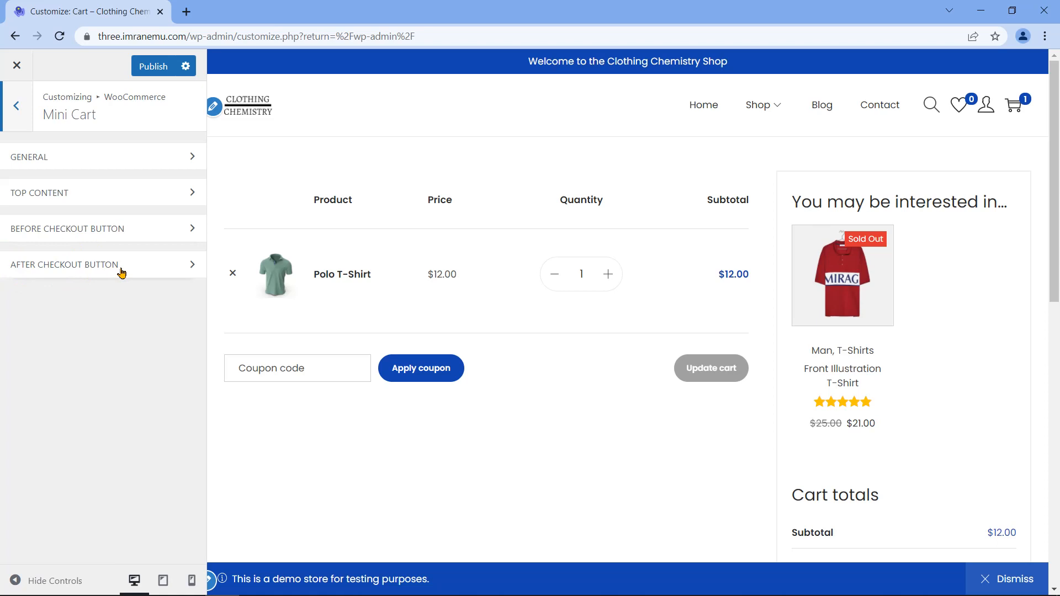
click(91, 160)
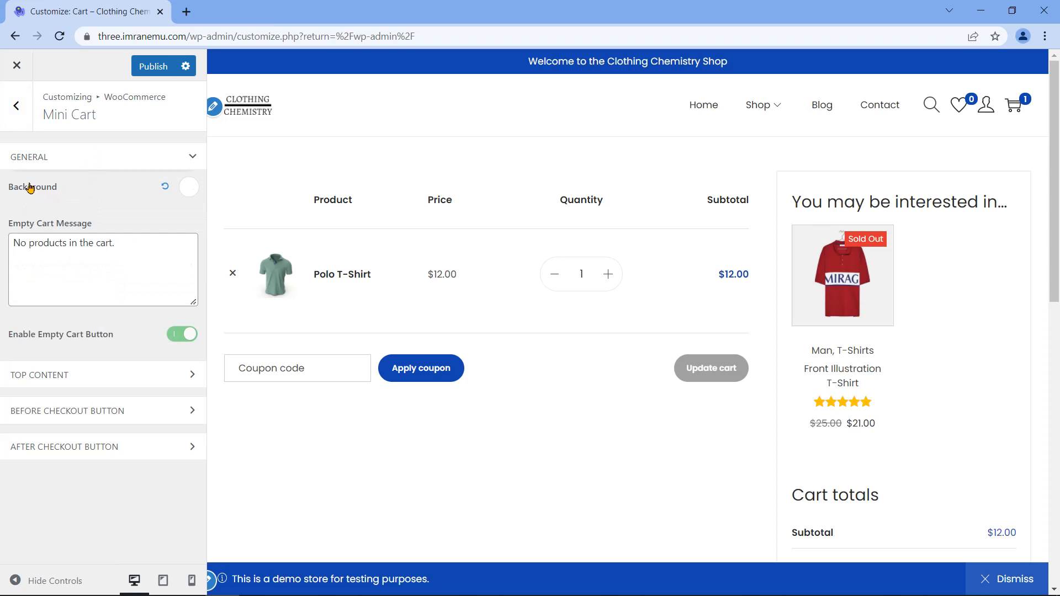
triple_click(45, 226)
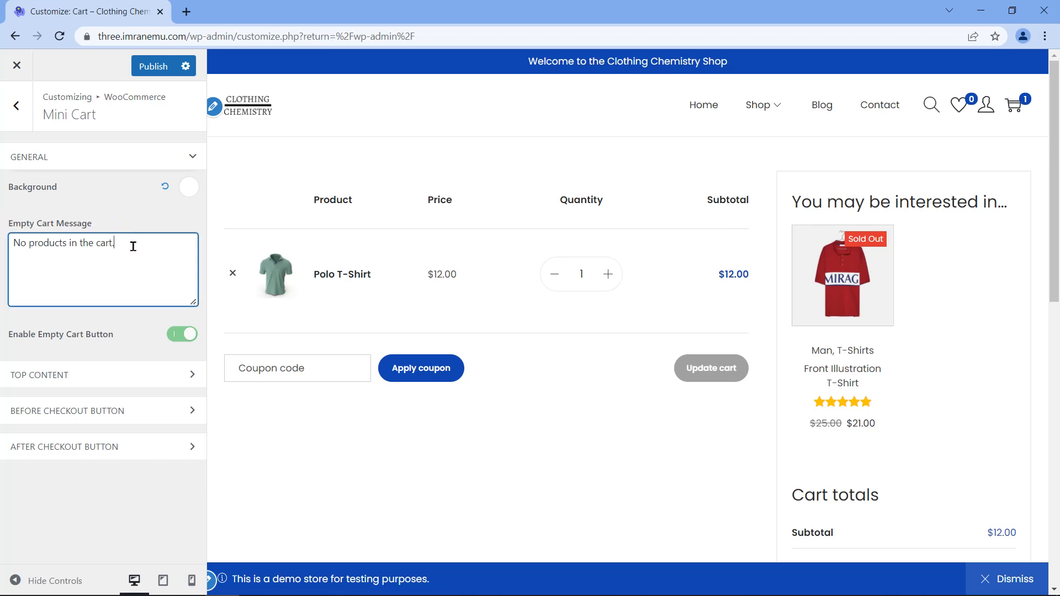
drag(133, 246, 11, 259)
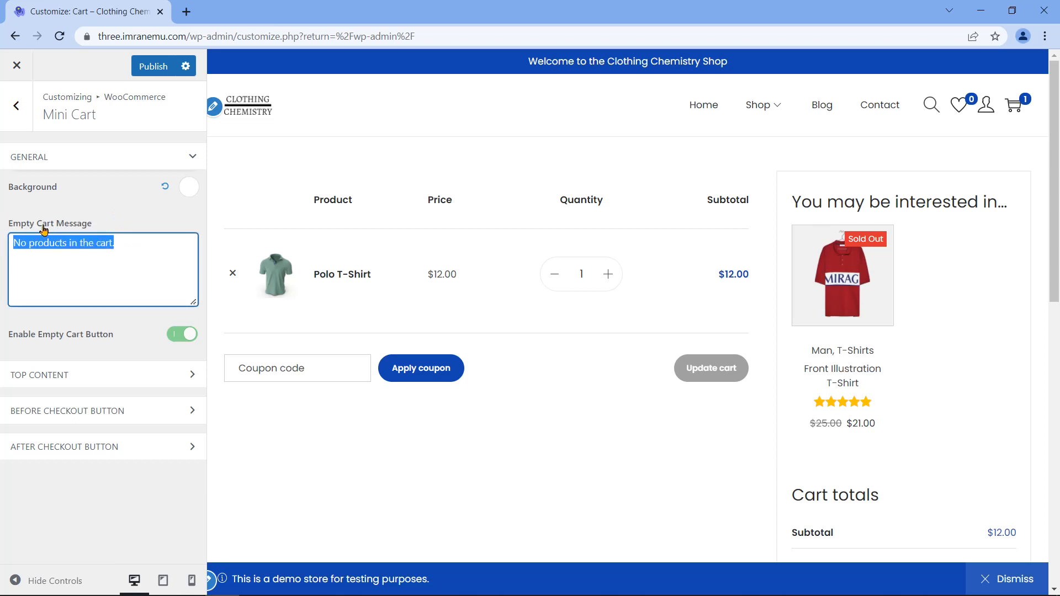
drag(29, 341, 117, 344)
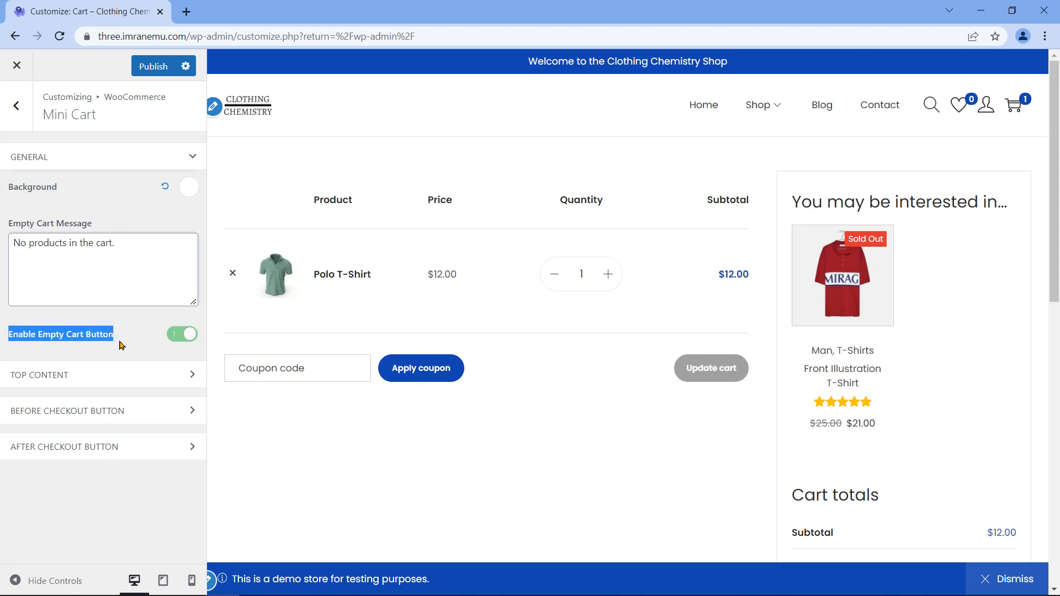
Step: Keep the Top Content selection set to None
click(101, 375)
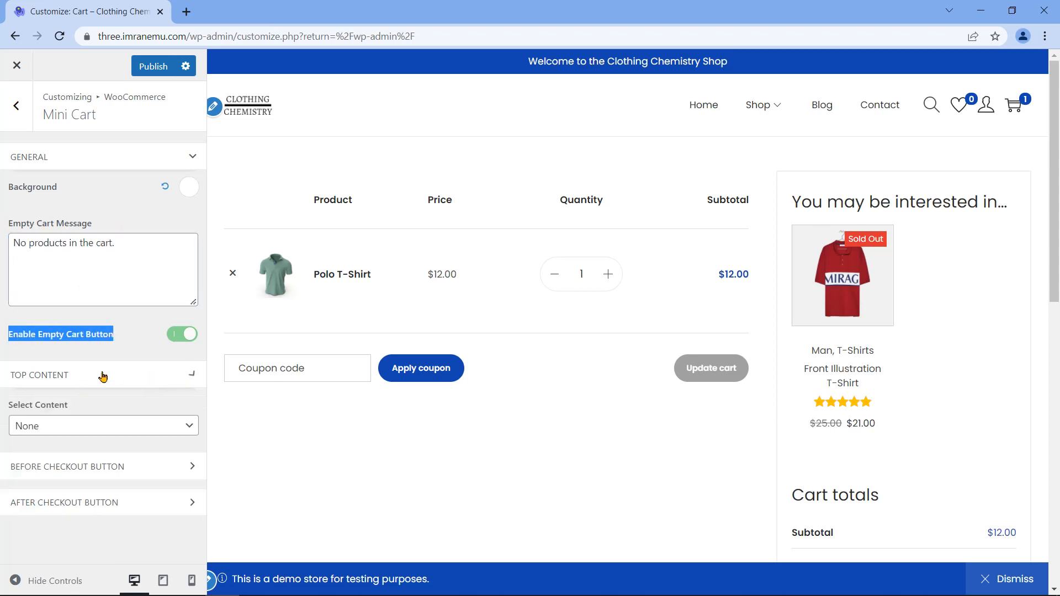
triple_click(34, 408)
click(96, 423)
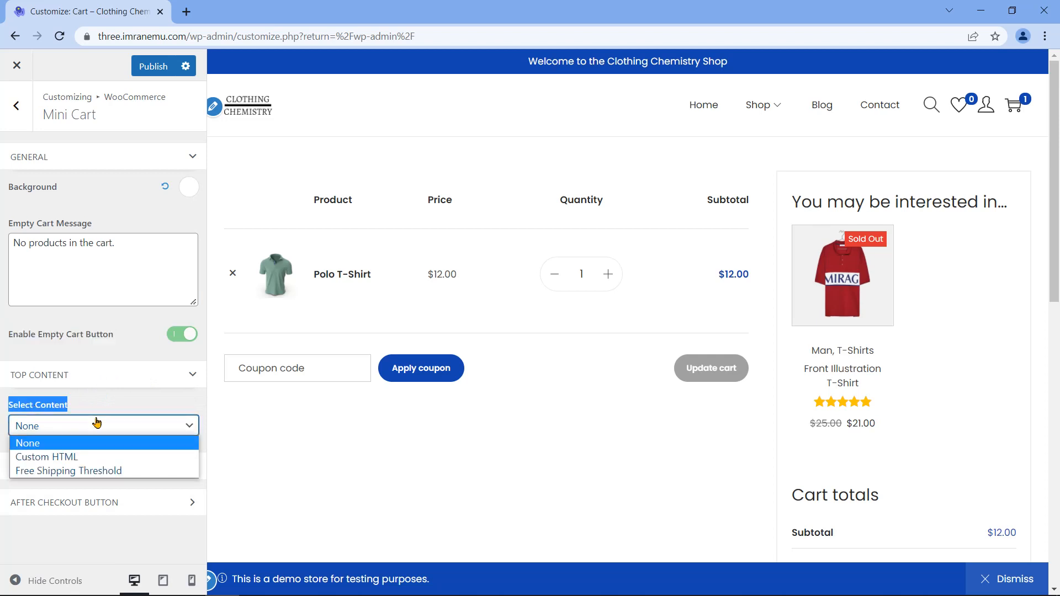
click(97, 423)
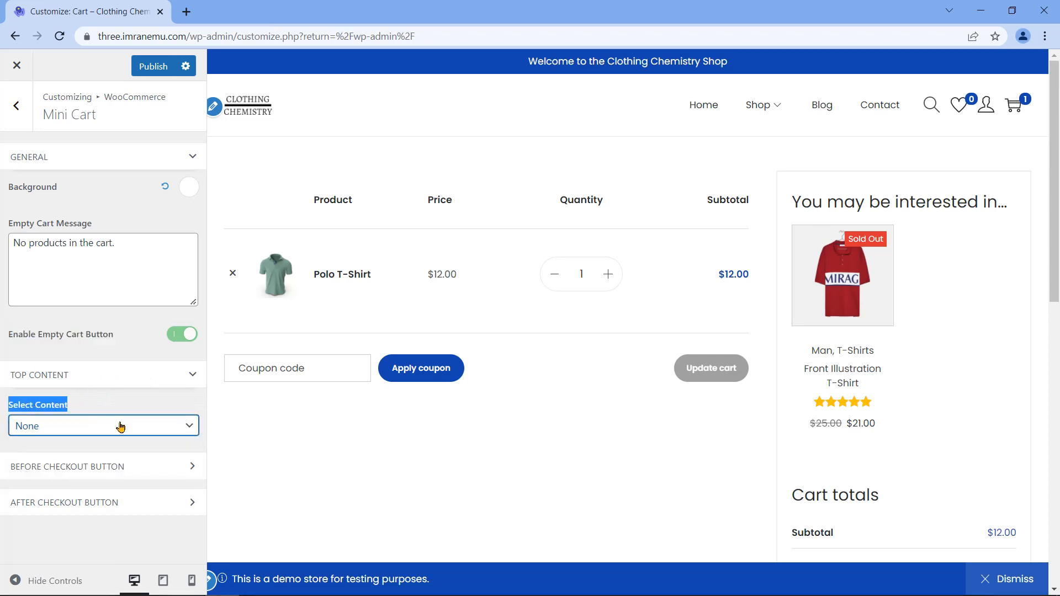
Step: Keep the Before Checkout Button content set to None
click(138, 471)
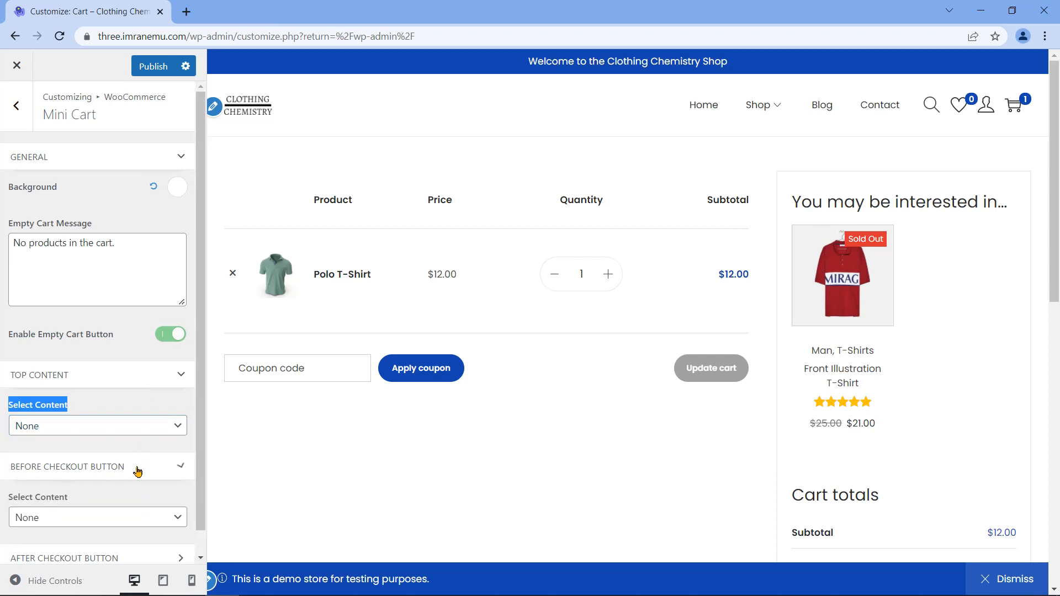
scroll(132, 481, down, 1)
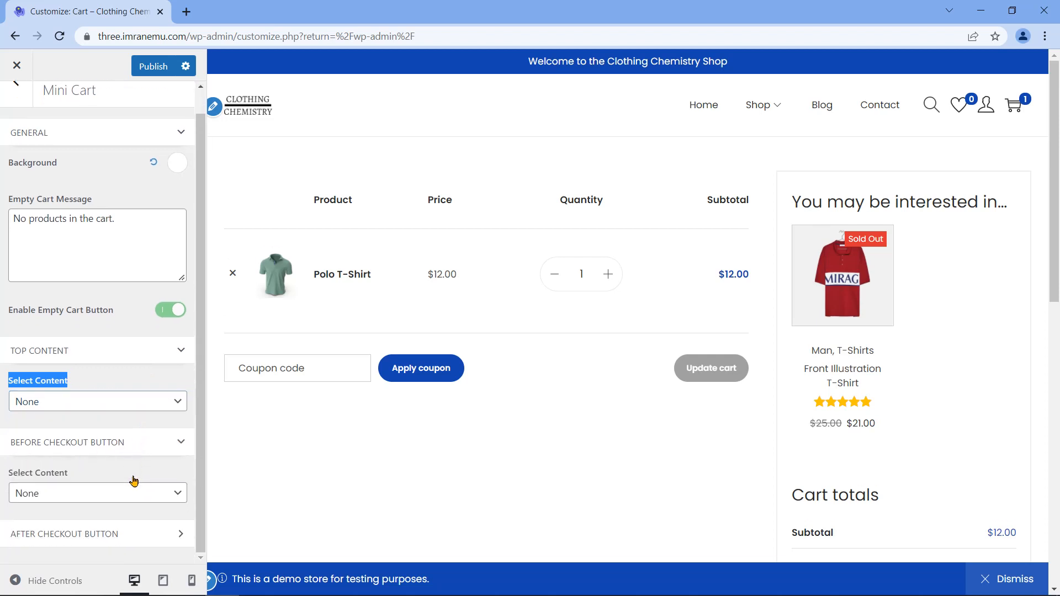
click(74, 495)
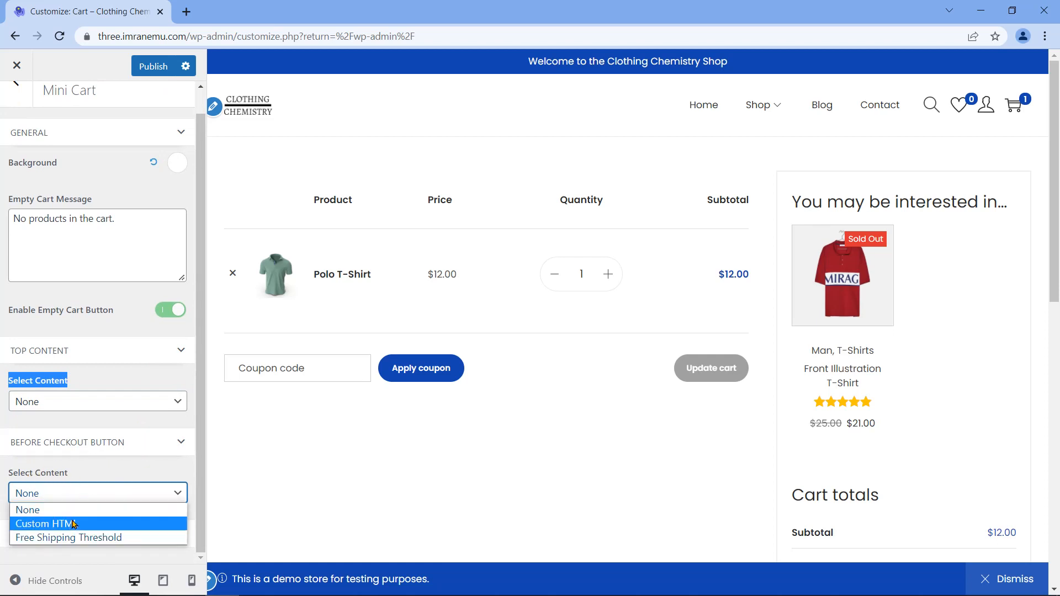
triple_click(48, 474)
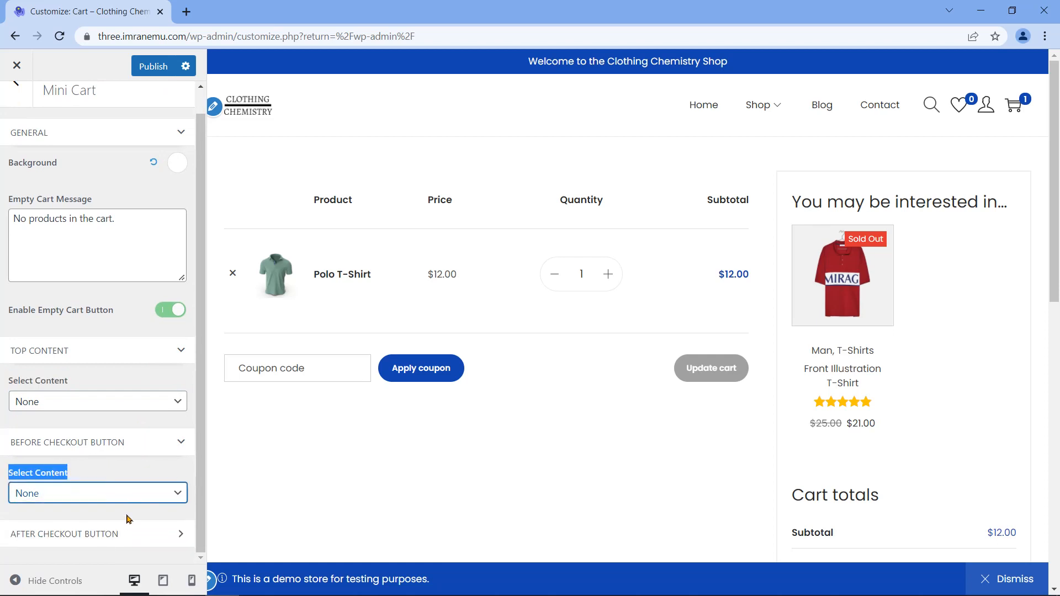
Step: Keep the After Checkout Button content set to None and go back to the WooCommerce list
click(97, 536)
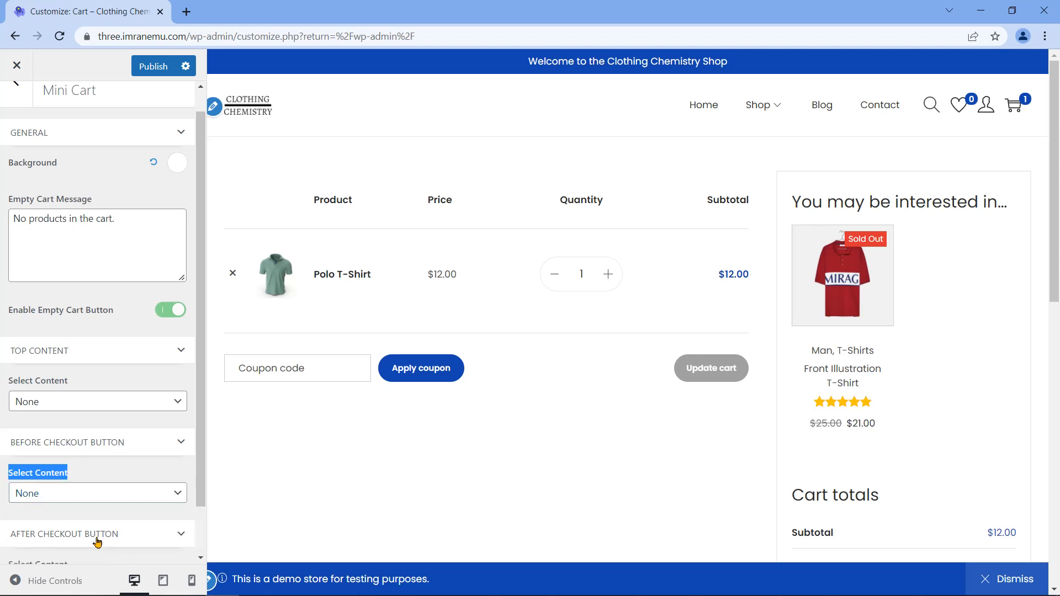
scroll(155, 520, down, 1)
triple_click(31, 507)
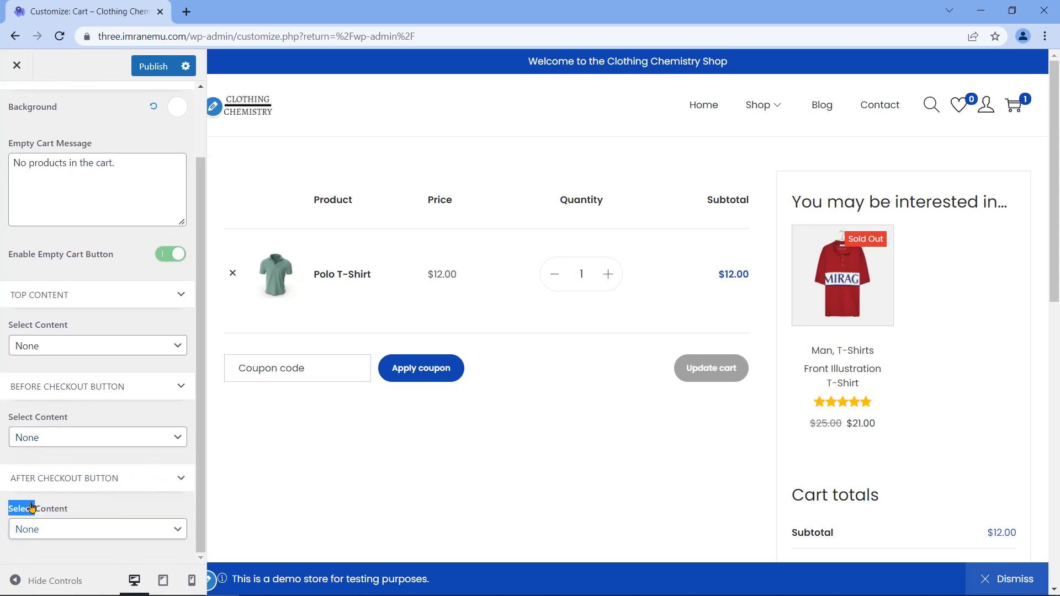
click(78, 535)
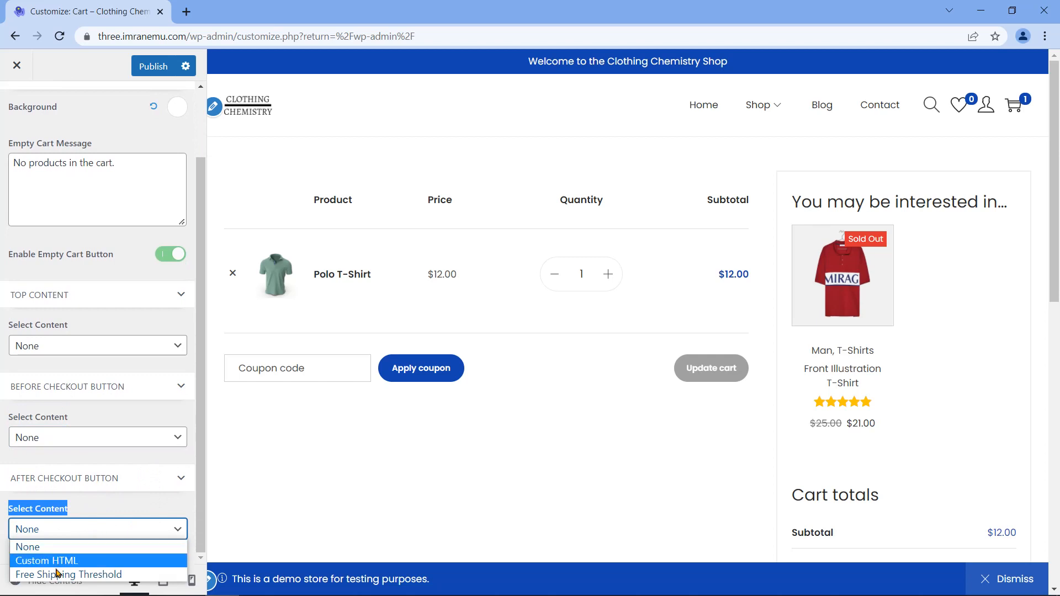
click(90, 506)
scroll(142, 458, up, 2)
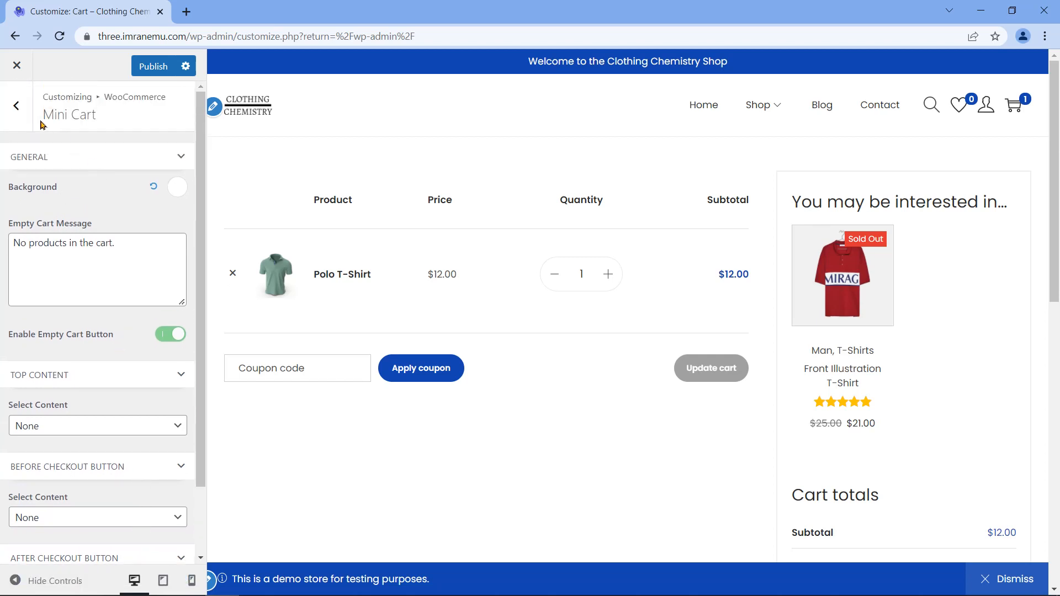
click(17, 106)
Step: Close the Customizer from the top-level panel and confirm leaving despite unsaved changes
click(16, 105)
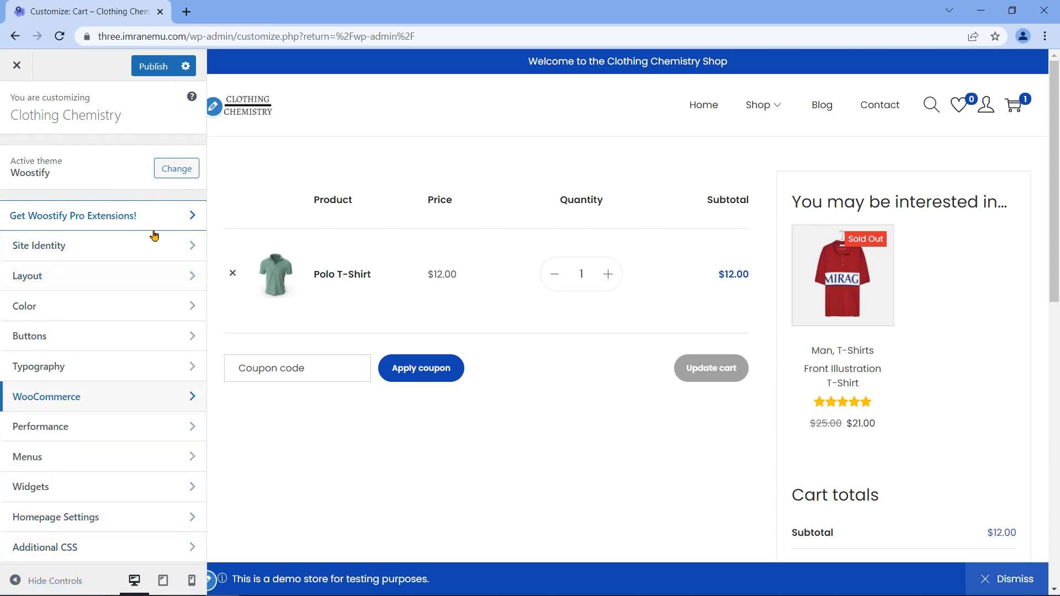
click(17, 66)
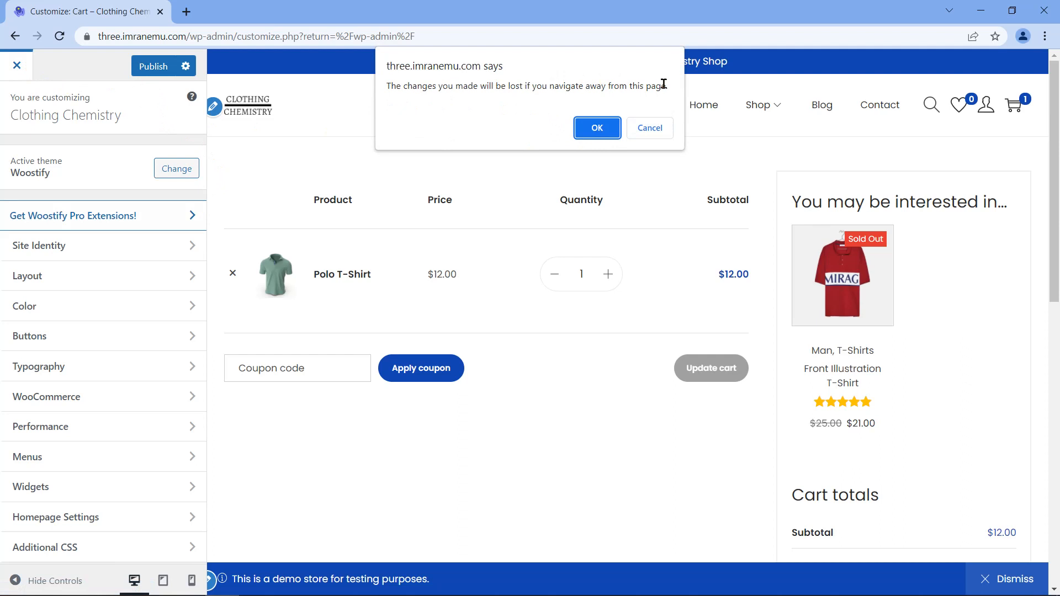
drag(389, 88, 676, 76)
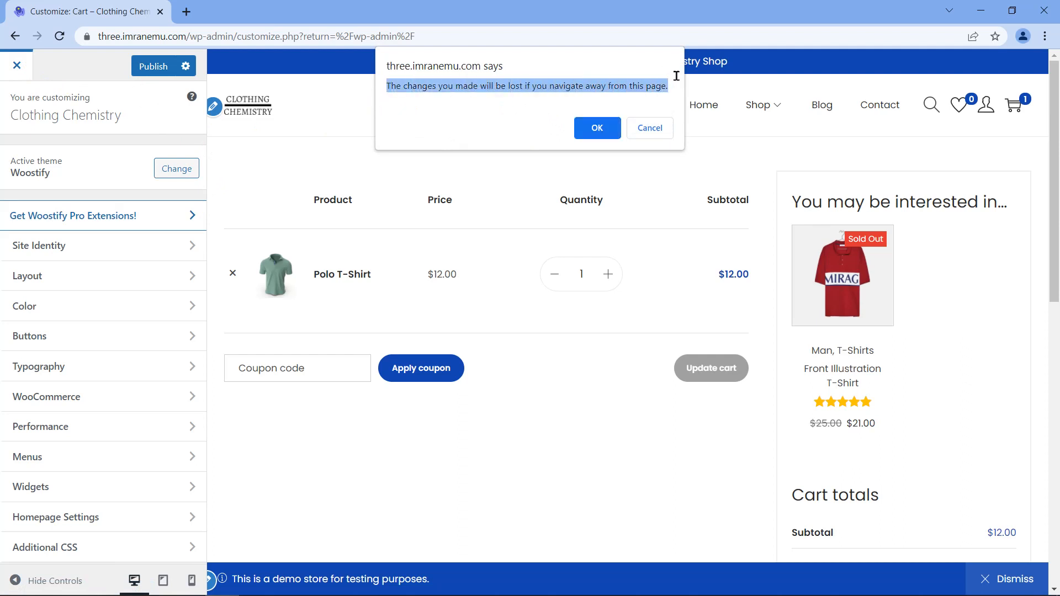
click(595, 129)
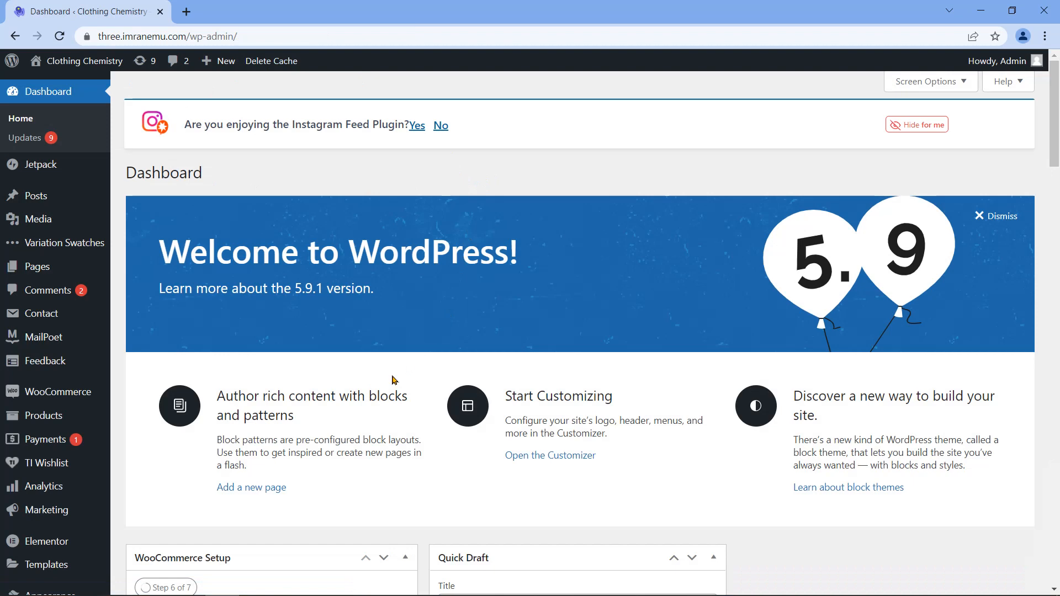
Step: Reopen the Customizer from the Dashboard via Appearance > Customize
scroll(130, 362, down, 10)
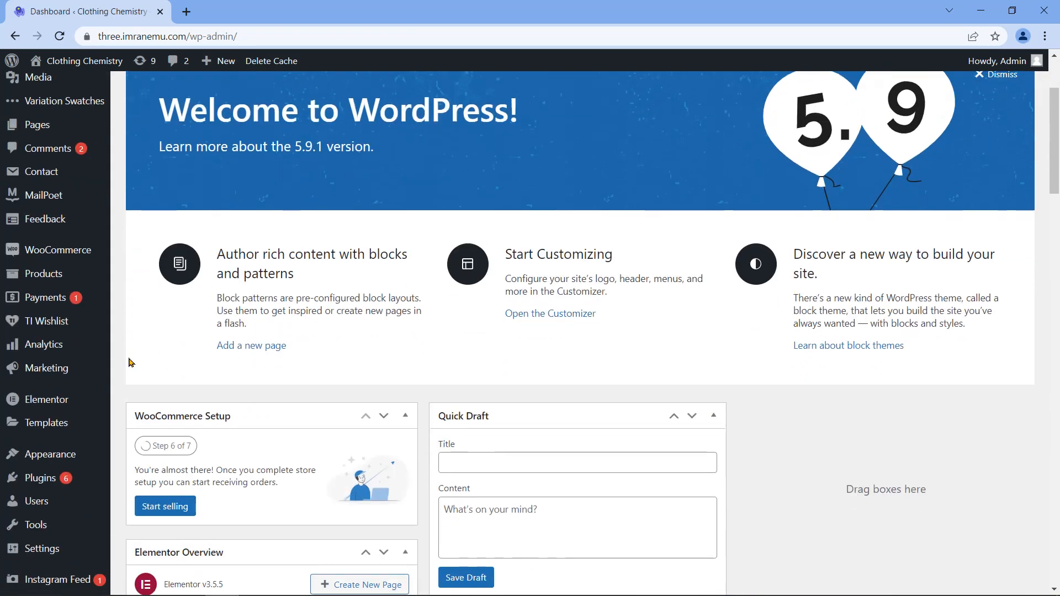
scroll(130, 363, down, 8)
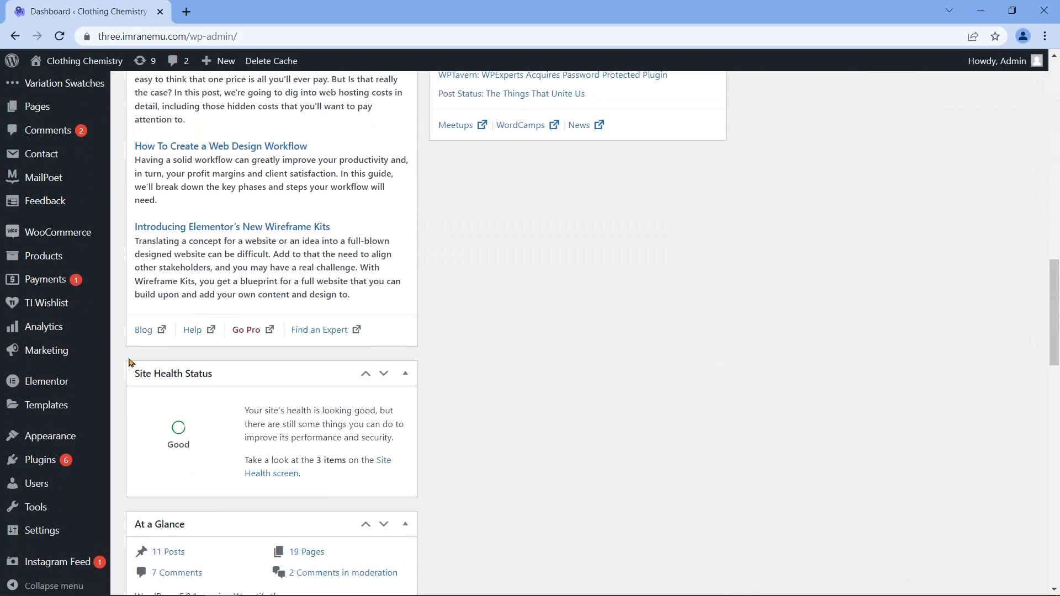
scroll(131, 362, up, 12)
scroll(130, 363, up, 2)
scroll(122, 386, down, 6)
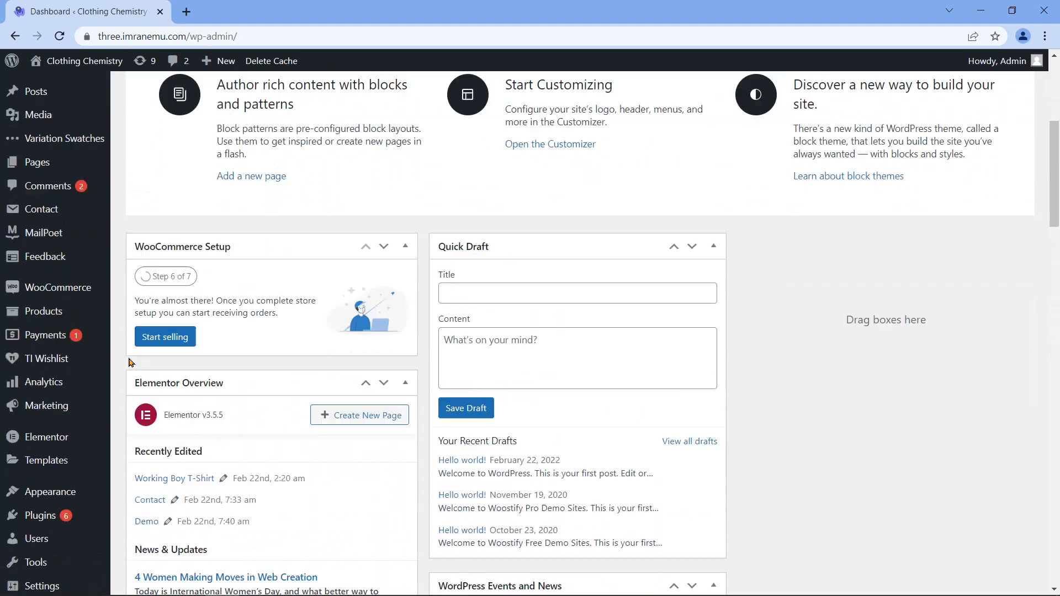
mouse_move(58, 429)
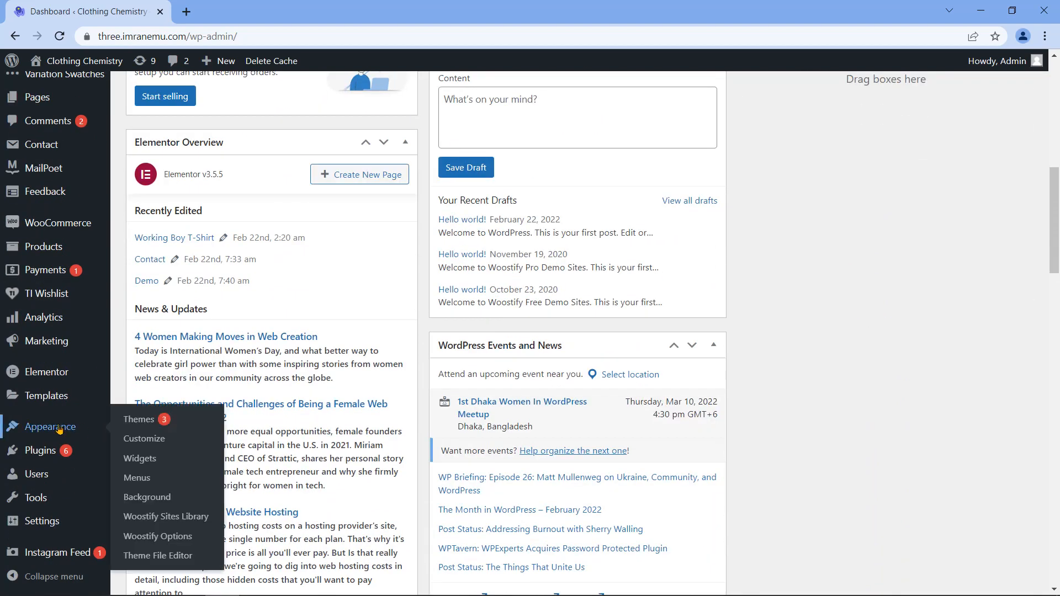
click(160, 439)
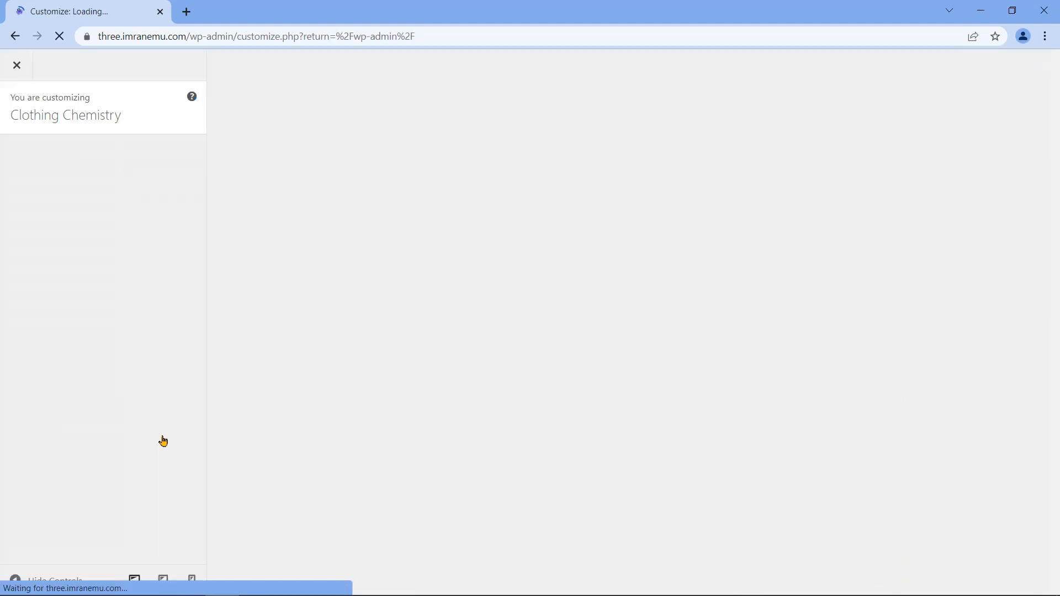